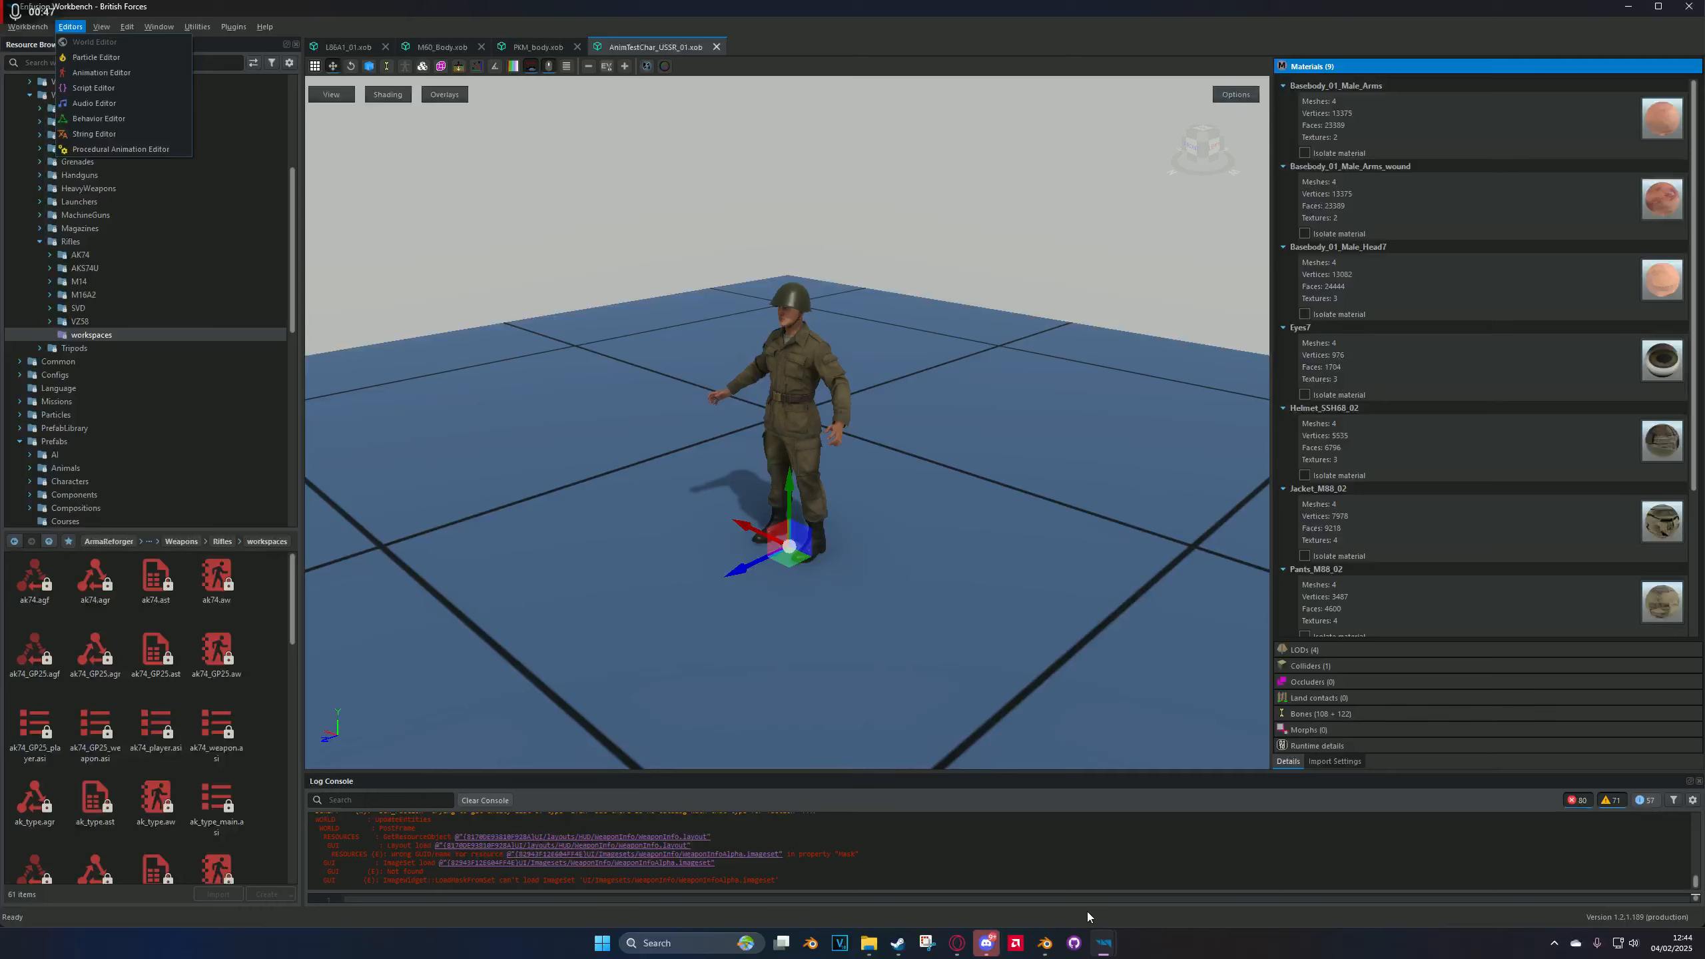
Step: Switch to the Animation Editor window and examine the soldier holding the rifle up close from the side in the preview
{"action": "mouse_move", "coordinate": [1103, 943]}
{"action": "left_click", "coordinate": [1095, 881]}
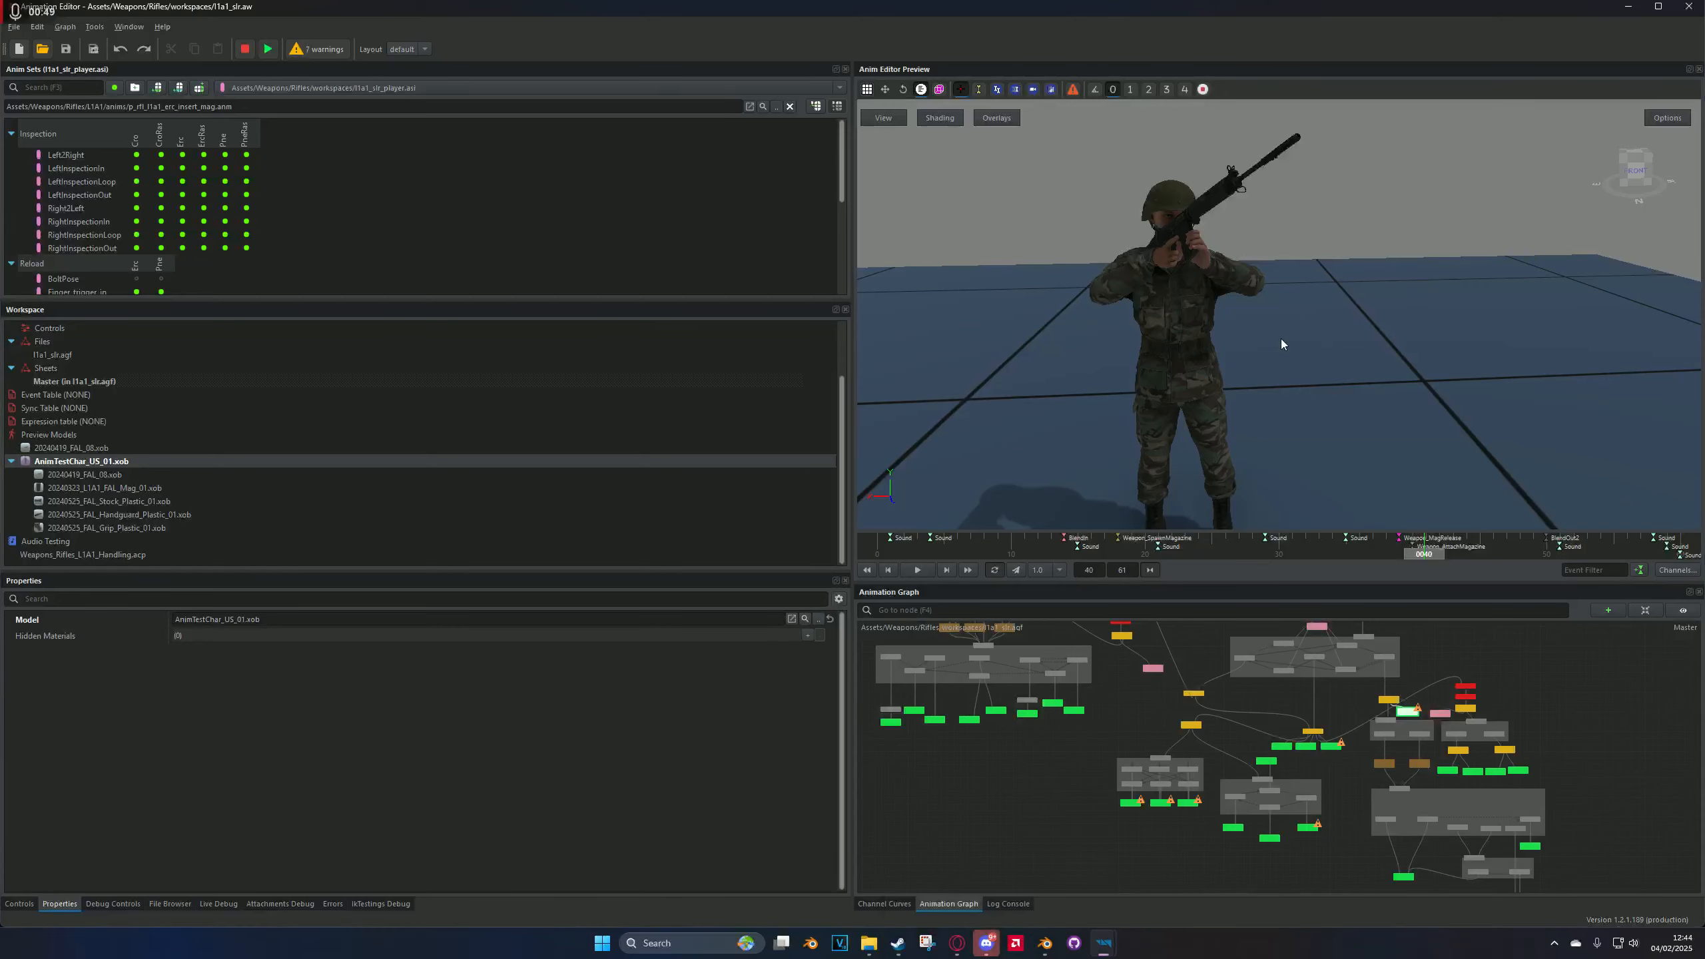
{"action": "scroll", "coordinate": [1287, 355], "scroll_direction": "up", "scroll_amount": 3}
{"action": "middle_click_drag", "start_coordinate": [1189, 379], "coordinate": [1249, 395]}
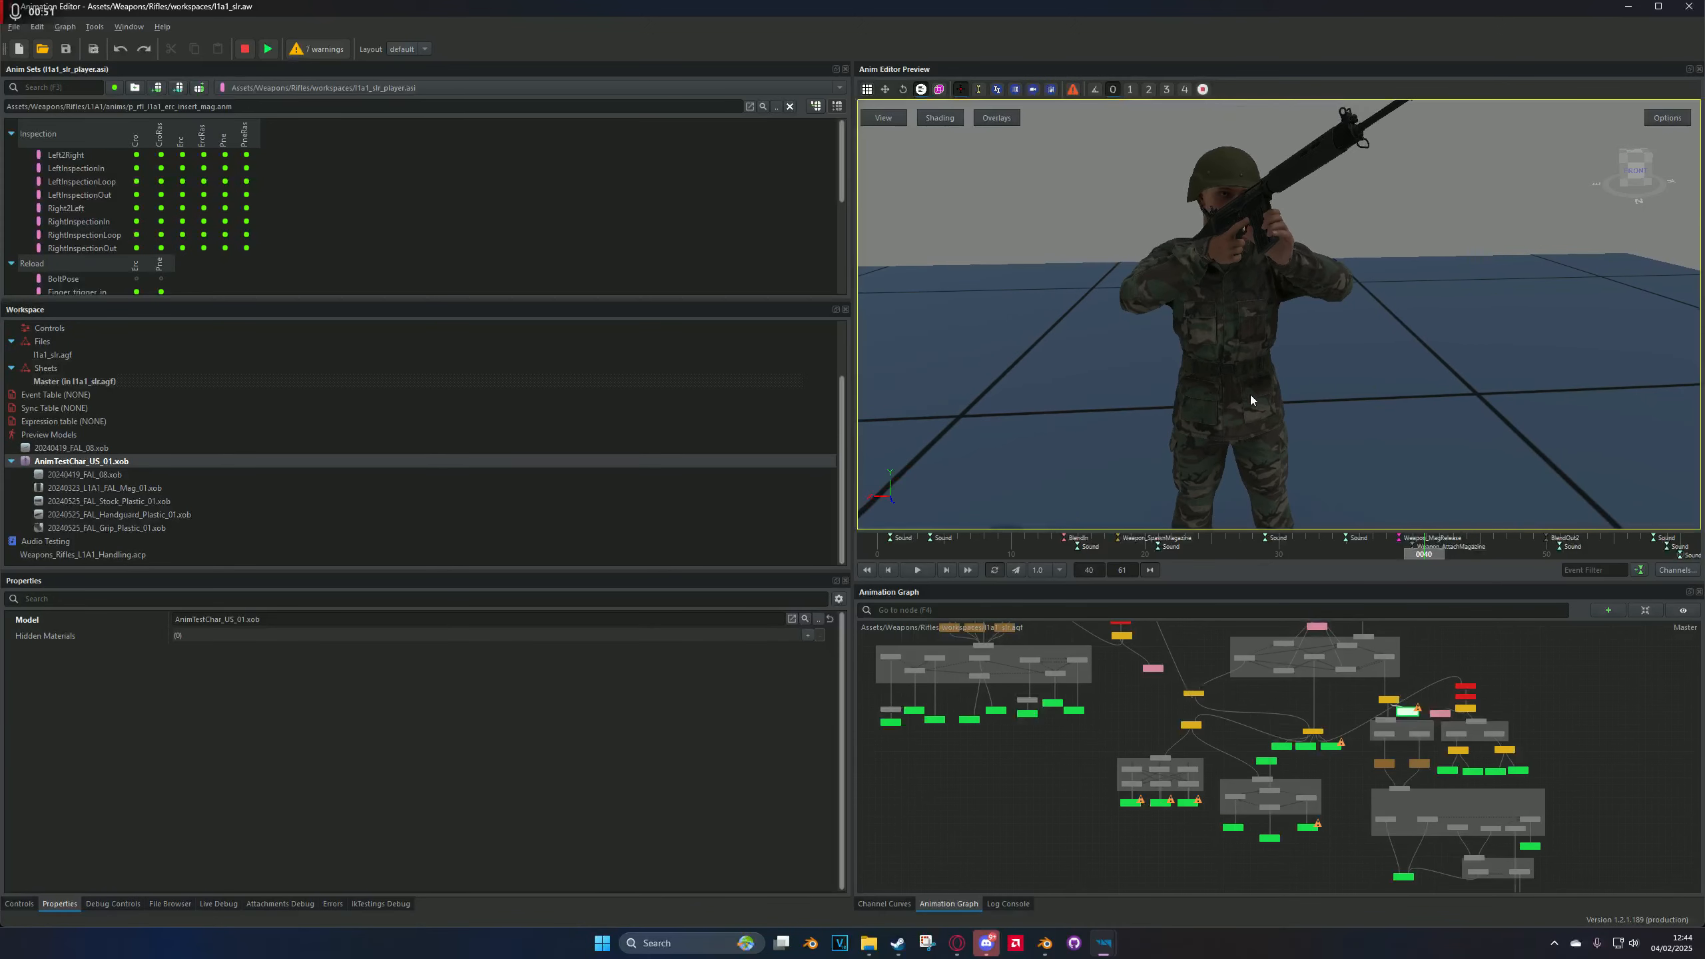
{"action": "left_click_drag", "start_coordinate": [1251, 401], "coordinate": [1184, 346]}
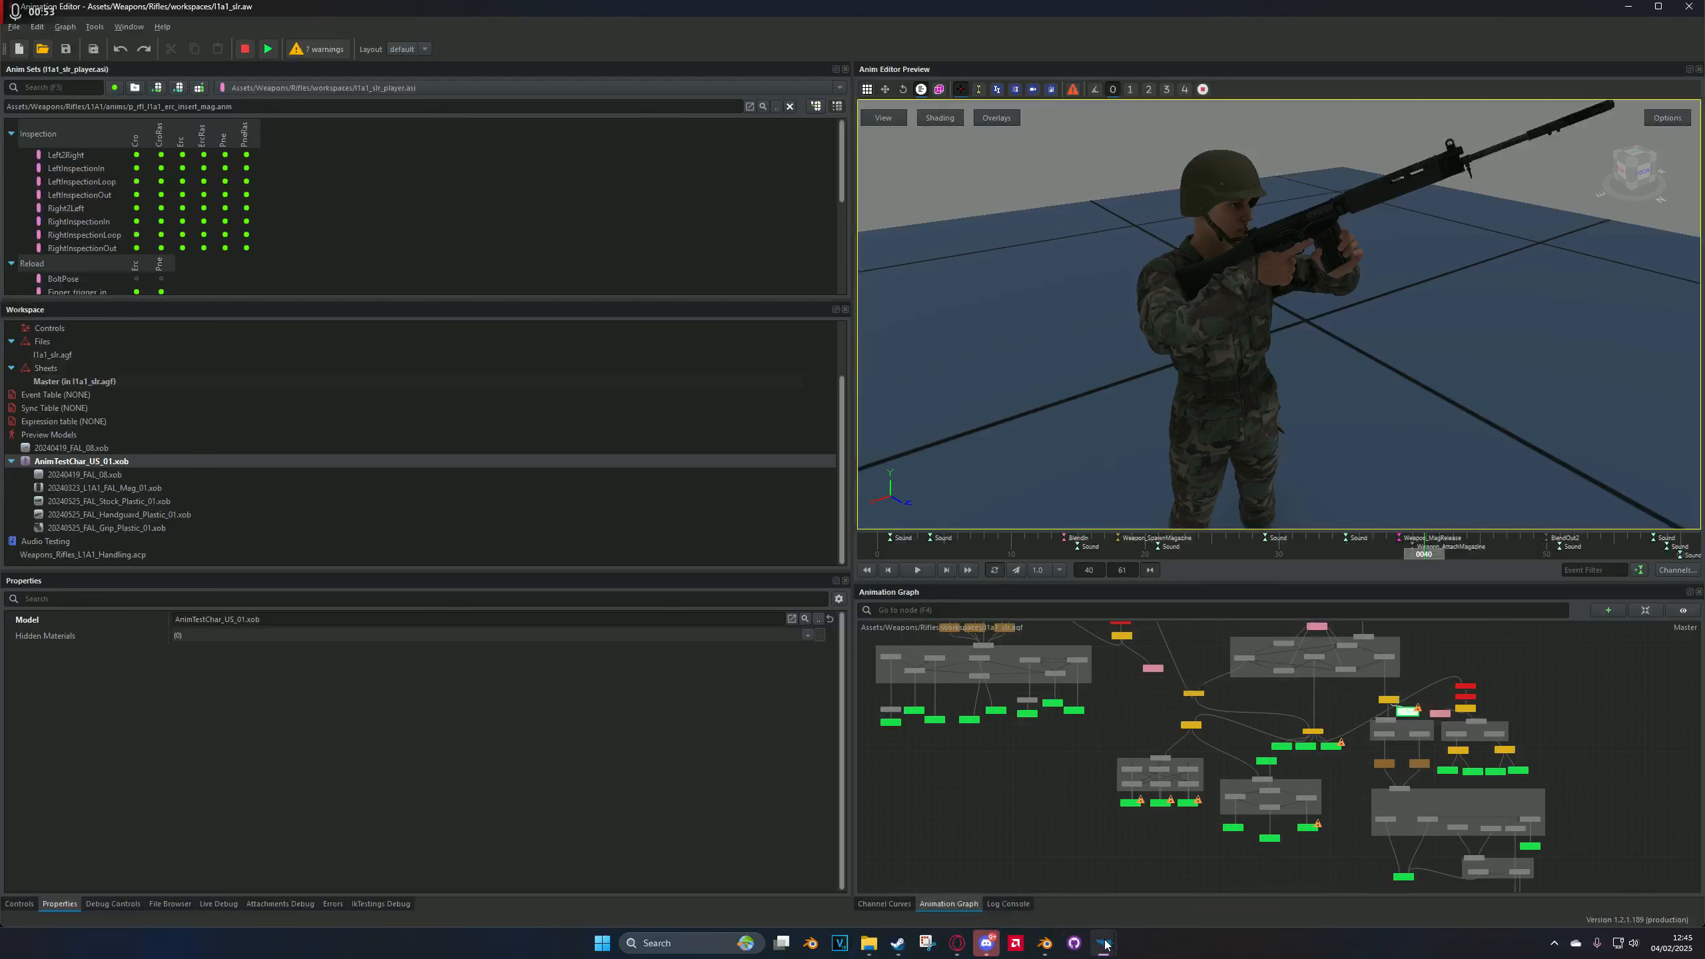
Step: Switch to the Enfusion Workbench window and examine the AnimTestChar_USSR_01.xob character model from the front
{"action": "mouse_move", "coordinate": [1104, 942]}
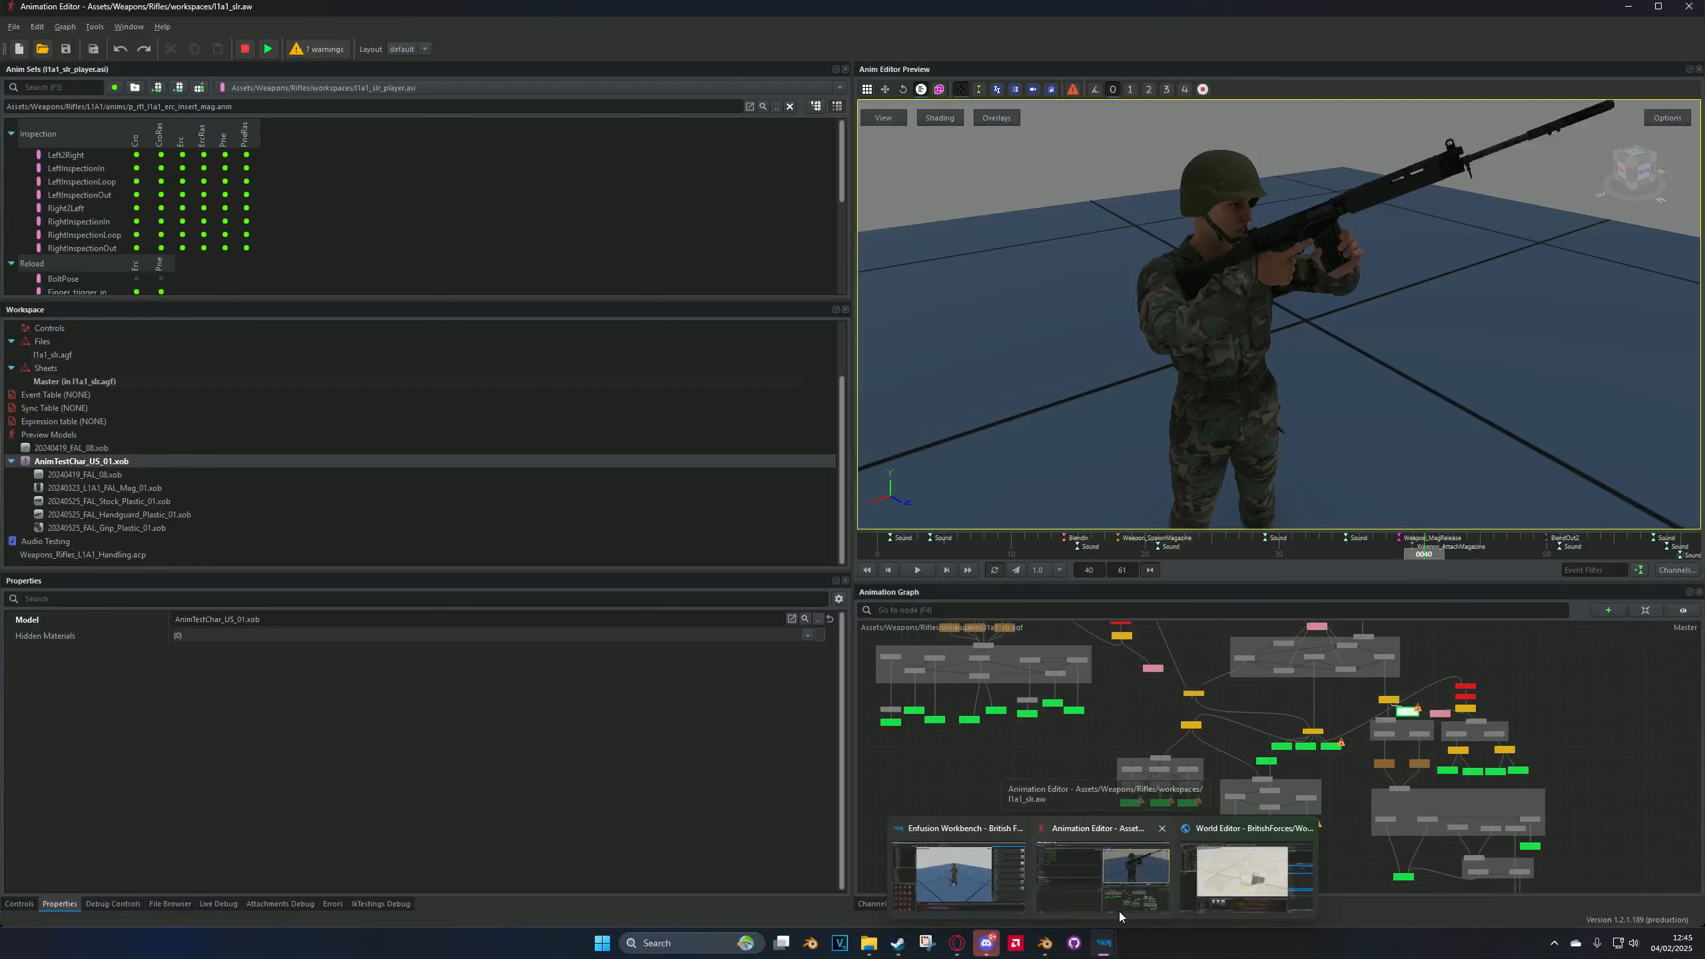
{"action": "left_click", "coordinate": [959, 871]}
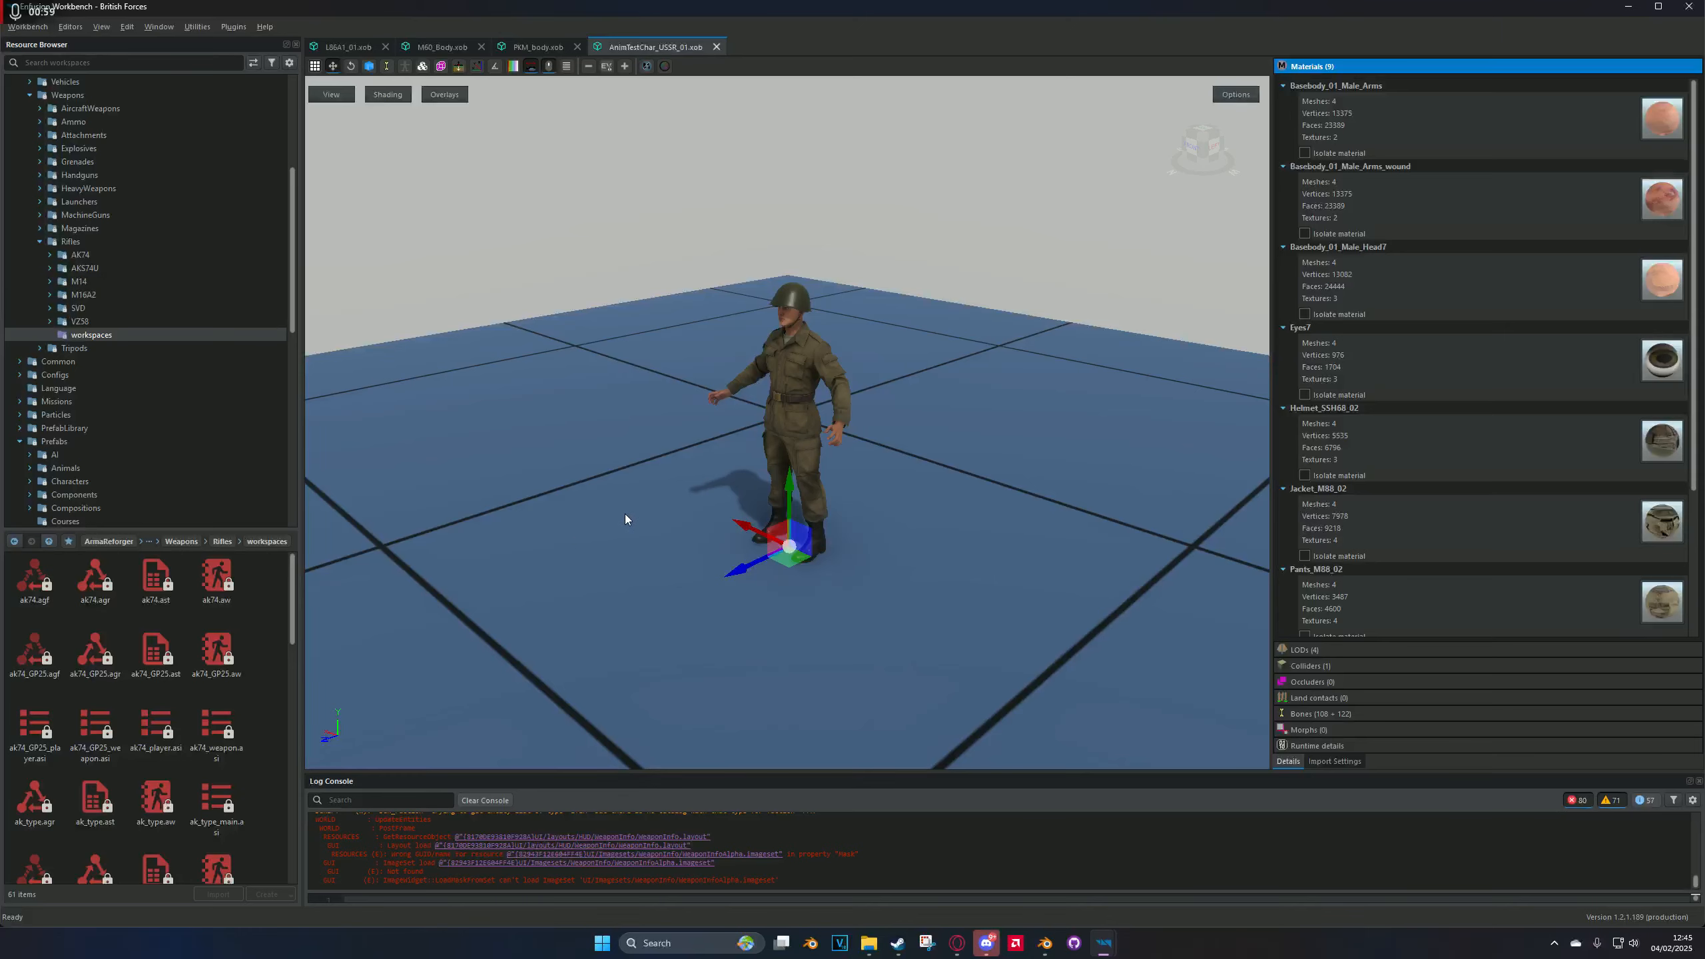
{"action": "scroll", "coordinate": [698, 490], "scroll_direction": "up", "scroll_amount": 4}
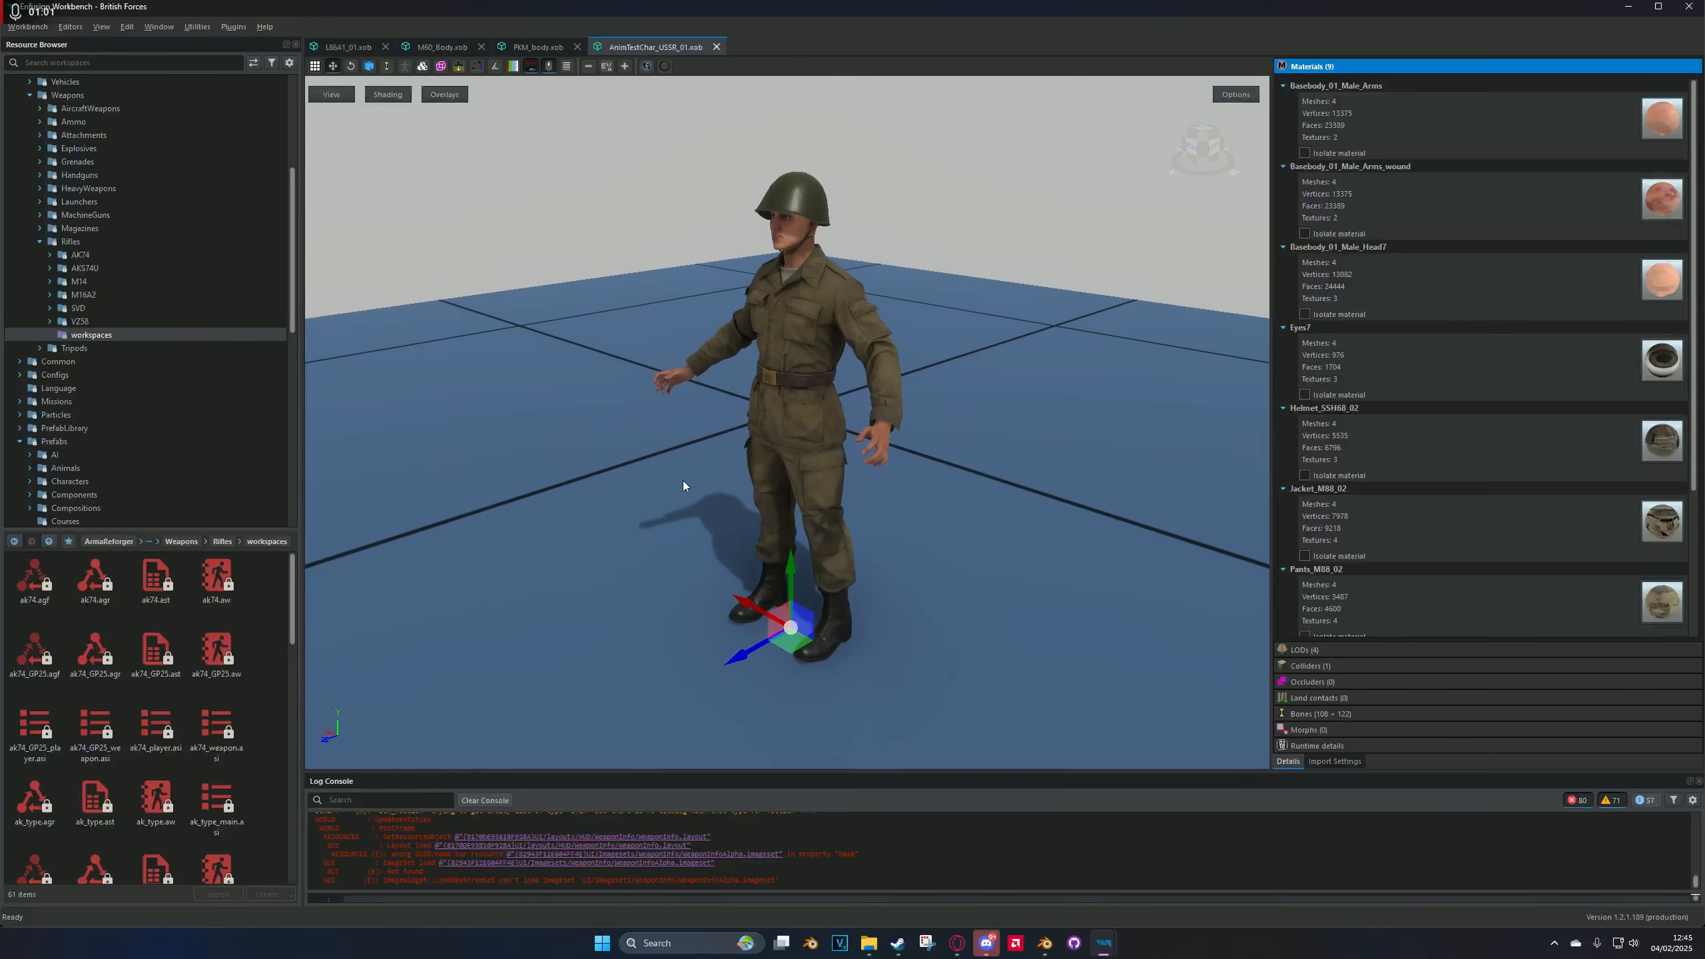
{"action": "middle_click_drag", "start_coordinate": [682, 479], "coordinate": [841, 482]}
{"action": "scroll", "coordinate": [842, 483], "scroll_direction": "up", "scroll_amount": 4}
{"action": "scroll", "coordinate": [841, 485], "scroll_direction": "down", "scroll_amount": 3}
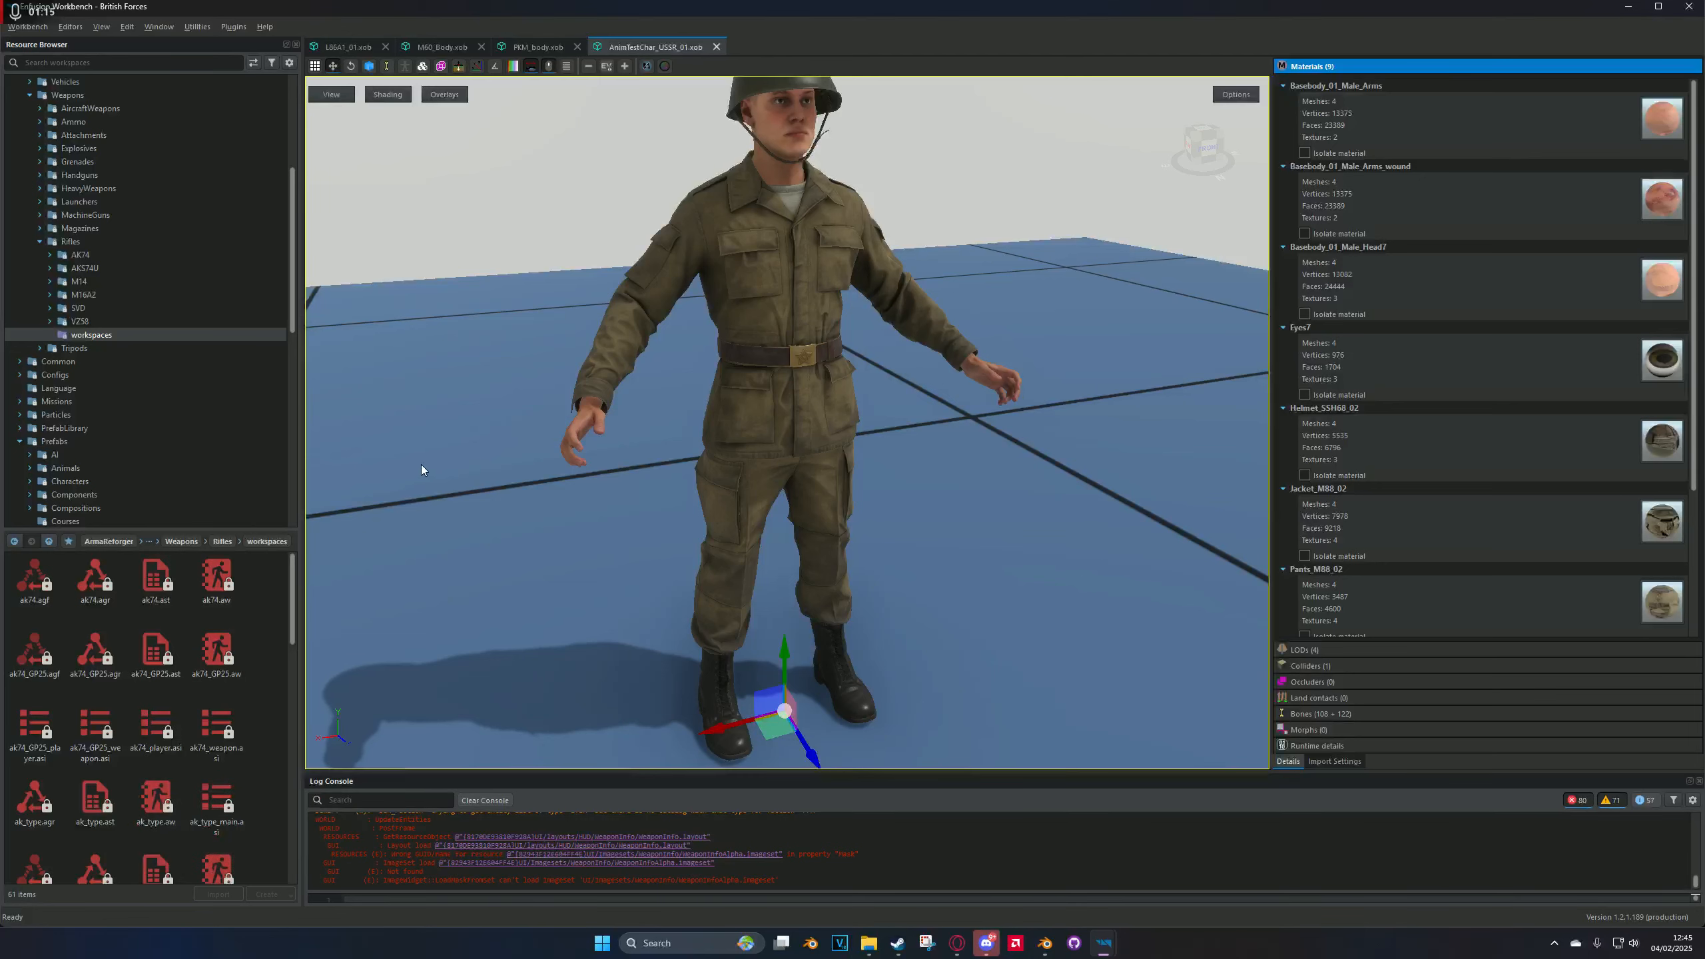
Step: Return to the Animation Editor, review the anim set's animation groups and view the options available for the Inspection group
{"action": "mouse_move", "coordinate": [1104, 943]}
{"action": "left_click", "coordinate": [1100, 882]}
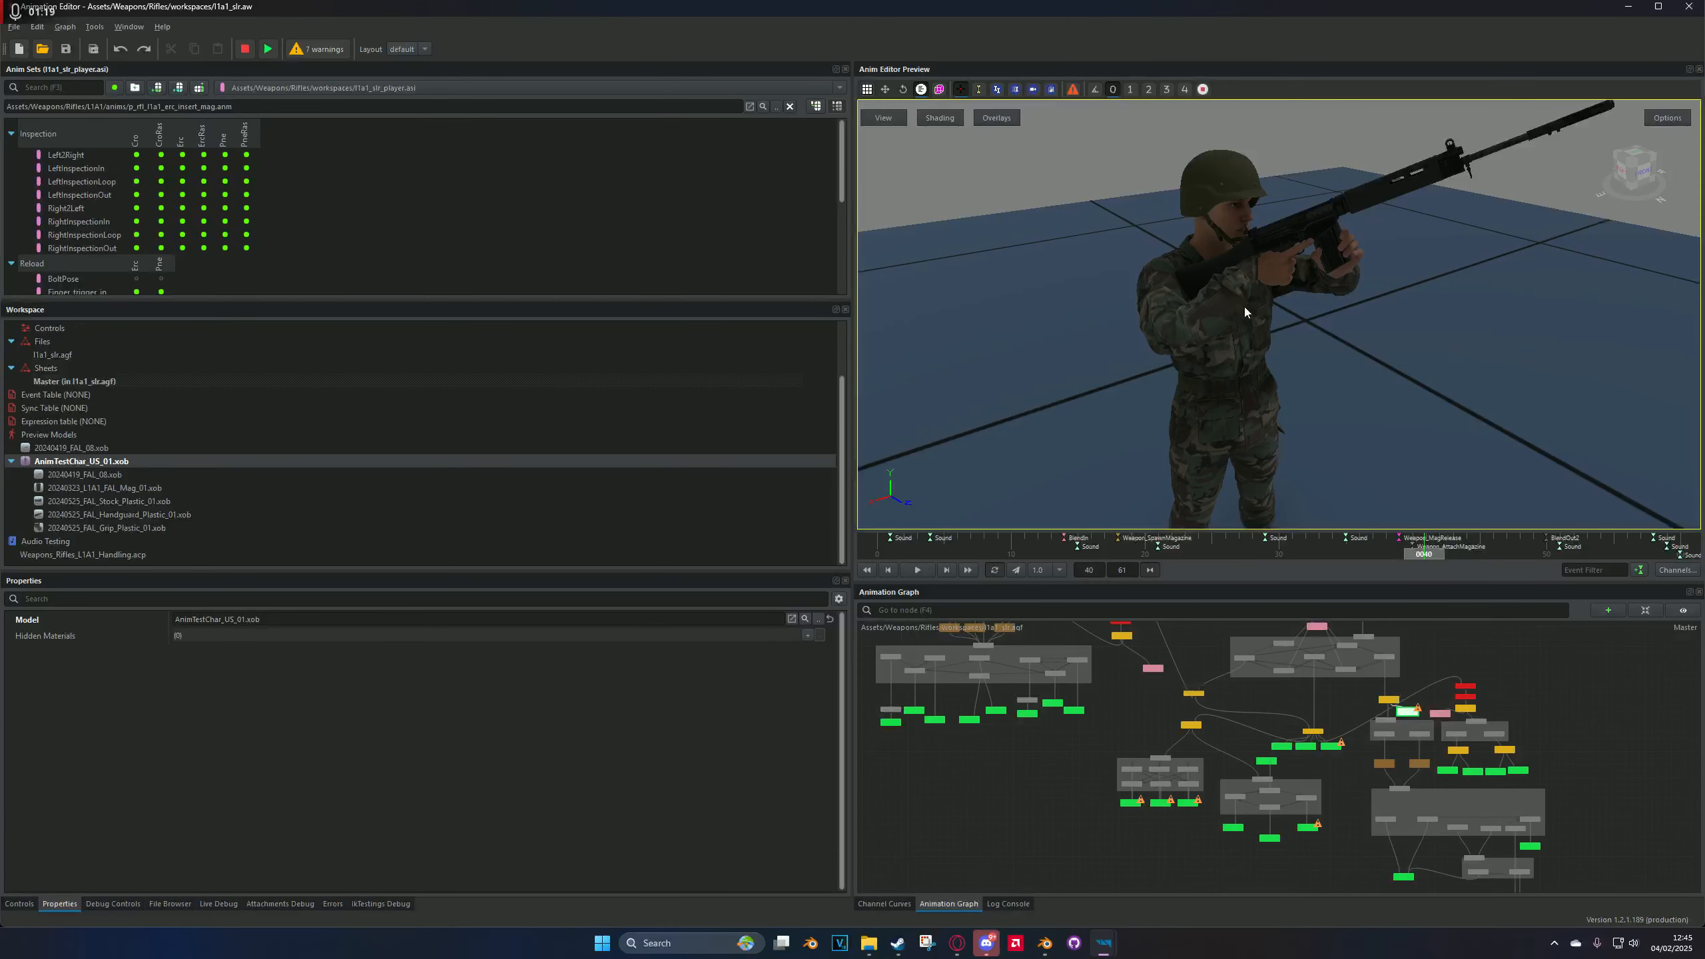
{"action": "scroll", "coordinate": [139, 384], "scroll_direction": "up", "scroll_amount": 2}
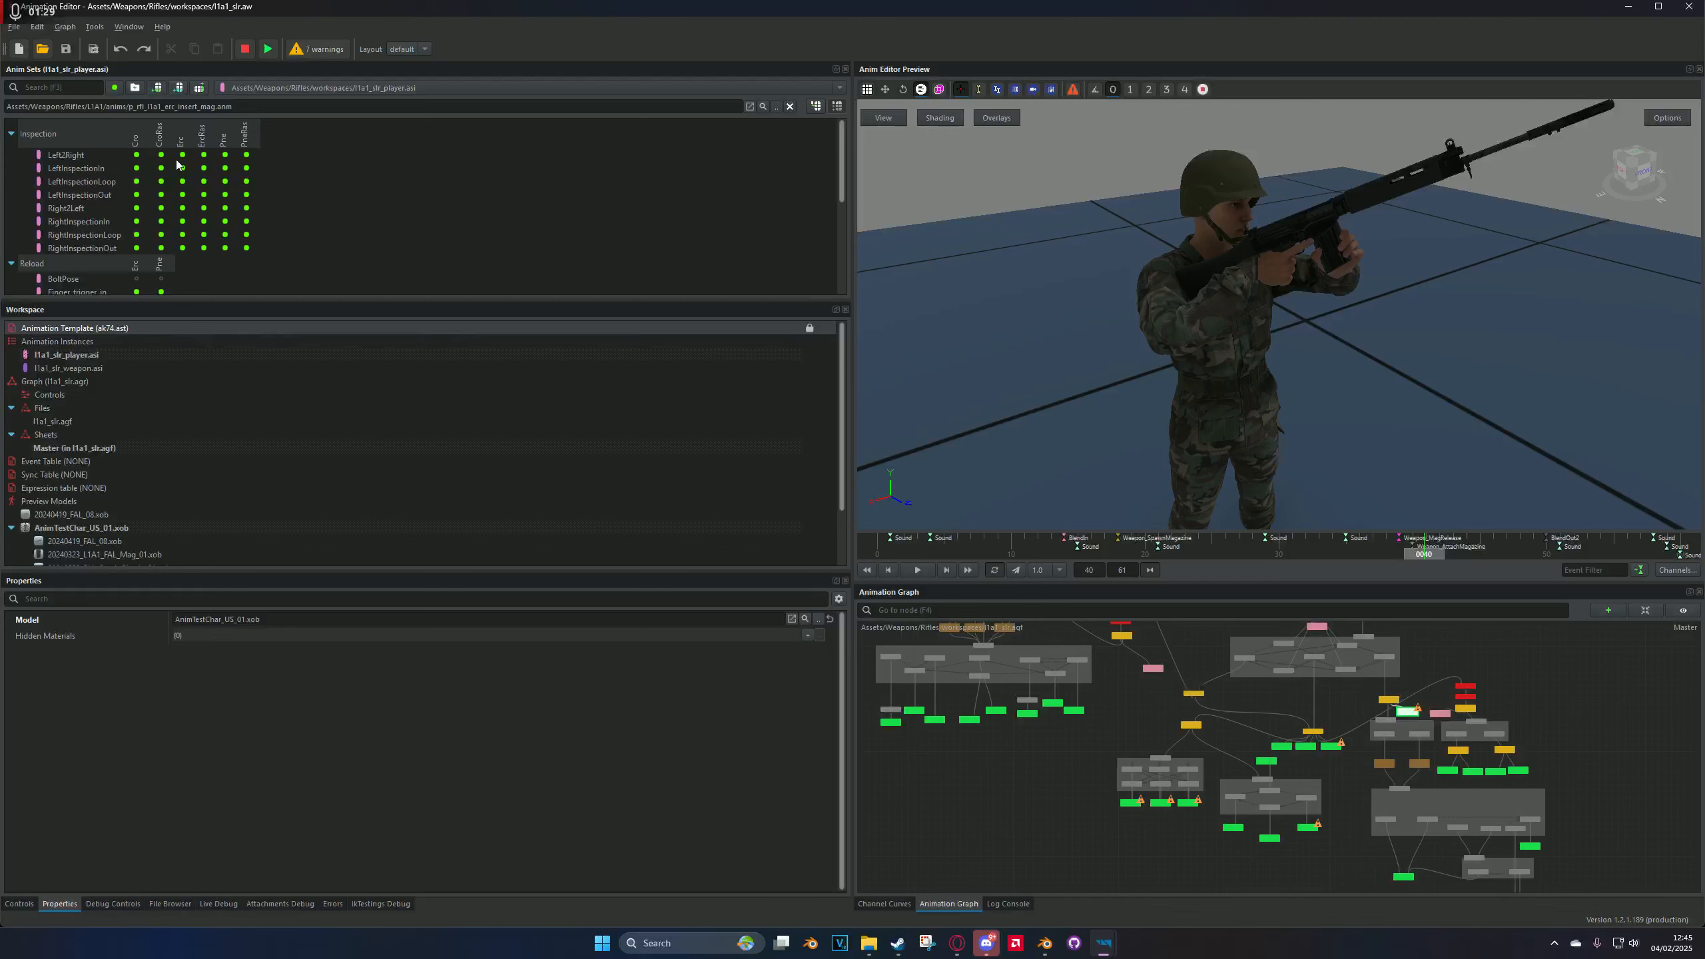
{"action": "scroll", "coordinate": [148, 215], "scroll_direction": "down", "scroll_amount": 5}
{"action": "scroll", "coordinate": [148, 215], "scroll_direction": "up", "scroll_amount": 5}
{"action": "right_click", "coordinate": [99, 128]}
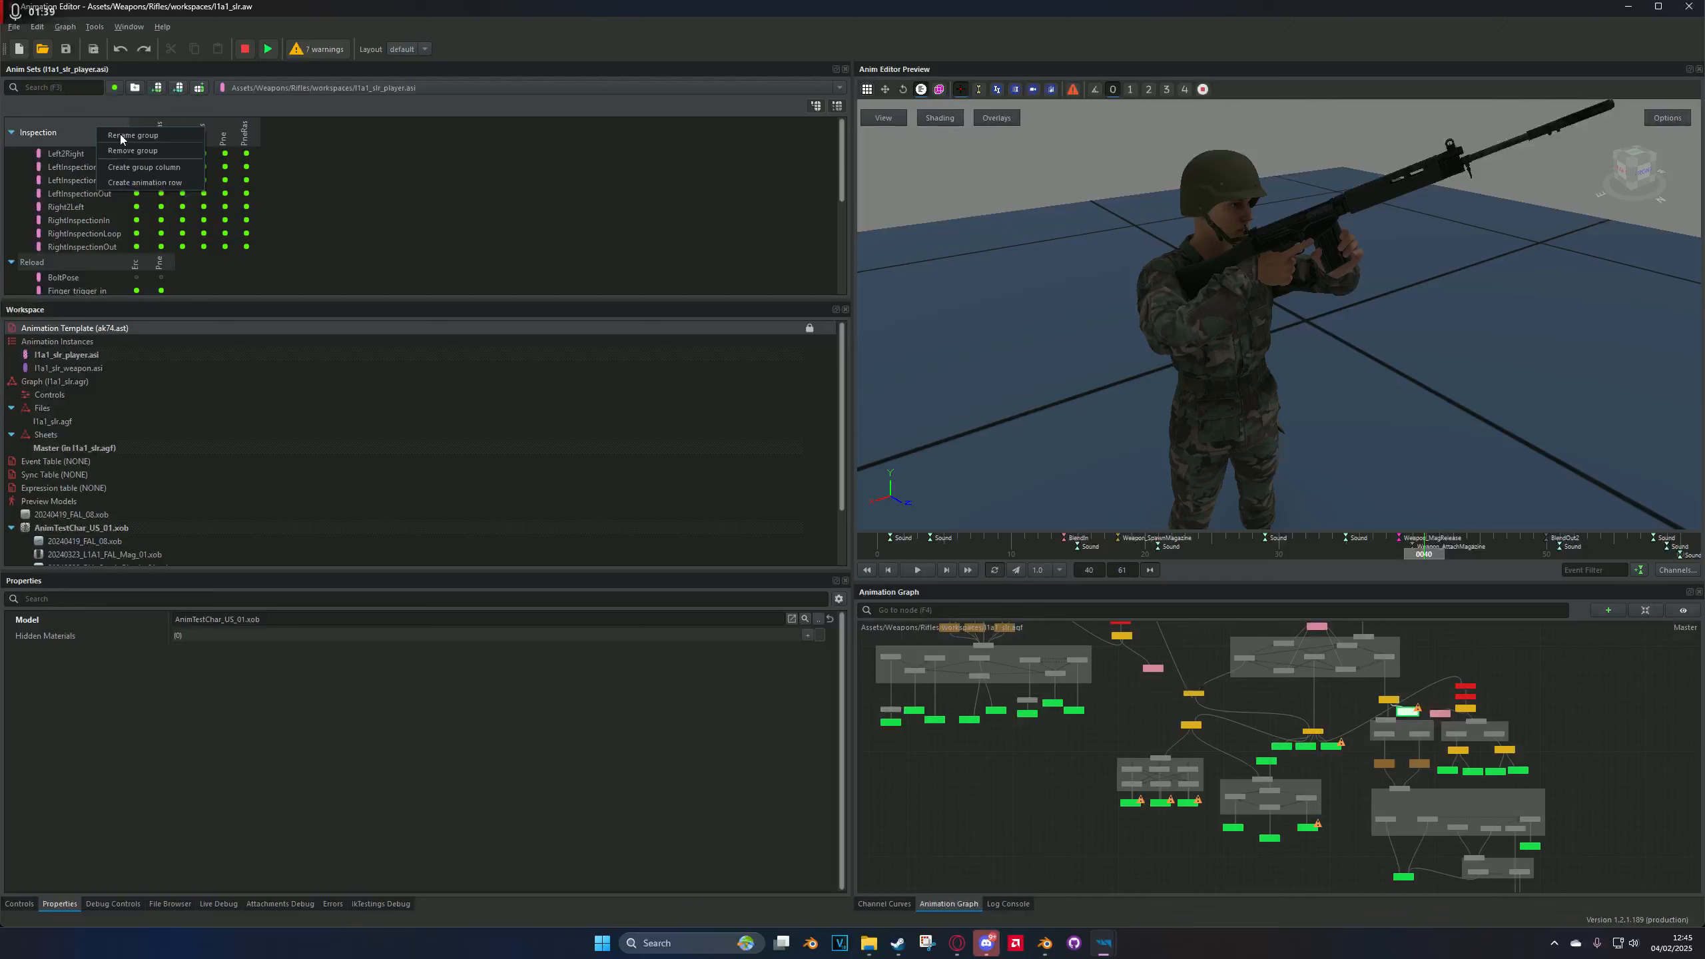
{"action": "left_click", "coordinate": [357, 143]}
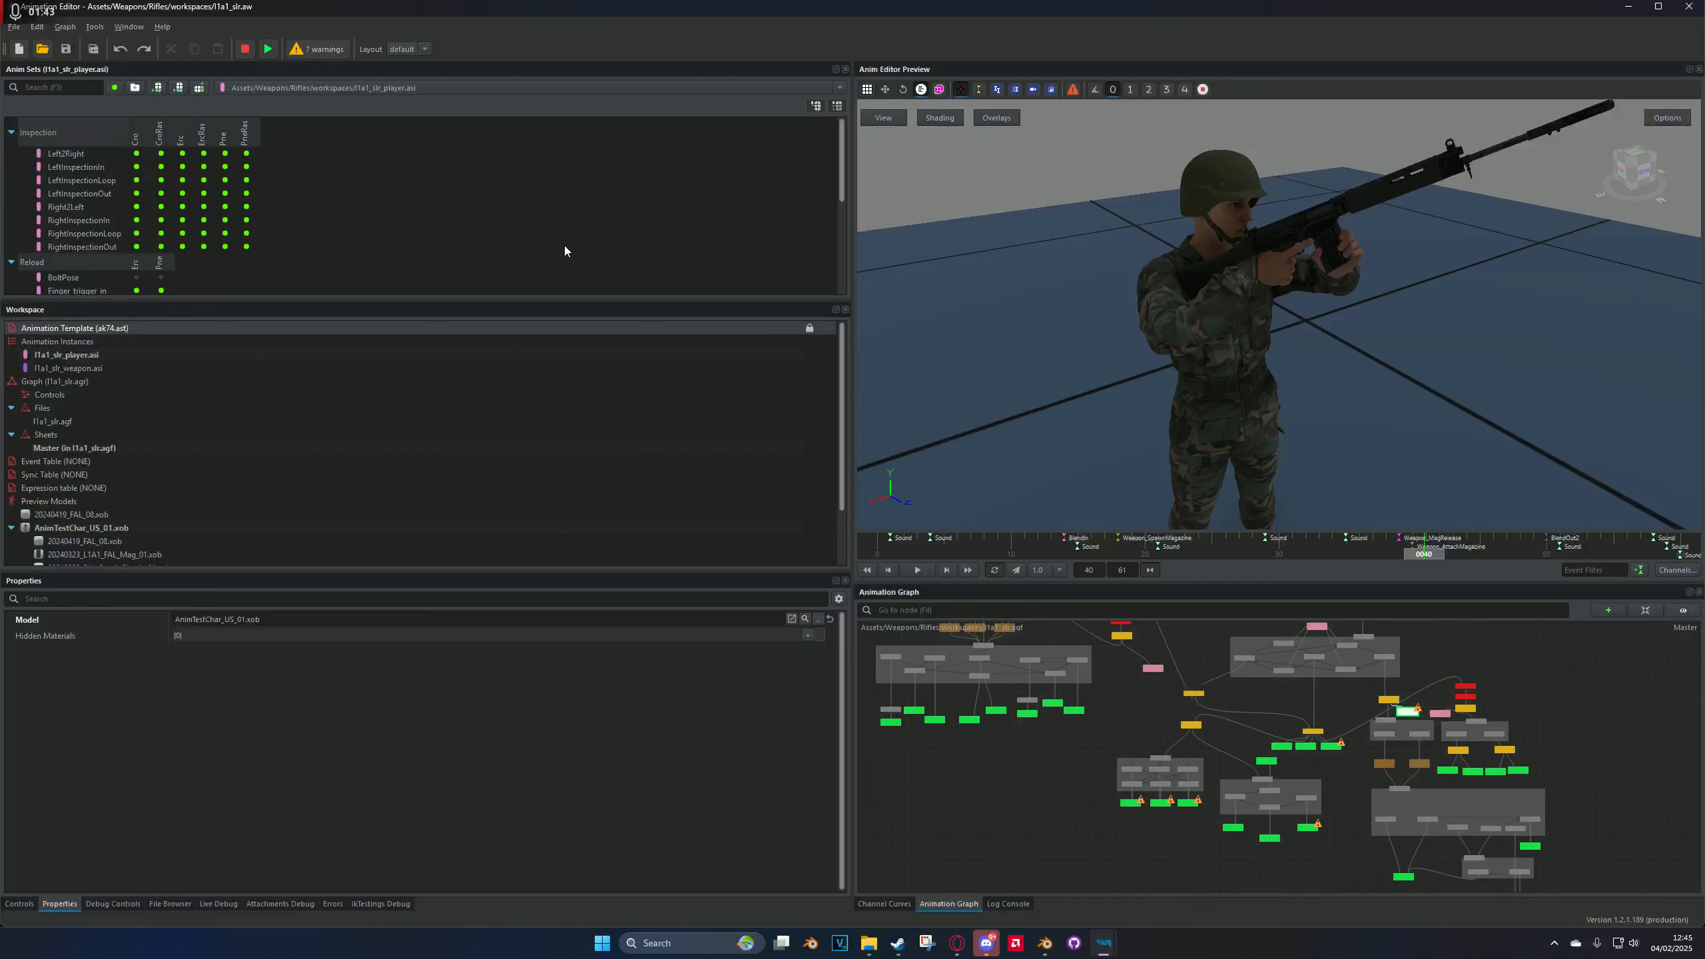
Step: View the options of the ak74.ast animation template, and locate l42a1.ast in the workspaces folder in File Explorer
{"action": "right_click", "coordinate": [100, 328]}
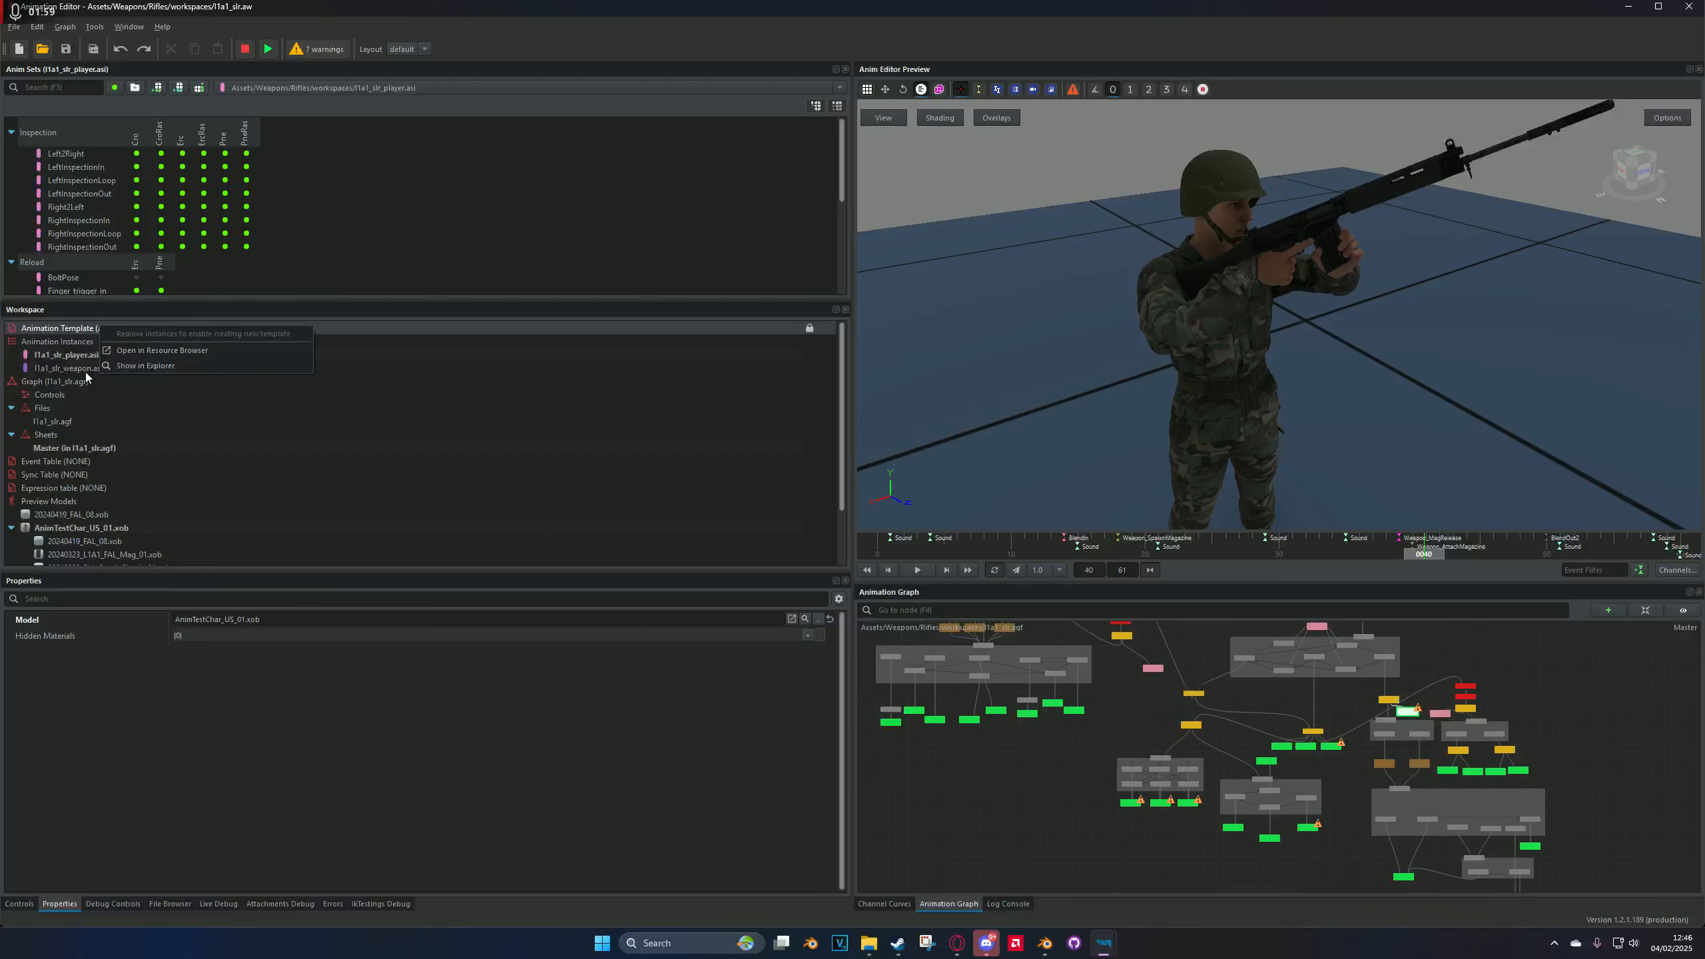
{"action": "left_click", "coordinate": [49, 328]}
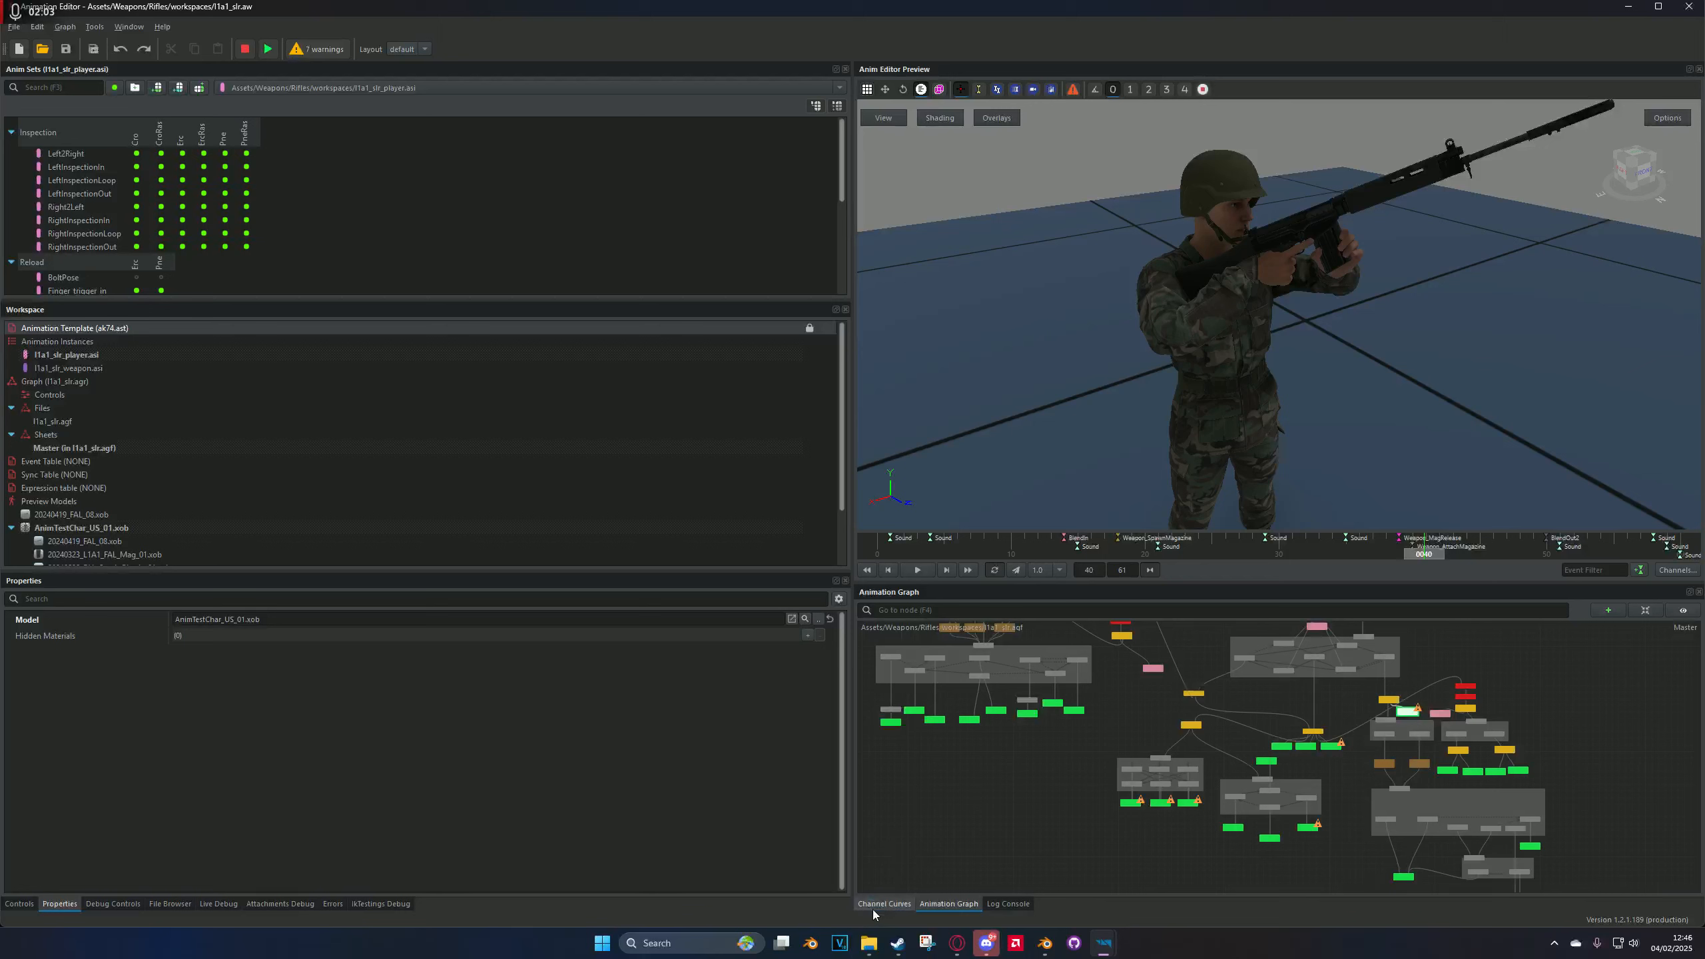
{"action": "left_click", "coordinate": [876, 943]}
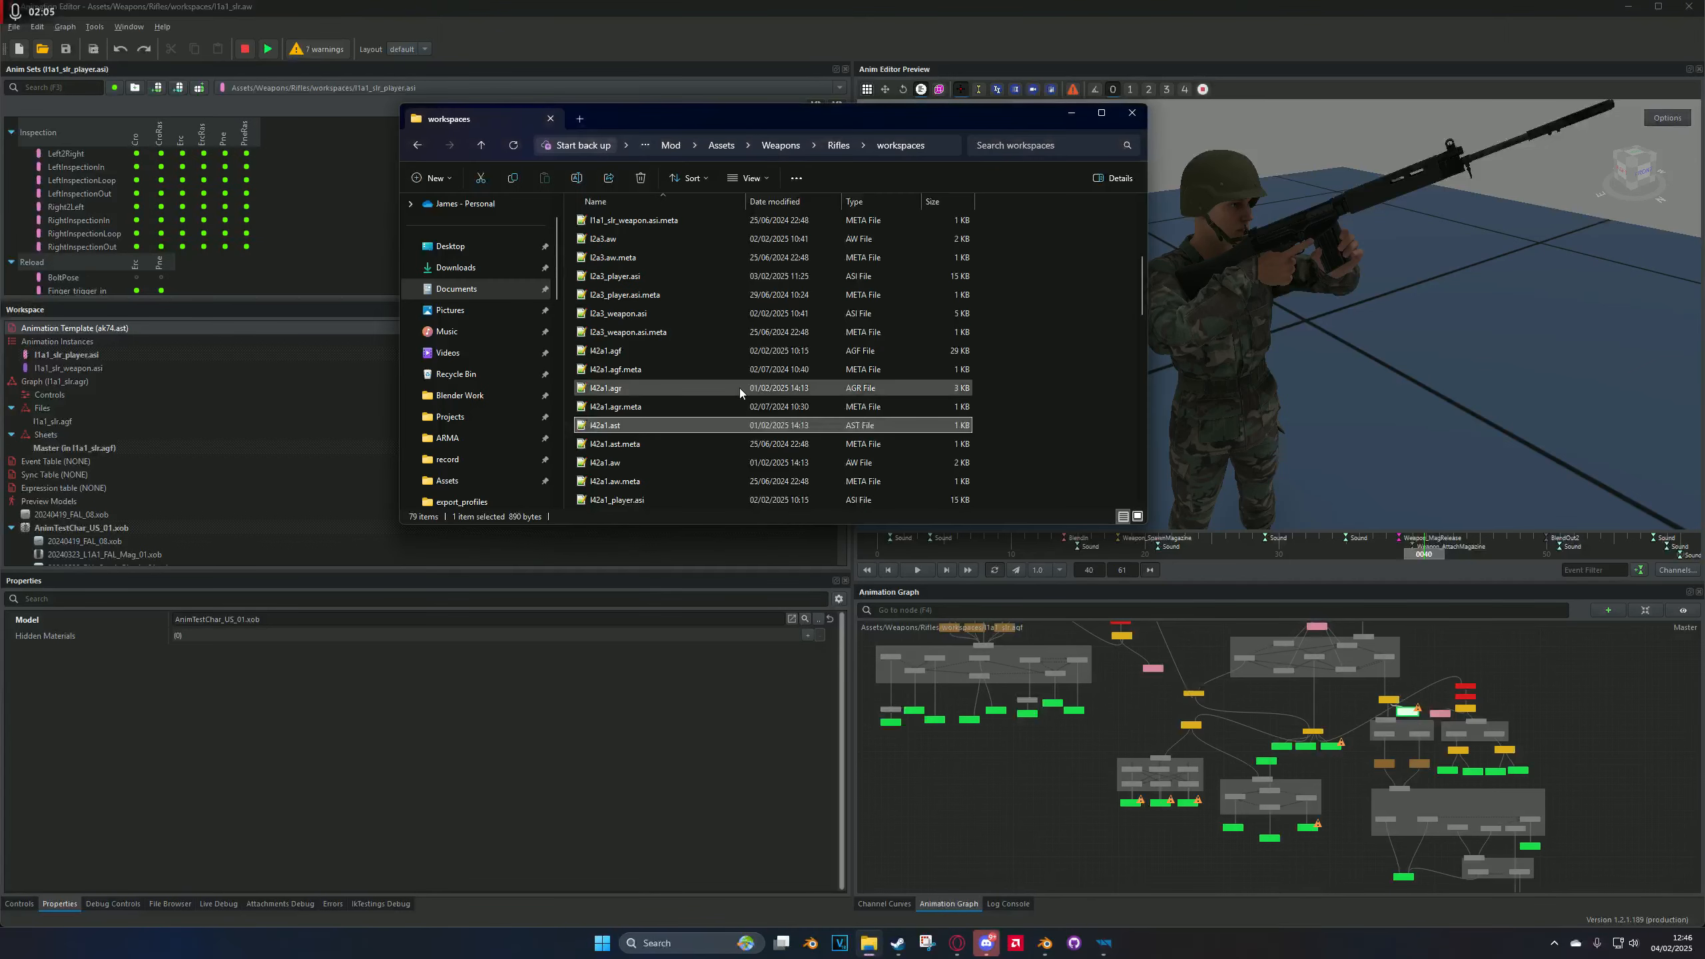
{"action": "left_click", "coordinate": [643, 426]}
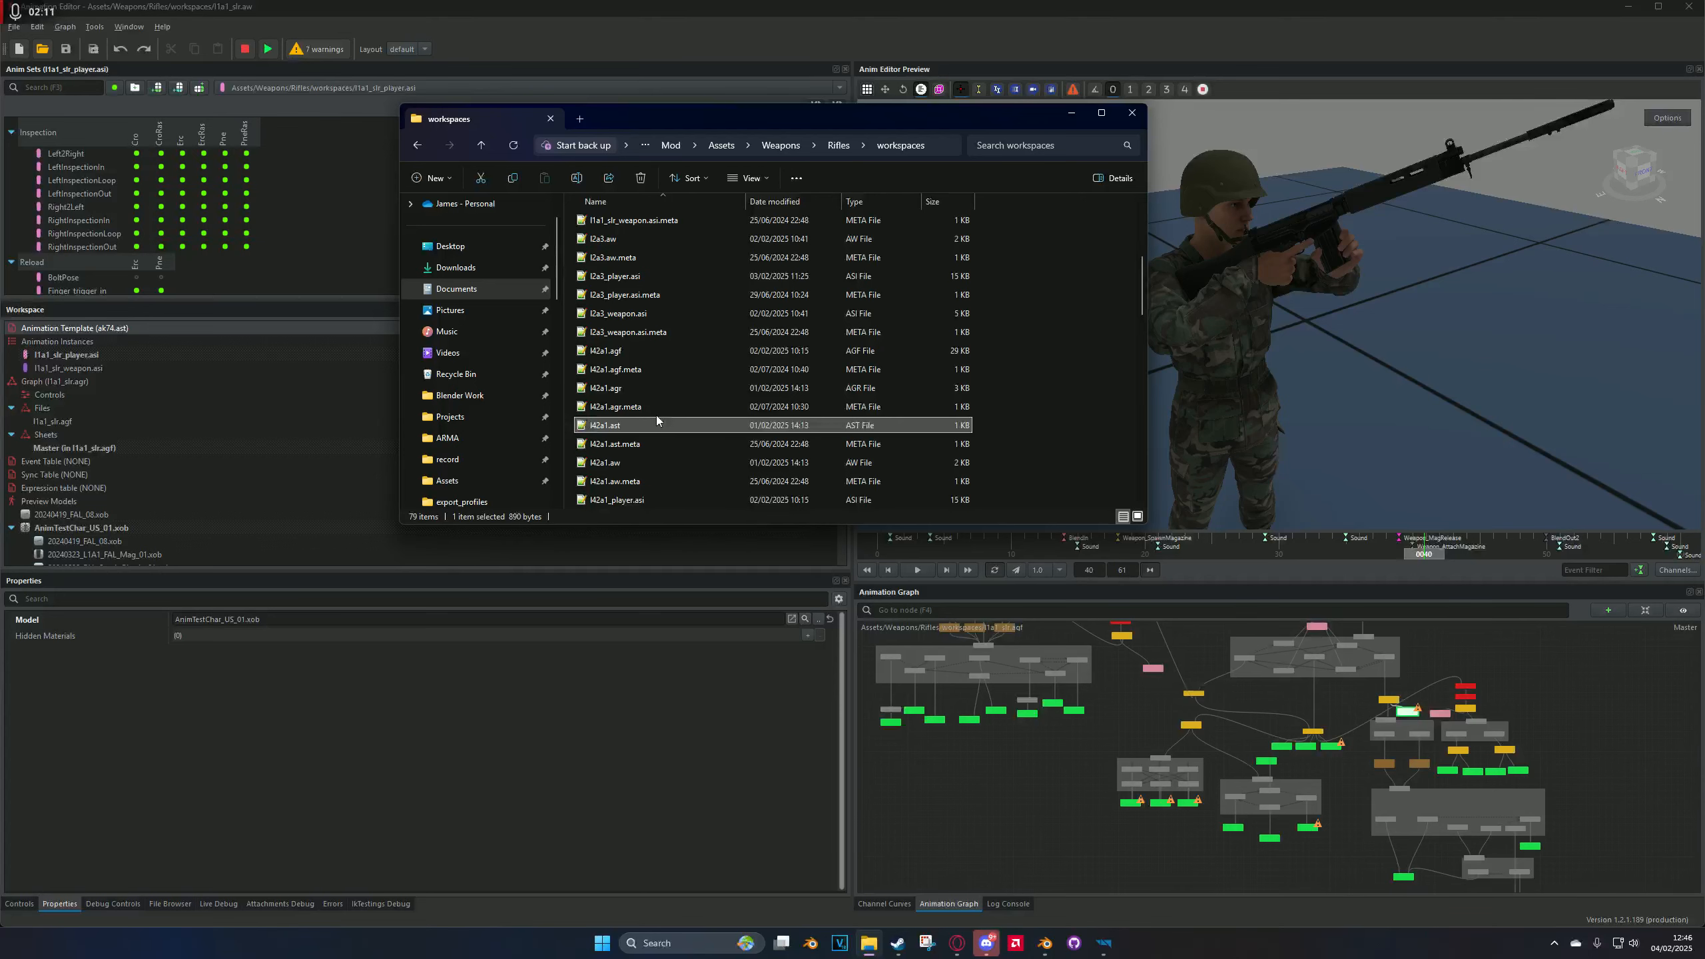
{"action": "left_click", "coordinate": [191, 344]}
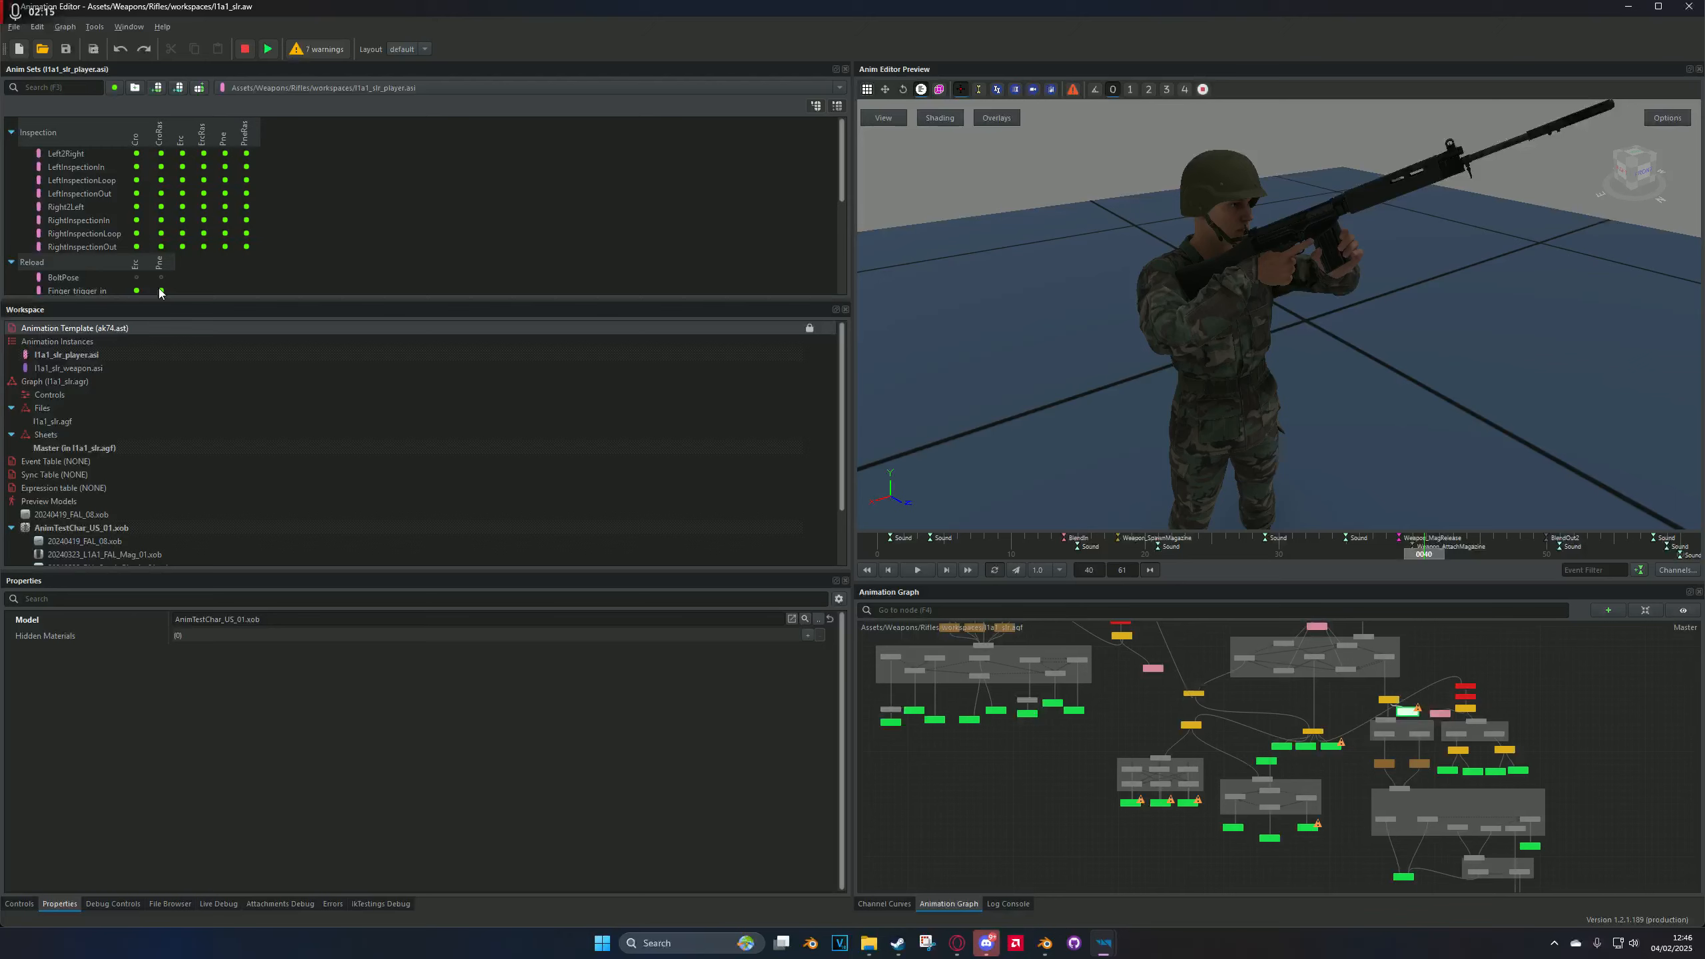
Step: Review the Inspection and Reload animation rows of the player set and select the l1a1_slr_weapon.asi instance in the workspace
{"action": "scroll", "coordinate": [138, 157], "scroll_direction": "down", "scroll_amount": 3}
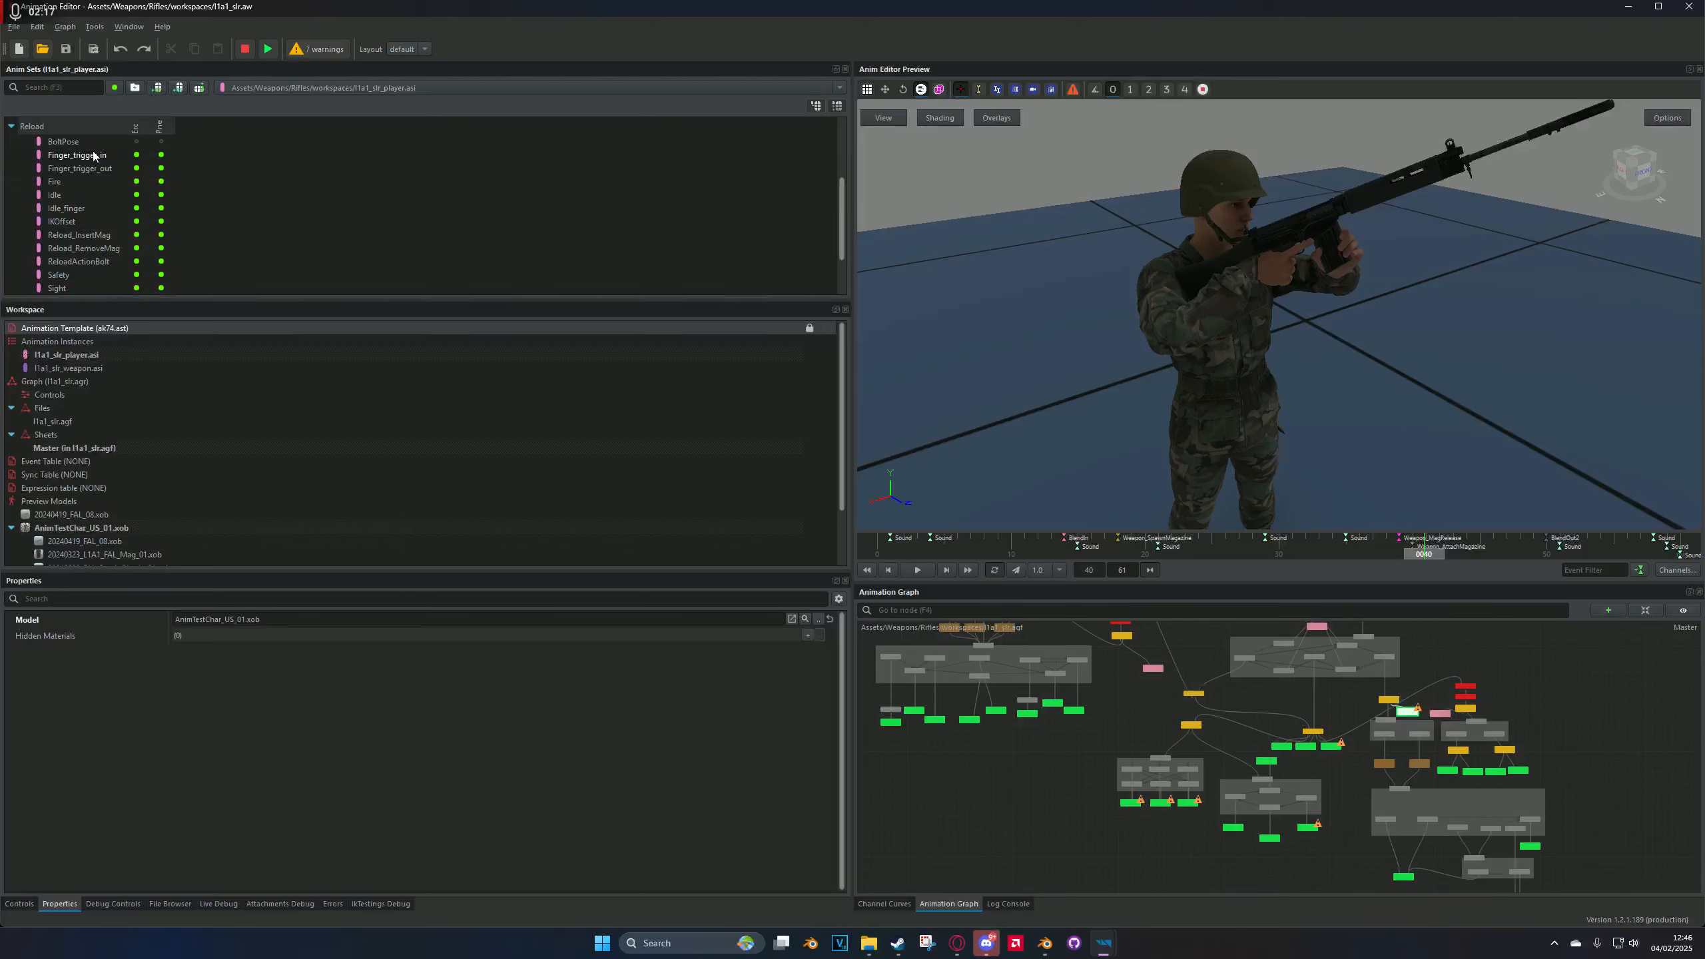
{"action": "scroll", "coordinate": [100, 230], "scroll_direction": "up", "scroll_amount": 1}
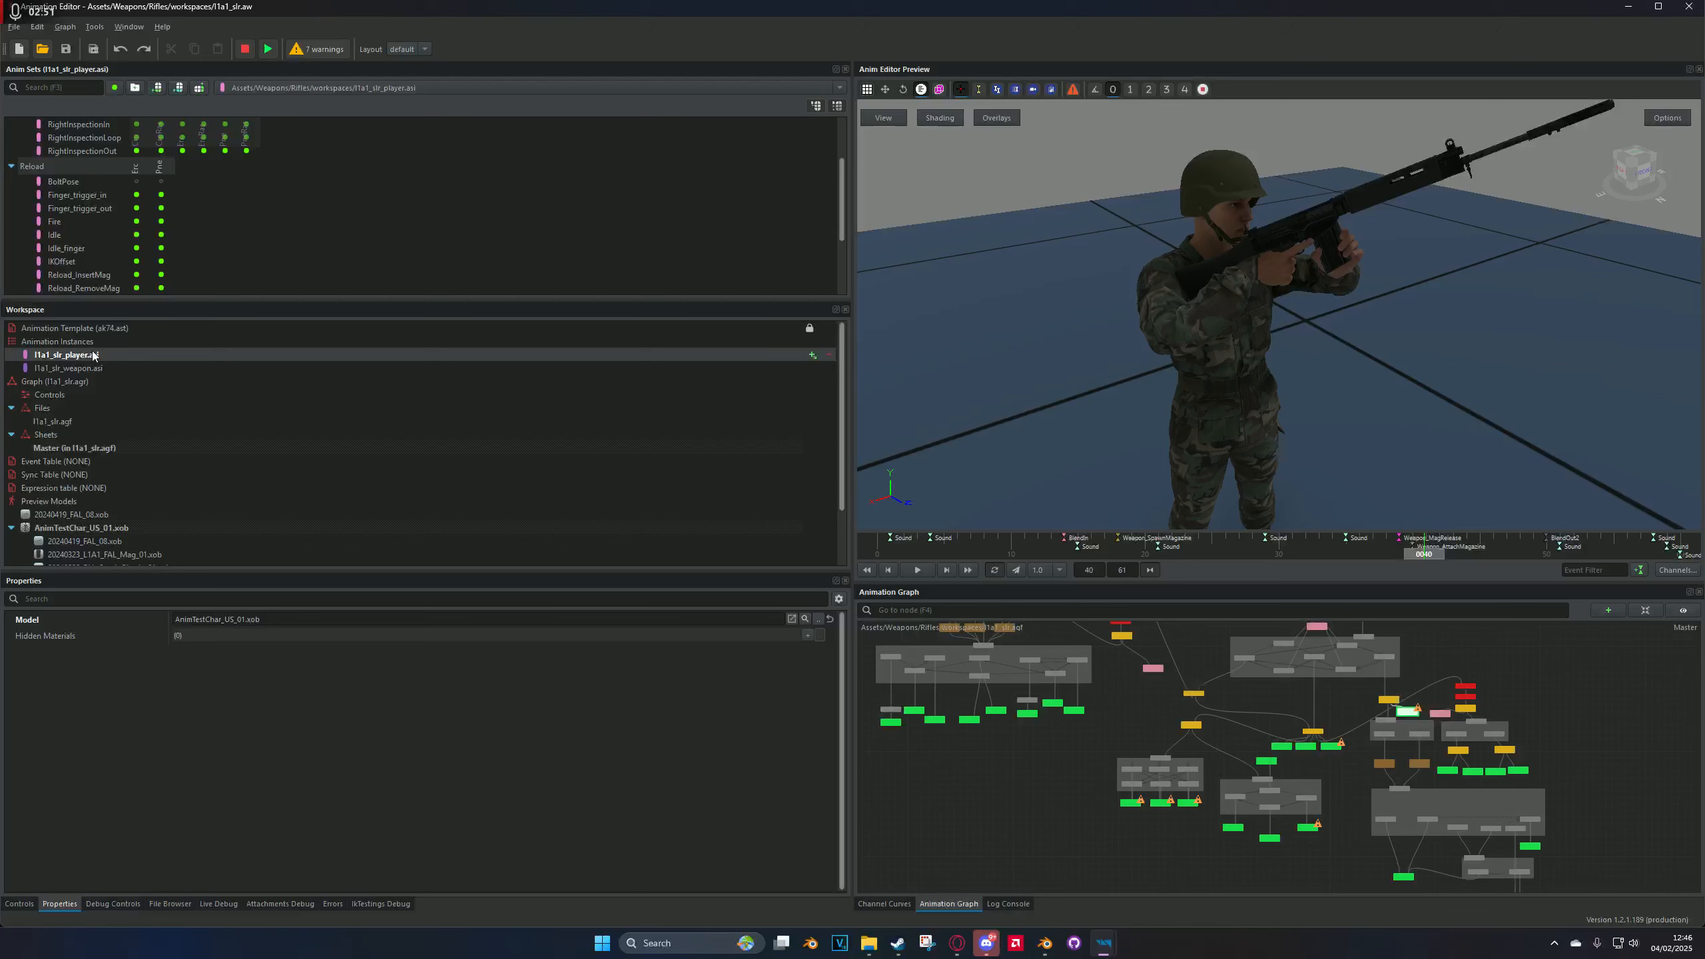
{"action": "left_click", "coordinate": [116, 374]}
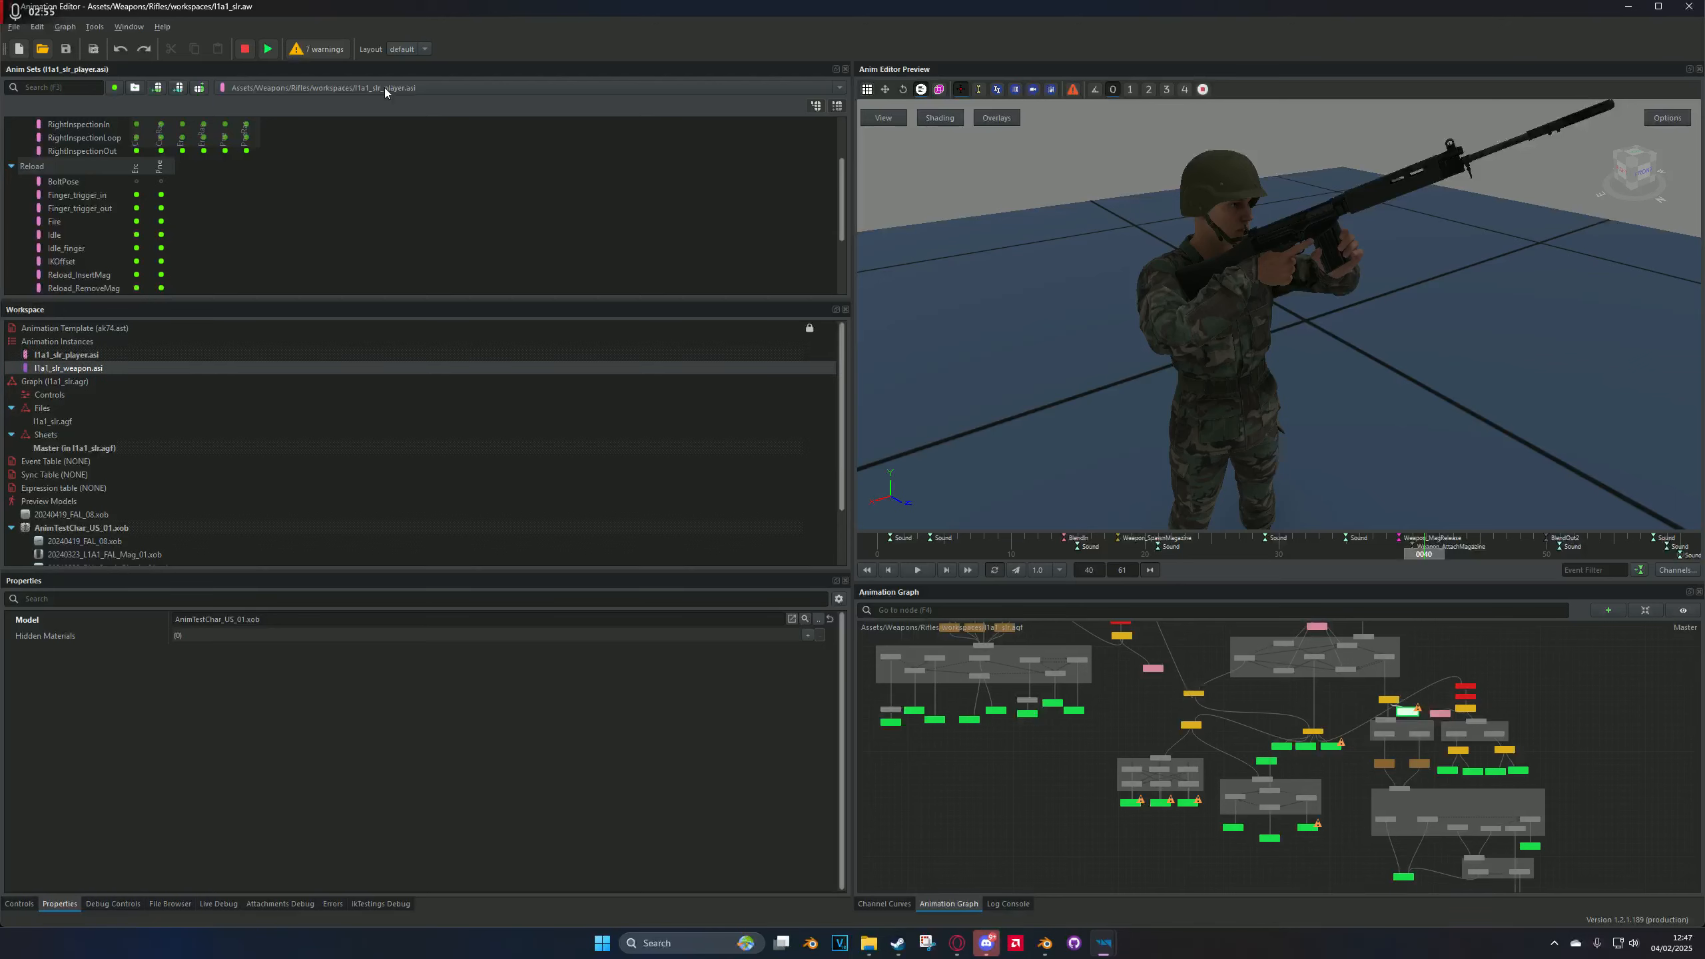
{"action": "scroll", "coordinate": [285, 177], "scroll_direction": "up", "scroll_amount": 3}
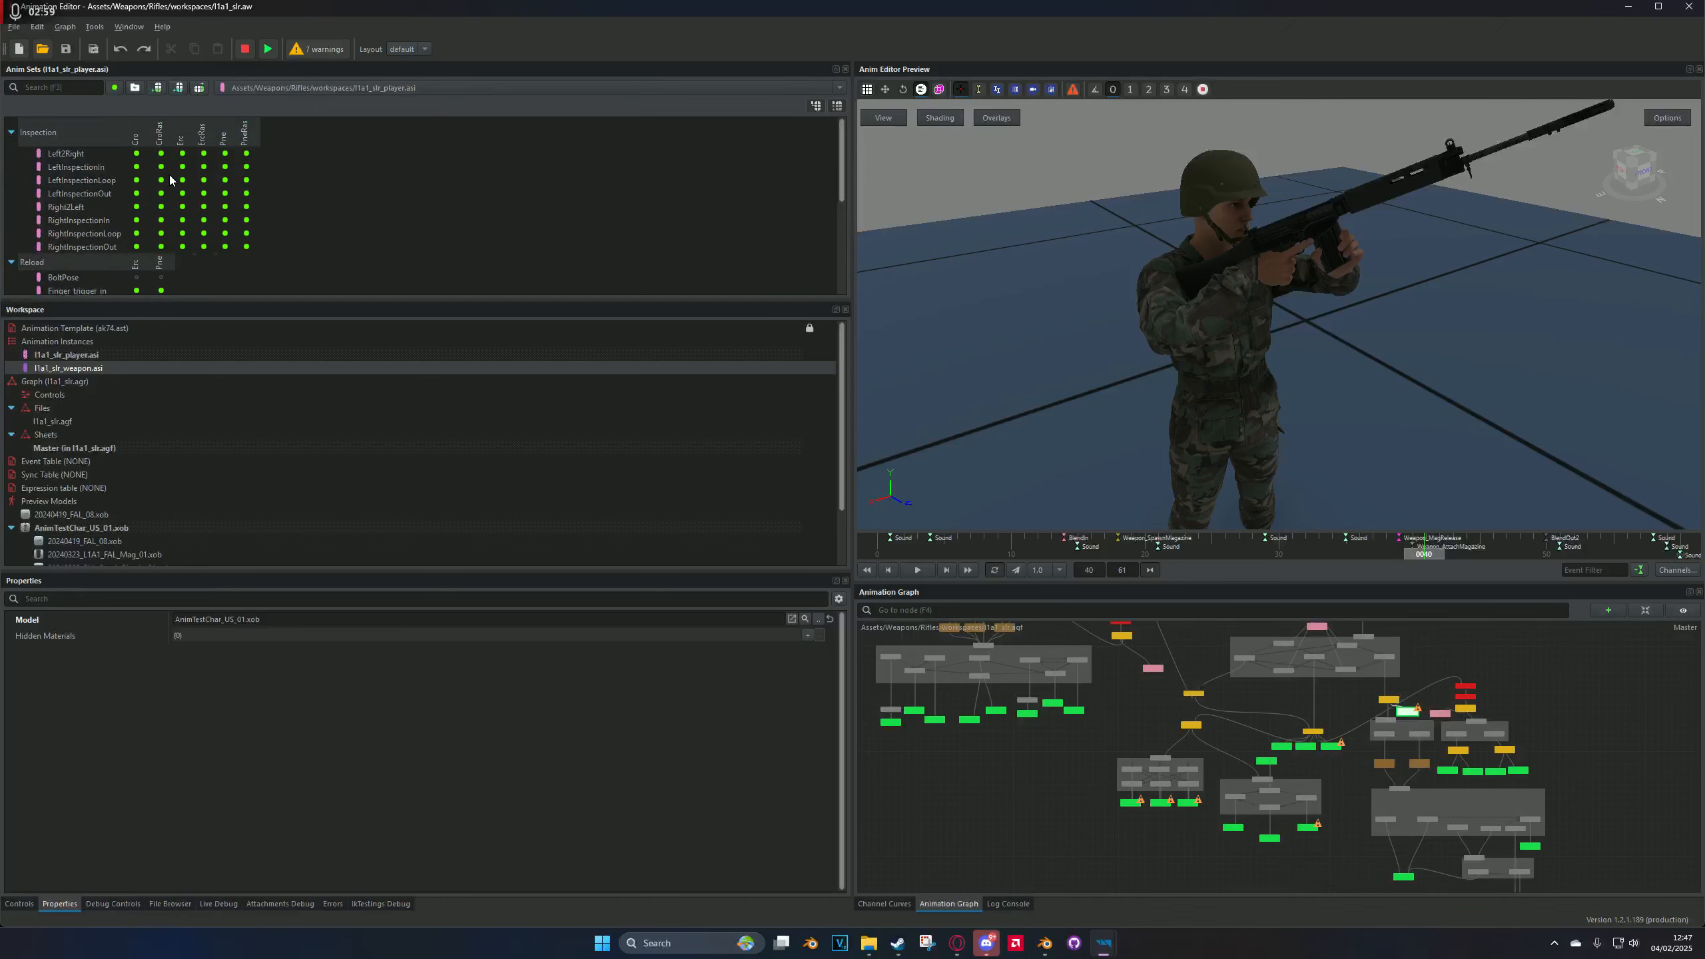
{"action": "scroll", "coordinate": [61, 181], "scroll_direction": "down", "scroll_amount": 3}
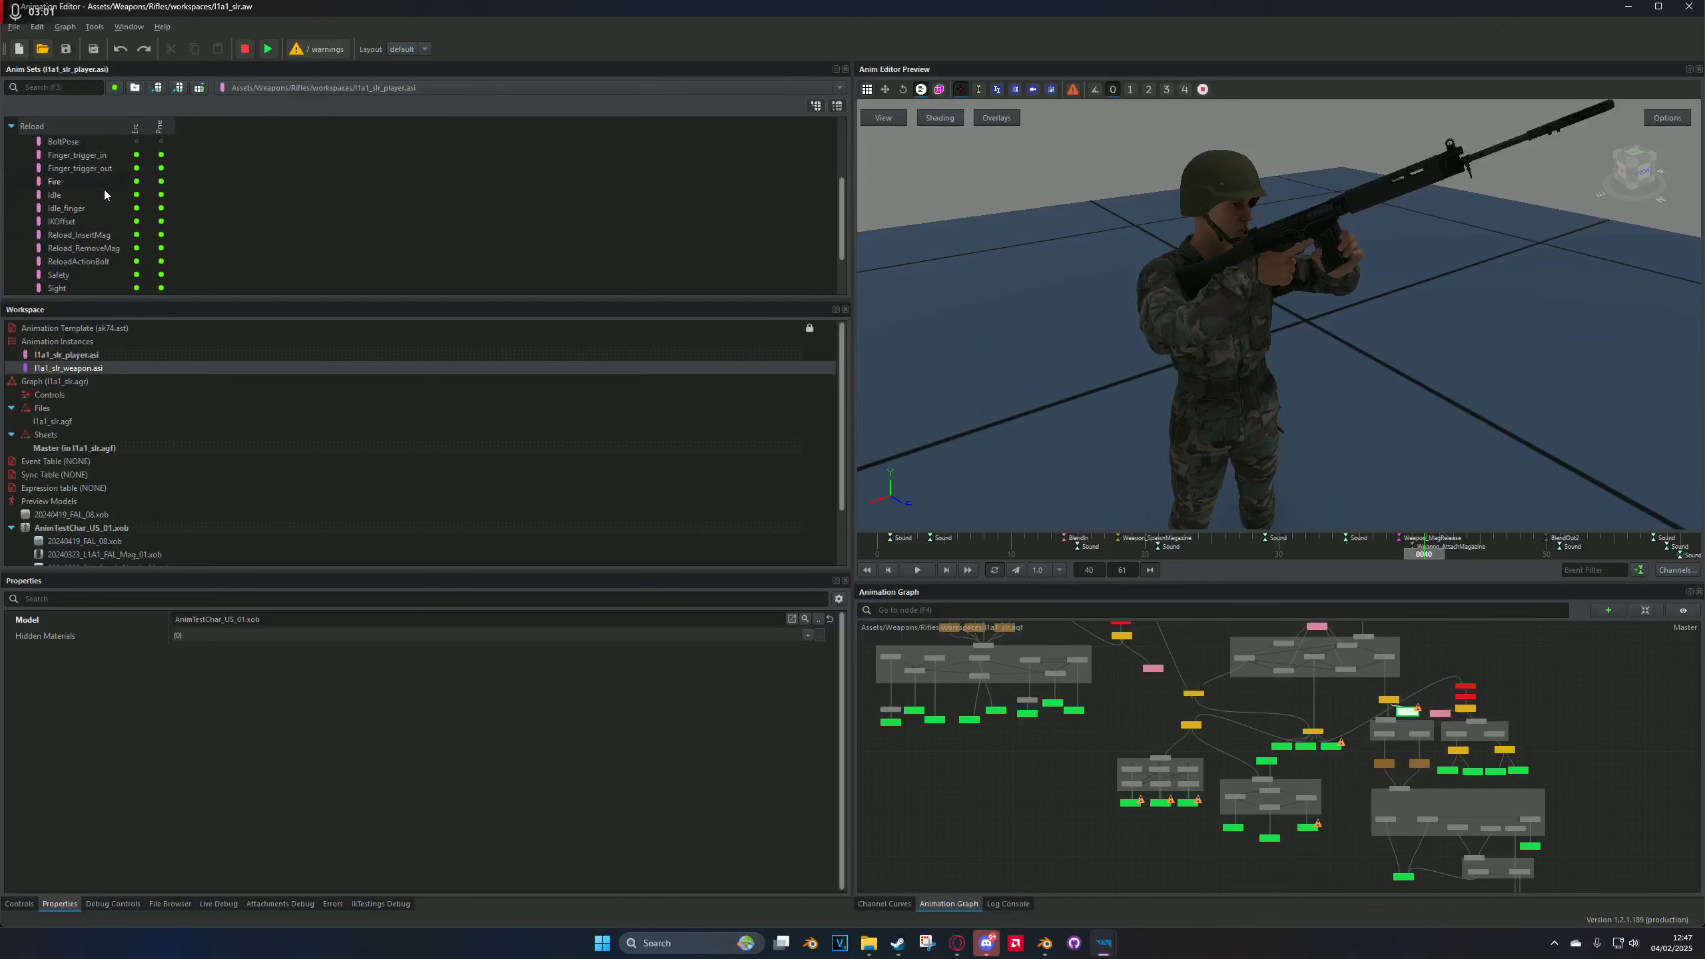
{"action": "scroll", "coordinate": [127, 229], "scroll_direction": "up", "scroll_amount": 3}
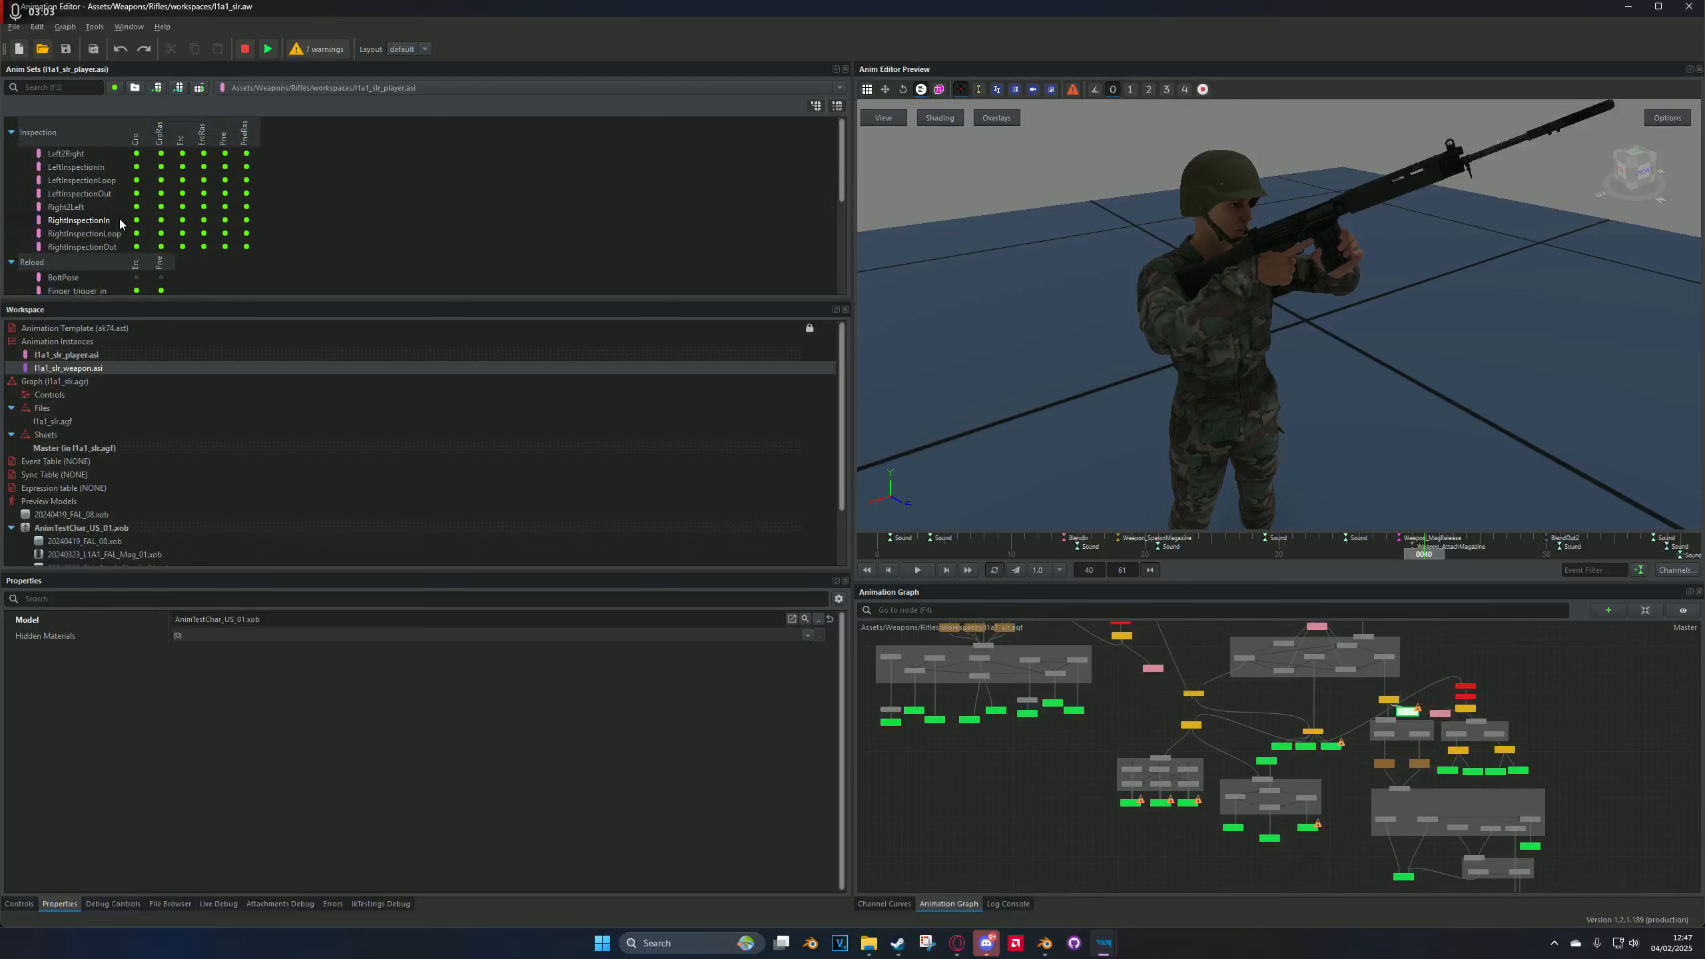
{"action": "scroll", "coordinate": [101, 202], "scroll_direction": "down", "scroll_amount": 3}
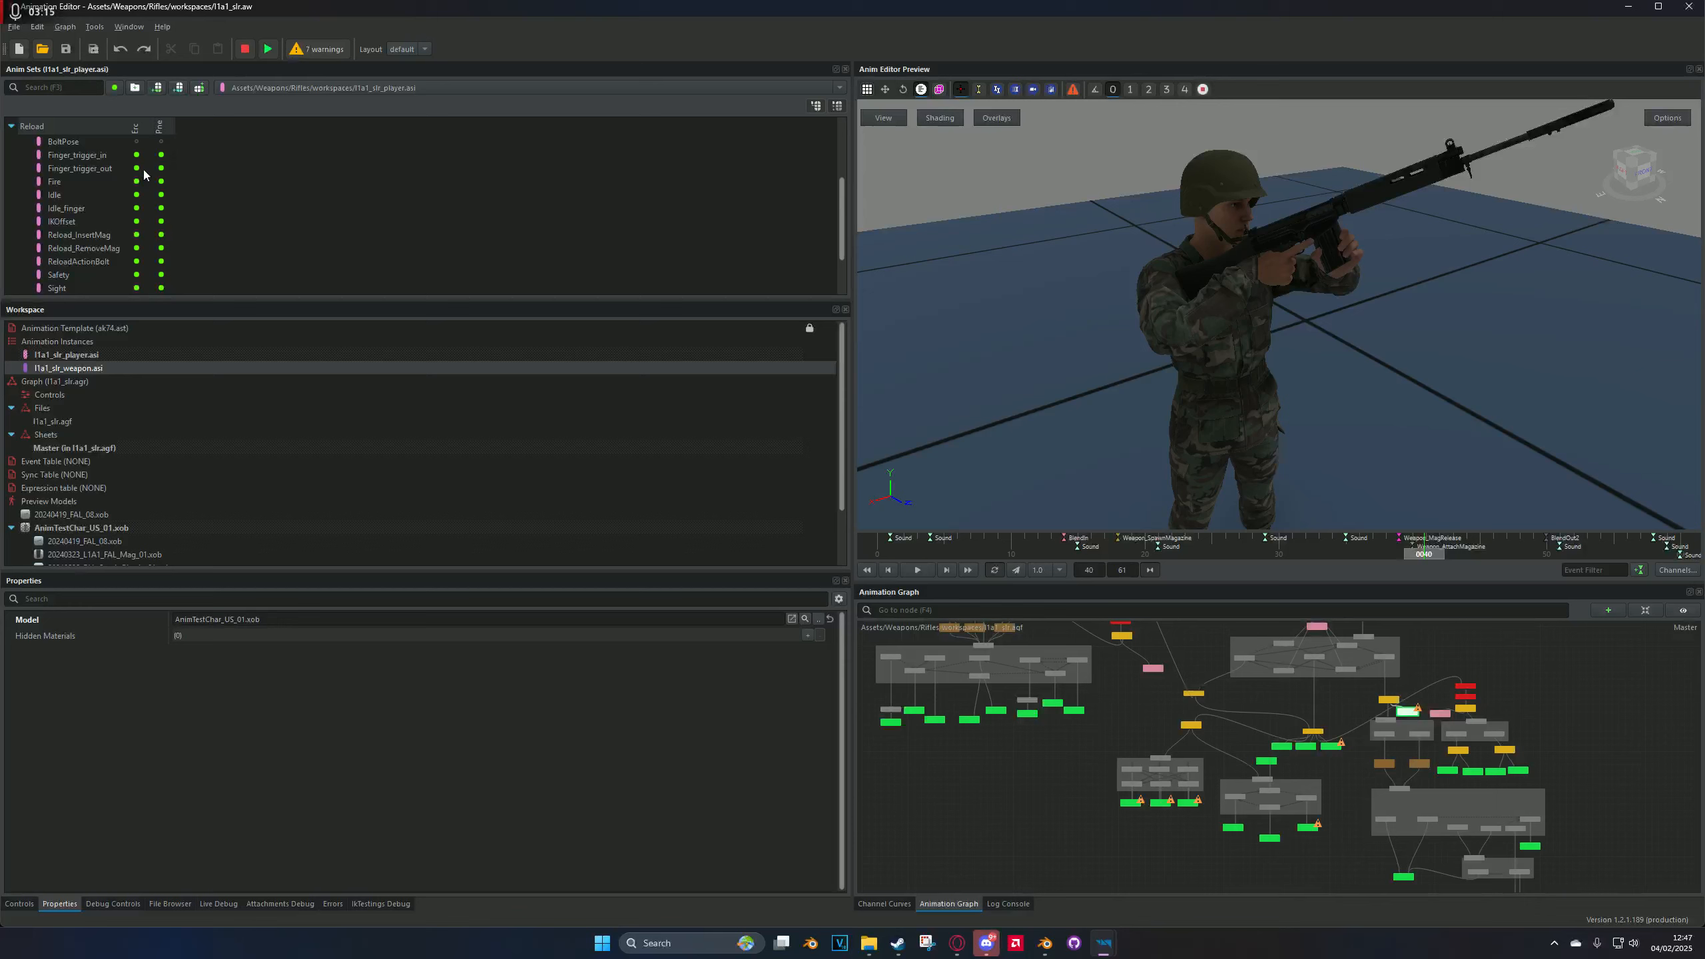
Step: Preview the Erc animations for Idle and IKOffset in the Reload group, examining the soldier's rifle pose from the side
{"action": "left_click", "coordinate": [136, 209]}
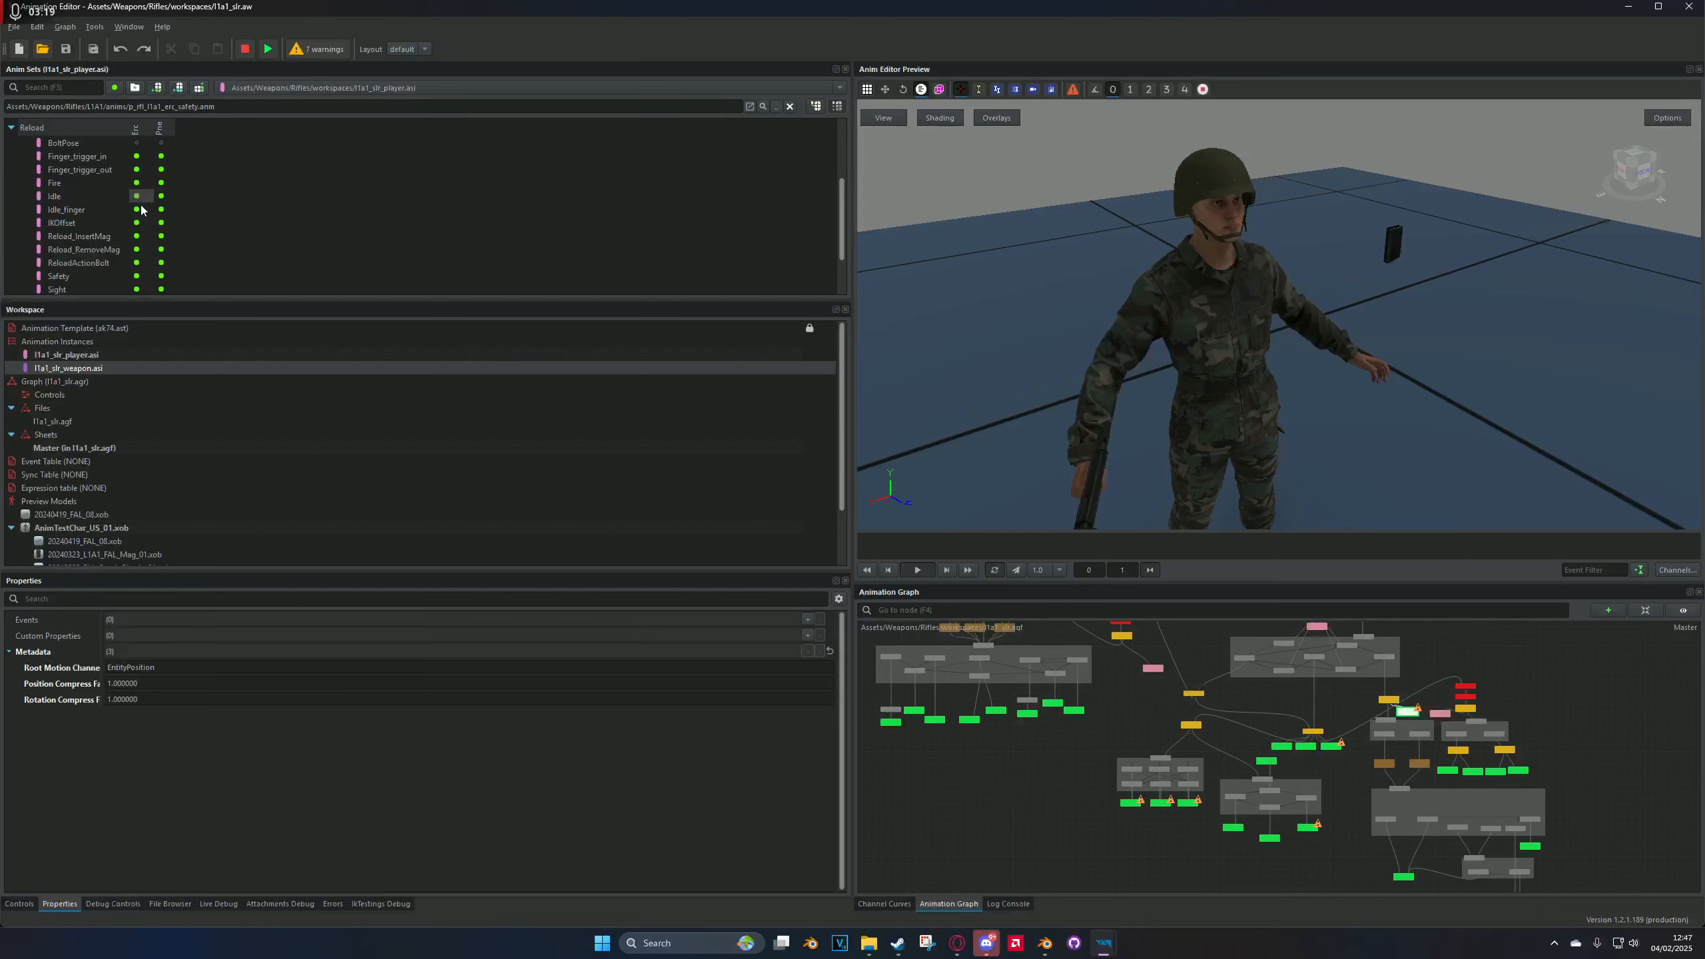
{"action": "left_click", "coordinate": [142, 224]}
{"action": "double_click", "coordinate": [142, 226]}
{"action": "middle_click_drag", "start_coordinate": [1181, 389], "coordinate": [1315, 359]}
{"action": "middle_click_drag", "start_coordinate": [1188, 429], "coordinate": [1181, 434]}
{"action": "scroll", "coordinate": [1273, 342], "scroll_direction": "up", "scroll_amount": 5}
{"action": "scroll", "coordinate": [1285, 342], "scroll_direction": "down", "scroll_amount": 5}
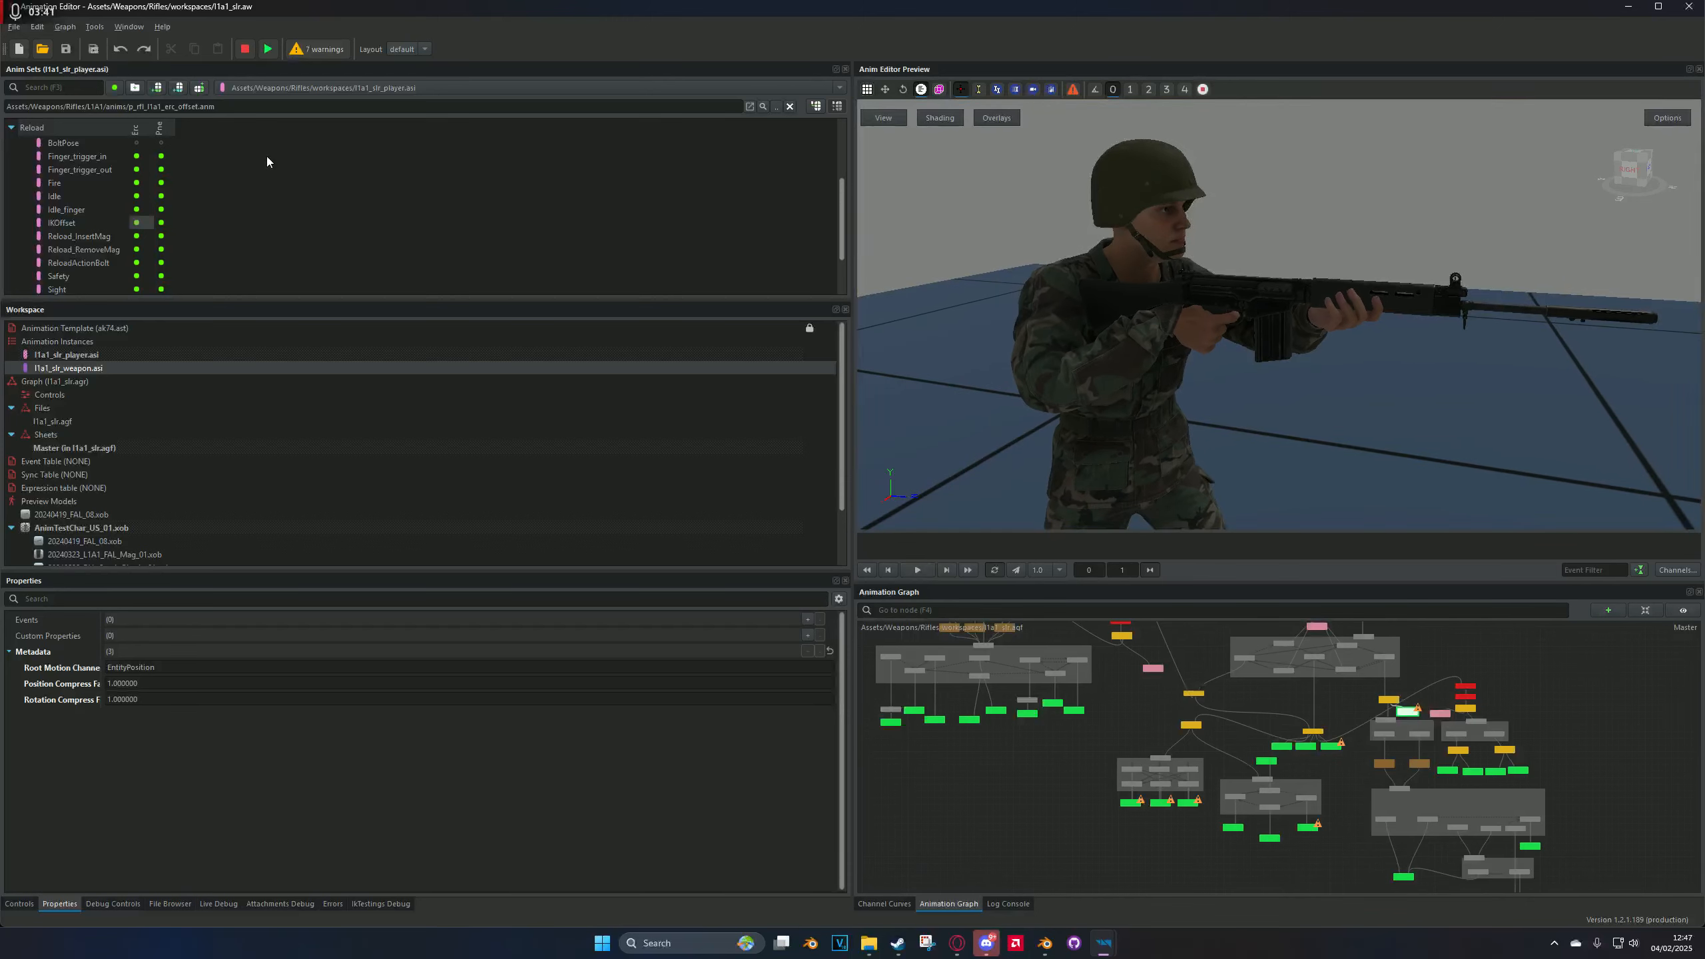
{"action": "scroll", "coordinate": [169, 155], "scroll_direction": "up", "scroll_amount": 2}
{"action": "scroll", "coordinate": [144, 238], "scroll_direction": "down", "scroll_amount": 2}
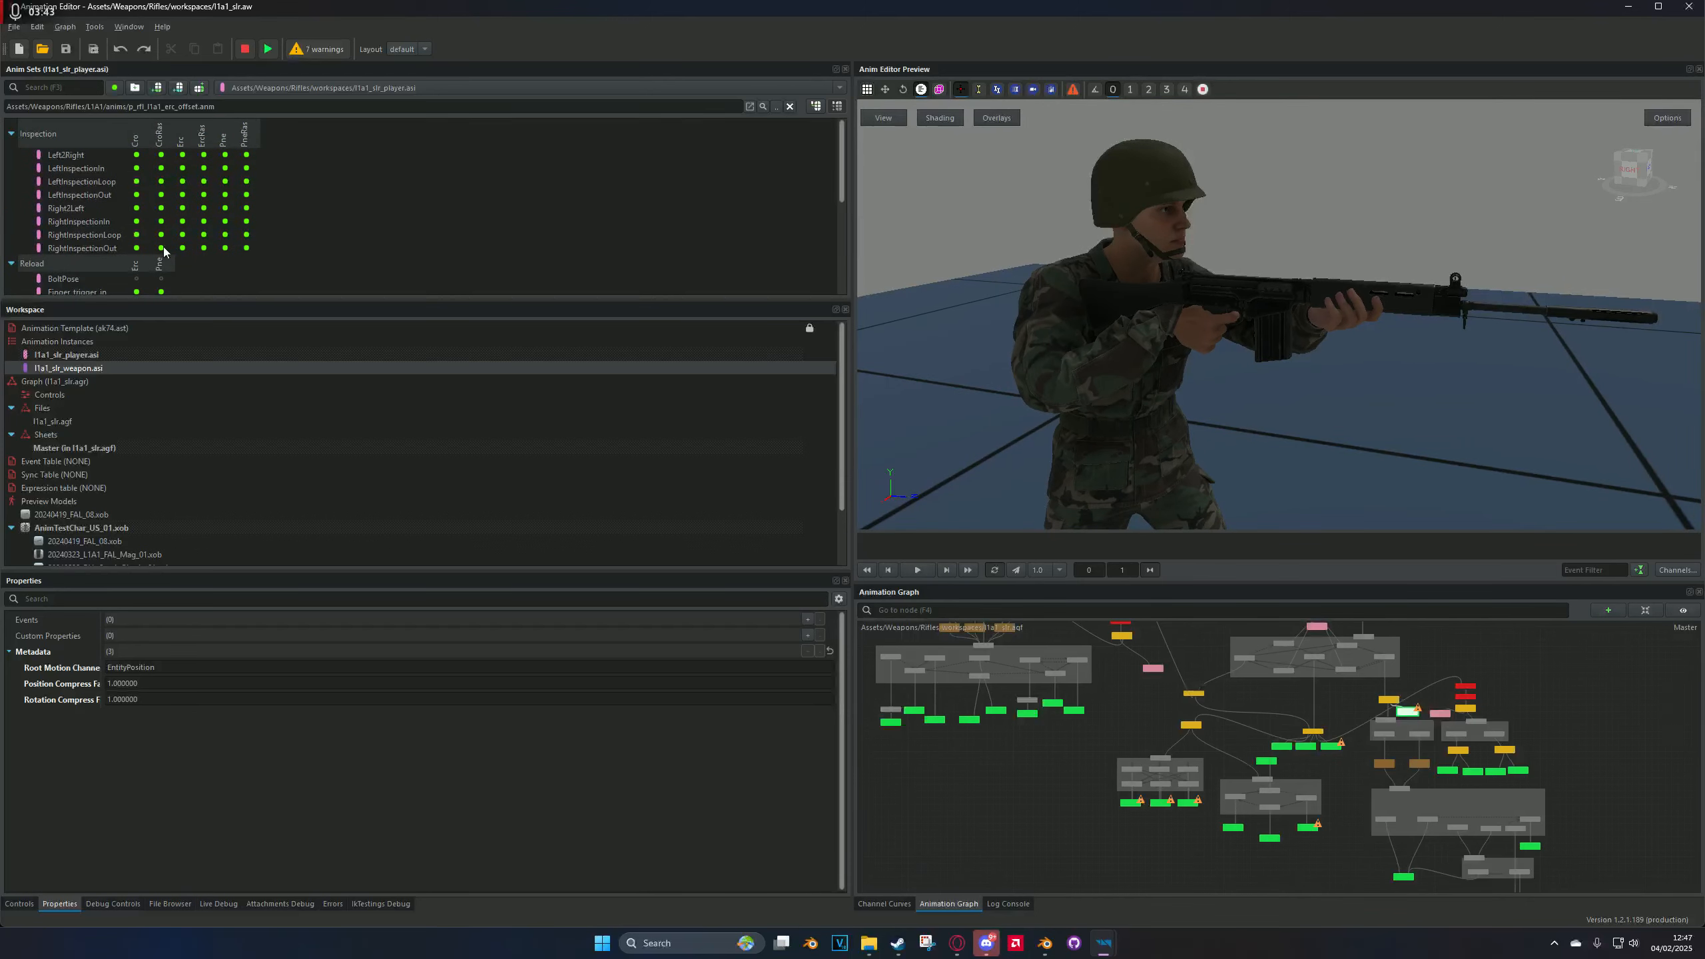
Step: Preview the Erc Fire and IKOffset animations, and compare the Pne and Erc versions of Reload_InsertMag
{"action": "left_click", "coordinate": [138, 222]}
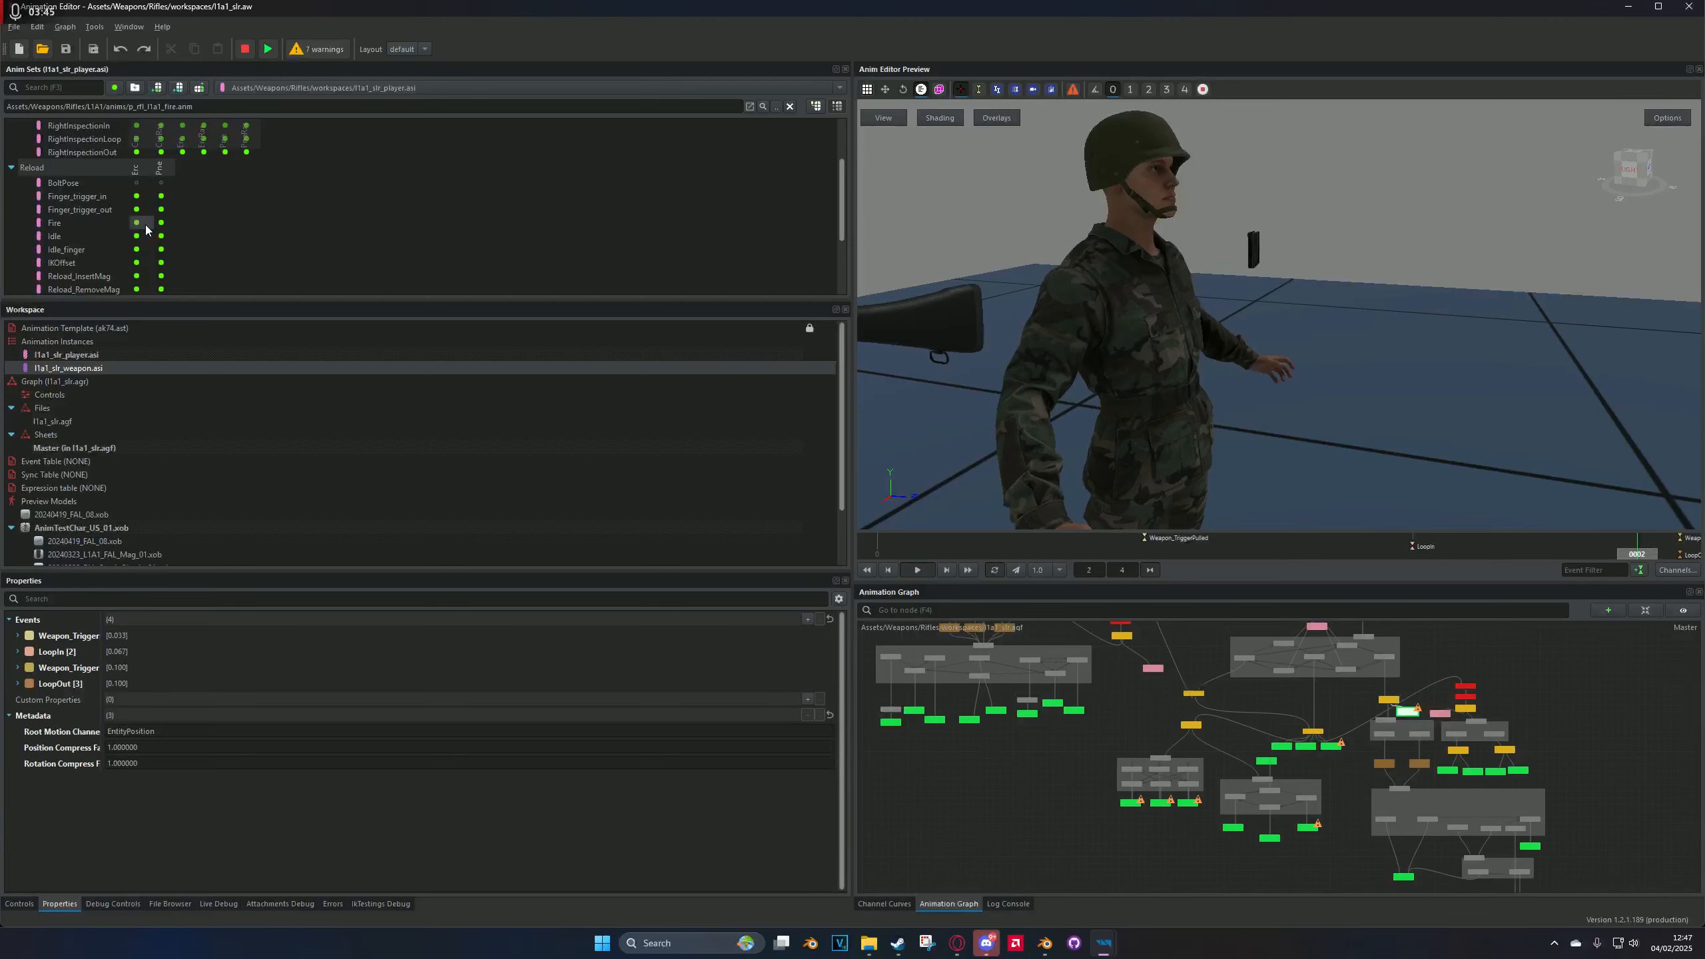
{"action": "left_click", "coordinate": [161, 223]}
{"action": "left_click_drag", "start_coordinate": [195, 106], "coordinate": [3, 109]}
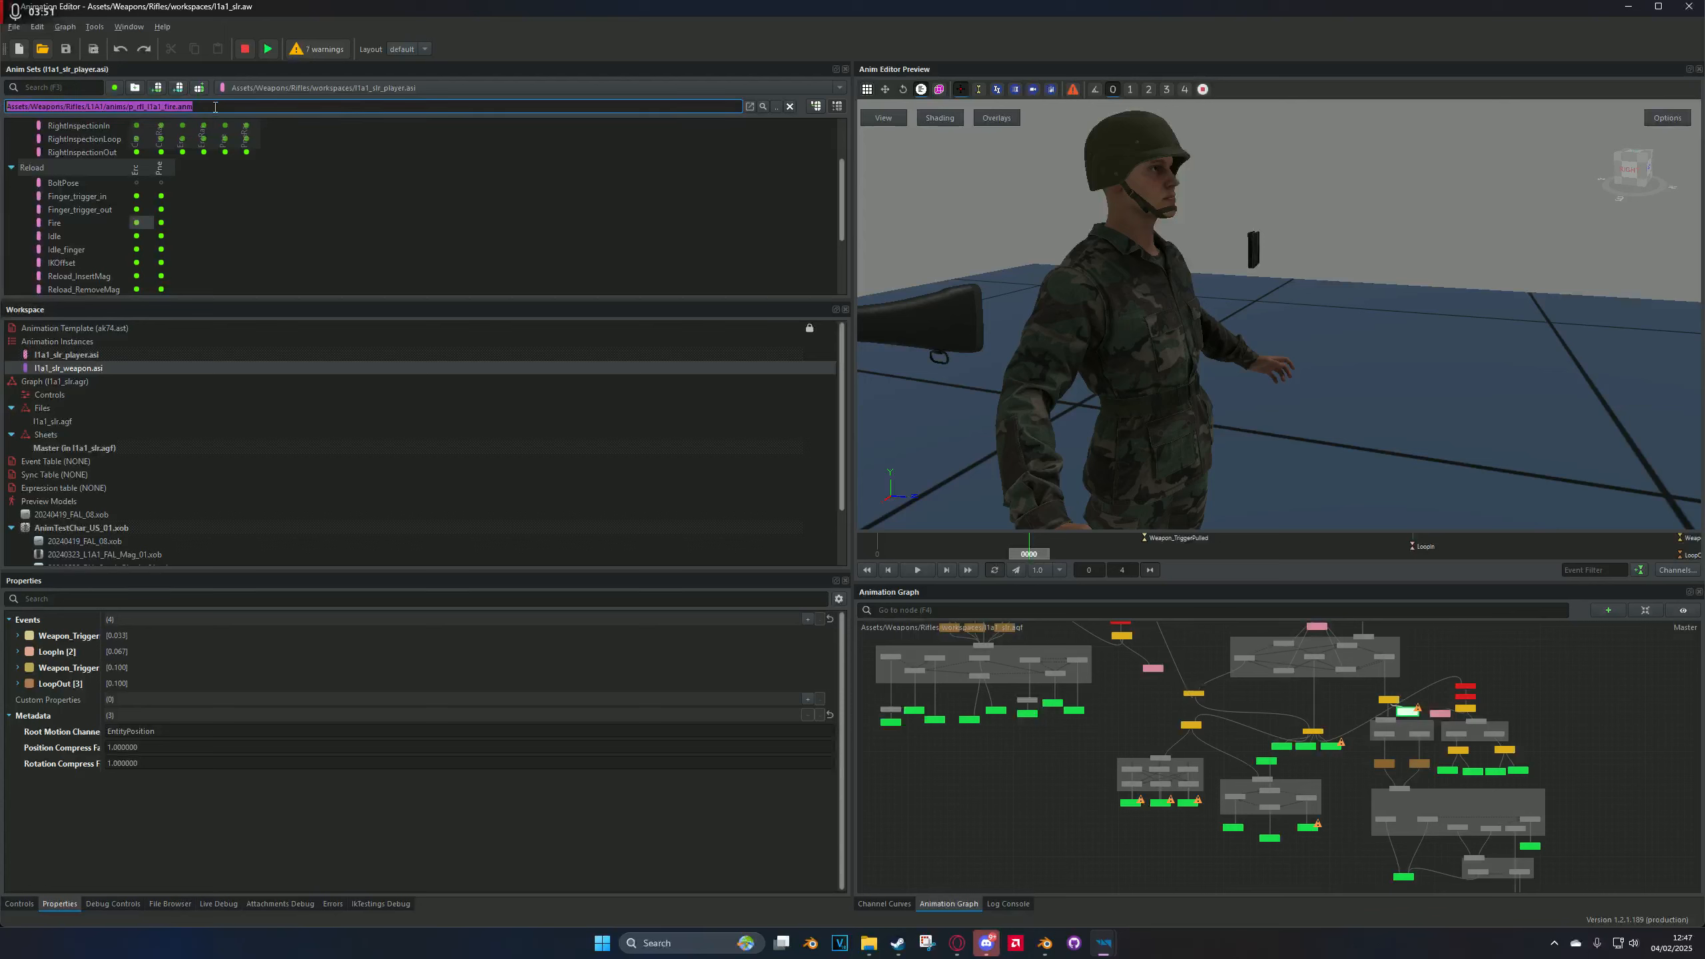
{"action": "left_click", "coordinate": [137, 249]}
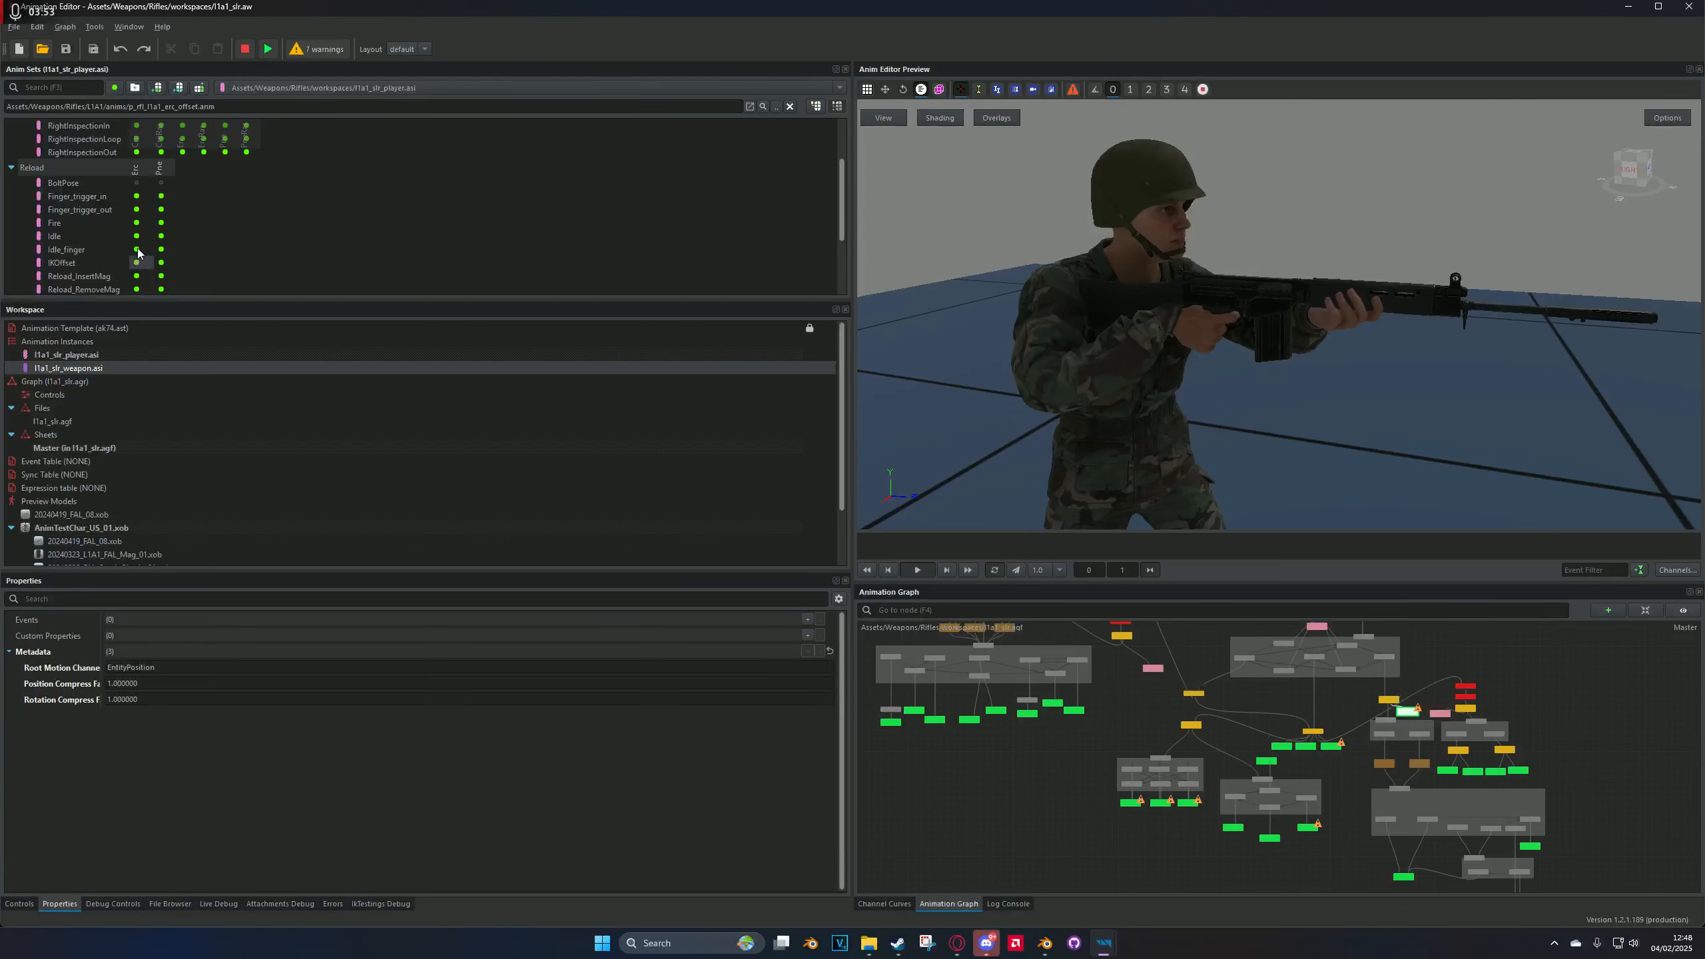
{"action": "left_click", "coordinate": [141, 276]}
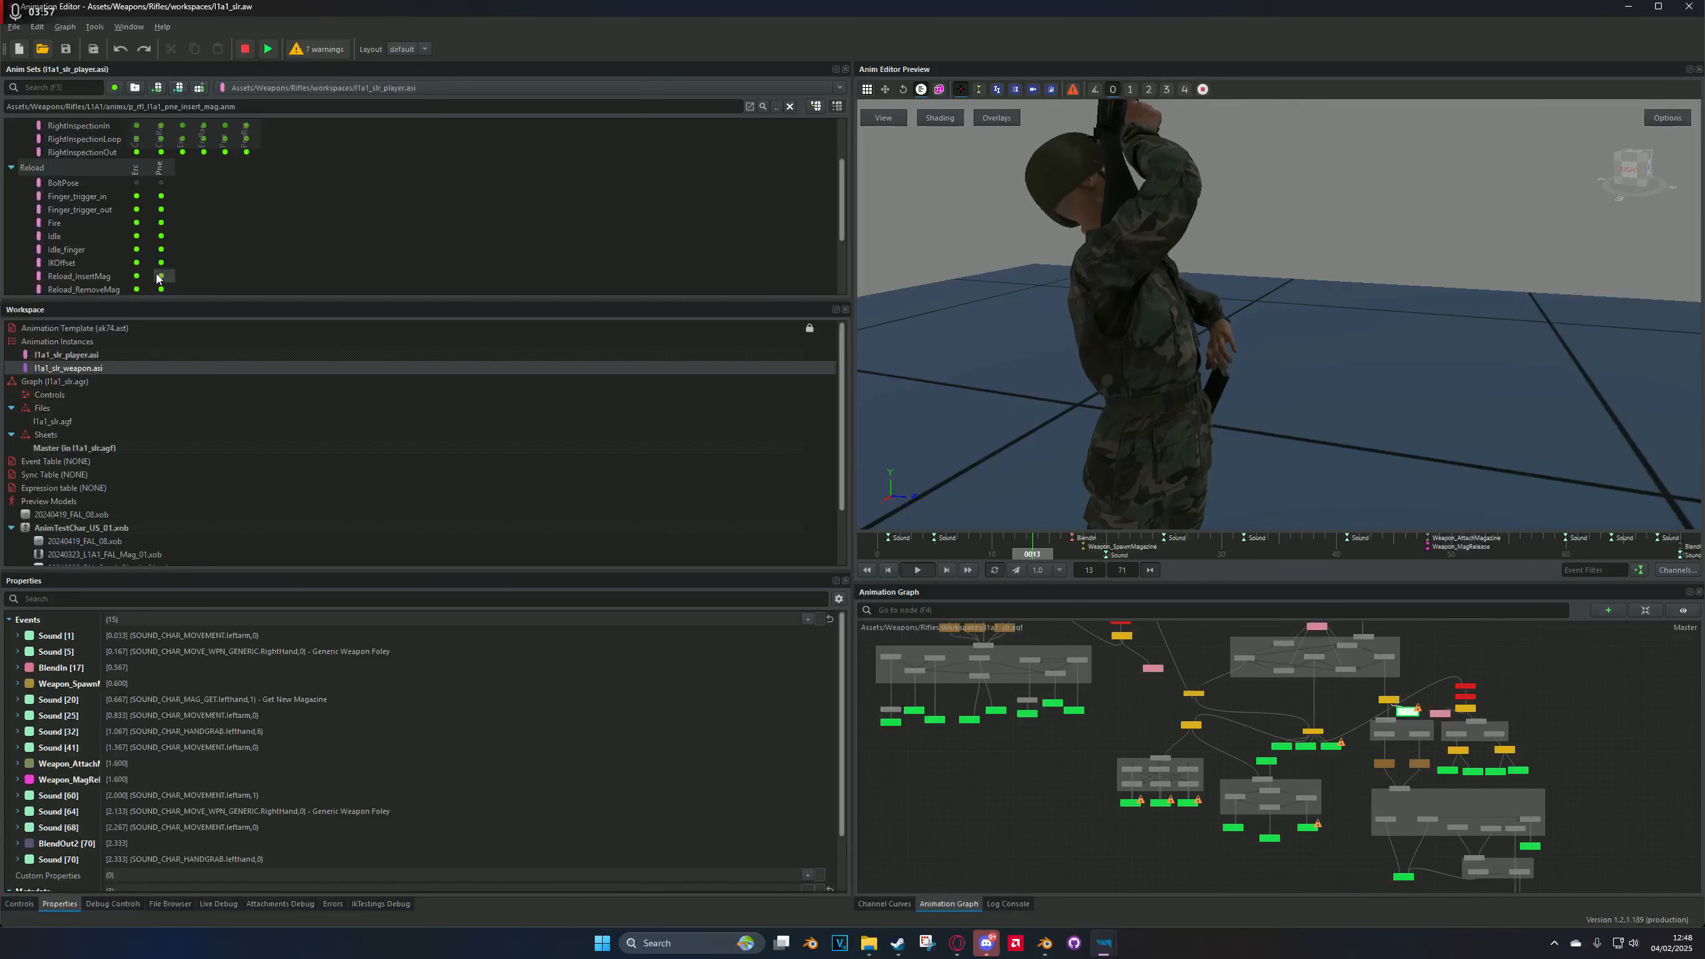
{"action": "left_click", "coordinate": [140, 277]}
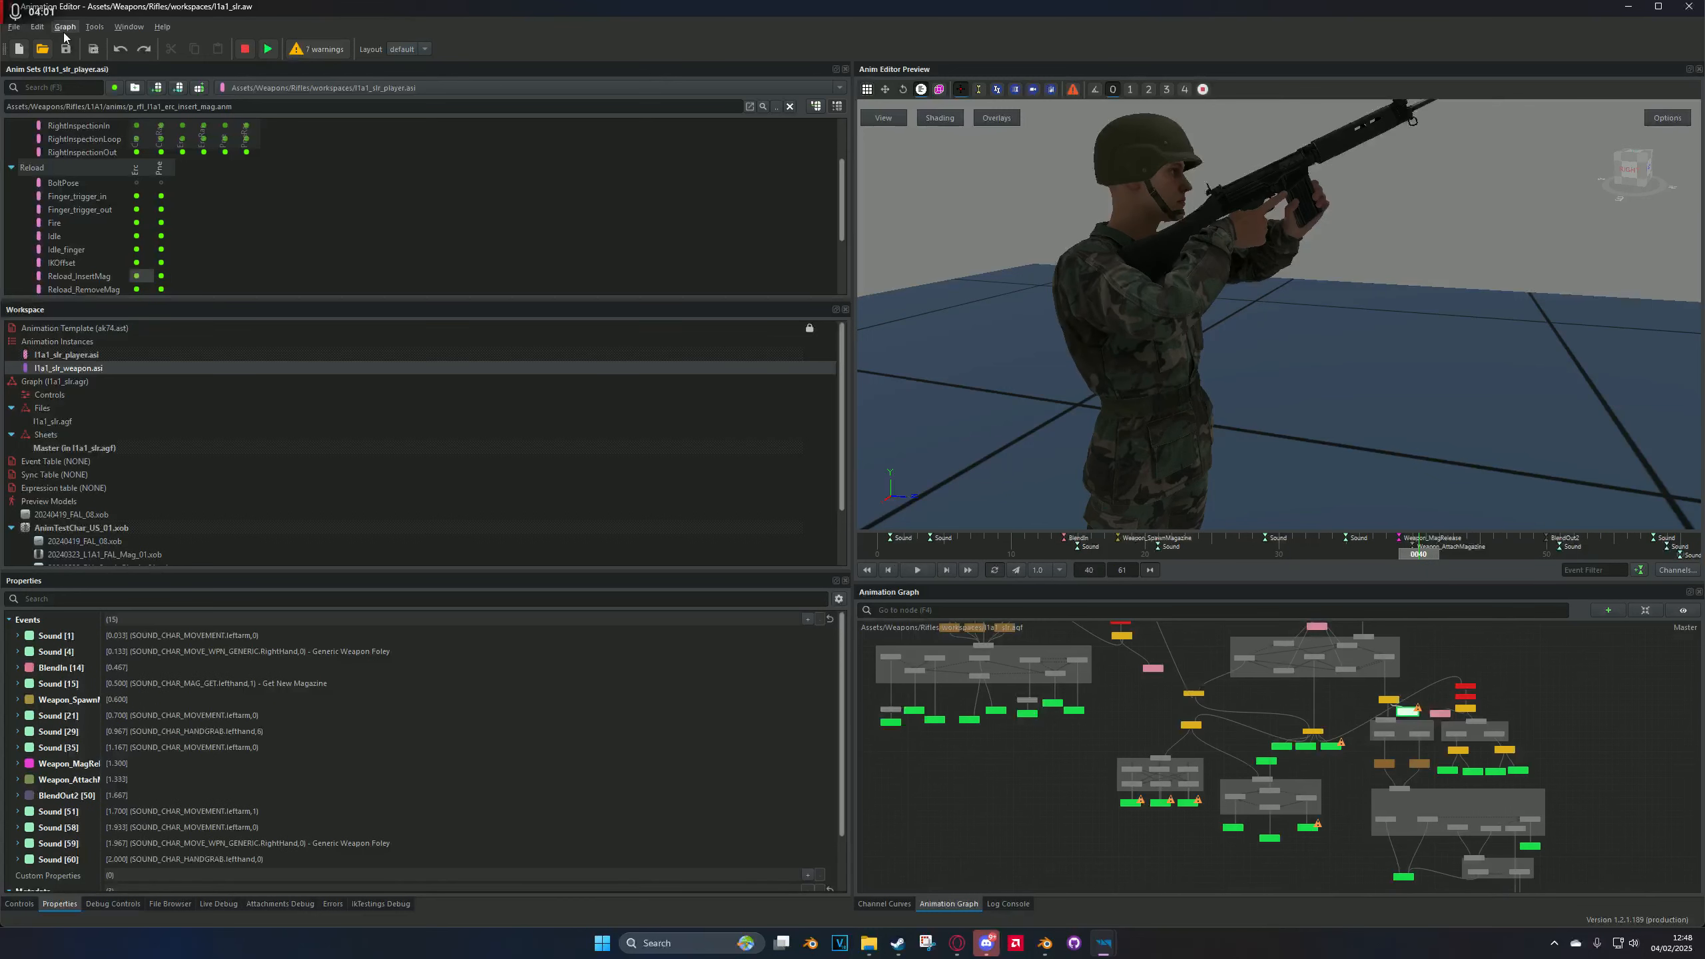
Step: Examine the animation file paths assigned to Reload_InsertMag and Idle_finger in the Erc column
{"action": "left_click", "coordinate": [134, 107]}
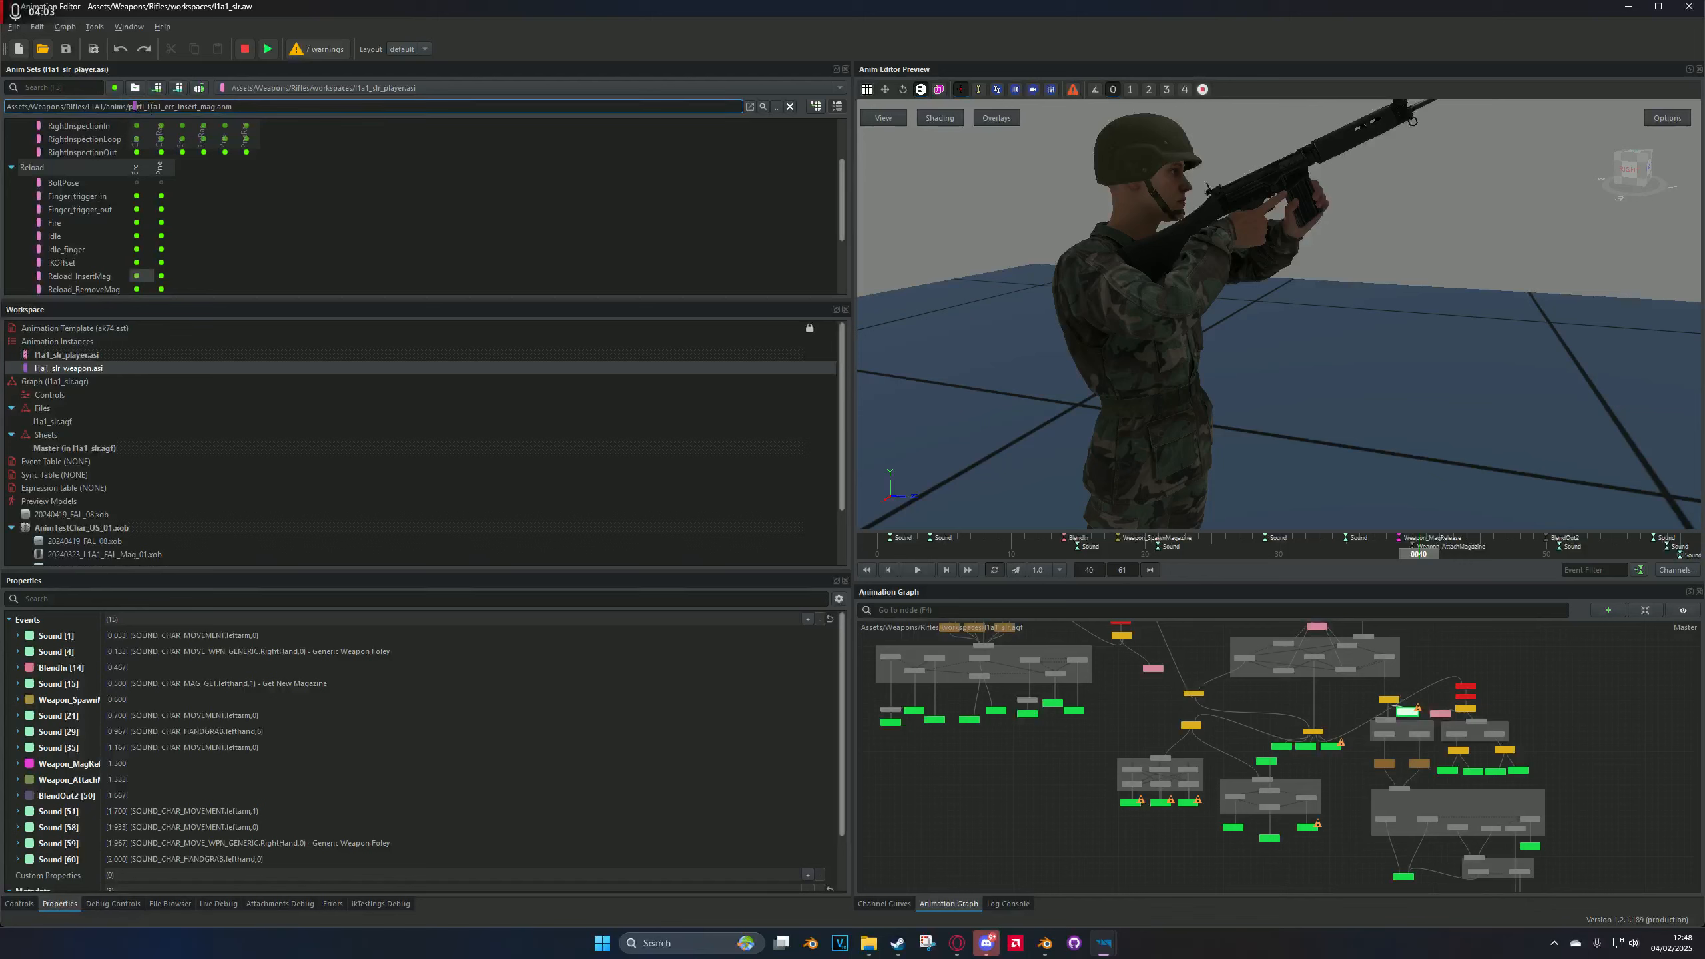
{"action": "key", "text": "ctrl+a"}
{"action": "left_click", "coordinate": [201, 107]}
{"action": "left_click_drag", "start_coordinate": [242, 106], "coordinate": [130, 110]}
{"action": "left_click", "coordinate": [154, 249]}
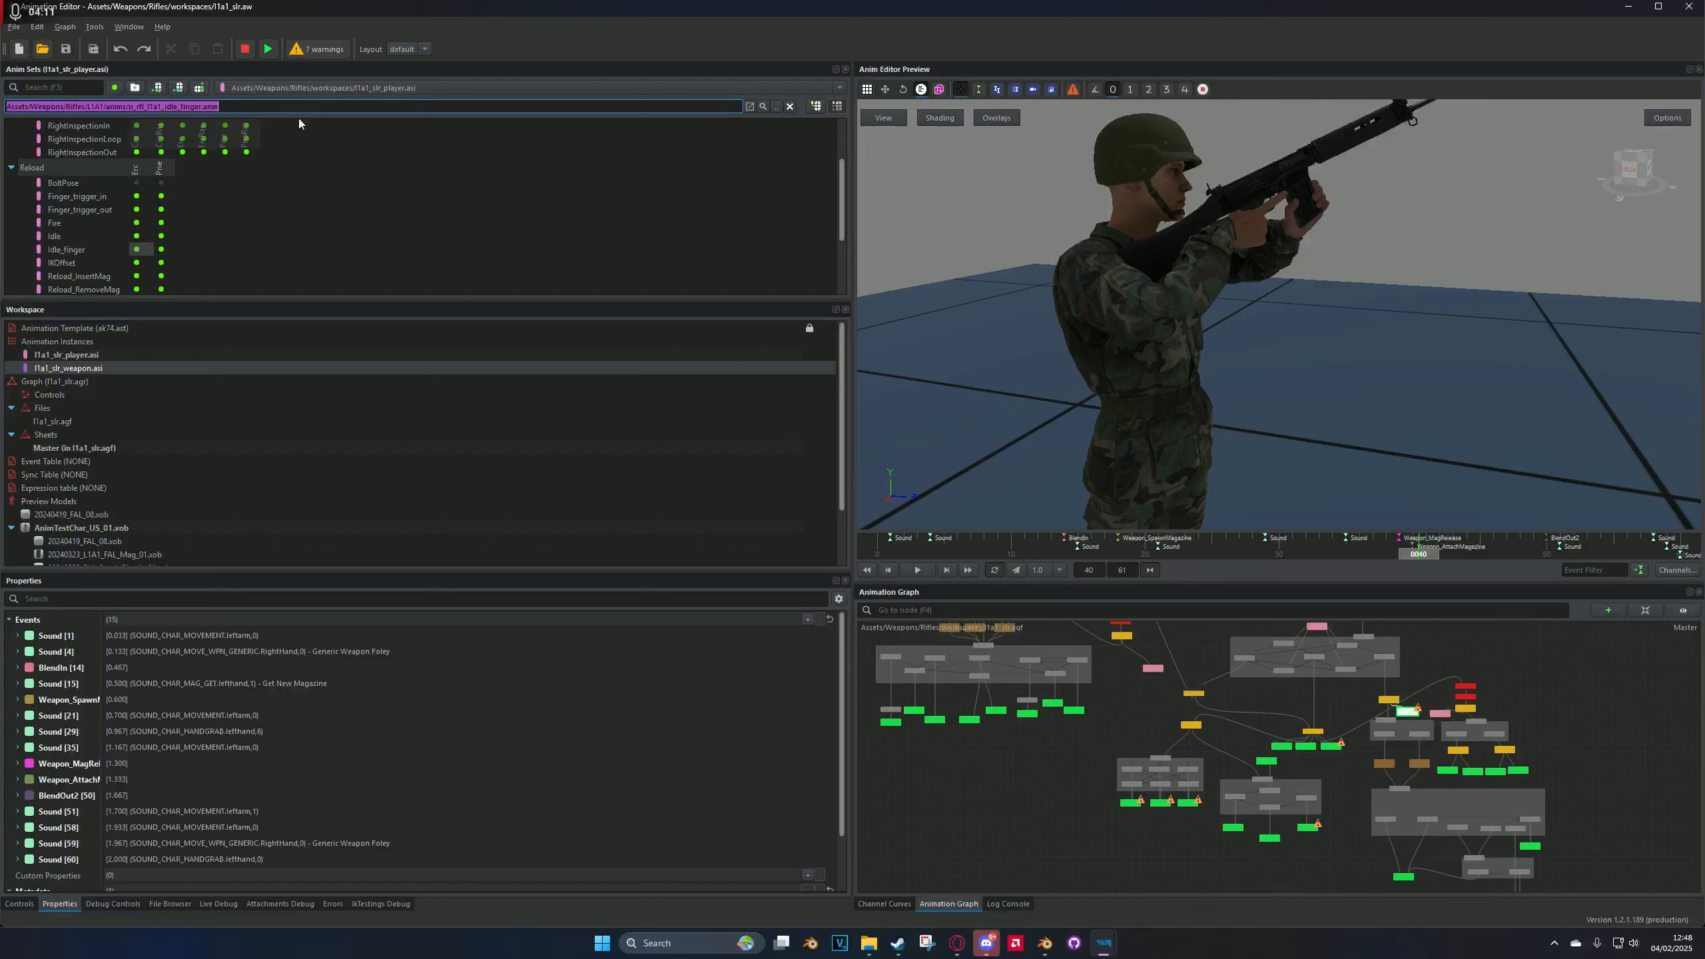
{"action": "left_click", "coordinate": [321, 230]}
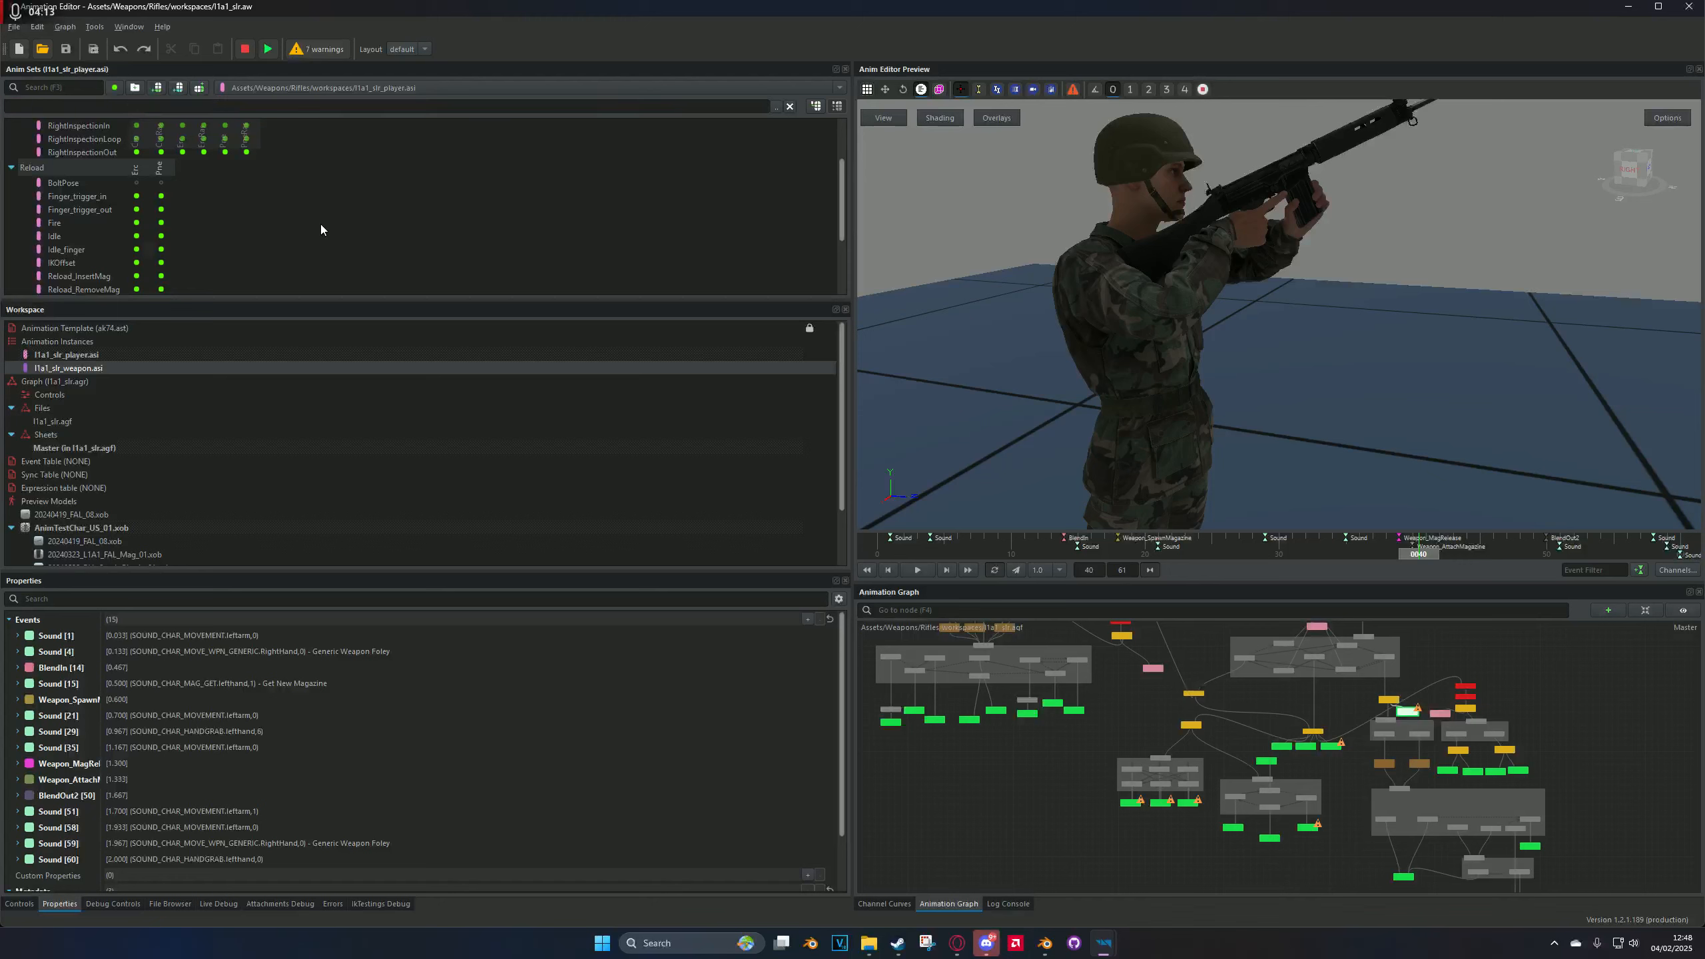
Step: Switch the animation set to l1a1_slr_weapon.asi, play the Erc Finger_trigger_out animation and examine its weapon prefix in the file path
{"action": "left_click", "coordinate": [381, 94]}
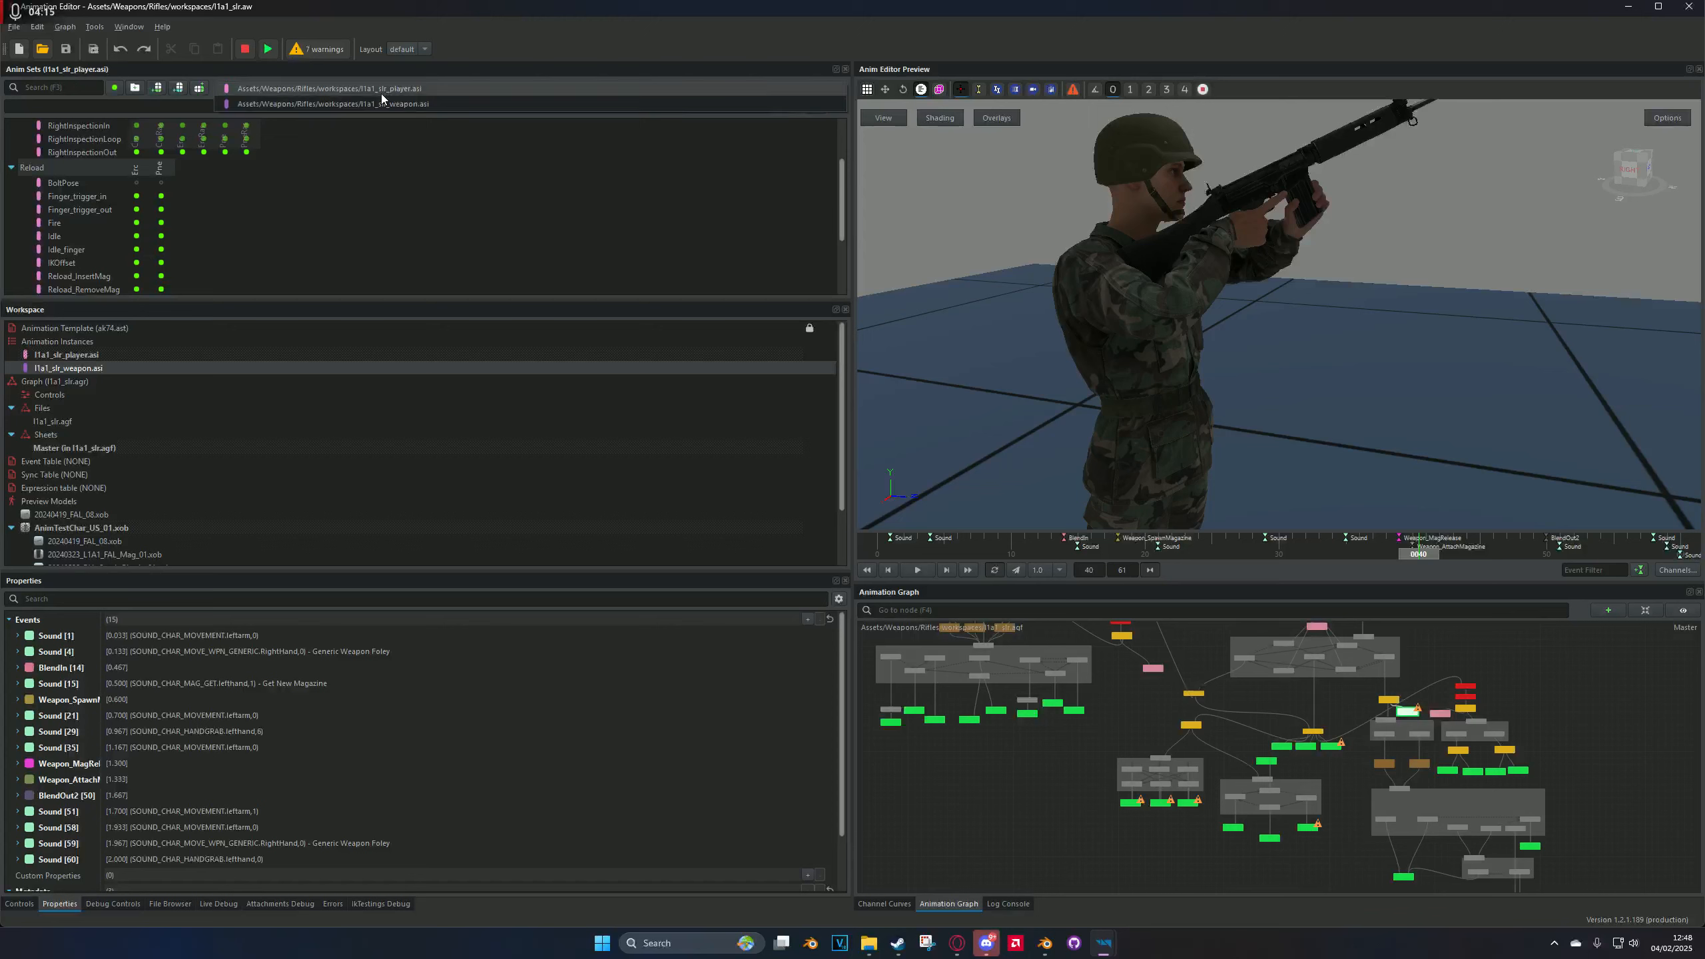
{"action": "left_click", "coordinate": [380, 104]}
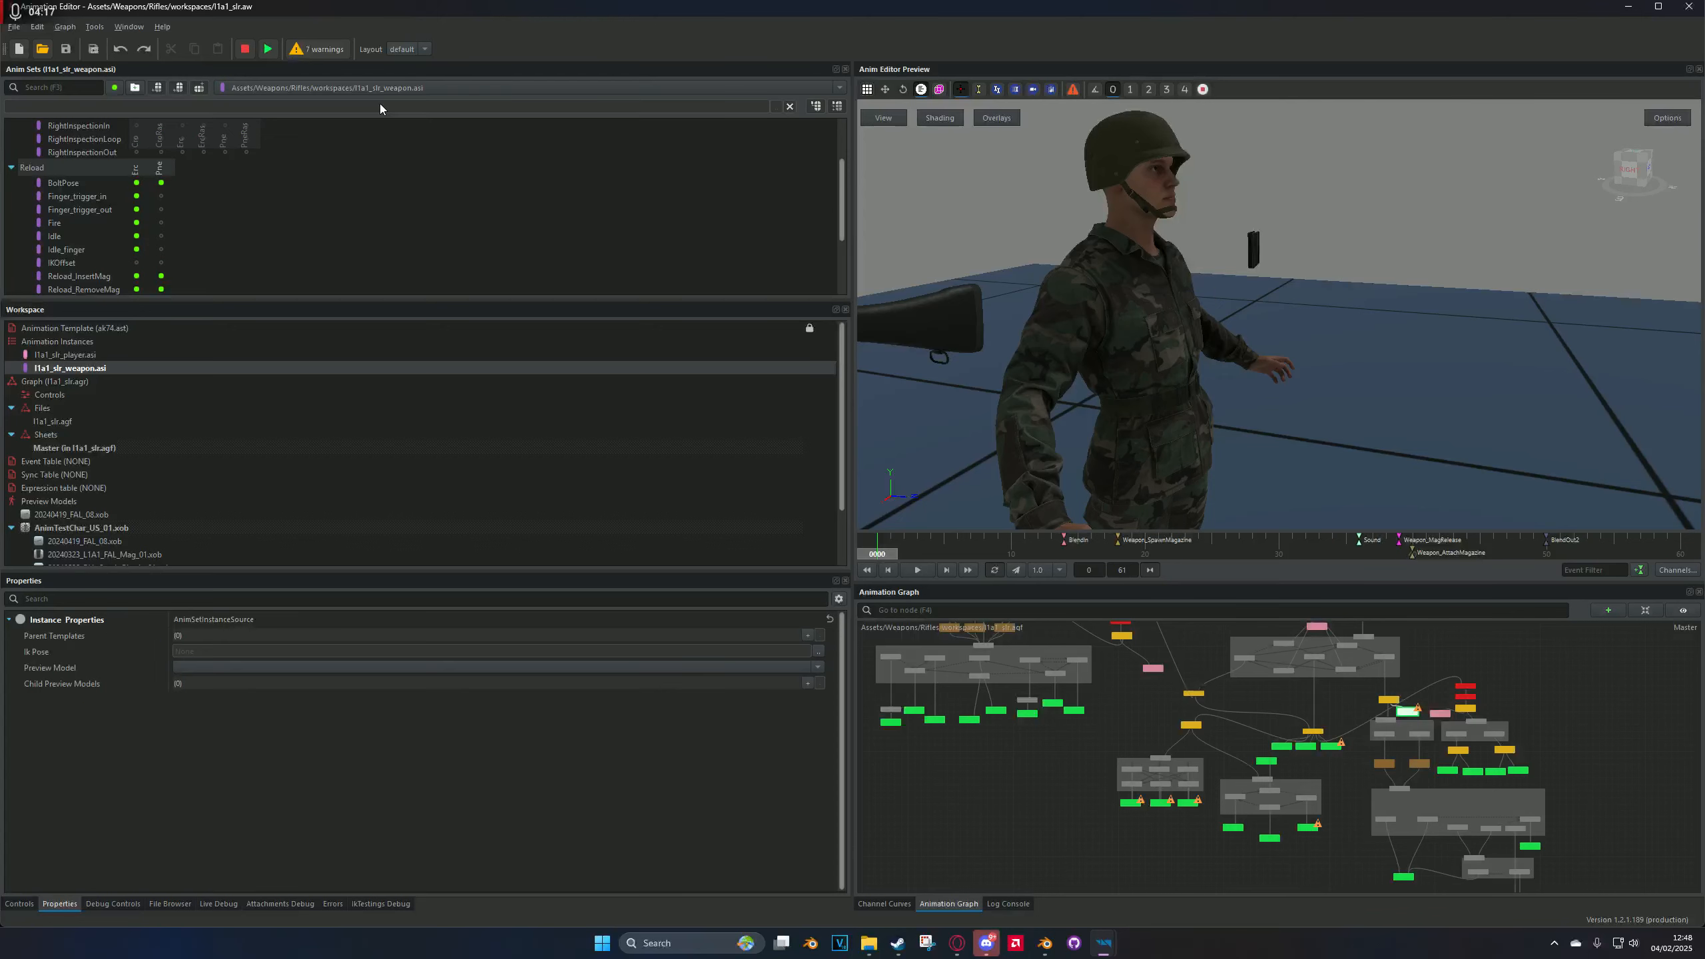
{"action": "left_click", "coordinate": [139, 211]}
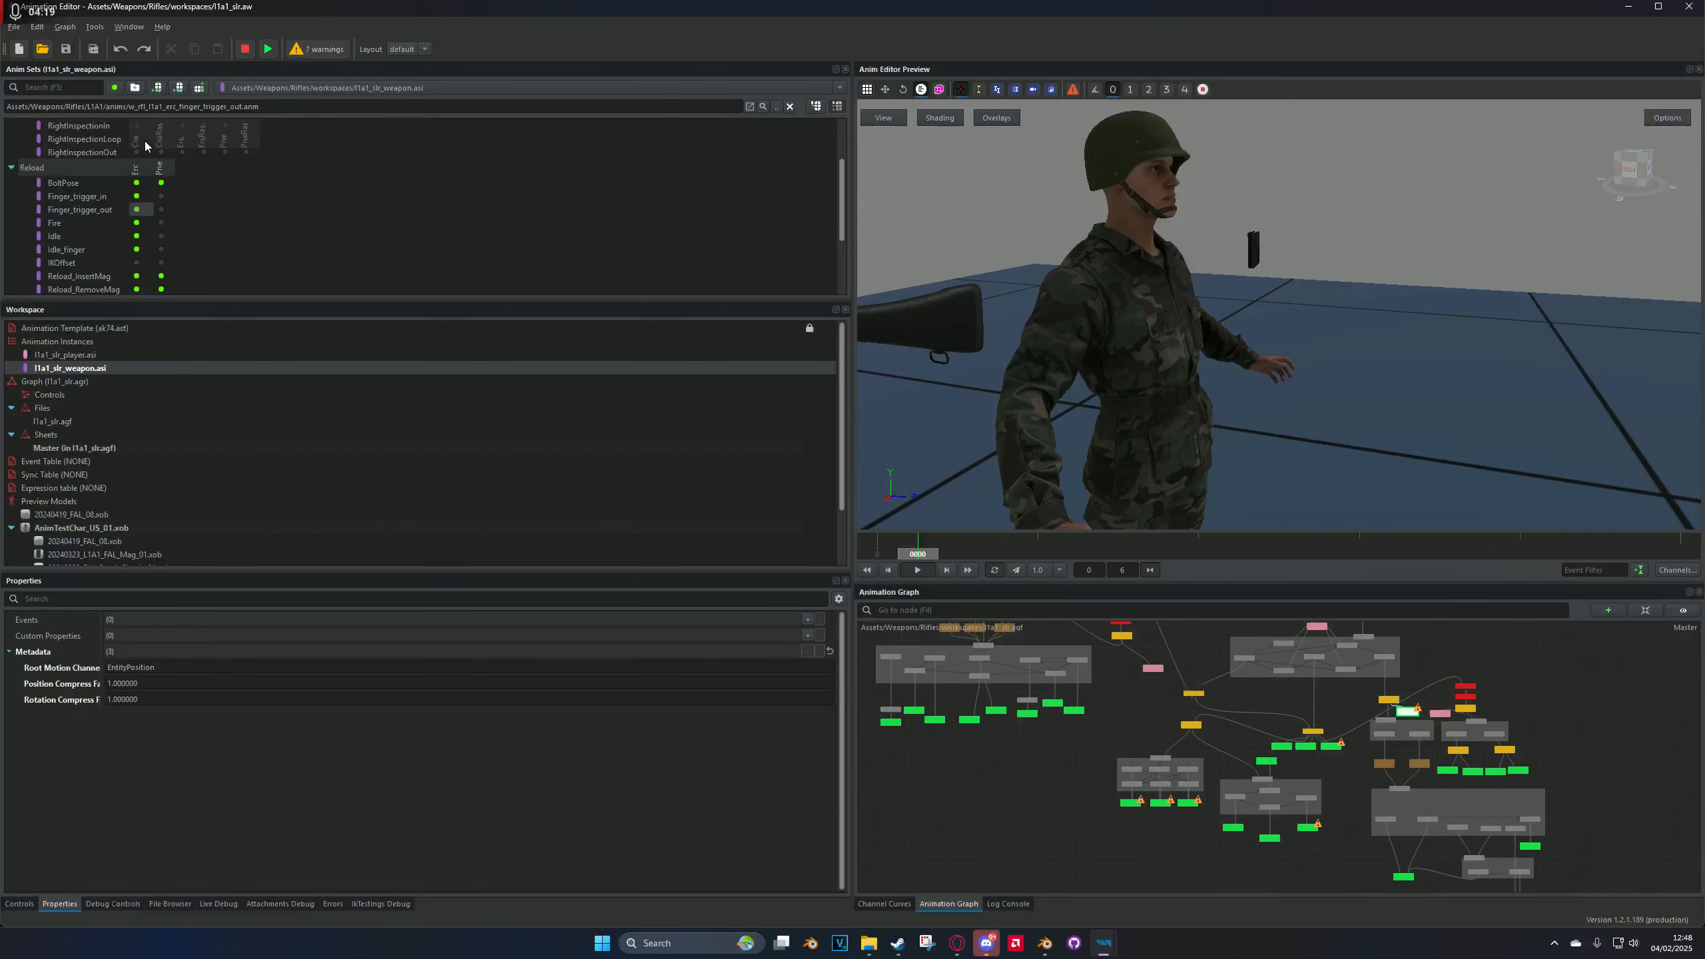
{"action": "left_click", "coordinate": [923, 570]}
{"action": "left_click", "coordinate": [131, 106]}
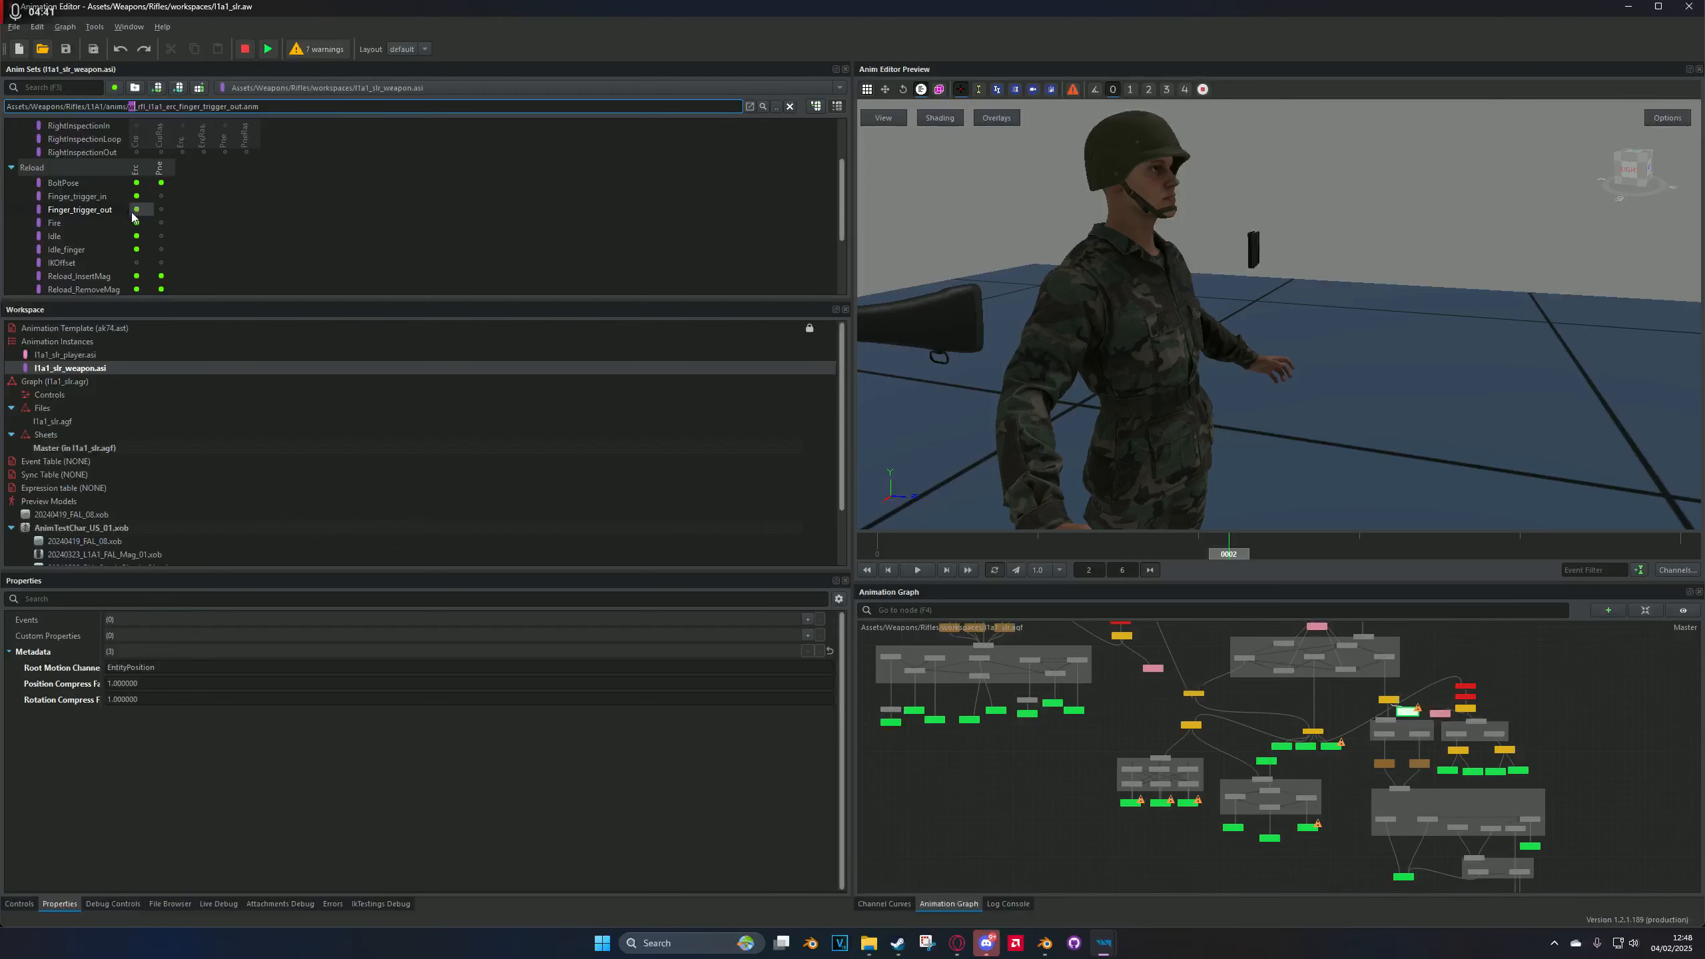
{"action": "left_click_drag", "start_coordinate": [1110, 334], "coordinate": [1192, 392]}
{"action": "scroll", "coordinate": [1192, 392], "scroll_direction": "down", "scroll_amount": 4}
{"action": "scroll", "coordinate": [1191, 386], "scroll_direction": "up", "scroll_amount": 4}
Step: Return to the l1a1_slr_player.asi set and preview the Erc Reload_InsertMag animation on the soldier
{"action": "left_click", "coordinate": [297, 88]}
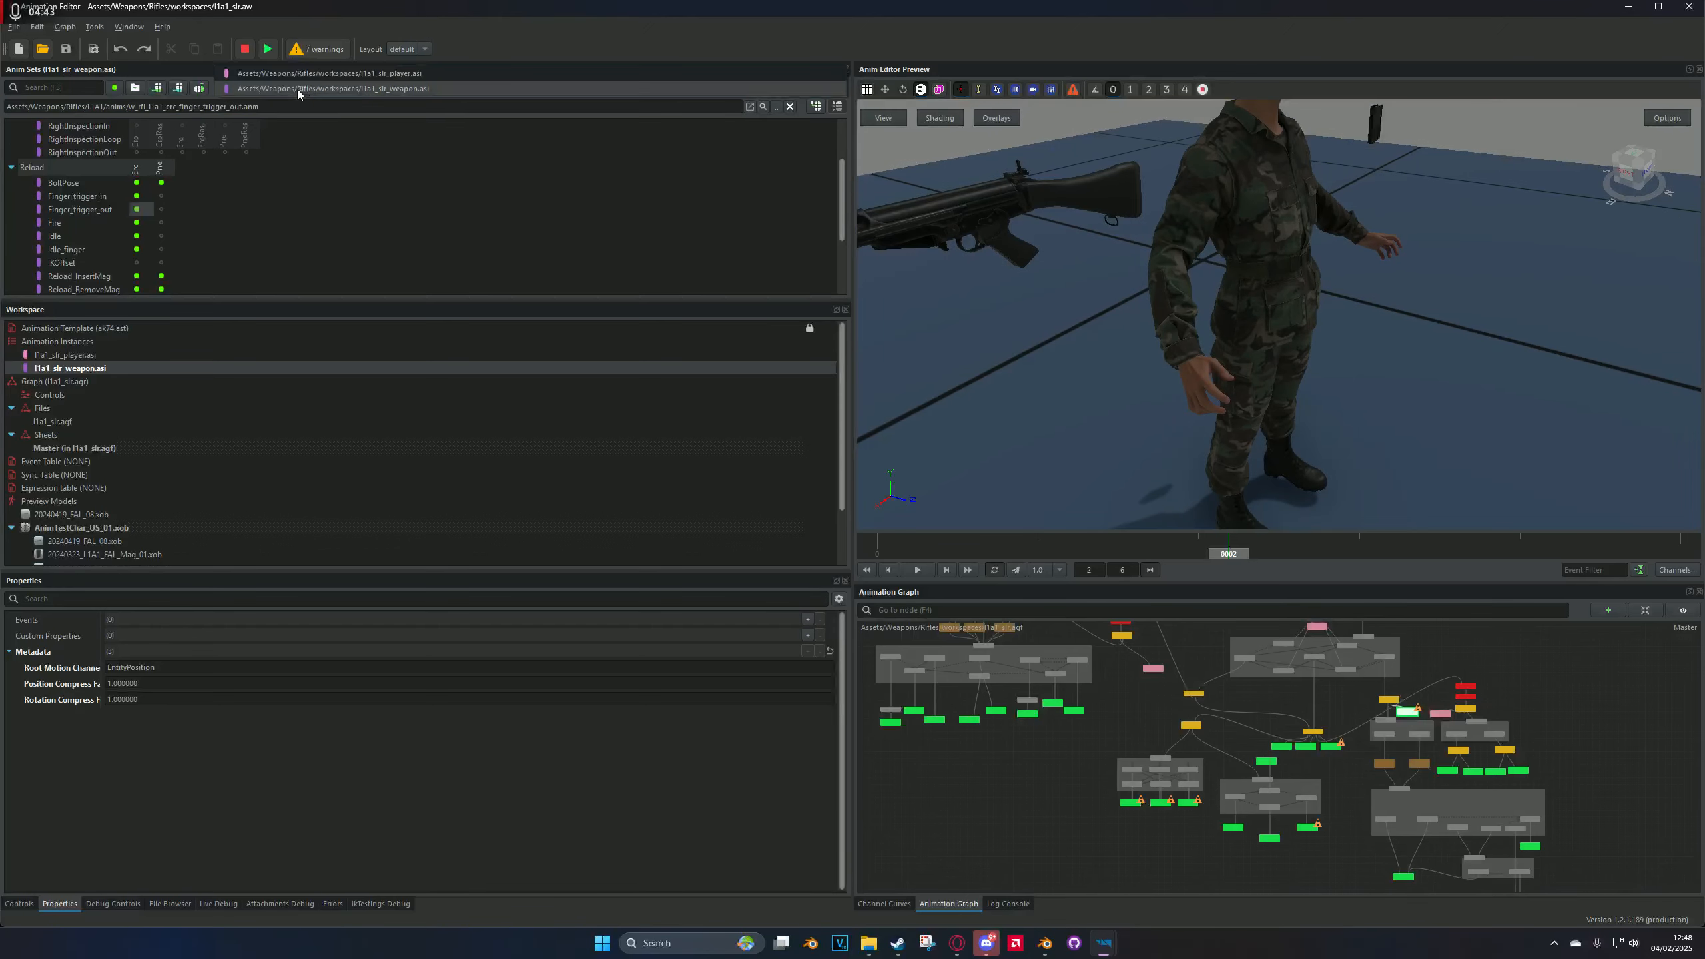
{"action": "left_click", "coordinate": [316, 73]}
{"action": "scroll", "coordinate": [1311, 295], "scroll_direction": "down", "scroll_amount": 3}
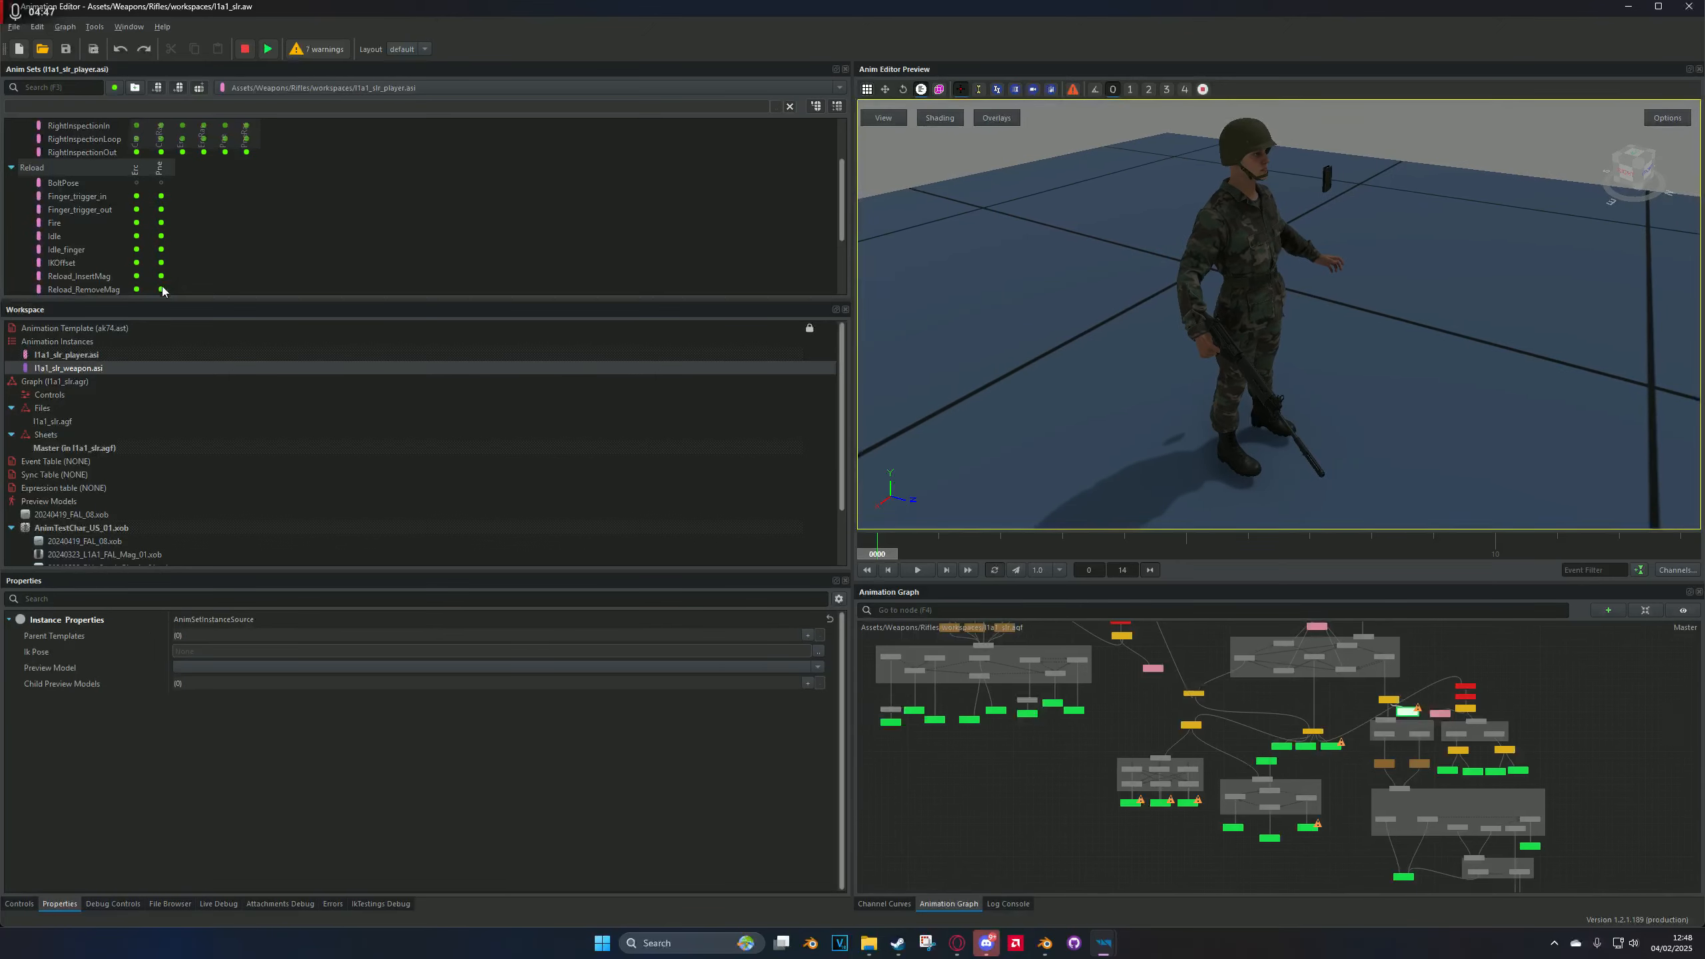
{"action": "scroll", "coordinate": [143, 248], "scroll_direction": "down", "scroll_amount": 2}
{"action": "left_click", "coordinate": [137, 245]}
{"action": "left_click", "coordinate": [138, 192]}
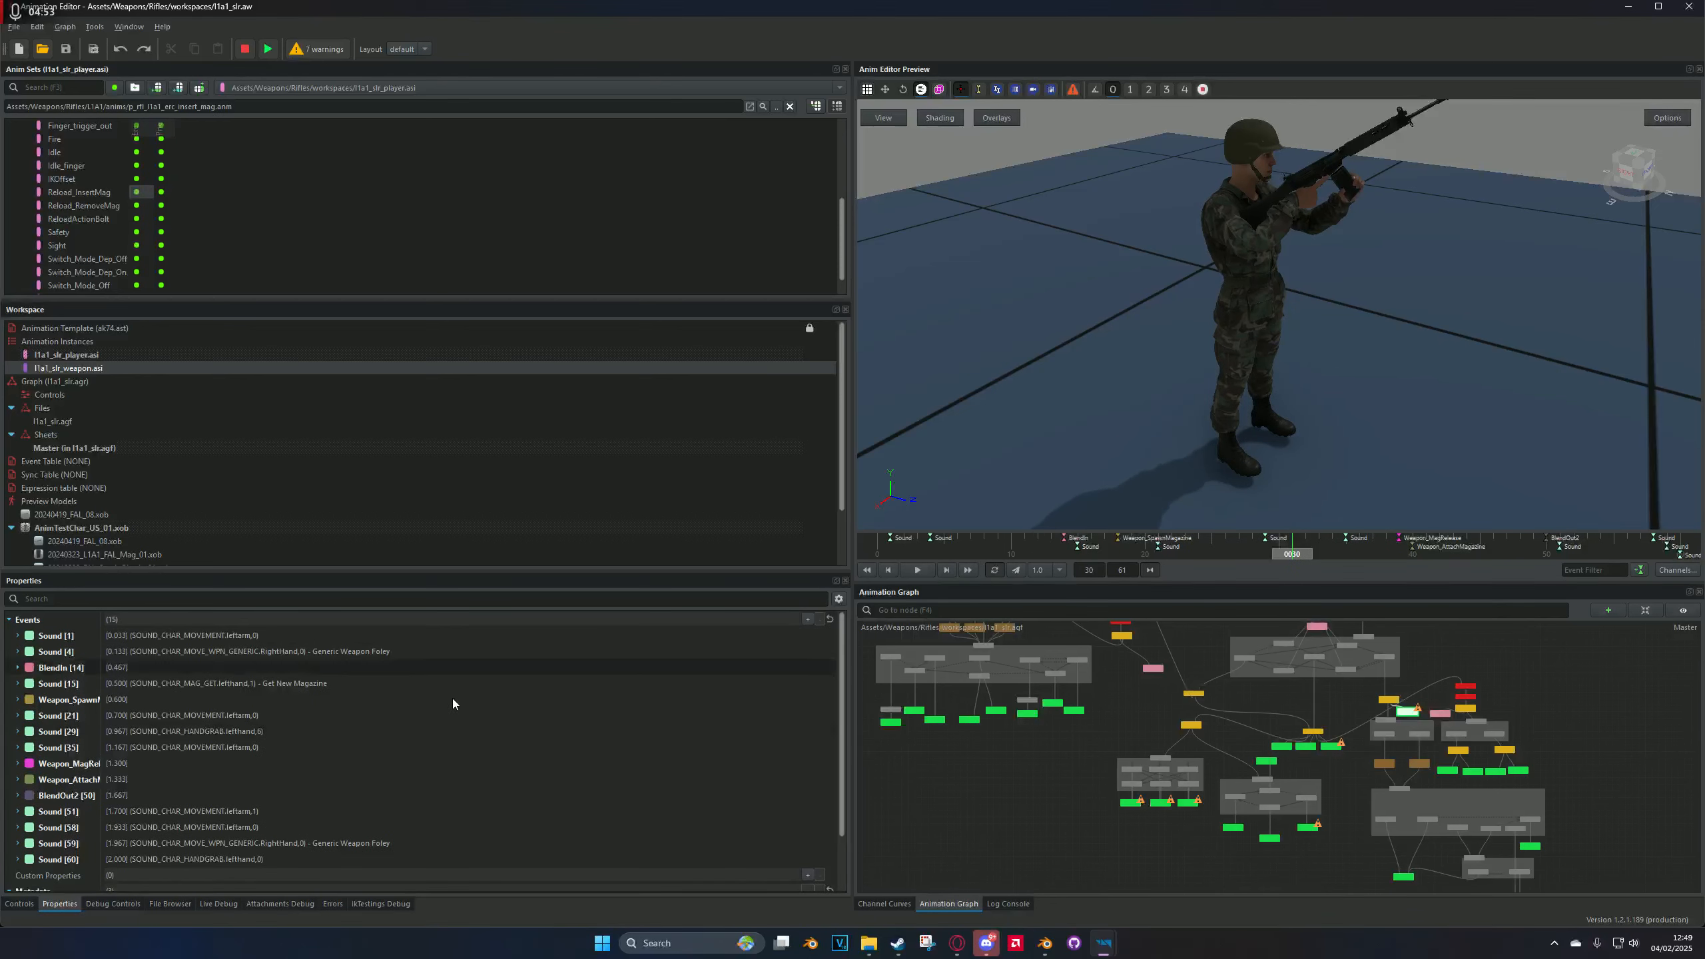
Step: Make the standalone 20240419_FAL_08.xob the current preview model and play the Erc ReloadActionBolt animation from l1a1_slr_weapon.asi
{"action": "scroll", "coordinate": [452, 699], "scroll_direction": "down", "scroll_amount": 2}
{"action": "scroll", "coordinate": [87, 465], "scroll_direction": "down", "scroll_amount": 2}
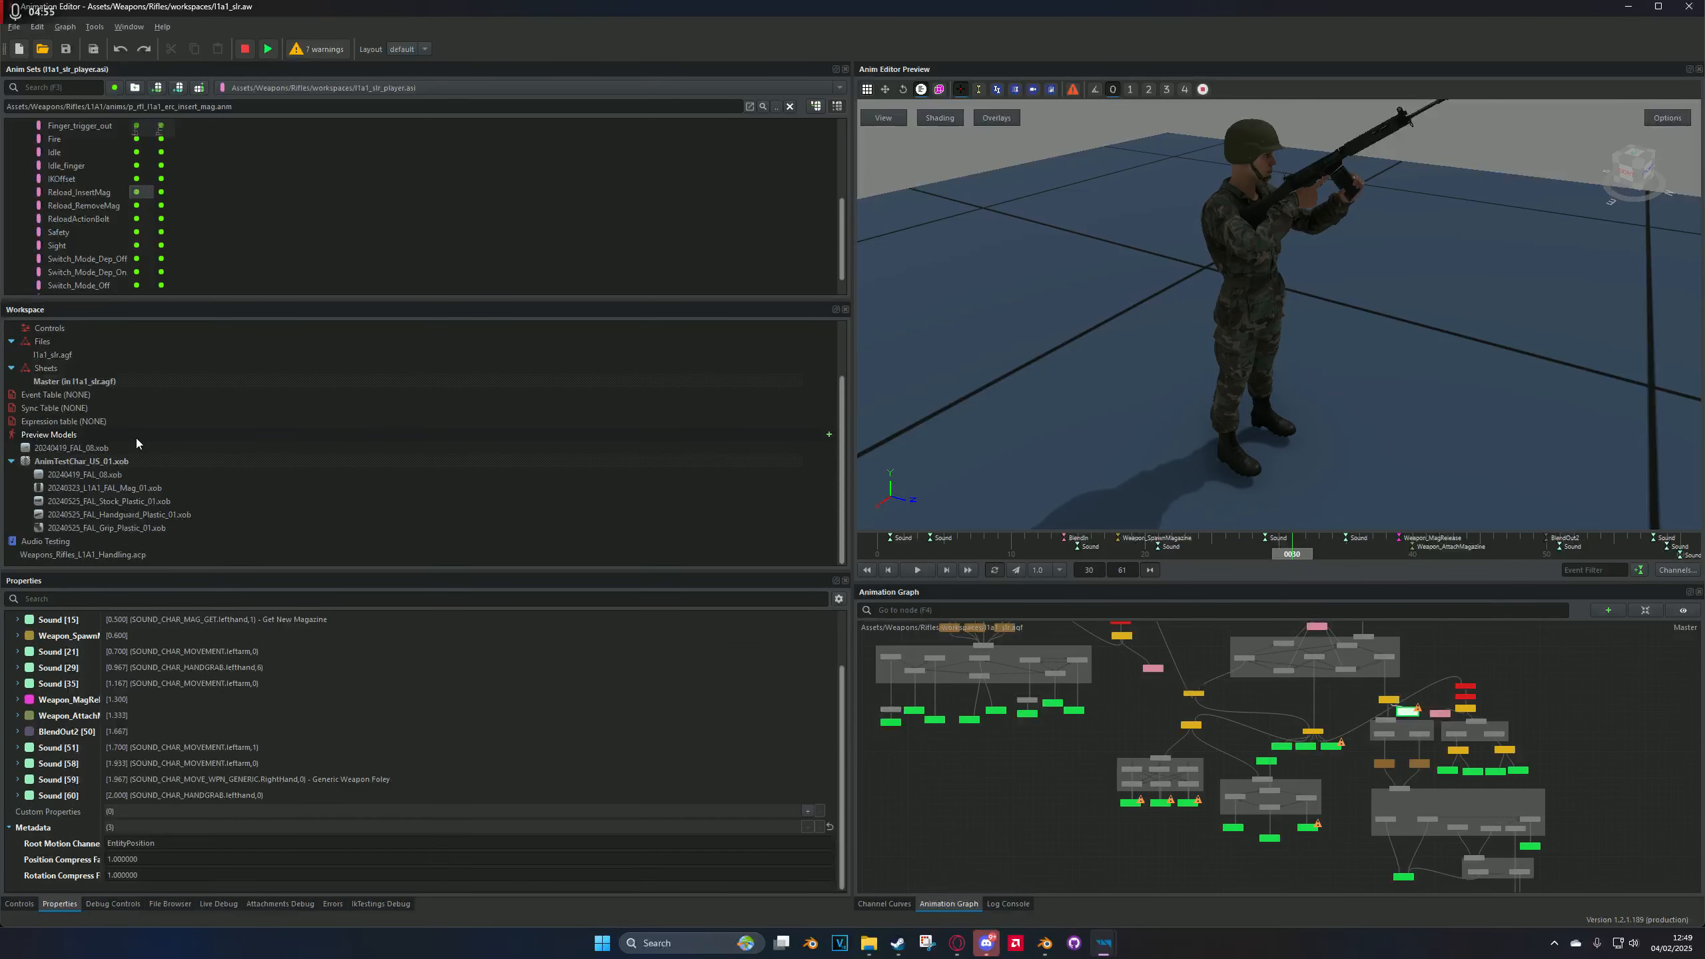
{"action": "left_click", "coordinate": [117, 449]}
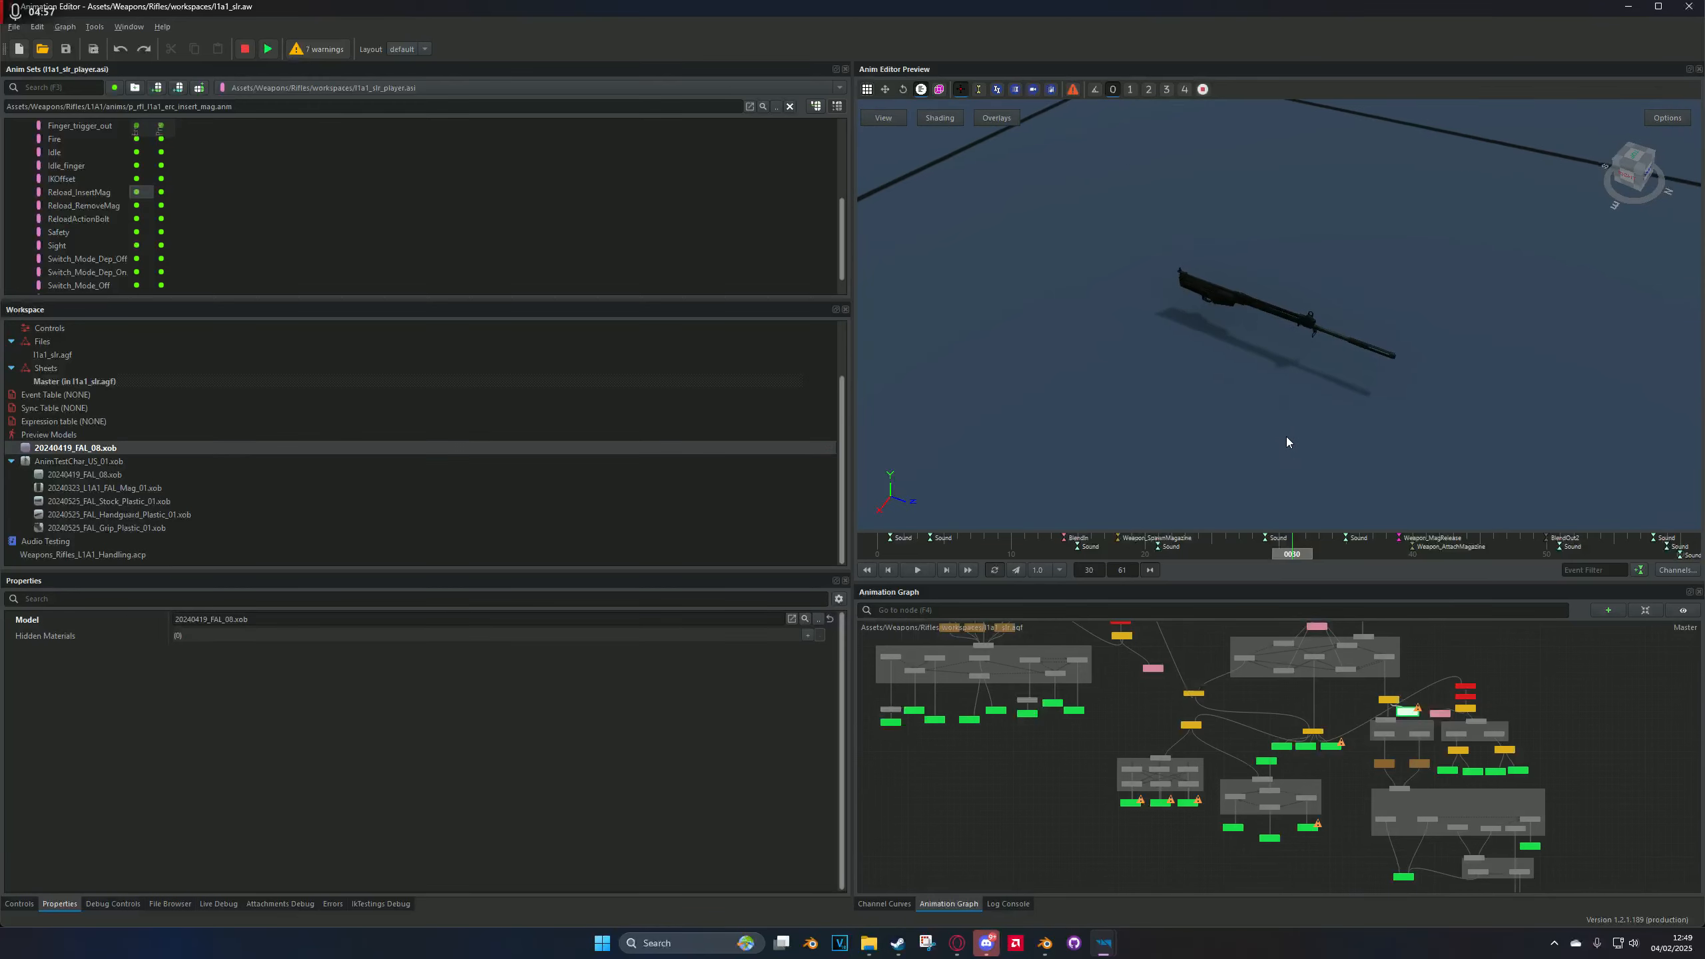
{"action": "left_click", "coordinate": [417, 88]}
{"action": "left_click", "coordinate": [406, 105]}
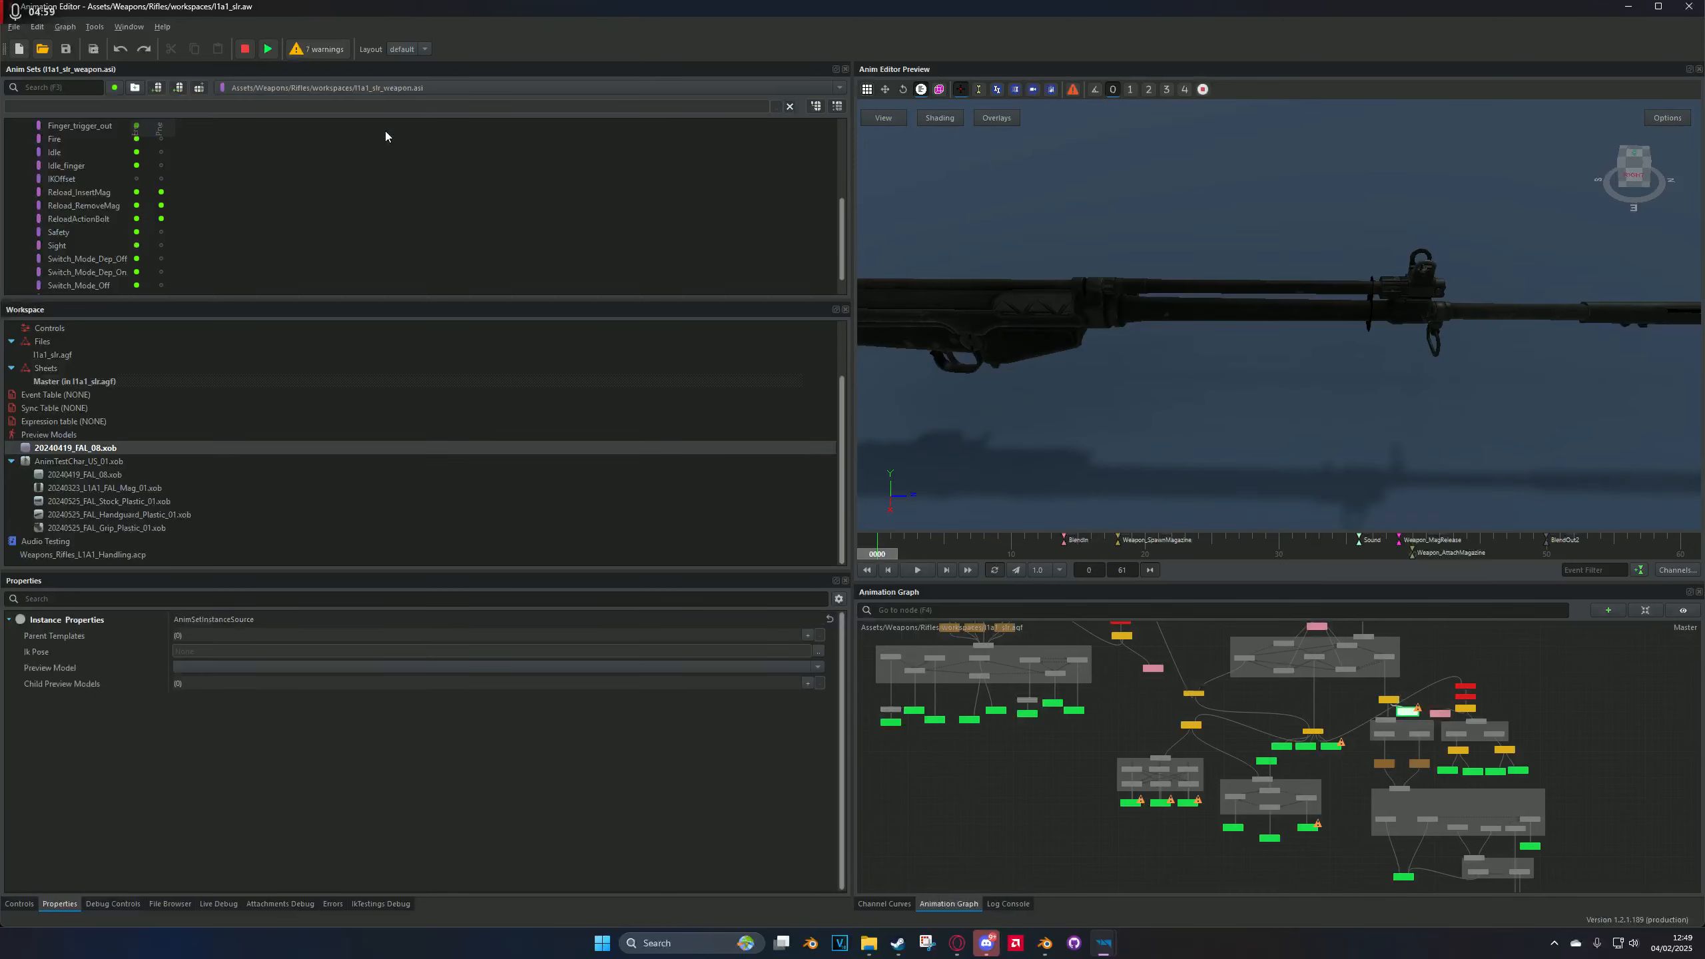
{"action": "left_click", "coordinate": [137, 219]}
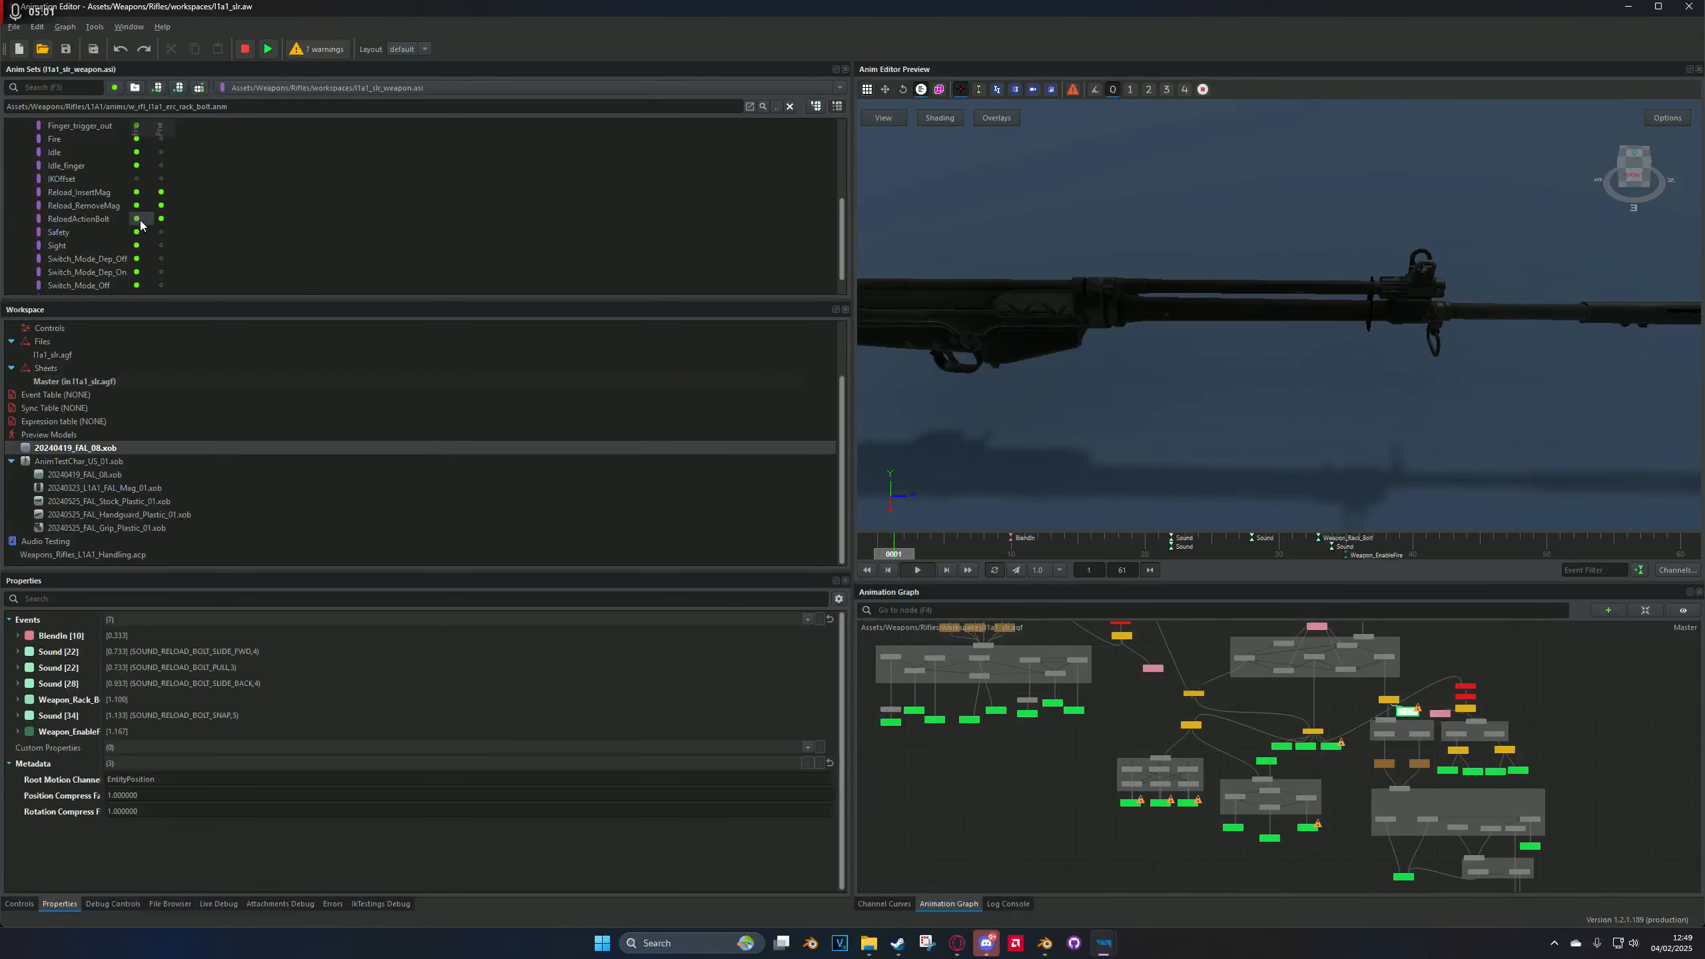
{"action": "left_click", "coordinate": [920, 569]}
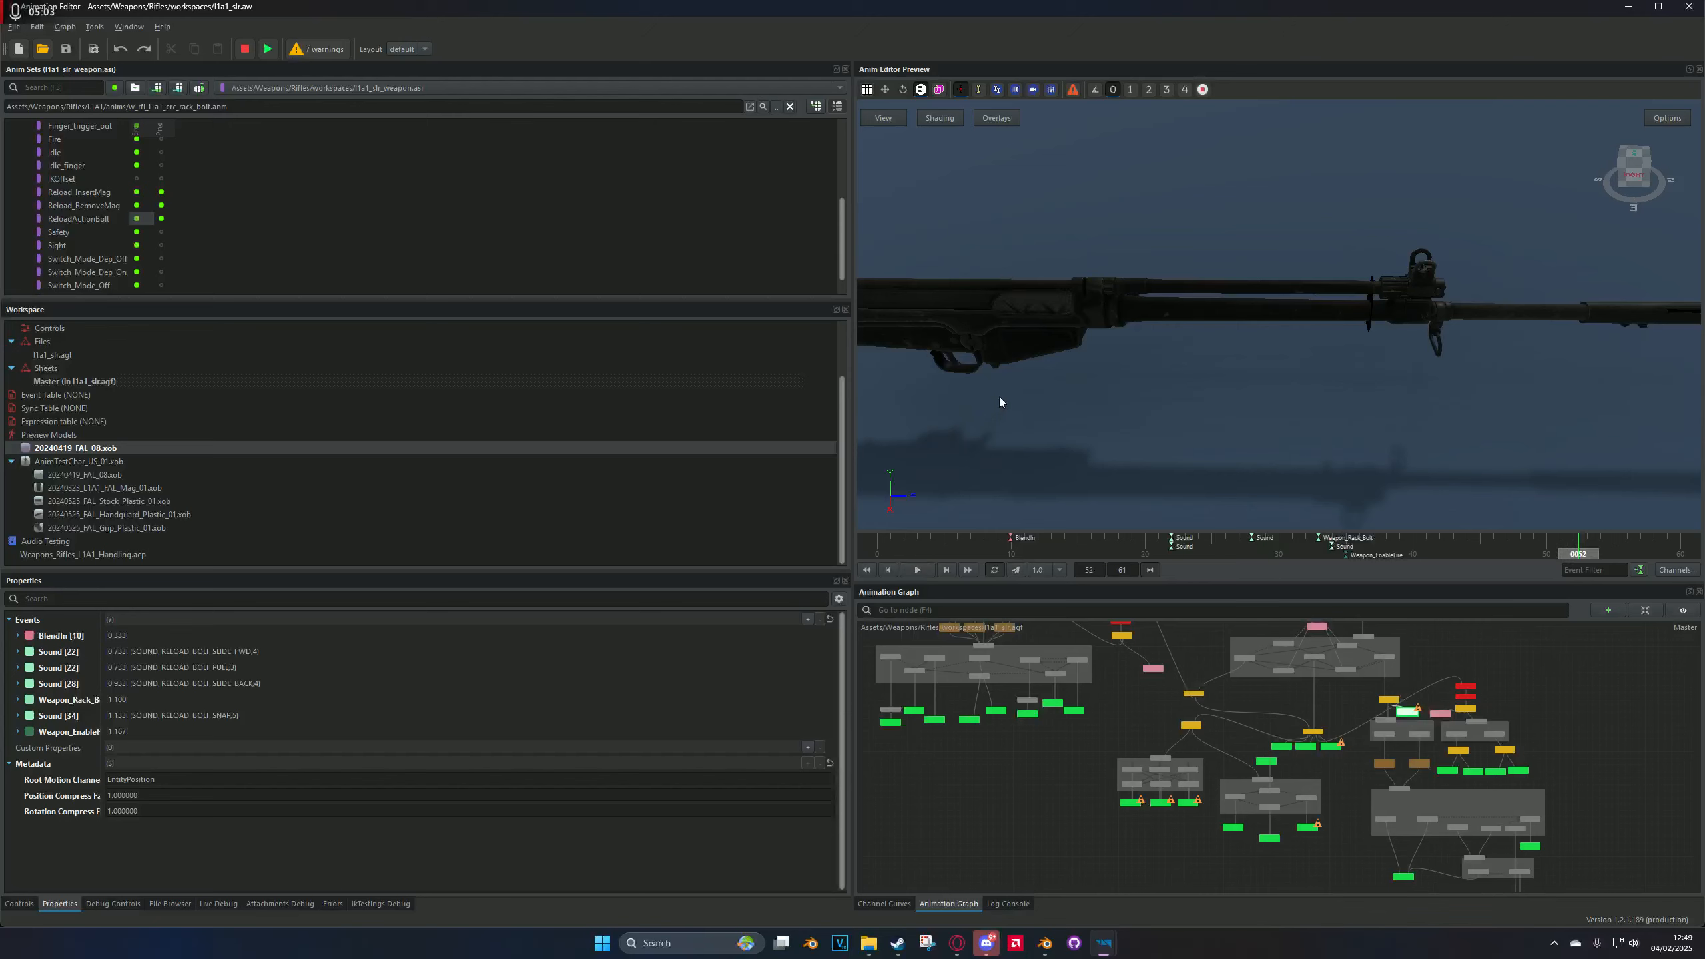
{"action": "middle_click_drag", "start_coordinate": [999, 399], "coordinate": [1146, 405]}
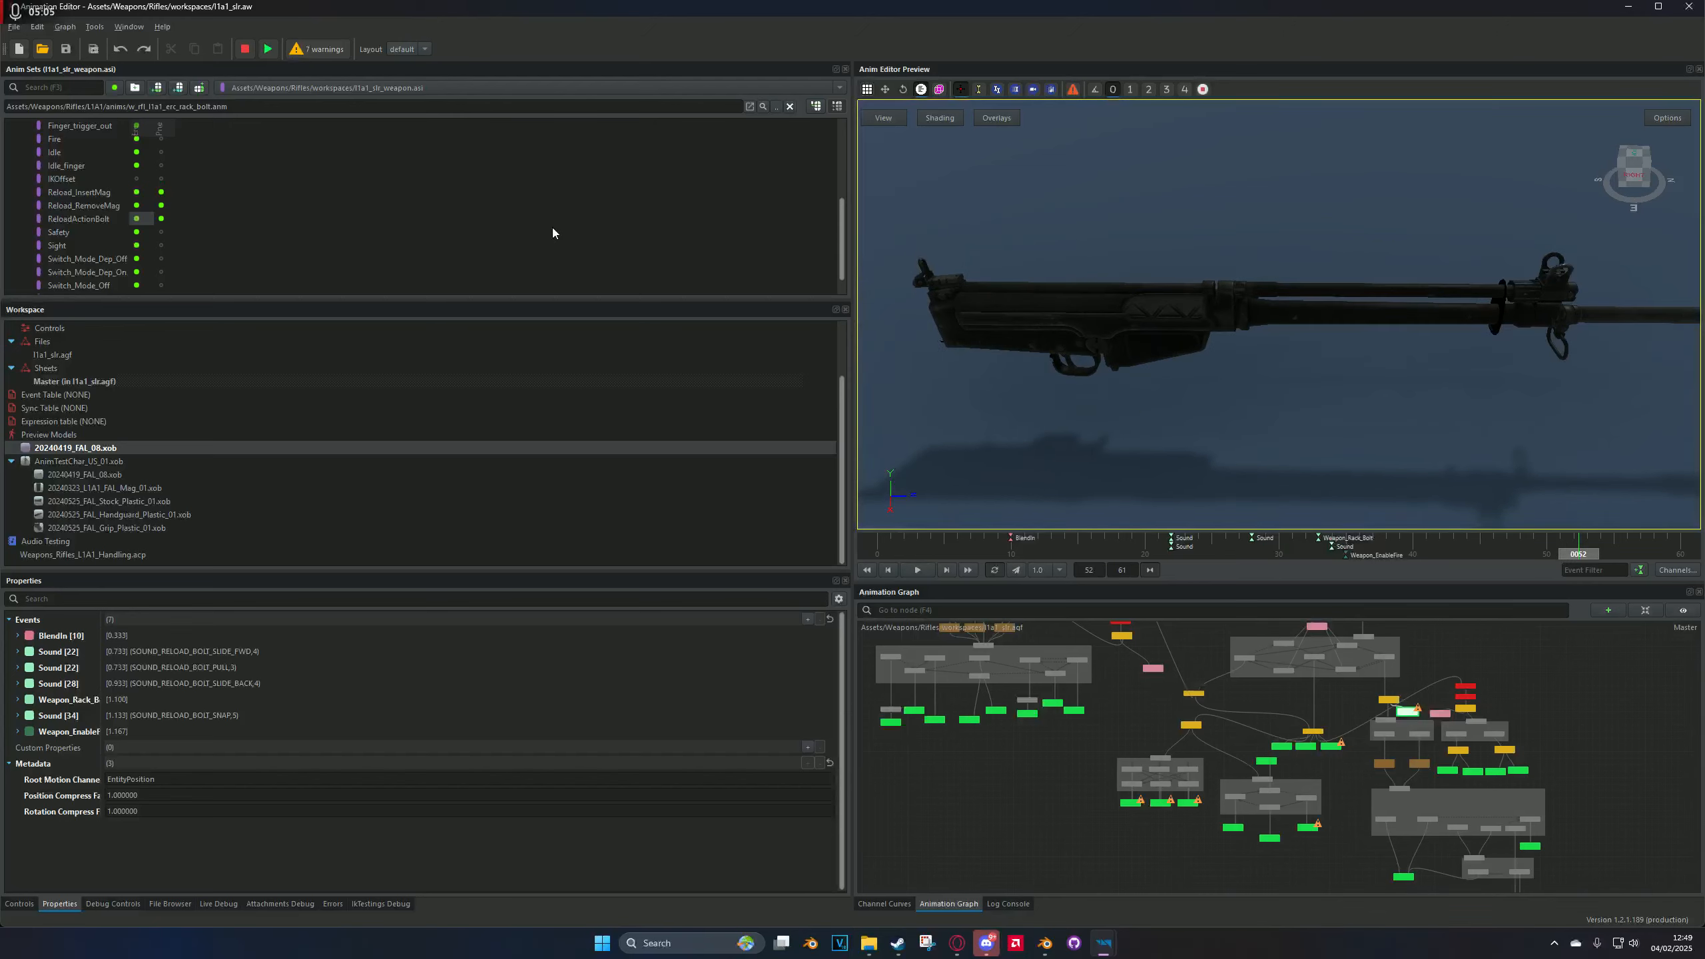
Step: Make AnimTestChar_US_01.xob the current preview model and review the bone attachments of its rifle and magazine child models
{"action": "left_click", "coordinate": [101, 461]}
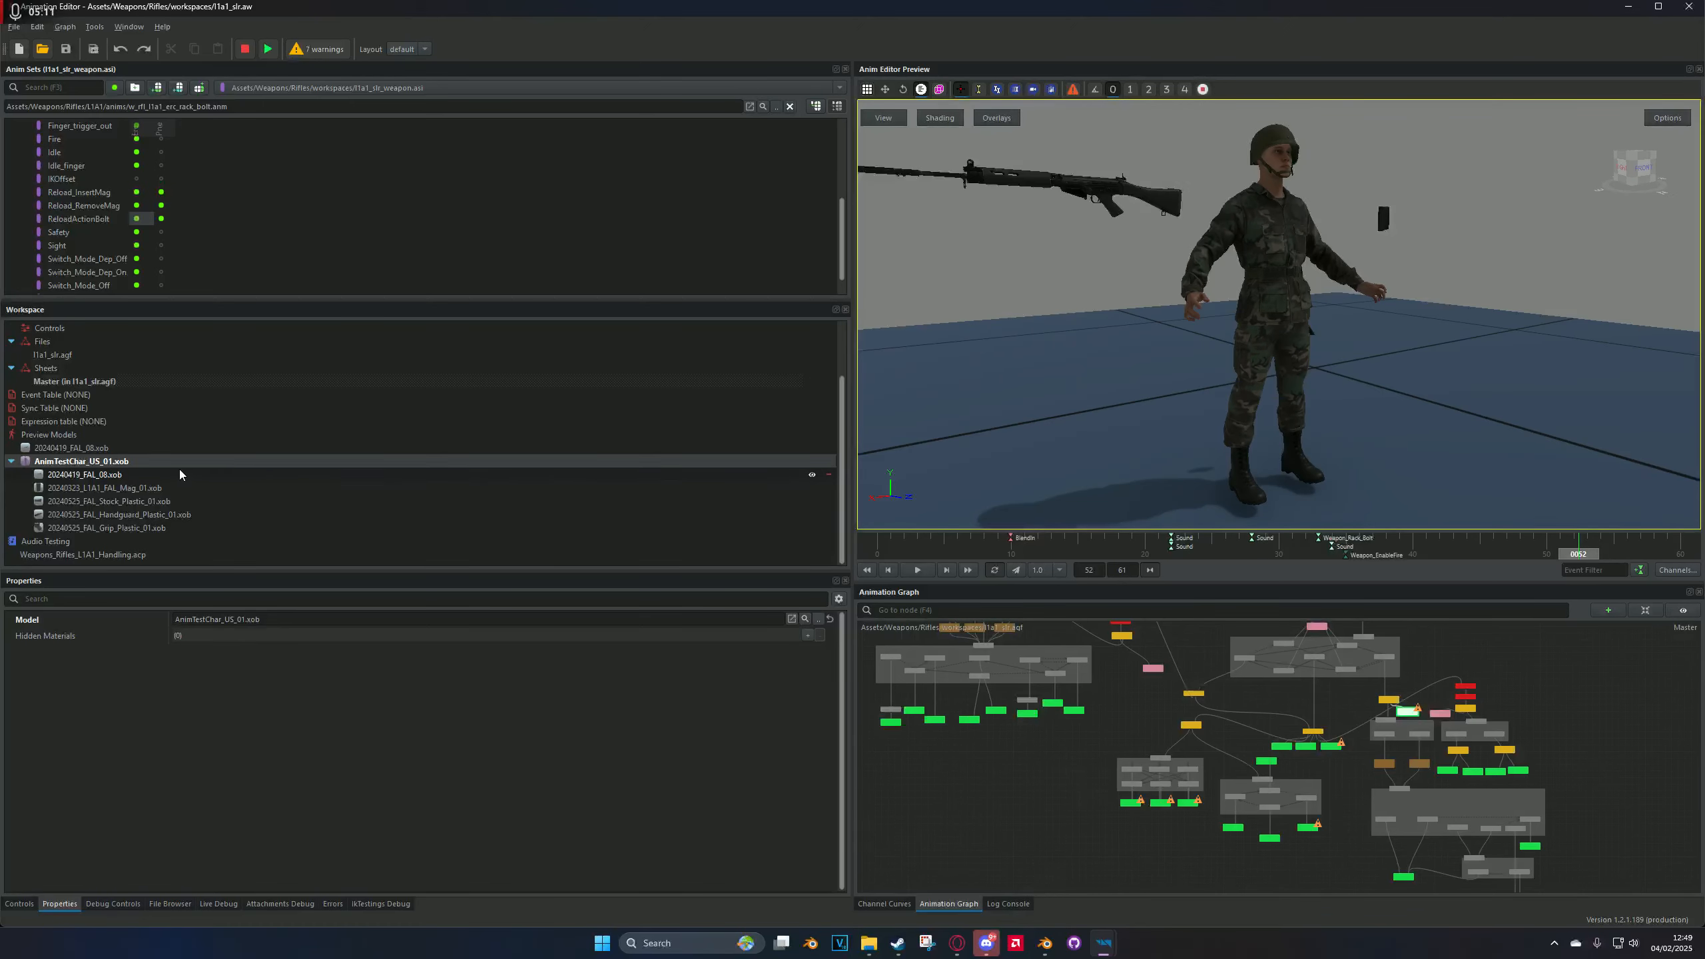
{"action": "left_click", "coordinate": [112, 475]}
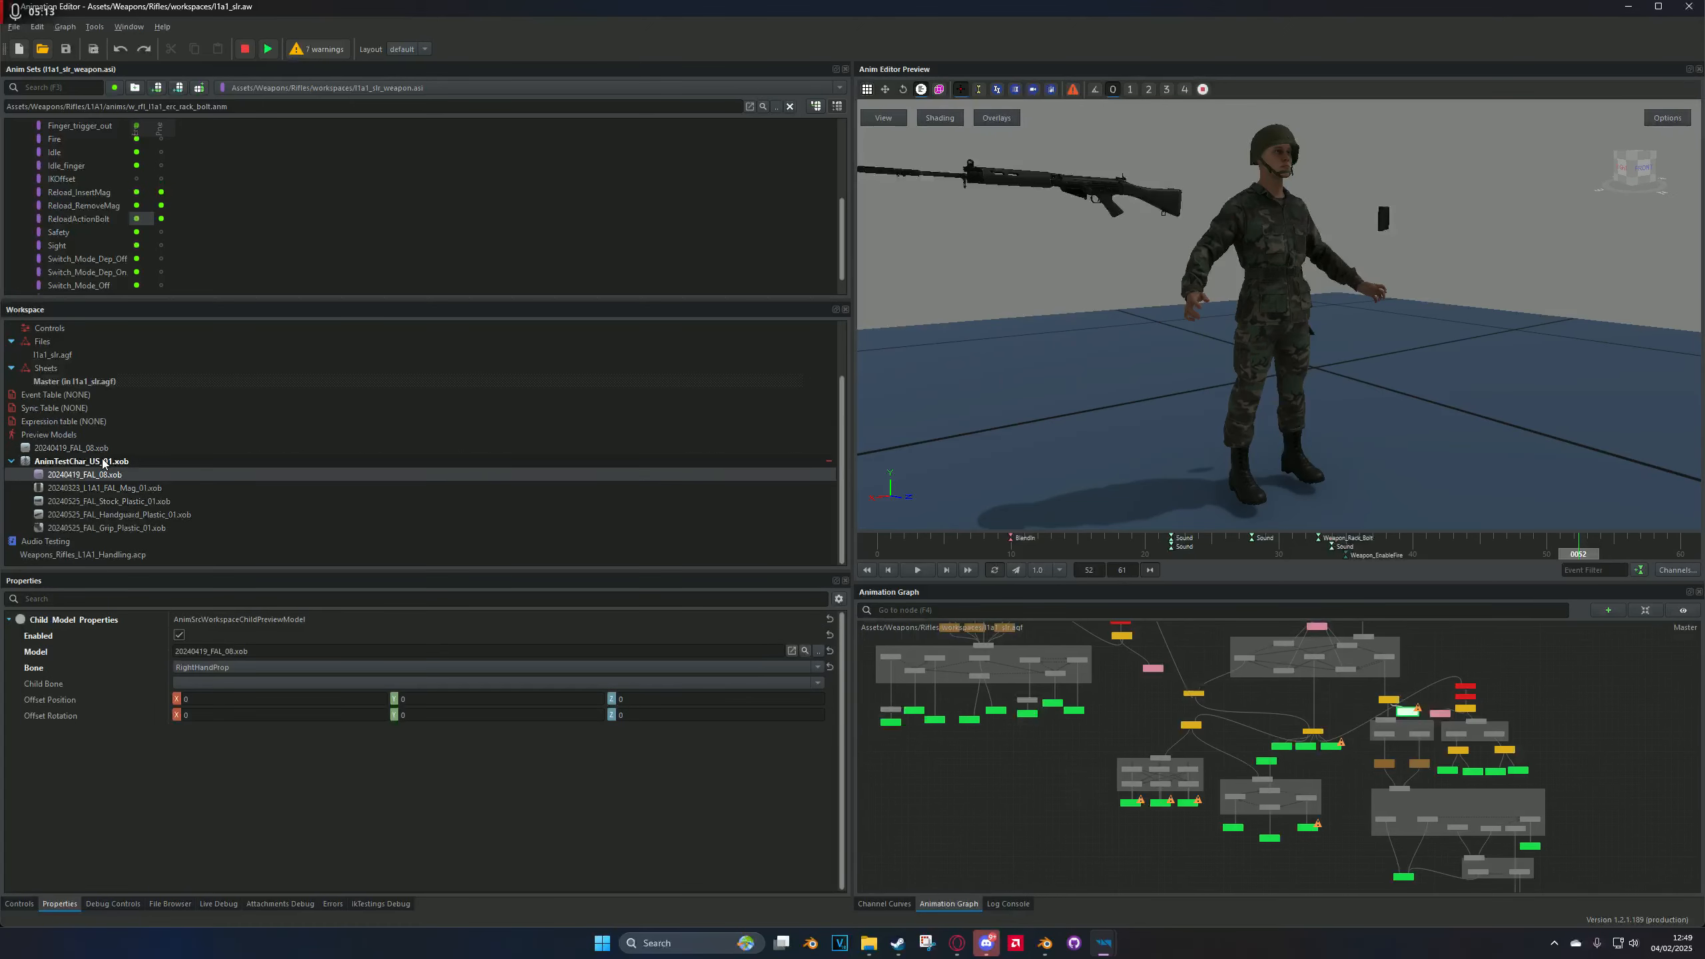
{"action": "left_click", "coordinate": [101, 462]}
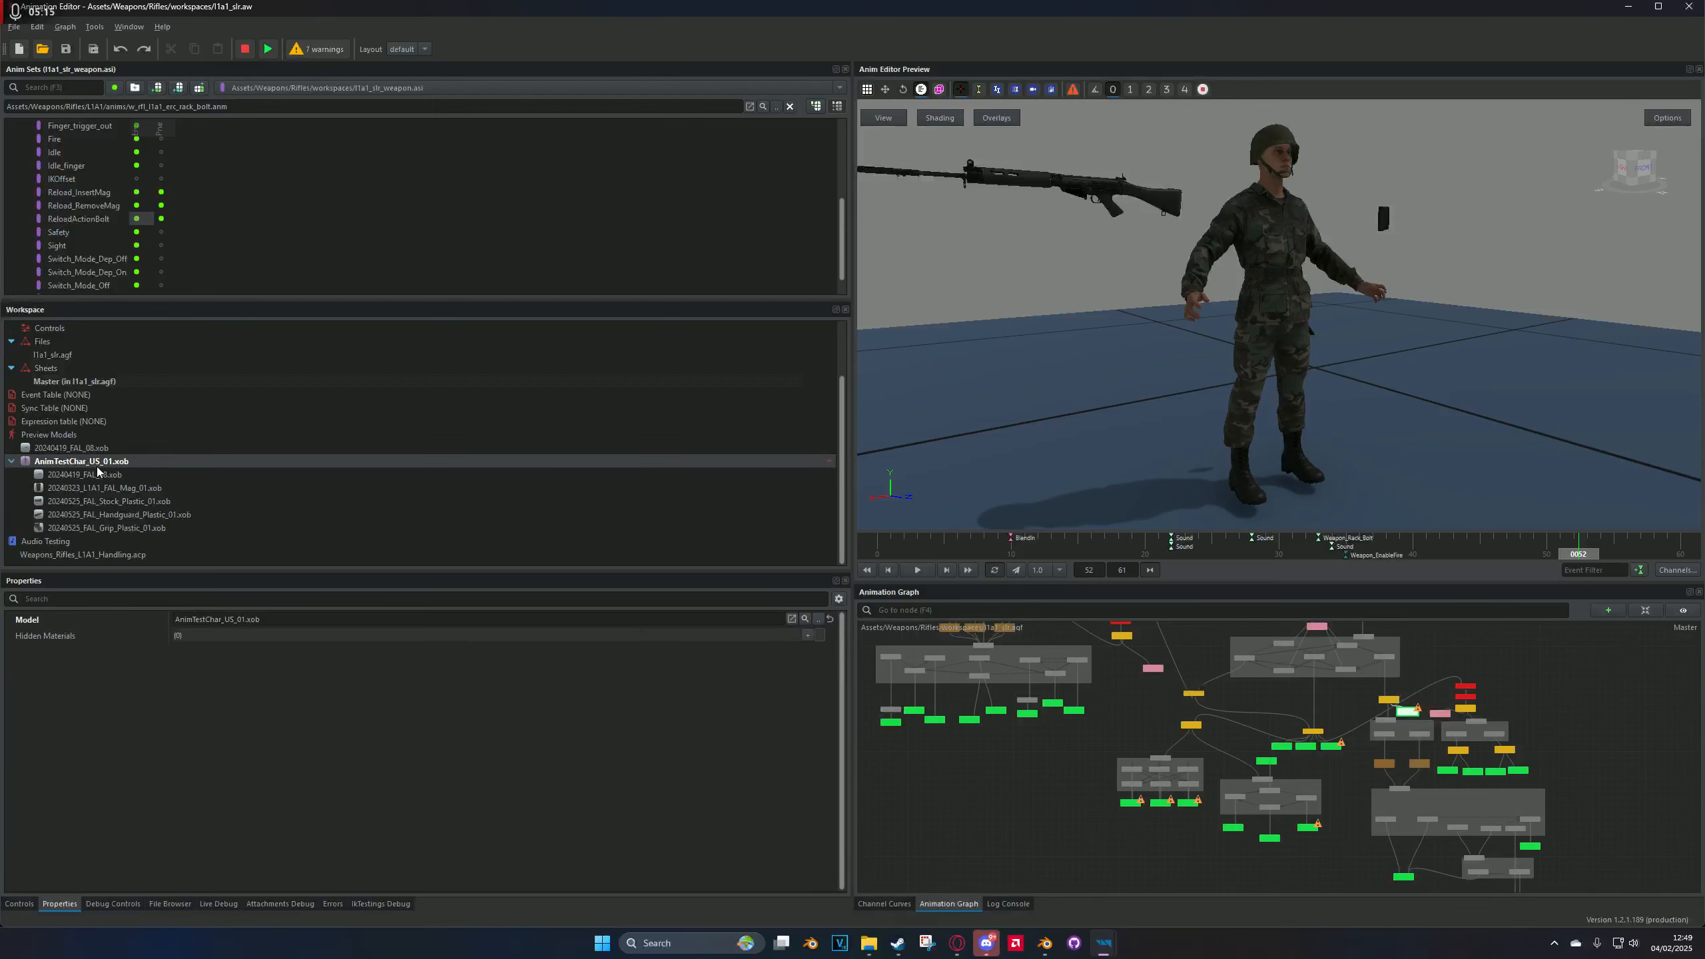
{"action": "left_click", "coordinate": [95, 489]}
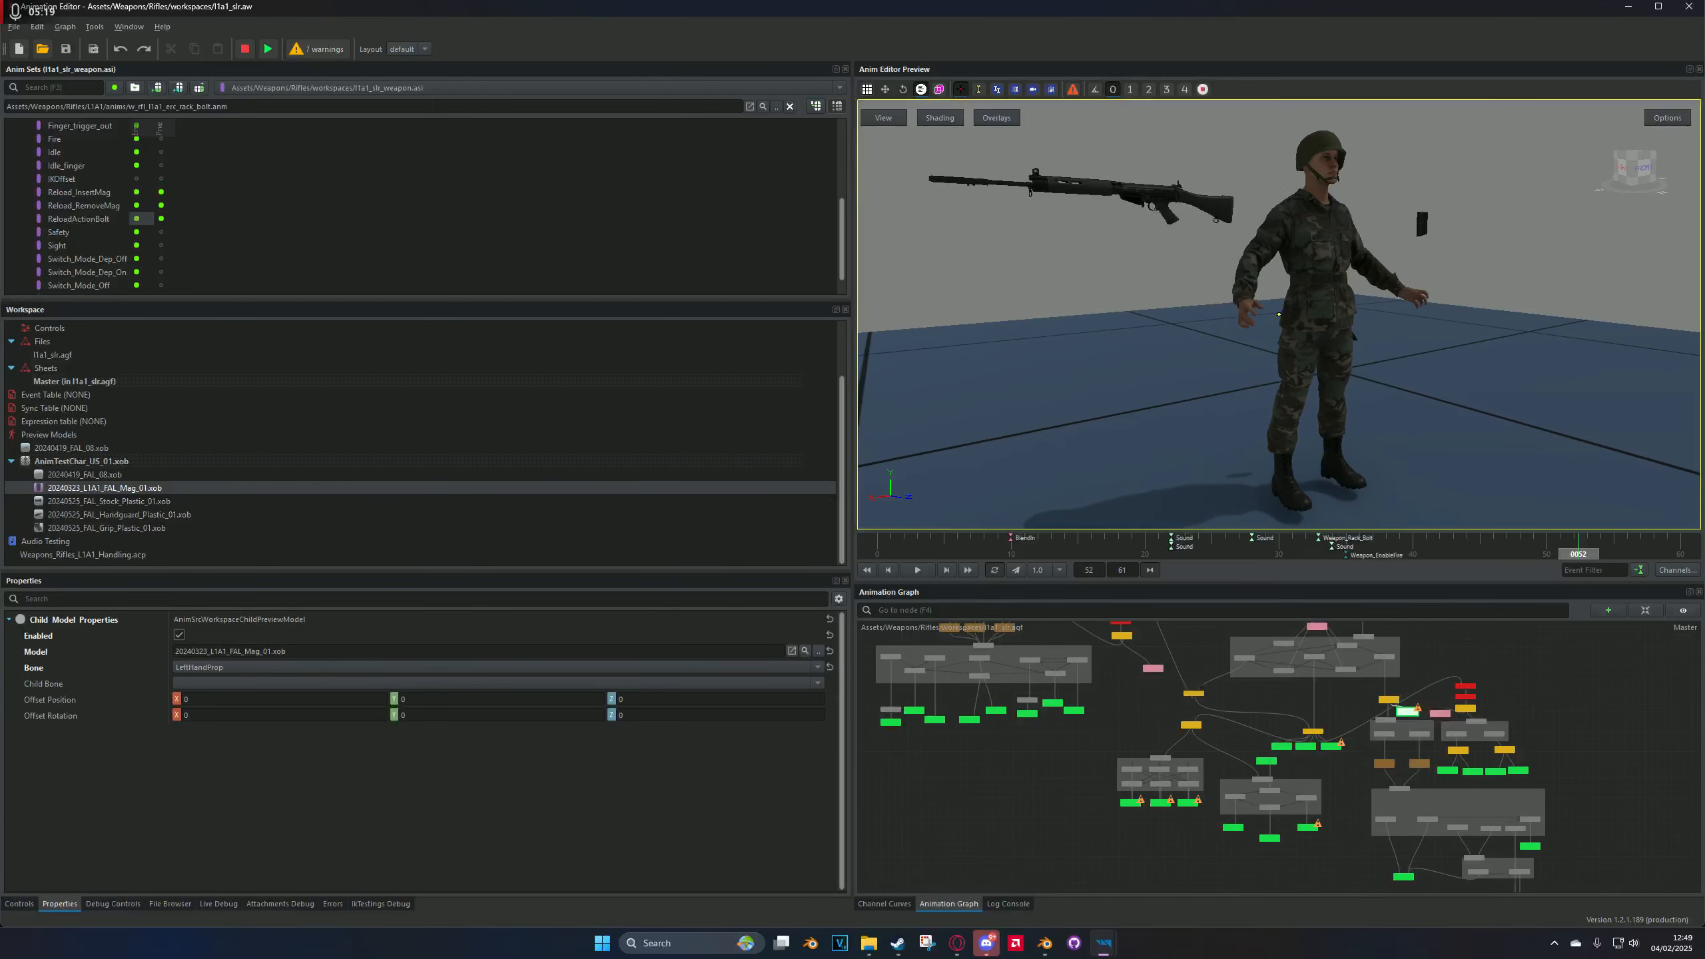
Step: Preview the weapon set's Erc Reload_RemoveMag animation on AnimTestChar_US_01.xob, viewing the soldier from the front
{"action": "left_click", "coordinate": [137, 209]}
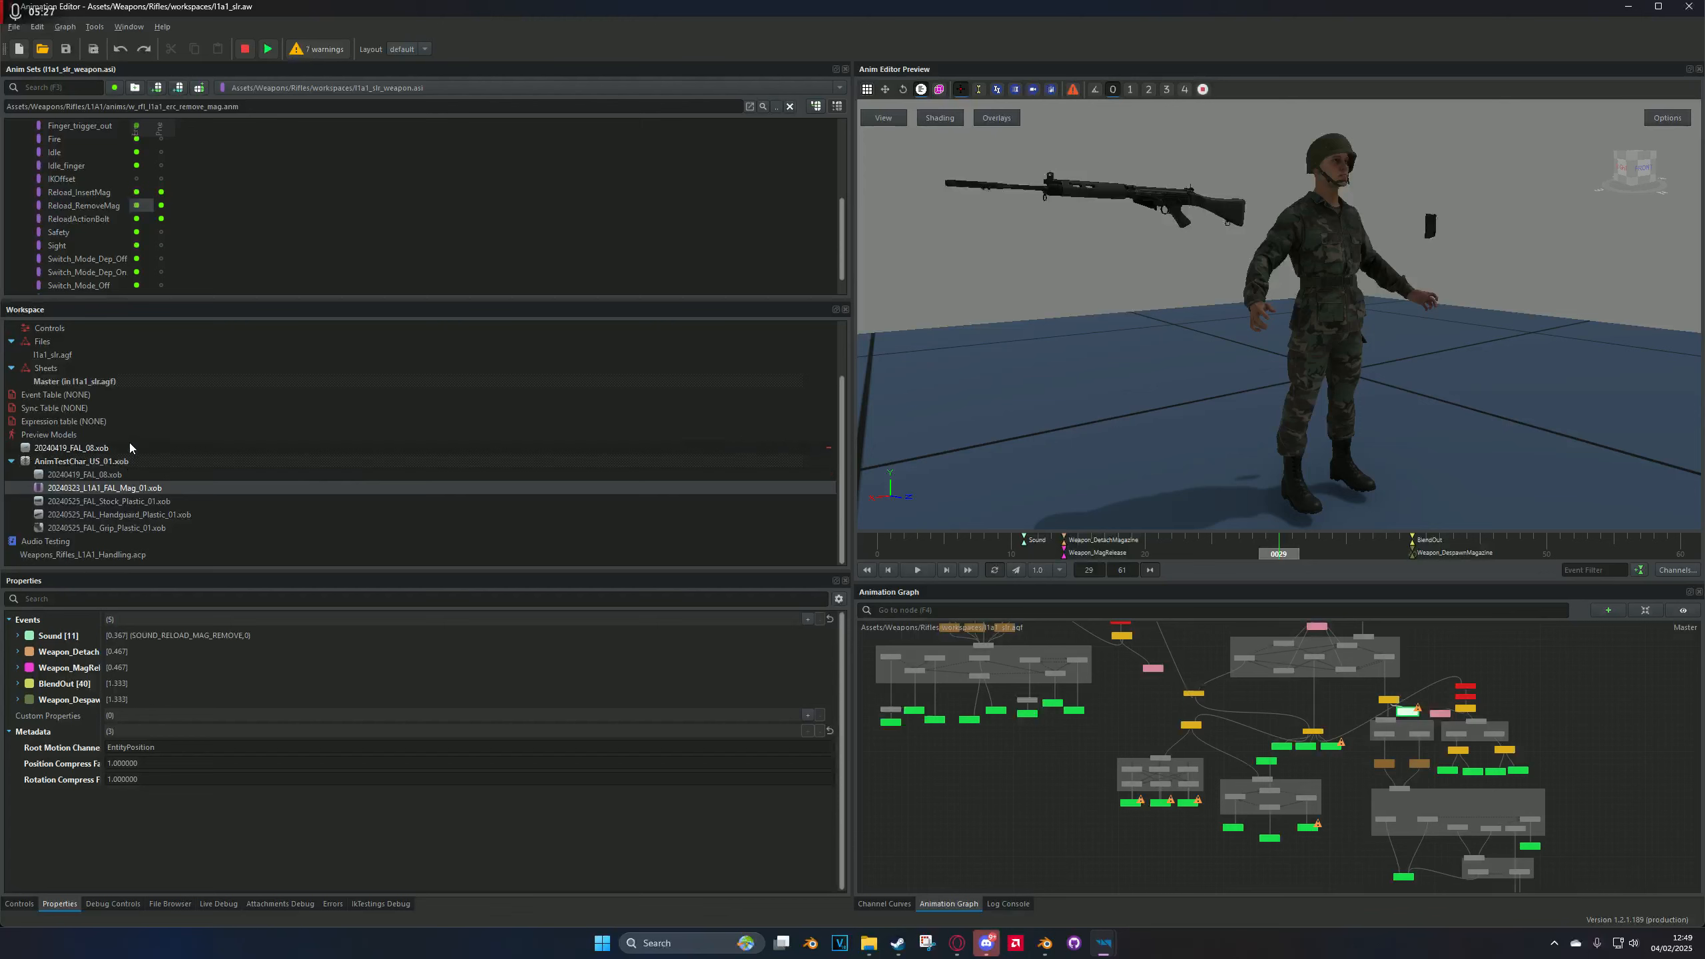
{"action": "left_click_drag", "start_coordinate": [1235, 235], "coordinate": [1106, 240]}
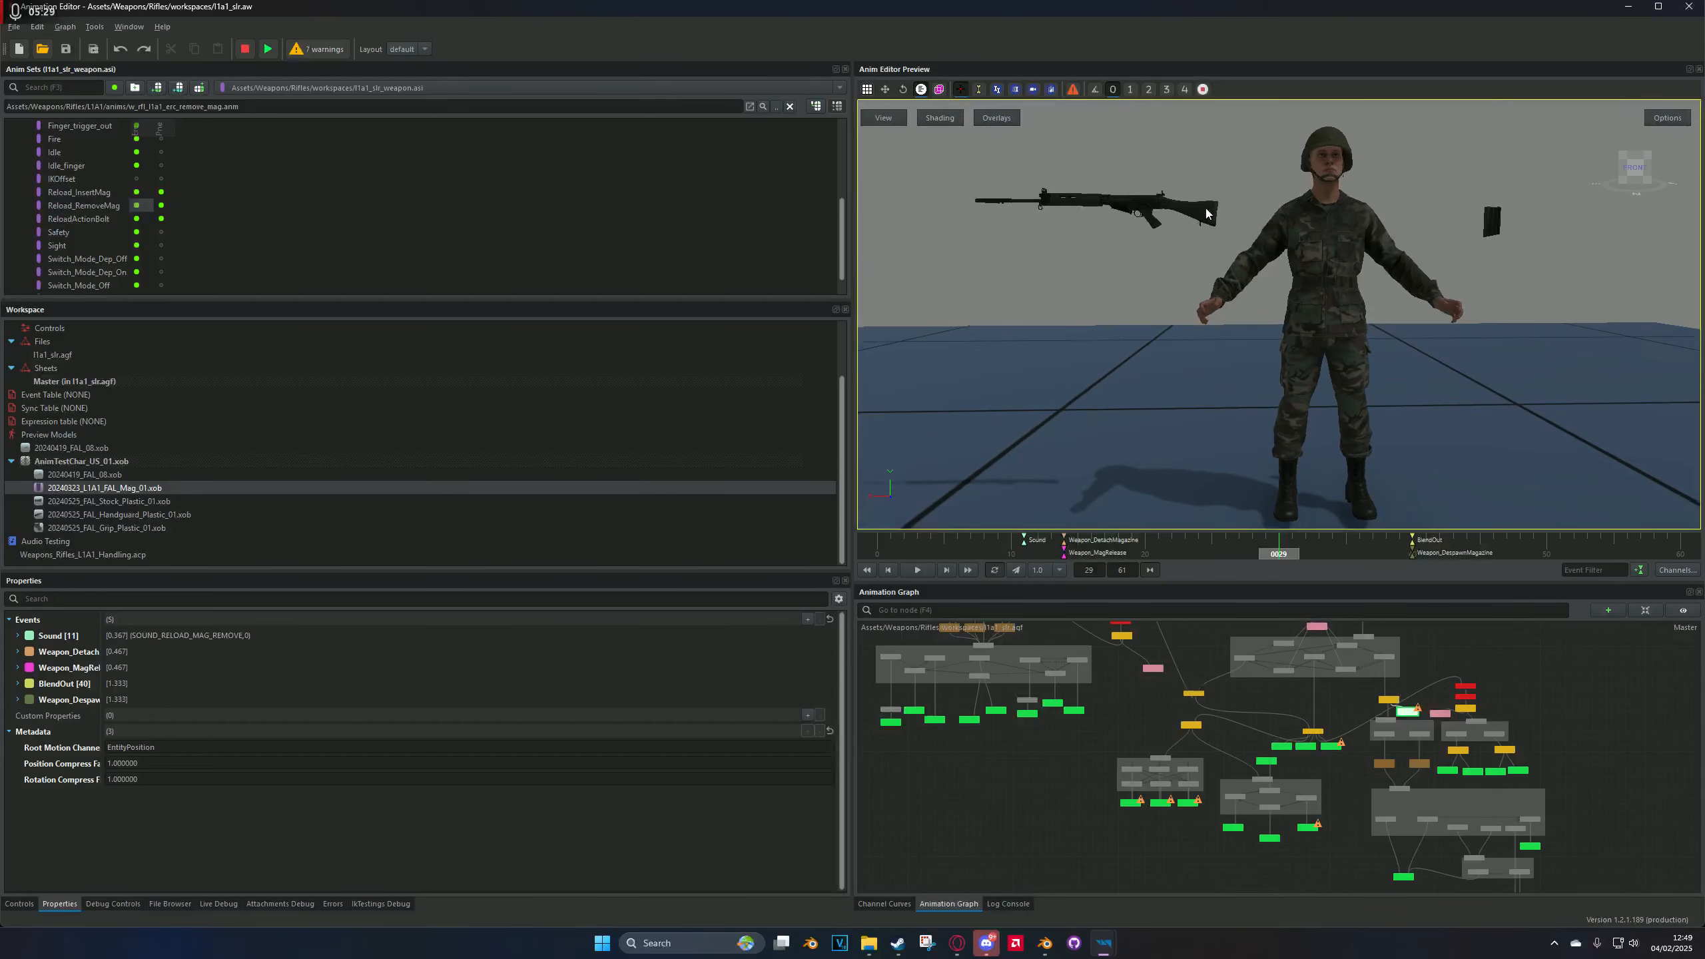
{"action": "middle_click_drag", "start_coordinate": [1183, 240], "coordinate": [1234, 271]}
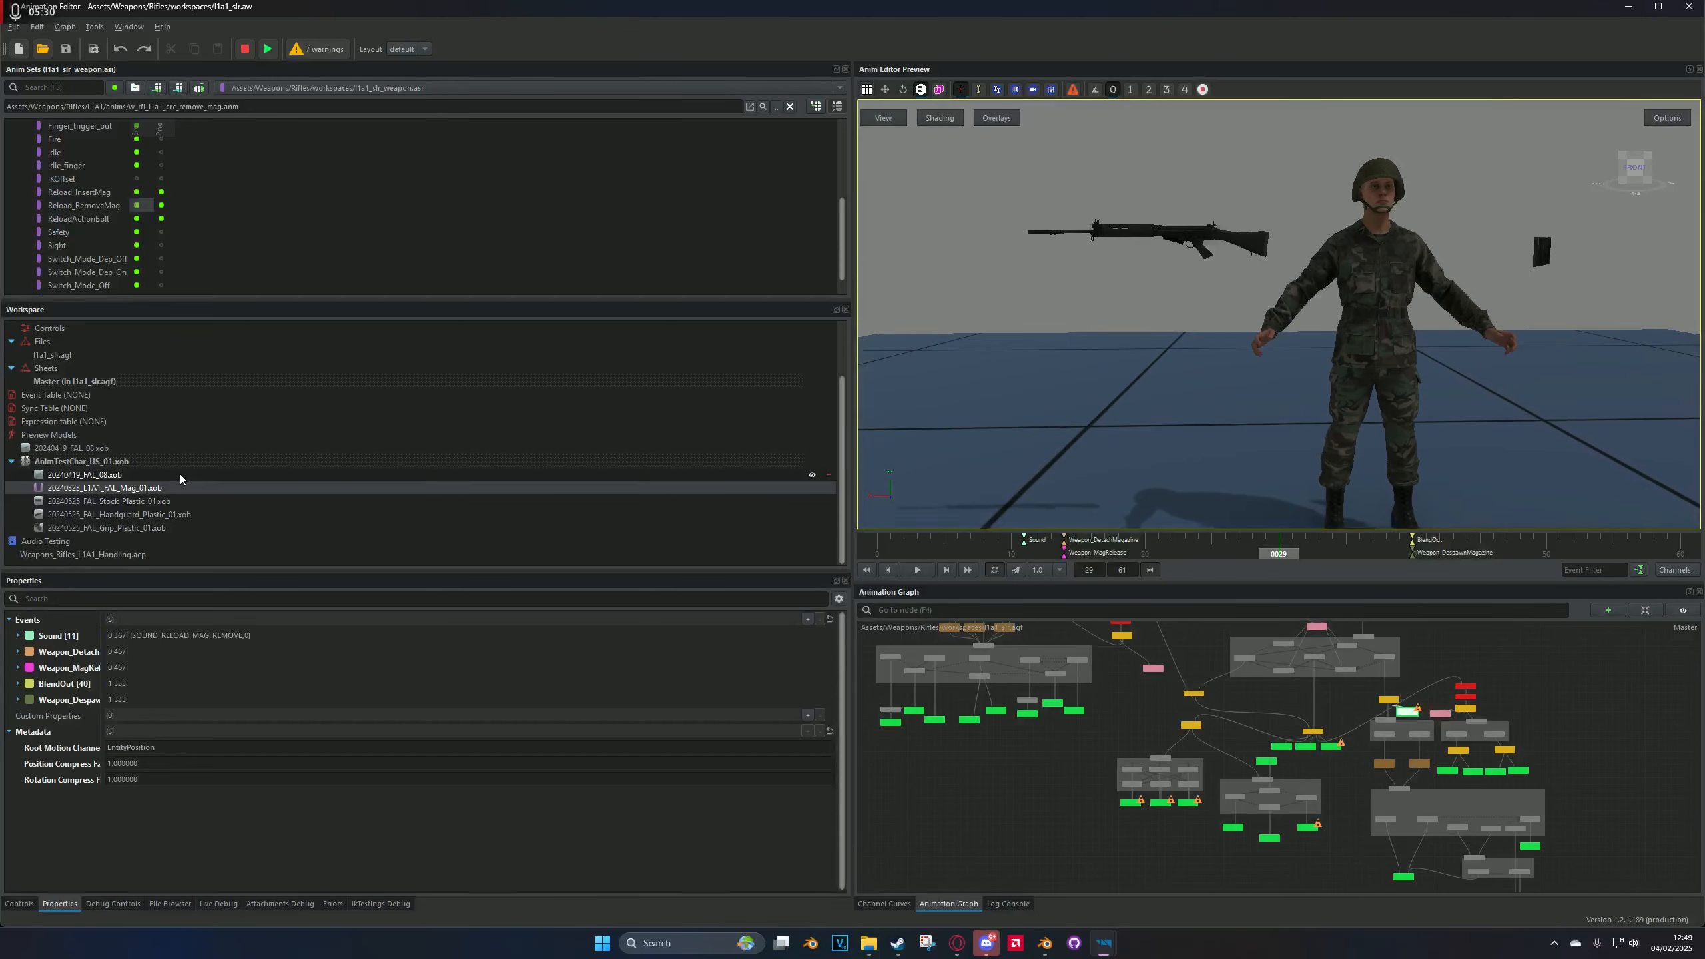
Step: Switch the preview to the standalone 20240419_FAL_08.xob rifle and frame it in the viewport
{"action": "double_click", "coordinate": [156, 448]}
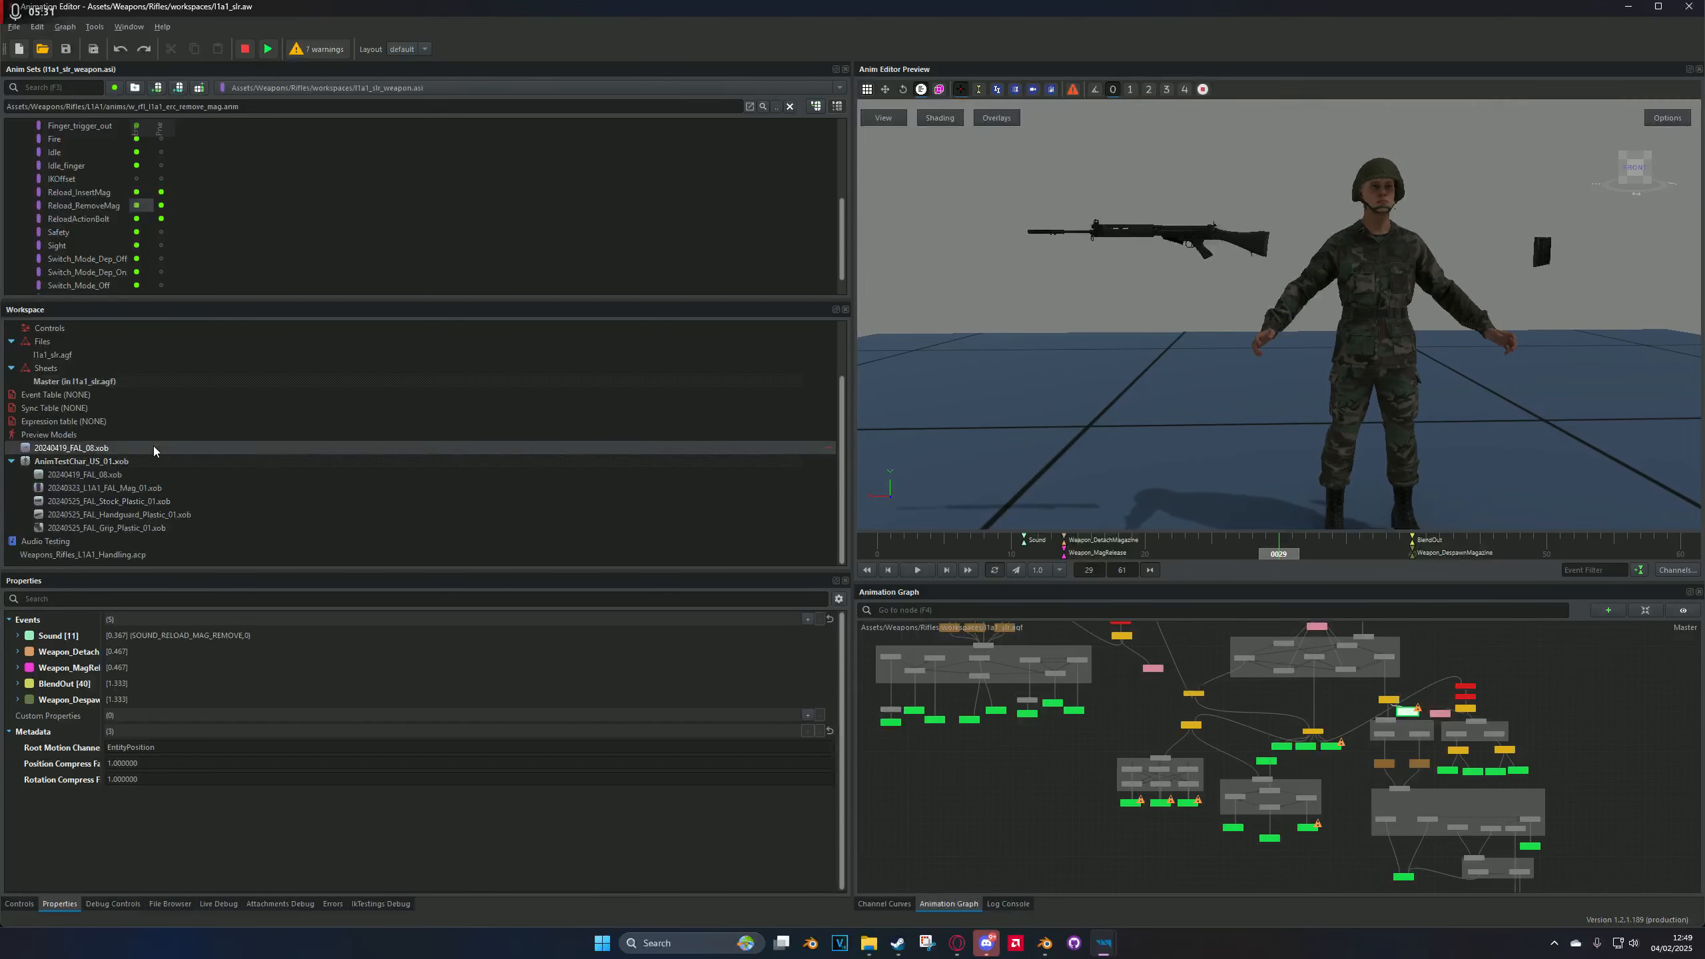
{"action": "key", "text": "f"}
{"action": "left_click_drag", "start_coordinate": [1127, 289], "coordinate": [1246, 365]}
{"action": "scroll", "coordinate": [1329, 302], "scroll_direction": "up", "scroll_amount": 5}
{"action": "scroll", "coordinate": [1130, 392], "scroll_direction": "down", "scroll_amount": 2}
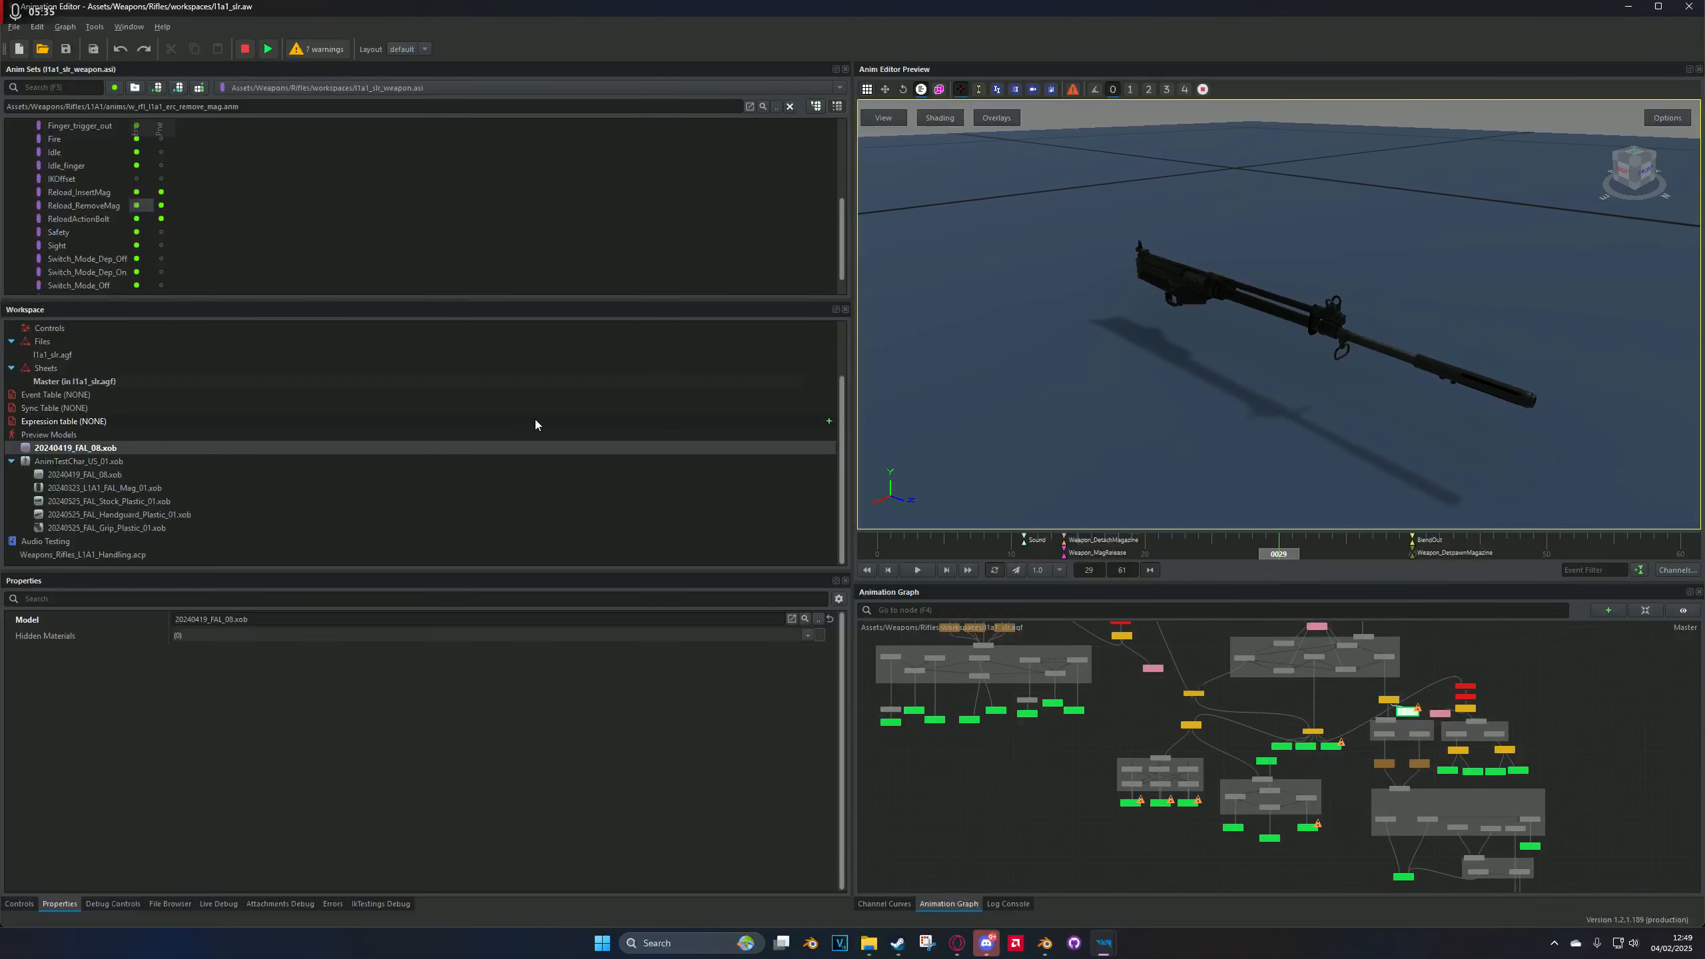
Step: Switch the preview back to AnimTestChar_US_01.xob and frame the character in the viewport
{"action": "double_click", "coordinate": [203, 462]}
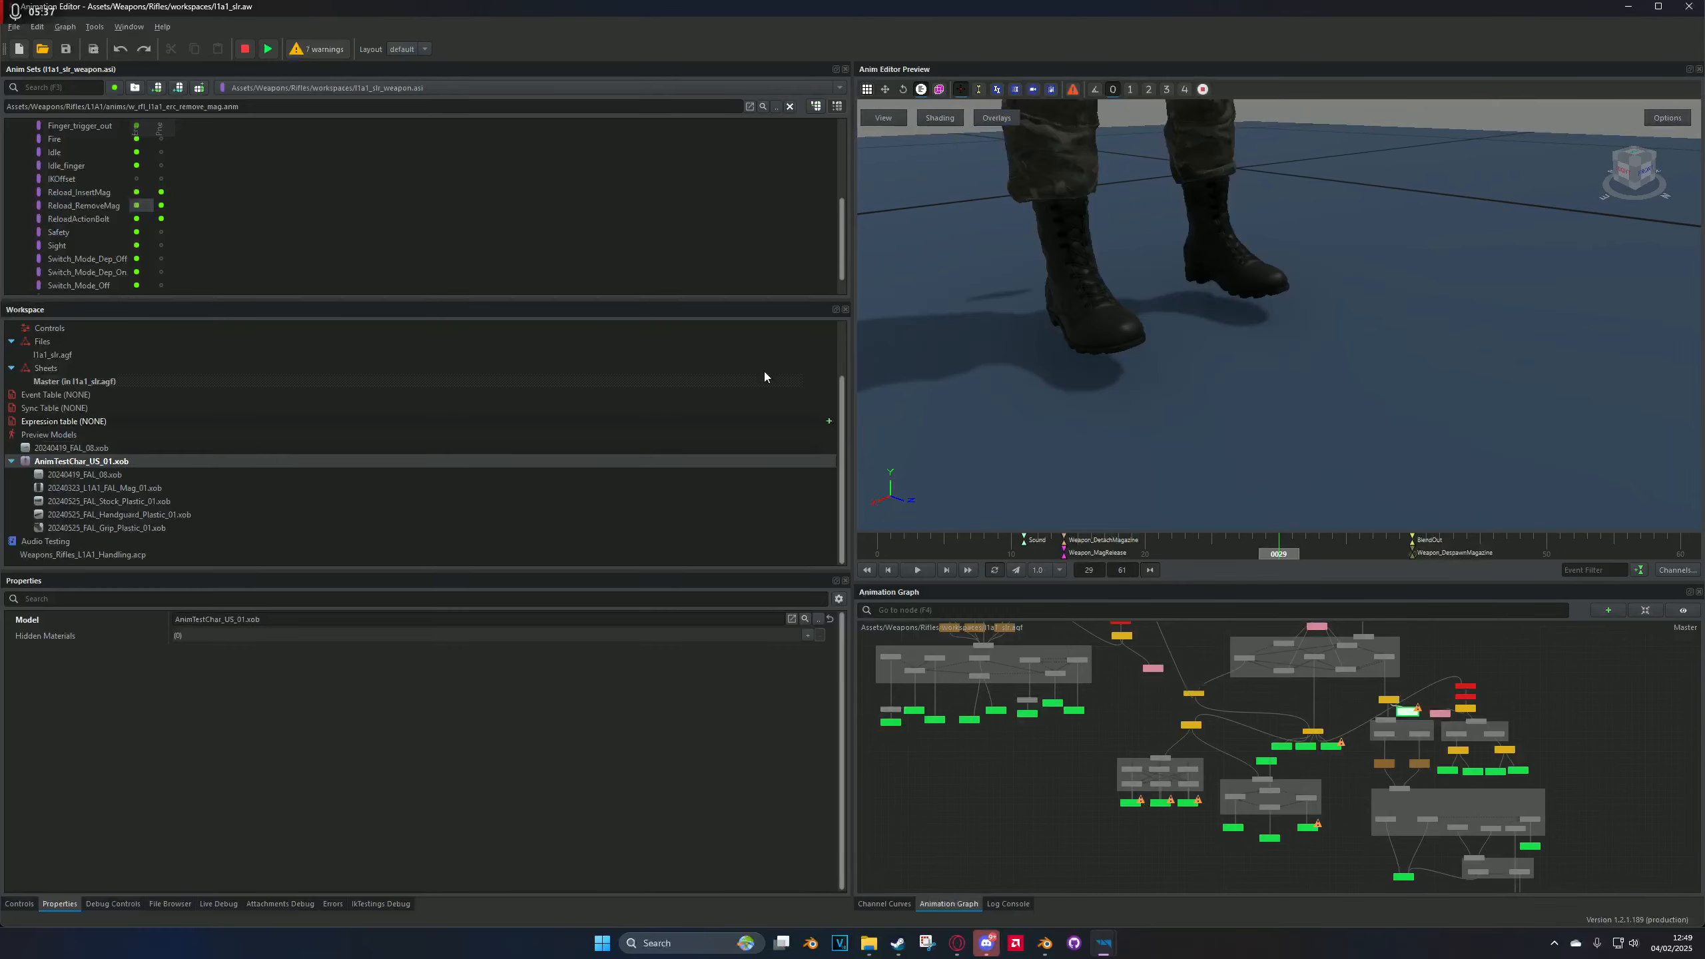
{"action": "key", "text": "f"}
{"action": "scroll", "coordinate": [1268, 211], "scroll_direction": "up", "scroll_amount": 2}
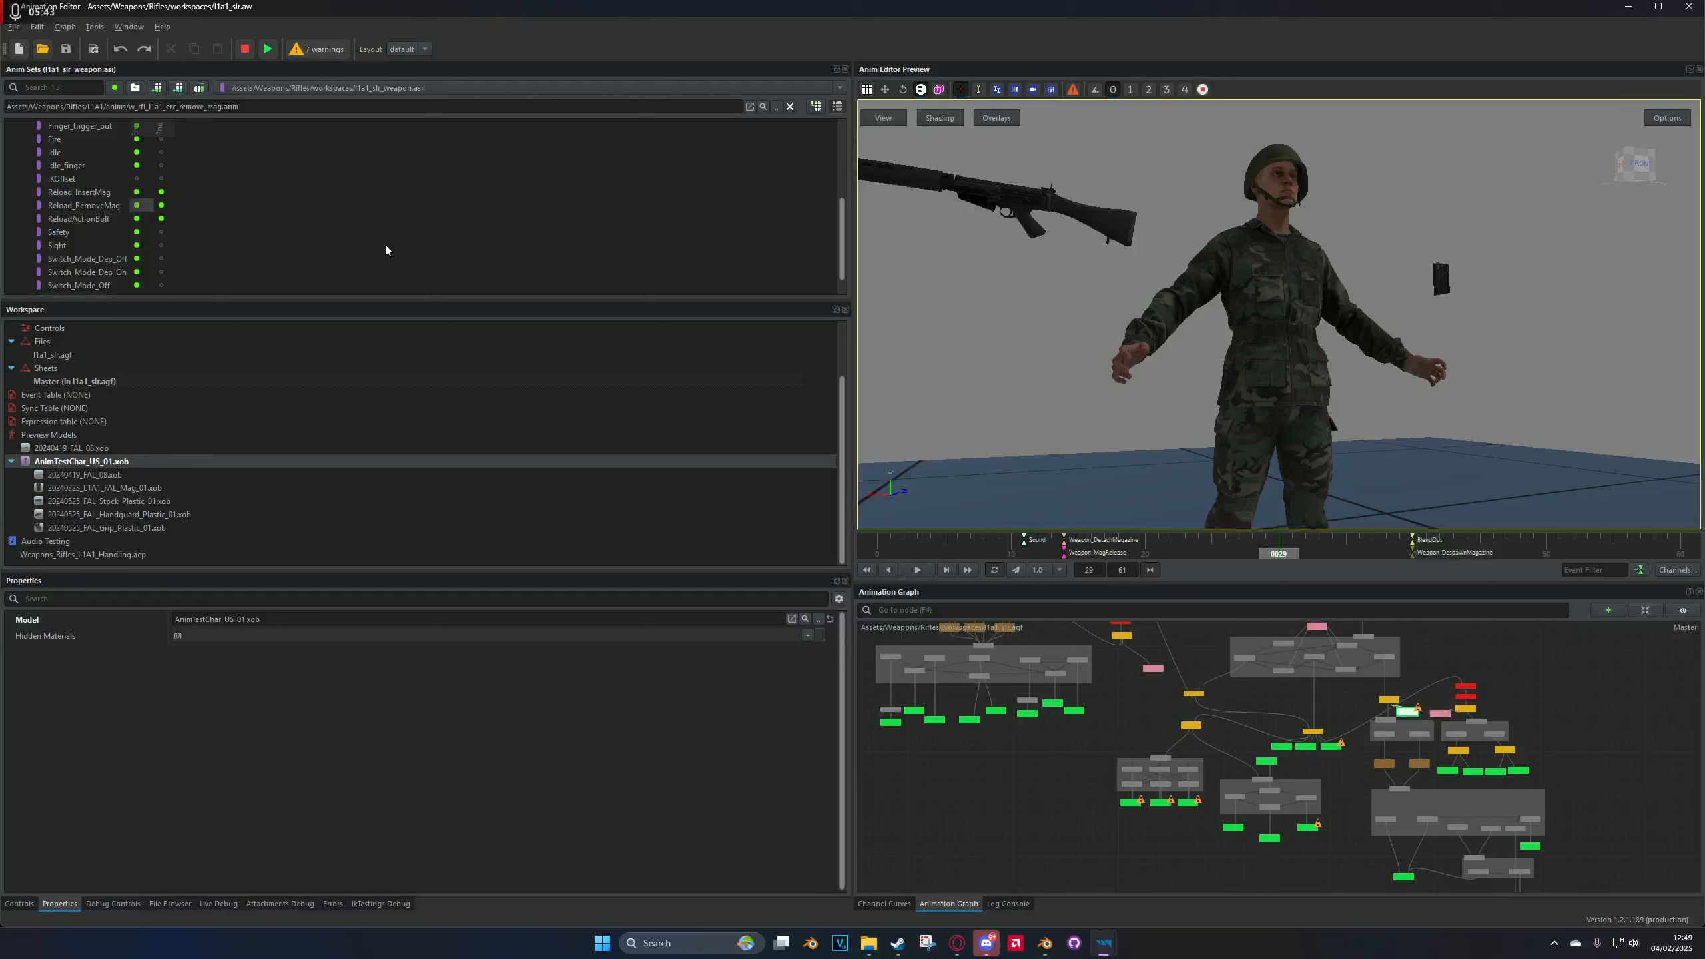
Step: Examine the Add Child Model option of AnimTestChar_US_01.xob and the attachment properties of its rifle, magazine and stock child models
{"action": "right_click", "coordinate": [110, 463]}
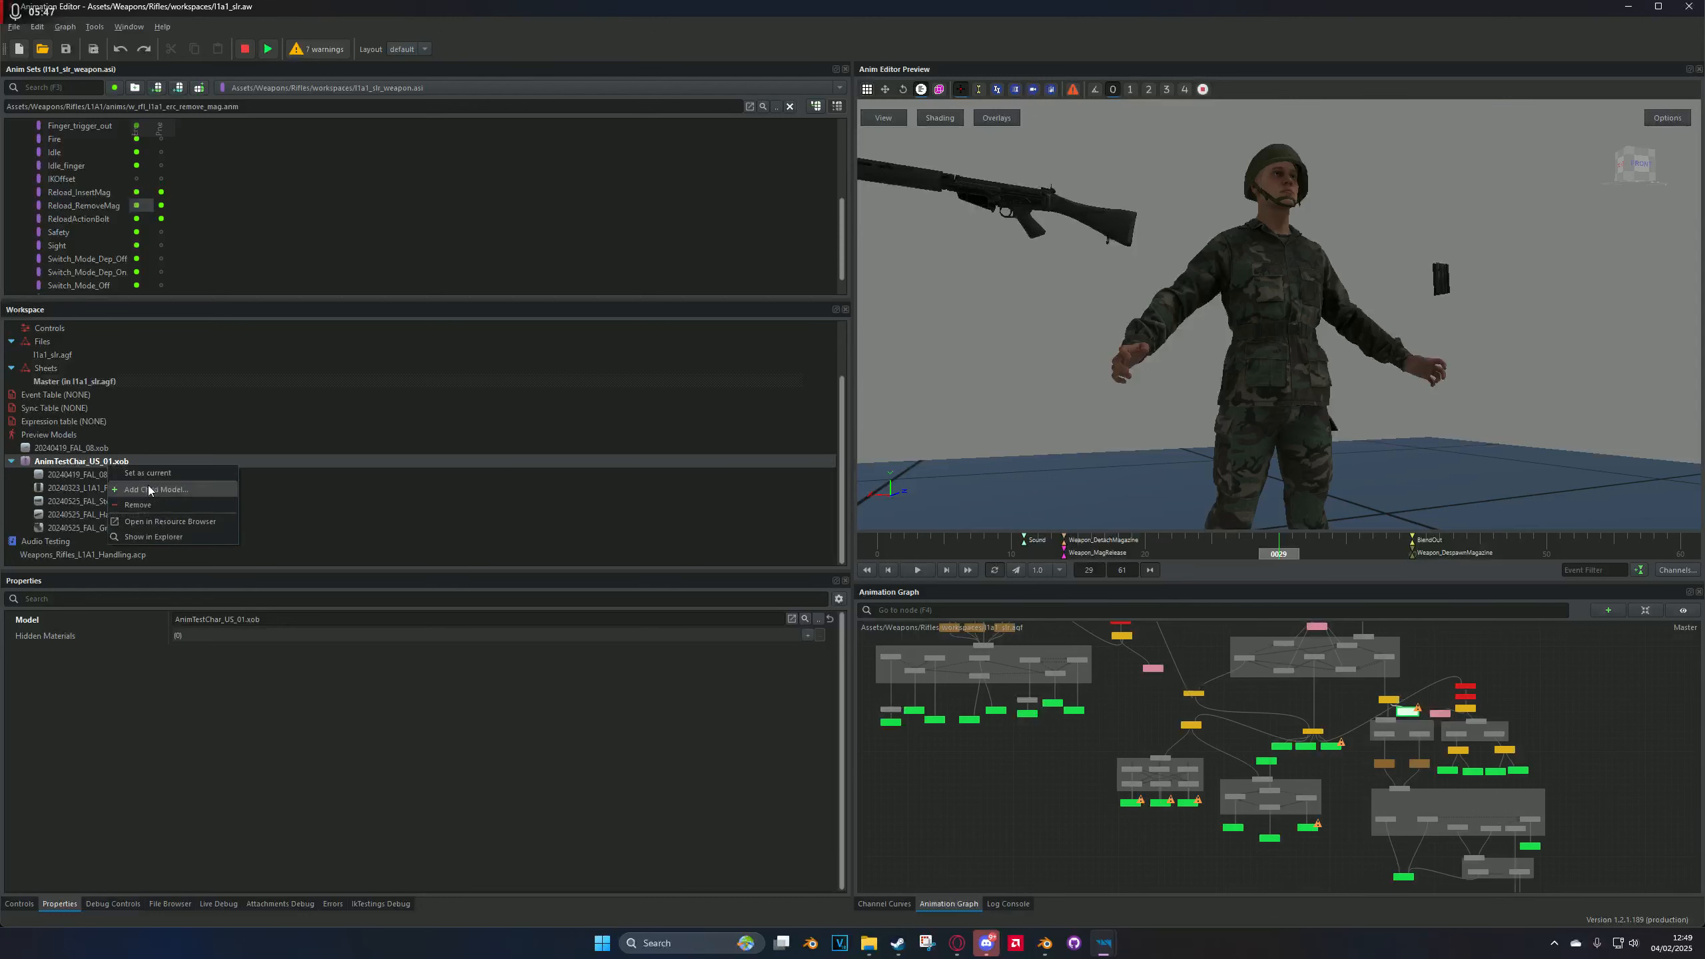
{"action": "left_click", "coordinate": [109, 472]}
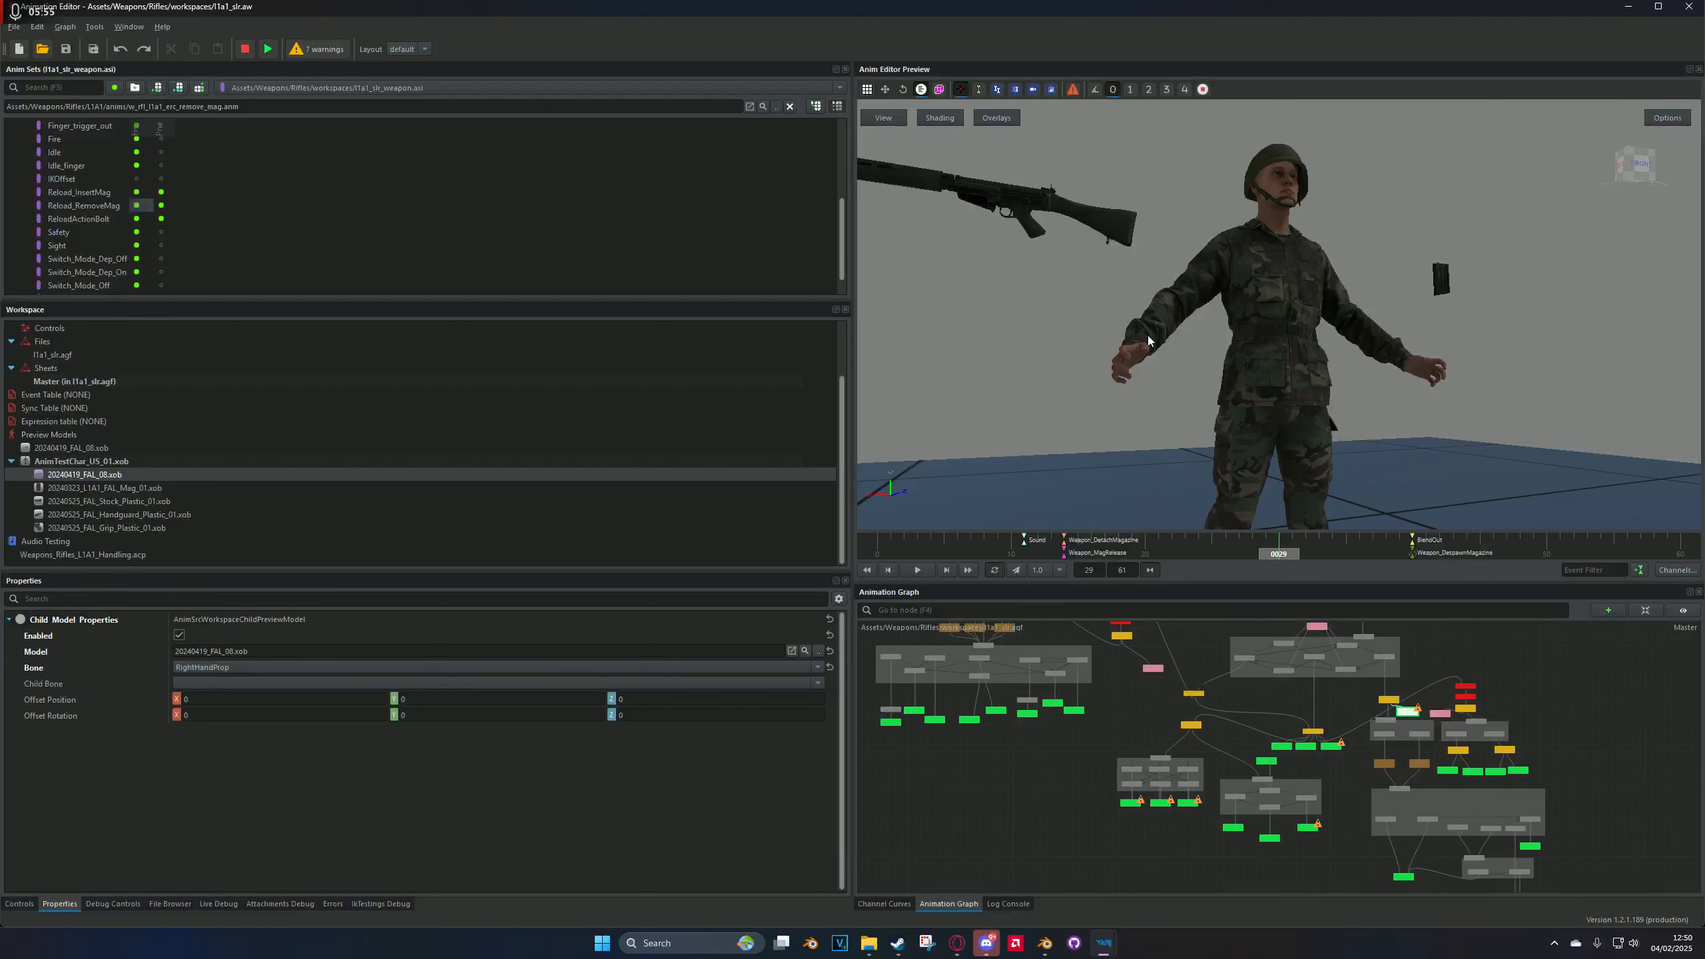
{"action": "left_click", "coordinate": [104, 488]}
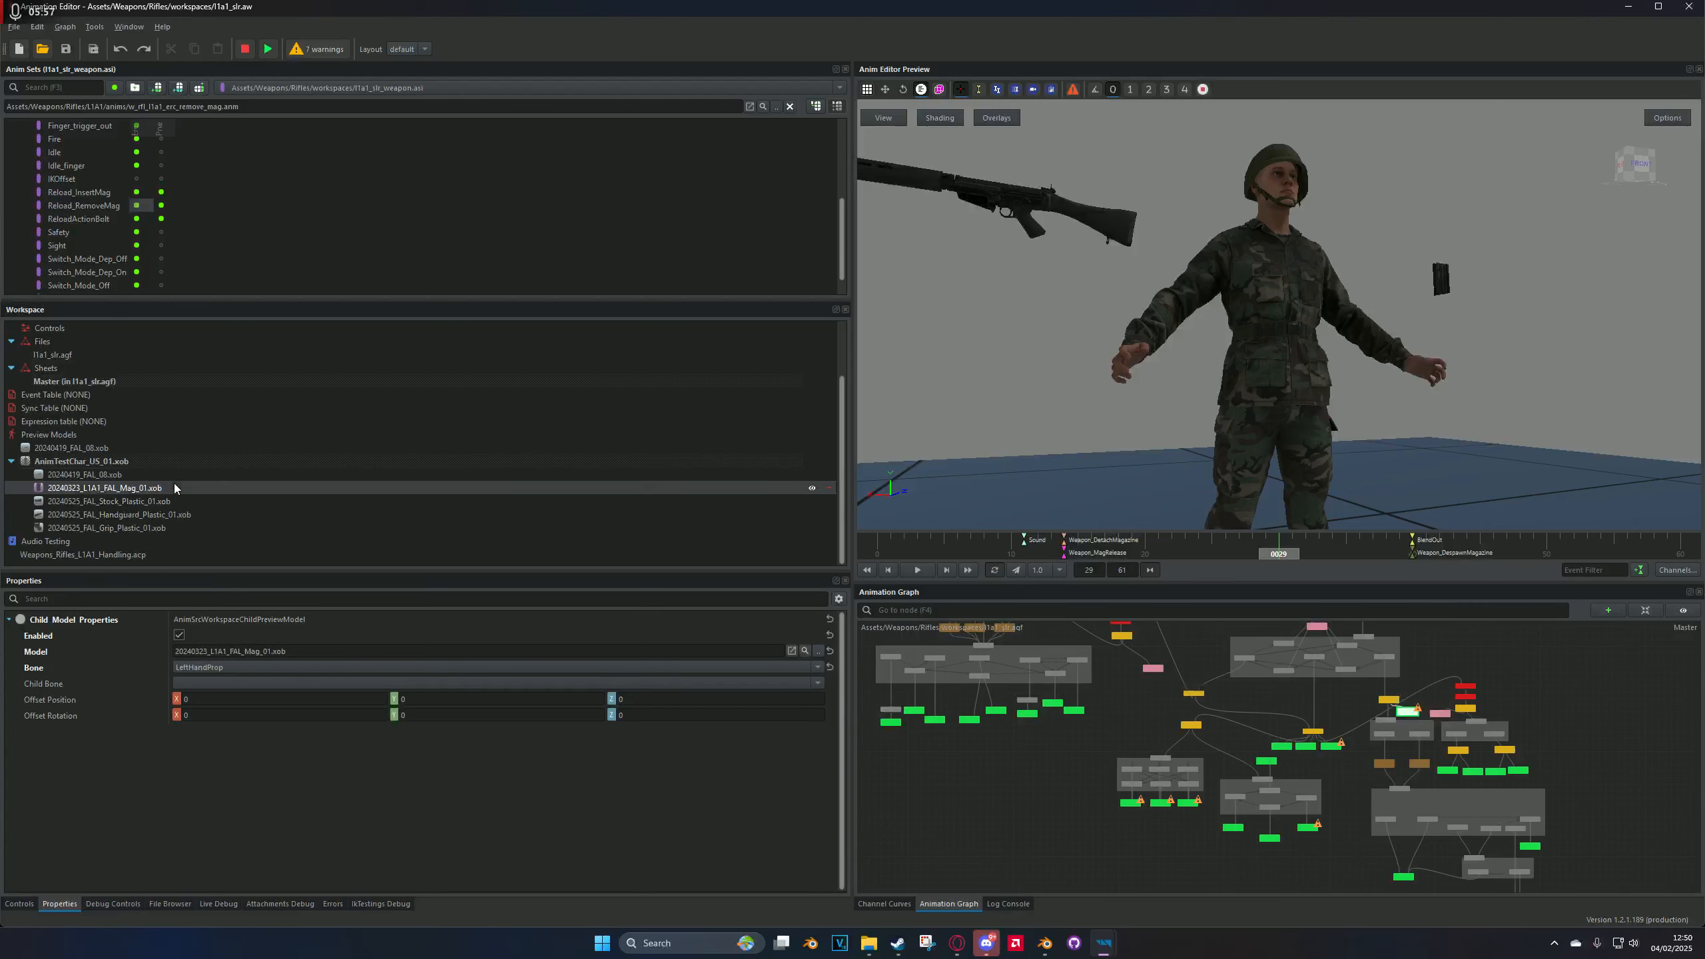
{"action": "left_click", "coordinate": [230, 509]}
{"action": "left_click", "coordinate": [234, 501]}
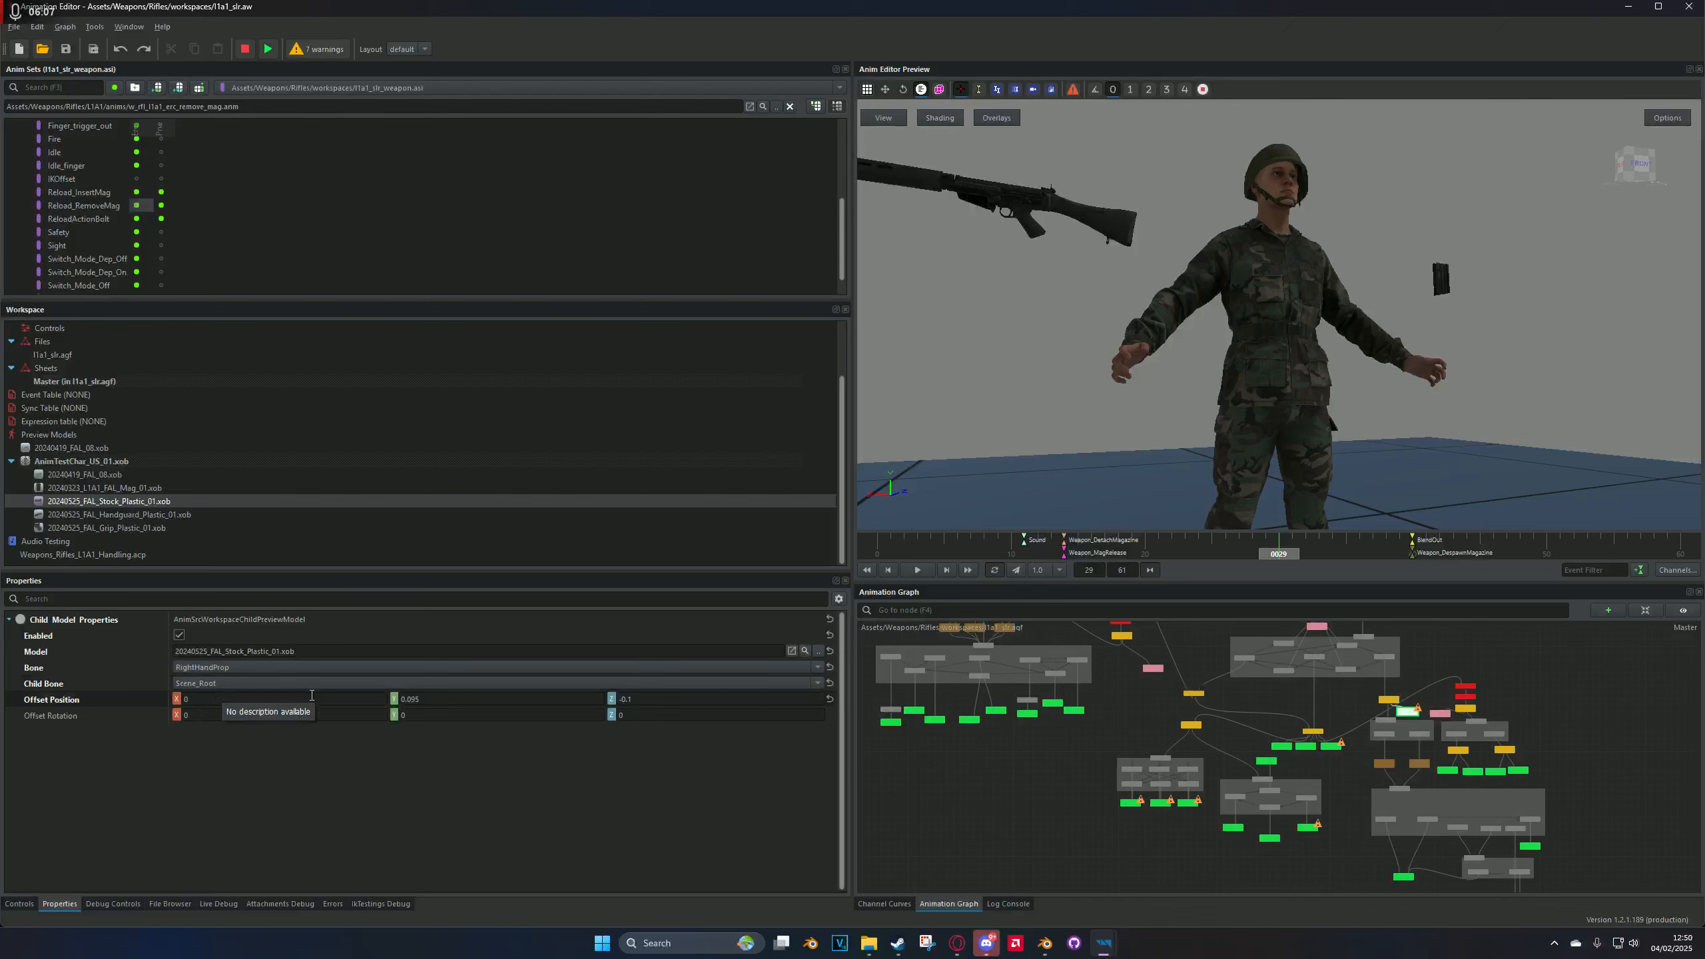
Step: Try a different Y offset position for the FAL_Stock_Plastic_01 child model and undo the change
{"action": "left_click", "coordinate": [410, 699]}
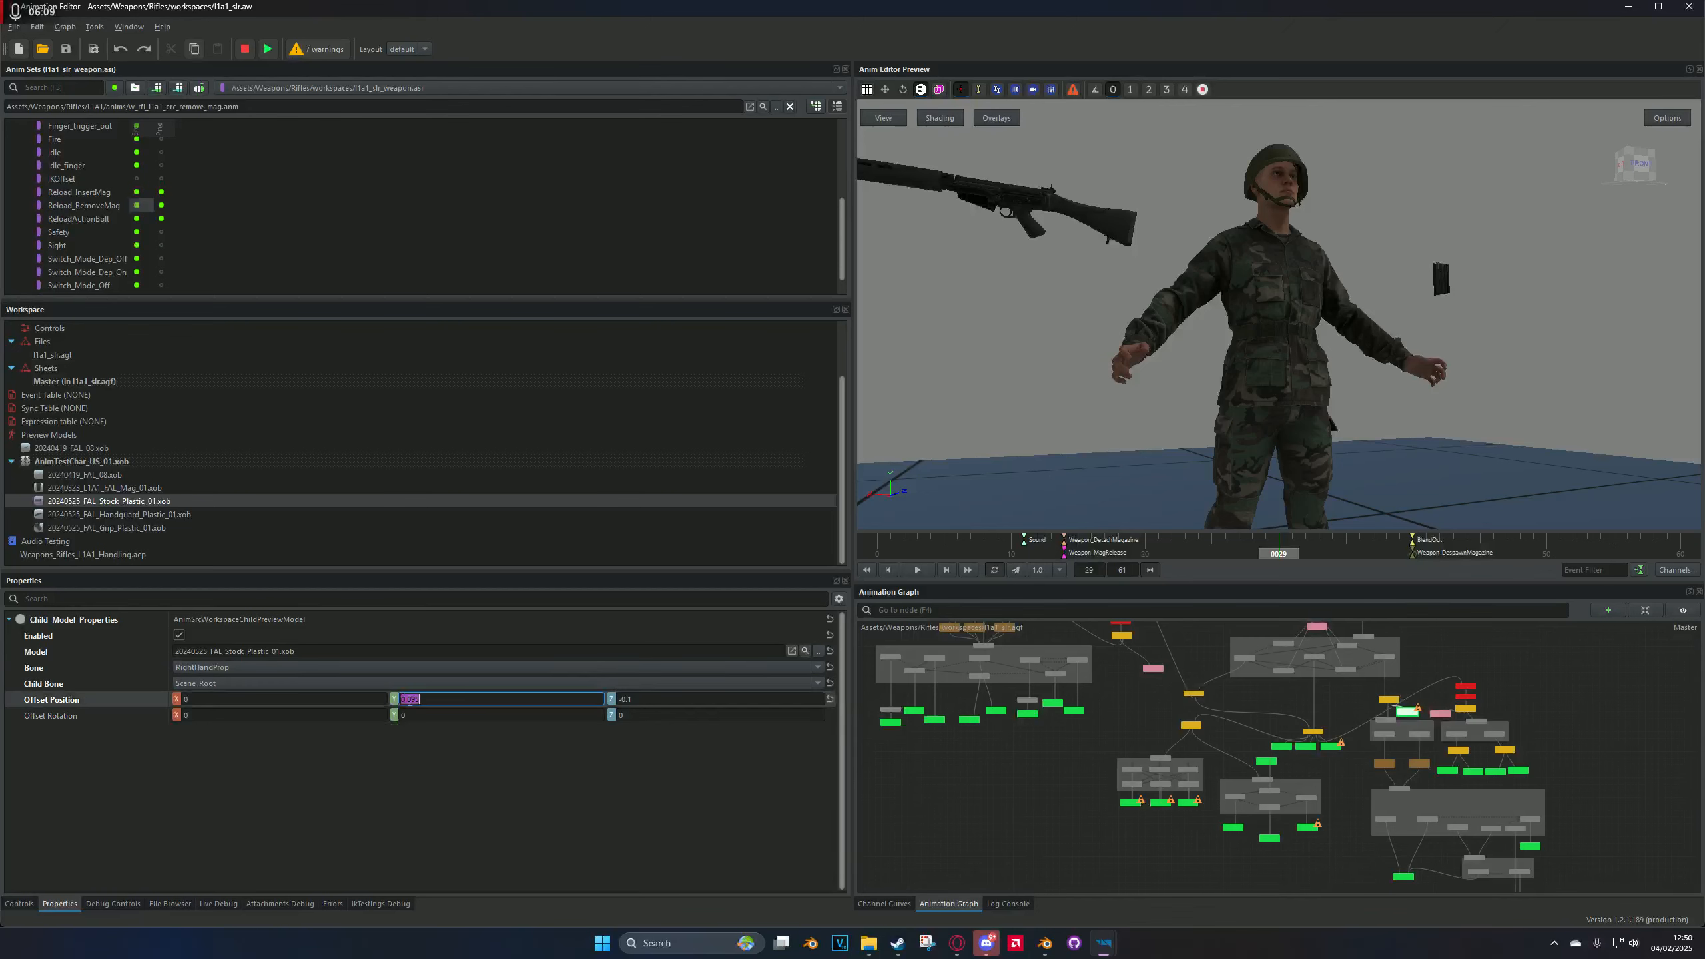
{"action": "left_click_drag", "start_coordinate": [404, 697], "coordinate": [1206, 312]}
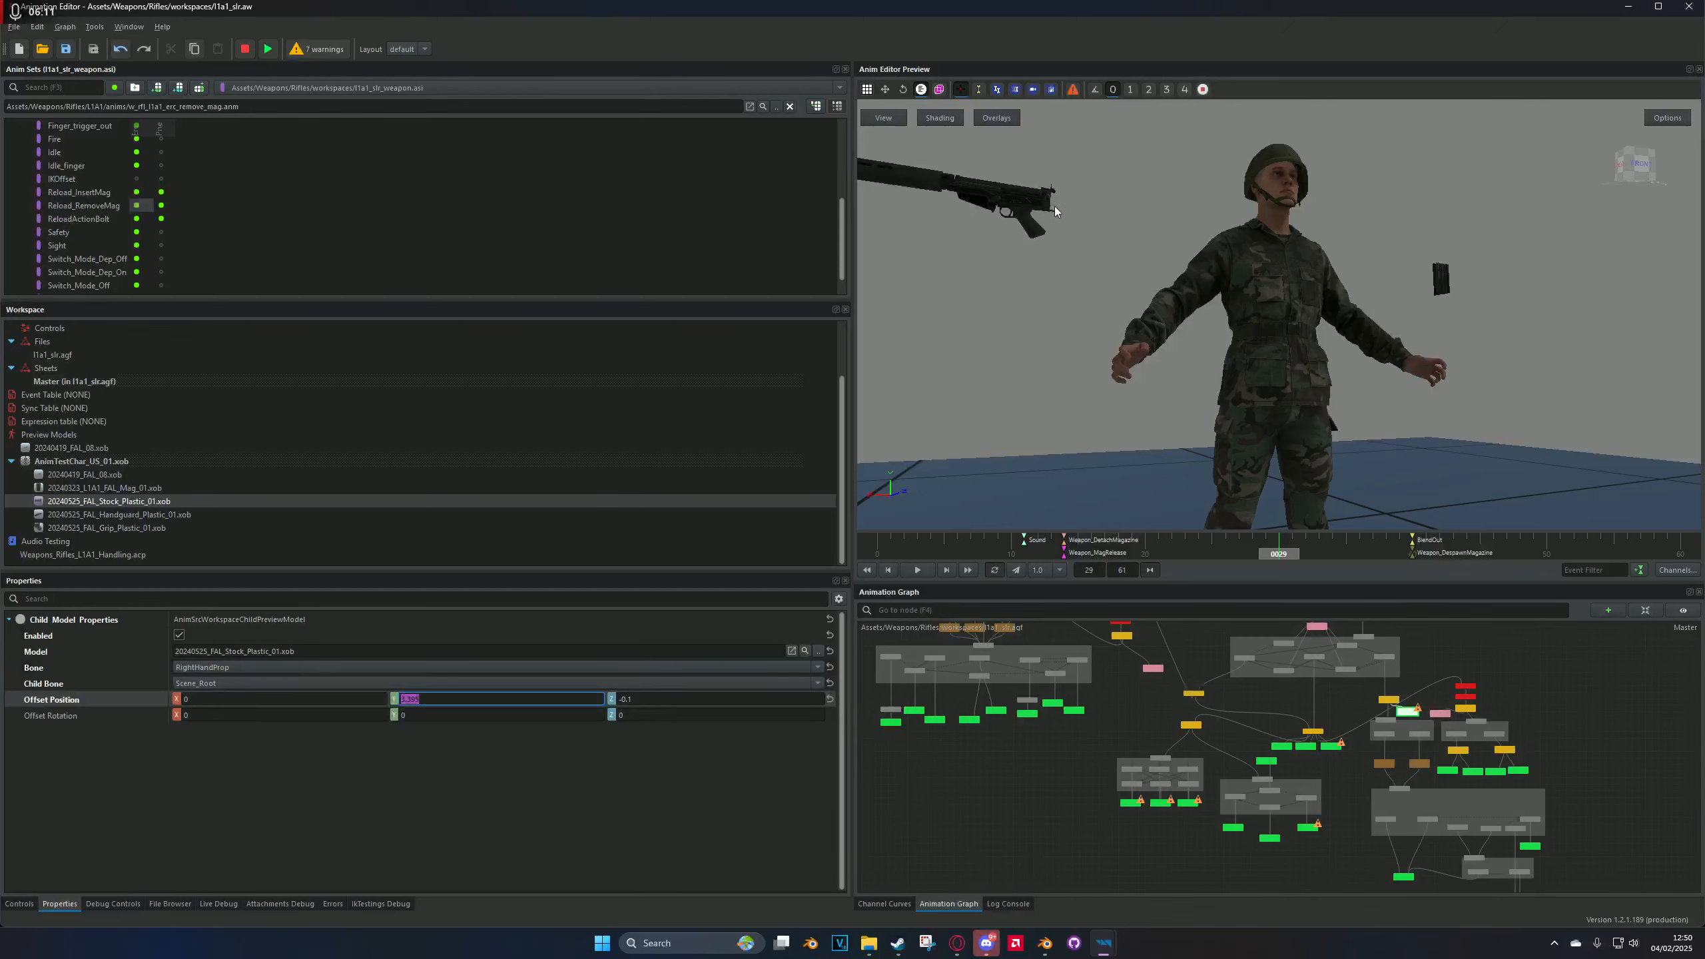
{"action": "key", "text": "ctrl+z"}
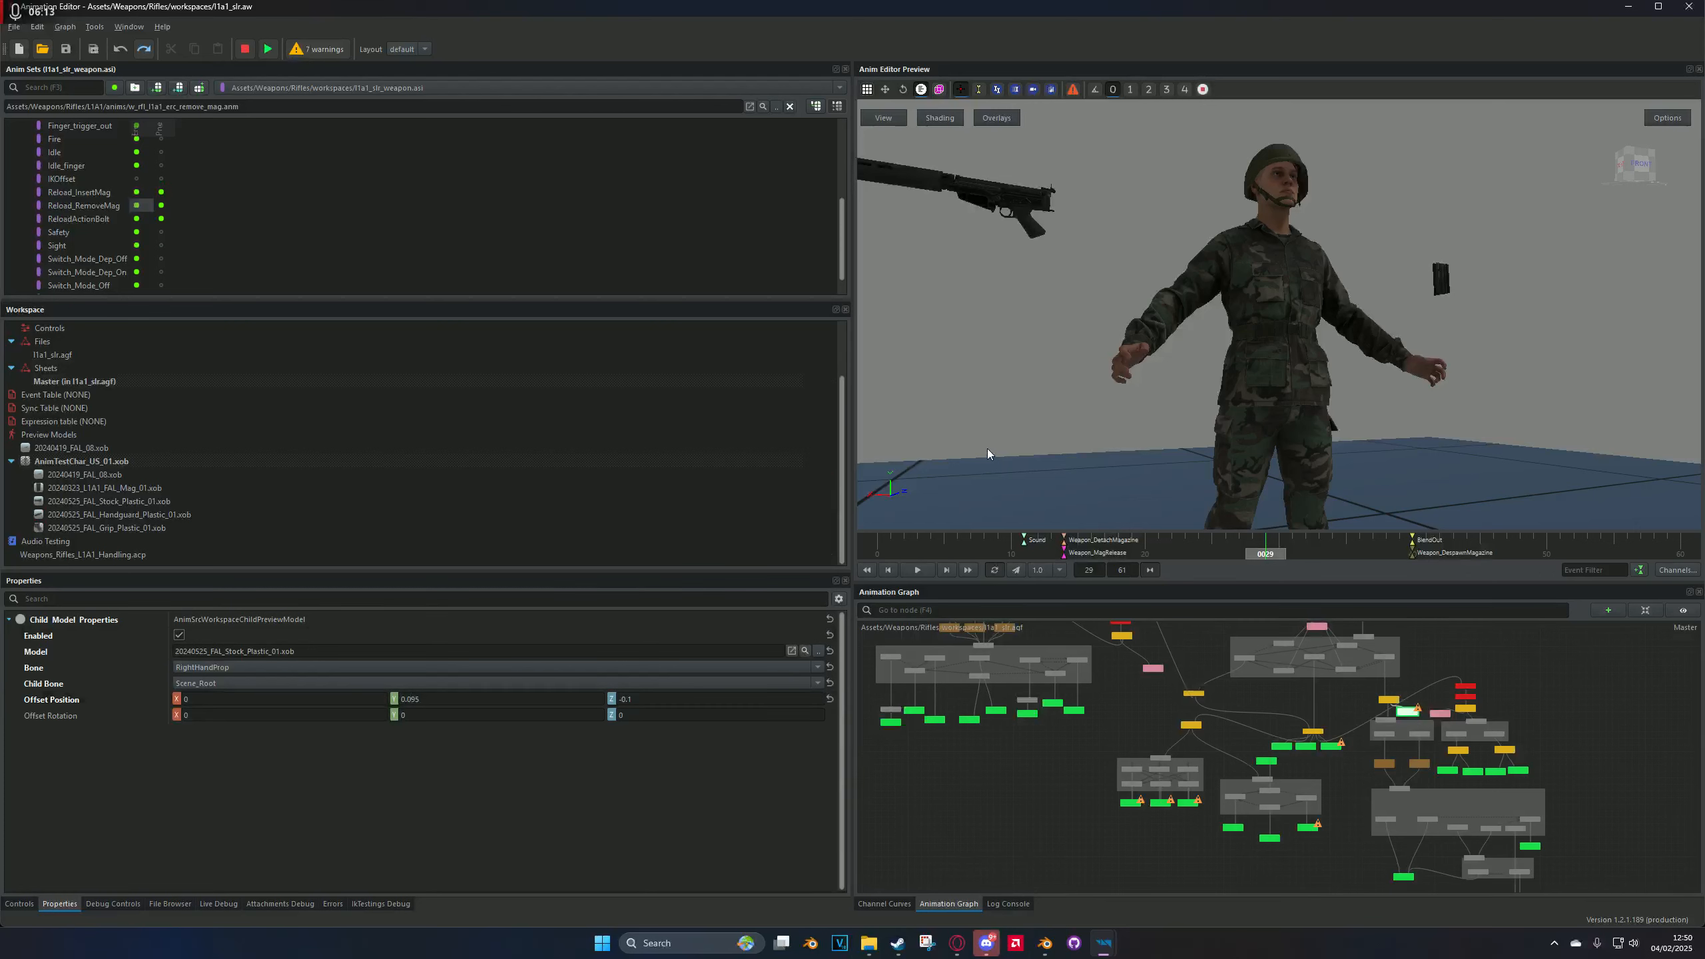
Step: Check the stock child model's Y offset position in the preview and review the FAL_Handguard_Plastic_01 child model's attachment properties
{"action": "left_click", "coordinate": [418, 700]}
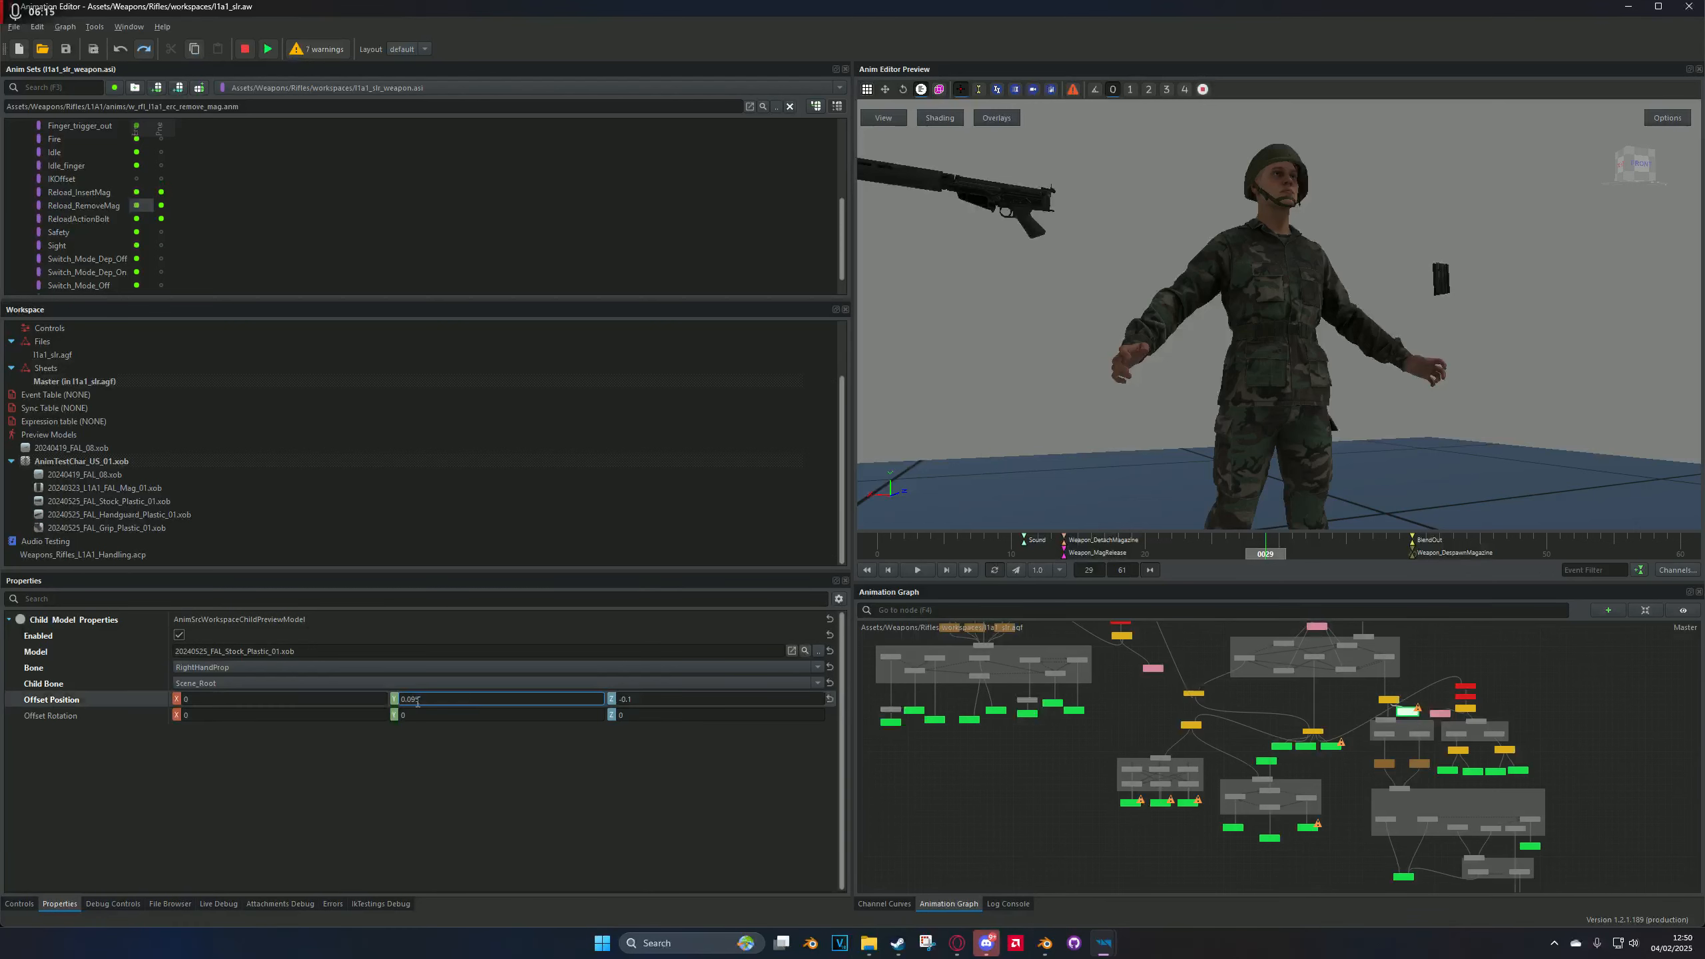
{"action": "left_click", "coordinate": [395, 701]}
{"action": "scroll", "coordinate": [1099, 370], "scroll_direction": "down", "scroll_amount": 4}
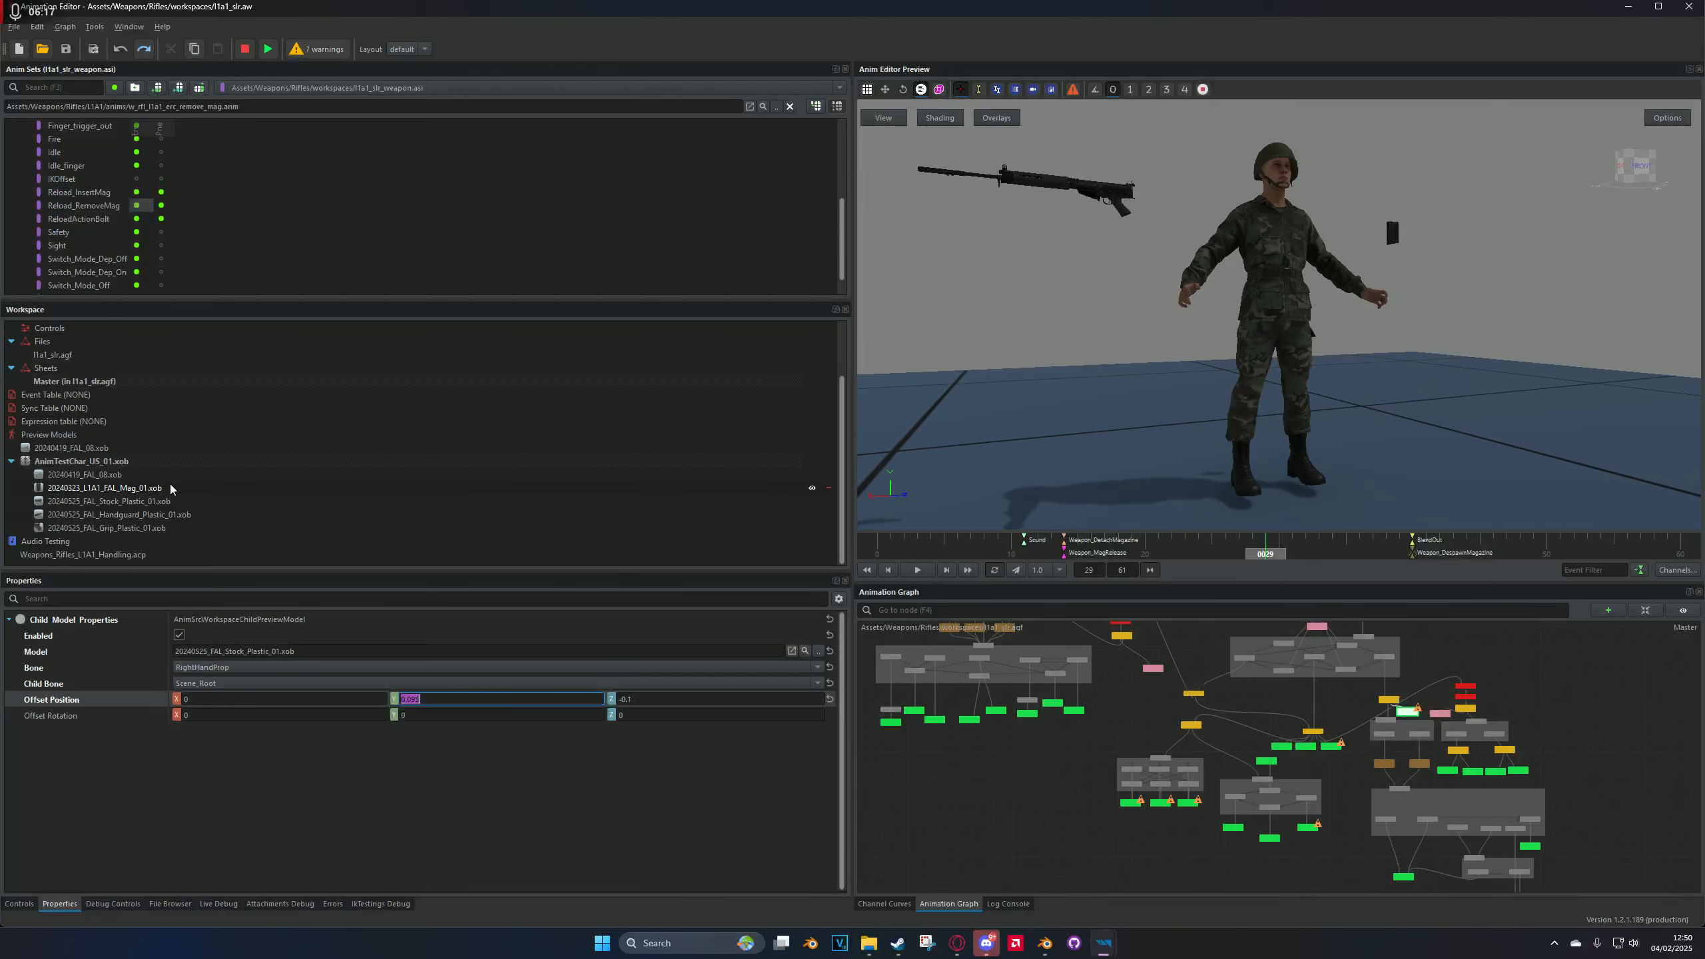
{"action": "scroll", "coordinate": [1009, 430], "scroll_direction": "up", "scroll_amount": 5}
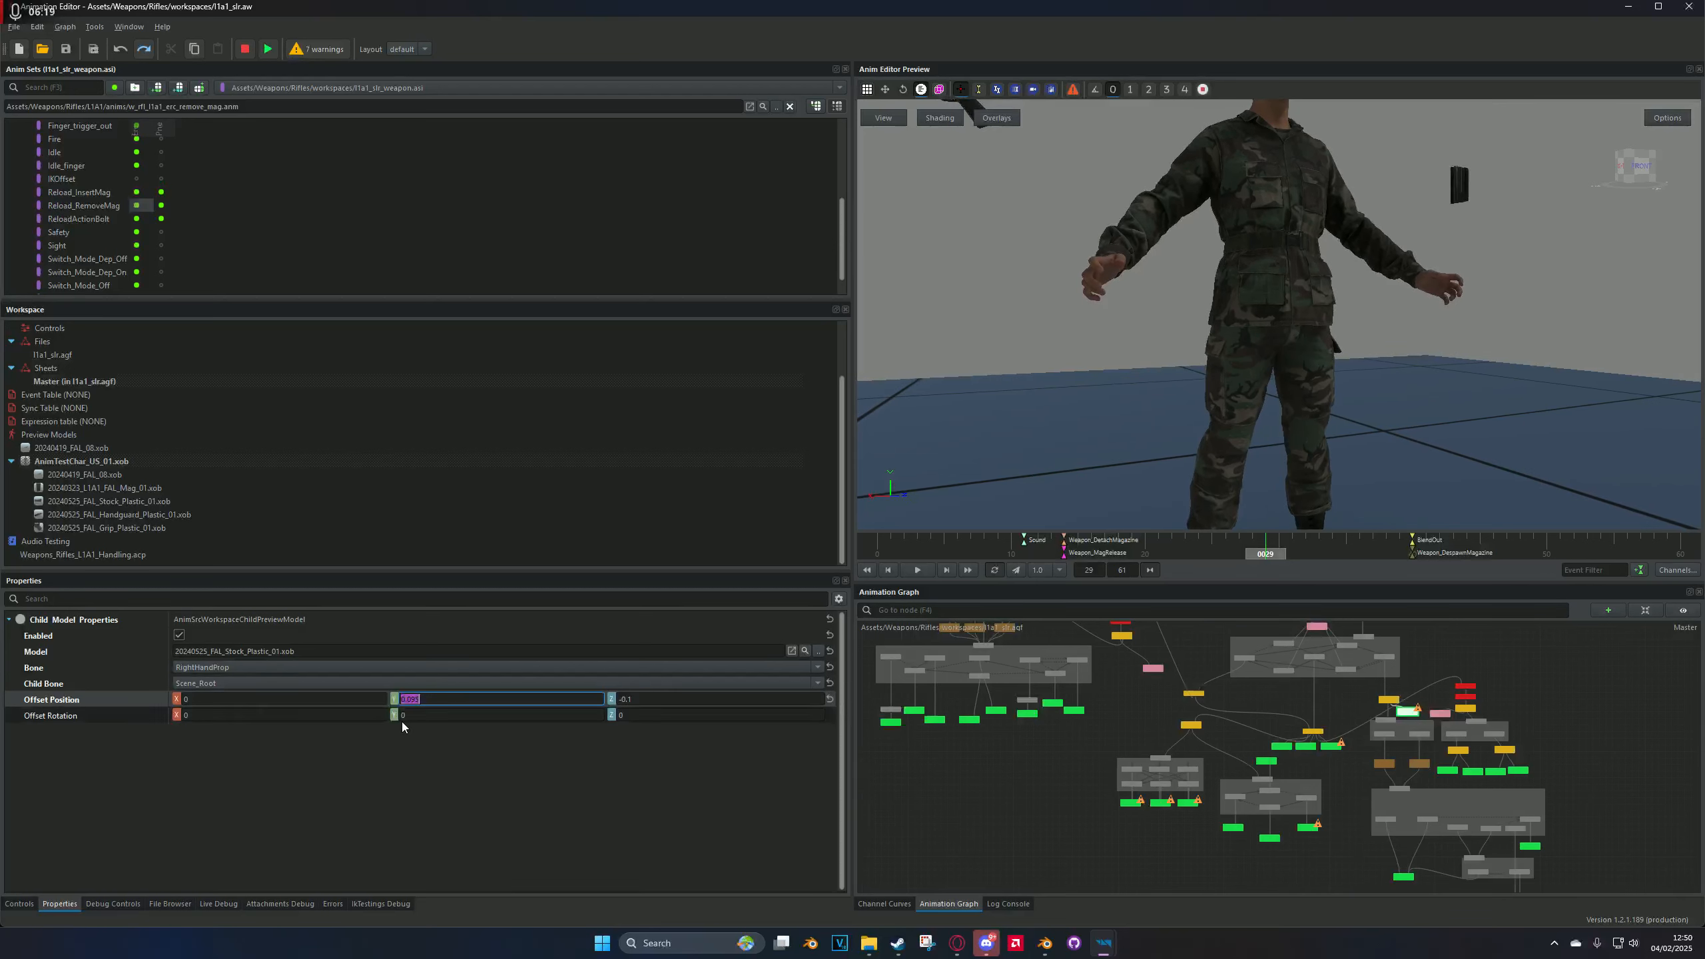
{"action": "left_click", "coordinate": [220, 512]}
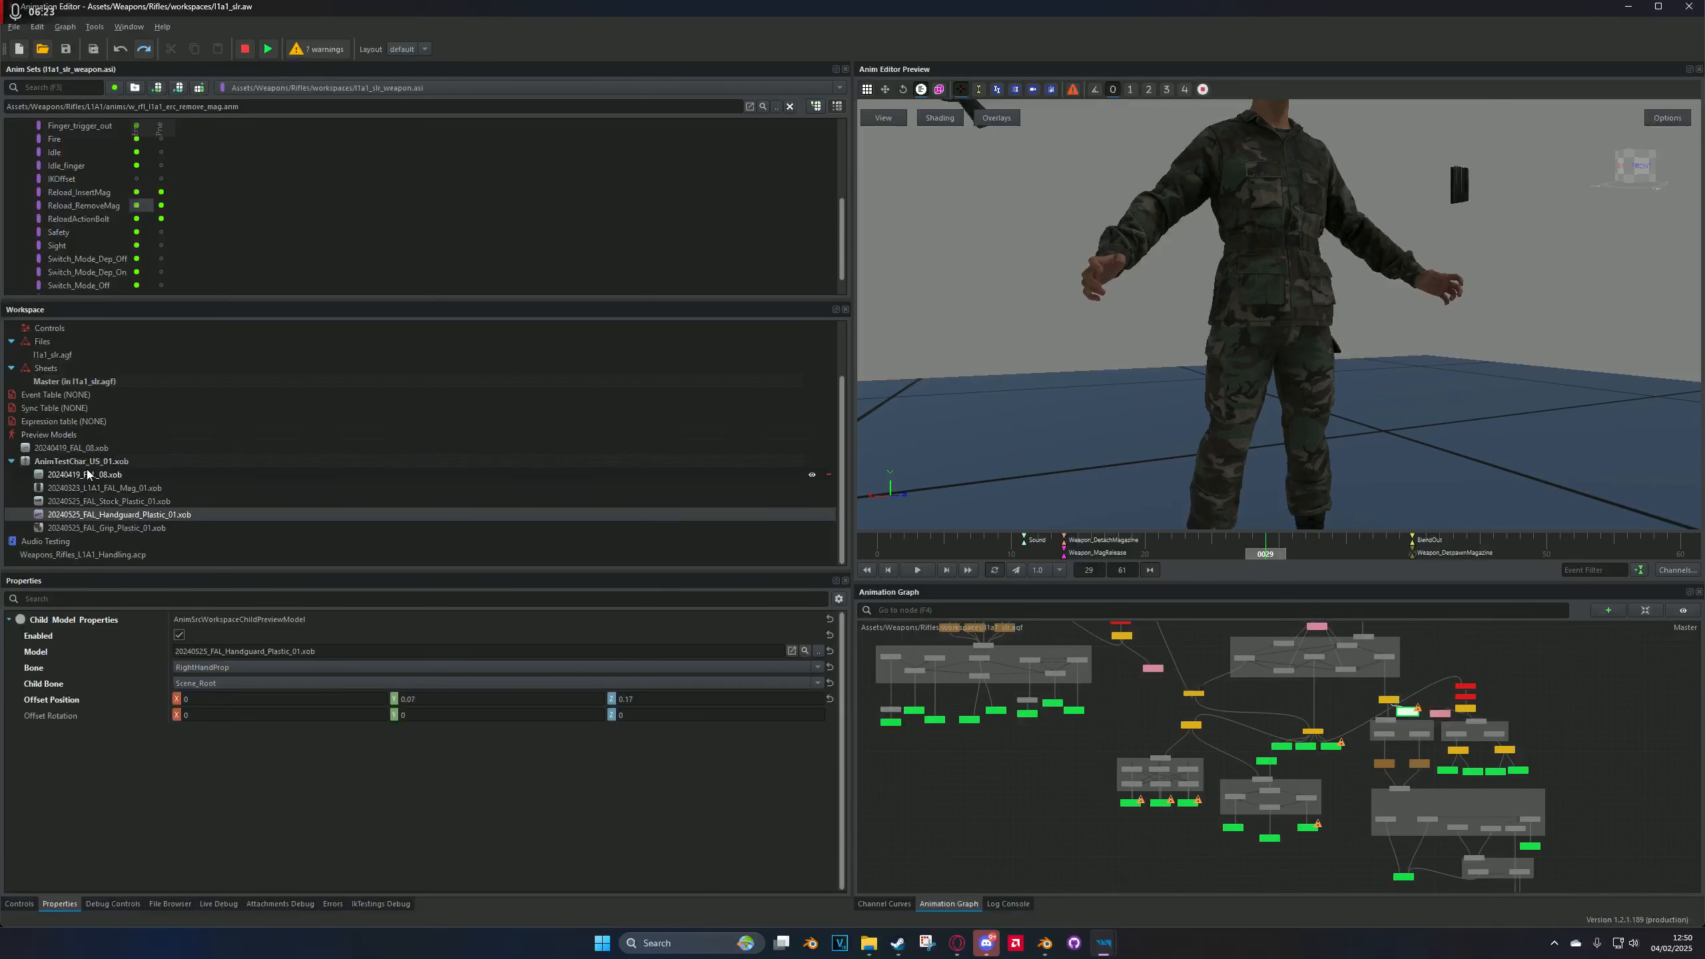
Step: Frame the full character together with the floating rifle and magazine in the animation preview
{"action": "scroll", "coordinate": [965, 342], "scroll_direction": "down", "scroll_amount": 4}
{"action": "scroll", "coordinate": [1138, 290], "scroll_direction": "up", "scroll_amount": 3}
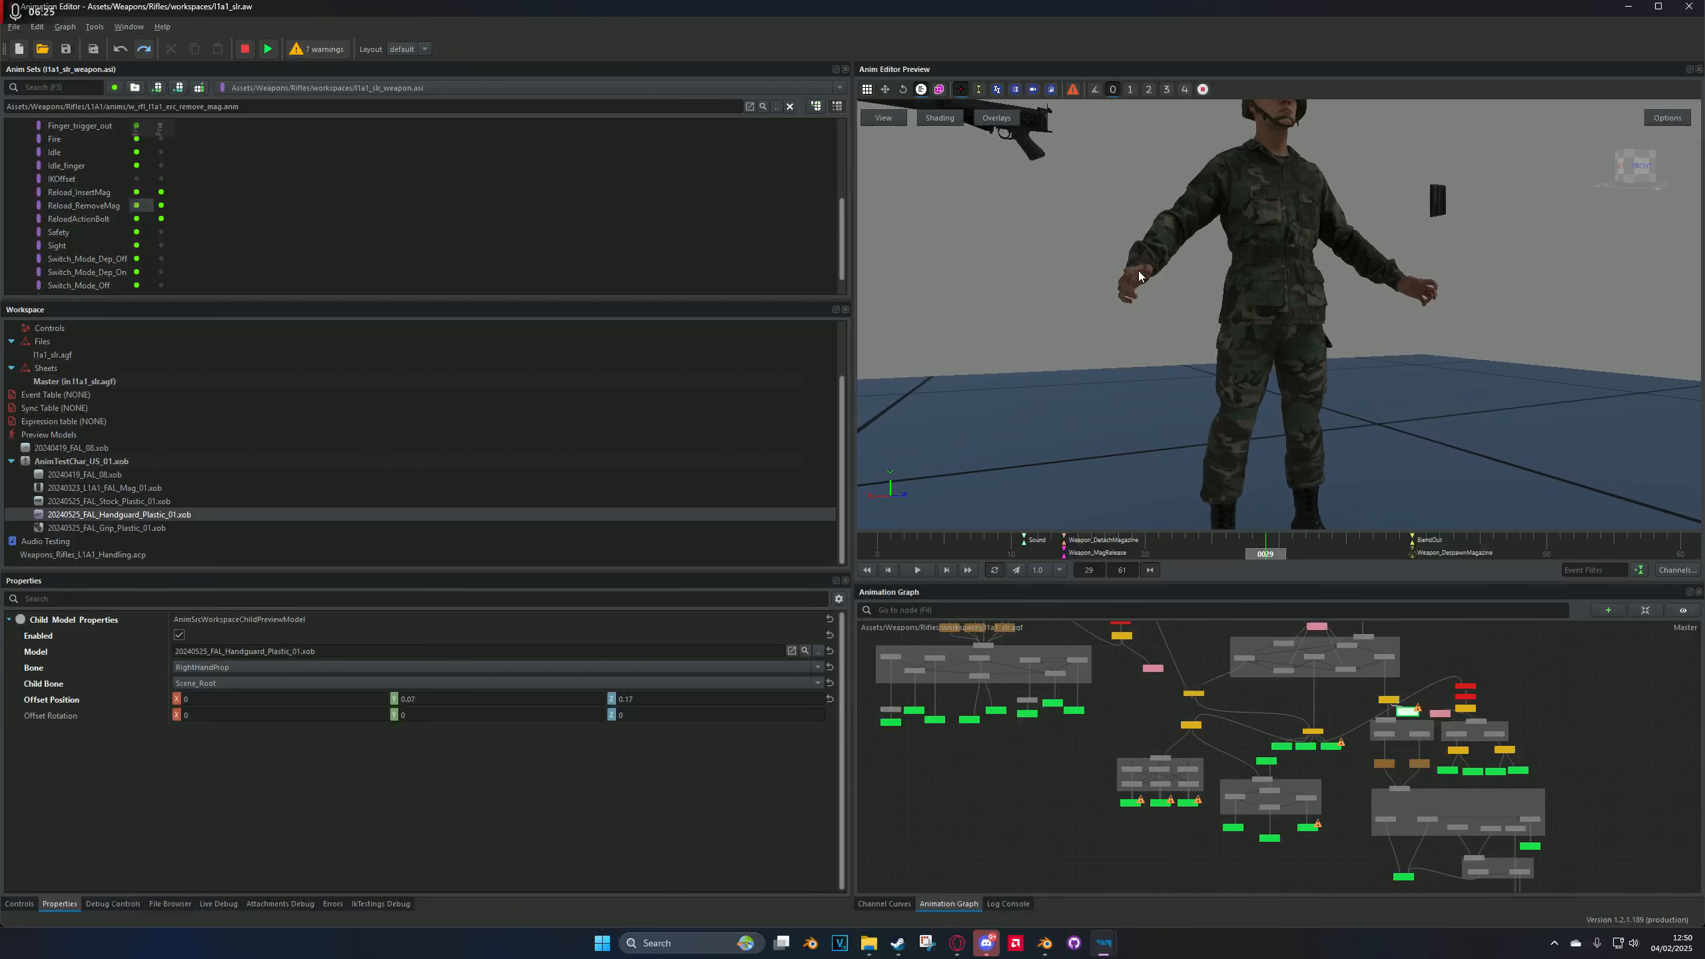
{"action": "scroll", "coordinate": [1138, 275], "scroll_direction": "down", "scroll_amount": 2}
{"action": "middle_click_drag", "start_coordinate": [1191, 269], "coordinate": [1185, 289]}
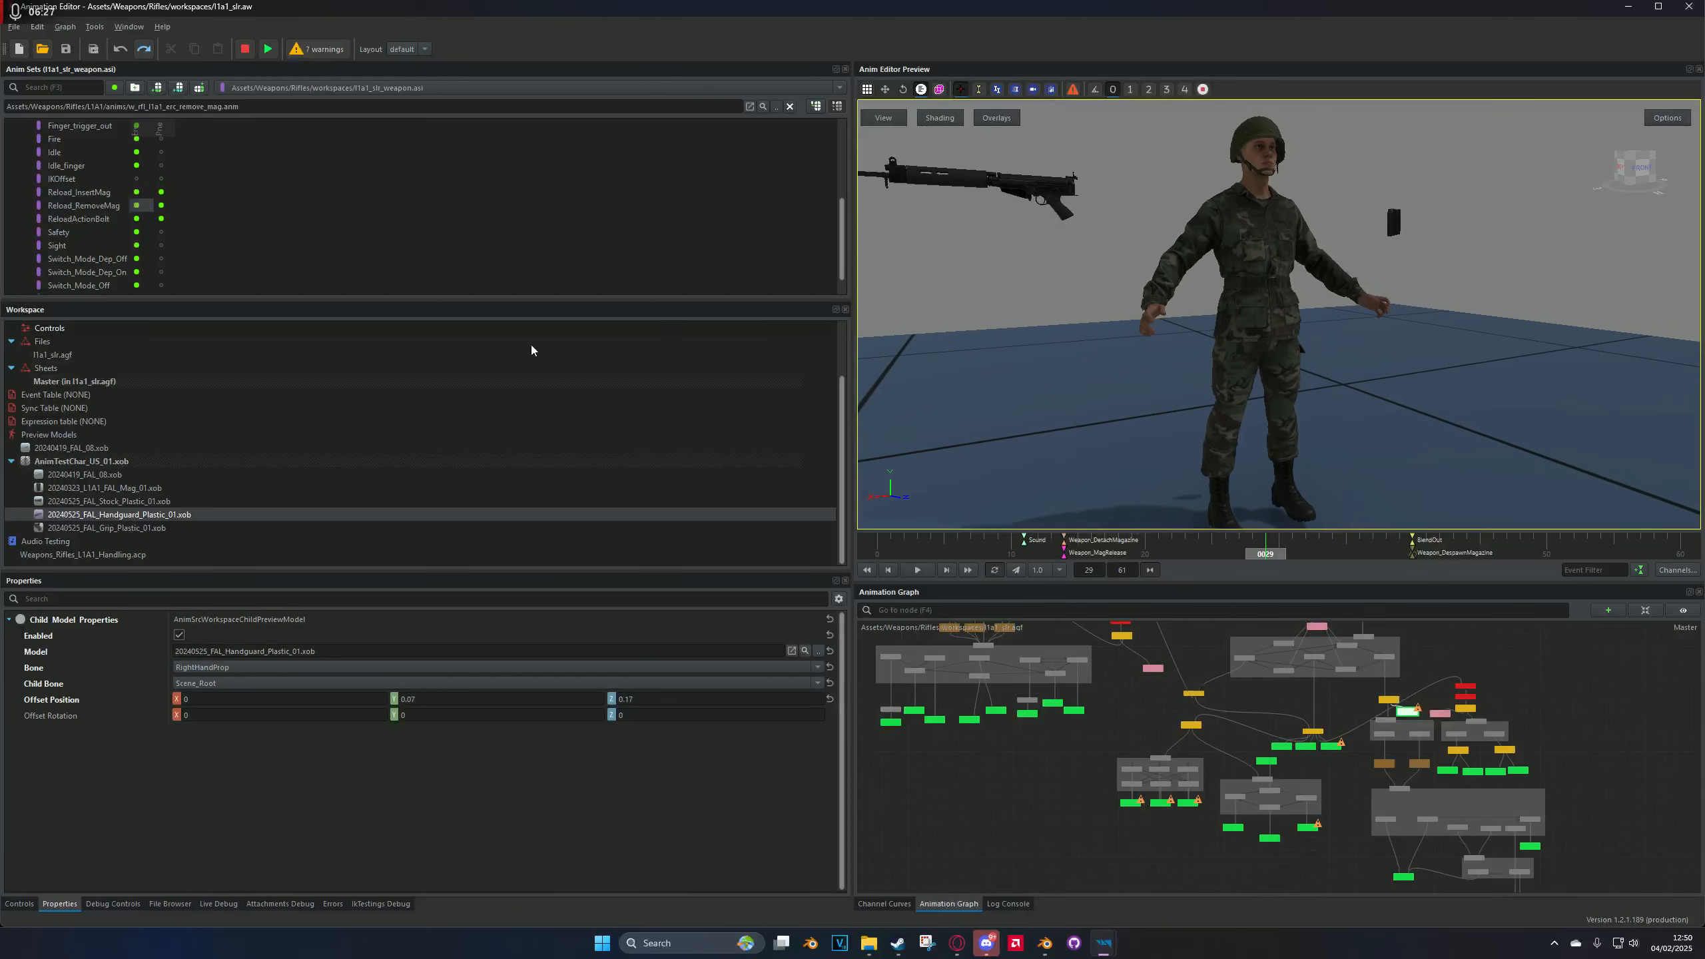
Step: Select the l1a1_slr_player.asi instance in the workspace and review the Inspection and Reload animation sets
{"action": "scroll", "coordinate": [110, 279], "scroll_direction": "up", "scroll_amount": 3}
{"action": "scroll", "coordinate": [131, 336], "scroll_direction": "up", "scroll_amount": 2}
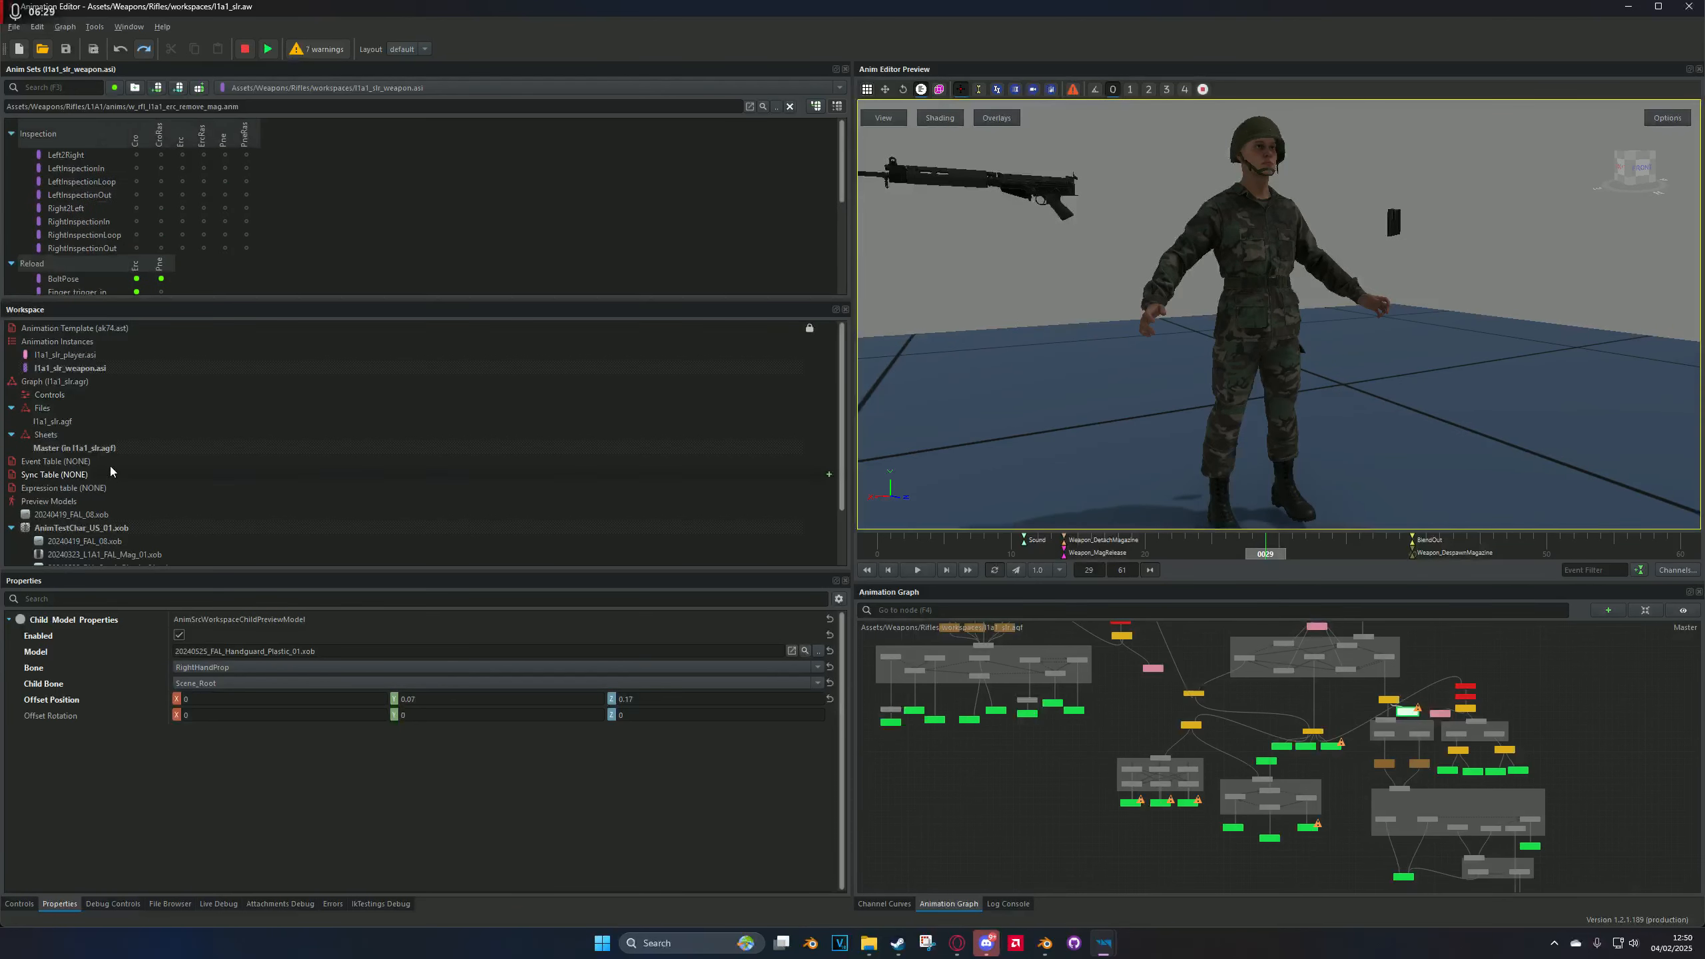
{"action": "left_click", "coordinate": [106, 355]}
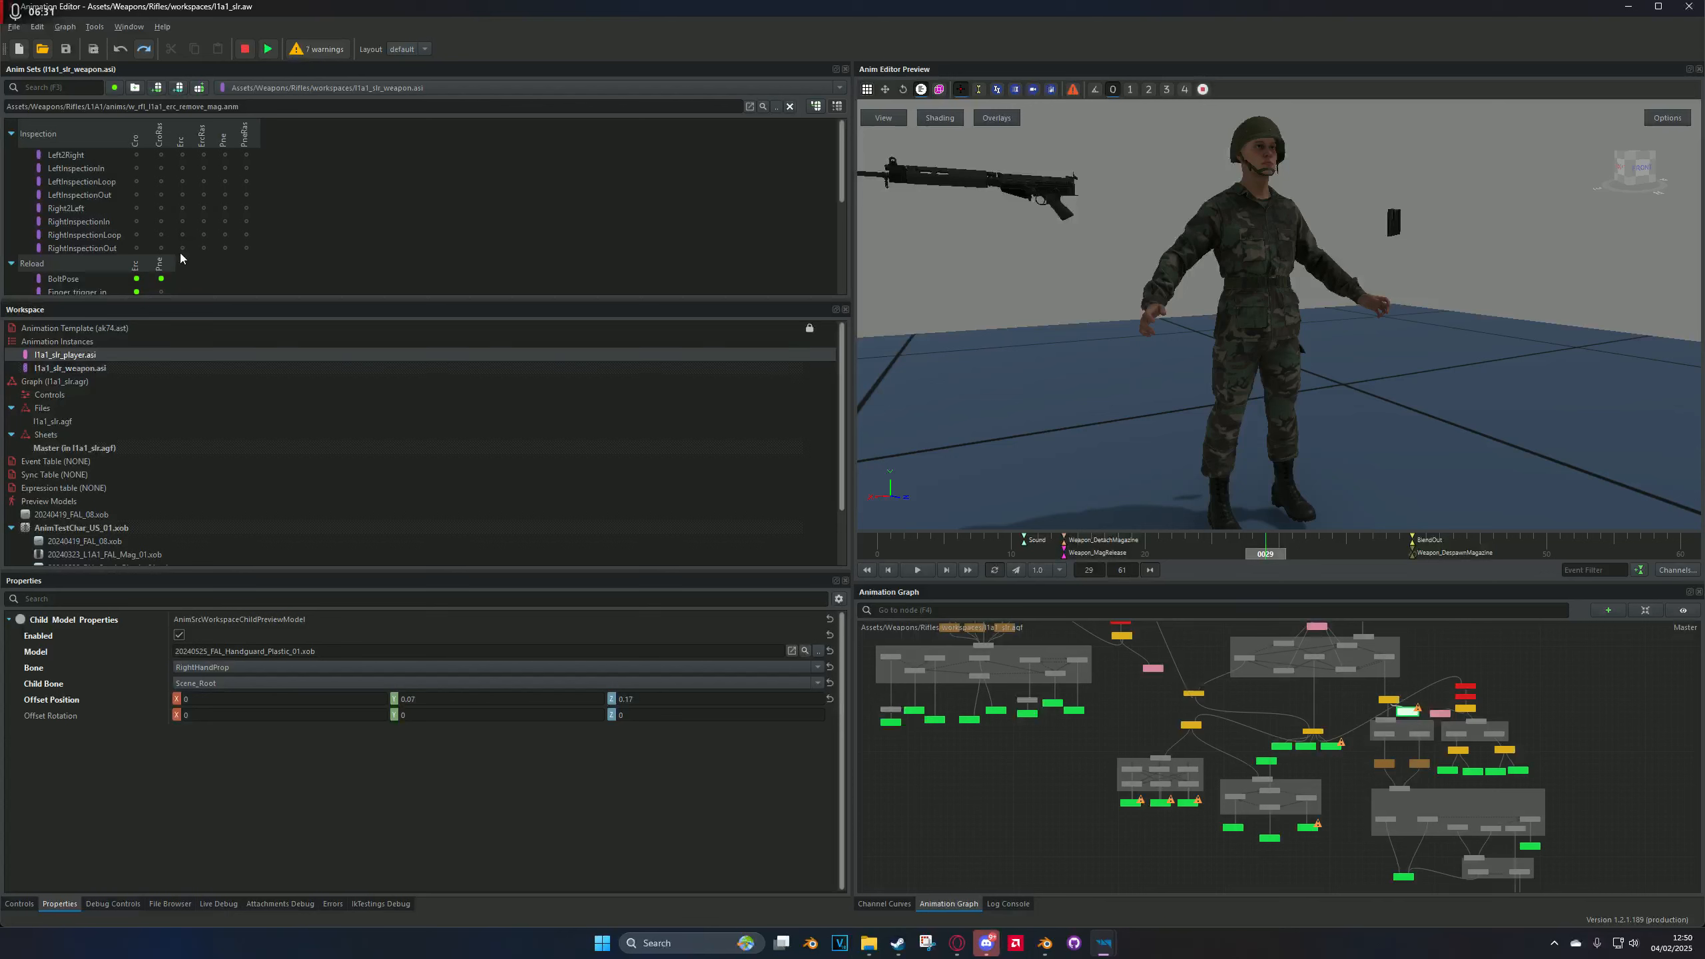
{"action": "scroll", "coordinate": [154, 265], "scroll_direction": "down", "scroll_amount": 2}
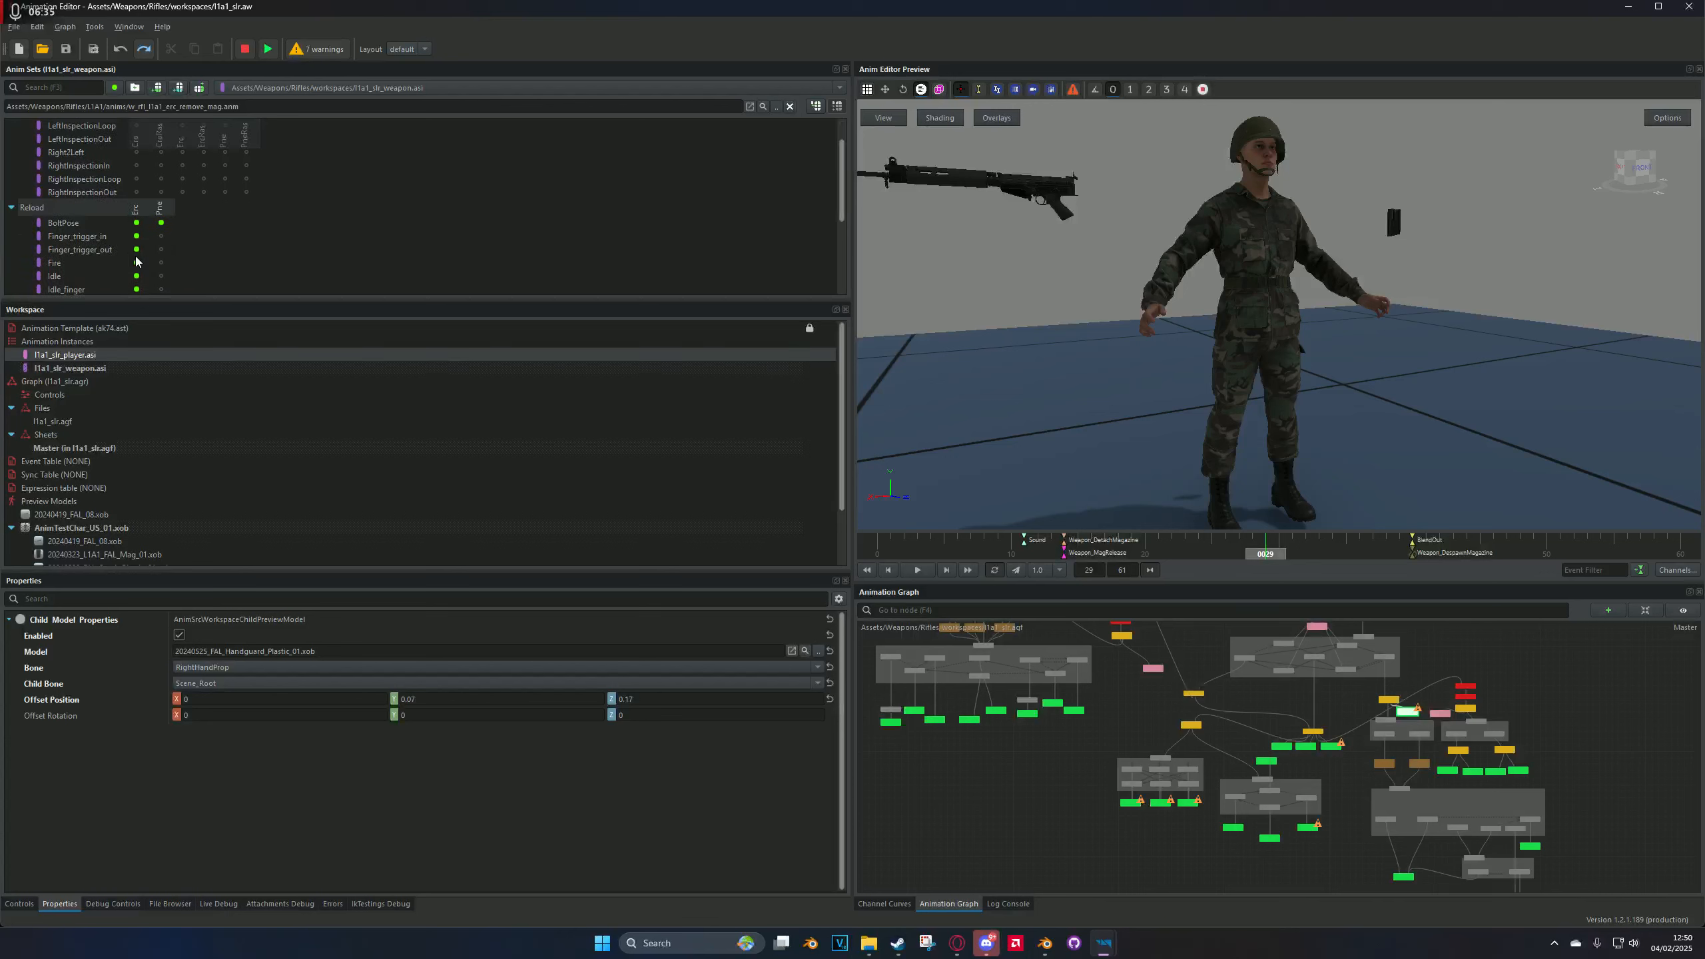
{"action": "scroll", "coordinate": [224, 221], "scroll_direction": "up", "scroll_amount": 2}
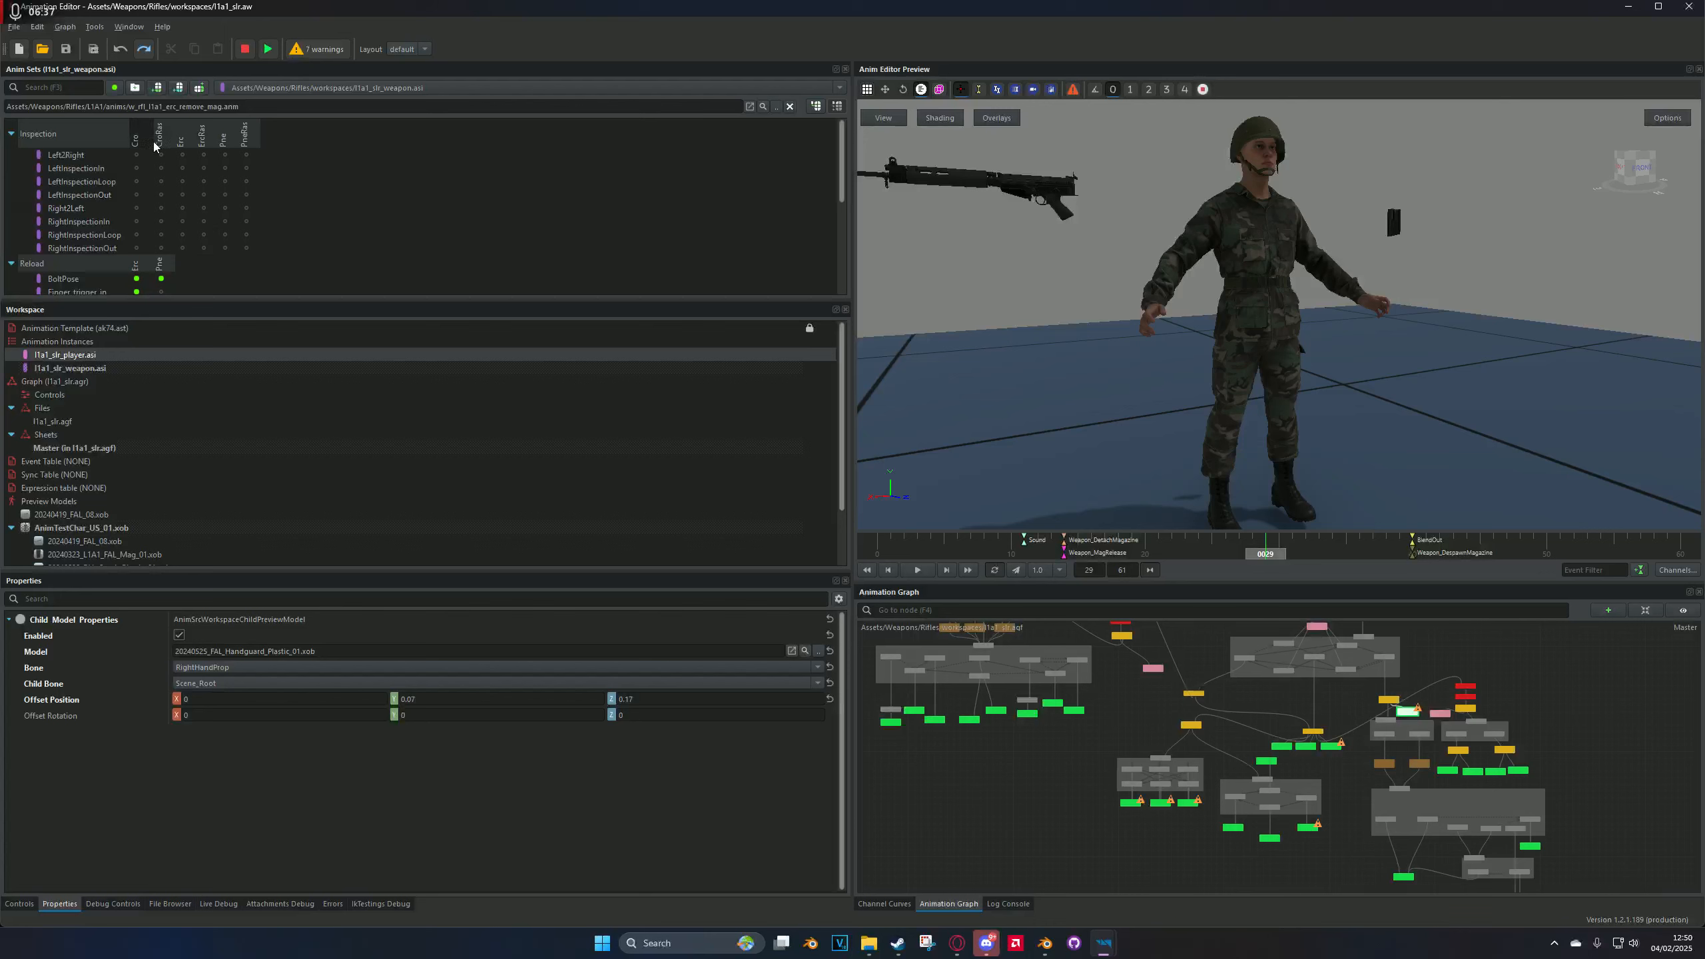
{"action": "scroll", "coordinate": [175, 194], "scroll_direction": "down", "scroll_amount": 3}
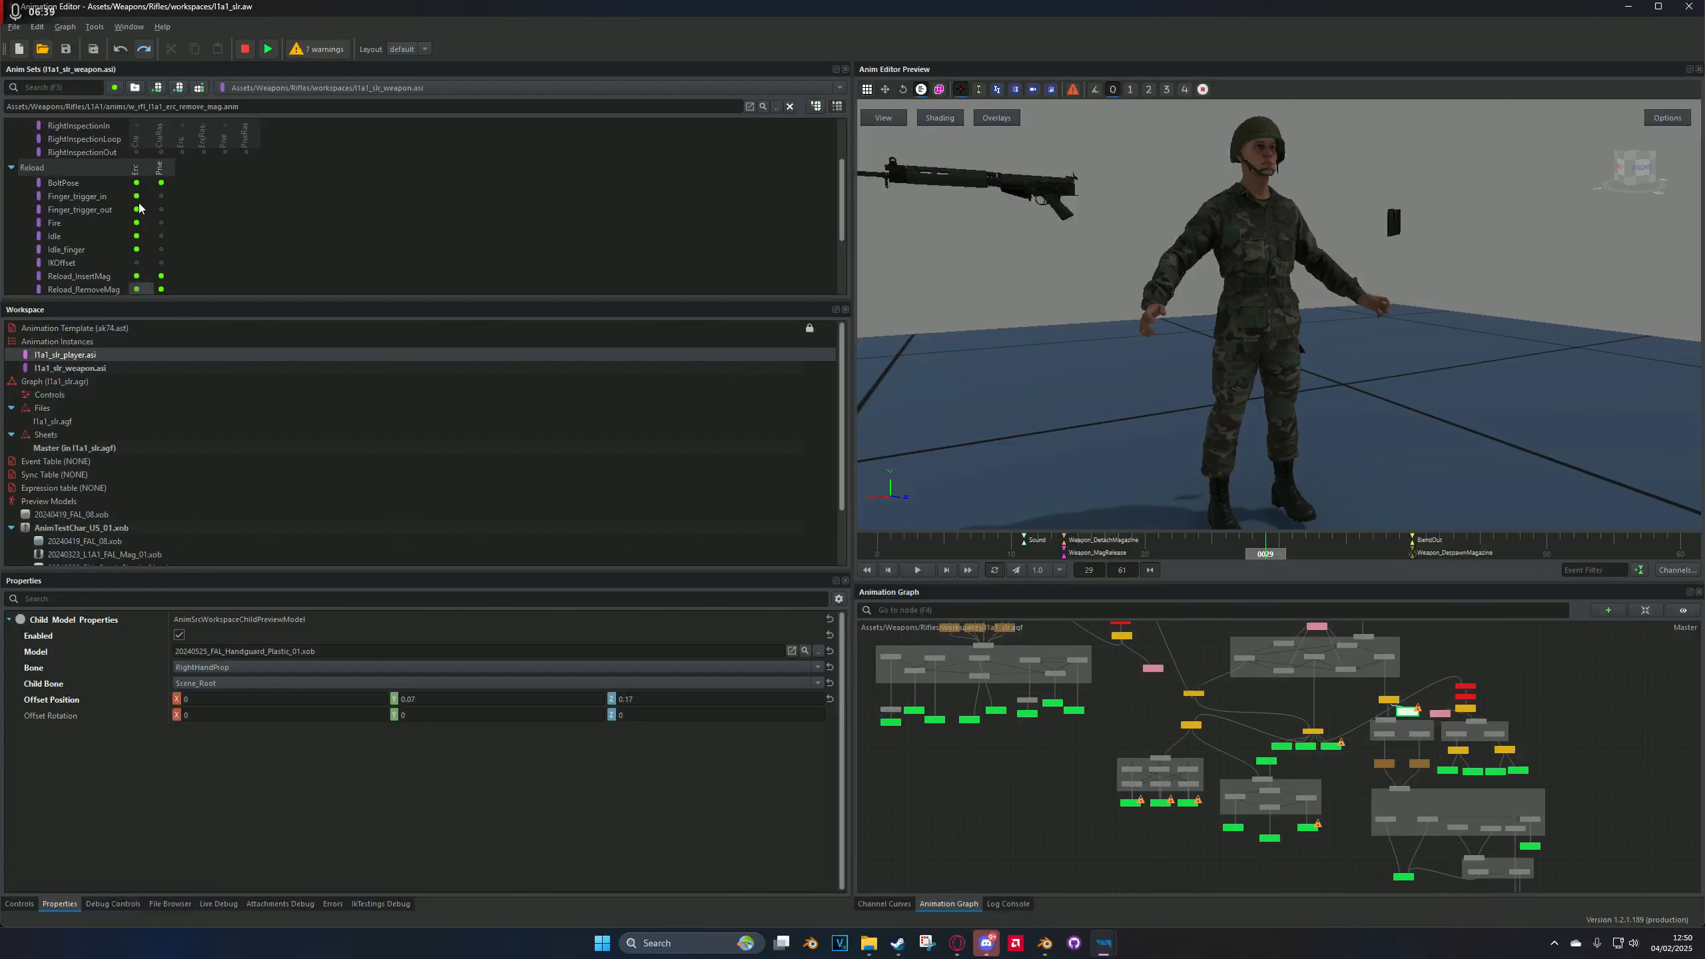
Step: Select the l1a1_slr.agr graph in the workspace and examine the overall node layout of its Master sheet
{"action": "left_click", "coordinate": [177, 369]}
{"action": "left_click", "coordinate": [172, 380]}
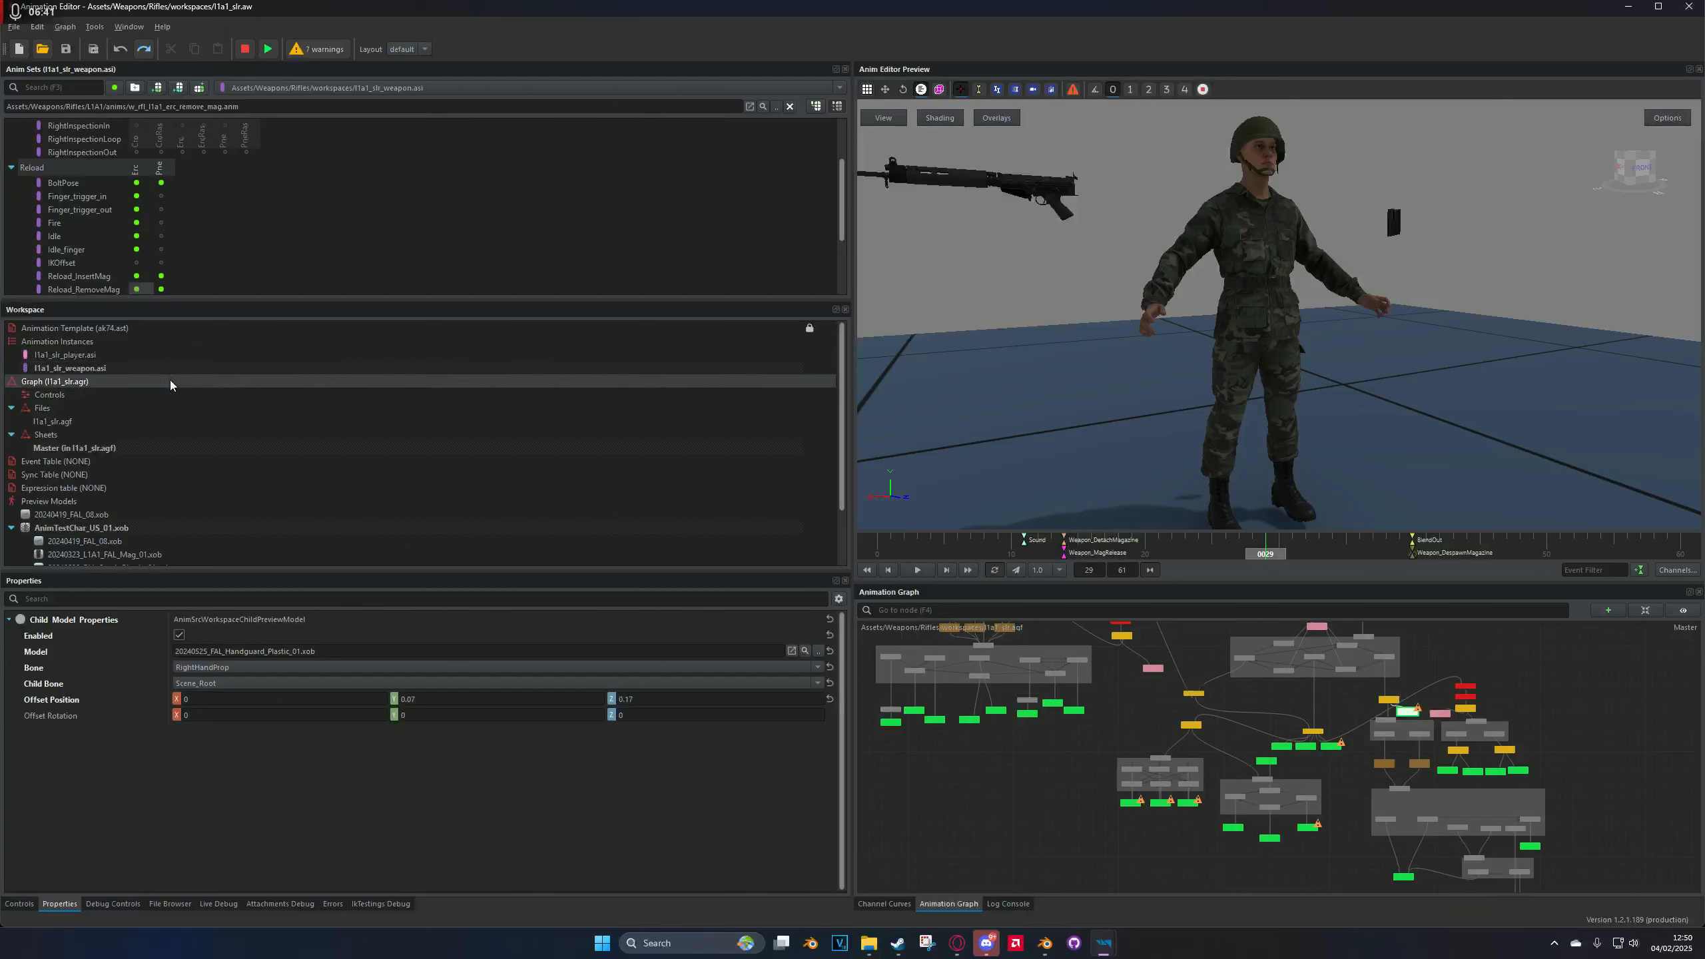
{"action": "scroll", "coordinate": [1215, 776], "scroll_direction": "up", "scroll_amount": 2}
{"action": "scroll", "coordinate": [1256, 773], "scroll_direction": "down", "scroll_amount": 5}
{"action": "middle_click_drag", "start_coordinate": [1319, 766], "coordinate": [1273, 791]}
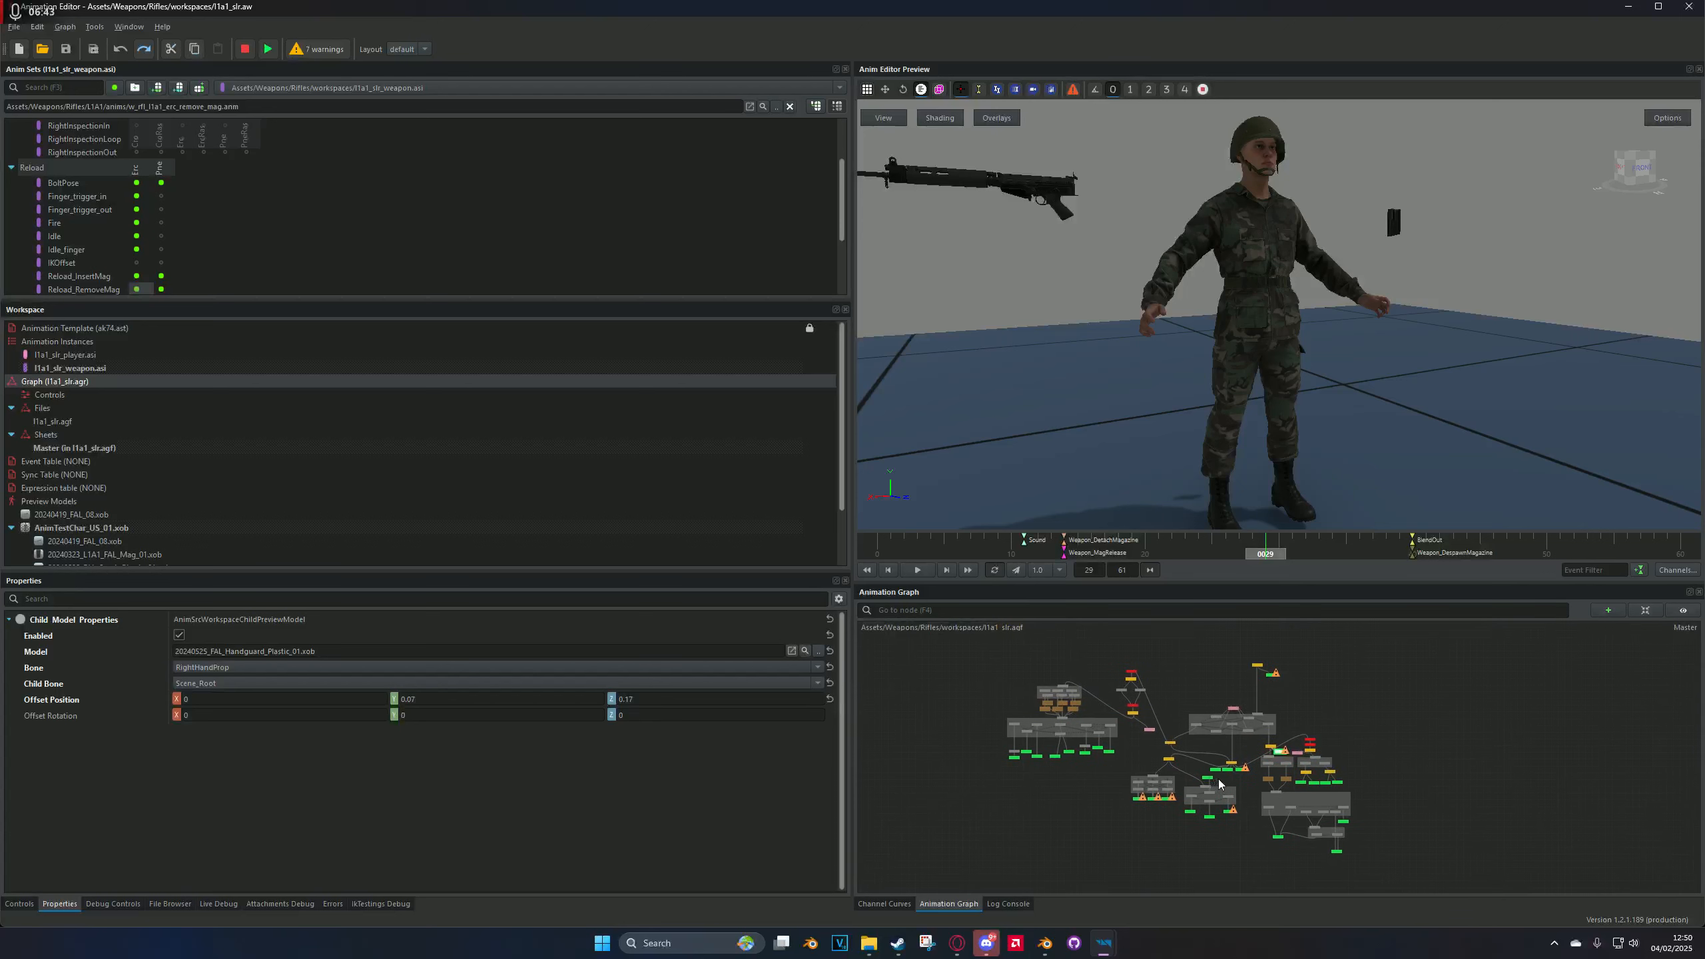
{"action": "scroll", "coordinate": [1273, 791], "scroll_direction": "up", "scroll_amount": 5}
{"action": "scroll", "coordinate": [1273, 794], "scroll_direction": "up", "scroll_amount": 5}
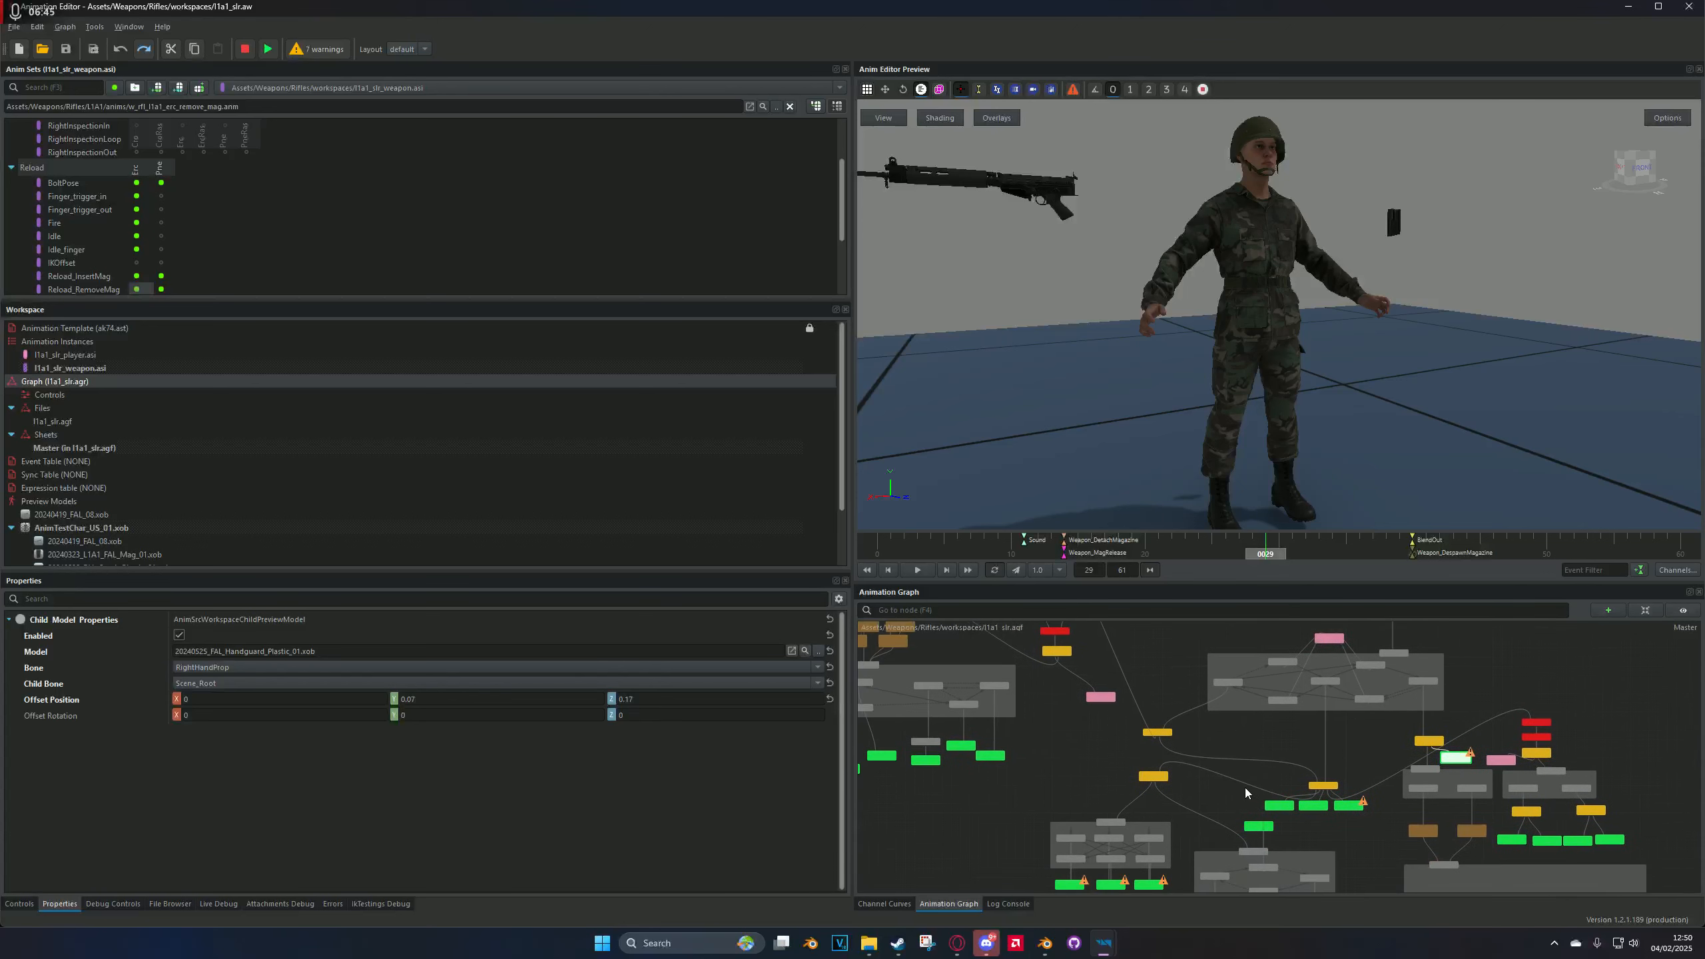
{"action": "scroll", "coordinate": [1229, 781], "scroll_direction": "down", "scroll_amount": 6}
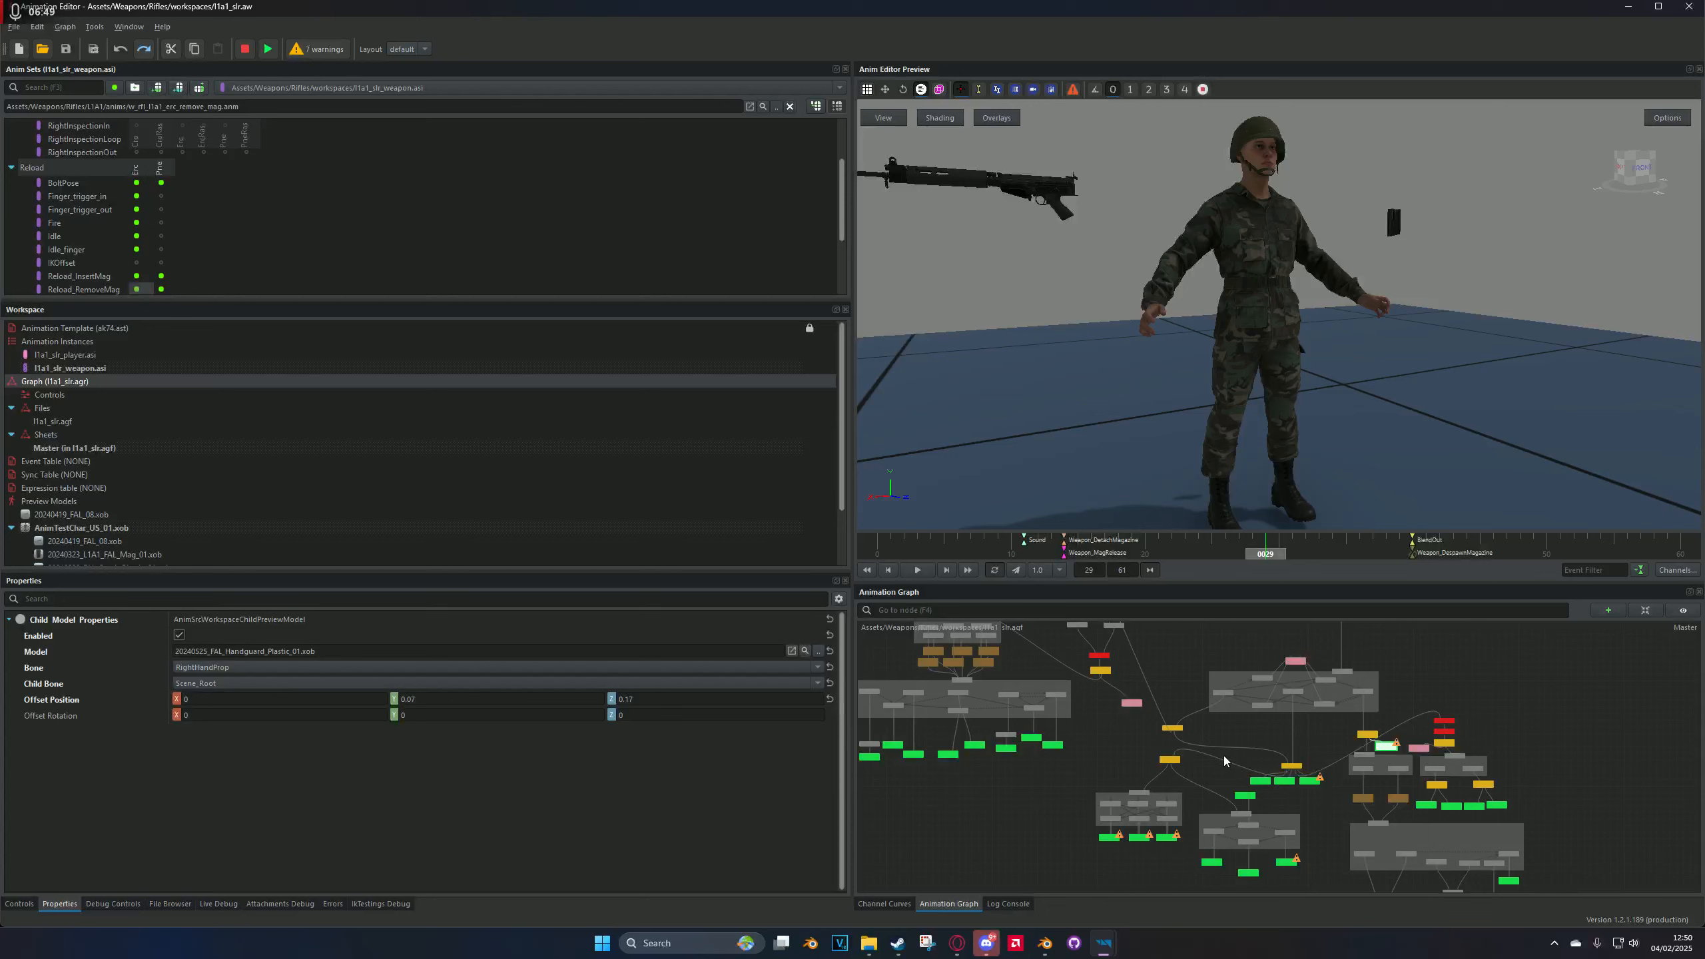
{"action": "scroll", "coordinate": [1268, 746], "scroll_direction": "up", "scroll_amount": 4}
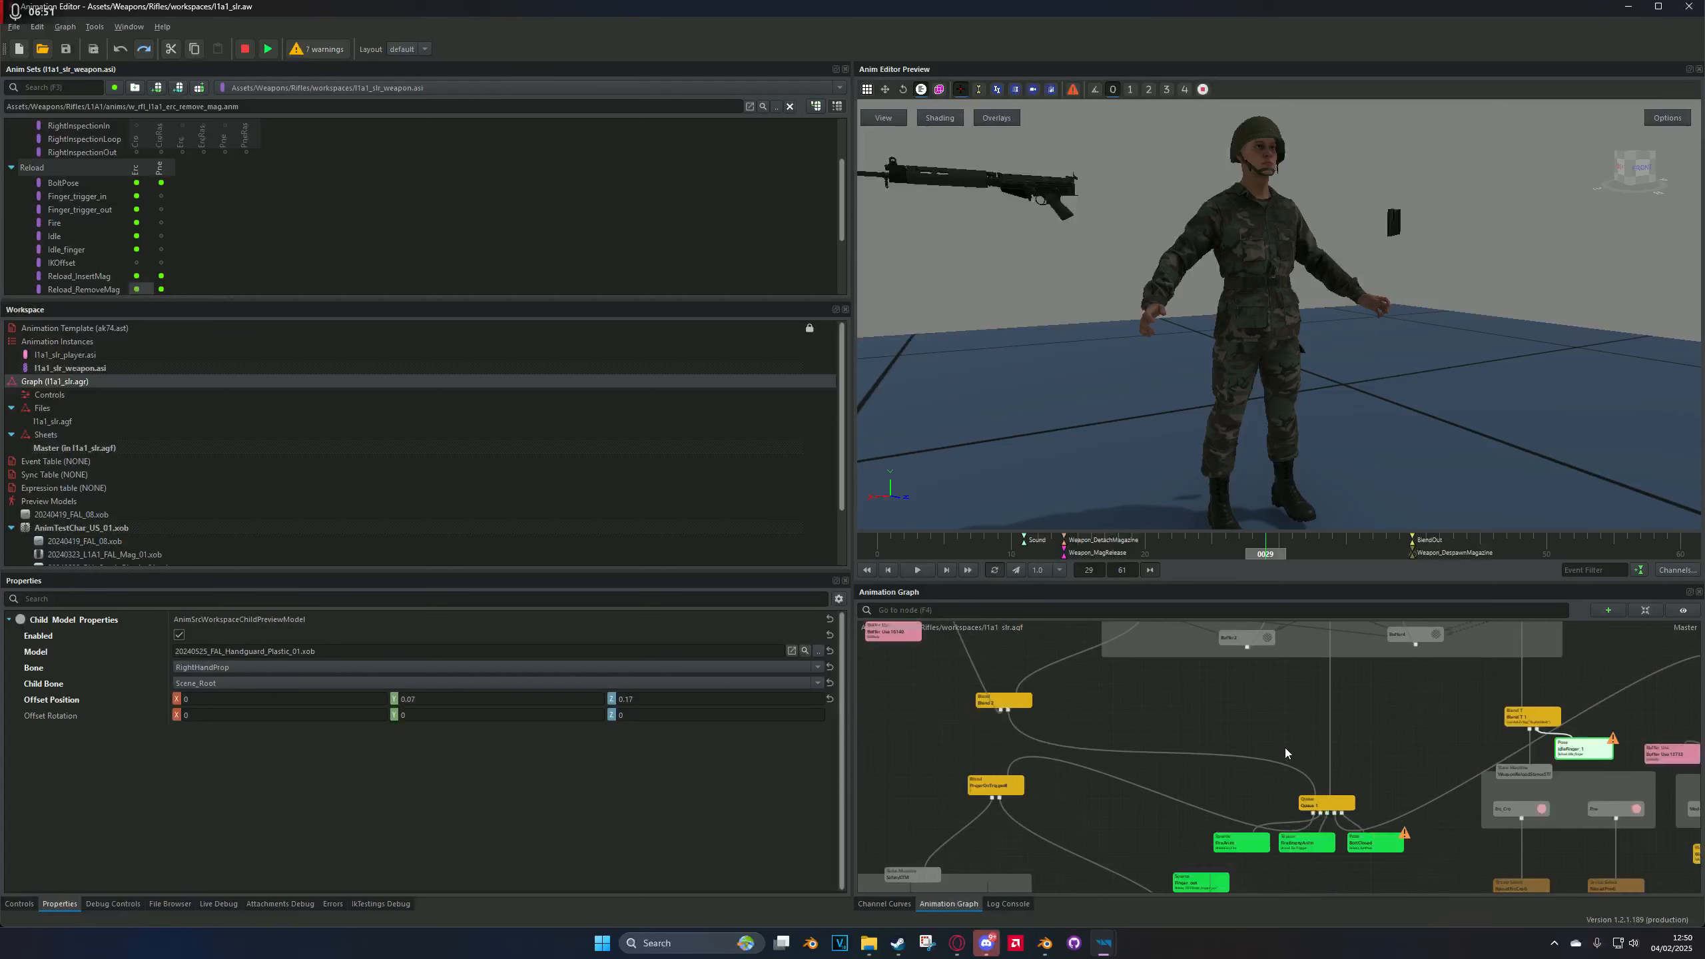
{"action": "middle_click_drag", "start_coordinate": [1321, 738], "coordinate": [1207, 818]}
{"action": "scroll", "coordinate": [1174, 756], "scroll_direction": "down", "scroll_amount": 4}
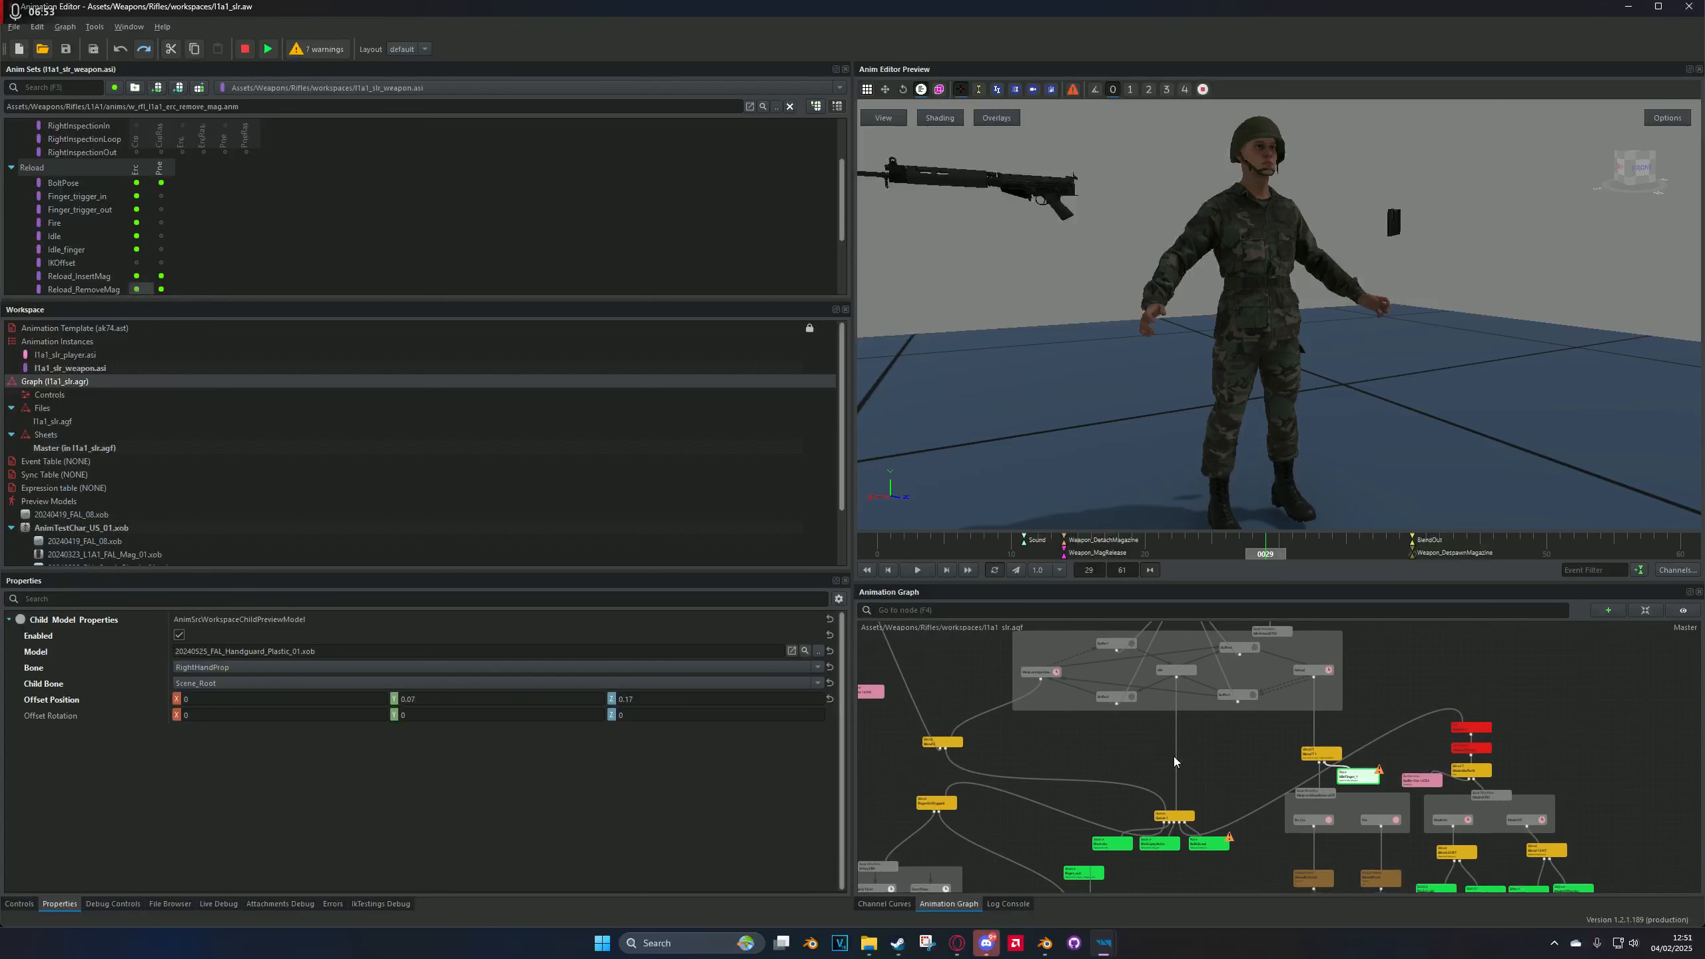
{"action": "scroll", "coordinate": [1289, 797], "scroll_direction": "up", "scroll_amount": 3}
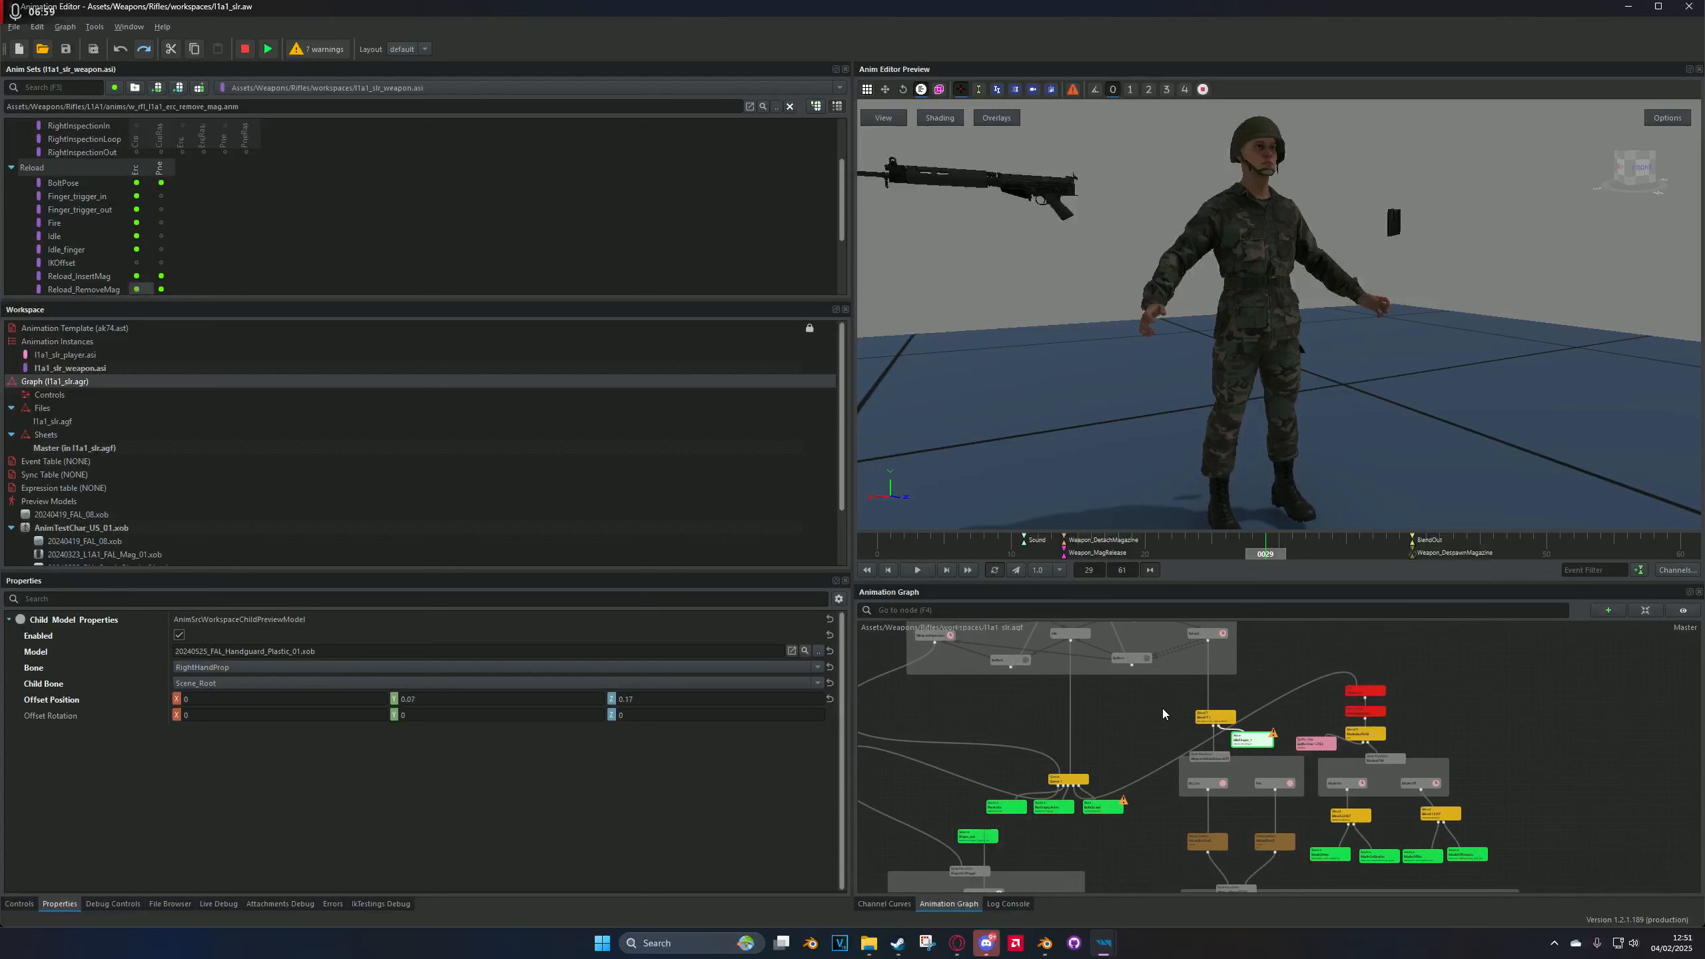
{"action": "middle_click_drag", "start_coordinate": [1161, 709], "coordinate": [1207, 717]}
{"action": "scroll", "coordinate": [1211, 710], "scroll_direction": "down", "scroll_amount": 4}
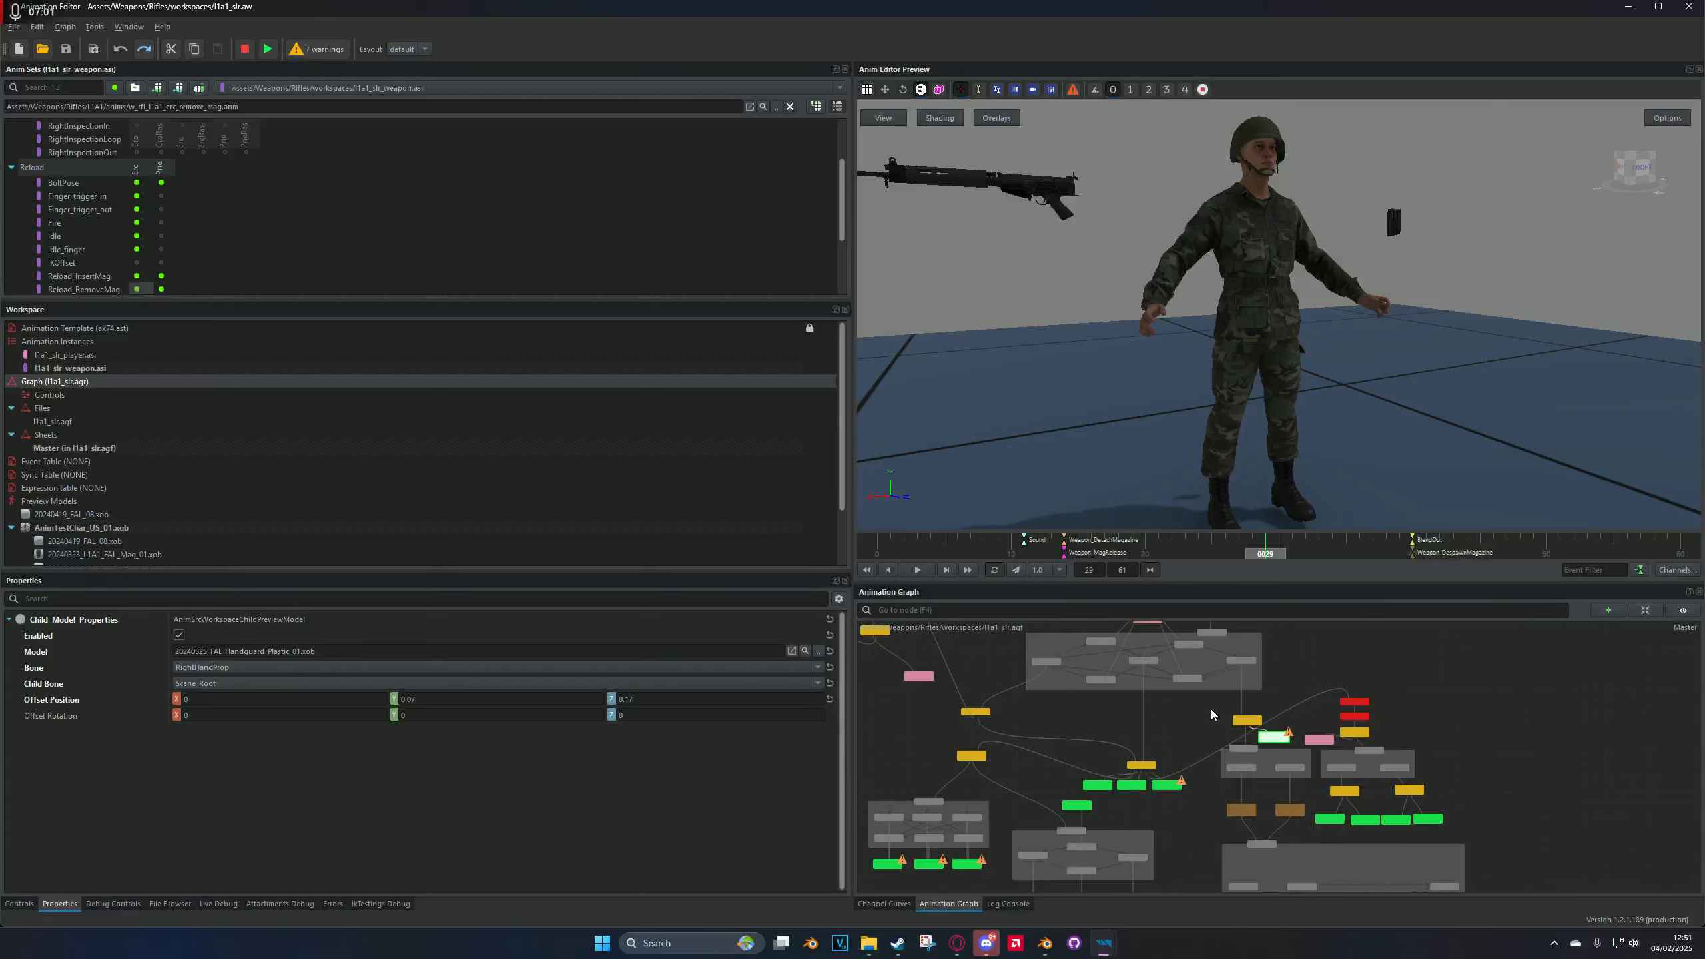
{"action": "scroll", "coordinate": [1250, 766], "scroll_direction": "up", "scroll_amount": 3}
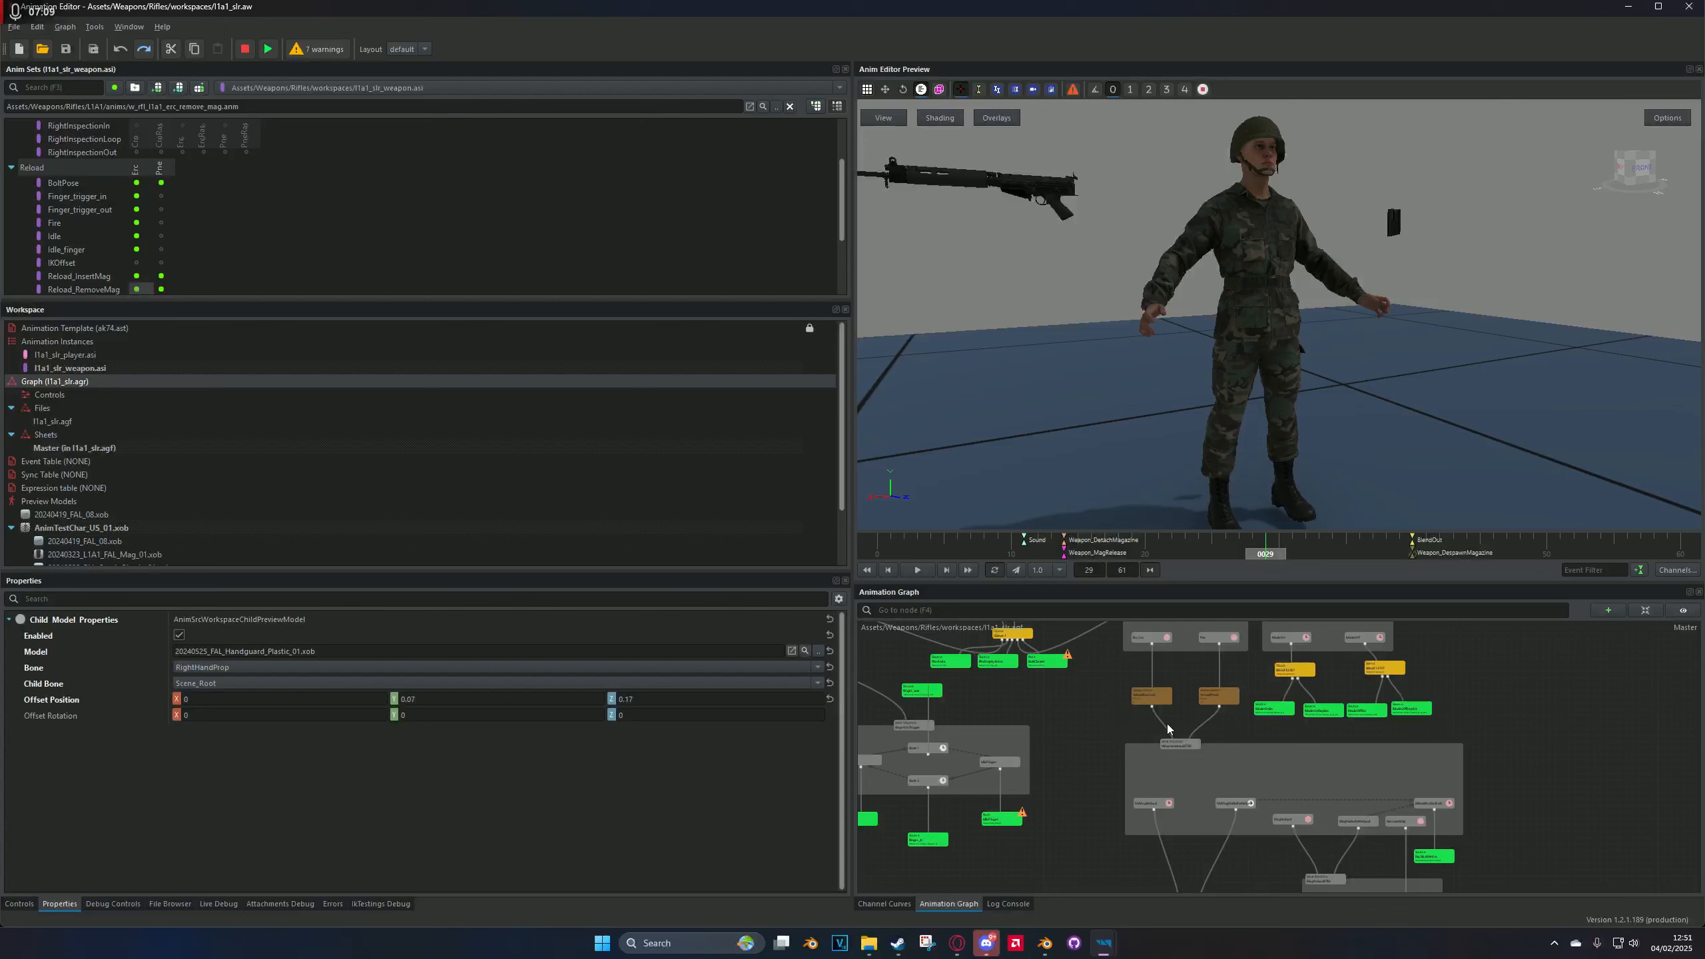
Step: Examine the WeaponReloadStanceSTM and ModesSTM state machines and review the properties of the Buffer Use 13733 and Blend T 1 nodes
{"action": "scroll", "coordinate": [1353, 790], "scroll_direction": "up", "scroll_amount": 1}
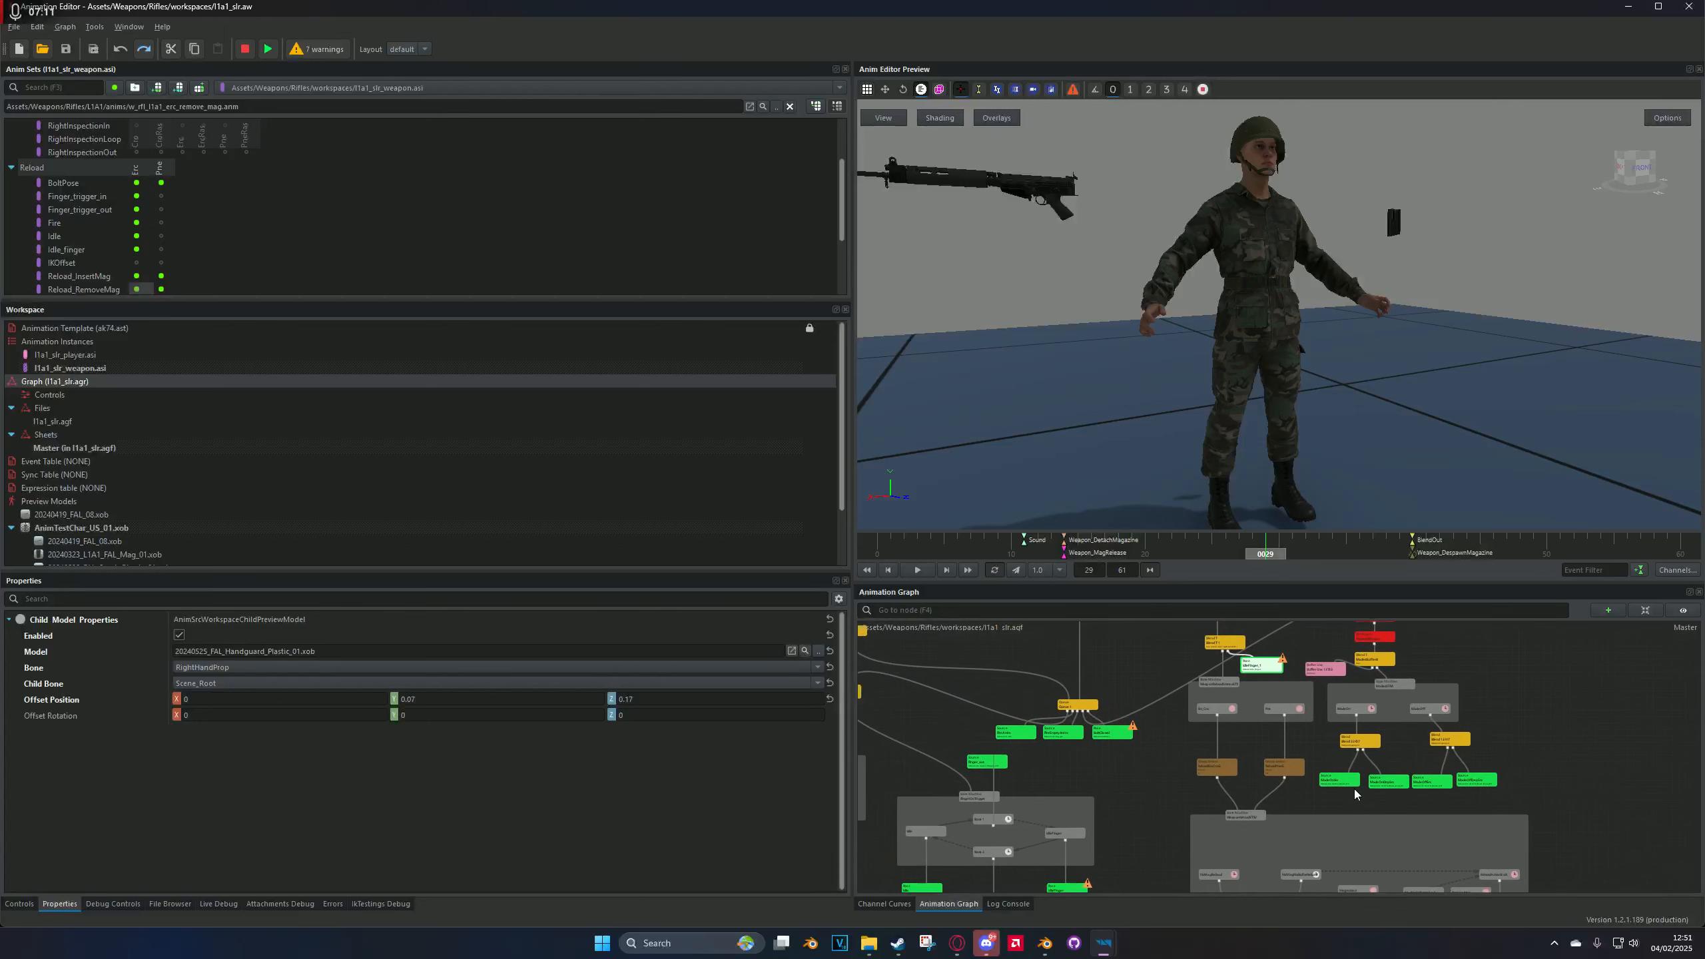
{"action": "scroll", "coordinate": [1367, 797], "scroll_direction": "up", "scroll_amount": 1}
{"action": "scroll", "coordinate": [1318, 763], "scroll_direction": "up", "scroll_amount": 2}
{"action": "middle_click_drag", "start_coordinate": [1198, 652], "coordinate": [1299, 784]}
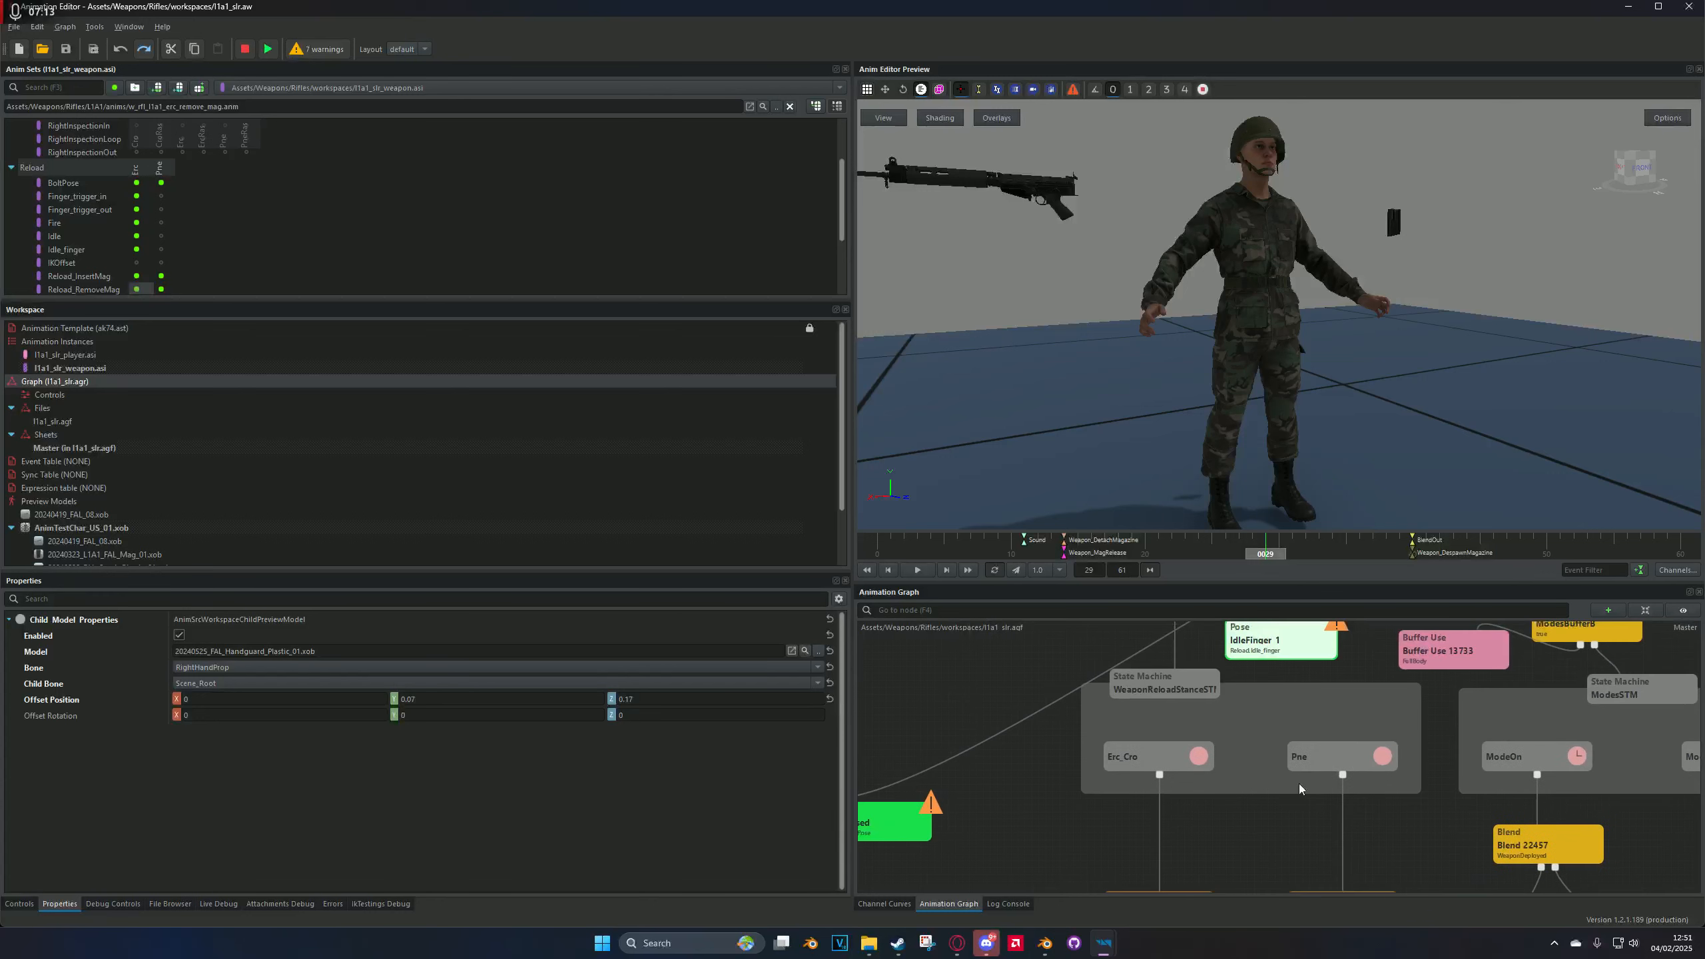
{"action": "scroll", "coordinate": [1299, 784], "scroll_direction": "down", "scroll_amount": 2}
{"action": "scroll", "coordinate": [1287, 777], "scroll_direction": "up", "scroll_amount": 1}
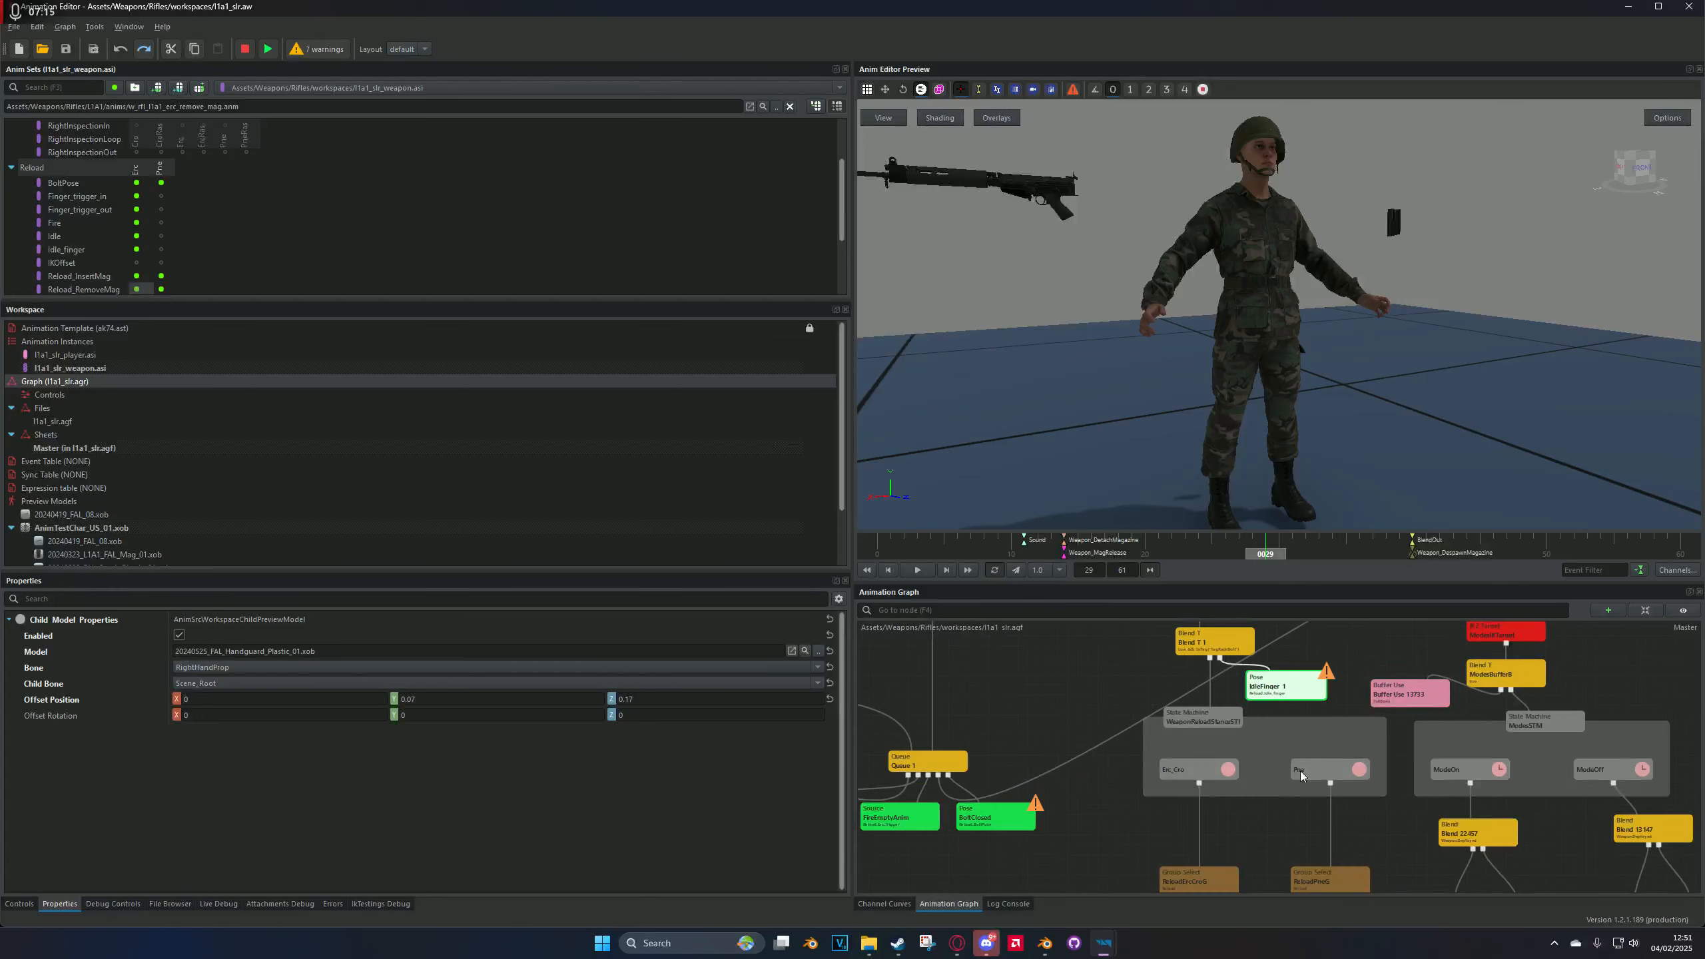
{"action": "middle_click_drag", "start_coordinate": [1356, 749], "coordinate": [1115, 734]}
{"action": "middle_click_drag", "start_coordinate": [1360, 700], "coordinate": [1444, 717]}
{"action": "left_click", "coordinate": [1266, 699]}
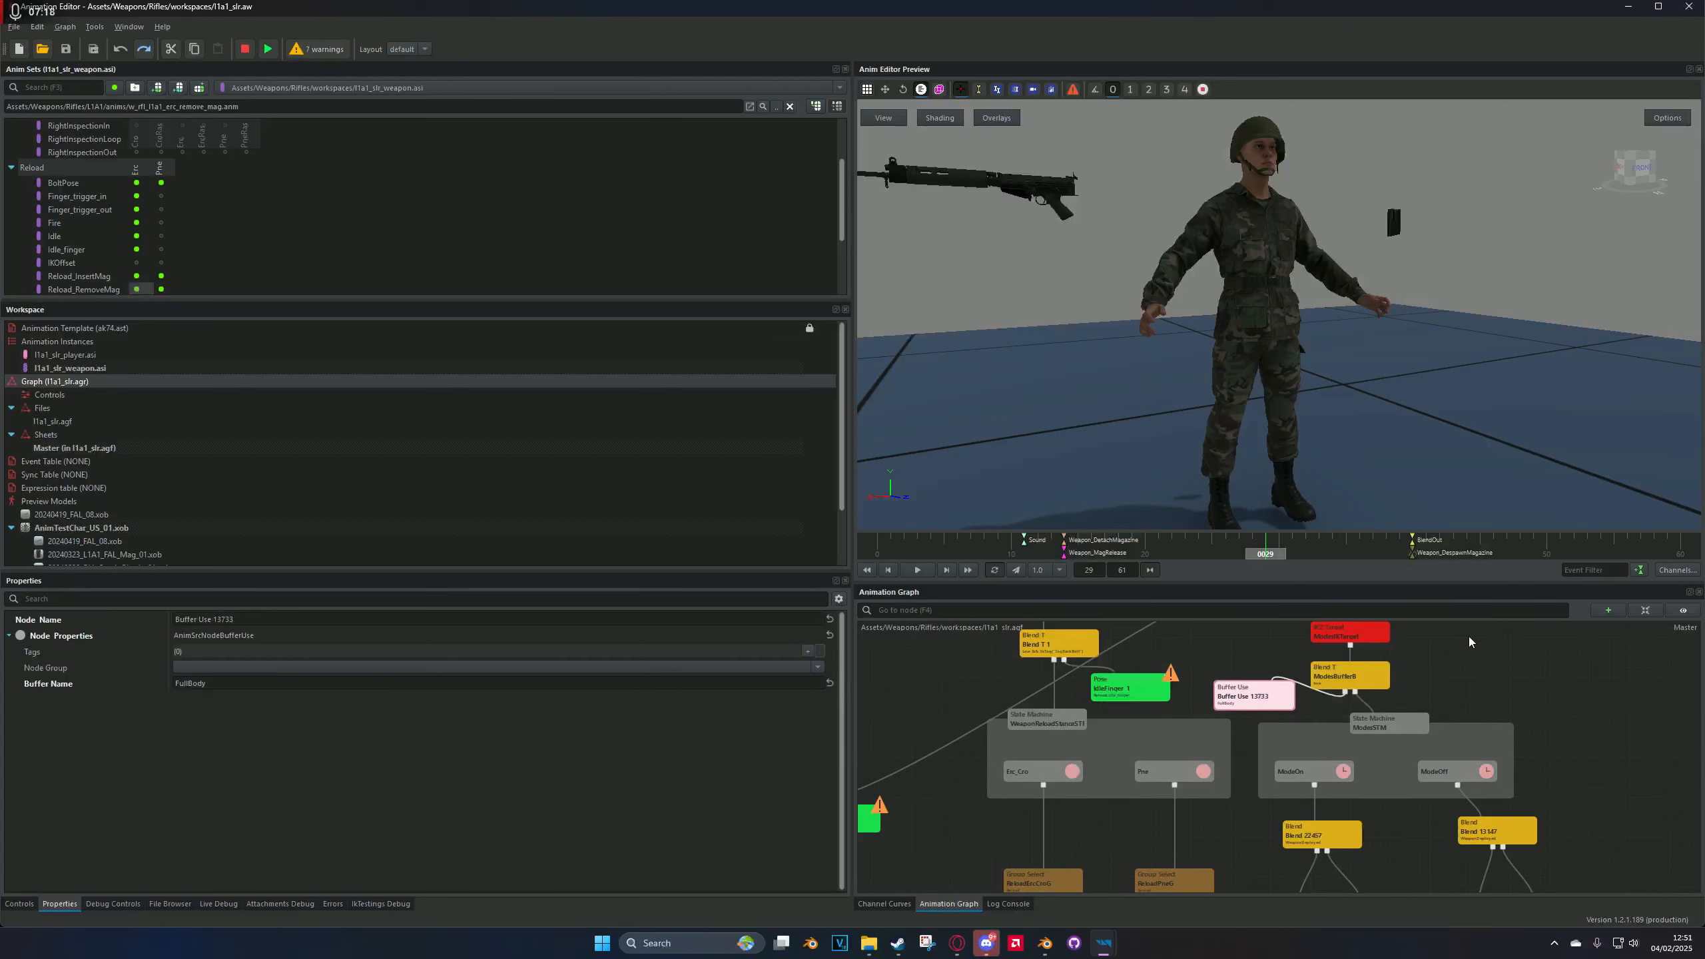
{"action": "left_click", "coordinate": [1068, 655]}
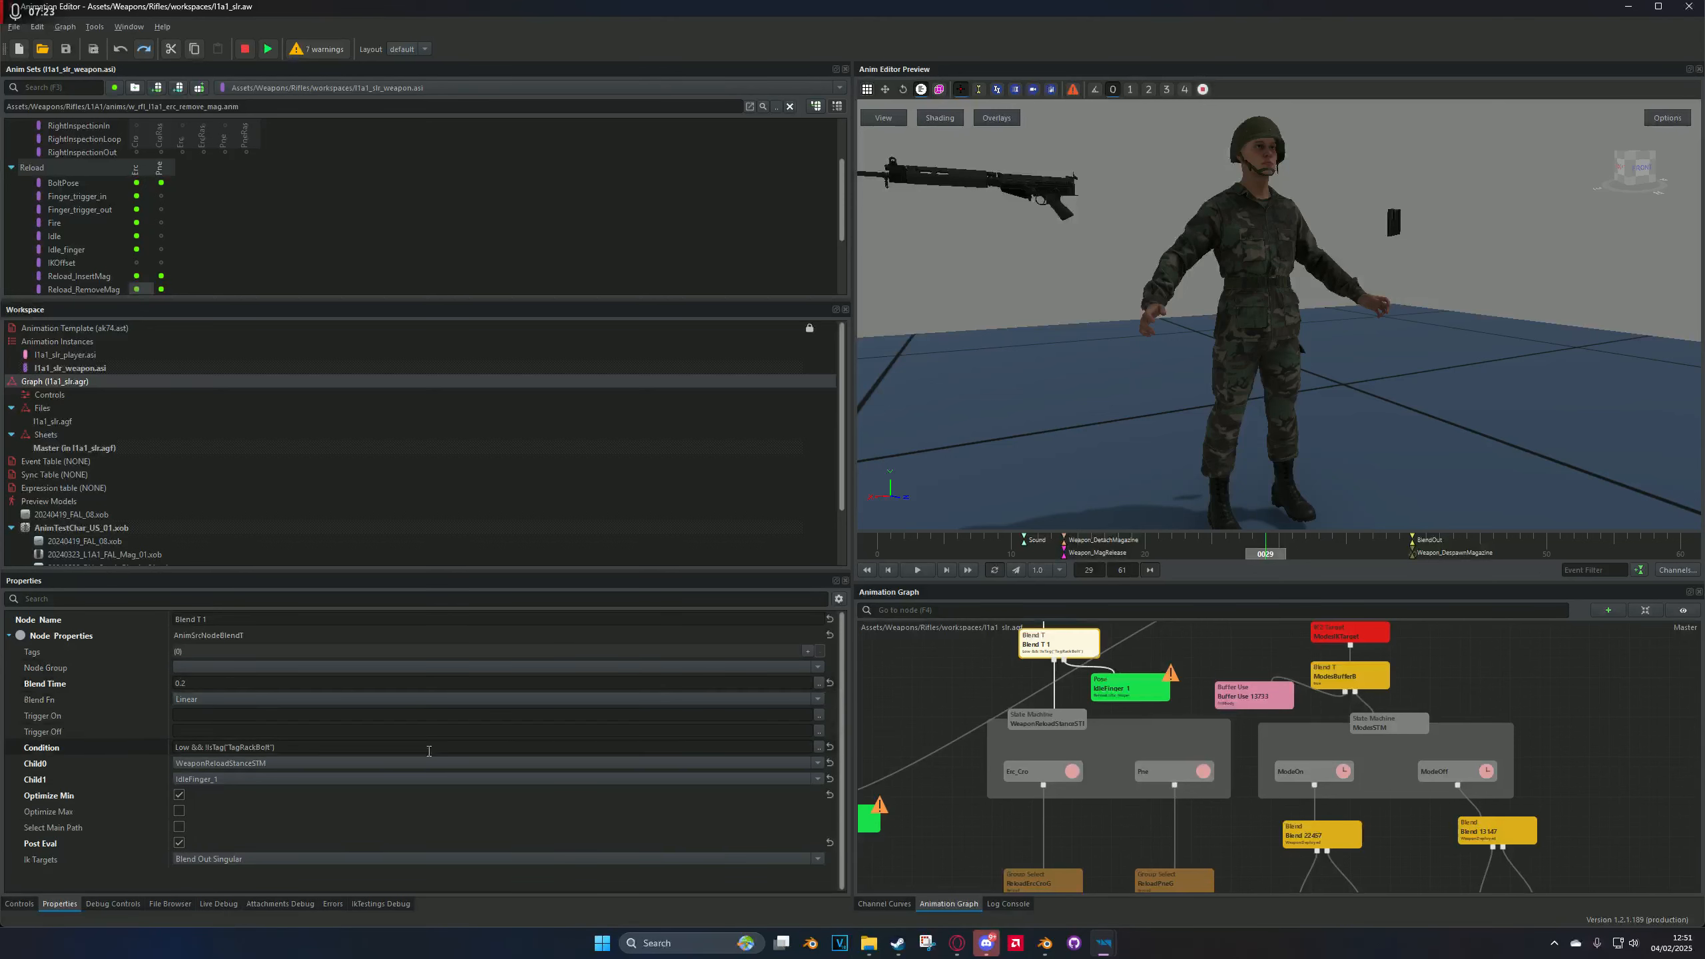
{"action": "scroll", "coordinate": [1217, 833], "scroll_direction": "down", "scroll_amount": 5}
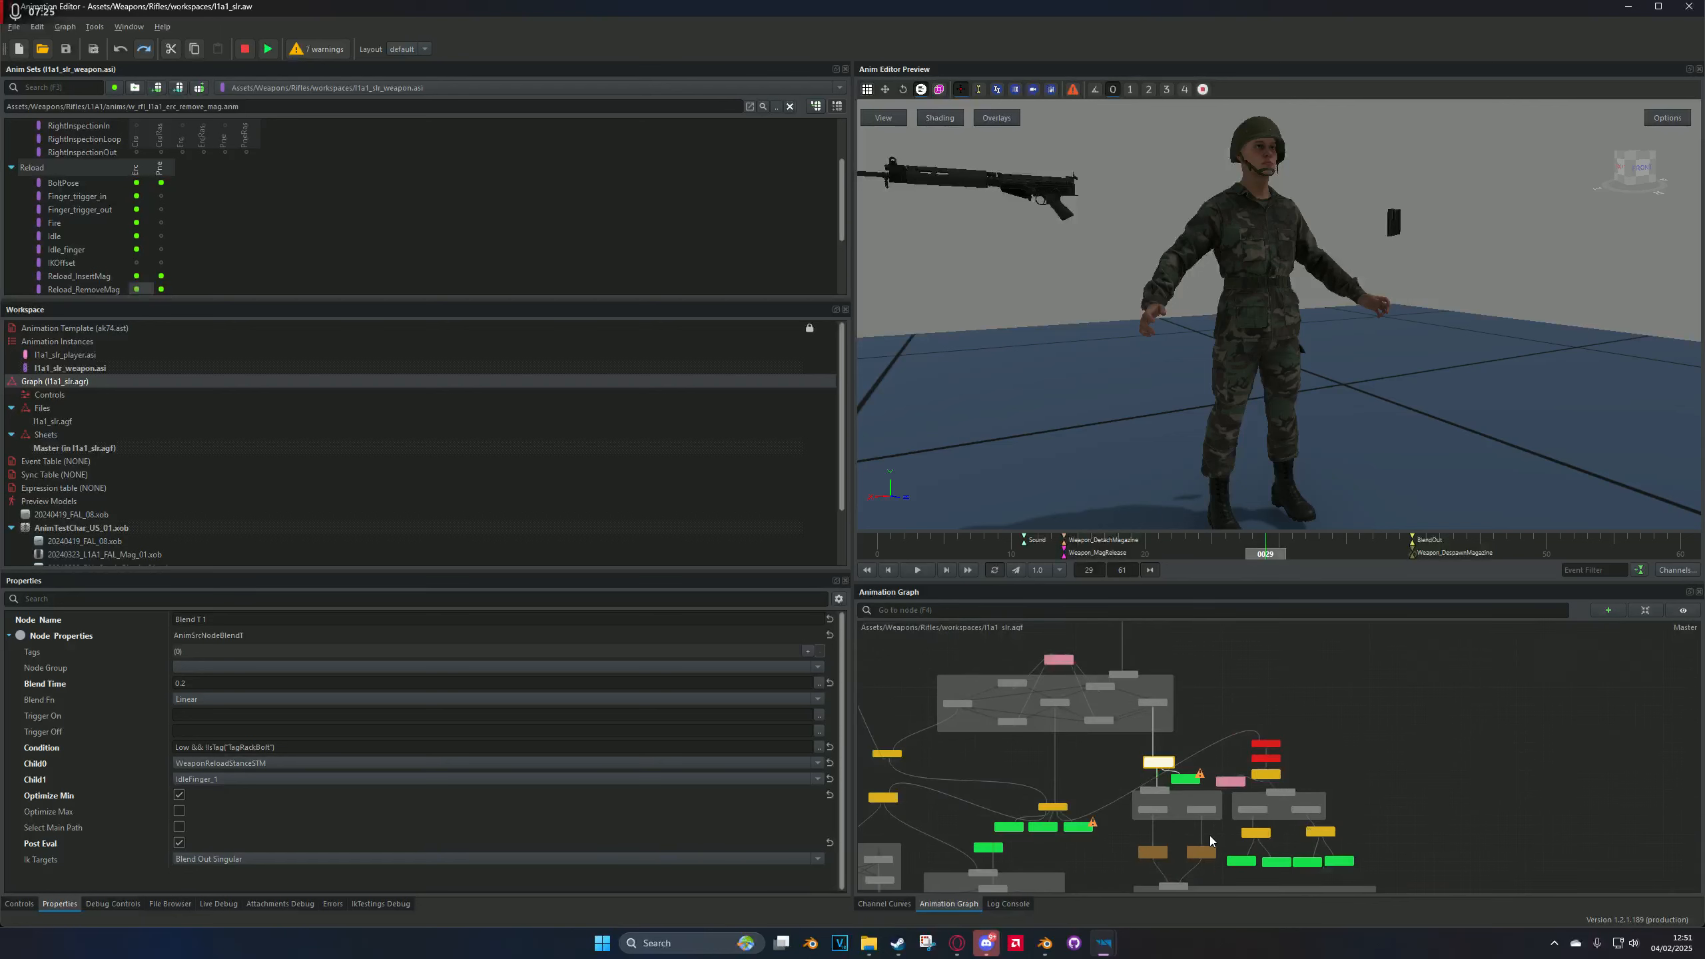
Step: Clear the node selection and examine the reload Group Select nodes, the weapon reload state machine and the mode source nodes in the graph
{"action": "left_click", "coordinate": [1210, 836]}
{"action": "middle_click_drag", "start_coordinate": [1206, 835], "coordinate": [1304, 756]}
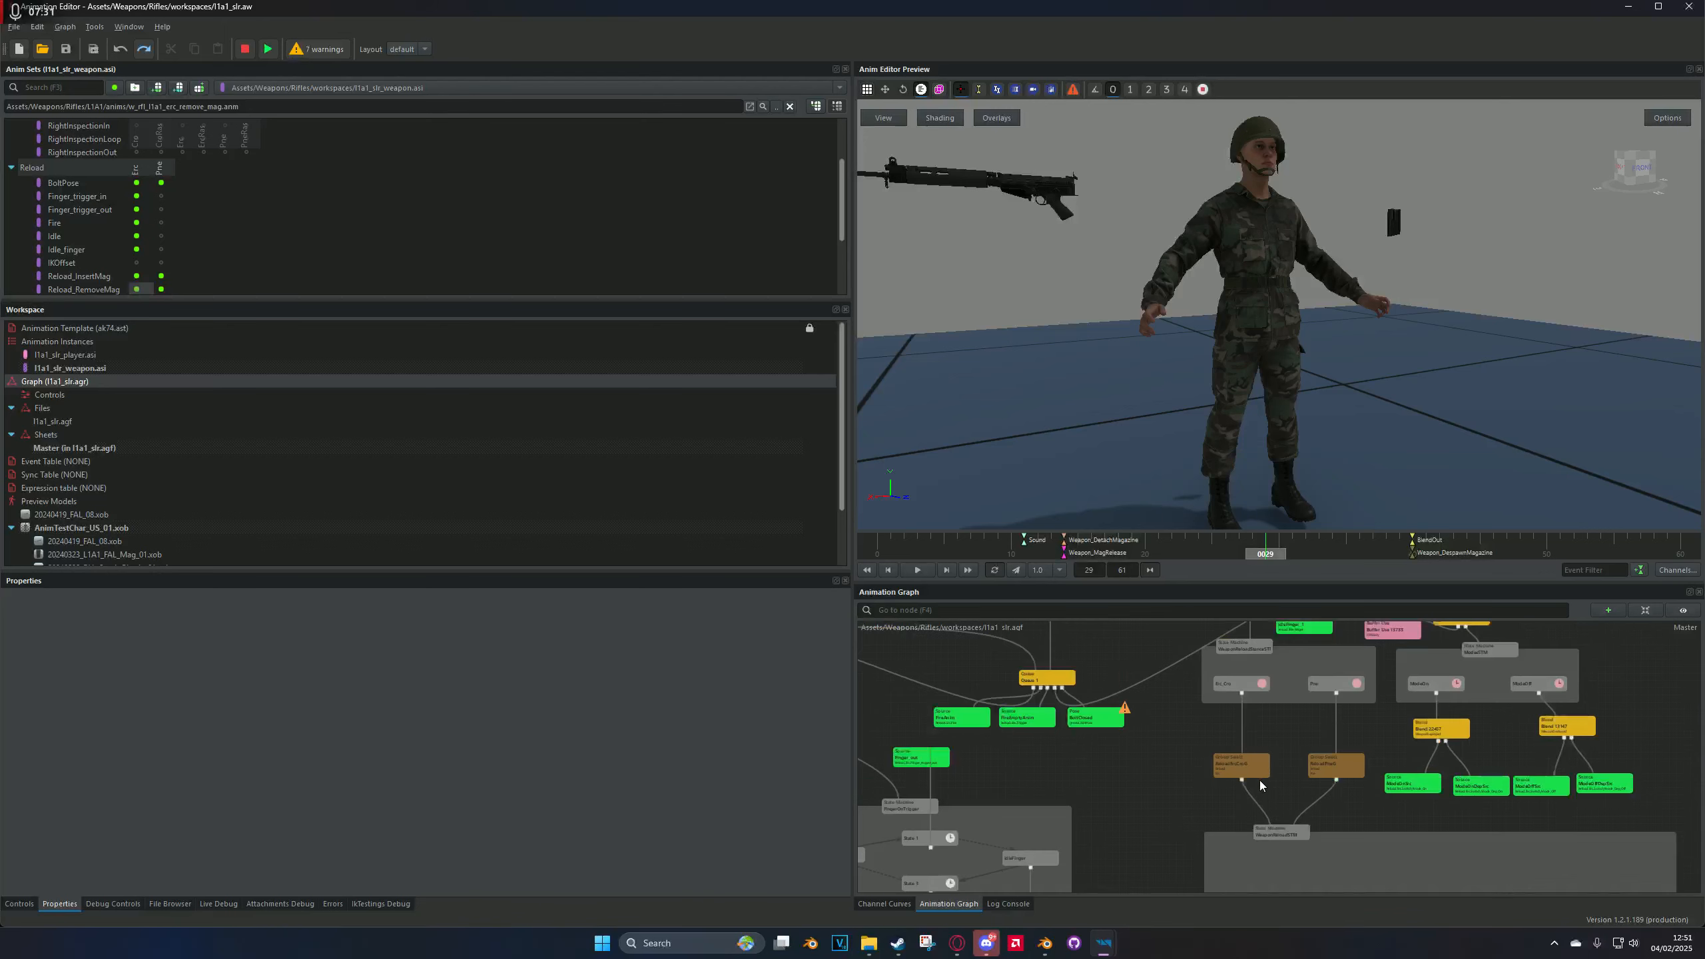
{"action": "scroll", "coordinate": [1260, 781], "scroll_direction": "up", "scroll_amount": 3}
{"action": "scroll", "coordinate": [1273, 755], "scroll_direction": "down", "scroll_amount": 3}
{"action": "scroll", "coordinate": [1300, 738], "scroll_direction": "up", "scroll_amount": 3}
{"action": "scroll", "coordinate": [1289, 739], "scroll_direction": "down", "scroll_amount": 2}
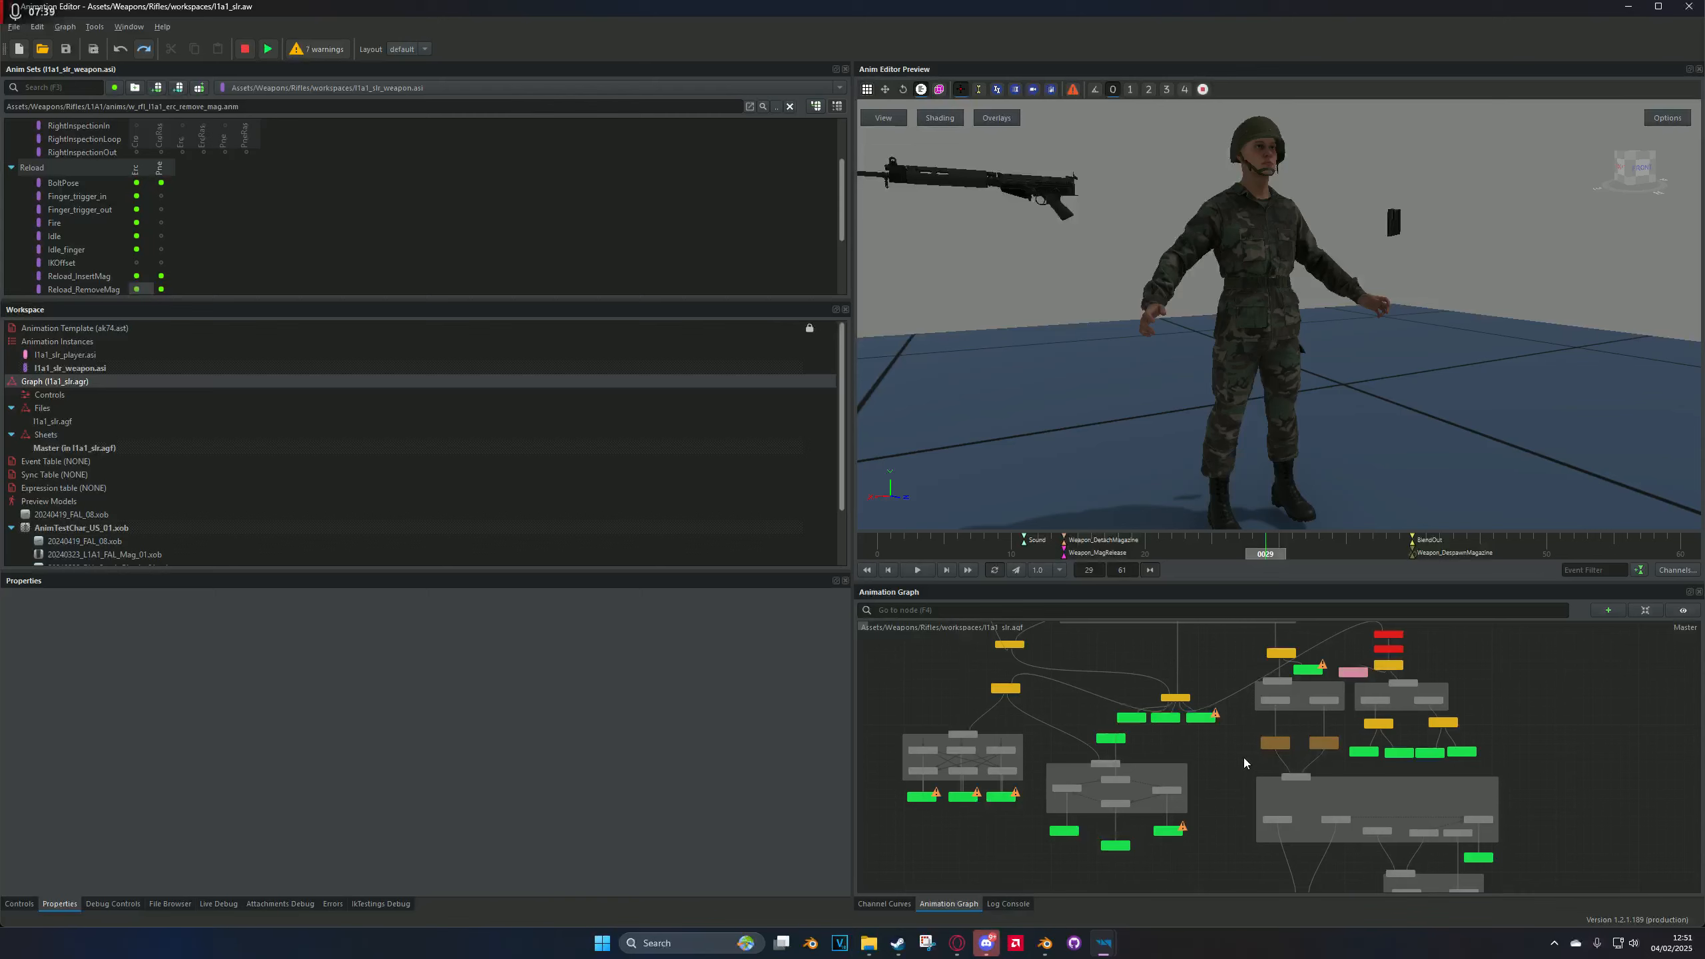
{"action": "scroll", "coordinate": [1338, 757], "scroll_direction": "up", "scroll_amount": 2}
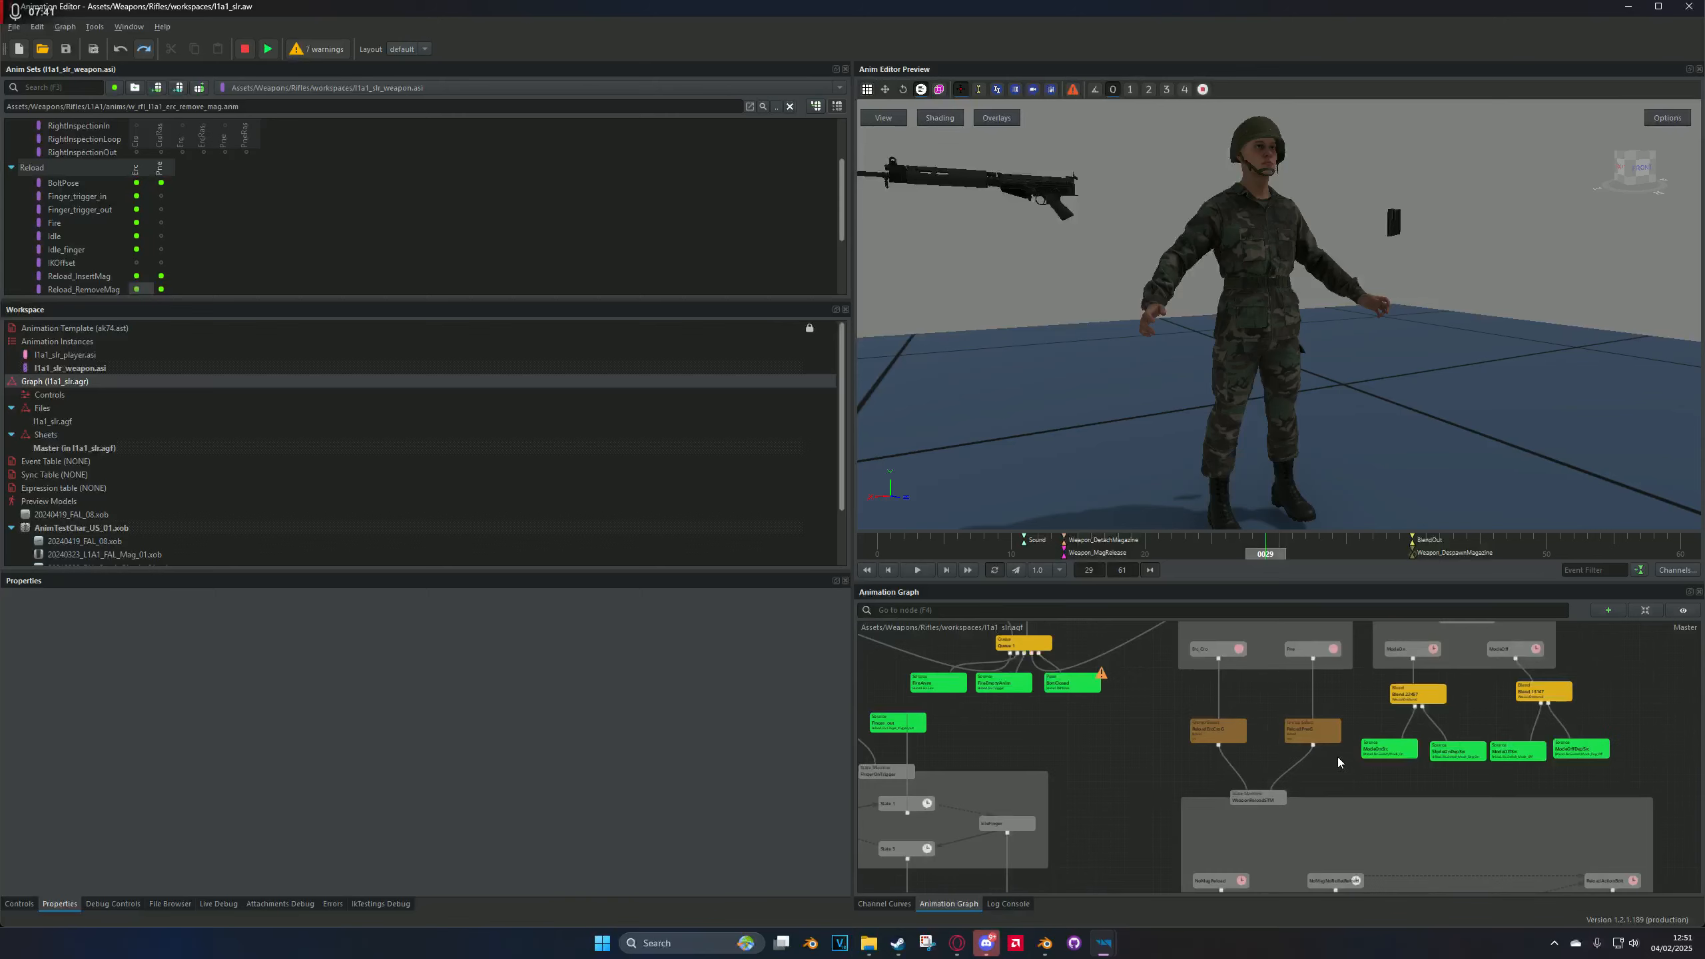
{"action": "scroll", "coordinate": [1372, 803], "scroll_direction": "down", "scroll_amount": 2}
{"action": "scroll", "coordinate": [1372, 802], "scroll_direction": "up", "scroll_amount": 2}
{"action": "scroll", "coordinate": [1372, 802], "scroll_direction": "down", "scroll_amount": 2}
{"action": "scroll", "coordinate": [1372, 802], "scroll_direction": "down", "scroll_amount": 3}
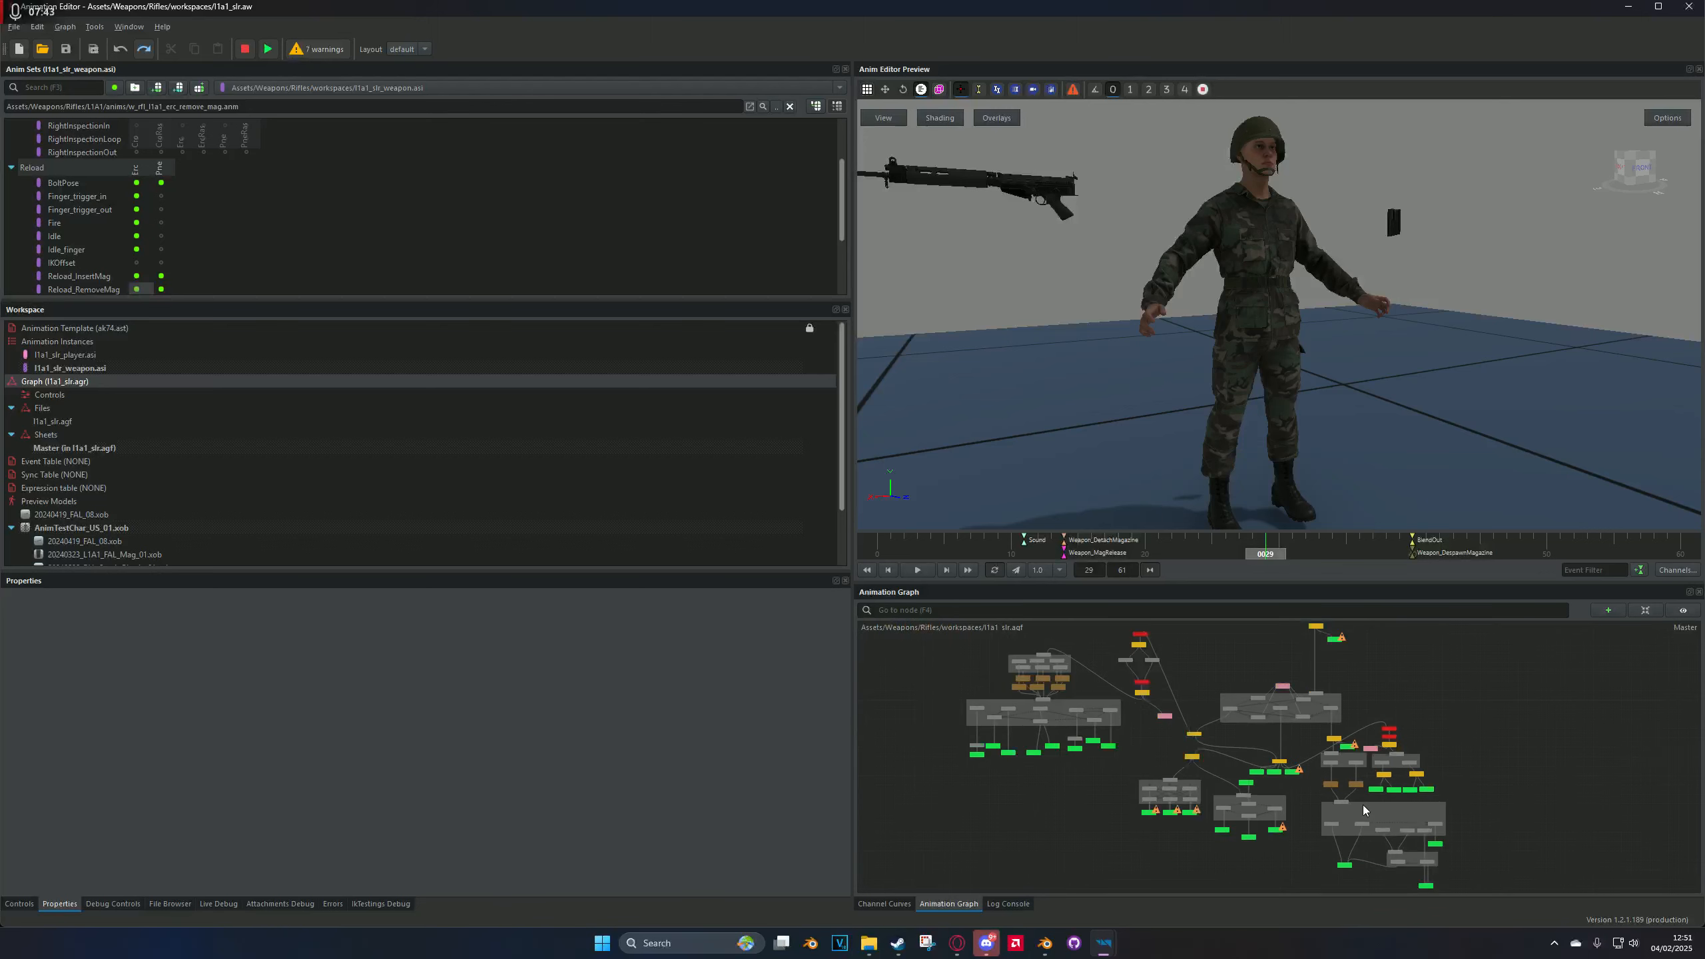
{"action": "scroll", "coordinate": [1437, 786], "scroll_direction": "up", "scroll_amount": 3}
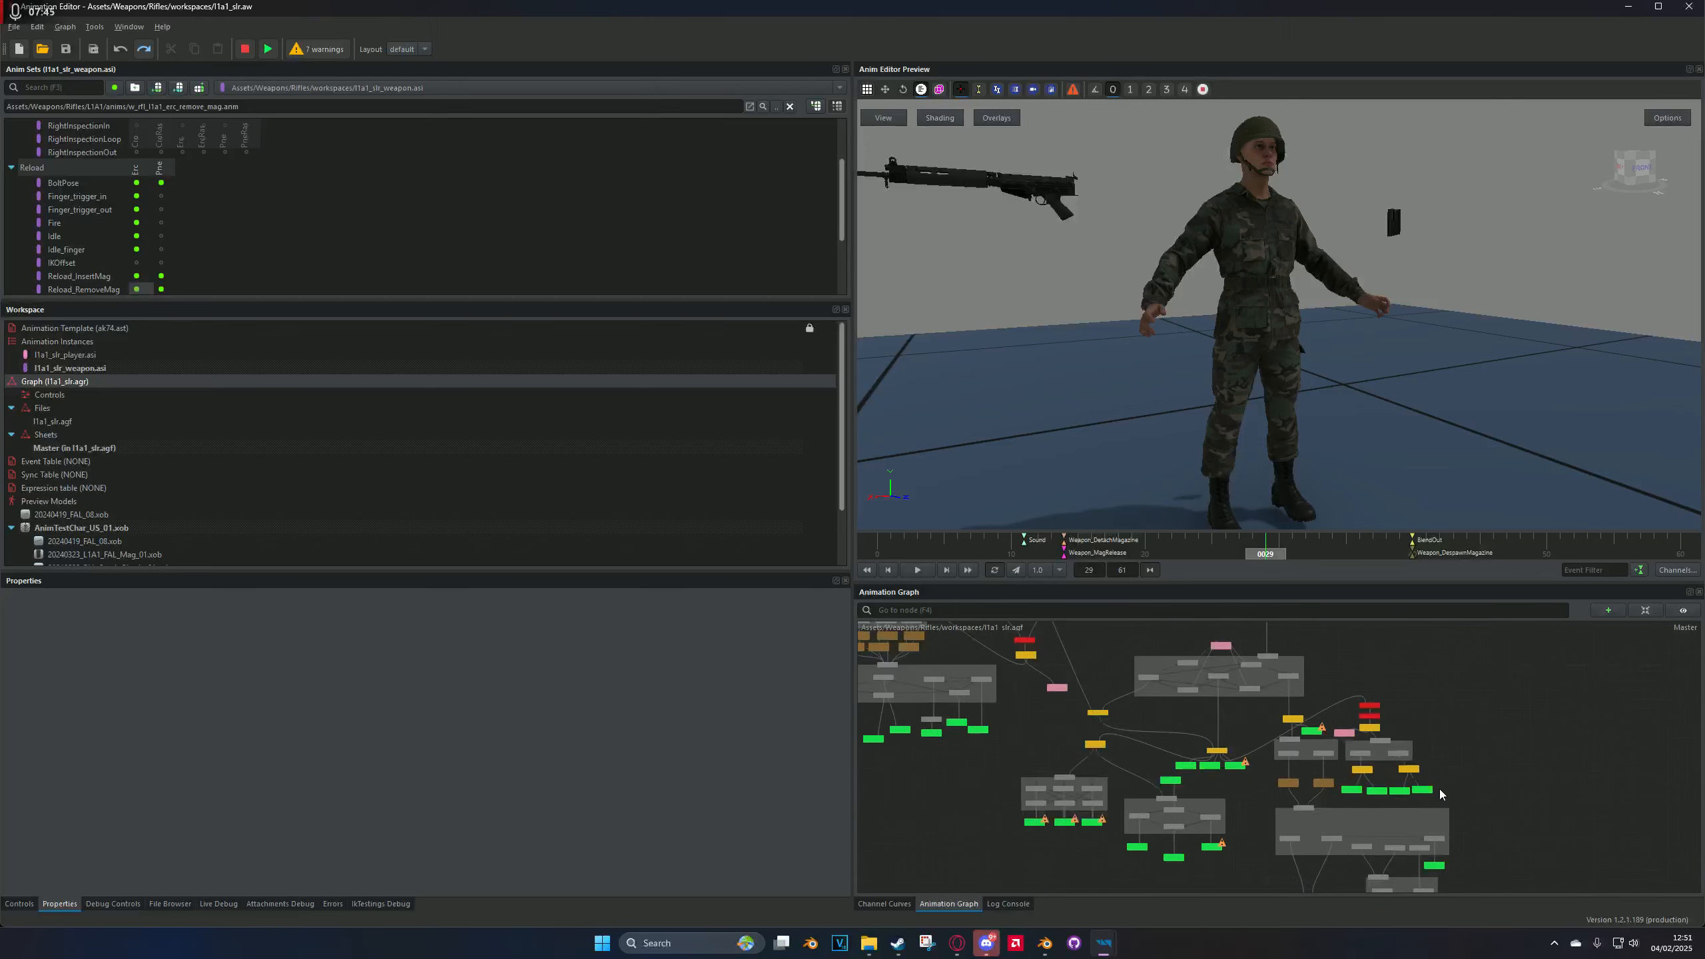
{"action": "scroll", "coordinate": [1415, 805], "scroll_direction": "up", "scroll_amount": 3}
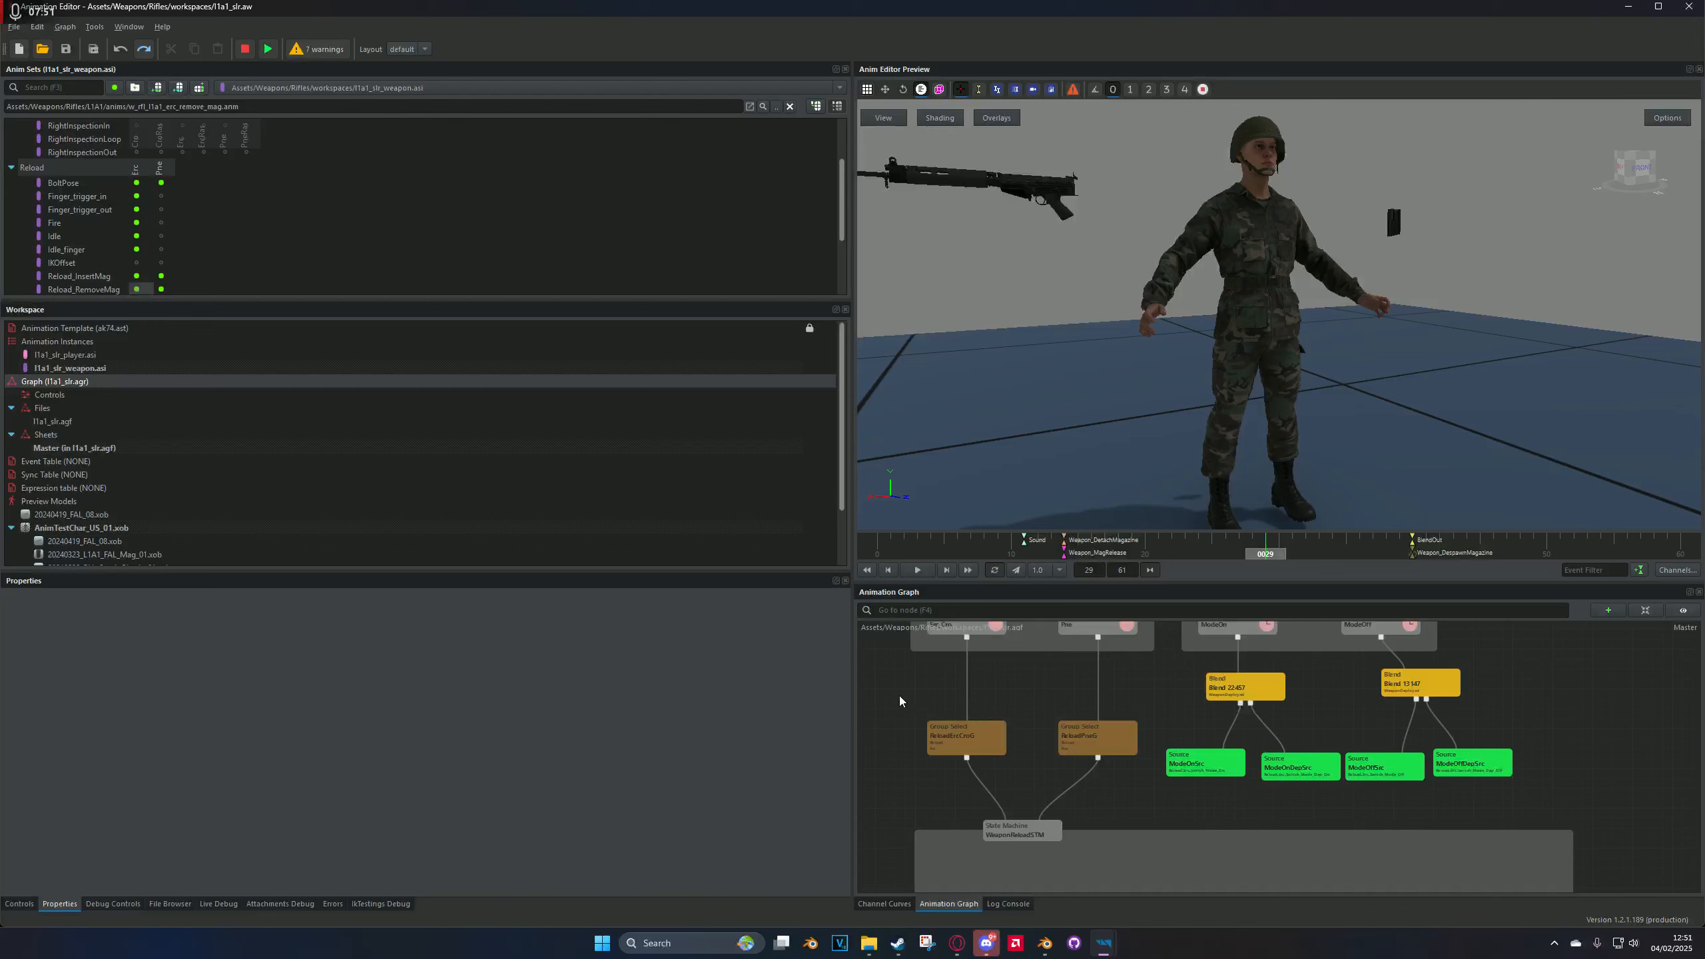
Step: Check the options for creating or assigning a graph, and review the graph's Controls and Files entries, including l1a1_slr.agf
{"action": "right_click", "coordinate": [130, 382]}
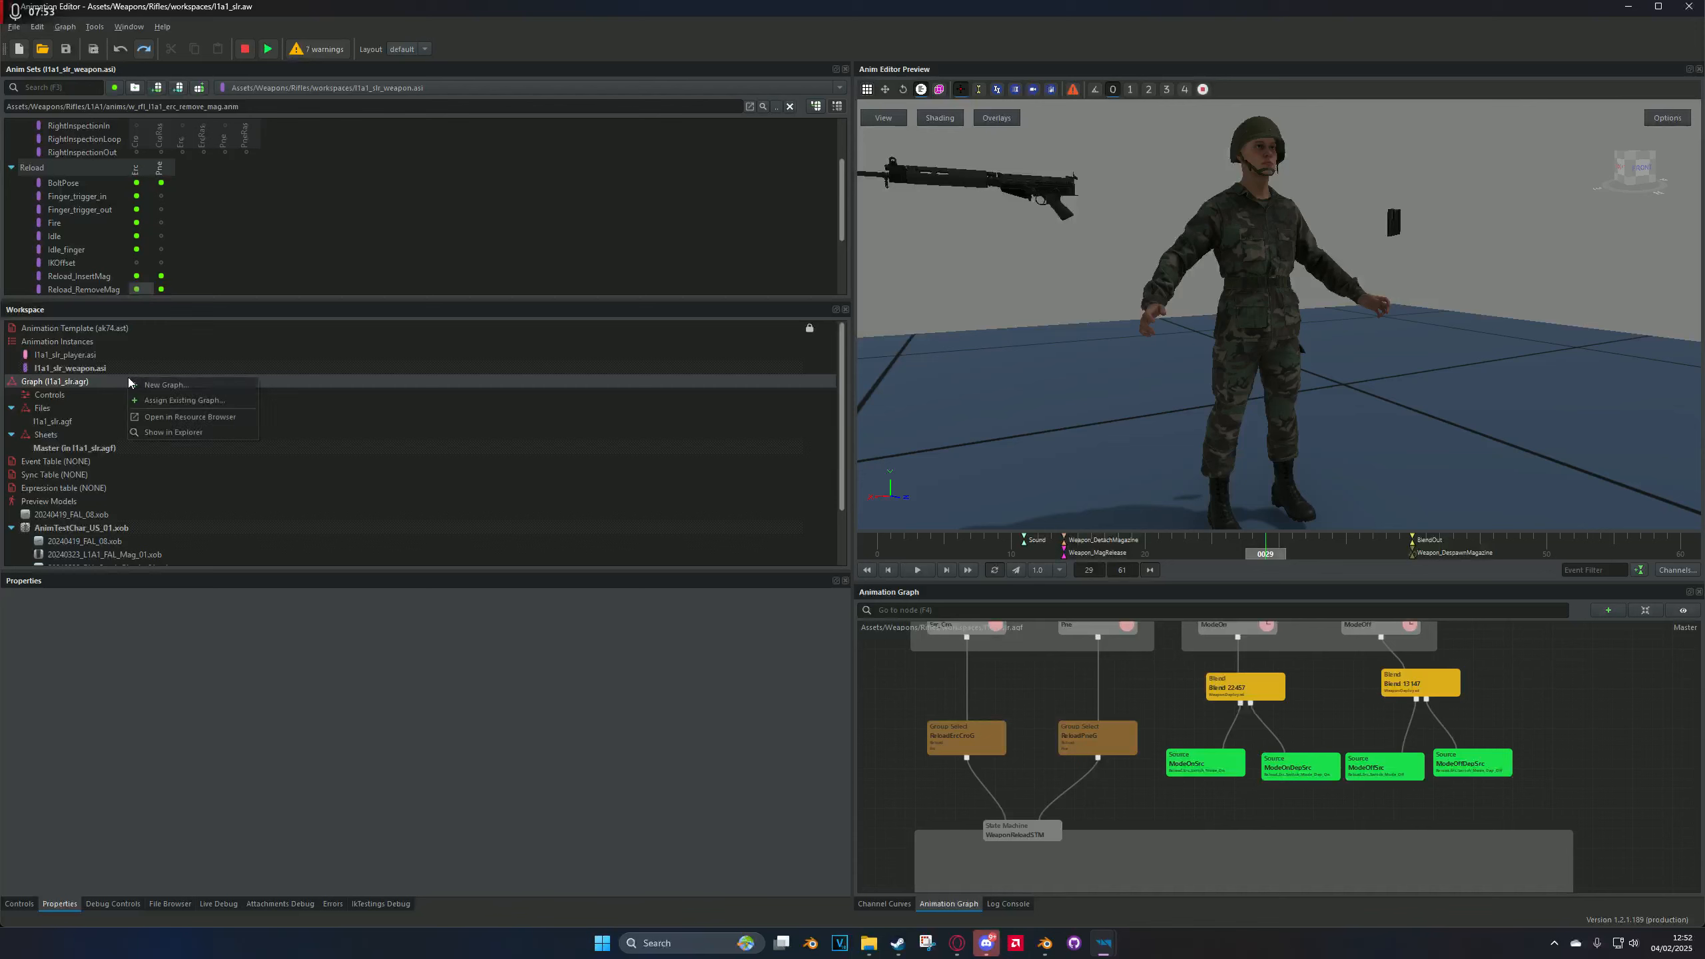
{"action": "left_click", "coordinate": [70, 385]}
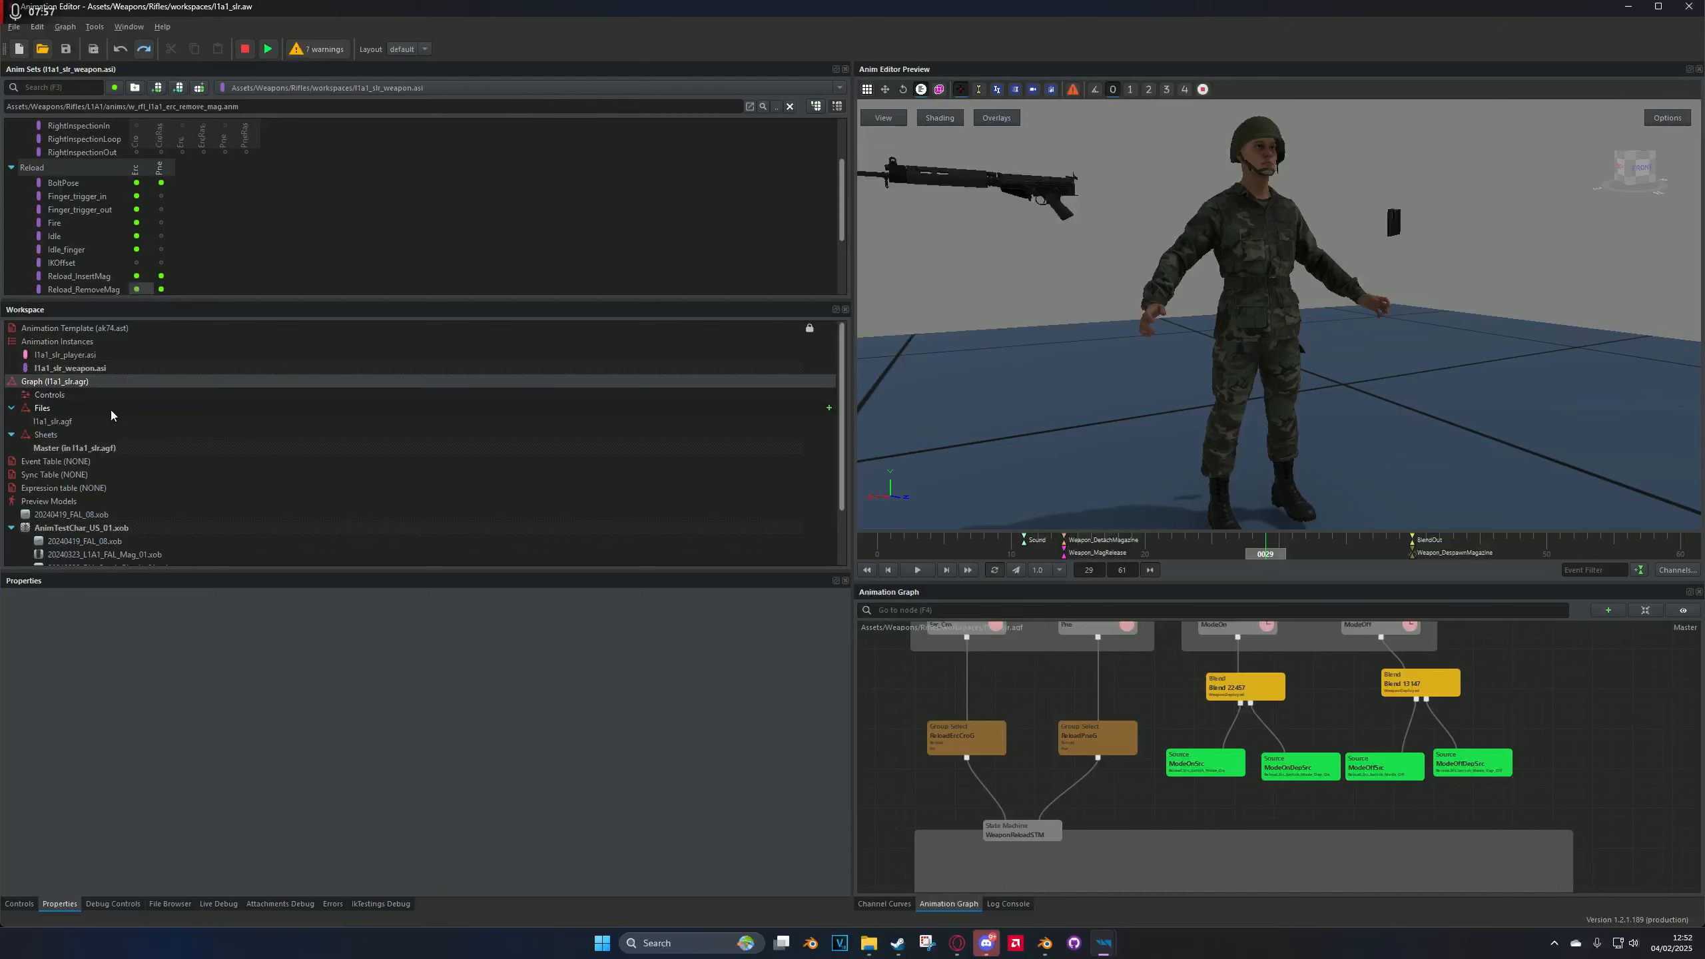
{"action": "left_click", "coordinate": [143, 395]}
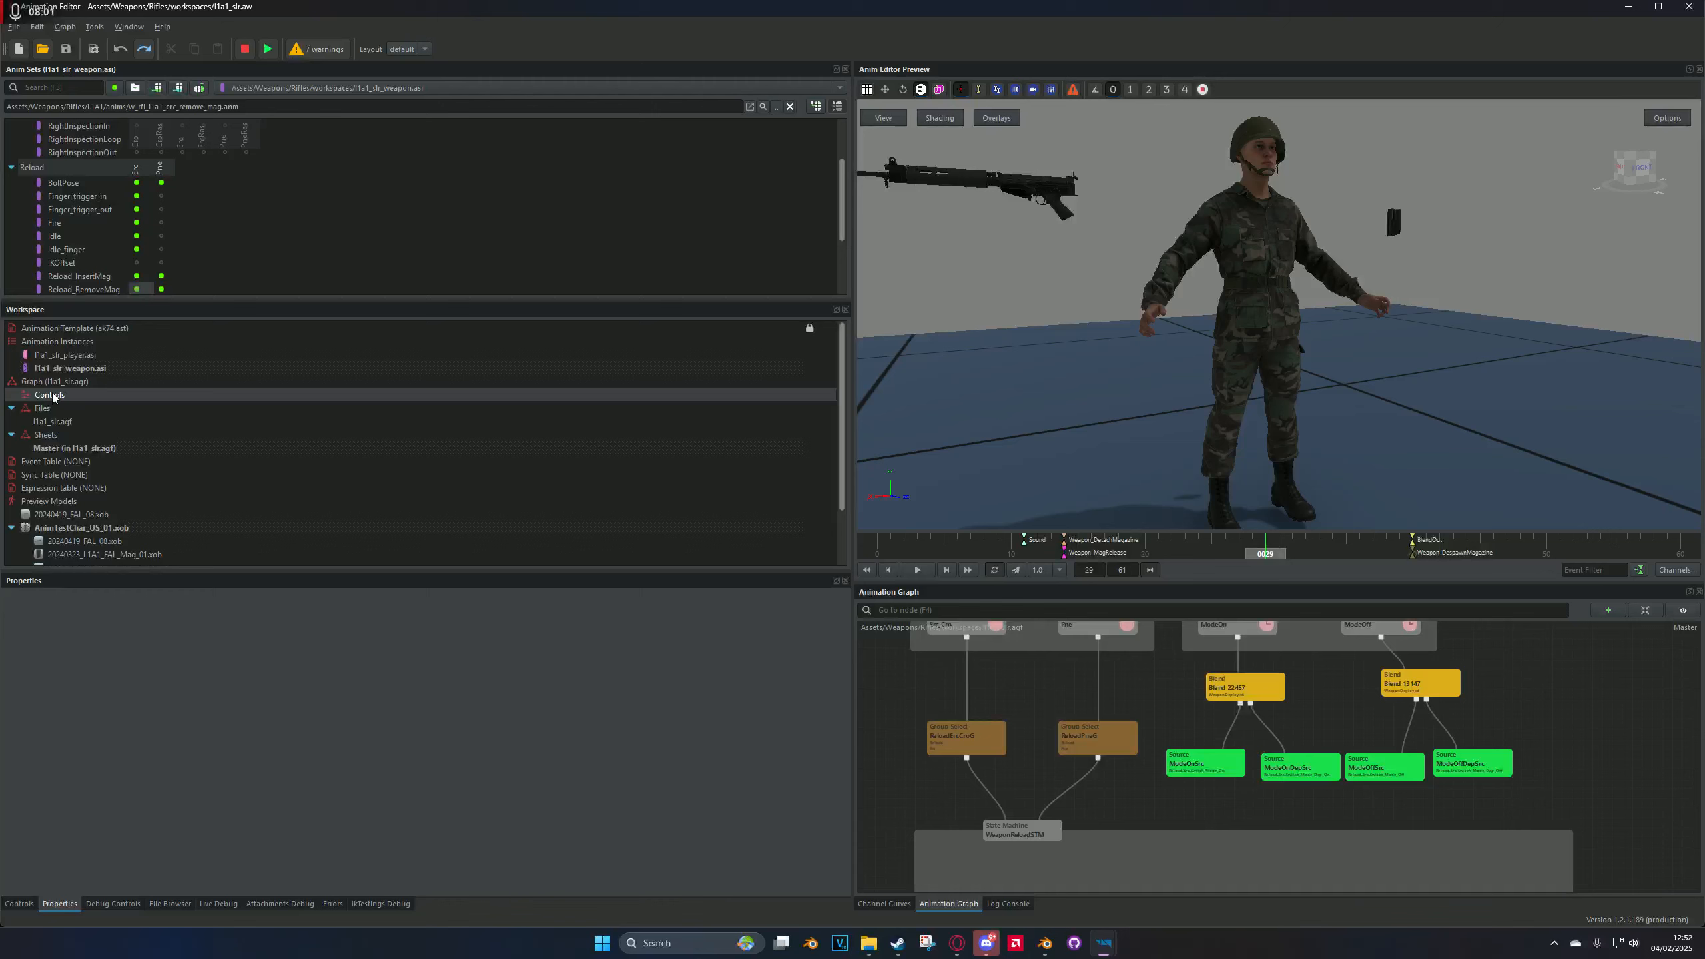
{"action": "left_click", "coordinate": [143, 382]}
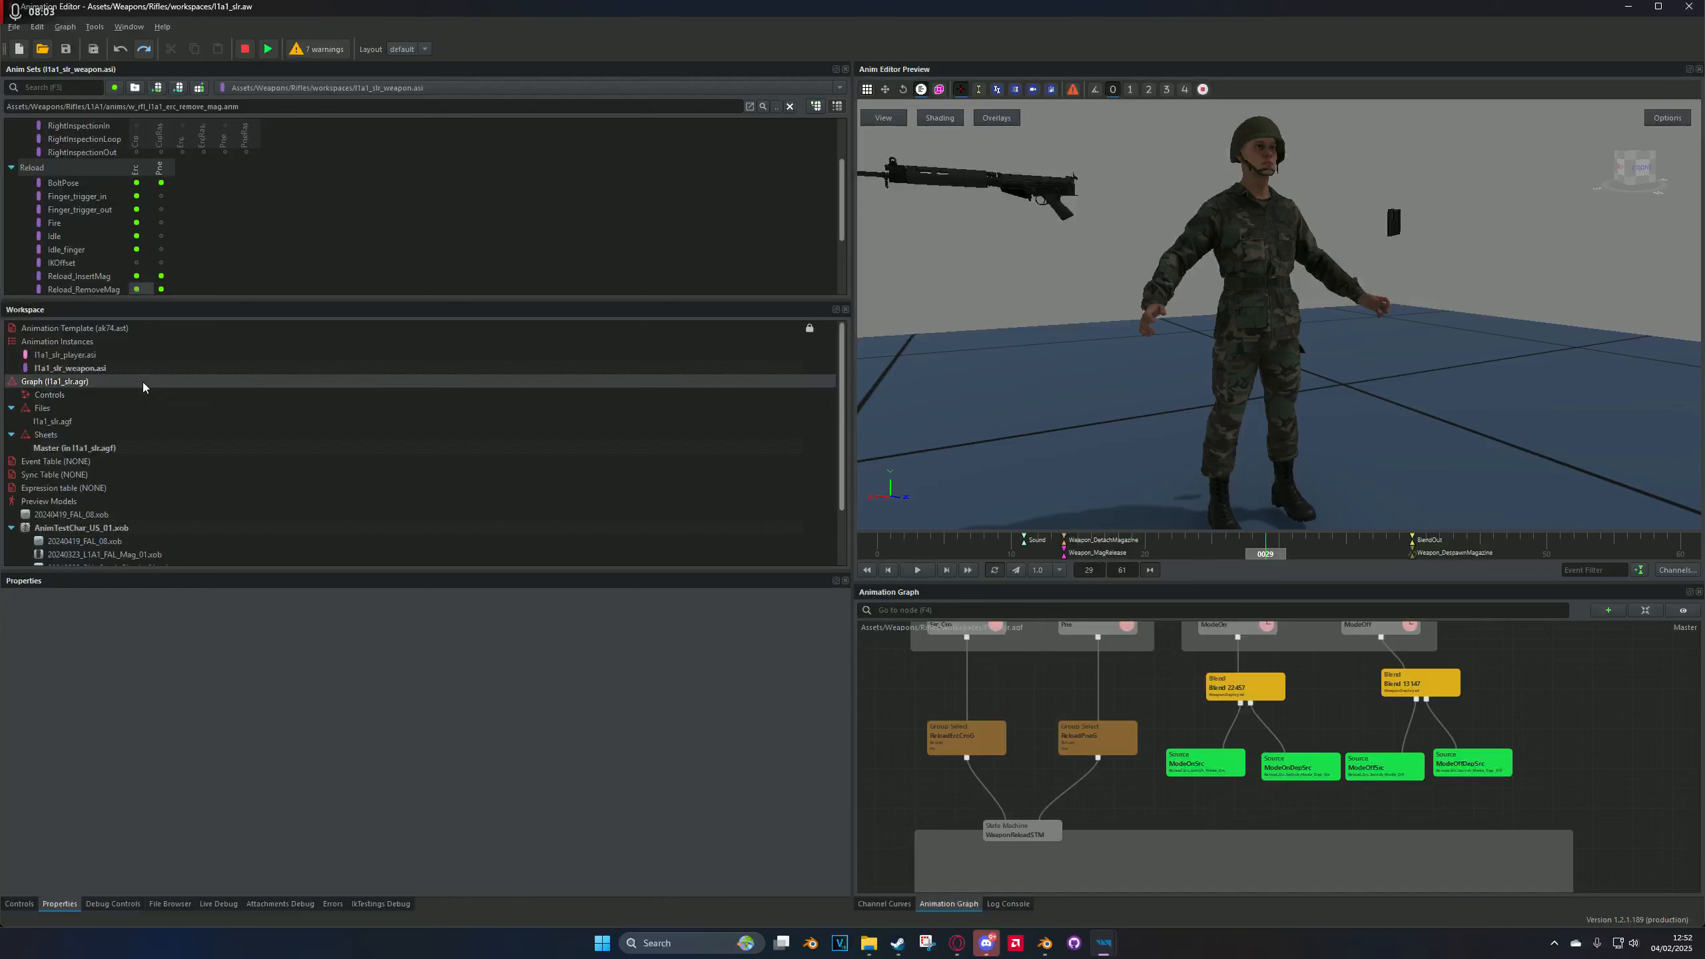
{"action": "left_click", "coordinate": [124, 425]}
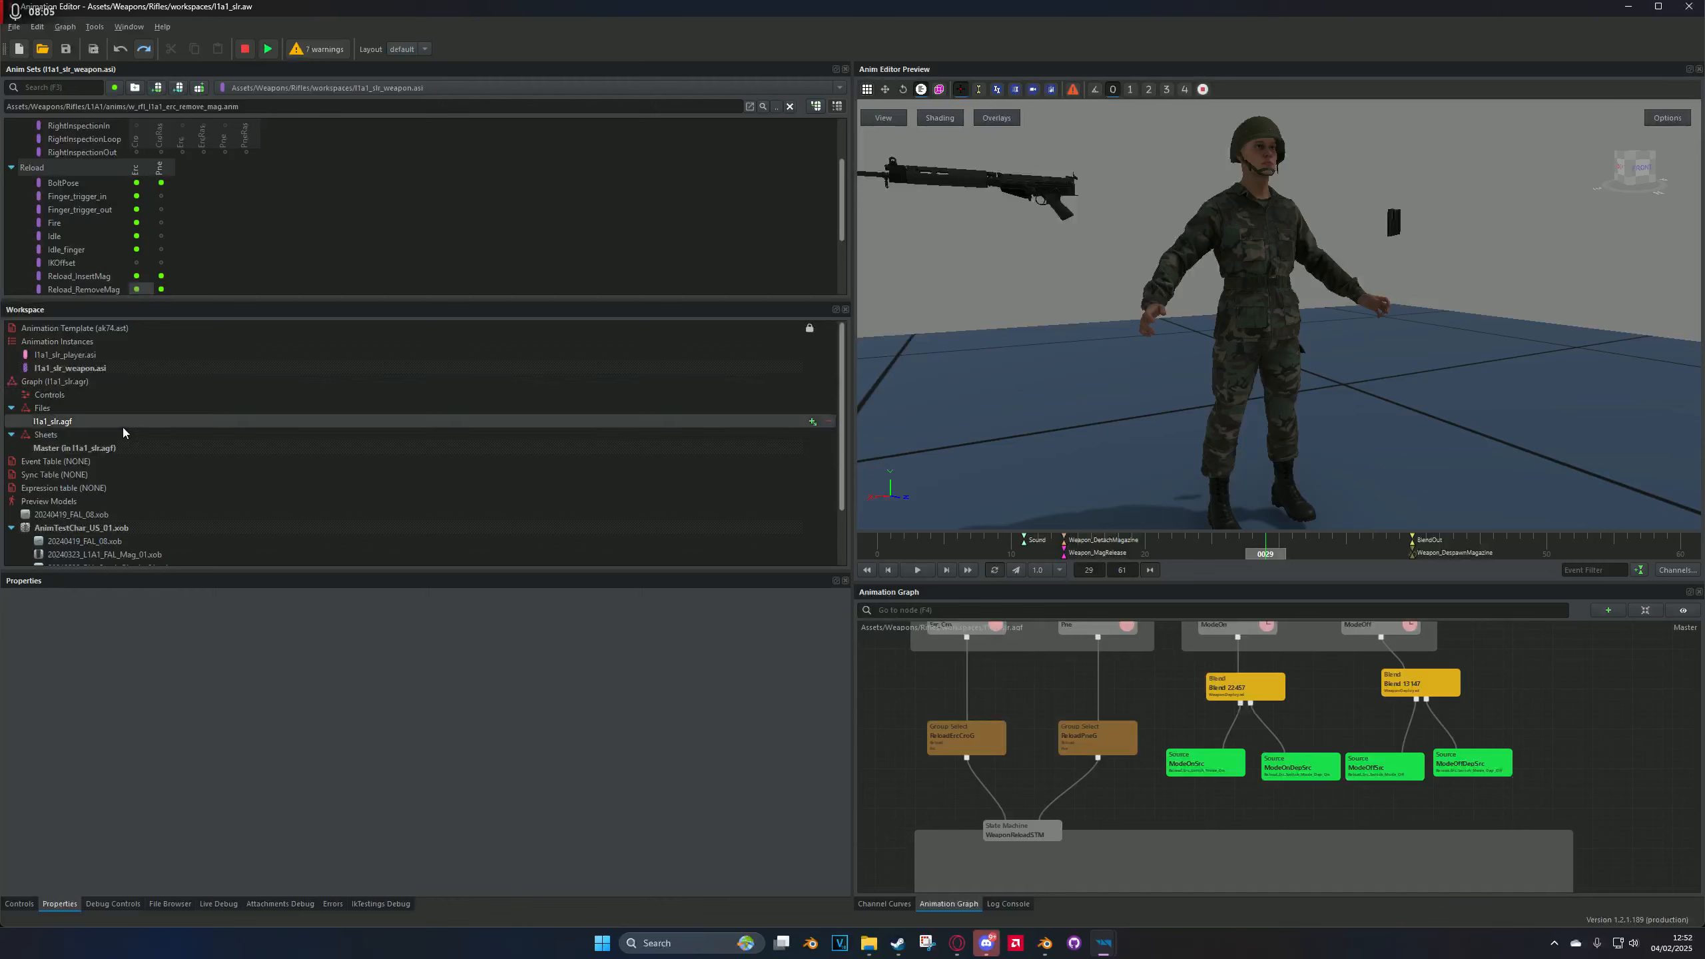
{"action": "left_click", "coordinate": [127, 407]}
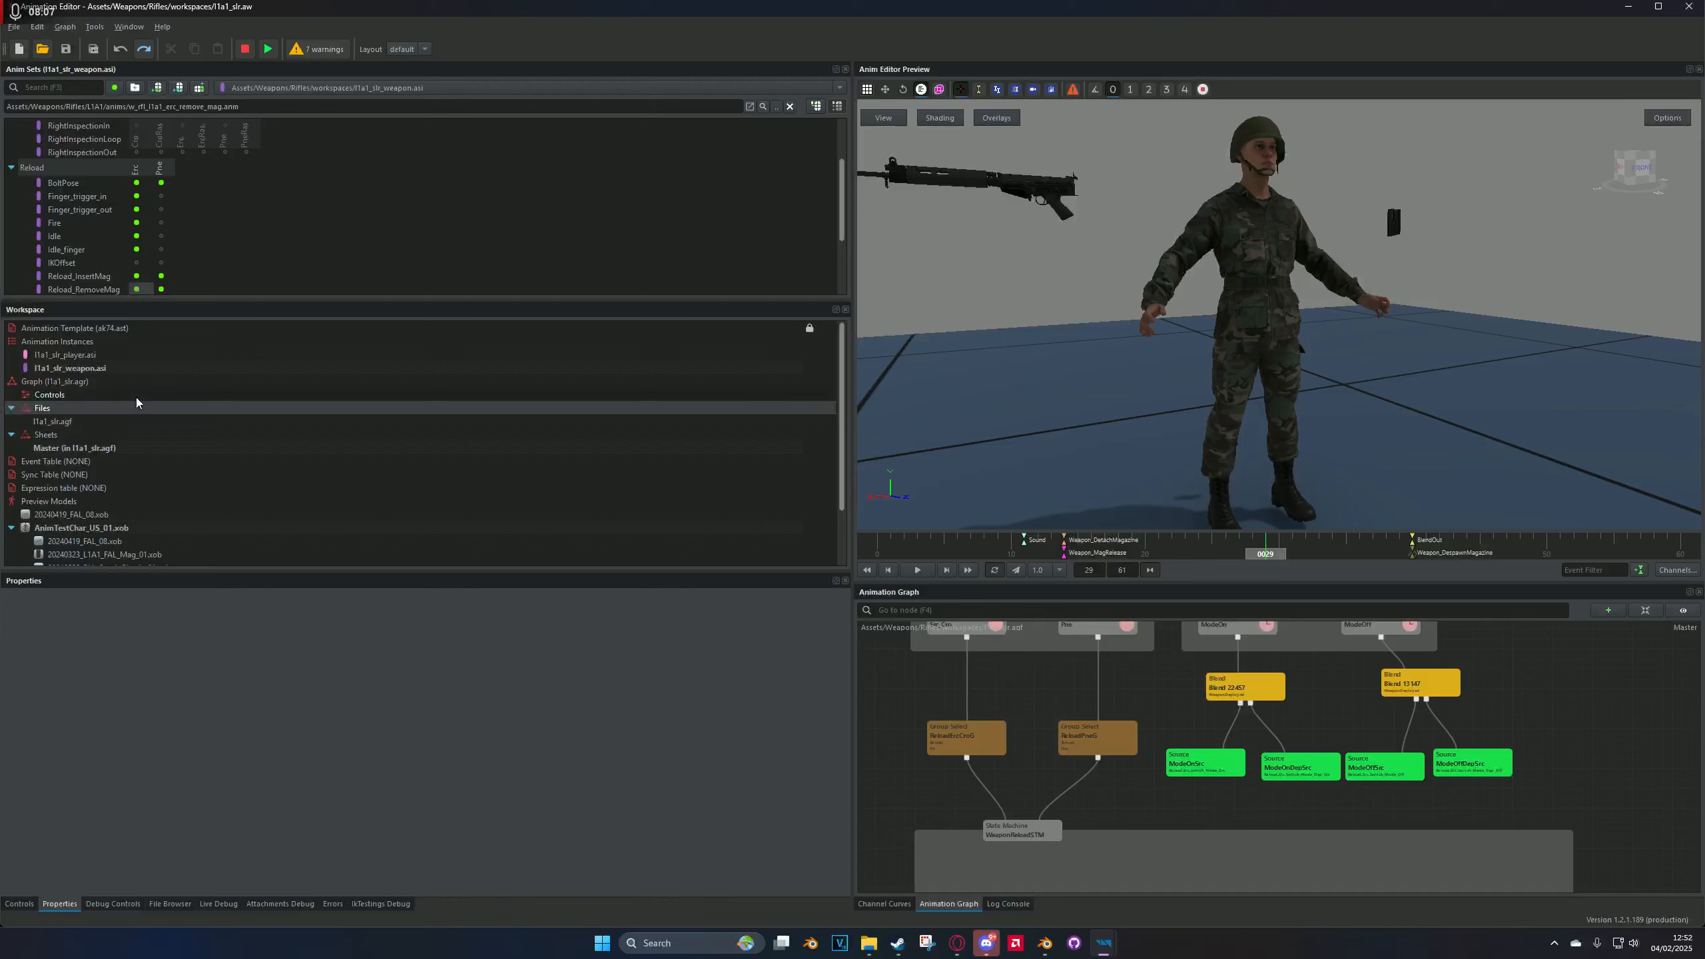
{"action": "left_click", "coordinate": [69, 421]}
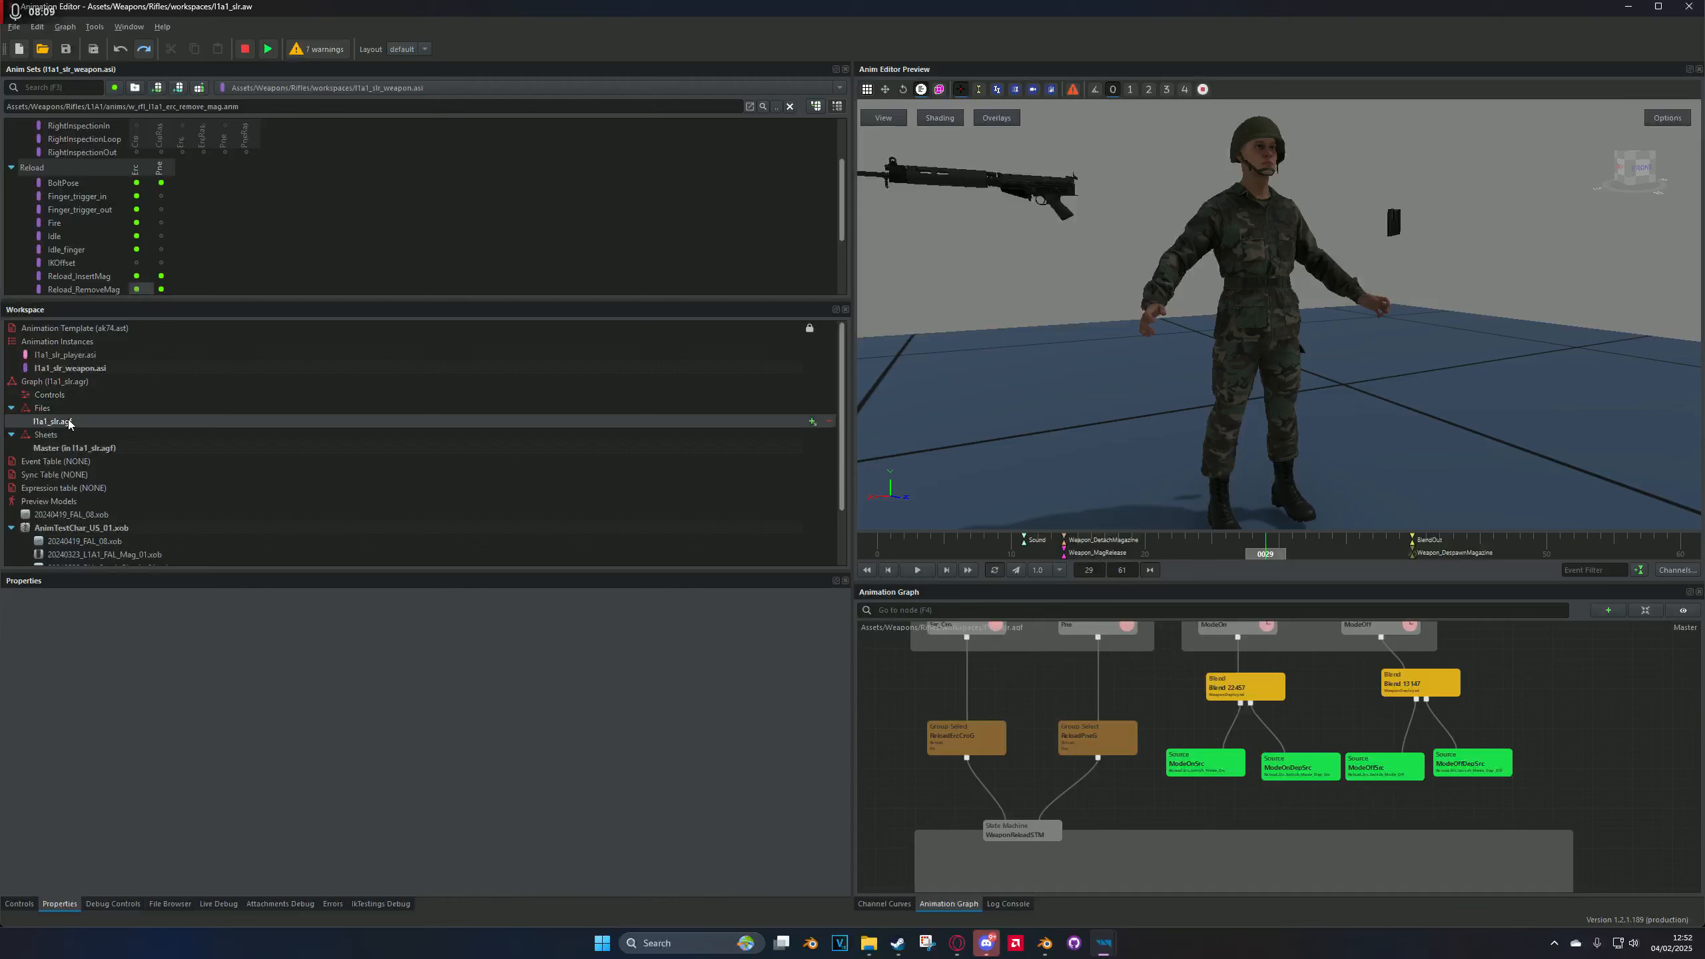
Step: Switch to the workspaces folder in File Explorer and examine the contents of l42a1.agf in Notepad++
{"action": "left_click", "coordinate": [74, 408]}
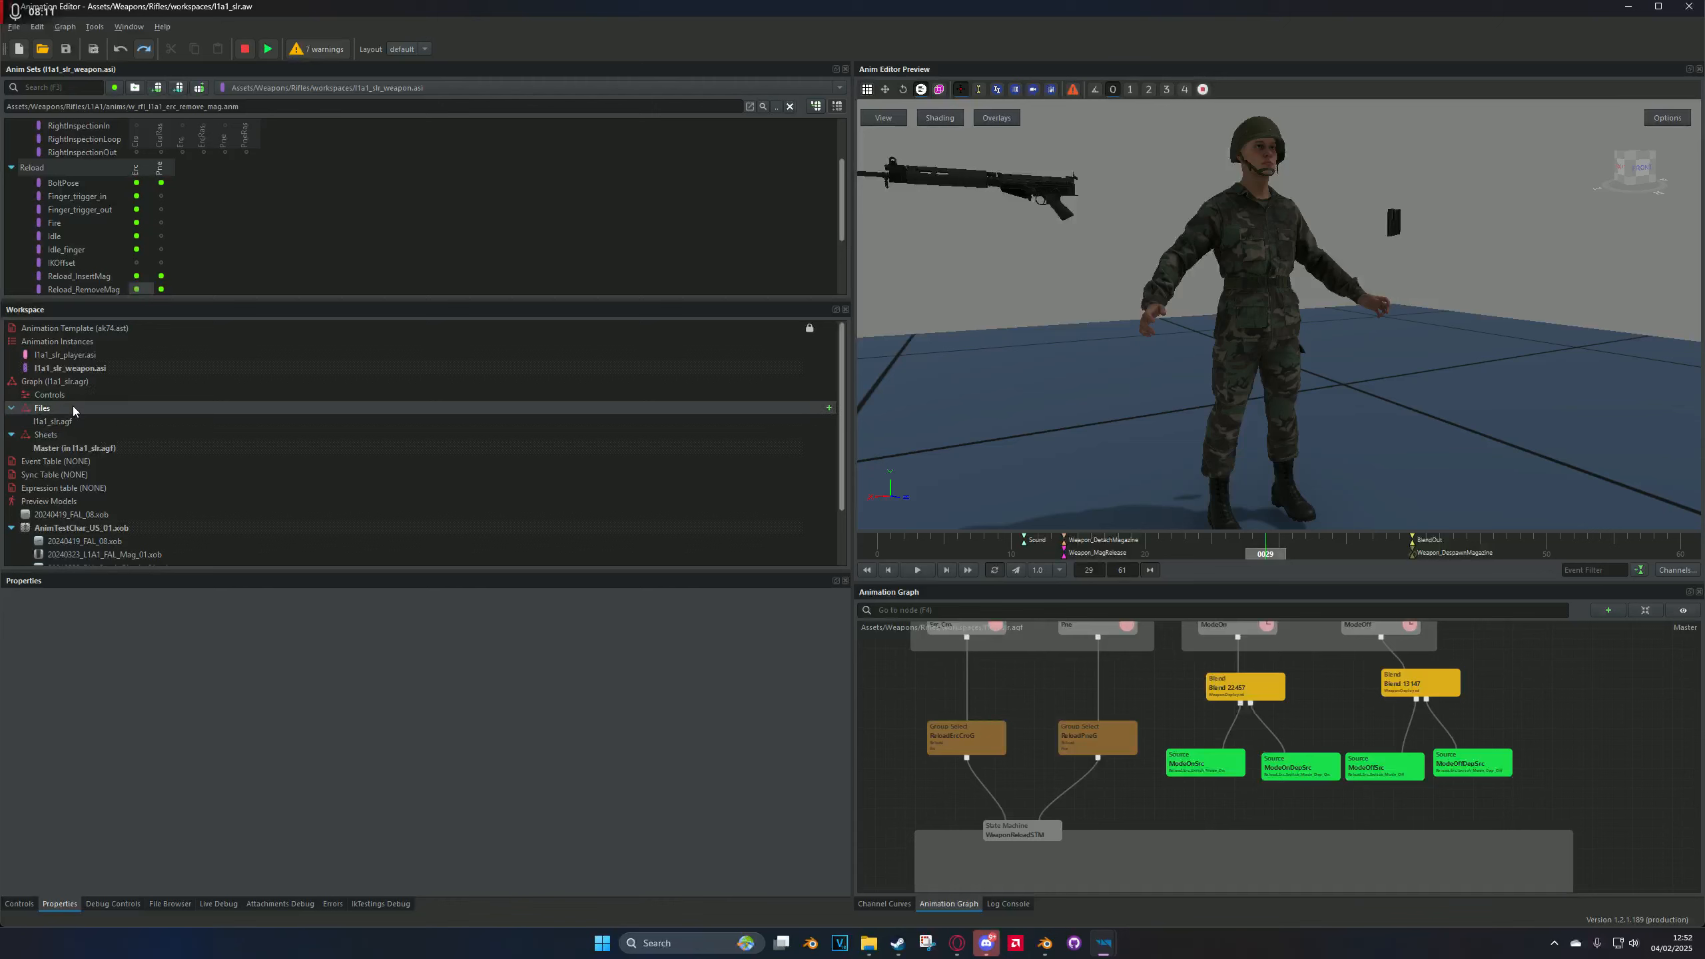
{"action": "left_click", "coordinate": [869, 943]}
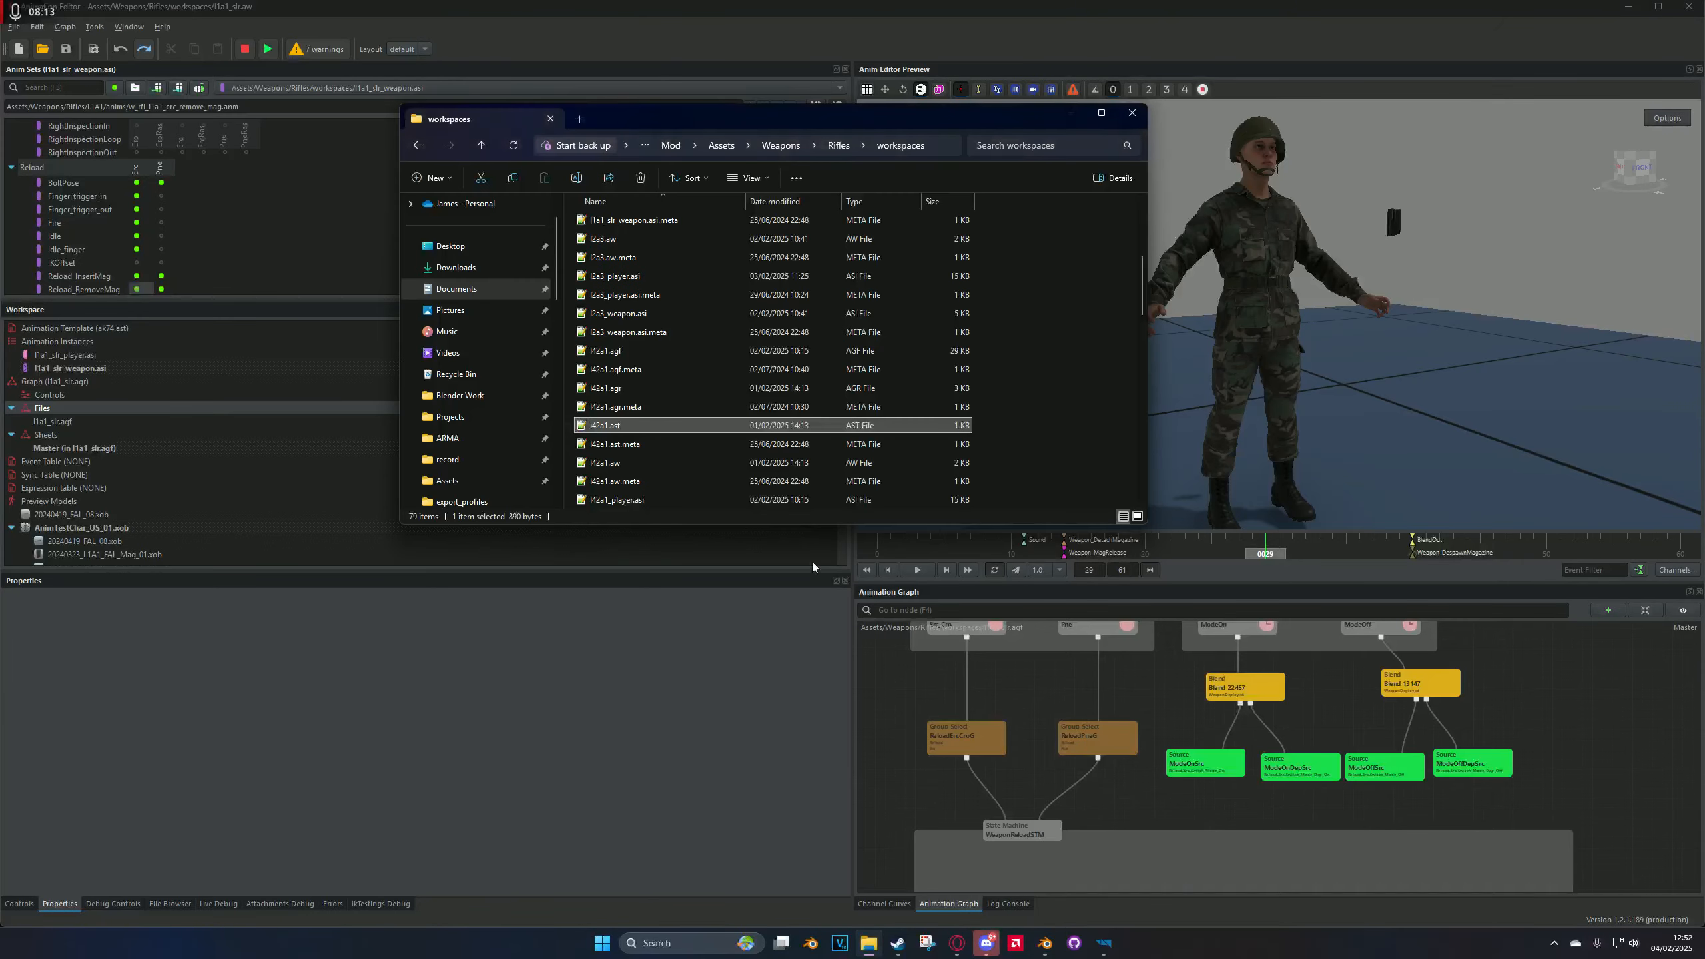
{"action": "double_click", "coordinate": [673, 351]}
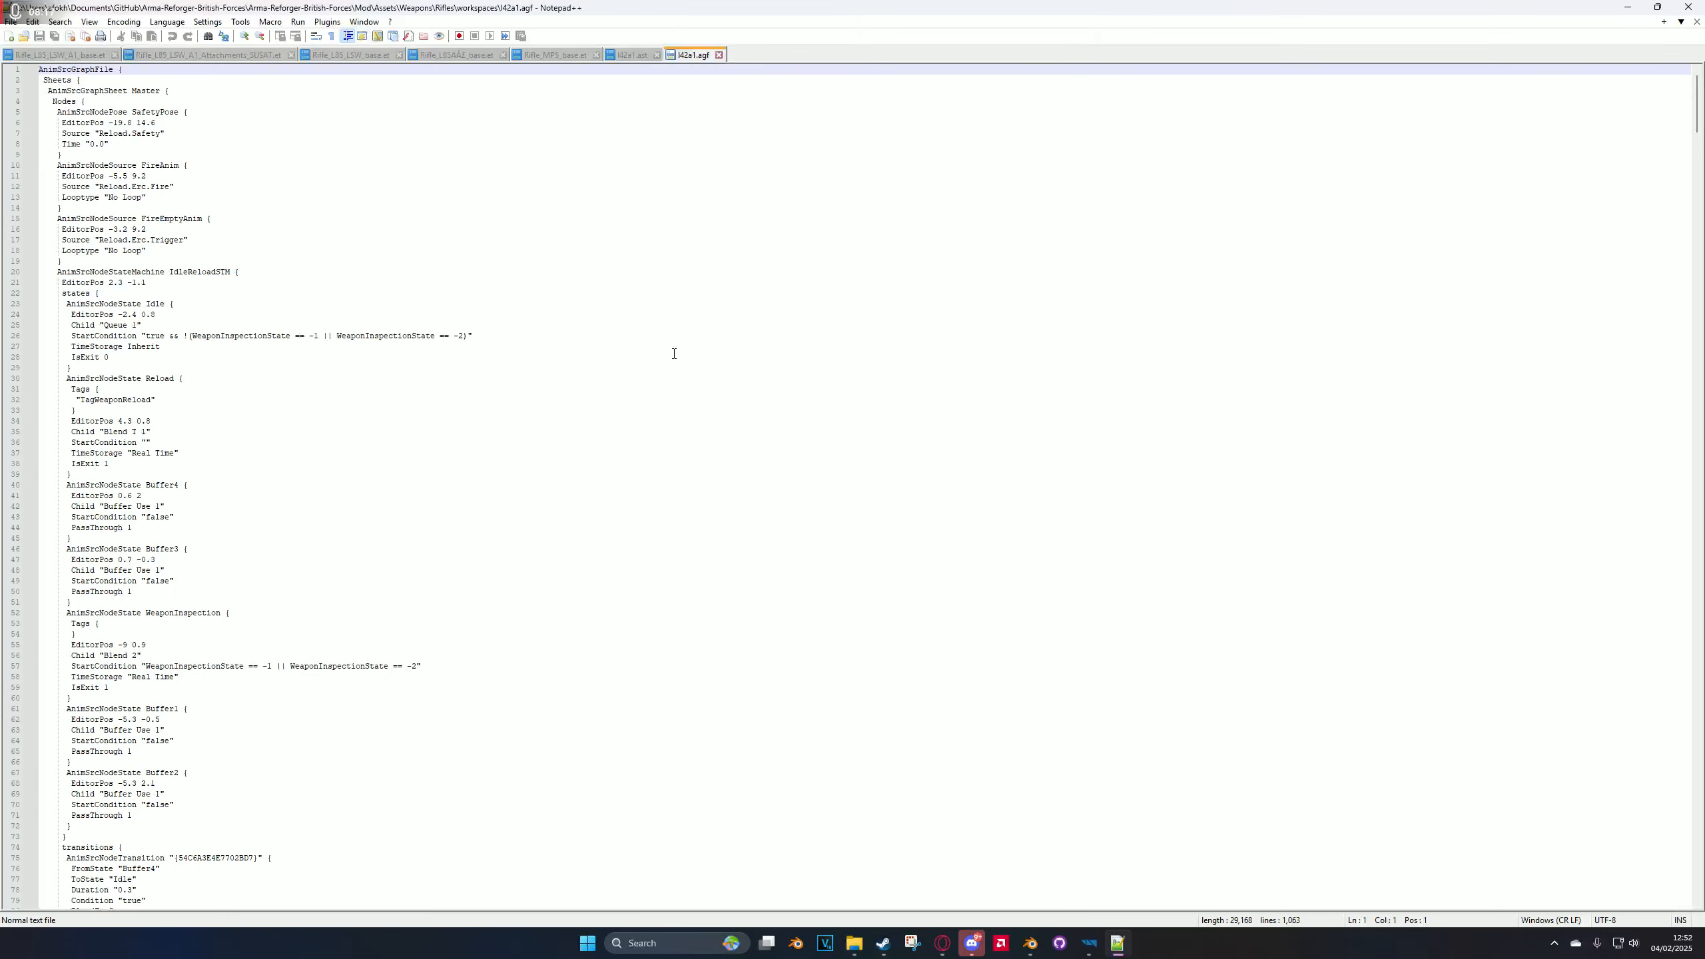
{"action": "scroll", "coordinate": [674, 353], "scroll_direction": "down", "scroll_amount": 17}
{"action": "key", "text": "alt+F4"}
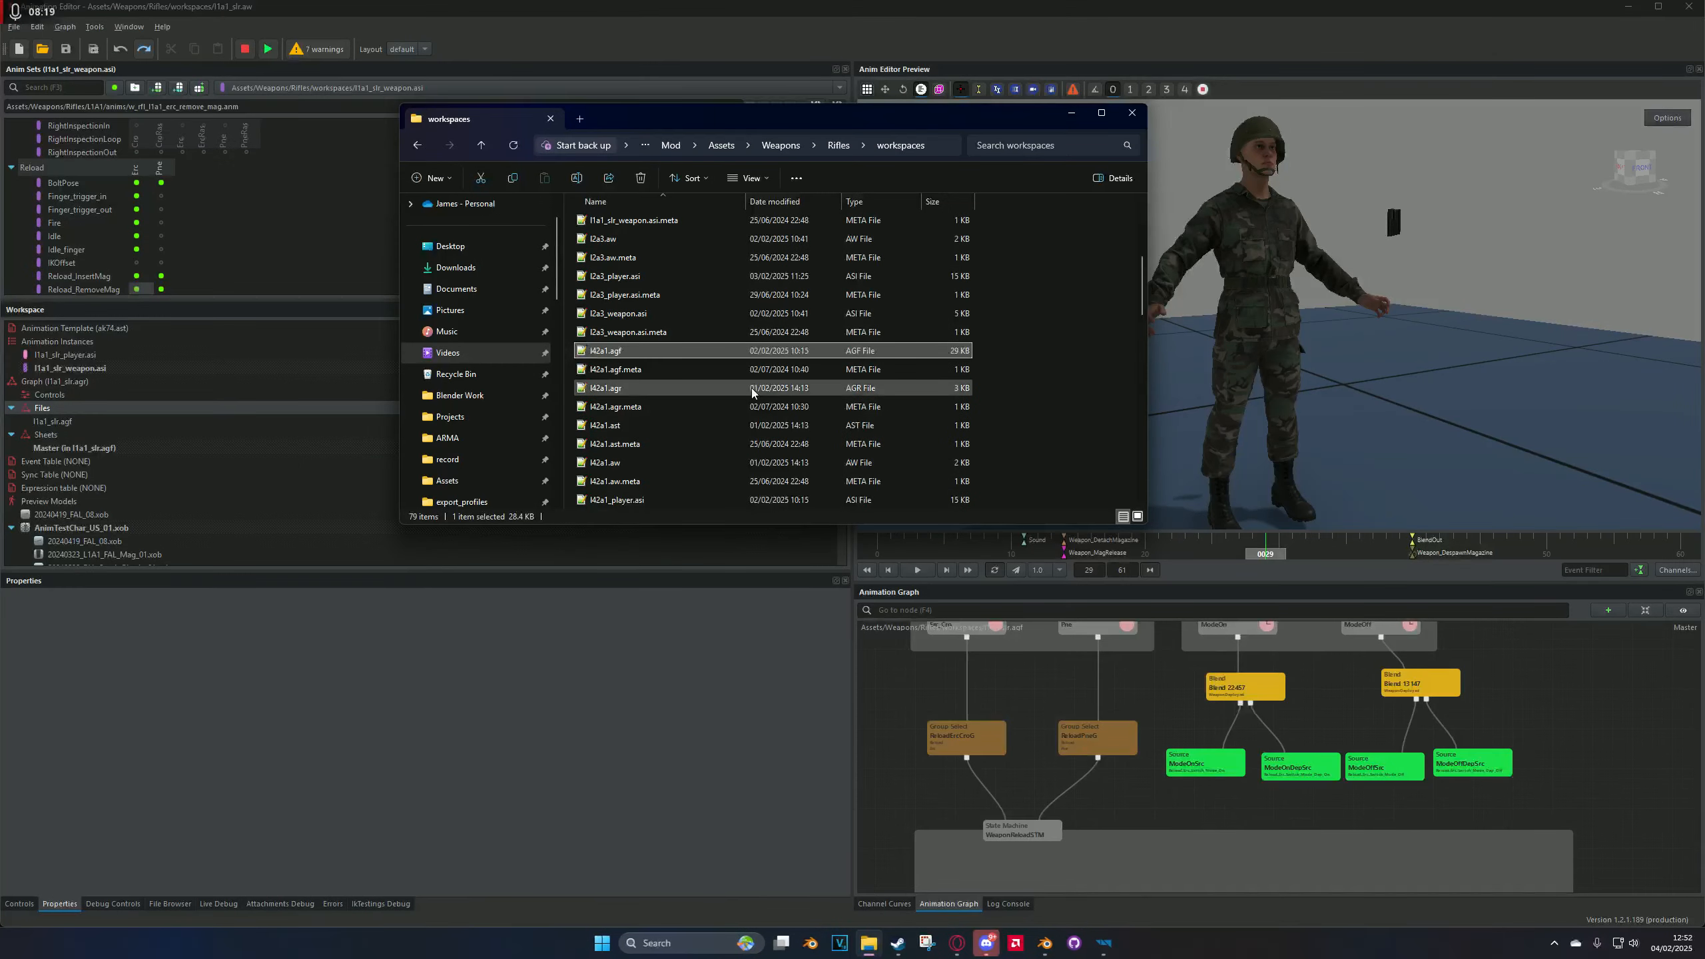
Step: Examine the l42a1.agr file in Notepad++, including its variables, commands, IK chains and graph file reference
{"action": "double_click", "coordinate": [677, 387]}
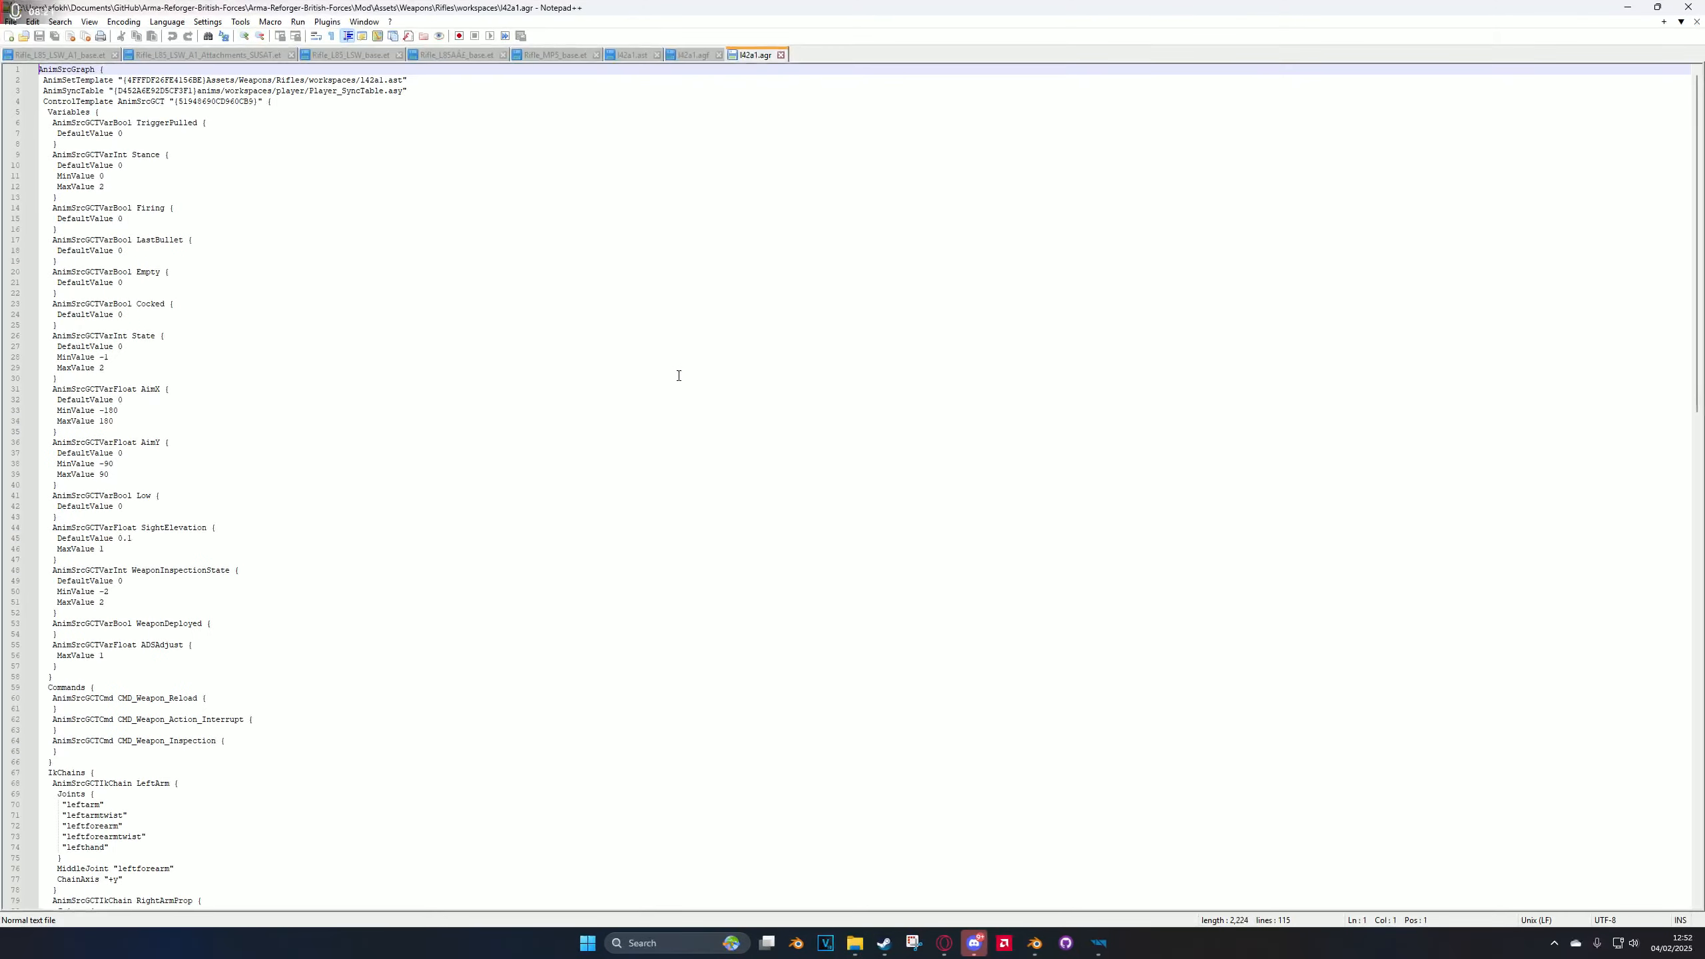
{"action": "scroll", "coordinate": [675, 367], "scroll_direction": "down", "scroll_amount": 20}
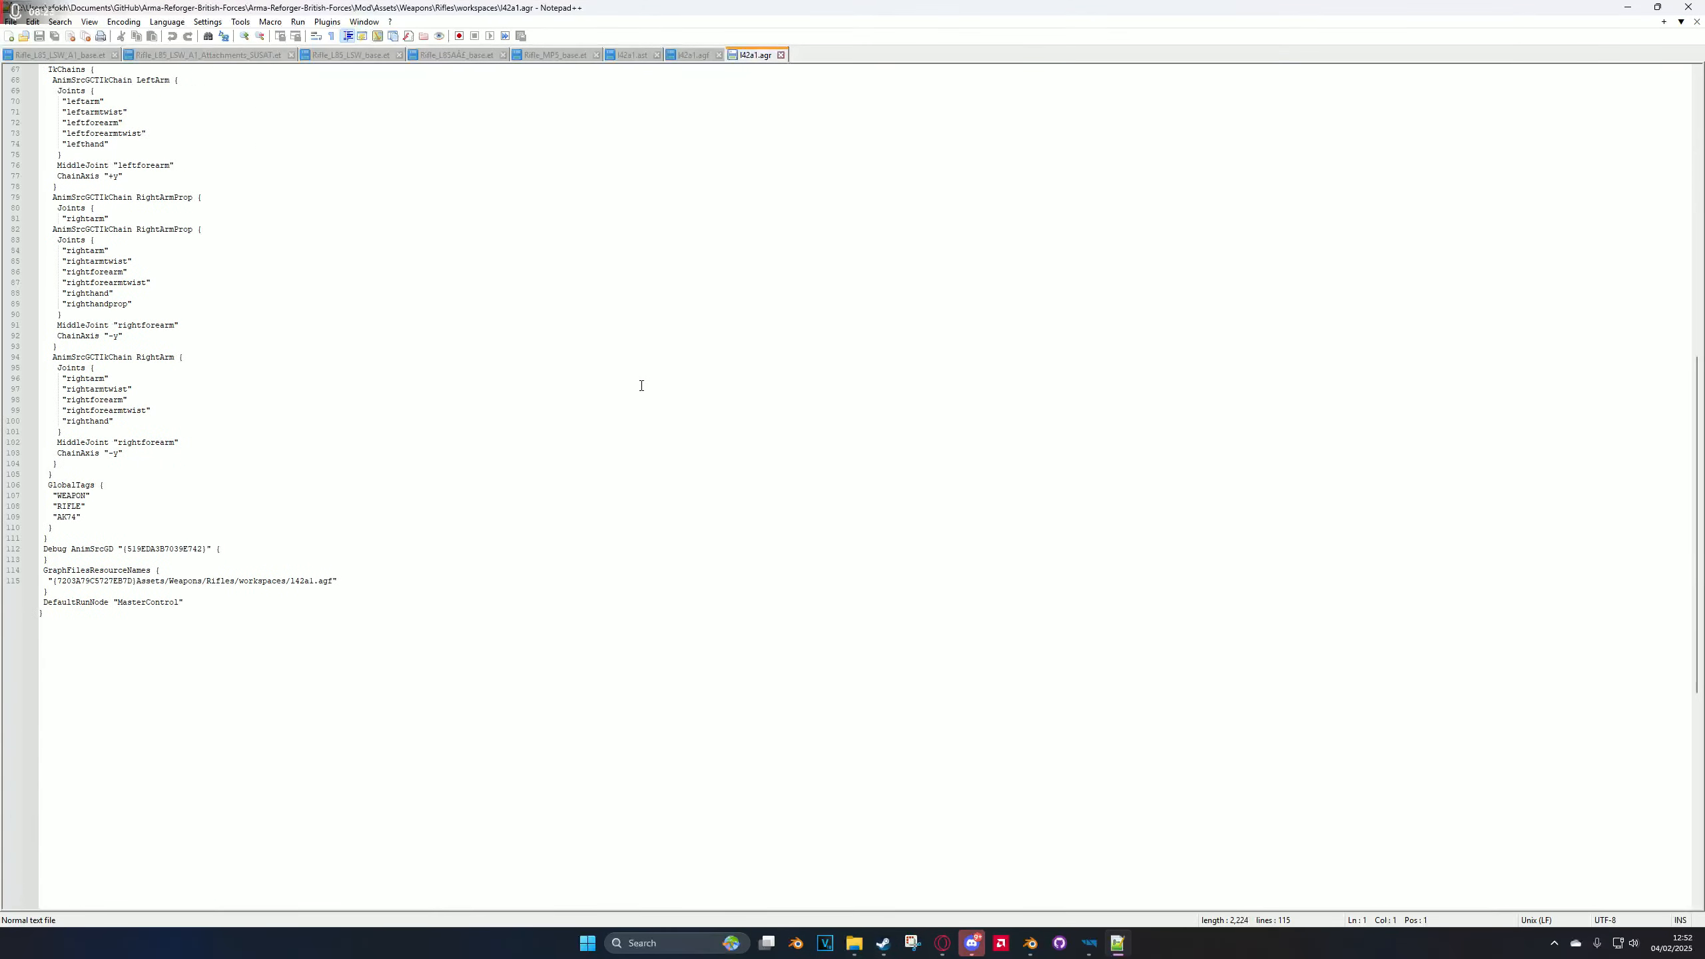
{"action": "left_click", "coordinate": [1689, 7]}
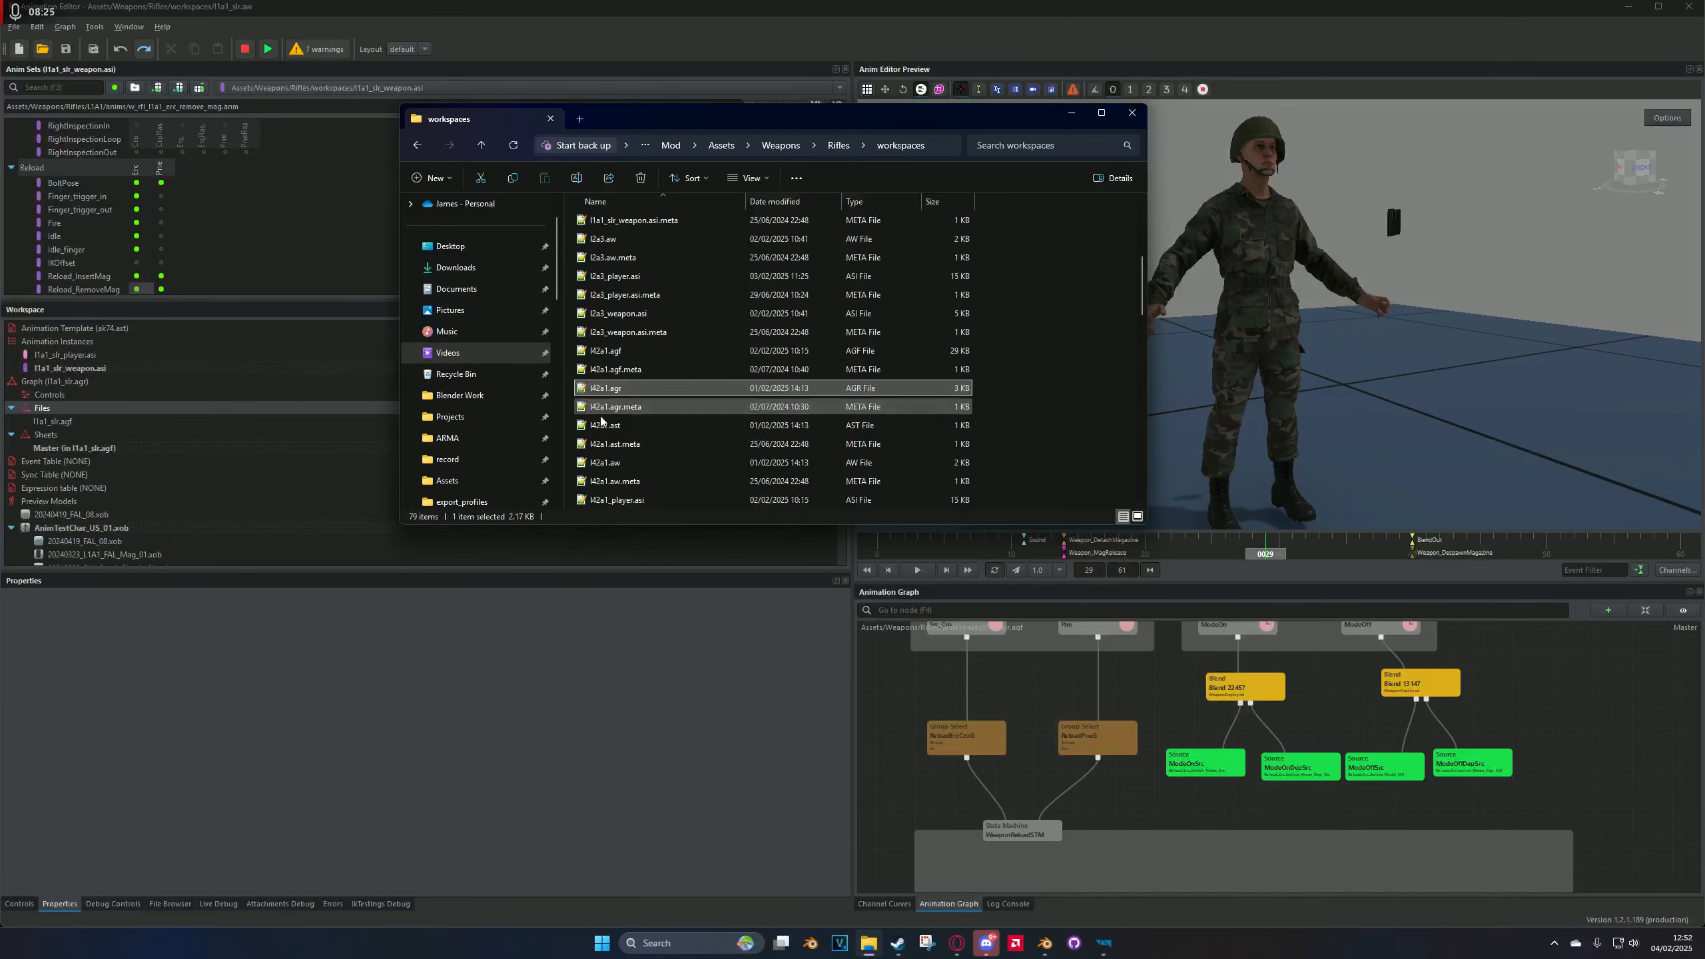
{"action": "left_click", "coordinate": [703, 374]}
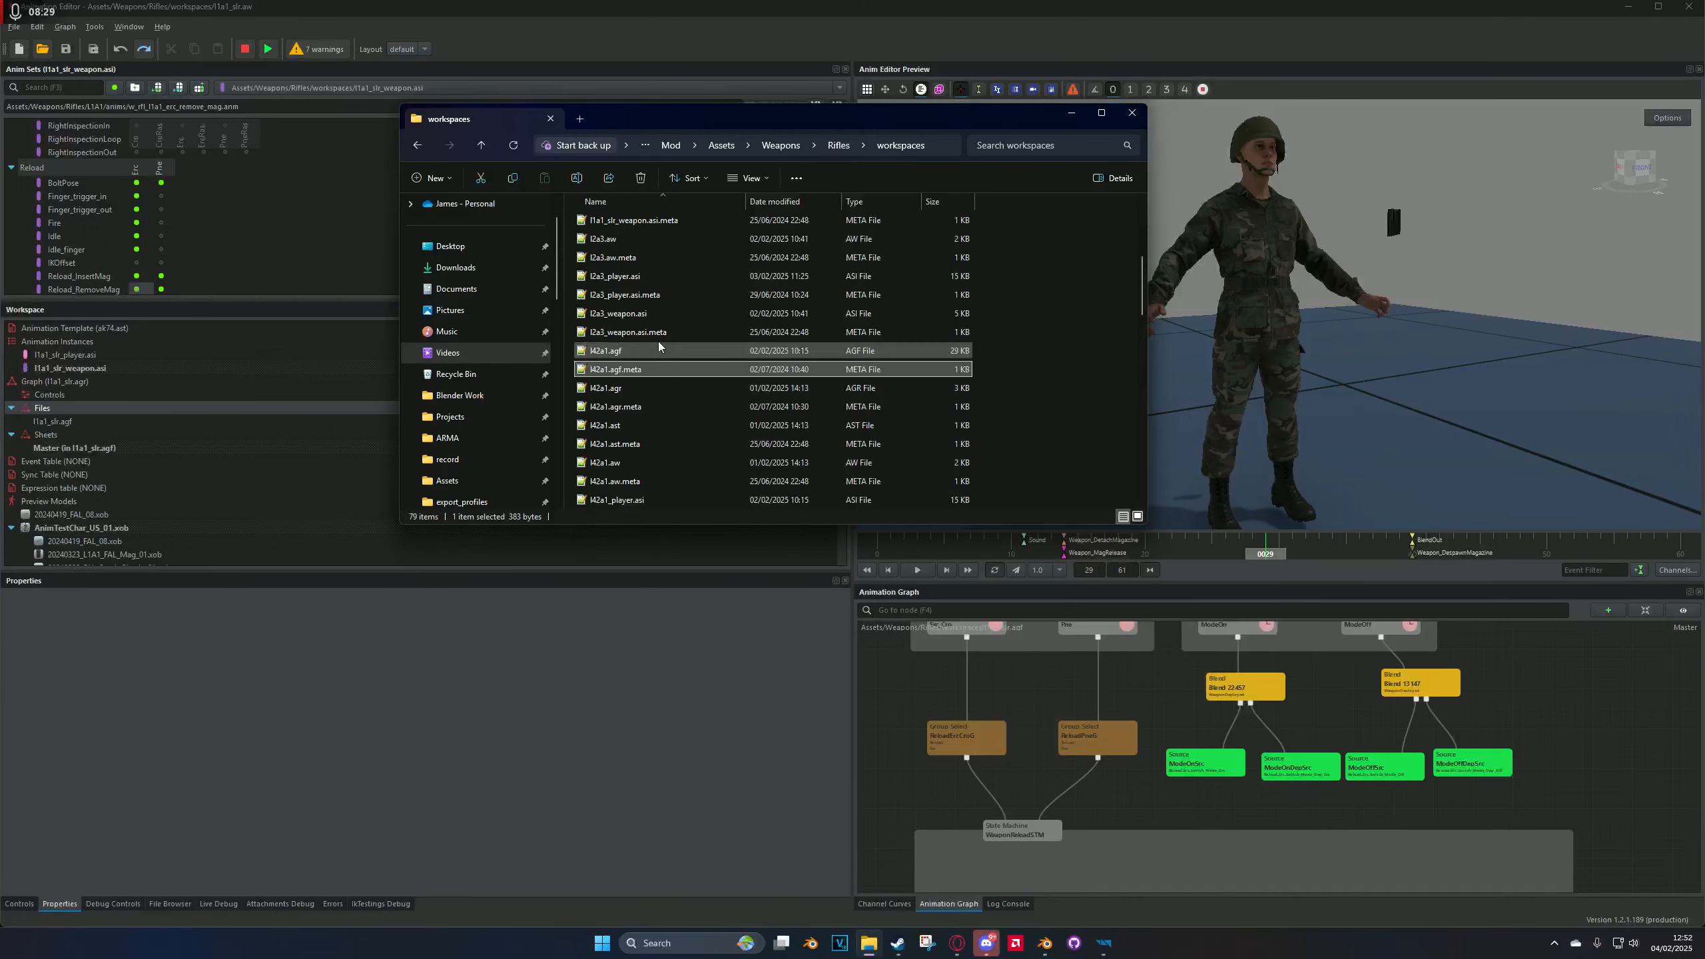
Step: Return to the Animation Editor and examine the l1a1_slr.agf file entry and the node layout of its Master sheet
{"action": "left_click", "coordinate": [148, 420]}
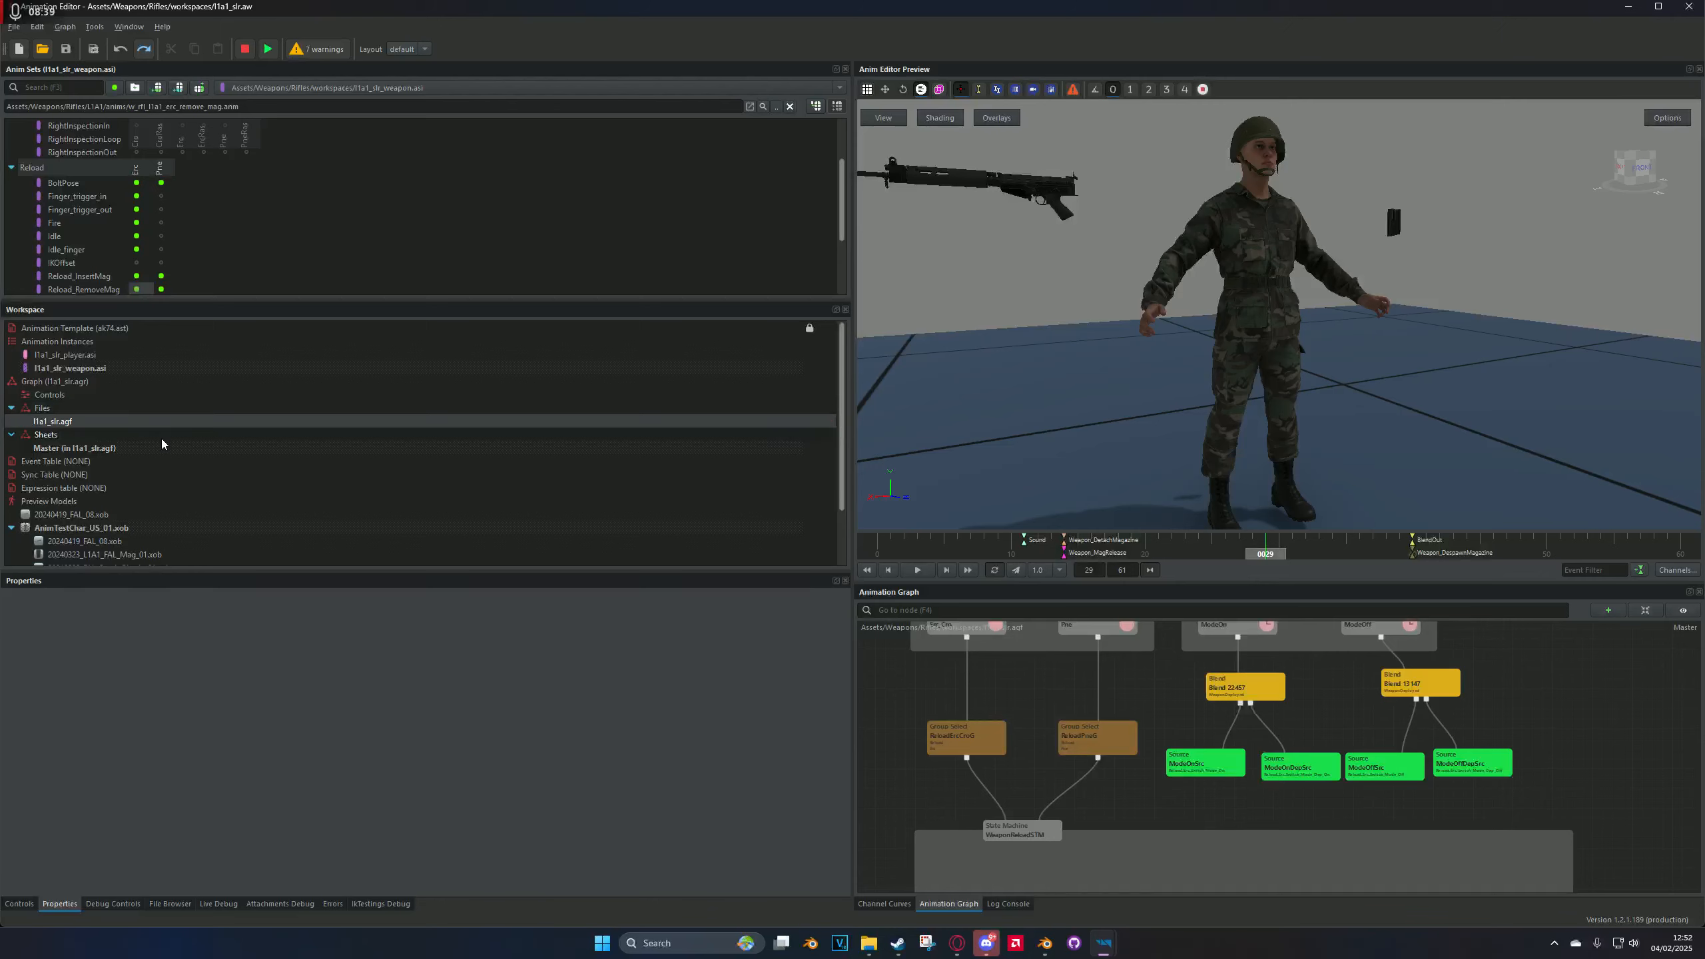
{"action": "left_click", "coordinate": [85, 449]}
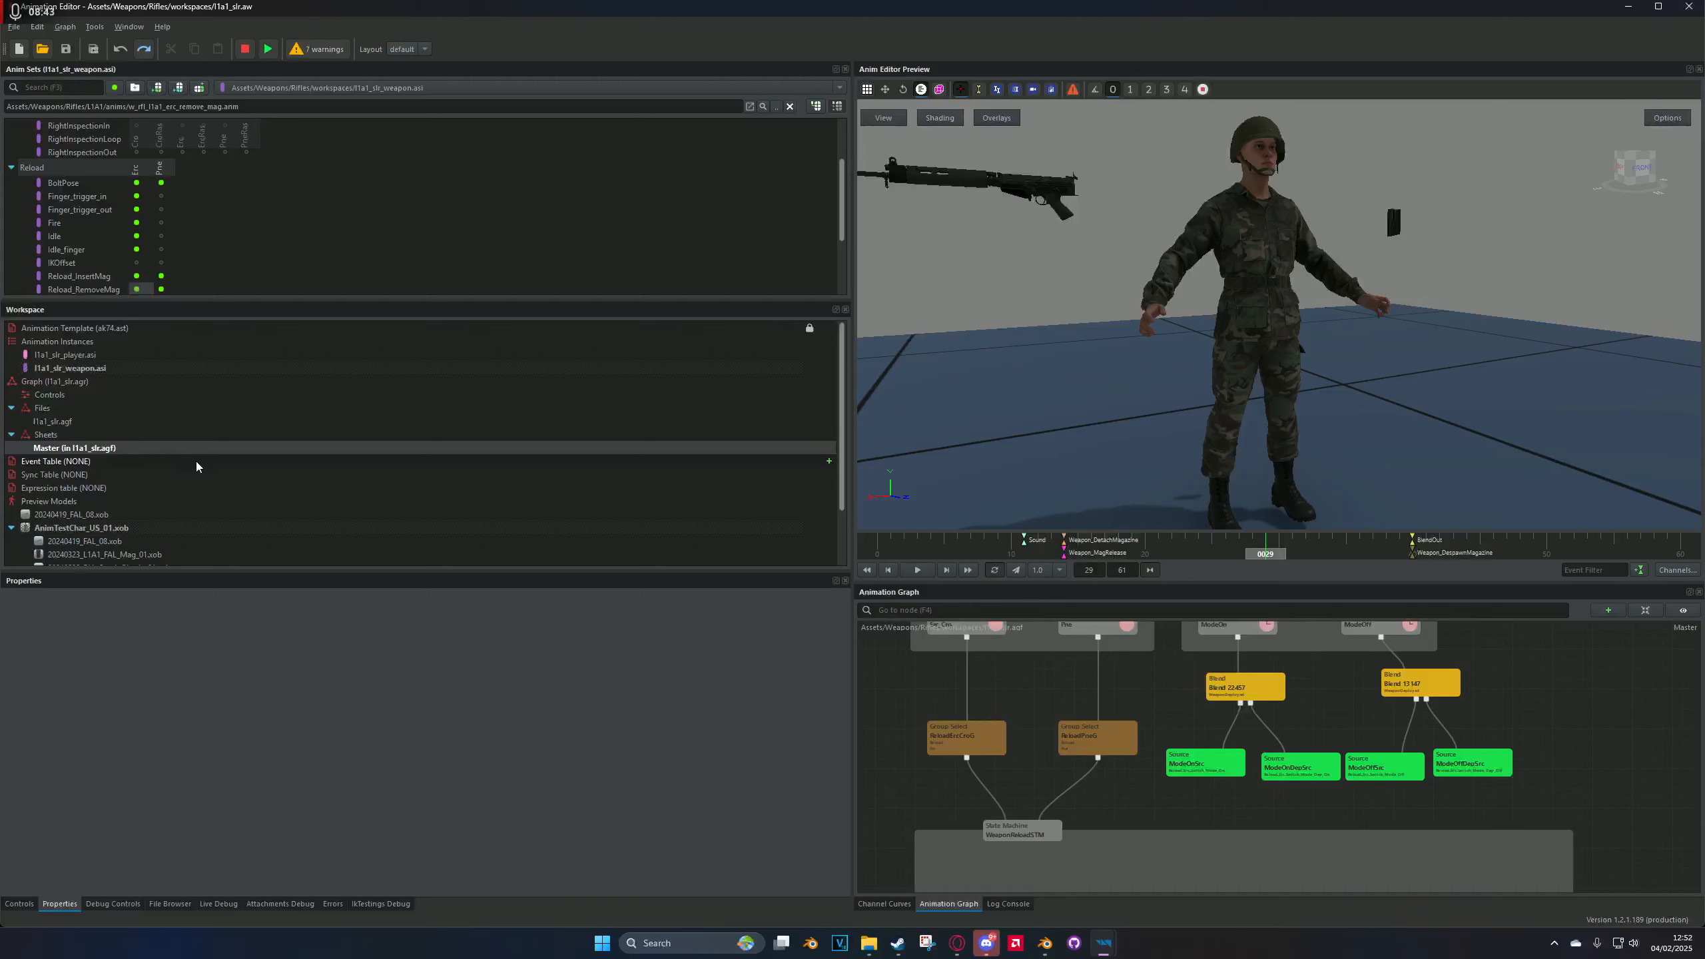
{"action": "double_click", "coordinate": [145, 454]}
{"action": "scroll", "coordinate": [1381, 826], "scroll_direction": "up", "scroll_amount": 3}
{"action": "middle_click_drag", "start_coordinate": [1503, 714], "coordinate": [1191, 765]}
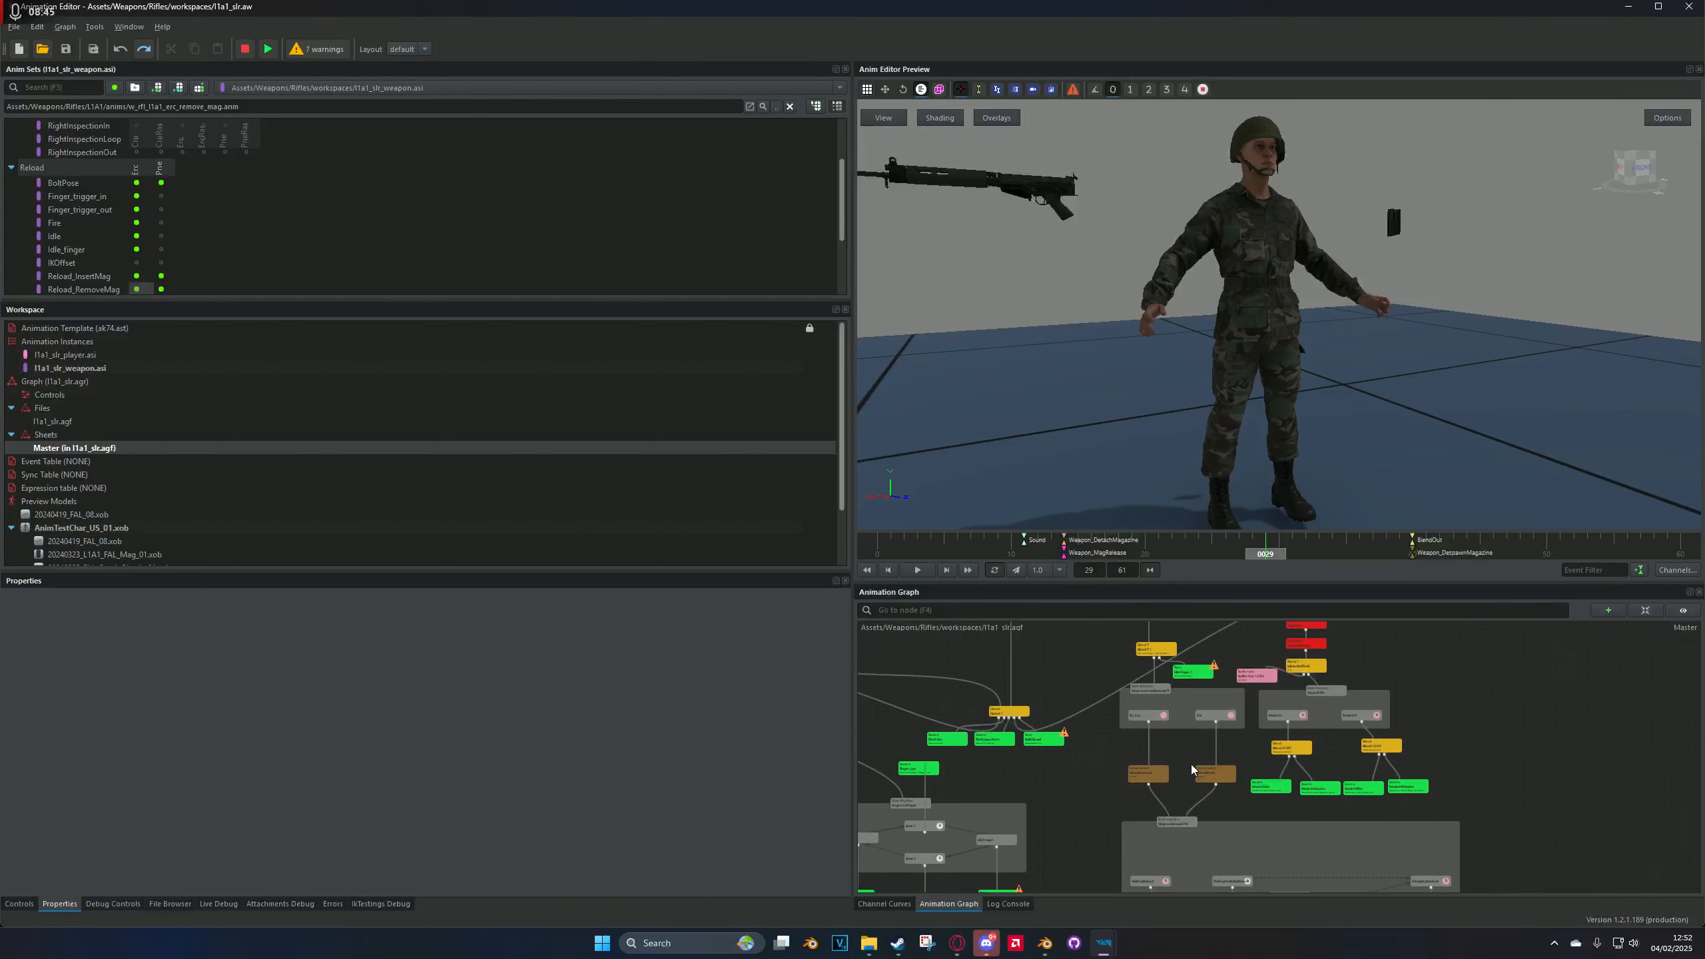
{"action": "scroll", "coordinate": [1191, 765], "scroll_direction": "down", "scroll_amount": 1}
{"action": "scroll", "coordinate": [968, 796], "scroll_direction": "down", "scroll_amount": 2}
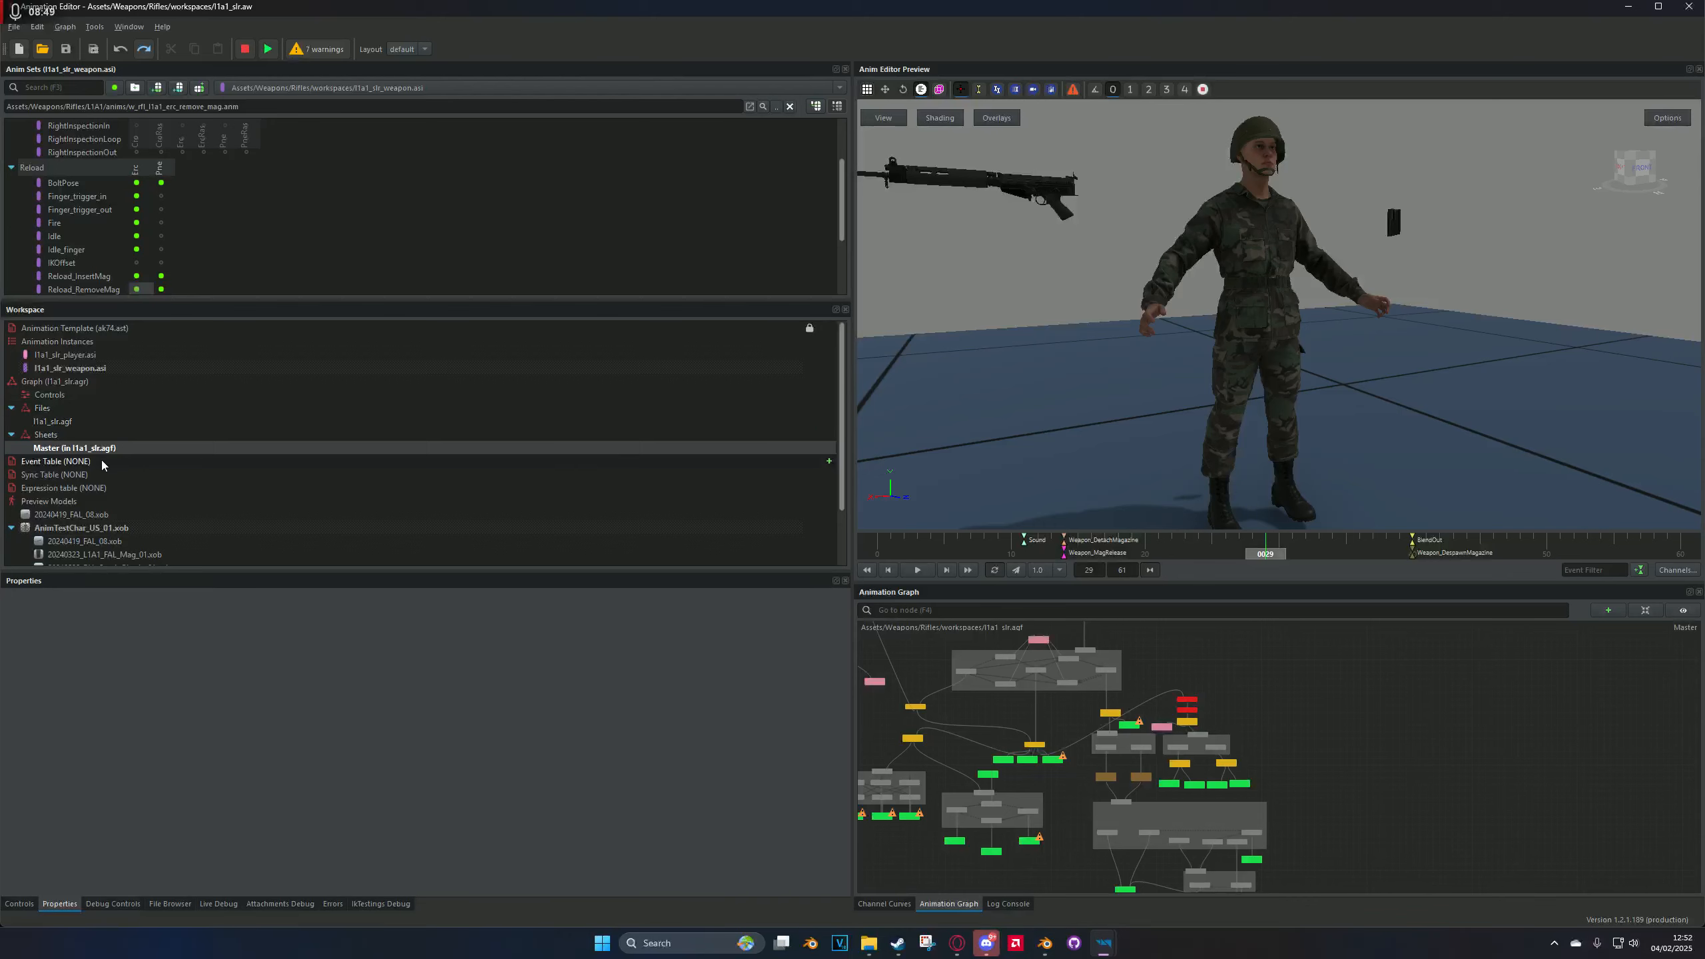
Step: Review the Expression table entry, the 20240419_FAL_08.xob and AnimTestChar_US_01.xob preview models, and the Audio Testing entry
{"action": "left_click", "coordinate": [111, 489]}
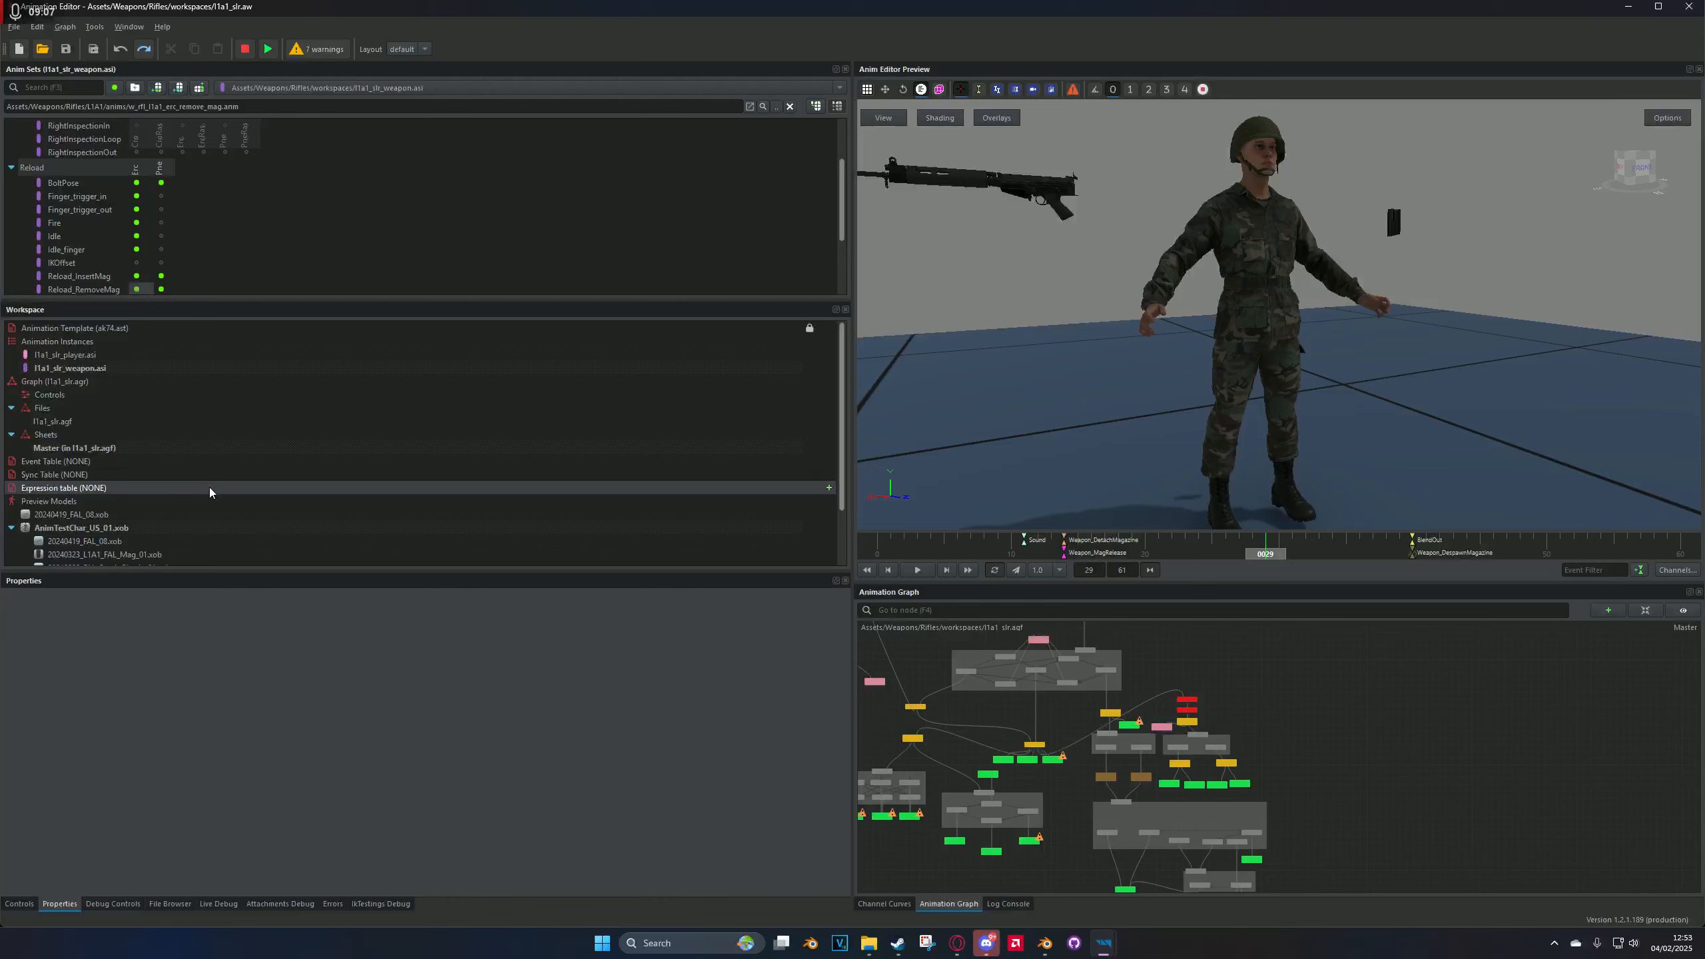
{"action": "scroll", "coordinate": [209, 487], "scroll_direction": "down", "scroll_amount": 1}
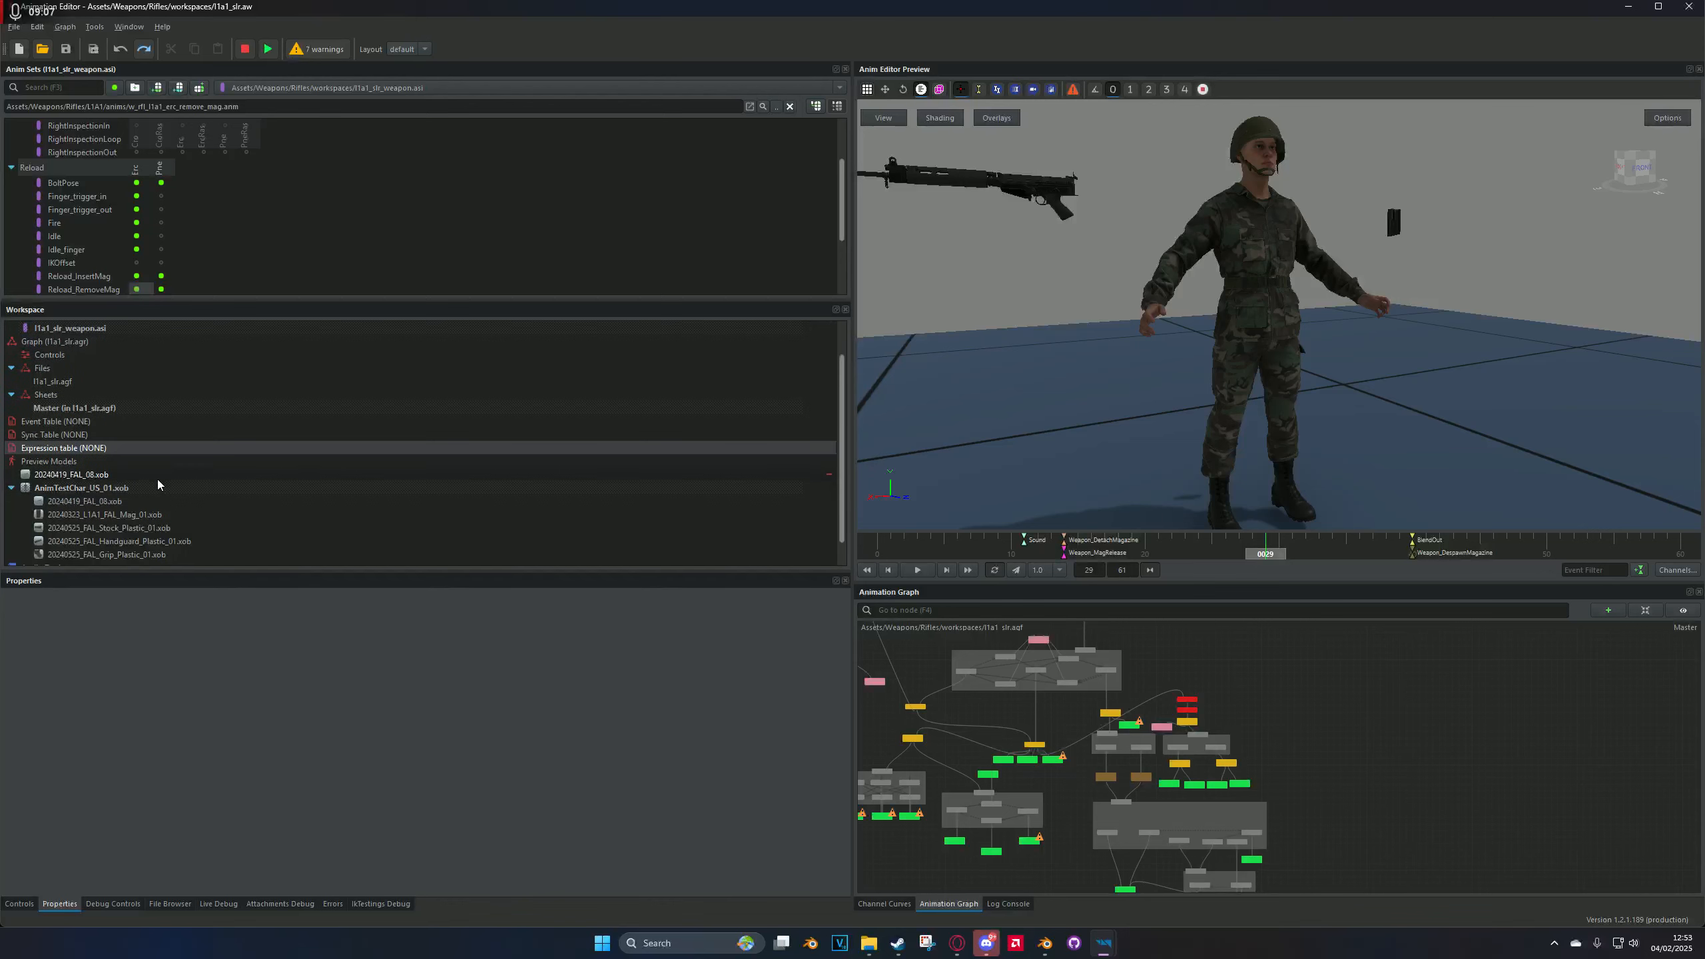
{"action": "left_click", "coordinate": [119, 474]}
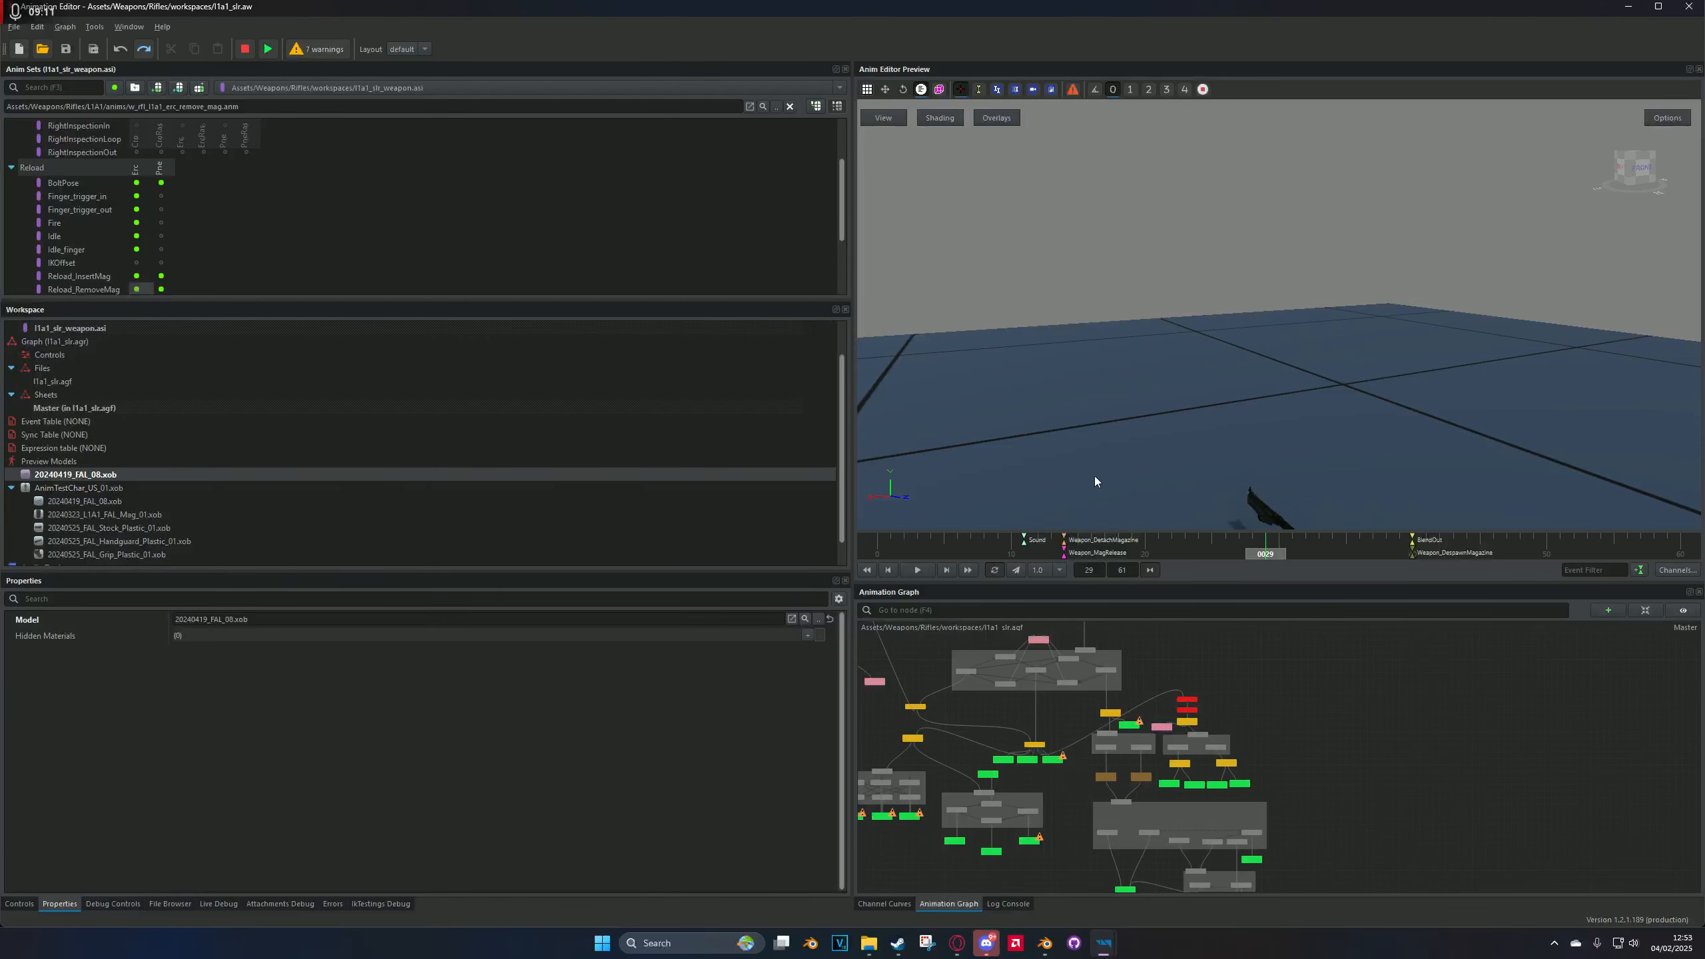
{"action": "left_click", "coordinate": [222, 485]}
{"action": "scroll", "coordinate": [229, 477], "scroll_direction": "down", "scroll_amount": 1}
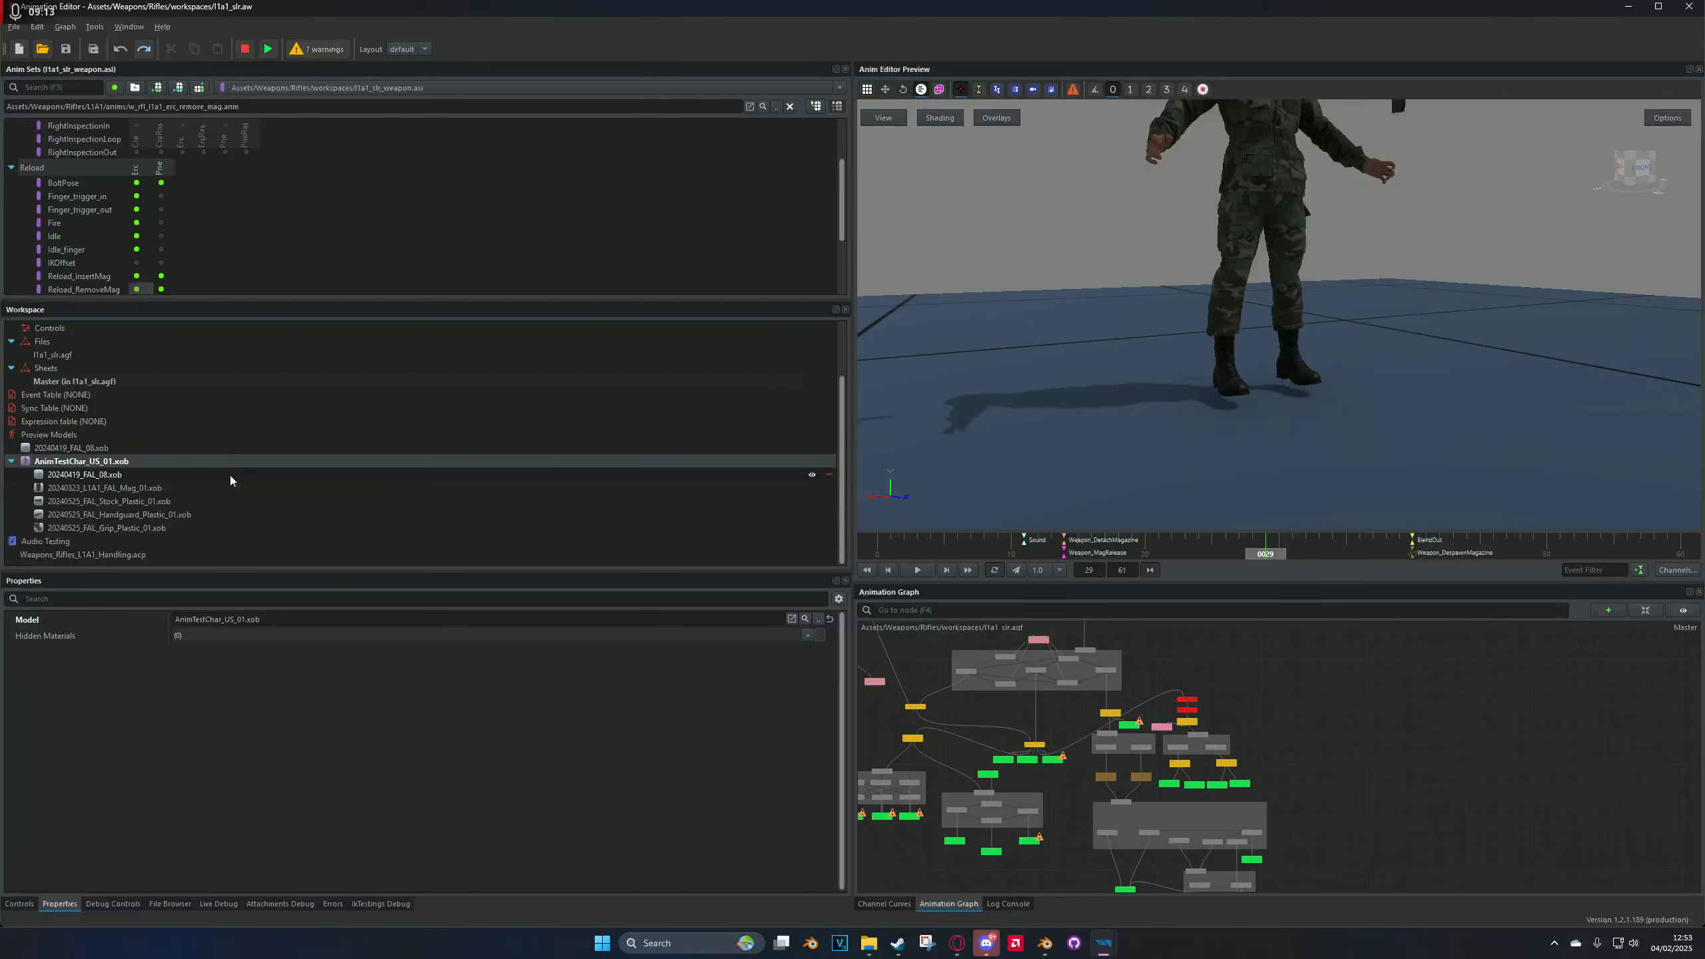
{"action": "left_click", "coordinate": [113, 543]}
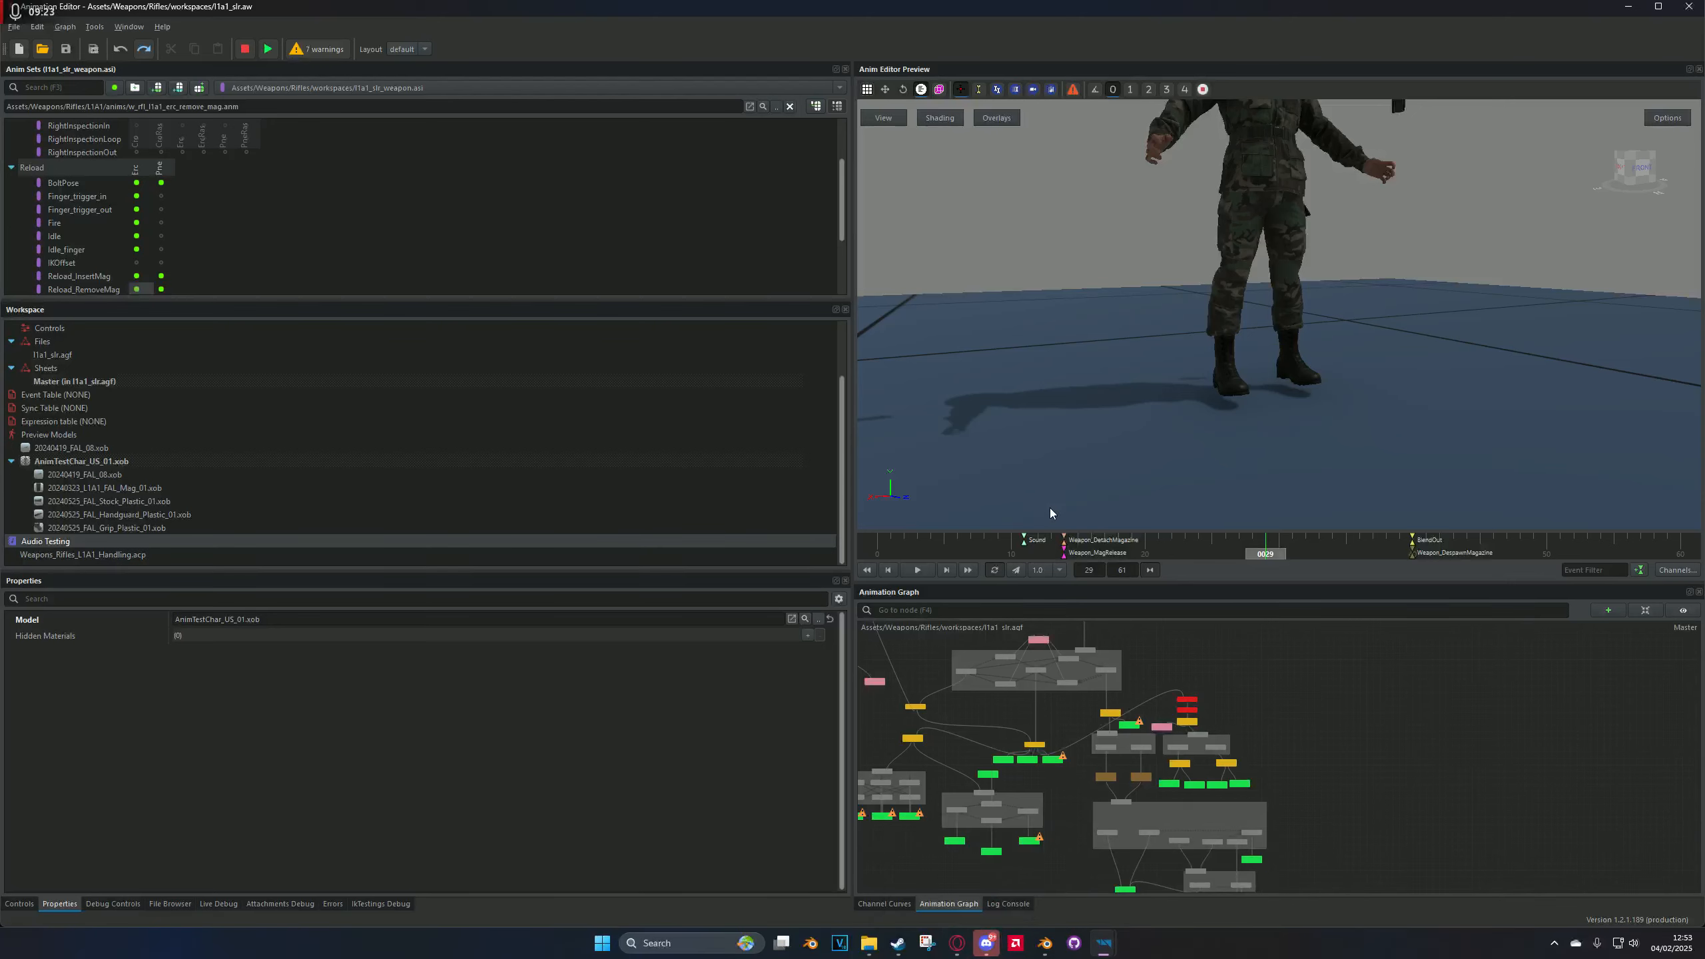
Step: Play and scrub the weapon's magazine removal animation to examine its Sound, Weapon_DetachMagazine and Weapon_MagRelease events
{"action": "left_click_drag", "start_coordinate": [960, 555], "coordinate": [871, 550]}
{"action": "left_click", "coordinate": [915, 568]}
{"action": "left_click", "coordinate": [915, 569]}
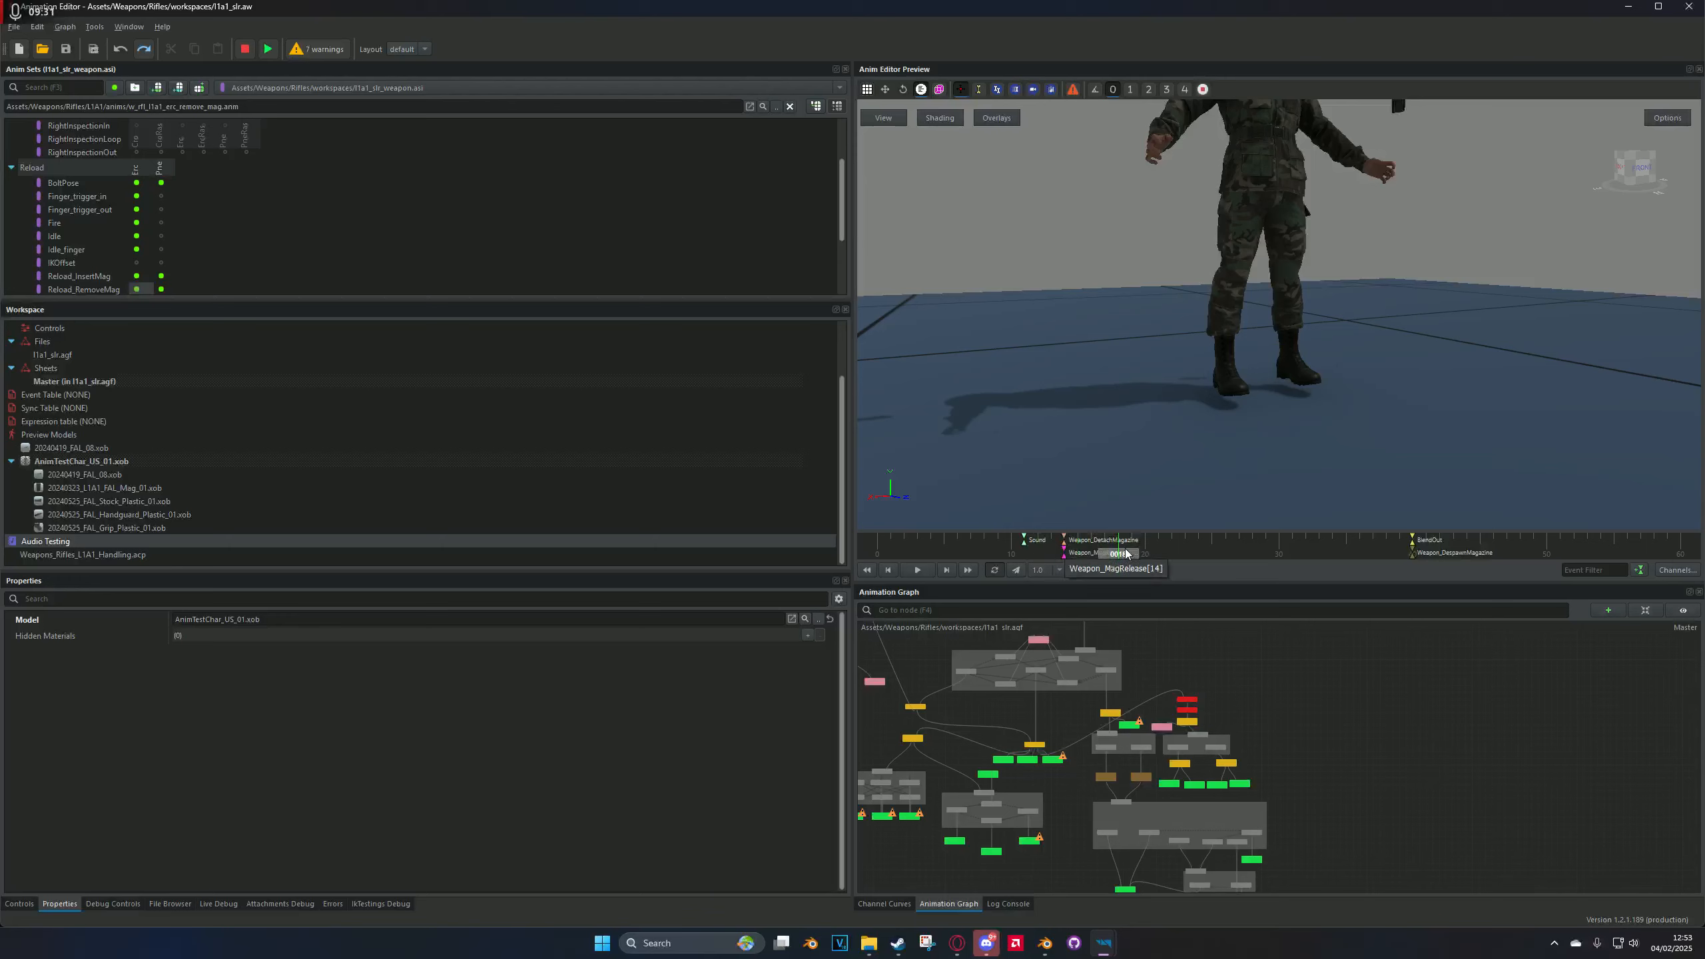
{"action": "left_click", "coordinate": [1171, 554]}
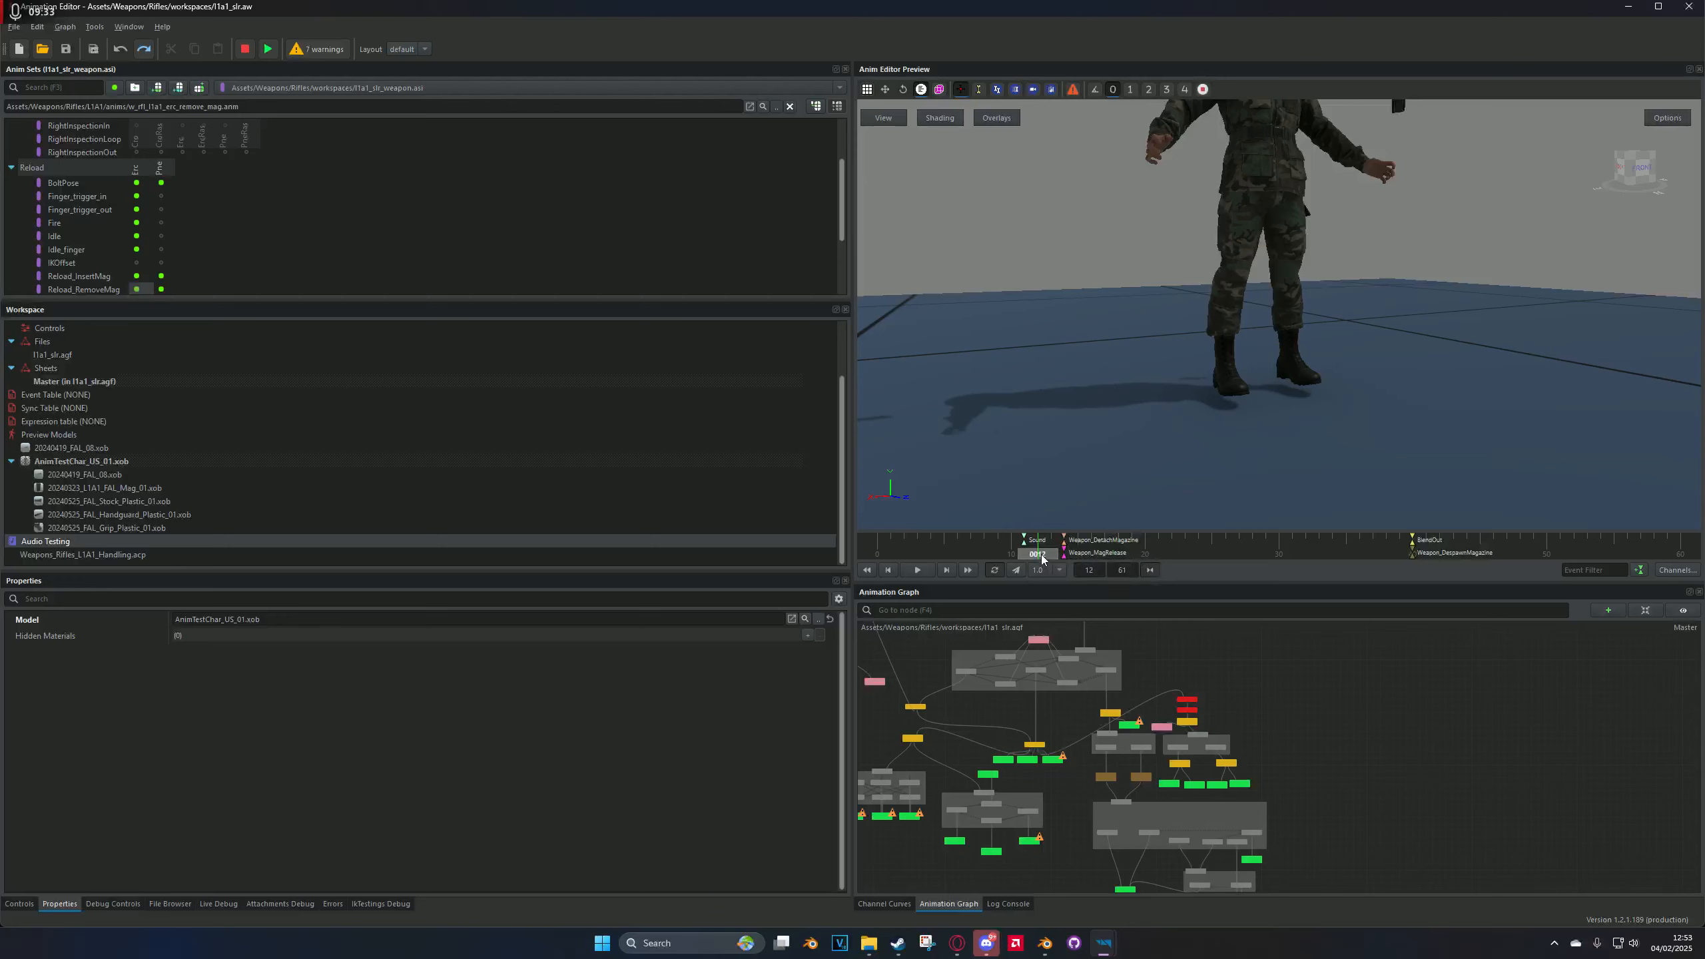
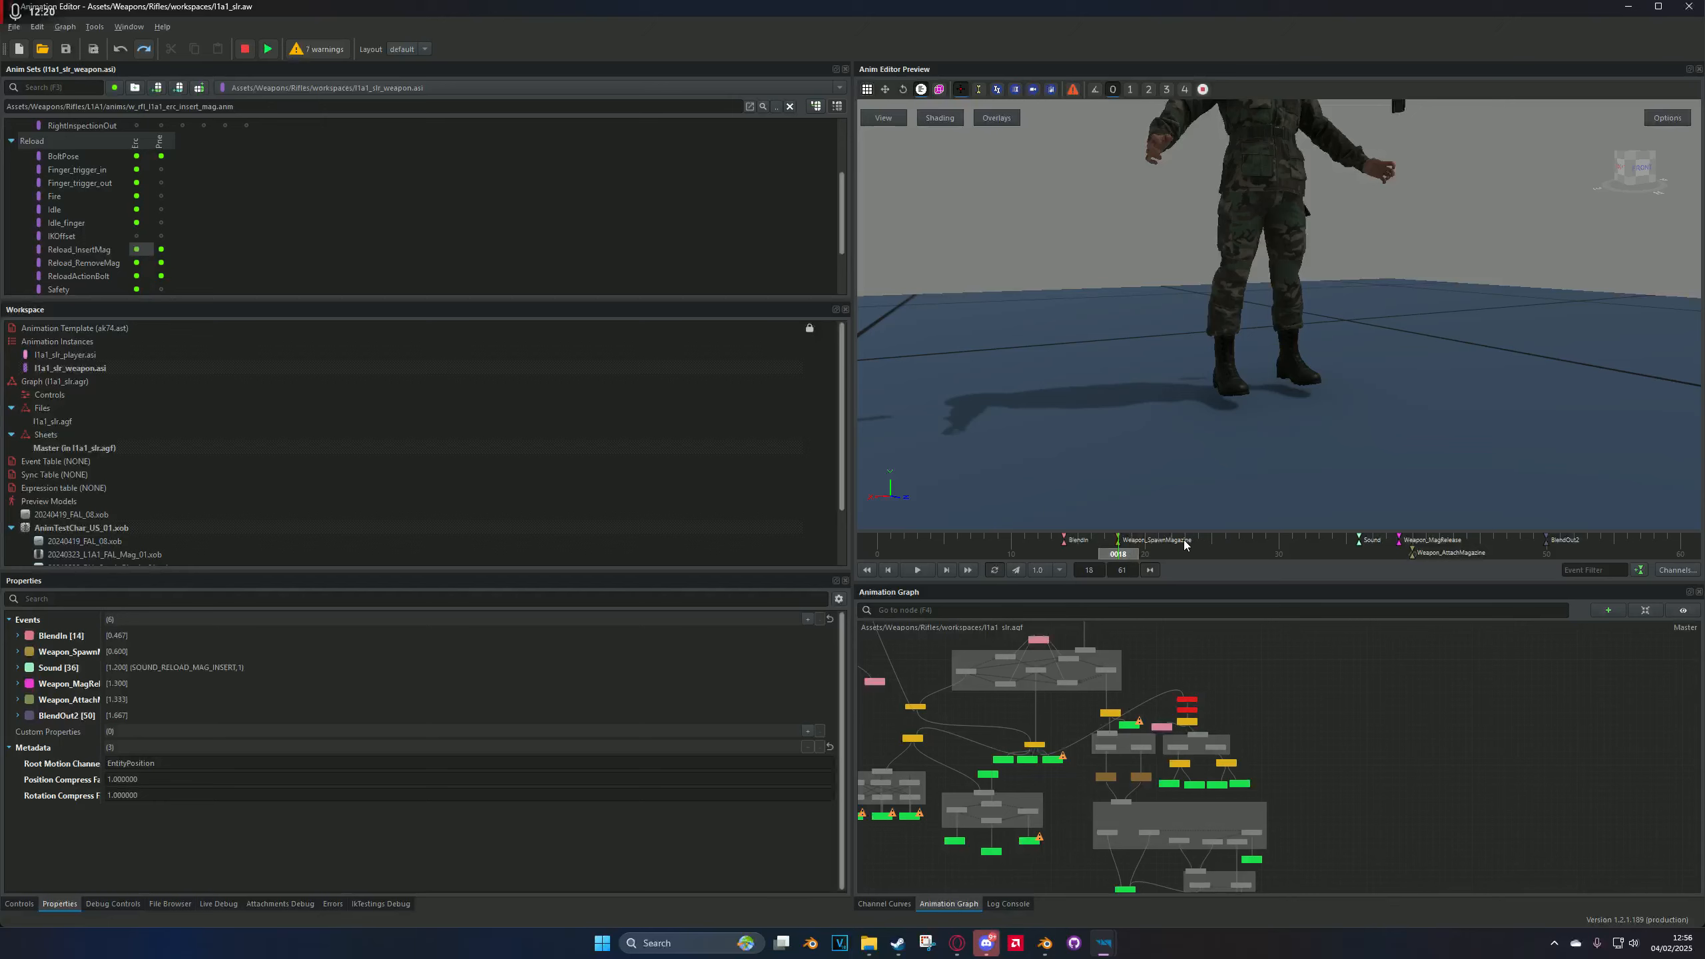
Step: Scrub the weapon's Reload_InsertMag animation around its Weapon_SpawnMagazine event
{"action": "left_click", "coordinate": [1254, 554]}
{"action": "left_click_drag", "start_coordinate": [1138, 559], "coordinate": [1121, 557]}
{"action": "double_click", "coordinate": [145, 251]}
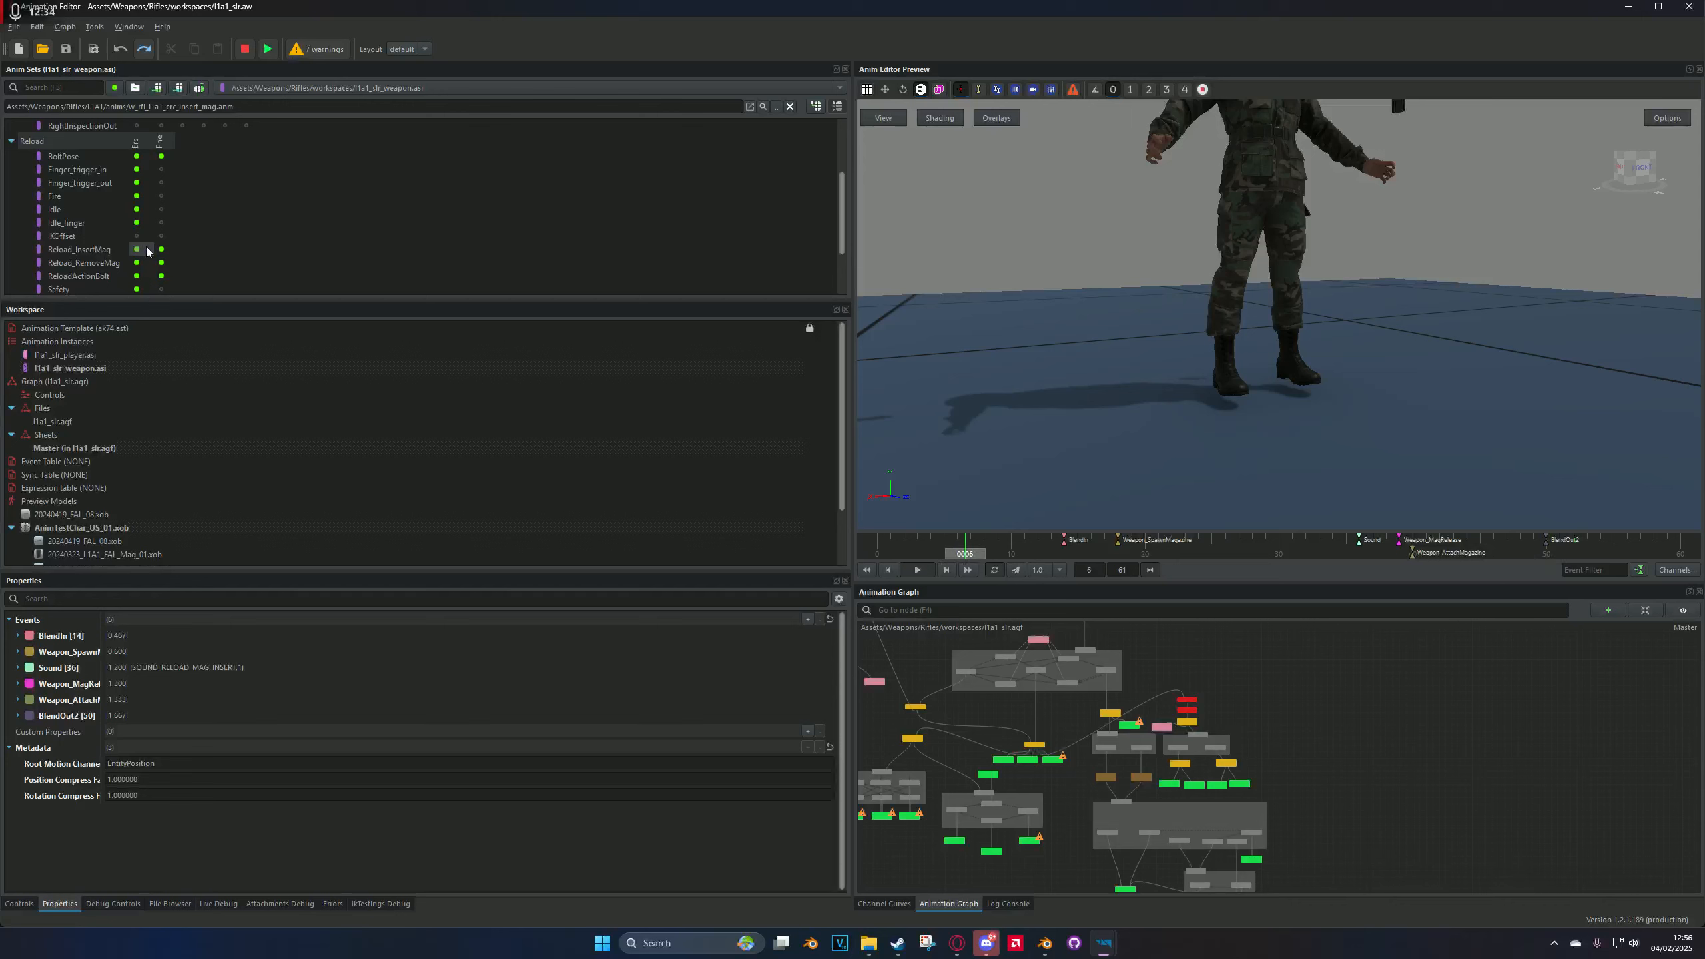
Step: Switch the animation sets to the l1a1_slr_player.asi instance and load its Erc Reload_InsertMag animation
{"action": "left_click", "coordinate": [381, 90]}
{"action": "left_click", "coordinate": [397, 76]}
{"action": "double_click", "coordinate": [140, 251]}
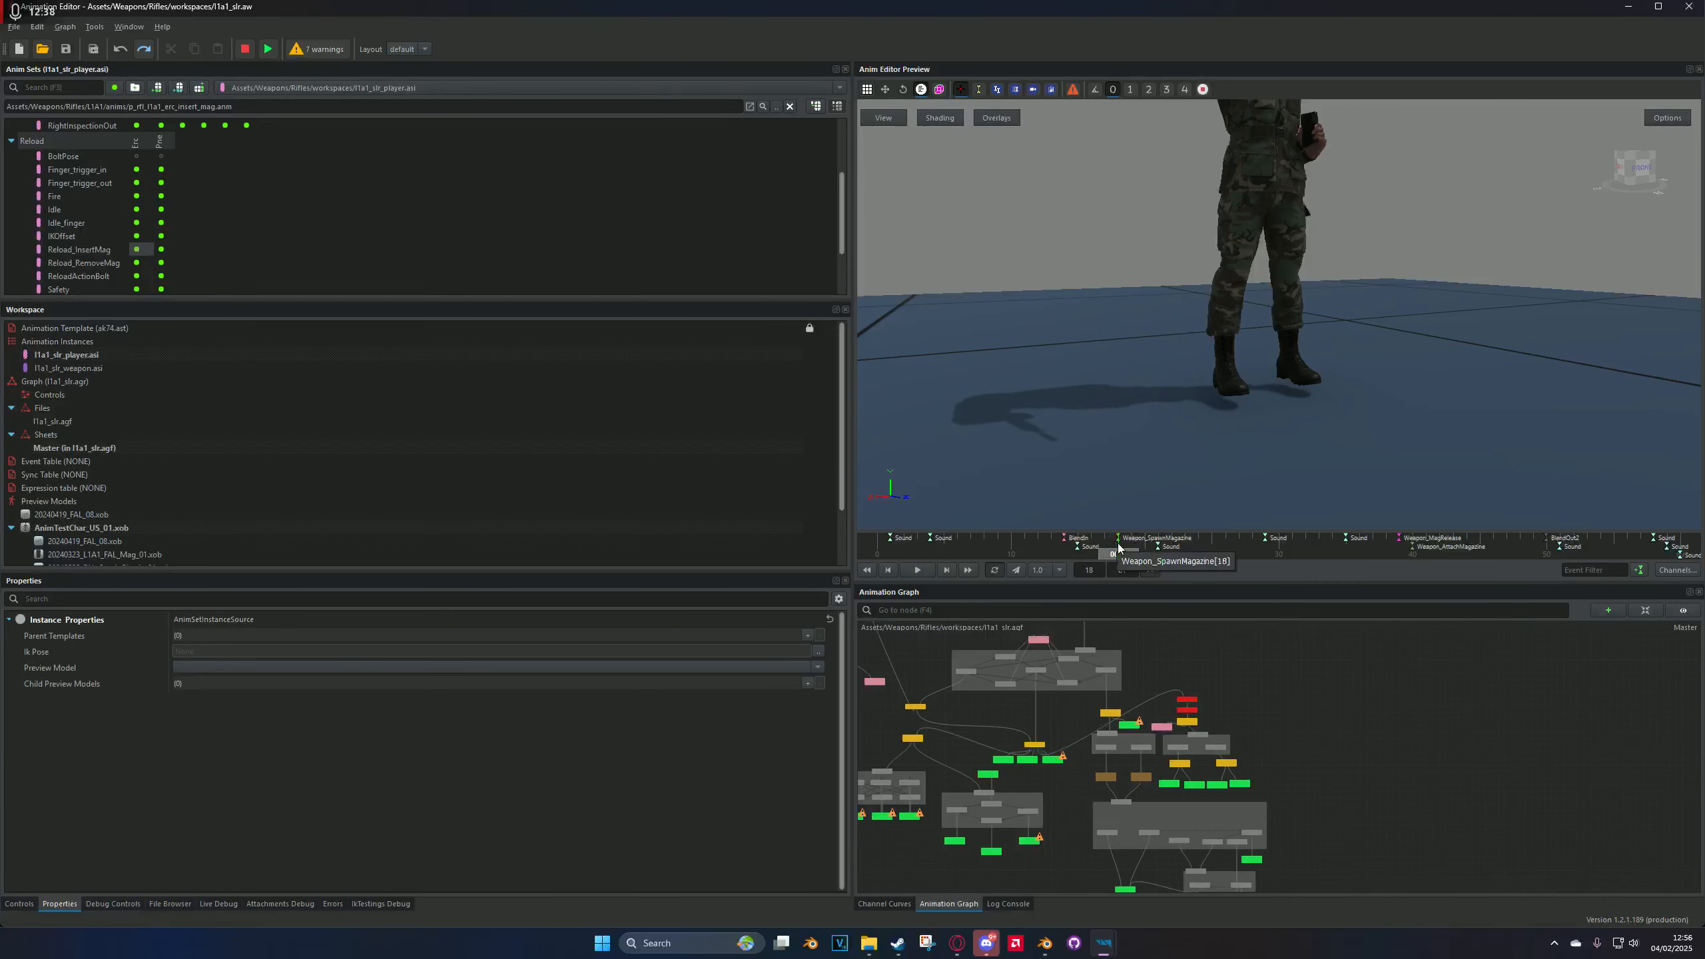
Step: Scrub the player's magazine insertion animation and examine the magazine hand from Weapon_SpawnMagazine up to the insertion sound event
{"action": "middle_click_drag", "start_coordinate": [1215, 208], "coordinate": [1215, 317]}
{"action": "scroll", "coordinate": [1215, 317], "scroll_direction": "up", "scroll_amount": 6}
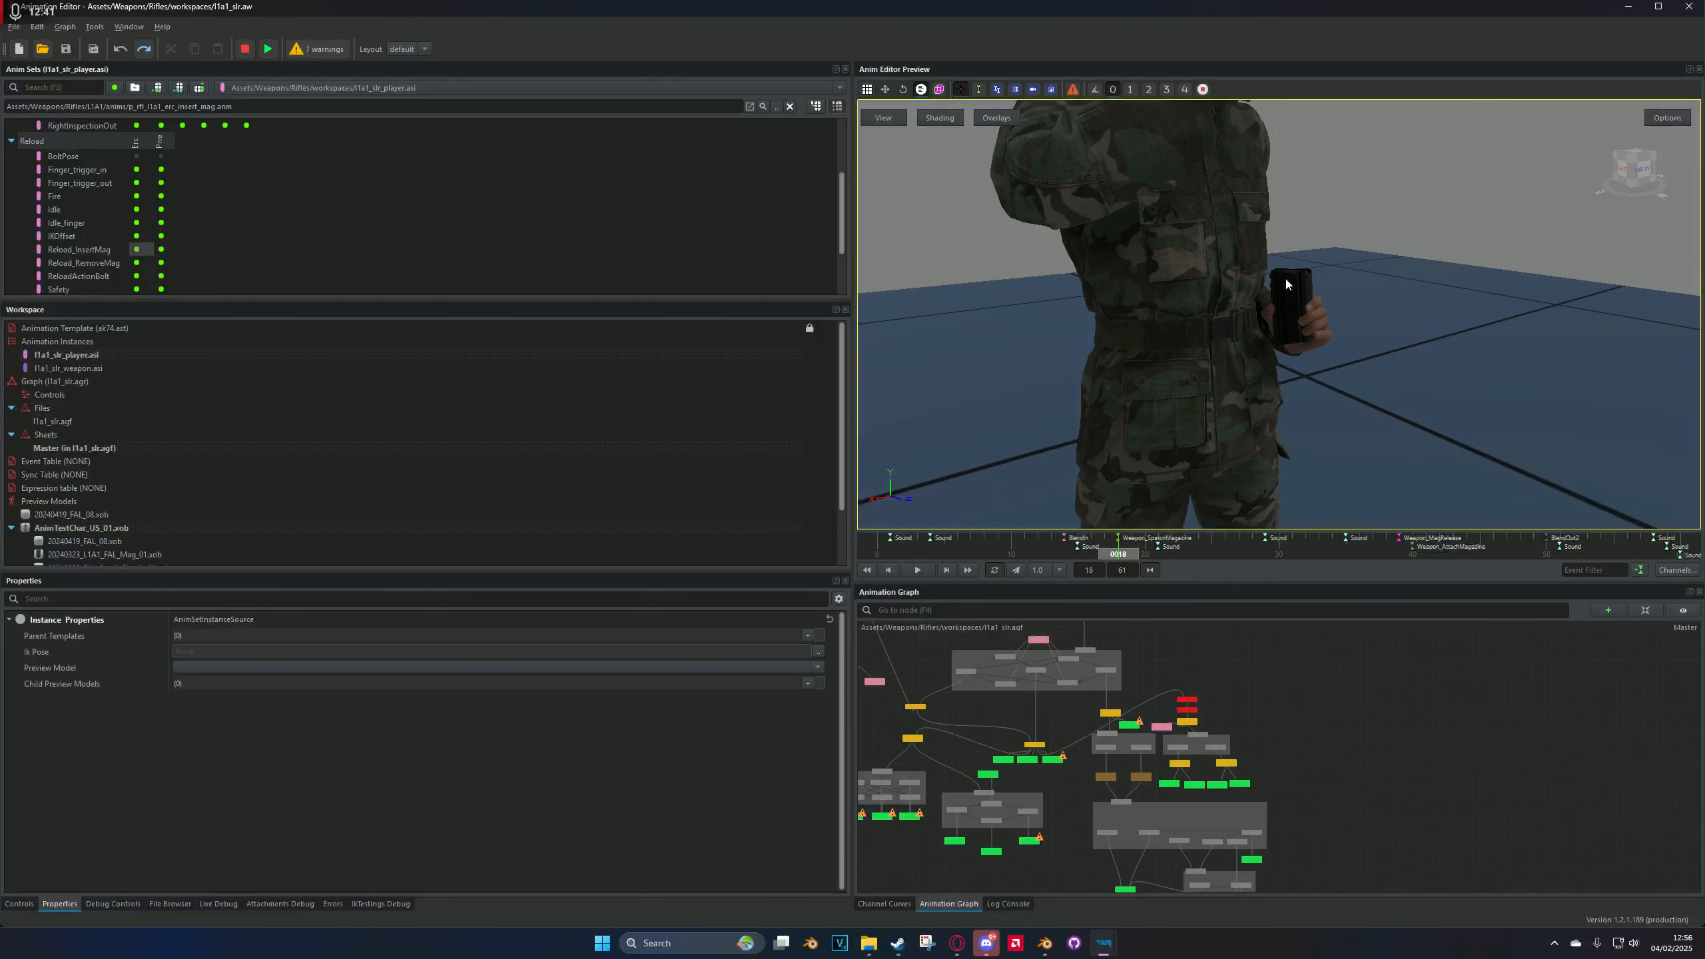
{"action": "scroll", "coordinate": [1308, 384], "scroll_direction": "down", "scroll_amount": 2}
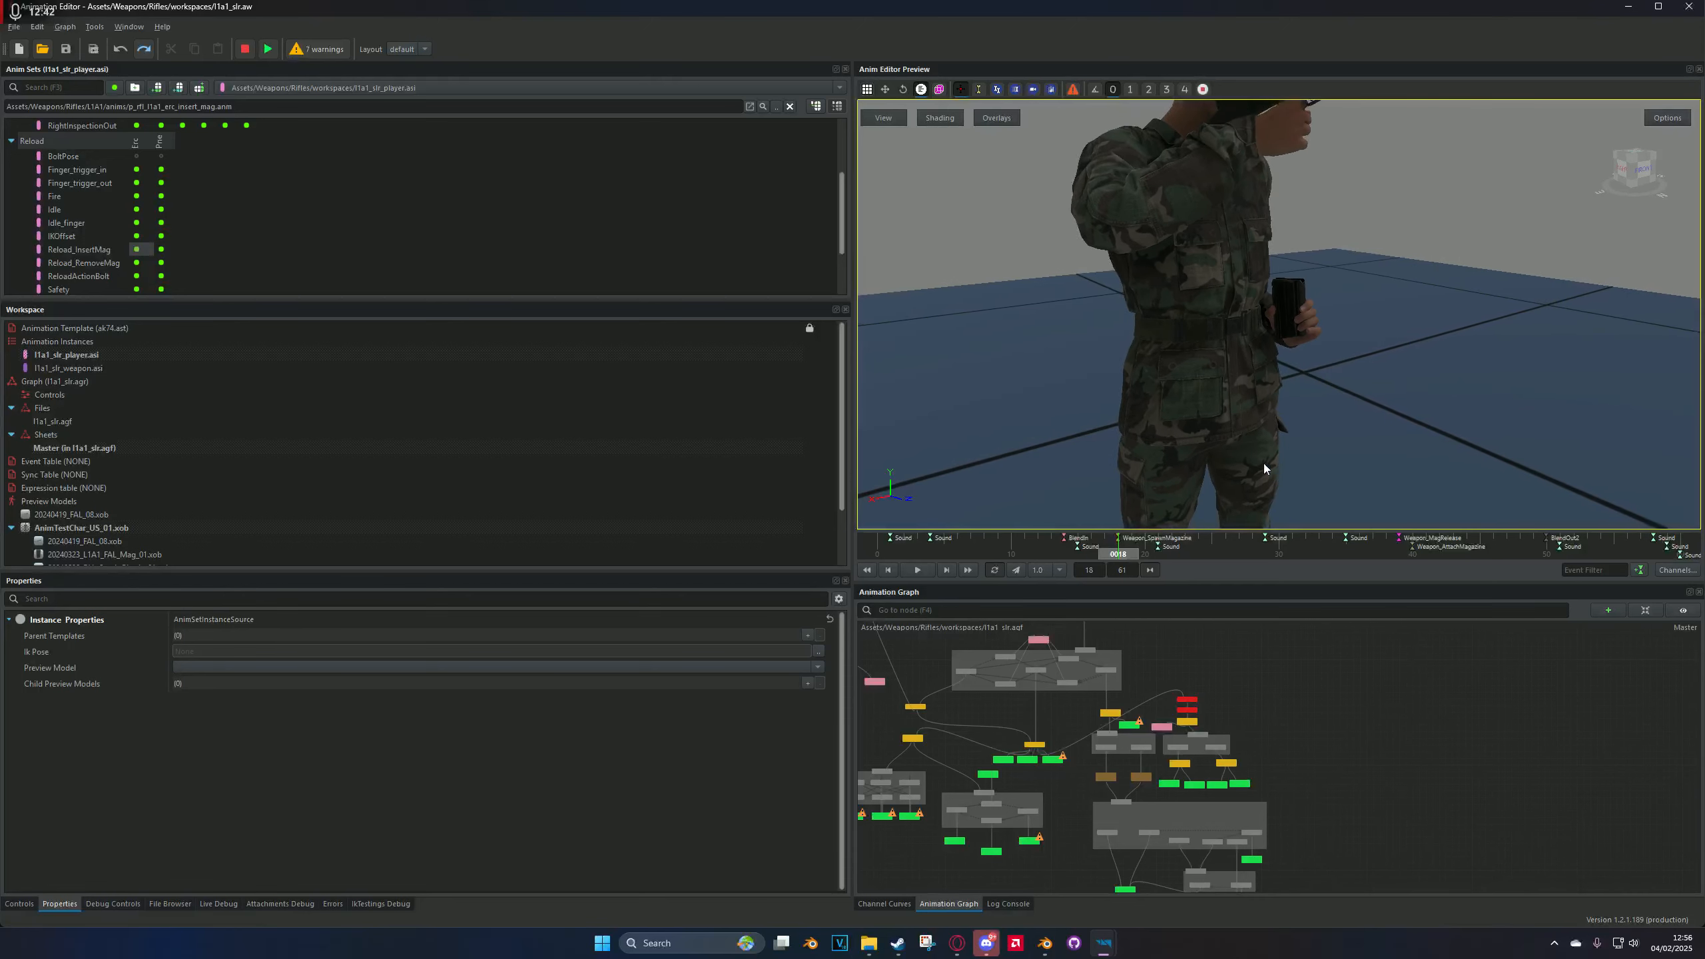
{"action": "scroll", "coordinate": [1260, 461], "scroll_direction": "down", "scroll_amount": 1}
{"action": "middle_click_drag", "start_coordinate": [1259, 494], "coordinate": [1253, 413]}
{"action": "left_click_drag", "start_coordinate": [1182, 557], "coordinate": [1253, 555]}
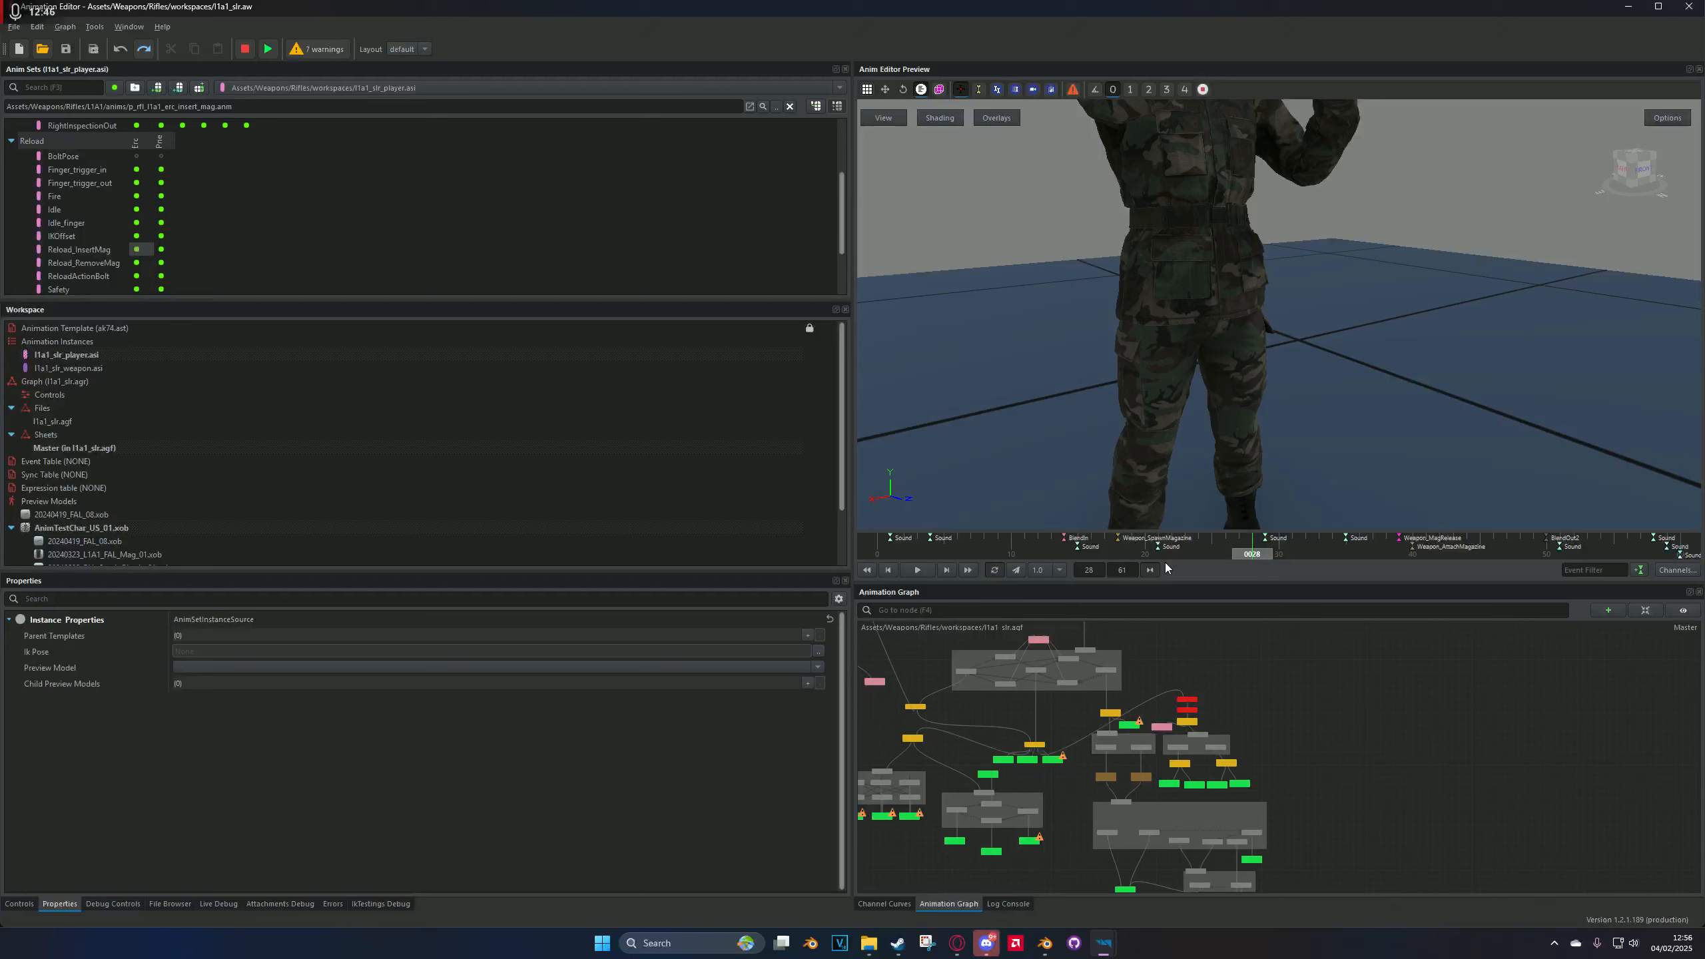
{"action": "left_click_drag", "start_coordinate": [1148, 552], "coordinate": [1359, 555]}
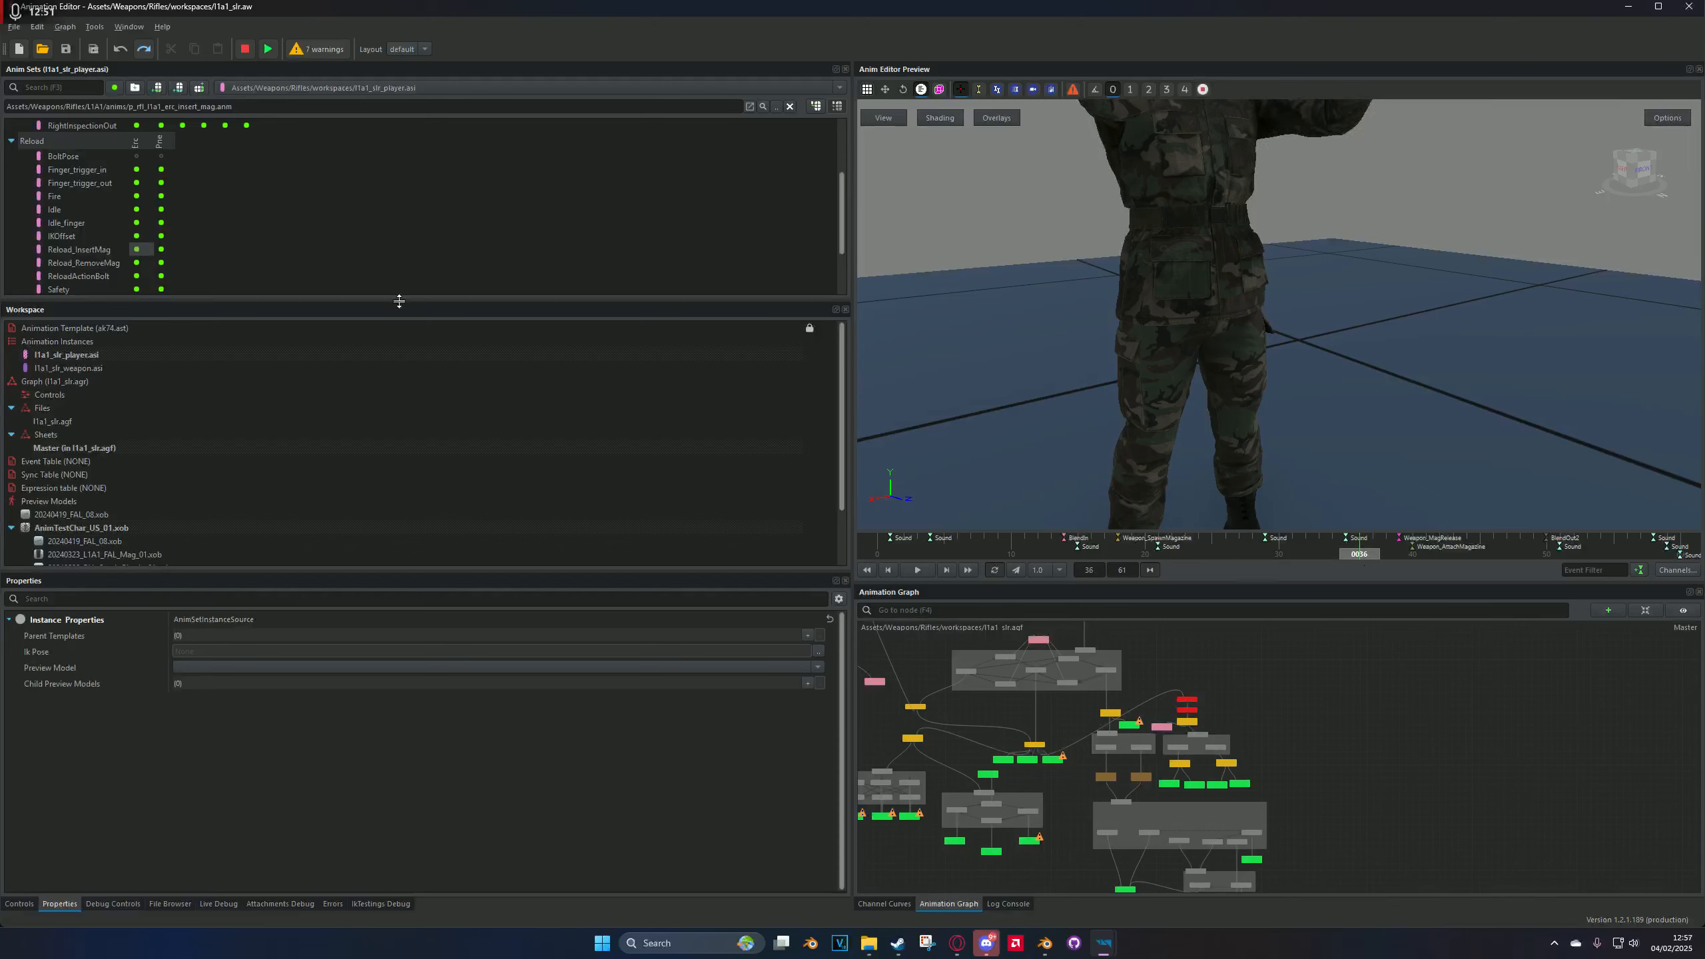
Step: Load the player's Erc ReloadActionBolt animation and scrub around its Weapon_Rack_Bolt event
{"action": "left_click", "coordinate": [136, 276]}
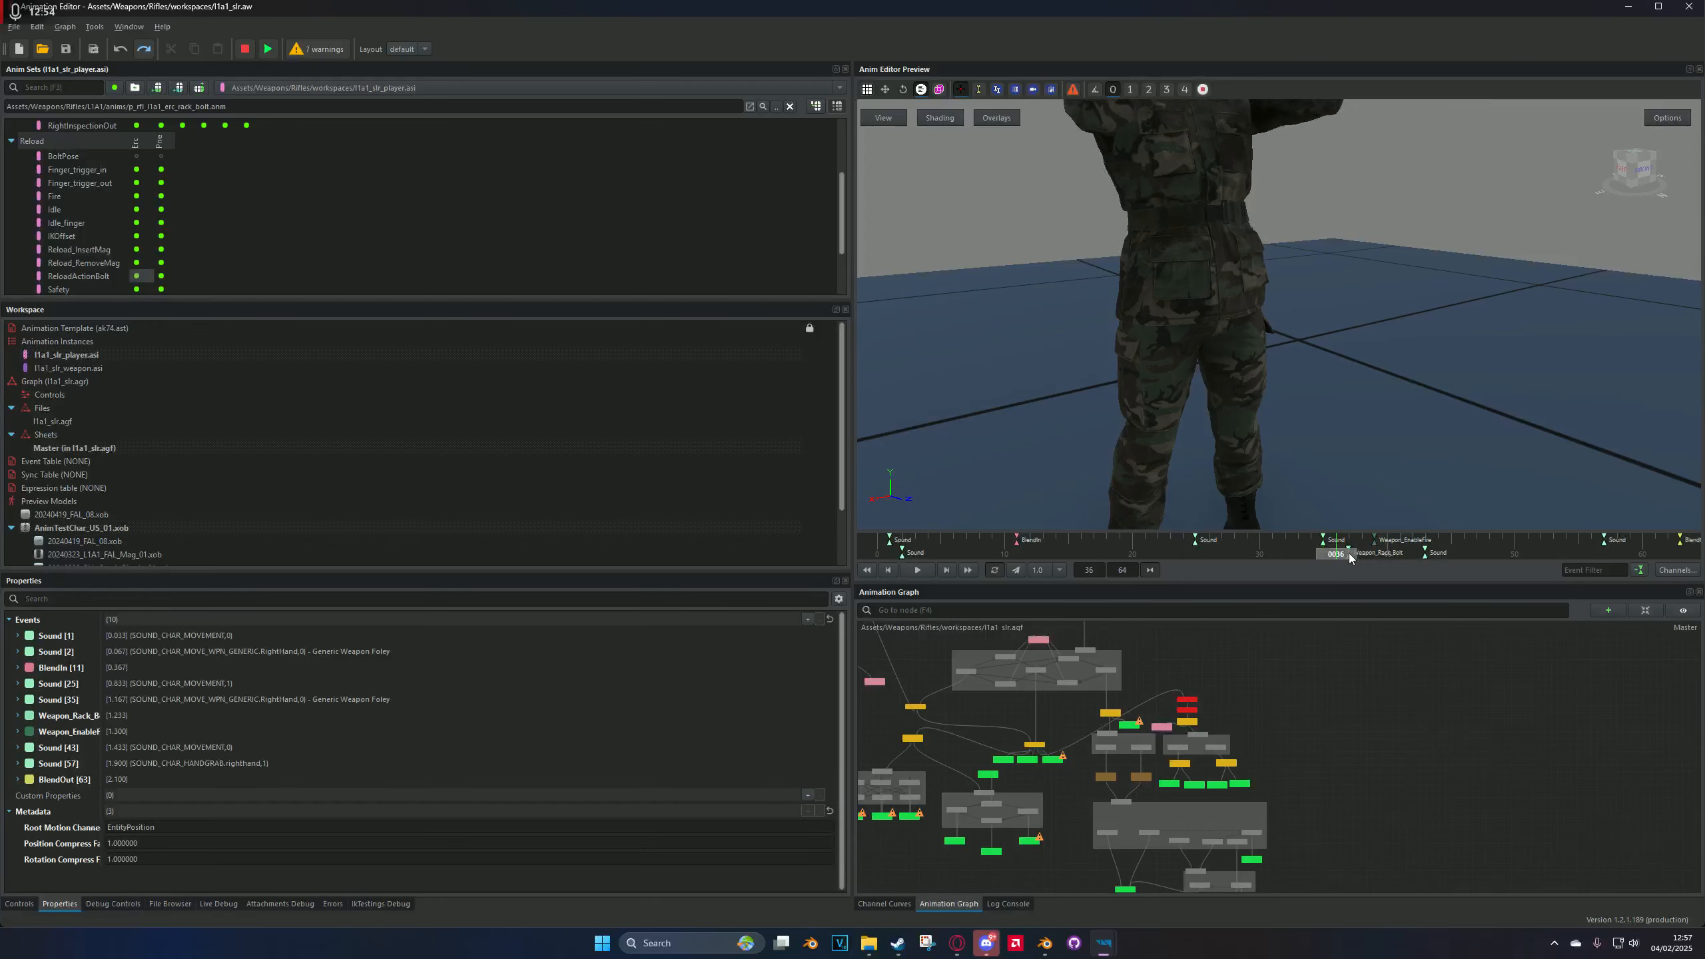
{"action": "mouse_move", "coordinate": [1351, 557]}
{"action": "left_mouse_down"}
{"action": "mouse_move", "coordinate": [1300, 563]}
{"action": "mouse_move", "coordinate": [1376, 551]}
{"action": "left_mouse_up"}
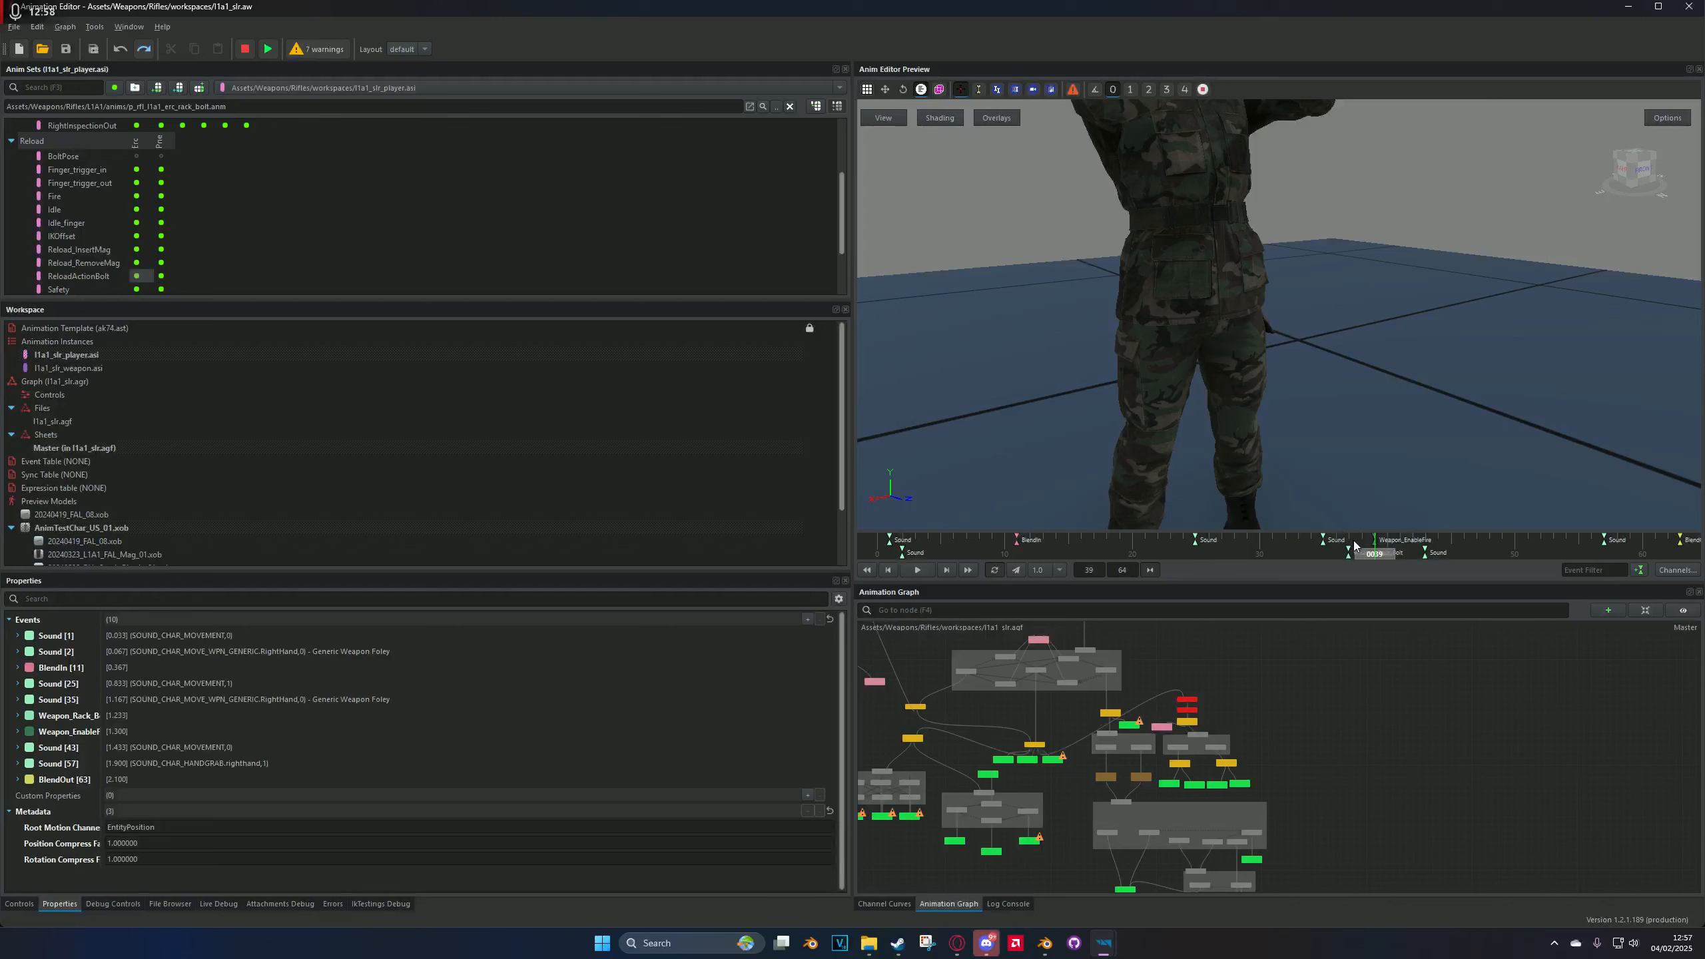
{"action": "left_click", "coordinate": [1452, 549]}
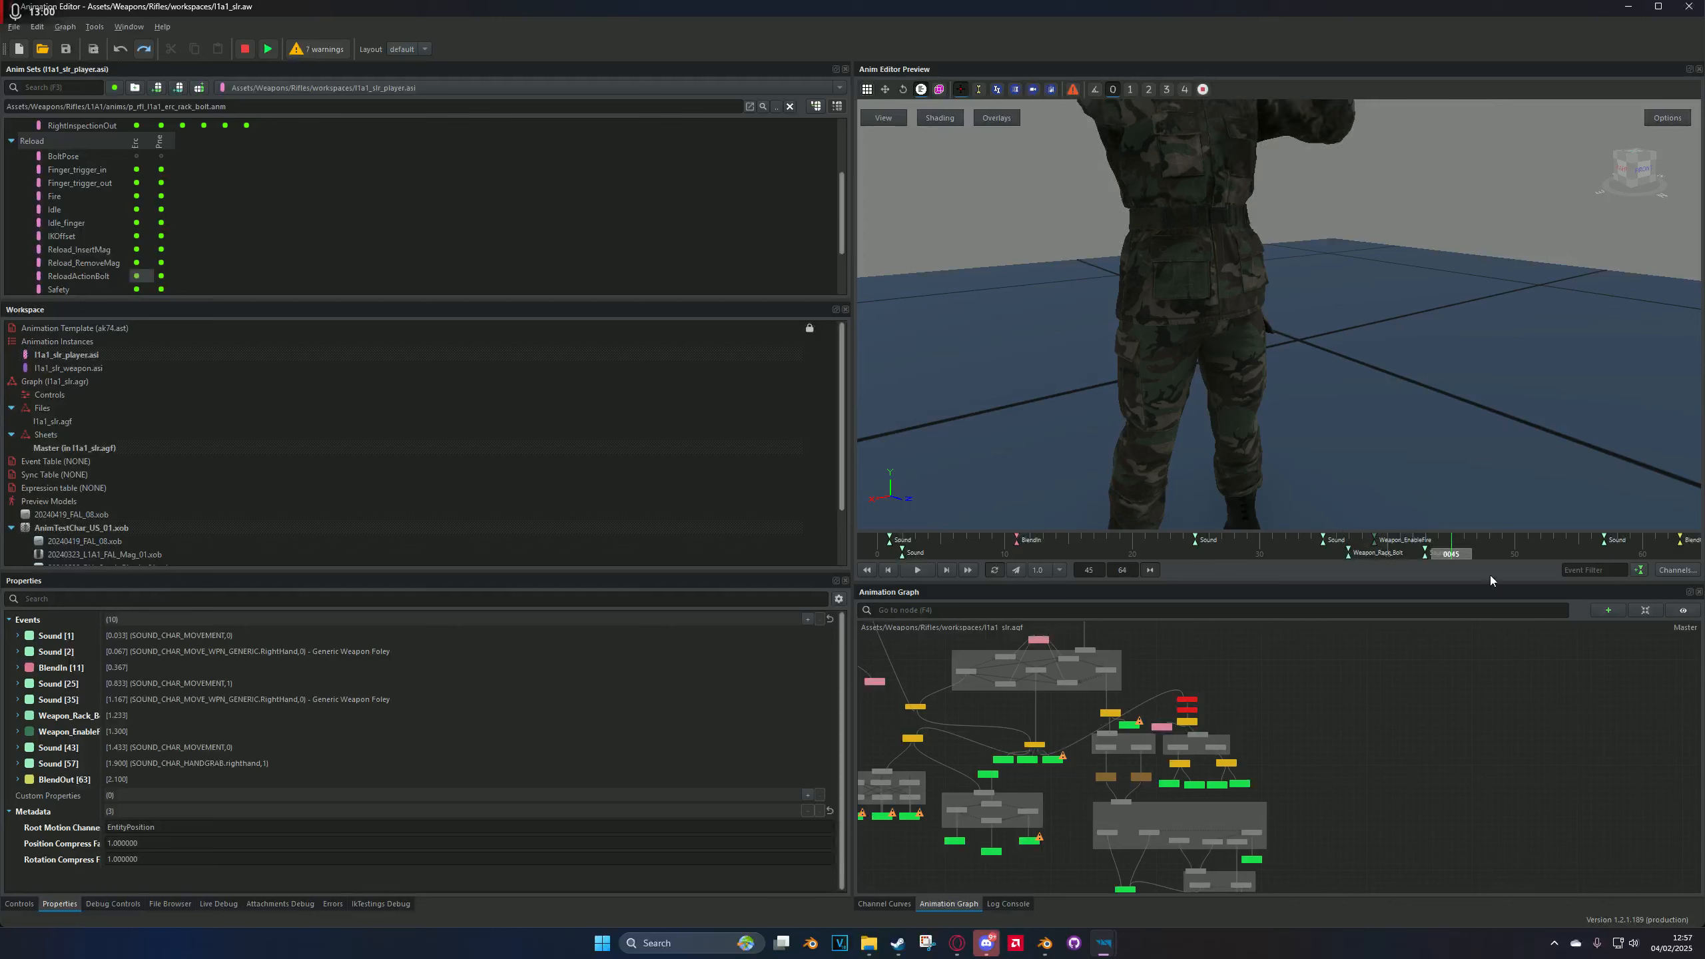
{"action": "left_click_drag", "start_coordinate": [1444, 552], "coordinate": [1377, 553]}
Step: Frame the character's upper body and rifle, and examine the hand movement before and after the bolt is racked
{"action": "middle_click_drag", "start_coordinate": [1398, 341], "coordinate": [1415, 520]}
{"action": "left_click_drag", "start_coordinate": [1379, 552], "coordinate": [1491, 570]}
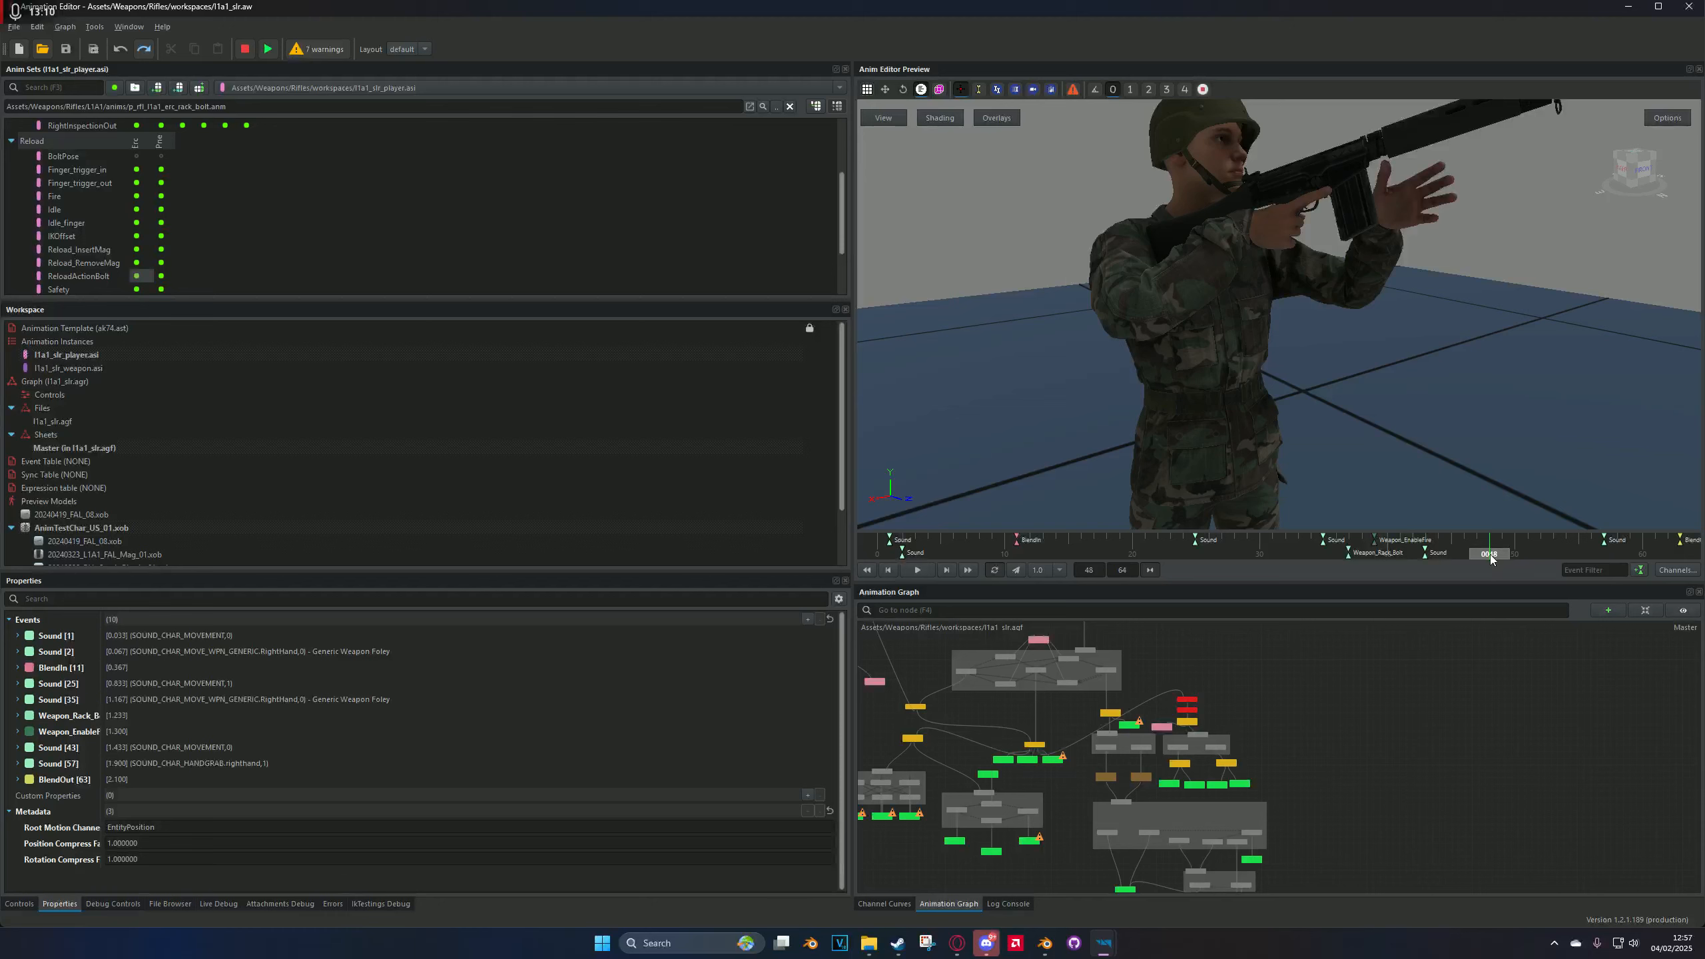
{"action": "left_click_drag", "start_coordinate": [1489, 554], "coordinate": [1552, 543]}
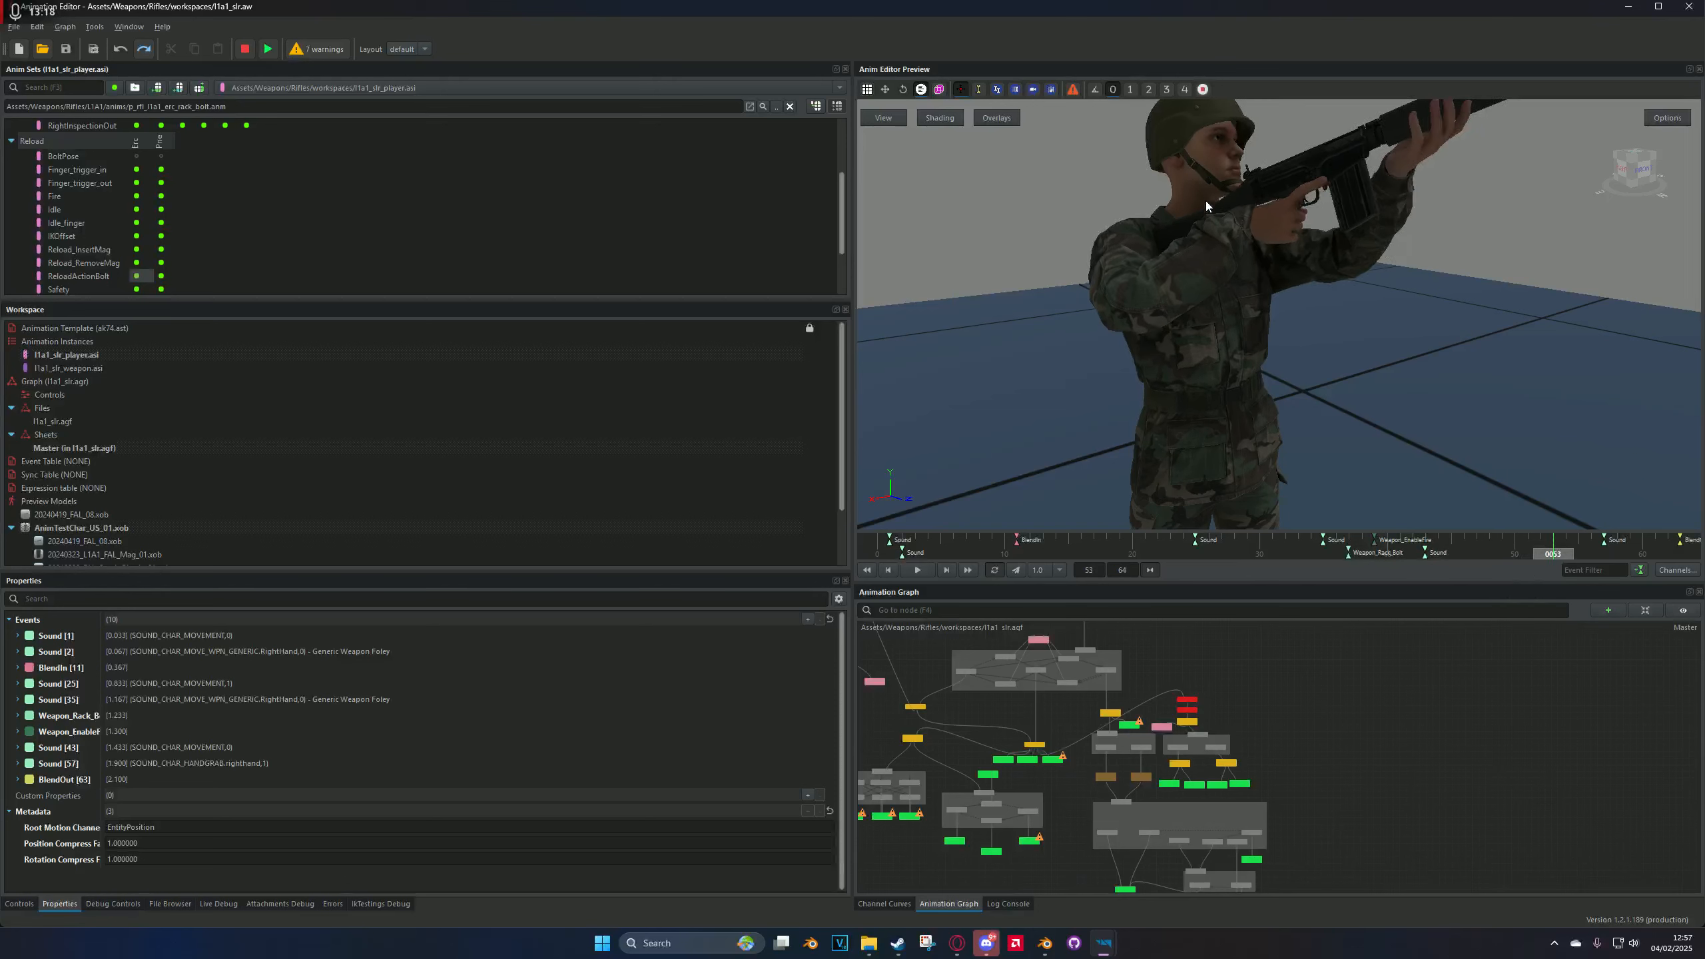
{"action": "left_click", "coordinate": [1529, 552]}
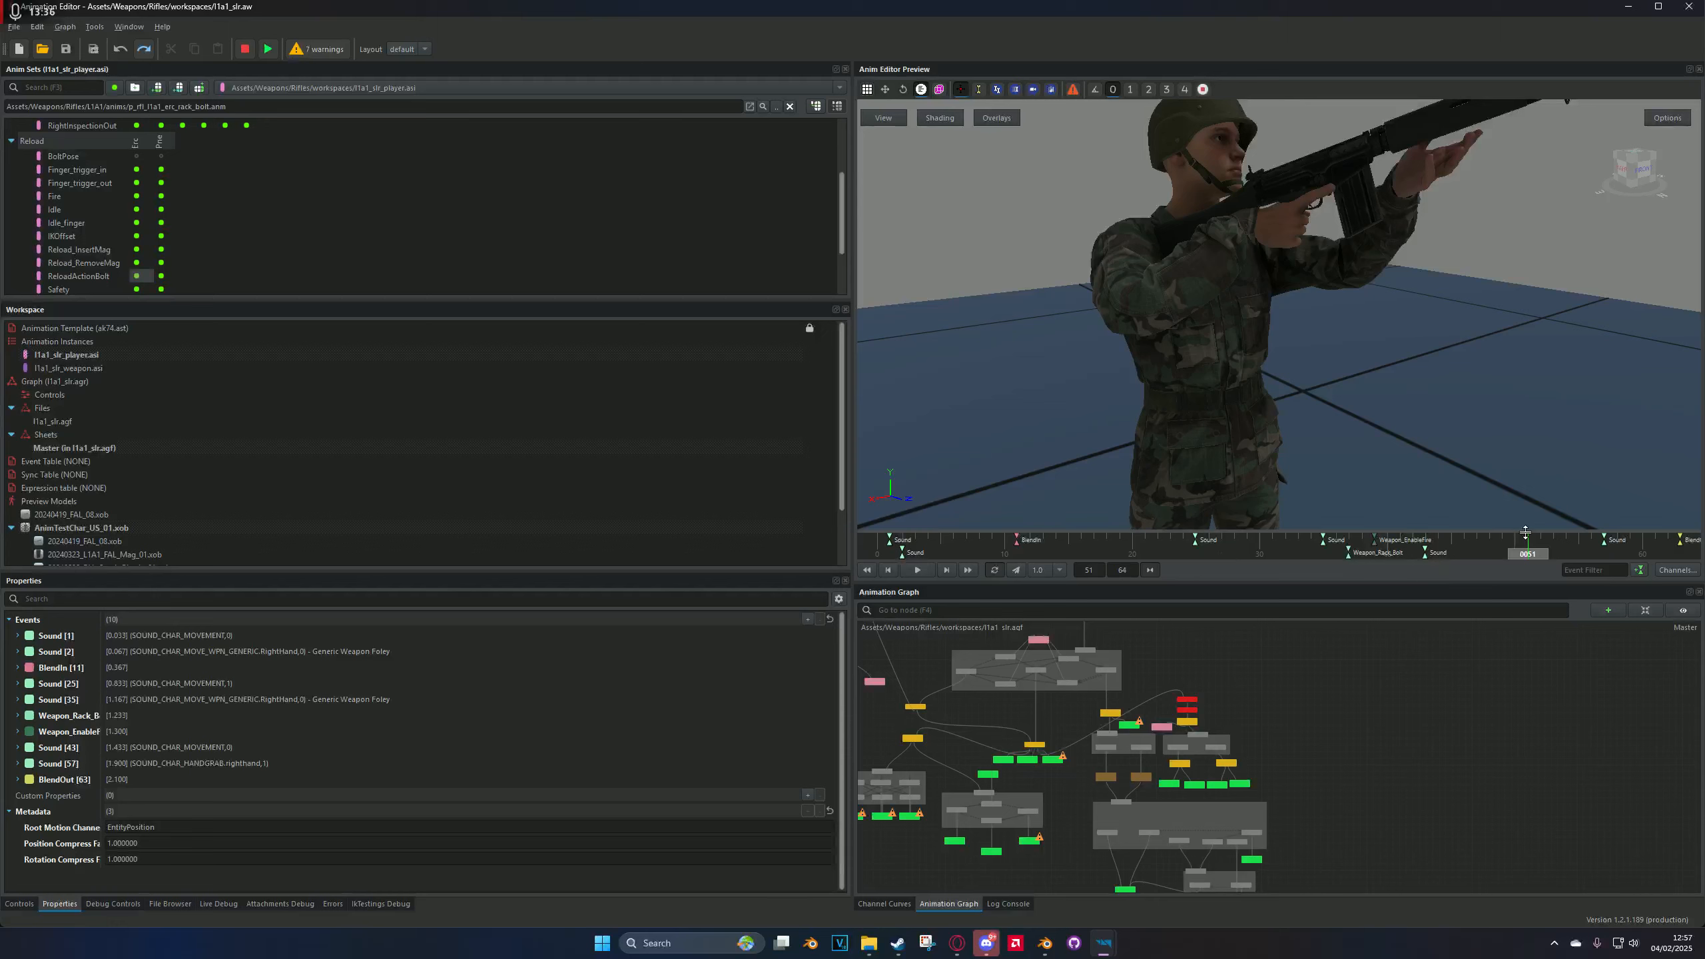
{"action": "left_click", "coordinate": [1567, 543]}
{"action": "left_click_drag", "start_coordinate": [1557, 541], "coordinate": [1362, 546]}
Step: Switch to the main Enfusion Workbench window and open a new, empty Animation Editor
{"action": "mouse_move", "coordinate": [1101, 945]}
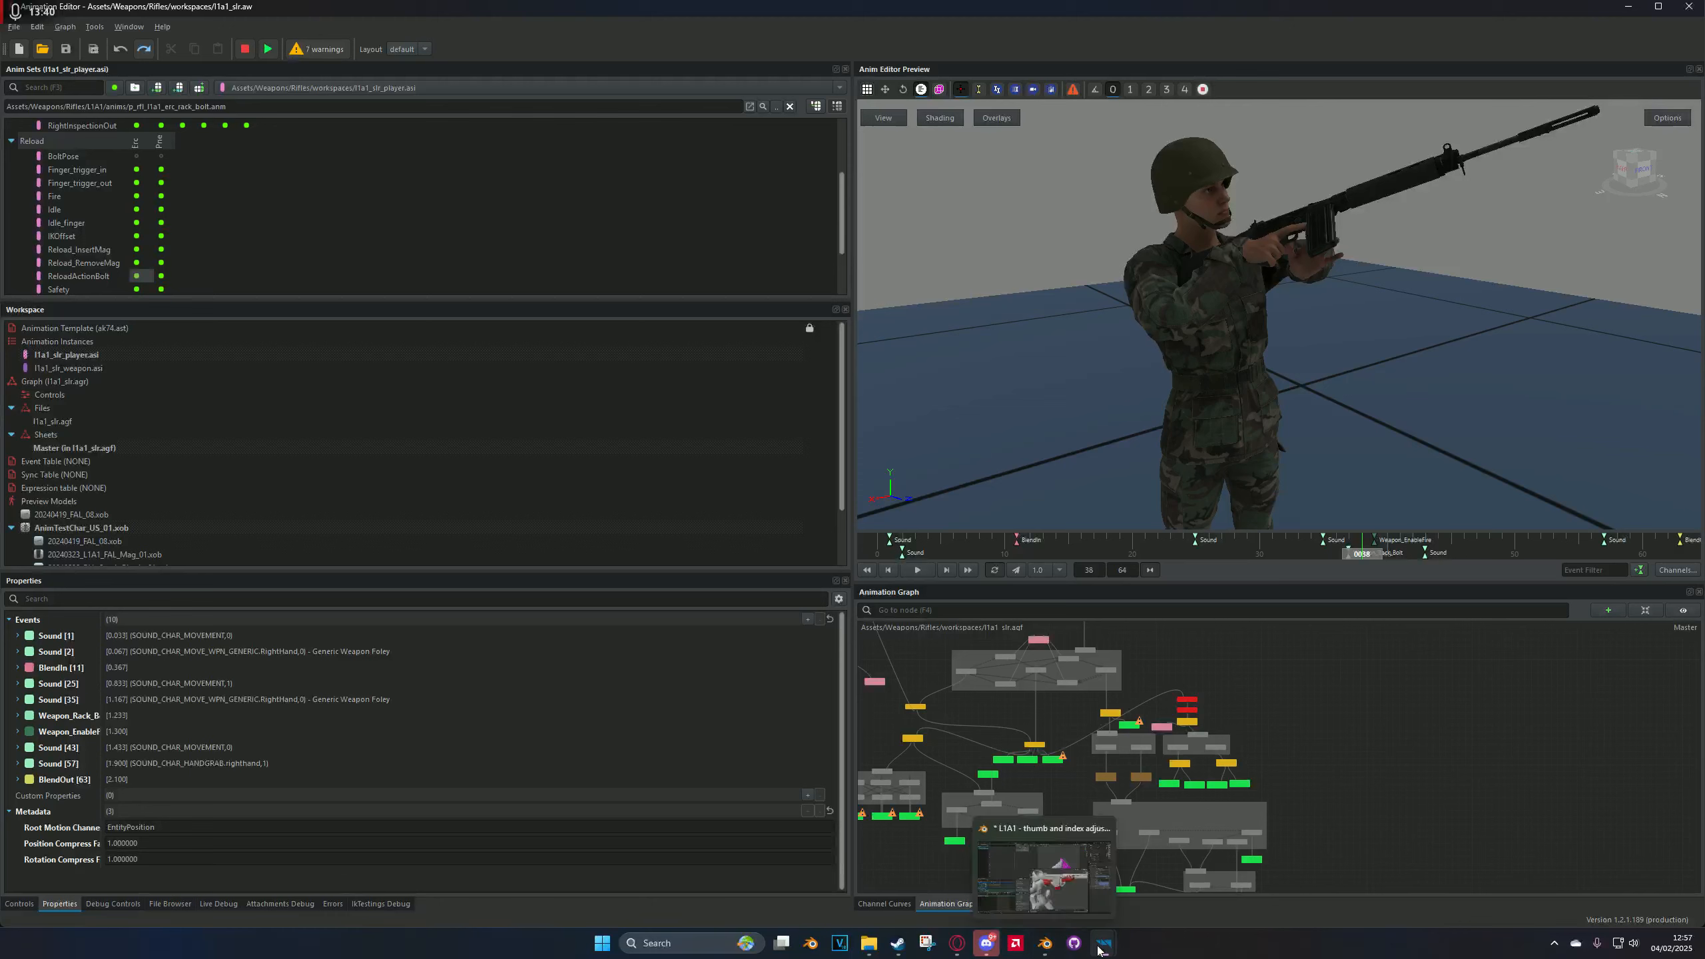
{"action": "left_click", "coordinate": [988, 877]}
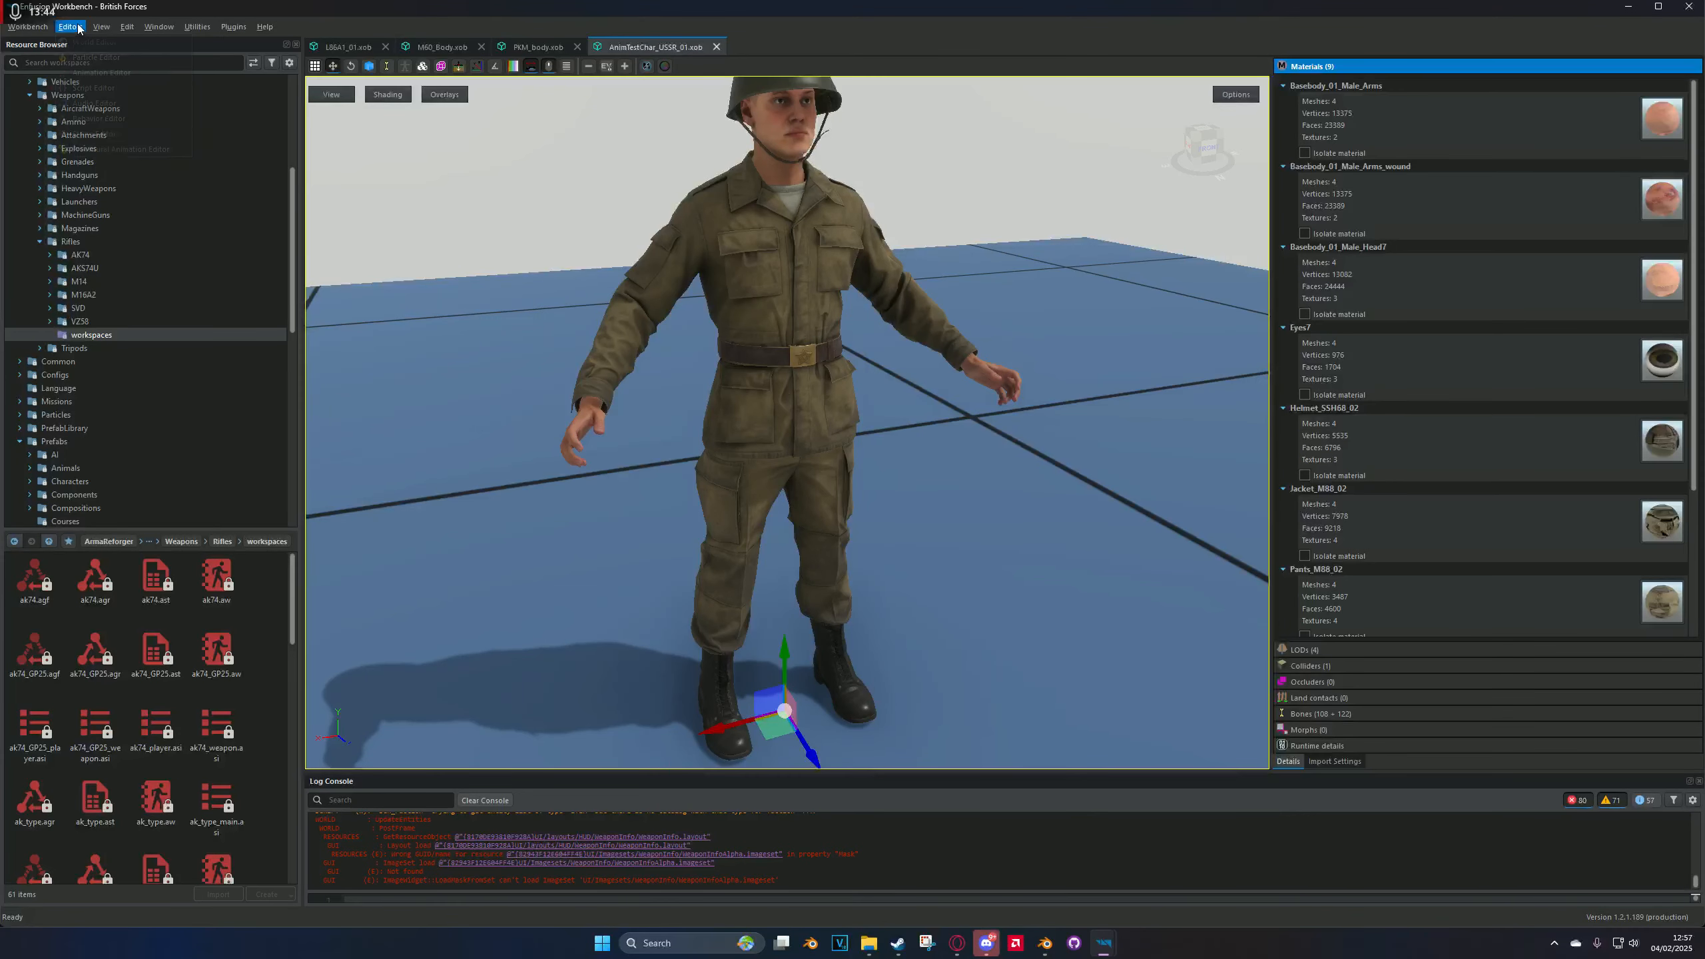
{"action": "left_click", "coordinate": [100, 27]}
{"action": "left_click", "coordinate": [75, 65]}
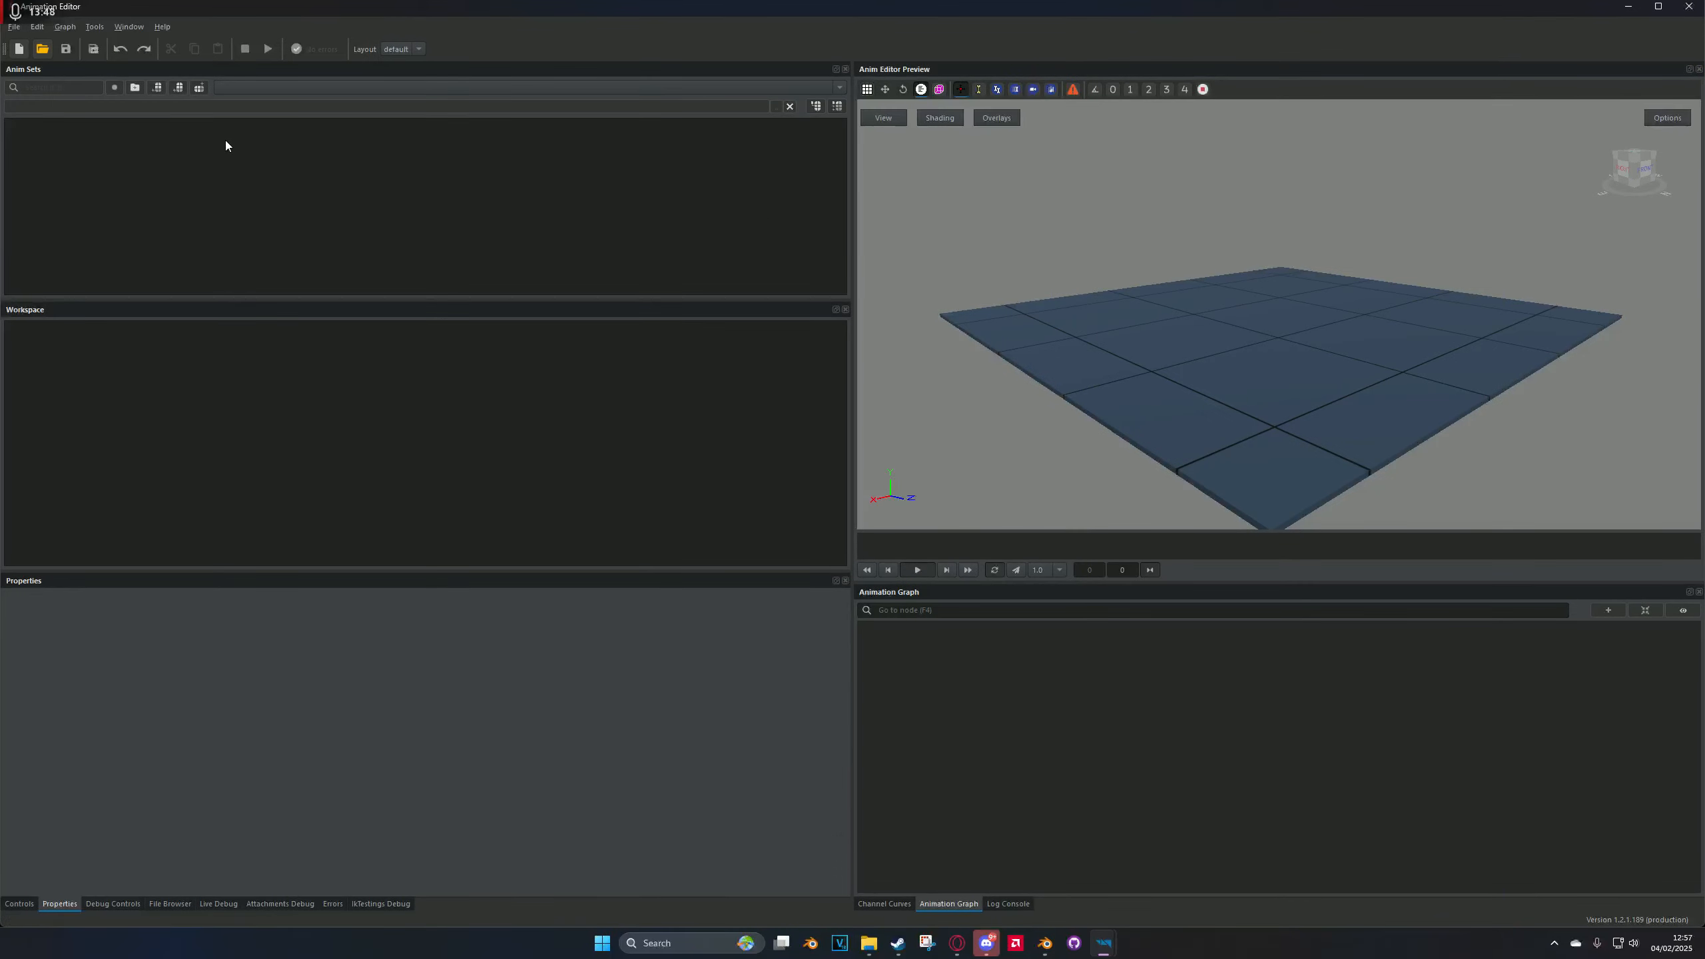
Step: Open the ArmaReforger ak74.aw workspace in the empty Animation Editor, searching for ak74
{"action": "left_click", "coordinate": [13, 26]}
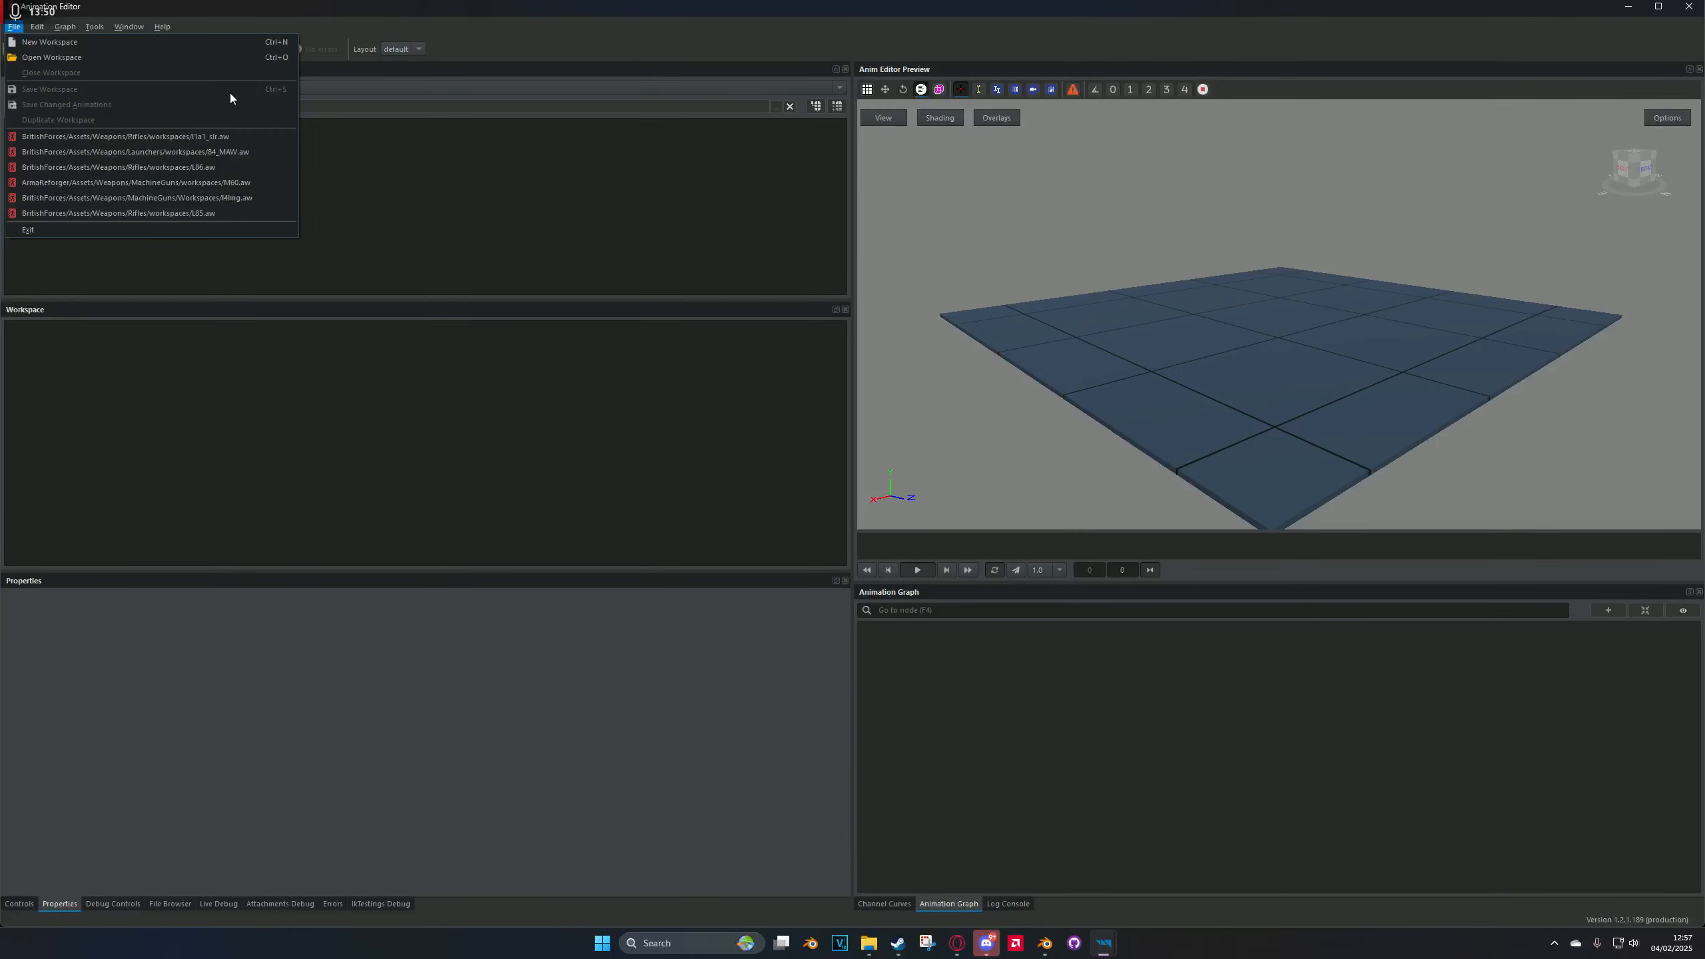
{"action": "left_click", "coordinate": [229, 60]}
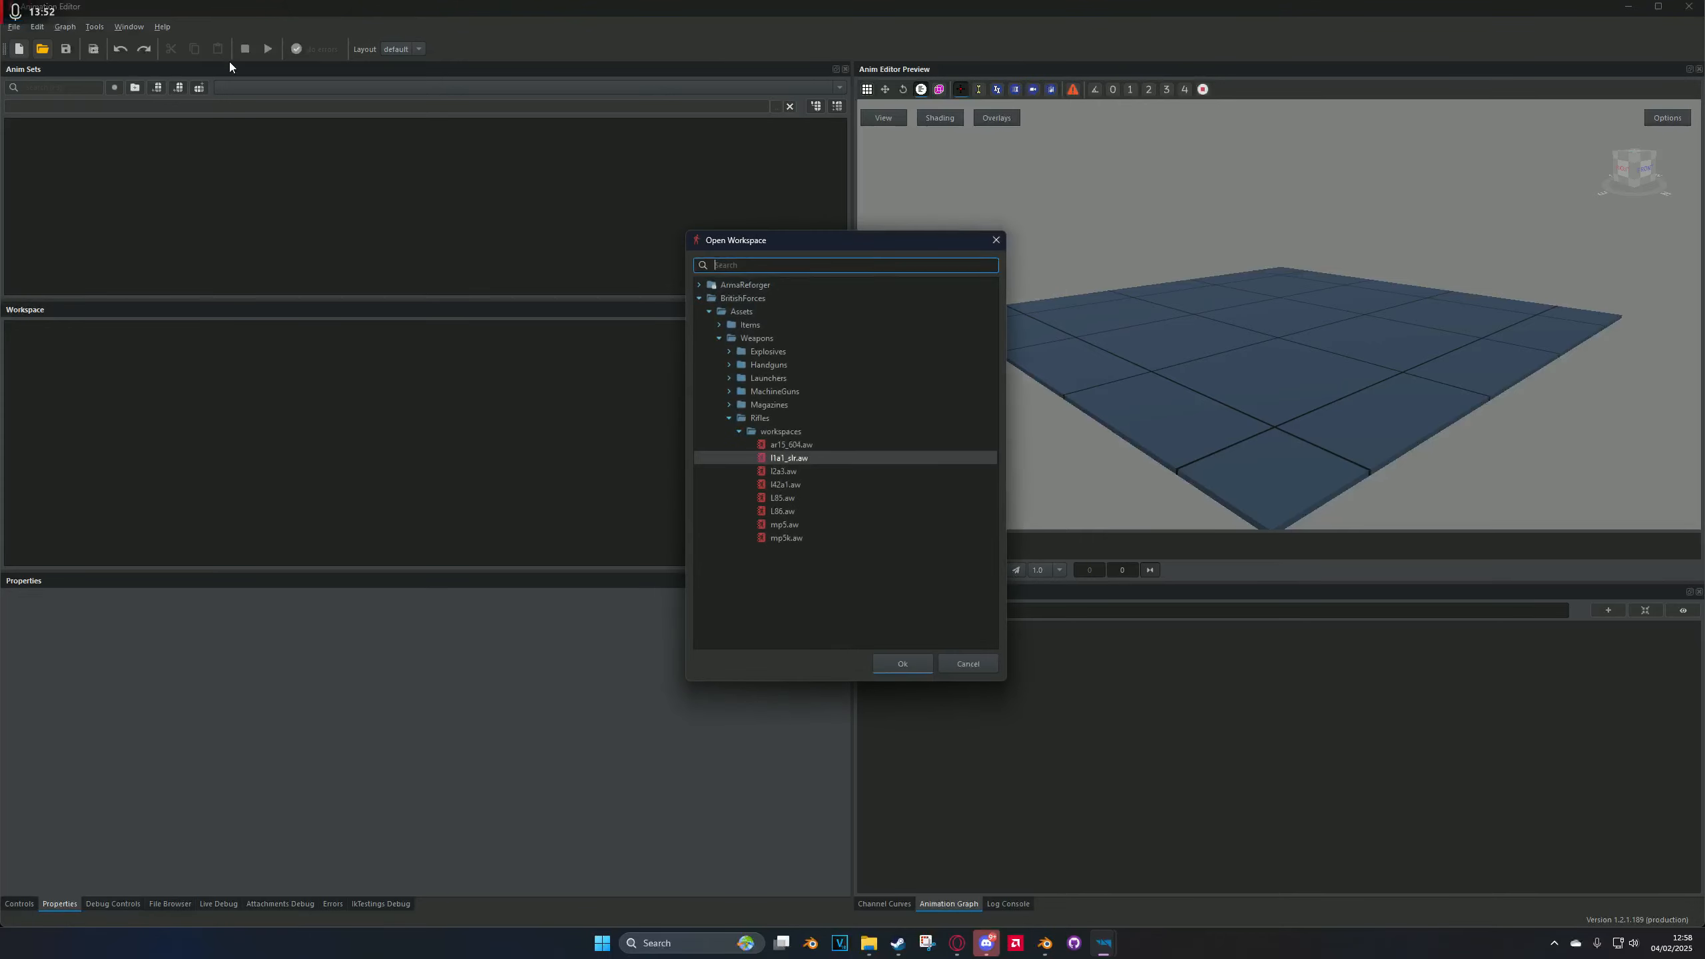
{"action": "type", "text": "ak74"}
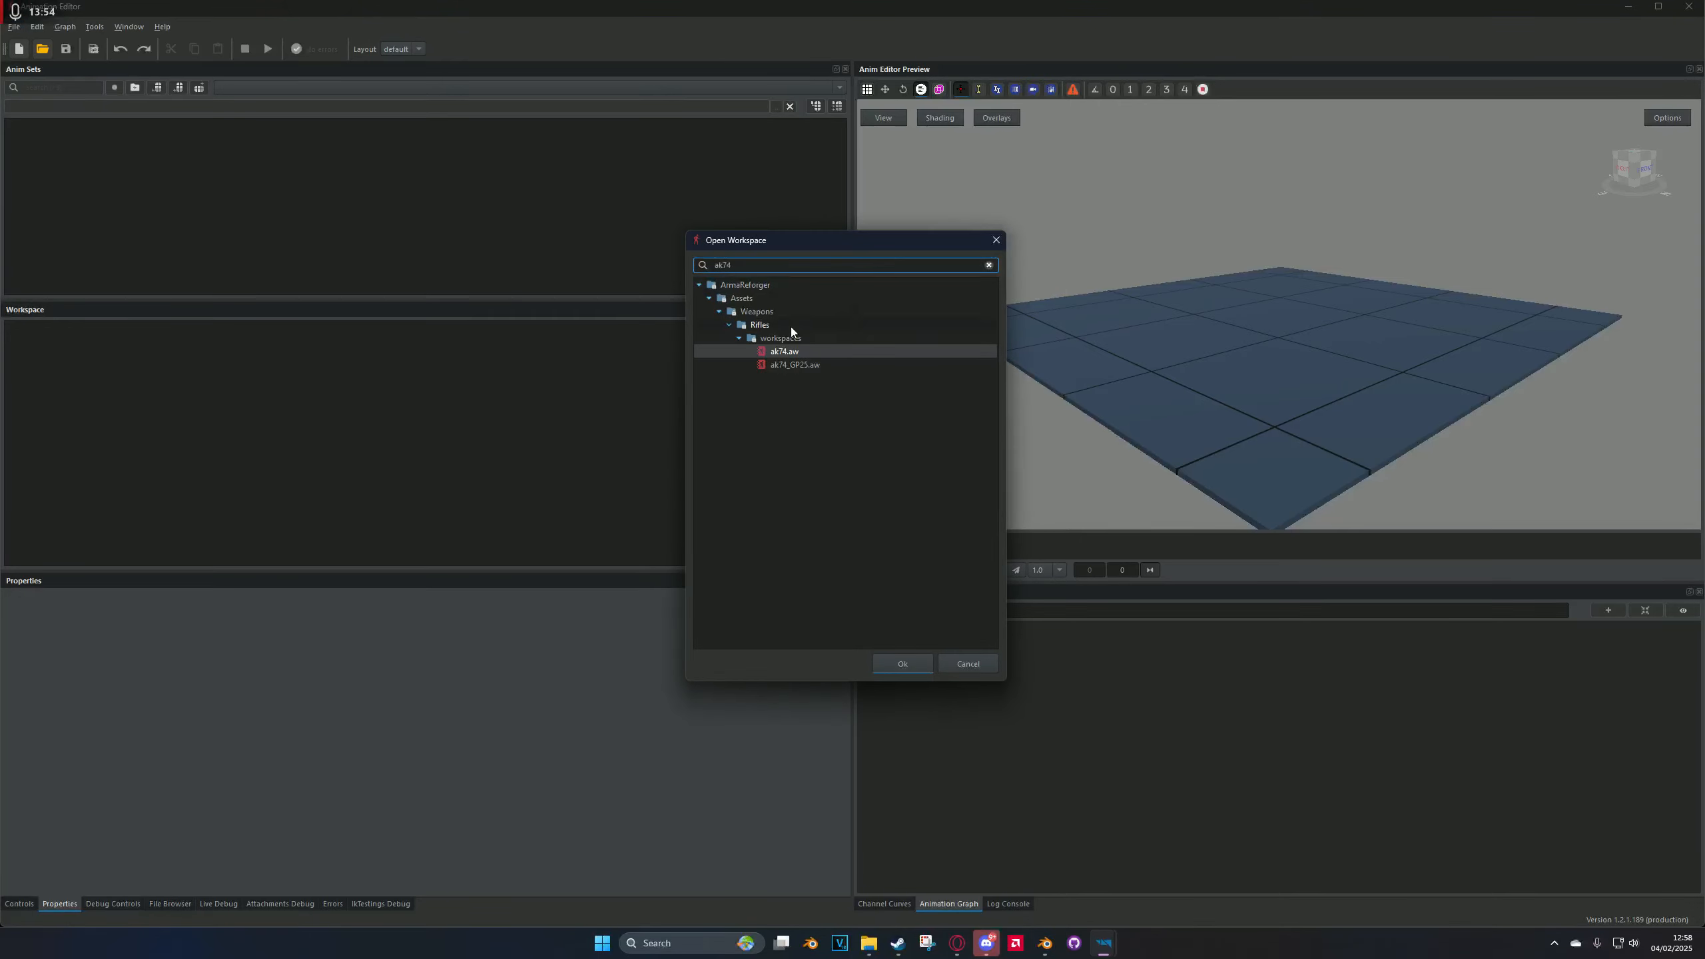
{"action": "double_click", "coordinate": [793, 352]}
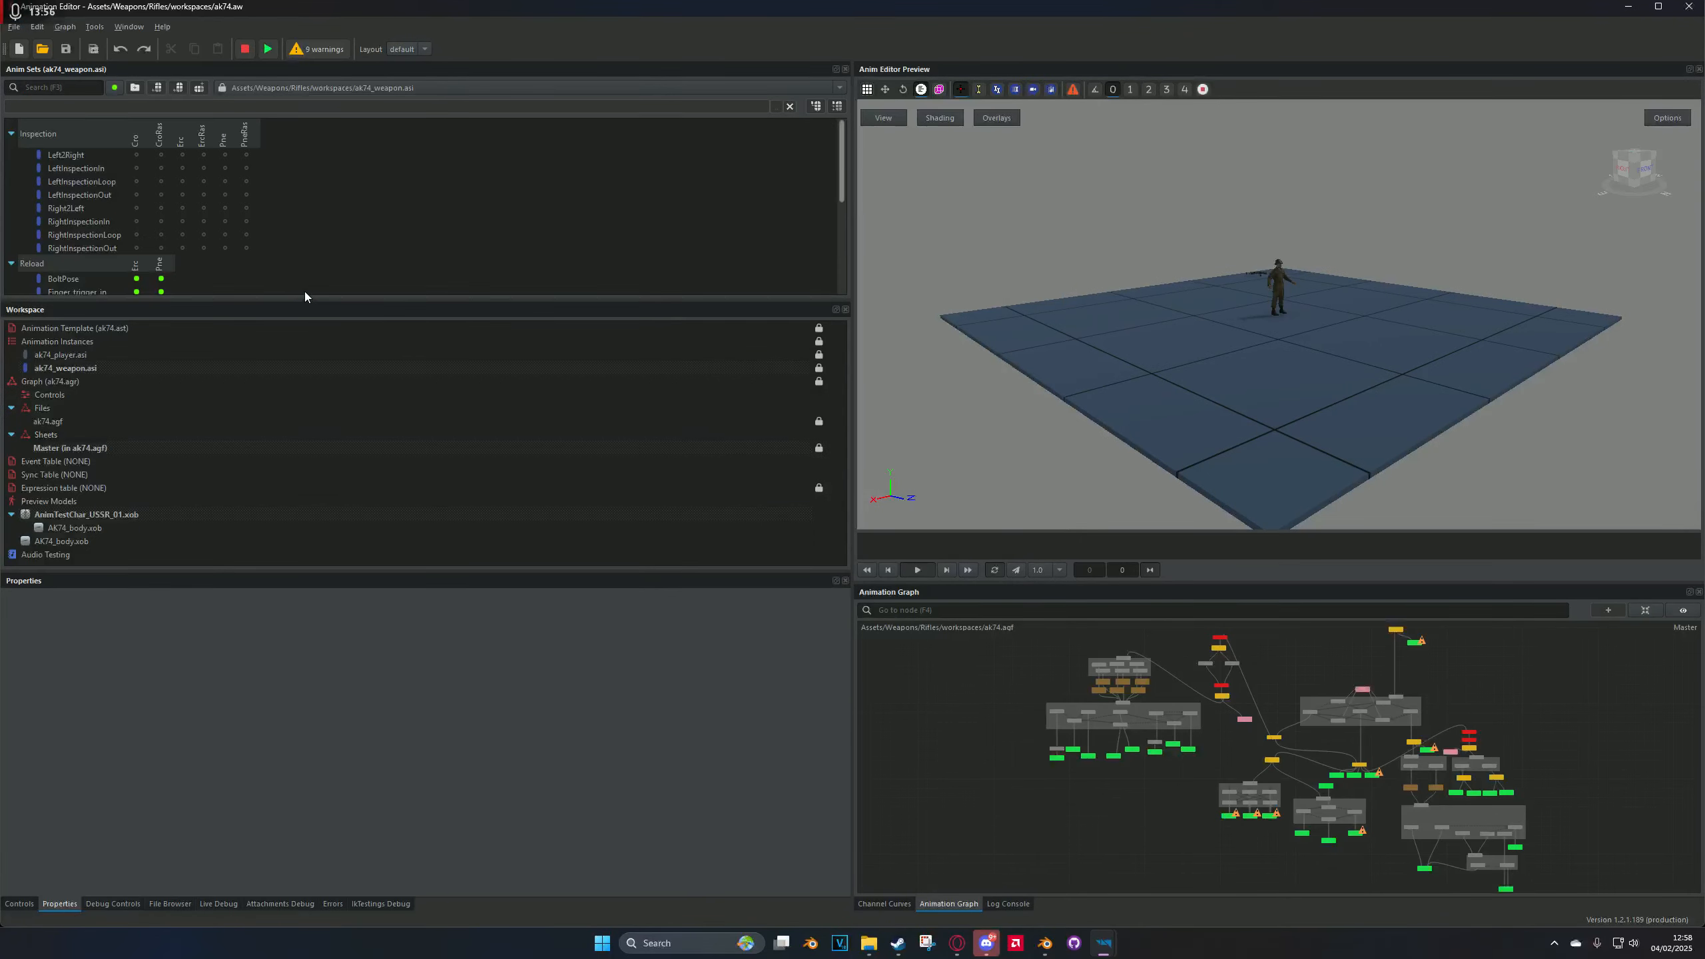
Step: Switch the animation sets to ak74_player.asi and load the Erc Reload_InsertMag animation from the Reload group
{"action": "scroll", "coordinate": [168, 252], "scroll_direction": "down", "scroll_amount": 2}
{"action": "scroll", "coordinate": [168, 256], "scroll_direction": "down", "scroll_amount": 2}
{"action": "left_click", "coordinate": [137, 245]}
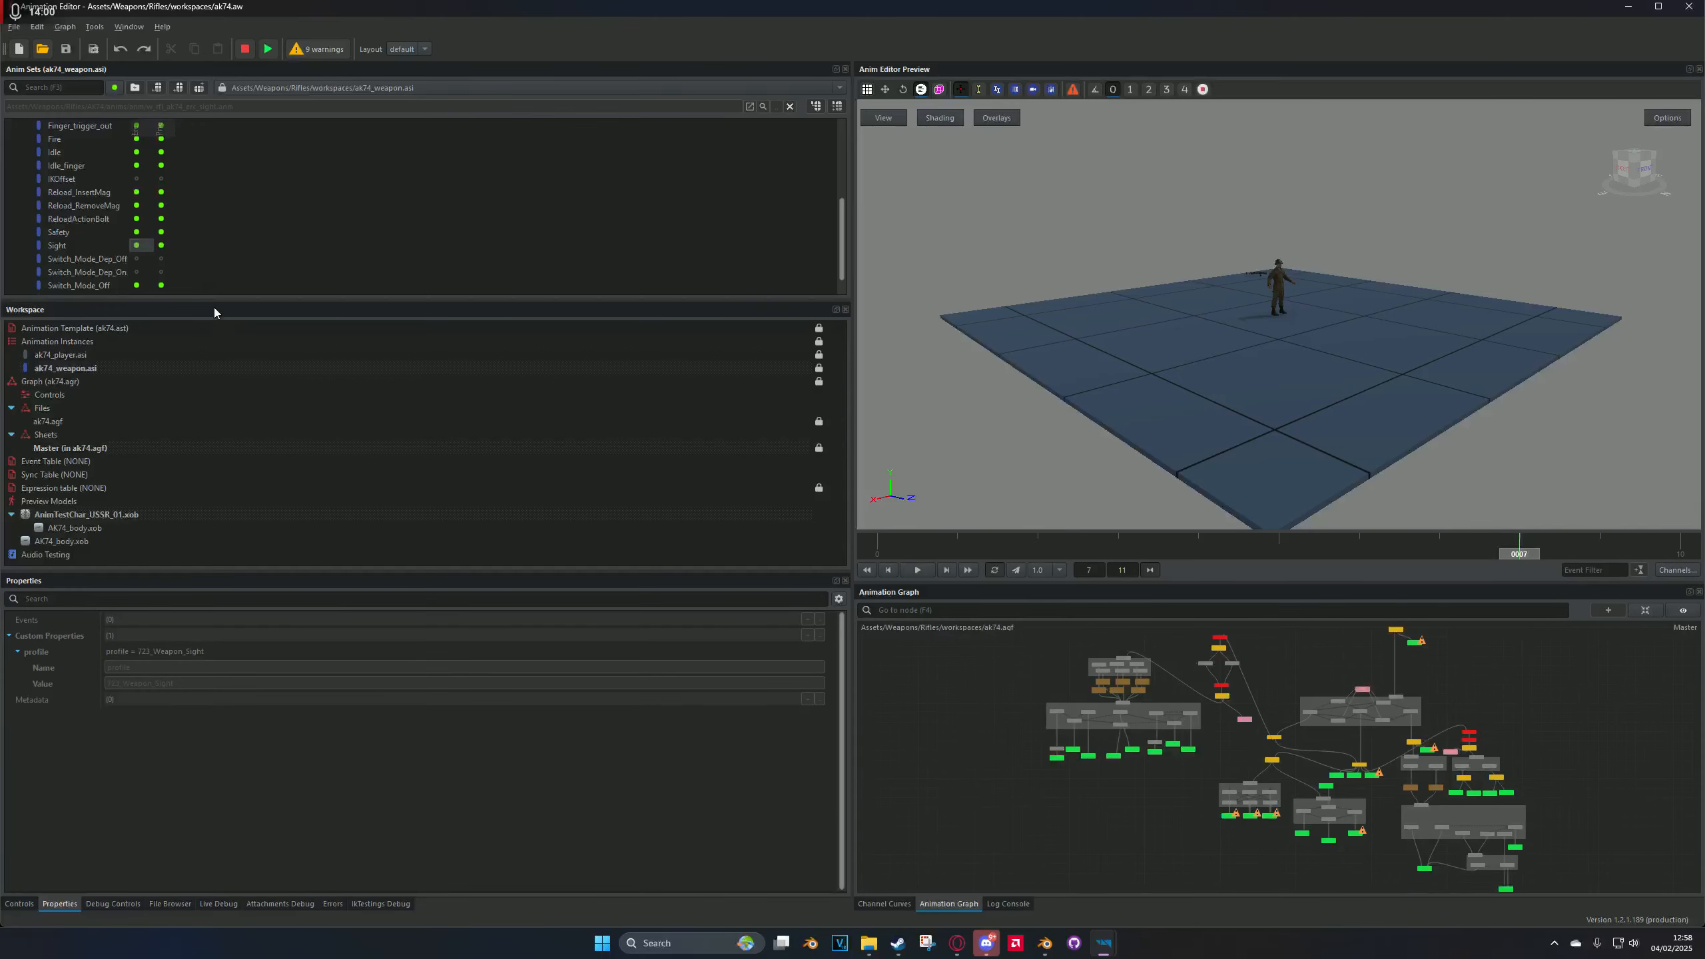
{"action": "left_click", "coordinate": [334, 84]}
{"action": "left_click", "coordinate": [349, 76]}
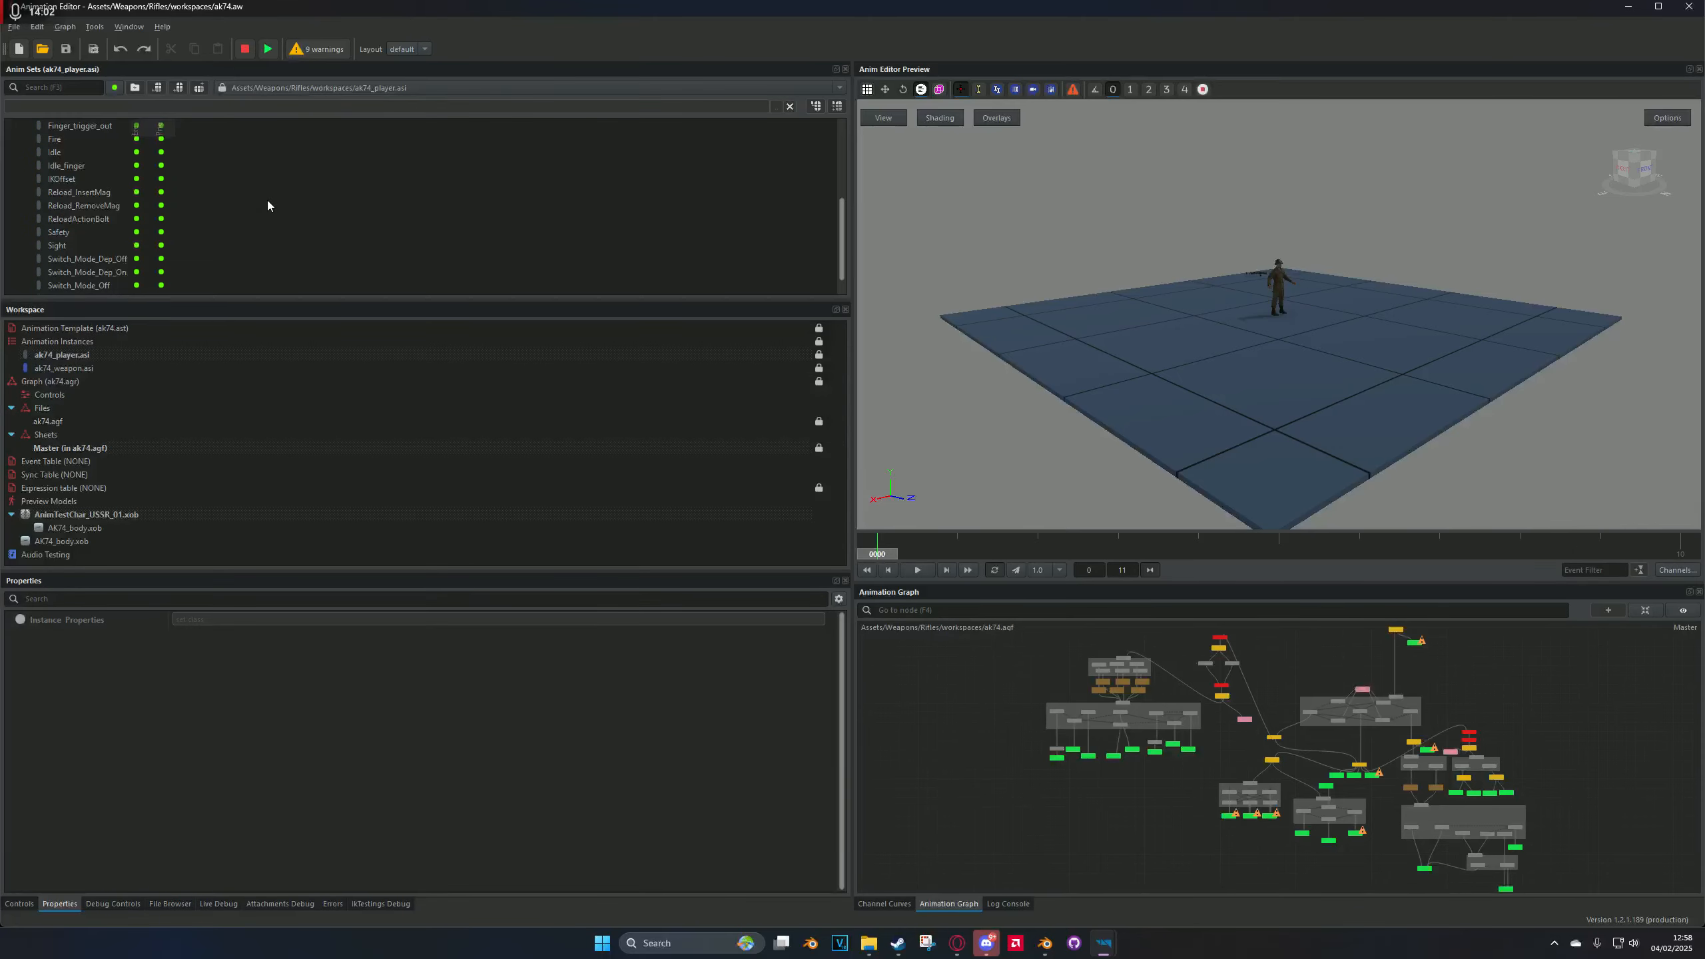
{"action": "left_click", "coordinate": [137, 192]}
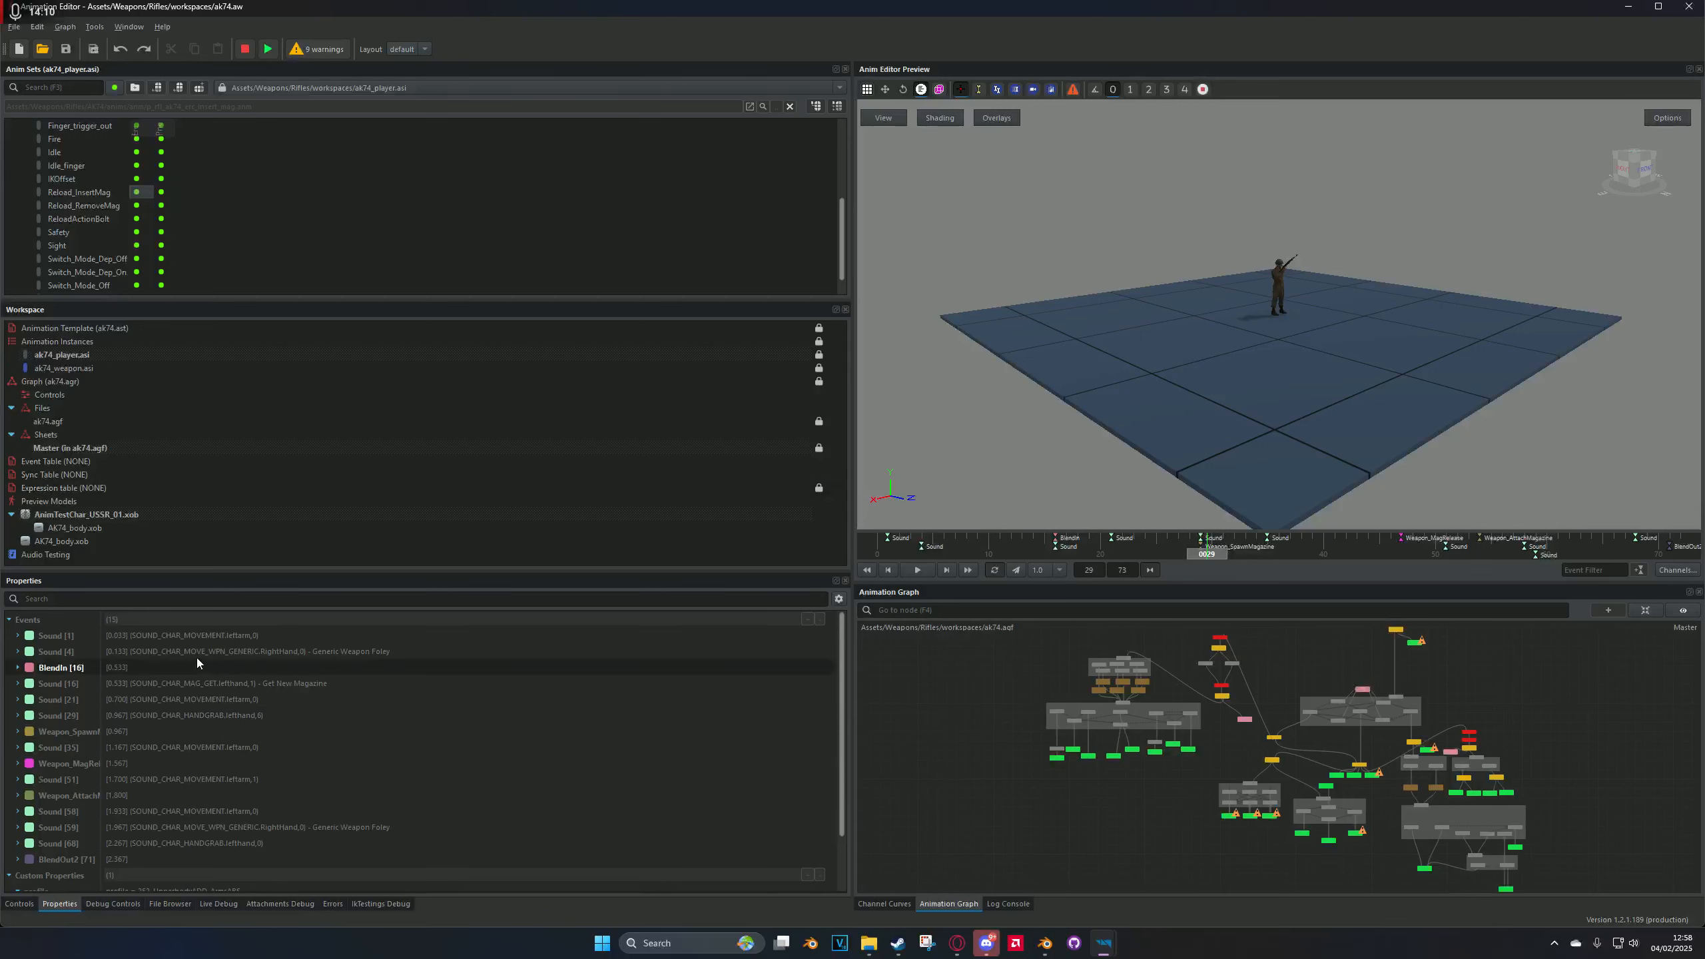
Step: Copy all events of the AK74 magazine insertion animation, Sound [1] through BlendOut2 [71], and switch to the L1A1 SLR workspace window
{"action": "left_click", "coordinate": [208, 860]}
{"action": "left_click_drag", "start_coordinate": [218, 842], "coordinate": [205, 628]}
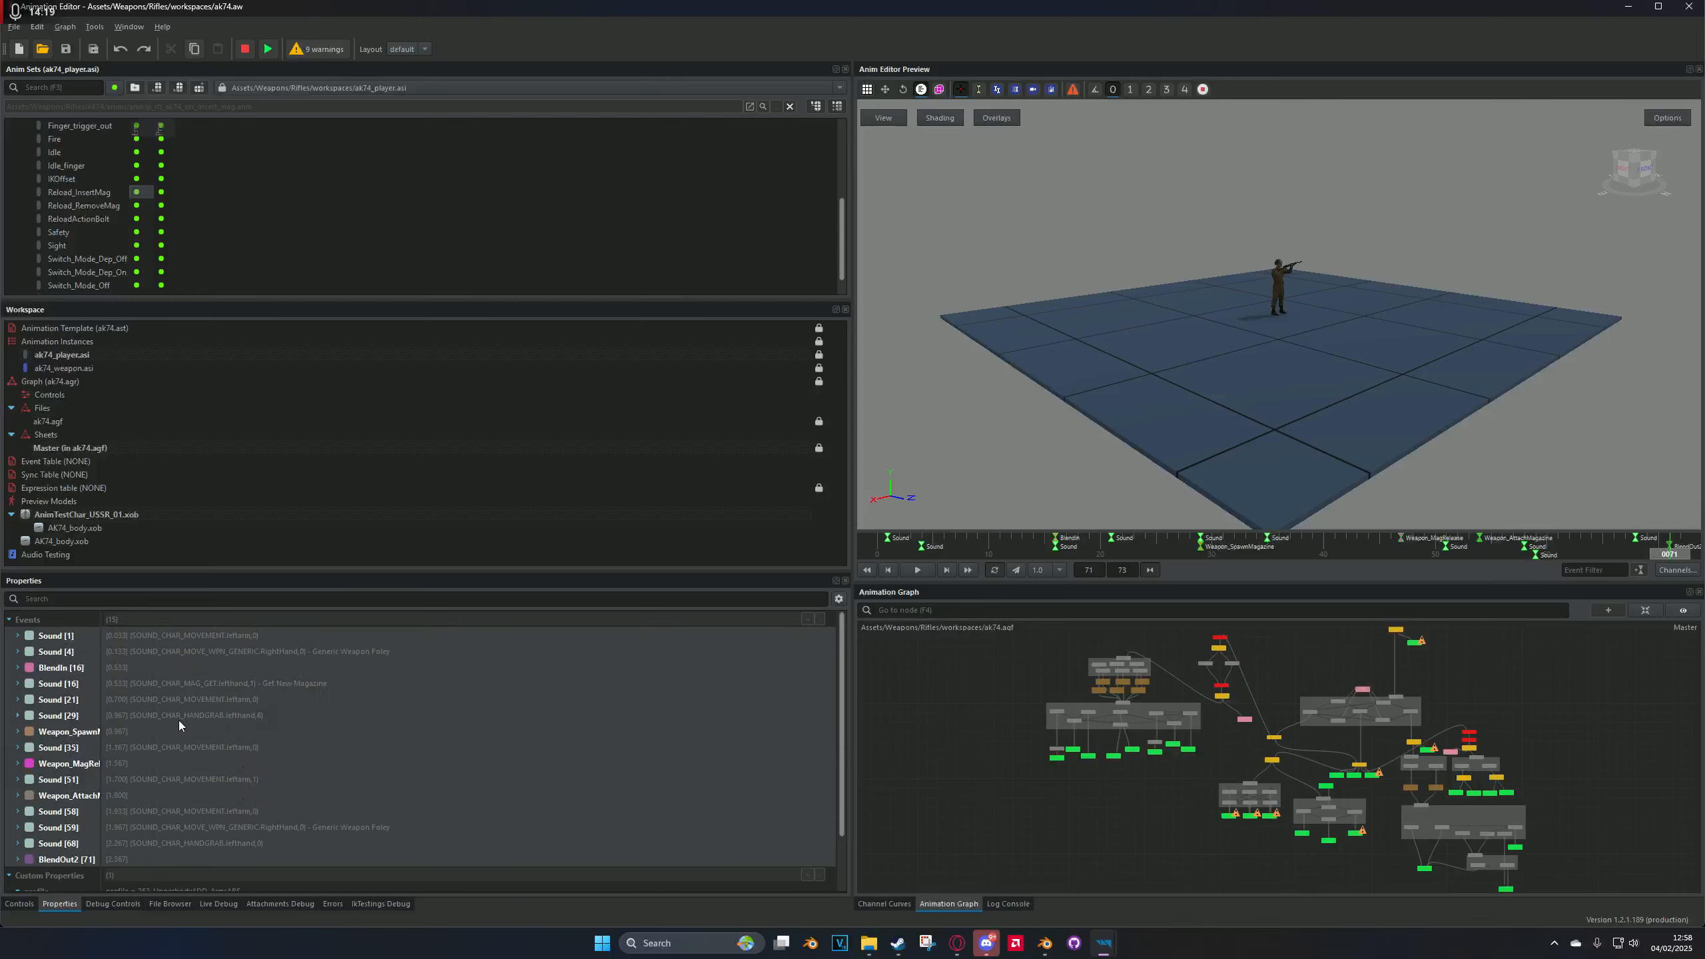
{"action": "left_click", "coordinate": [195, 50]}
{"action": "mouse_move", "coordinate": [1104, 943]}
{"action": "left_click", "coordinate": [1047, 876]}
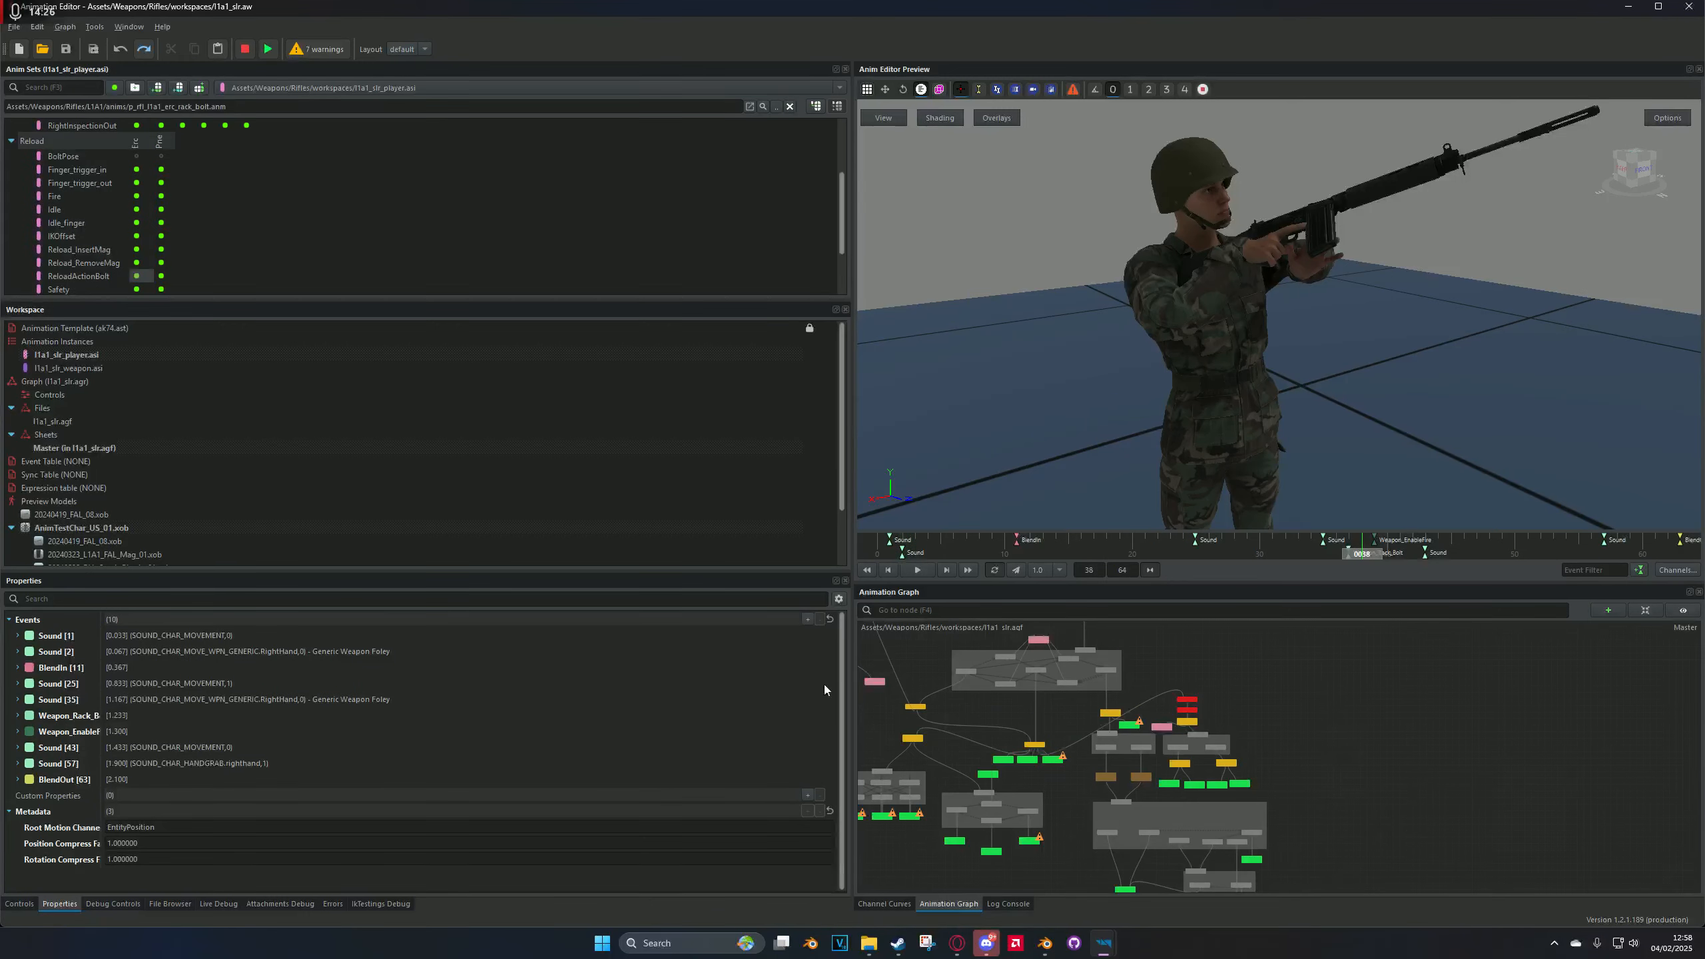
Step: Paste the copied AK74 events into the Events list of the L1A1 player's Erc ReloadActionBolt animation and undo the paste
{"action": "left_click", "coordinate": [62, 622]}
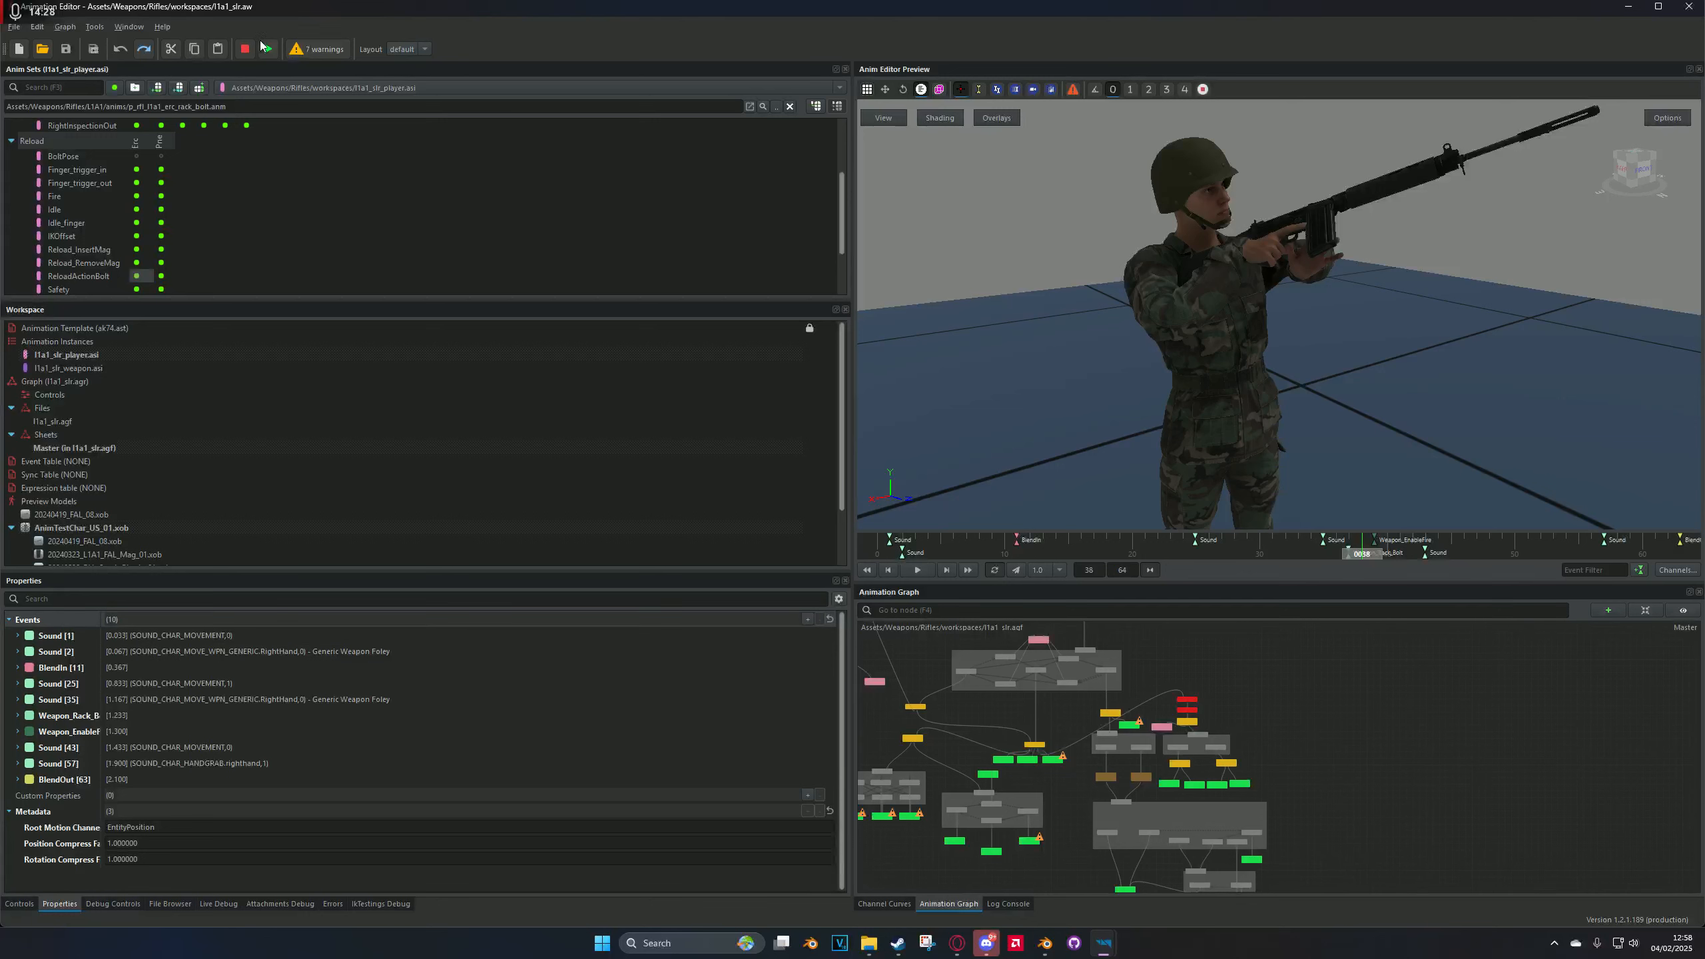
{"action": "left_click", "coordinate": [222, 50]}
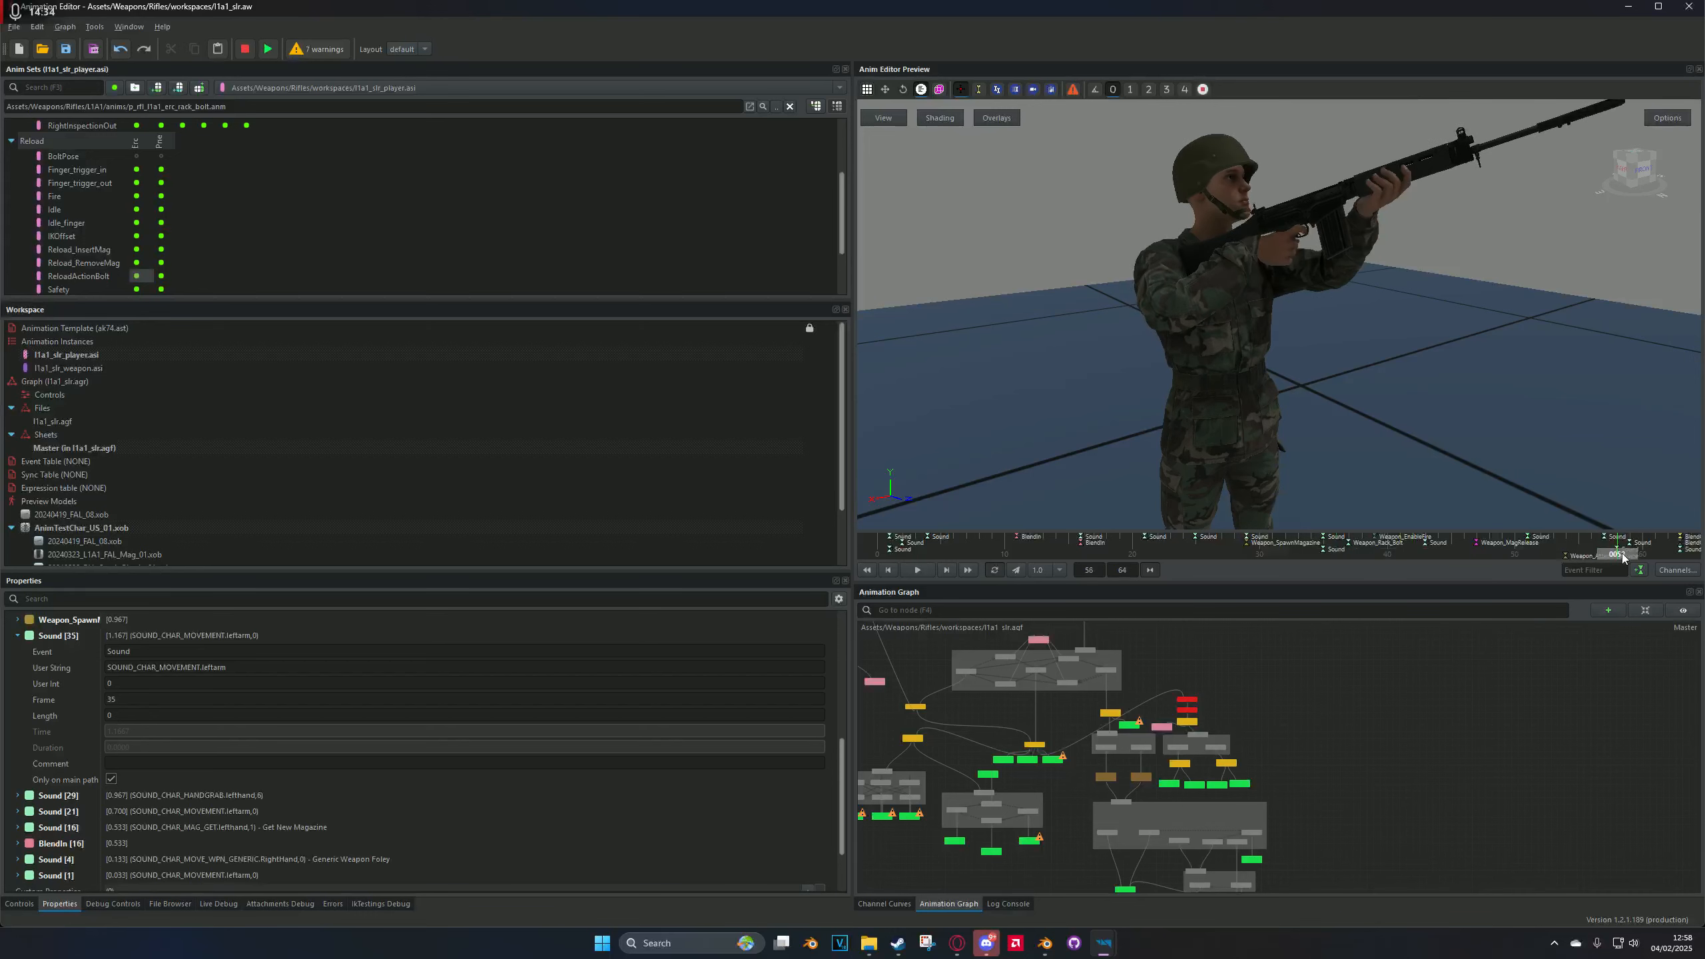
{"action": "key", "text": "ctrl+z"}
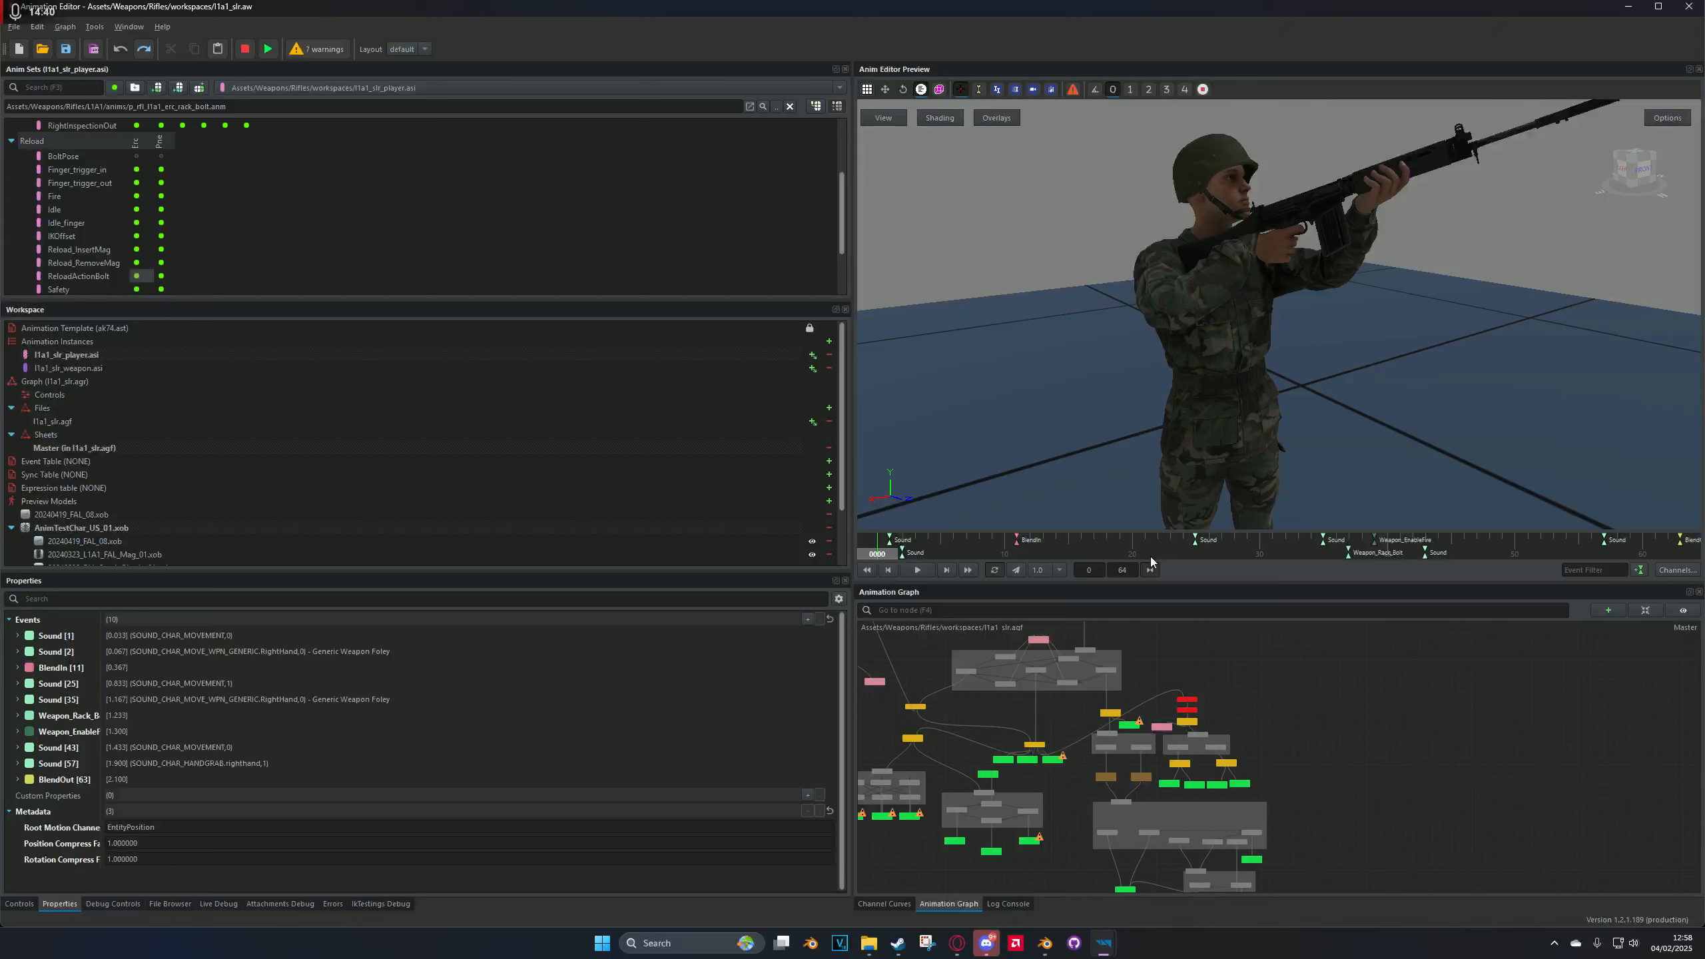
Step: Scrub the L1A1 player's bolt animation from its first frame past BlendIn, to BlendOut near the end, and back to frame 30
{"action": "left_click", "coordinate": [865, 567]}
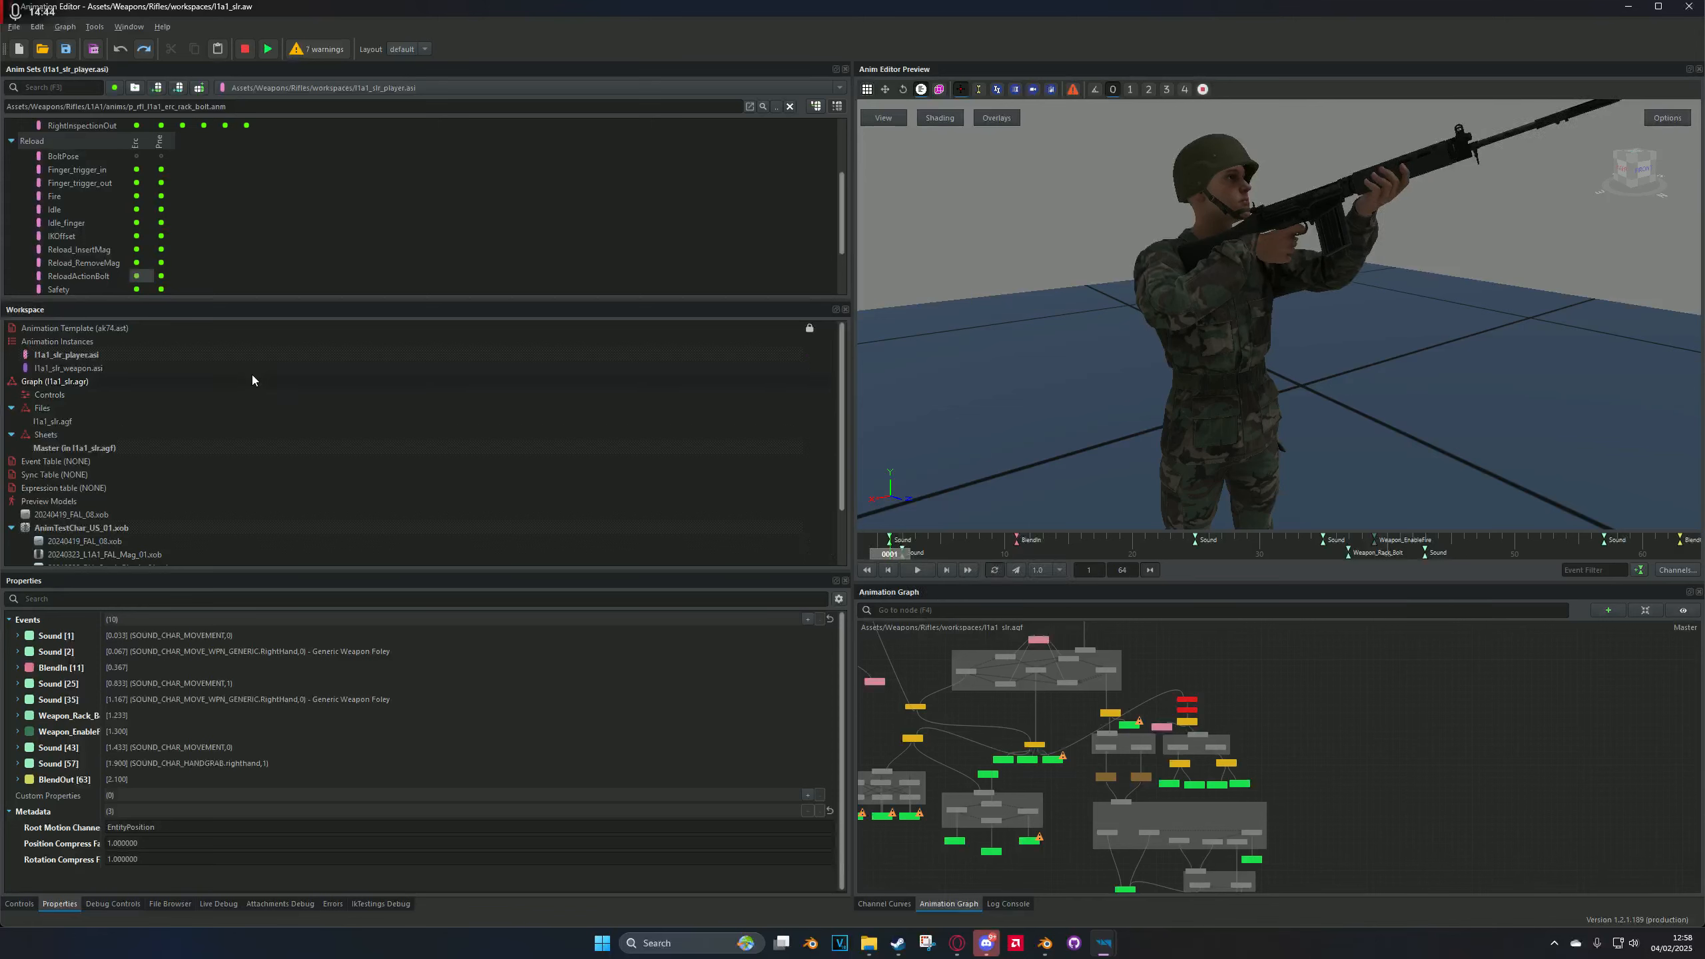
{"action": "left_click_drag", "start_coordinate": [896, 554], "coordinate": [1097, 545]}
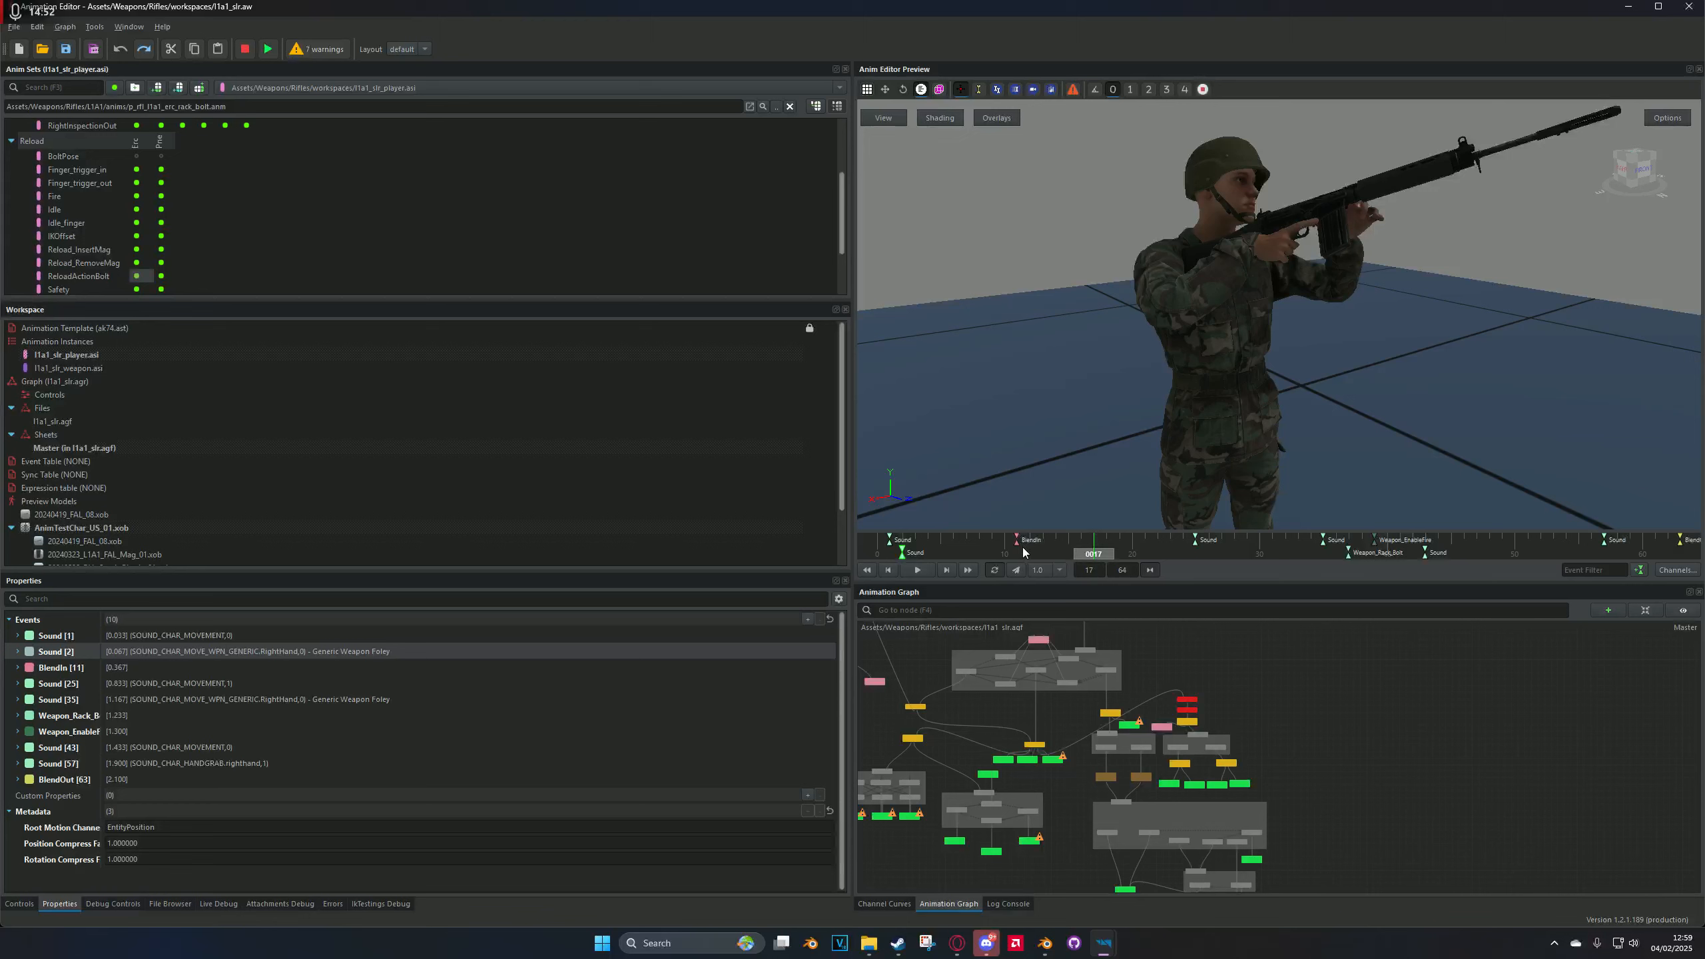
{"action": "left_click_drag", "start_coordinate": [1023, 547], "coordinate": [1156, 540]}
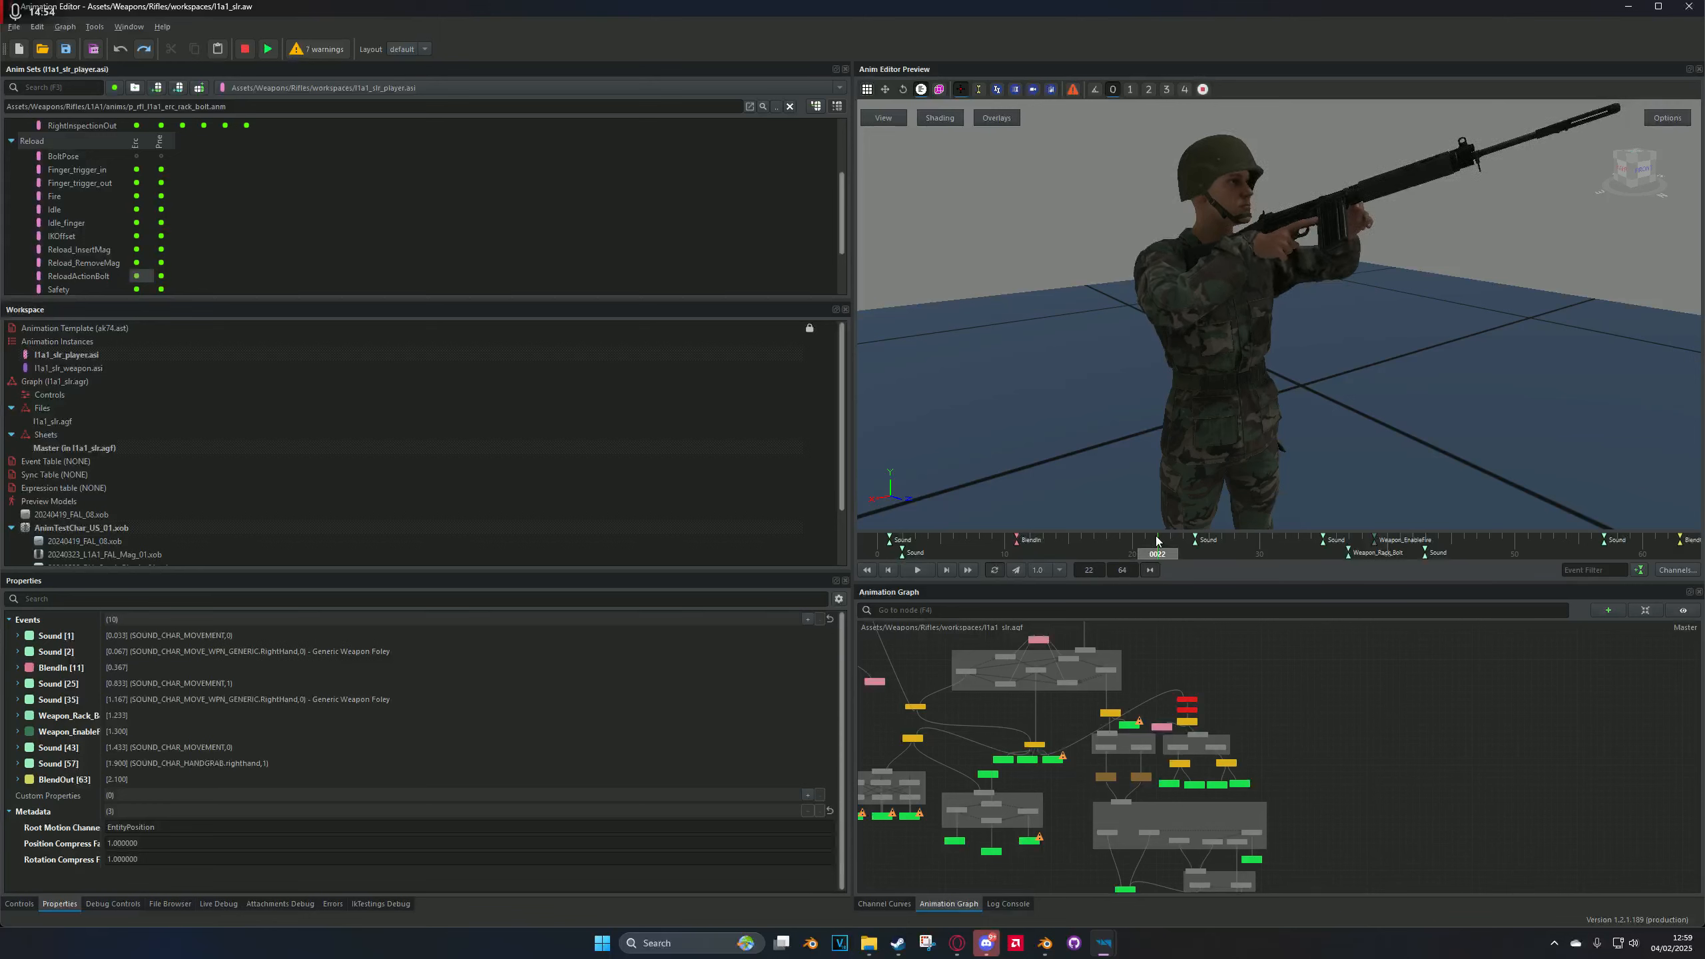
{"action": "left_click", "coordinate": [1645, 548]}
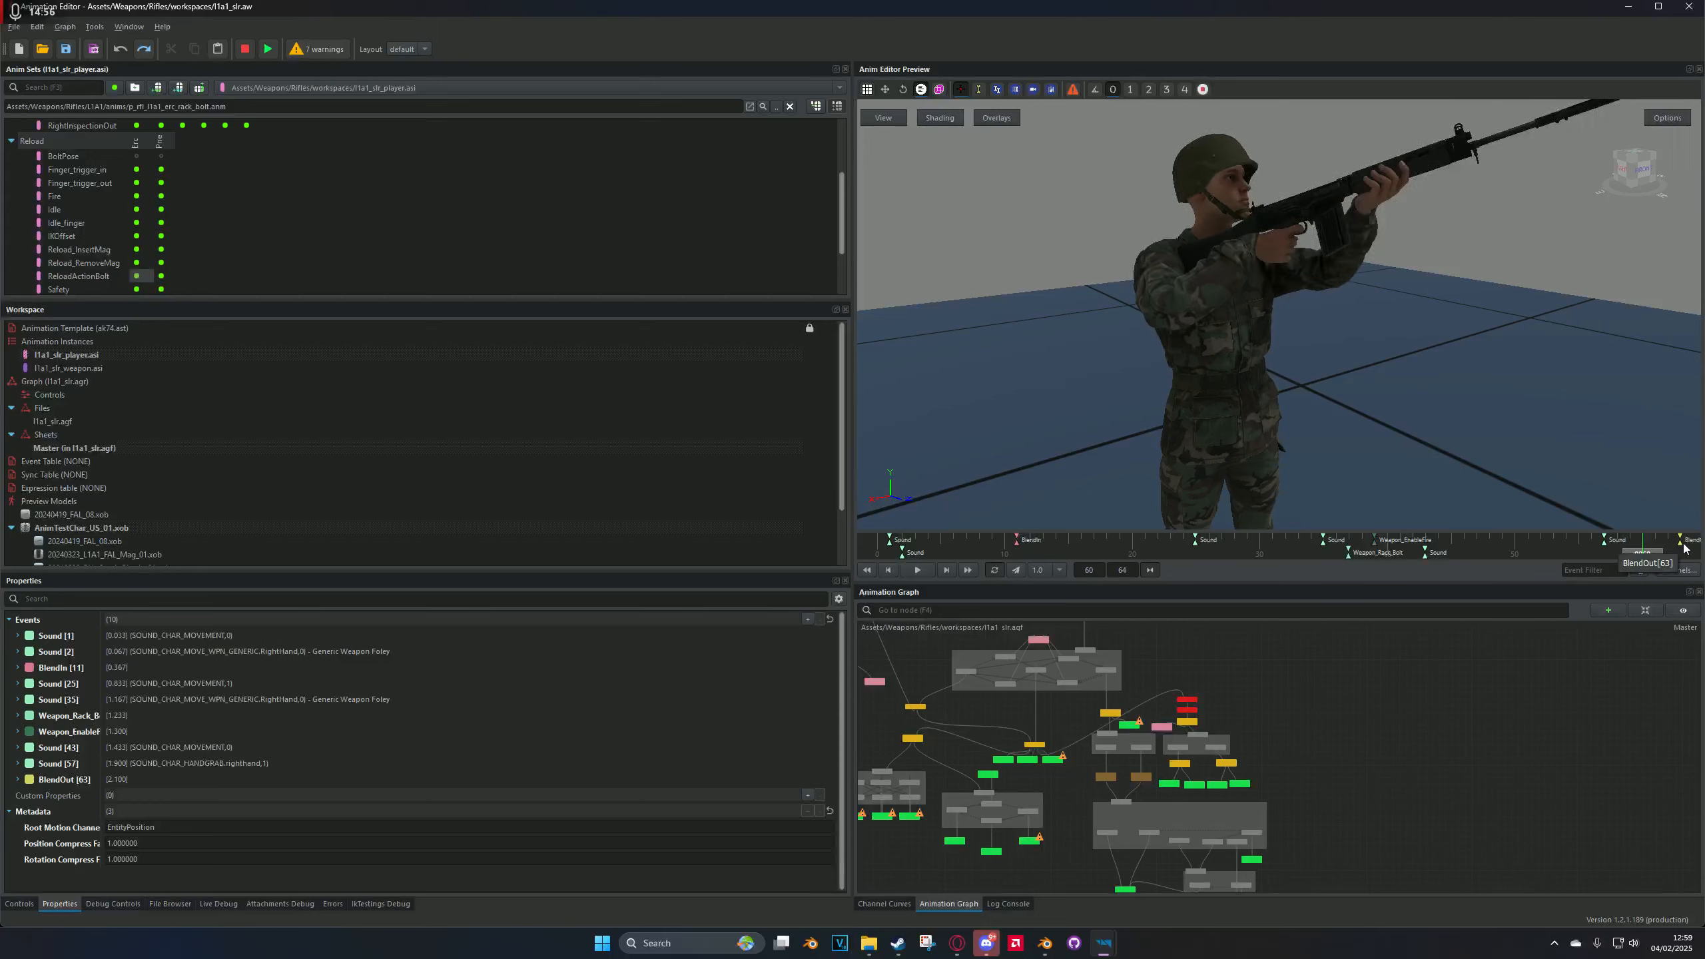
{"action": "left_click", "coordinate": [1680, 549]}
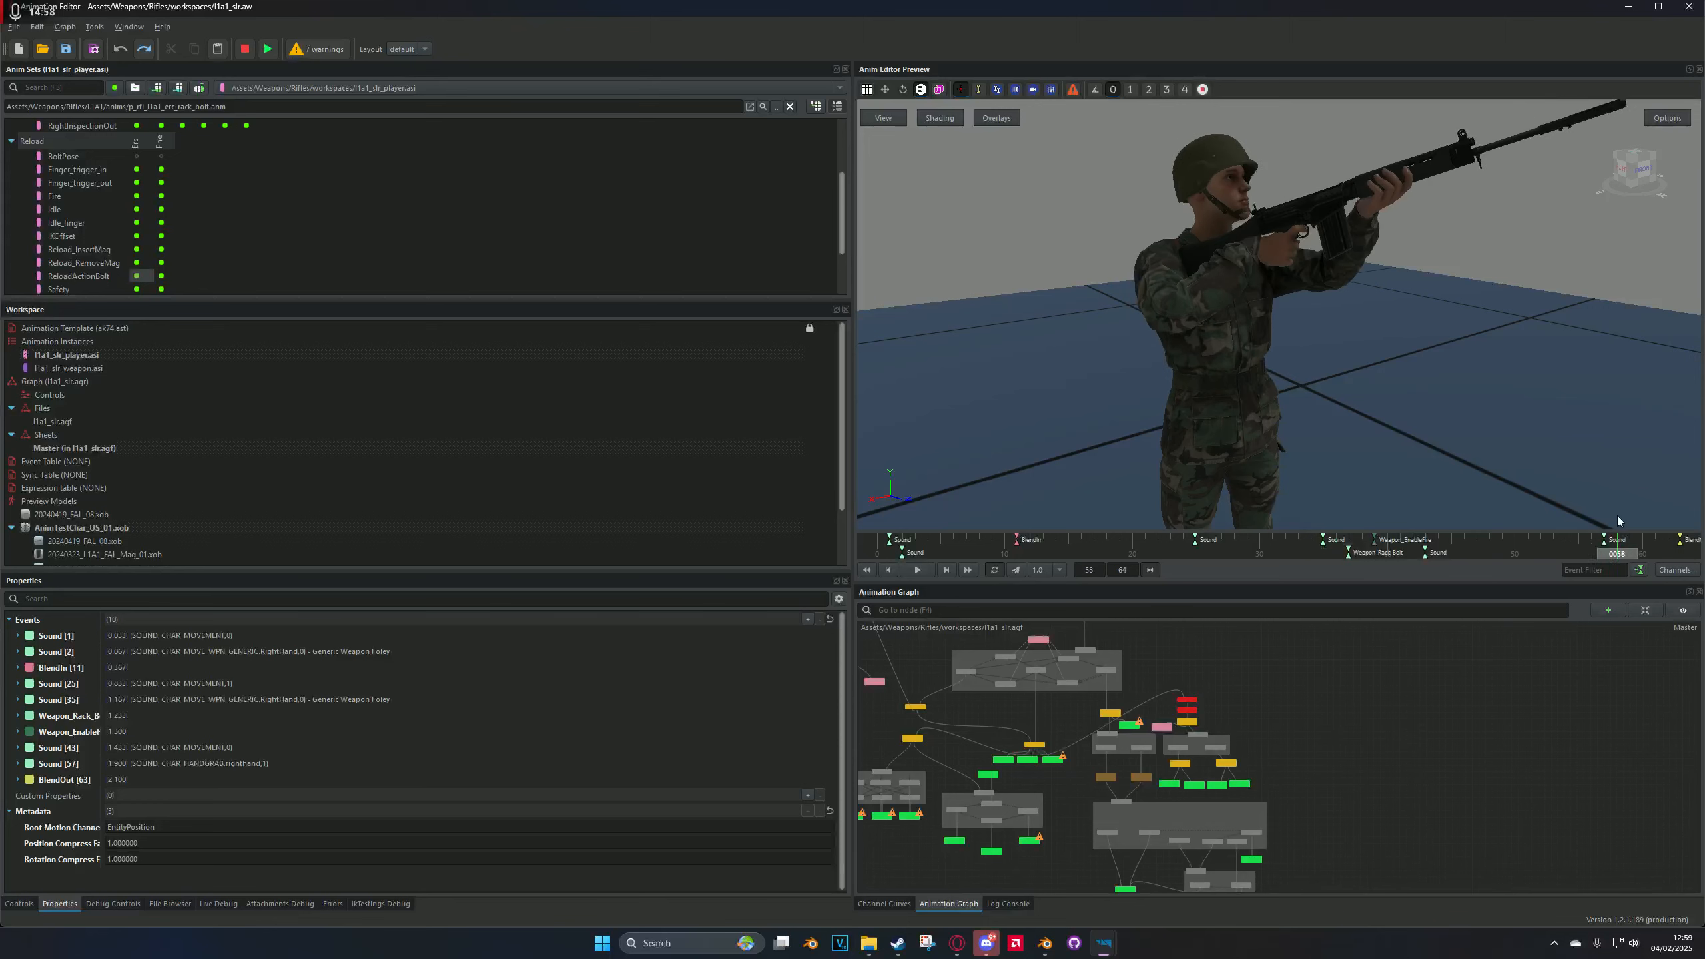
{"action": "left_click_drag", "start_coordinate": [1678, 548], "coordinate": [1266, 527]}
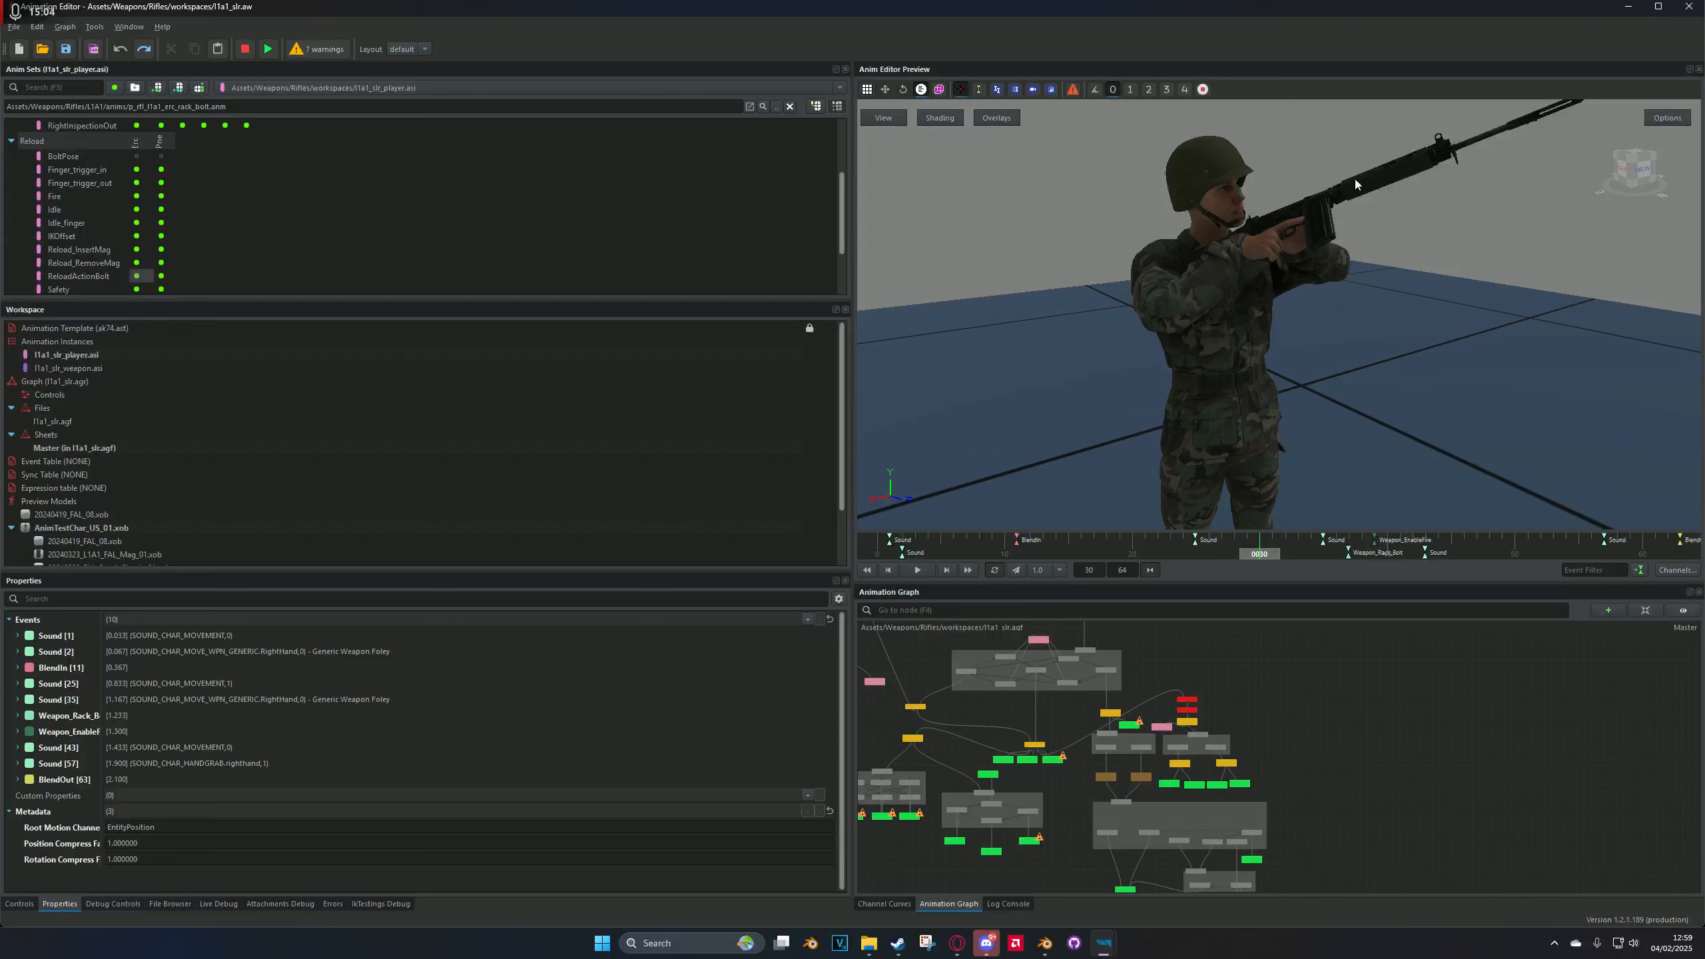
Step: View the character from the front and scrub around Weapon_Rack_Bolt and Weapon_EnableFire, trying to shift both events to earlier frames
{"action": "right_click_drag", "start_coordinate": [1355, 181], "coordinate": [1295, 255]}
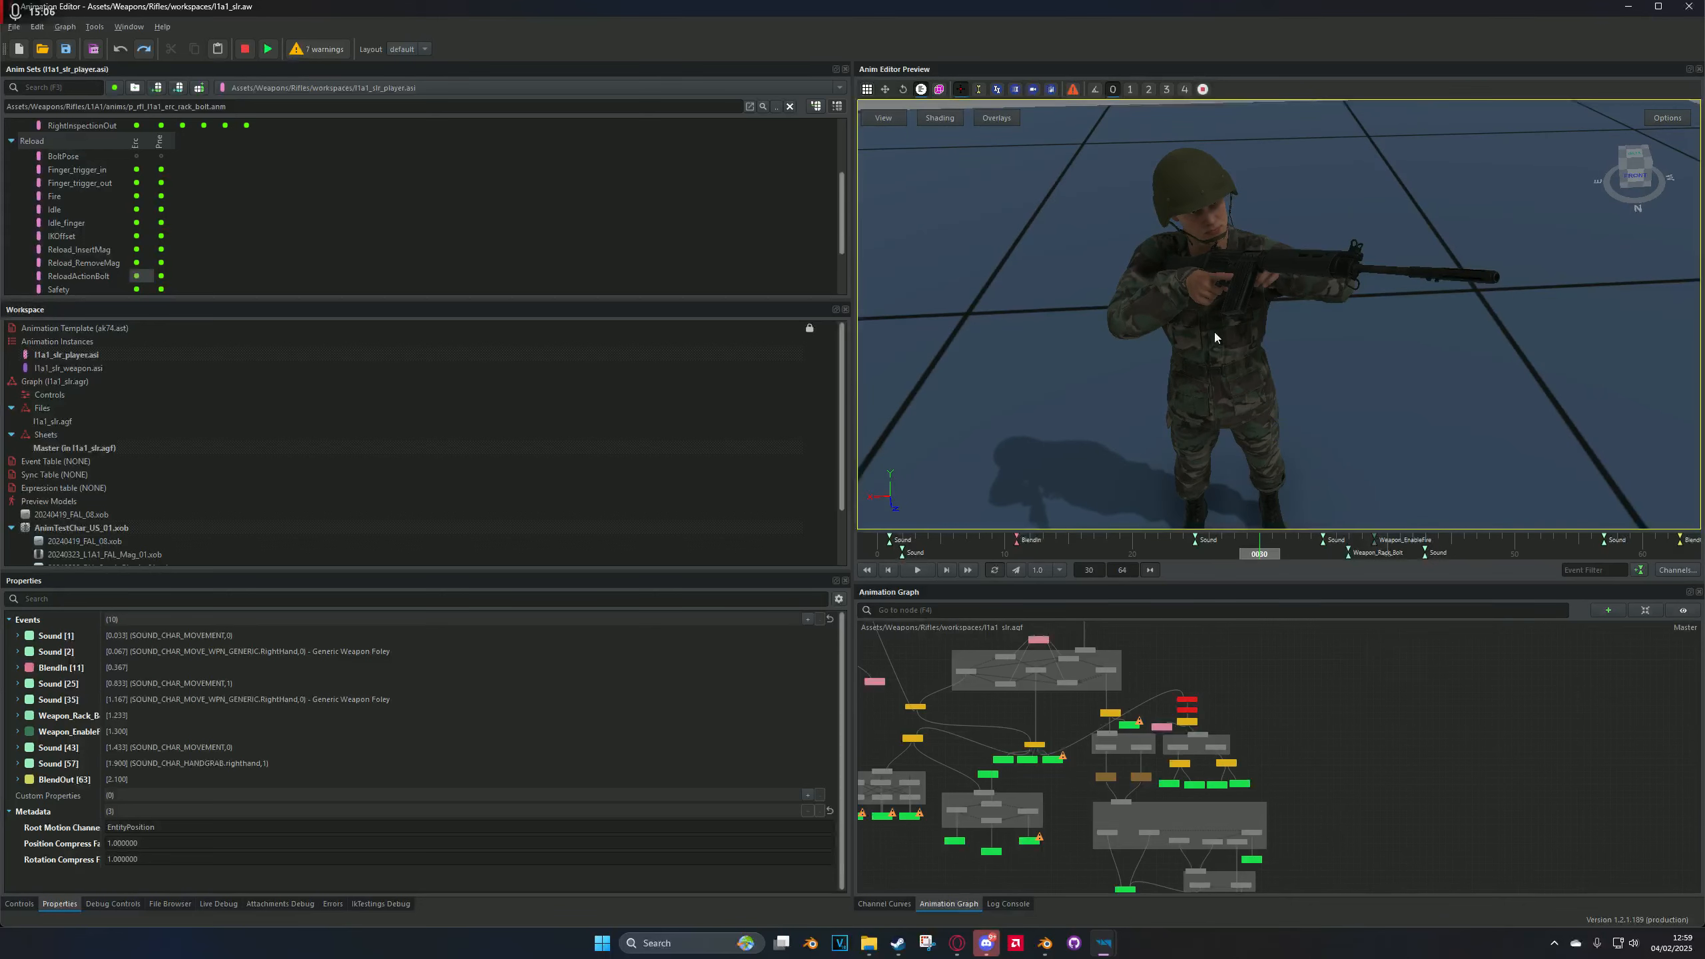
{"action": "left_click", "coordinate": [1362, 547]}
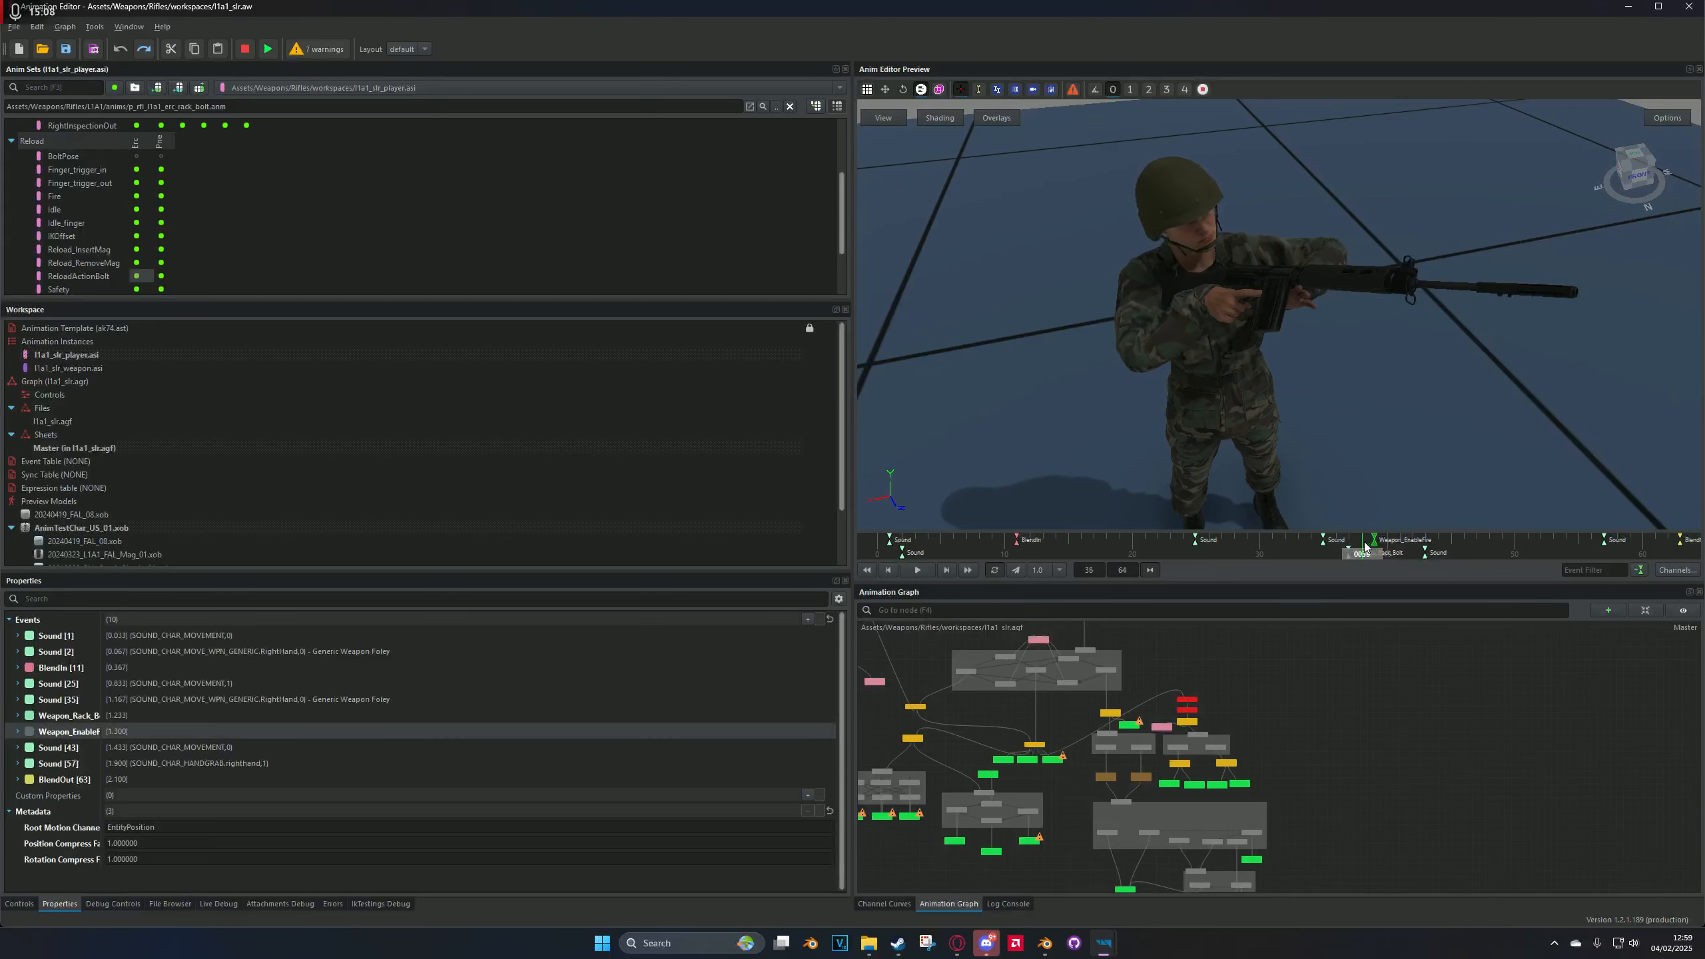
{"action": "mouse_move", "coordinate": [1364, 548]}
{"action": "left_mouse_down"}
{"action": "mouse_move", "coordinate": [1287, 561]}
{"action": "mouse_move", "coordinate": [1377, 555]}
{"action": "left_mouse_up"}
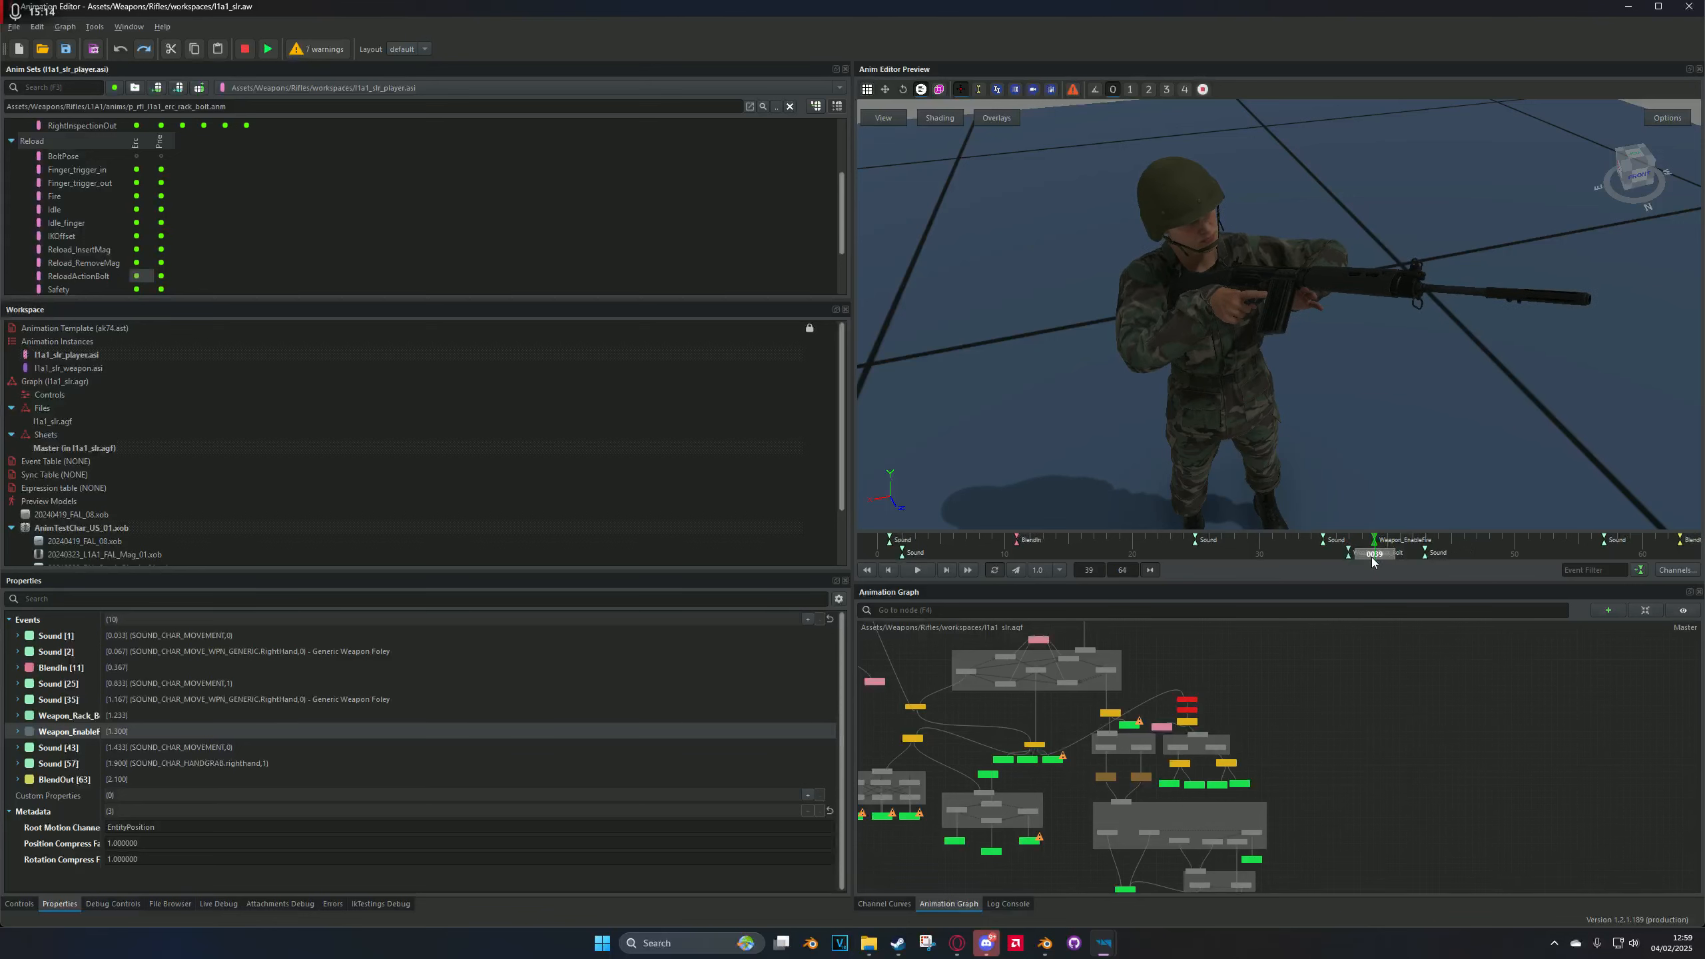
{"action": "left_click", "coordinate": [1350, 553]}
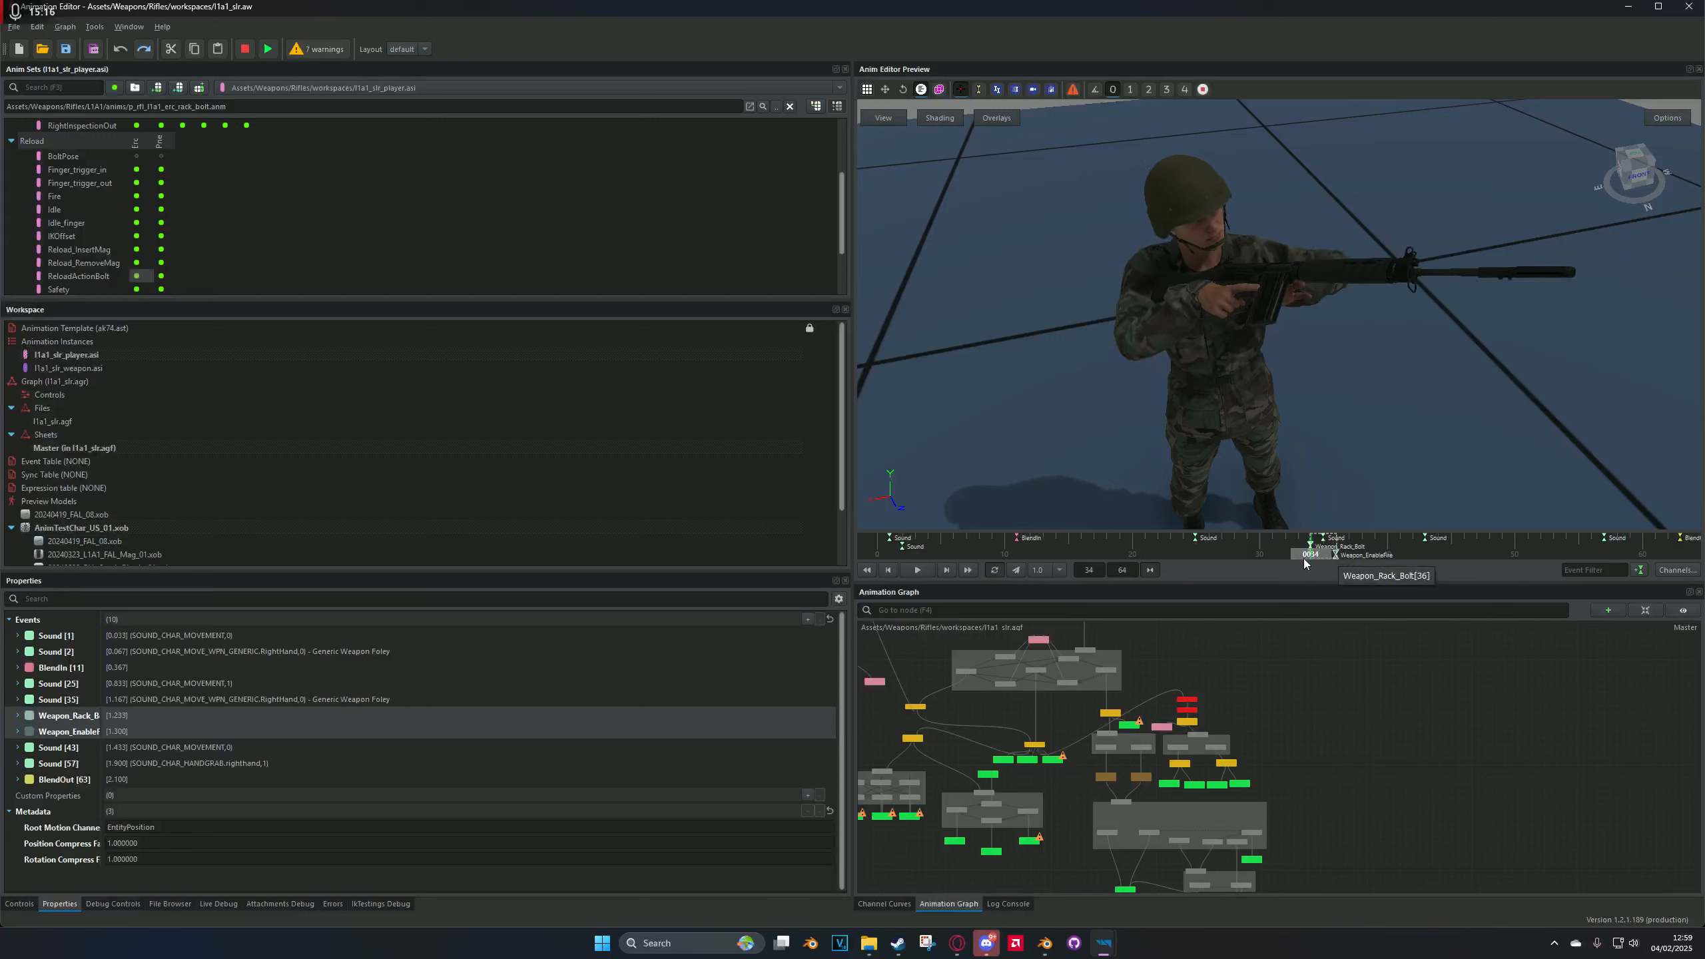
Step: Frame the character's upper body from the rear side and scrub the bolt animation back from frame 41 to the Sound event at frame 25
{"action": "mouse_move", "coordinate": [1340, 379]}
{"action": "middle_mouse_down"}
{"action": "mouse_move", "coordinate": [1364, 322]}
{"action": "mouse_move", "coordinate": [1296, 369]}
{"action": "mouse_move", "coordinate": [1372, 387]}
{"action": "middle_mouse_up"}
{"action": "scroll", "coordinate": [1364, 322], "scroll_direction": "up", "scroll_amount": 5}
{"action": "scroll", "coordinate": [1336, 376], "scroll_direction": "down", "scroll_amount": 4}
{"action": "left_click", "coordinate": [1398, 553]}
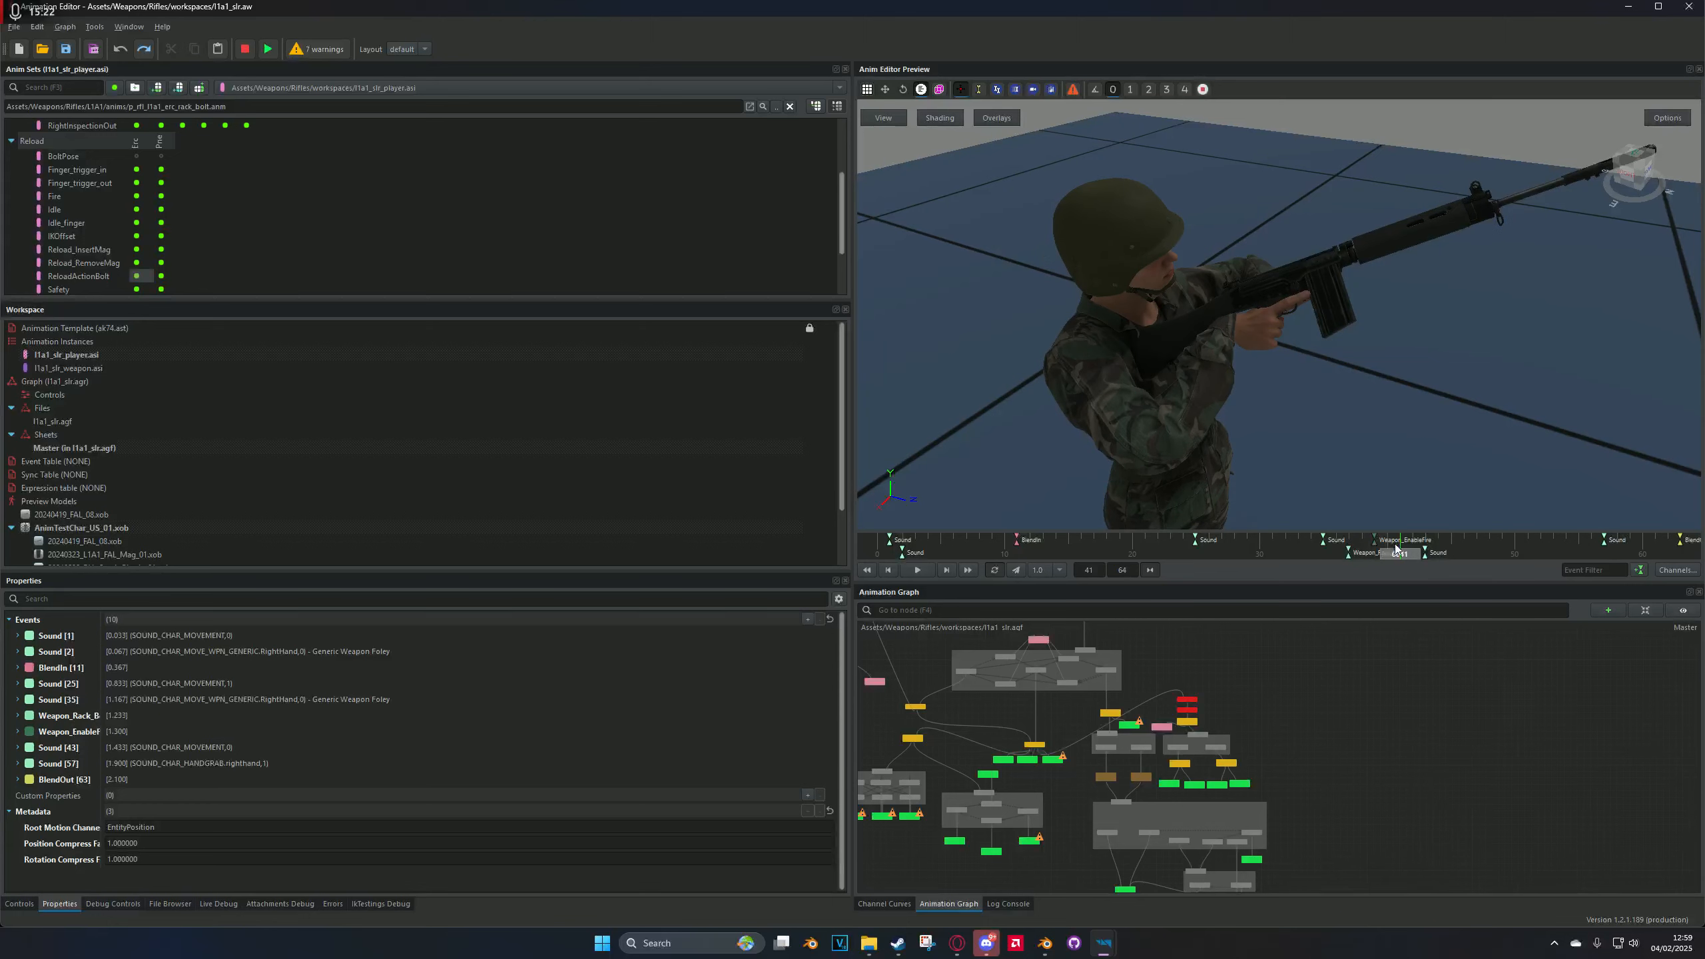
{"action": "left_click_drag", "start_coordinate": [1396, 550], "coordinate": [1194, 551]}
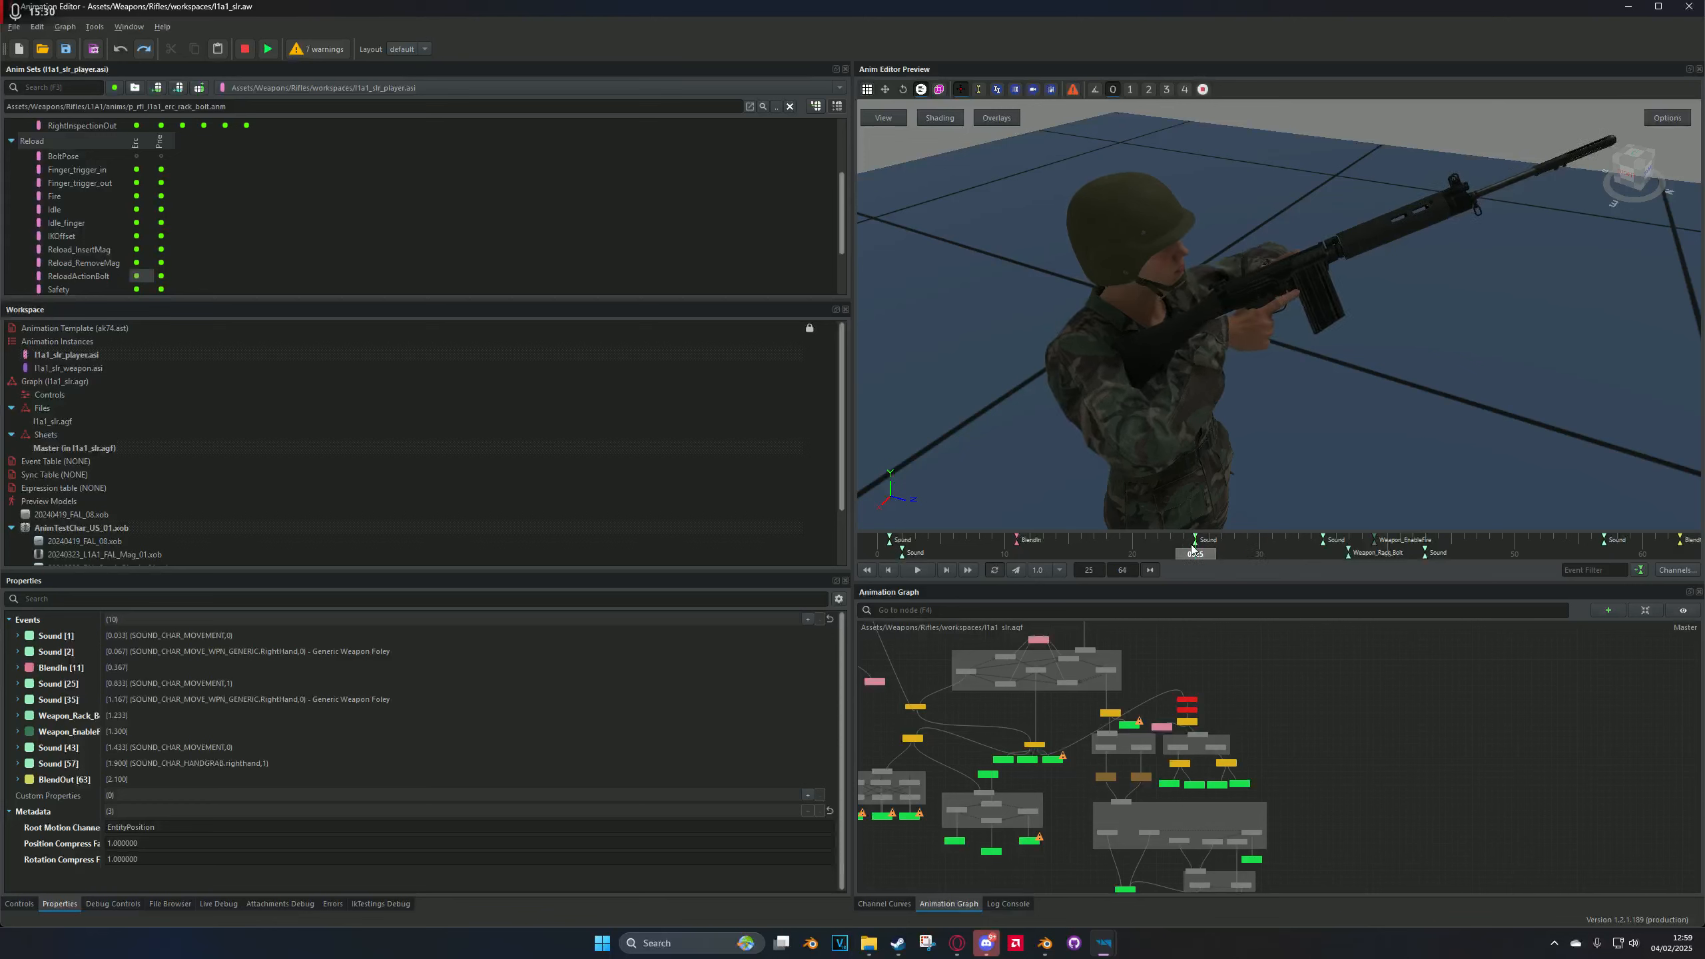
Step: Load the L1A1 player's Erc Reload_InsertMag animation and preview it at the Weapon_SpawnMagazine event
{"action": "left_click", "coordinate": [438, 93]}
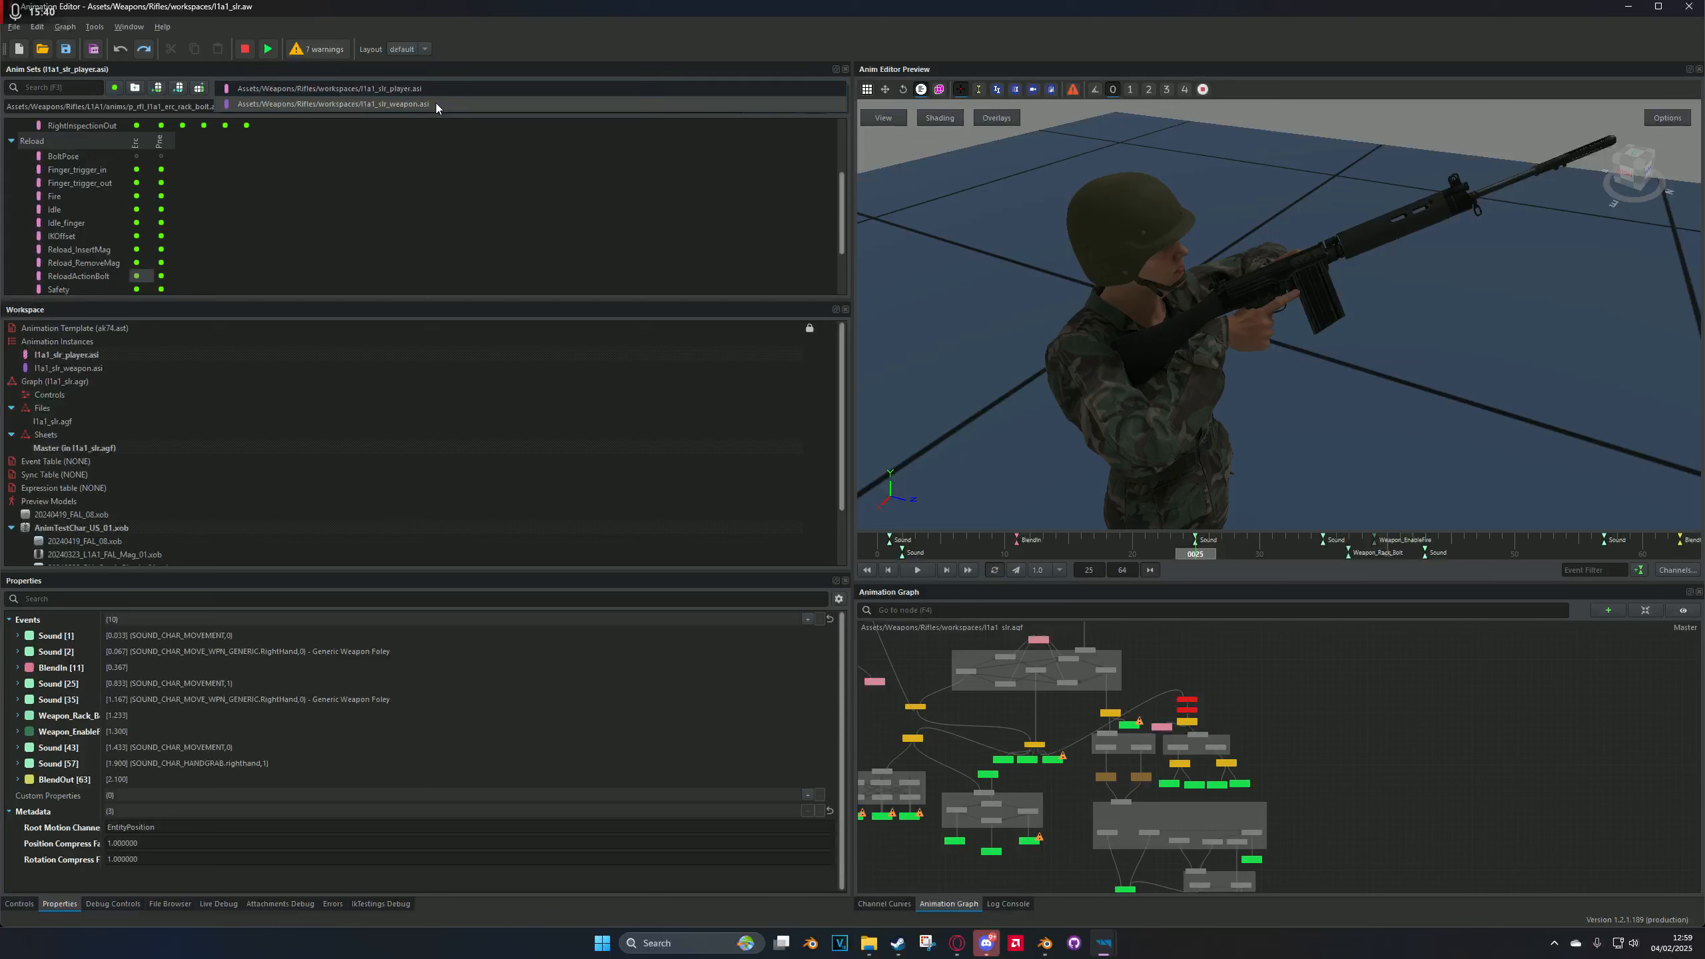
{"action": "left_click", "coordinate": [138, 250]}
{"action": "double_click", "coordinate": [138, 250]}
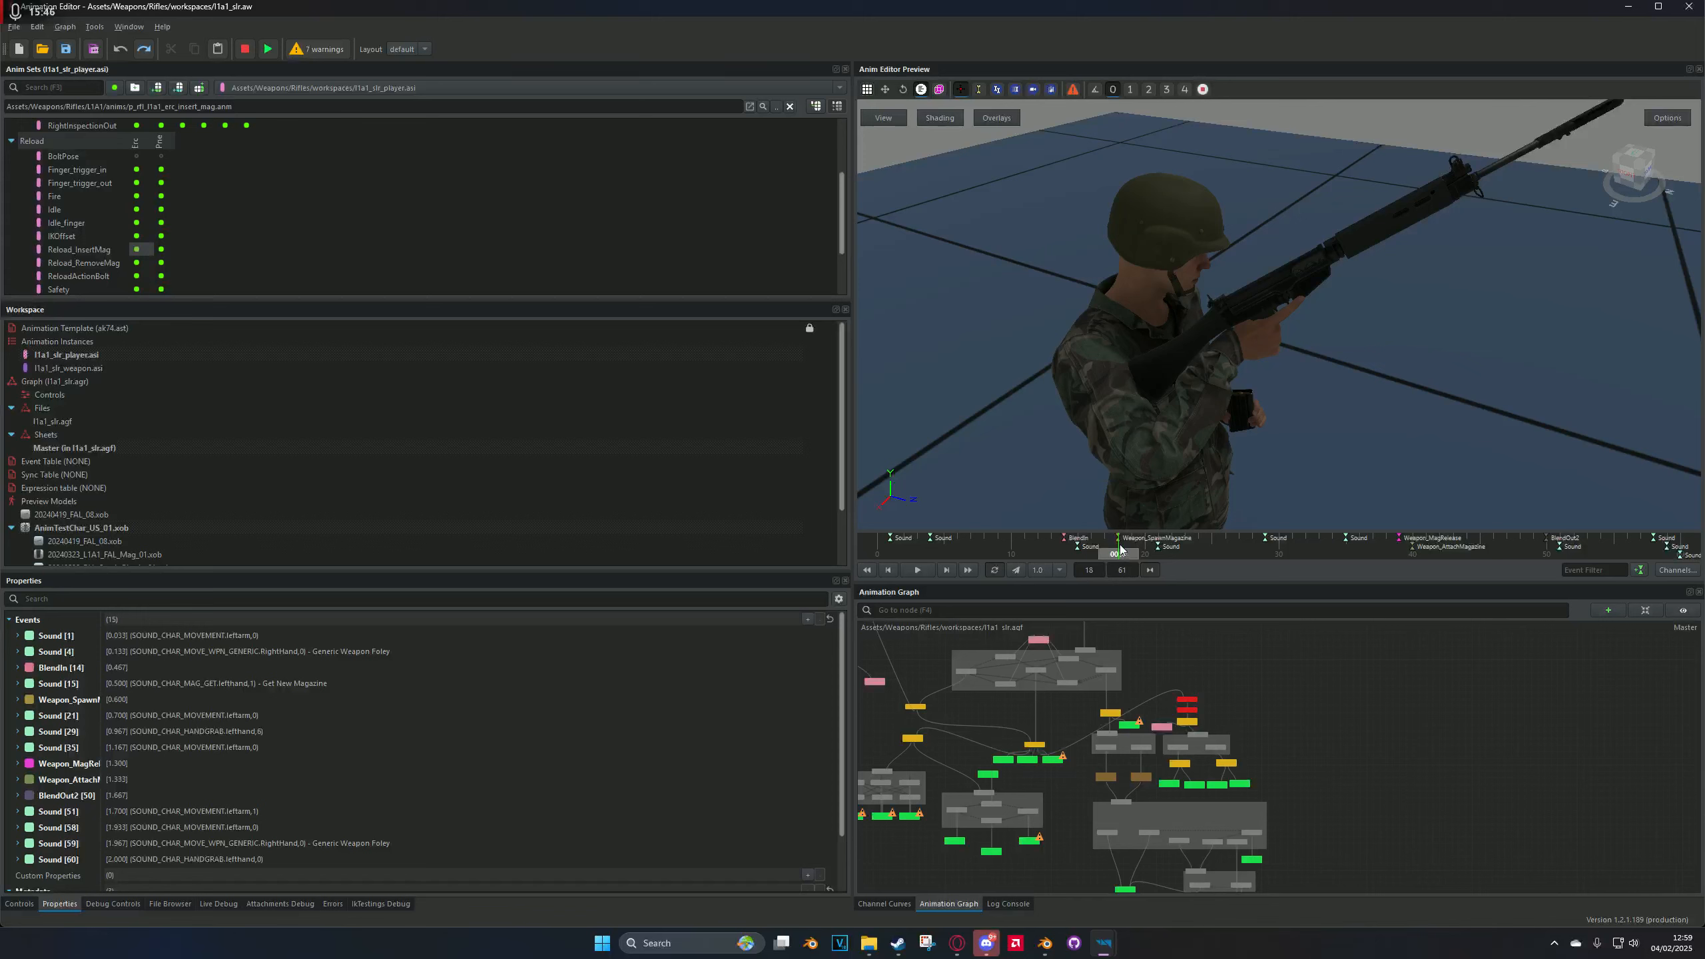
Step: Compare the magazine insertion animation at Weapon_SpawnMagazine between l1a1_slr_weapon.asi and l1a1_slr_player.asi
{"action": "left_click", "coordinate": [413, 94]}
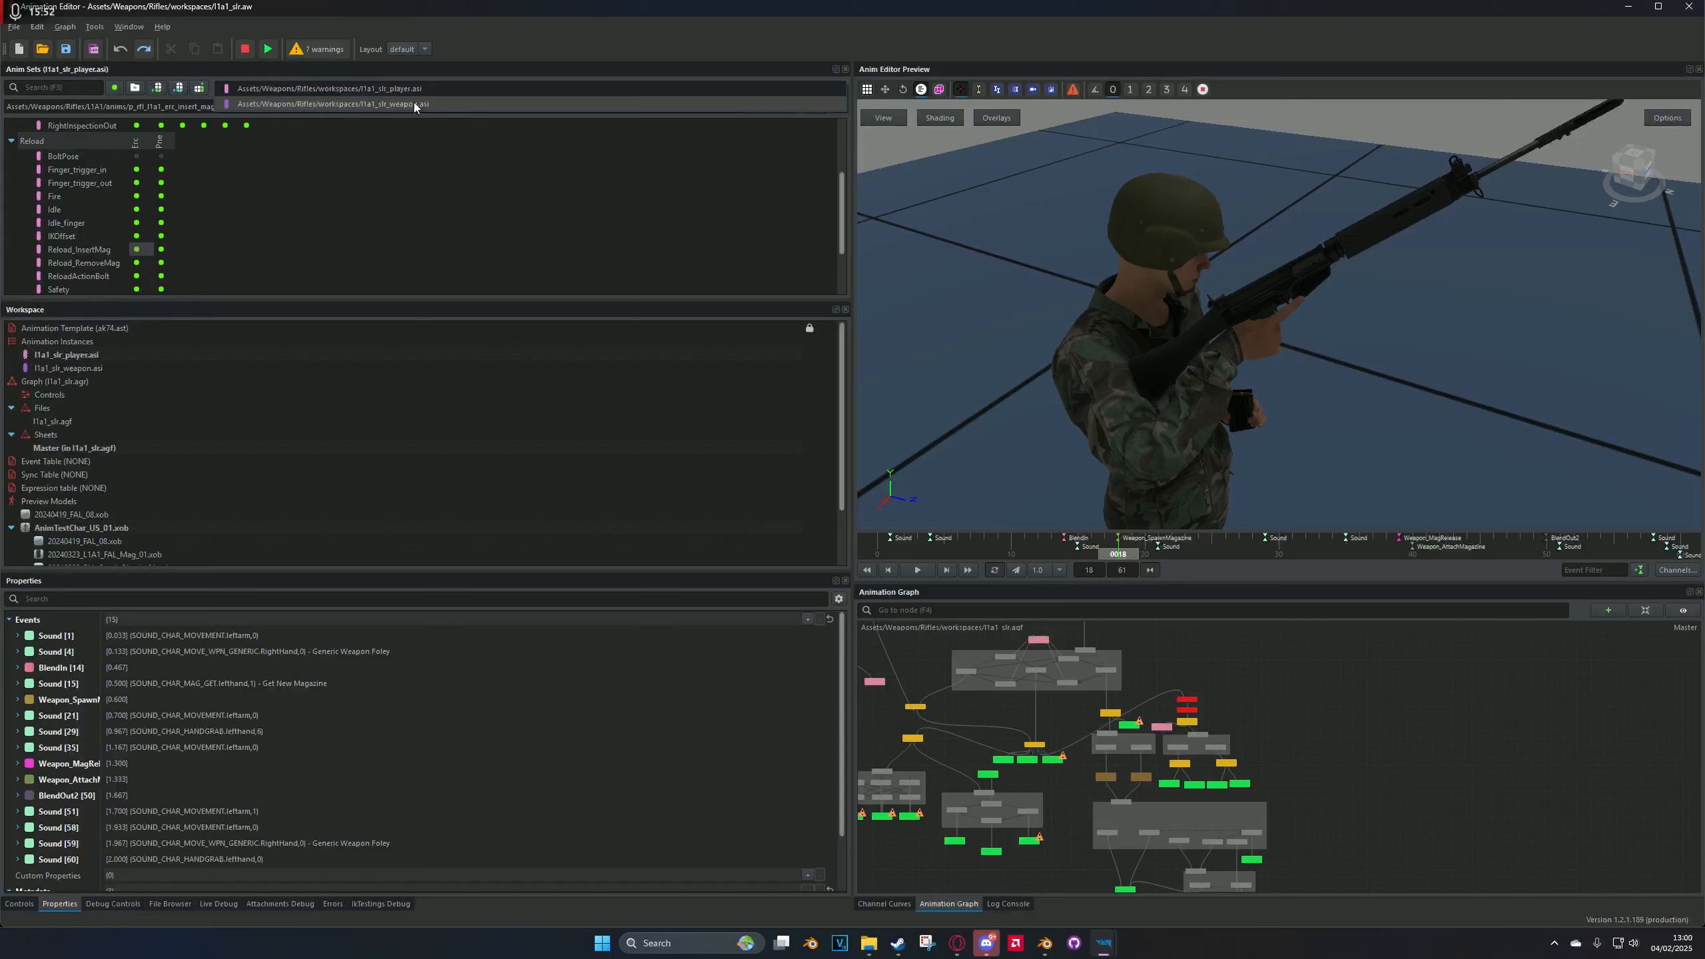
{"action": "left_click", "coordinate": [415, 105]}
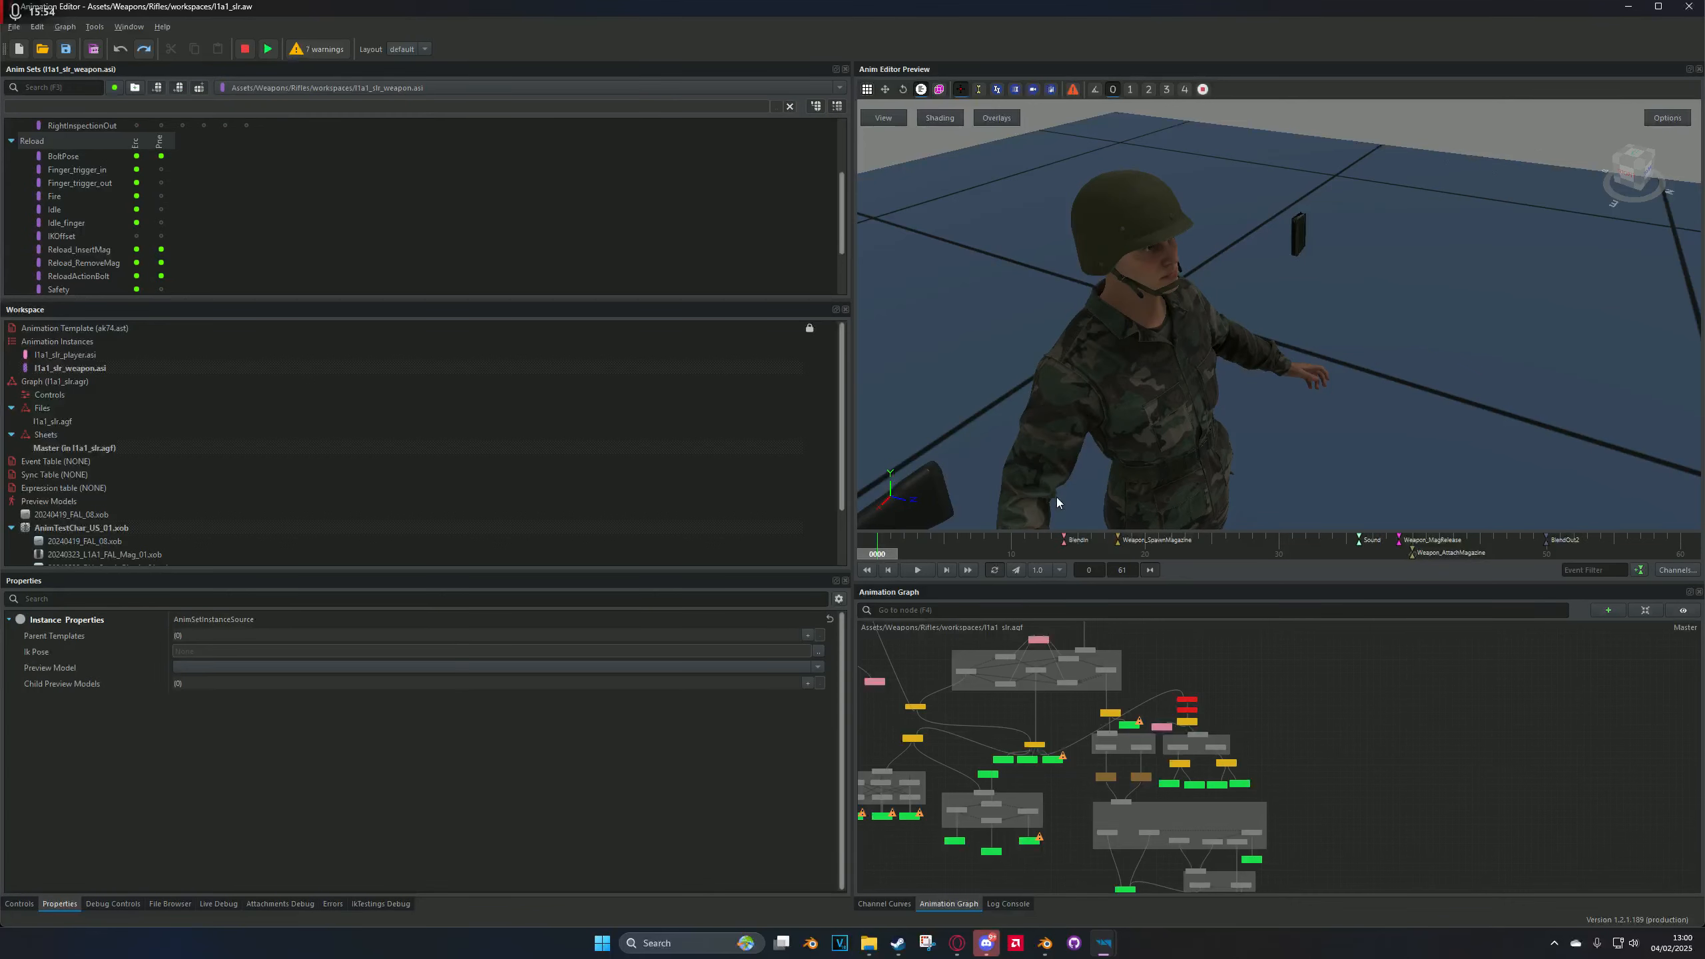
{"action": "left_click", "coordinate": [1123, 554]}
{"action": "left_click_drag", "start_coordinate": [1120, 553], "coordinate": [1104, 553]}
{"action": "scroll", "coordinate": [435, 86], "scroll_direction": "up", "scroll_amount": 1}
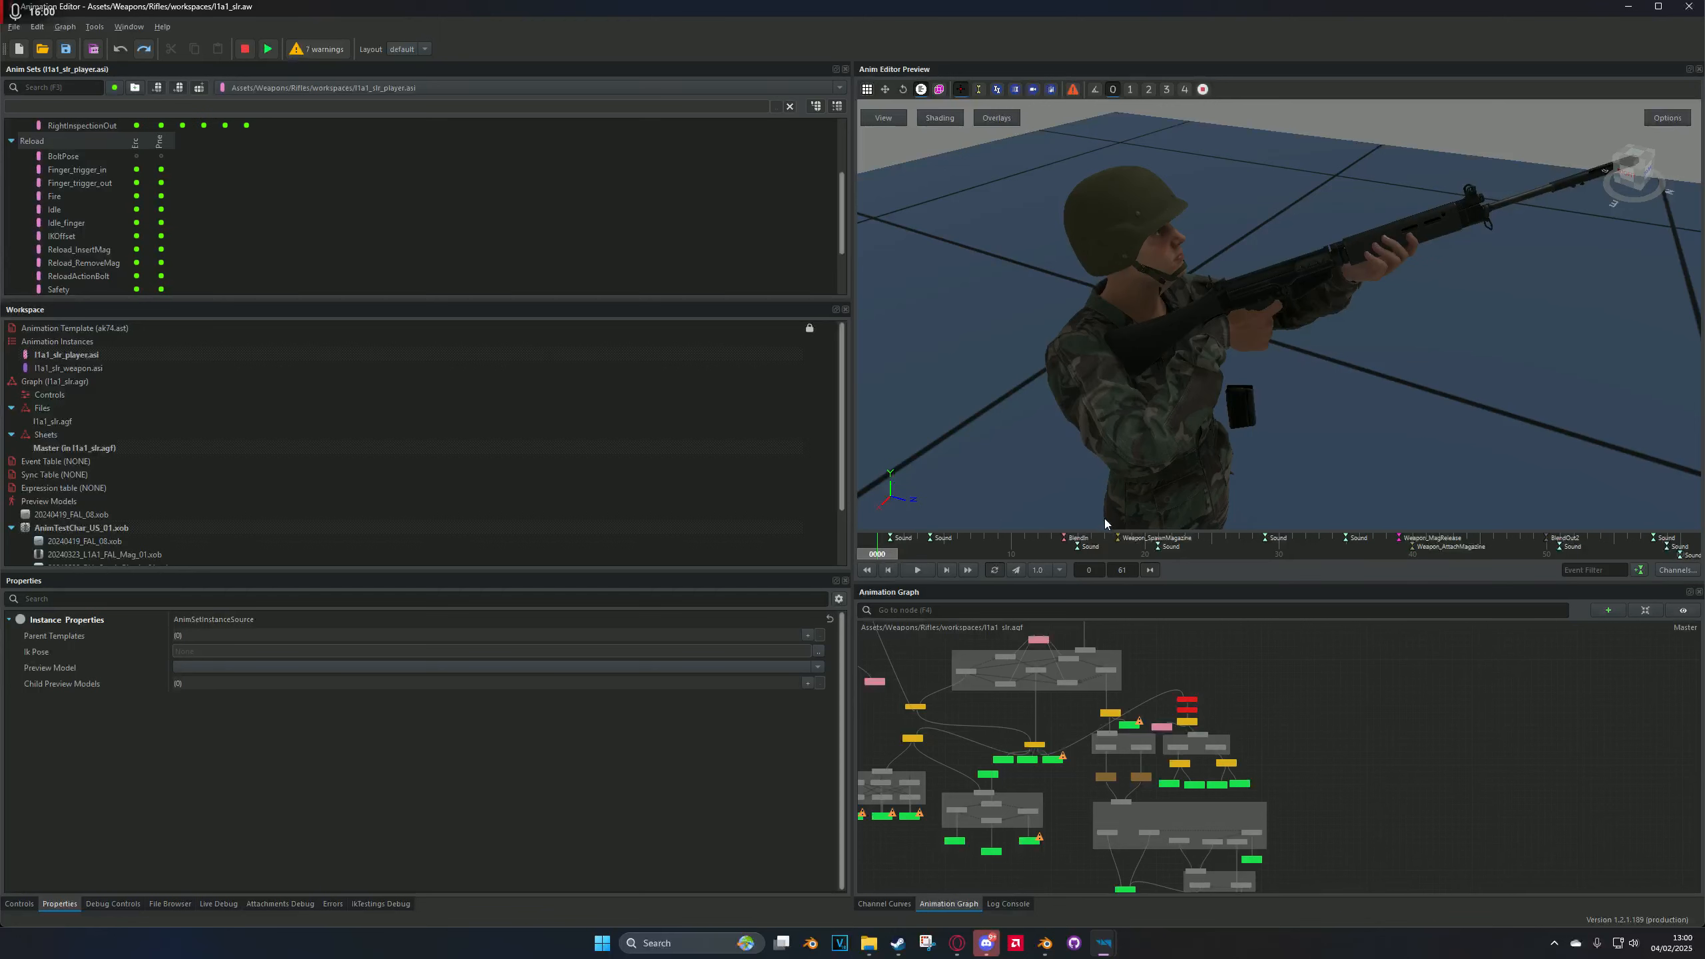
{"action": "left_click", "coordinate": [1119, 553]}
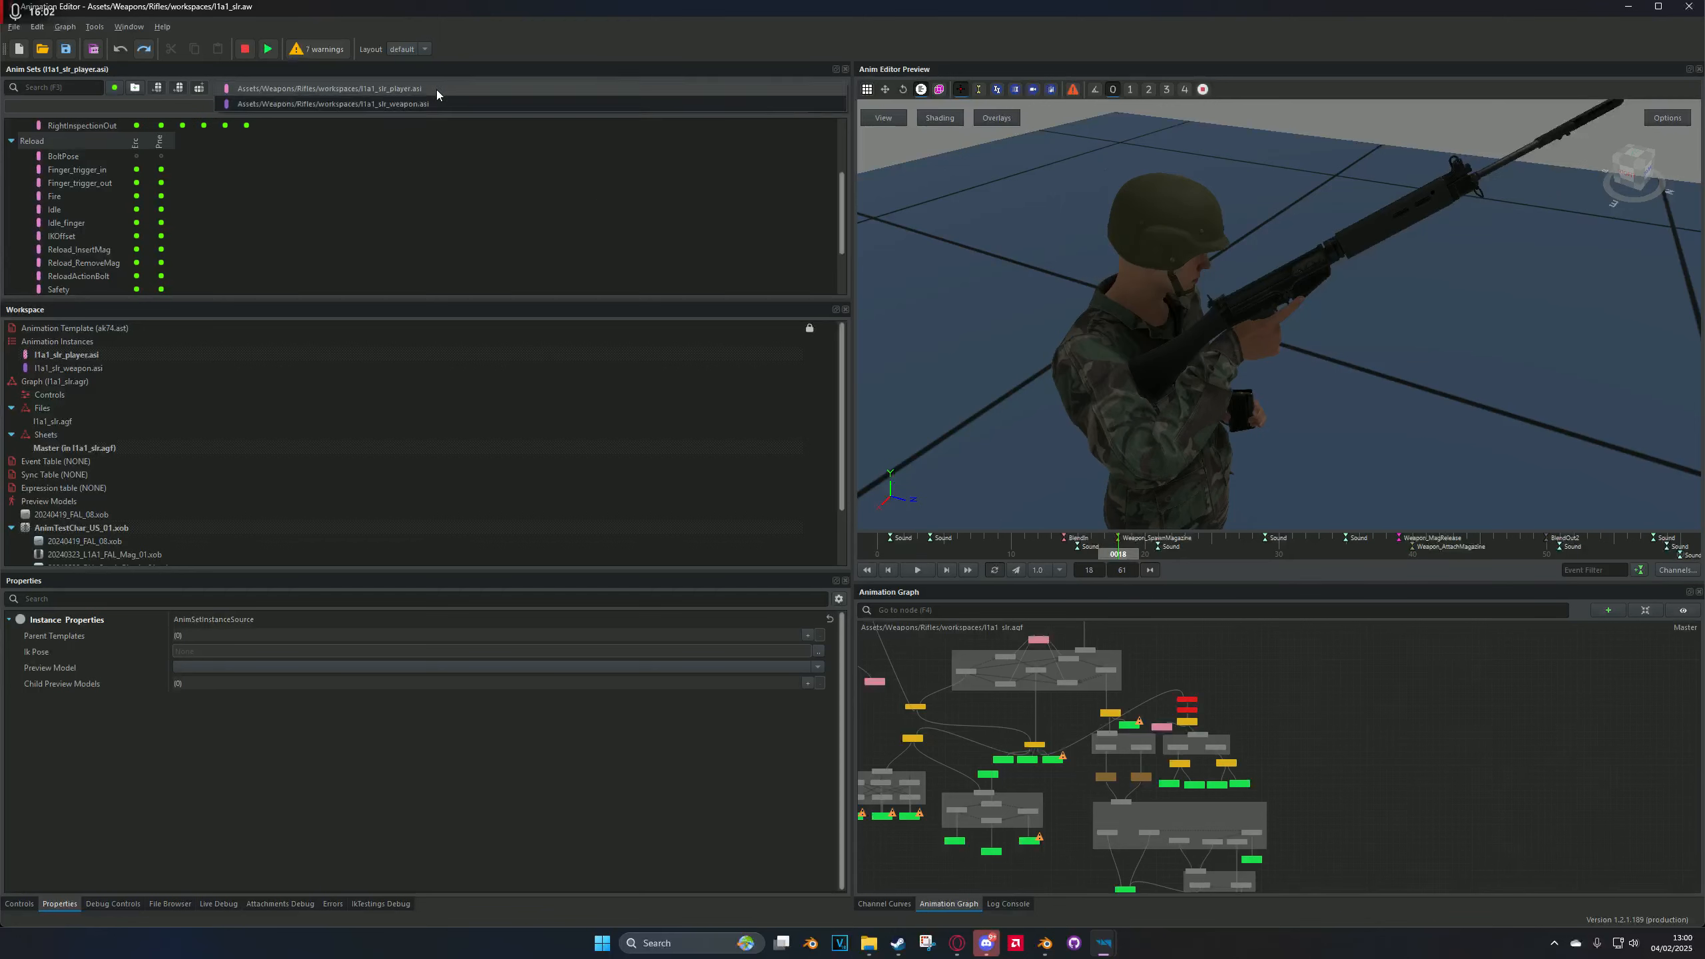
Step: Switch to l1a1_slr_weapon.asi and scrub its magazine insertion timeline back and forth between Weapon_SpawnMagazine and the Sound event before Weapon_MagRelease
{"action": "scroll", "coordinate": [431, 95], "scroll_direction": "down", "scroll_amount": 1}
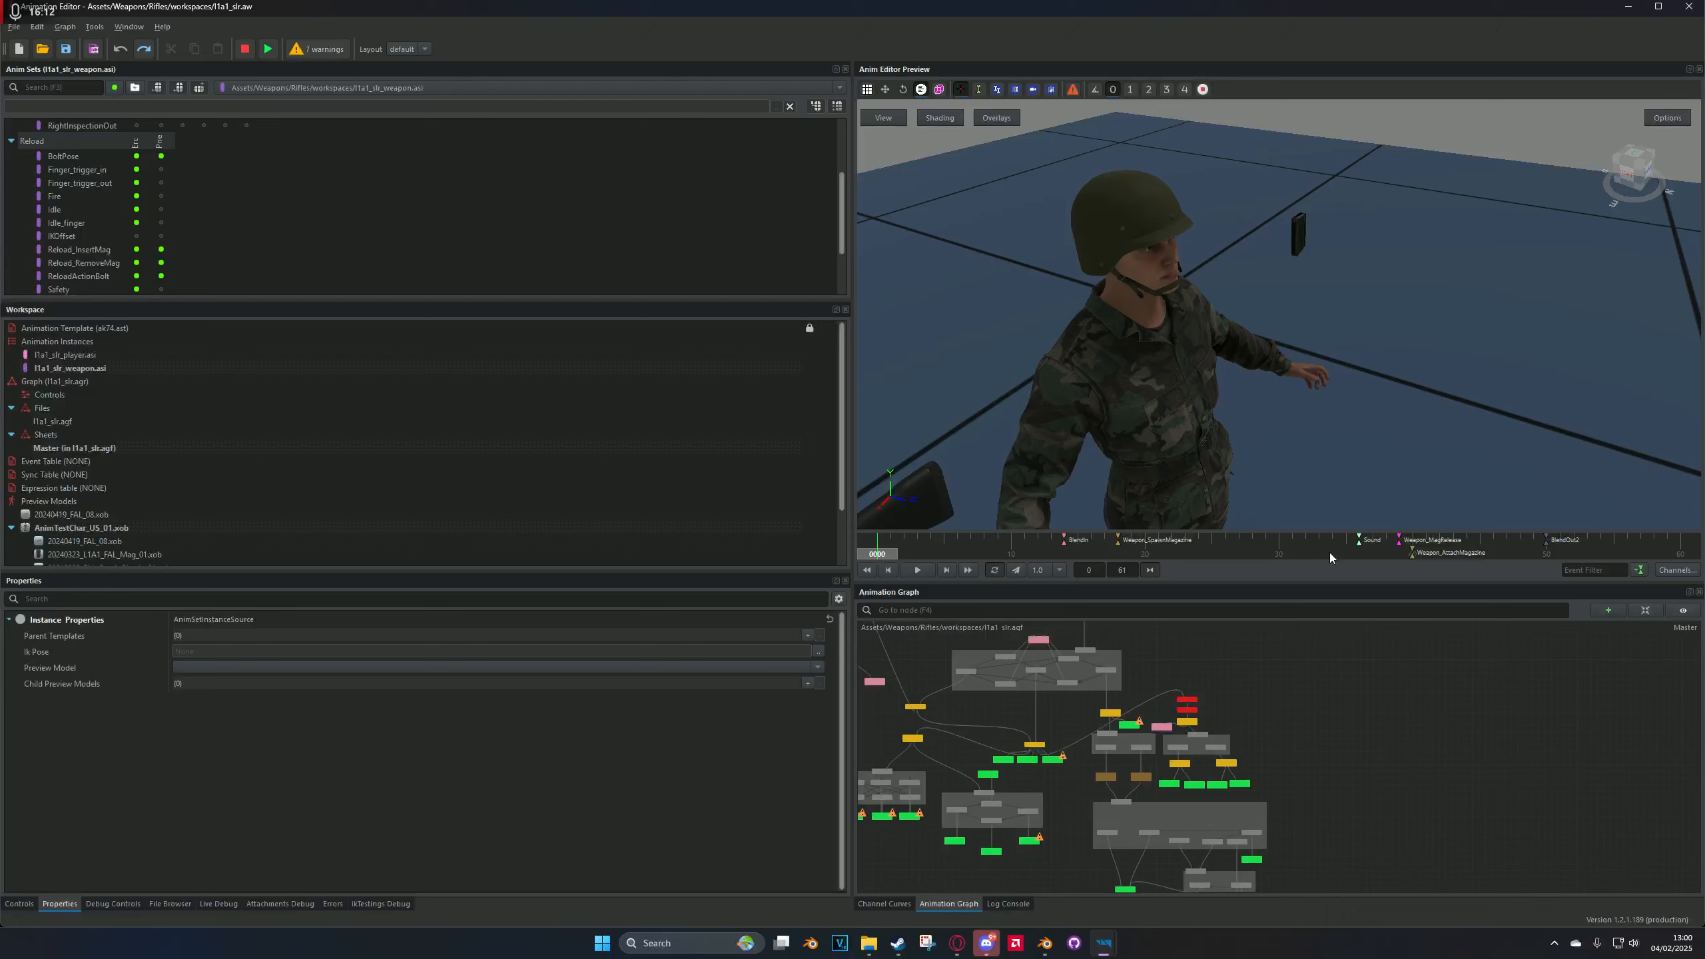
{"action": "left_click_drag", "start_coordinate": [1200, 552], "coordinate": [1124, 547]}
{"action": "left_click", "coordinate": [1383, 546]}
{"action": "left_click_drag", "start_coordinate": [1387, 557], "coordinate": [1116, 554]}
{"action": "mouse_move", "coordinate": [1118, 547]}
{"action": "left_mouse_down"}
{"action": "mouse_move", "coordinate": [1238, 530]}
{"action": "mouse_move", "coordinate": [1332, 542]}
{"action": "left_mouse_up"}
Step: Switch back to l1a1_slr_player.asi and load its Erc Reload_InsertMag animation
{"action": "left_click", "coordinate": [294, 86]}
{"action": "left_click", "coordinate": [307, 73]}
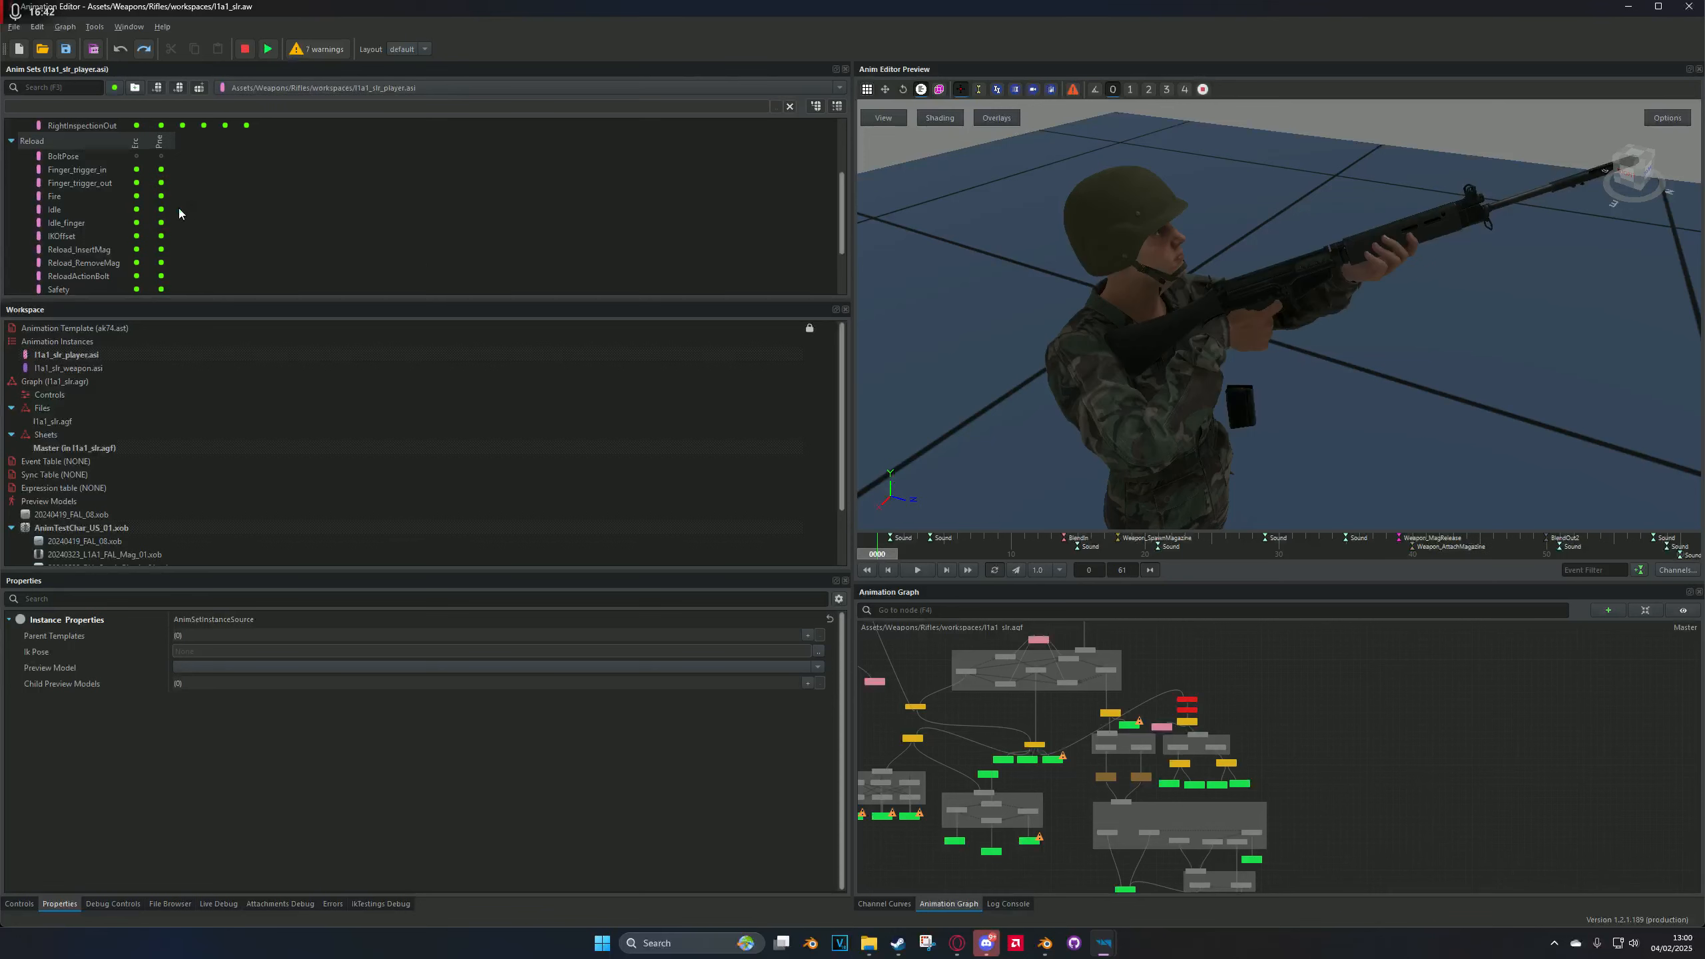
{"action": "scroll", "coordinate": [137, 208], "scroll_direction": "down", "scroll_amount": 1}
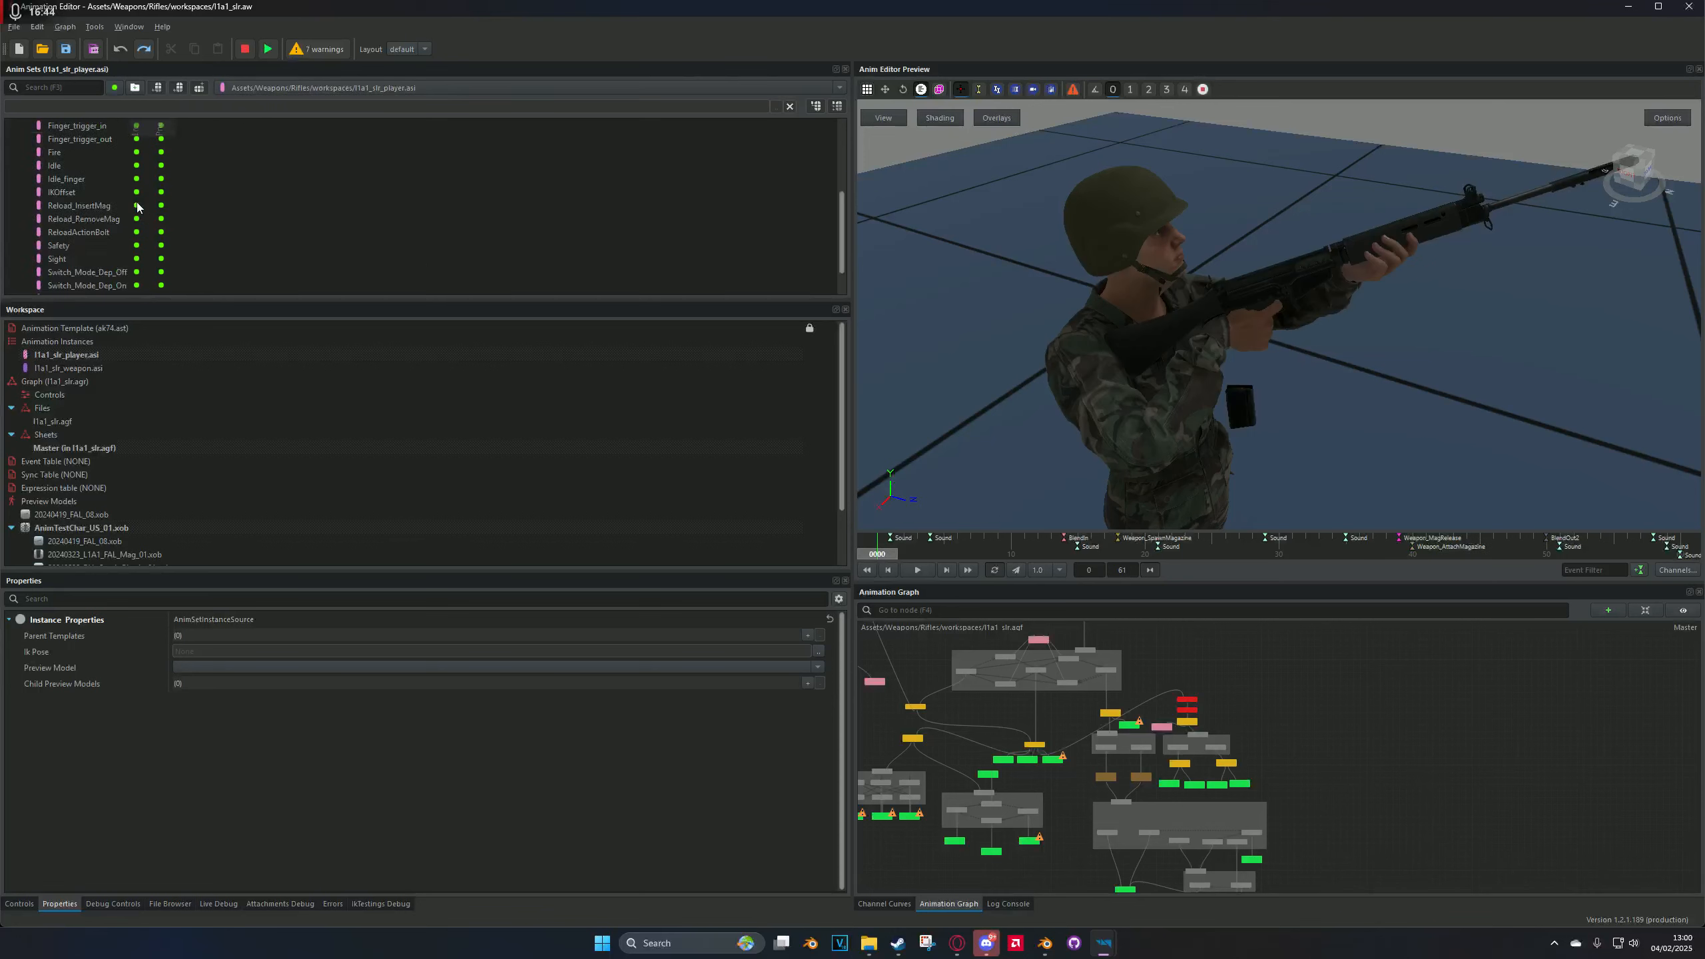
{"action": "left_click", "coordinate": [137, 206]}
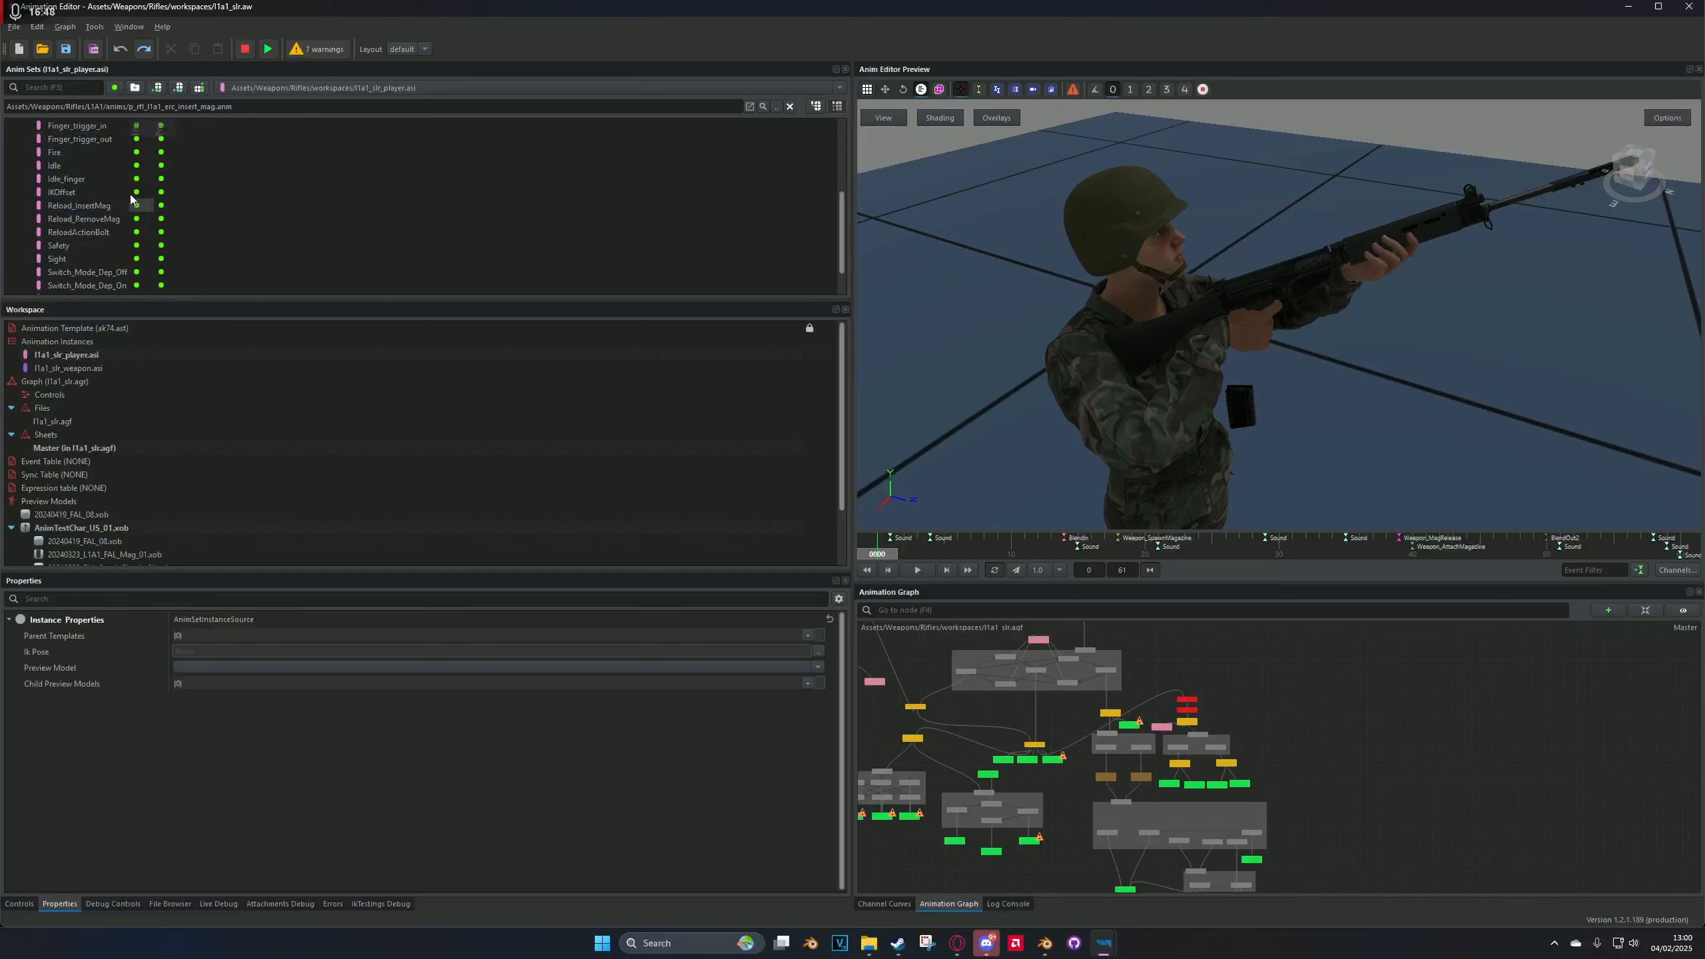
{"action": "scroll", "coordinate": [127, 188], "scroll_direction": "up", "scroll_amount": 2}
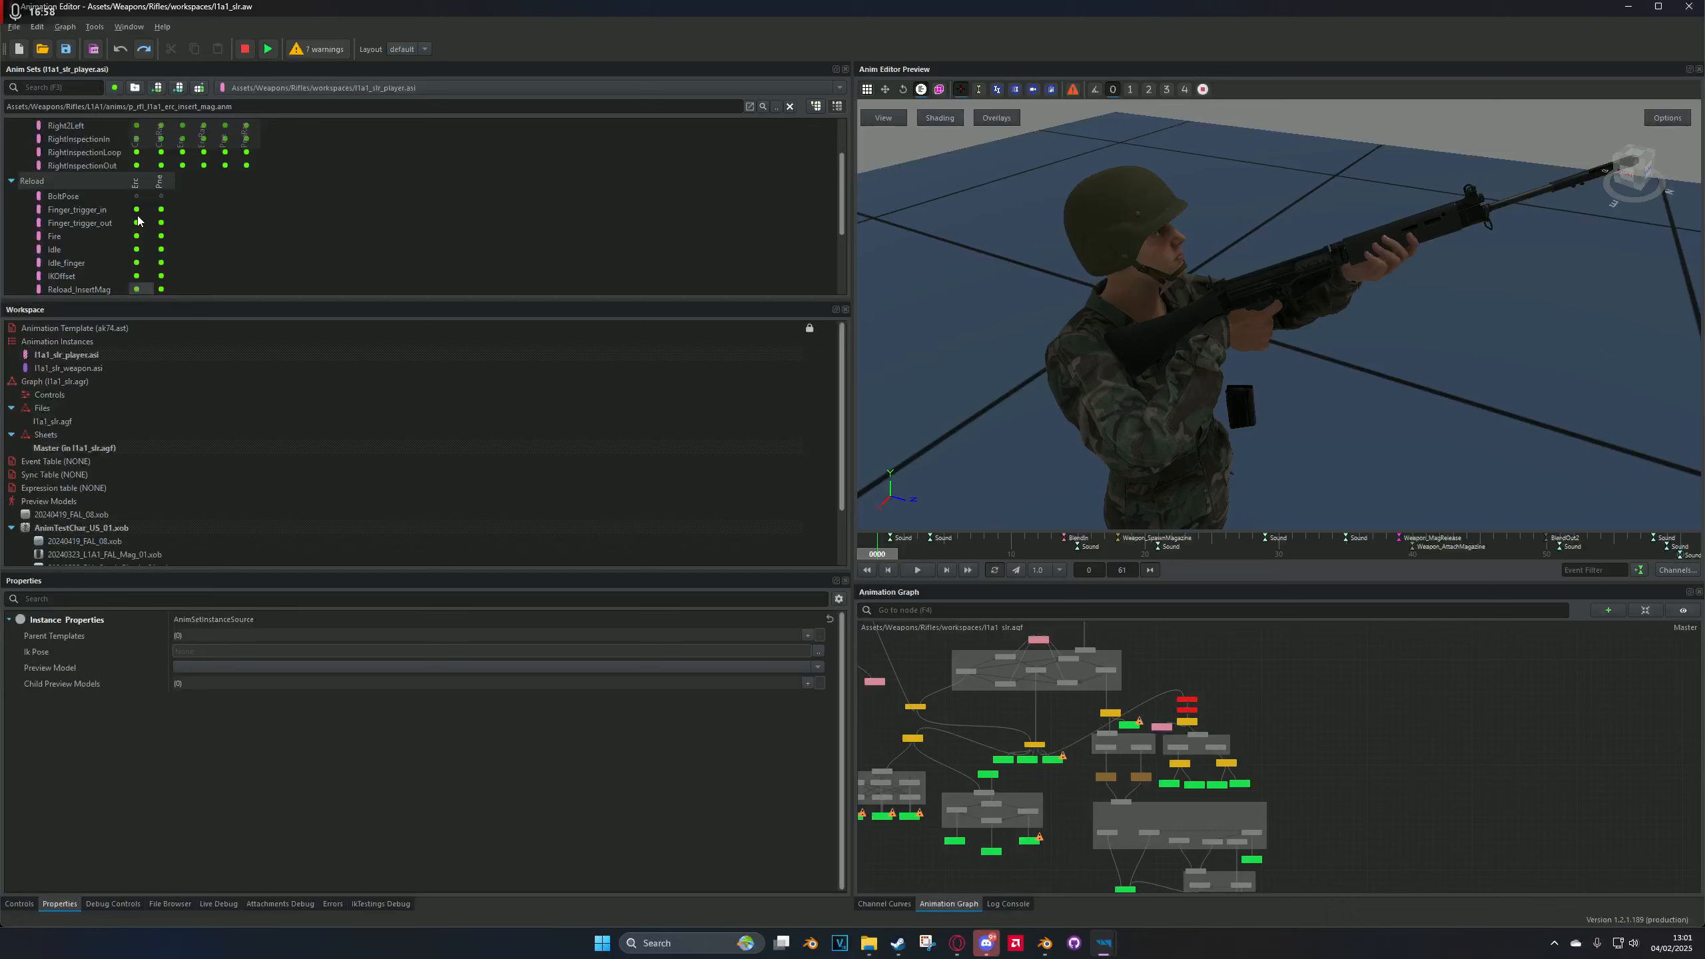
Step: Examine the rifle, hands and detached magazine up close at the start of the Erc Reload_InsertMag animation
{"action": "left_click", "coordinate": [919, 568]}
{"action": "scroll", "coordinate": [1336, 379], "scroll_direction": "up", "scroll_amount": 5}
{"action": "scroll", "coordinate": [1304, 381], "scroll_direction": "down", "scroll_amount": 2}
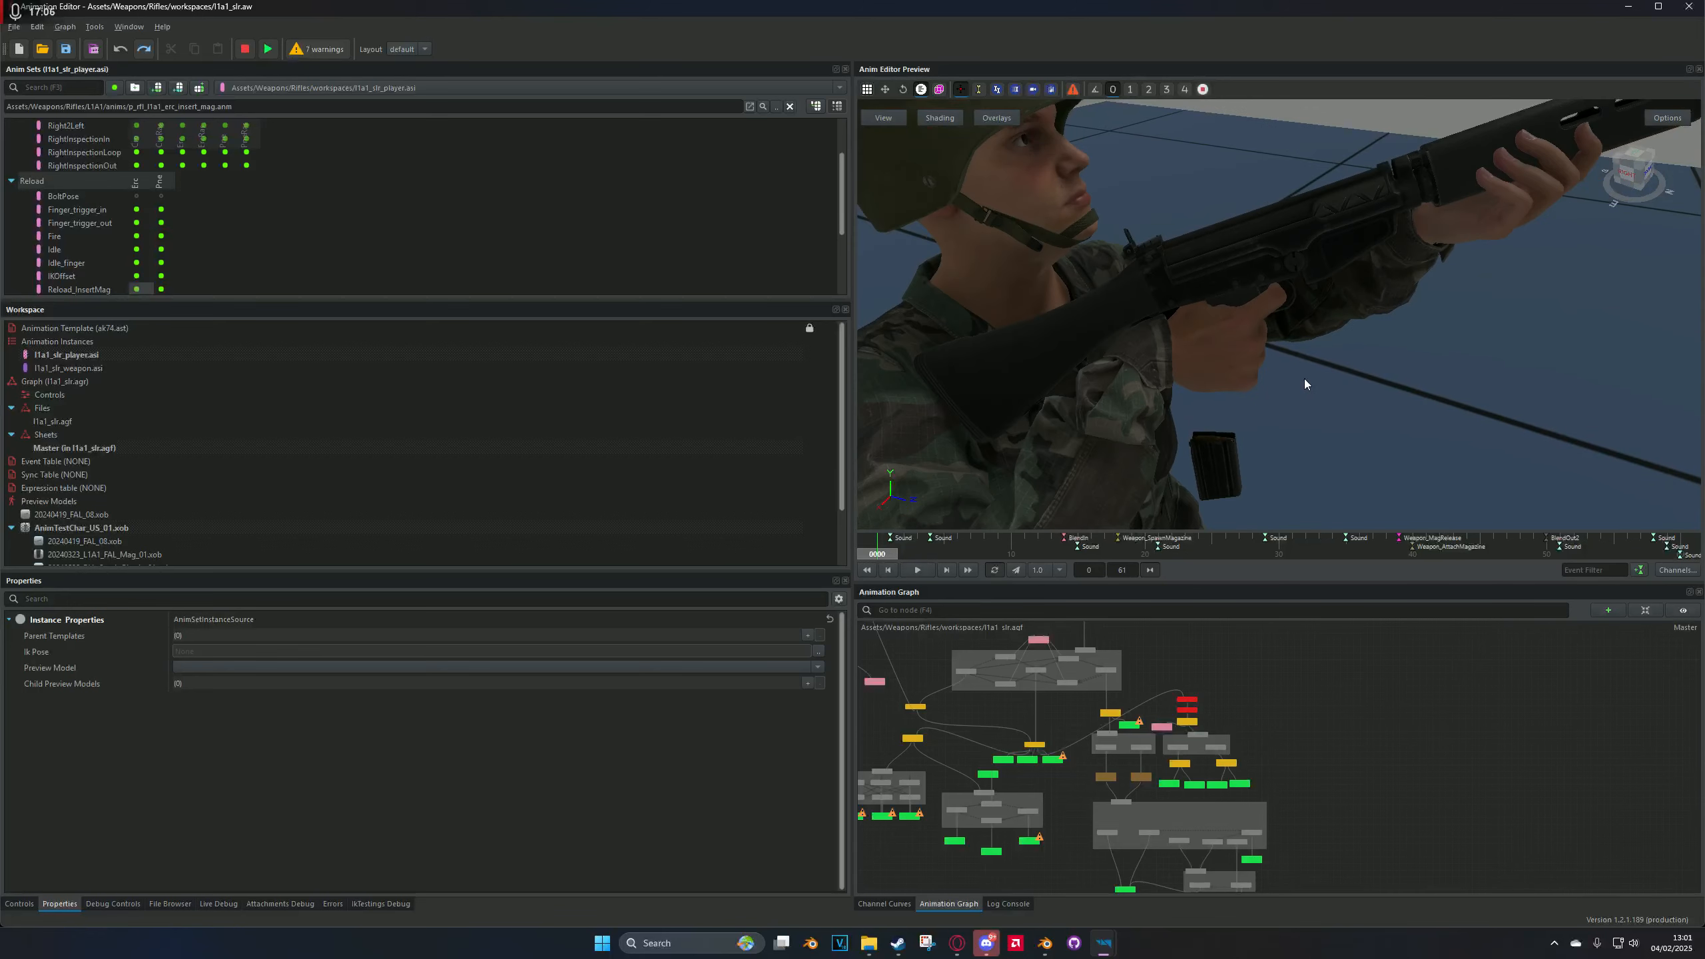
{"action": "scroll", "coordinate": [1304, 379], "scroll_direction": "down", "scroll_amount": 1}
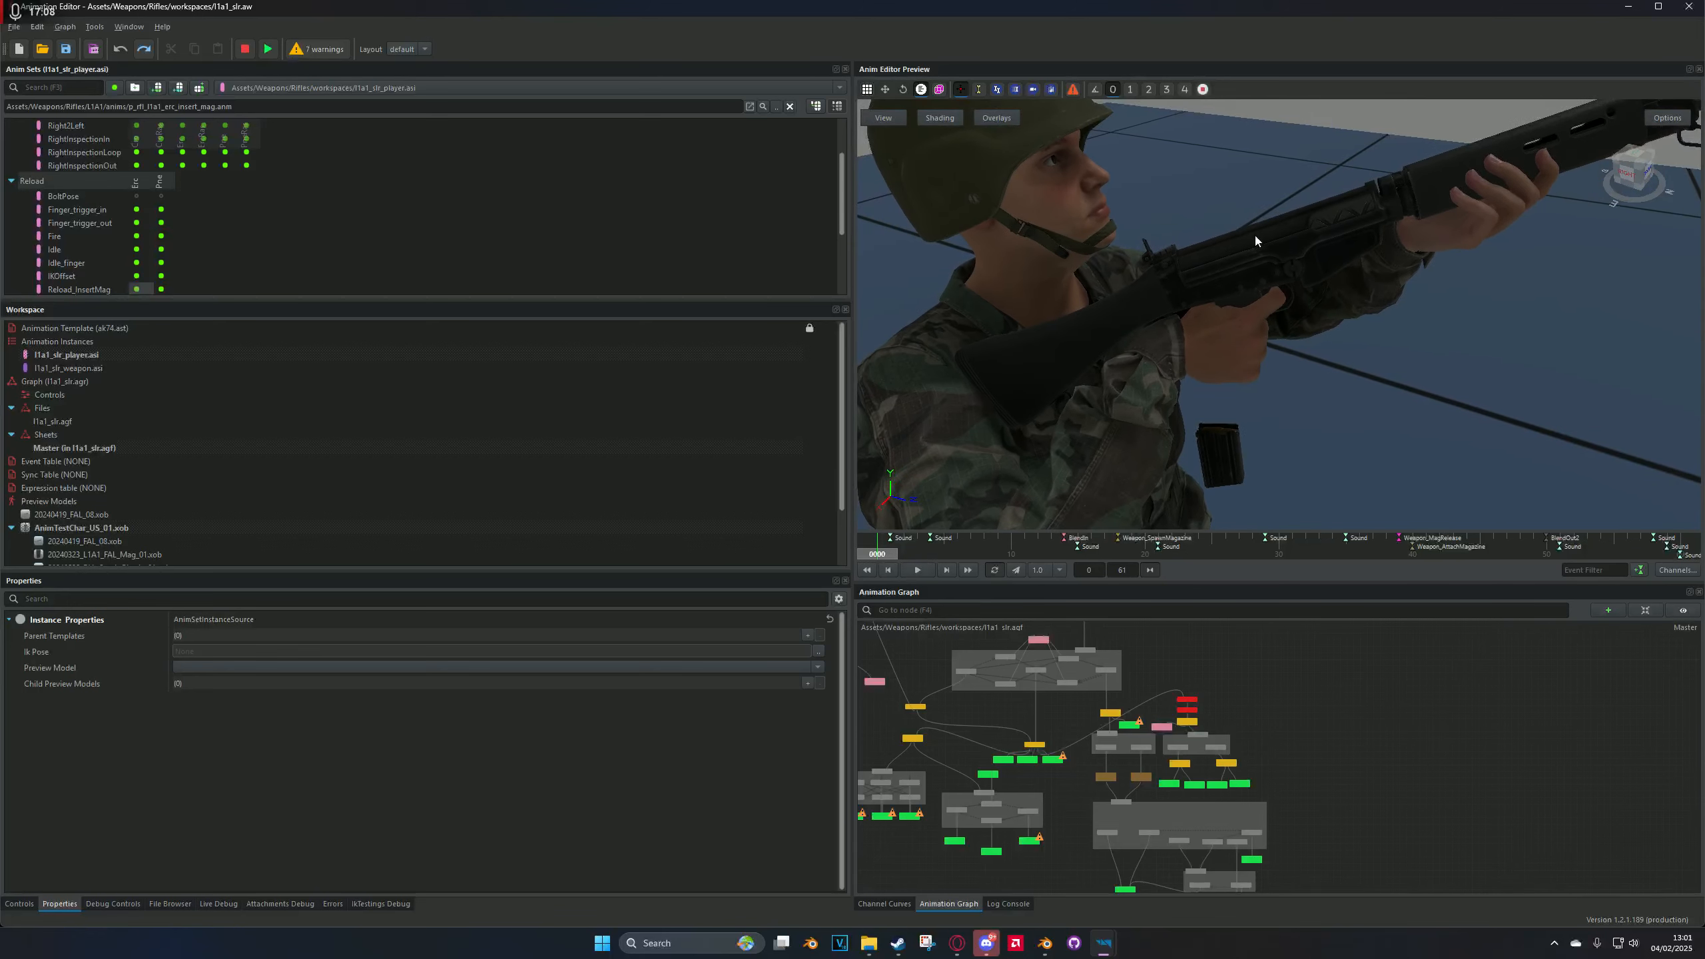
{"action": "scroll", "coordinate": [1290, 319], "scroll_direction": "down", "scroll_amount": 4}
{"action": "scroll", "coordinate": [1264, 320], "scroll_direction": "up", "scroll_amount": 6}
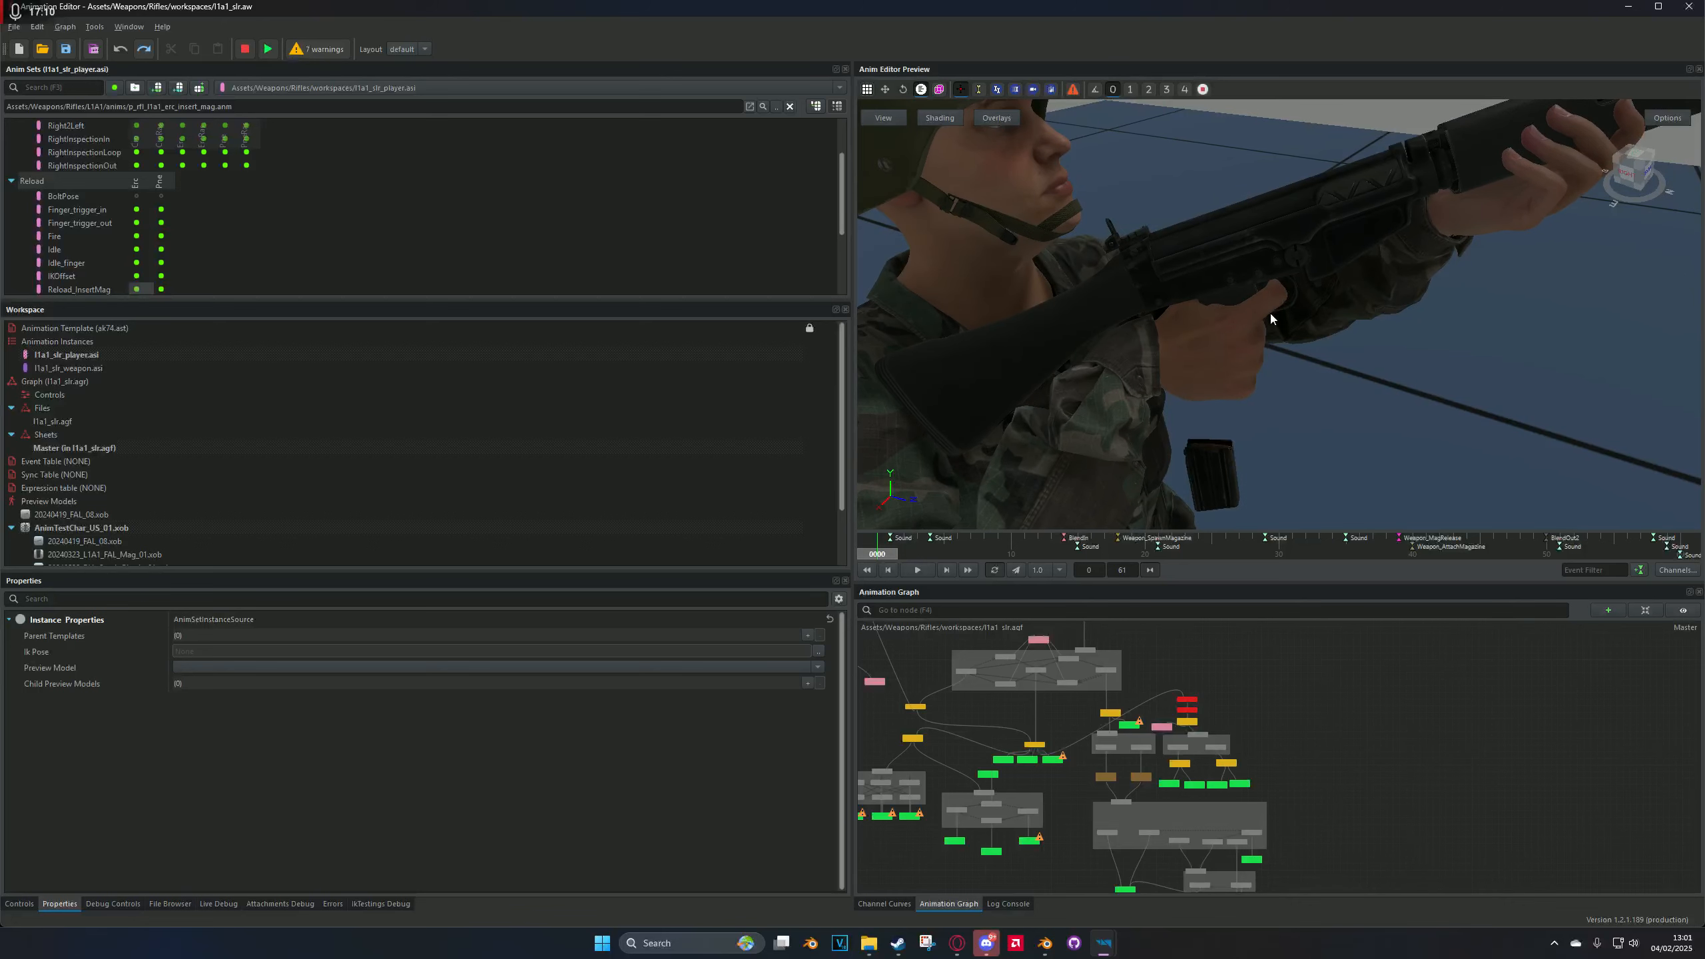
{"action": "scroll", "coordinate": [1231, 325], "scroll_direction": "down", "scroll_amount": 4}
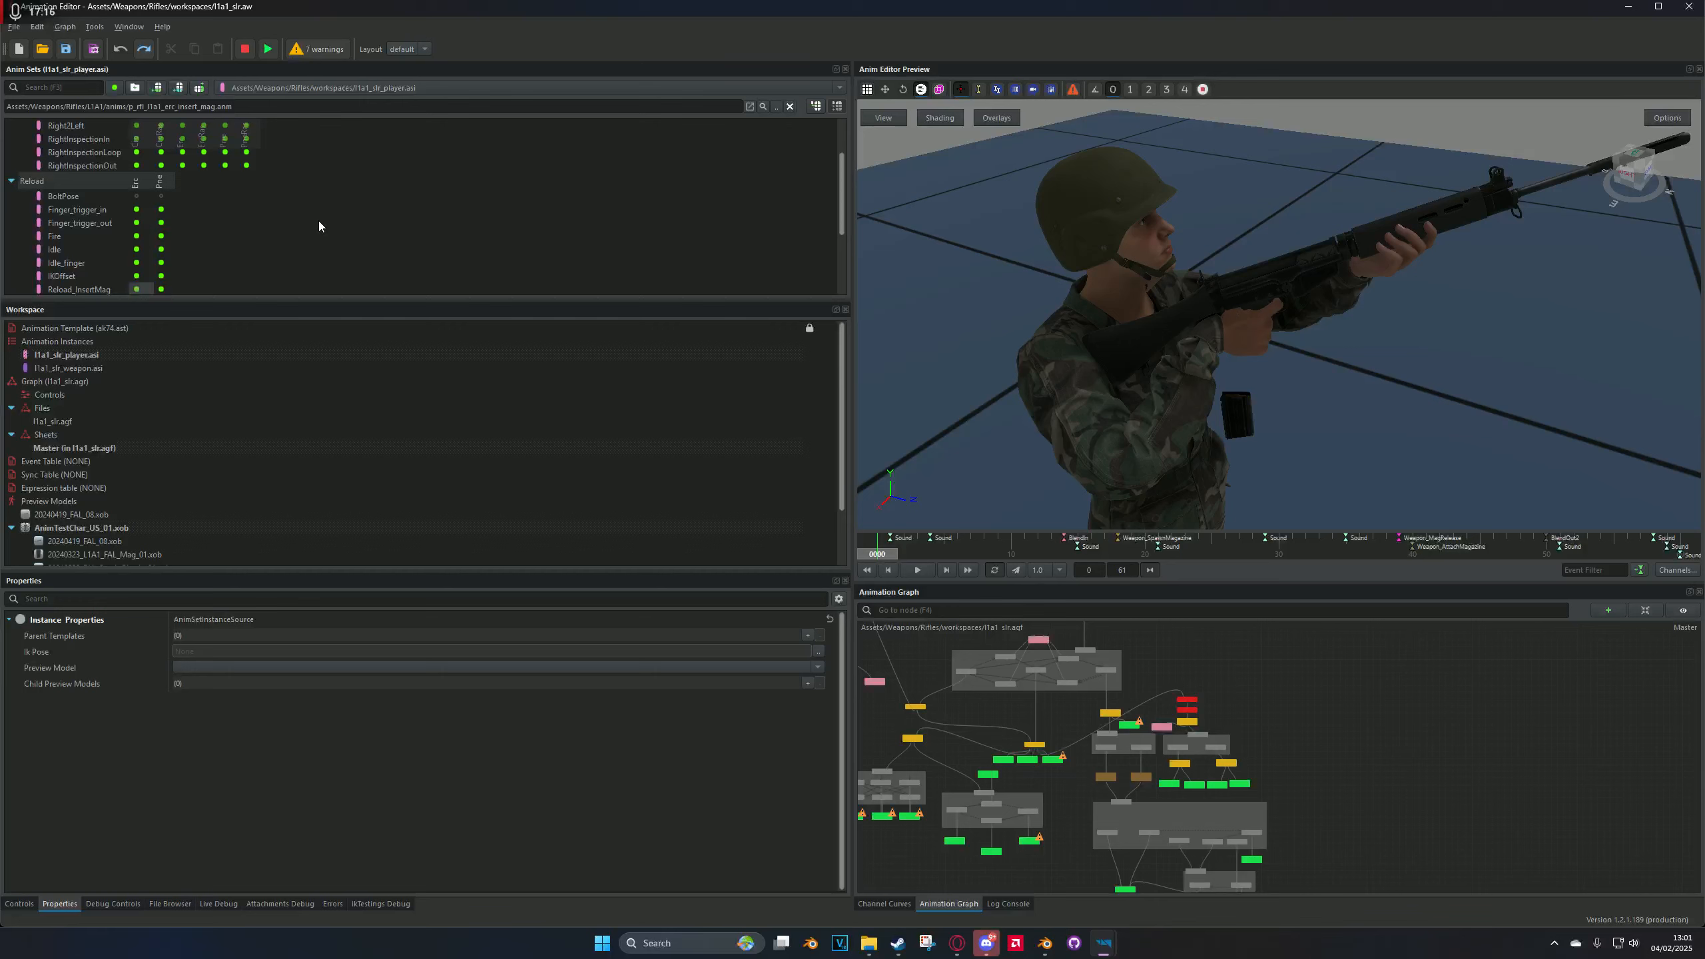
{"action": "scroll", "coordinate": [182, 229], "scroll_direction": "down", "scroll_amount": 1}
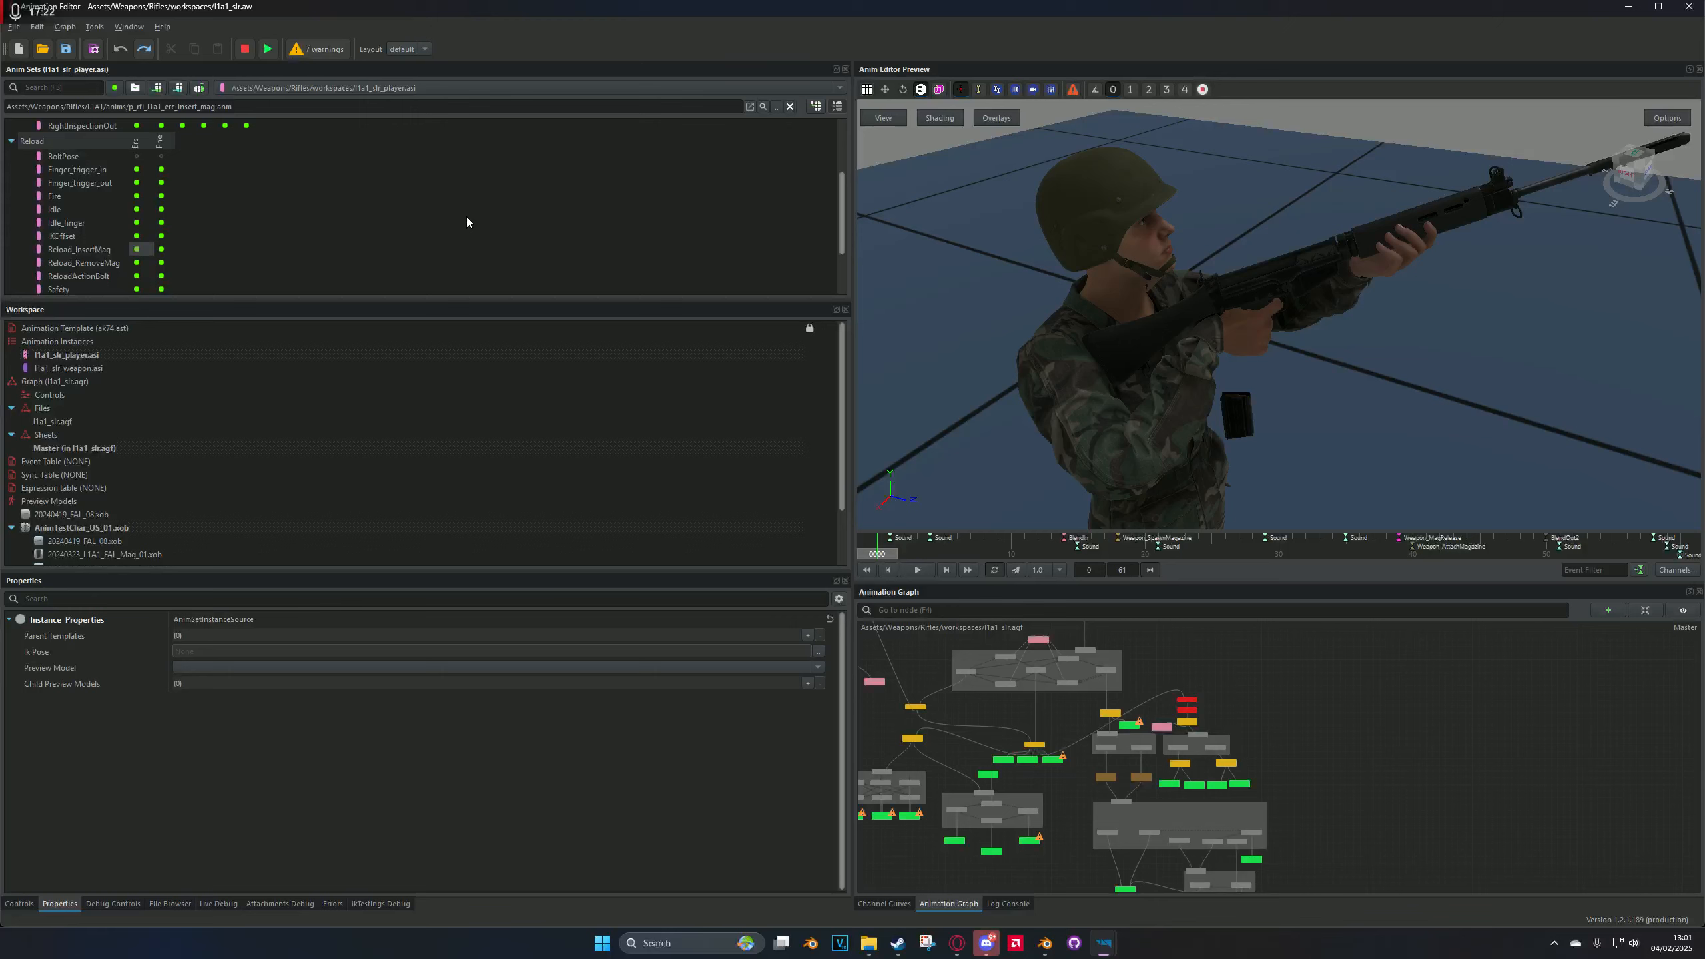
Step: Load the player's Erc IKOffset pose followed by the Erc Safety pose, and preview each on the soldier
{"action": "left_click", "coordinate": [140, 236]}
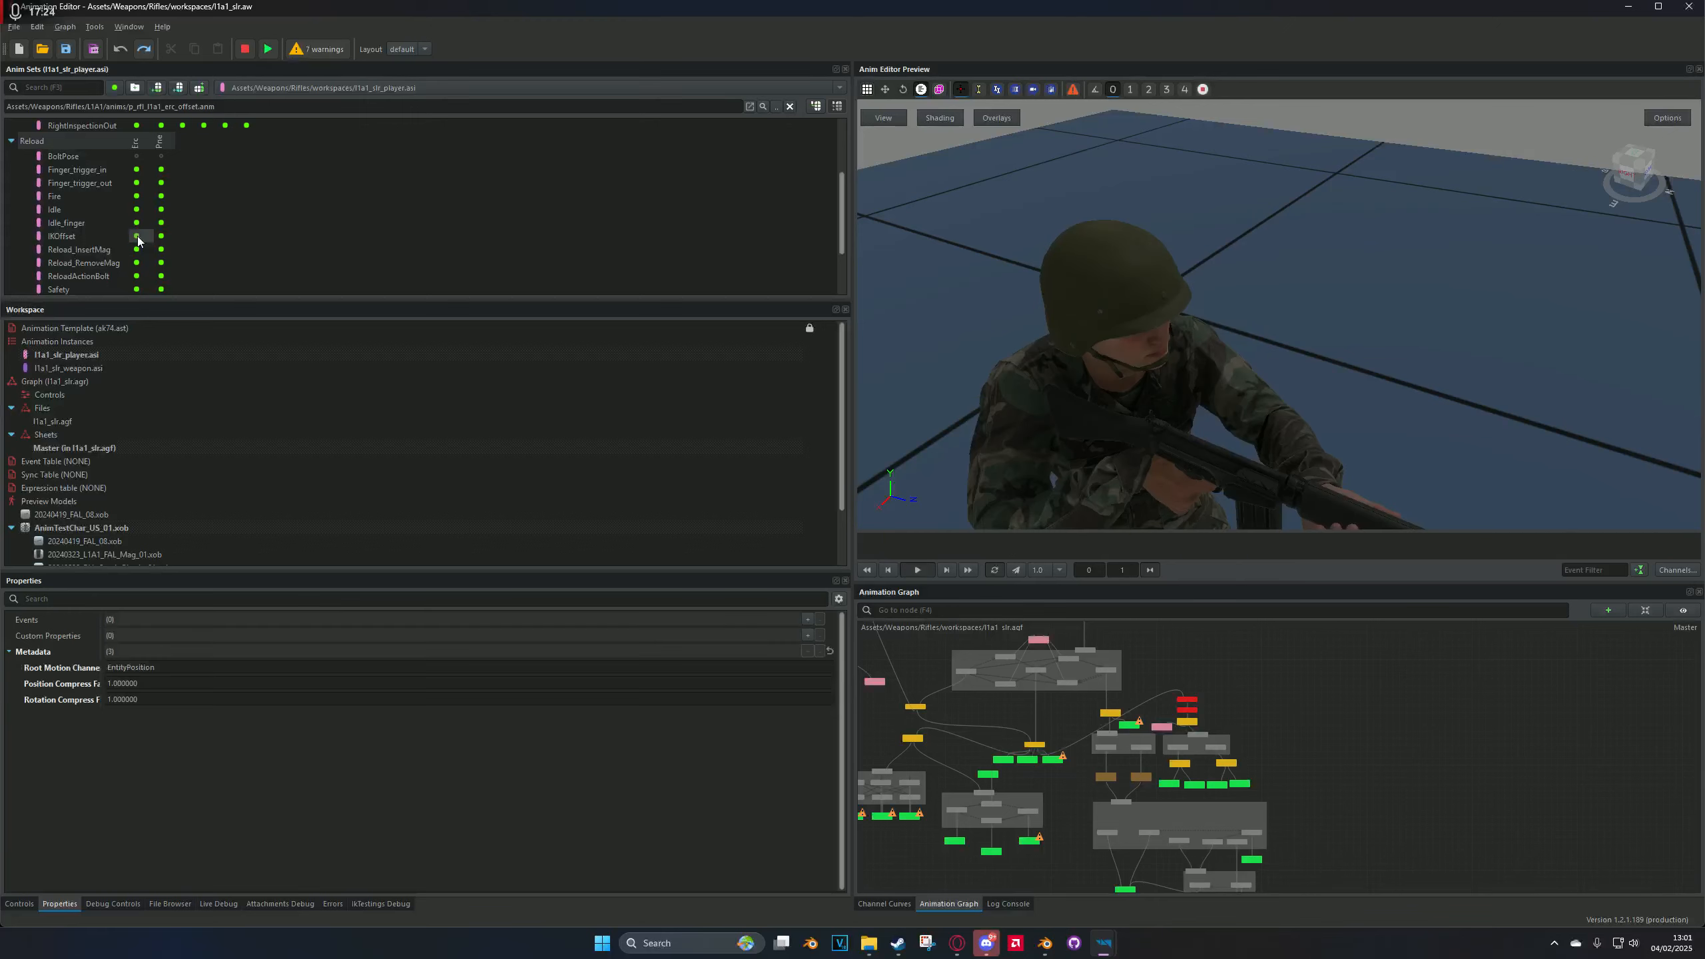
{"action": "scroll", "coordinate": [141, 239], "scroll_direction": "down", "scroll_amount": 2}
{"action": "left_click", "coordinate": [137, 205]}
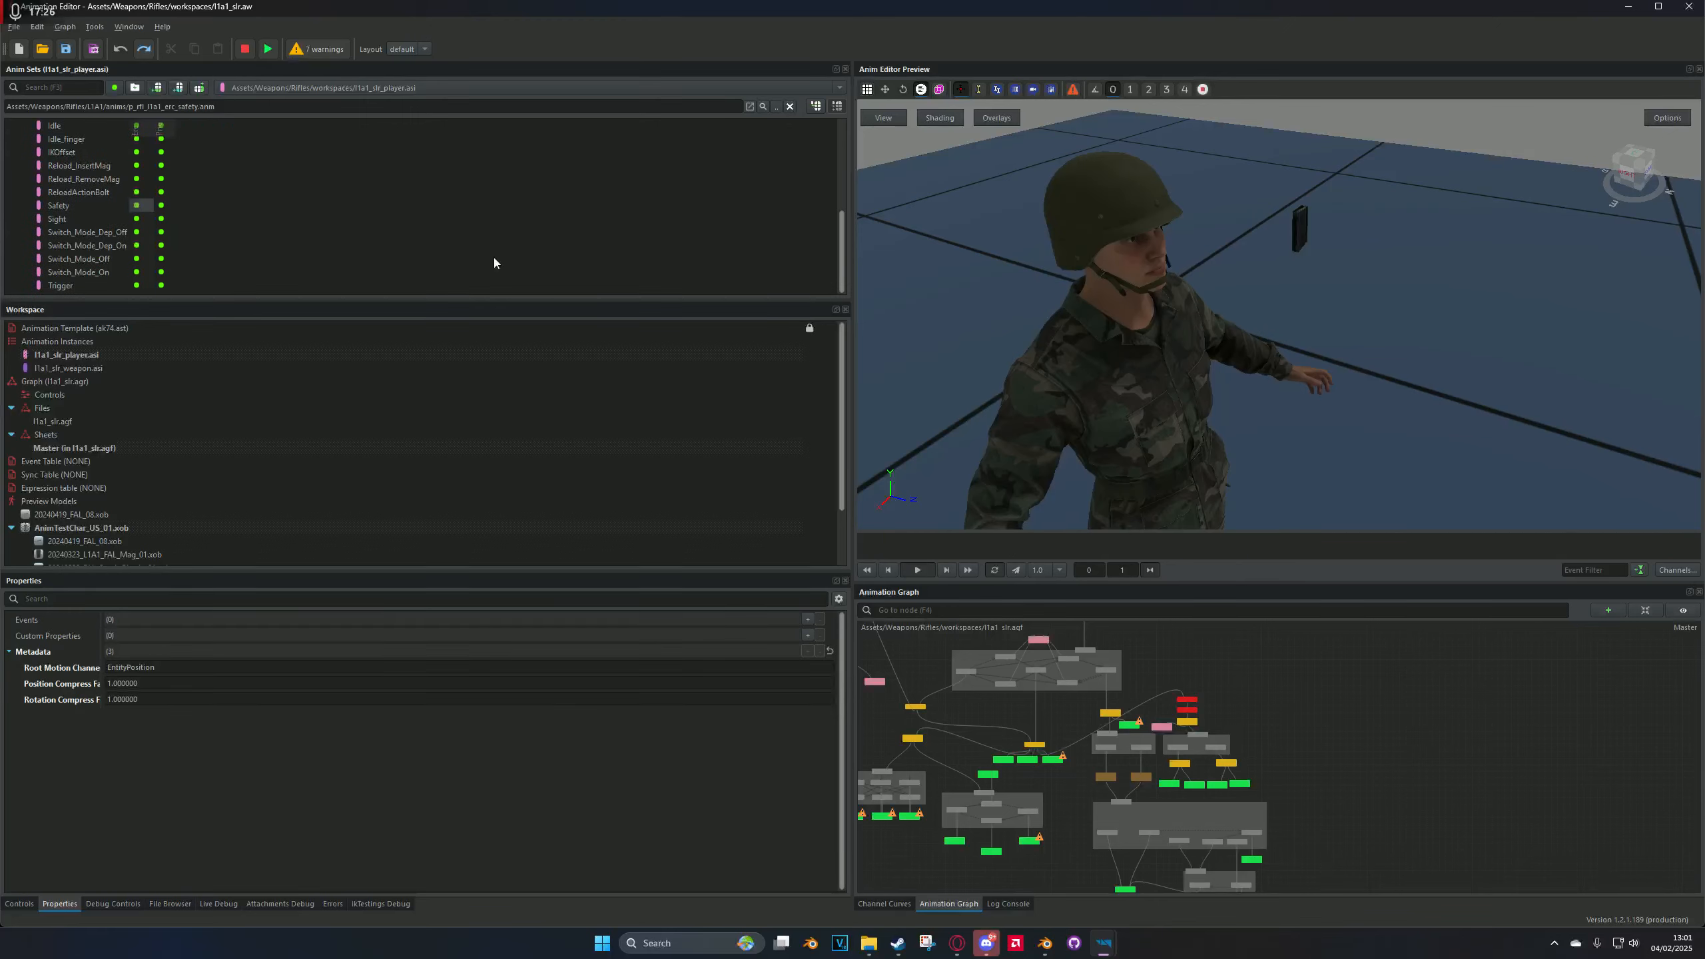
{"action": "scroll", "coordinate": [1323, 284], "scroll_direction": "up", "scroll_amount": 3}
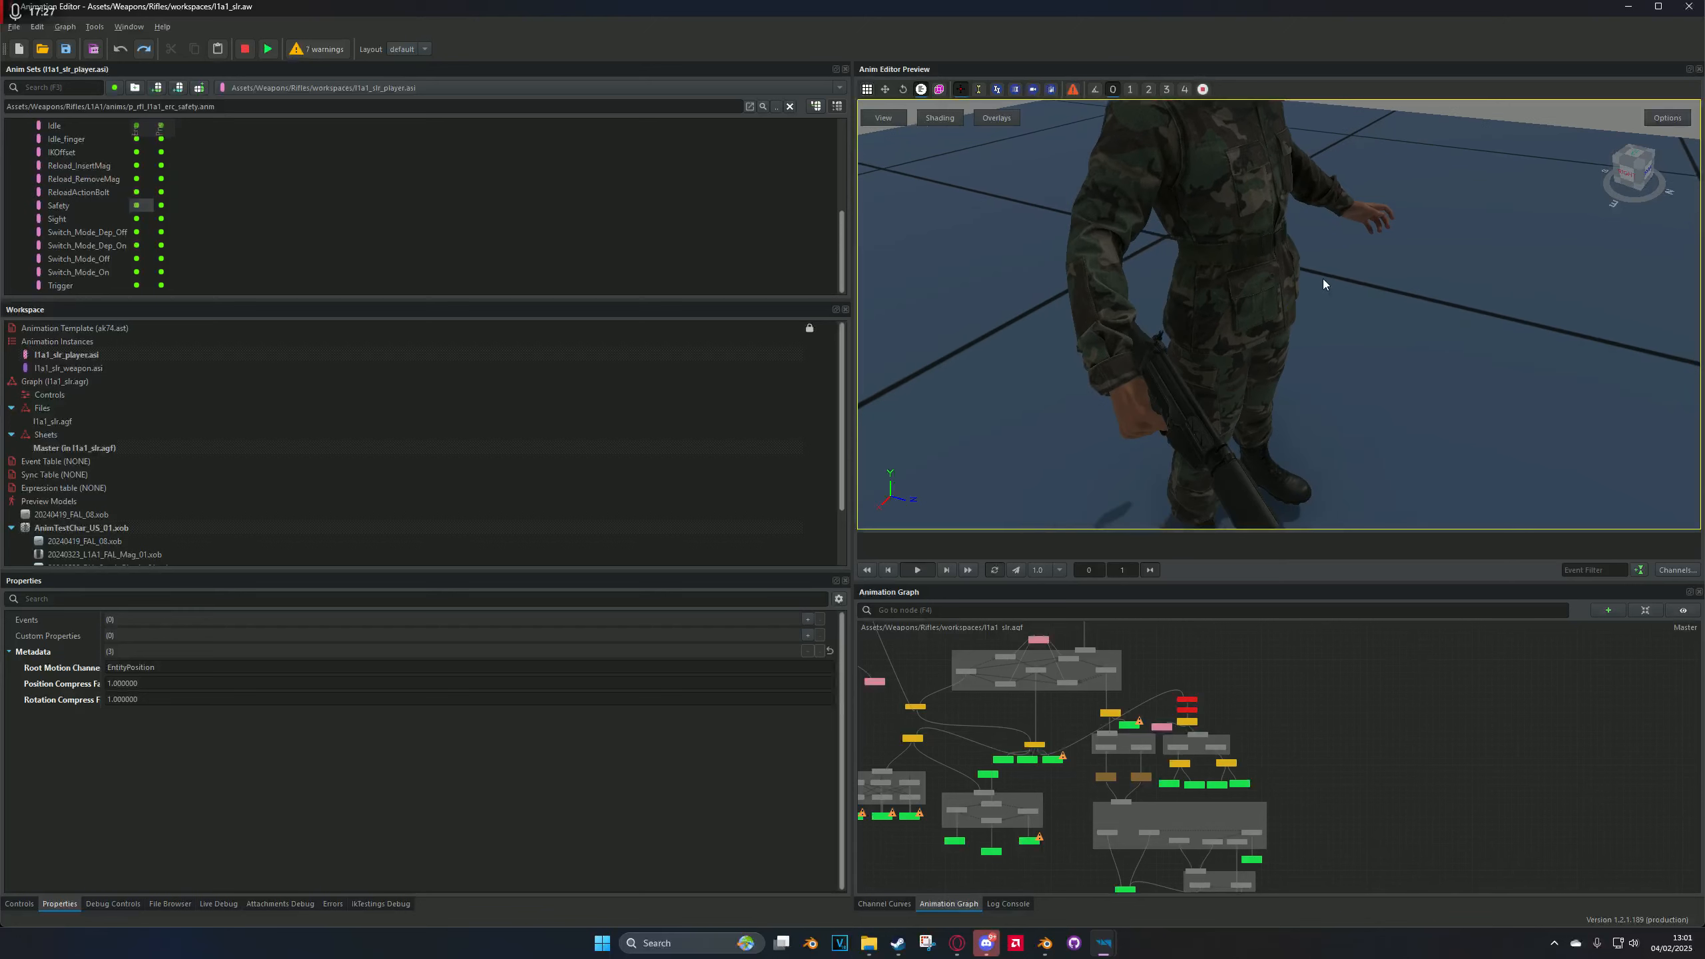
{"action": "left_click", "coordinate": [917, 569]}
{"action": "scroll", "coordinate": [180, 175], "scroll_direction": "up", "scroll_amount": 1}
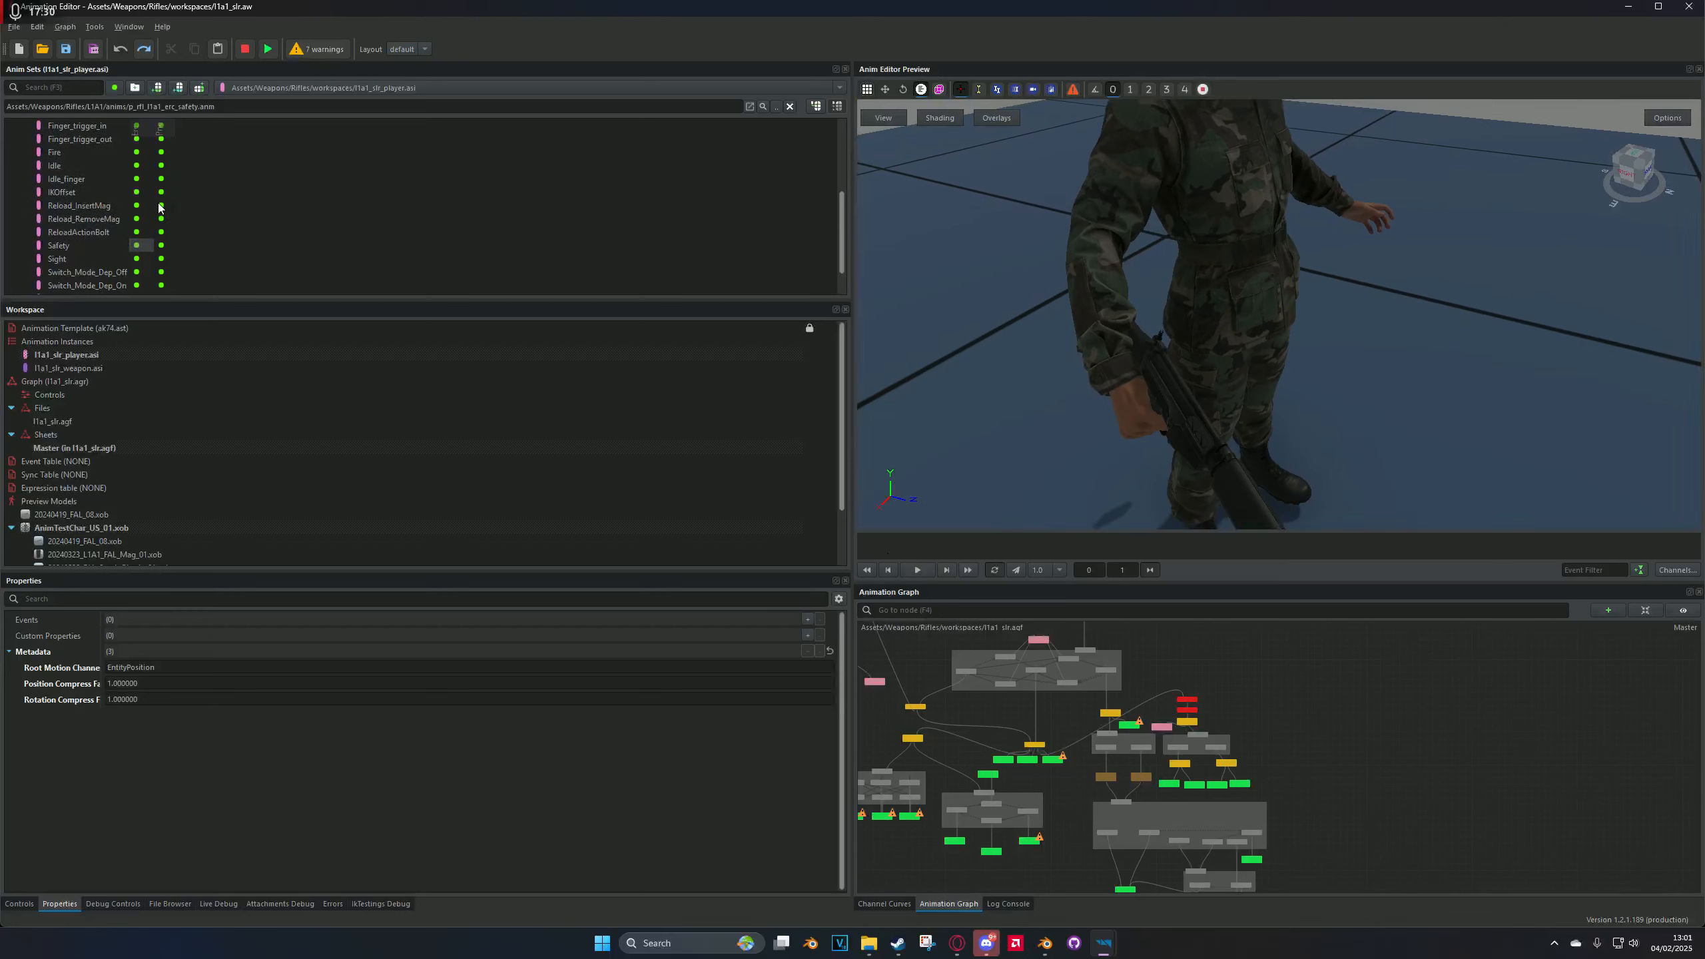
Step: Compare the animation files assigned to the Erc Idle_finger and Idle entries, highlighting Idle's file path
{"action": "left_click", "coordinate": [139, 179]}
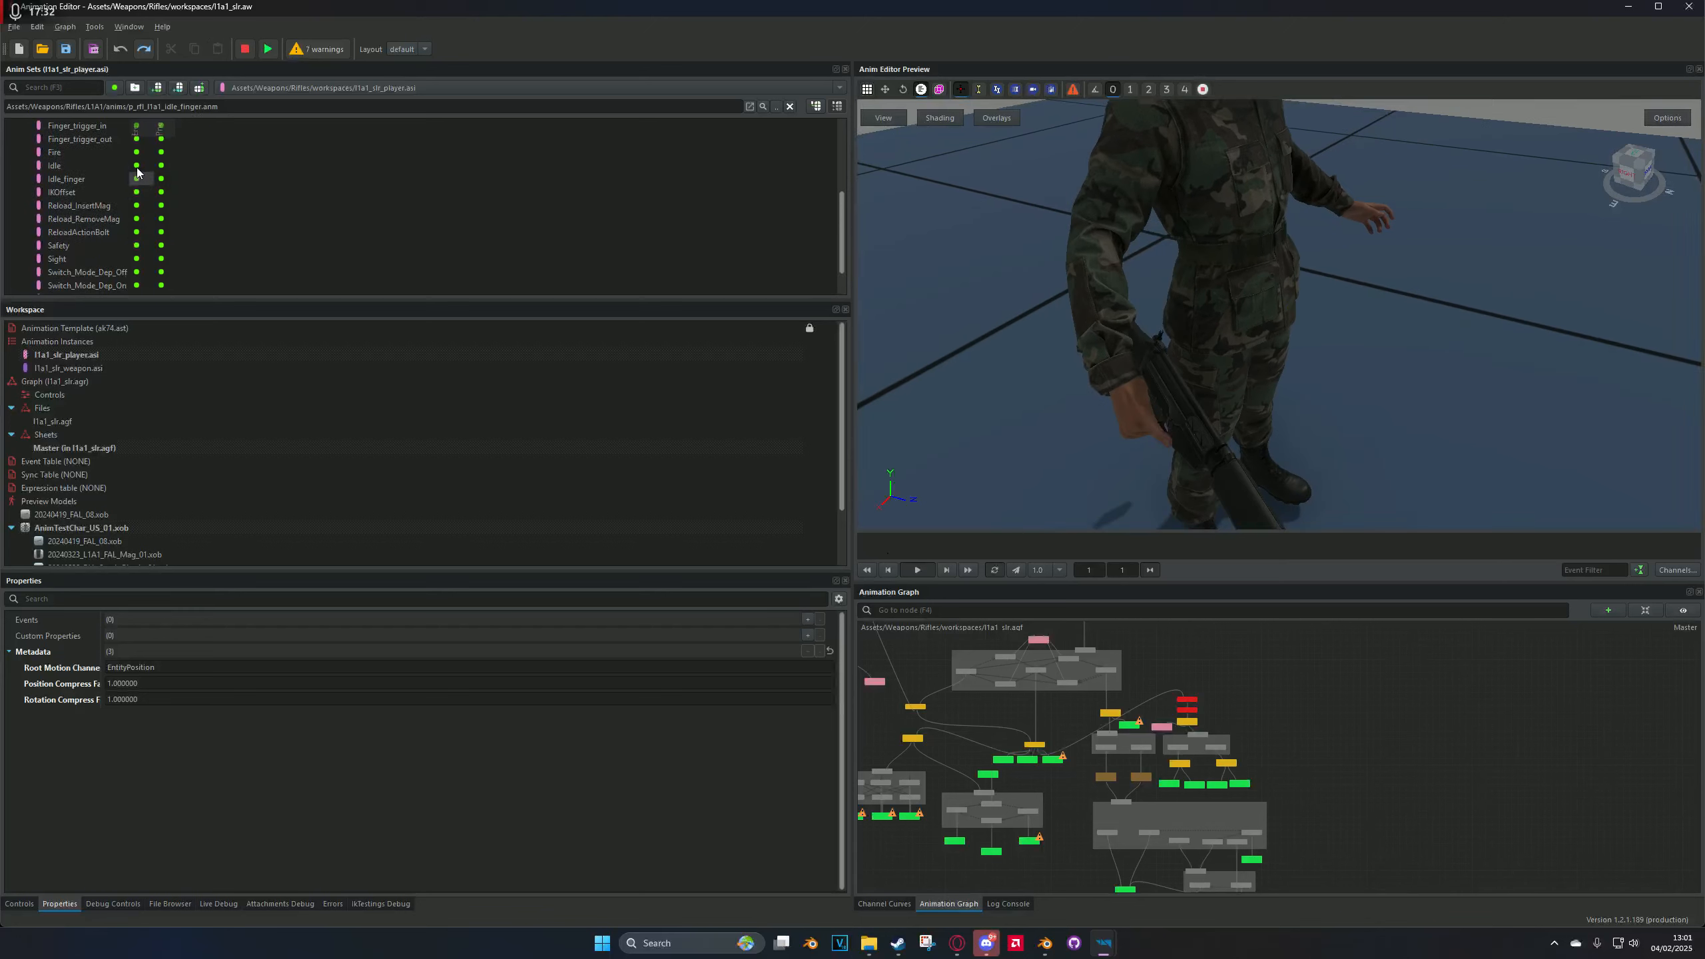
{"action": "left_click", "coordinate": [137, 169]}
{"action": "left_click", "coordinate": [915, 573]}
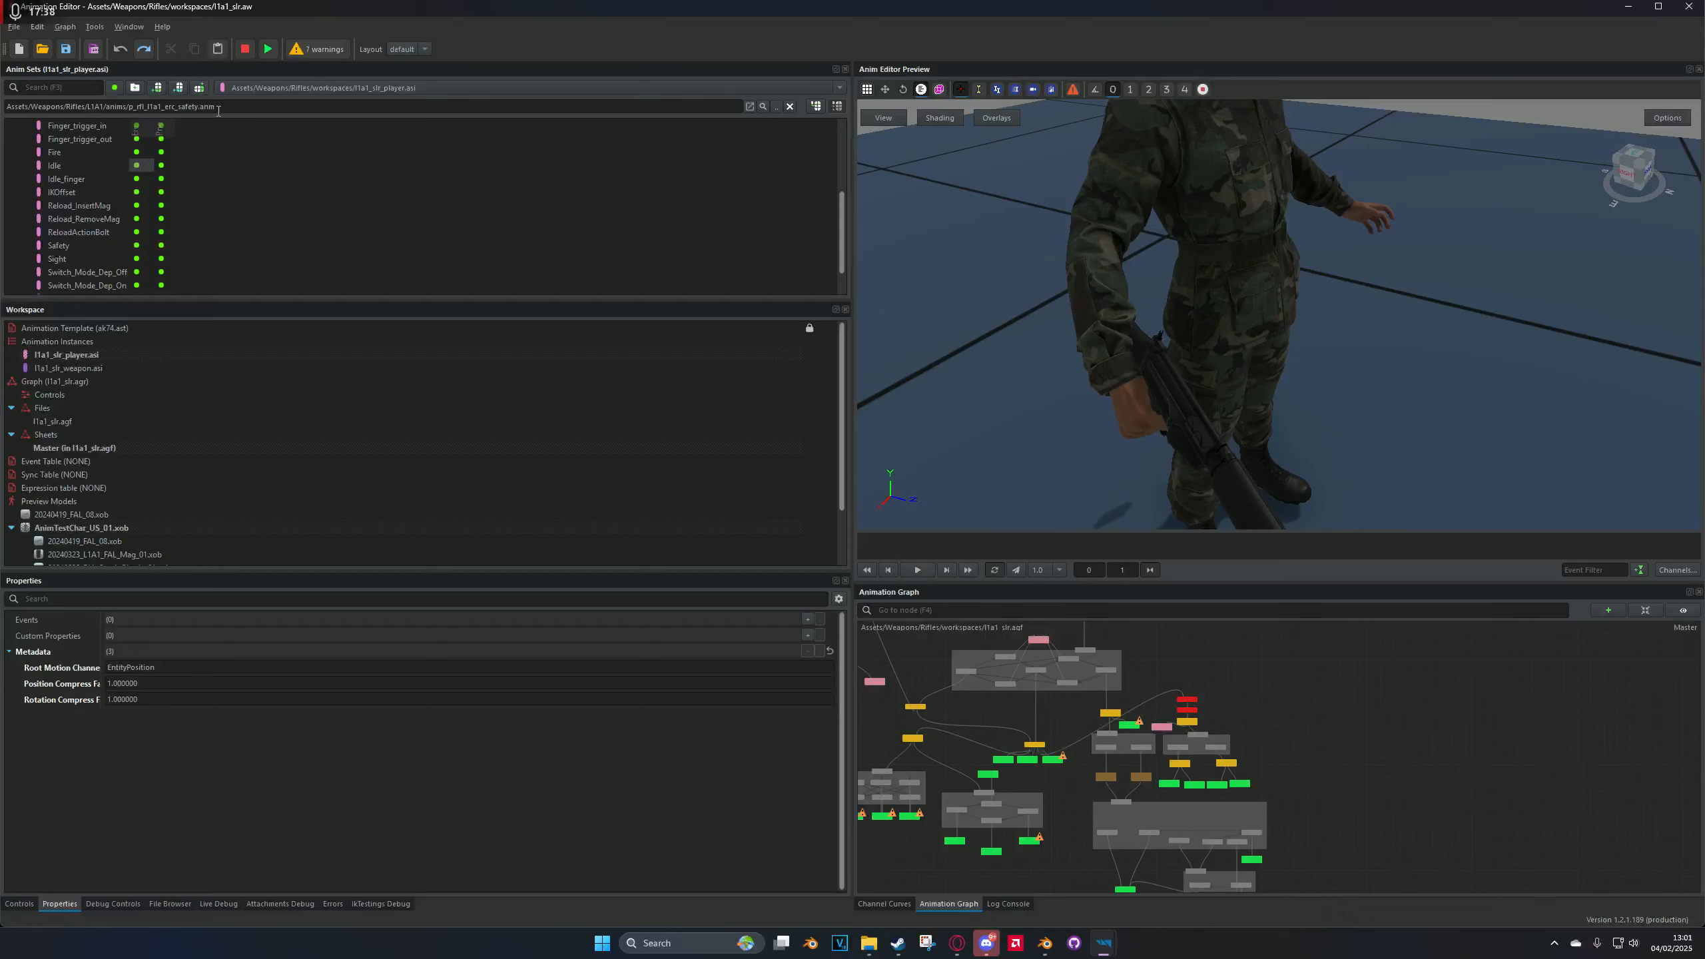
{"action": "left_click_drag", "start_coordinate": [219, 110], "coordinate": [266, 108]}
{"action": "key", "text": "ctrl+a"}
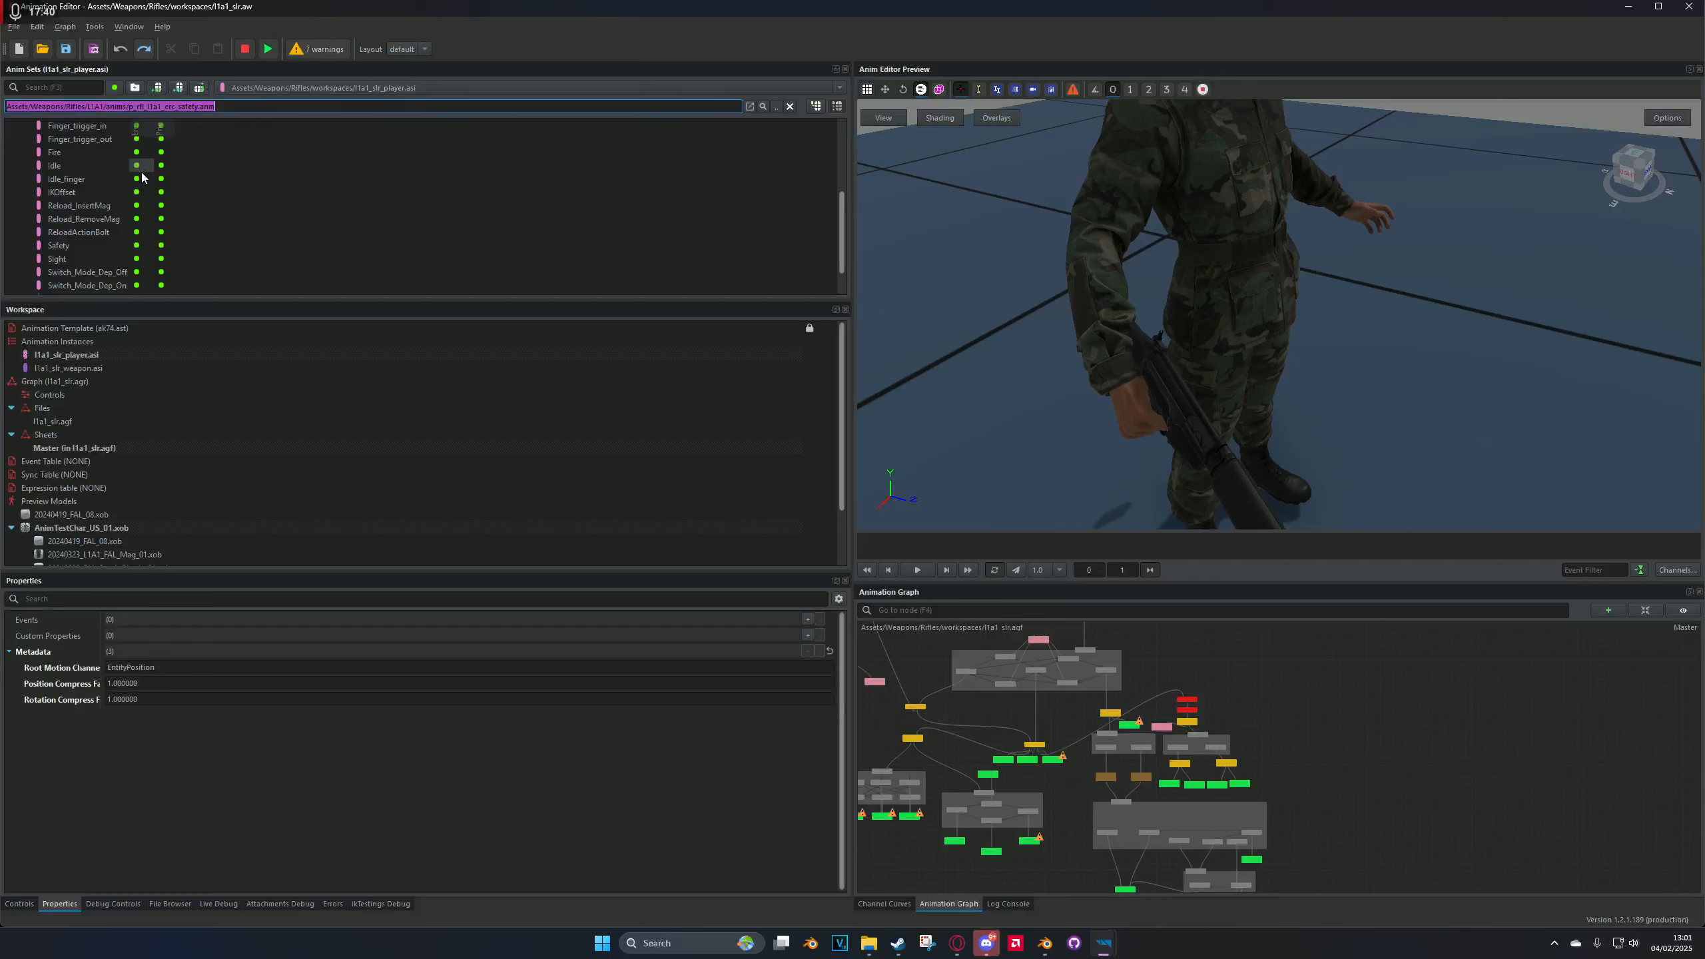
{"action": "left_click", "coordinate": [141, 178]}
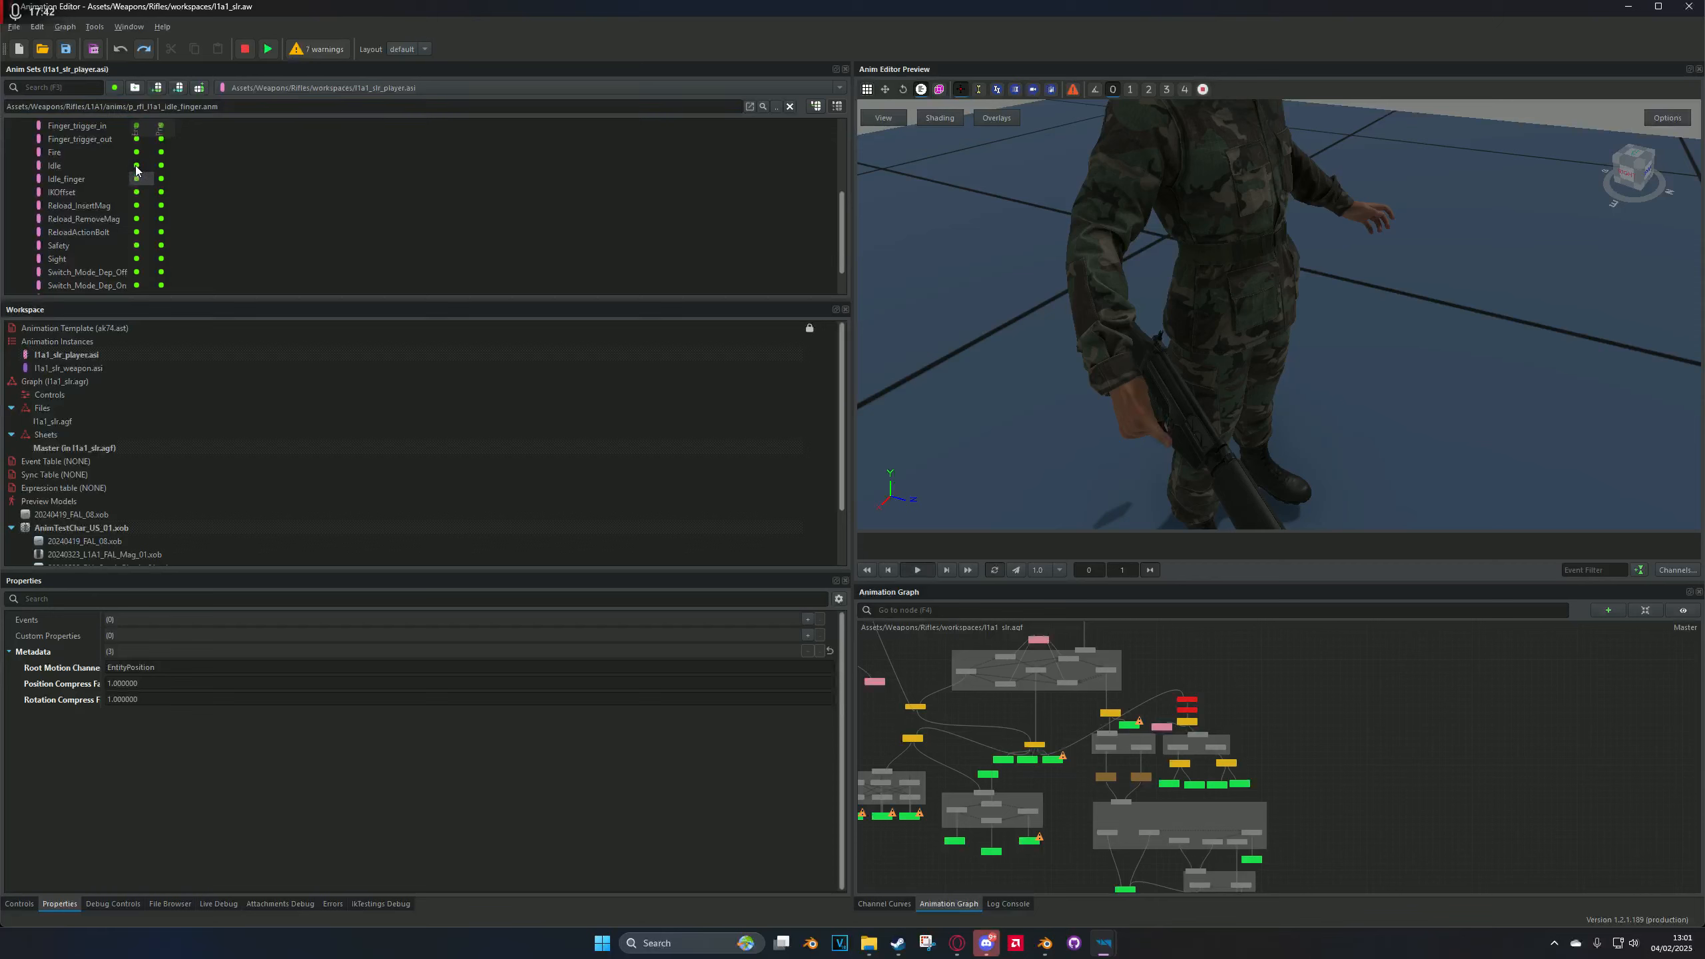
{"action": "left_click", "coordinate": [137, 168]}
Step: Load the Erc Safety animation and inspect the soldier's whole pose and the right hand on the rifle
{"action": "scroll", "coordinate": [132, 201], "scroll_direction": "down", "scroll_amount": 1}
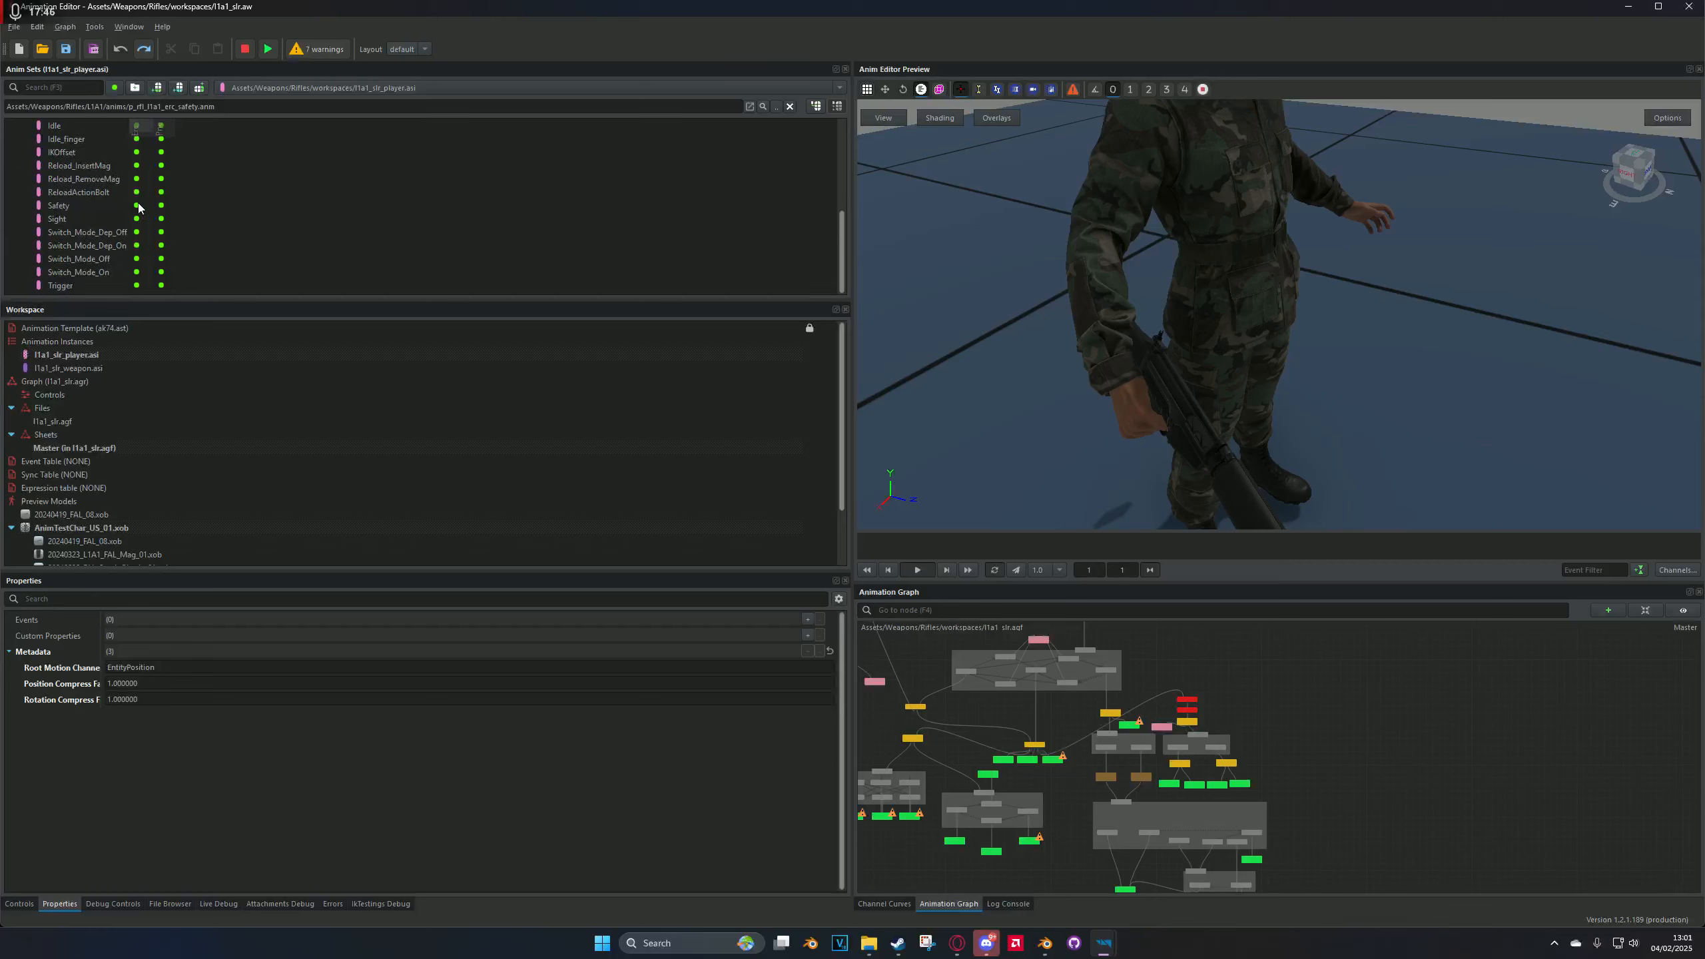
{"action": "left_click_drag", "start_coordinate": [1011, 293], "coordinate": [1172, 291]}
{"action": "scroll", "coordinate": [1087, 355], "scroll_direction": "down", "scroll_amount": 3}
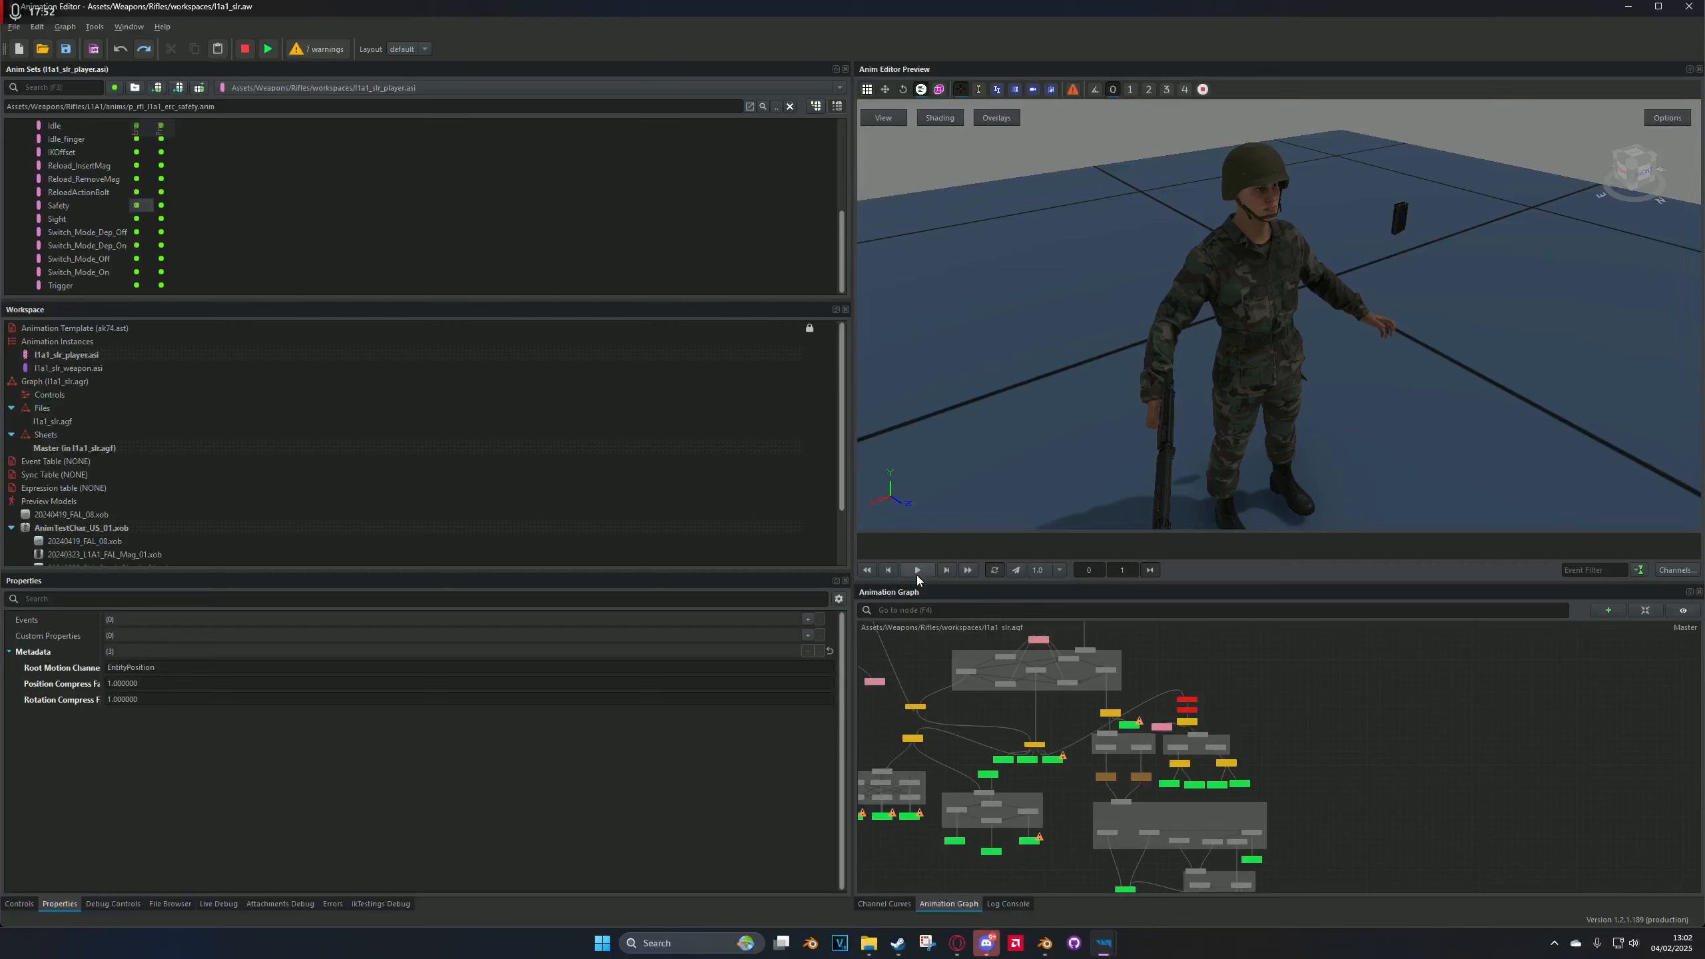
{"action": "scroll", "coordinate": [1133, 426], "scroll_direction": "up", "scroll_amount": 5}
{"action": "left_click_drag", "start_coordinate": [1171, 316], "coordinate": [1342, 459]}
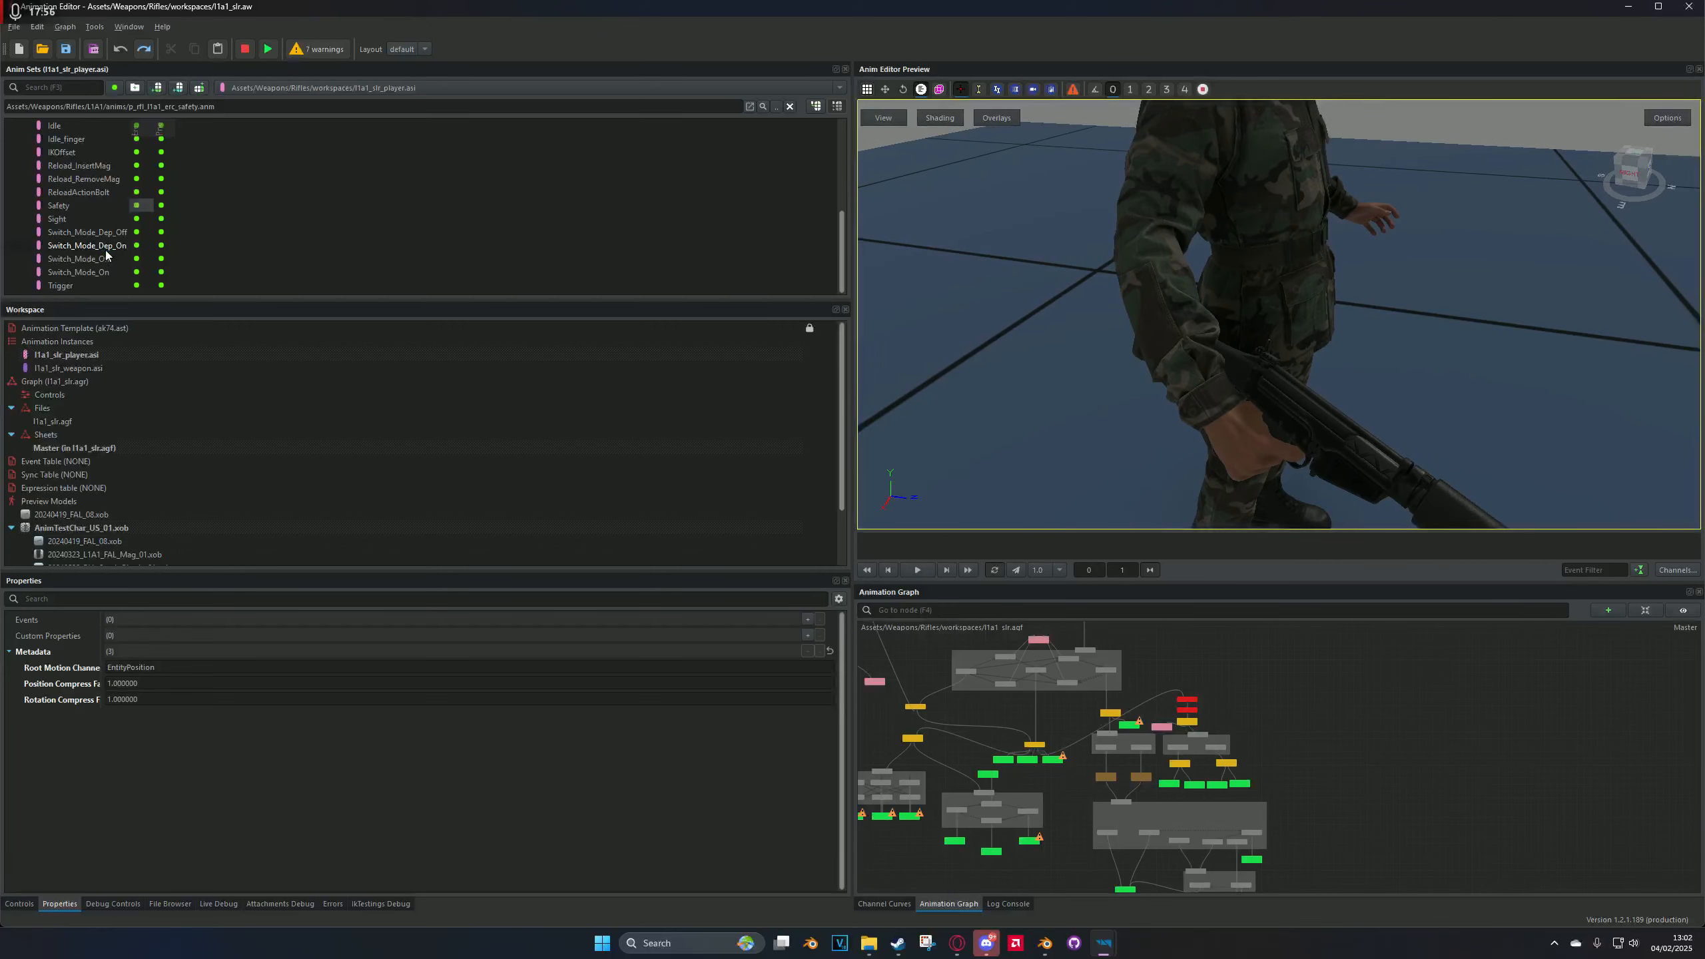
Step: Load the Erc Idle animation, check the soldier's rifle stance in the running World Editor game, and return to the Animation Editor
{"action": "scroll", "coordinate": [106, 251], "scroll_direction": "up", "scroll_amount": 2}
{"action": "left_click", "coordinate": [136, 209]}
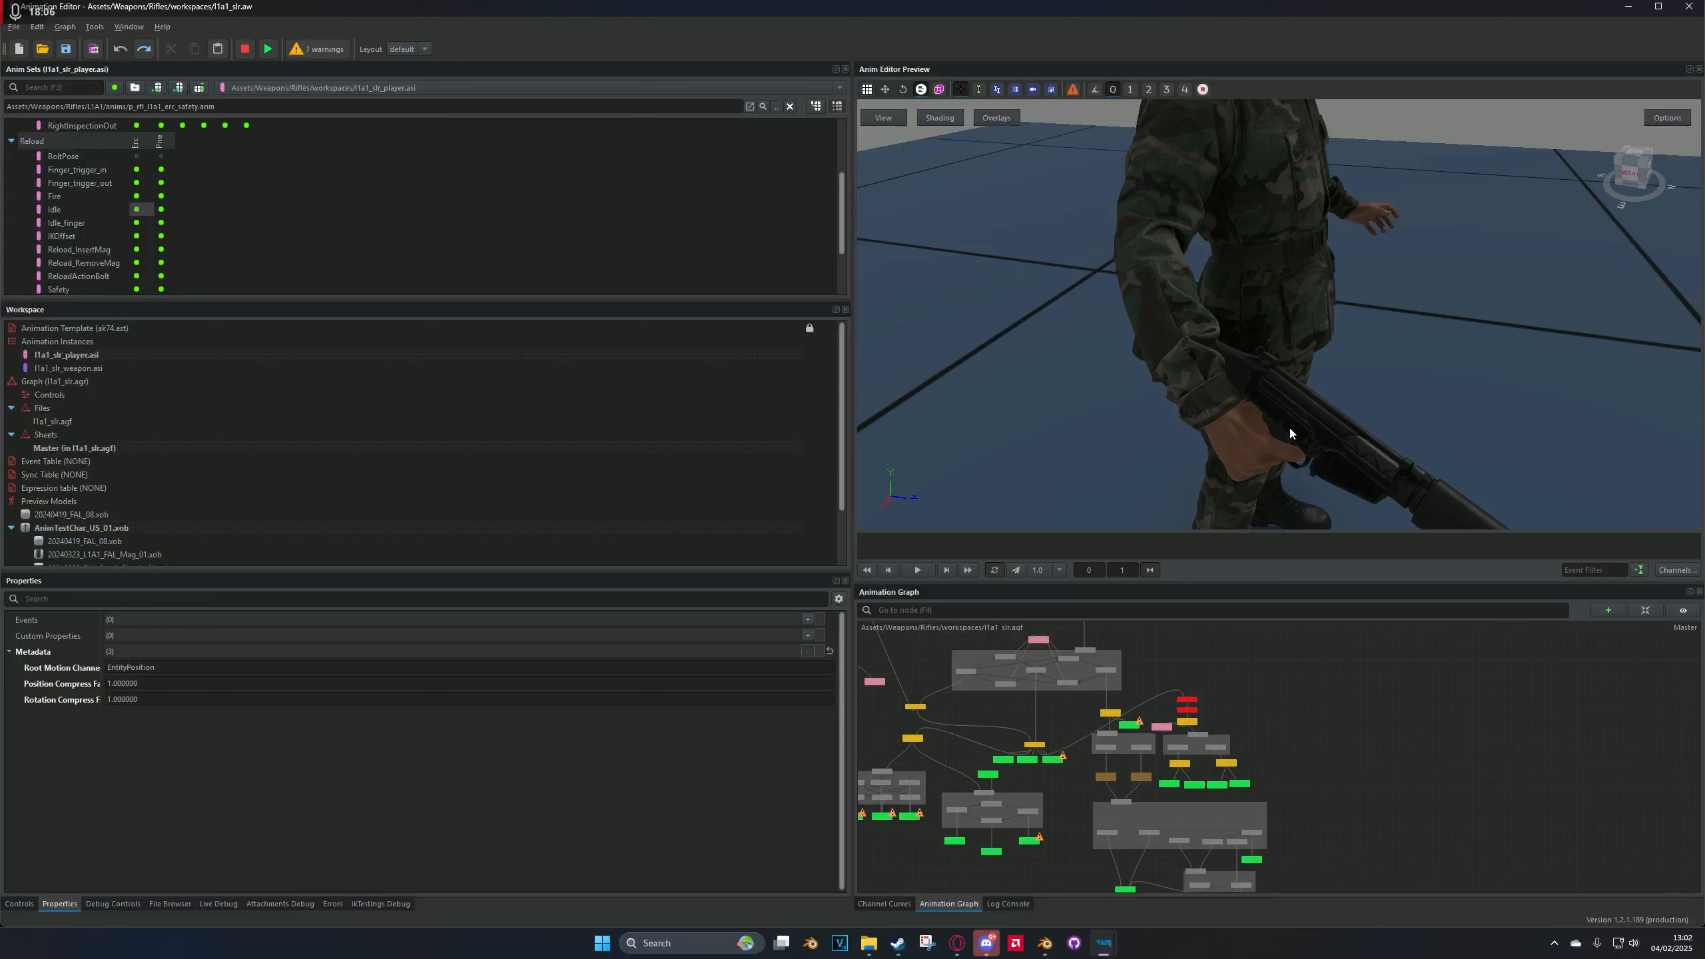
{"action": "mouse_move", "coordinate": [1109, 943]}
{"action": "left_click", "coordinate": [1168, 863]}
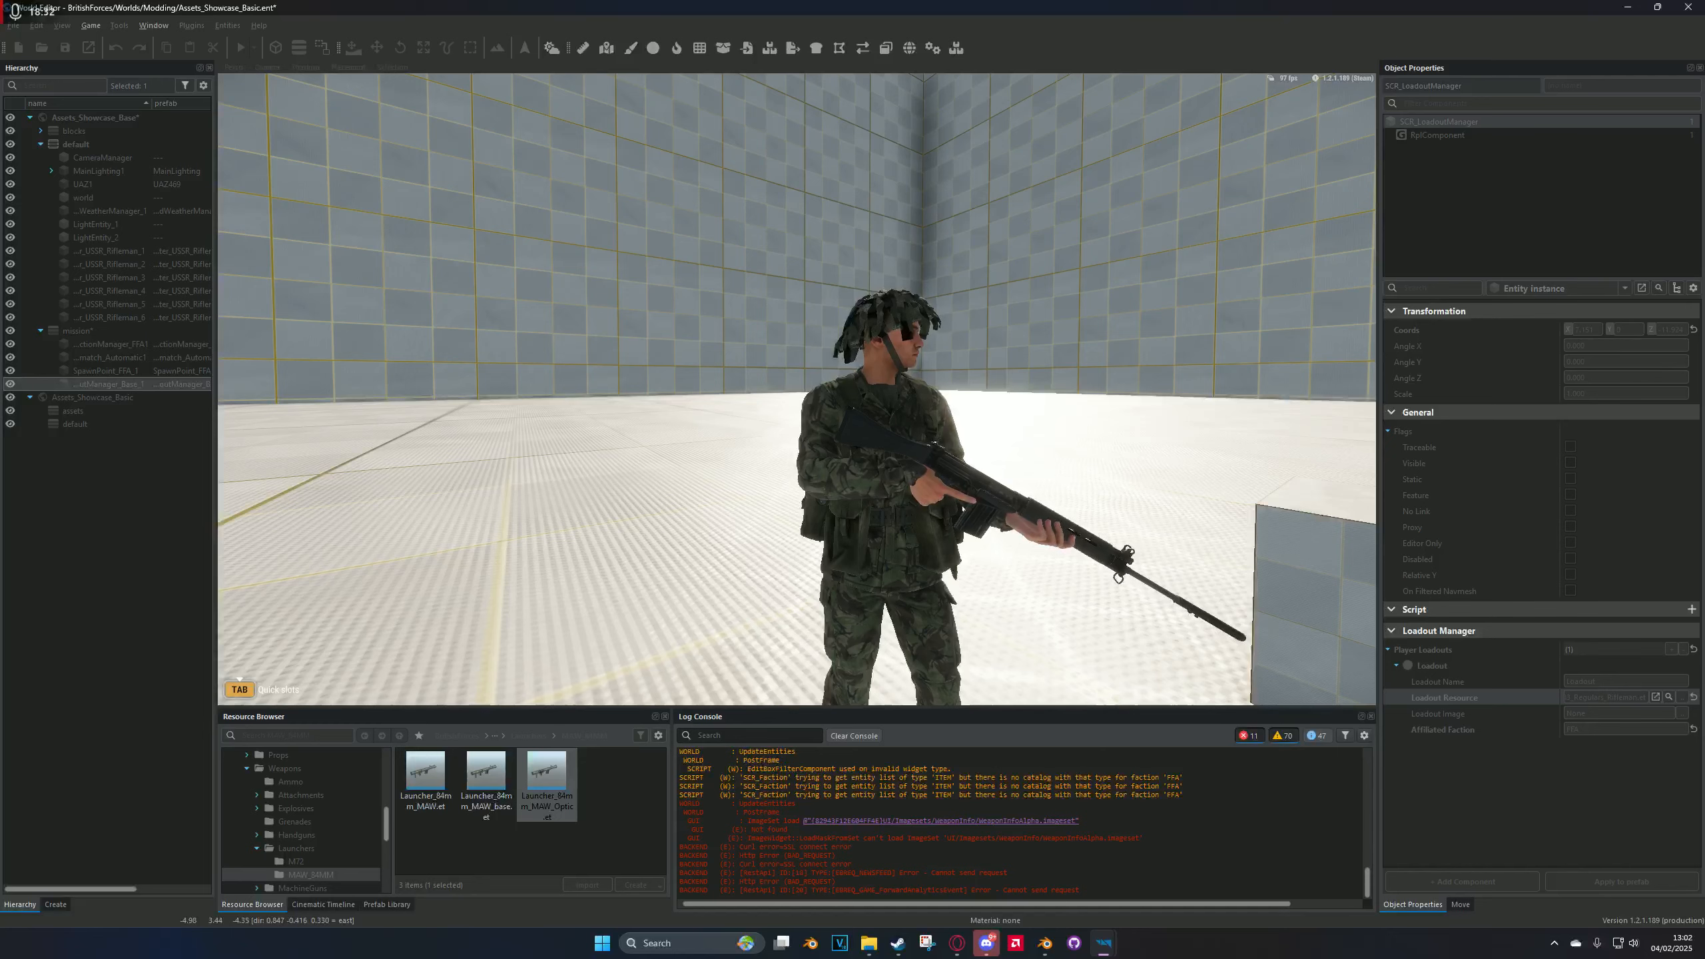
{"action": "key", "text": "alt"}
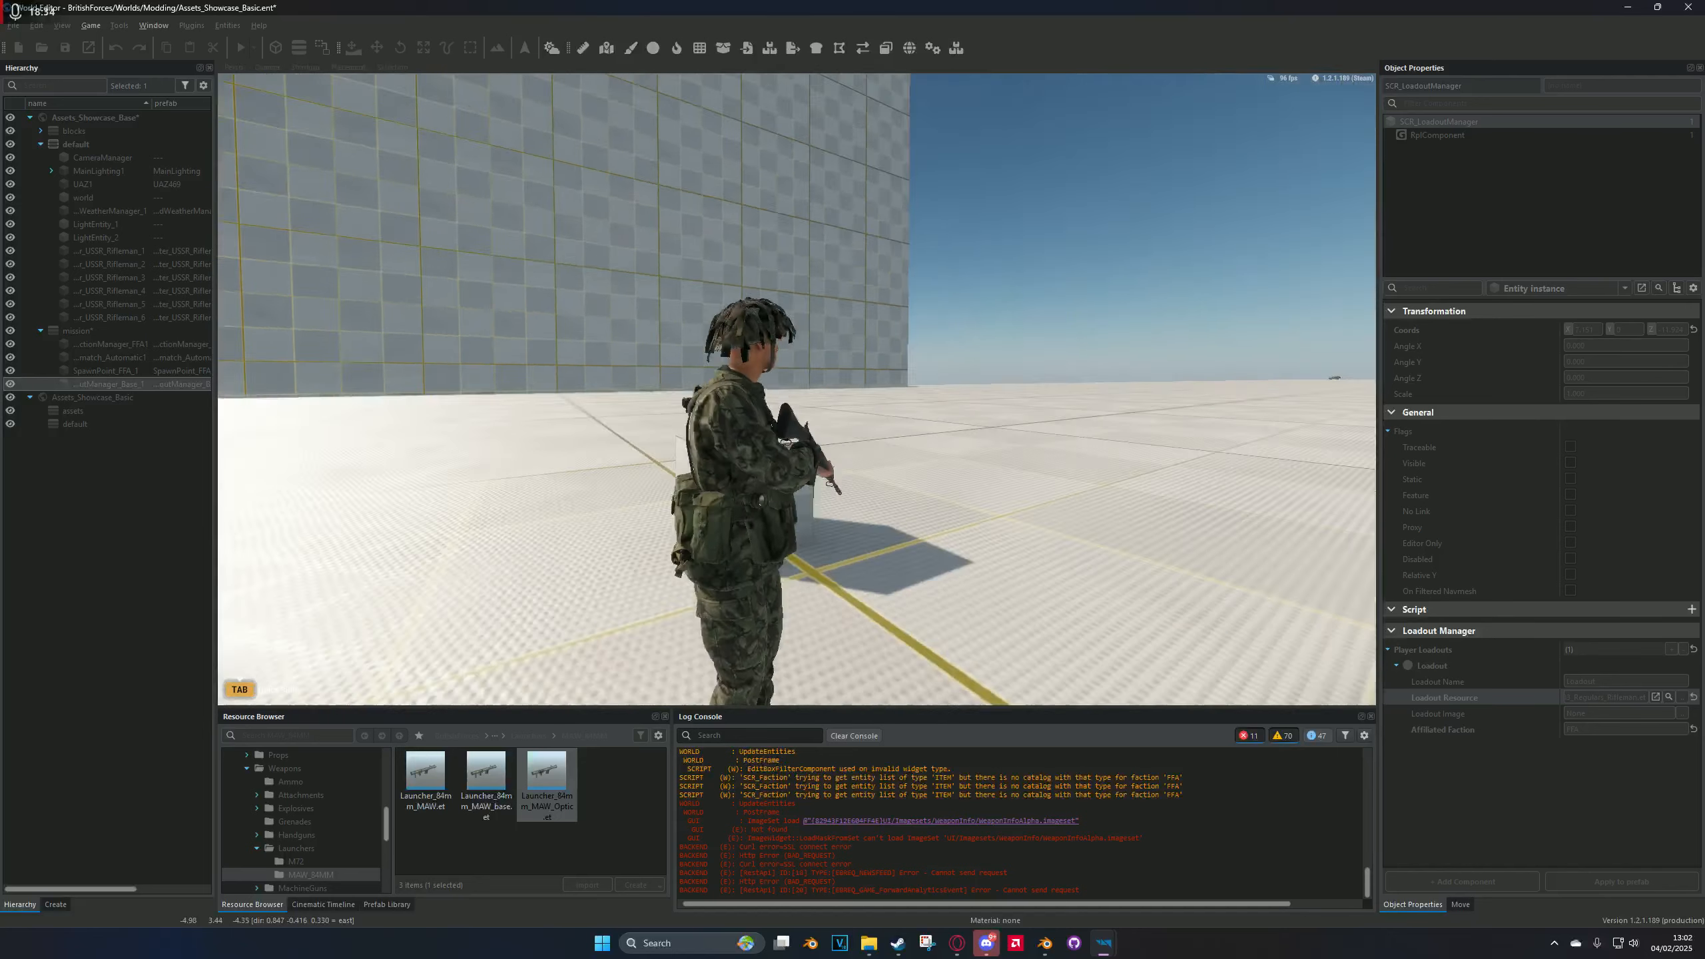
{"action": "key", "text": "alt+Tab"}
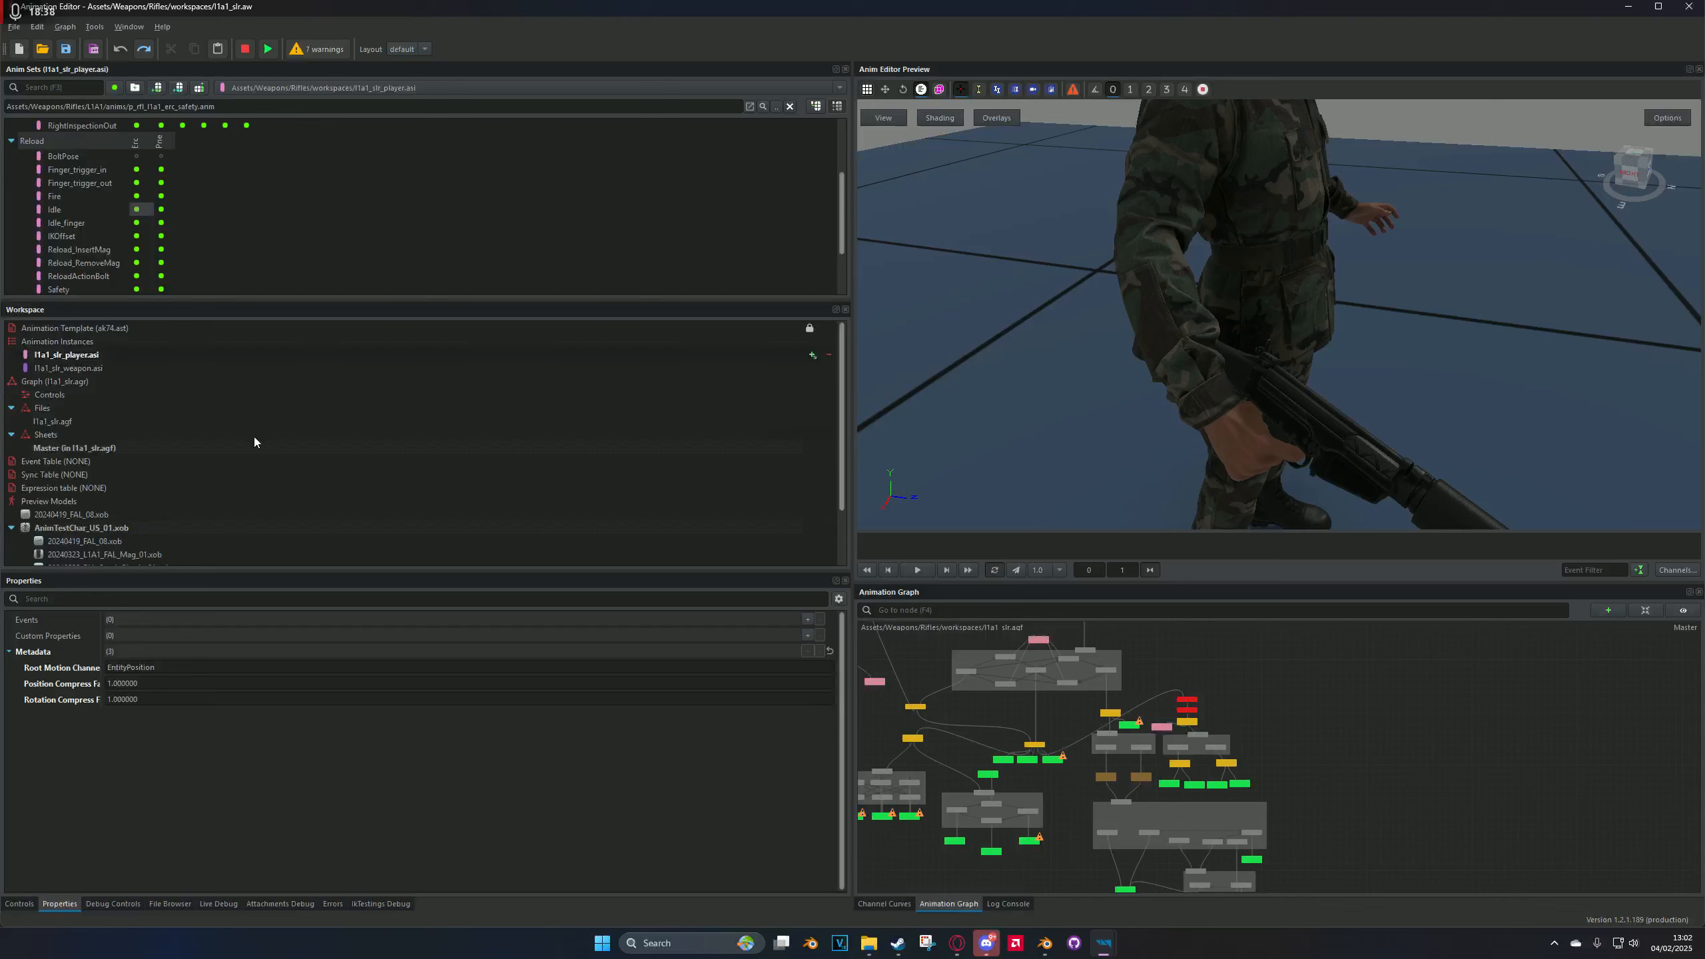
Step: Recheck the Erc Idle and Safety entries in the player's Reload group and preview the Safety pose
{"action": "double_click", "coordinate": [139, 209]}
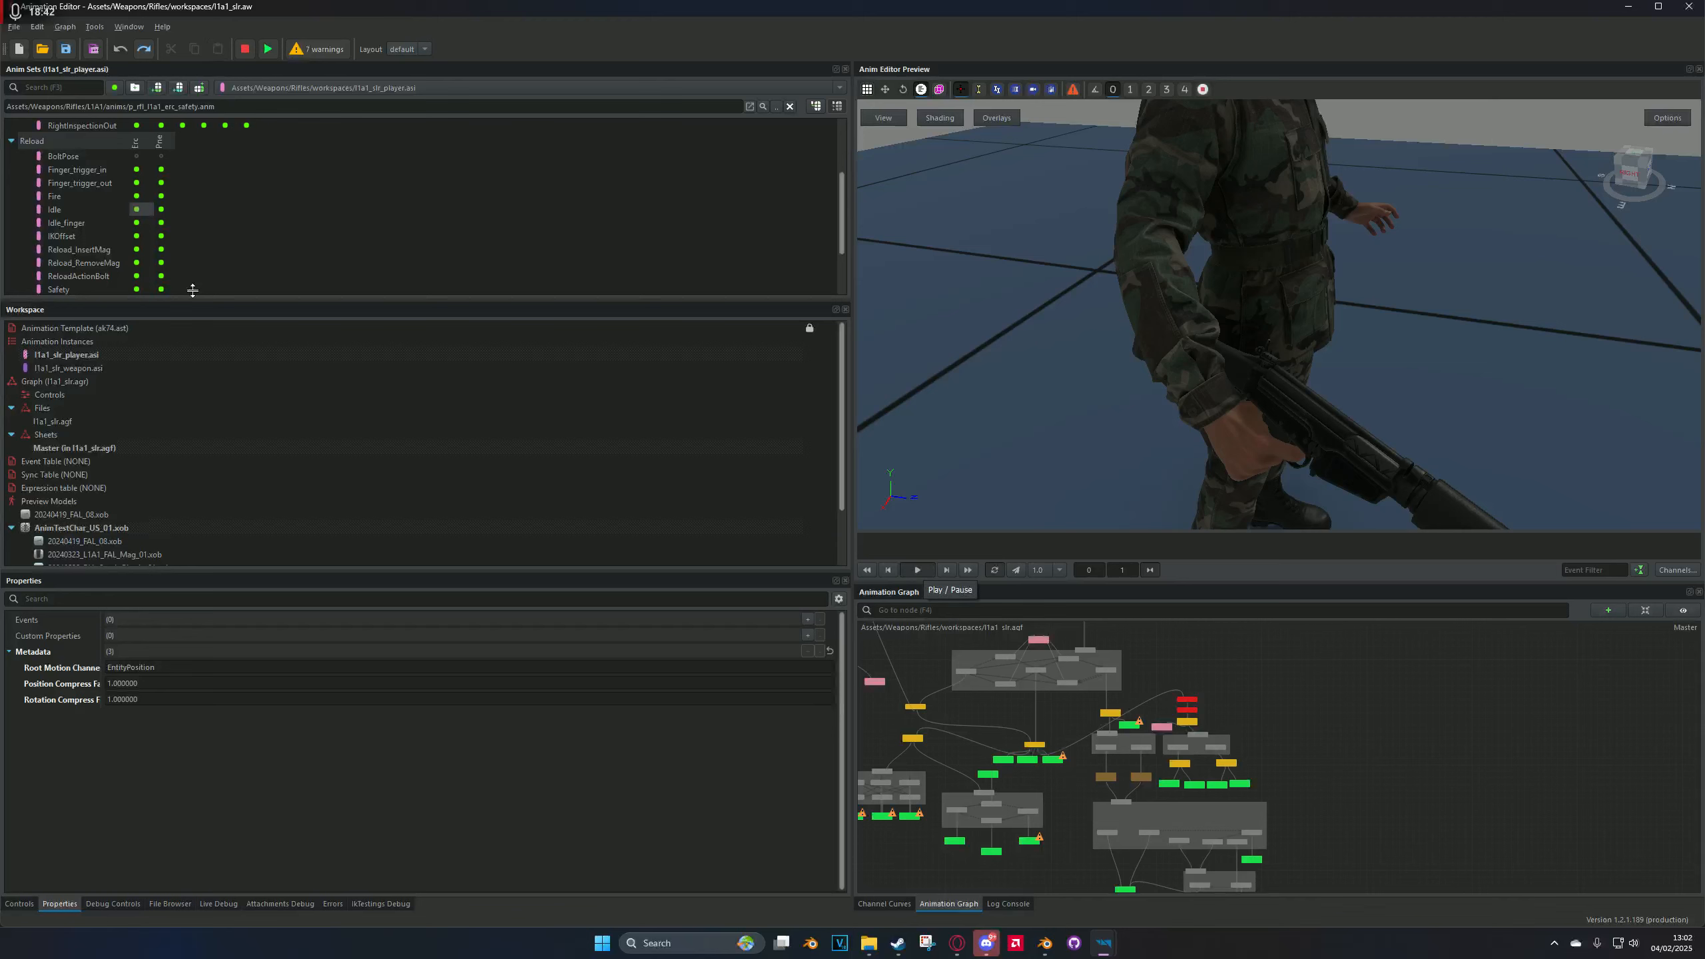
{"action": "scroll", "coordinate": [127, 215], "scroll_direction": "down", "scroll_amount": 3}
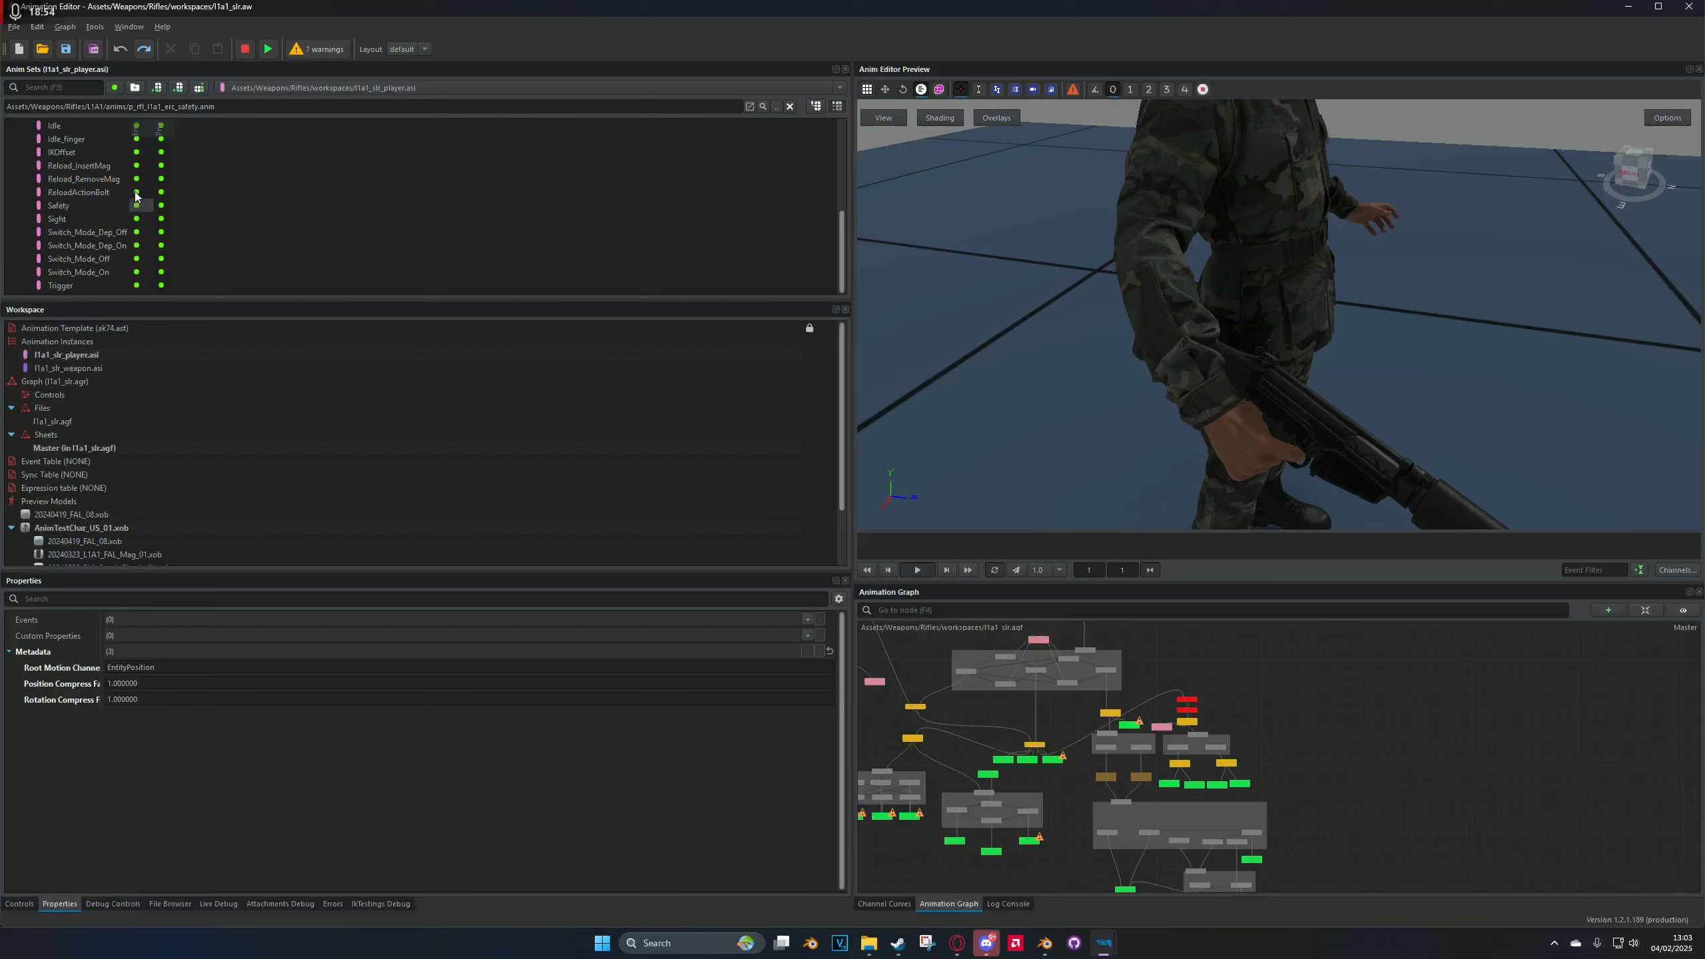
{"action": "scroll", "coordinate": [150, 176], "scroll_direction": "up", "scroll_amount": 2}
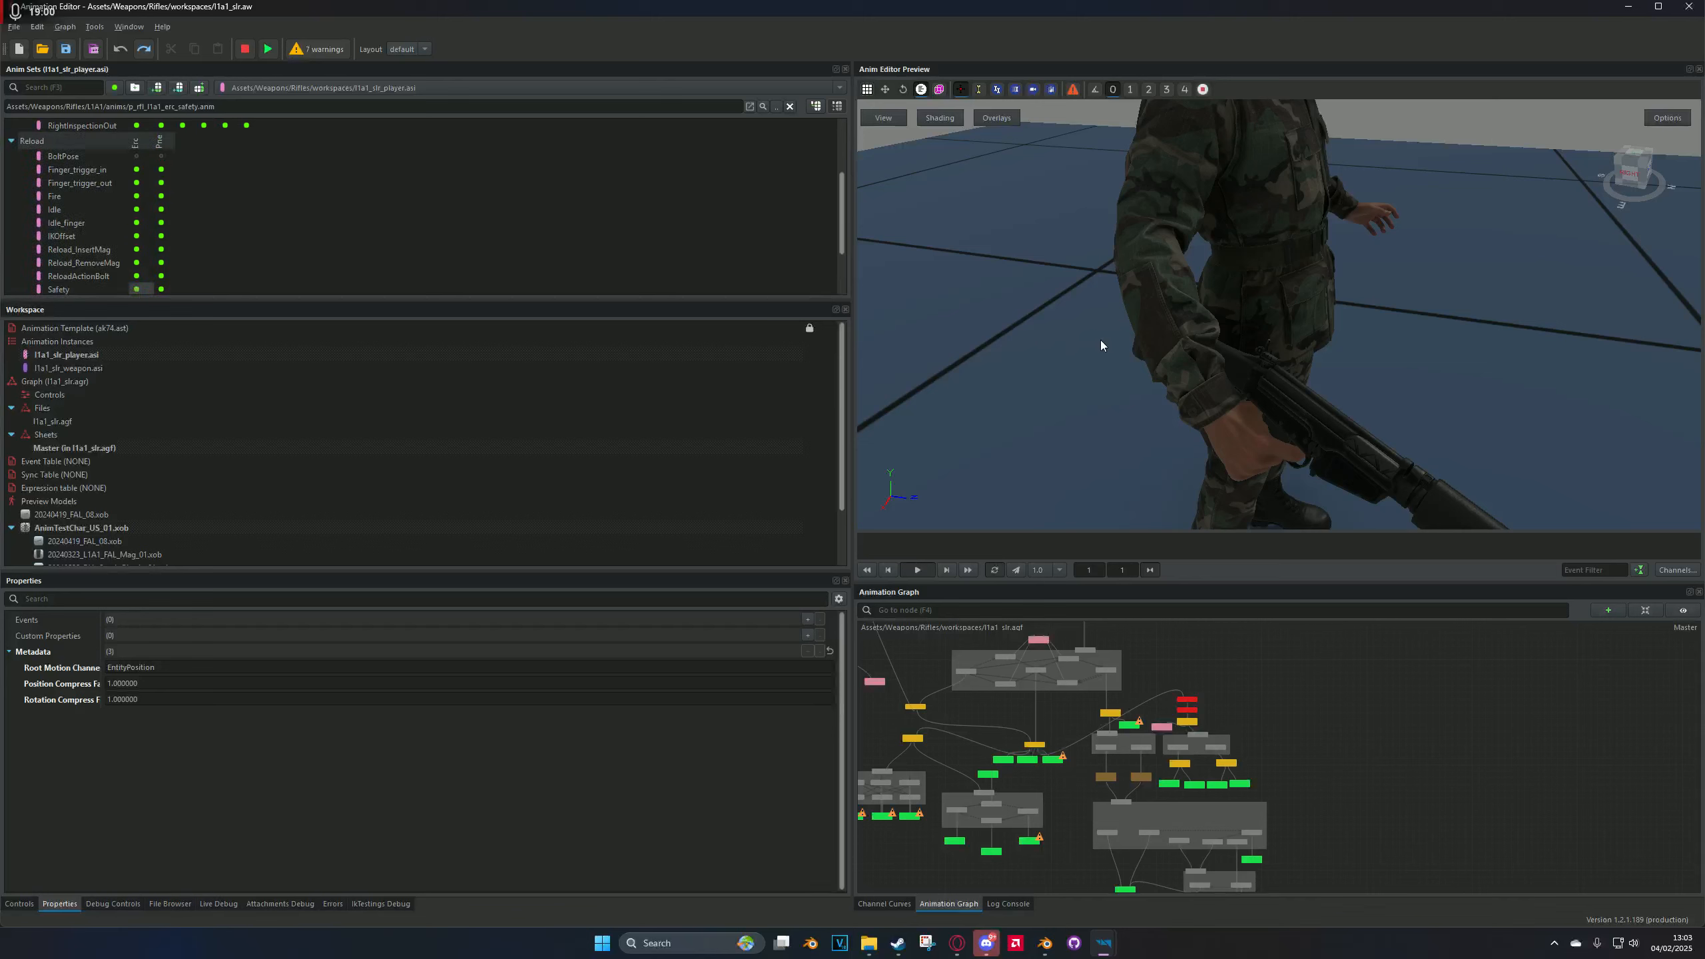
{"action": "left_click", "coordinate": [904, 572]}
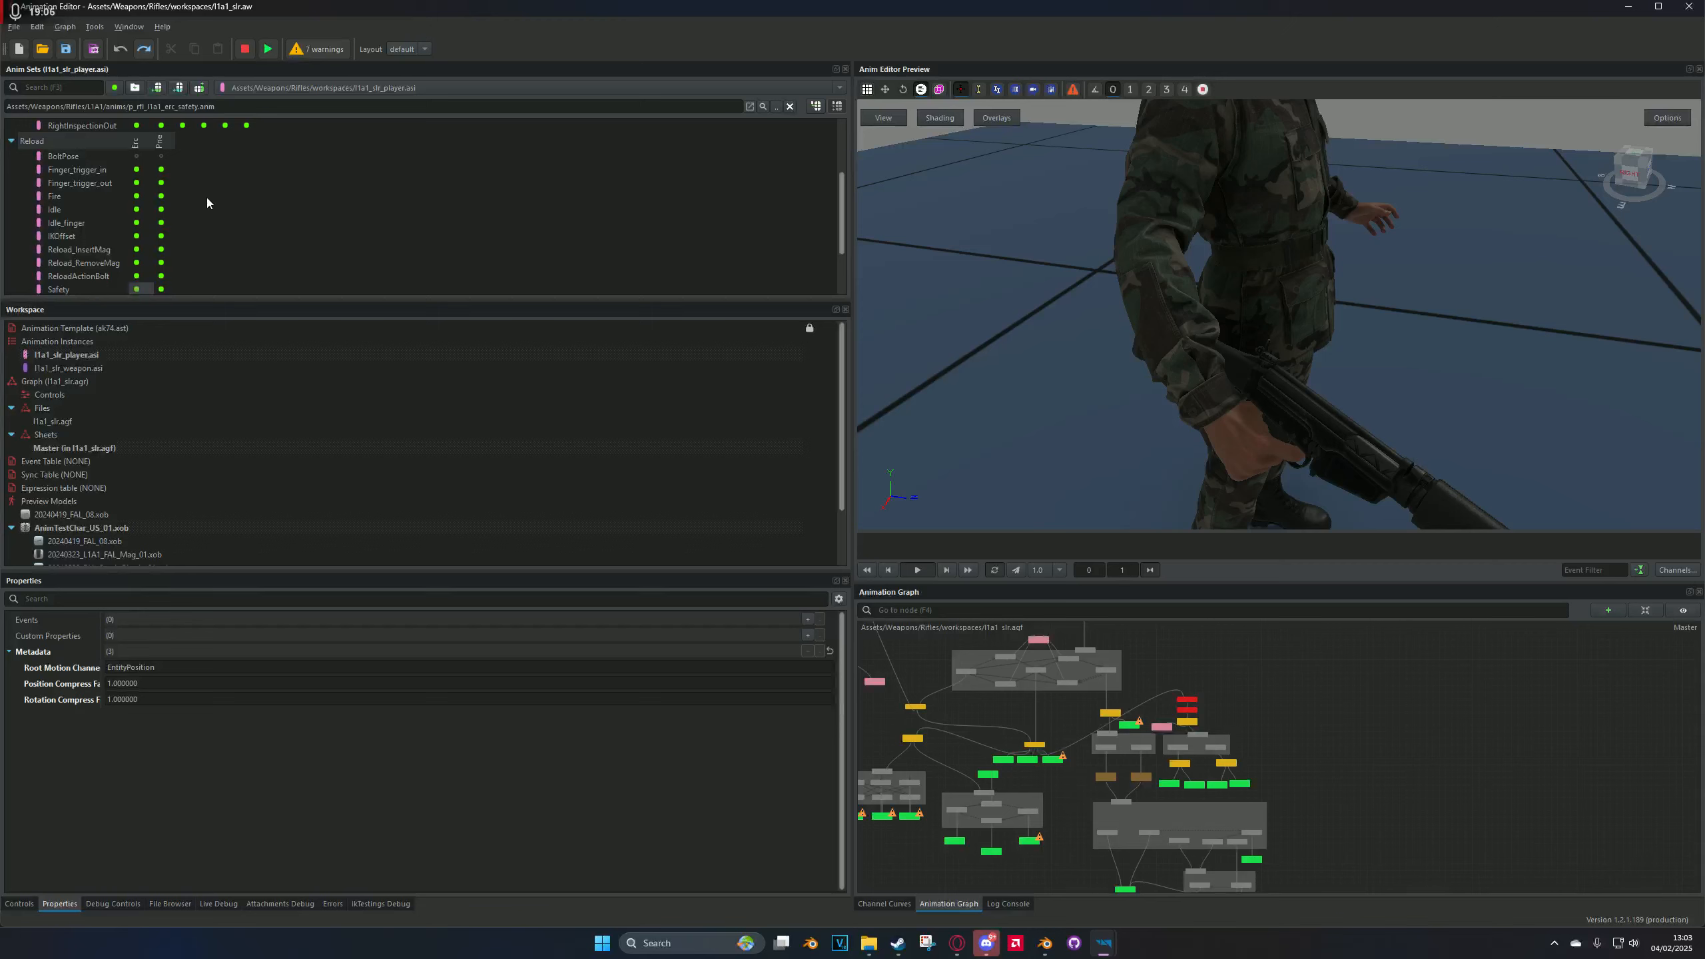
Step: Load the Erc Finger_trigger_in animation and watch the index finger around the trigger guard
{"action": "left_click", "coordinate": [137, 169]}
{"action": "scroll", "coordinate": [1376, 327], "scroll_direction": "up", "scroll_amount": 5}
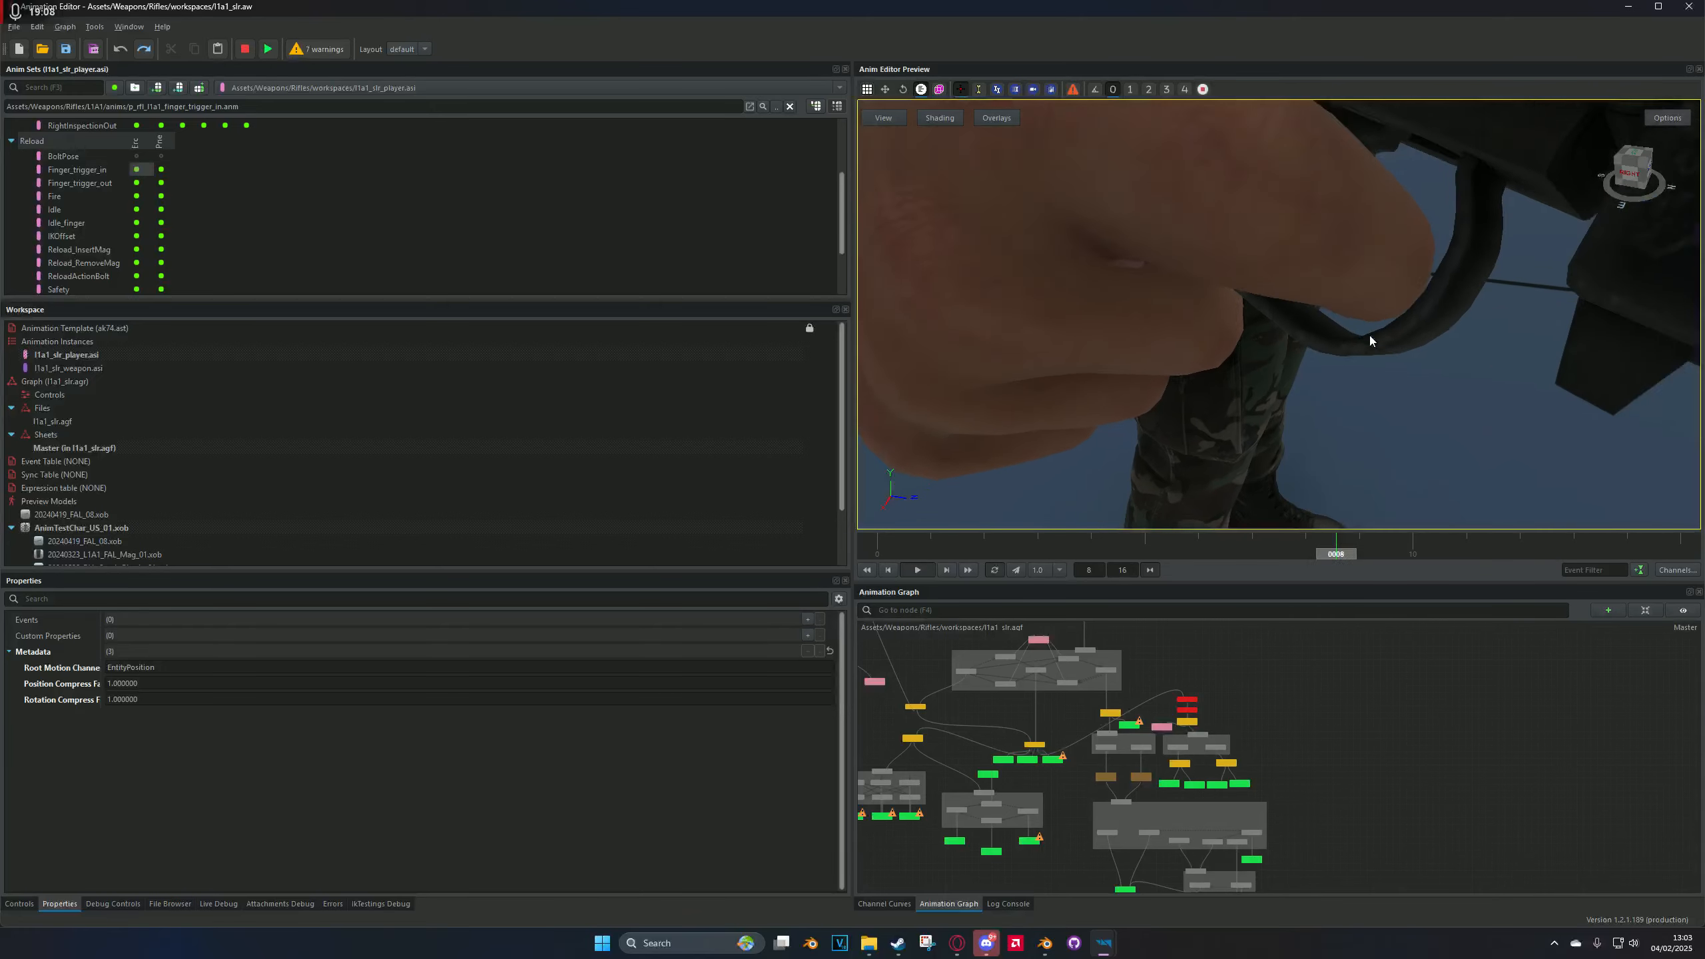
{"action": "scroll", "coordinate": [1368, 337], "scroll_direction": "down", "scroll_amount": 5}
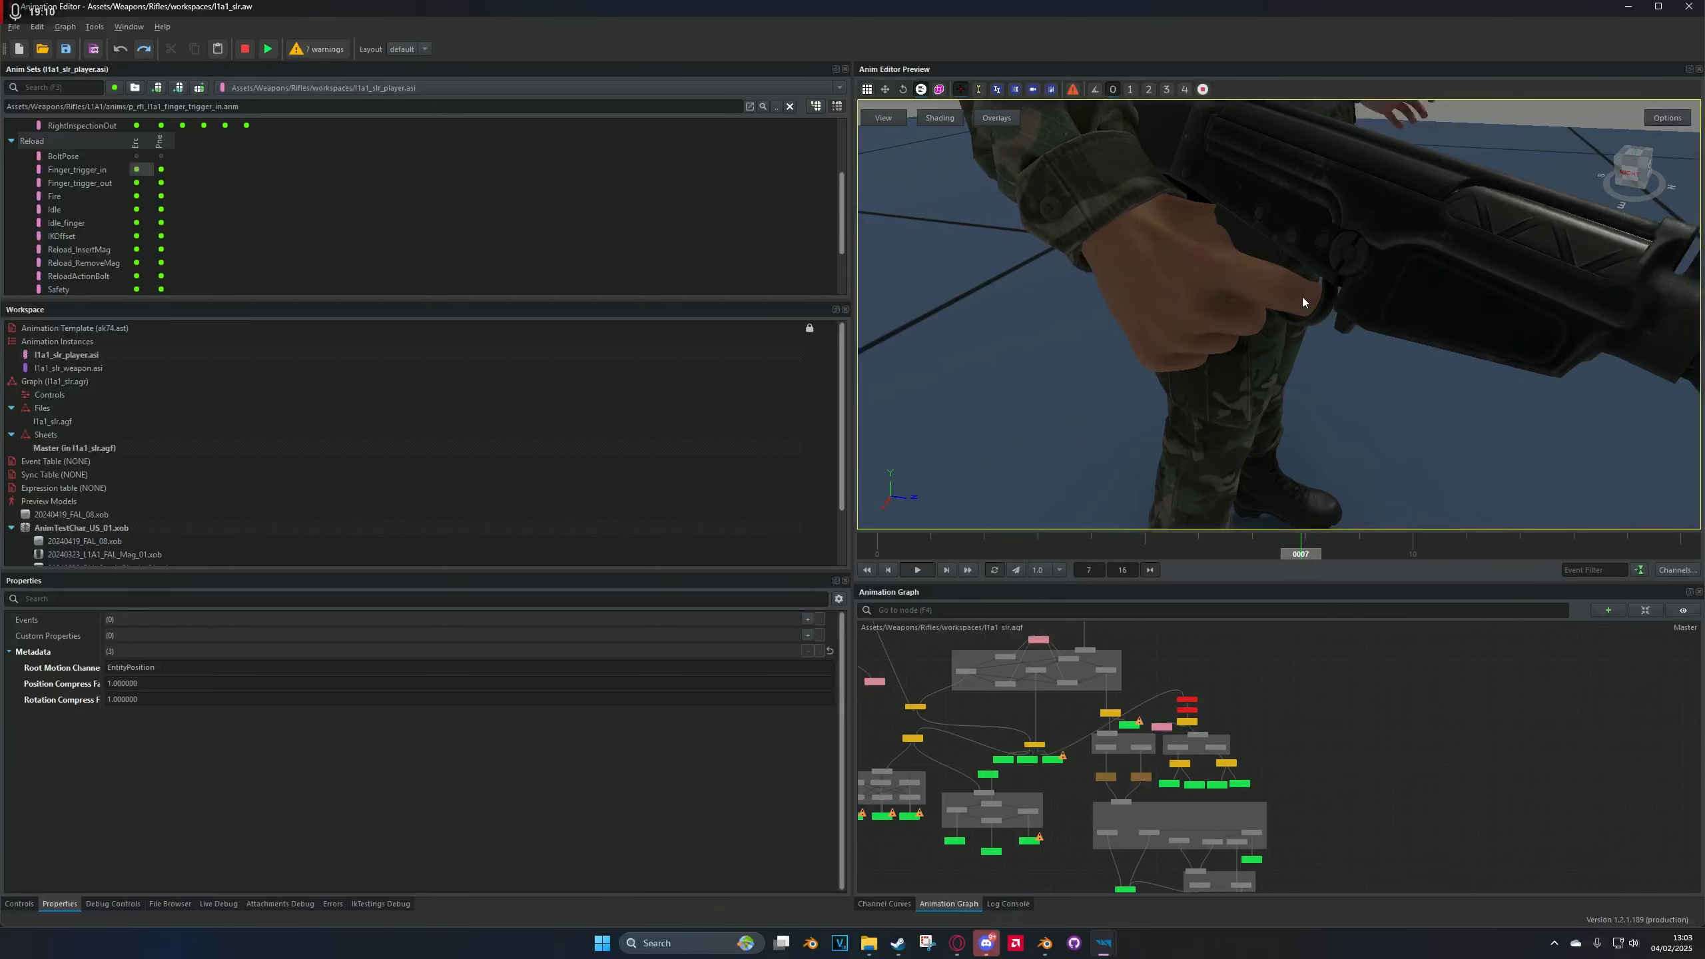
Step: Load the Erc Finger_trigger_out animation and inspect the index finger and rifle grip from several angles
{"action": "left_click", "coordinate": [137, 183]}
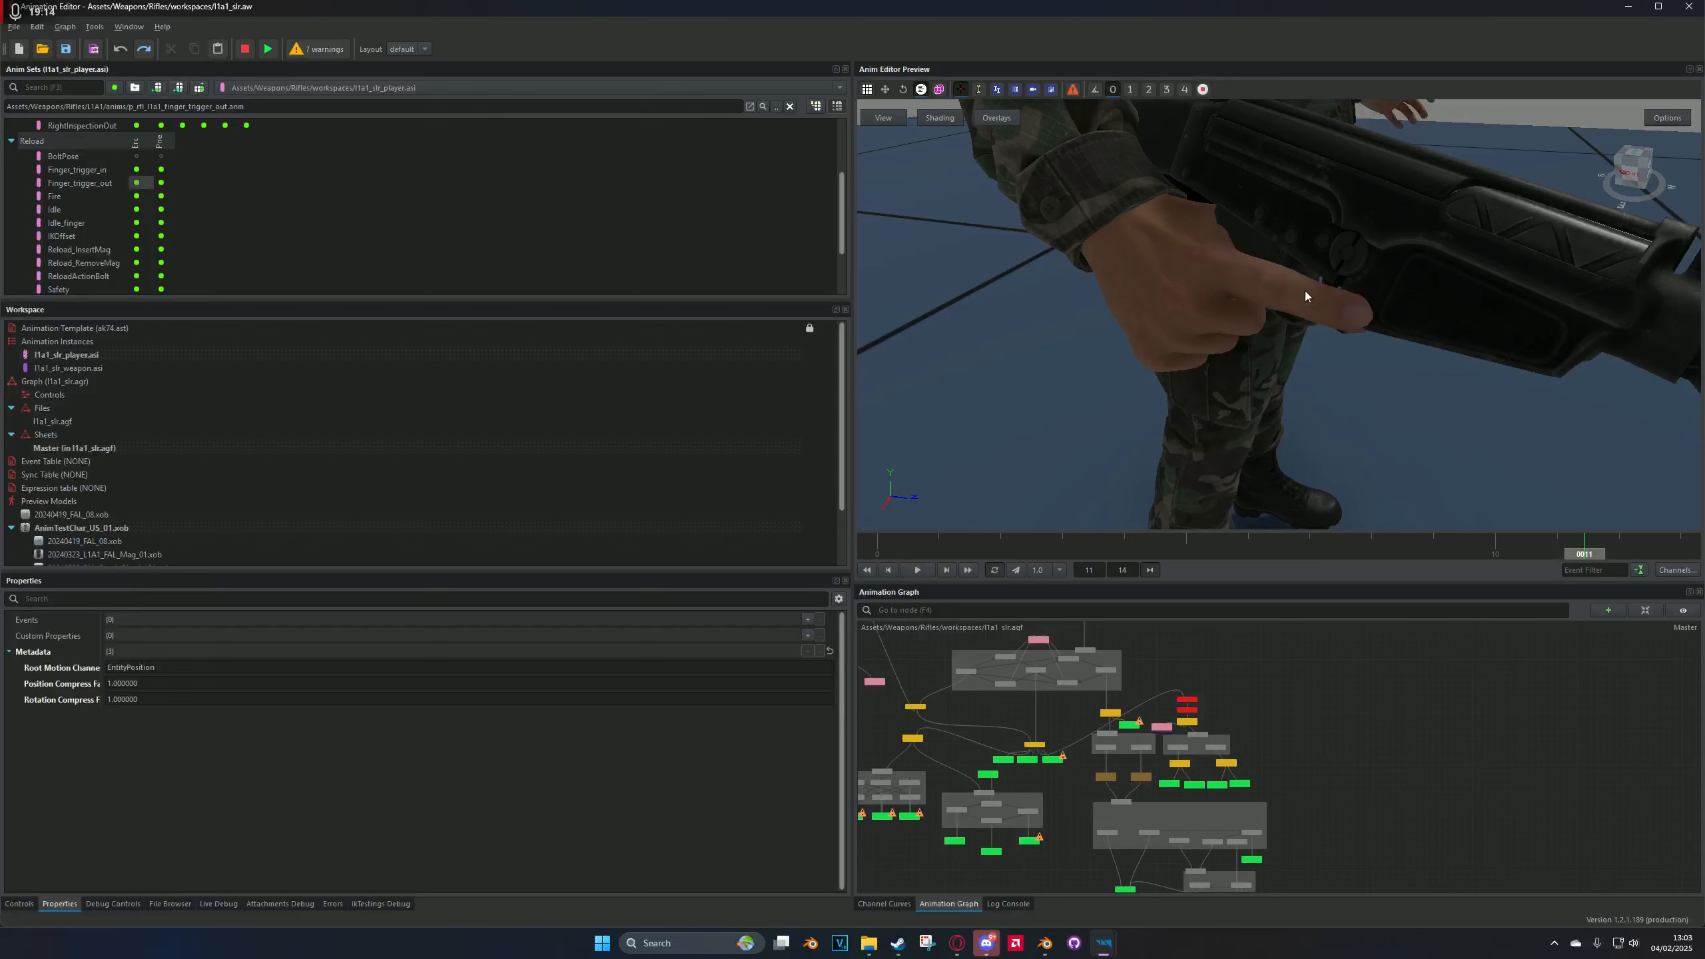
{"action": "right_click_drag", "start_coordinate": [1277, 295], "coordinate": [1279, 315]}
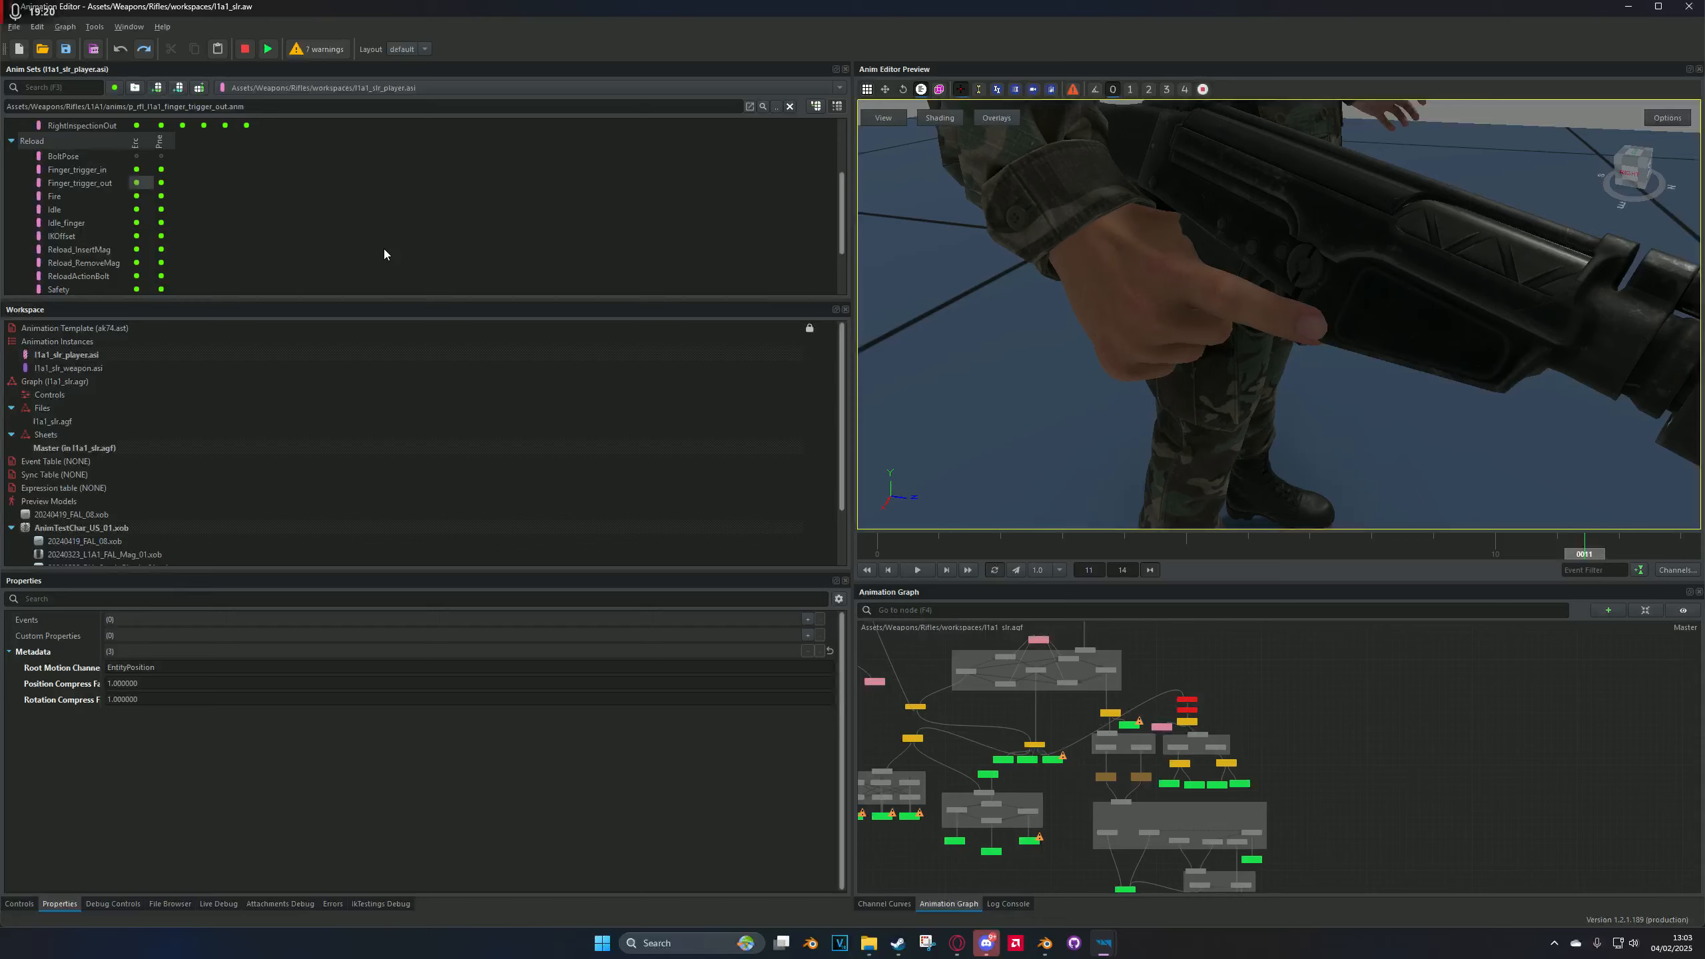
{"action": "scroll", "coordinate": [1138, 371], "scroll_direction": "down", "scroll_amount": 8}
{"action": "left_click_drag", "start_coordinate": [1301, 256], "coordinate": [1339, 301], "text": "alt"}
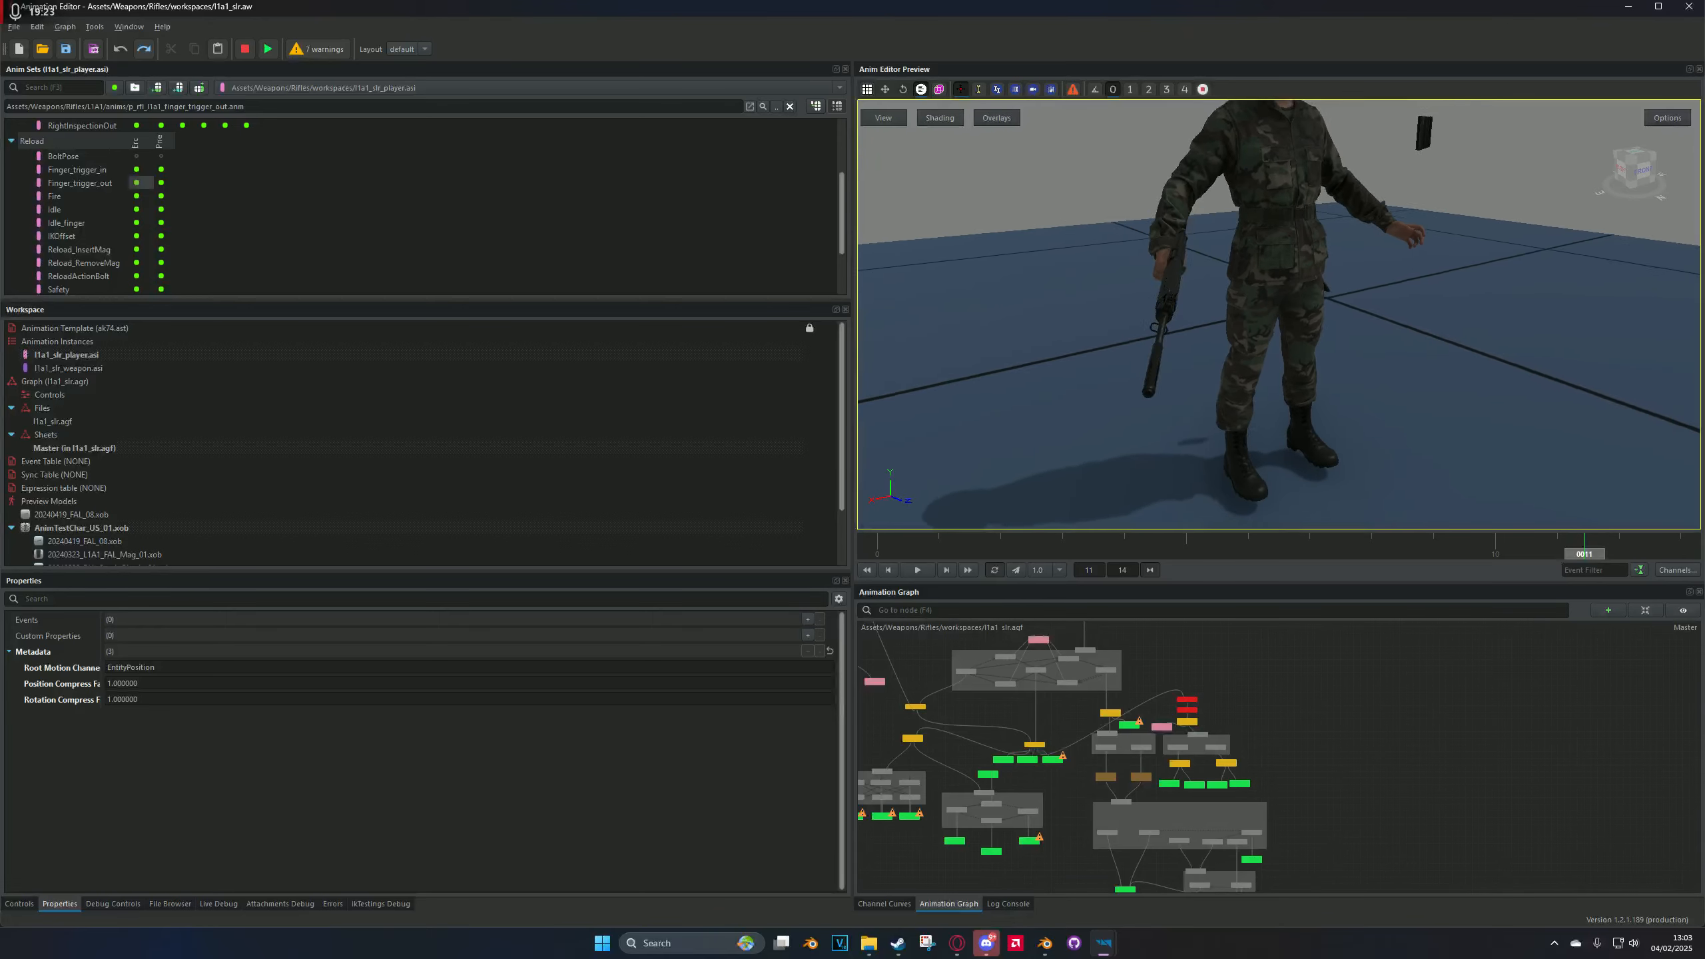
{"action": "scroll", "coordinate": [1230, 306], "scroll_direction": "up", "scroll_amount": 6}
{"action": "middle_click_drag", "start_coordinate": [1231, 307], "coordinate": [1253, 356]}
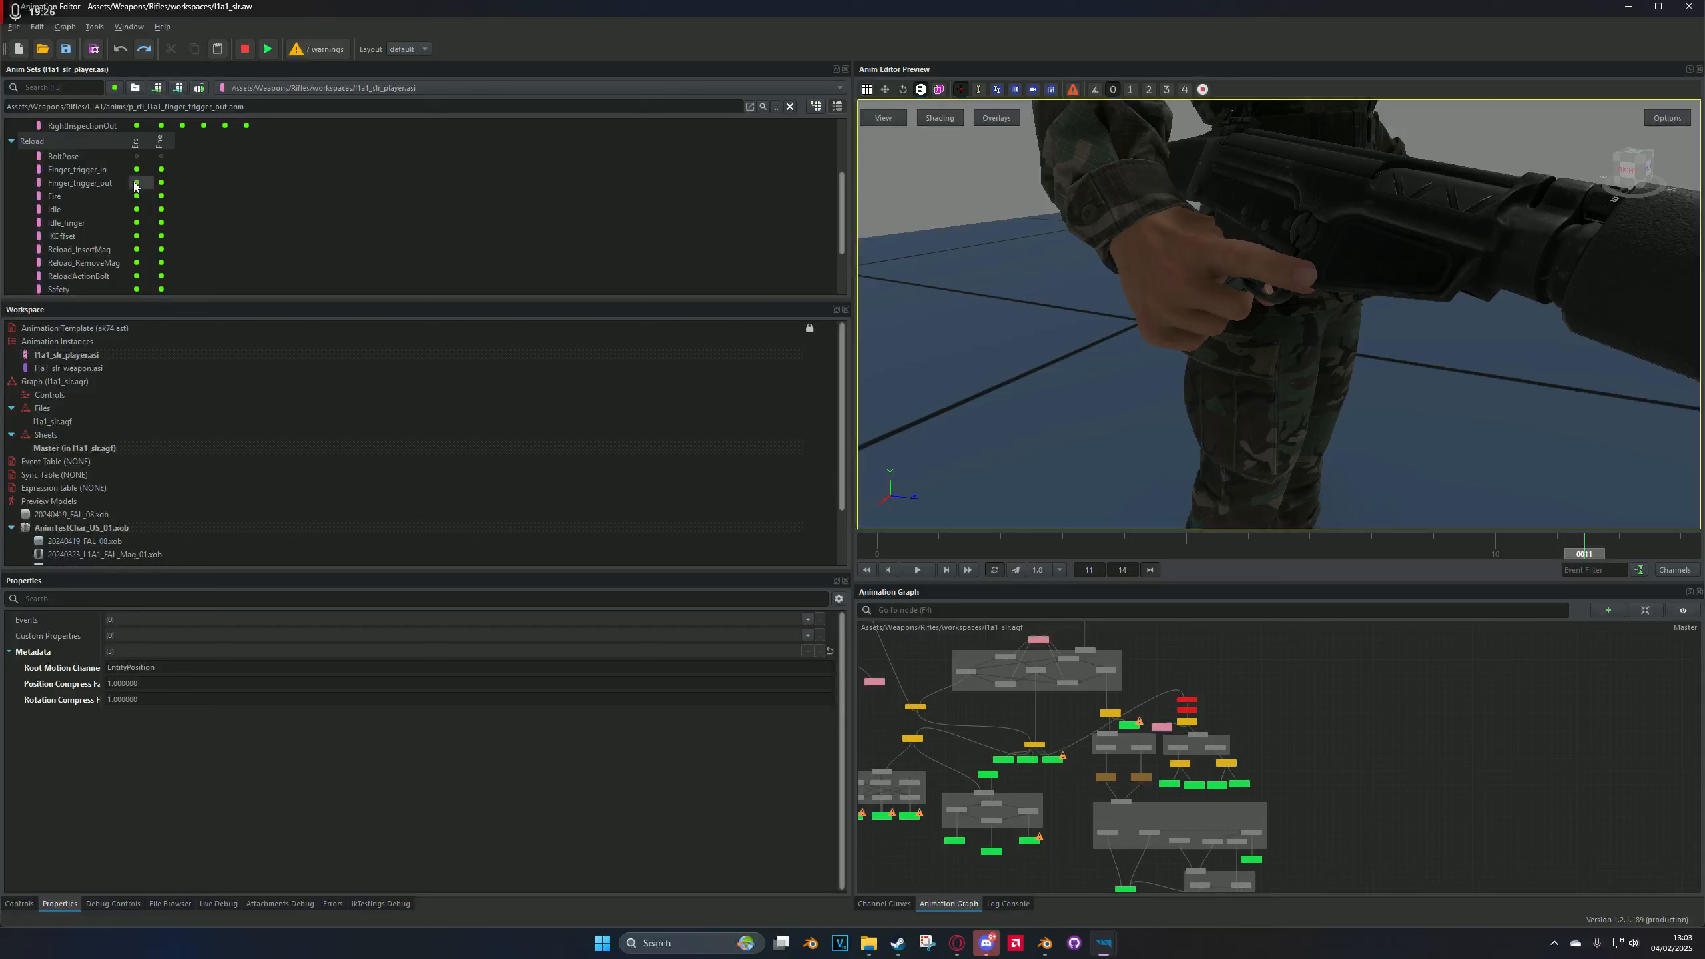
Step: Review the list of animation channels in p_rfl_l1a1_finger_trigger_out.anm and close it
{"action": "left_click", "coordinate": [1677, 570]}
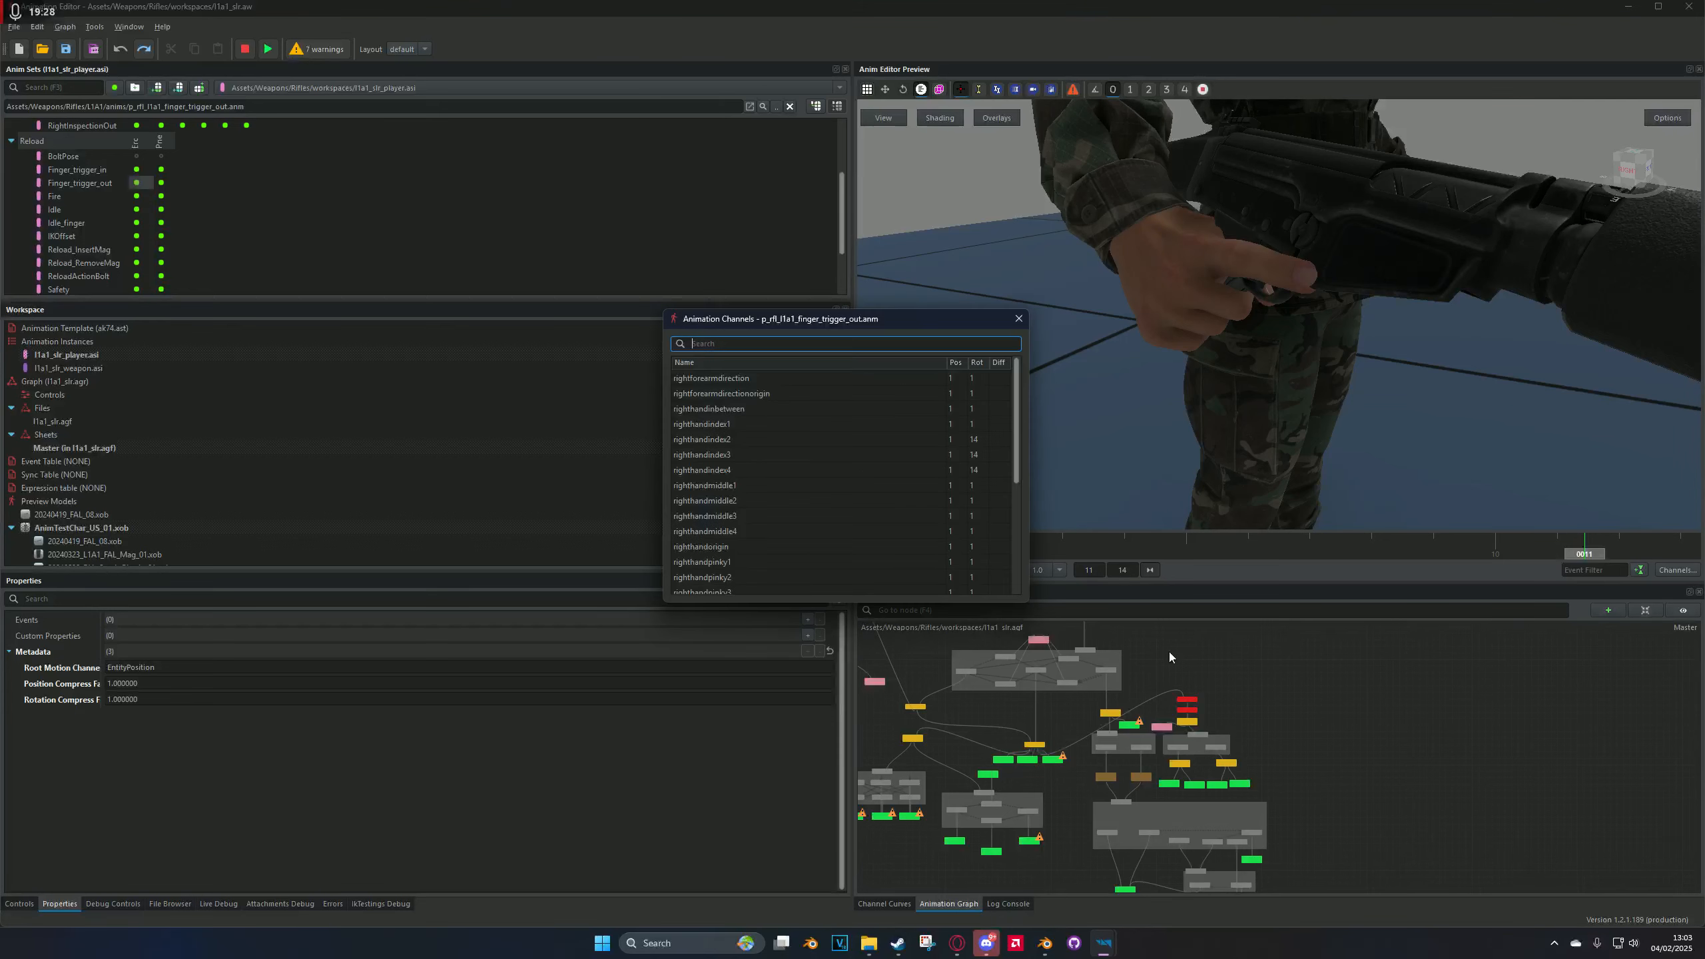
{"action": "scroll", "coordinate": [830, 483], "scroll_direction": "down", "scroll_amount": 5}
{"action": "scroll", "coordinate": [834, 506], "scroll_direction": "up", "scroll_amount": 5}
{"action": "left_click", "coordinate": [1018, 318]}
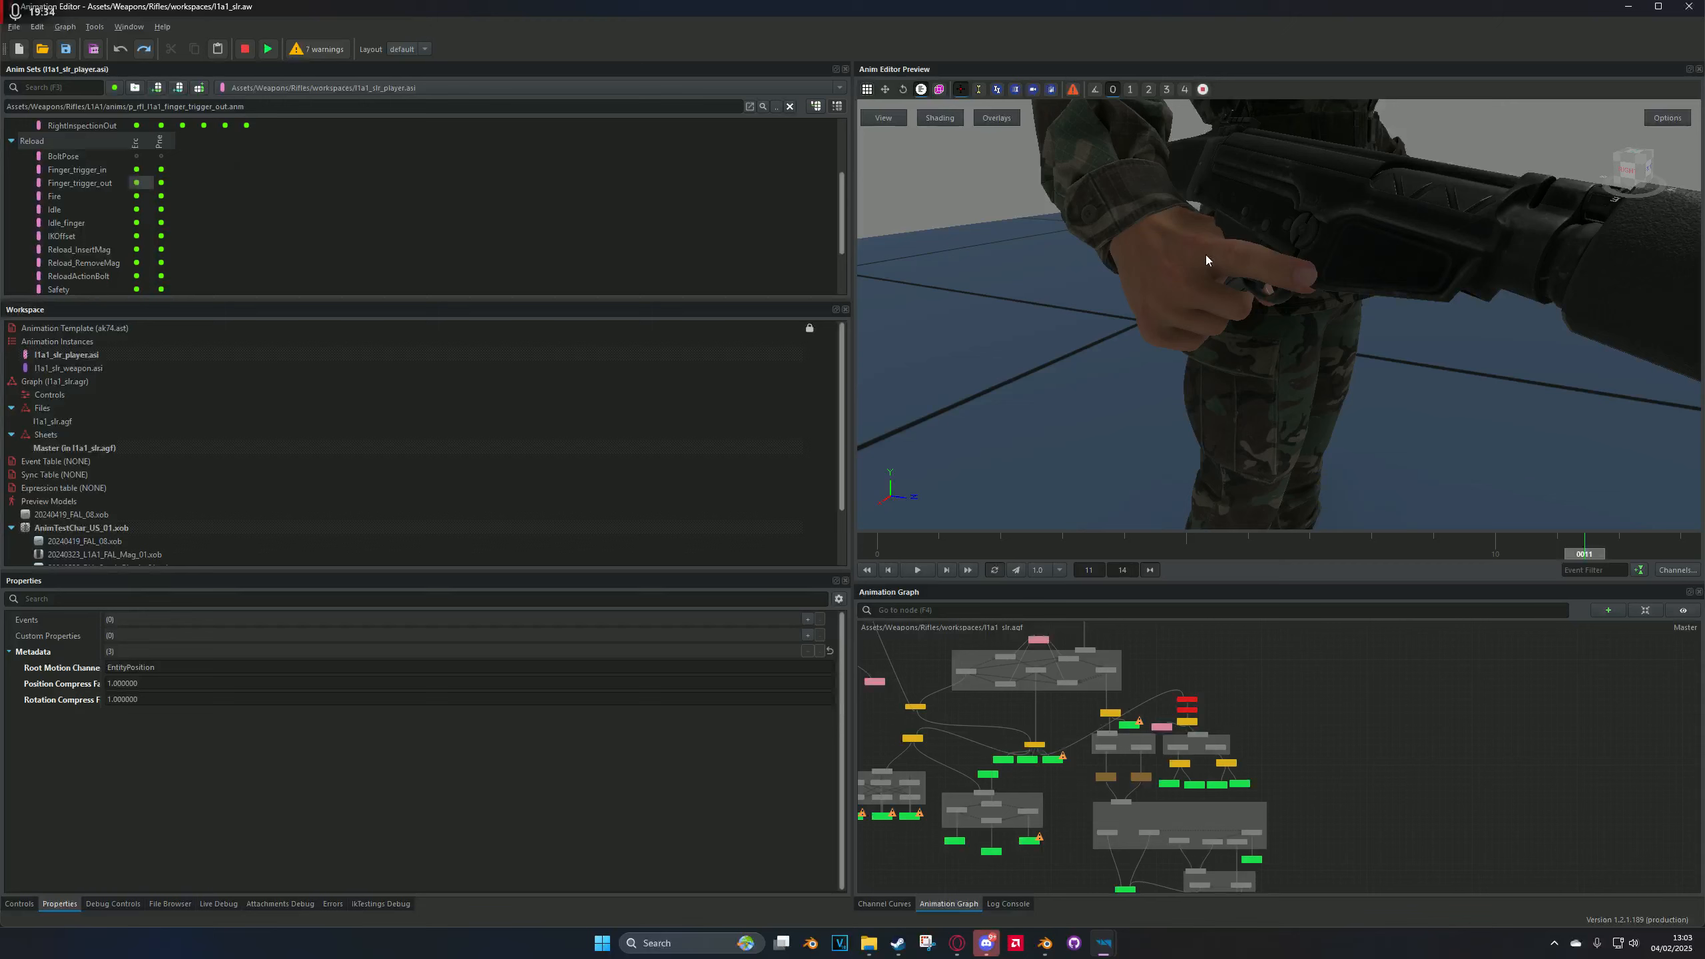
Step: Load the Erc Fire animation, toggle its playback and inspect the right hand's trigger pose
{"action": "double_click", "coordinate": [136, 186]}
{"action": "double_click", "coordinate": [137, 195]}
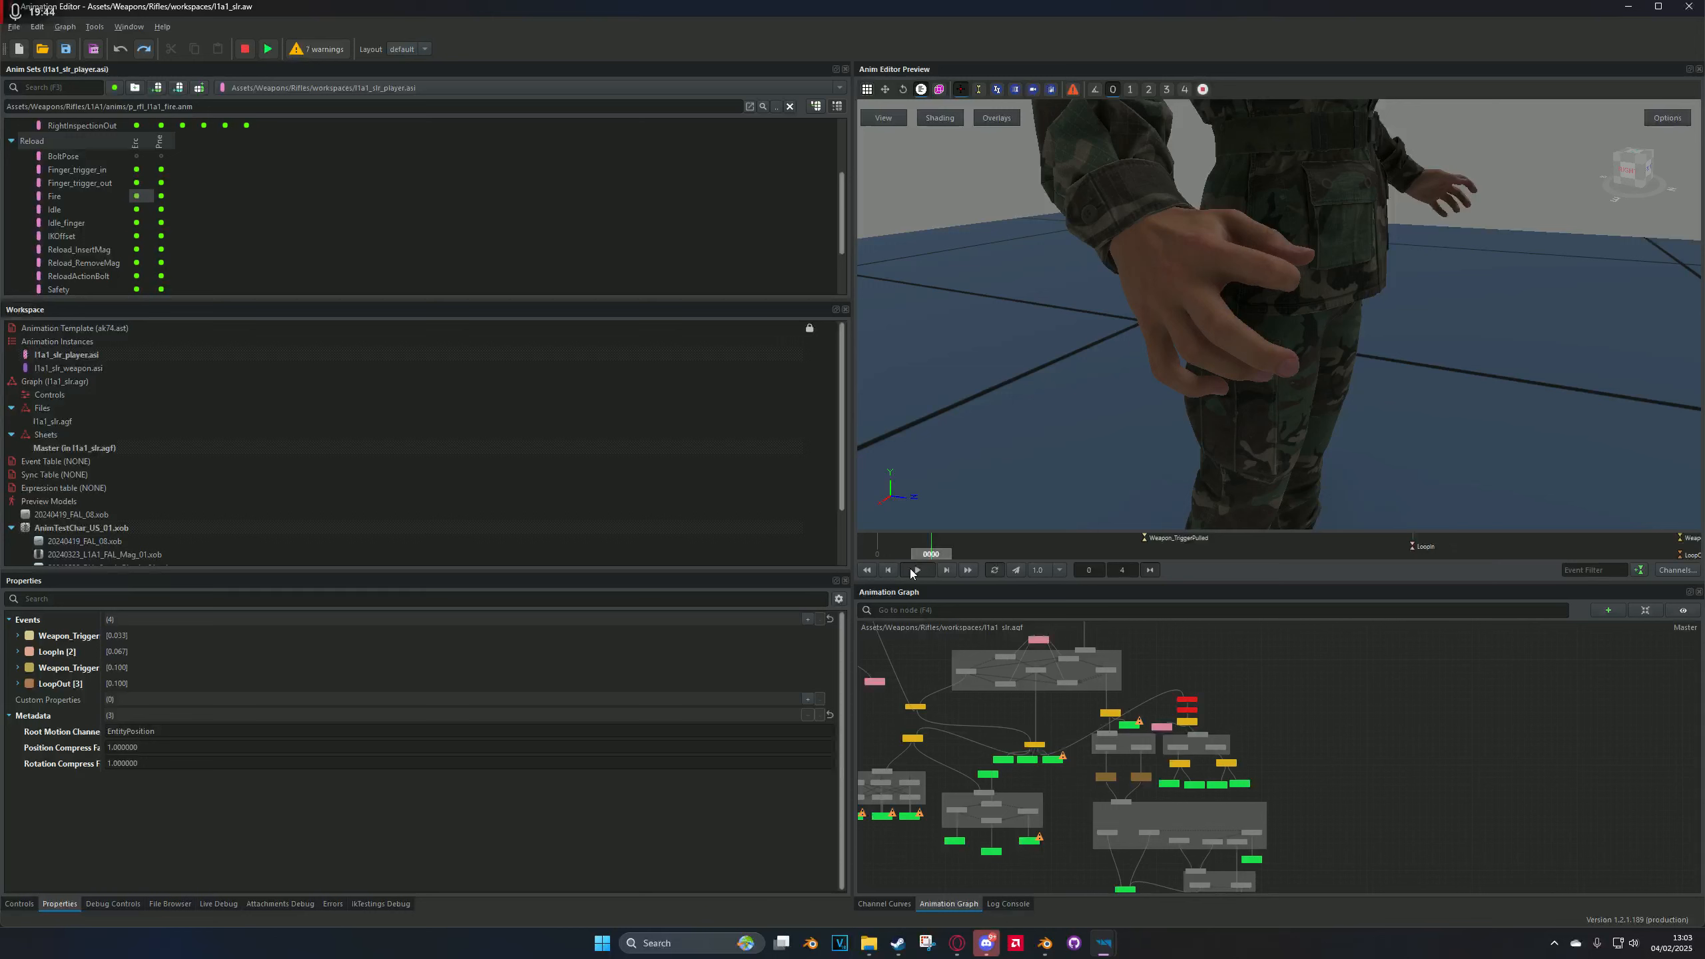
{"action": "left_click", "coordinate": [911, 572]}
{"action": "left_click_drag", "start_coordinate": [1271, 343], "coordinate": [1116, 373]}
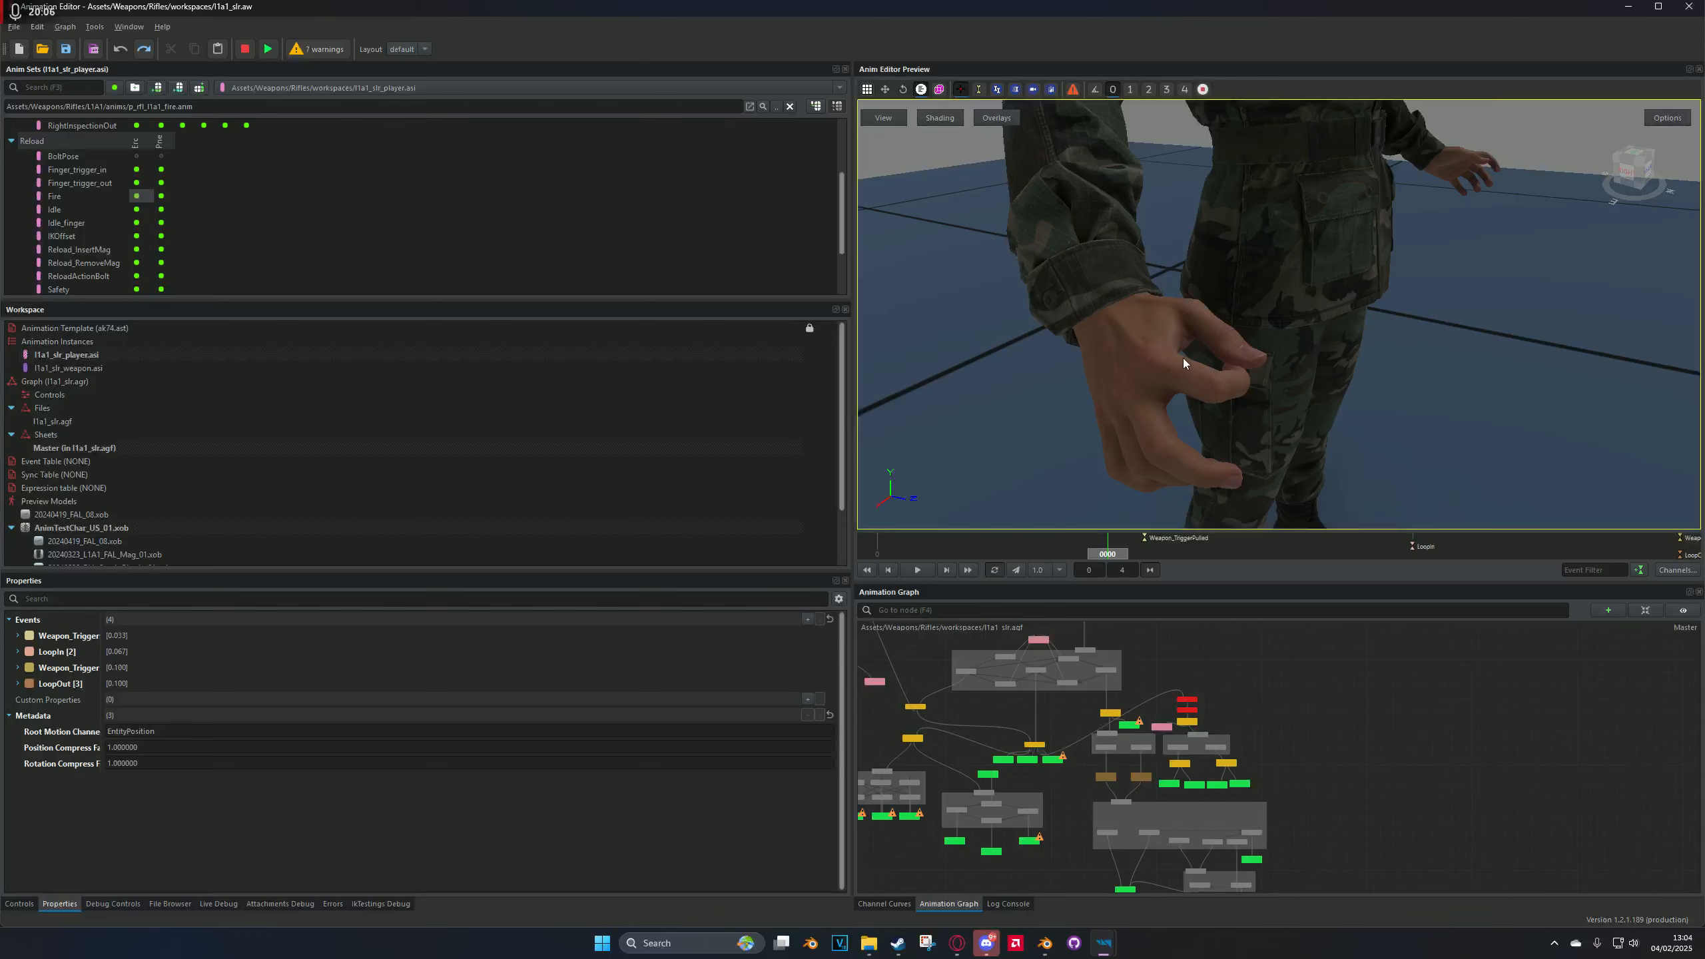
{"action": "mouse_move", "coordinate": [1182, 367]}
{"action": "left_mouse_down", "text": "alt"}
{"action": "mouse_move", "coordinate": [1210, 369]}
{"action": "mouse_move", "coordinate": [1191, 371]}
{"action": "left_mouse_up", "text": "alt"}
{"action": "scroll", "coordinate": [1206, 371], "scroll_direction": "down", "scroll_amount": 2}
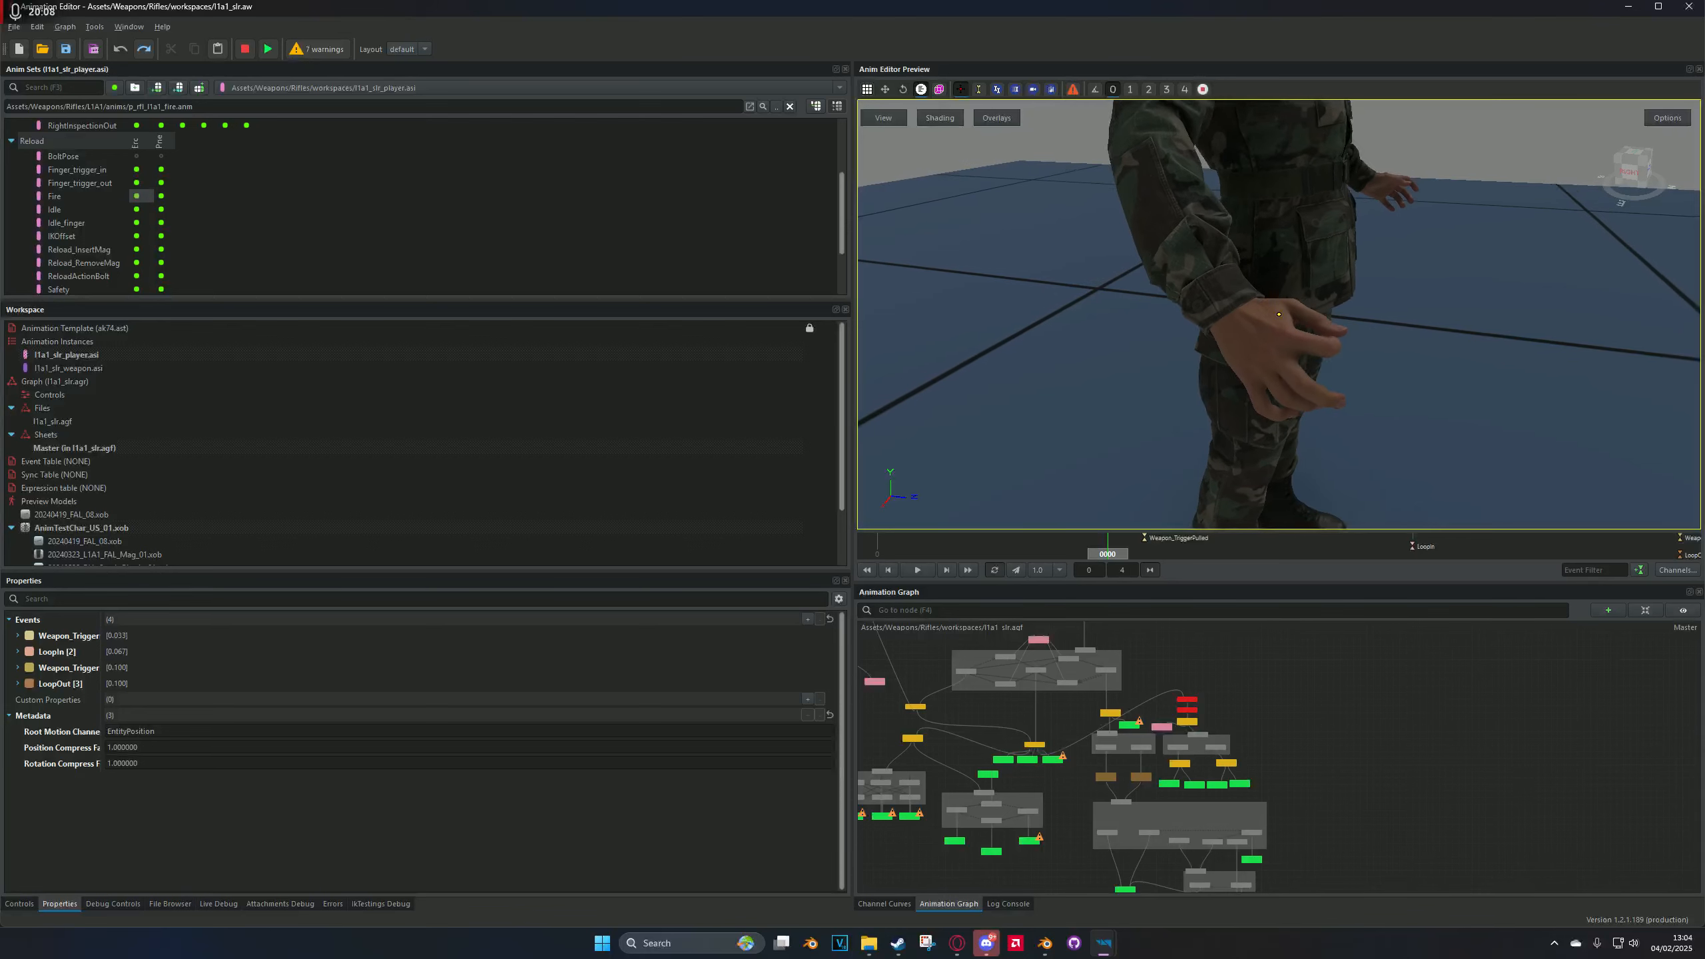
Step: Compare the index finger's position around the trigger guard in the Erc Idle_finger and Finger_trigger_out animations
{"action": "left_click_drag", "start_coordinate": [1279, 314], "coordinate": [1228, 306], "text": "alt"}
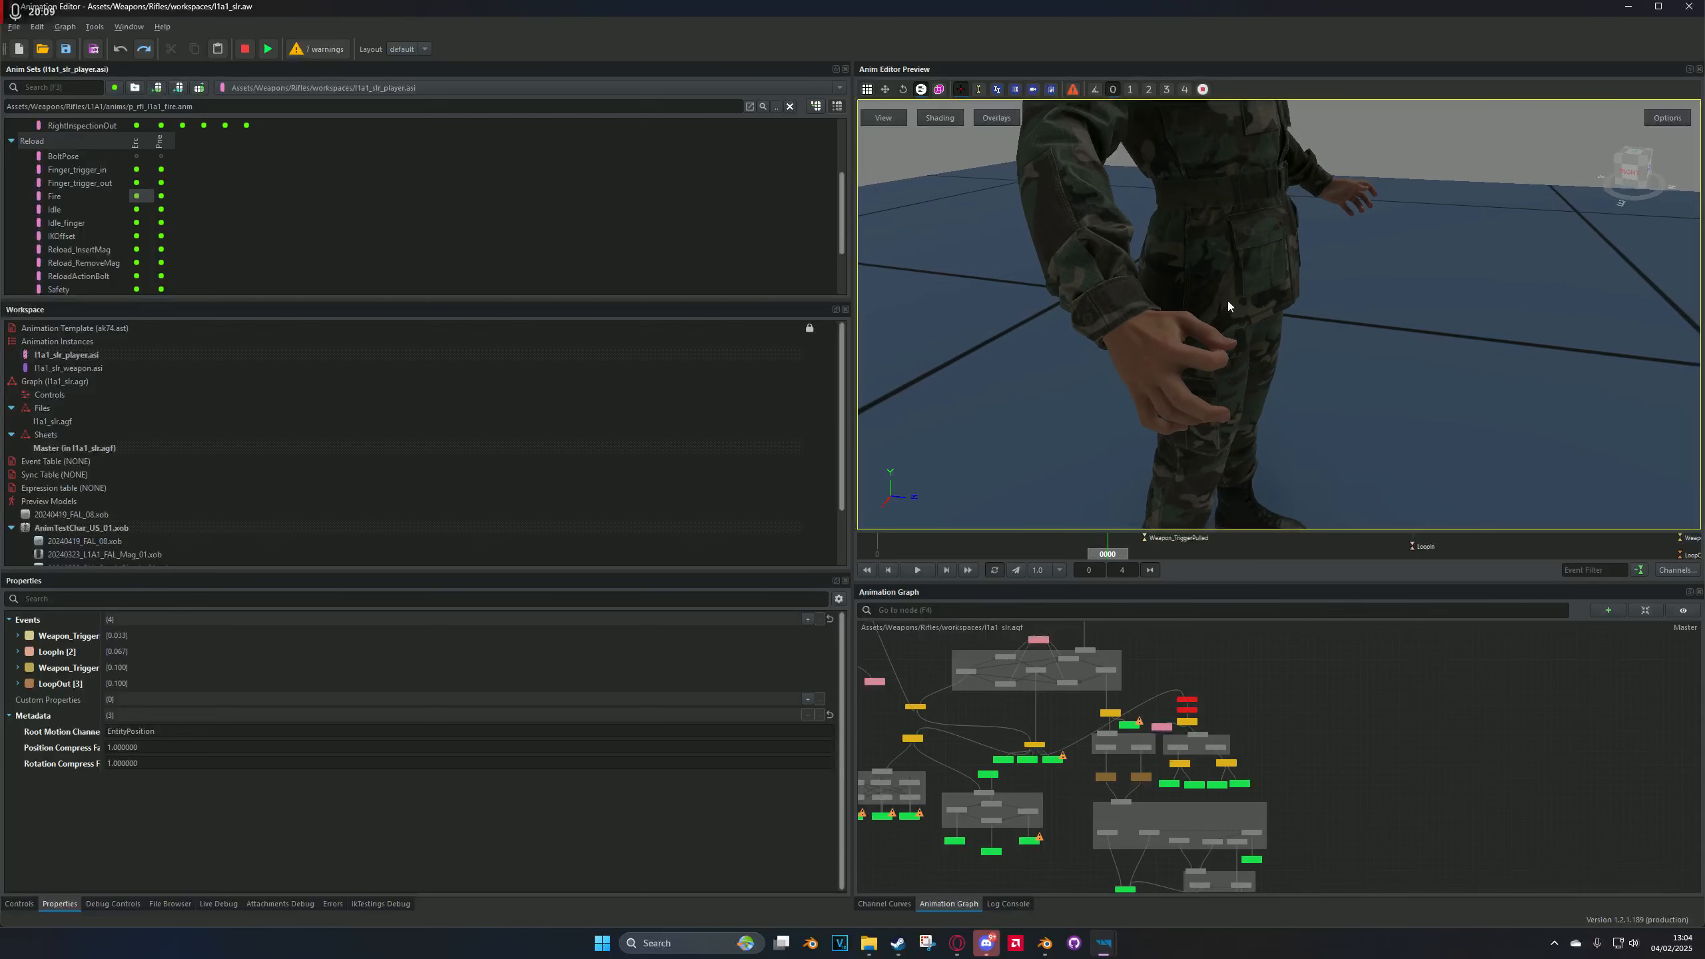
{"action": "left_click", "coordinate": [137, 223]}
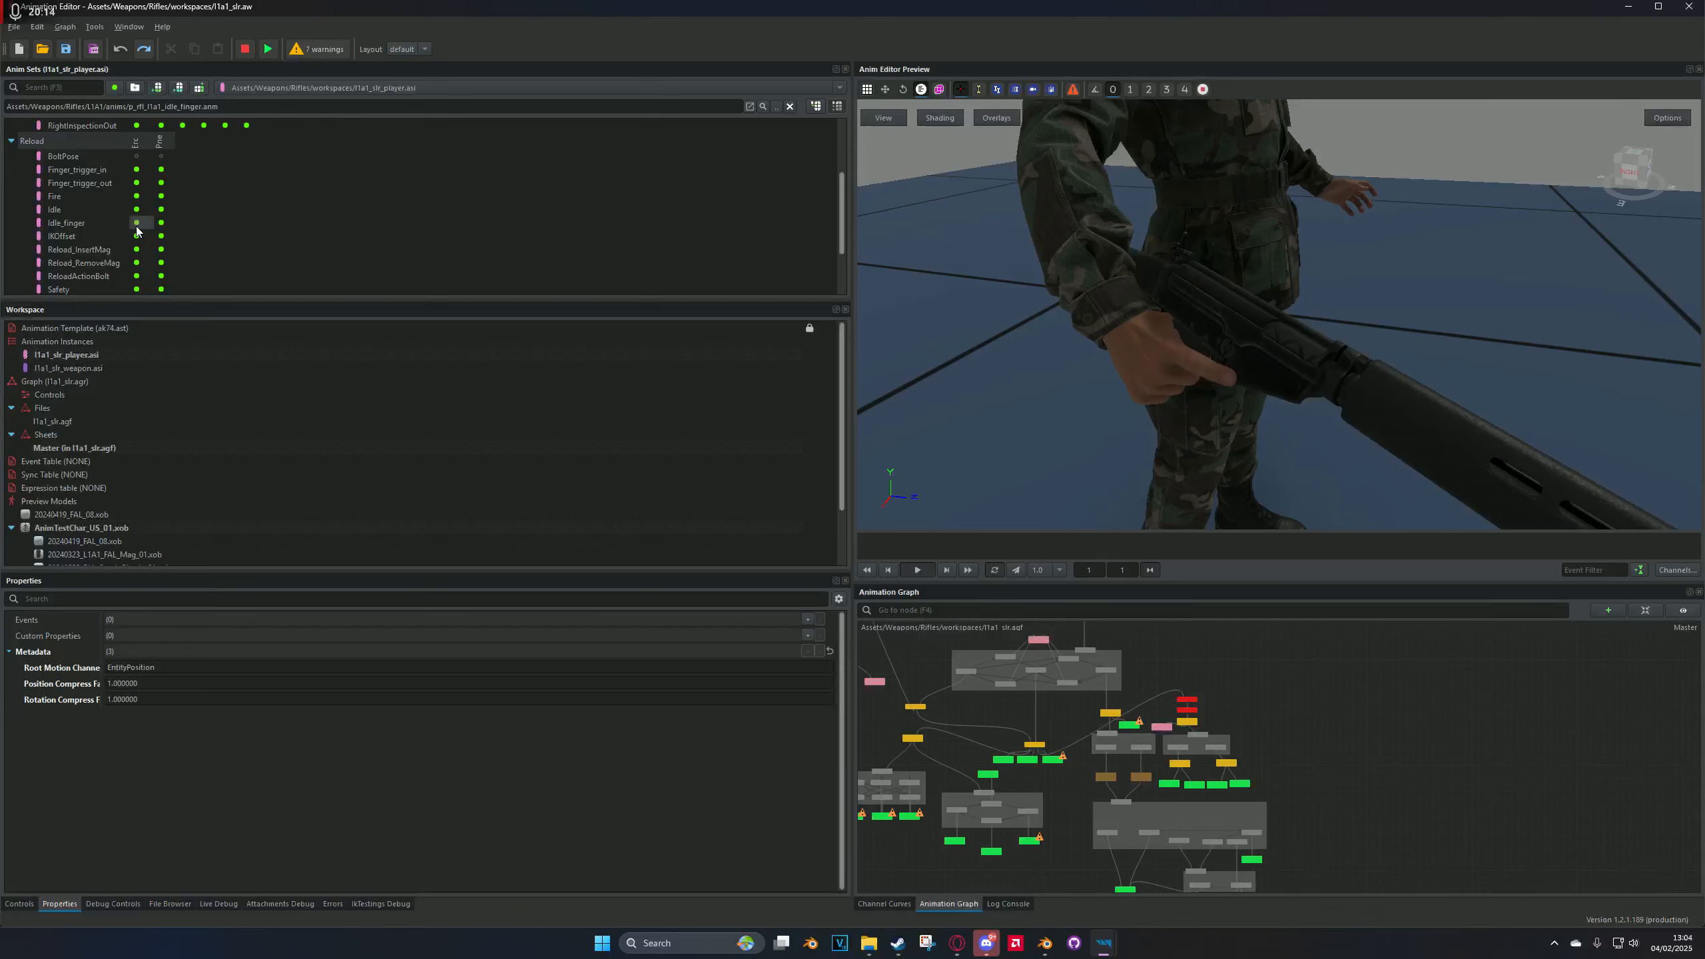
{"action": "scroll", "coordinate": [1233, 444], "scroll_direction": "up", "scroll_amount": 3}
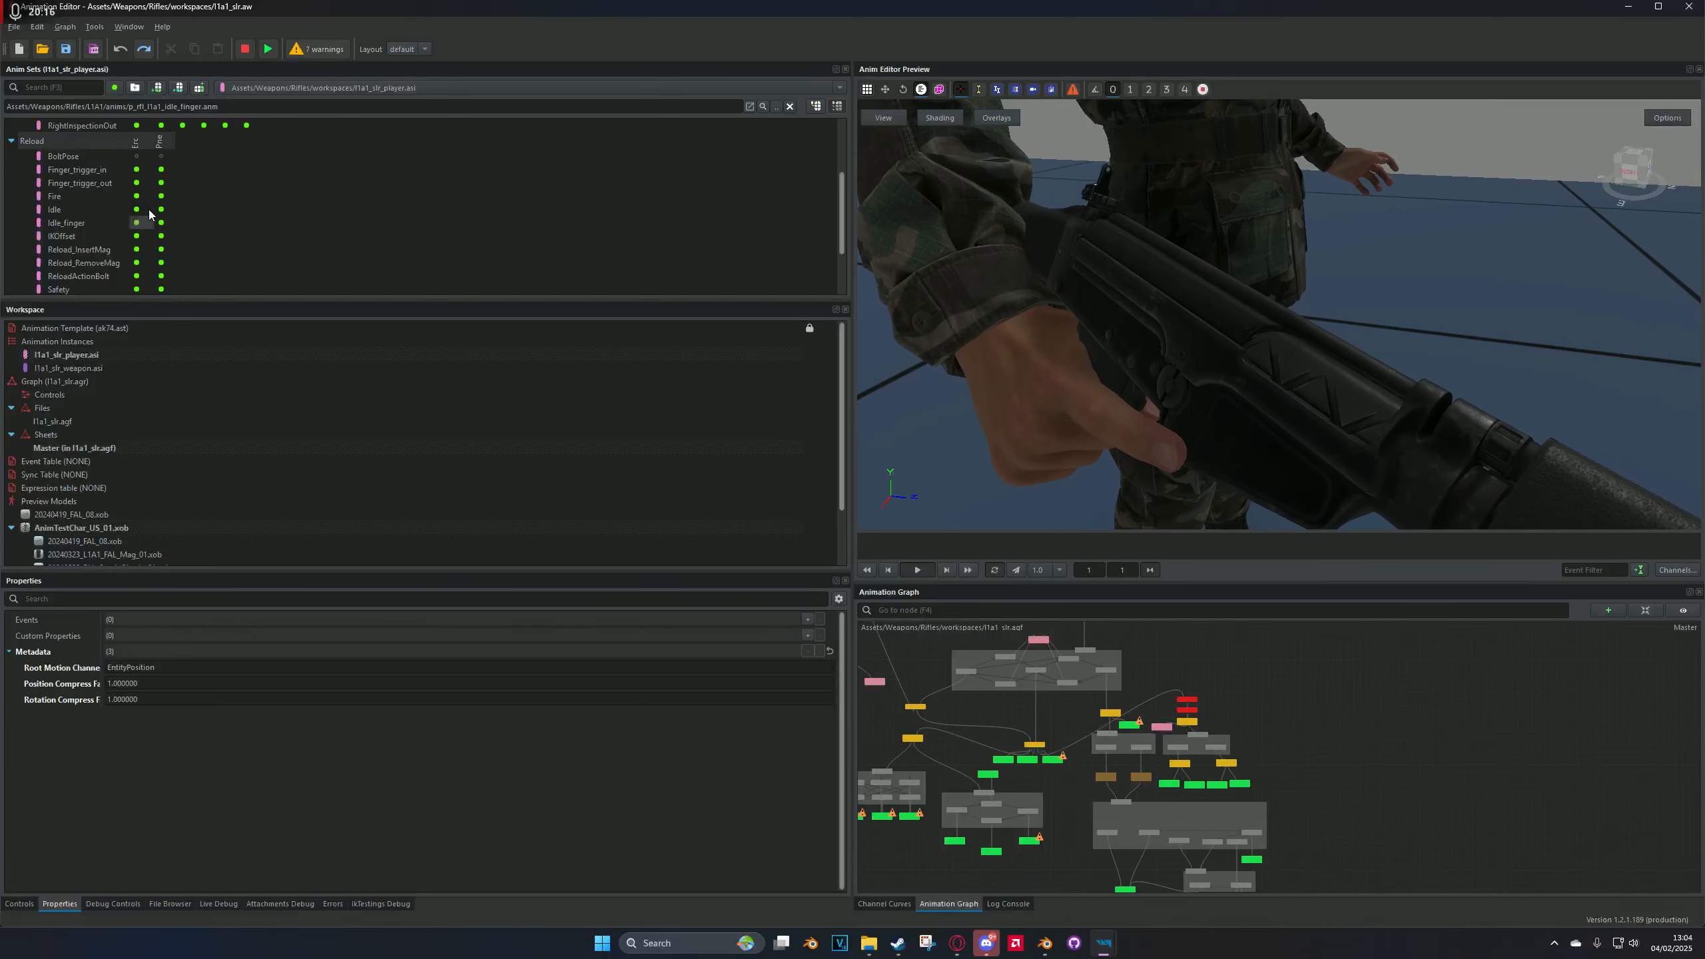
{"action": "left_click", "coordinate": [136, 183]}
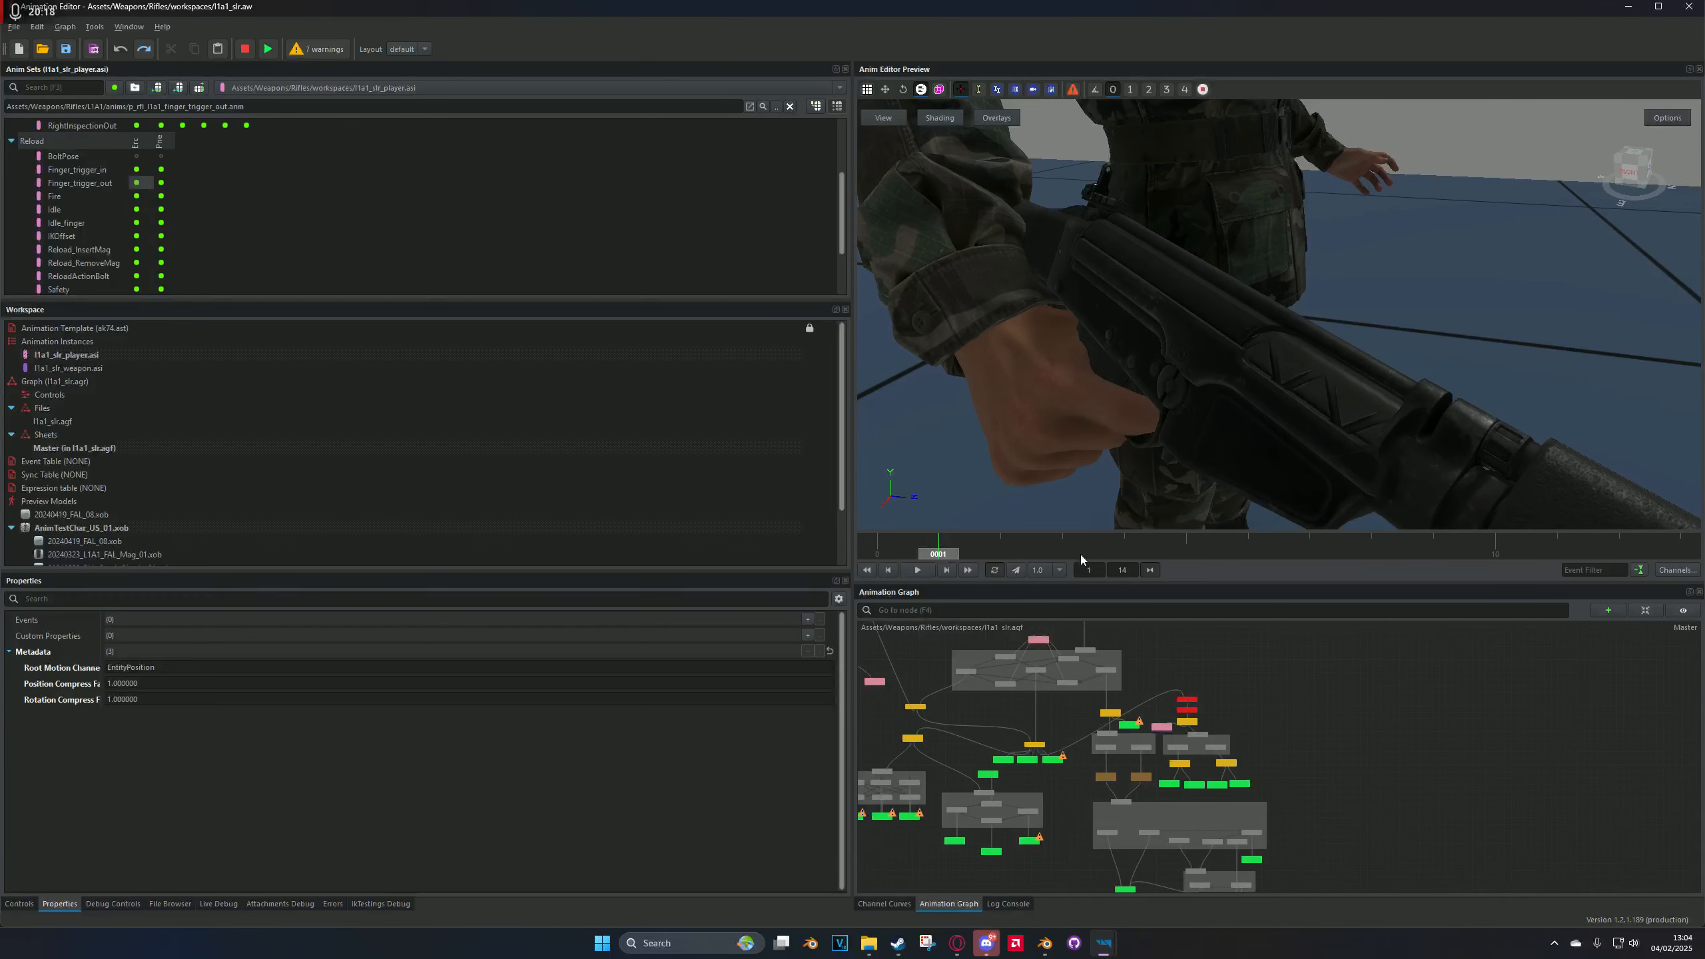
{"action": "left_click", "coordinate": [143, 226]}
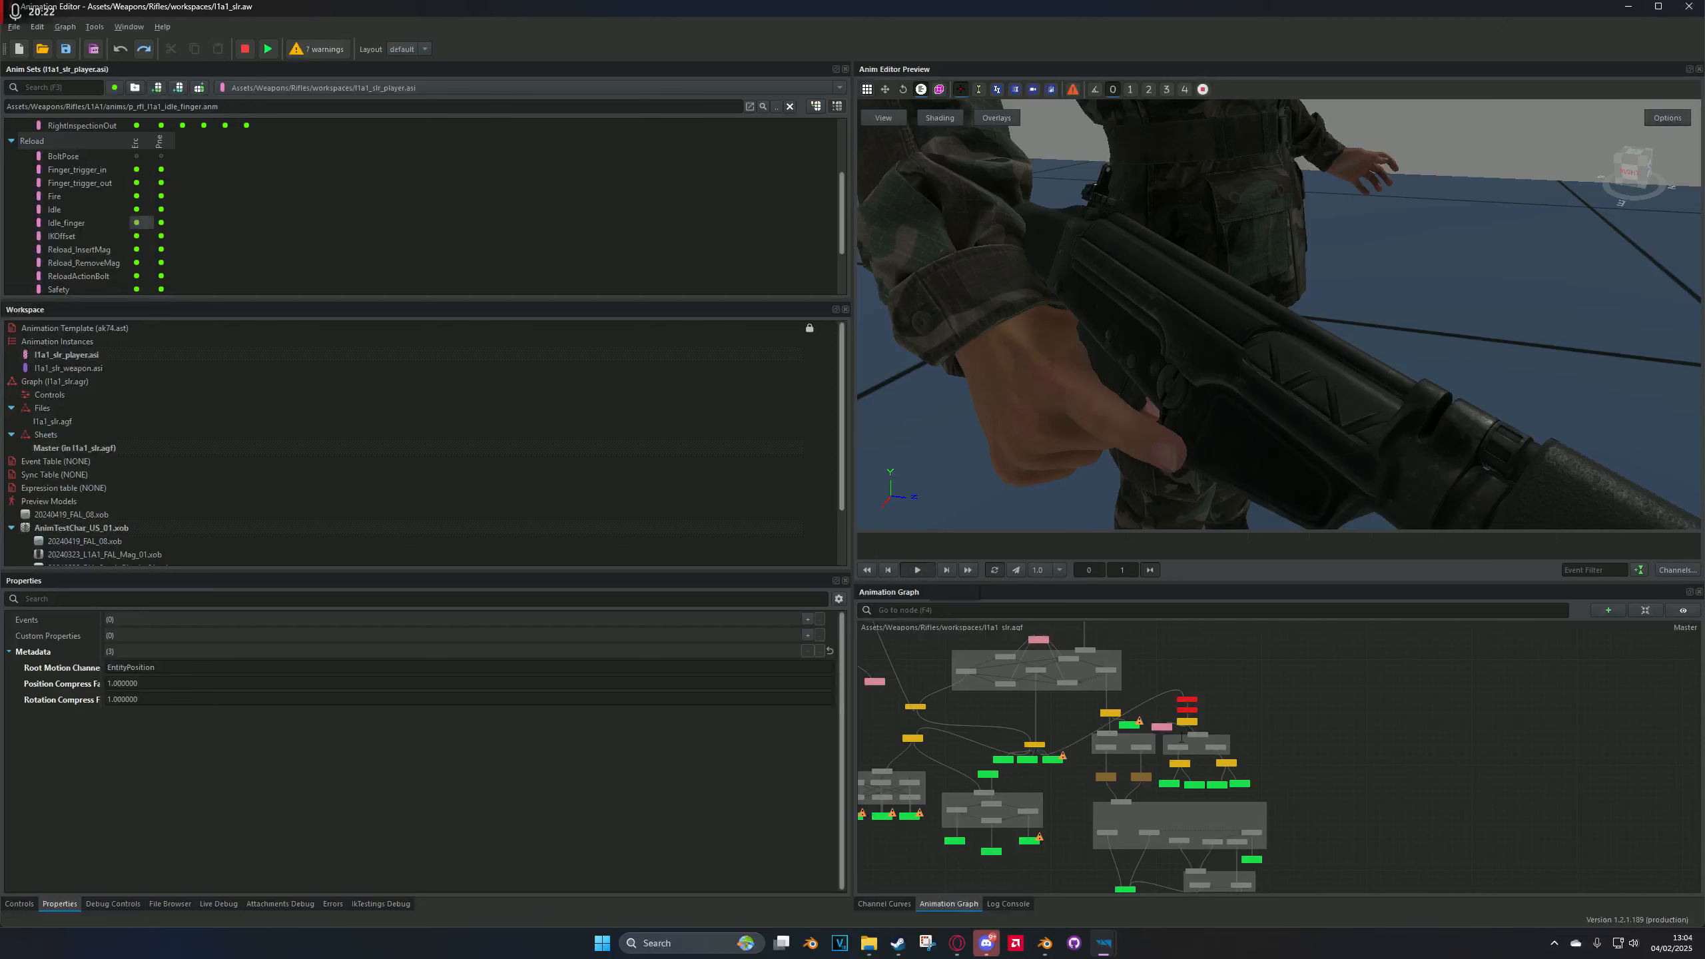
{"action": "left_click", "coordinate": [1172, 867]}
Step: Load the Erc IKOffset animation and inspect the soldier's two-handed rifle hold from several angles
{"action": "left_click", "coordinate": [141, 238]}
{"action": "scroll", "coordinate": [1221, 393], "scroll_direction": "down", "scroll_amount": 8}
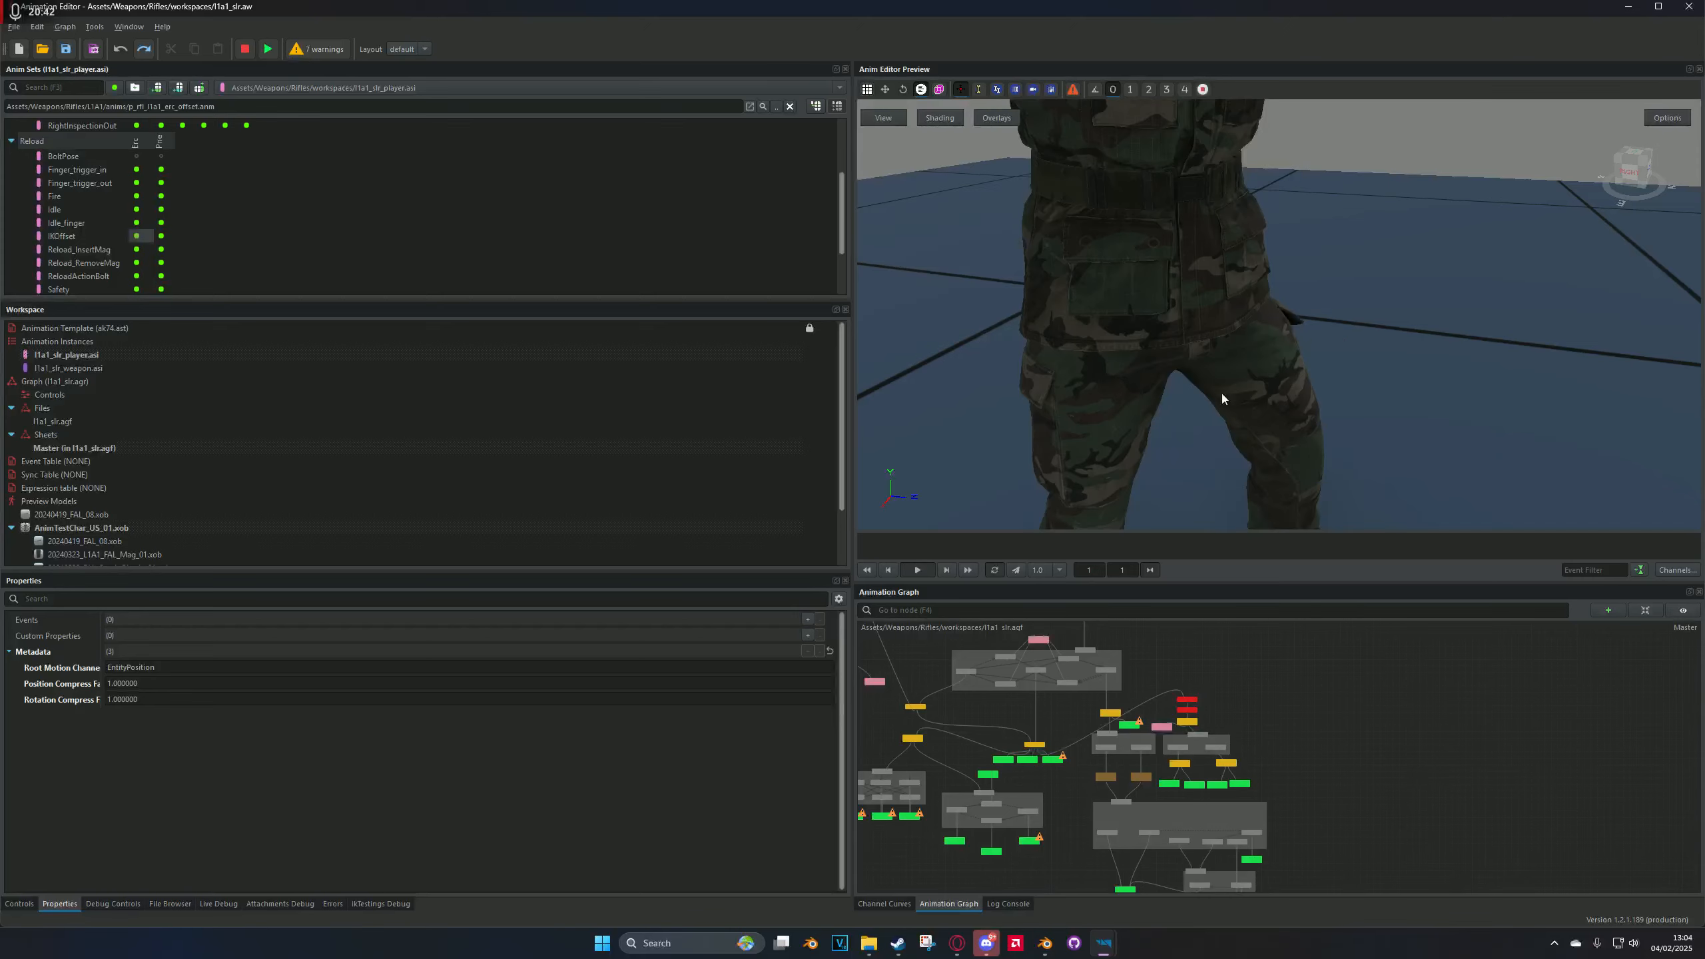
{"action": "middle_click_drag", "start_coordinate": [1262, 302], "coordinate": [1279, 384]}
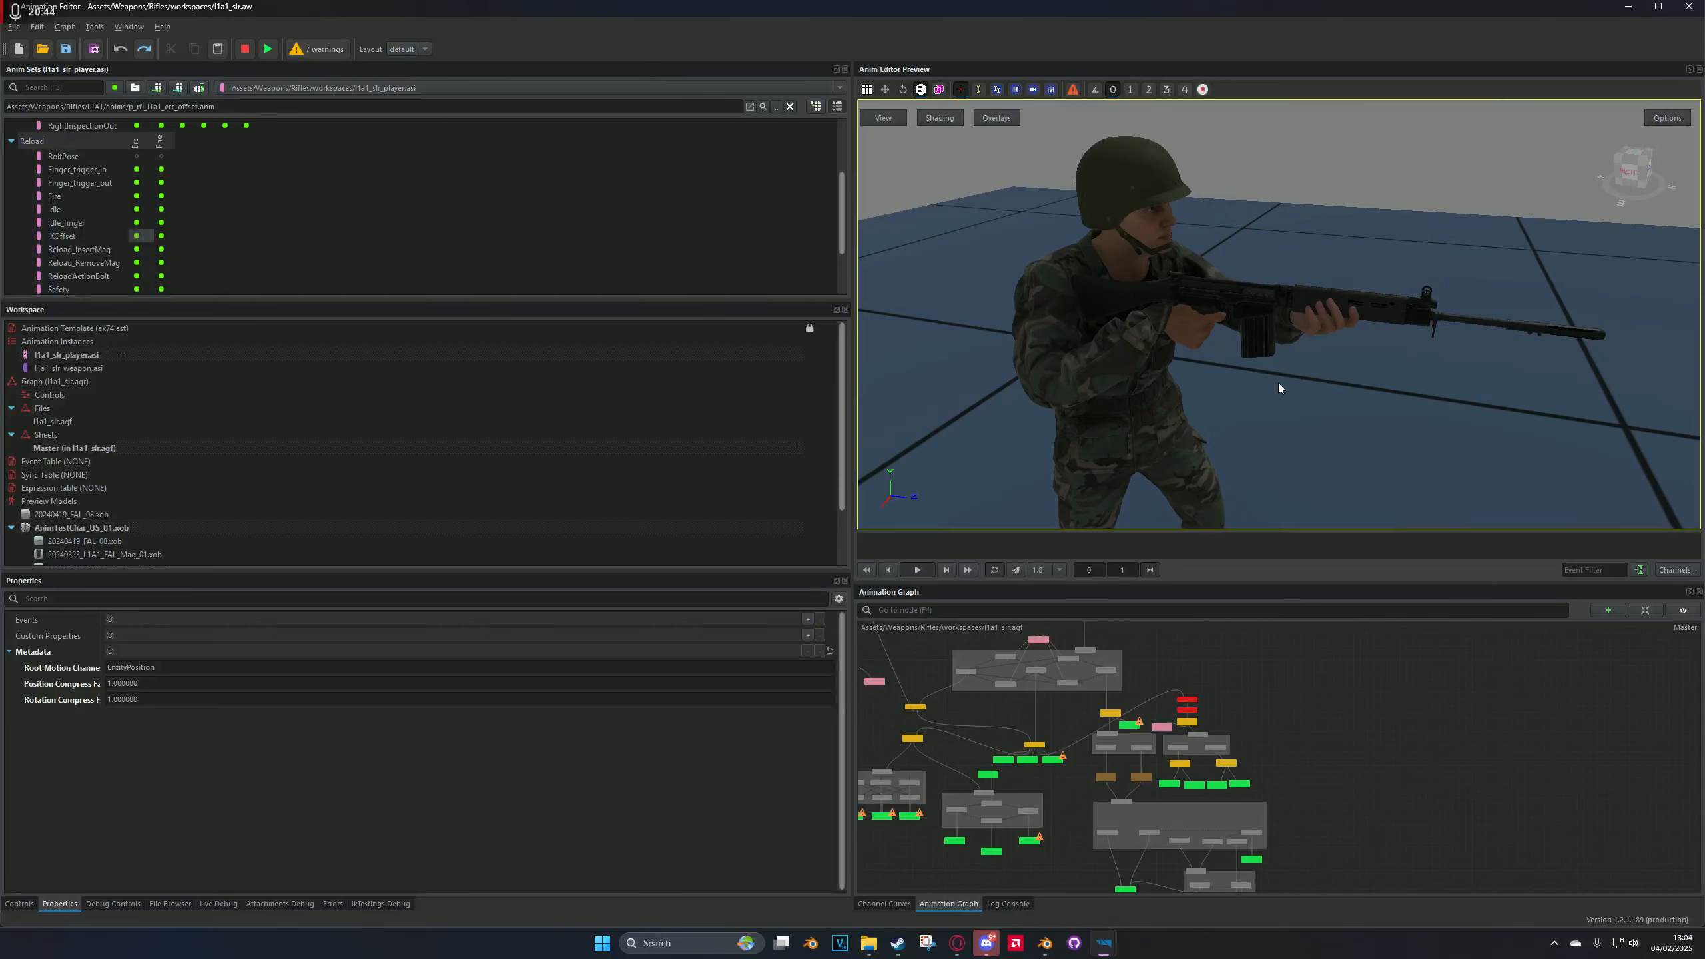
{"action": "left_click_drag", "start_coordinate": [1279, 383], "coordinate": [1191, 369]}
{"action": "scroll", "coordinate": [1164, 370], "scroll_direction": "up", "scroll_amount": 3}
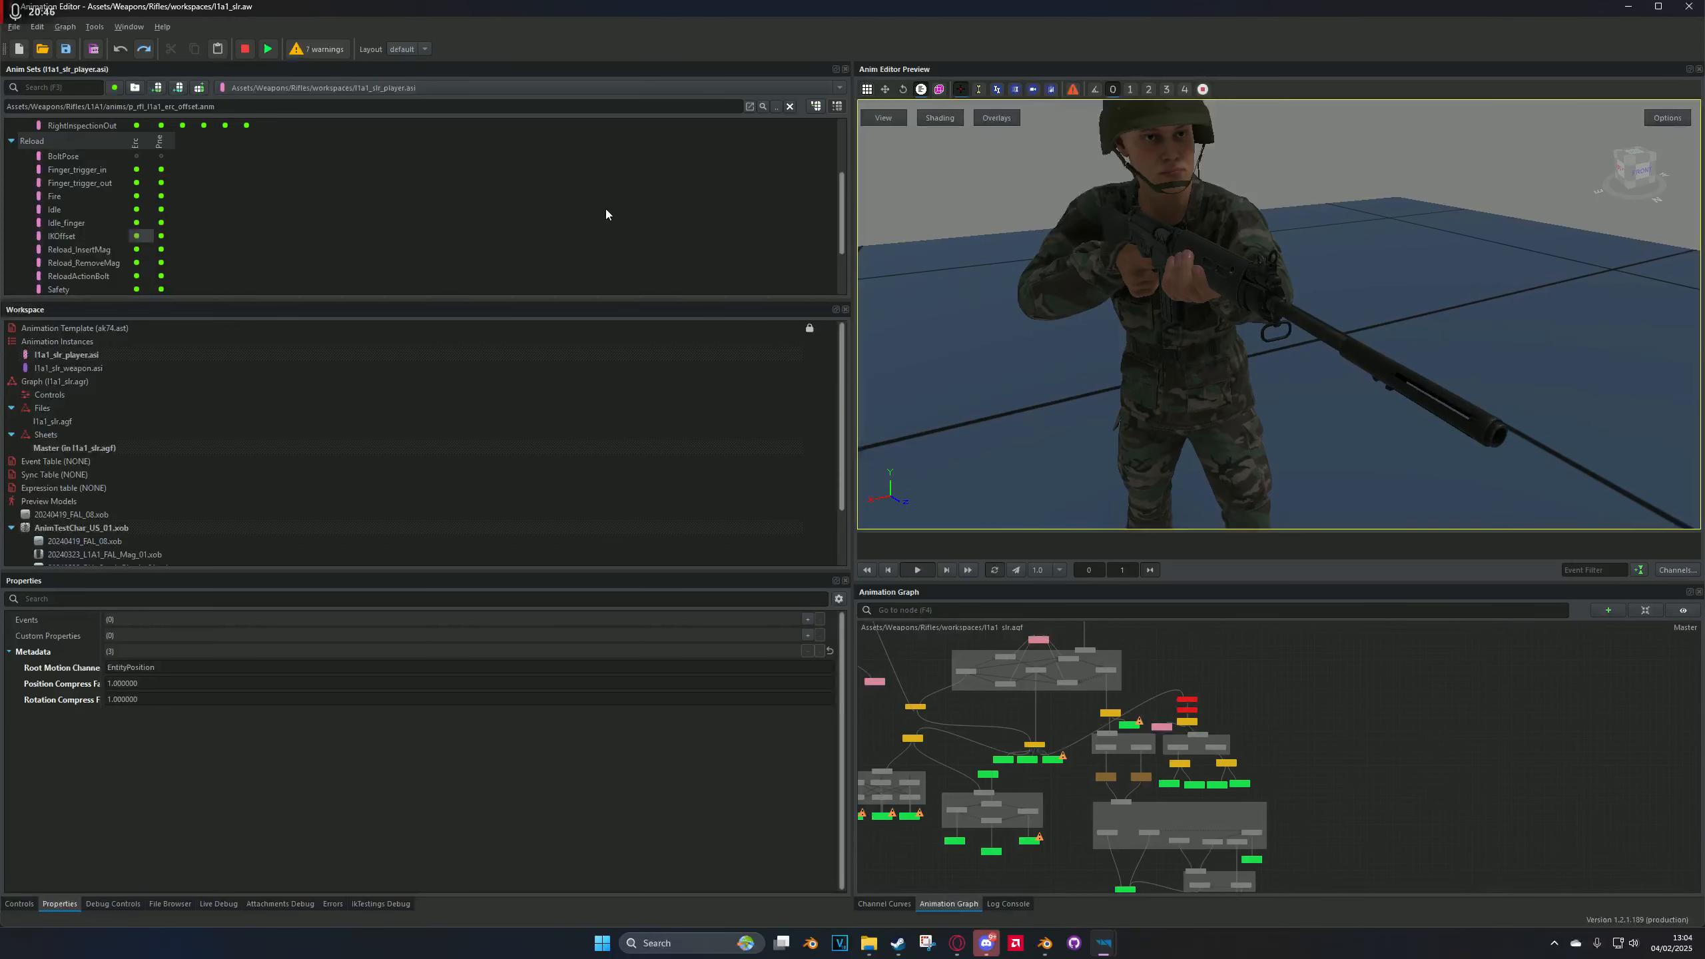
{"action": "left_click_drag", "start_coordinate": [1319, 459], "coordinate": [1296, 311]}
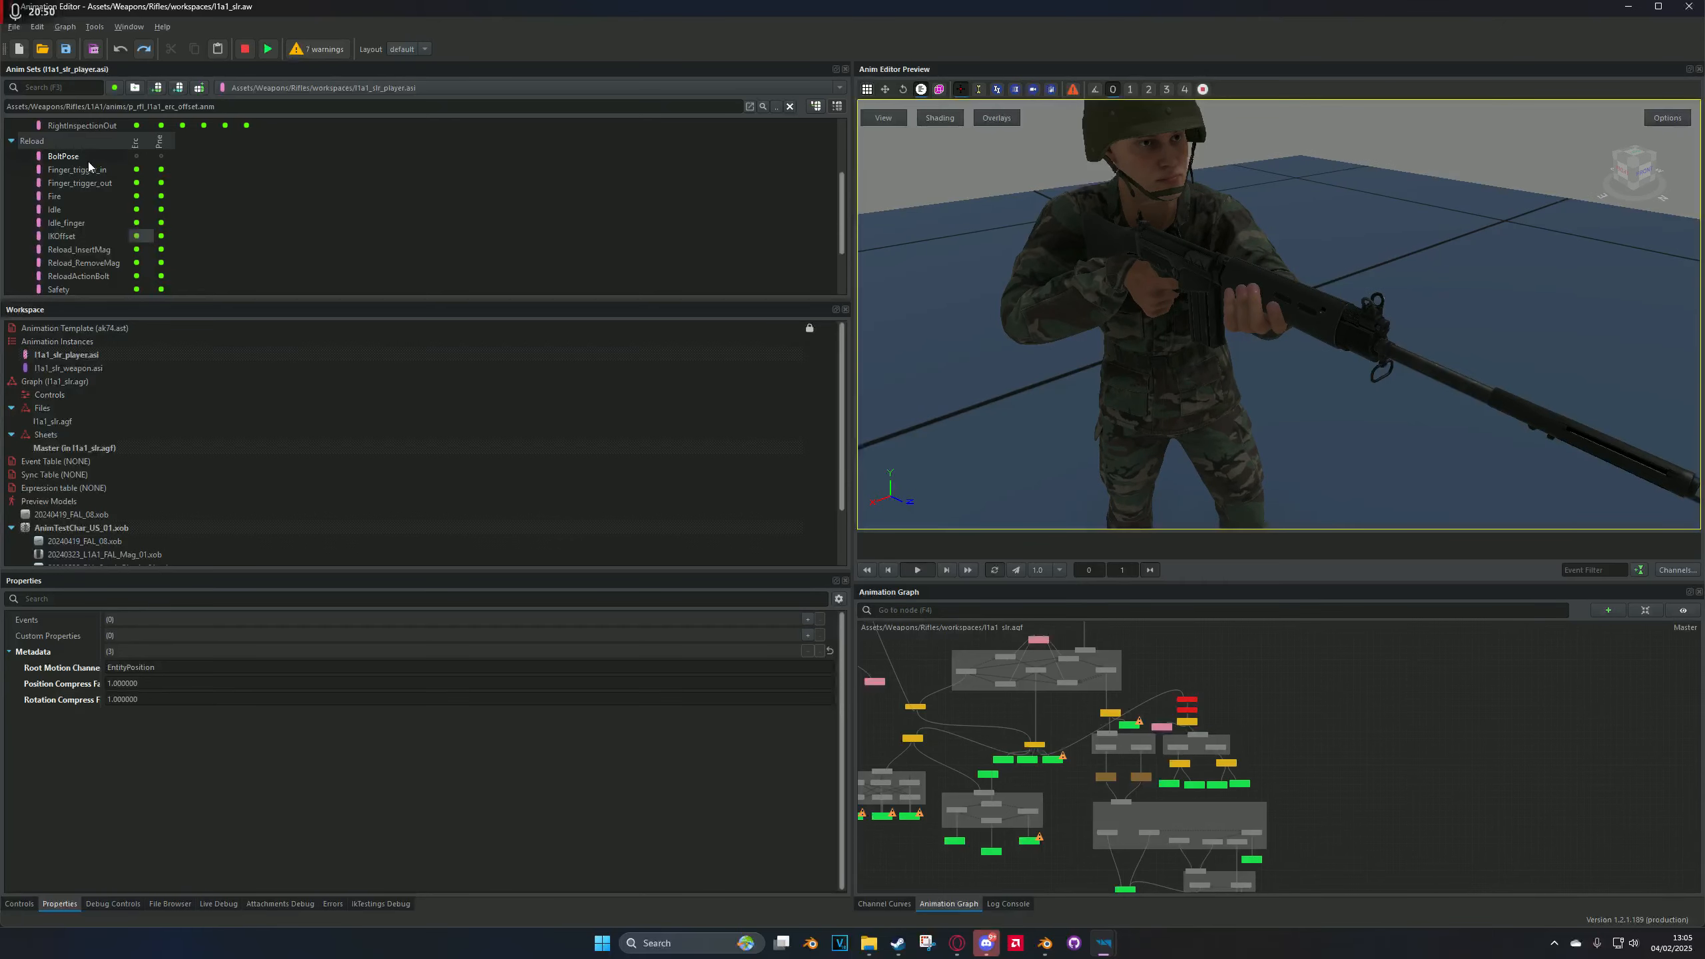
Step: Load the Erc Reload_InsertMag animation, toggle its playback and inspect the raised rifle and left hand from several angles
{"action": "left_click", "coordinate": [136, 251]}
{"action": "left_click_drag", "start_coordinate": [1287, 323], "coordinate": [1199, 333]}
{"action": "left_click", "coordinate": [917, 570]}
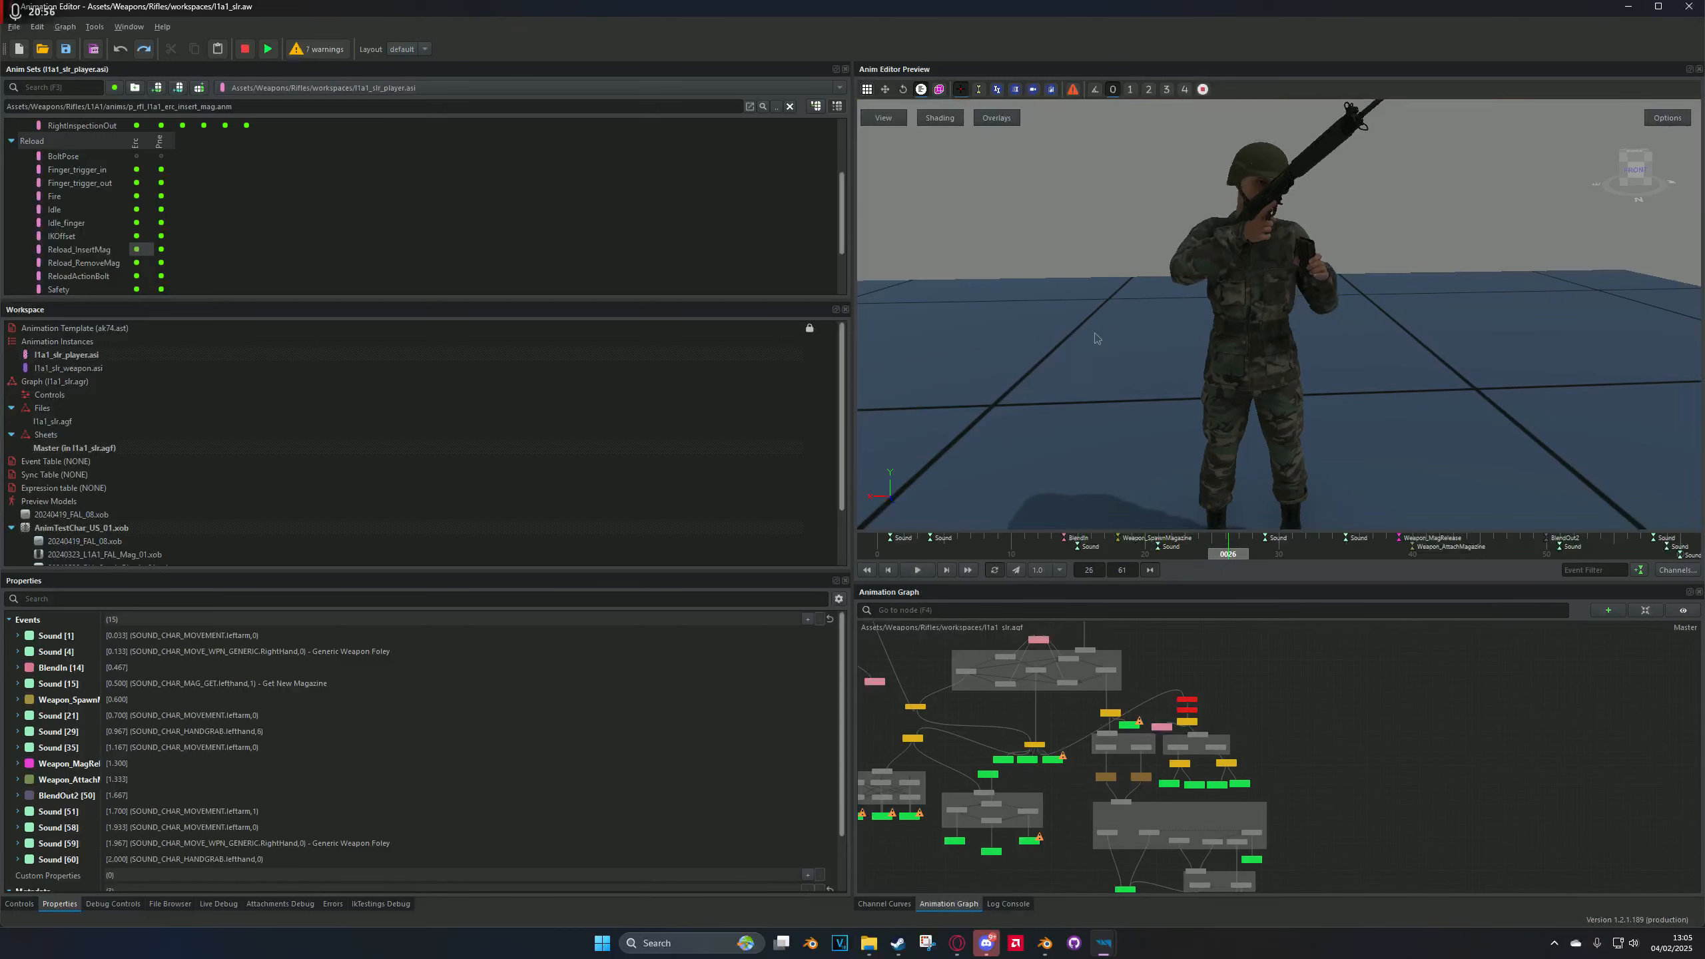
{"action": "left_click_drag", "start_coordinate": [1094, 333], "coordinate": [1200, 403]}
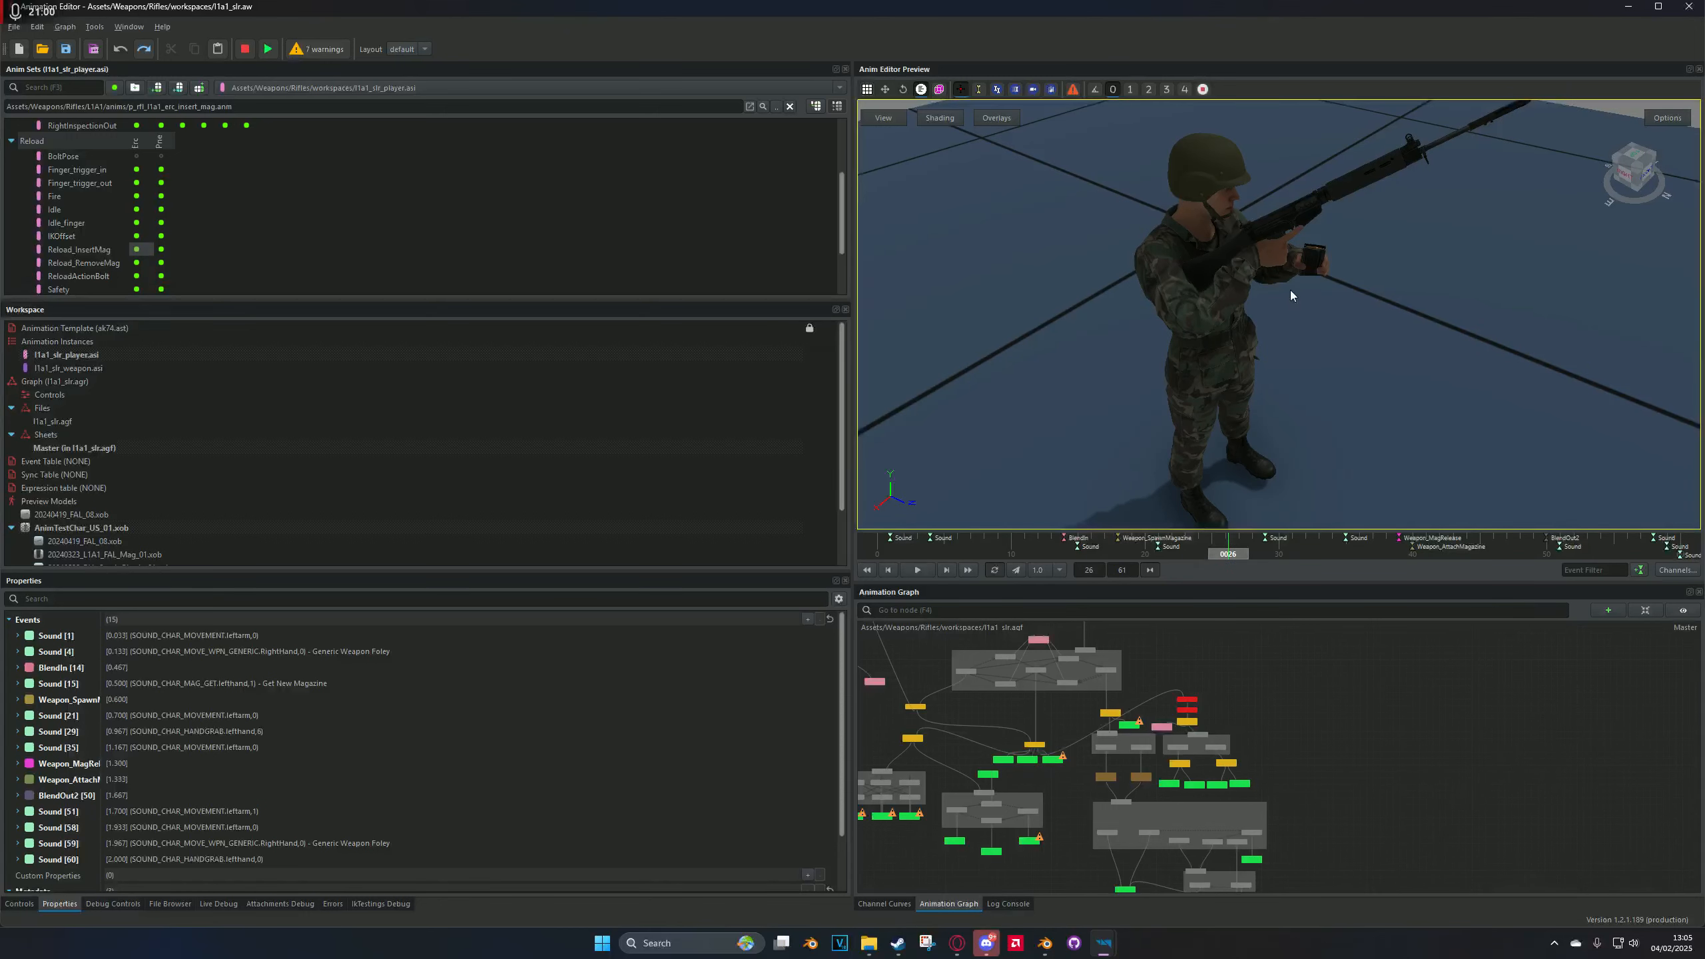
{"action": "left_click_drag", "start_coordinate": [1289, 296], "coordinate": [1260, 367]}
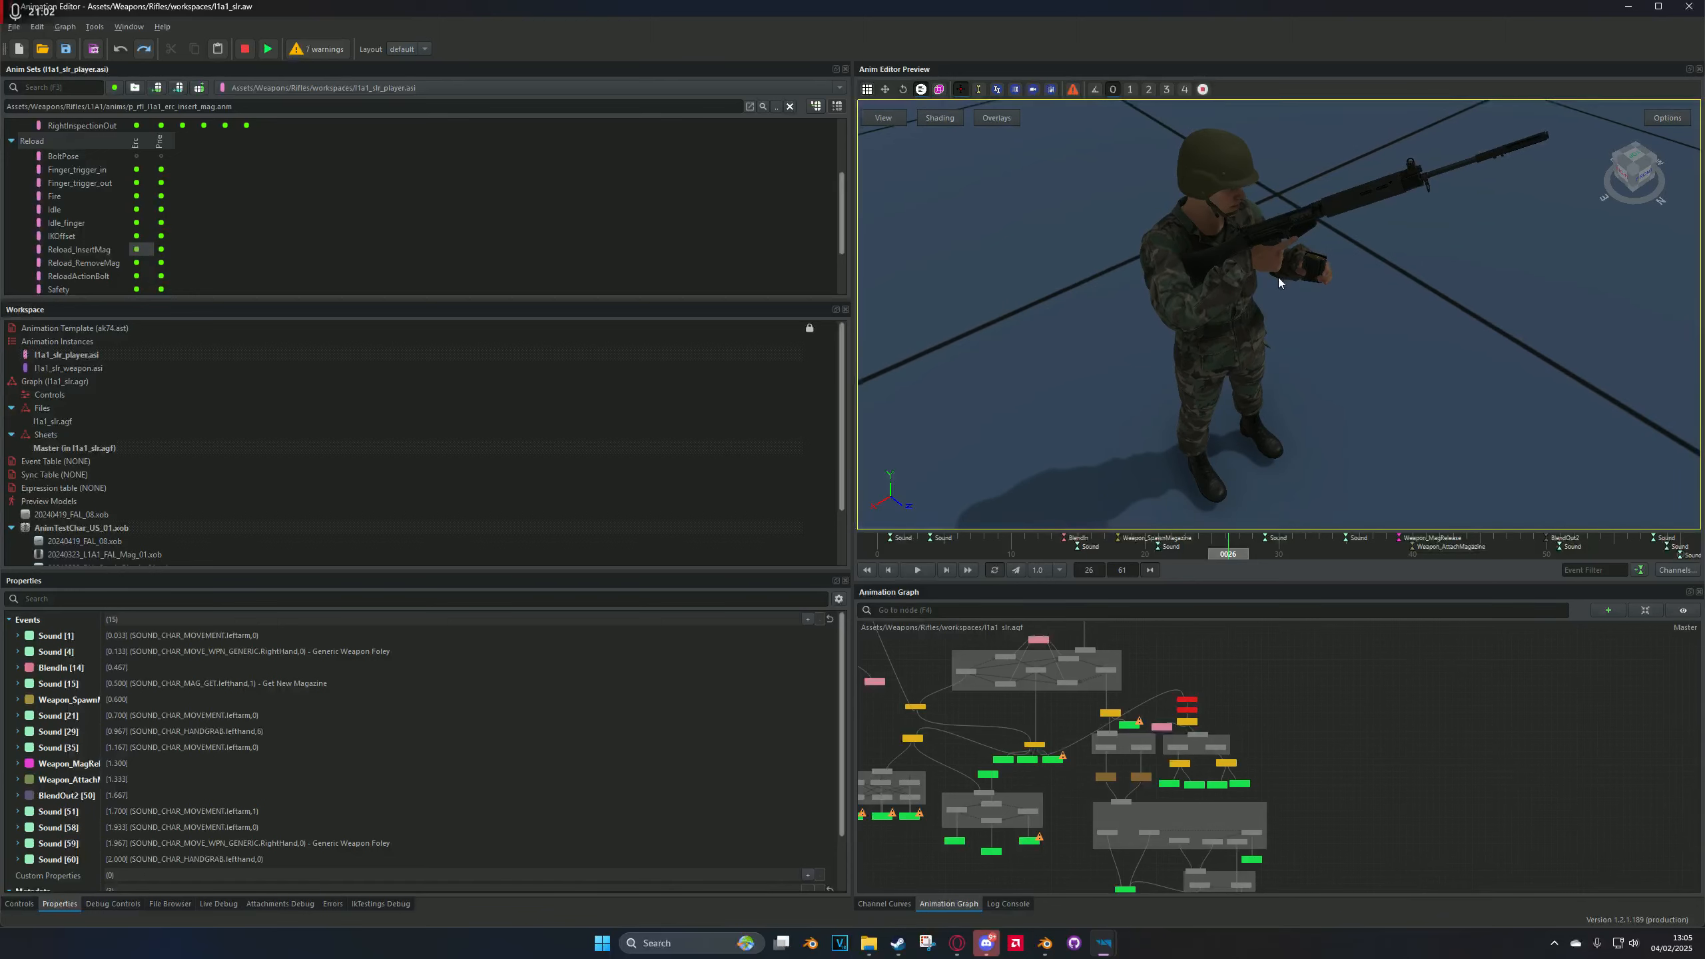
Step: Switch to the World Editor, reload the rifle in the running game and return to the Animation Editor
{"action": "left_click", "coordinate": [1167, 899]}
{"action": "key", "text": "r"}
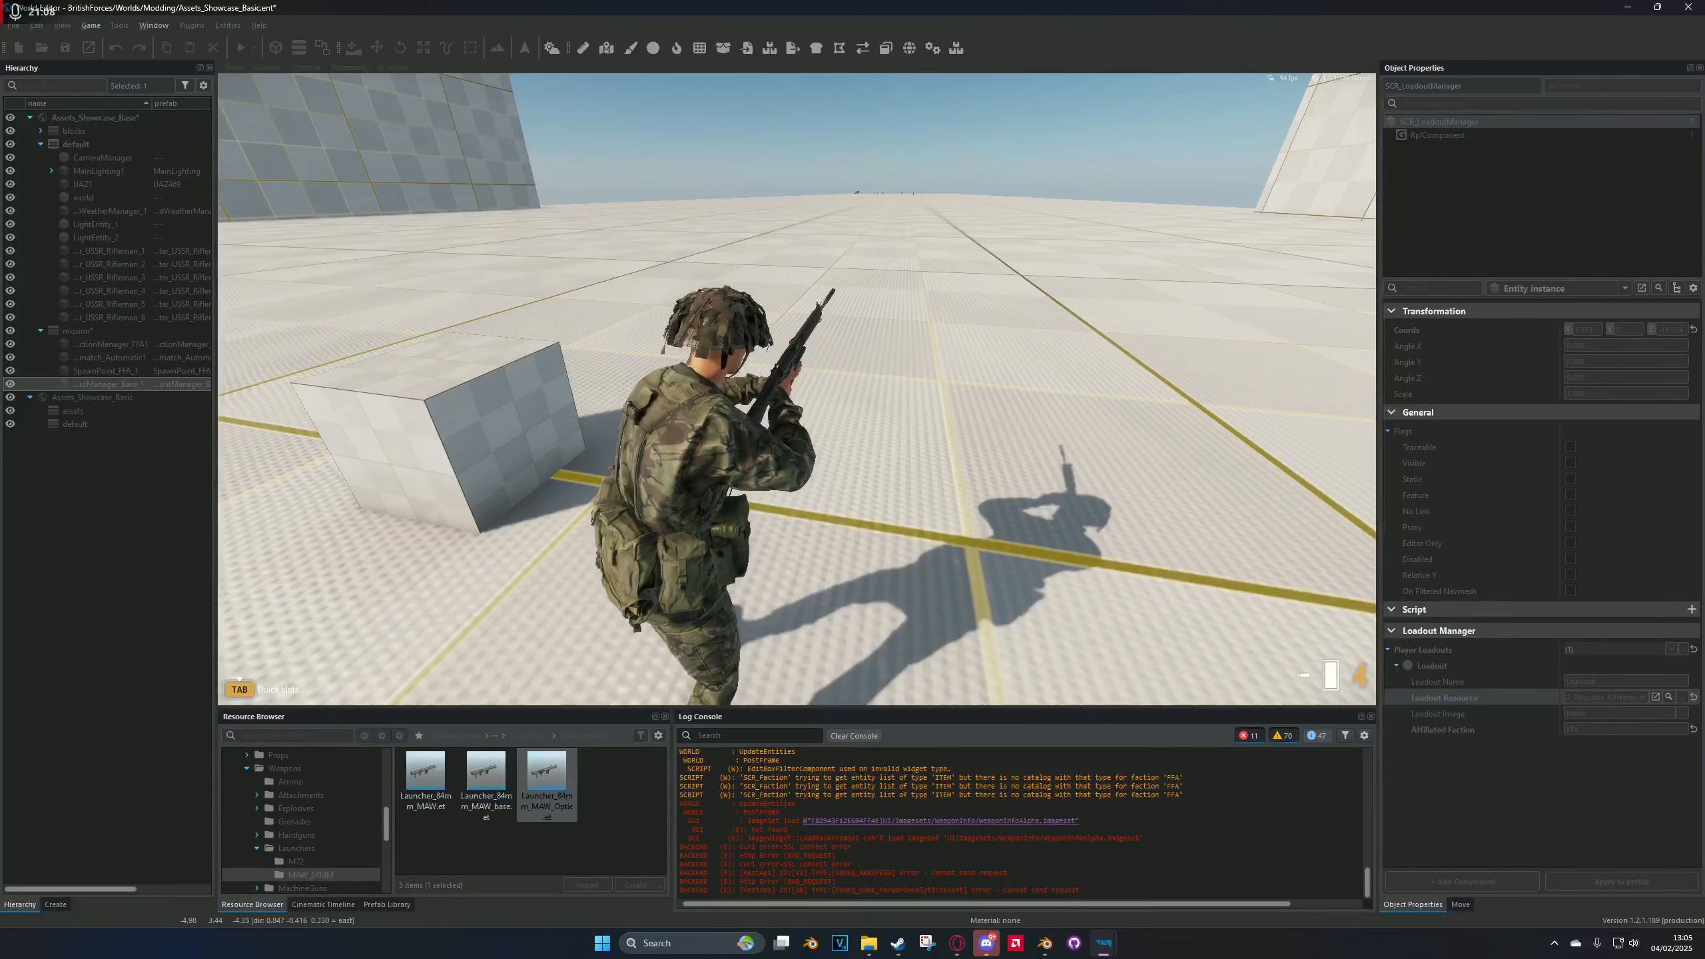
{"action": "key", "text": "alt+Tab"}
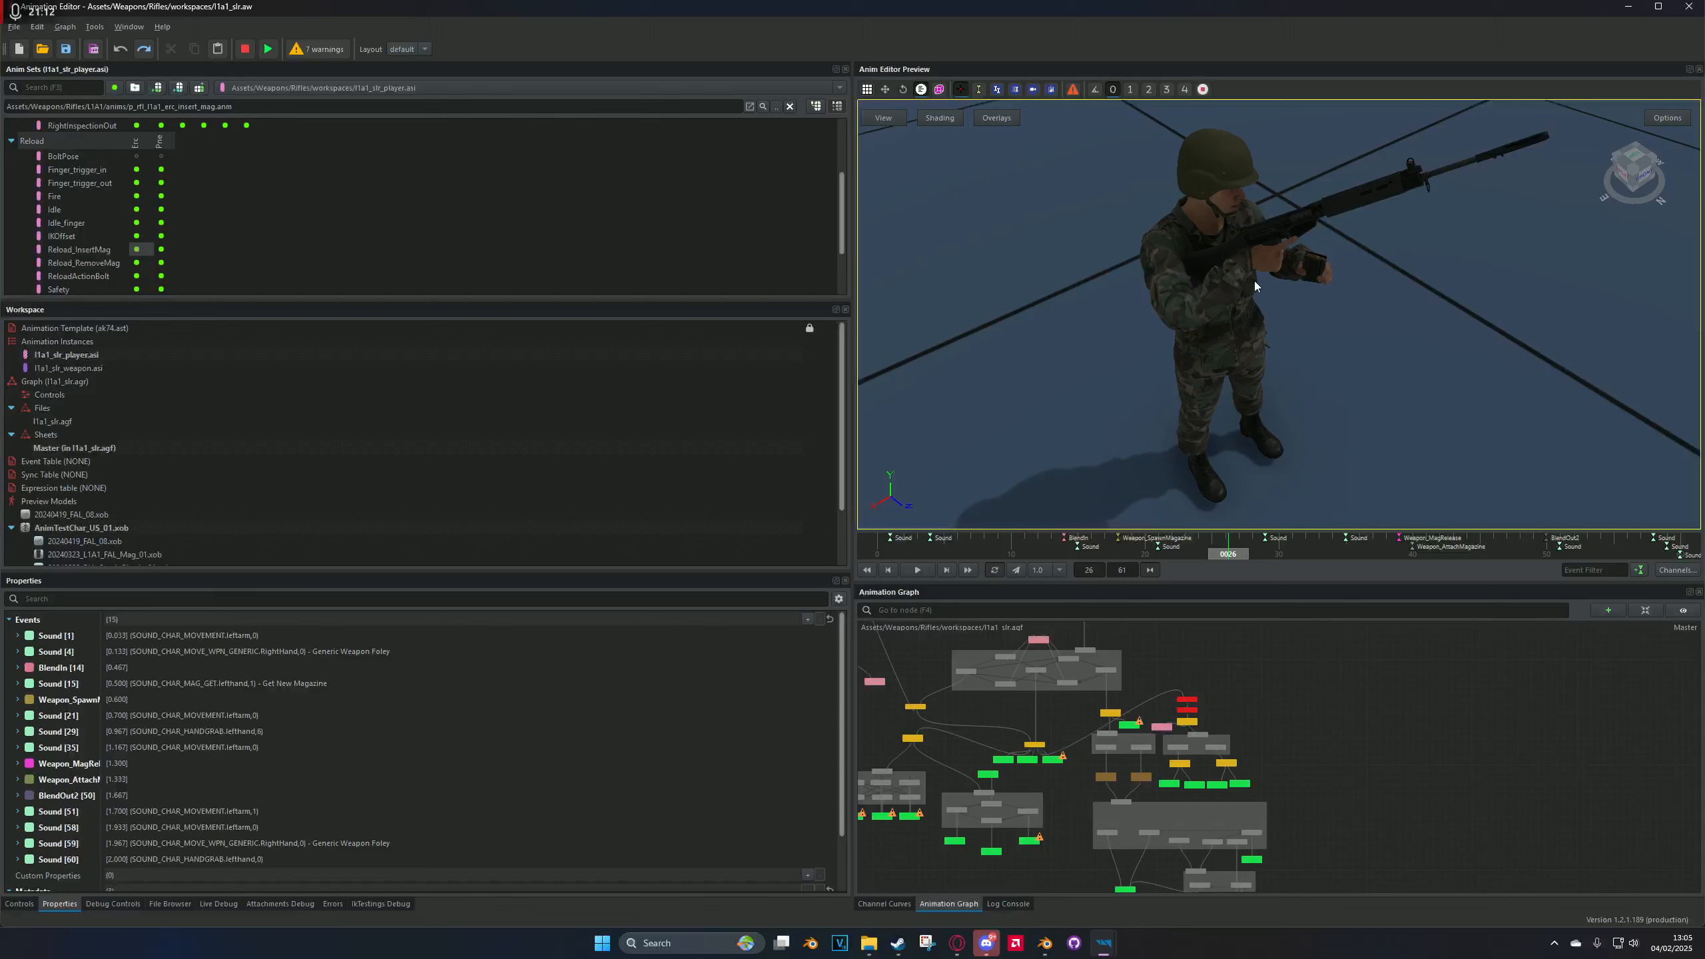
Step: Compare the Erc IKOffset rifle hold with the Reload_InsertMag and Reload_RemoveMag animations
{"action": "left_click", "coordinate": [137, 236]}
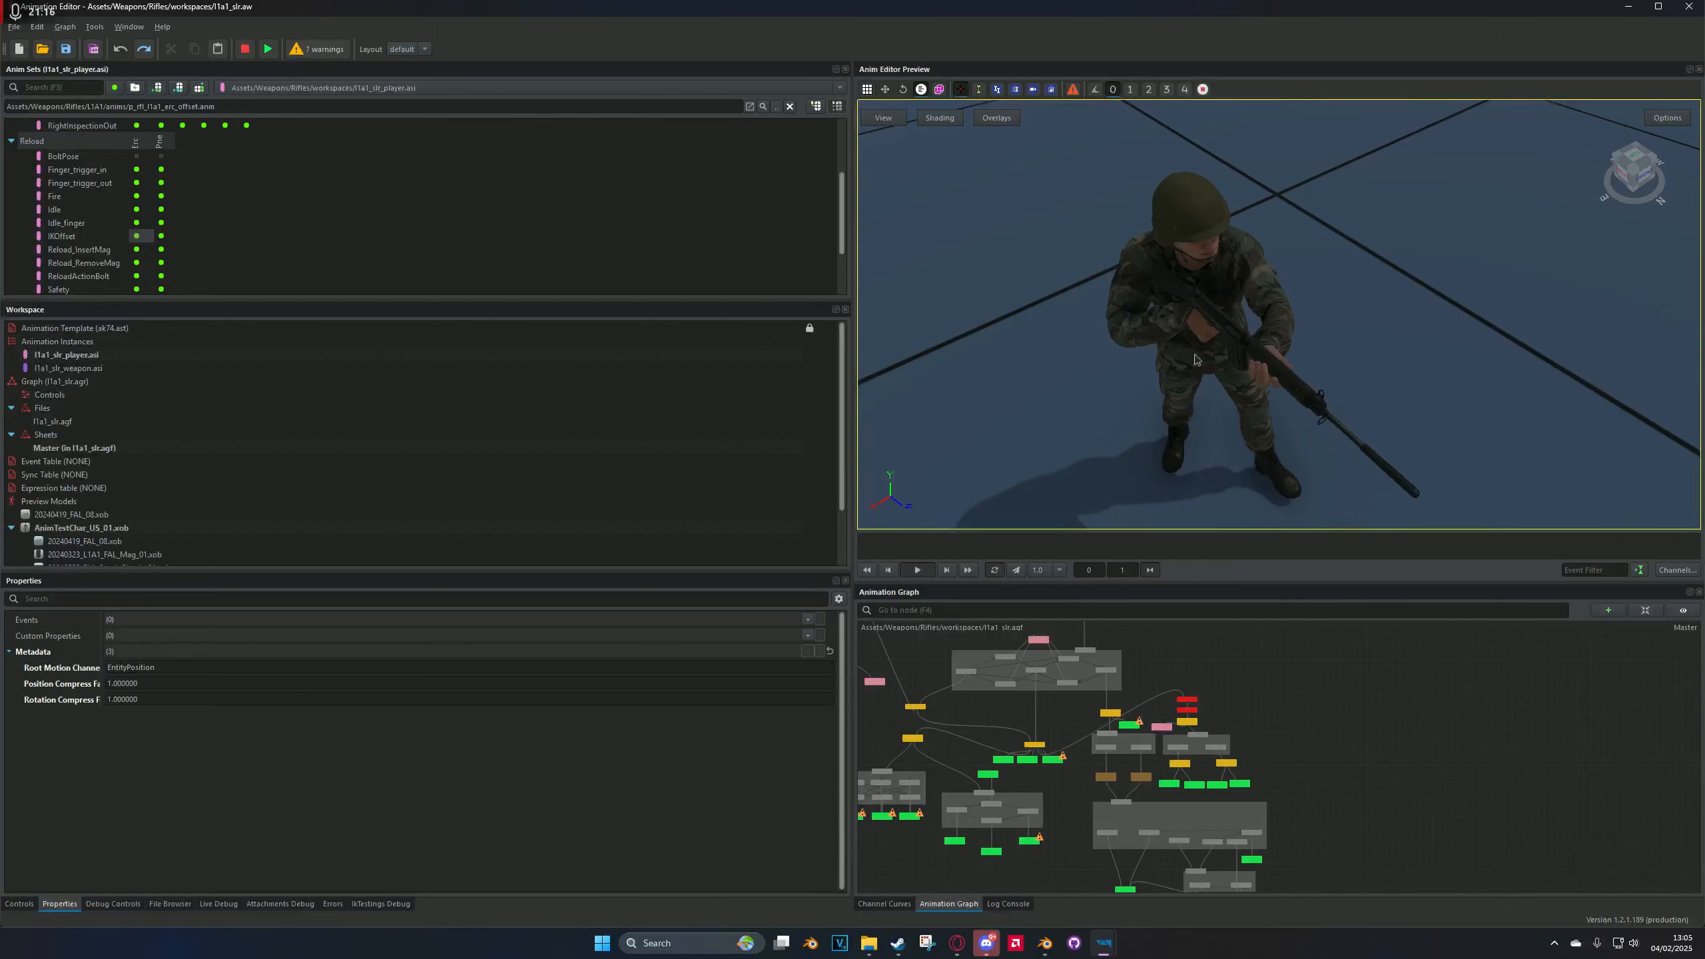
{"action": "scroll", "coordinate": [1212, 322], "scroll_direction": "up", "scroll_amount": 3}
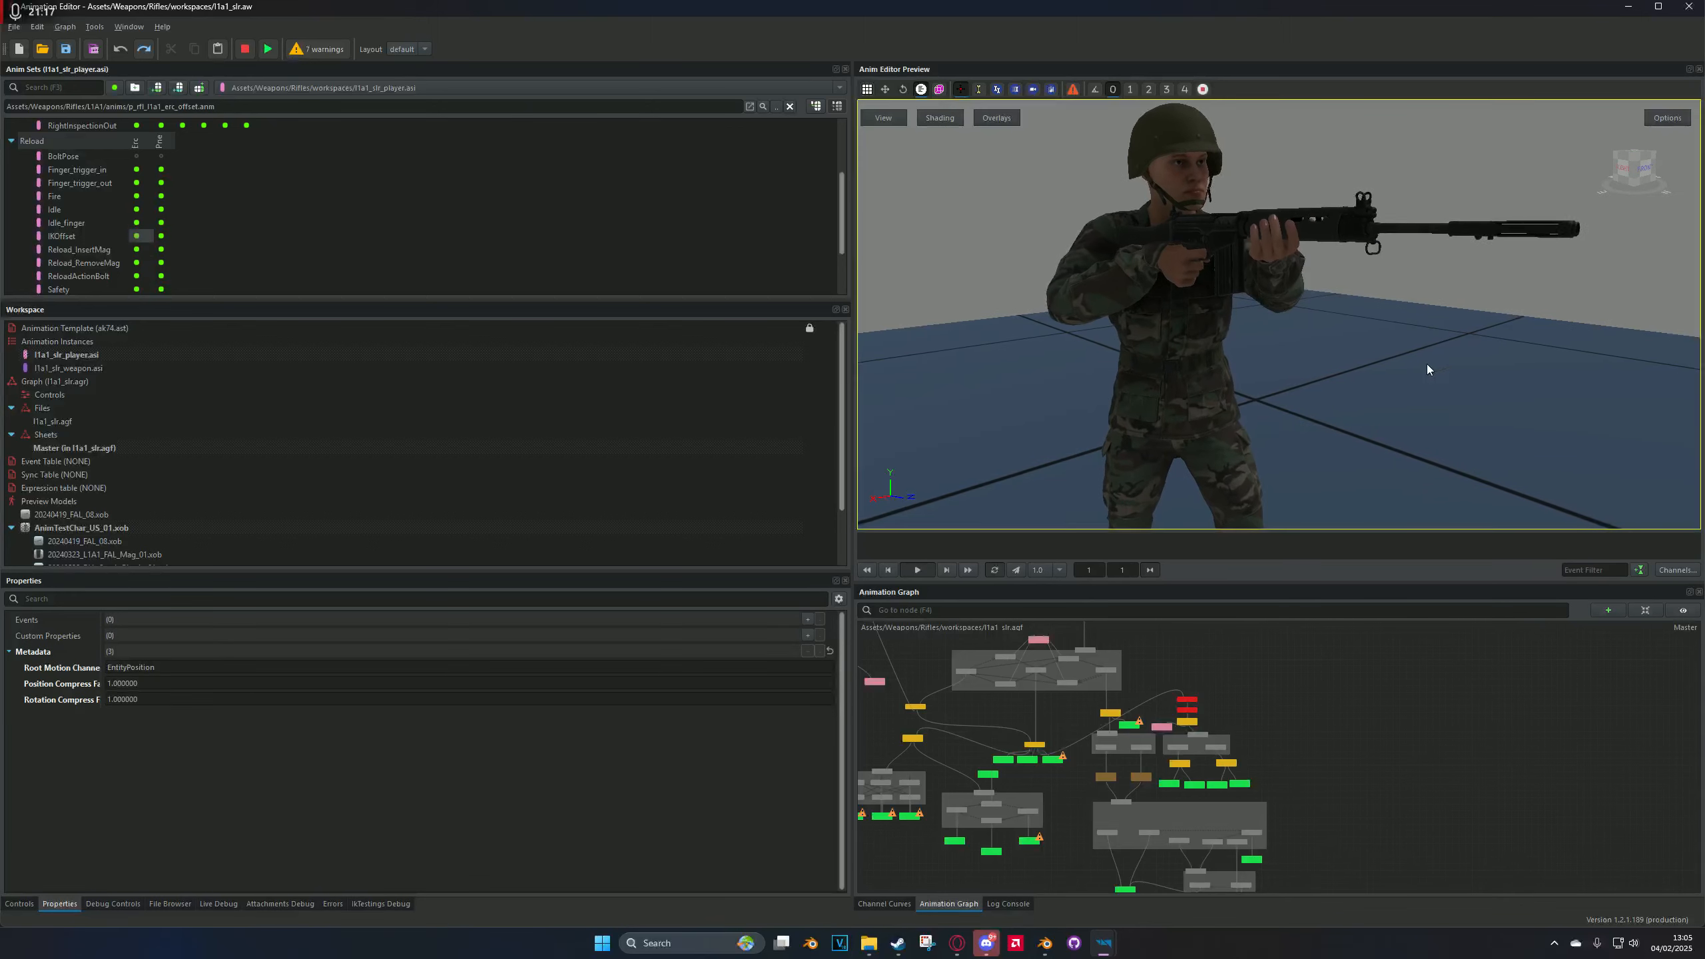
{"action": "right_click", "coordinate": [136, 236]}
{"action": "left_click", "coordinate": [192, 259]}
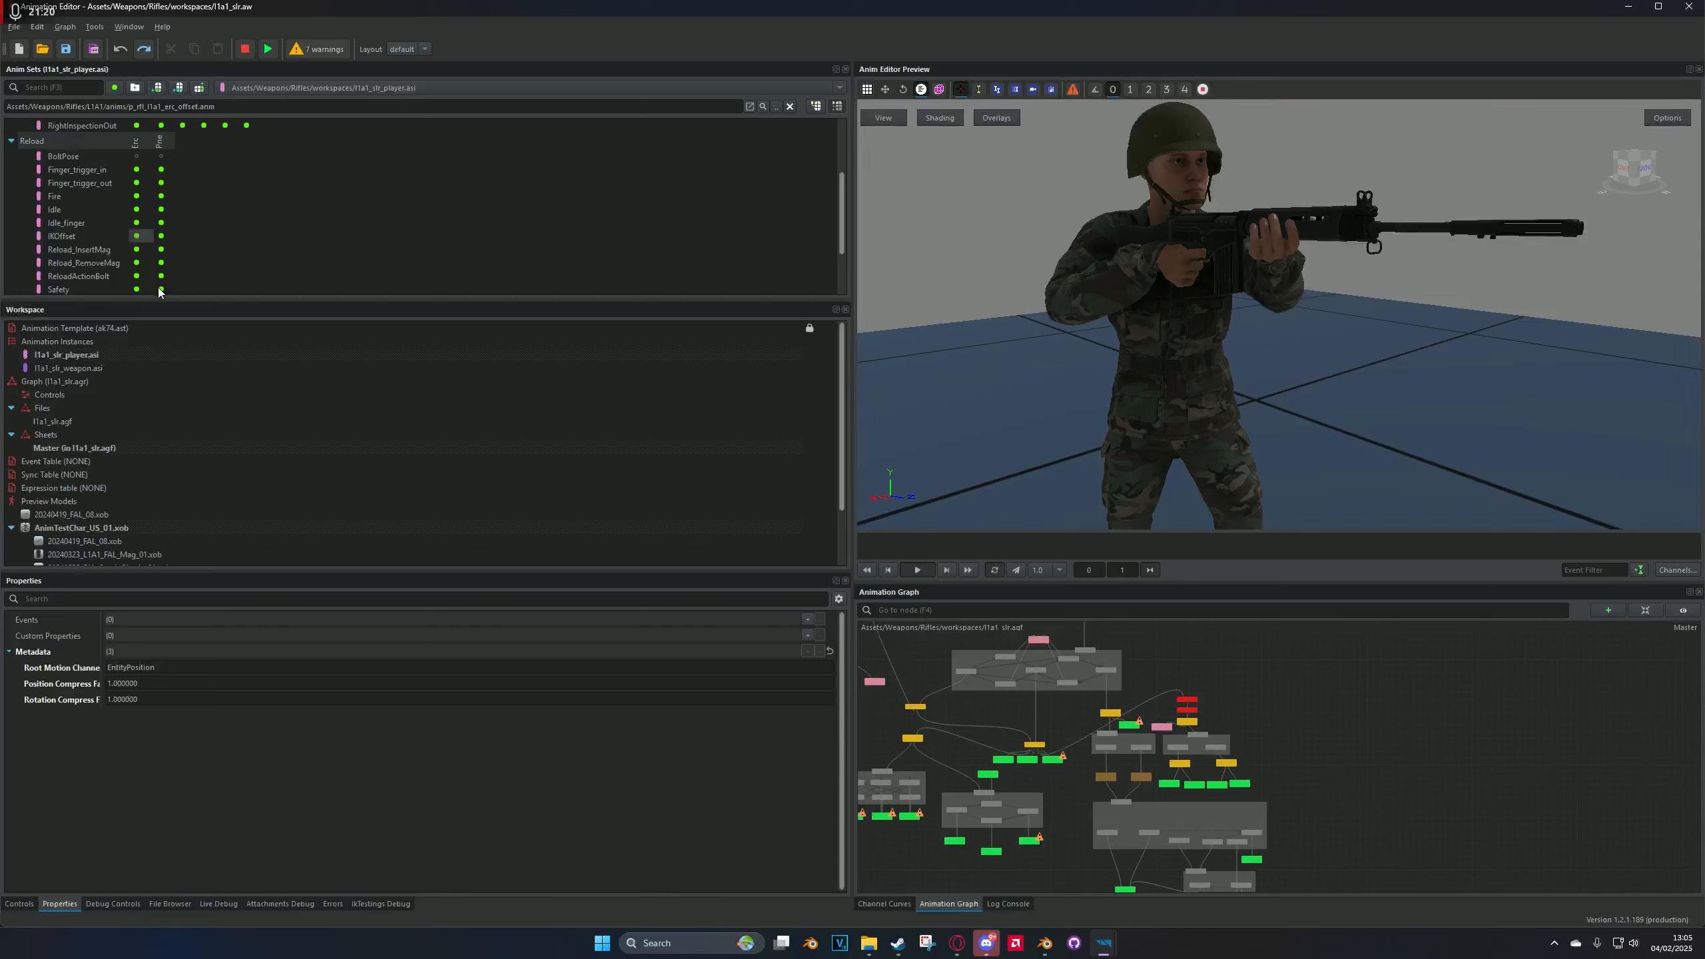
{"action": "left_click", "coordinate": [137, 250]}
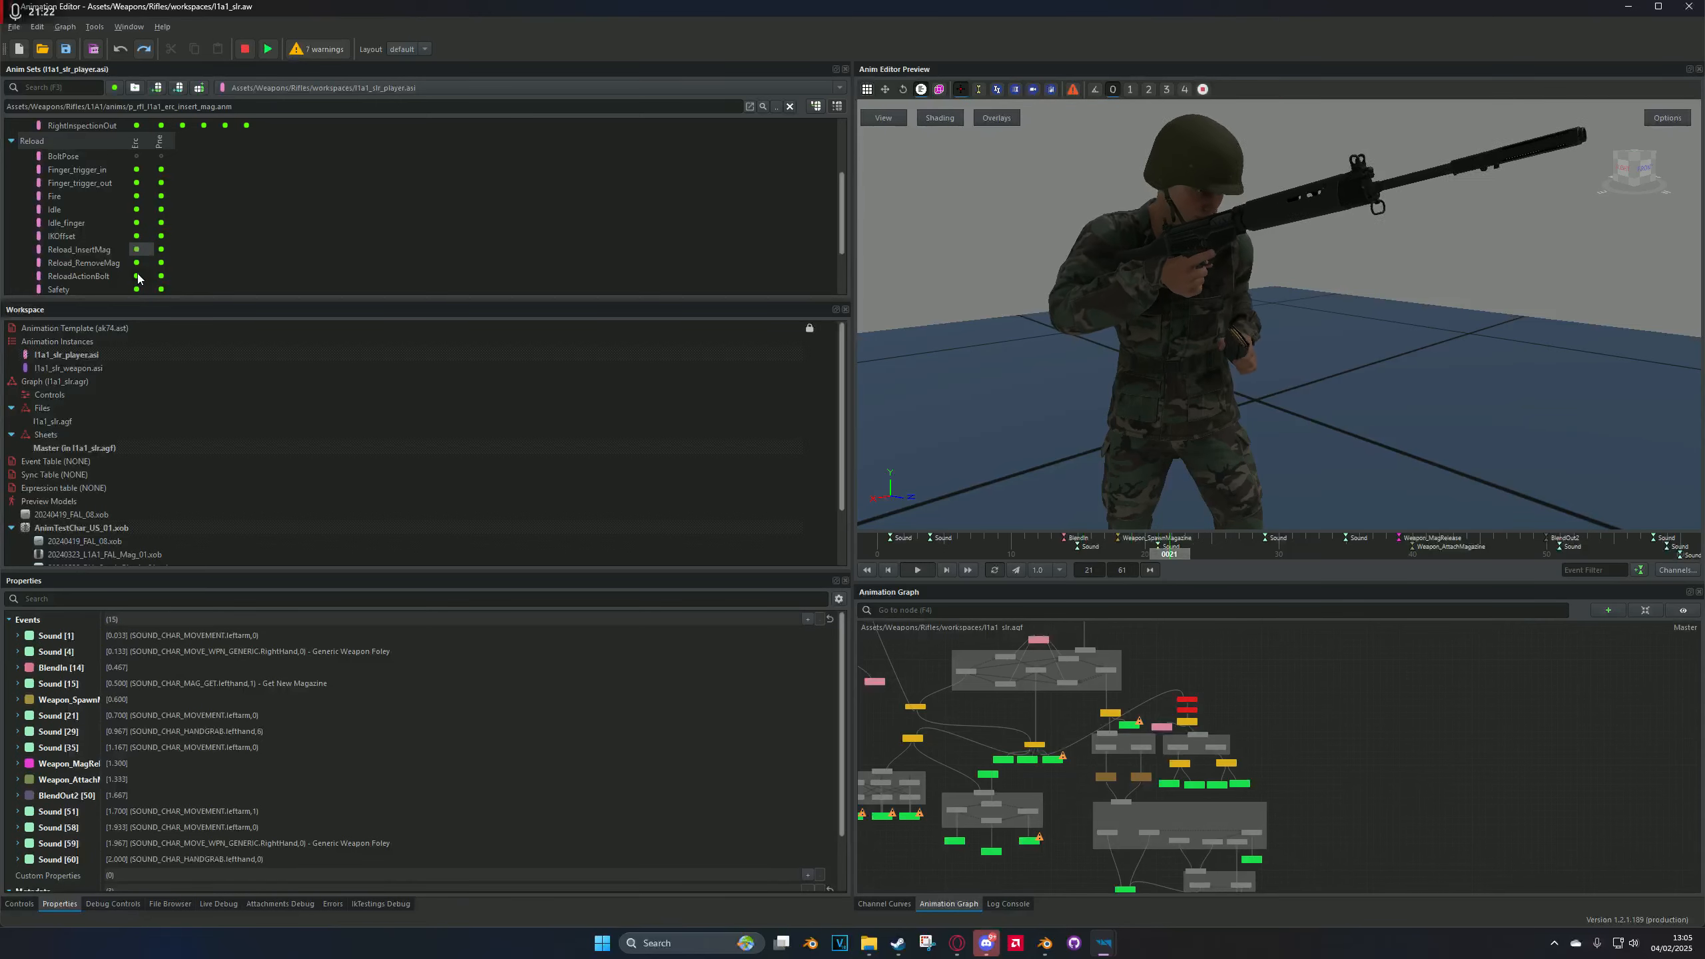
{"action": "left_click", "coordinate": [138, 262]}
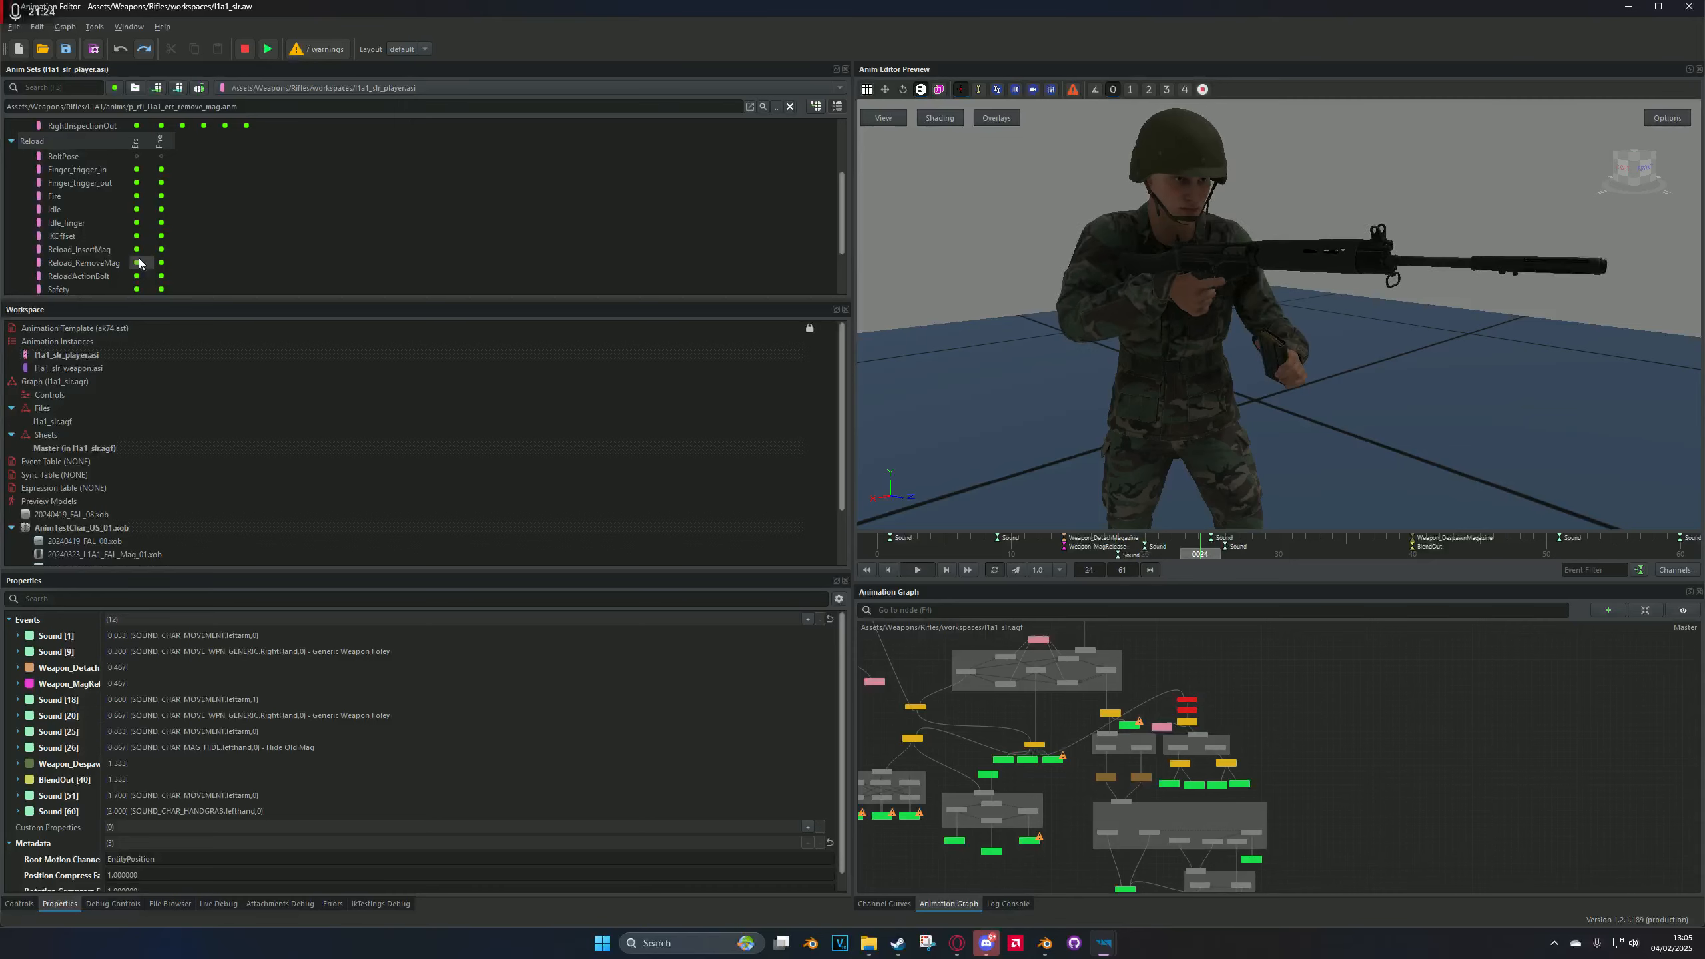
Step: Switch to the World Editor, look around the rifle-holding soldier in the running game and return to the Animation Editor
{"action": "left_click", "coordinate": [1104, 943]}
{"action": "left_click", "coordinate": [1174, 876]}
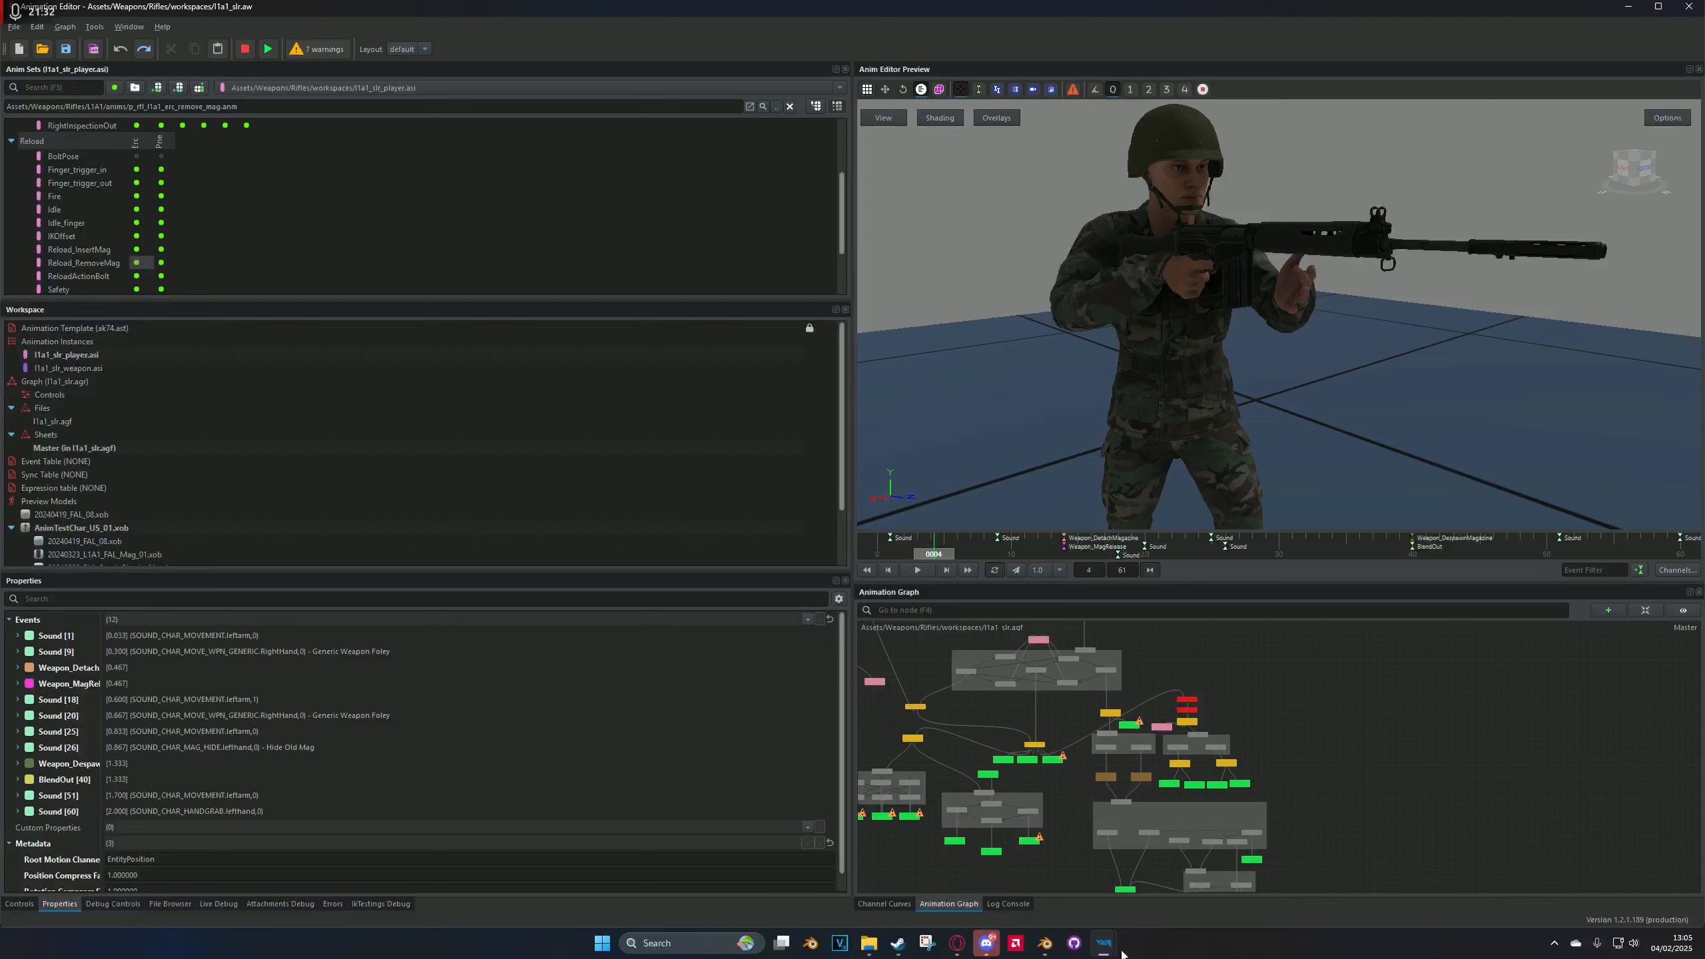
{"action": "mouse_move", "coordinate": [1104, 954]}
{"action": "mouse_move", "coordinate": [1177, 916]}
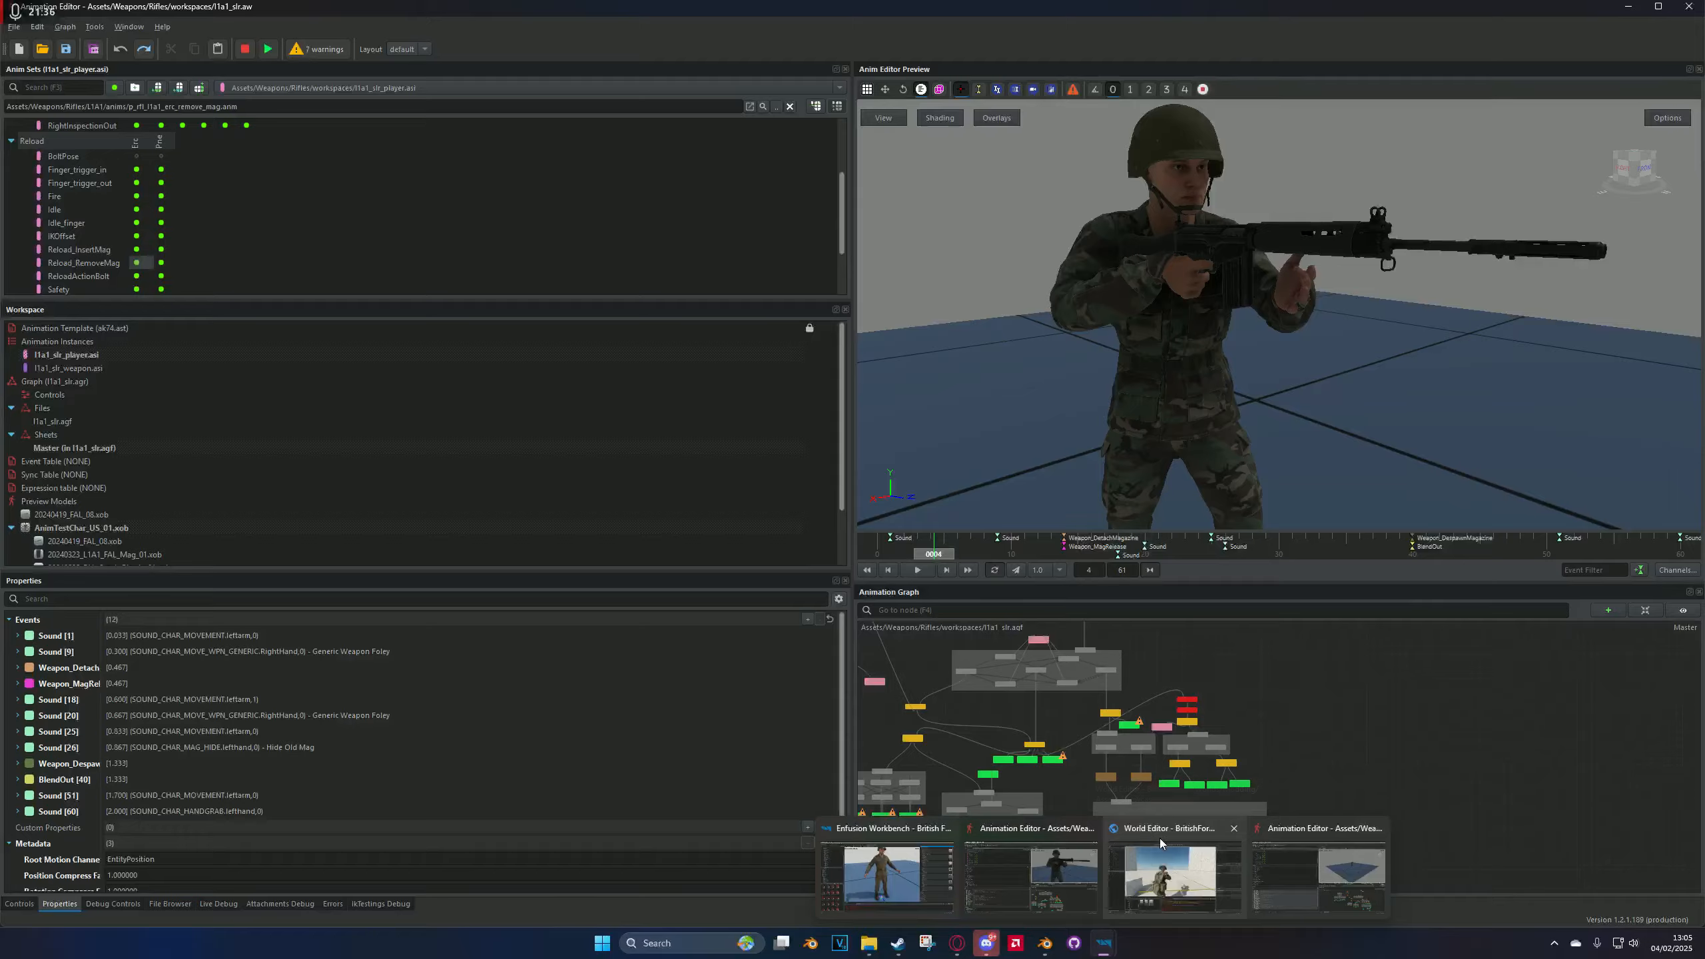
{"action": "left_click", "coordinate": [1158, 838]}
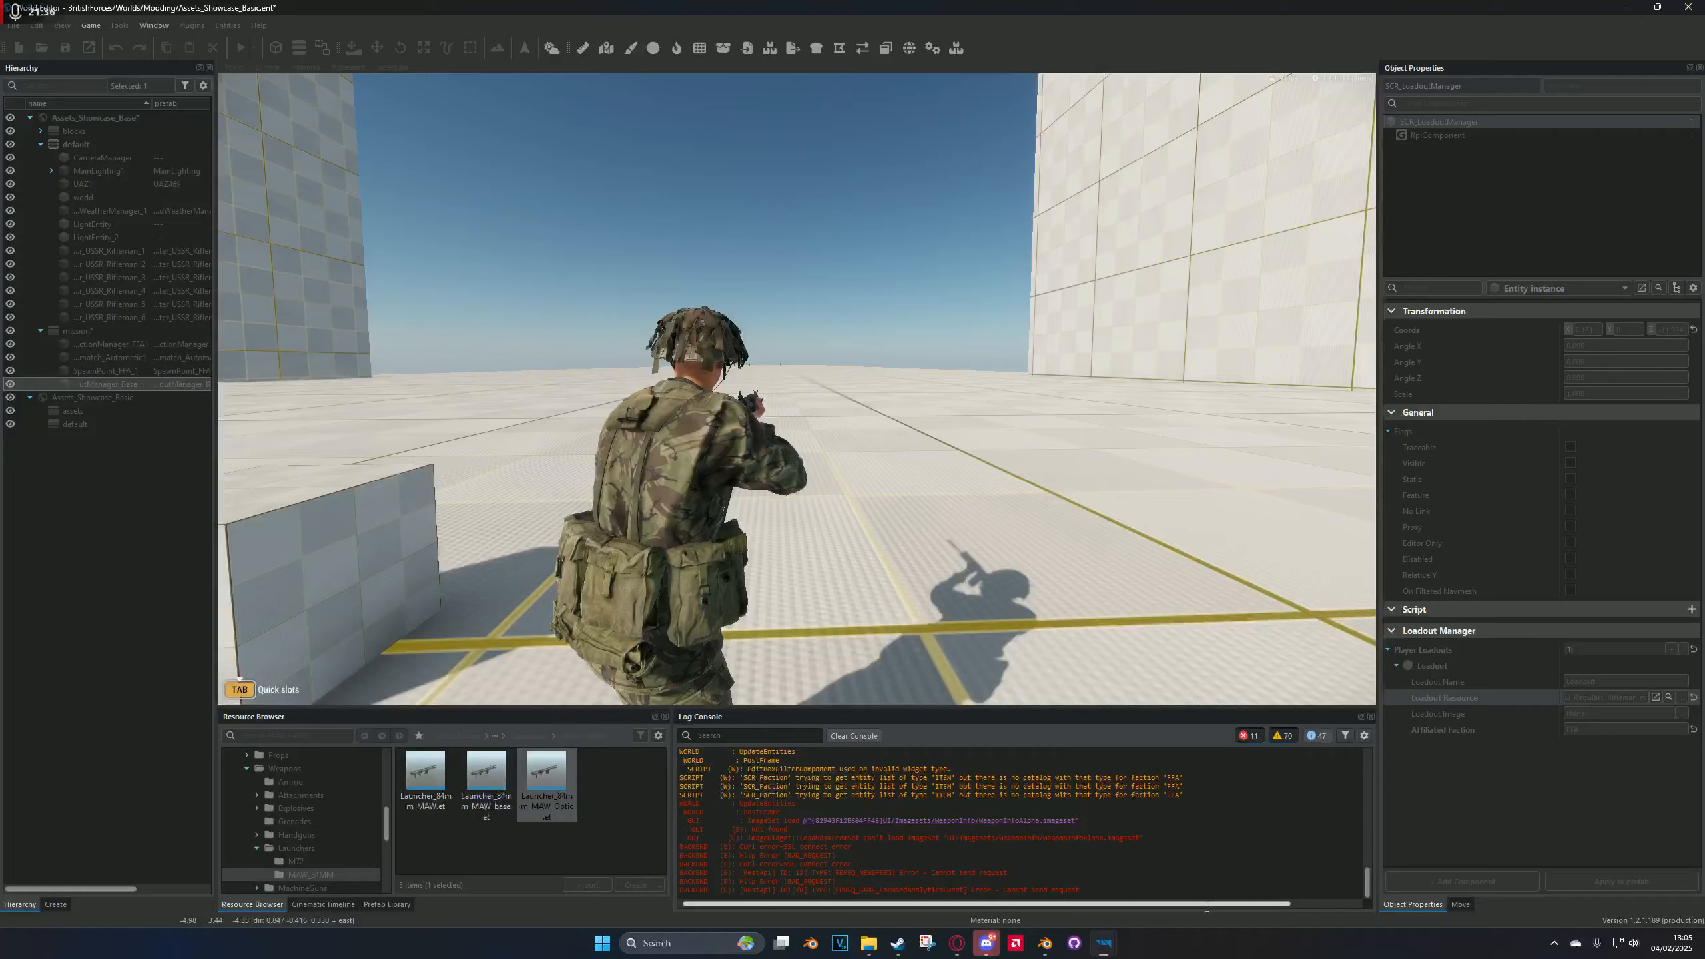
{"action": "key", "text": "alt"}
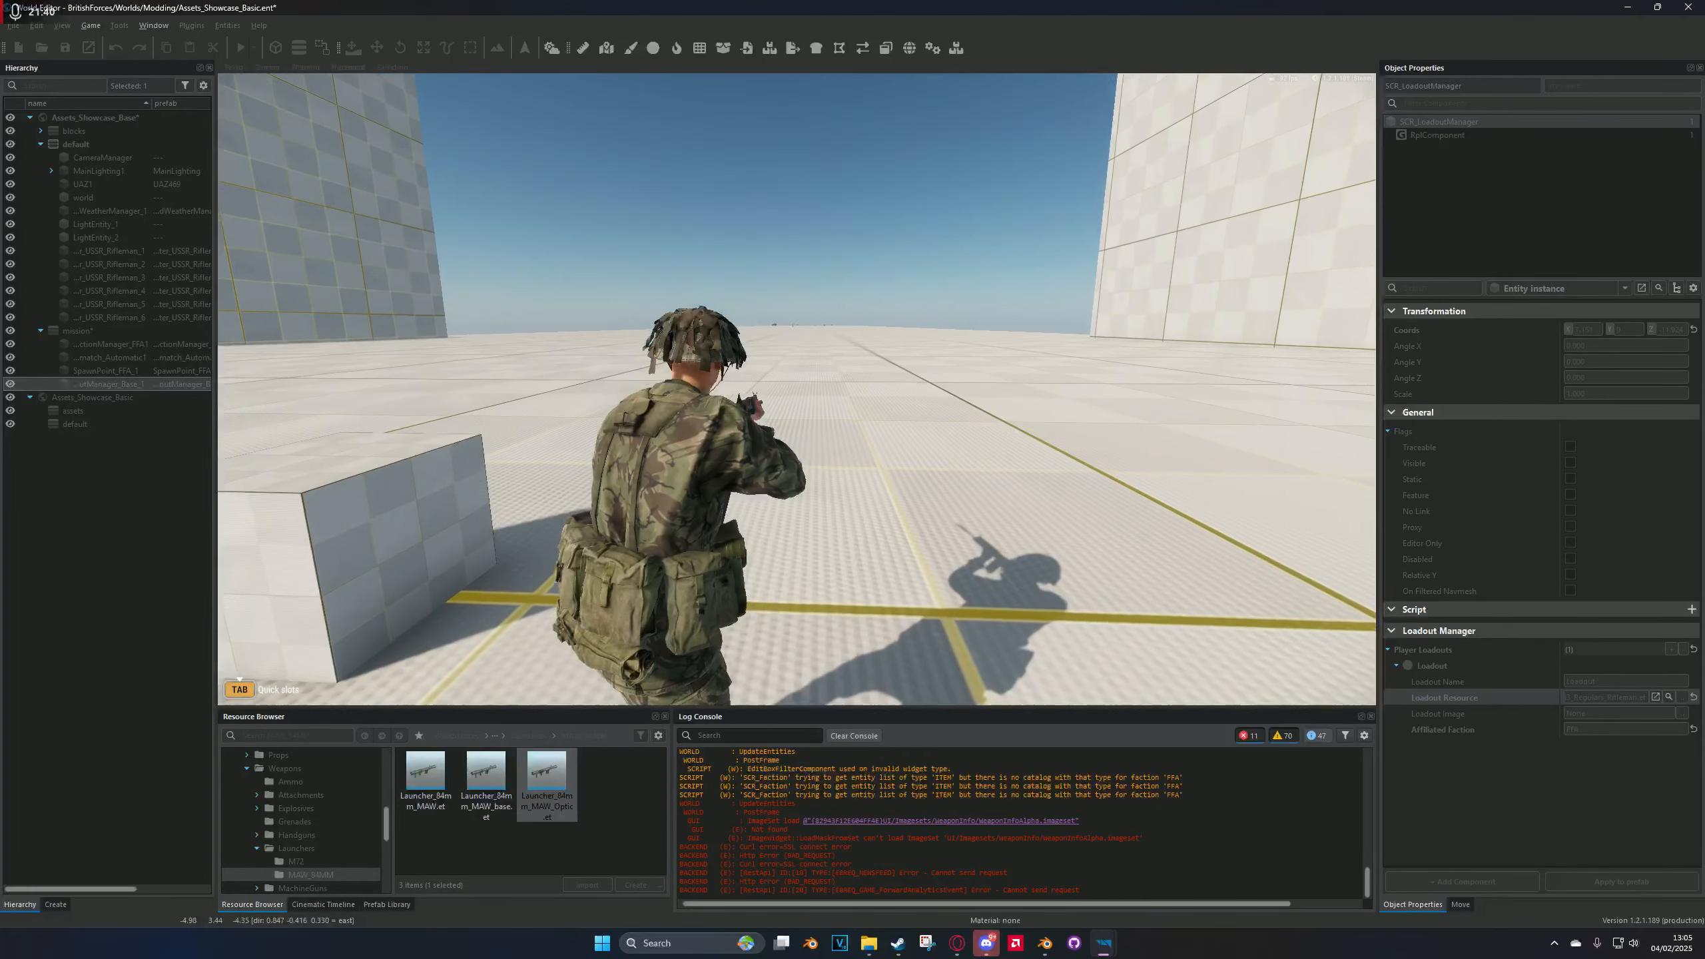
{"action": "key", "text": "w"}
{"action": "key", "text": "alt+Tab"}
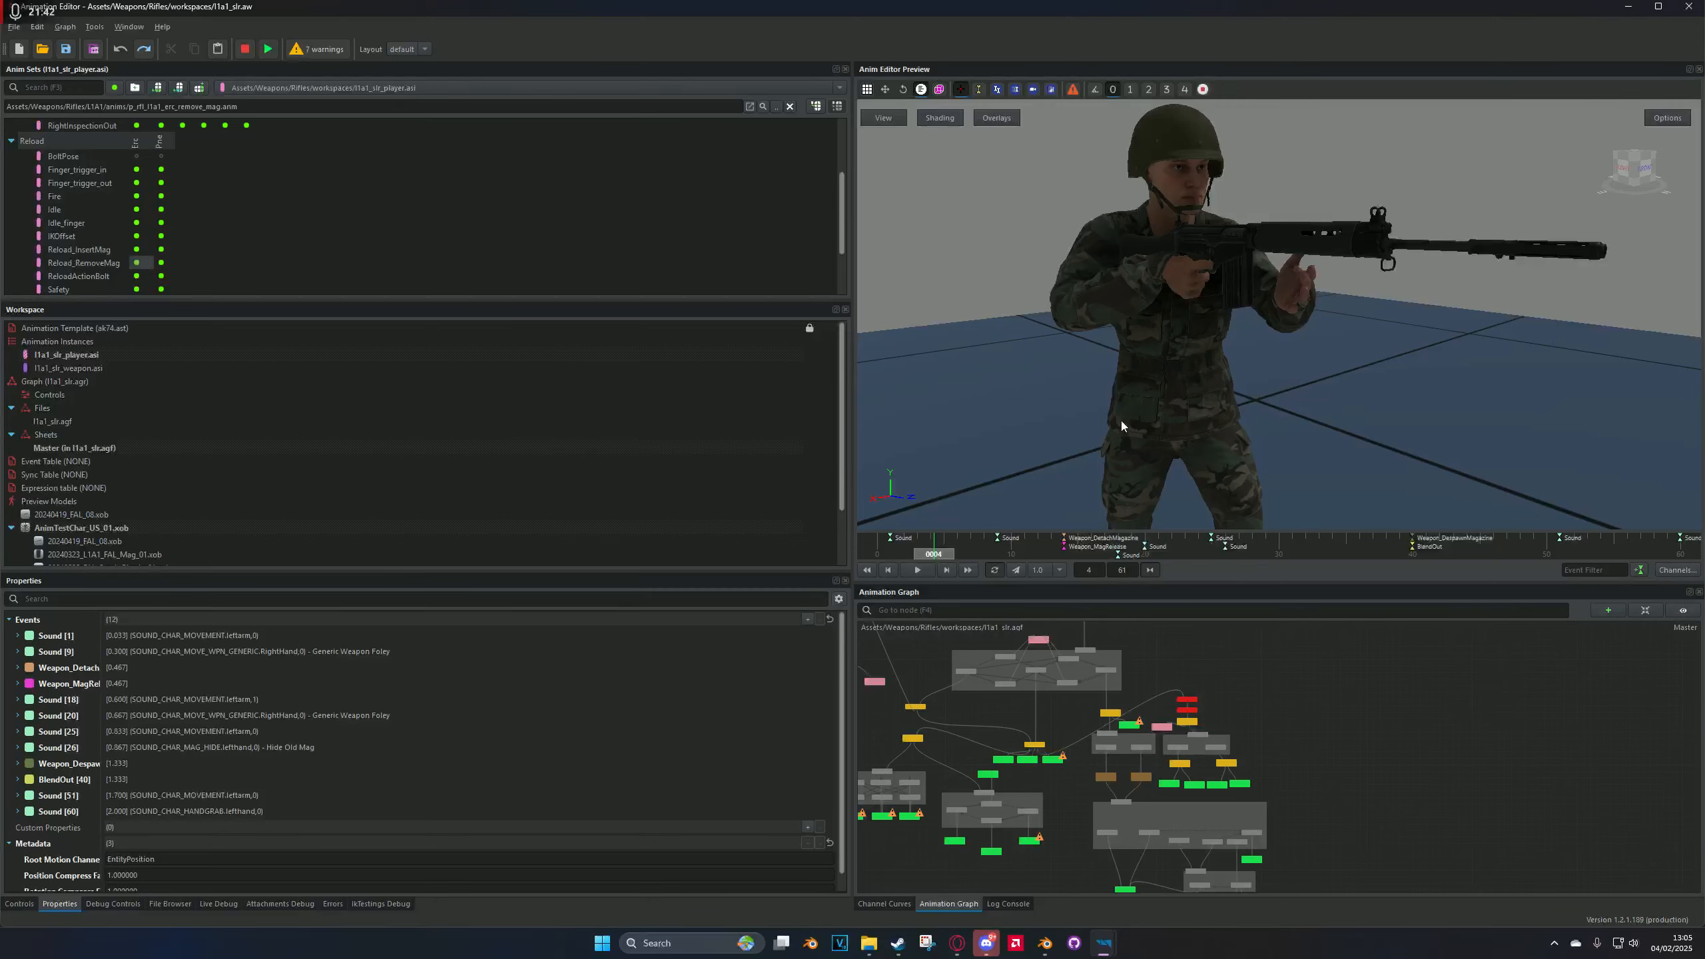
Step: Inspect the left hand and magazine area in the Reload_RemoveMag pose from the soldier's opposite side
{"action": "scroll", "coordinate": [1248, 314], "scroll_direction": "up", "scroll_amount": 3}
{"action": "scroll", "coordinate": [1309, 359], "scroll_direction": "down", "scroll_amount": 4}
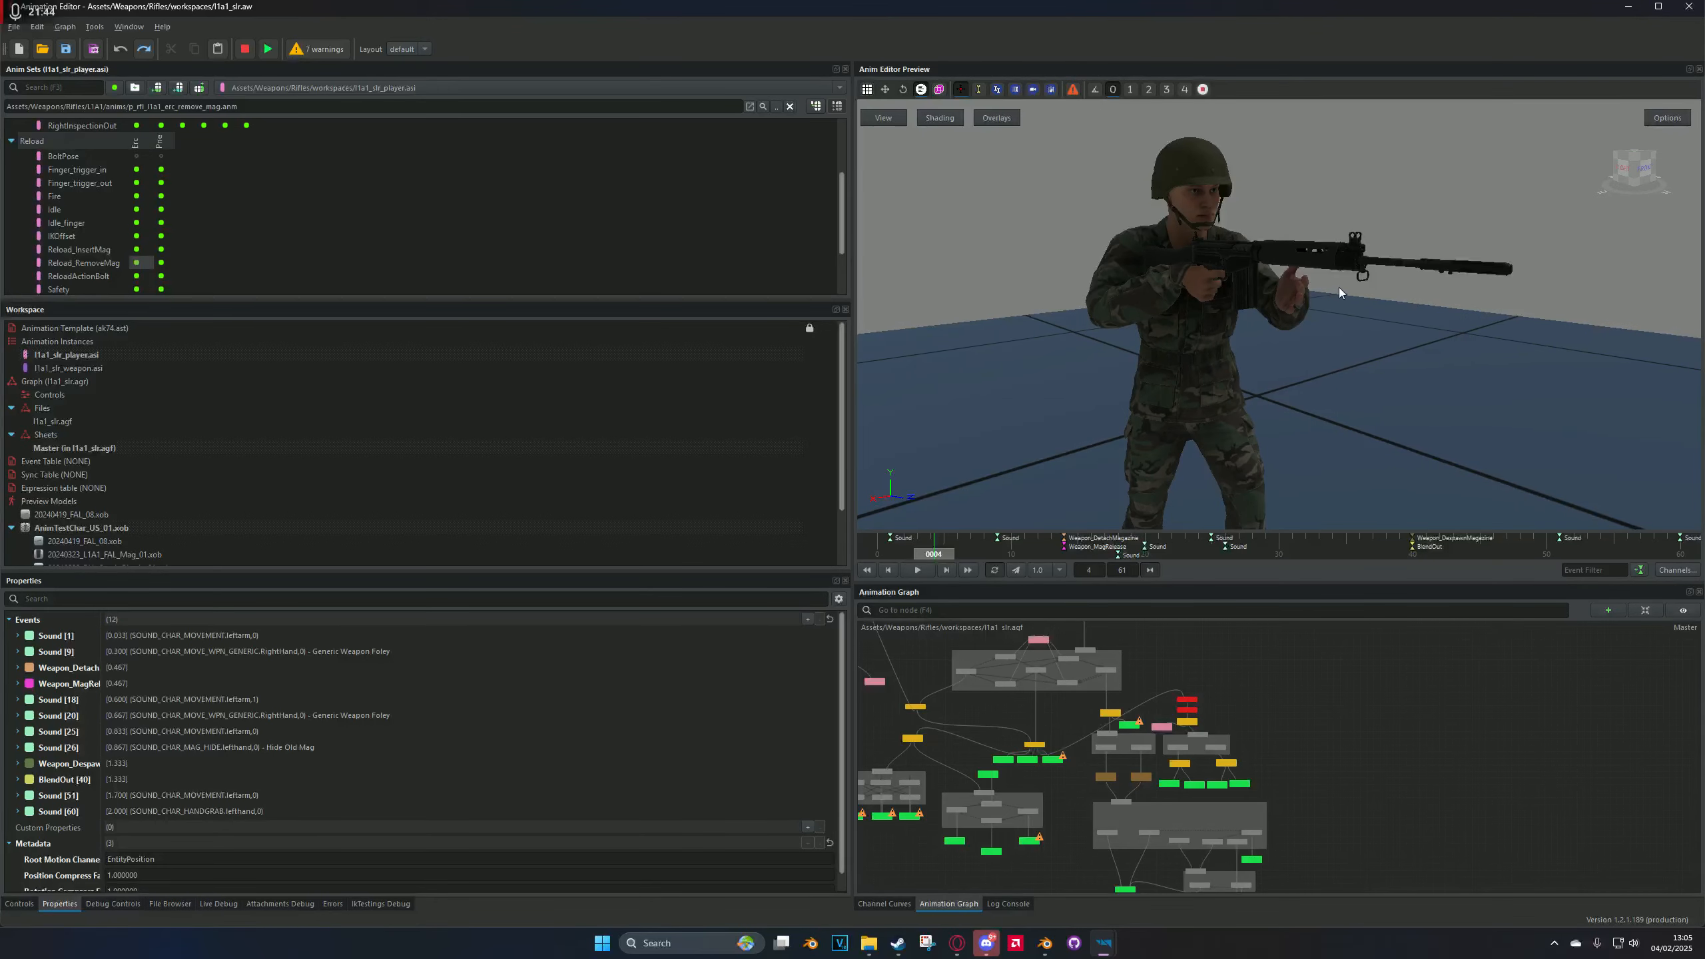
{"action": "middle_click_drag", "start_coordinate": [1306, 307], "coordinate": [1101, 303]}
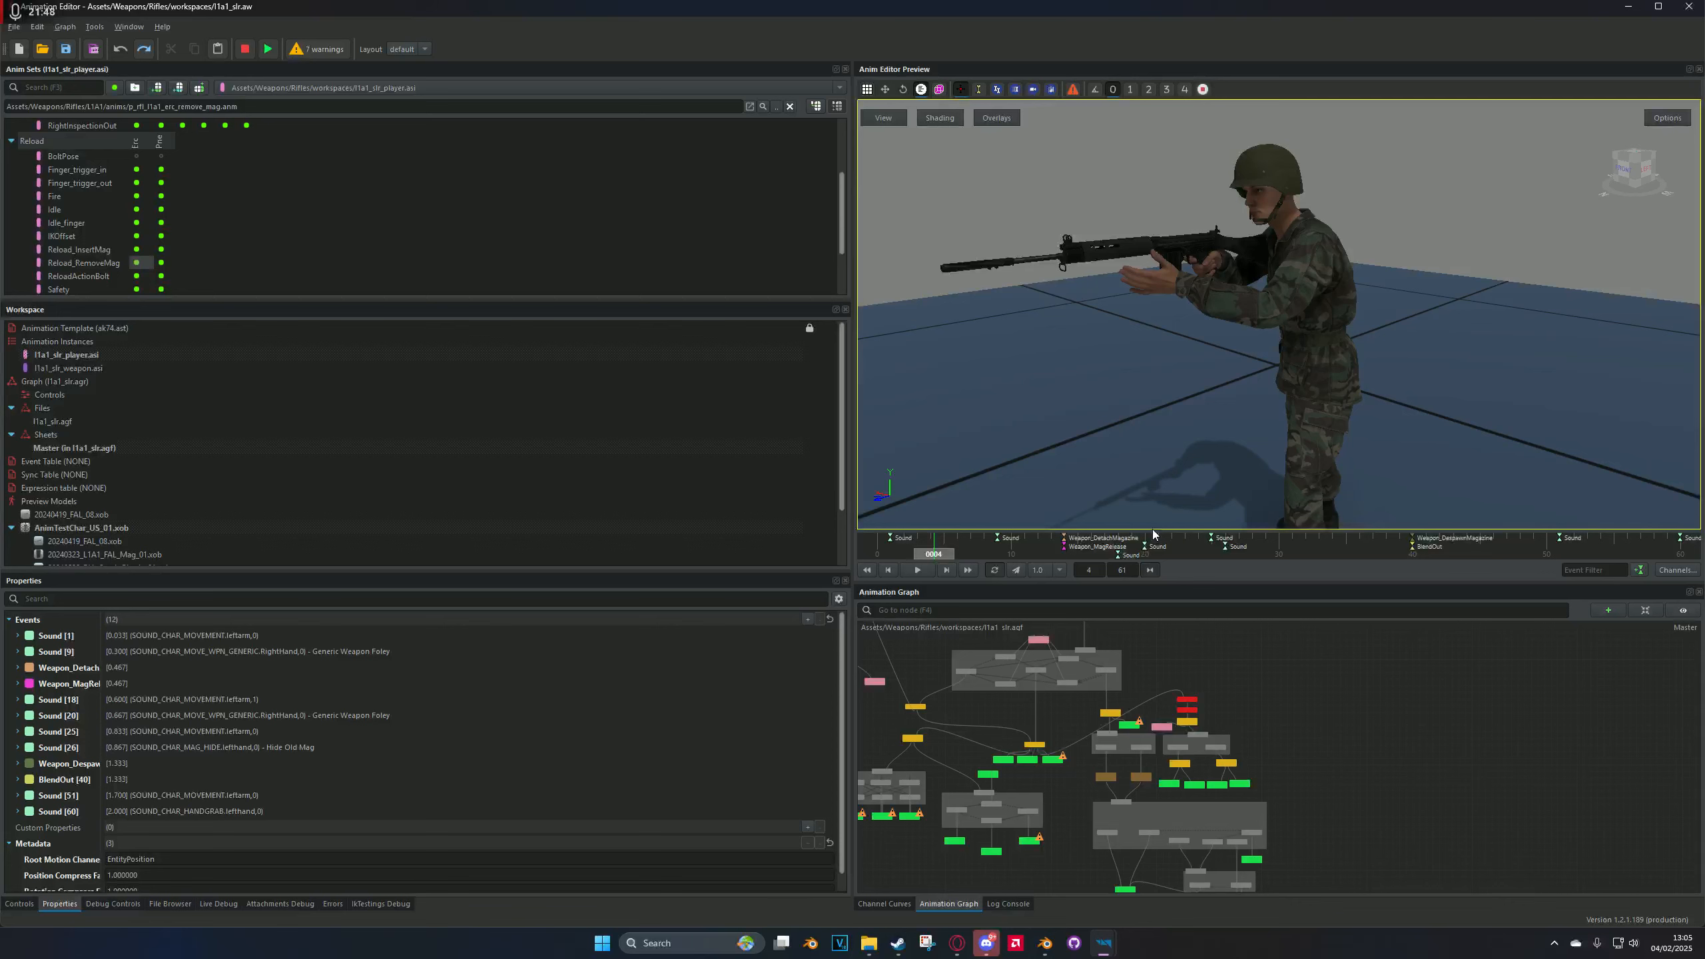
Step: Attach live debugging to the character (attachment) instance of l1a1_slr.agr
{"action": "scroll", "coordinate": [1182, 673], "scroll_direction": "down", "scroll_amount": 4}
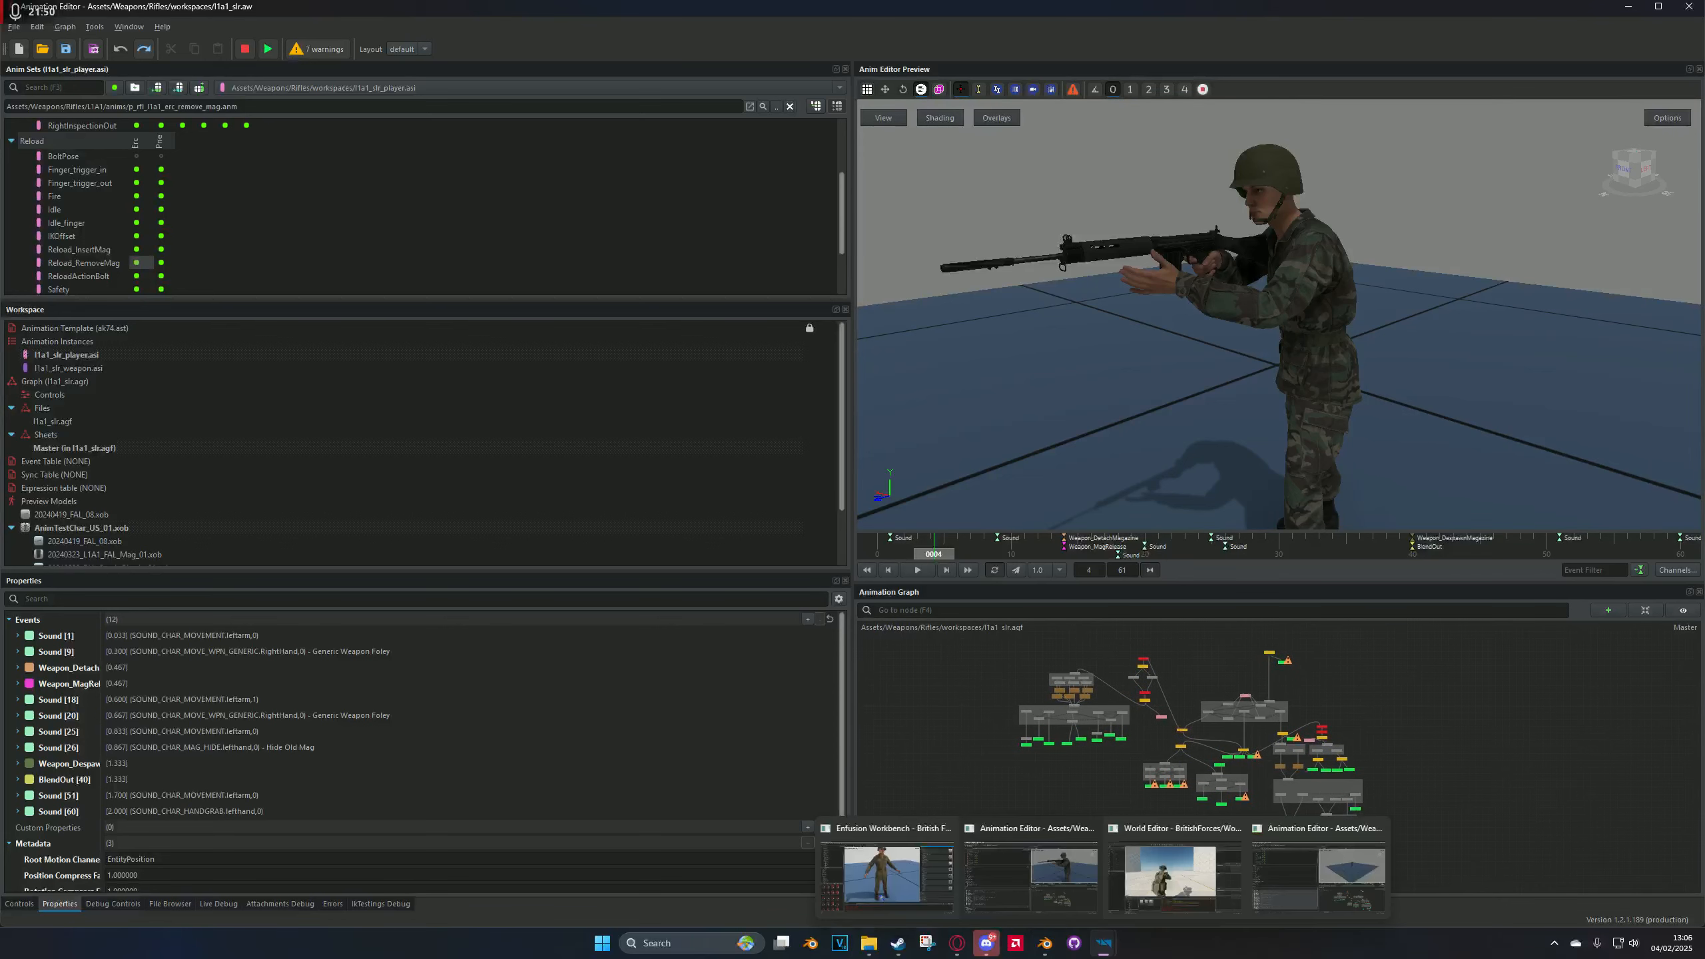
{"action": "left_click", "coordinate": [219, 903]}
{"action": "double_click", "coordinate": [110, 645]}
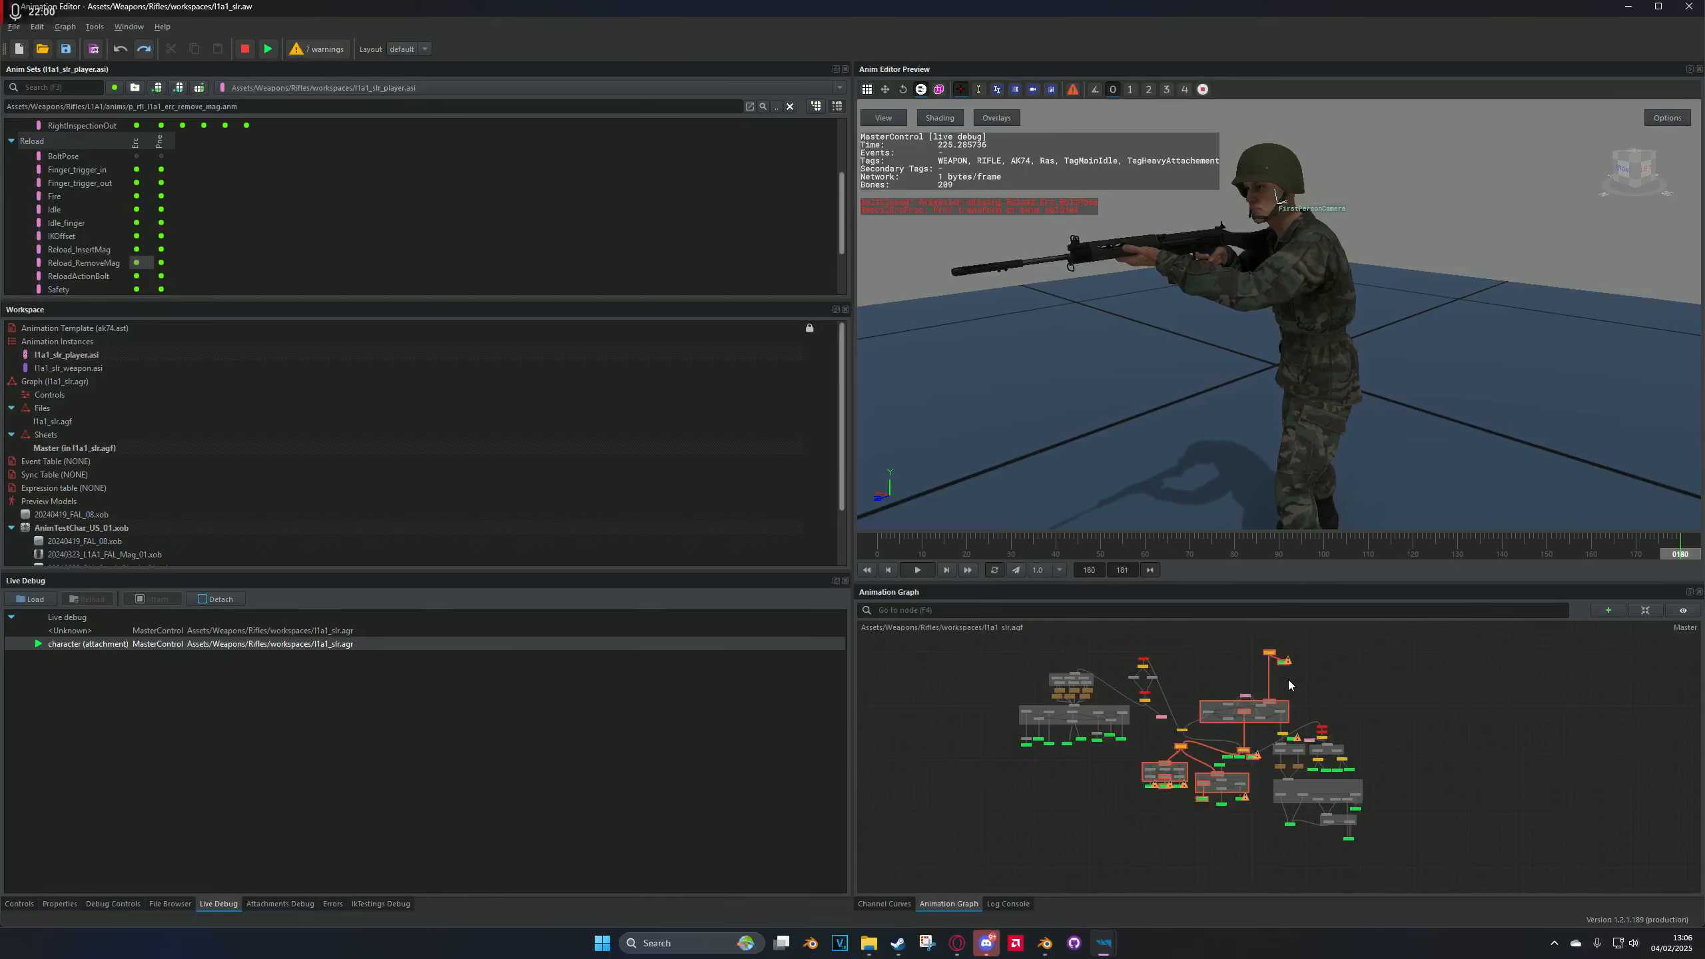
Step: Trace the active branch of the animation graph to Queue 1 and examine its FireAnim, FireEmptyAnim and BoltClosed nodes
{"action": "scroll", "coordinate": [1284, 675], "scroll_direction": "up", "scroll_amount": 3}
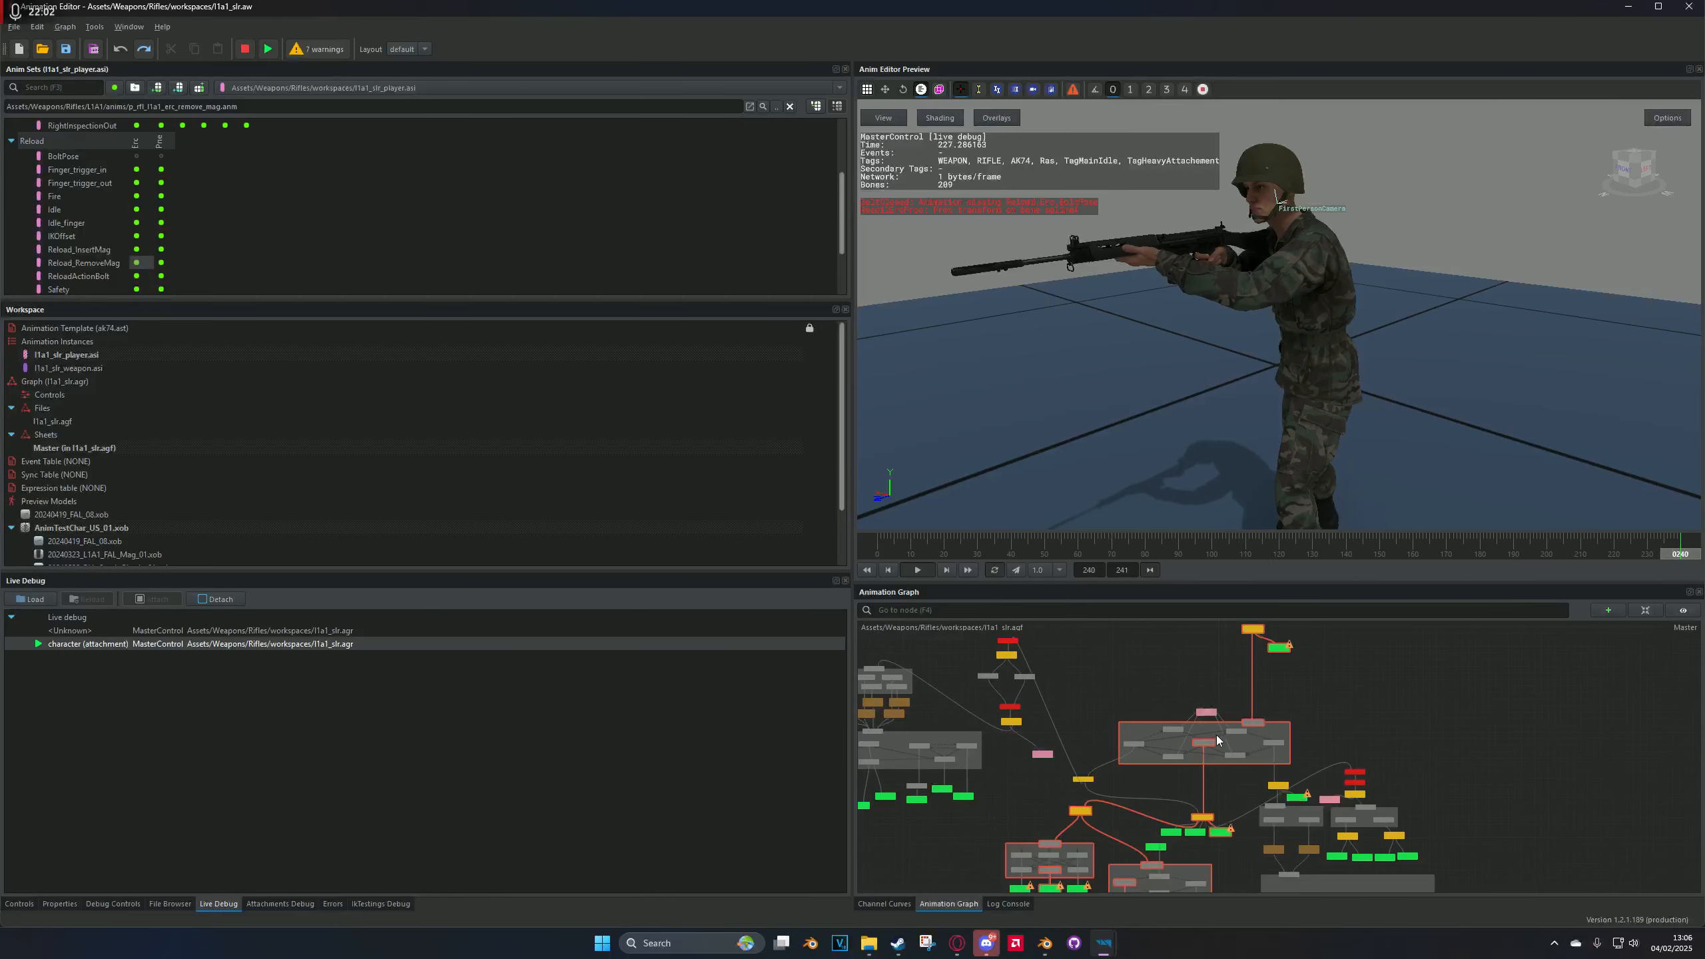
{"action": "middle_click_drag", "start_coordinate": [1250, 767], "coordinate": [1302, 654]}
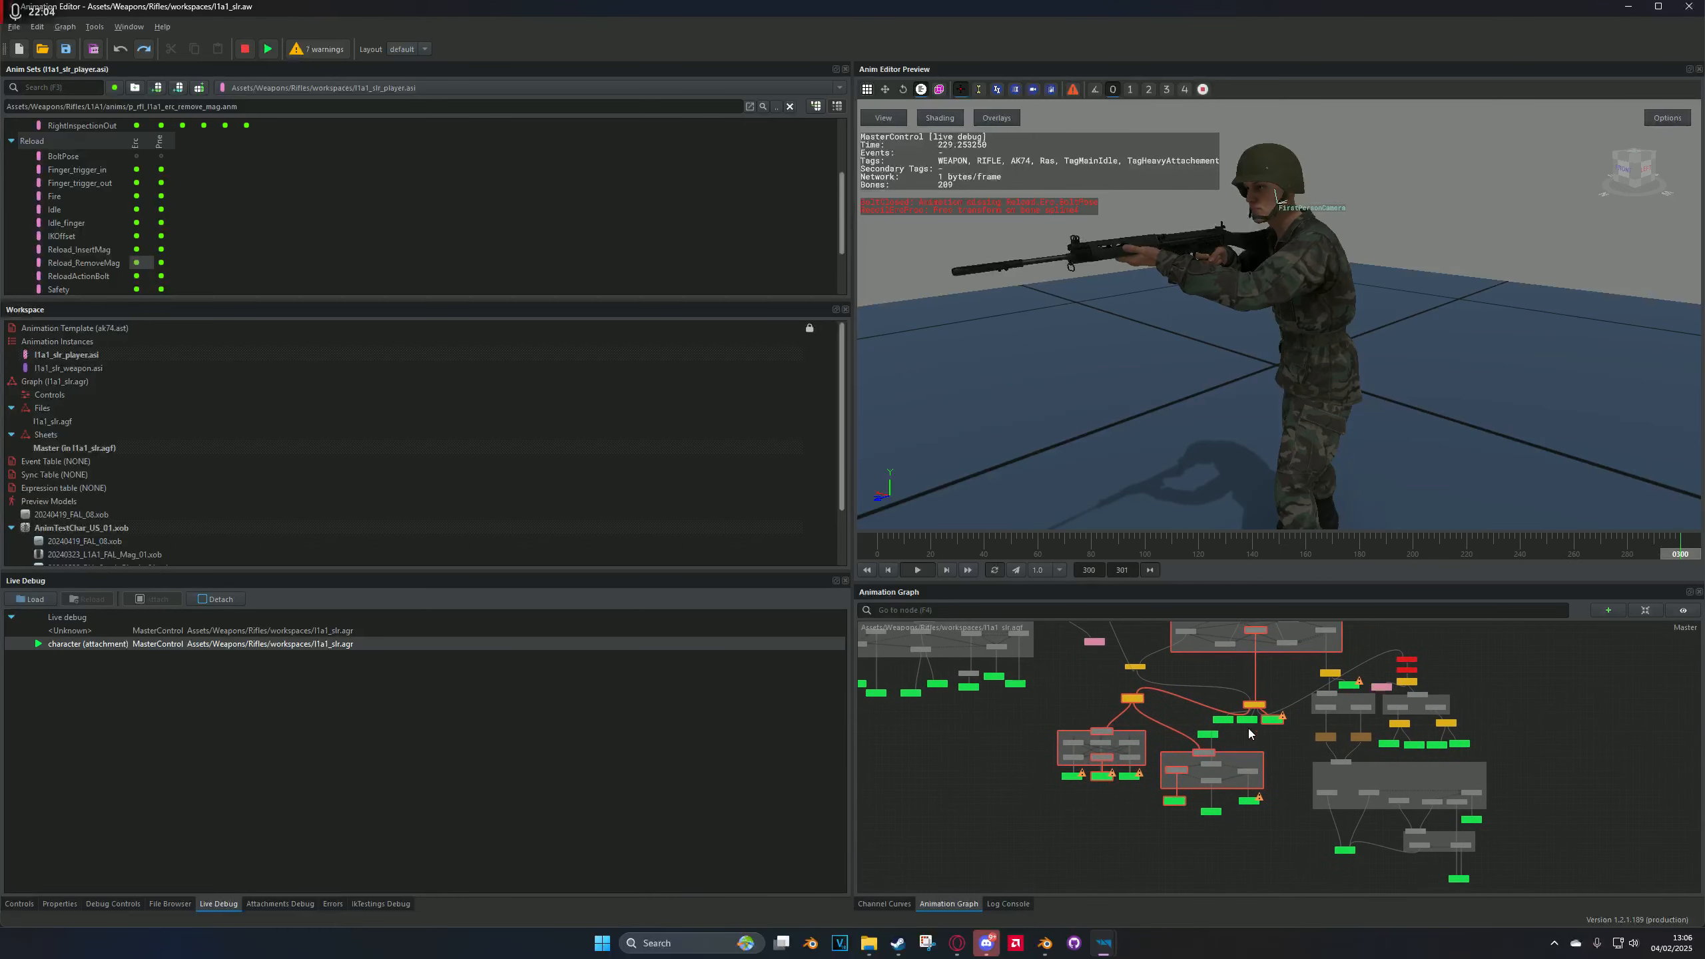
{"action": "scroll", "coordinate": [1159, 751], "scroll_direction": "up", "scroll_amount": 2}
{"action": "middle_click_drag", "start_coordinate": [1316, 722], "coordinate": [1246, 642]}
{"action": "scroll", "coordinate": [1276, 795], "scroll_direction": "up", "scroll_amount": 2}
{"action": "scroll", "coordinate": [1271, 799], "scroll_direction": "up", "scroll_amount": 5}
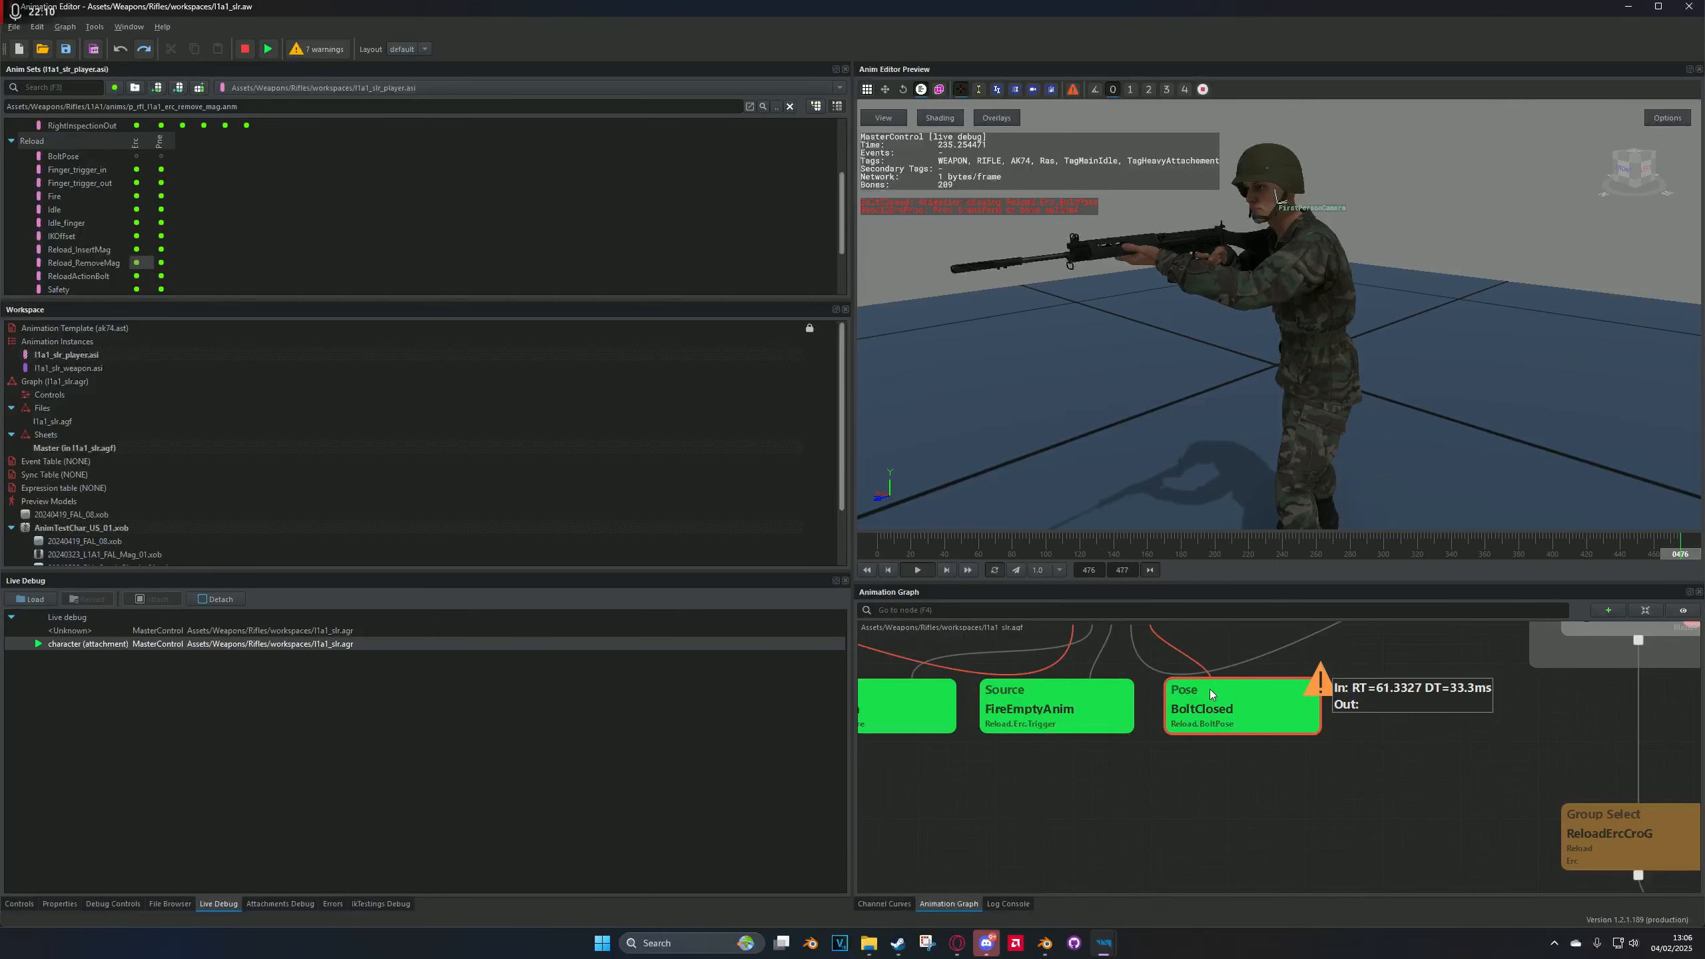
{"action": "scroll", "coordinate": [1233, 716], "scroll_direction": "down", "scroll_amount": 2}
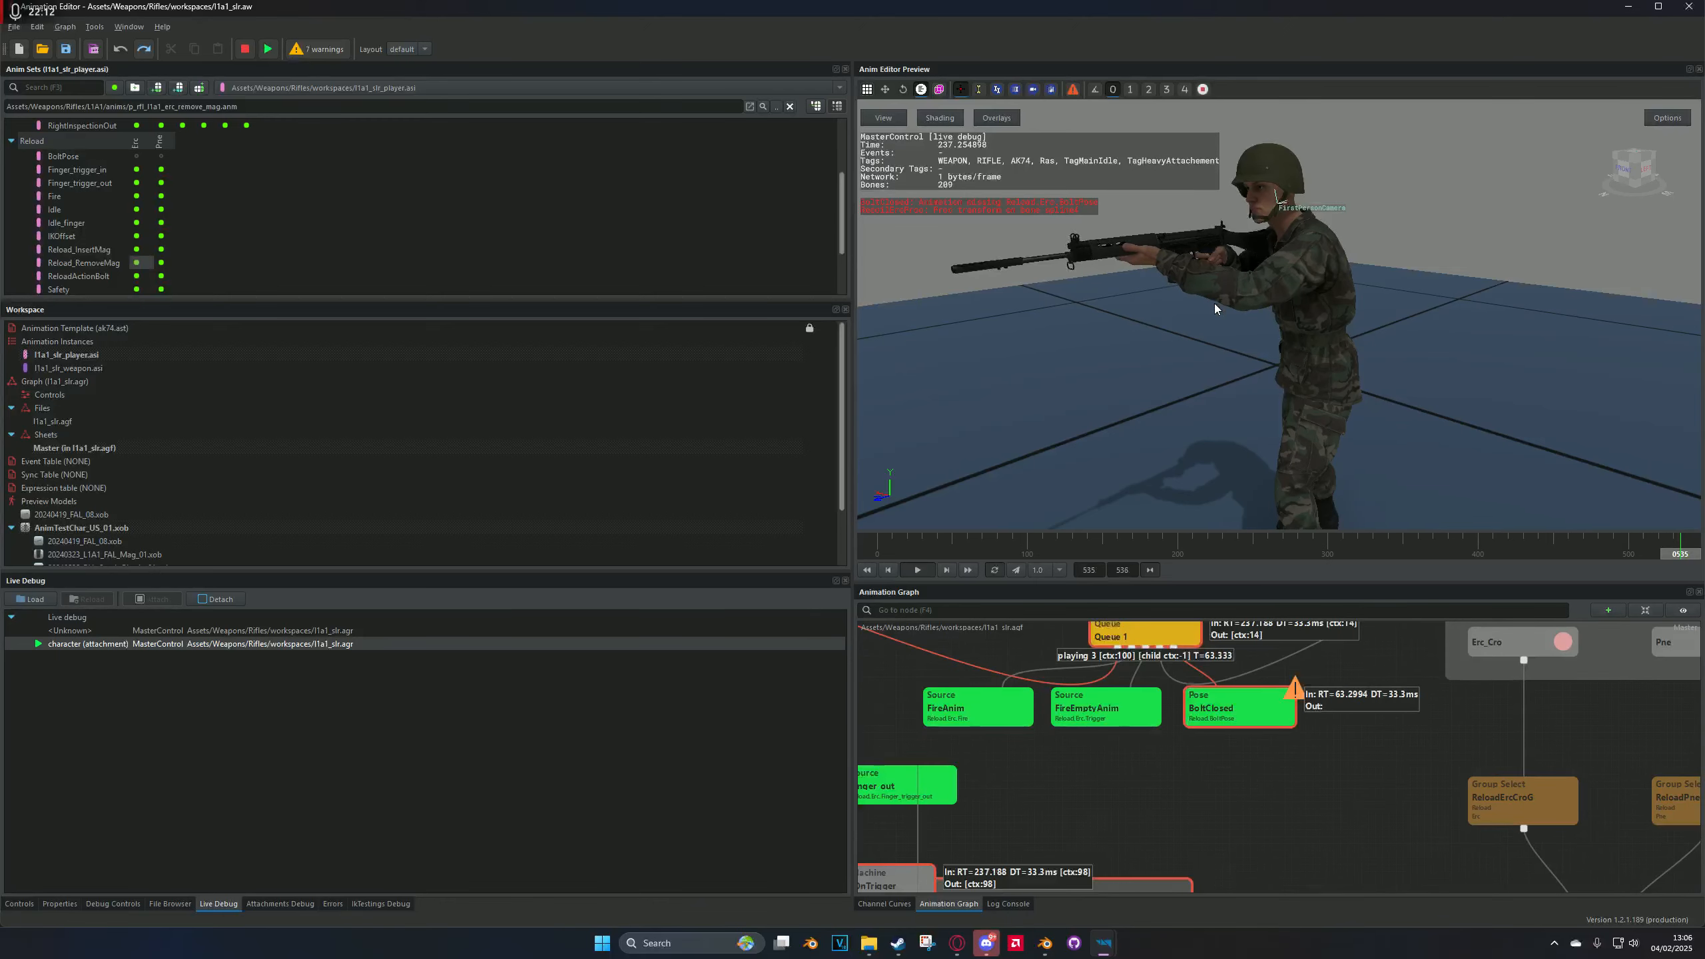
{"action": "scroll", "coordinate": [1250, 705], "scroll_direction": "down", "scroll_amount": 3}
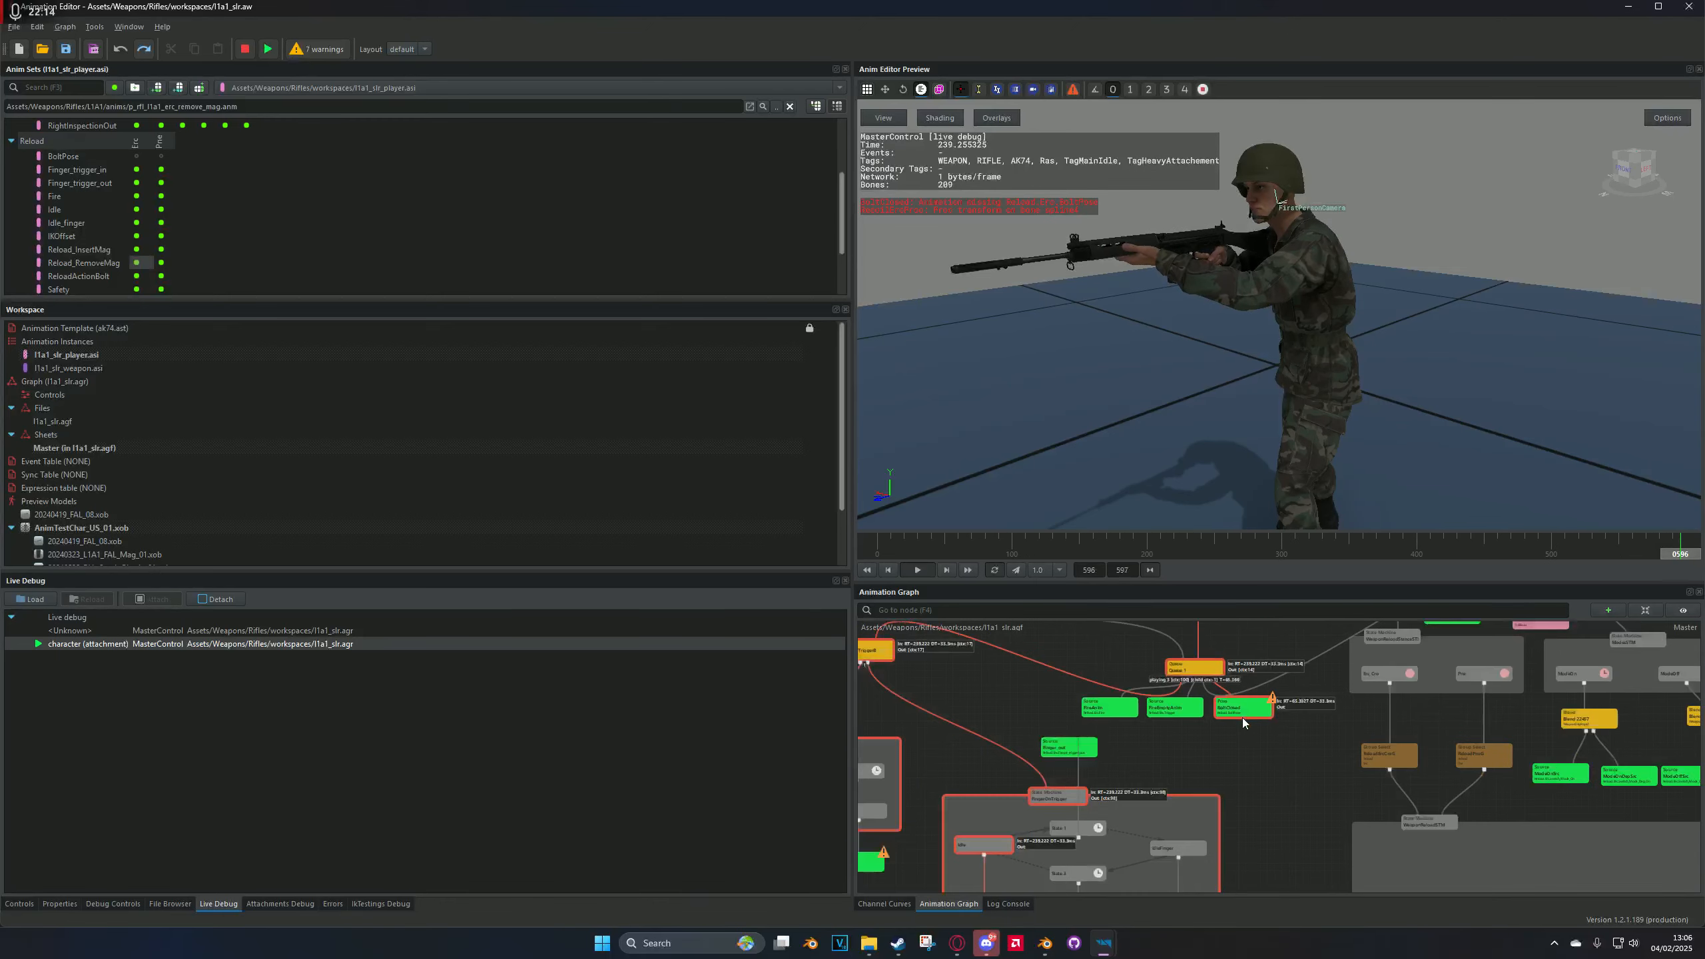
Step: Examine the active Semi state and its SemiPose node in the safety state machine
{"action": "middle_click_drag", "start_coordinate": [1258, 659], "coordinate": [1291, 635]}
{"action": "scroll", "coordinate": [1271, 691], "scroll_direction": "up", "scroll_amount": 5}
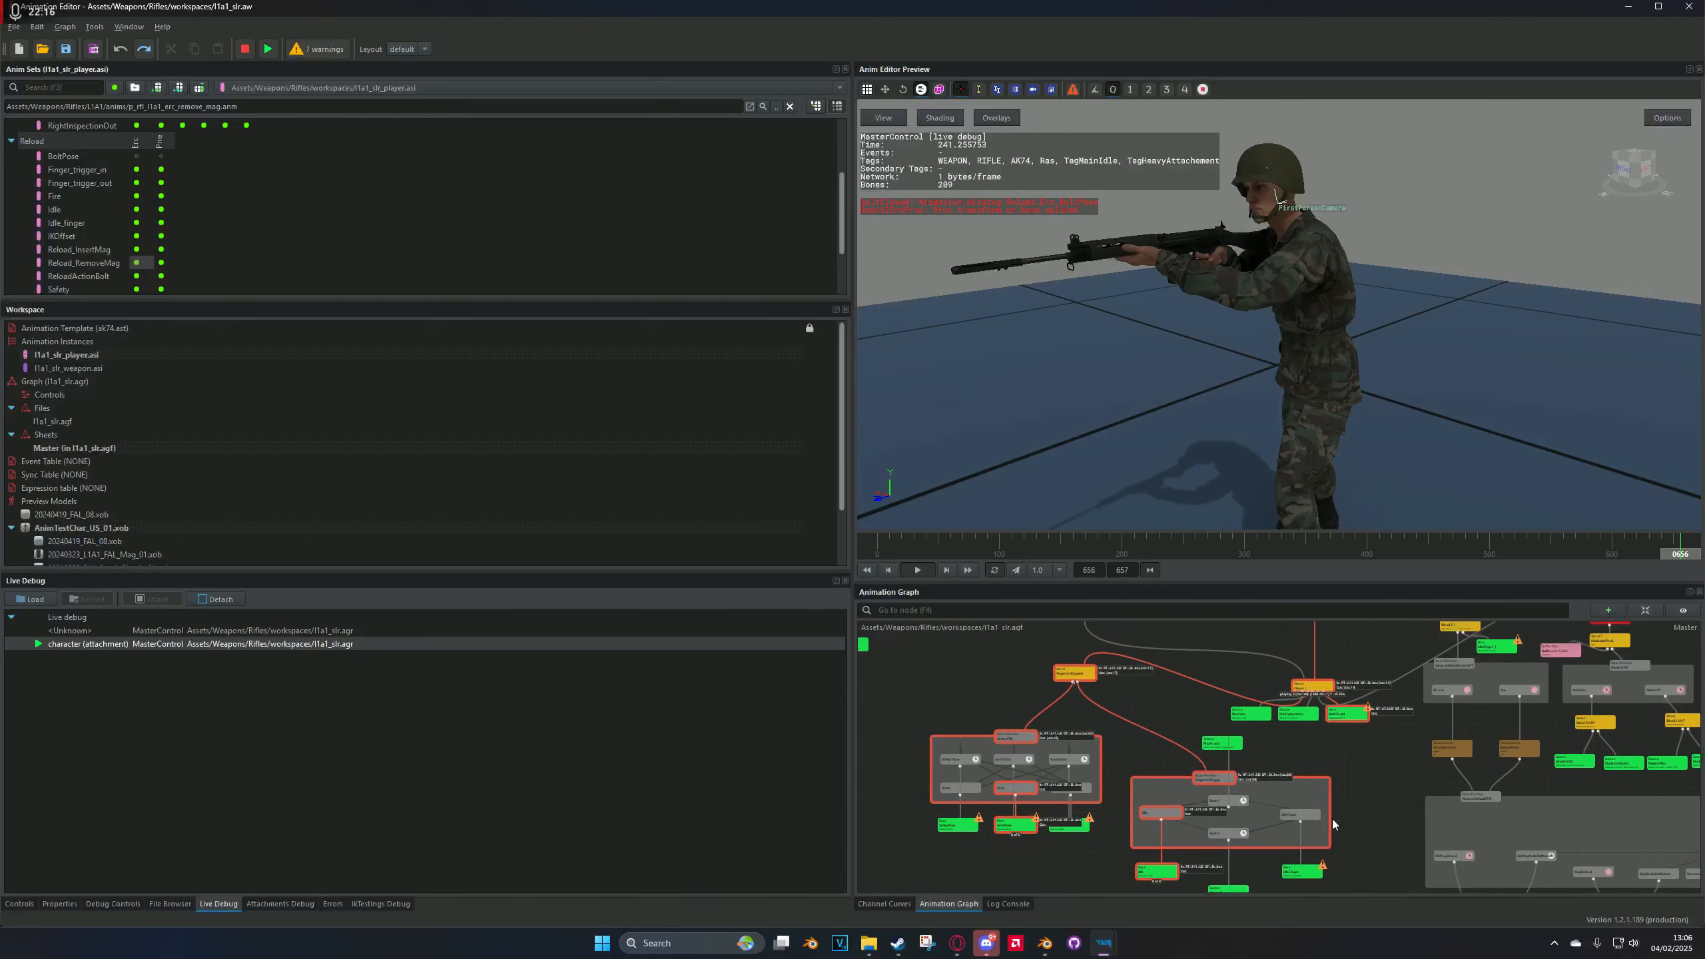
{"action": "scroll", "coordinate": [1176, 740], "scroll_direction": "up", "scroll_amount": 4}
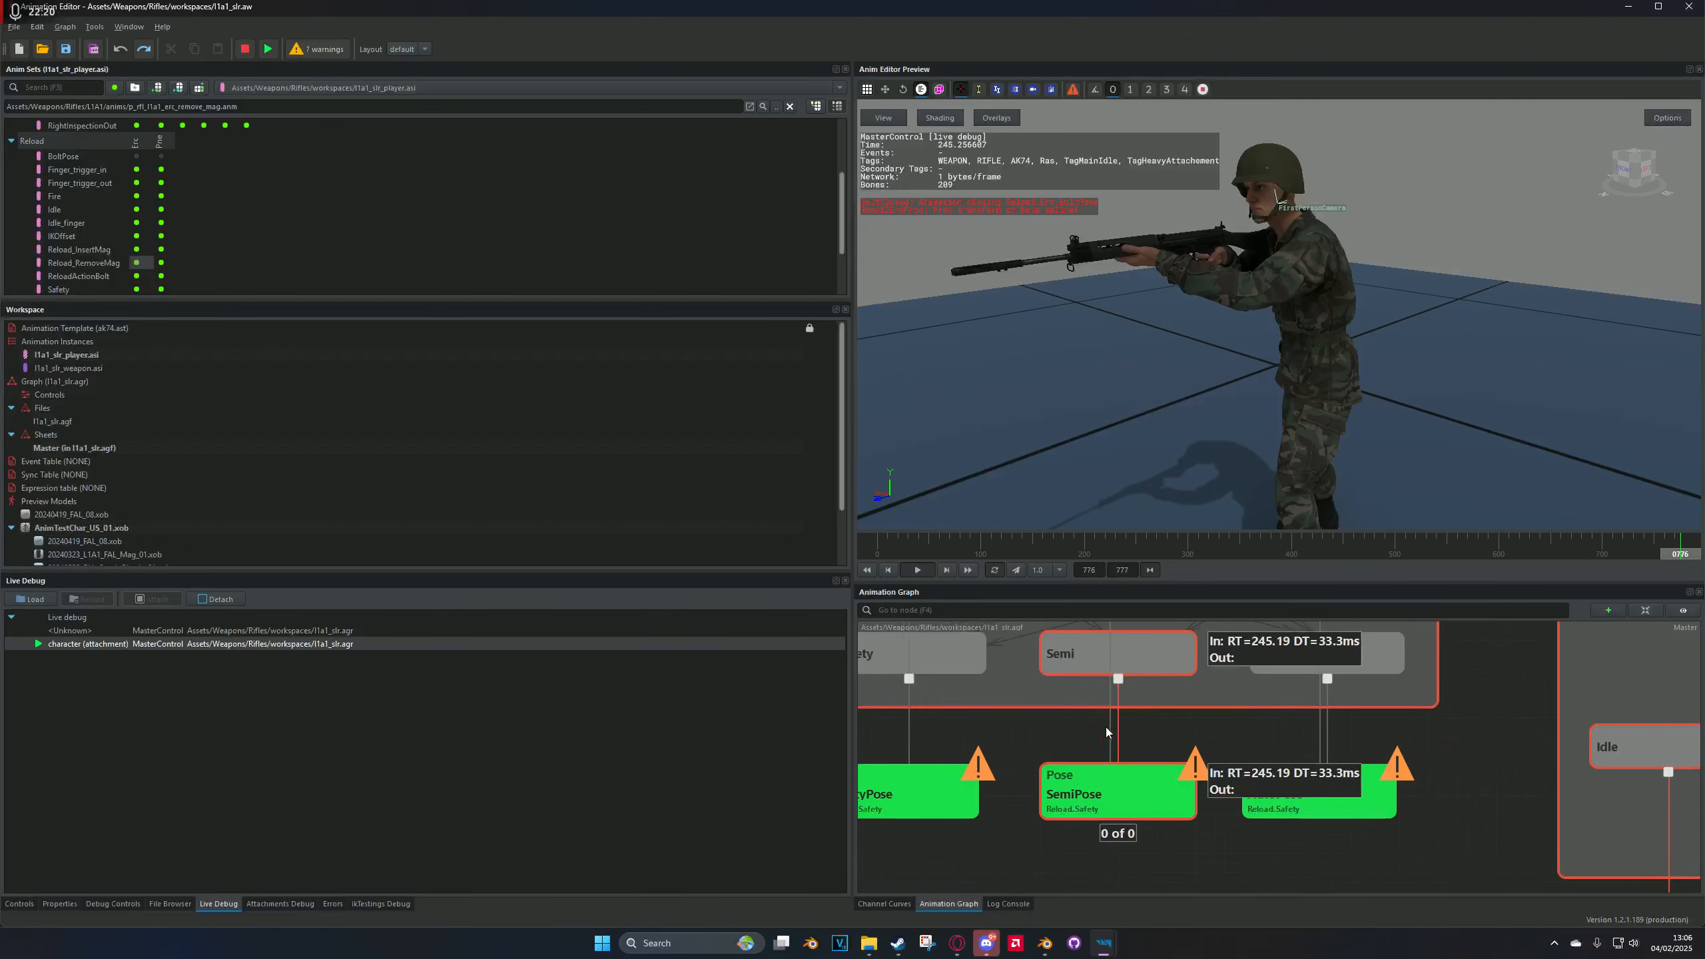
Step: Examine the active Idle pose node in the animation graph and compare it with the soldier's idle pose in the preview
{"action": "scroll", "coordinate": [1106, 727], "scroll_direction": "down", "scroll_amount": 9}
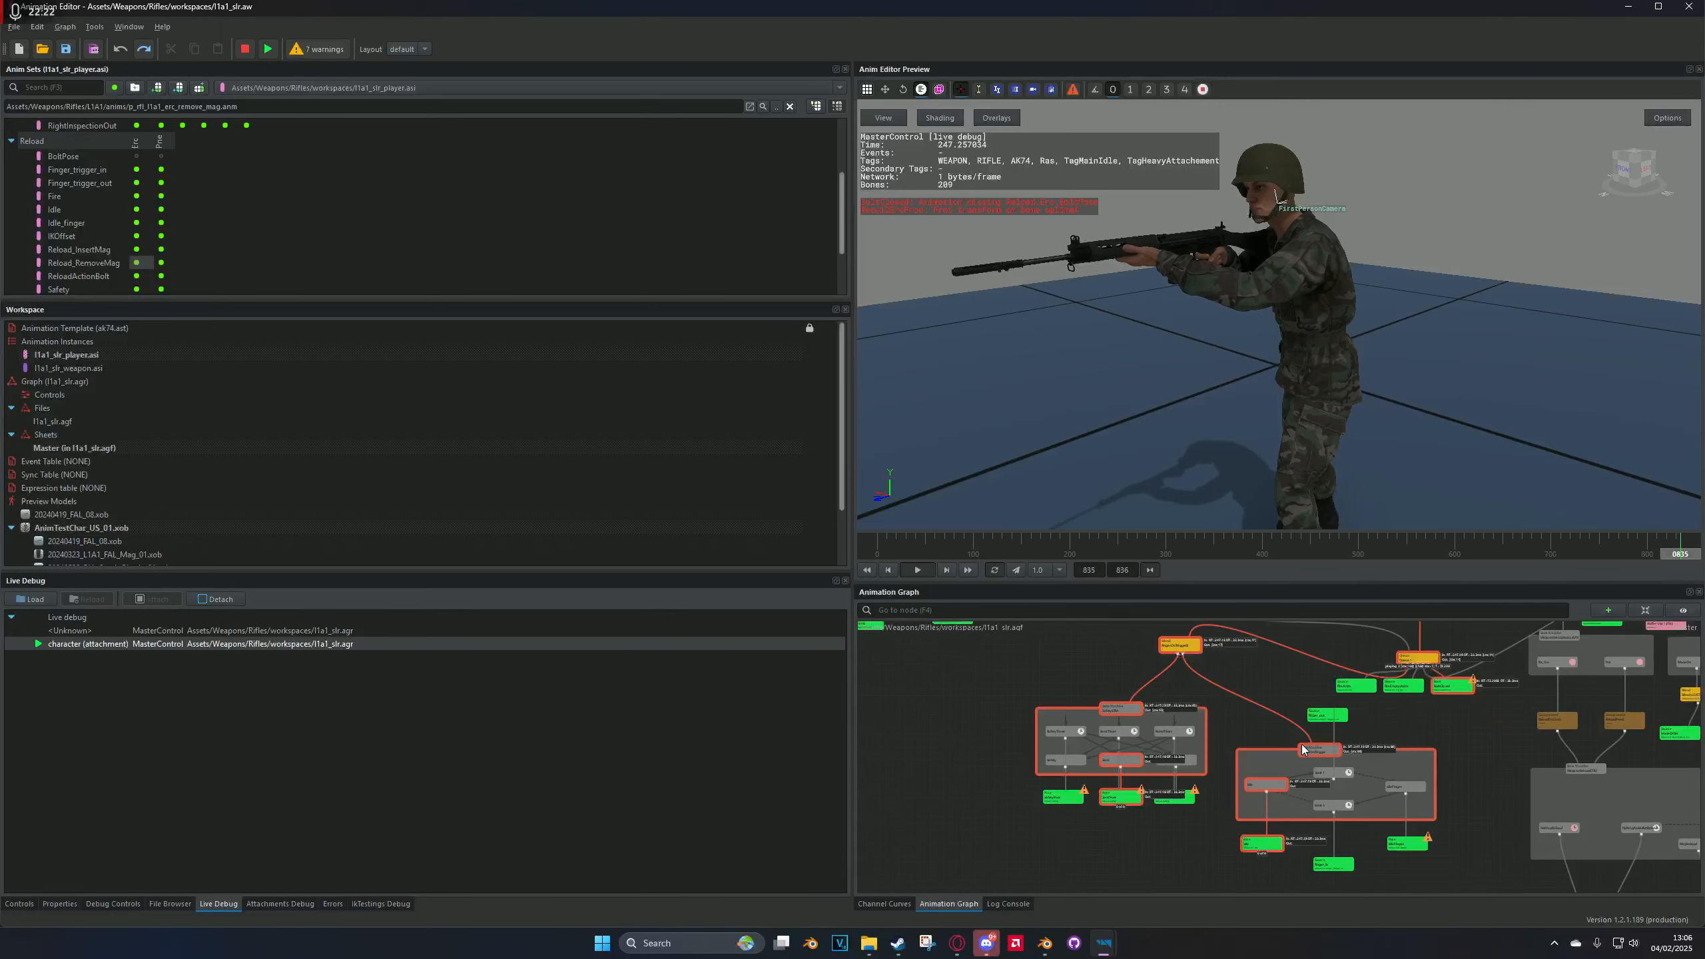
{"action": "scroll", "coordinate": [1269, 846], "scroll_direction": "up", "scroll_amount": 10}
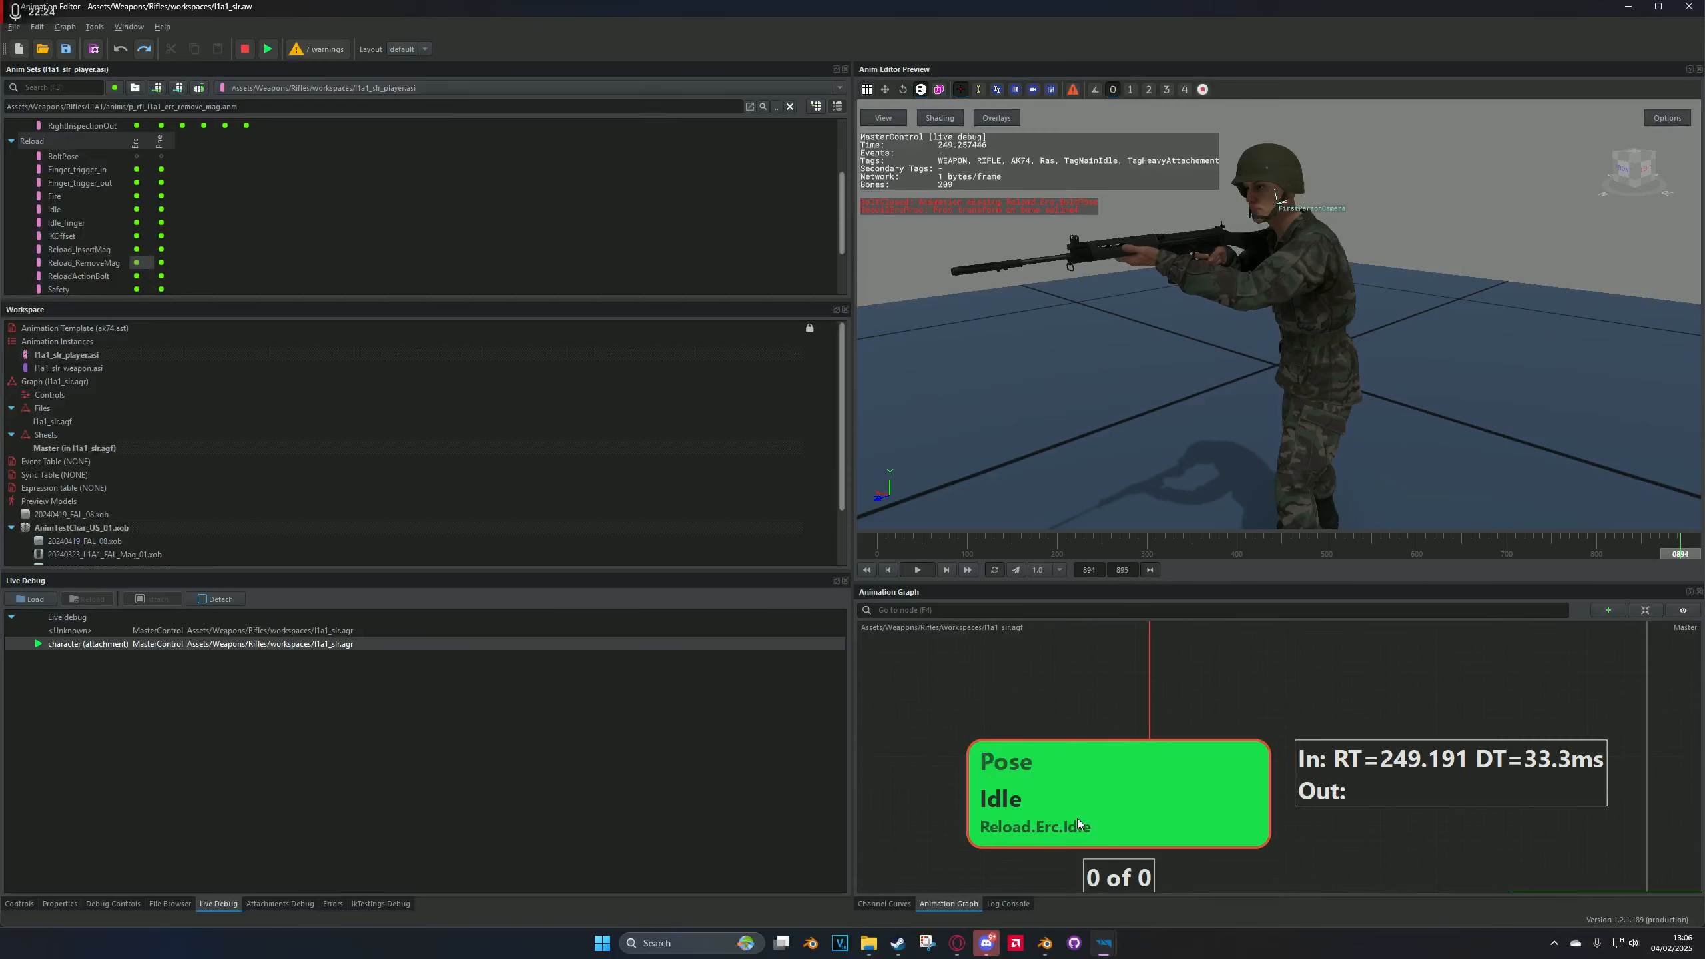
{"action": "scroll", "coordinate": [1088, 836], "scroll_direction": "down", "scroll_amount": 1}
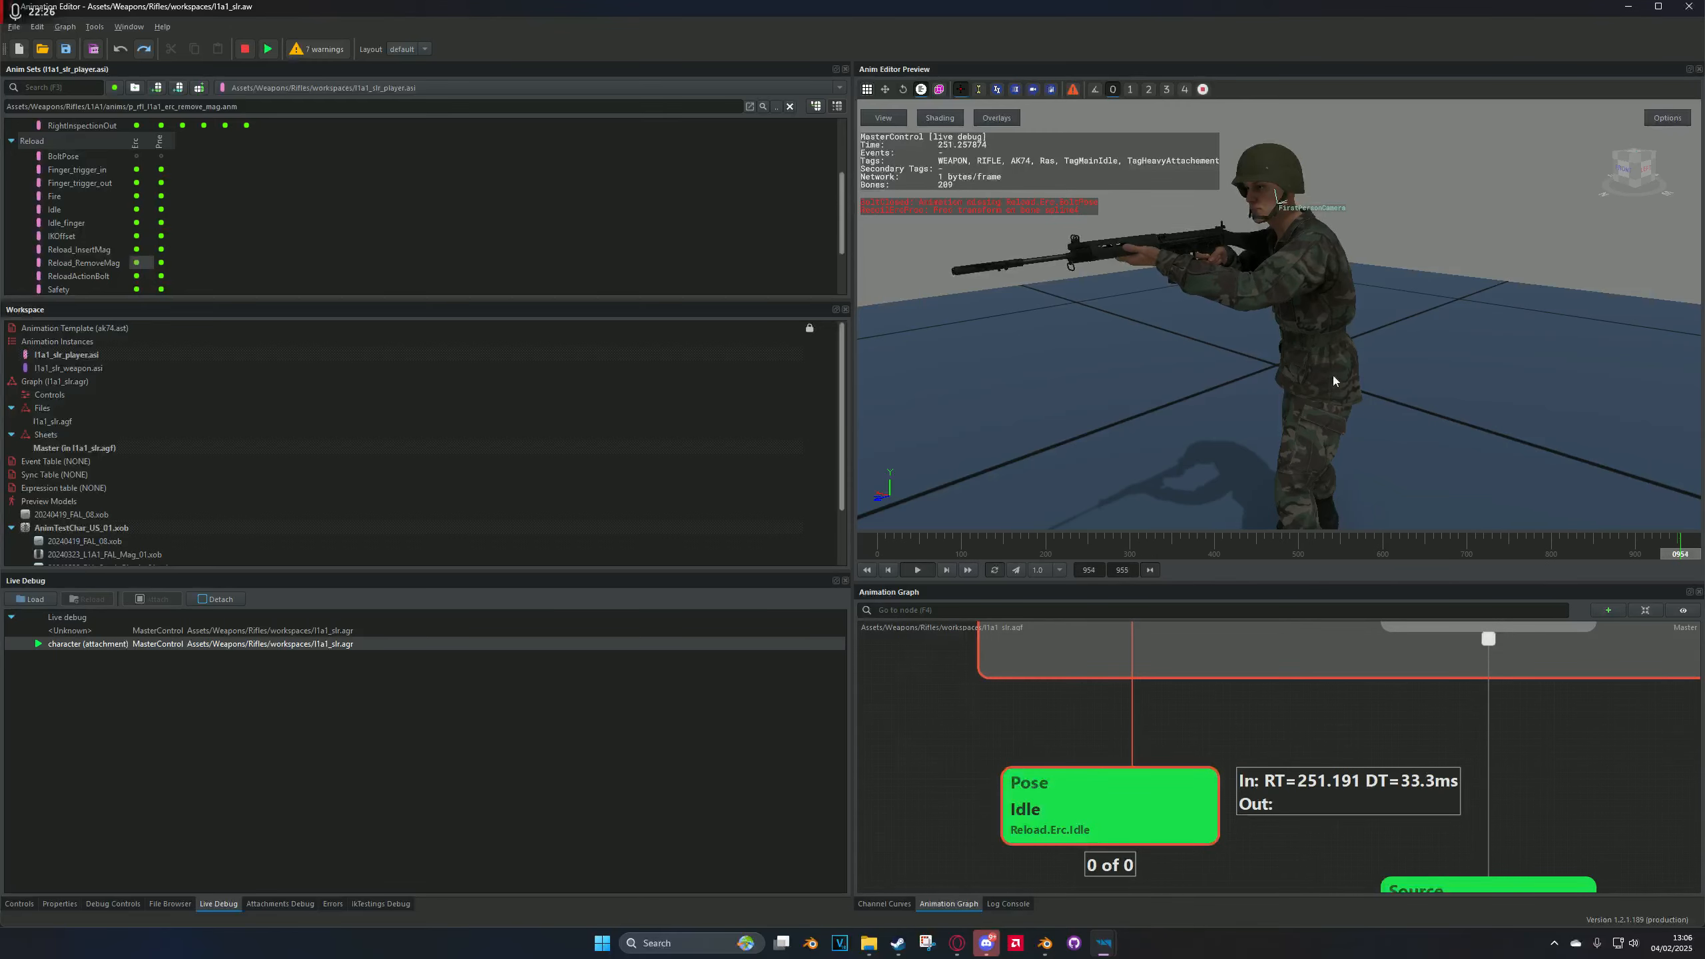
{"action": "middle_click_drag", "start_coordinate": [1333, 380], "coordinate": [1423, 379]}
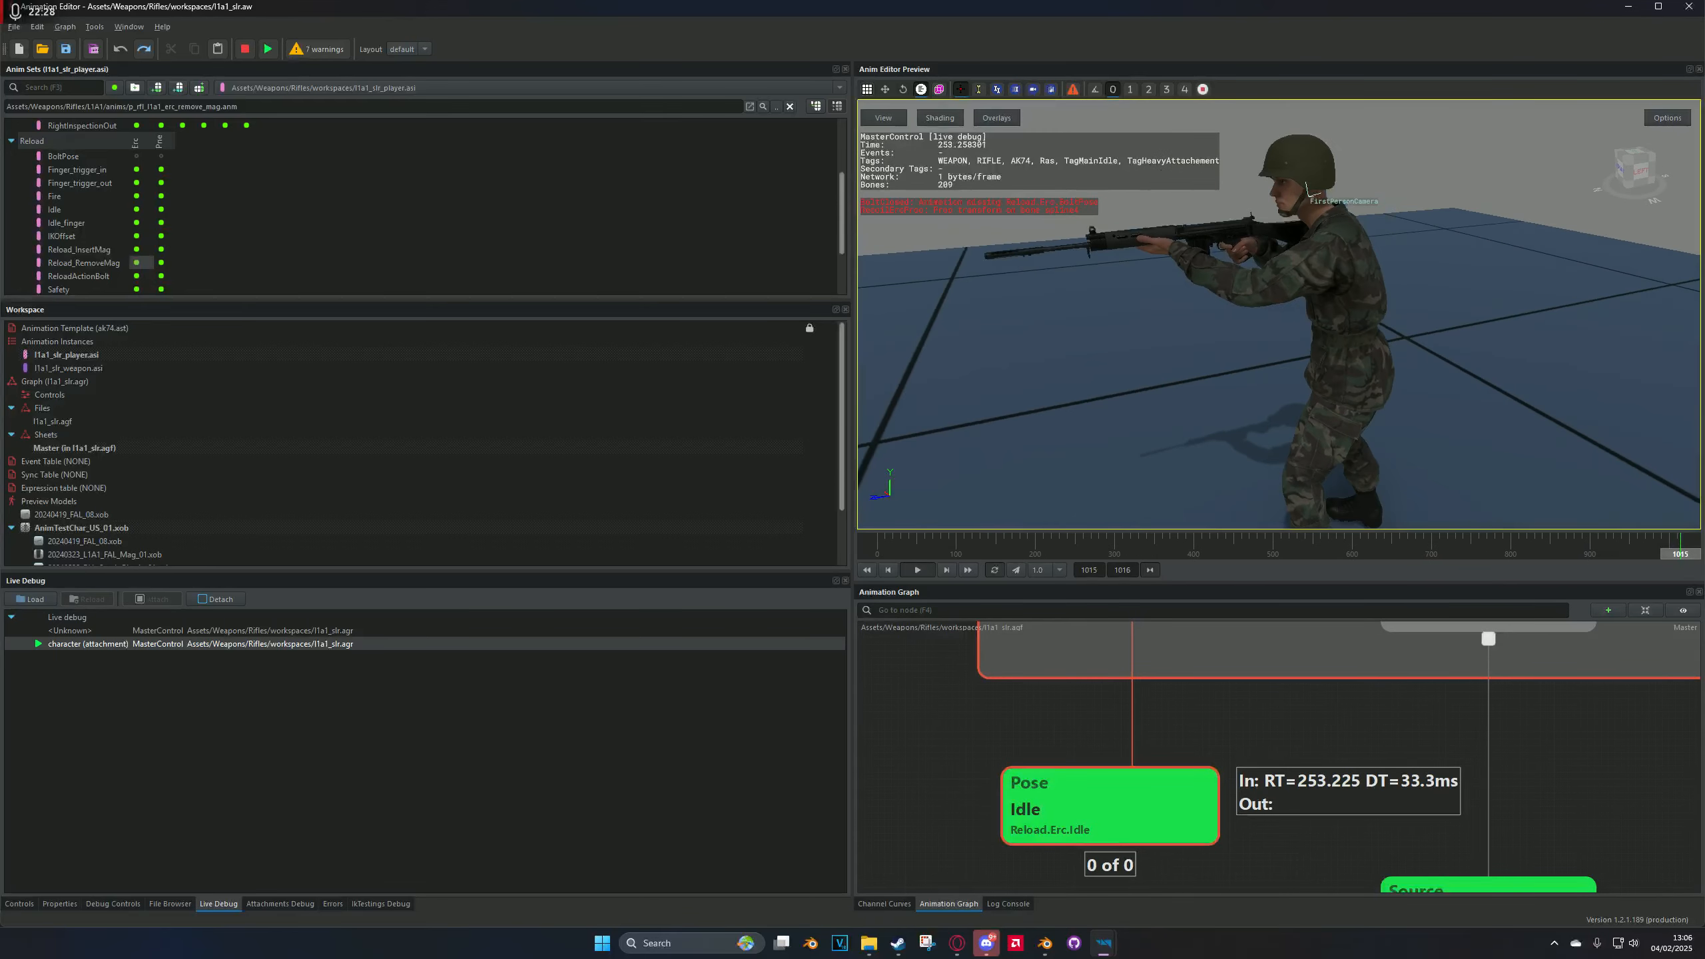
{"action": "scroll", "coordinate": [1125, 802], "scroll_direction": "down", "scroll_amount": 3}
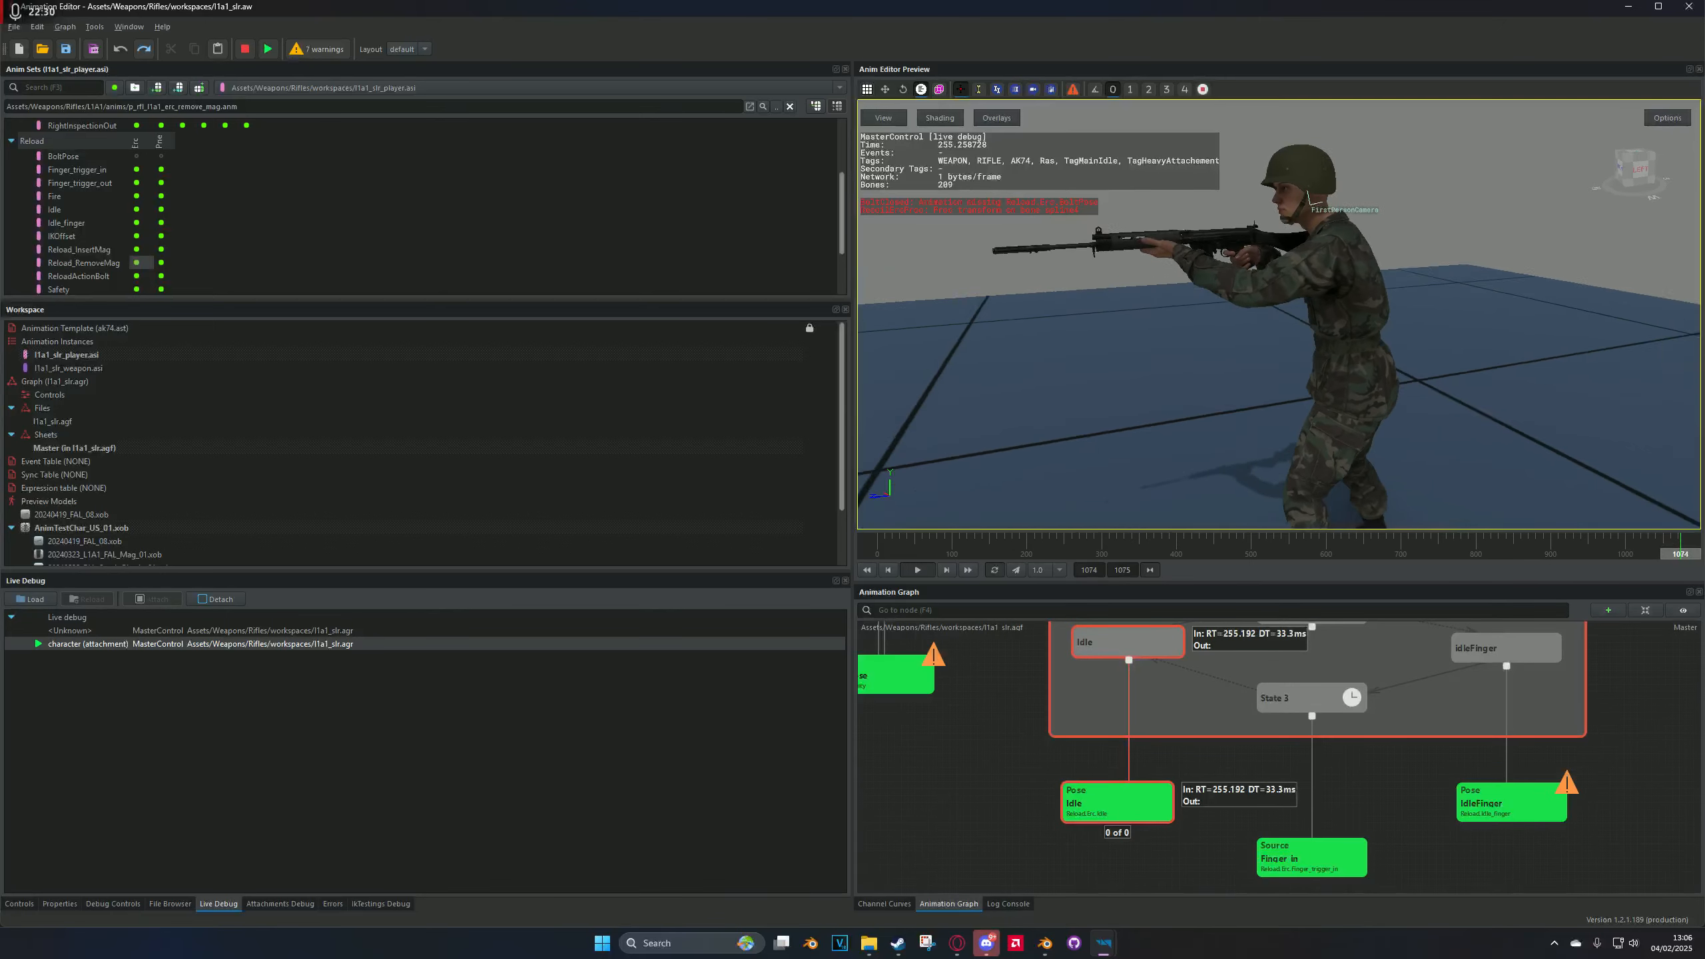
Step: Trace the active graph branches between Queue 1 and the Idle state machine, examining the BoltClosed, Finger In, Idle and IdleFinger nodes
{"action": "scroll", "coordinate": [1242, 685], "scroll_direction": "down", "scroll_amount": 5}
{"action": "middle_click_drag", "start_coordinate": [1292, 686], "coordinate": [1229, 765]}
{"action": "middle_click_drag", "start_coordinate": [925, 810], "coordinate": [1074, 793]}
{"action": "scroll", "coordinate": [1231, 783], "scroll_direction": "up", "scroll_amount": 6}
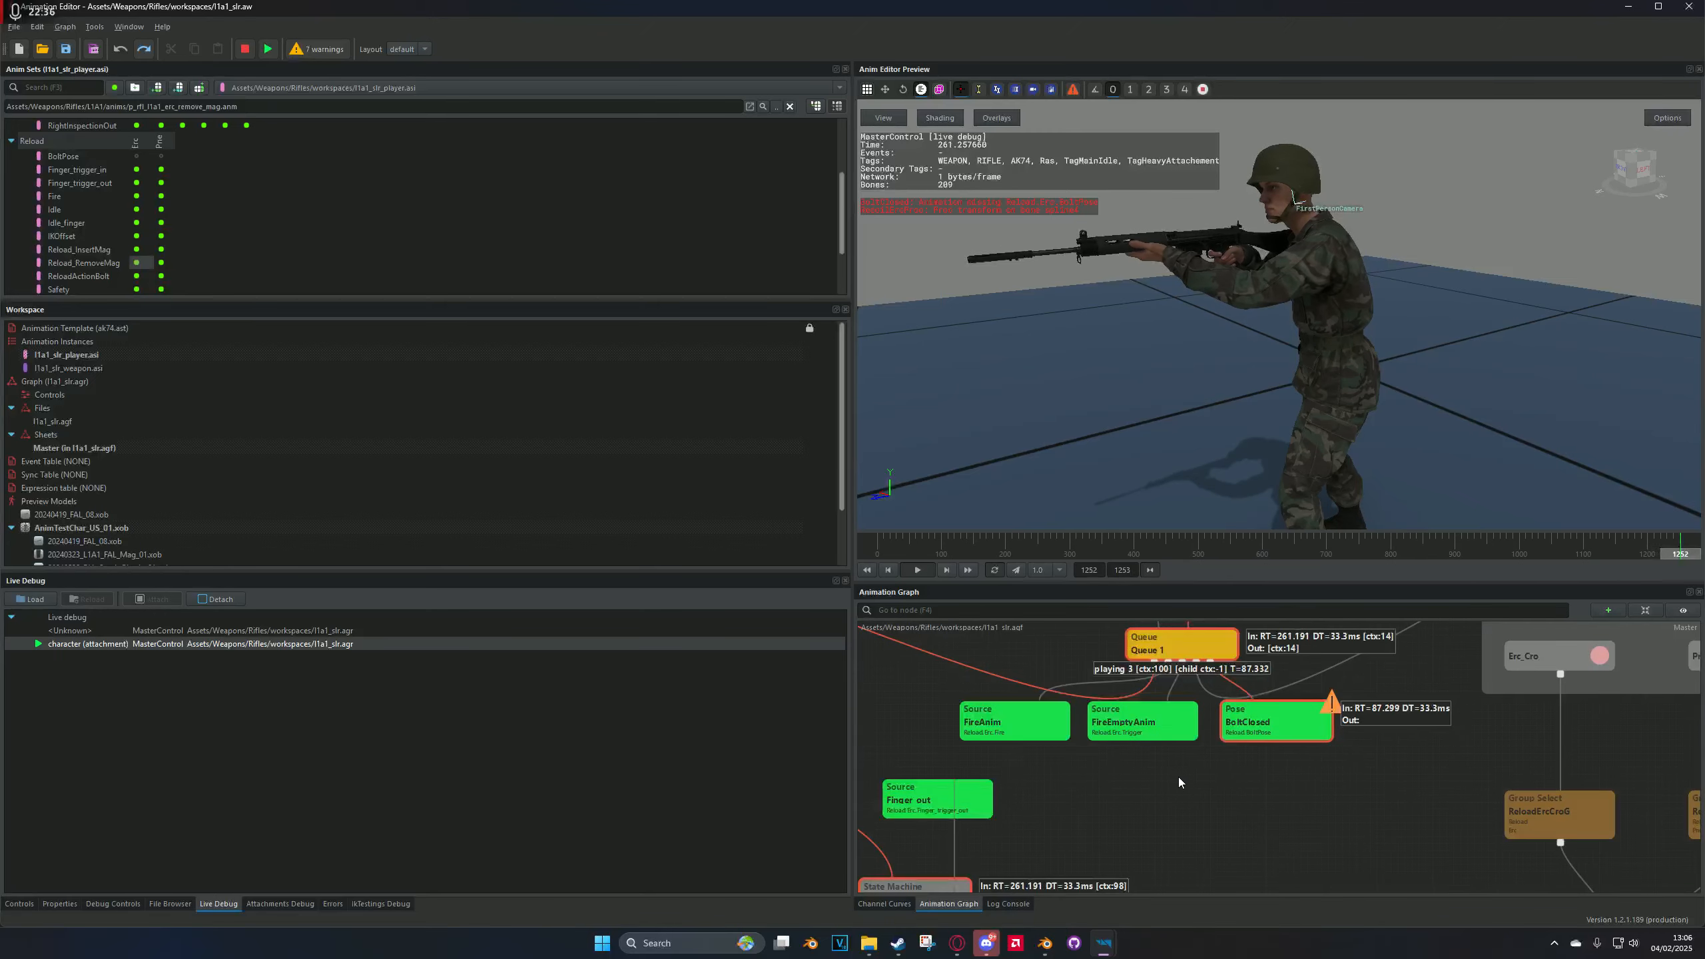
{"action": "scroll", "coordinate": [1175, 779], "scroll_direction": "down", "scroll_amount": 5}
{"action": "scroll", "coordinate": [1094, 812], "scroll_direction": "up", "scroll_amount": 5}
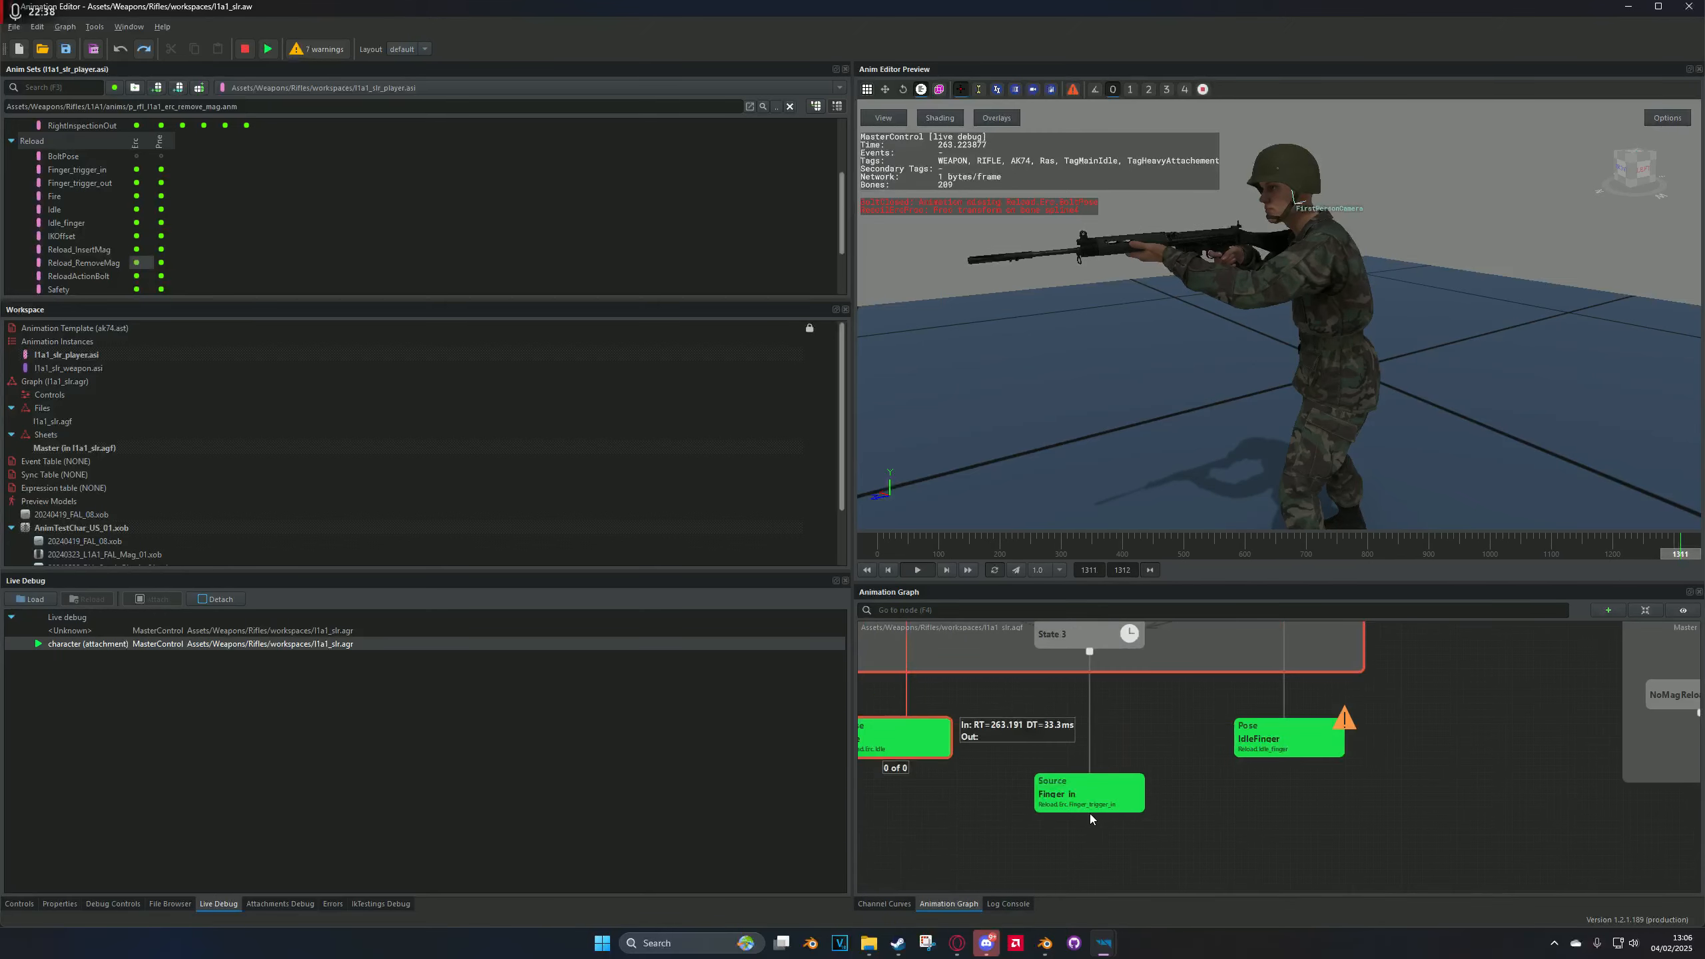
{"action": "middle_click_drag", "start_coordinate": [1123, 728], "coordinate": [1315, 728]}
{"action": "middle_click_drag", "start_coordinate": [1121, 749], "coordinate": [1203, 751]}
{"action": "scroll", "coordinate": [1201, 752], "scroll_direction": "down", "scroll_amount": 6}
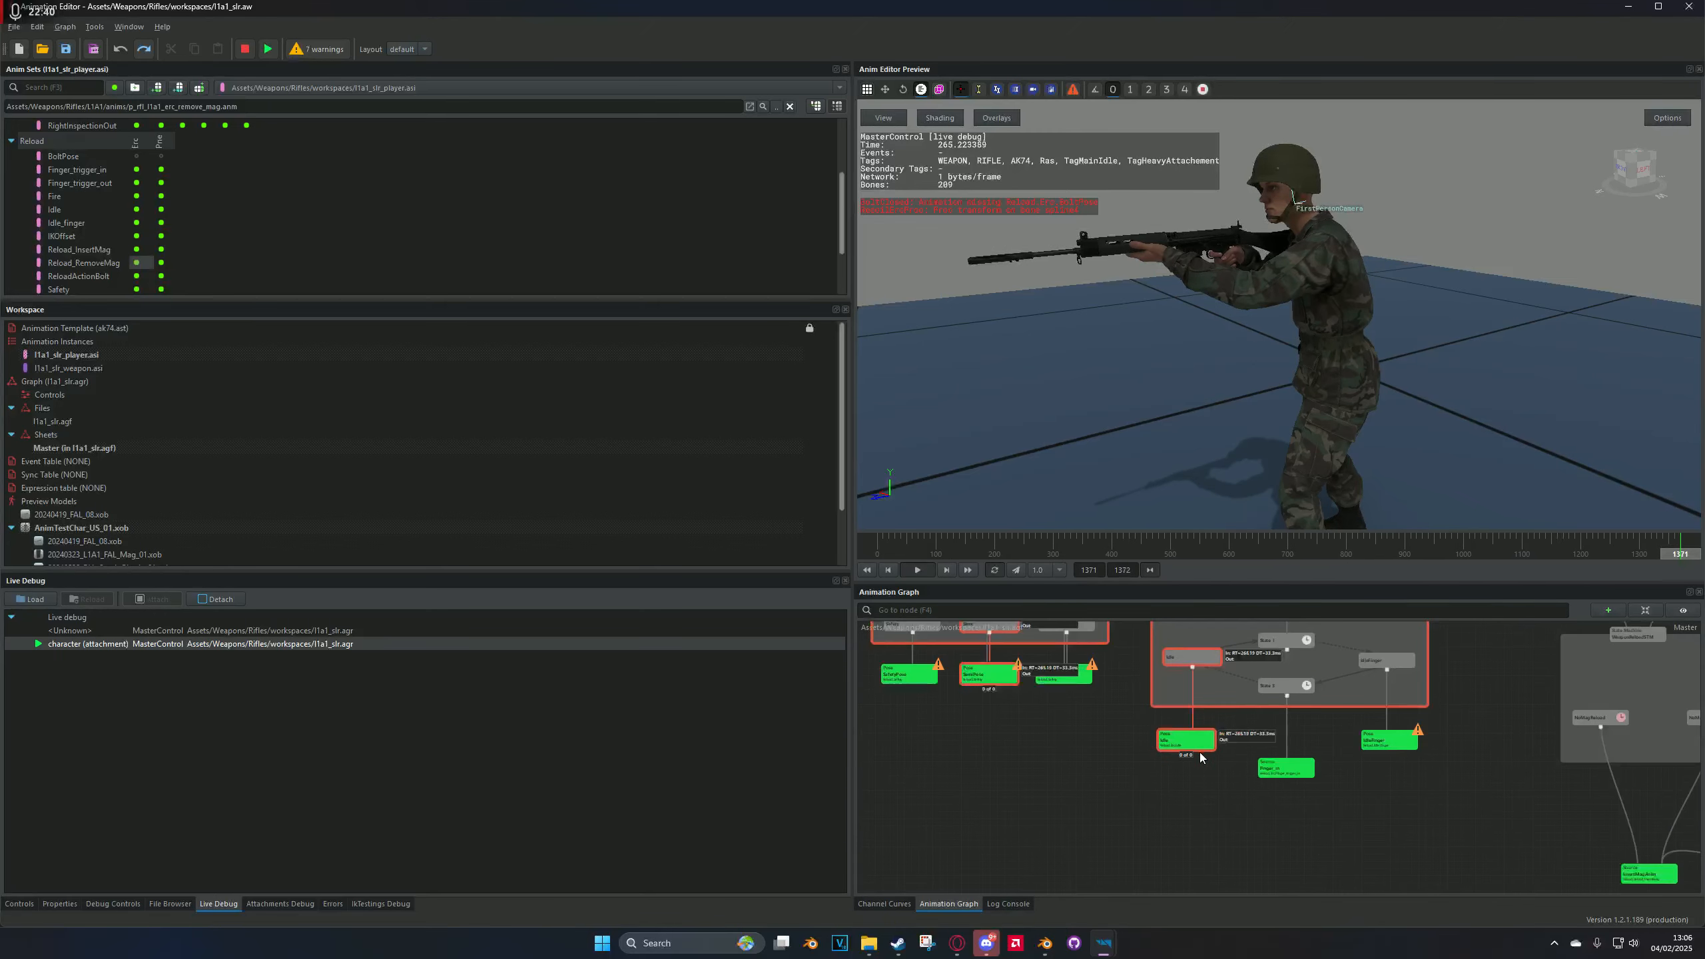
{"action": "scroll", "coordinate": [1189, 728], "scroll_direction": "up", "scroll_amount": 5}
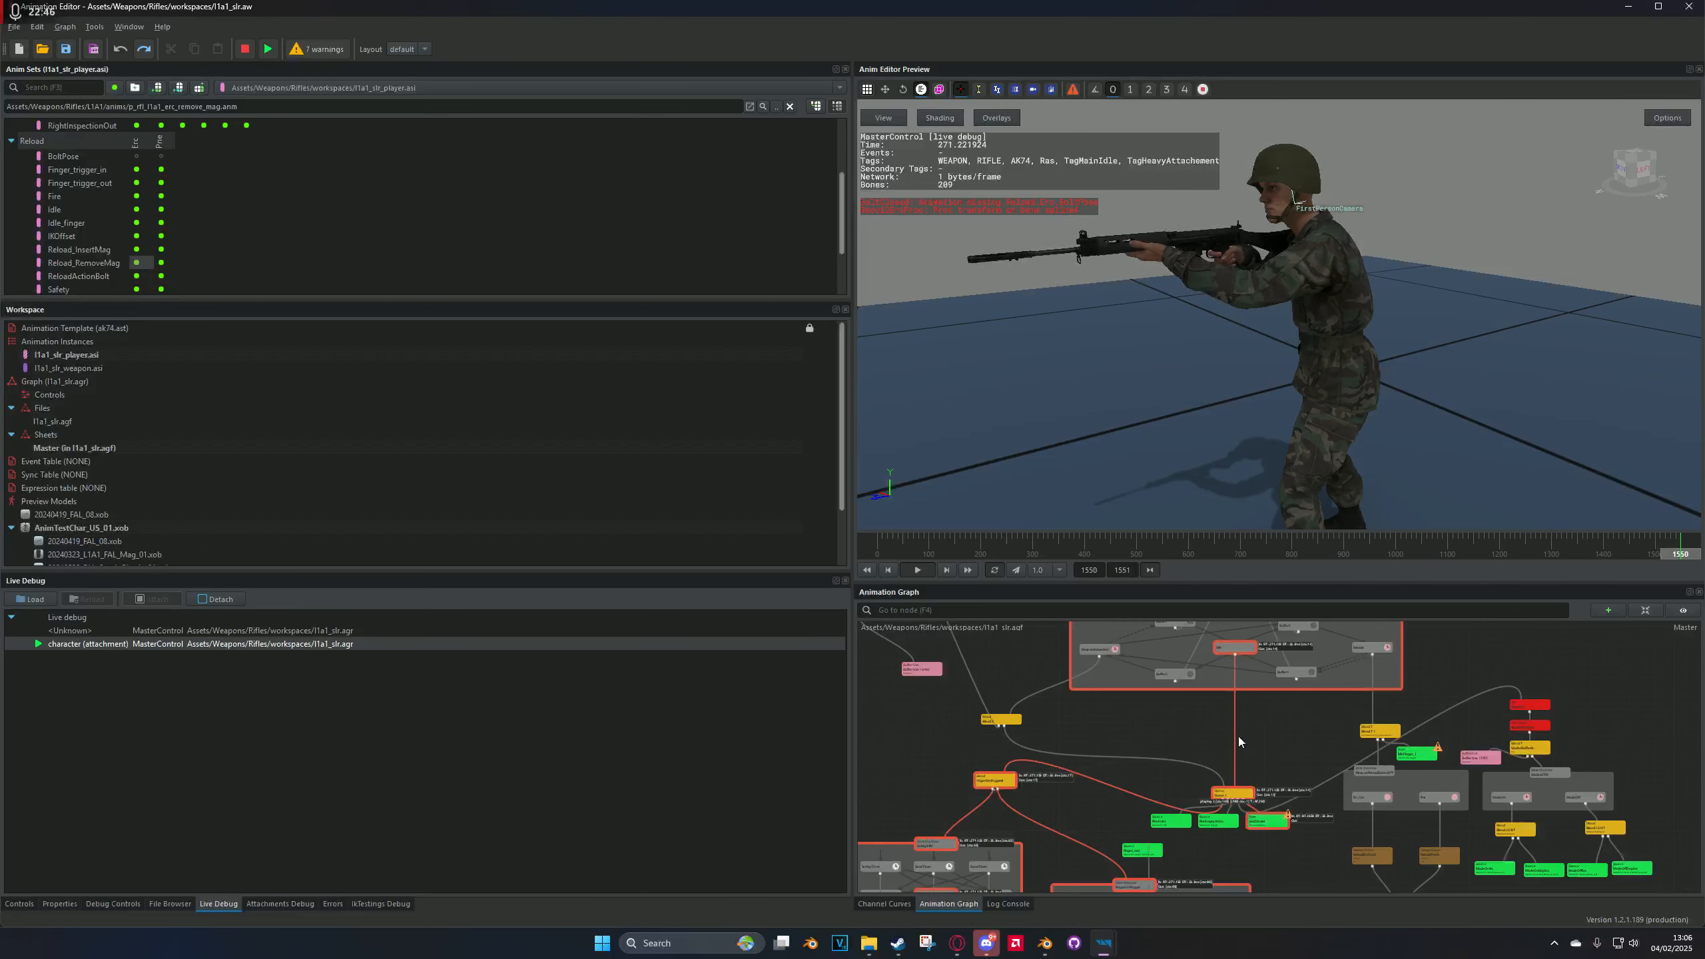
Step: Stop live debugging and play Reload_RemoveMag from frame 0 to frame 41, viewing the soldier from his other side
{"action": "left_click", "coordinate": [245, 49]}
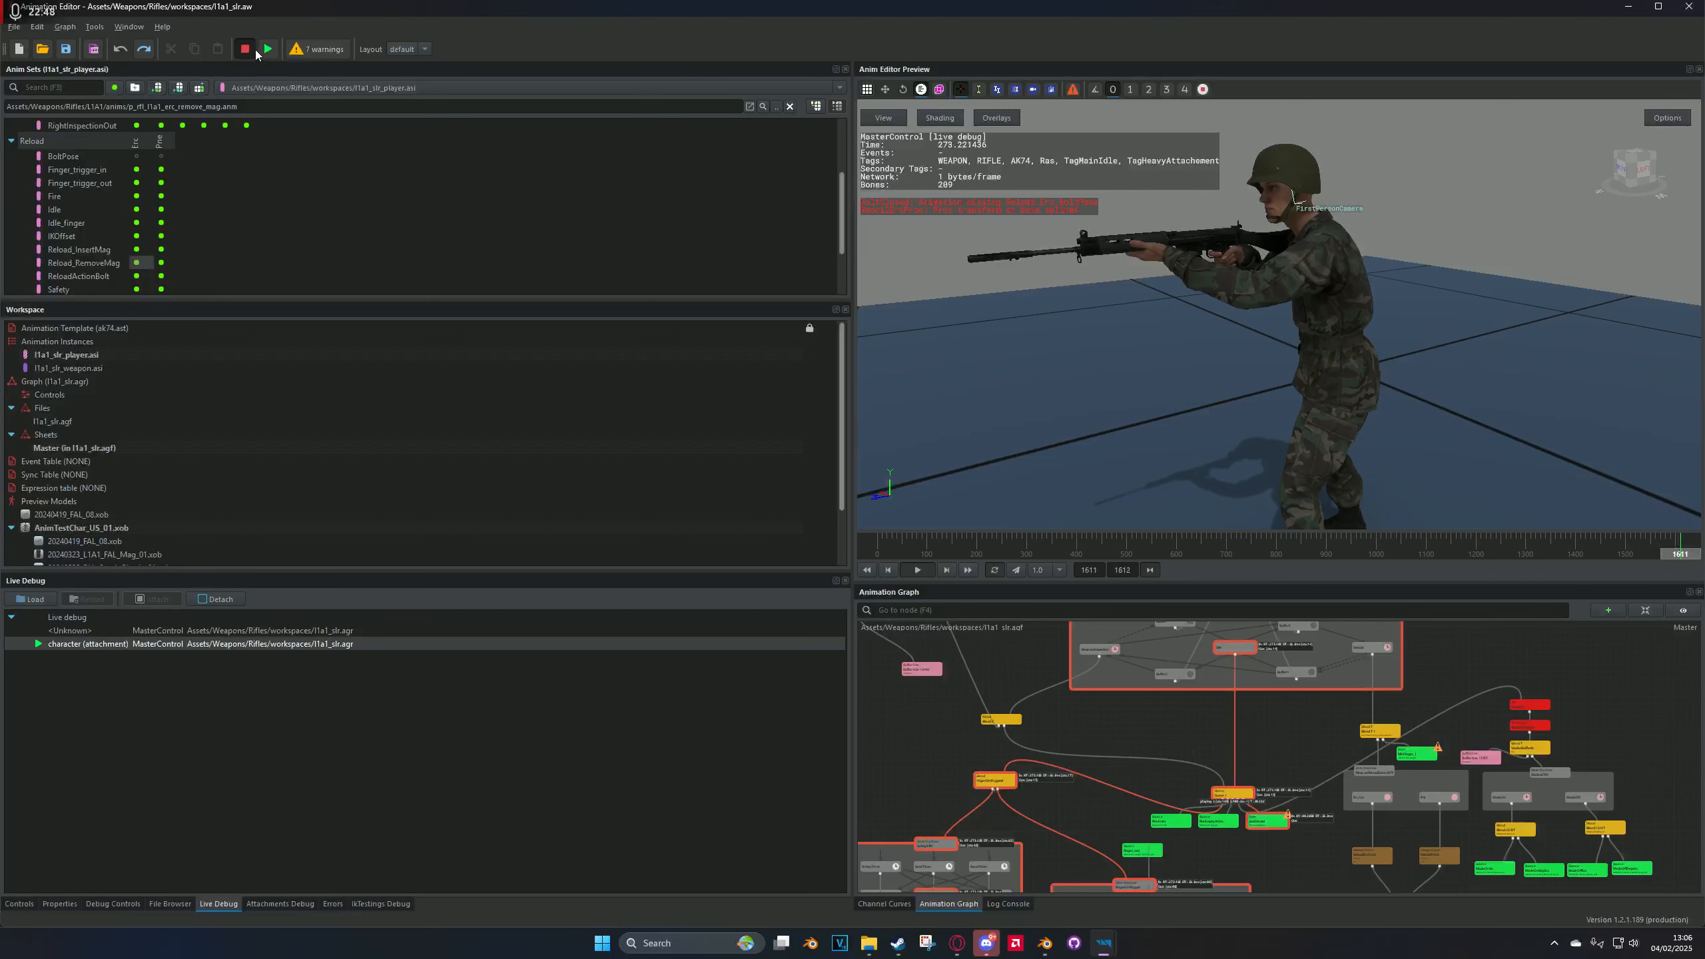
{"action": "double_click", "coordinate": [143, 269]}
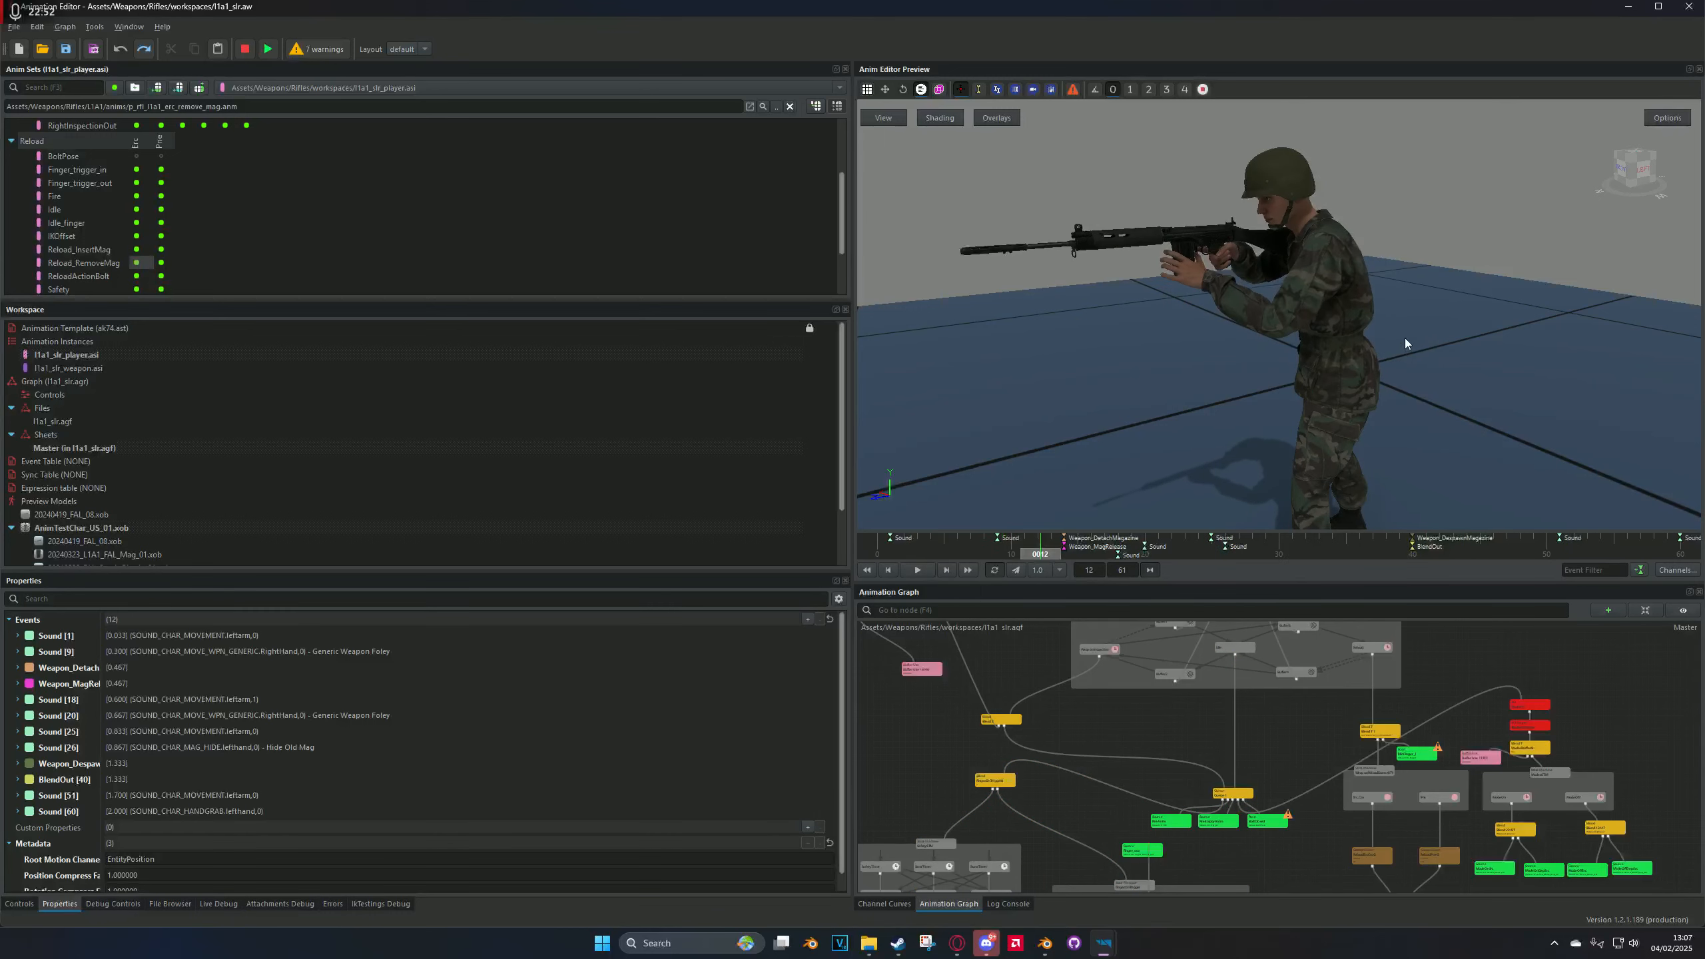
{"action": "left_click_drag", "start_coordinate": [1021, 559], "coordinate": [830, 555]}
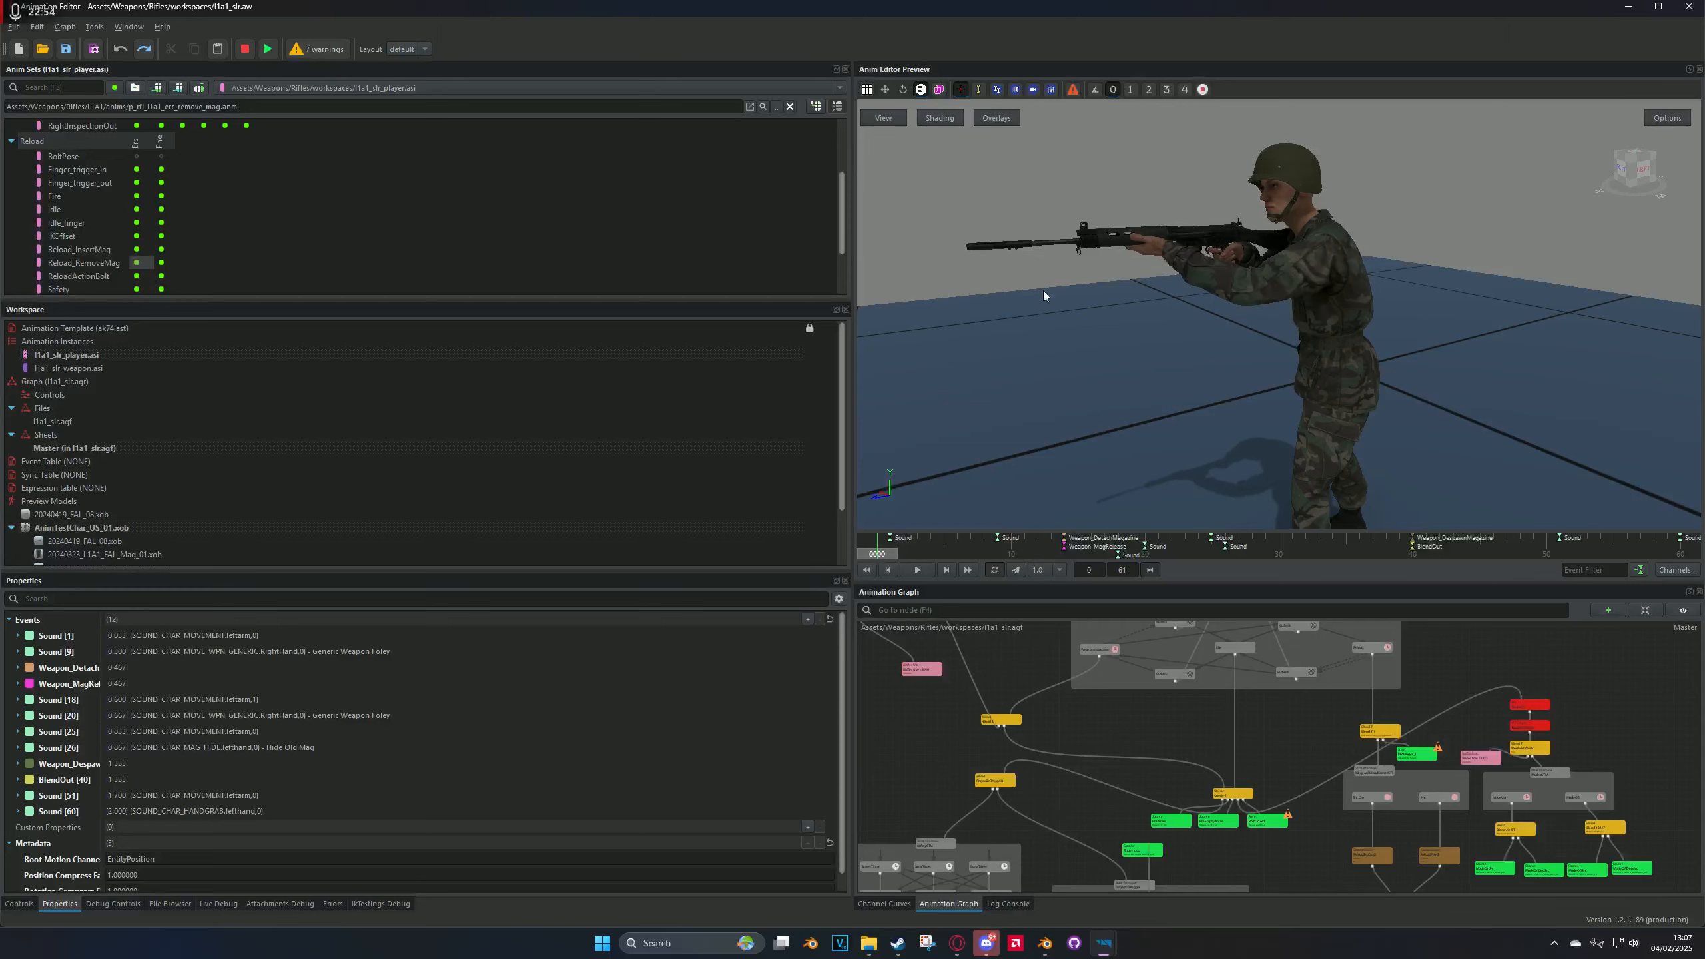
{"action": "left_click_drag", "start_coordinate": [1043, 291], "coordinate": [1407, 656], "text": "alt"}
{"action": "left_click_drag", "start_coordinate": [1262, 463], "coordinate": [1155, 349], "text": "alt"}
{"action": "left_click", "coordinate": [917, 570]}
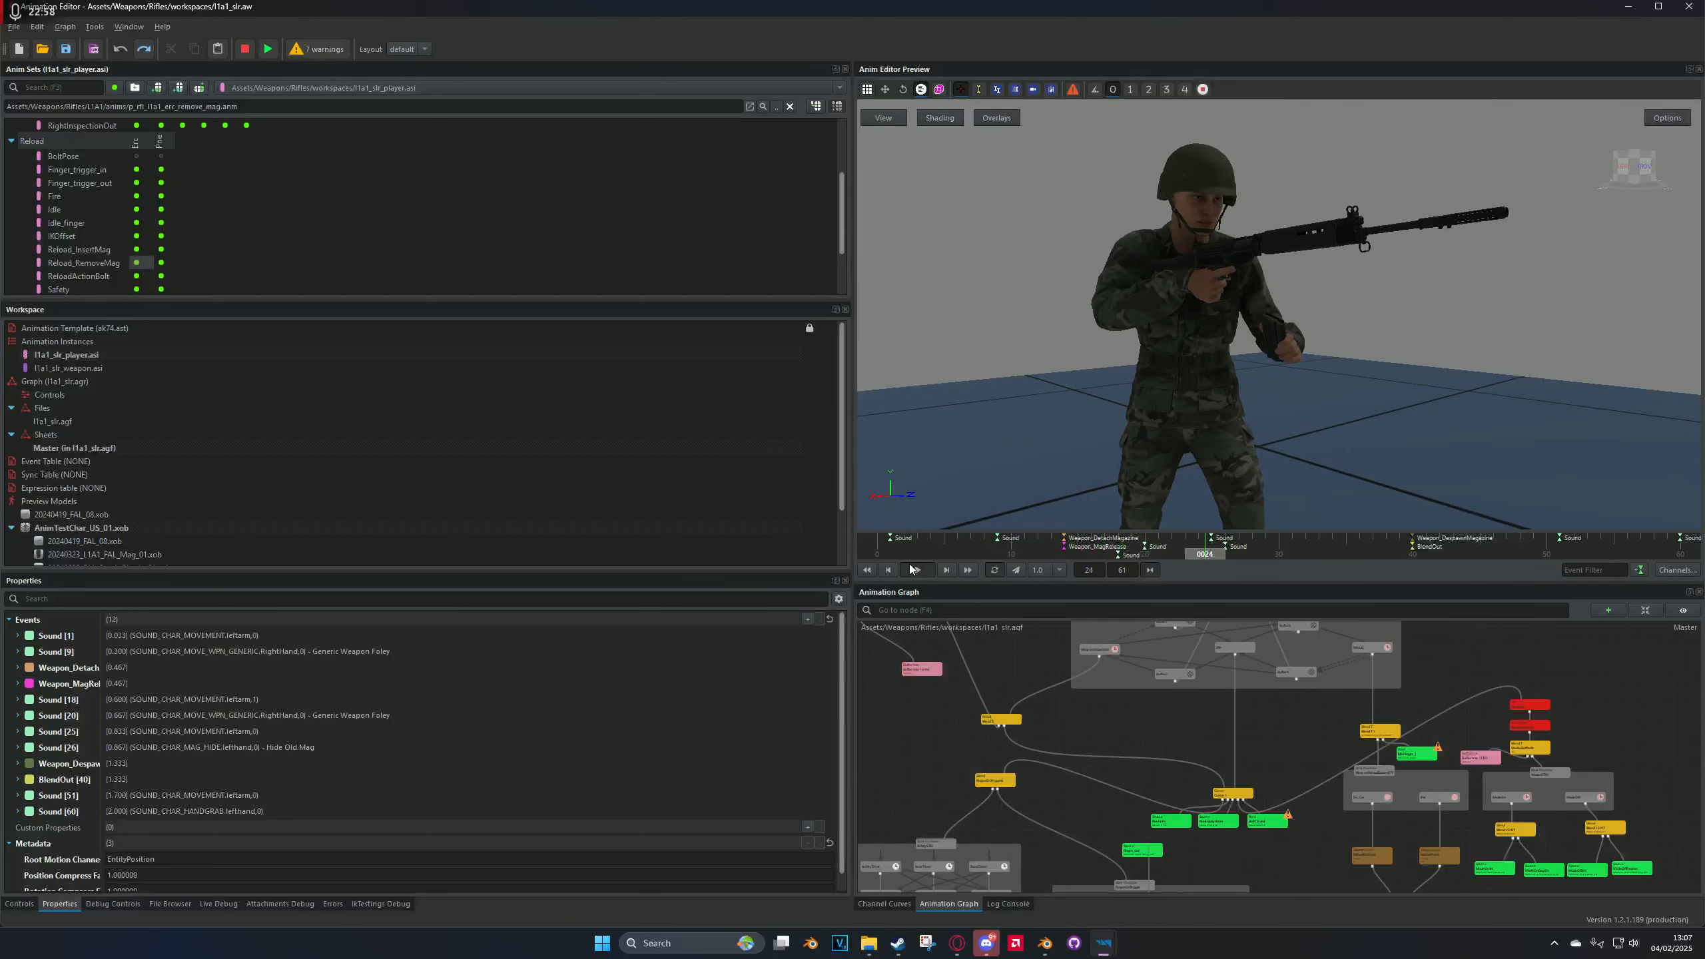
{"action": "left_click", "coordinate": [911, 570]}
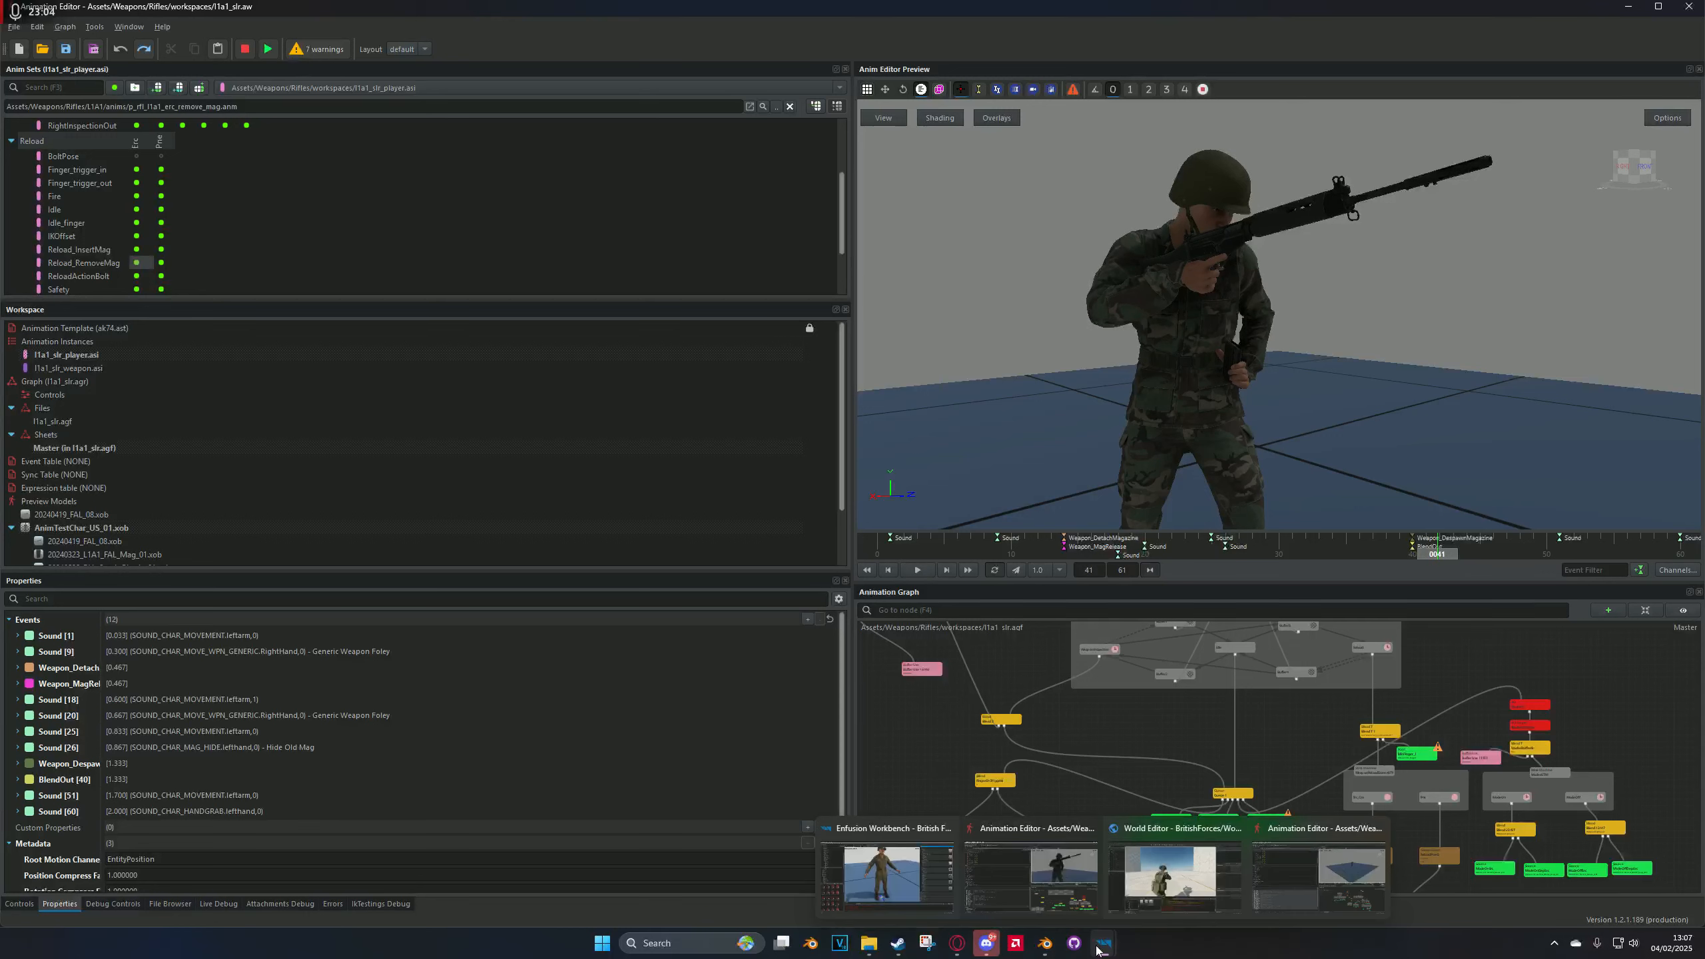
Step: Switch to the World Editor and observe the soldier holding the rifle in the running game
{"action": "mouse_move", "coordinate": [1104, 943]}
{"action": "left_click", "coordinate": [1170, 870]}
{"action": "key", "text": "alt"}
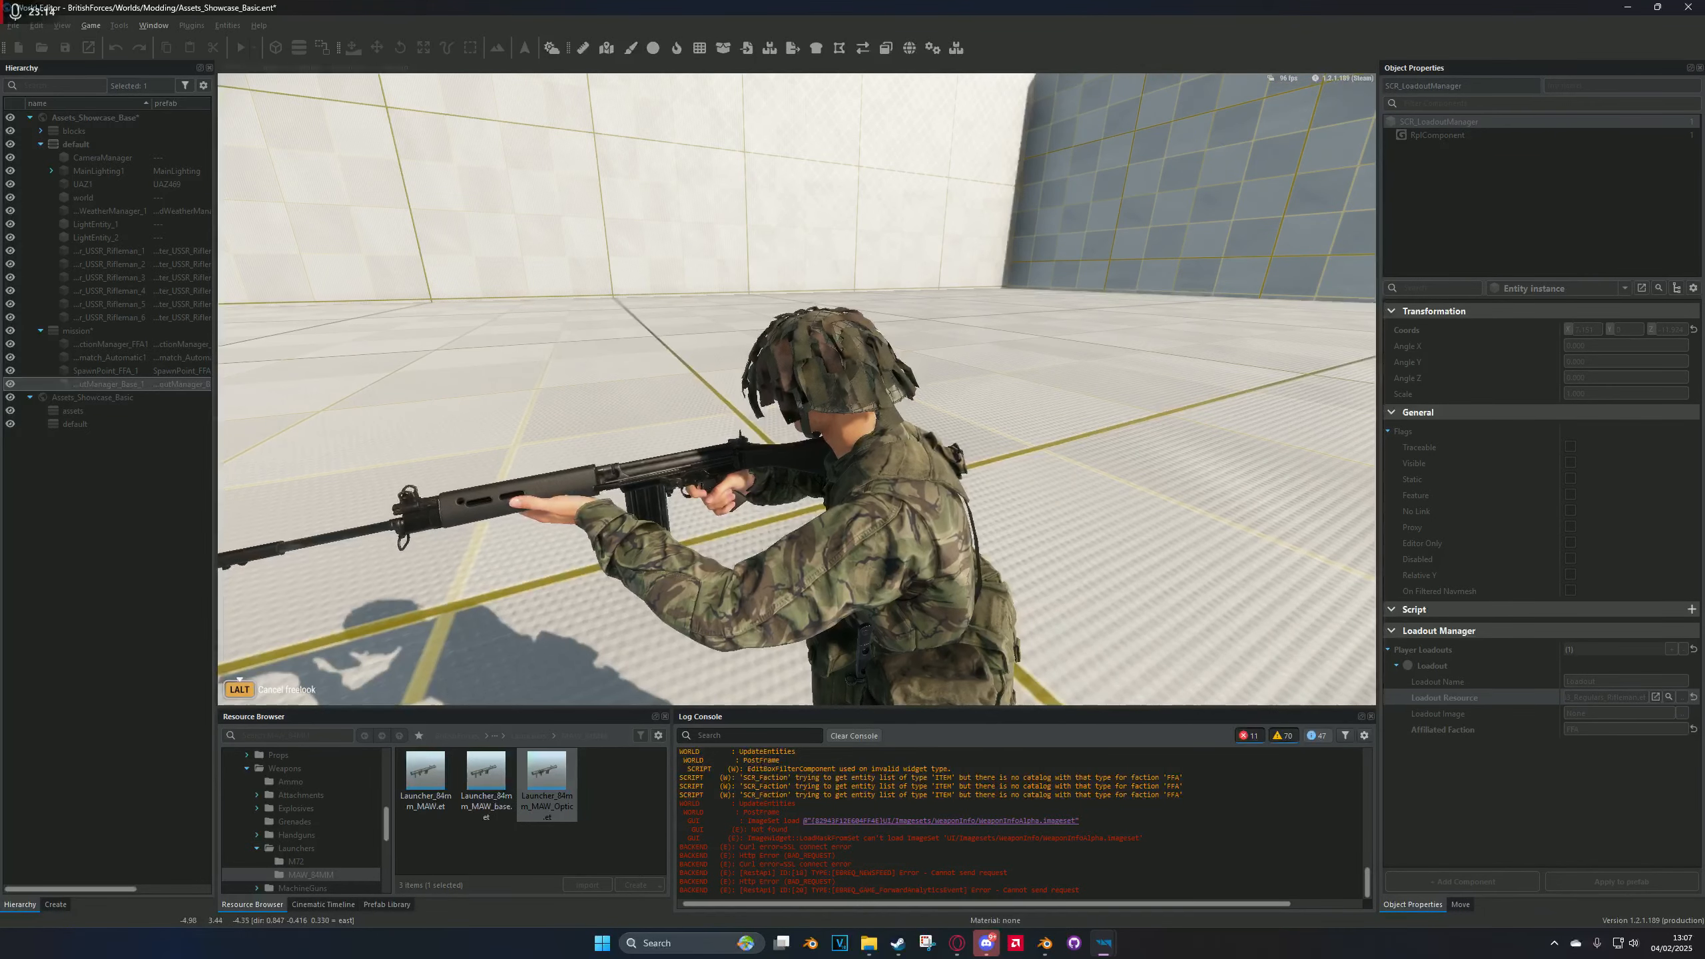
Step: Return to the Animation Editor and inspect the magazine in the soldier's left hand up close at frame 31 of Reload_RemoveMag
{"action": "key", "text": "alt+Tab"}
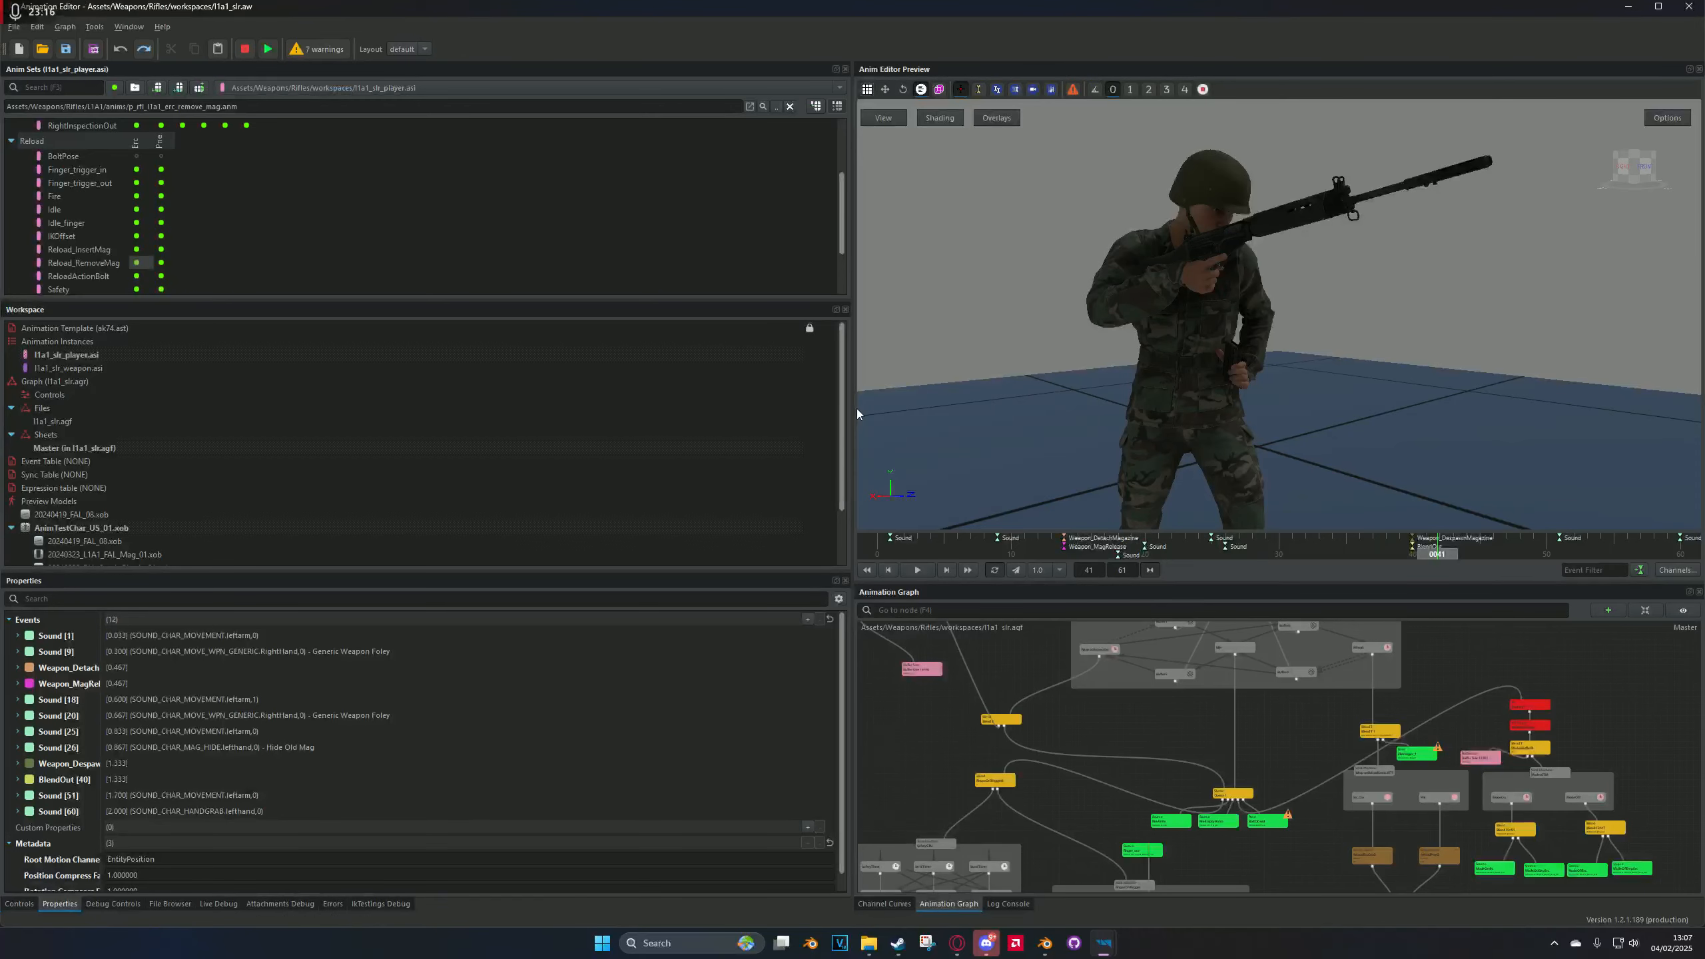
{"action": "left_click_drag", "start_coordinate": [1196, 343], "coordinate": [1205, 344], "text": "alt"}
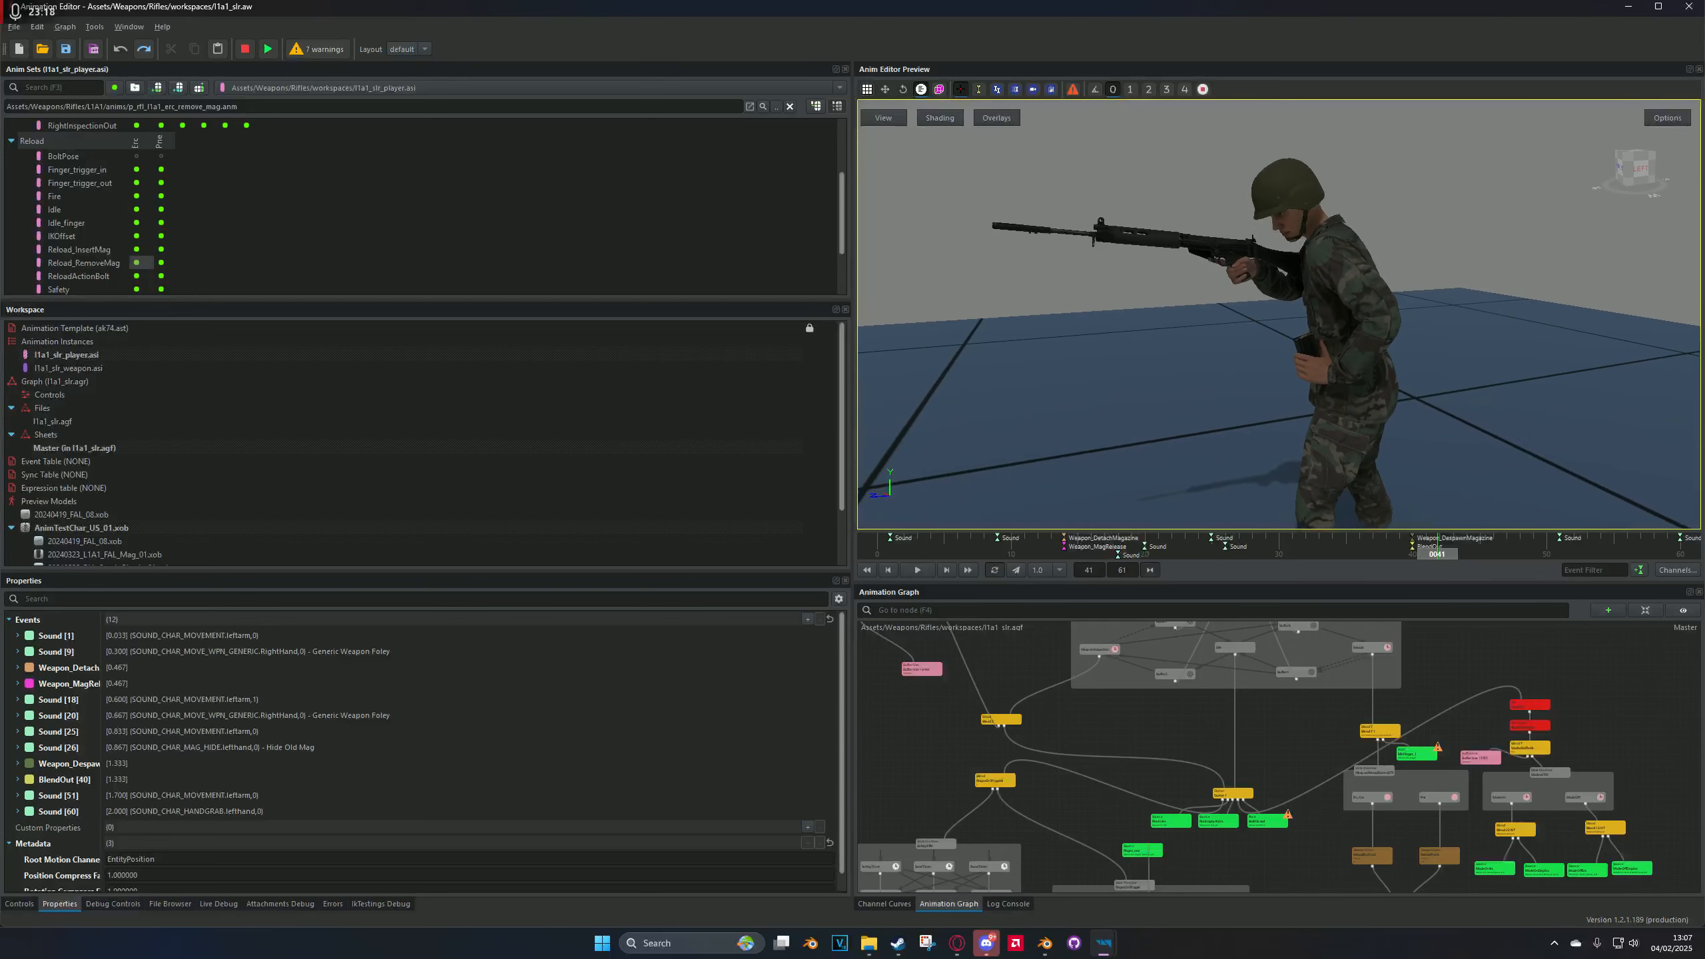
{"action": "scroll", "coordinate": [1281, 394], "scroll_direction": "up", "scroll_amount": 4}
{"action": "left_click_drag", "start_coordinate": [1281, 394], "coordinate": [1394, 434], "text": "alt"}
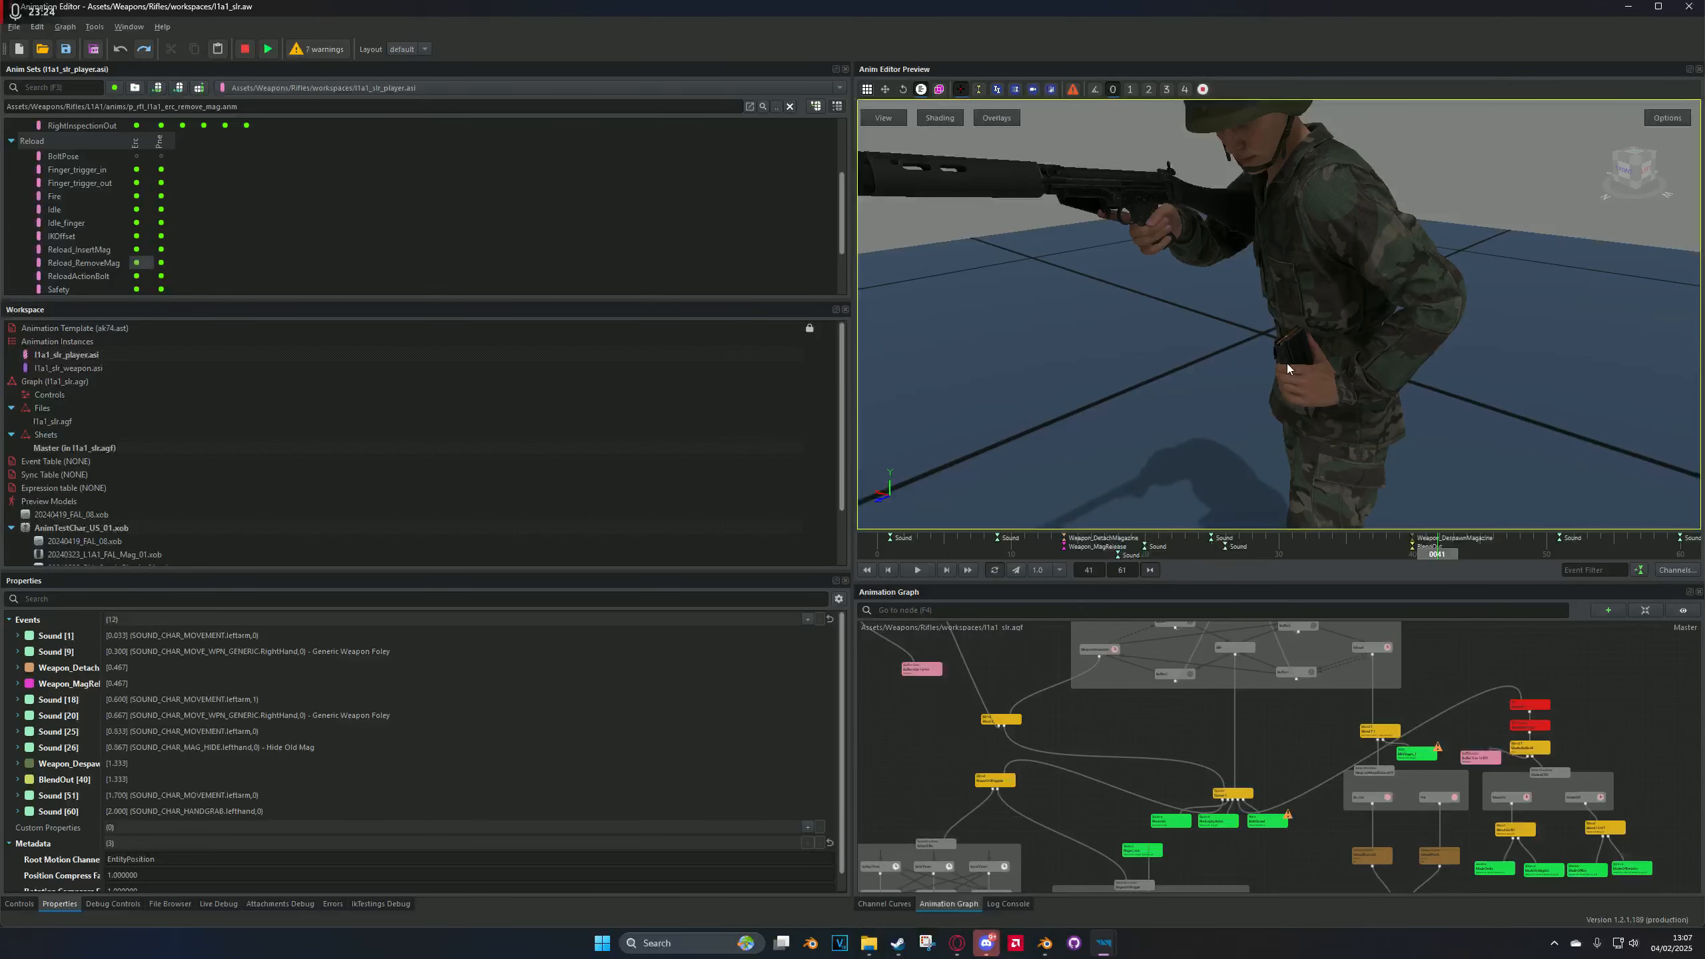
{"action": "left_click_drag", "start_coordinate": [1102, 552], "coordinate": [1297, 548]}
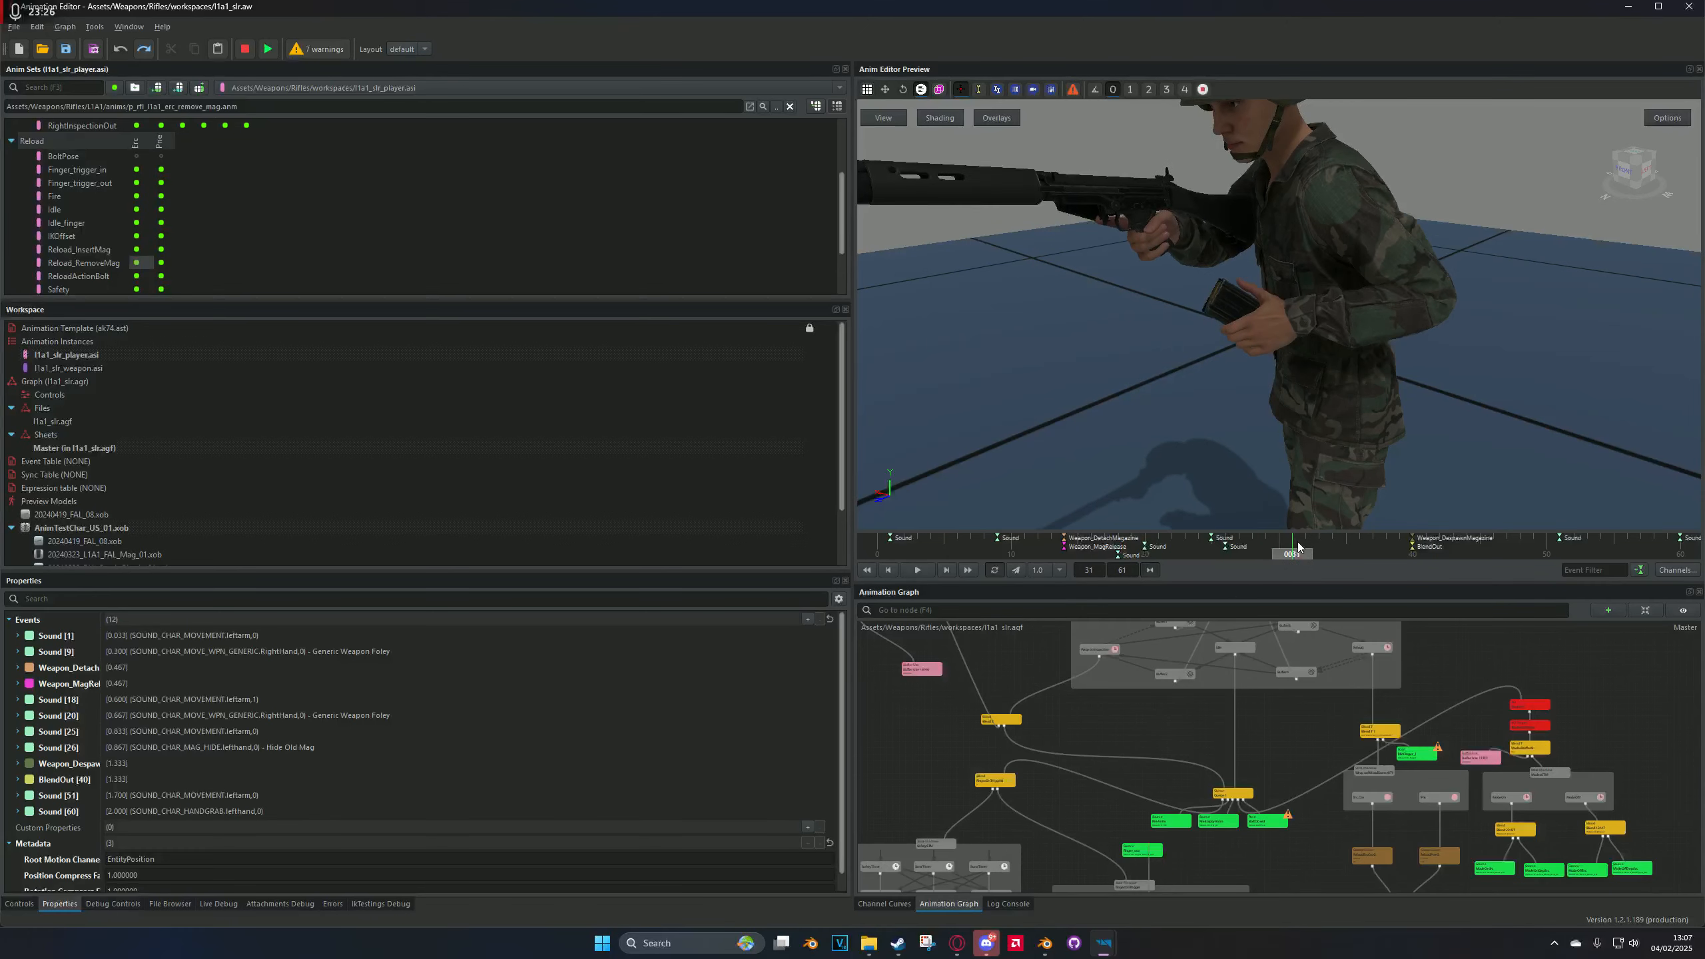
Step: Switch to the World Editor and restart the game session in the Assets_Showcase_Base world with the soldier armed
{"action": "mouse_move", "coordinate": [1116, 948]}
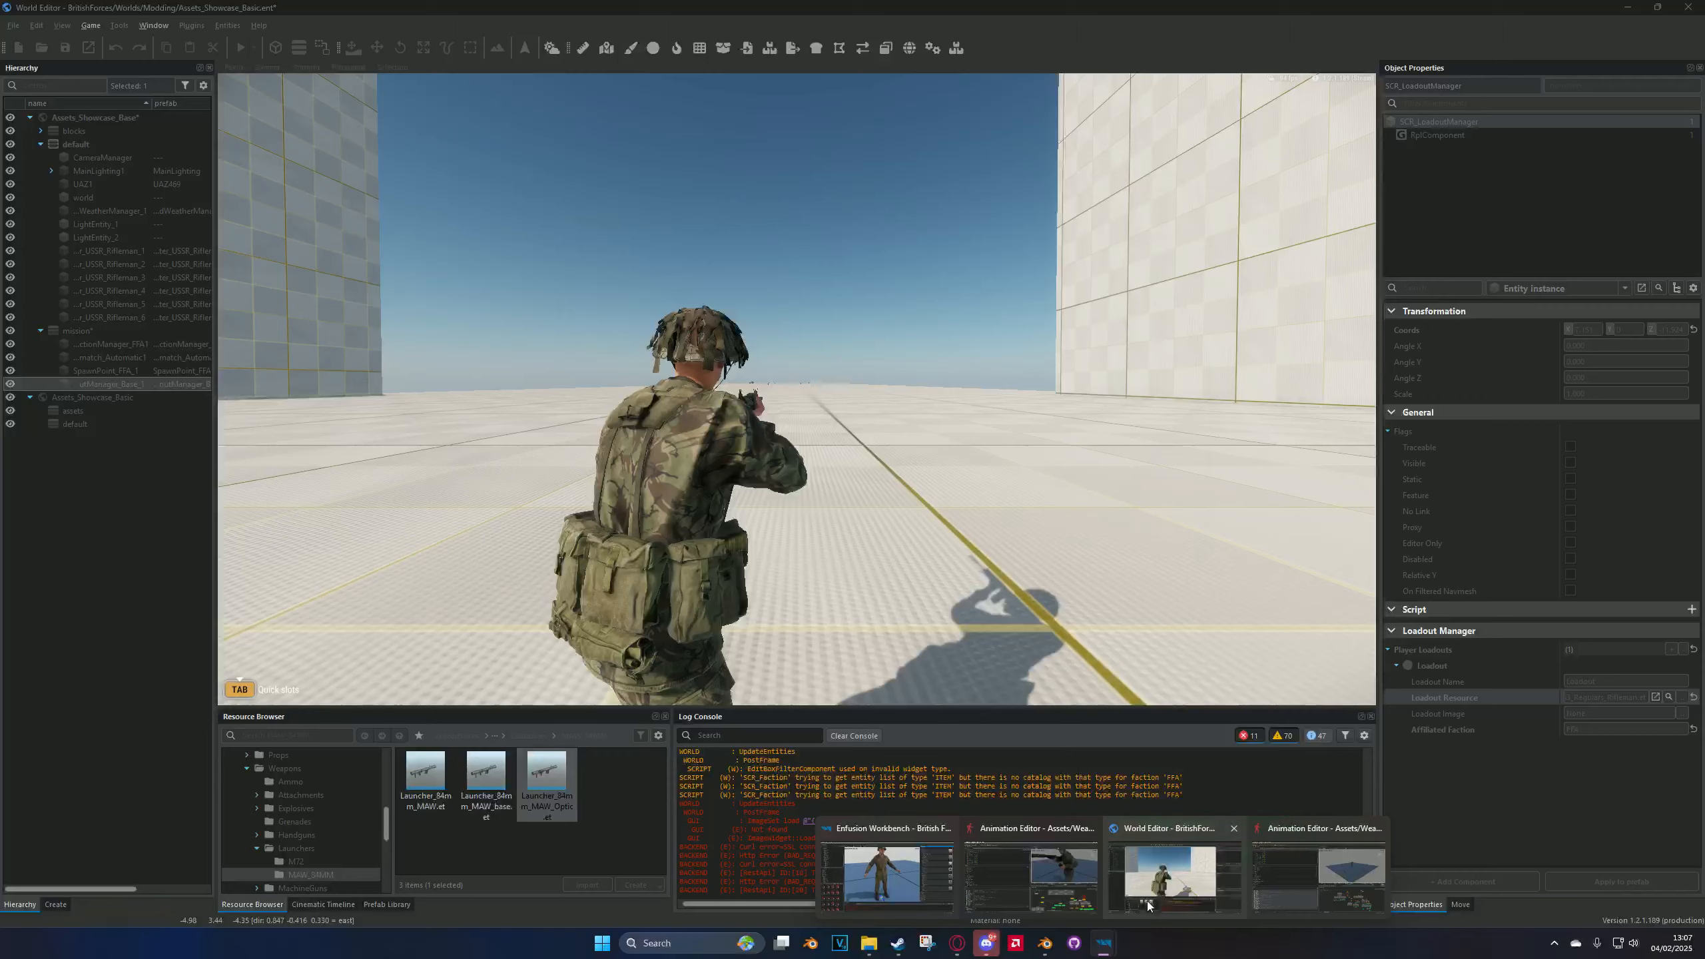
{"action": "left_click", "coordinate": [1147, 900]}
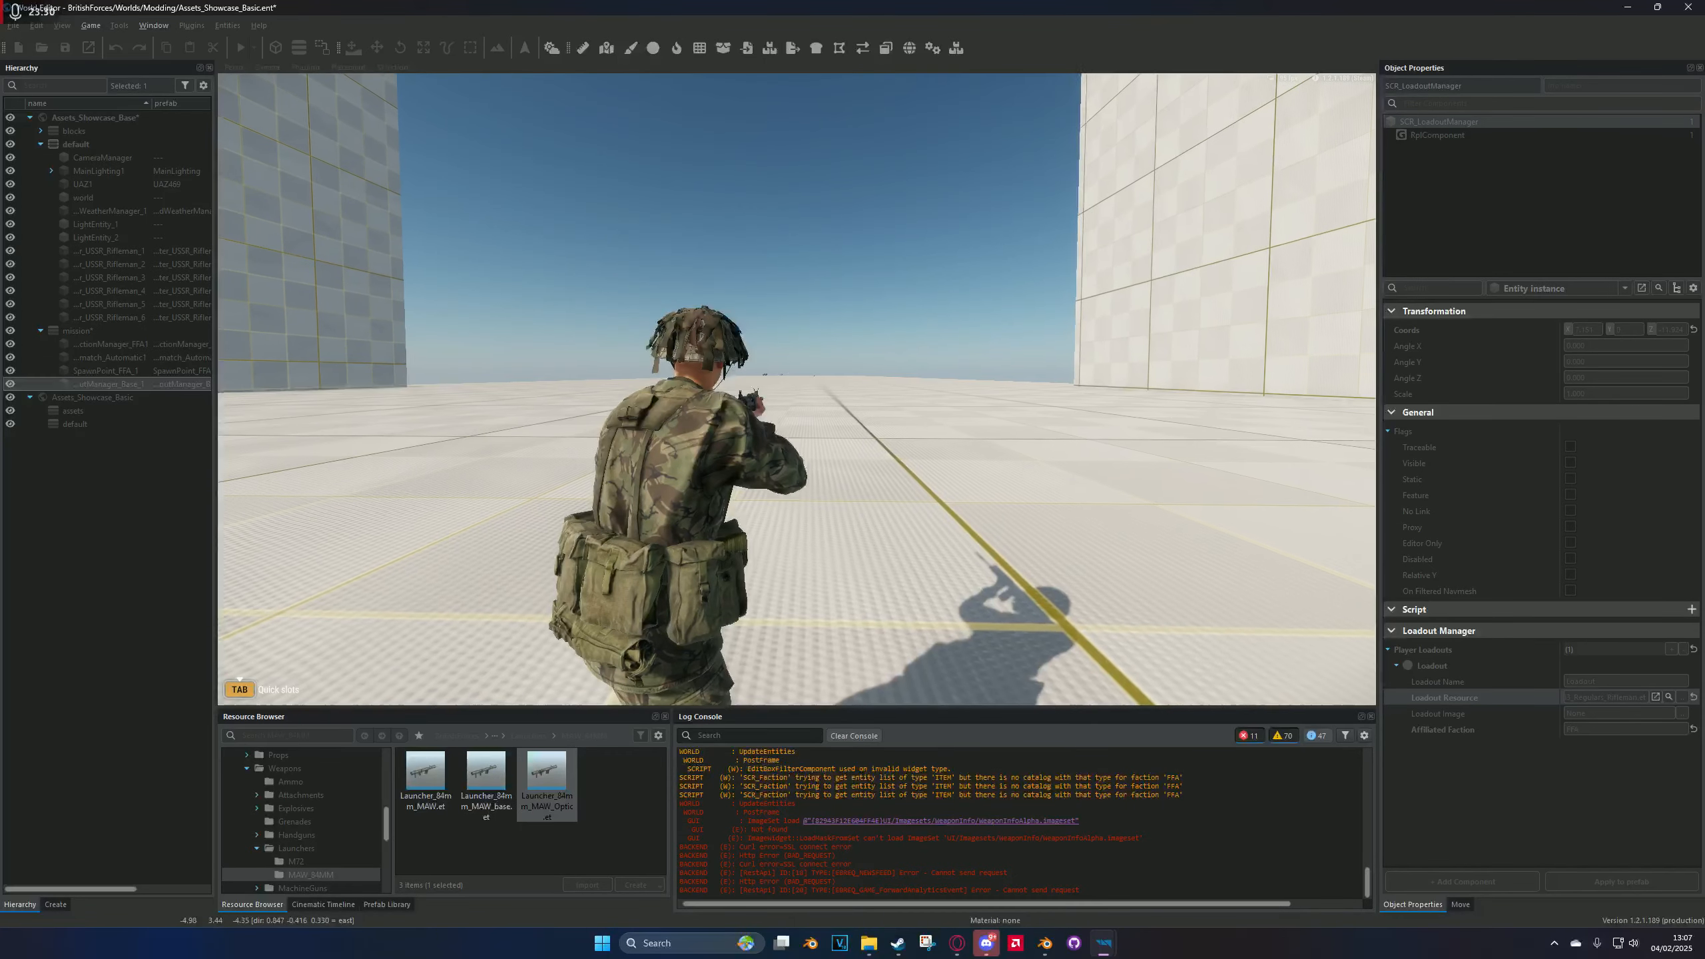
{"action": "key", "text": "Escape"}
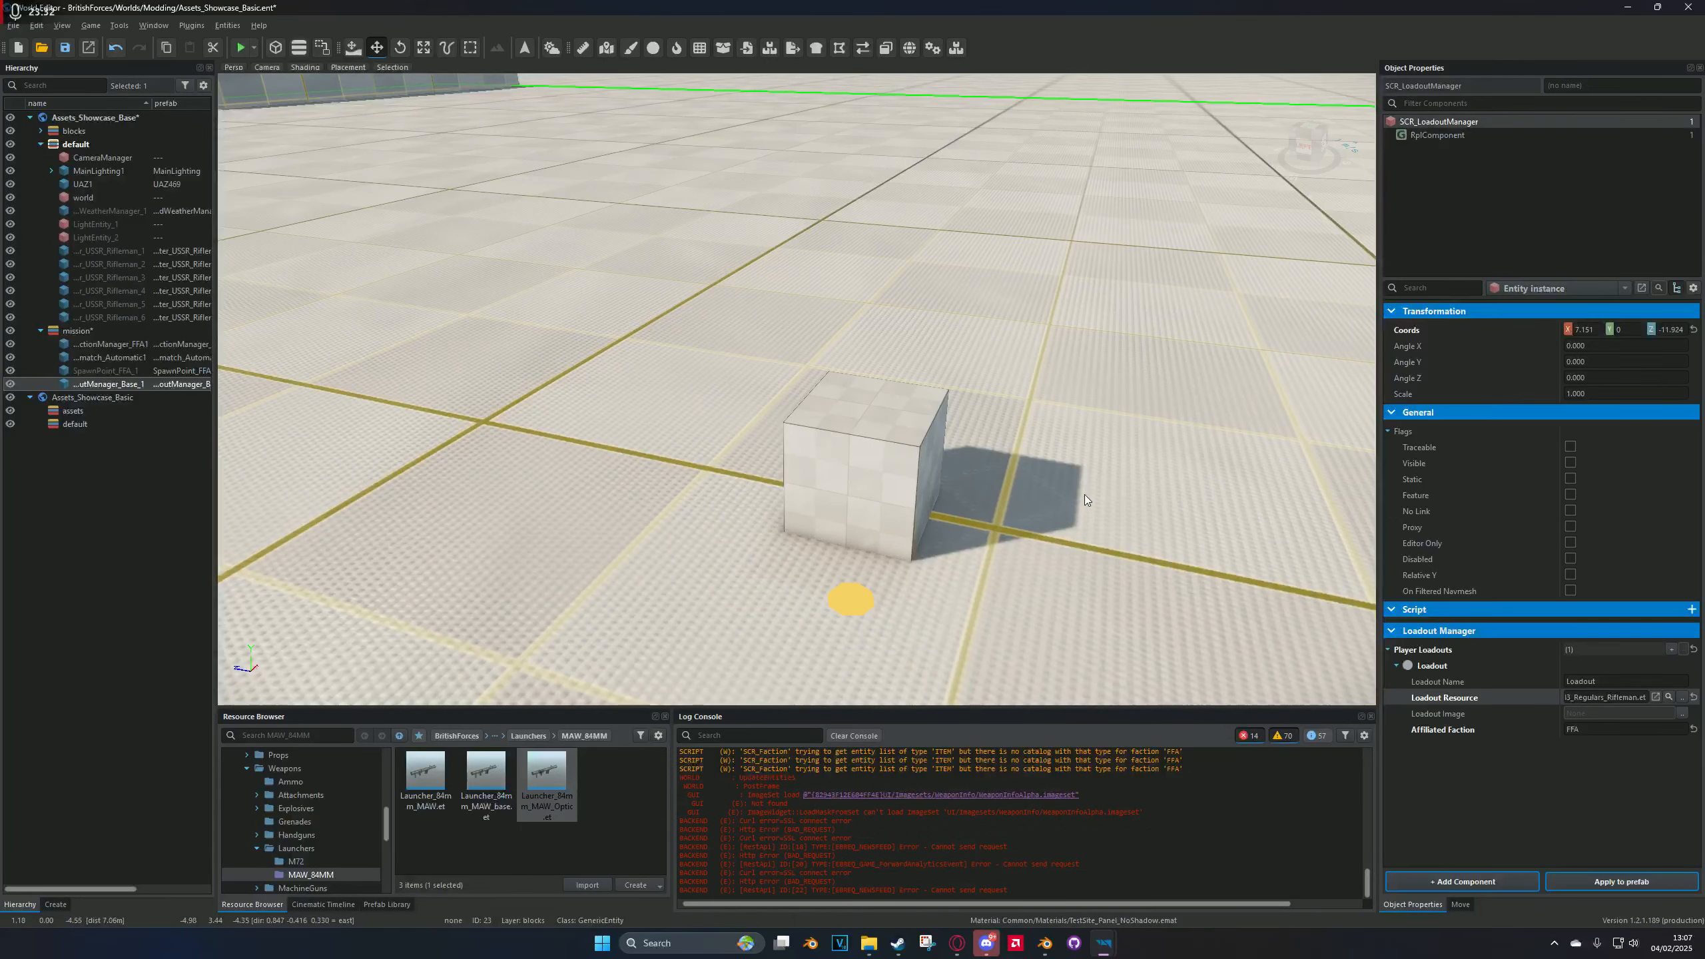
{"action": "key", "text": "F5"}
{"action": "key", "text": "d"}
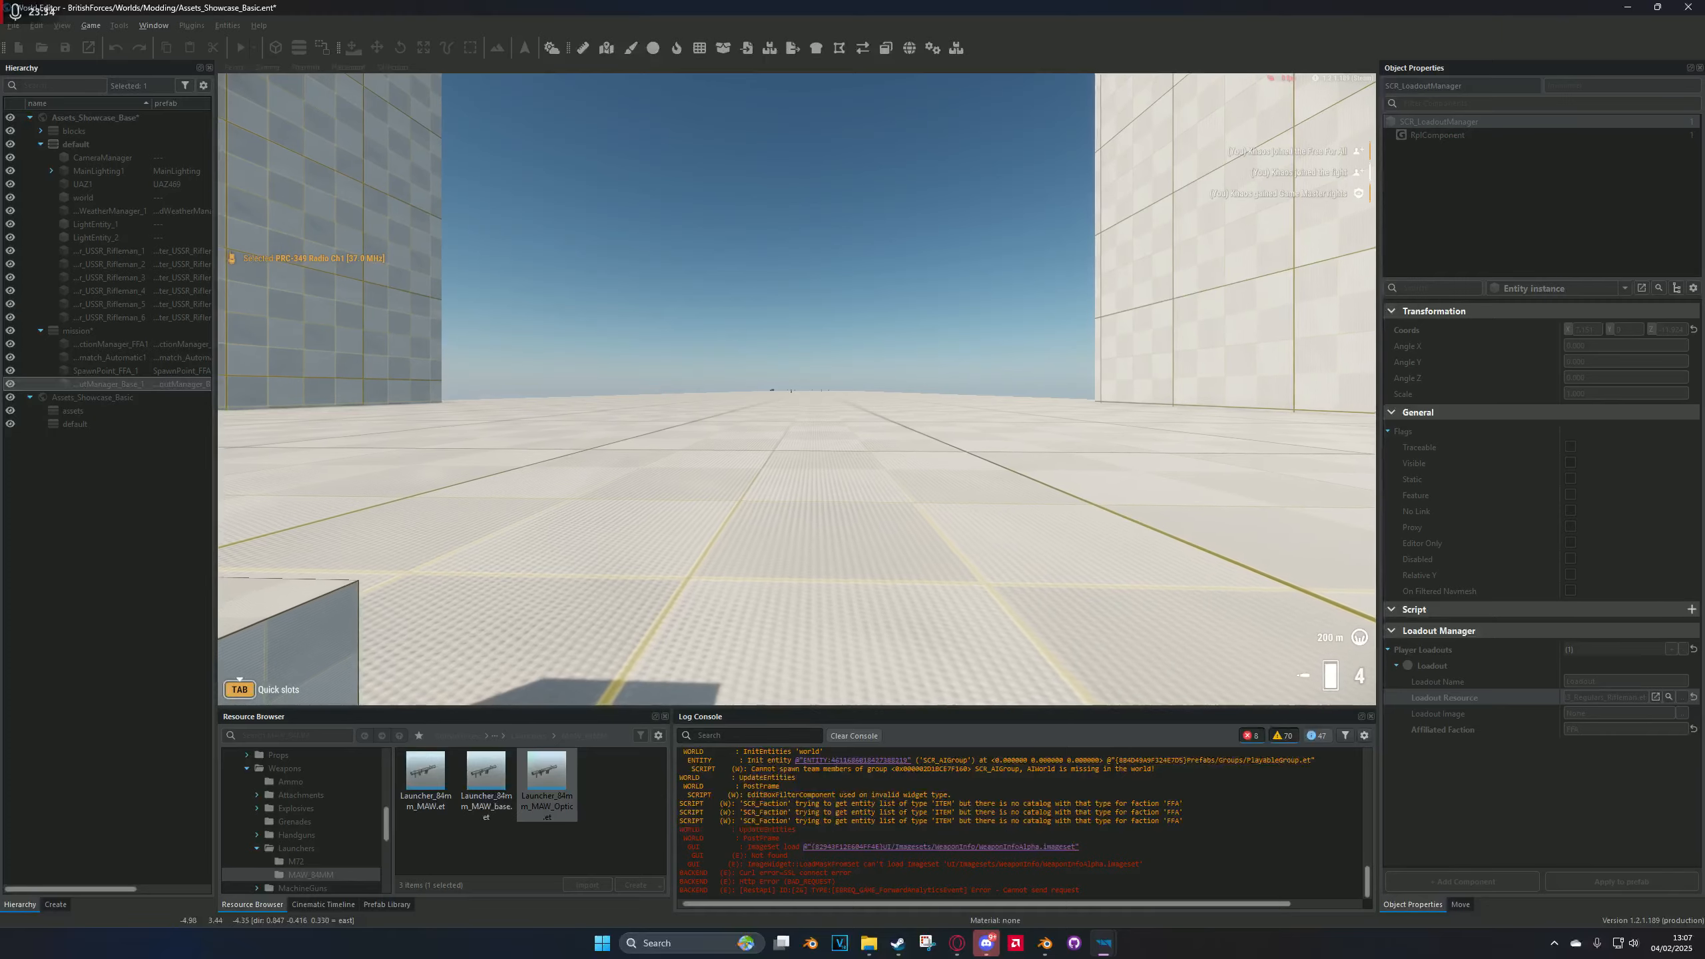
{"action": "key", "text": "Escape"}
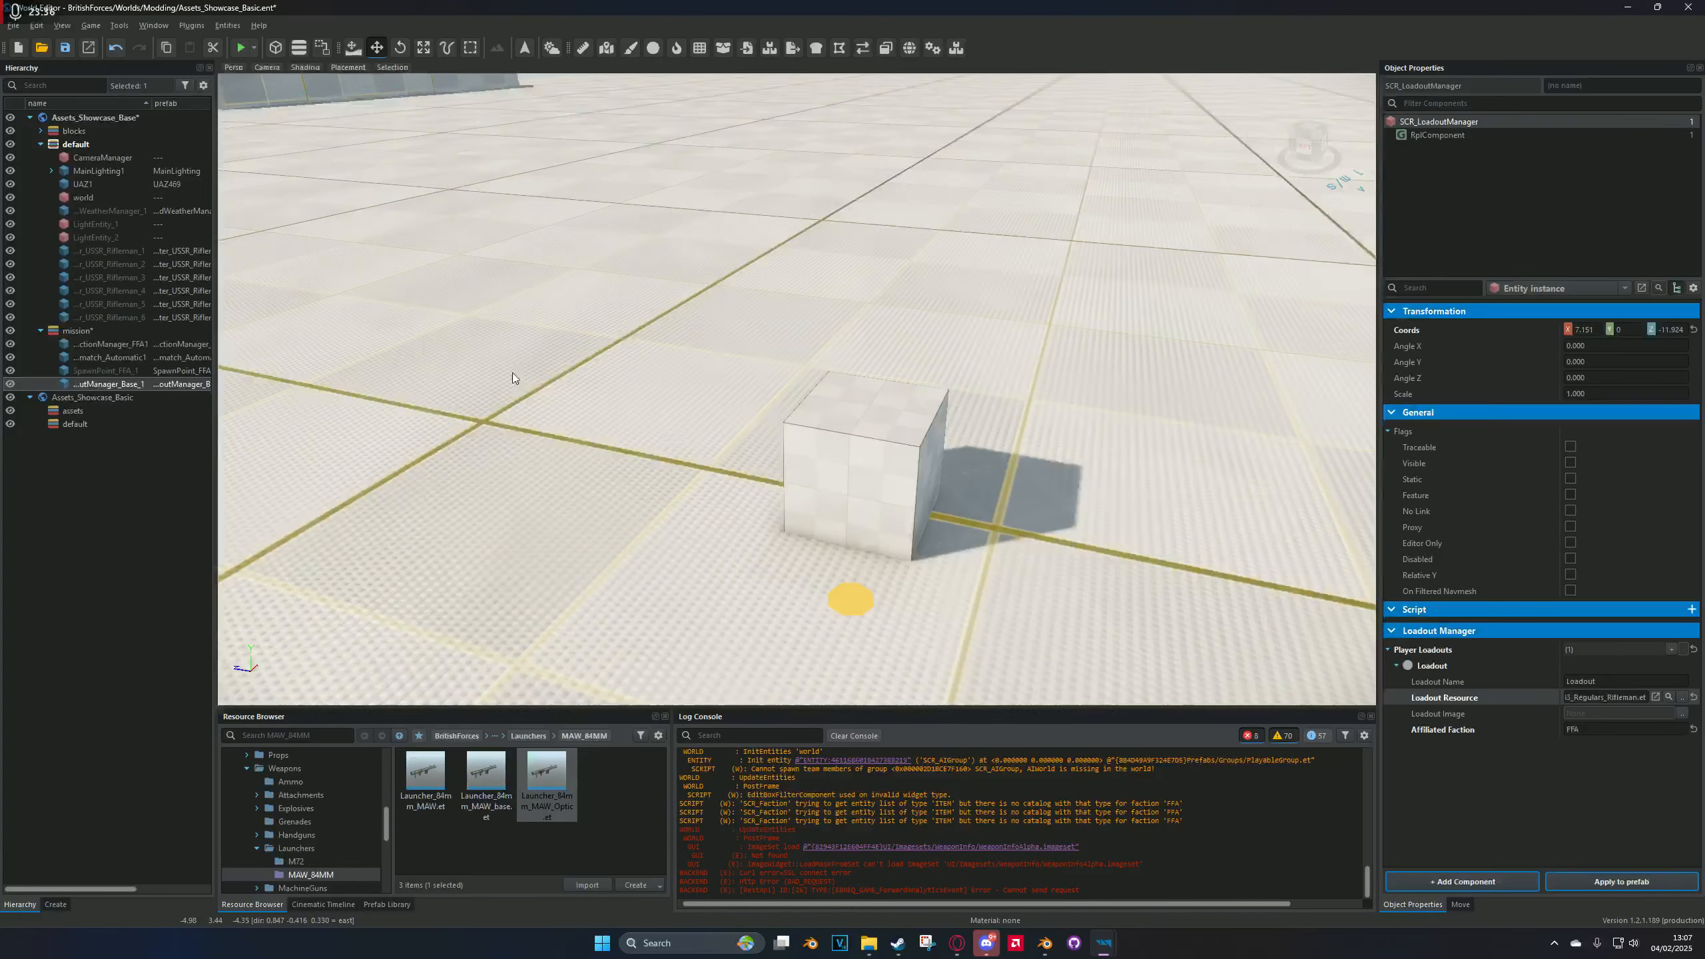
{"action": "key", "text": "F5"}
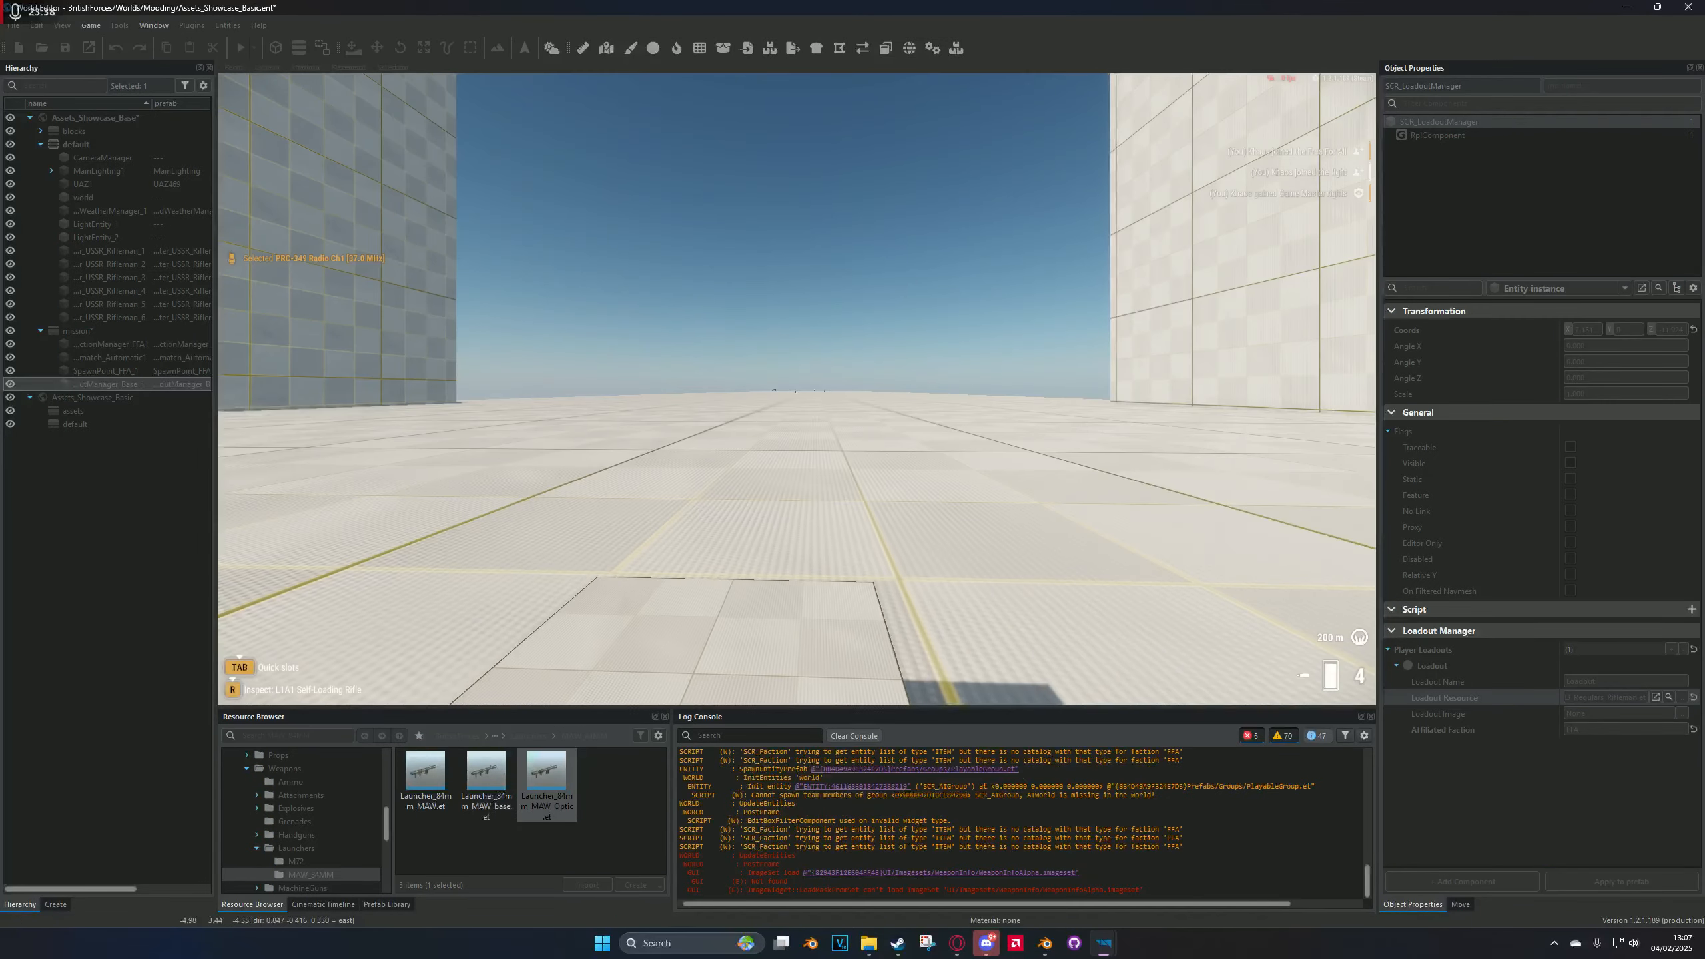
Step: Return to the Animation Editor and preview the Reload_InsertMag and ReloadActionBolt player animations
{"action": "key", "text": "alt+Tab"}
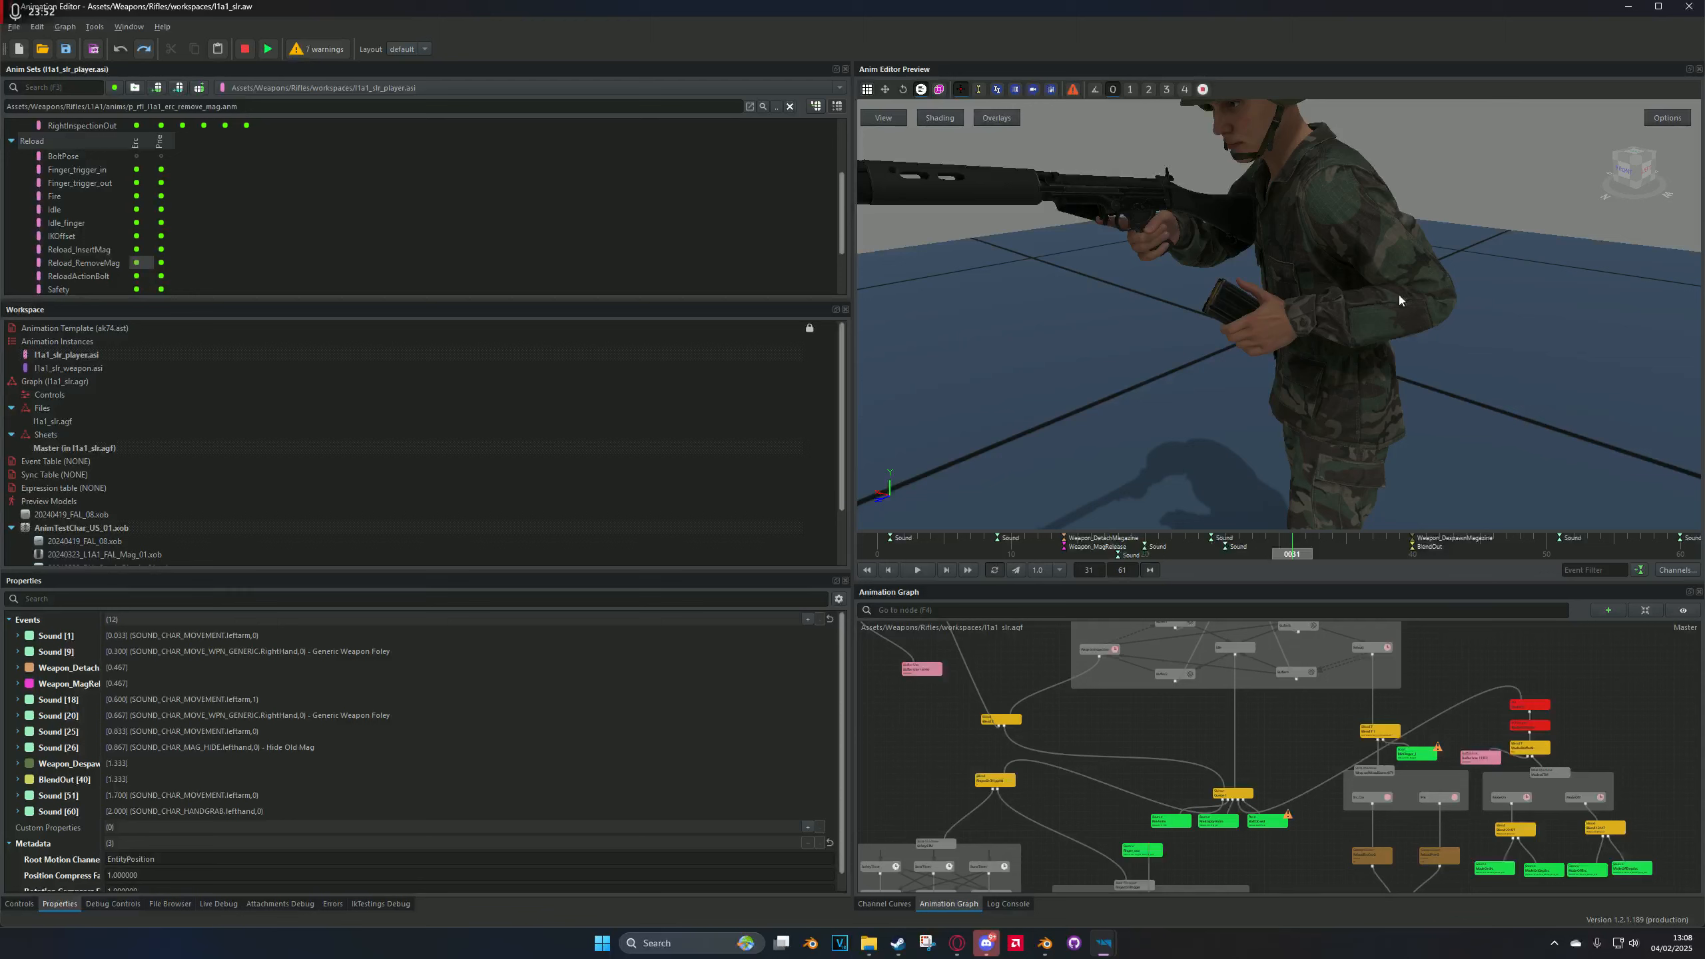
{"action": "left_click", "coordinate": [137, 249]}
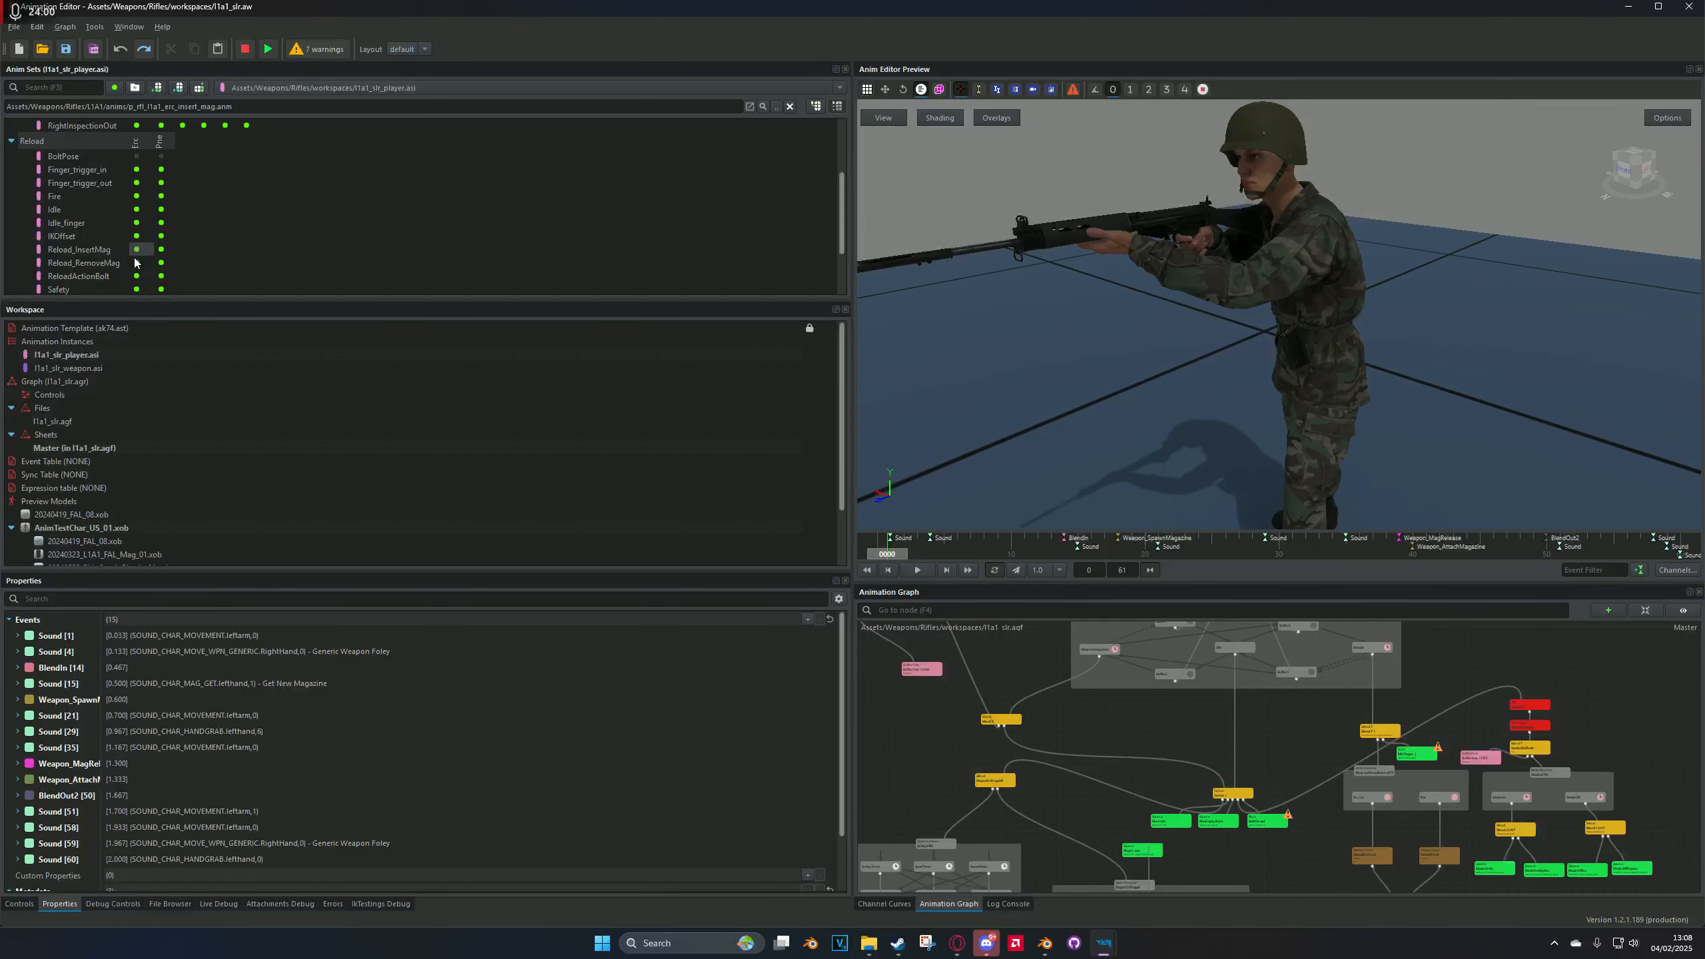
{"action": "left_click", "coordinate": [138, 276]}
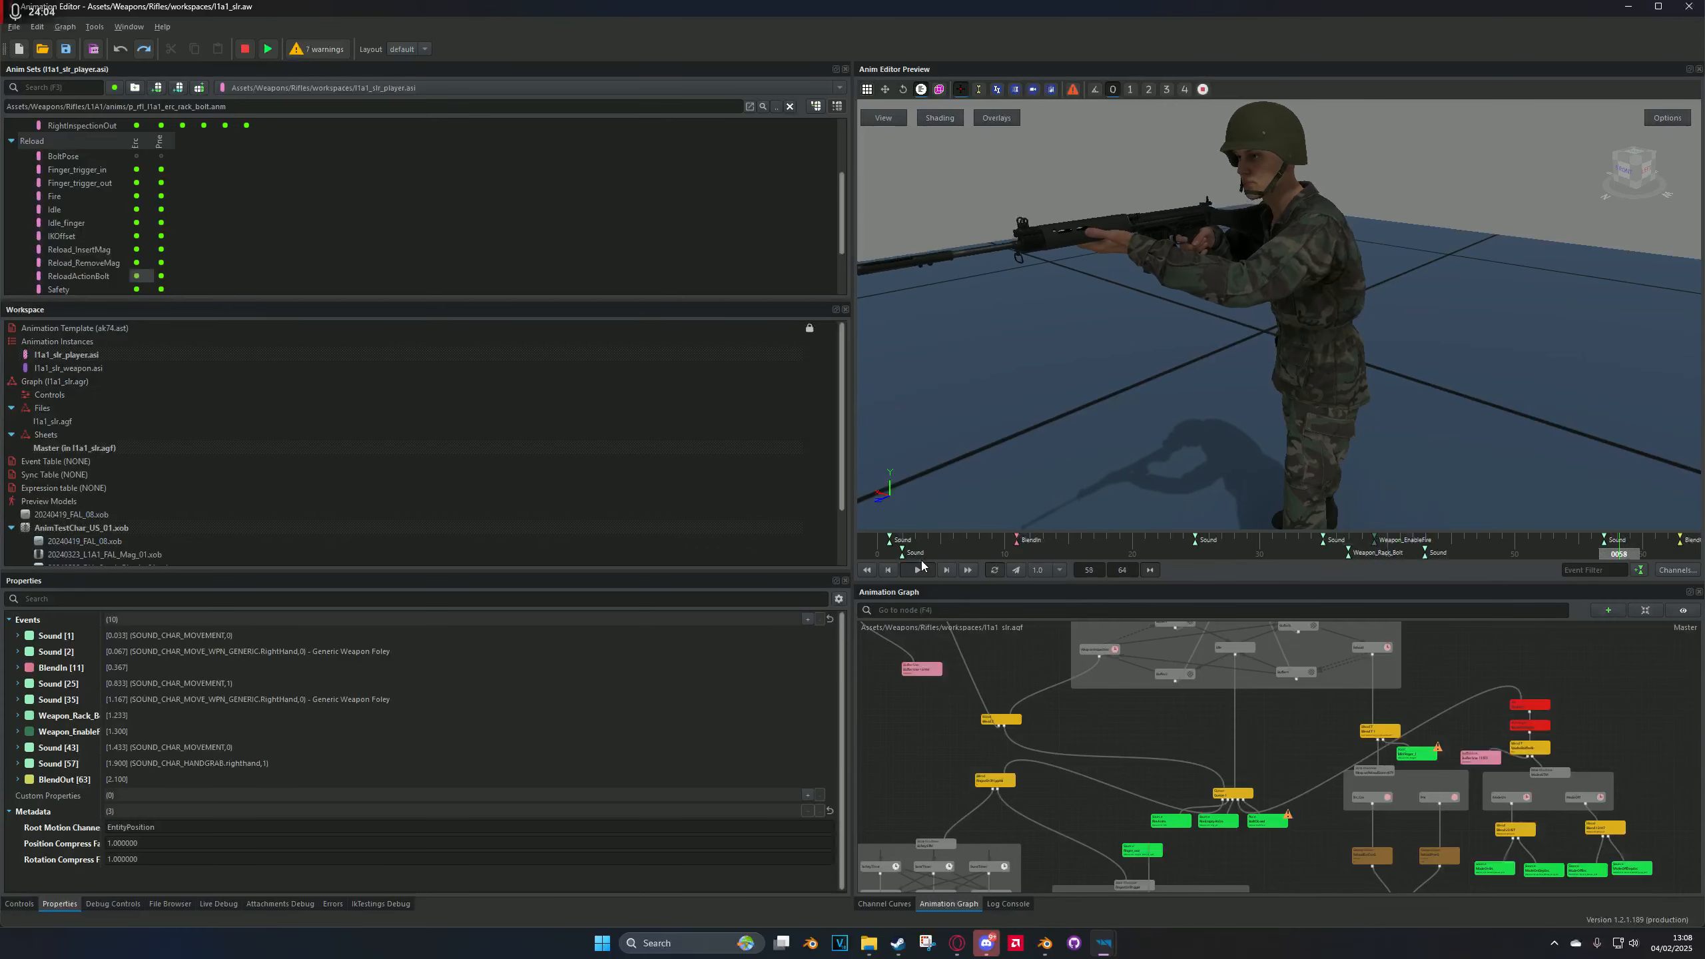
Step: Preview the player's Safety animation in the Reload group's Erc column and examine the right hand around the trigger area
{"action": "scroll", "coordinate": [237, 229], "scroll_direction": "down", "scroll_amount": 1}
{"action": "left_click", "coordinate": [137, 247]}
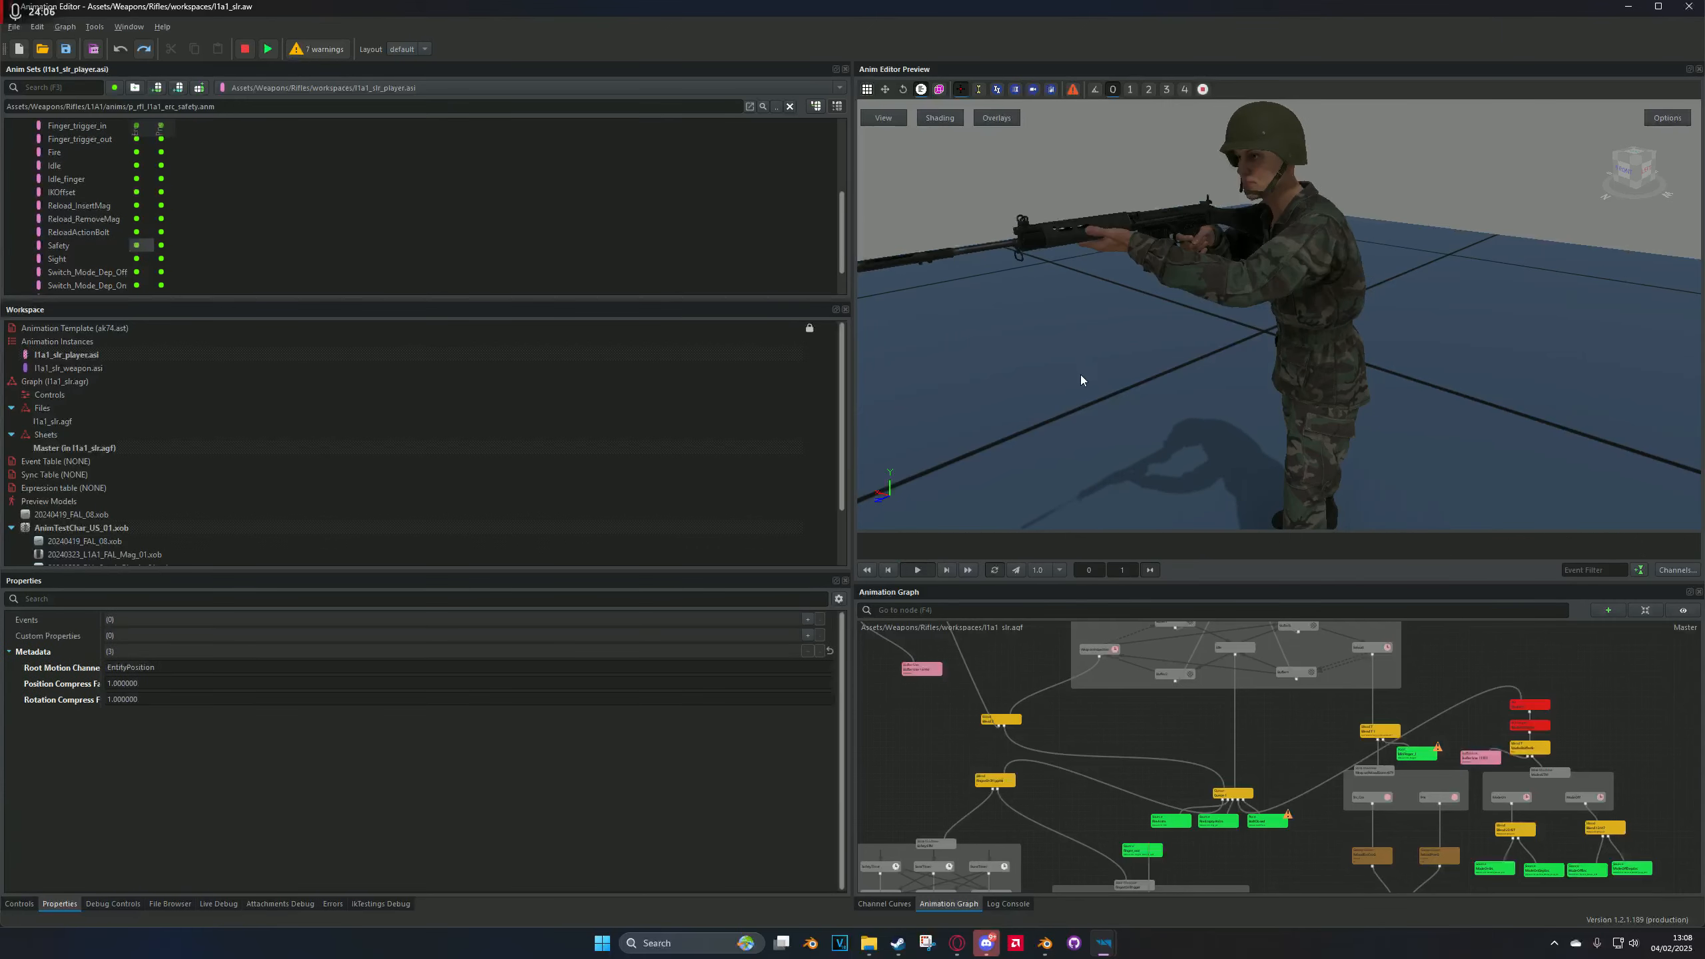
{"action": "left_click_drag", "start_coordinate": [1082, 380], "coordinate": [1255, 383]}
{"action": "scroll", "coordinate": [1141, 379], "scroll_direction": "up", "scroll_amount": 8}
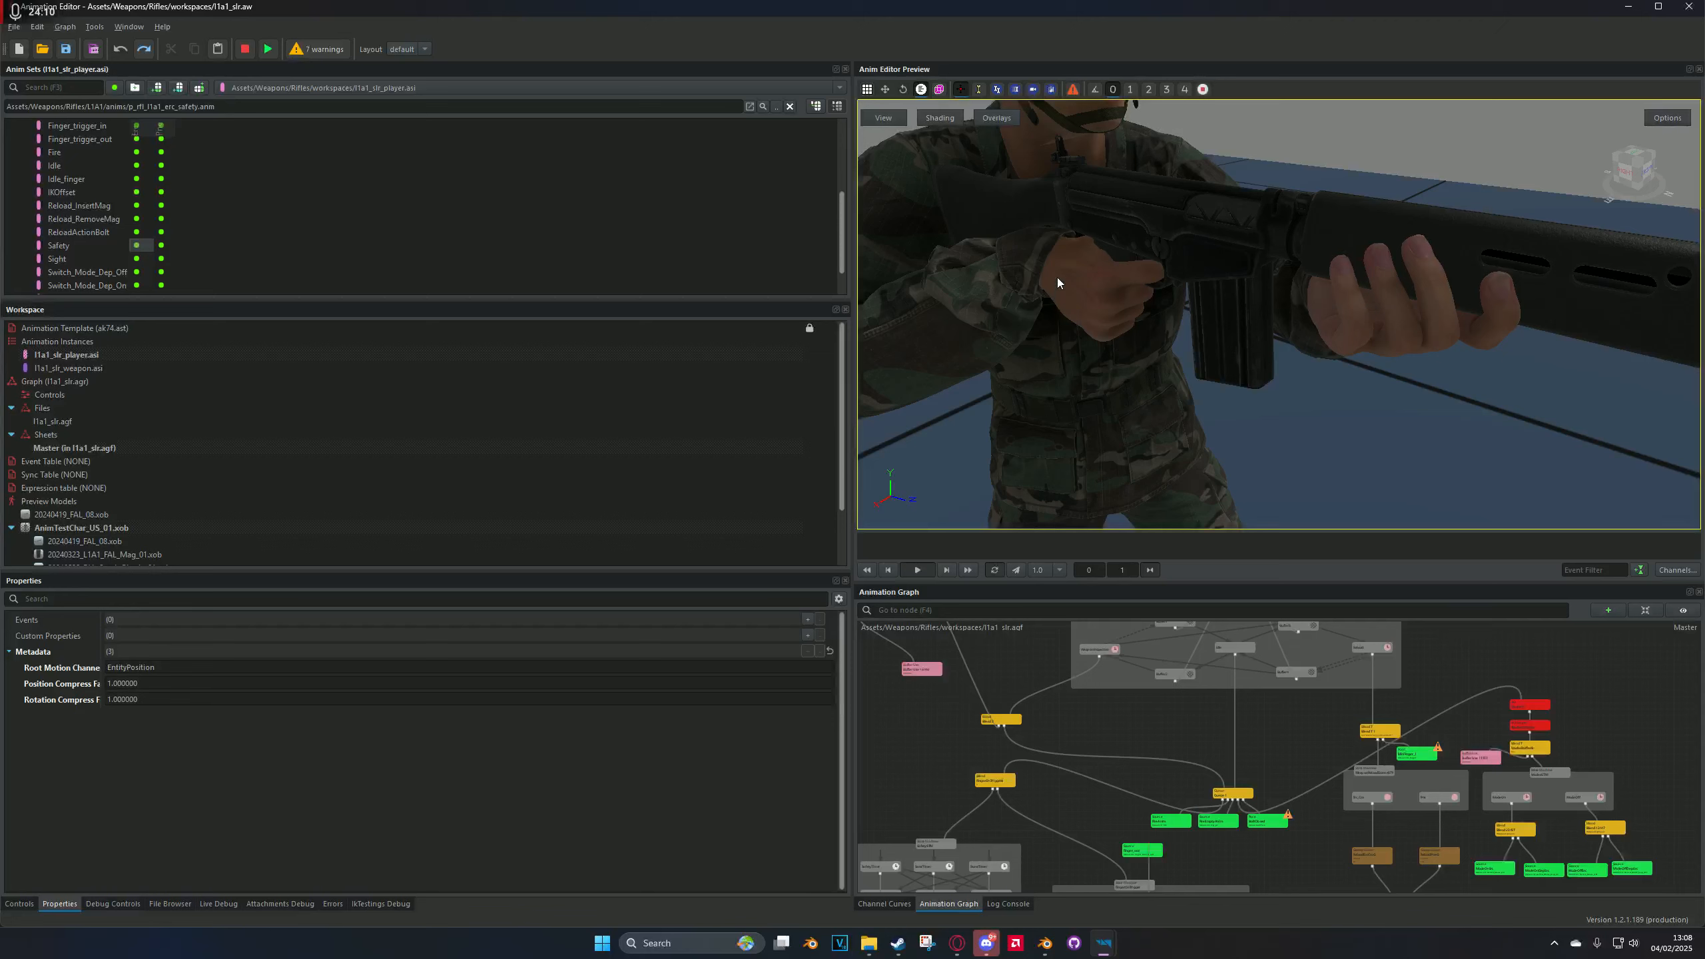
{"action": "scroll", "coordinate": [1058, 278], "scroll_direction": "down", "scroll_amount": 5}
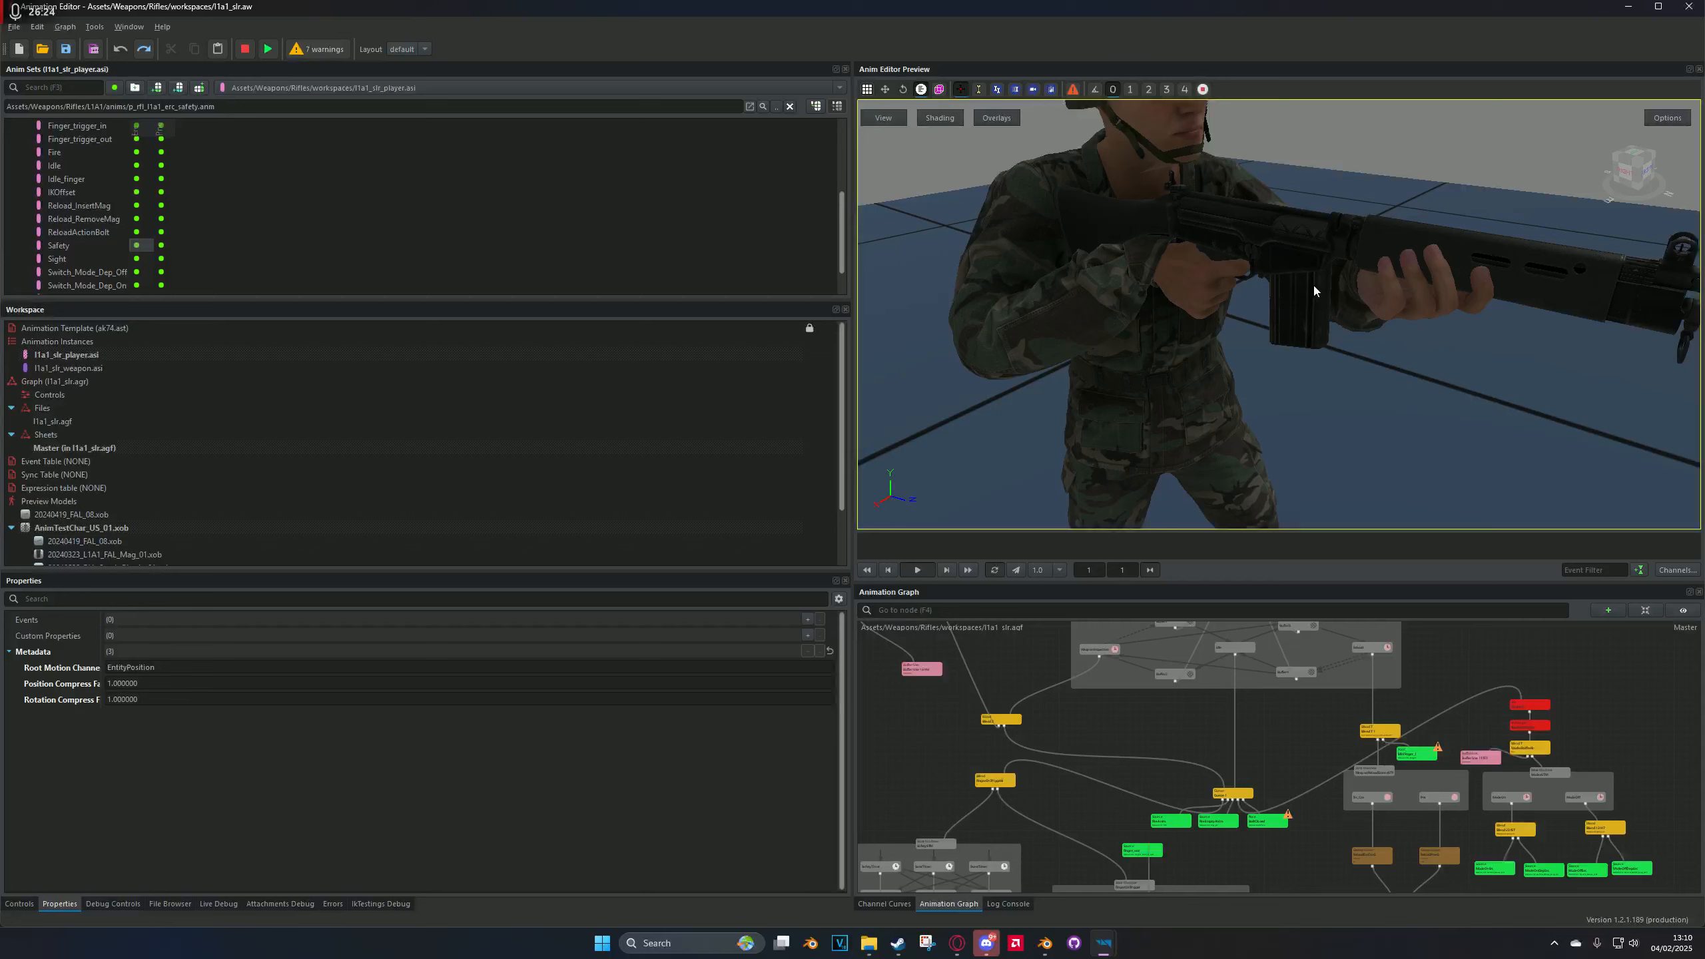
{"action": "key", "text": "w"}
{"action": "right_click_drag", "start_coordinate": [1313, 286], "coordinate": [1278, 341]}
{"action": "scroll", "coordinate": [1288, 296], "scroll_direction": "down", "scroll_amount": 5}
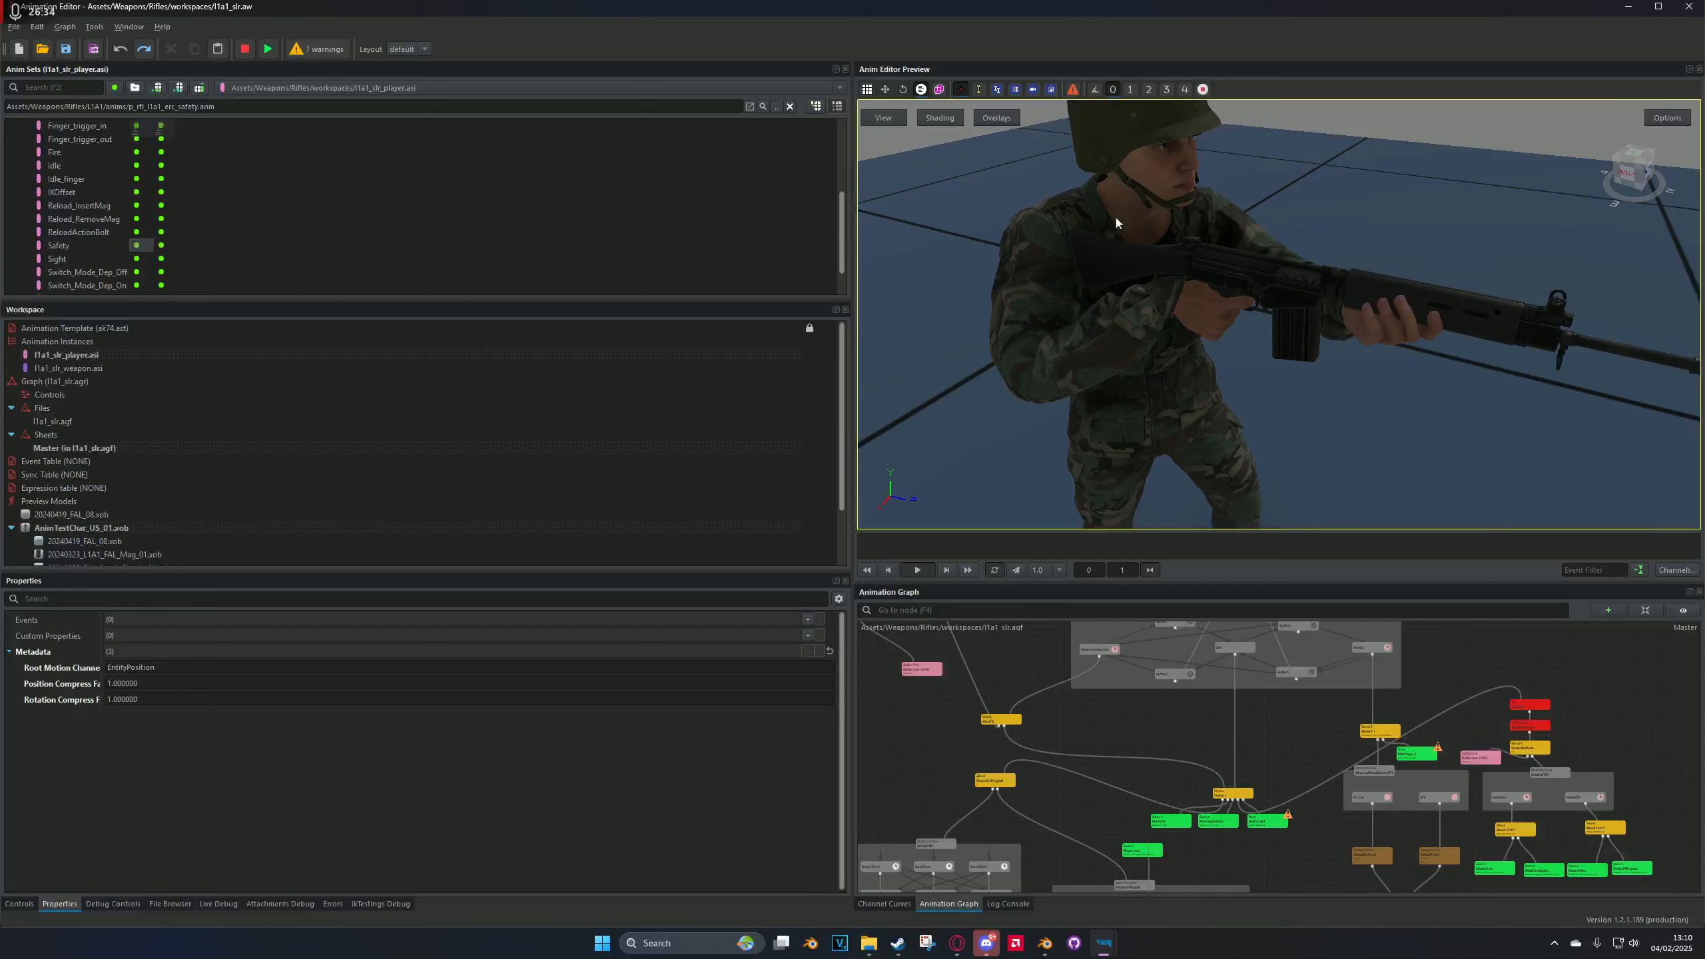
{"action": "scroll", "coordinate": [1175, 338], "scroll_direction": "up", "scroll_amount": 8}
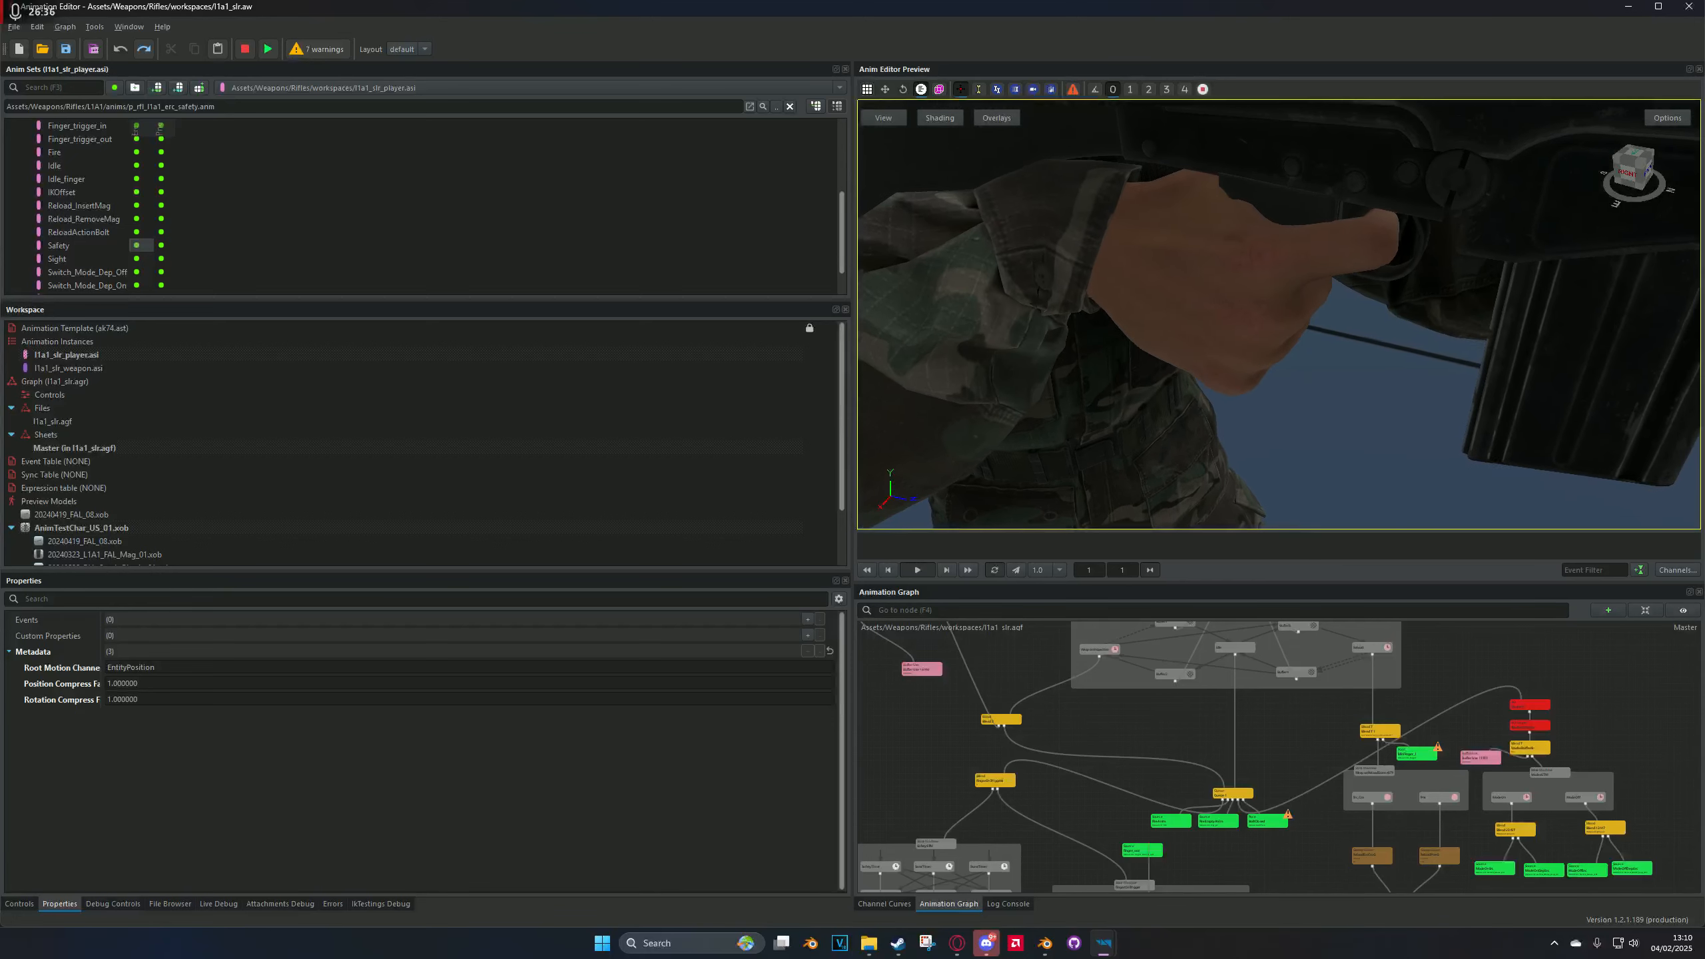
{"action": "scroll", "coordinate": [1262, 281], "scroll_direction": "down", "scroll_amount": 7}
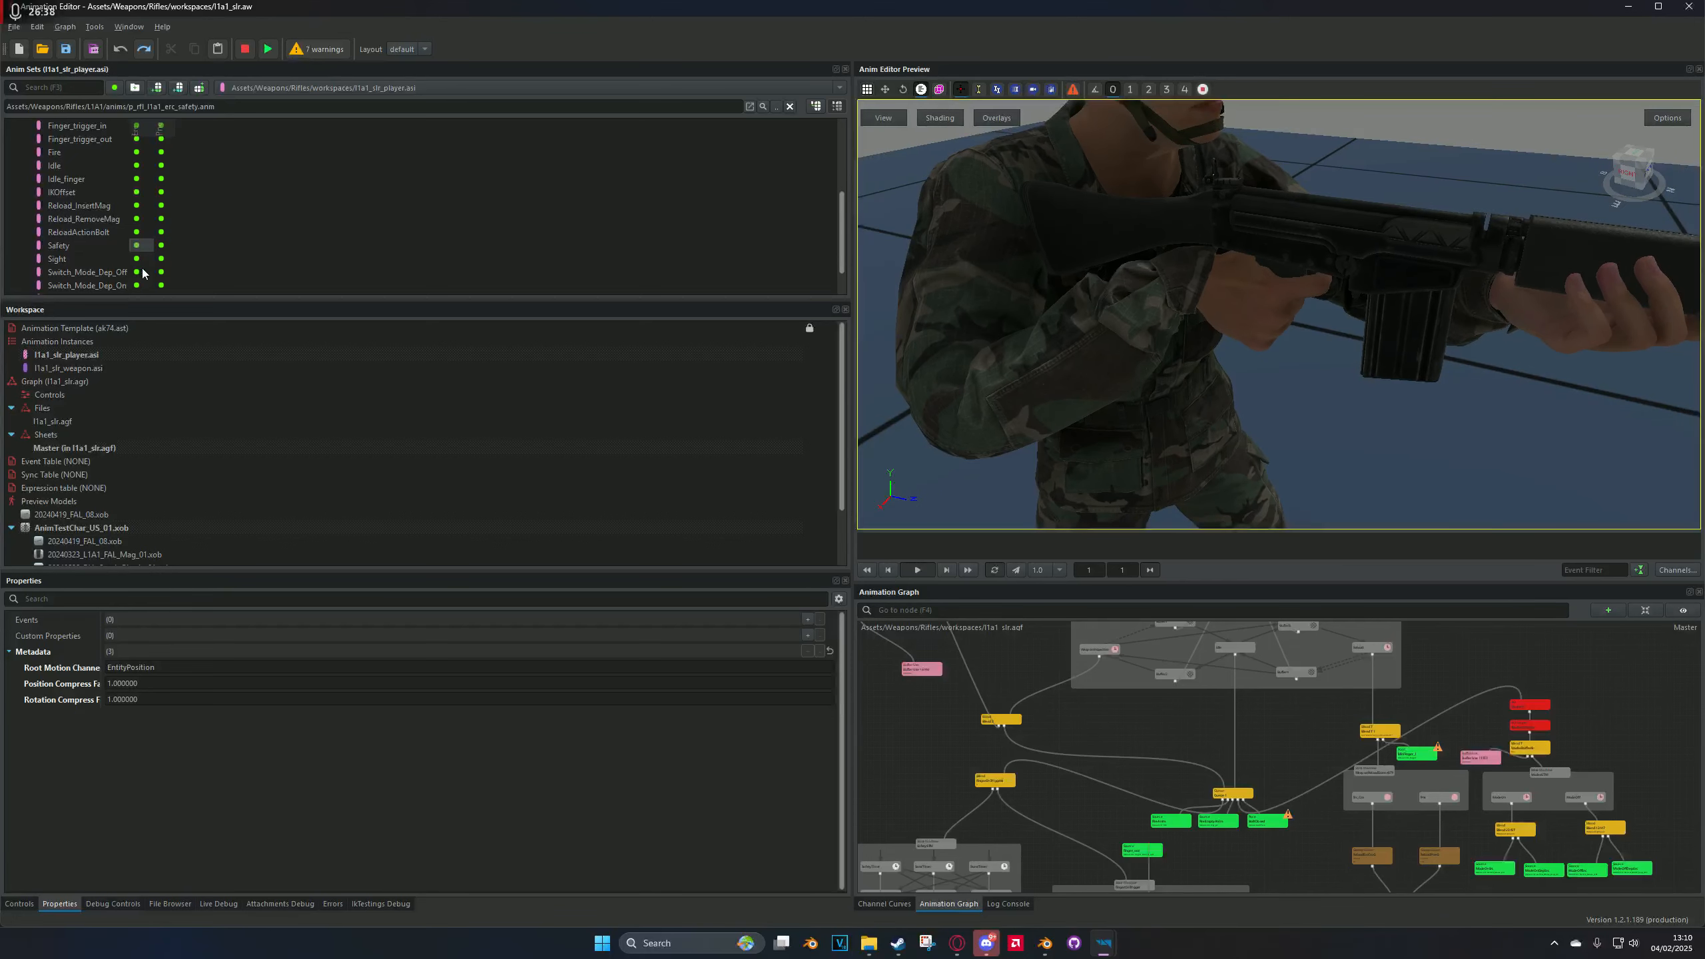
Step: Preview the player's Erc Sight animation and scrub through its timeline with the soldier's upper body and rifle in view
{"action": "left_click", "coordinate": [137, 258]}
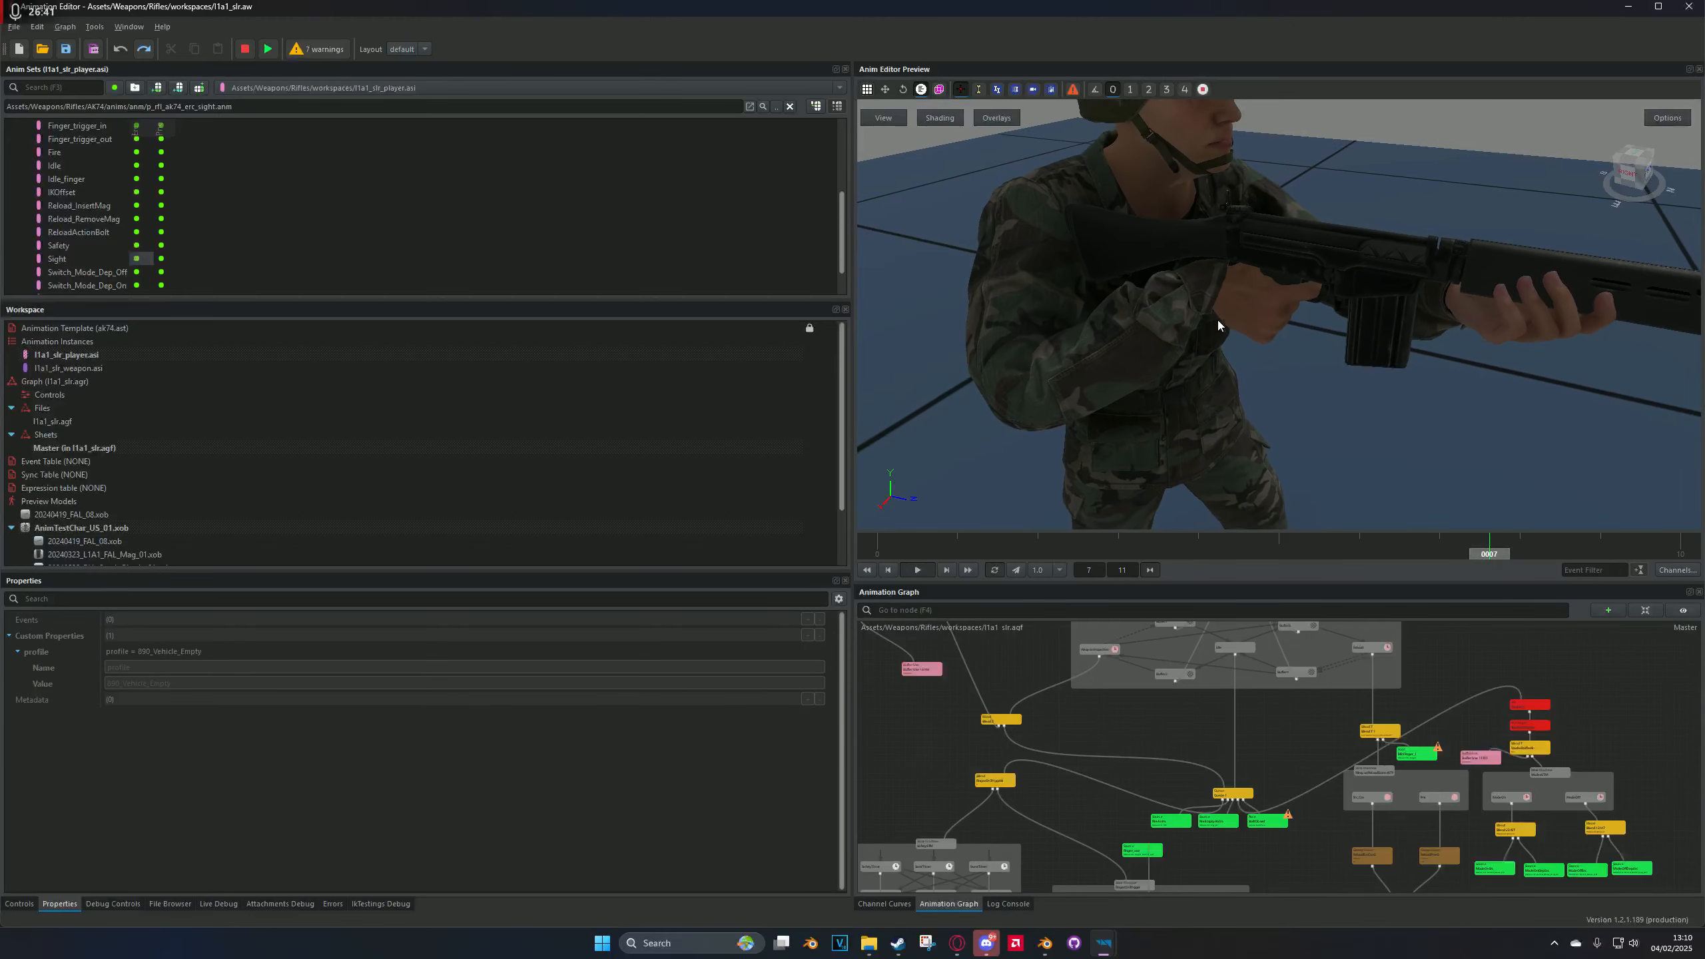
{"action": "left_click", "coordinate": [920, 568]}
{"action": "scroll", "coordinate": [1148, 339], "scroll_direction": "down", "scroll_amount": 2}
{"action": "middle_click_drag", "start_coordinate": [1148, 340], "coordinate": [981, 433]}
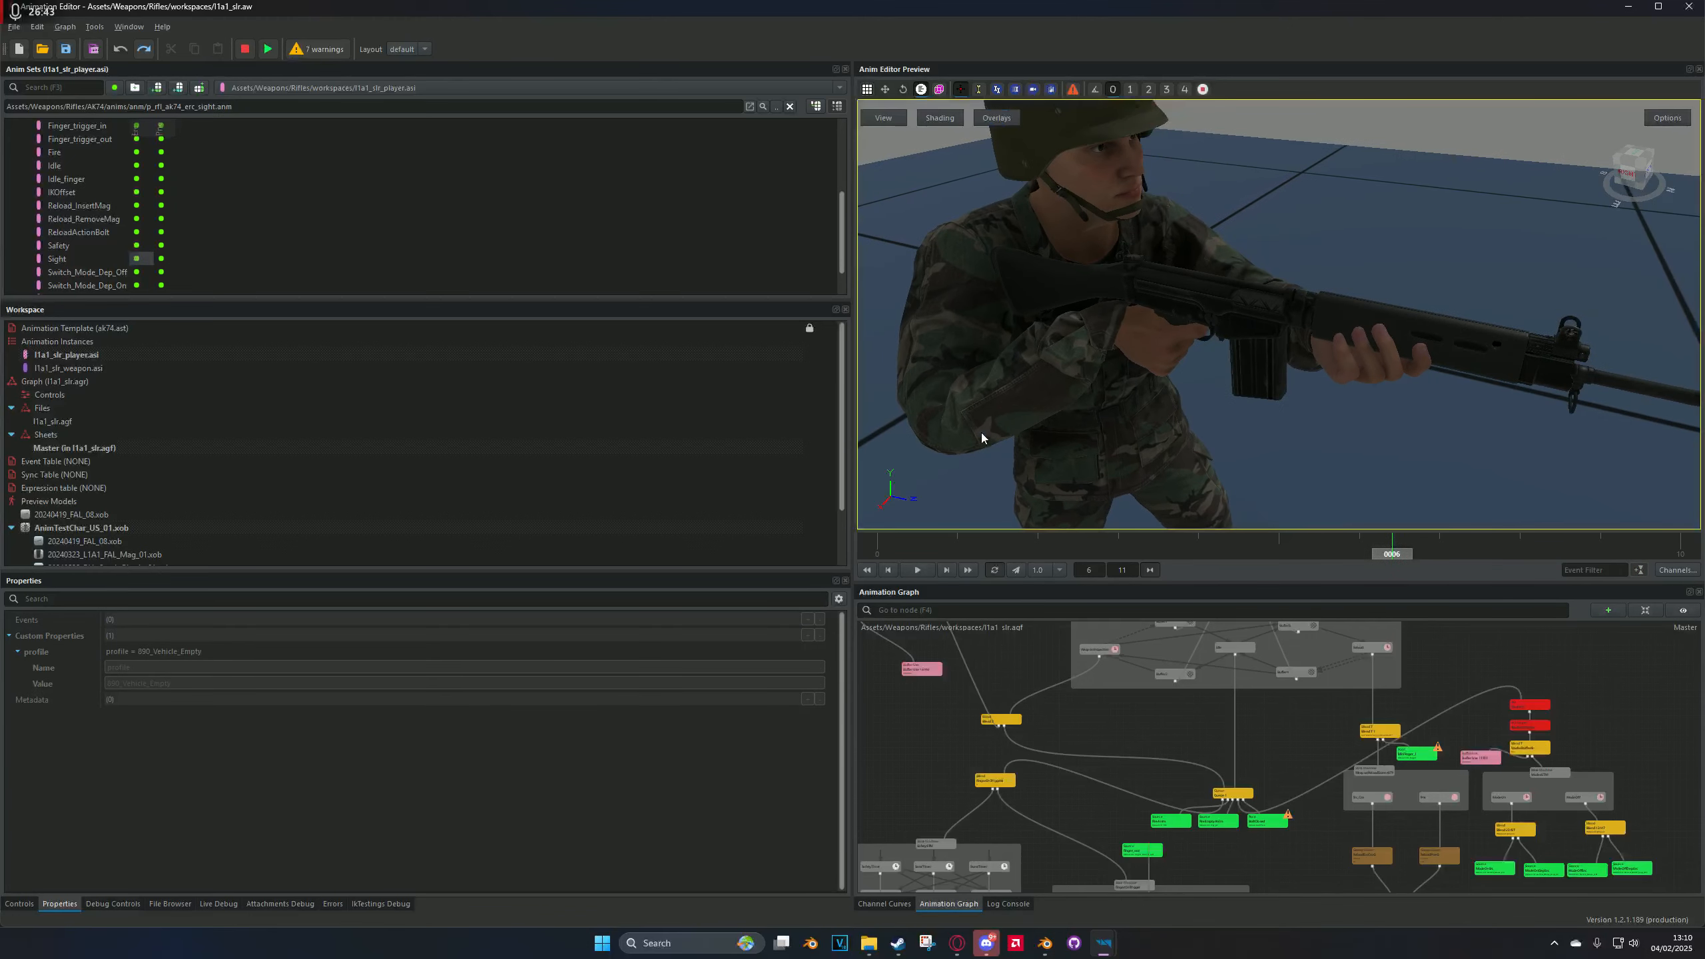
{"action": "left_click_drag", "start_coordinate": [957, 554], "coordinate": [1287, 555]}
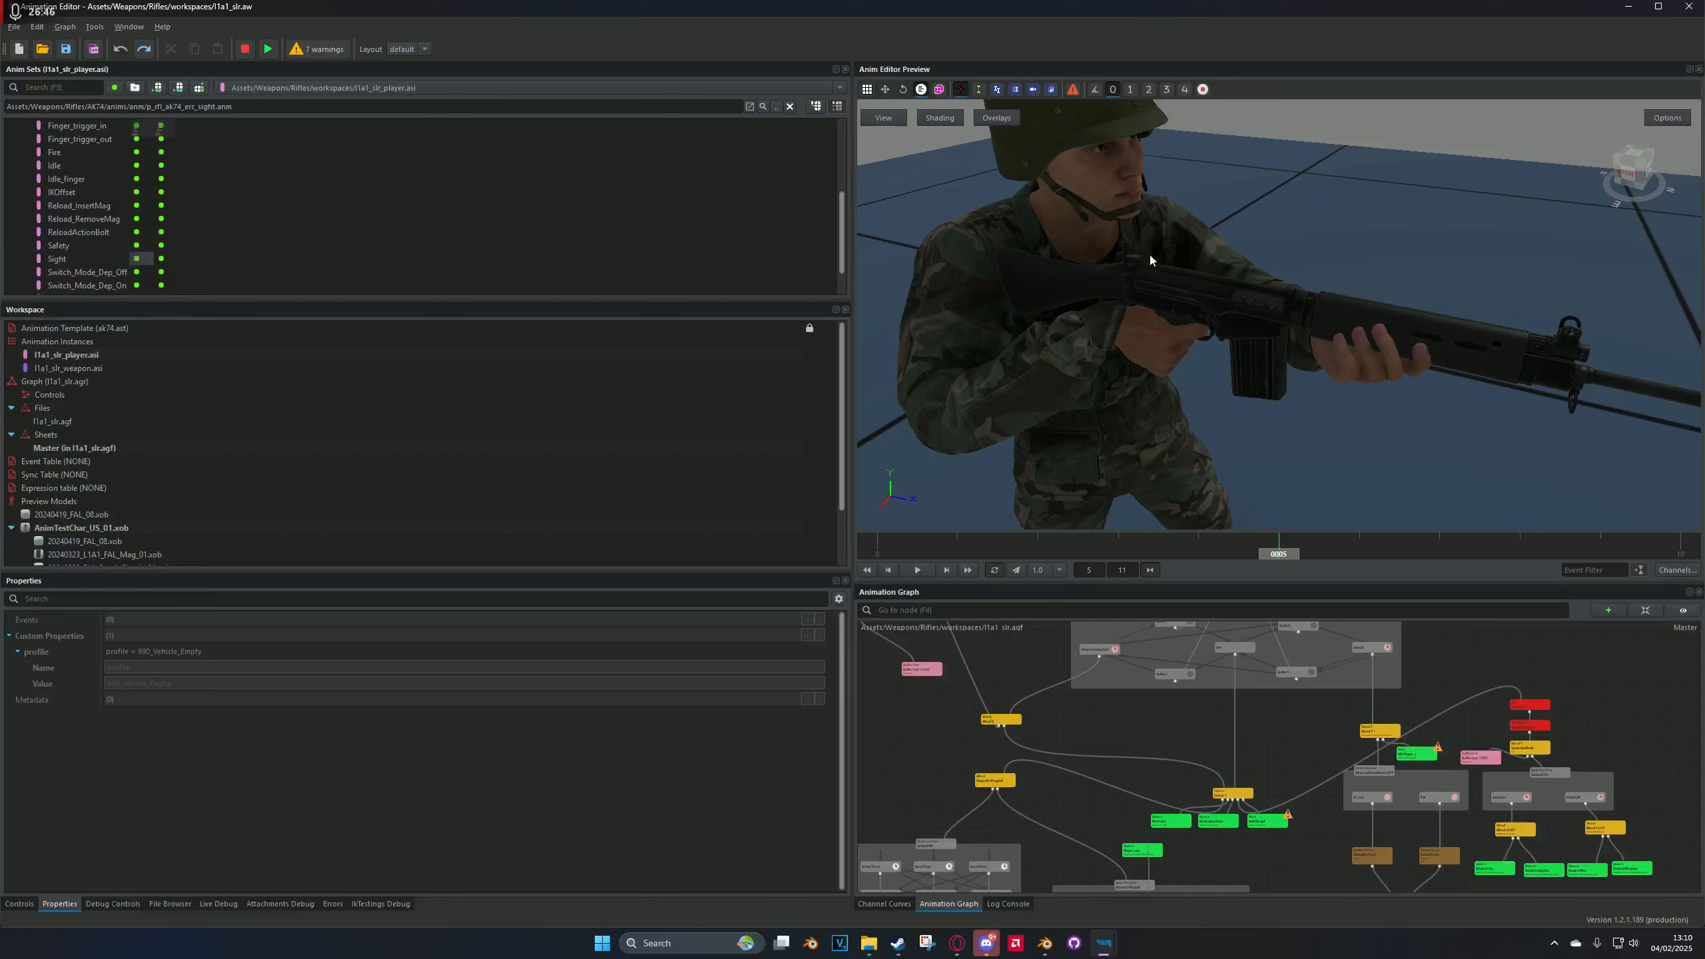
Step: Preview the rifle model 20240419_FAL_08.xob alone with the Erc Sight animation from the l1a1_slr_weapon.asi set
{"action": "double_click", "coordinate": [130, 514]}
{"action": "left_click", "coordinate": [414, 89]}
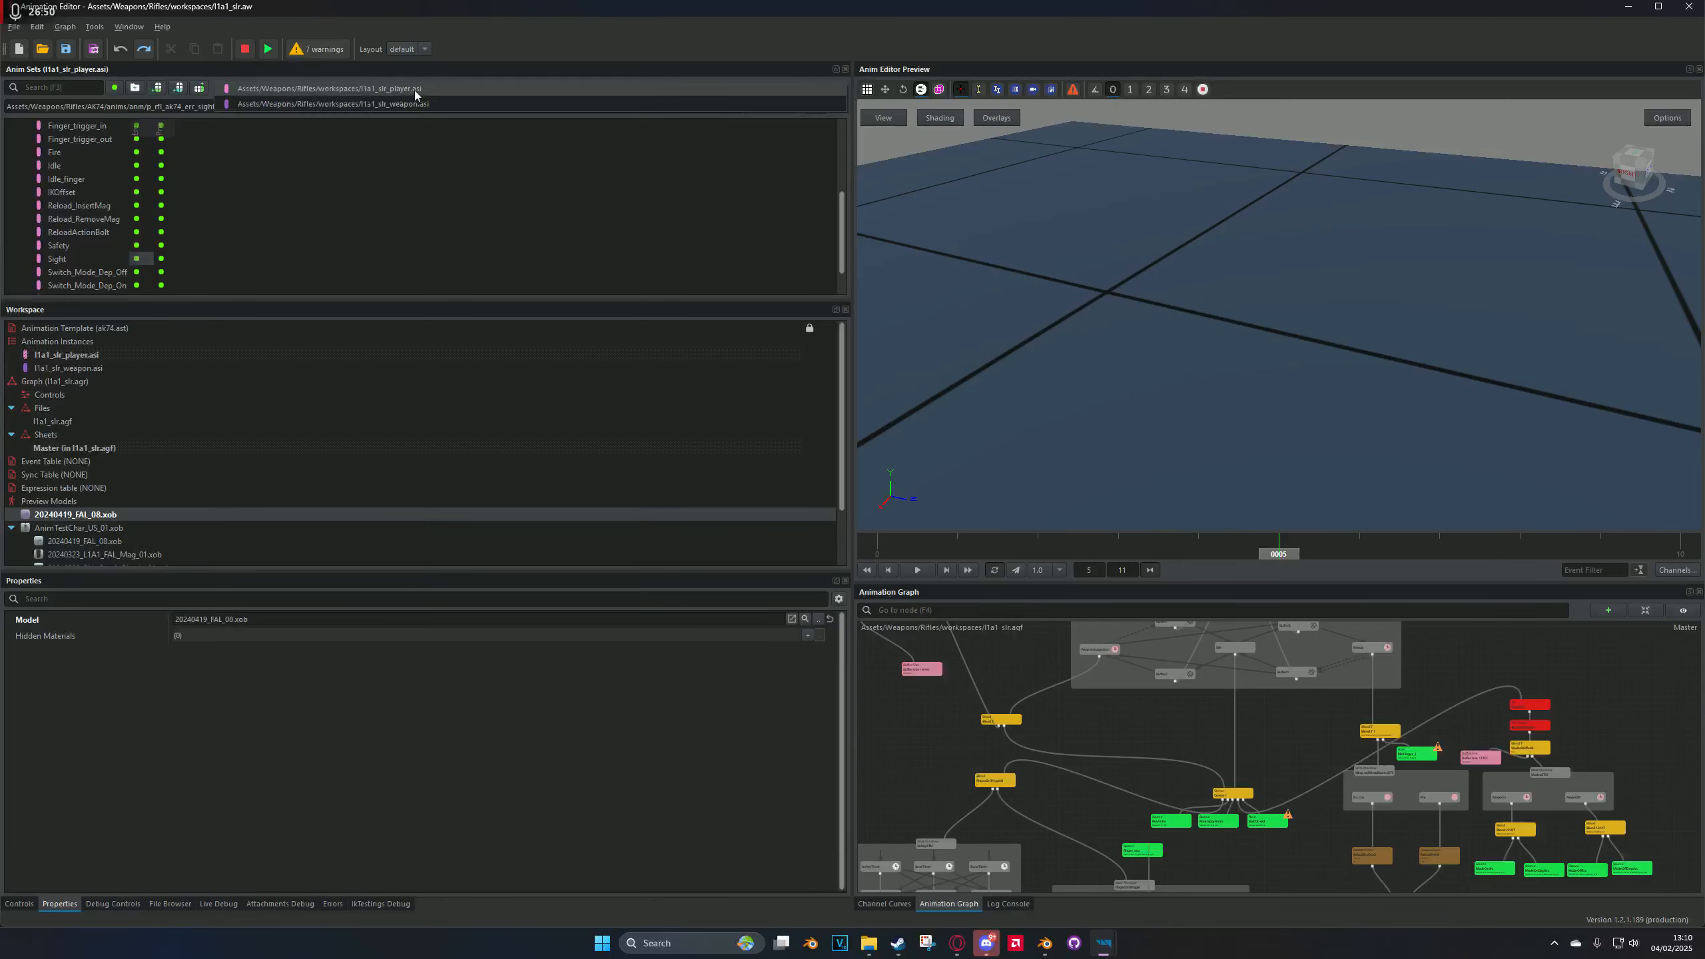
{"action": "left_click", "coordinate": [414, 101]}
{"action": "key", "text": "f"}
{"action": "left_click_drag", "start_coordinate": [1217, 357], "coordinate": [1309, 363], "text": "alt"}
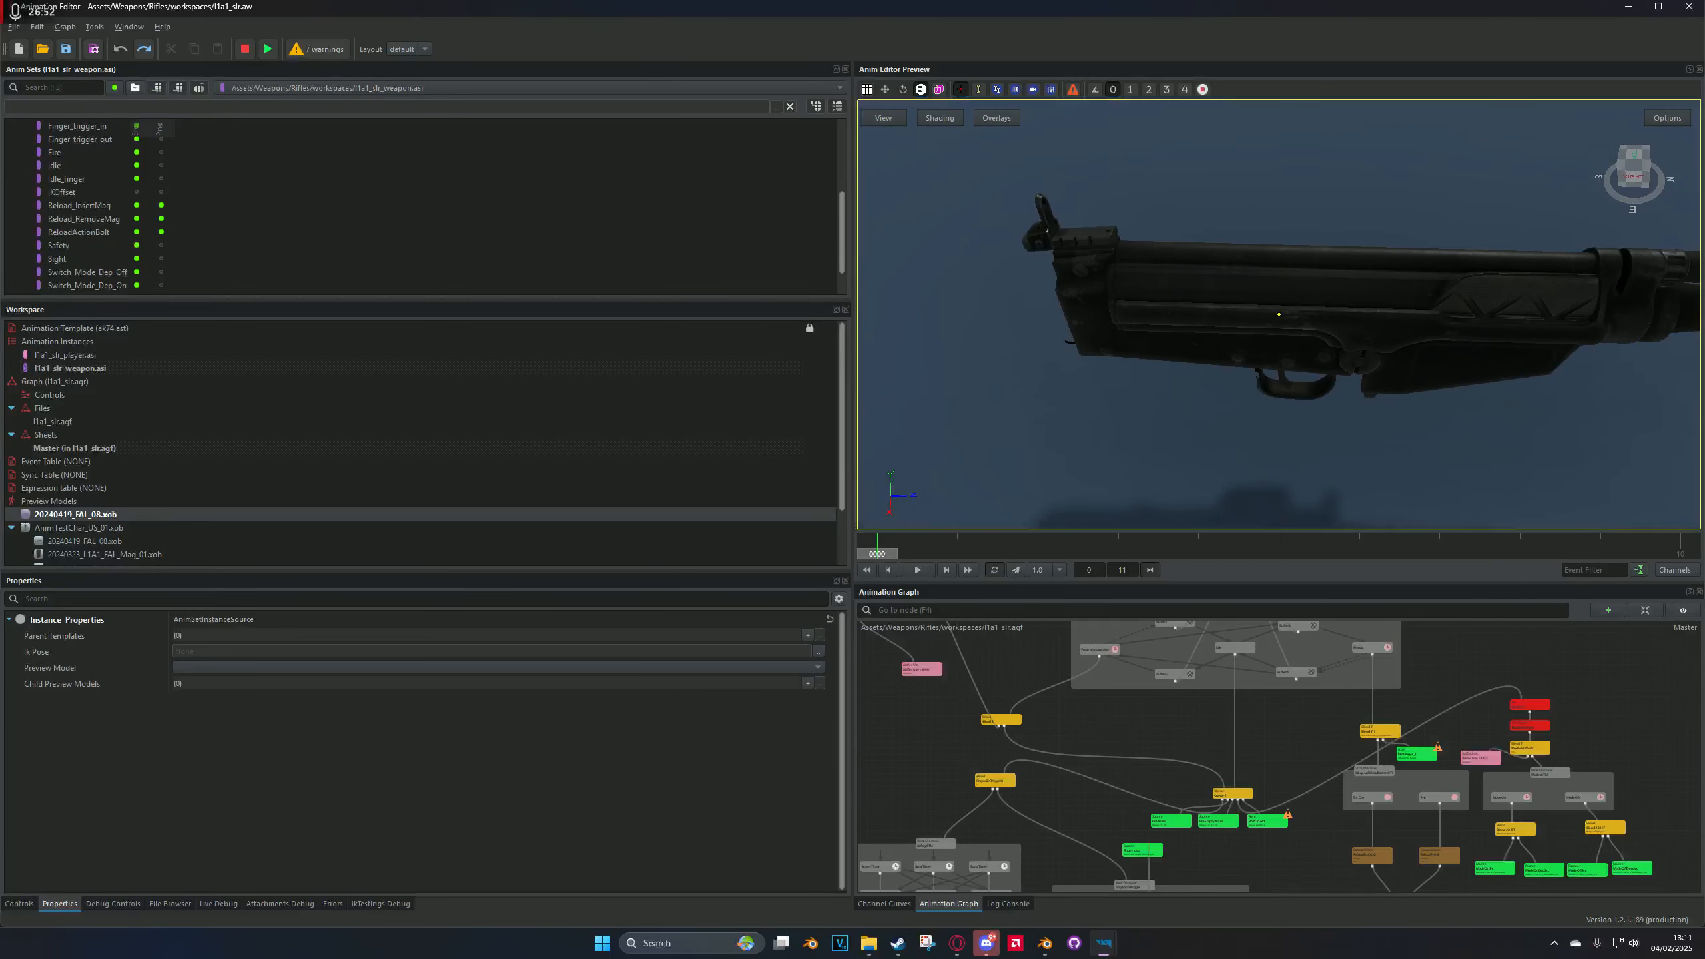
{"action": "left_click", "coordinate": [137, 262]}
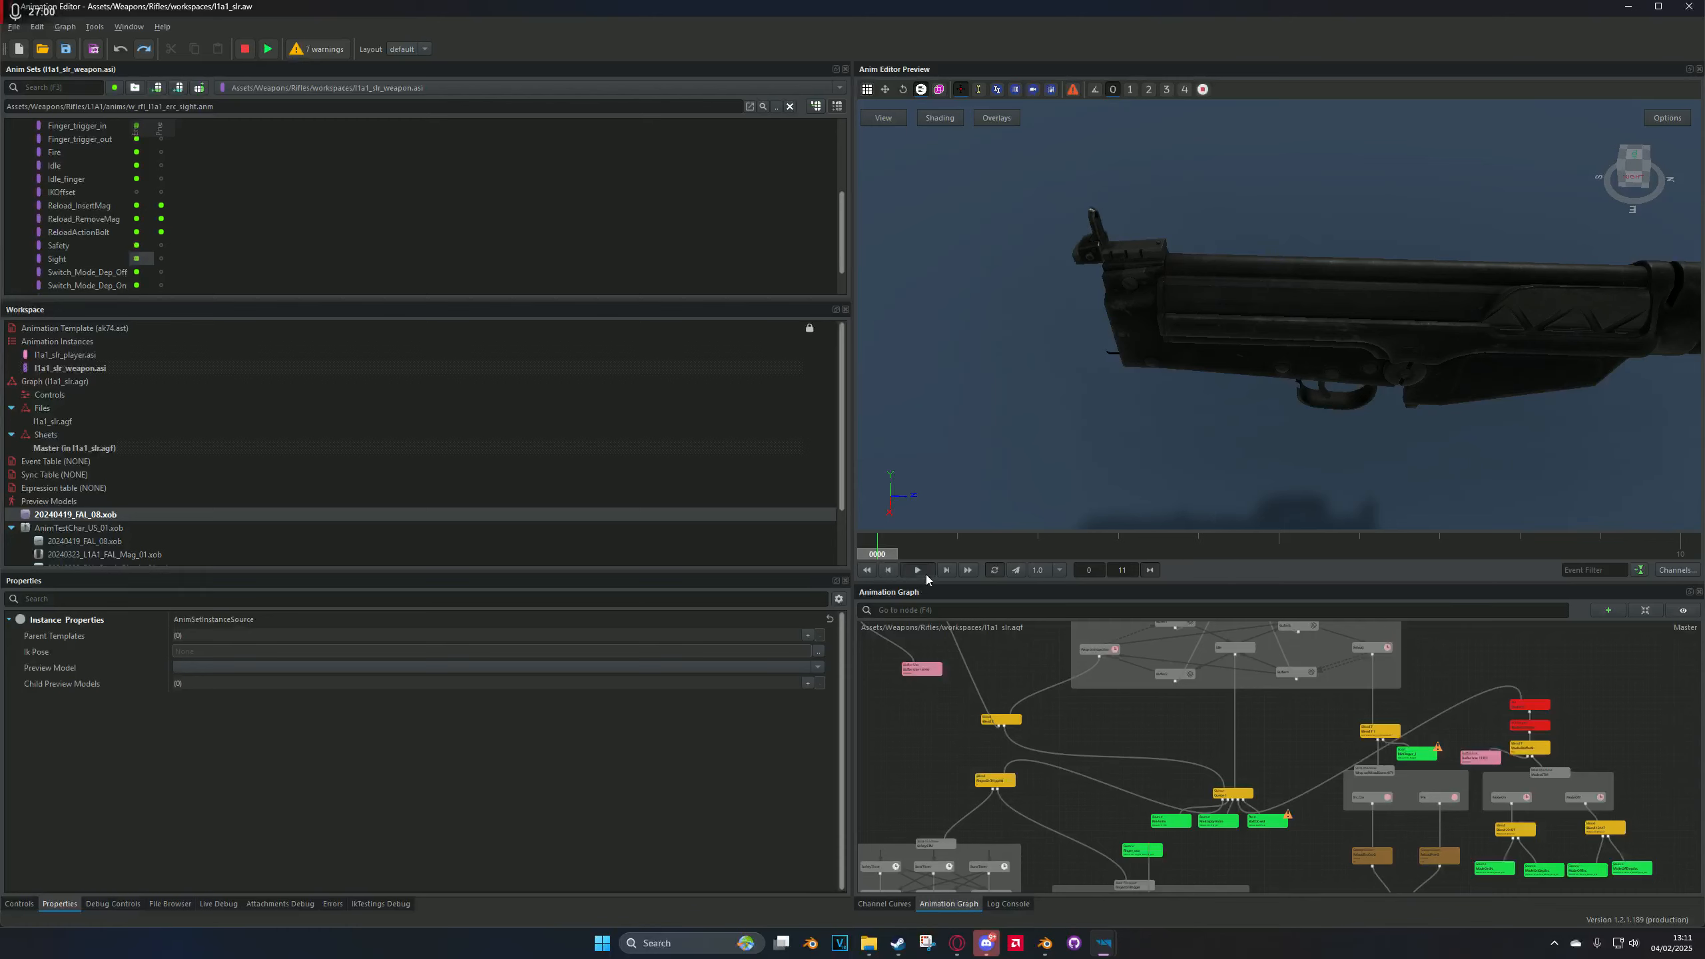
Step: Return to the l1a1_slr_player.asi set and the AnimTestChar_US_01.xob preview model, posed with the Erc IKOffset animation
{"action": "left_click", "coordinate": [395, 89]}
{"action": "left_click", "coordinate": [408, 77]}
{"action": "left_click", "coordinate": [138, 542]}
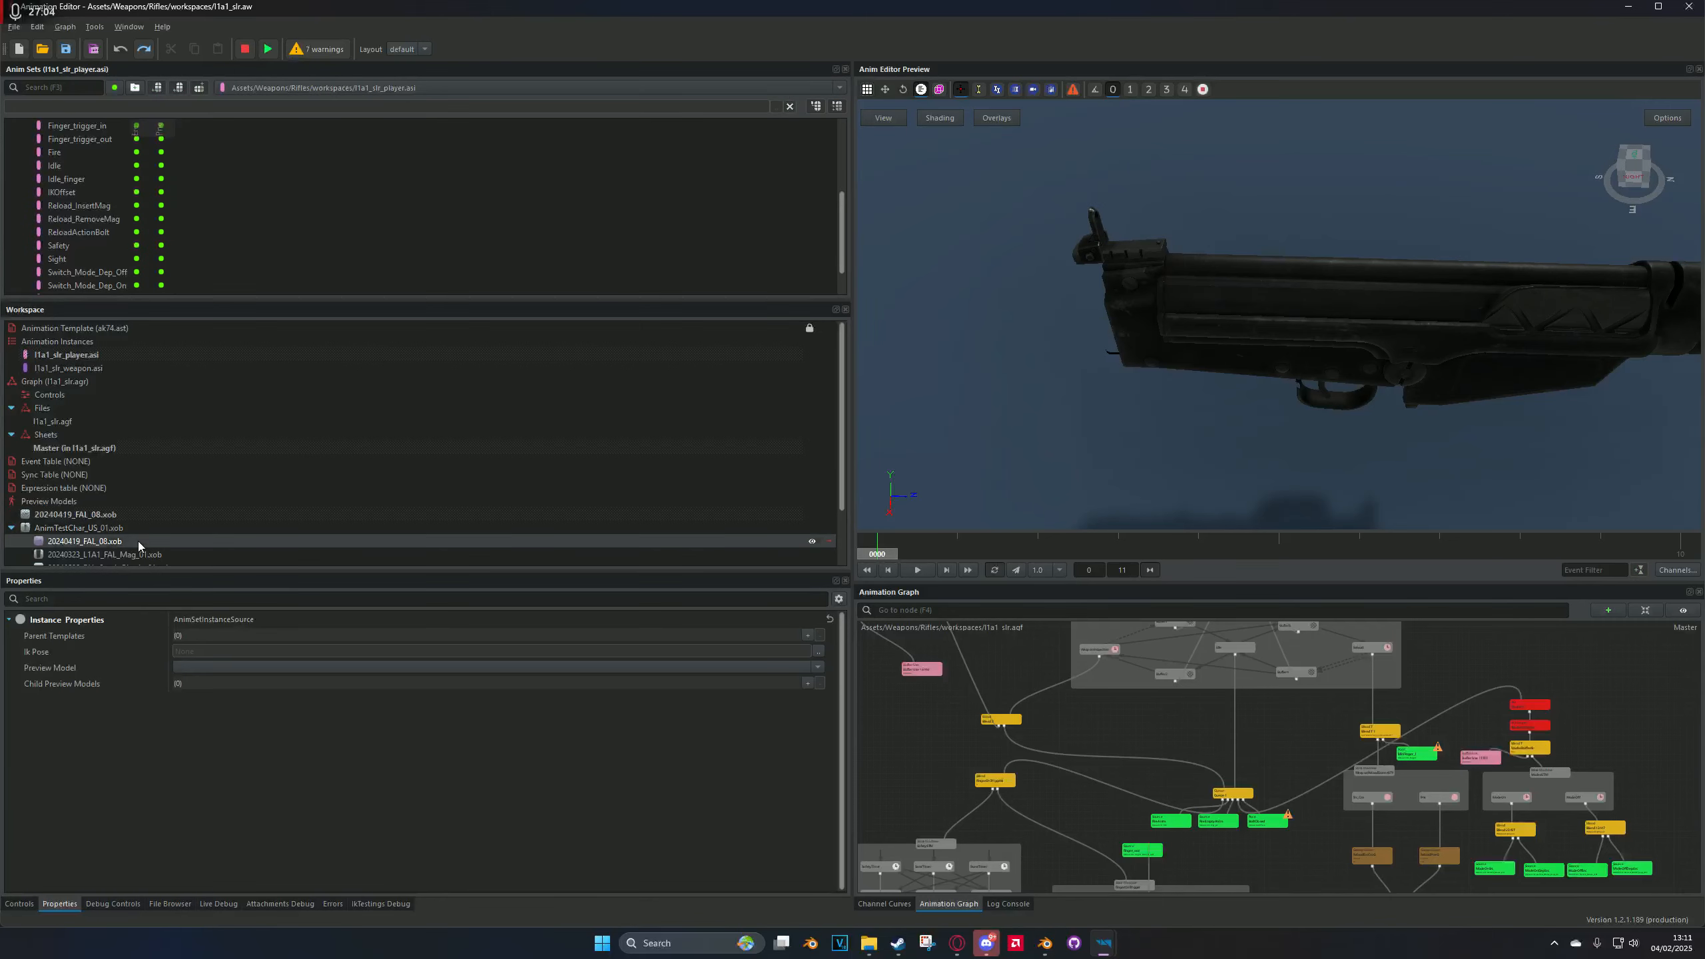
{"action": "left_click", "coordinate": [143, 530]}
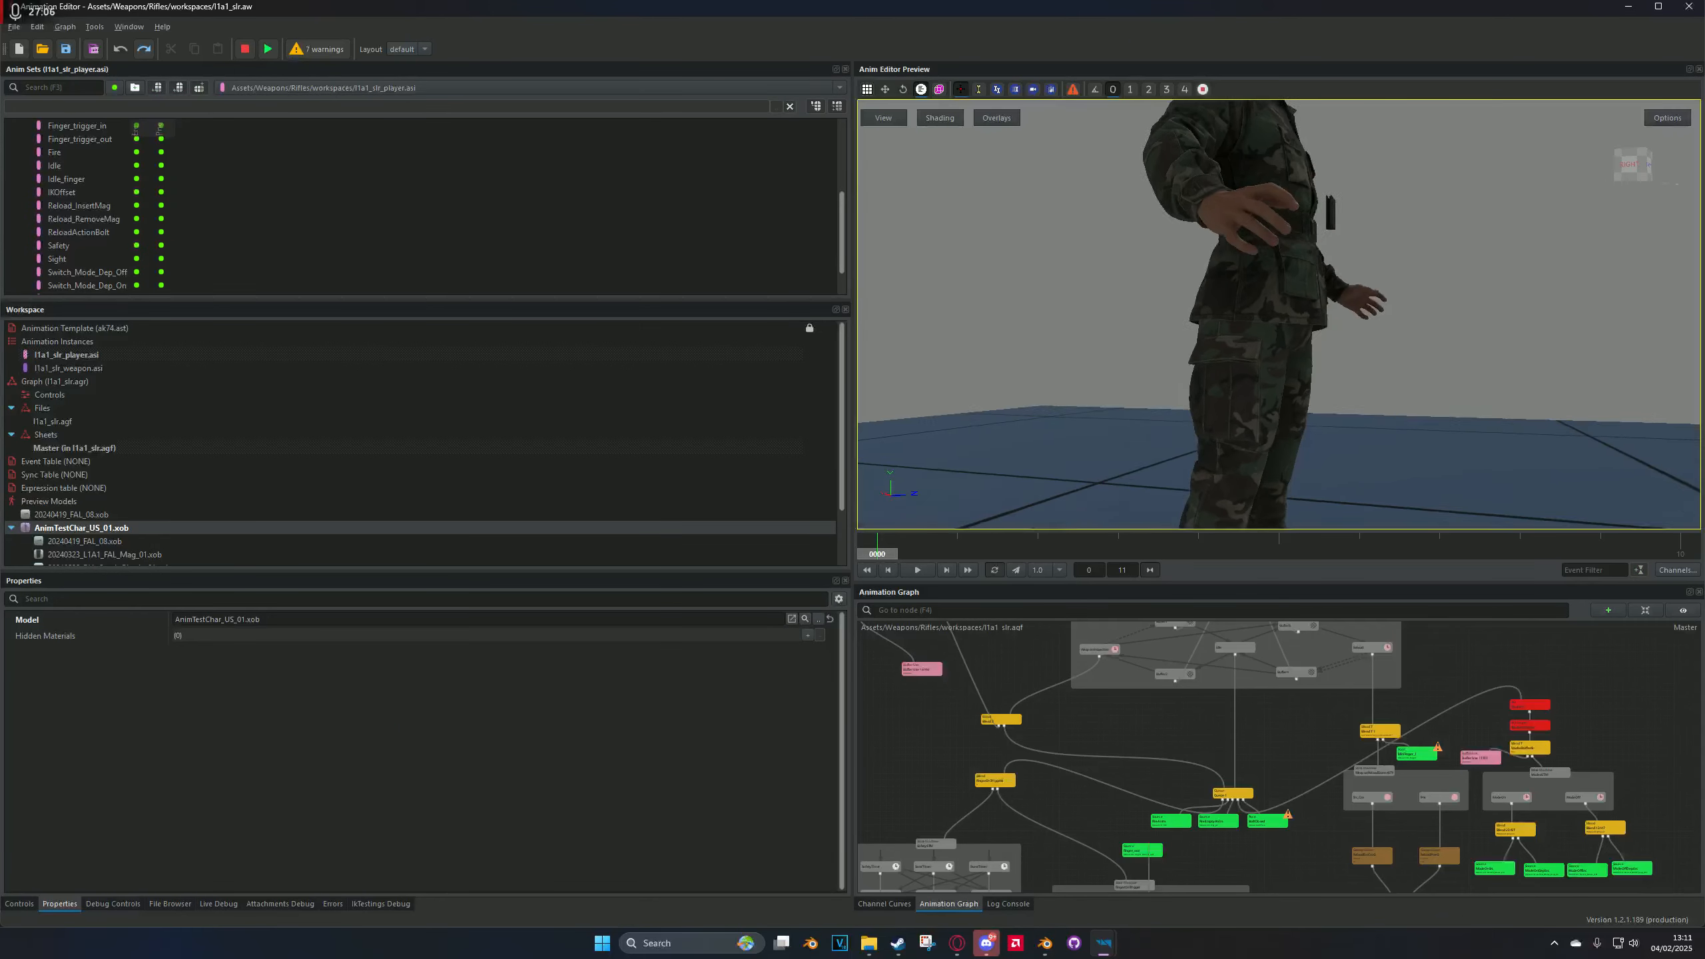
{"action": "left_click", "coordinate": [138, 193]}
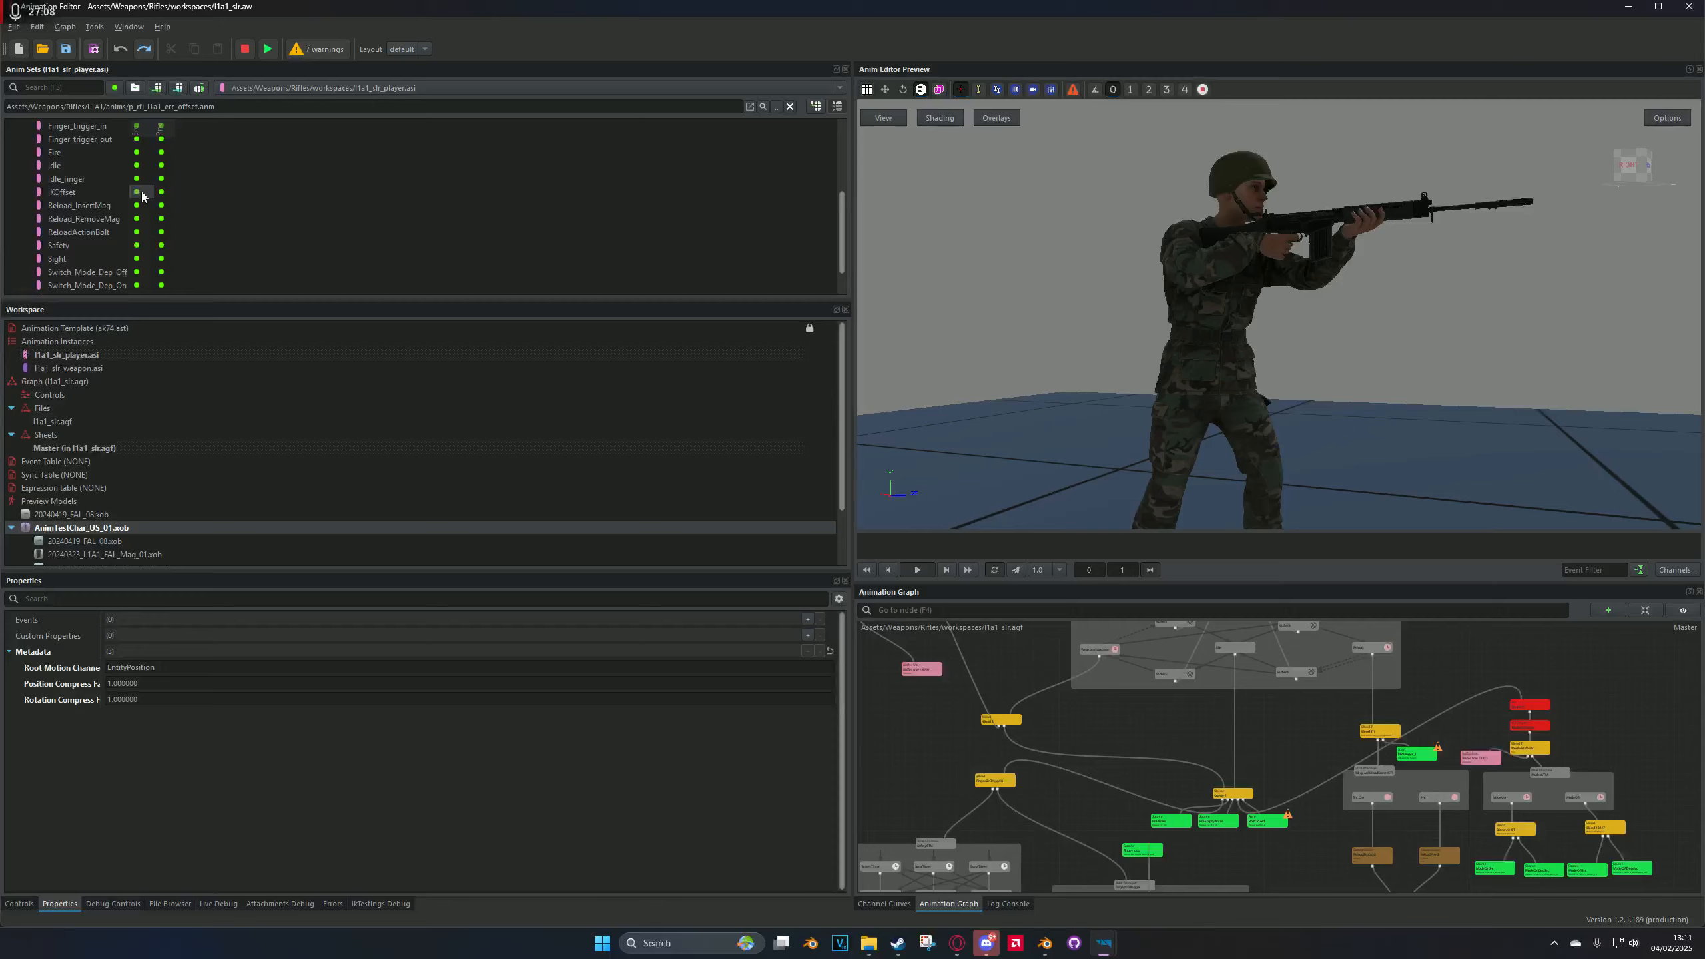
Step: Preview the player's Erc Switch_Mode_Dep_Off animation and examine the right hand at the trigger from the soldier's other side
{"action": "scroll", "coordinate": [159, 254], "scroll_direction": "down", "scroll_amount": 1}
{"action": "left_click", "coordinate": [138, 232]}
{"action": "scroll", "coordinate": [1188, 313], "scroll_direction": "up", "scroll_amount": 5}
{"action": "left_click_drag", "start_coordinate": [1128, 252], "coordinate": [1092, 210]}
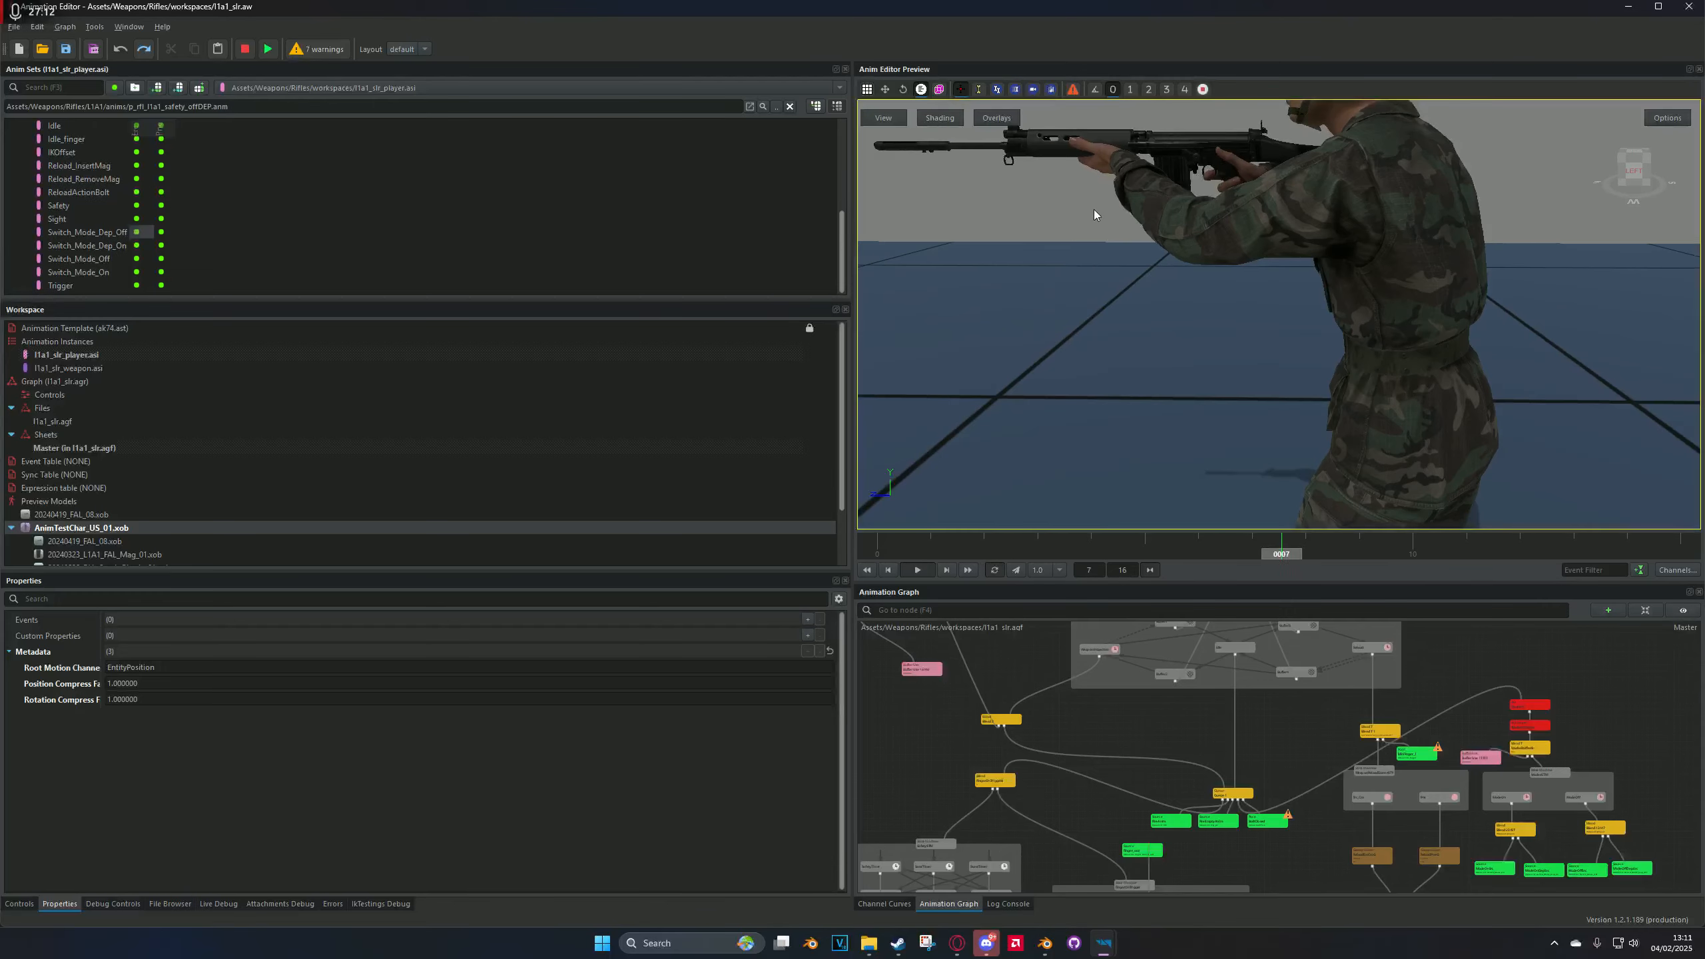
{"action": "middle_click_drag", "start_coordinate": [1092, 210], "coordinate": [1163, 364]}
{"action": "scroll", "coordinate": [1166, 362], "scroll_direction": "up", "scroll_amount": 5}
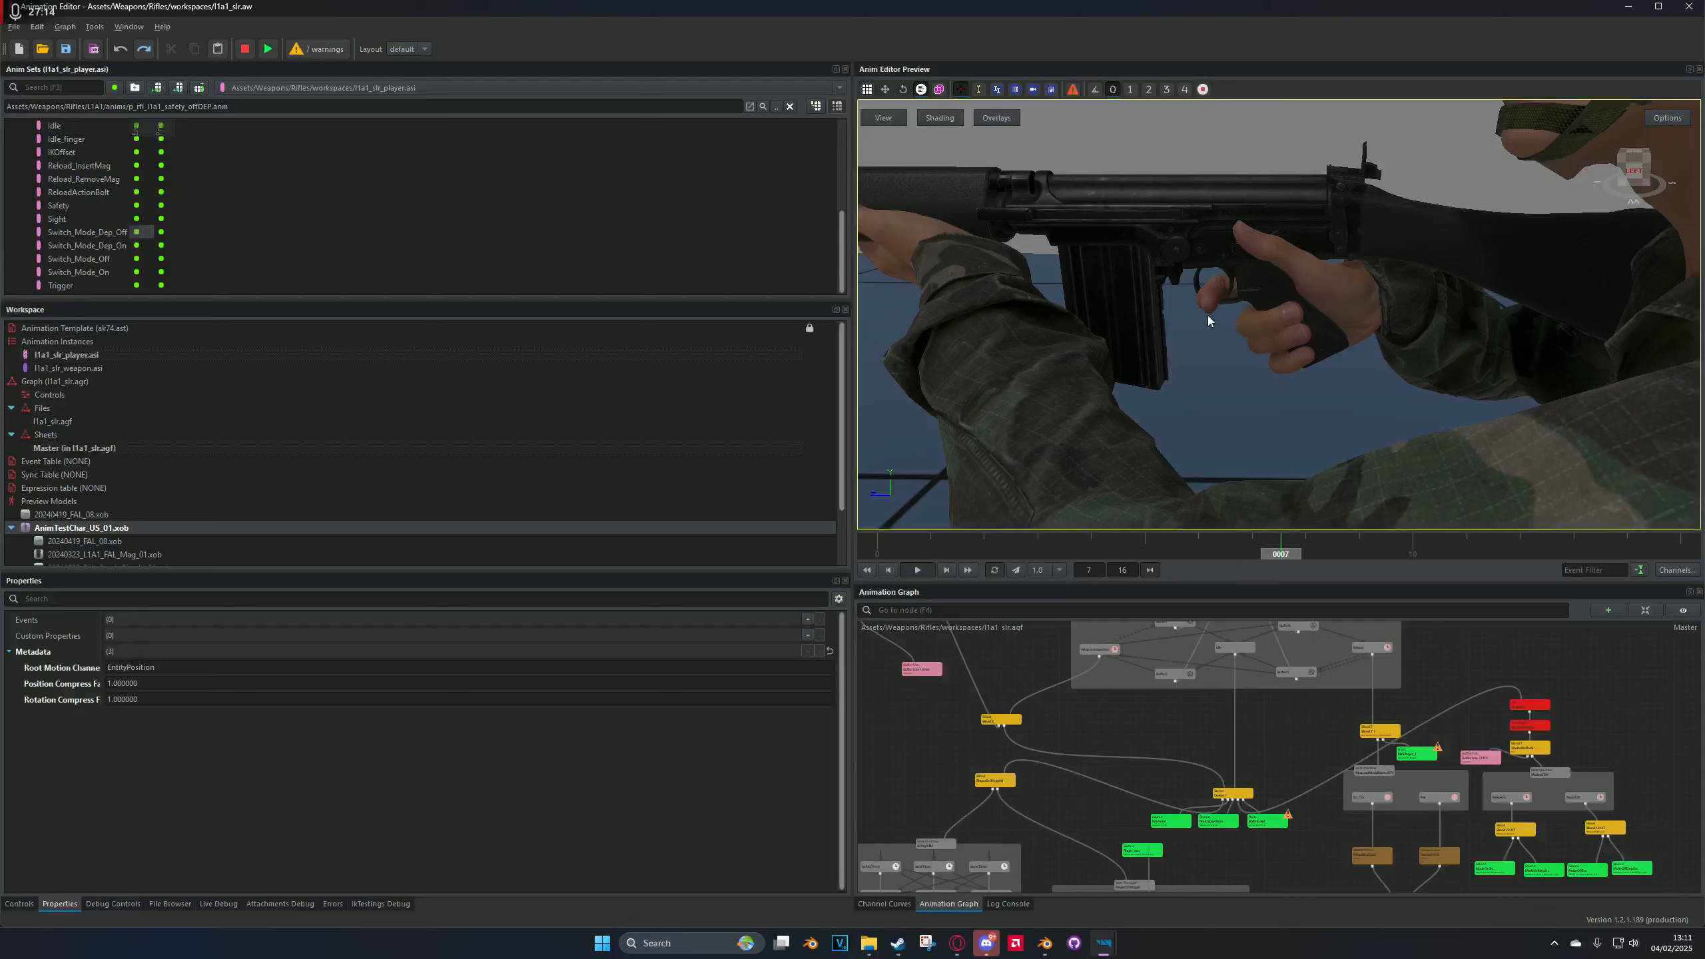
Step: Compare the Erc playback of the player's Switch_Mode_Dep_On, Switch_Mode_Dep_Off, Switch_Mode_Off and Switch_Mode_On animations
{"action": "left_click", "coordinate": [141, 247]}
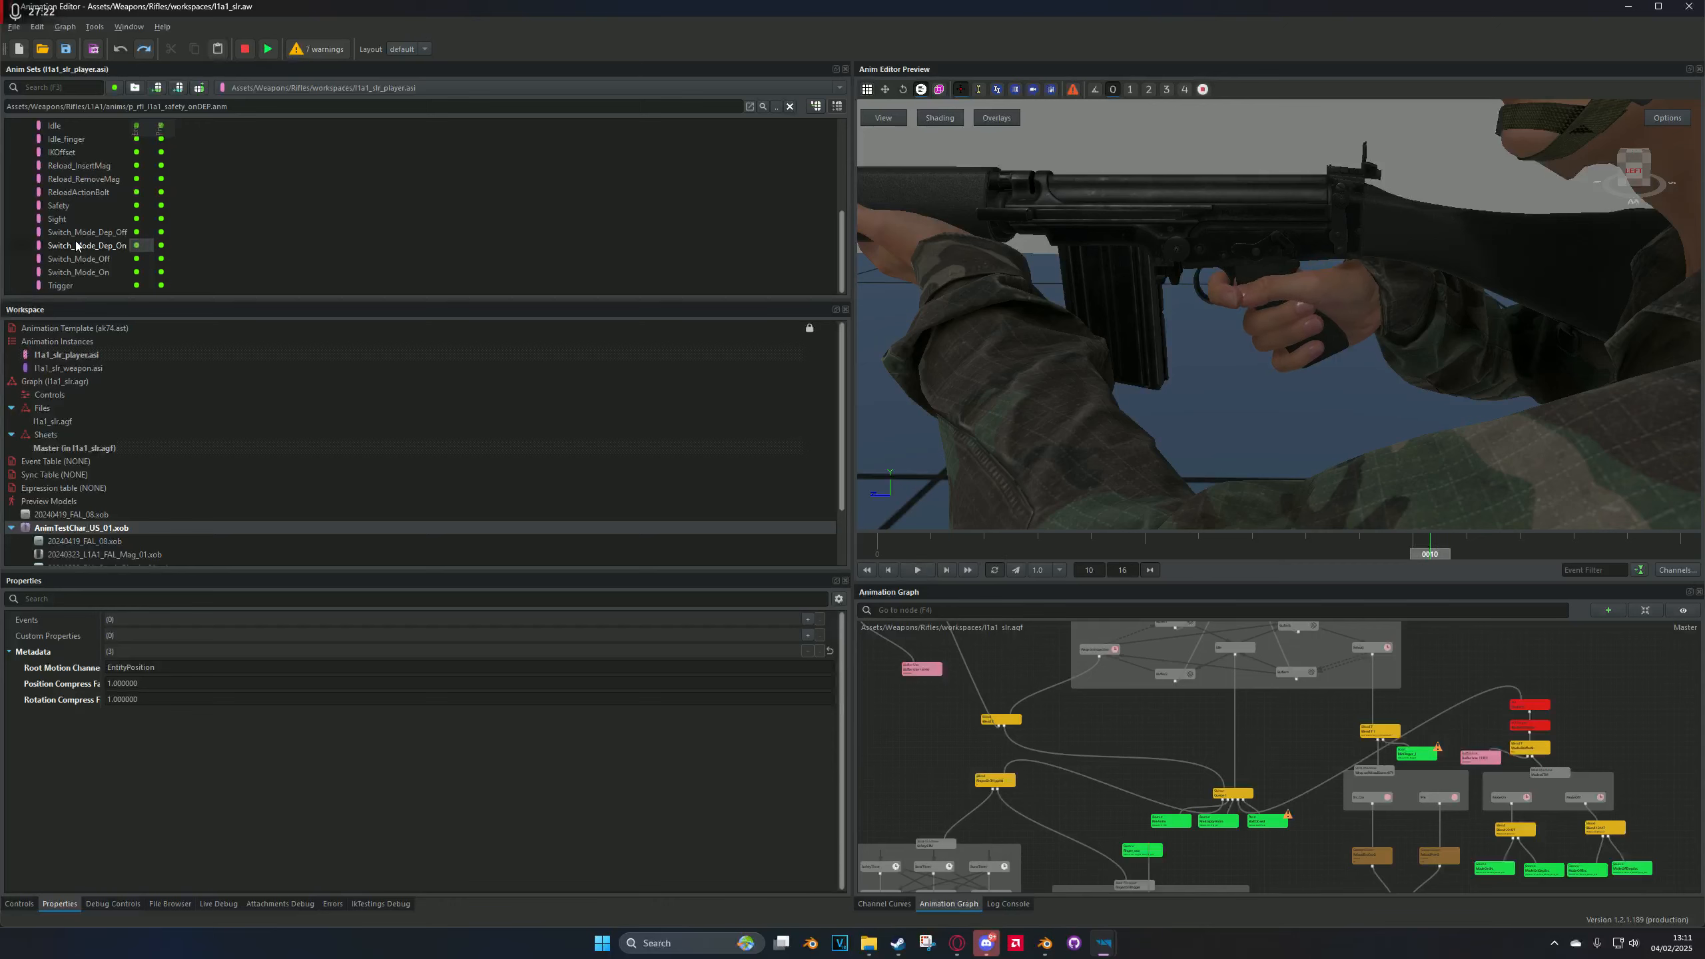
{"action": "left_click", "coordinate": [144, 259]}
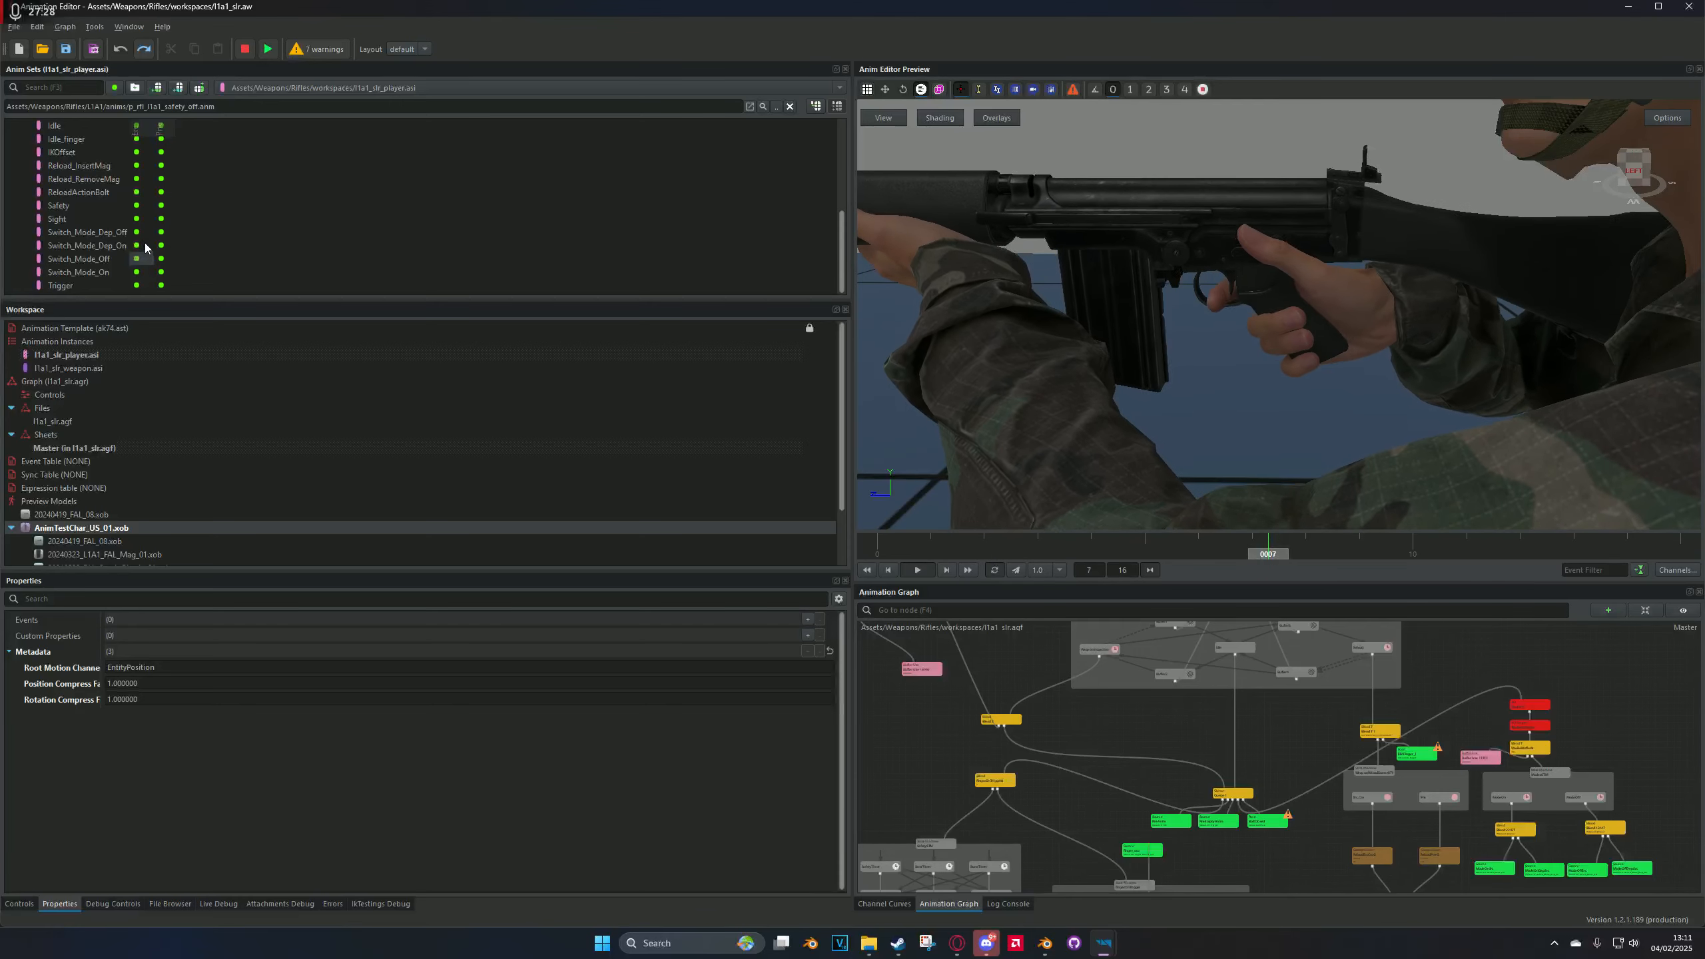
{"action": "left_click", "coordinate": [137, 233]}
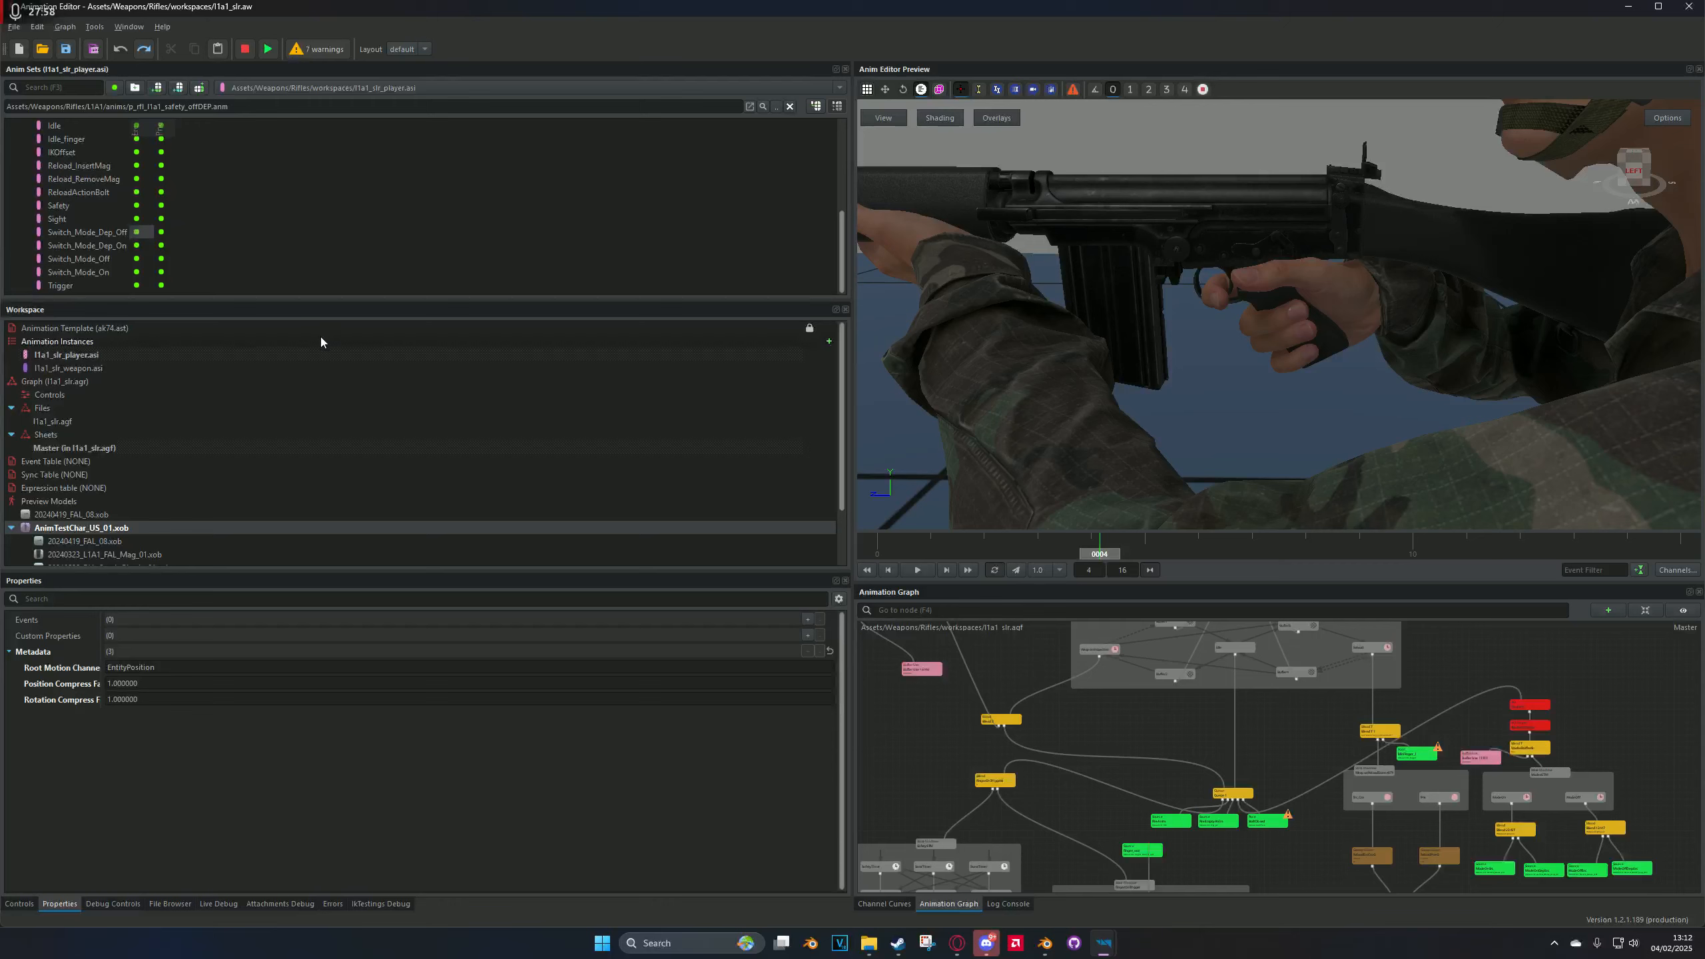
{"action": "double_click", "coordinate": [138, 232]}
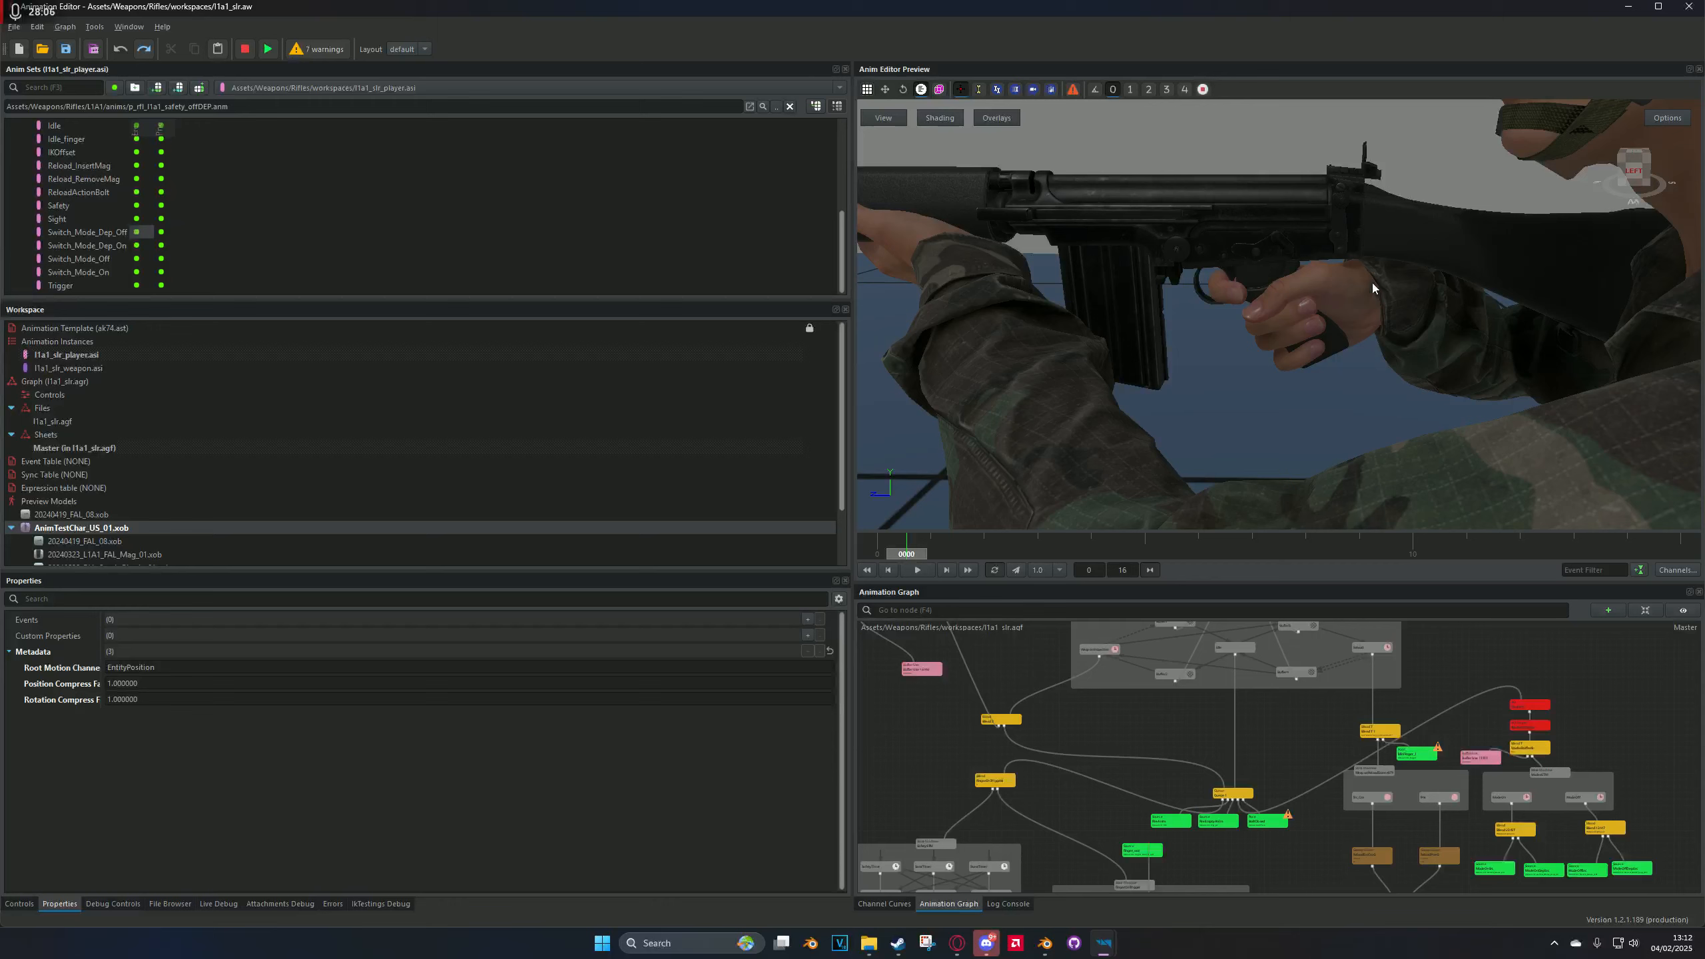
{"action": "double_click", "coordinate": [139, 233]}
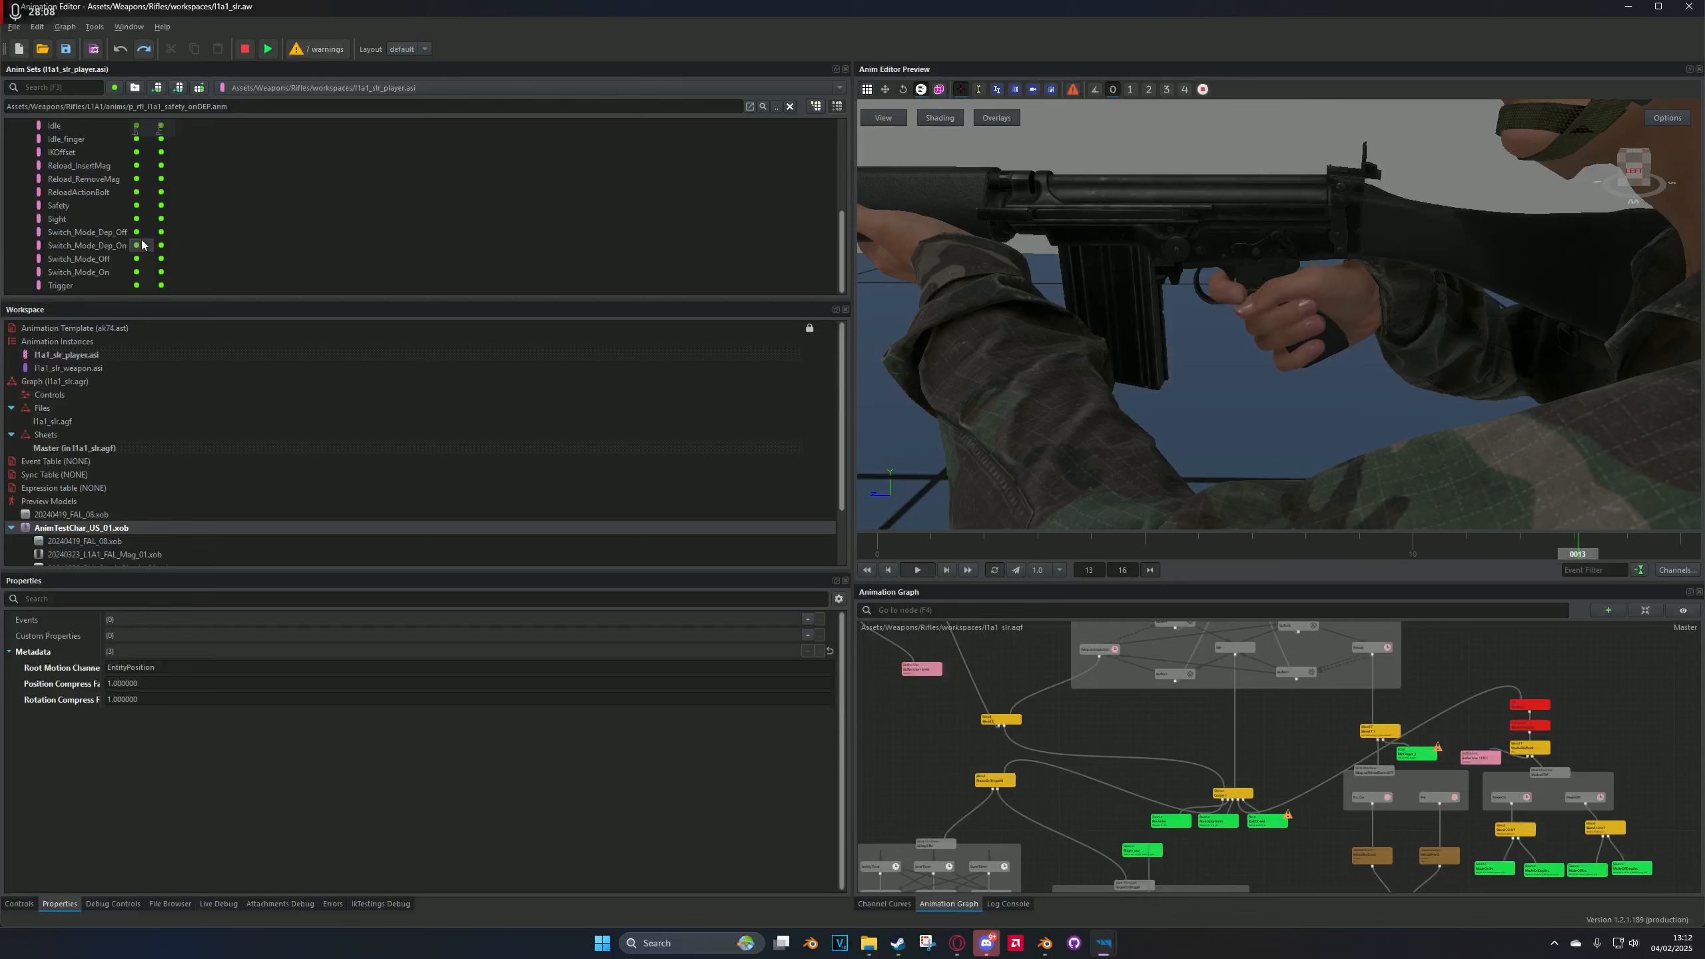
{"action": "left_click", "coordinate": [917, 570]}
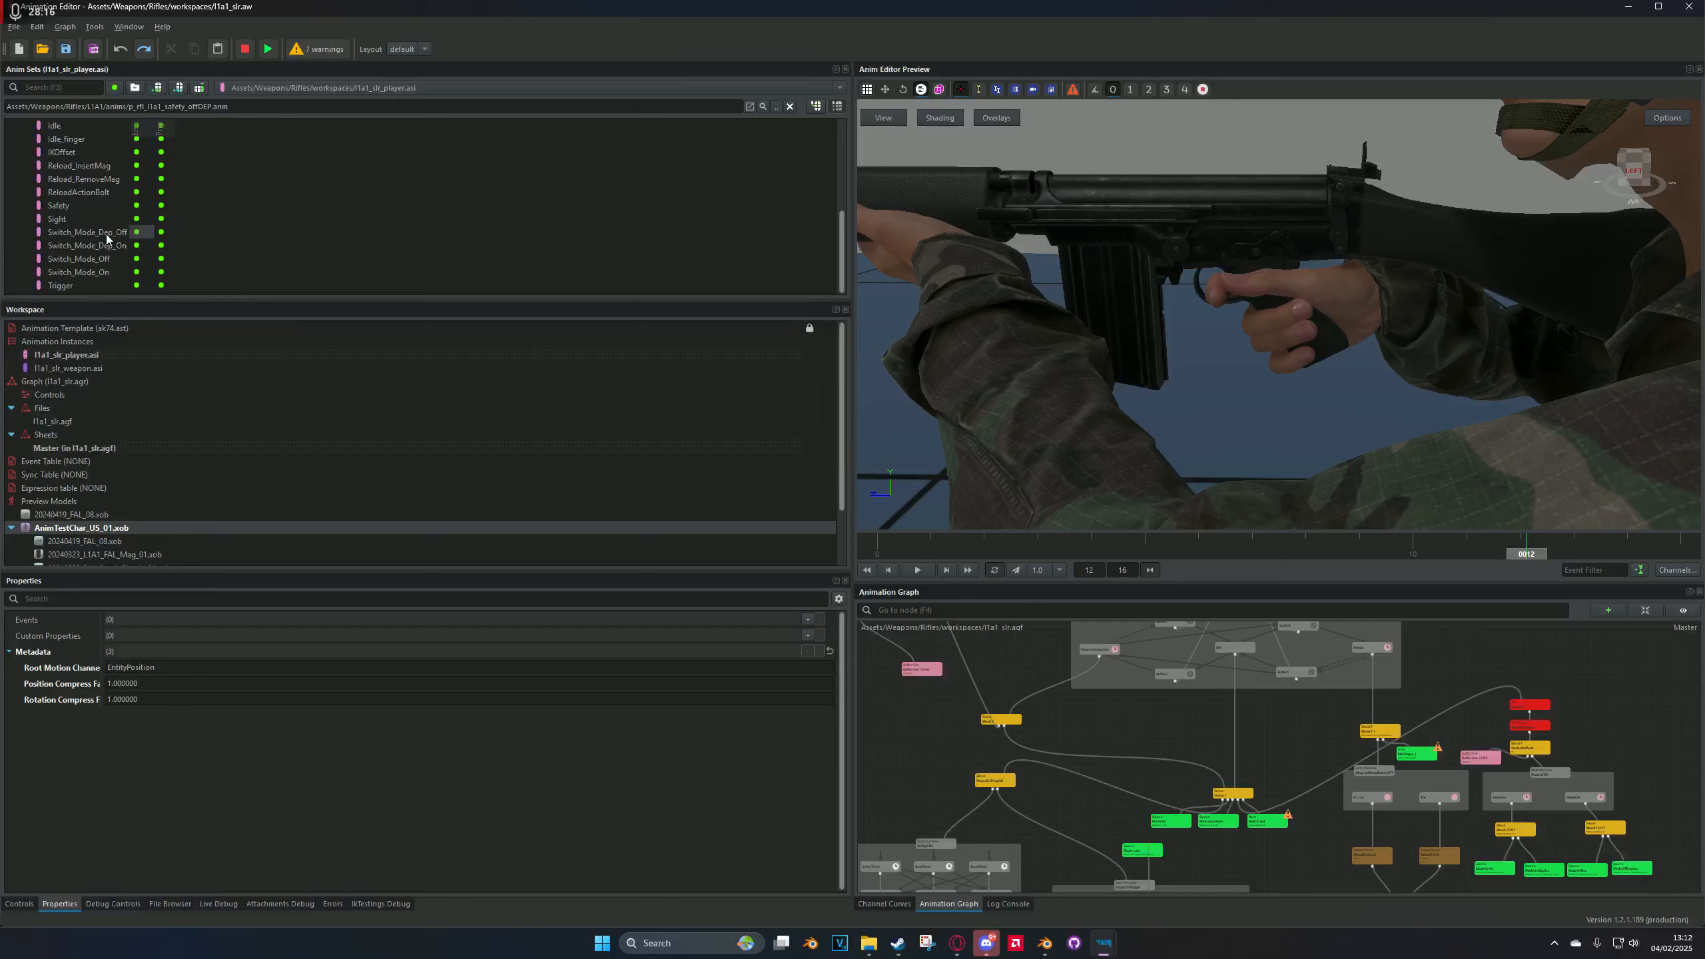
{"action": "left_click", "coordinate": [131, 262]}
{"action": "left_click", "coordinate": [135, 270]}
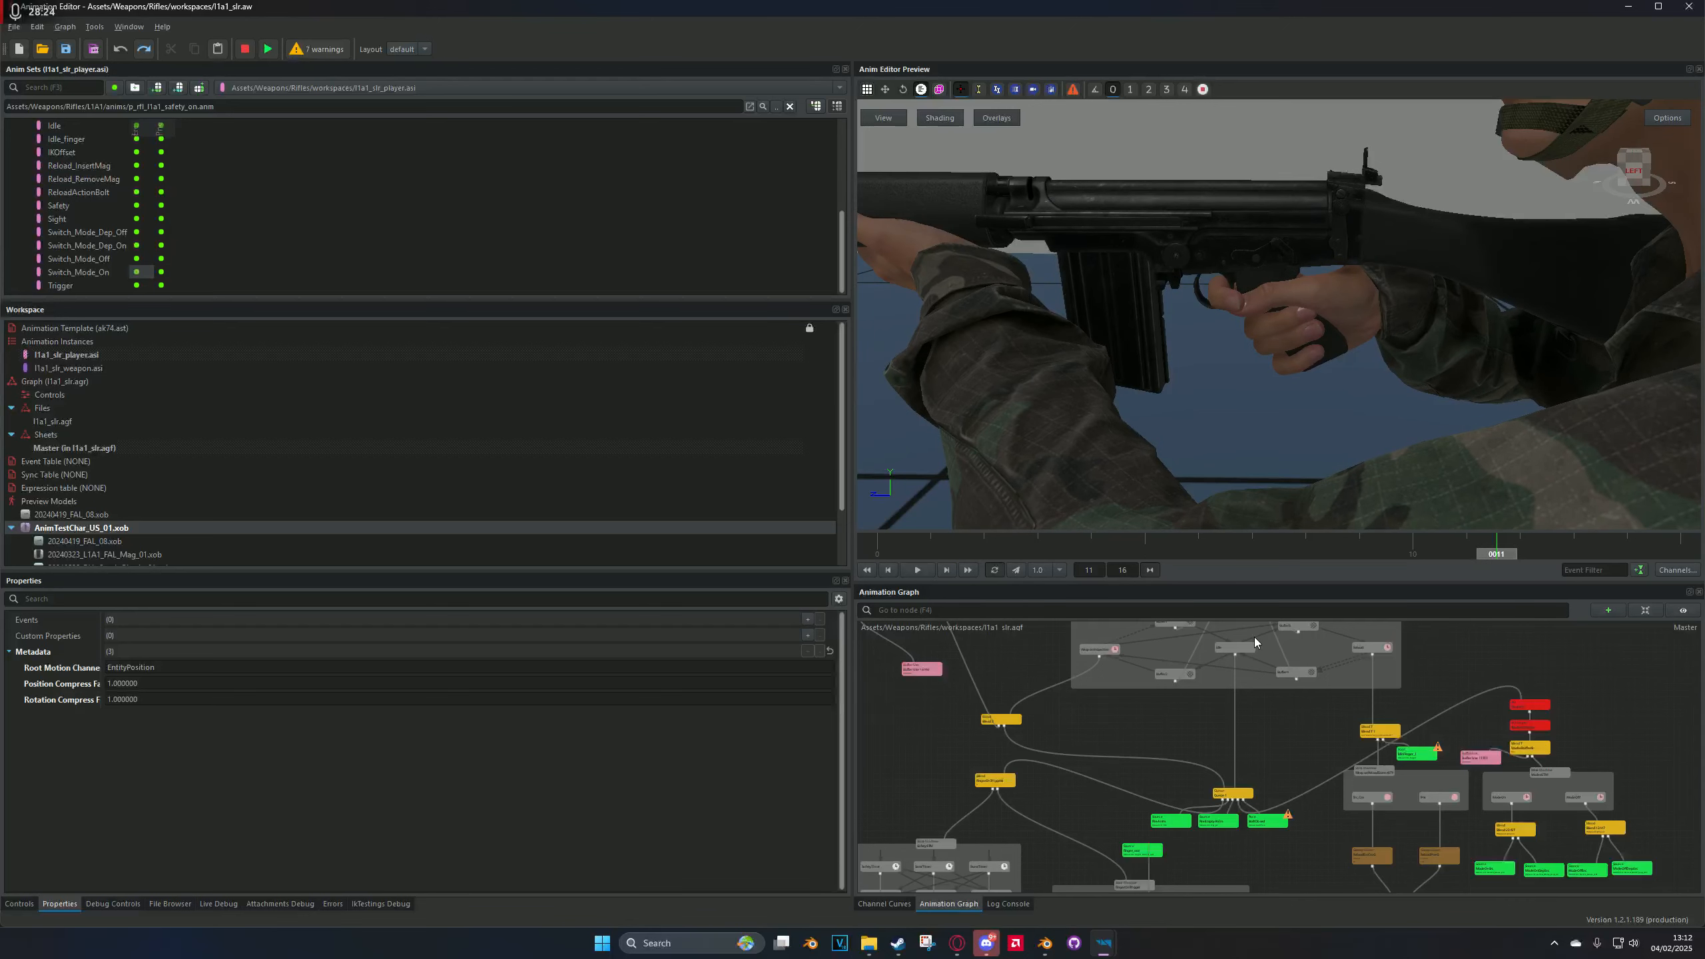
Step: Switch to the Blender rig file, show the Arm.R (IK) layer, select the hand_ik.R bone and go to frame 0 of p_rfl_l1a1_trigger
{"action": "left_click", "coordinate": [1045, 943]}
{"action": "scroll", "coordinate": [975, 604], "scroll_direction": "down", "scroll_amount": 1}
{"action": "left_click", "coordinate": [958, 615]}
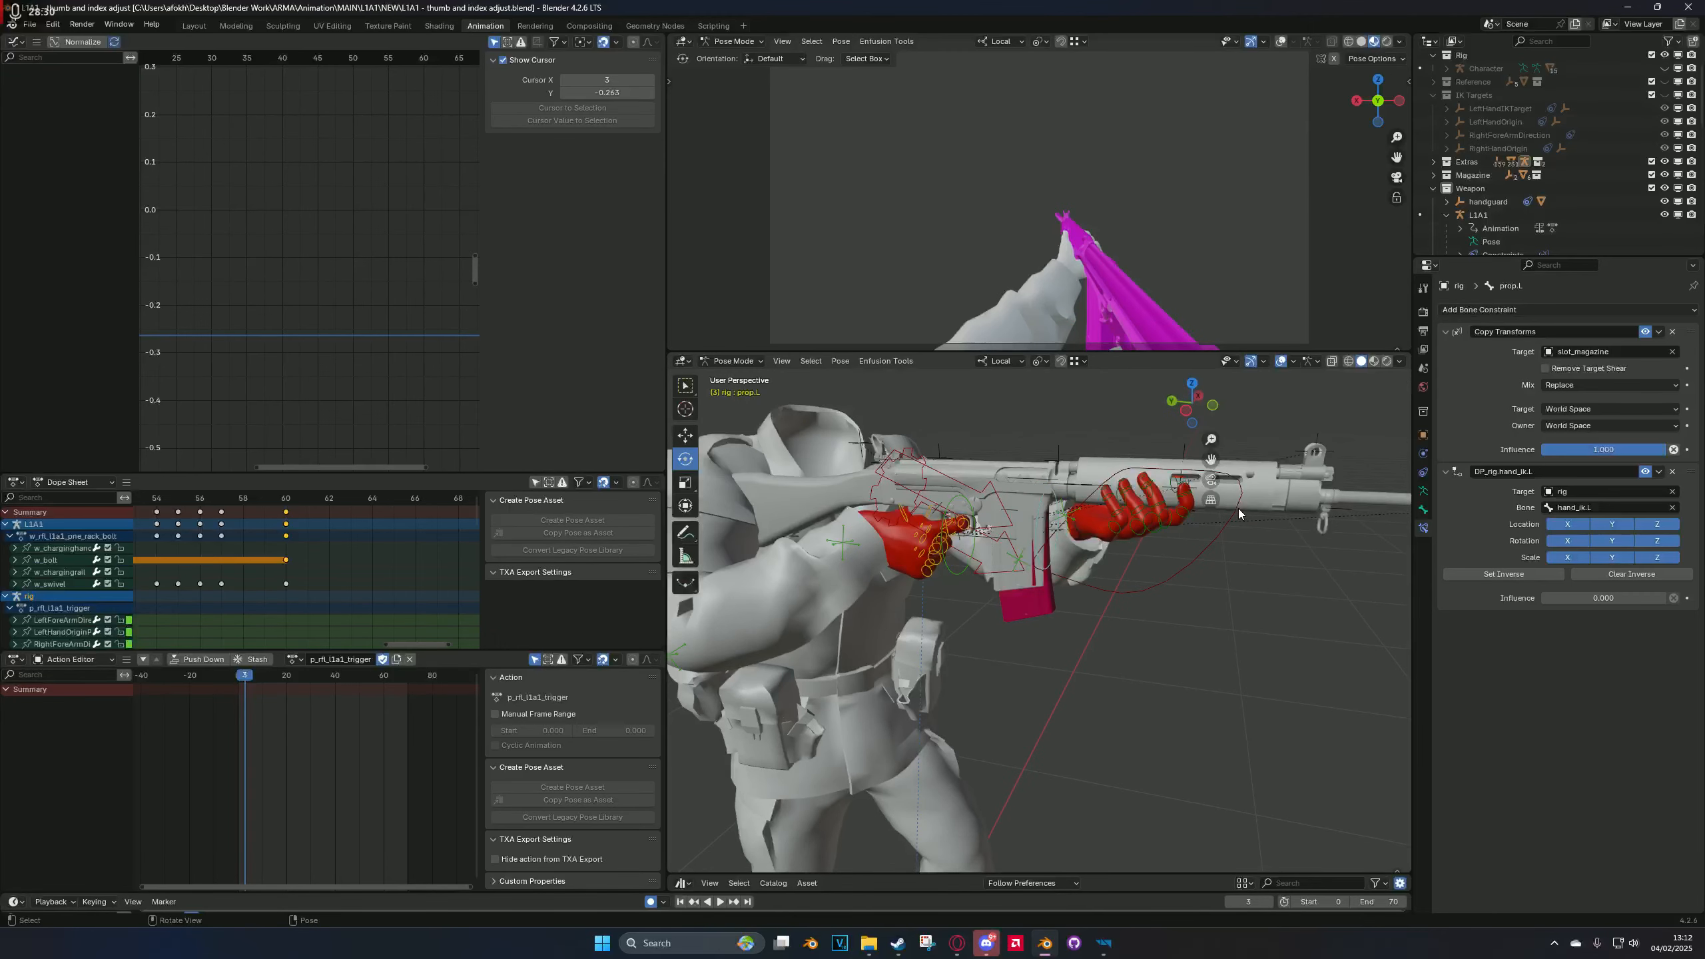
{"action": "key", "text": "n"}
{"action": "left_click", "coordinate": [1352, 783]}
{"action": "left_click", "coordinate": [979, 630]}
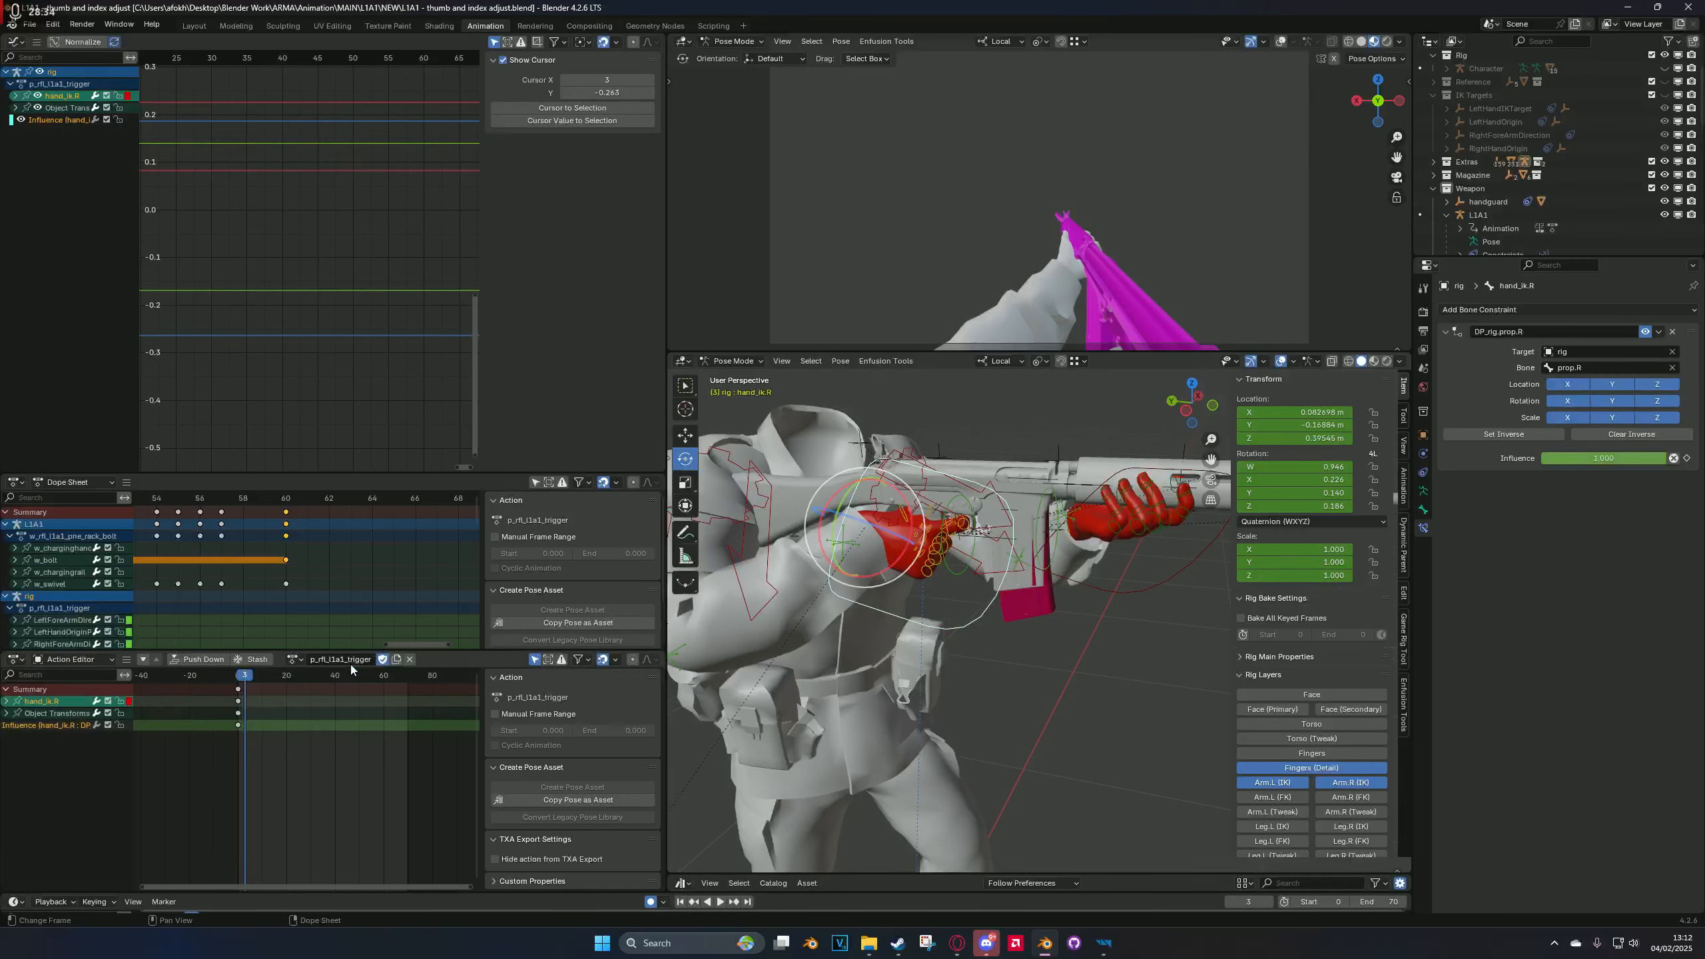
{"action": "key", "text": "shift+Left"}
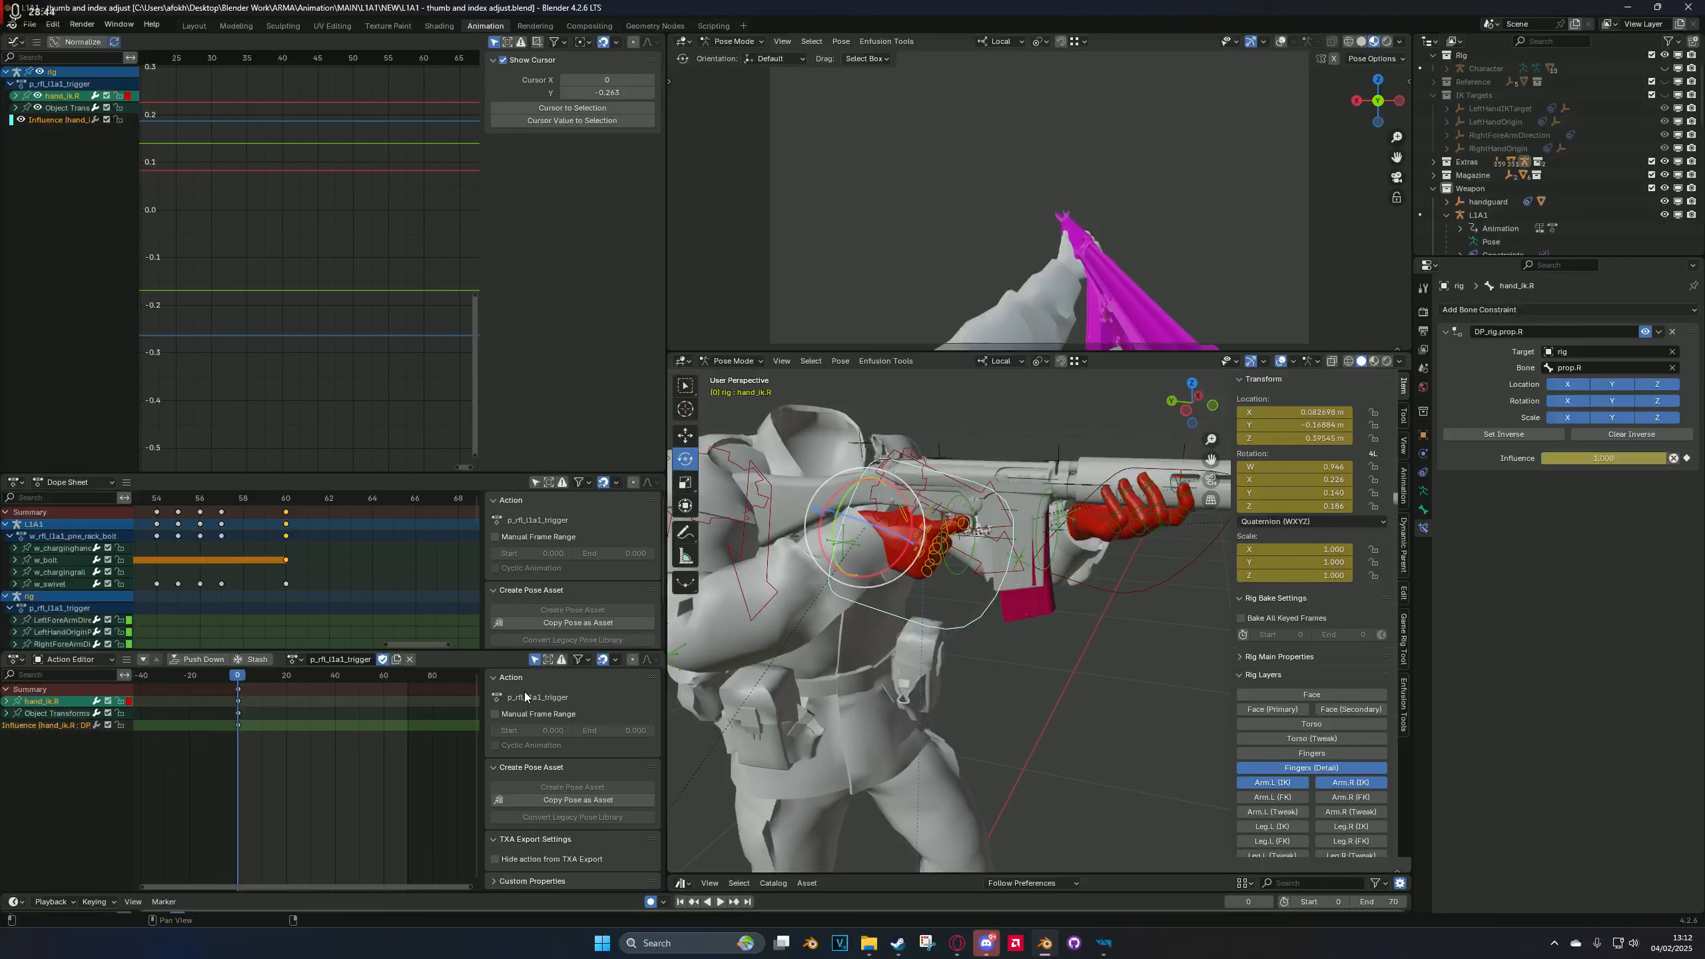
Step: Switch back to the Animation Editor and check the player's Erc Safety pose against the Switch_Mode_Off animation
{"action": "mouse_move", "coordinate": [1106, 948]}
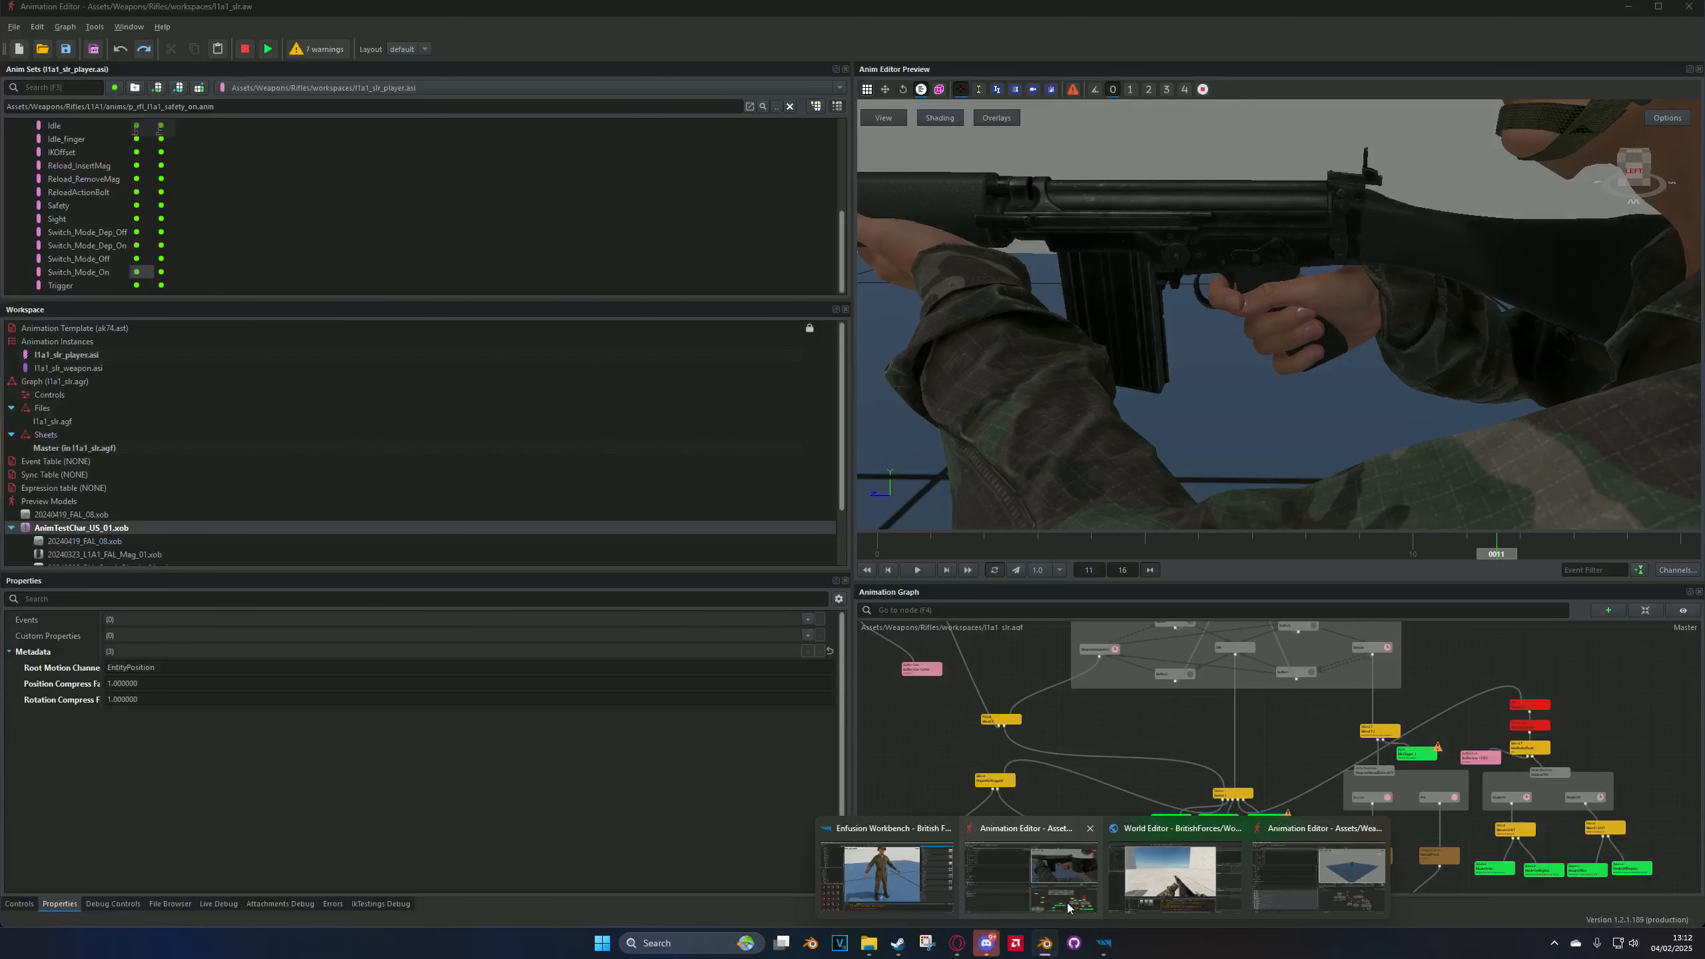
{"action": "left_click", "coordinate": [1068, 908]}
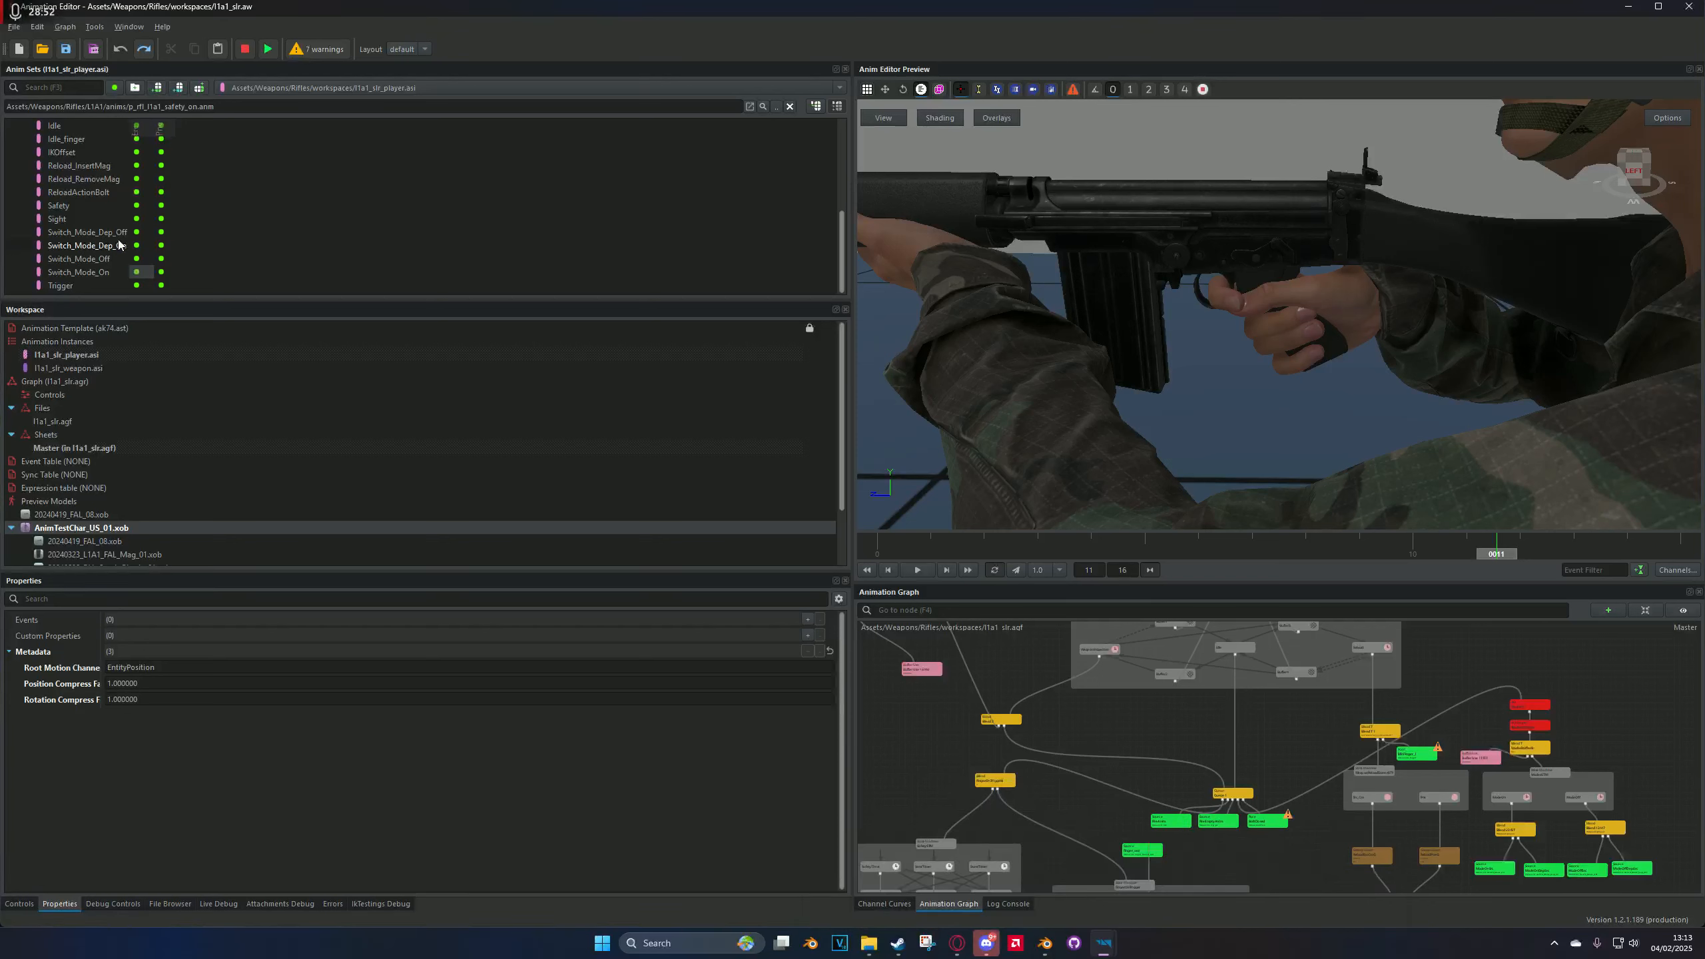
{"action": "left_click", "coordinate": [141, 246]}
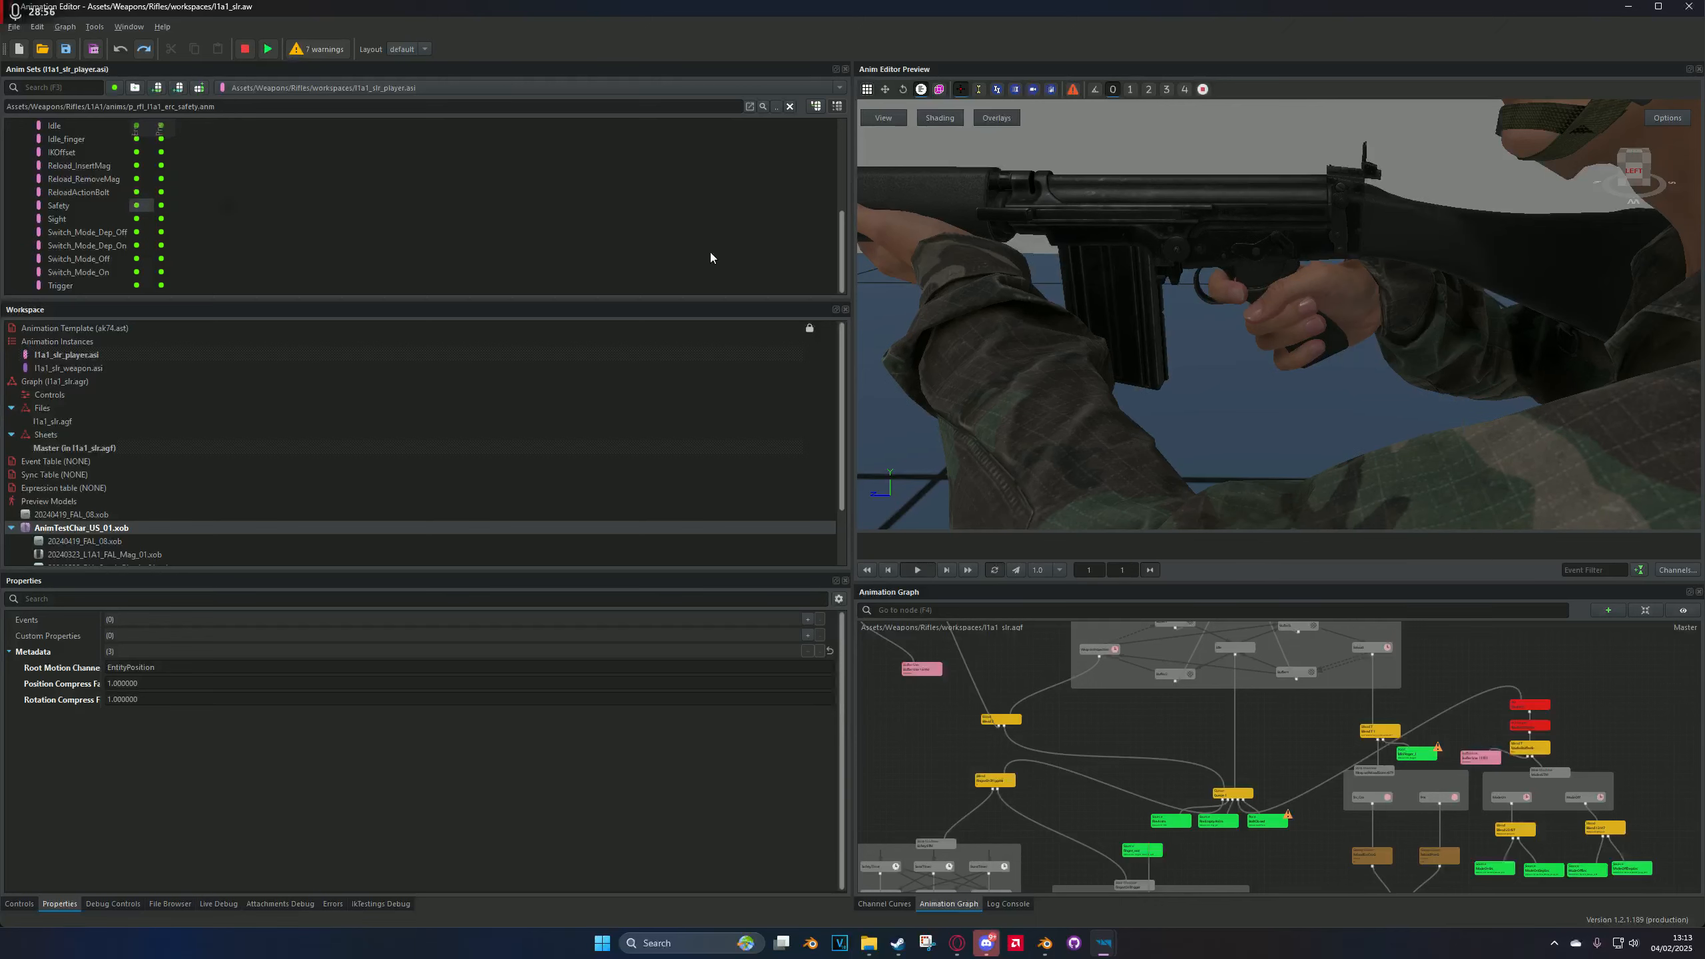
{"action": "left_click", "coordinate": [137, 258]}
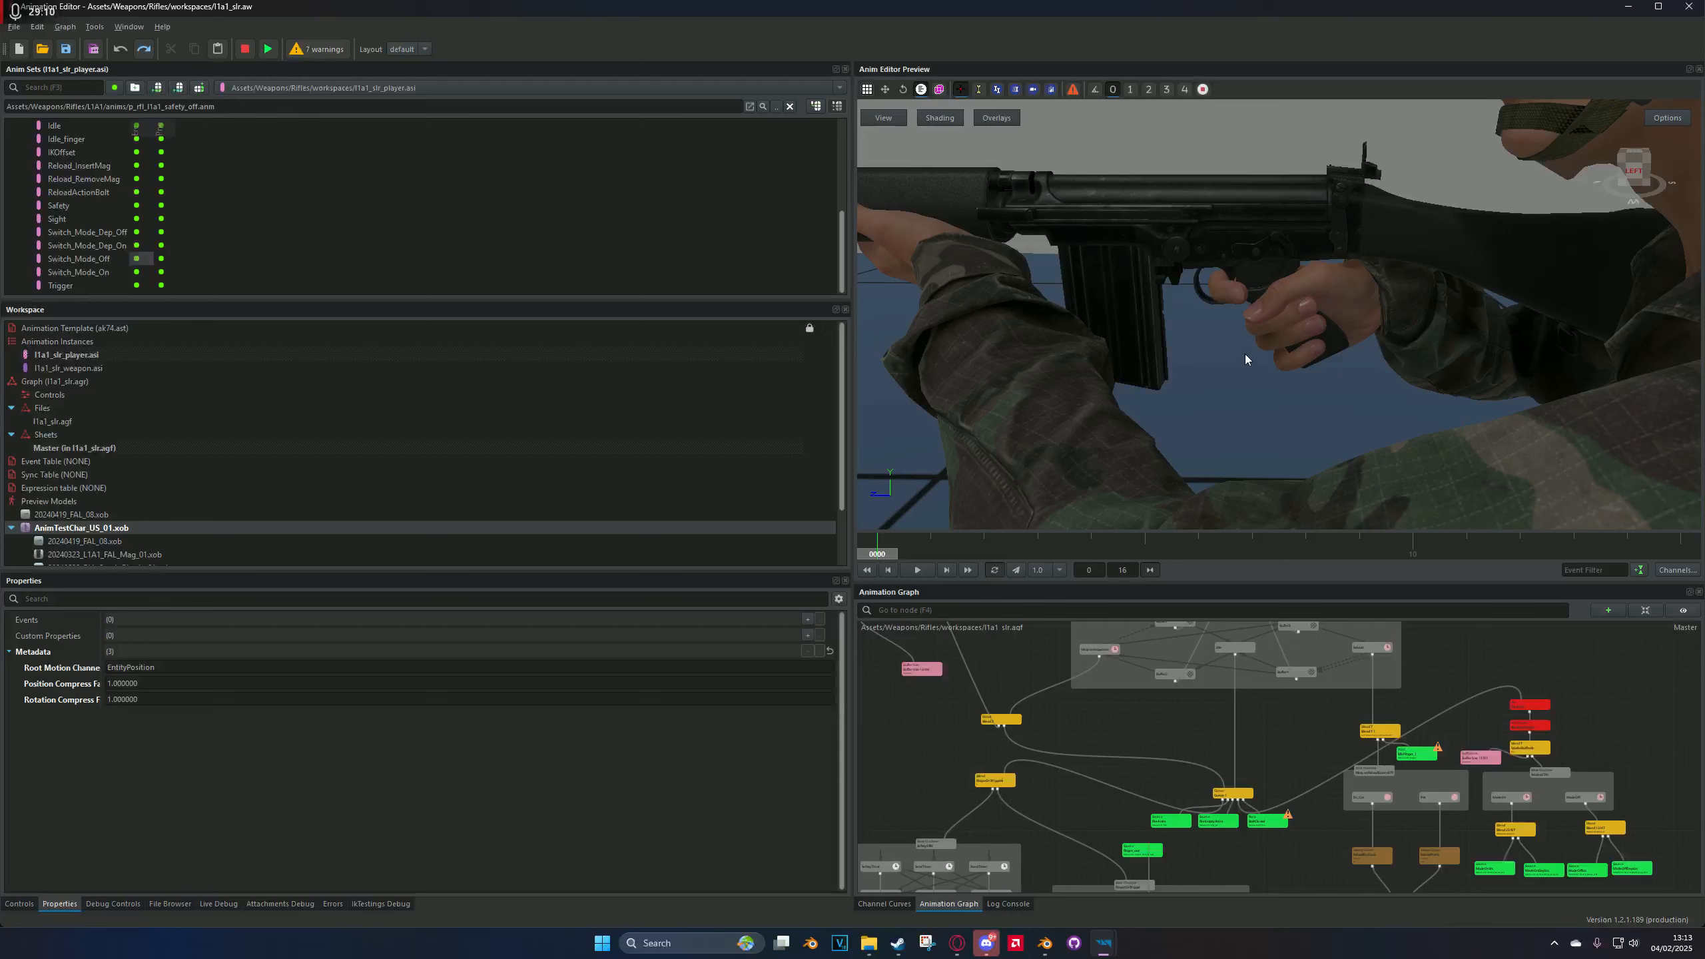
Step: Preview the player's Erc Trigger animation and examine the index finger on the trigger up close
{"action": "left_click", "coordinate": [141, 286]}
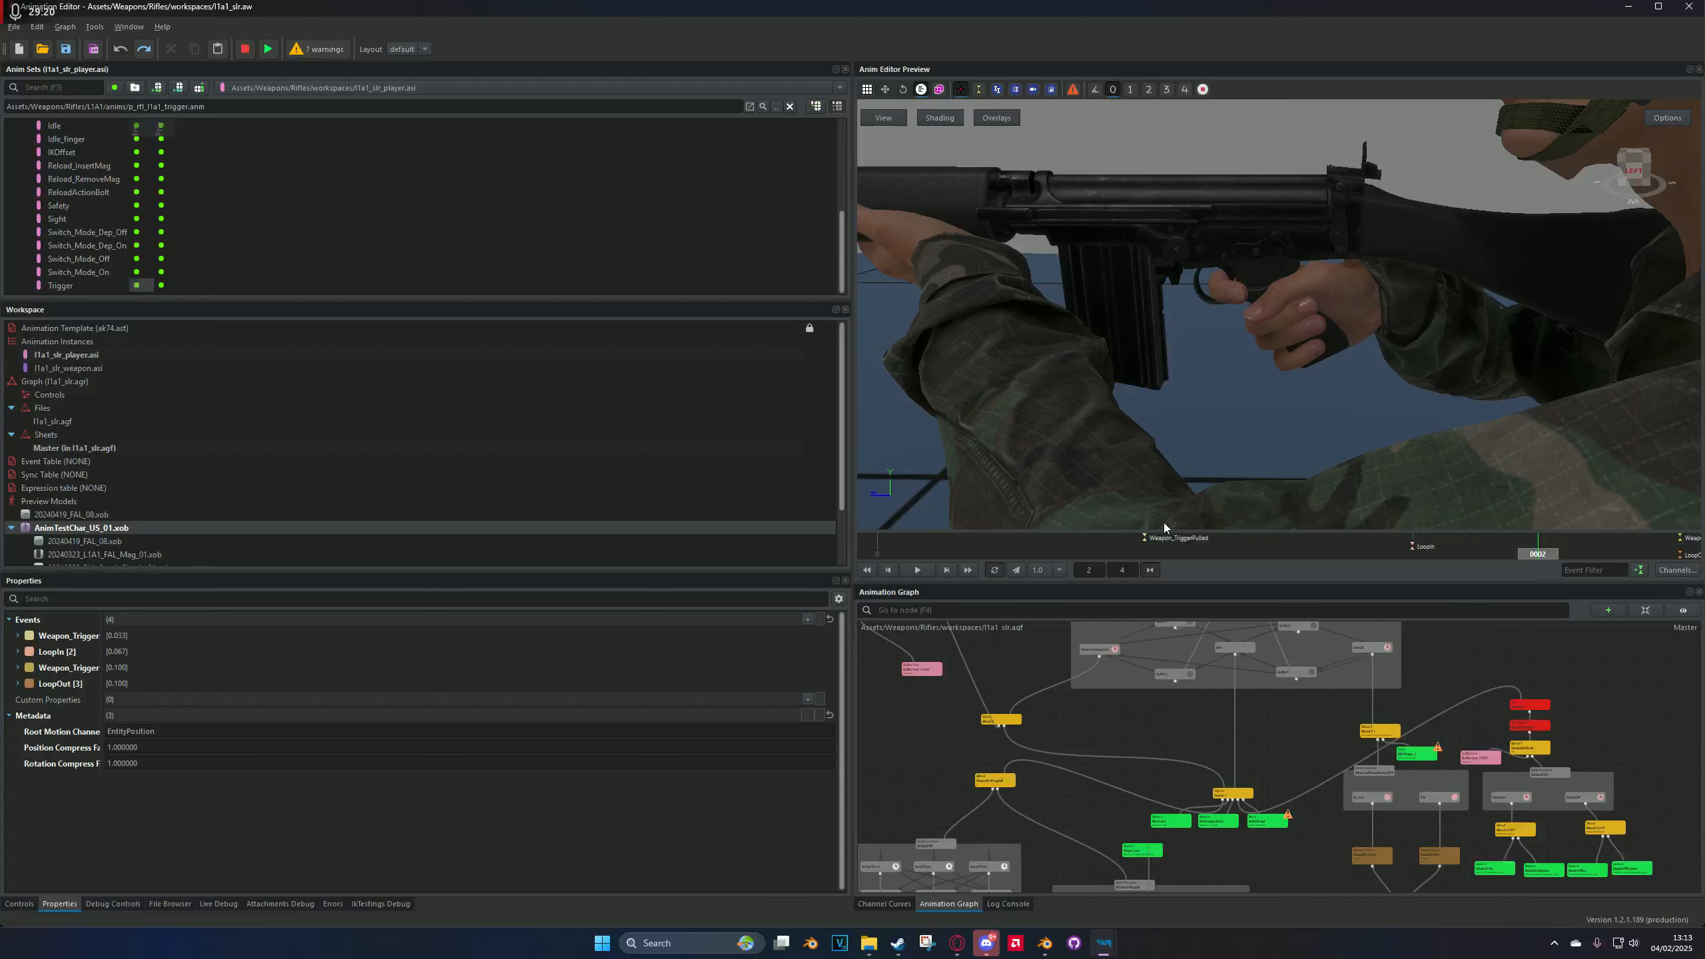
{"action": "scroll", "coordinate": [1205, 275], "scroll_direction": "up", "scroll_amount": 2}
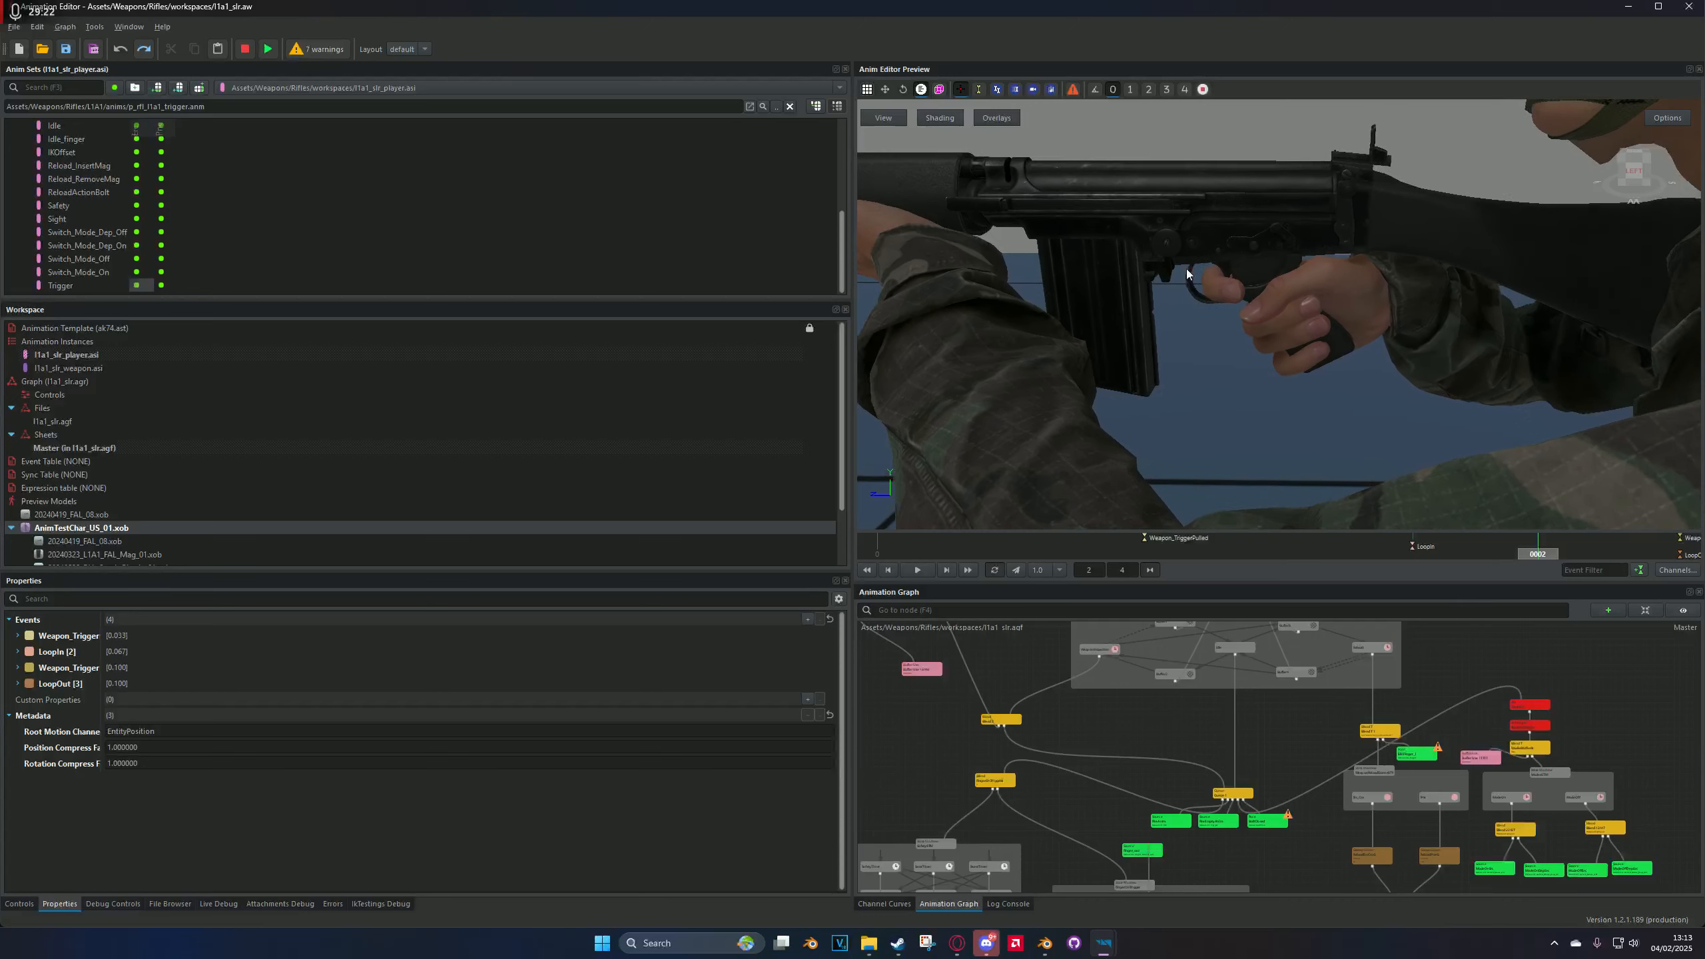
{"action": "scroll", "coordinate": [1241, 369], "scroll_direction": "up", "scroll_amount": 5}
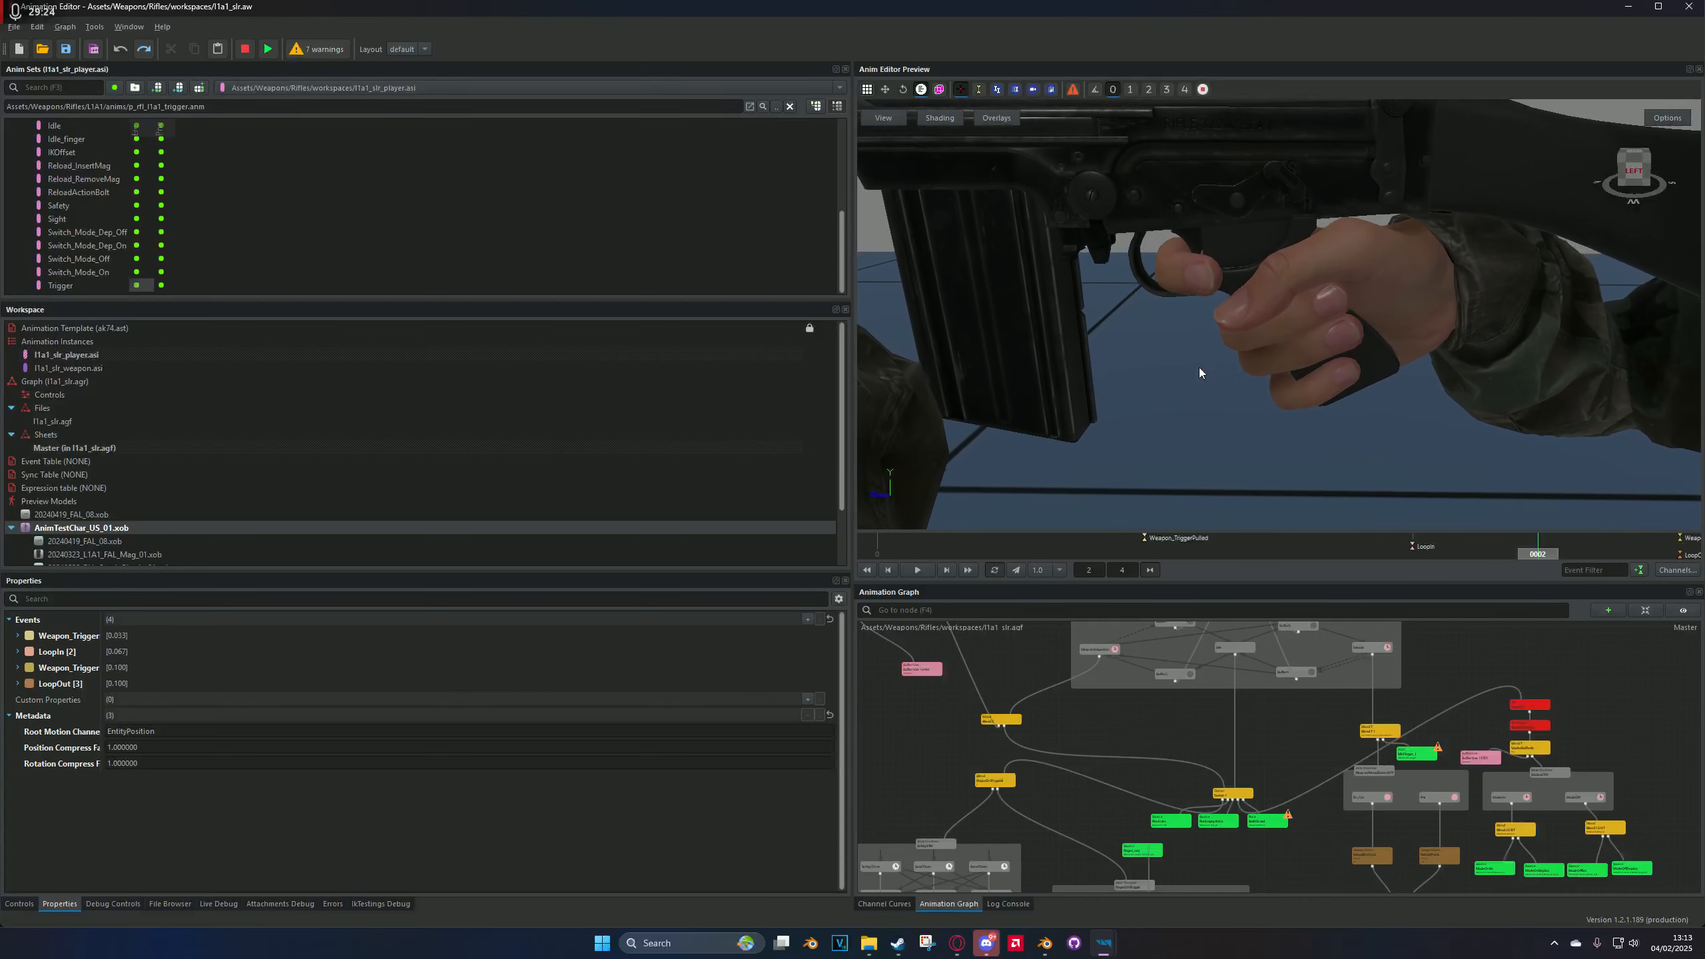
{"action": "scroll", "coordinate": [274, 217], "scroll_direction": "up", "scroll_amount": 2}
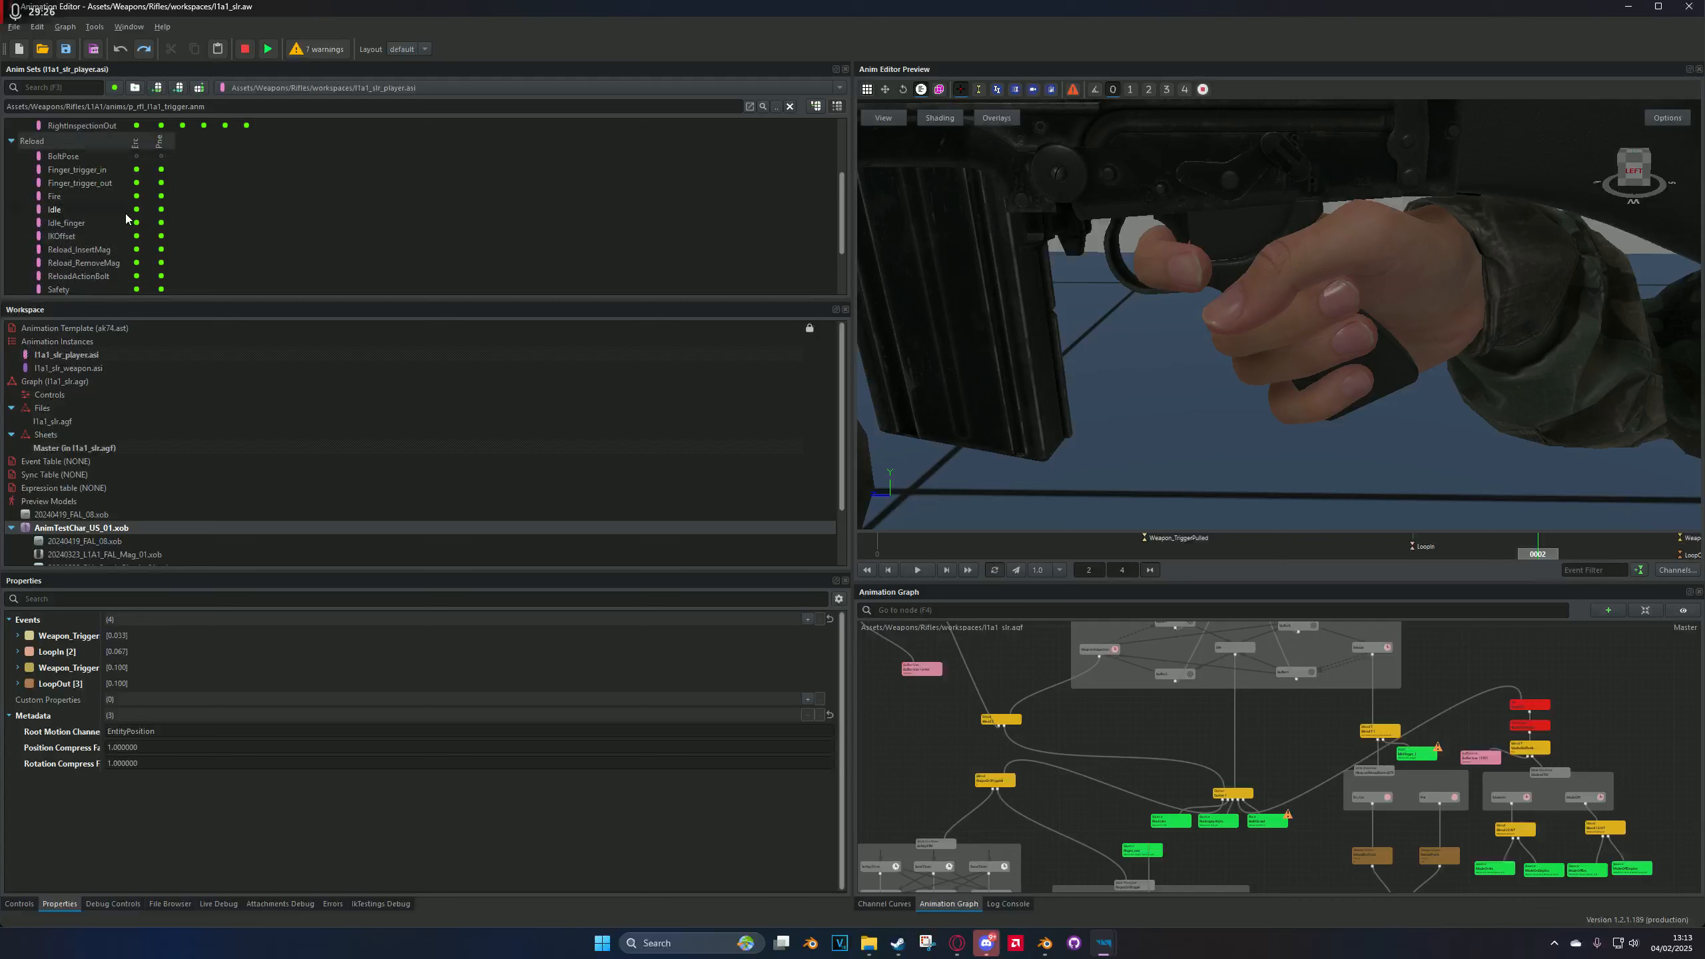
Step: Check the files assigned to the player's Erc Fire and ReloadActionBolt animations and browse the available L1A1 animation files
{"action": "left_click", "coordinate": [141, 199]}
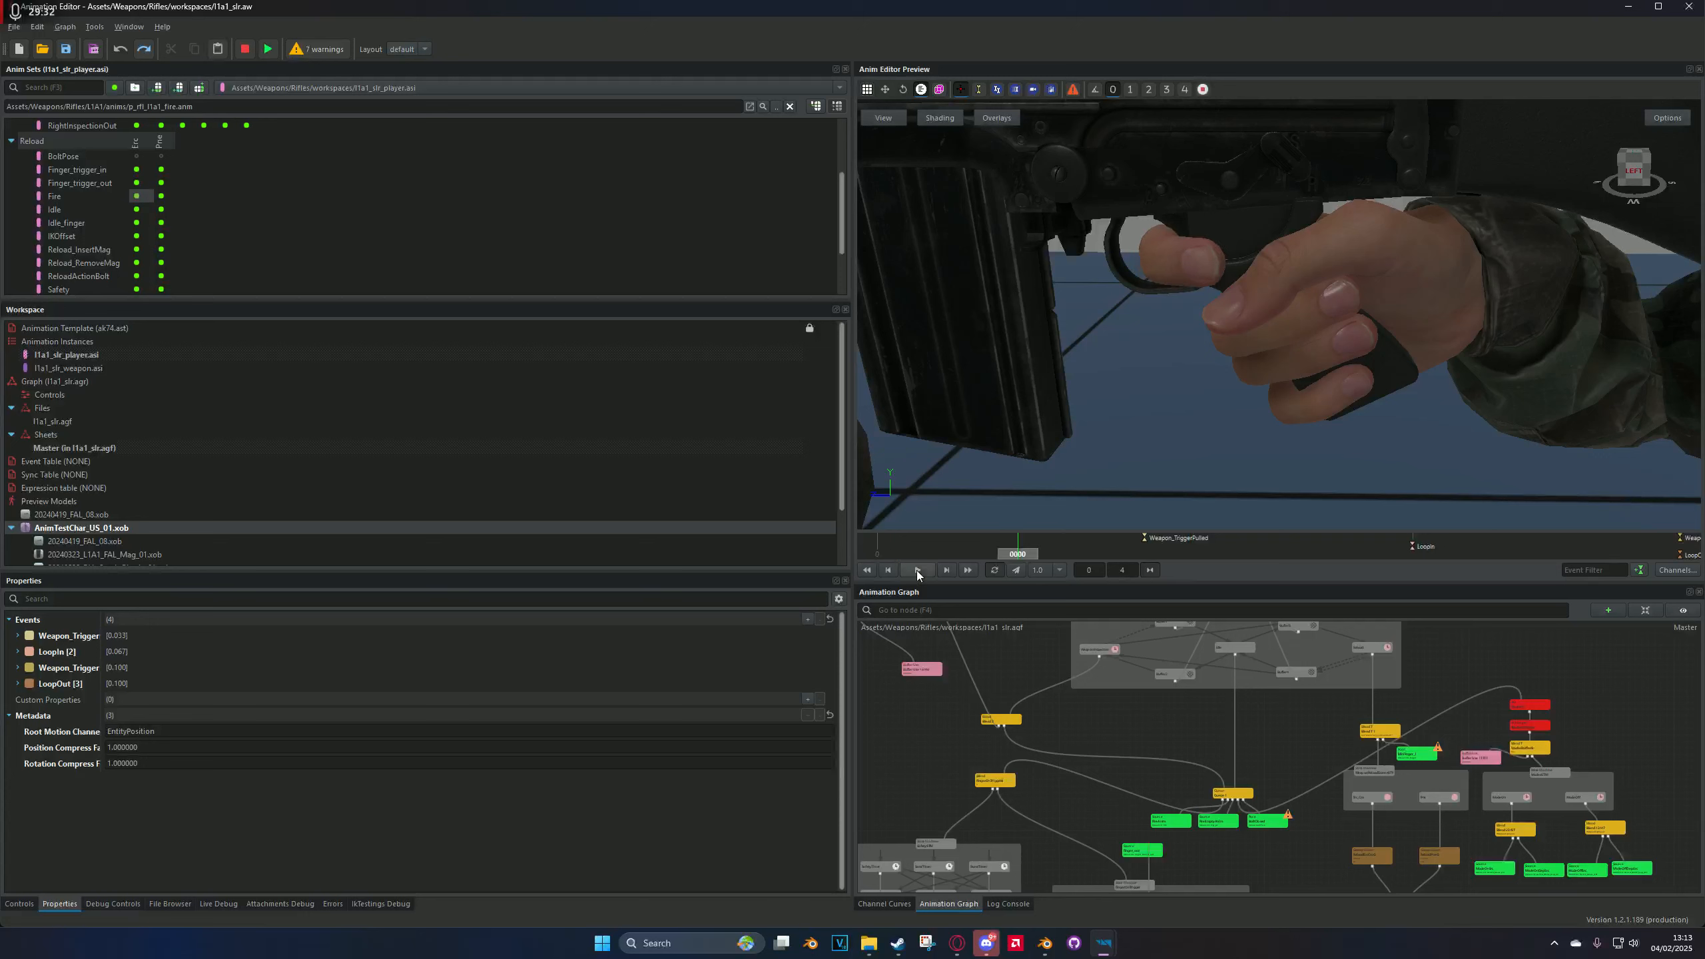
{"action": "scroll", "coordinate": [324, 228], "scroll_direction": "down", "scroll_amount": 2}
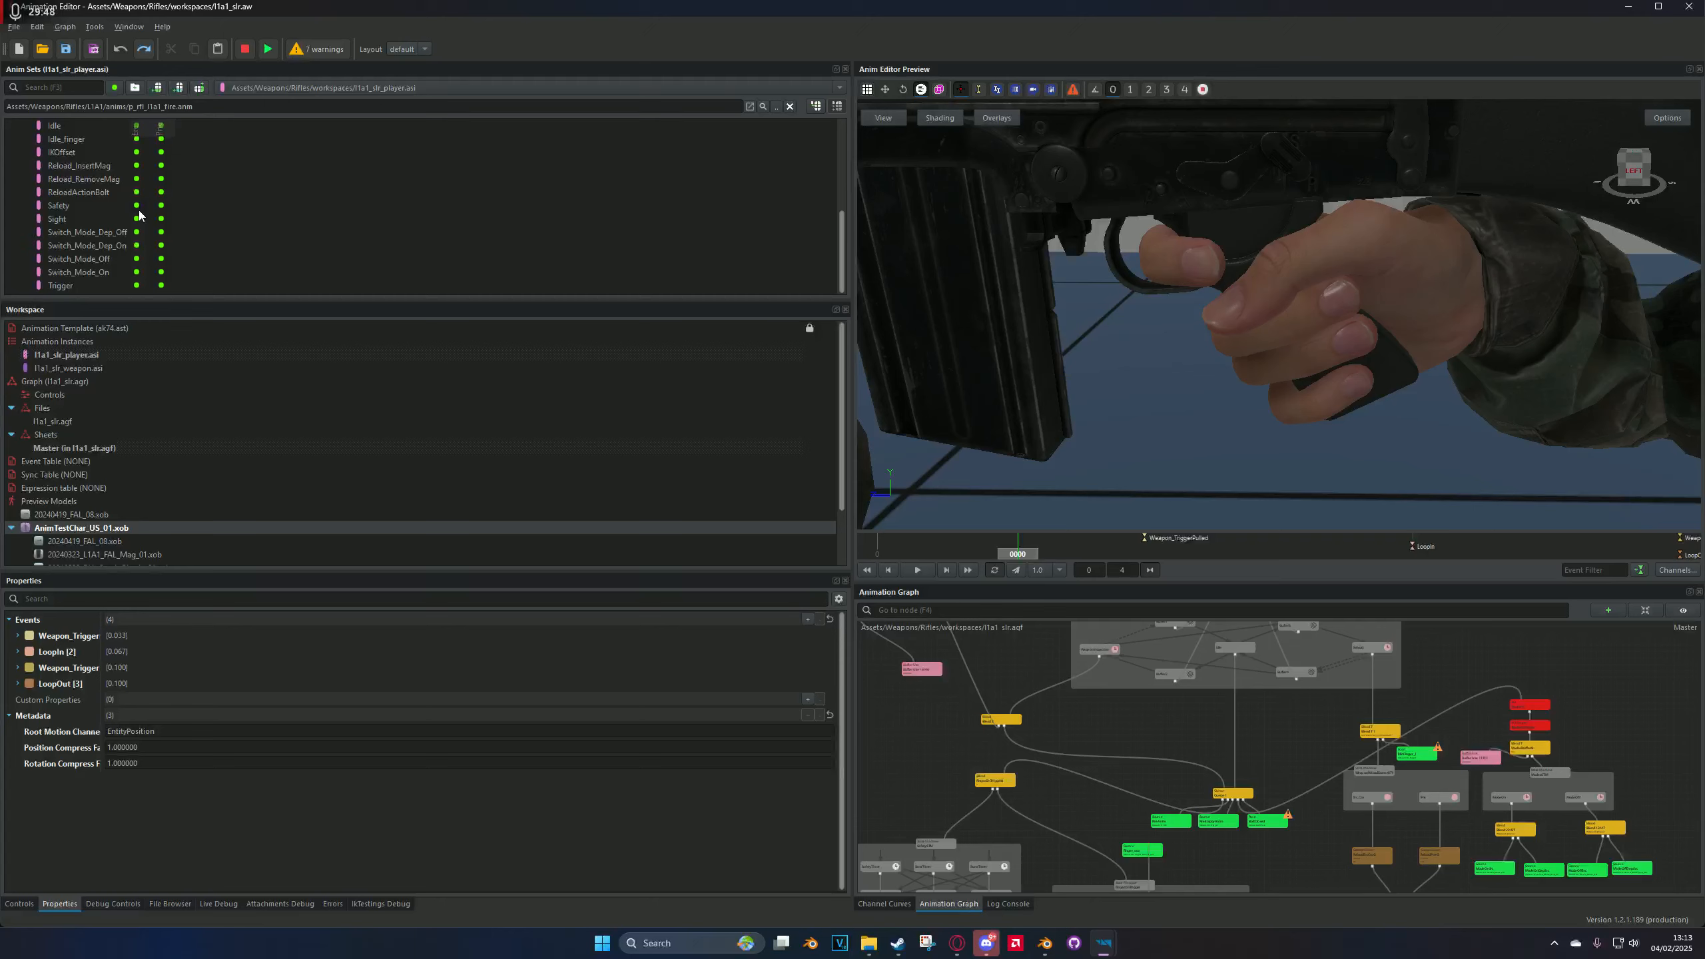
{"action": "mouse_move", "coordinate": [1112, 951]}
{"action": "left_click", "coordinate": [140, 194]}
{"action": "left_click", "coordinate": [776, 107]}
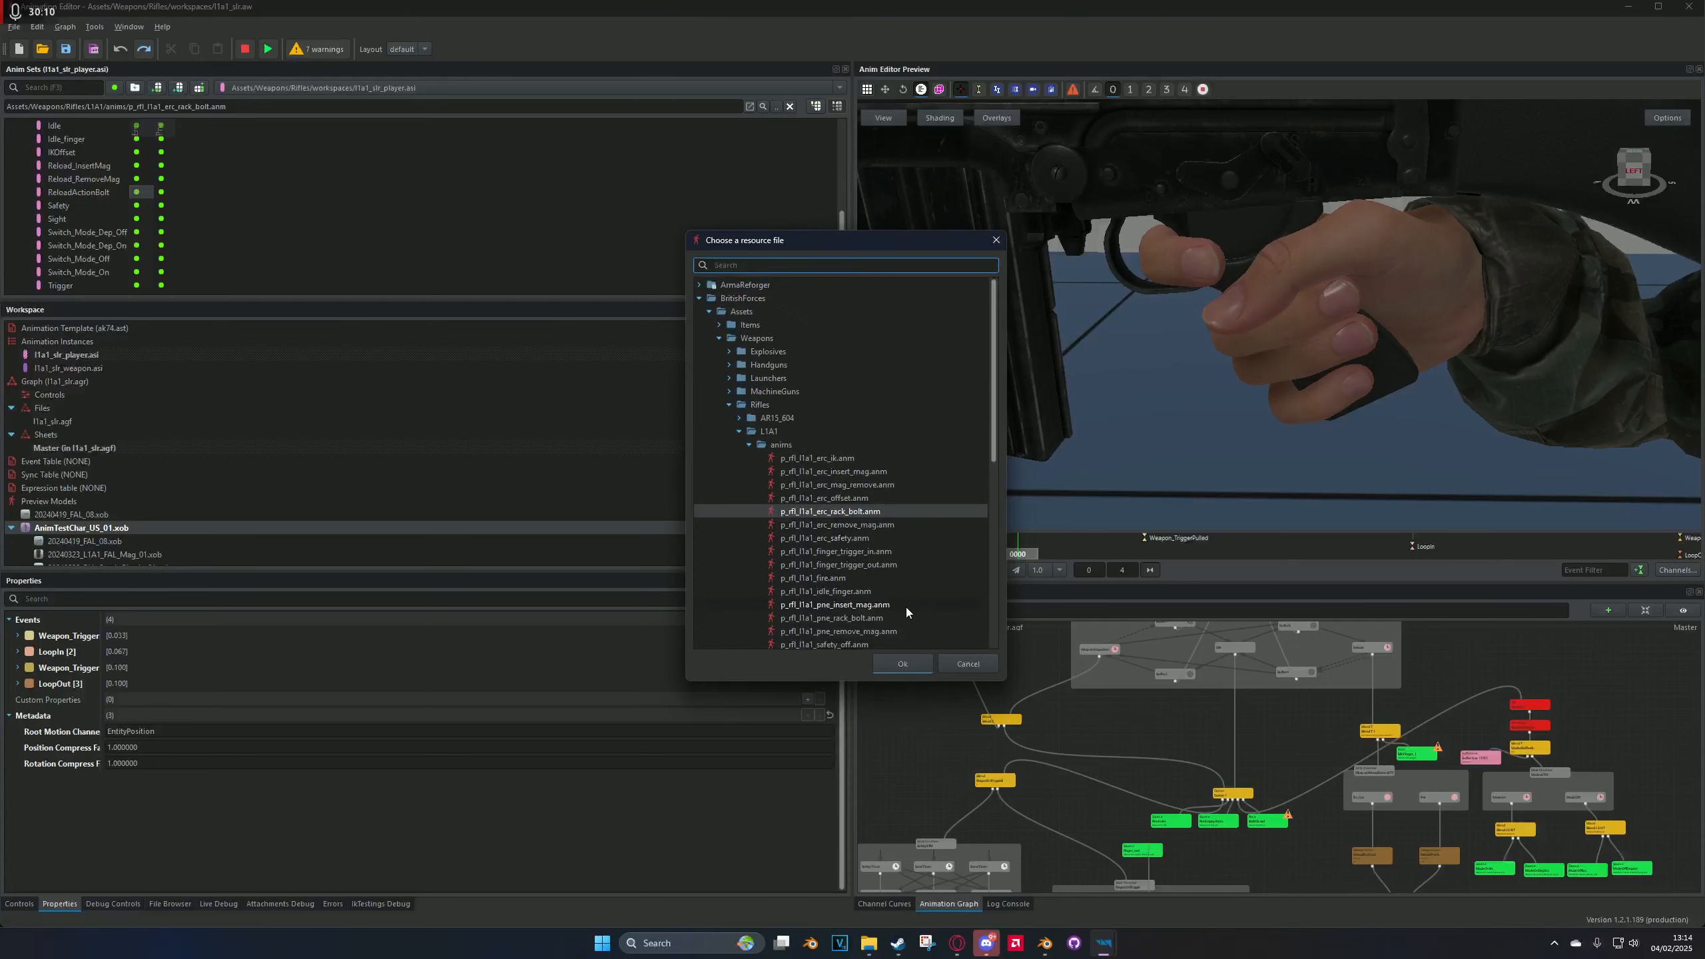
{"action": "scroll", "coordinate": [873, 477], "scroll_direction": "down", "scroll_amount": 5}
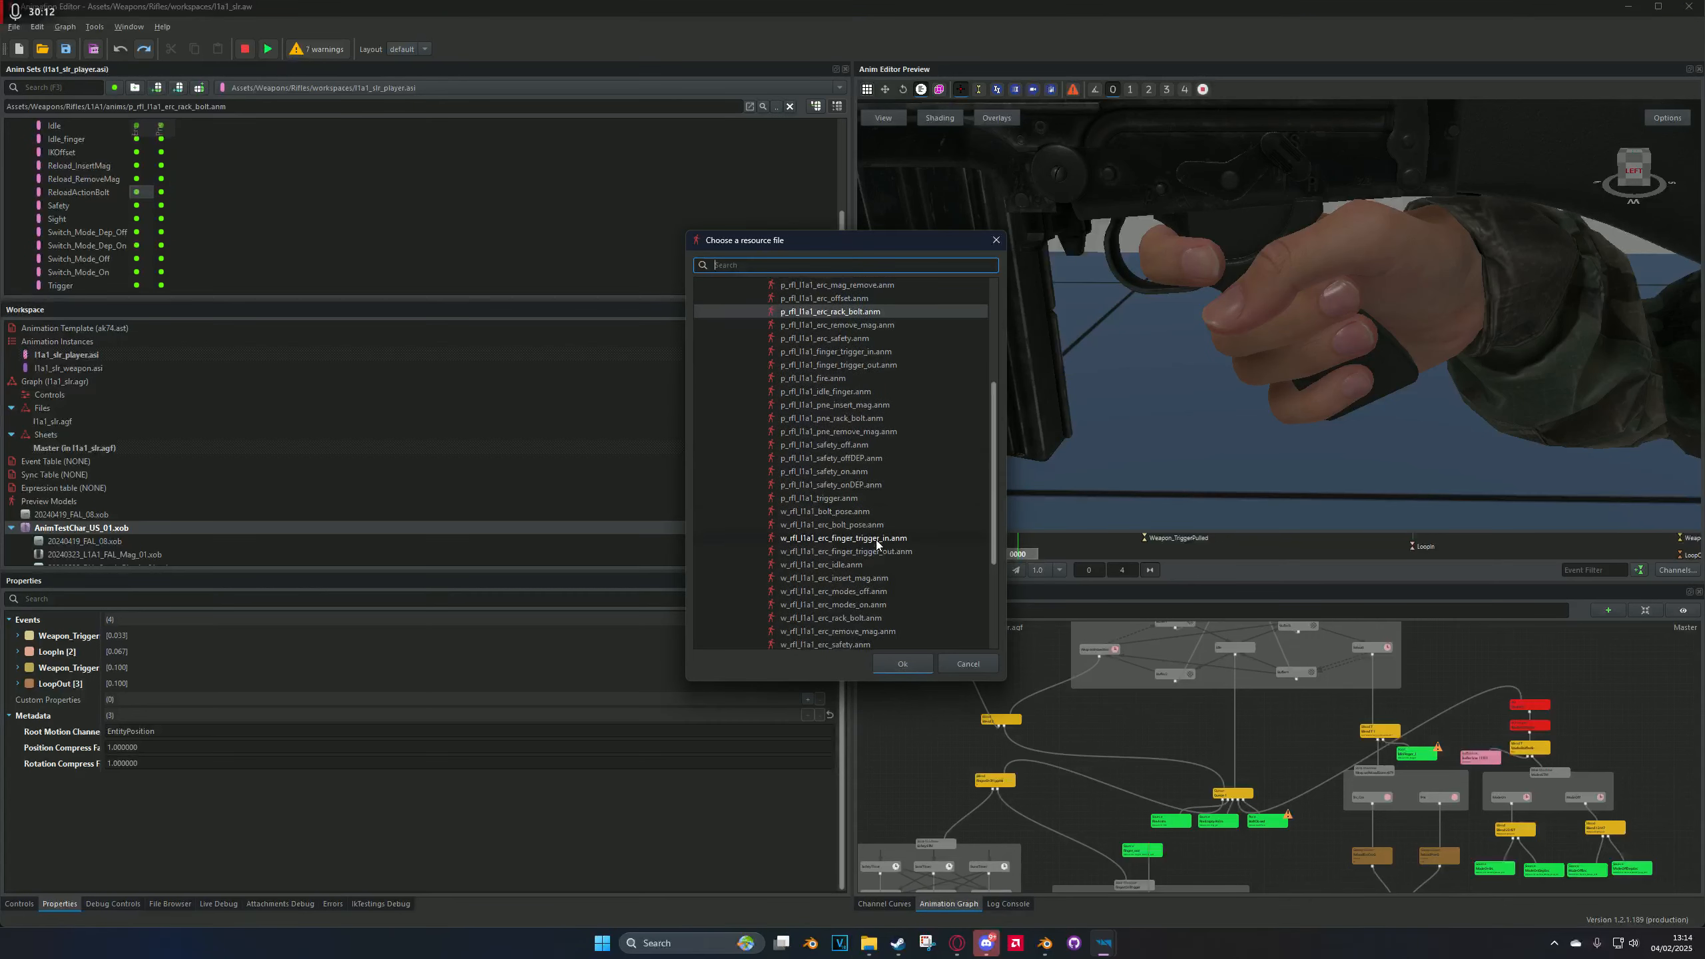
{"action": "left_click", "coordinate": [963, 665]}
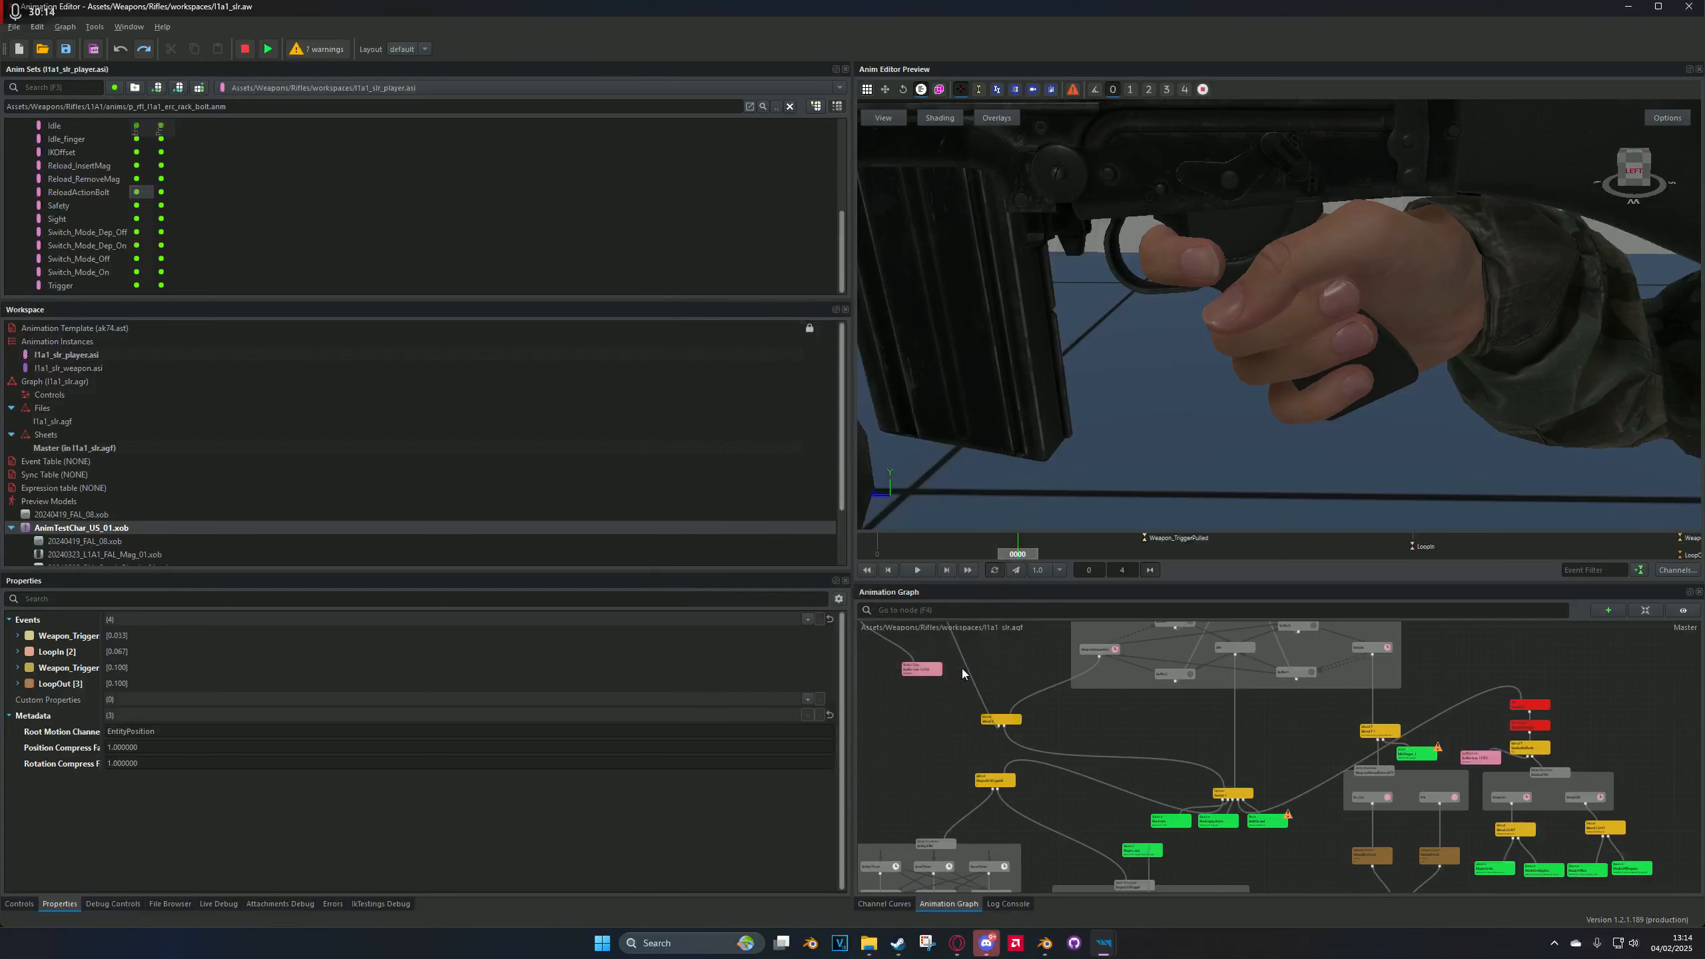
Step: Preview the player's ReloadActionBolt animation in its Pne and Erc versions
{"action": "left_click_drag", "start_coordinate": [1054, 551], "coordinate": [1144, 551]}
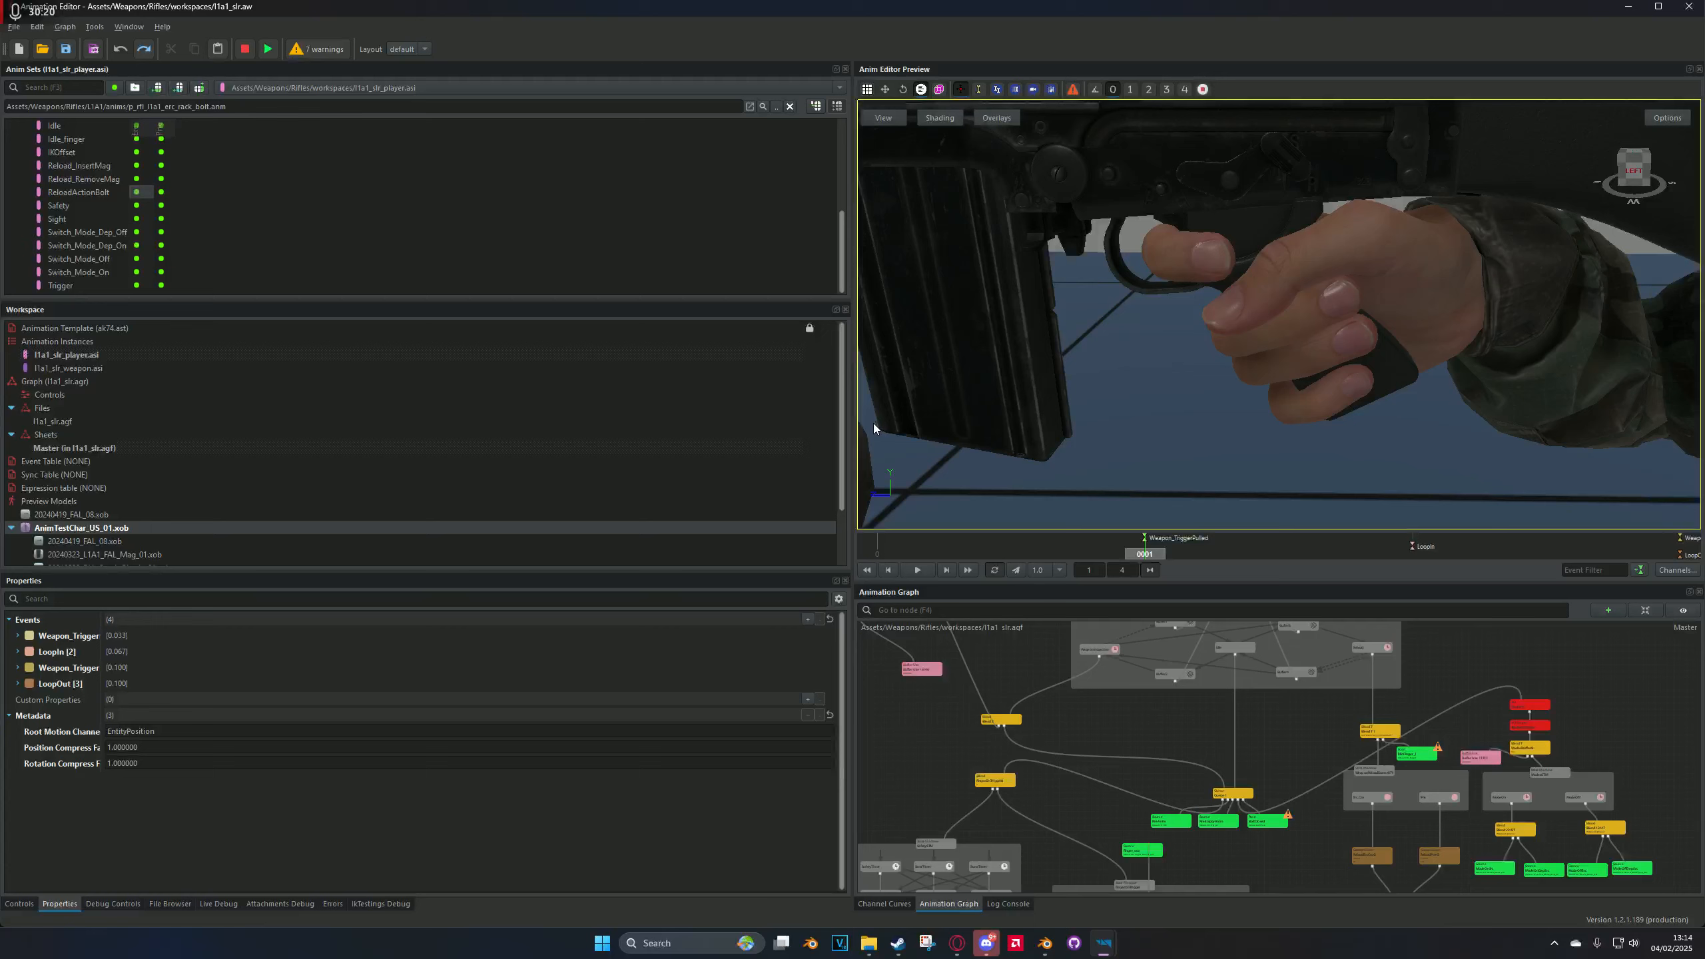
{"action": "left_click", "coordinate": [161, 193]}
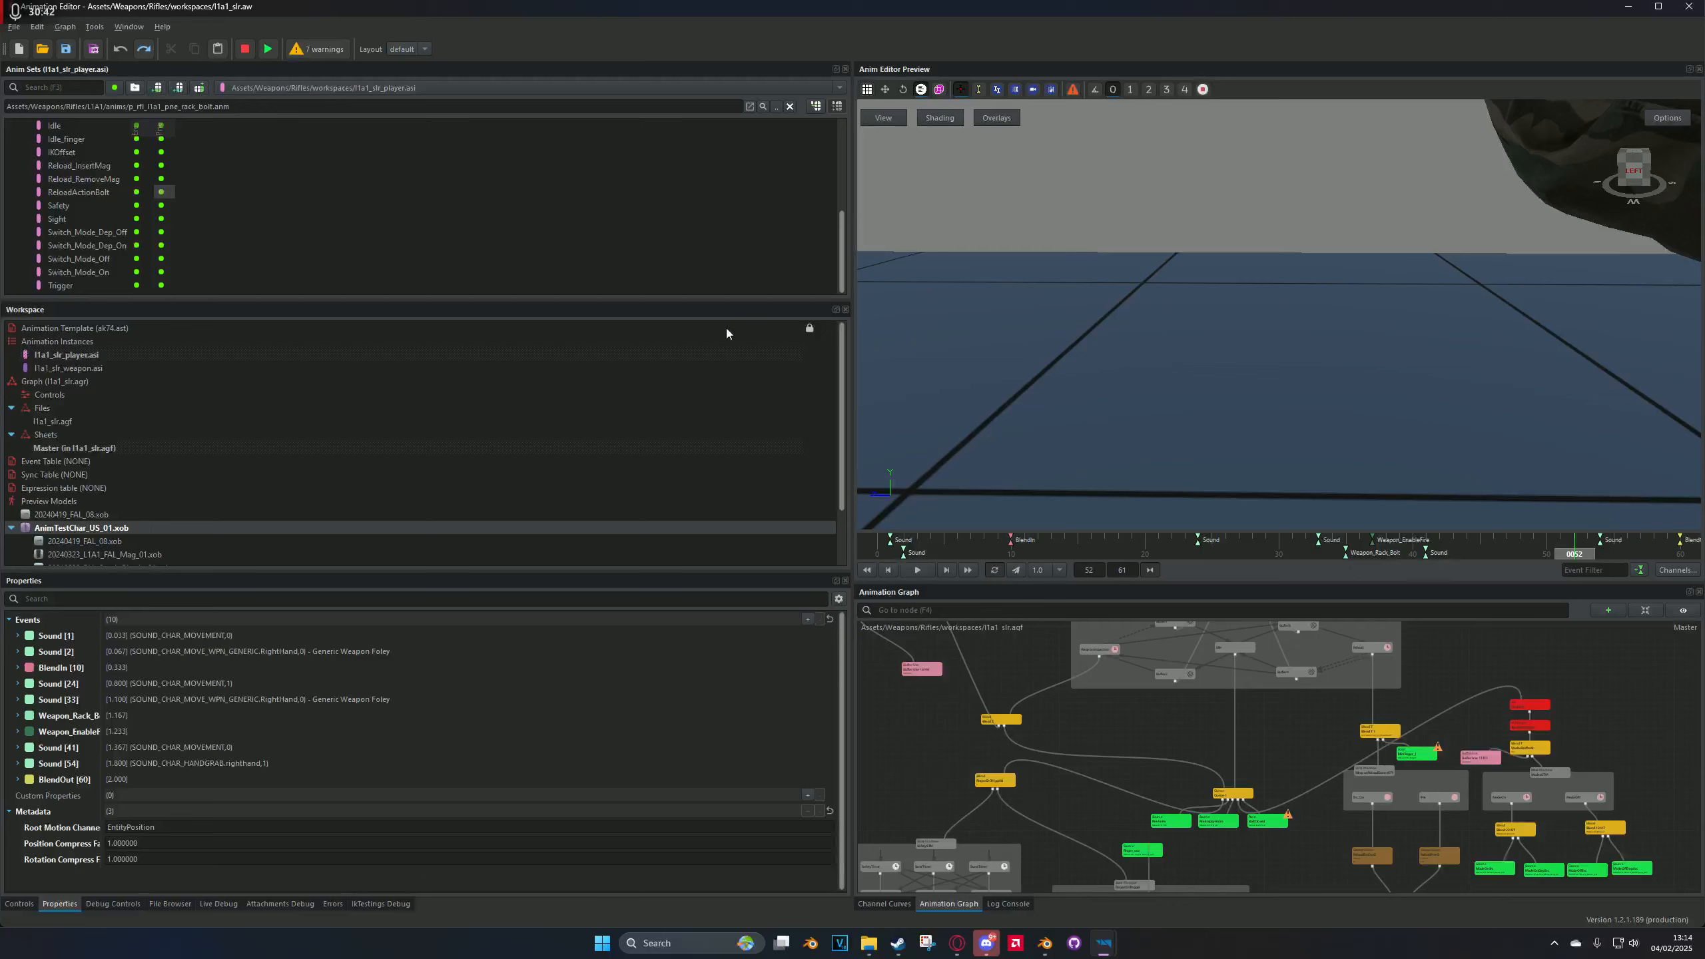
{"action": "left_click", "coordinate": [137, 191]}
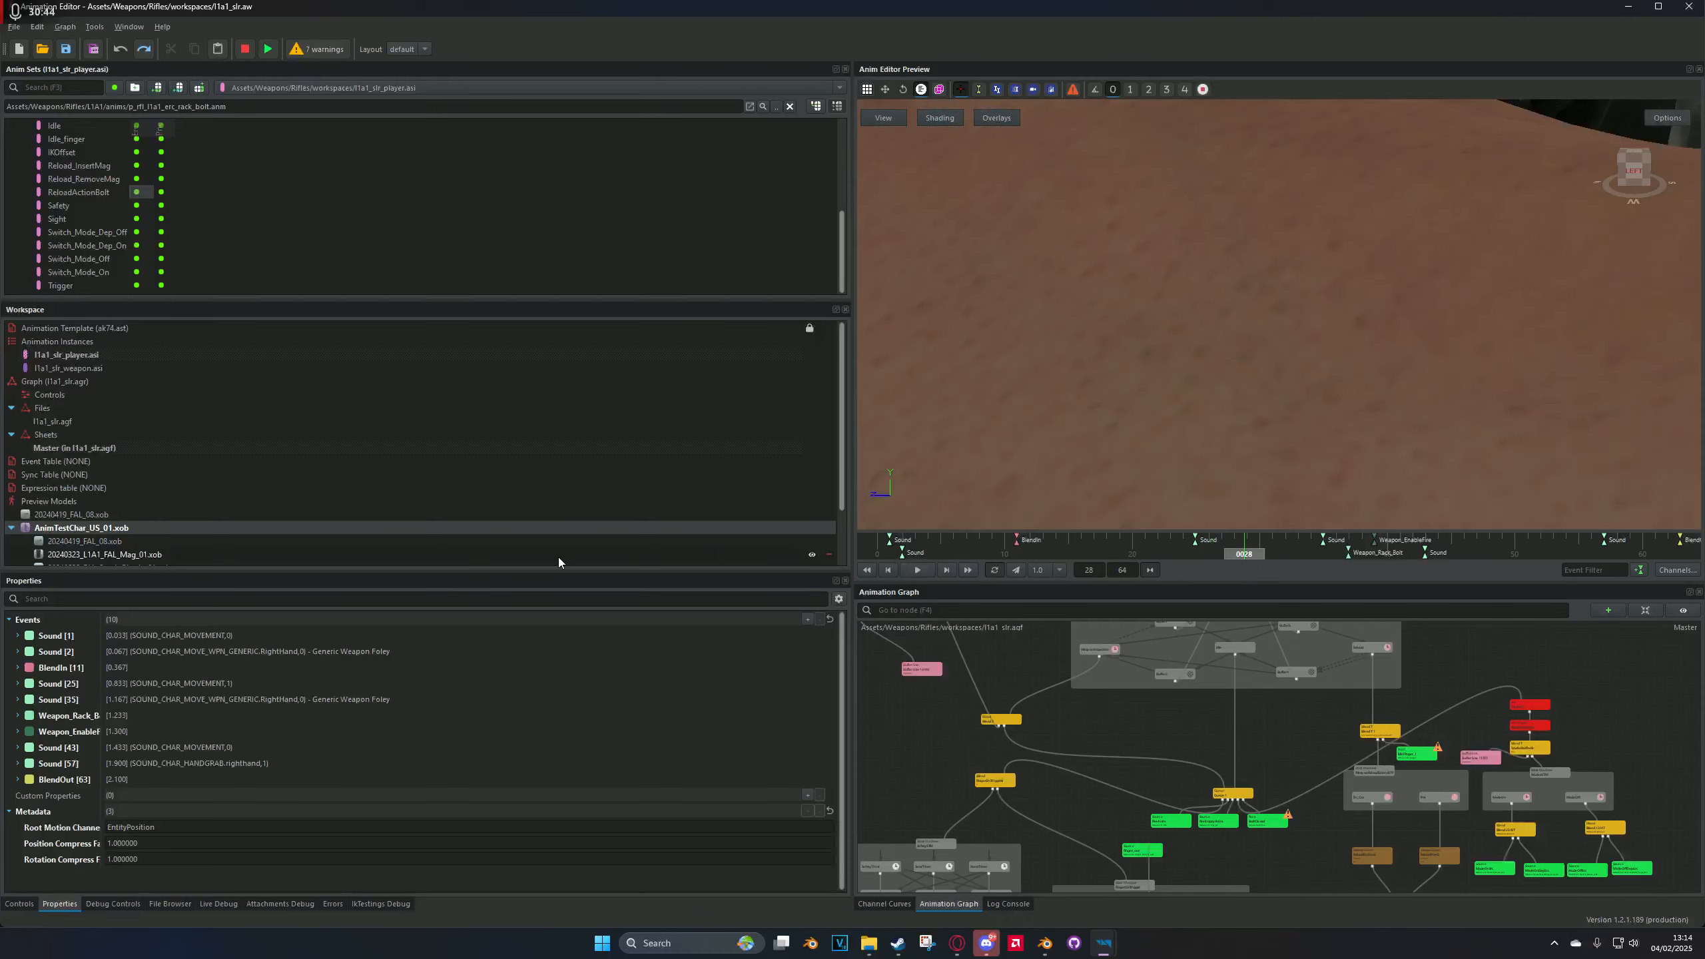
Step: Scrub the Erc ReloadActionBolt animation to the Weapon_Rack_Bolt event at frame 37 and examine the hands from the character's side
{"action": "left_click_drag", "start_coordinate": [1004, 541], "coordinate": [1218, 540]}
{"action": "scroll", "coordinate": [1231, 410], "scroll_direction": "down", "scroll_amount": 3}
{"action": "right_click_drag", "start_coordinate": [1231, 411], "coordinate": [1209, 495]}
{"action": "scroll", "coordinate": [1282, 311], "scroll_direction": "down", "scroll_amount": 2}
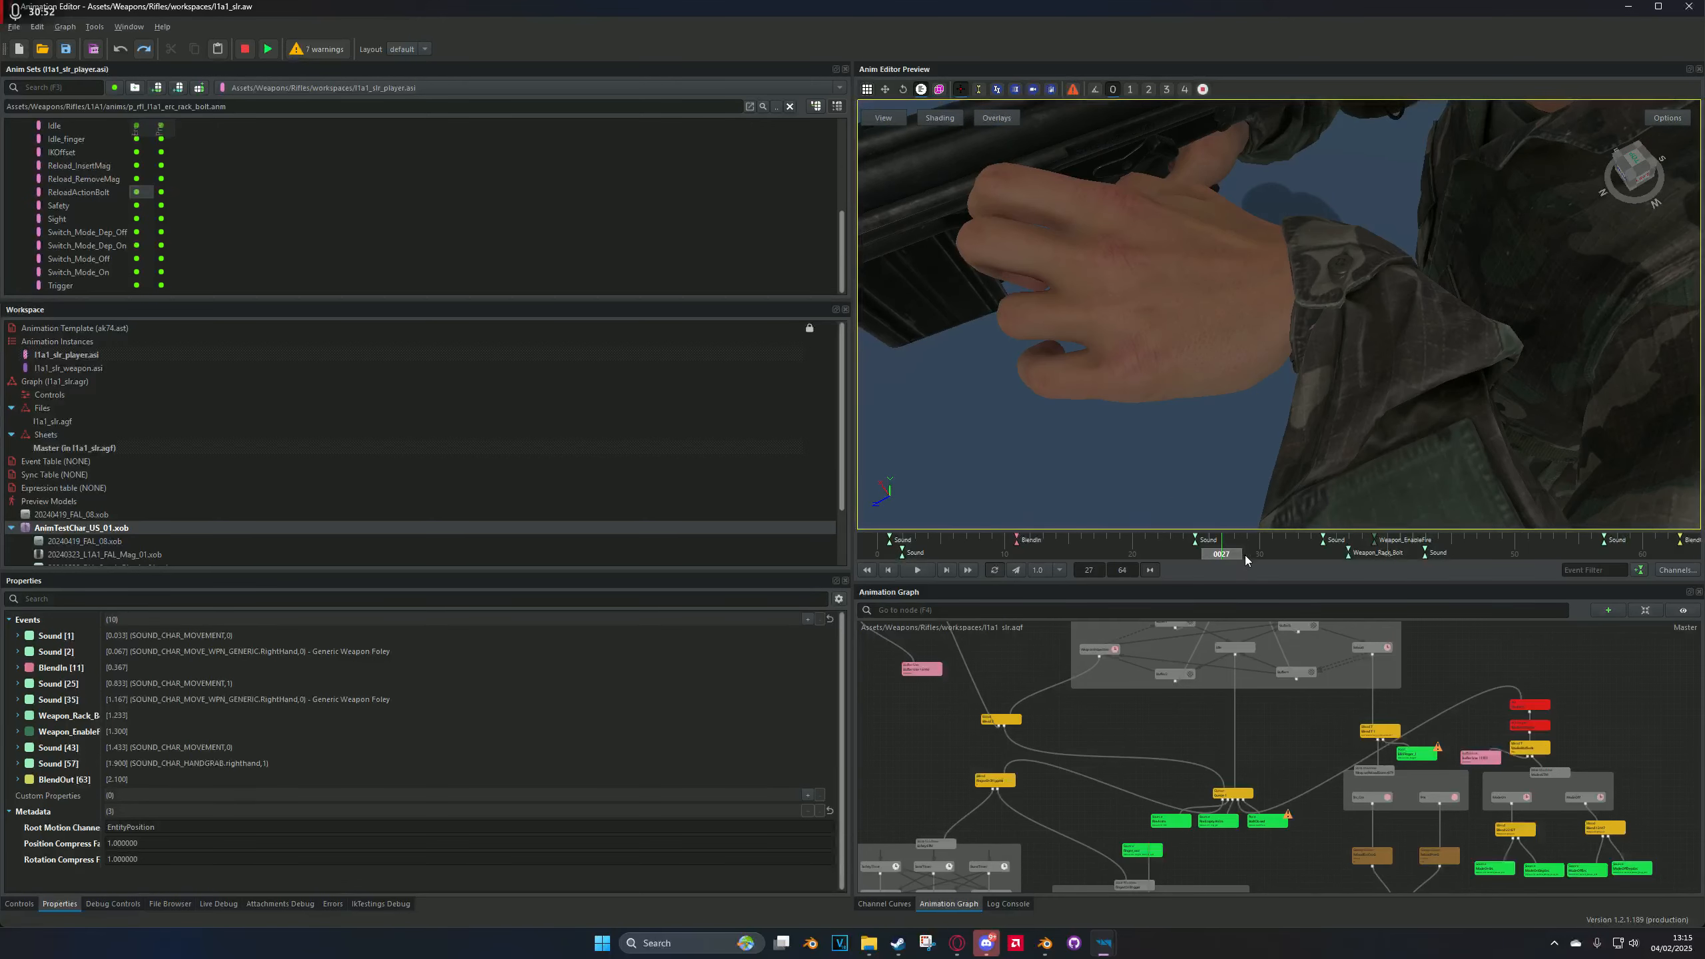
{"action": "left_click_drag", "start_coordinate": [1245, 555], "coordinate": [1346, 555]}
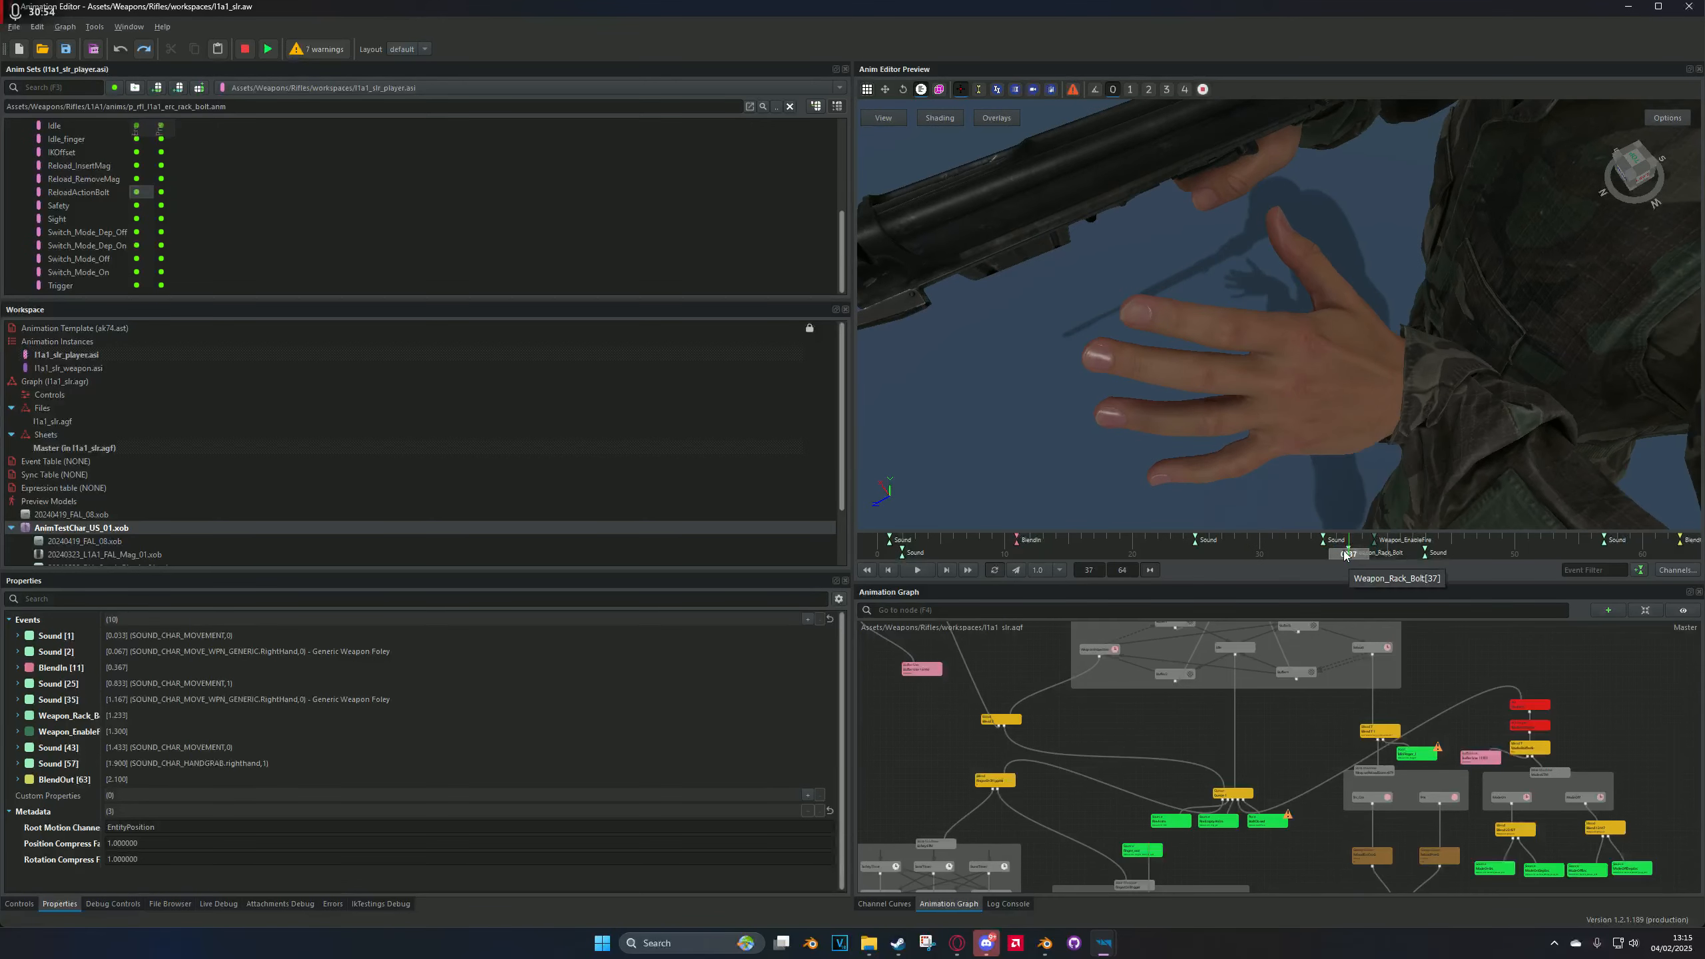
{"action": "right_click_drag", "start_coordinate": [1491, 498], "coordinate": [1001, 378]}
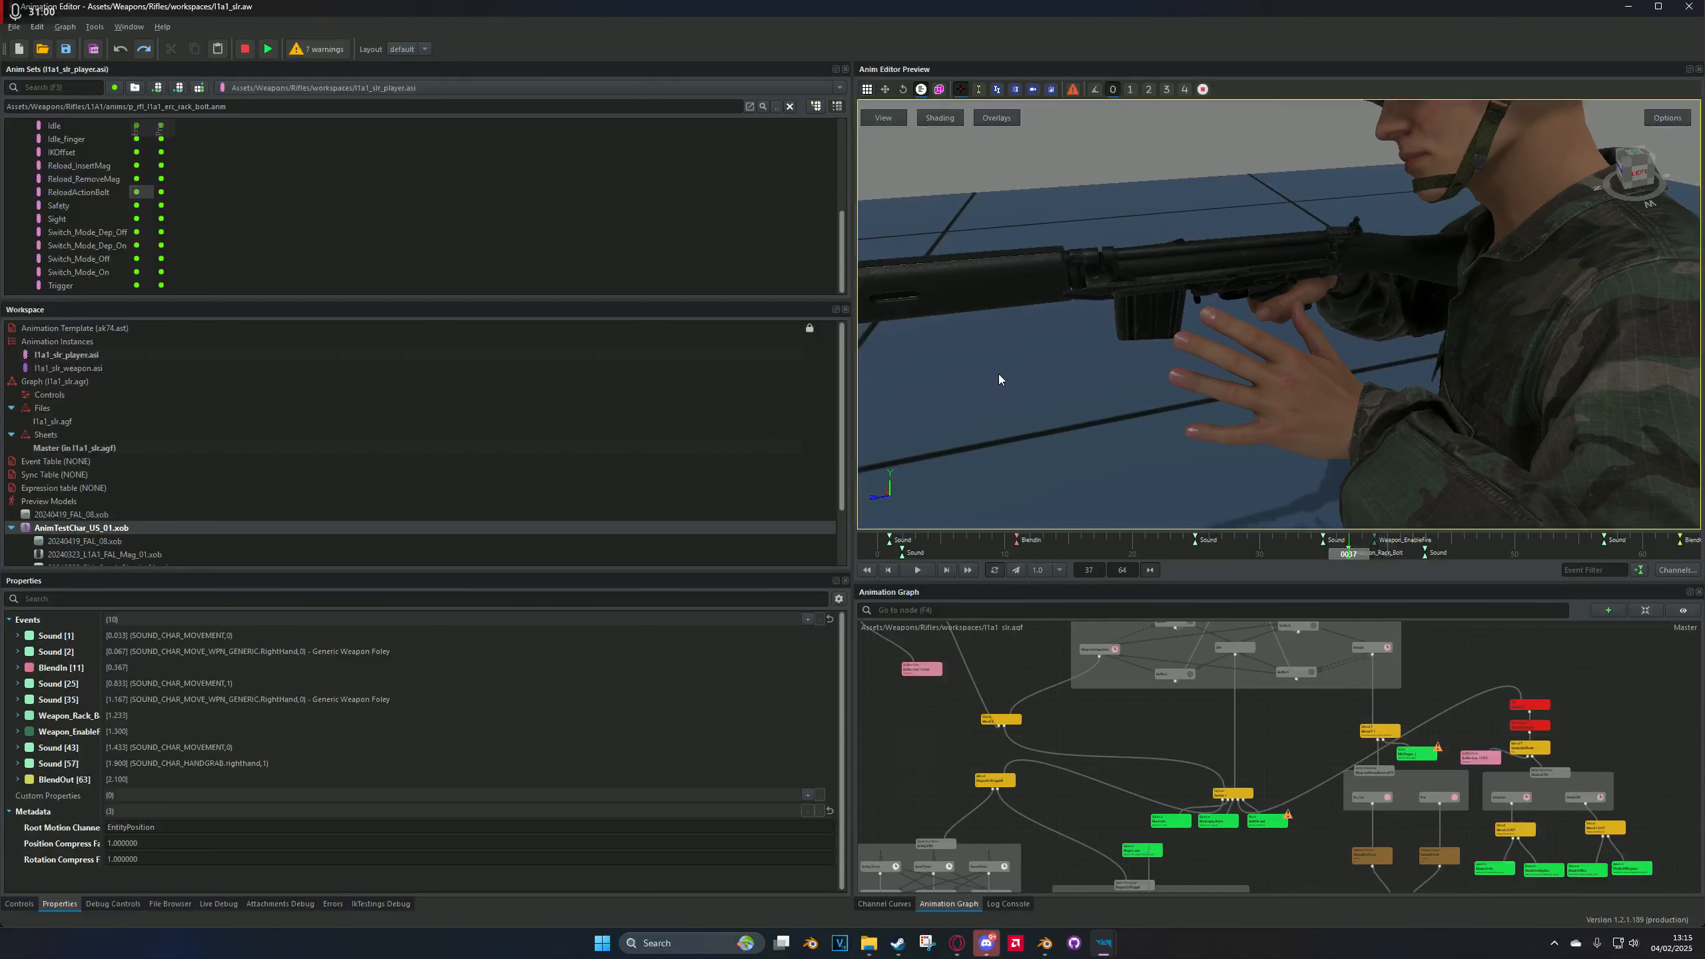
Step: Look through the player's Inspection and Reload animation groups and the workspace's preview models
{"action": "scroll", "coordinate": [178, 214], "scroll_direction": "up", "scroll_amount": 4}
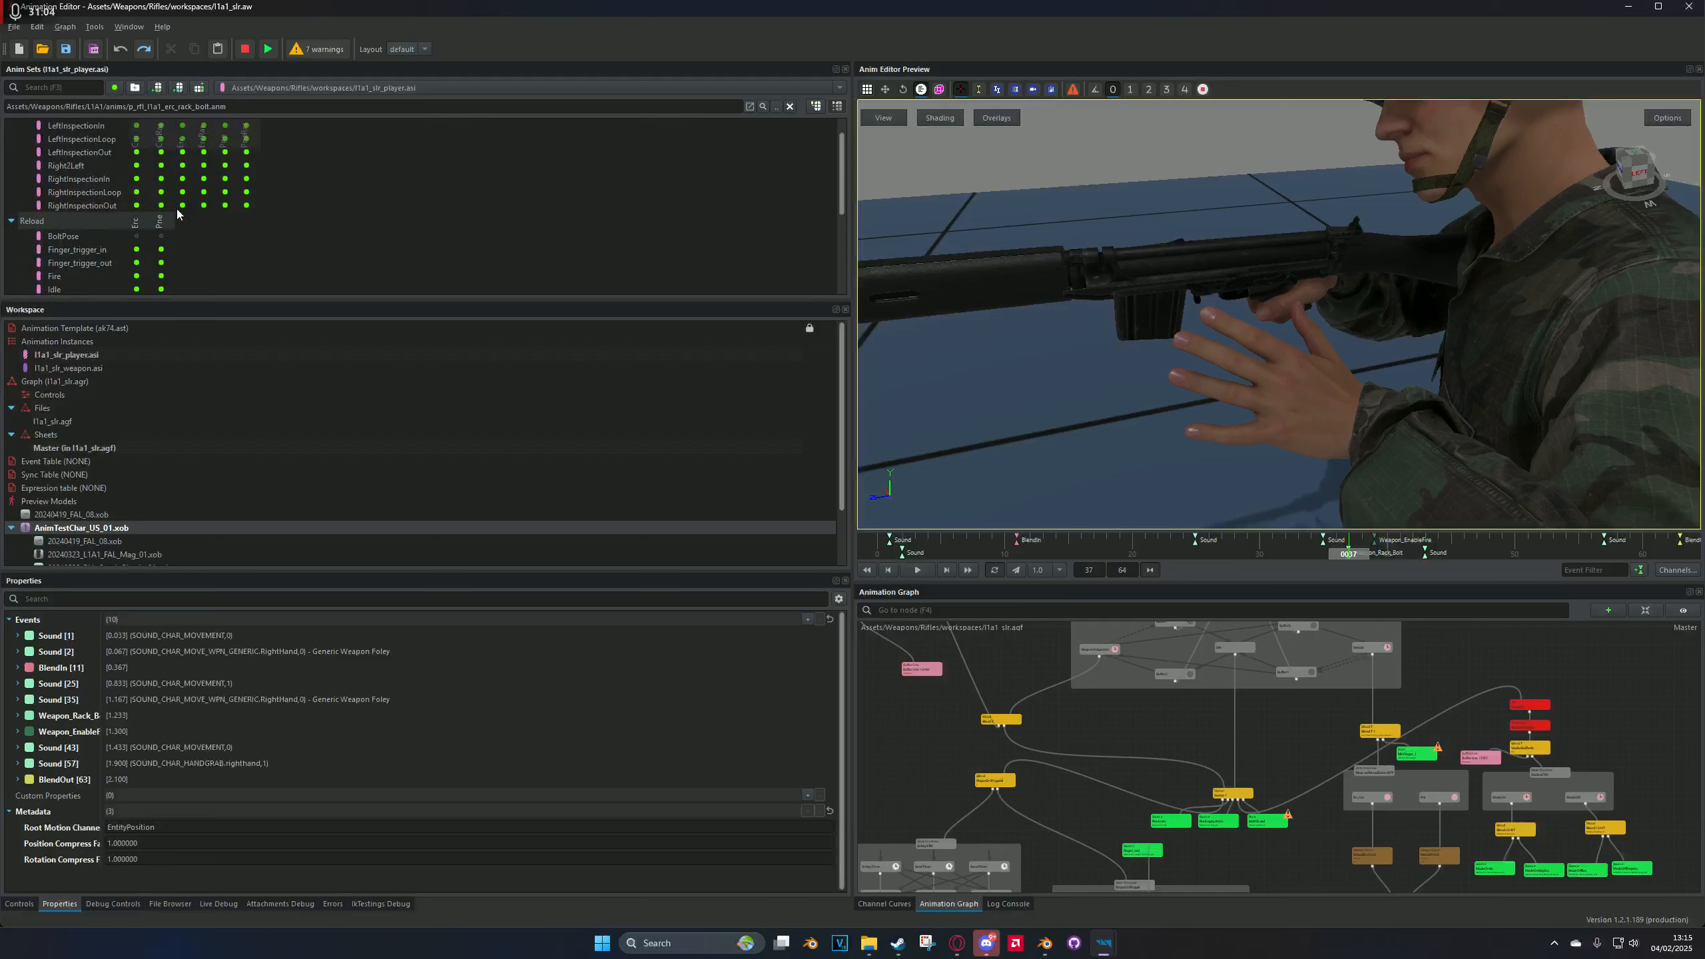
{"action": "scroll", "coordinate": [177, 214], "scroll_direction": "down", "scroll_amount": 4}
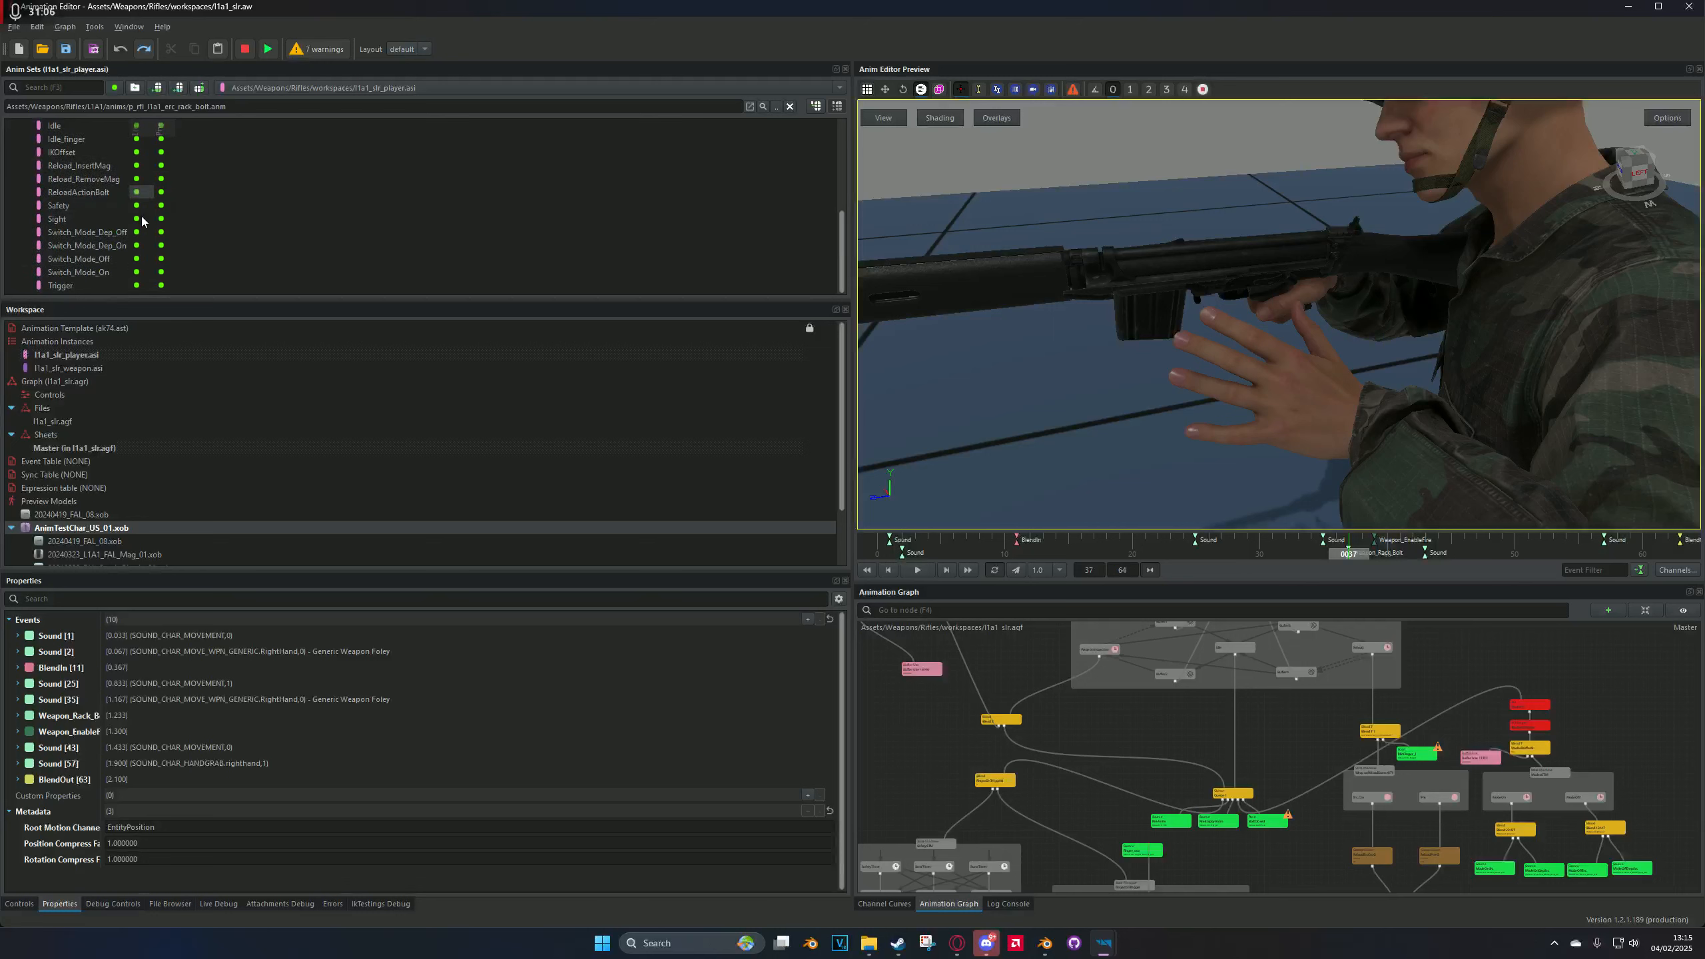
{"action": "scroll", "coordinate": [136, 222], "scroll_direction": "up", "scroll_amount": 4}
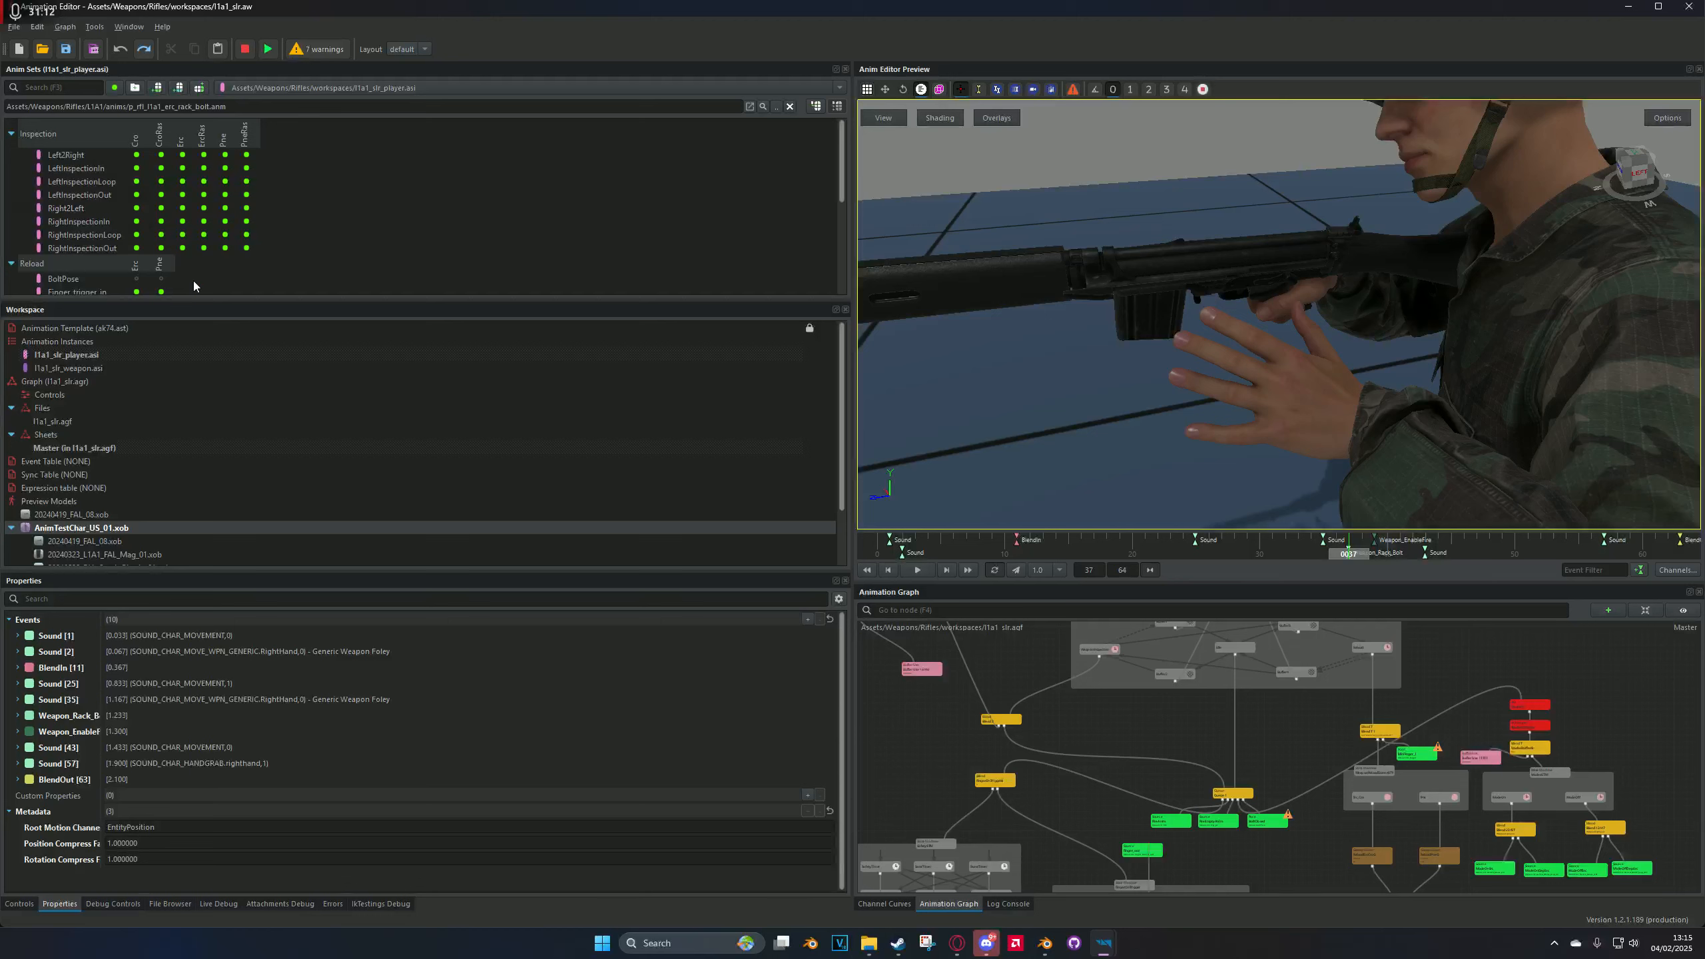
{"action": "scroll", "coordinate": [107, 395], "scroll_direction": "down", "scroll_amount": 2}
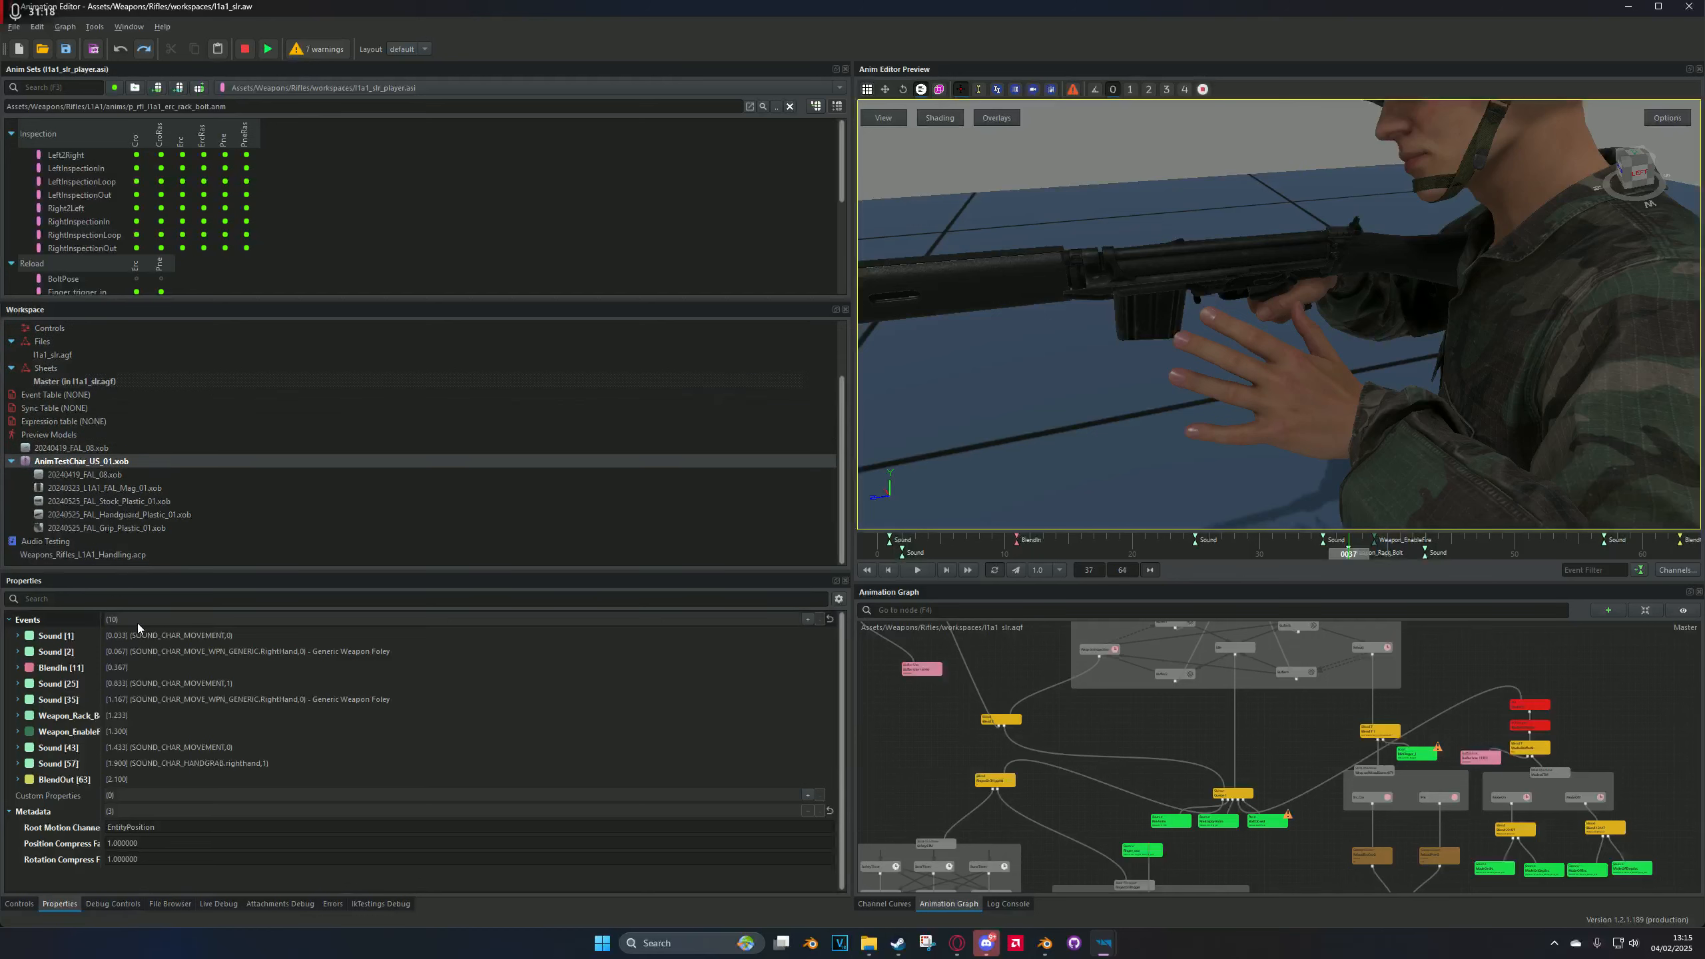
Step: Show the animation graph's control variables, collapse the Low variable and review the list
{"action": "left_click", "coordinate": [19, 903]}
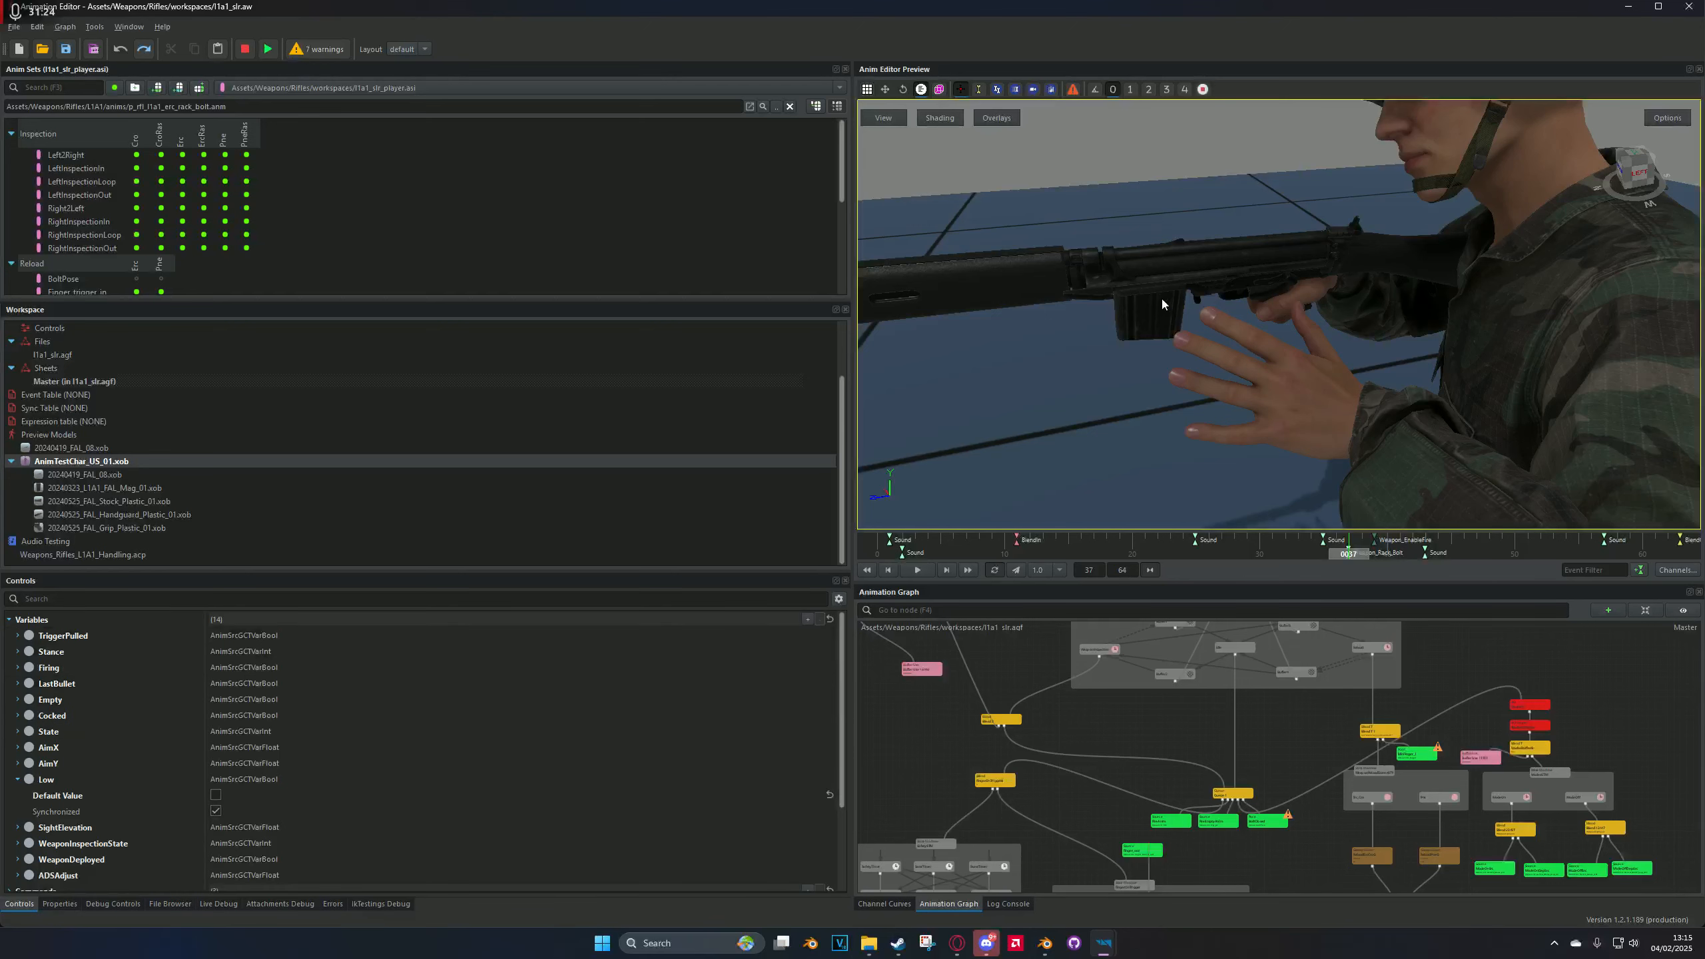
{"action": "middle_click_drag", "start_coordinate": [961, 400], "coordinate": [1053, 406]}
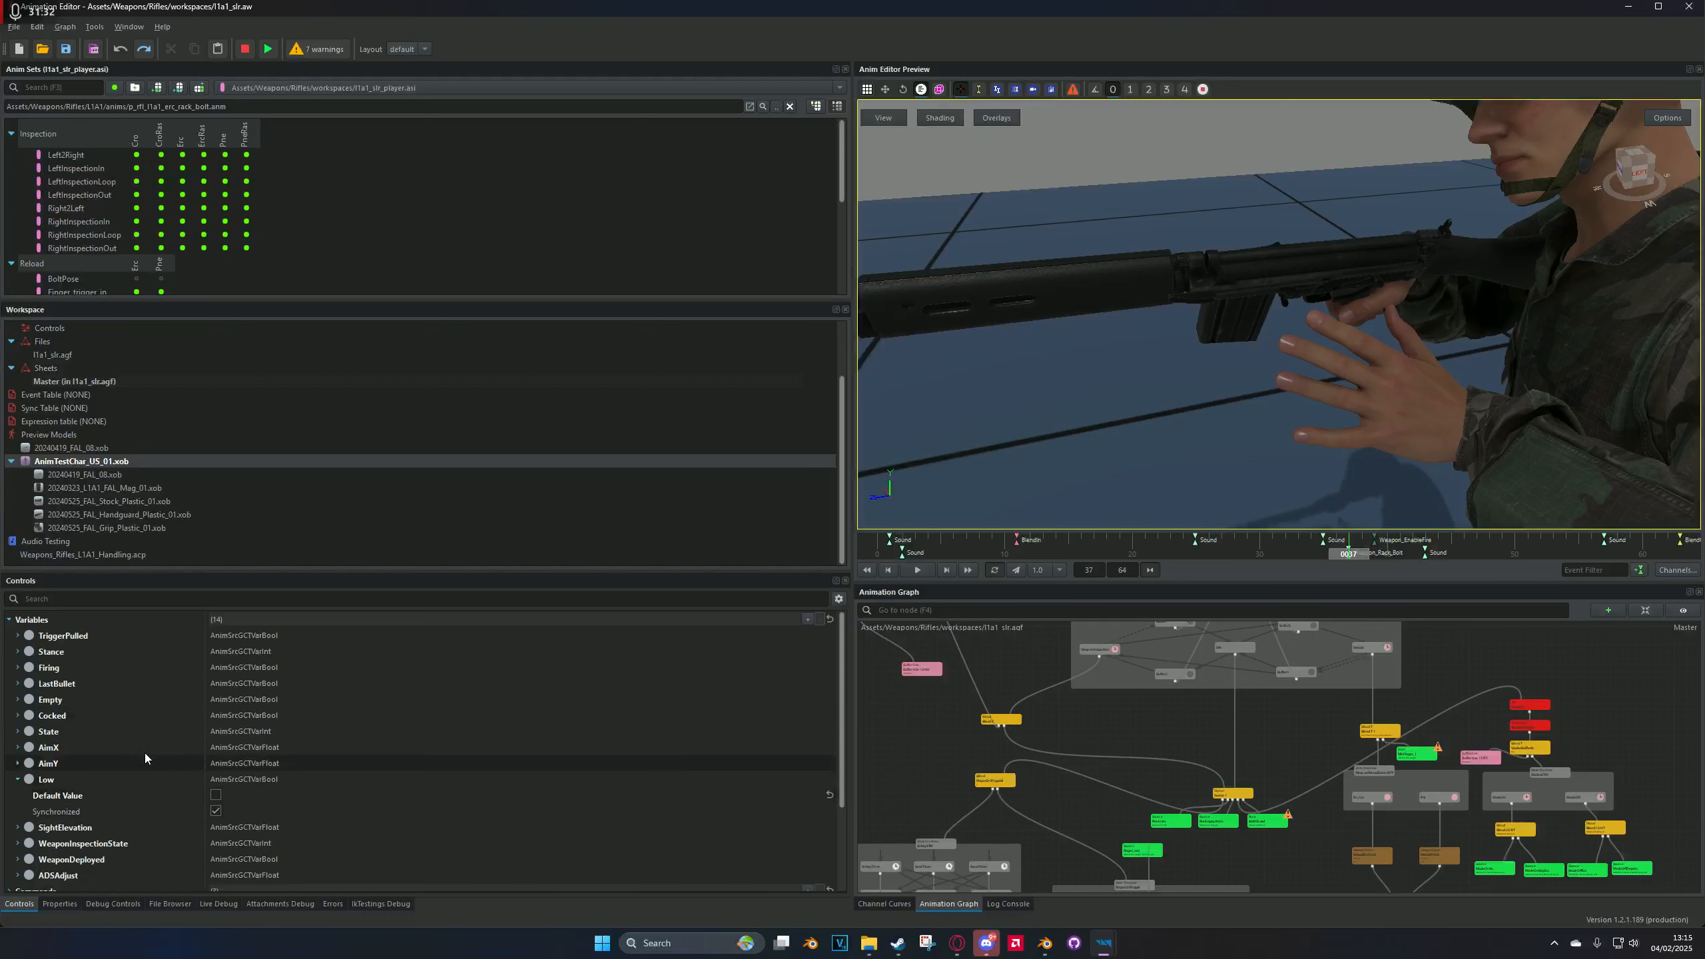
{"action": "scroll", "coordinate": [95, 722], "scroll_direction": "down", "scroll_amount": 2}
{"action": "left_click", "coordinate": [19, 683]}
{"action": "scroll", "coordinate": [83, 745], "scroll_direction": "up", "scroll_amount": 2}
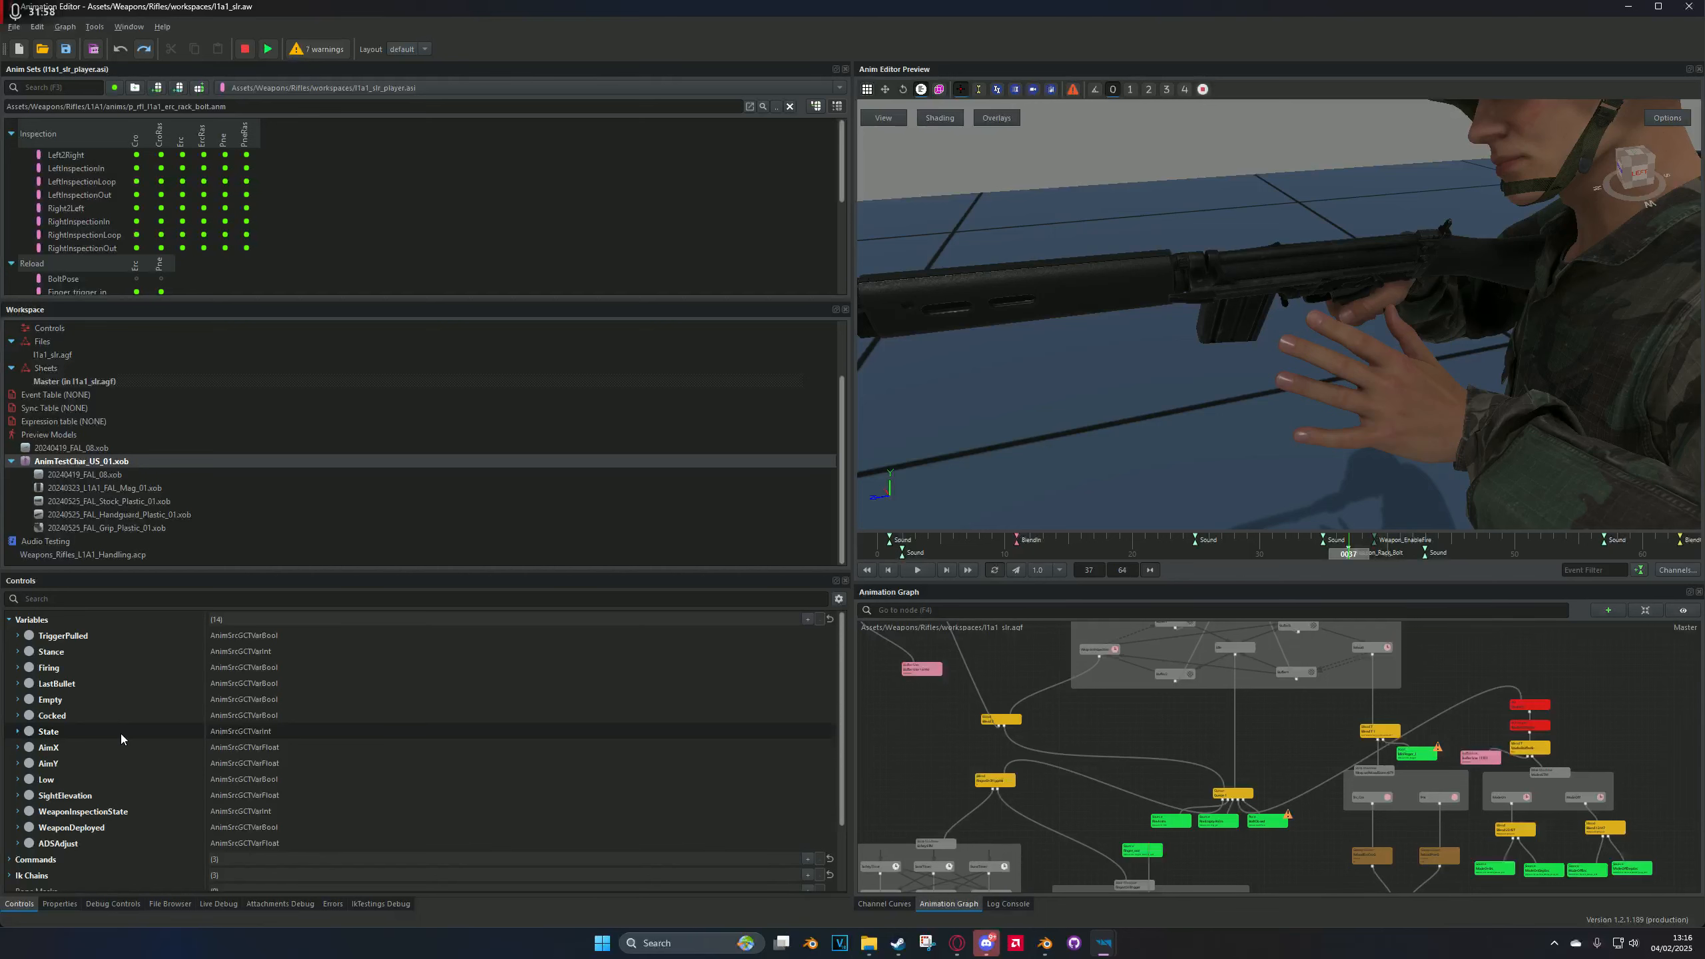
Step: Inspect the FireAnim item's start expression in the Queue 1 node and relate it to the graph's control variables
{"action": "scroll", "coordinate": [1278, 804], "scroll_direction": "up", "scroll_amount": 5}
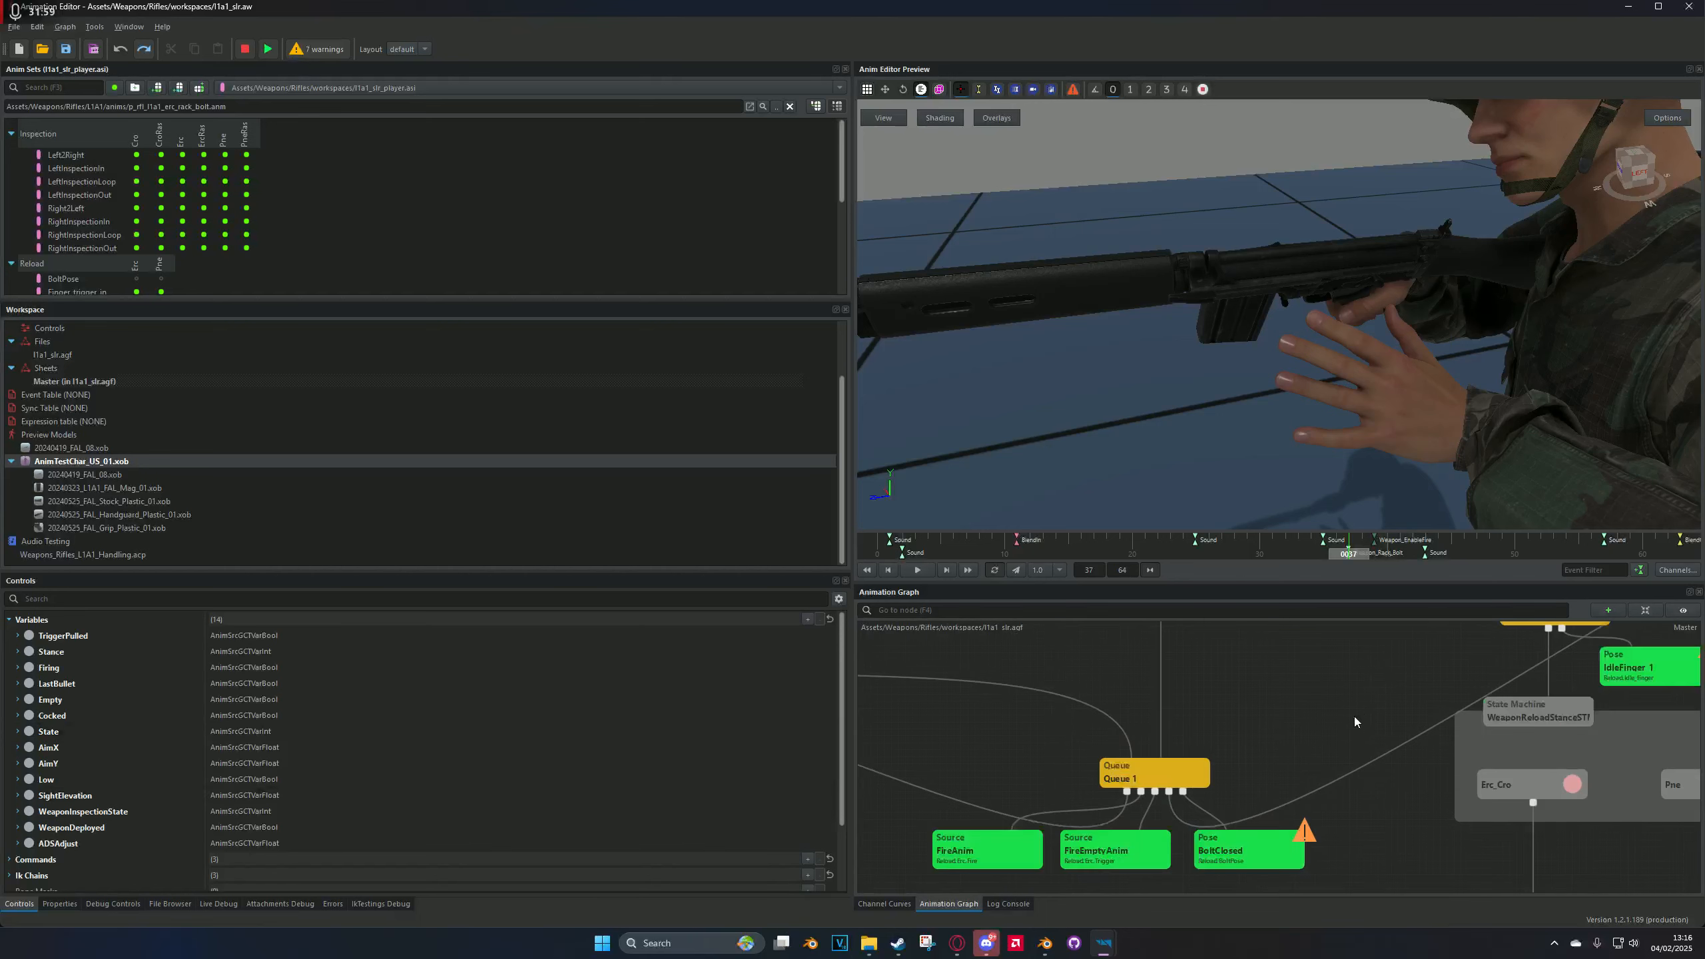
{"action": "left_click", "coordinate": [1206, 777]}
{"action": "left_click_drag", "start_coordinate": [255, 747], "coordinate": [307, 759]}
{"action": "left_click", "coordinate": [285, 763]}
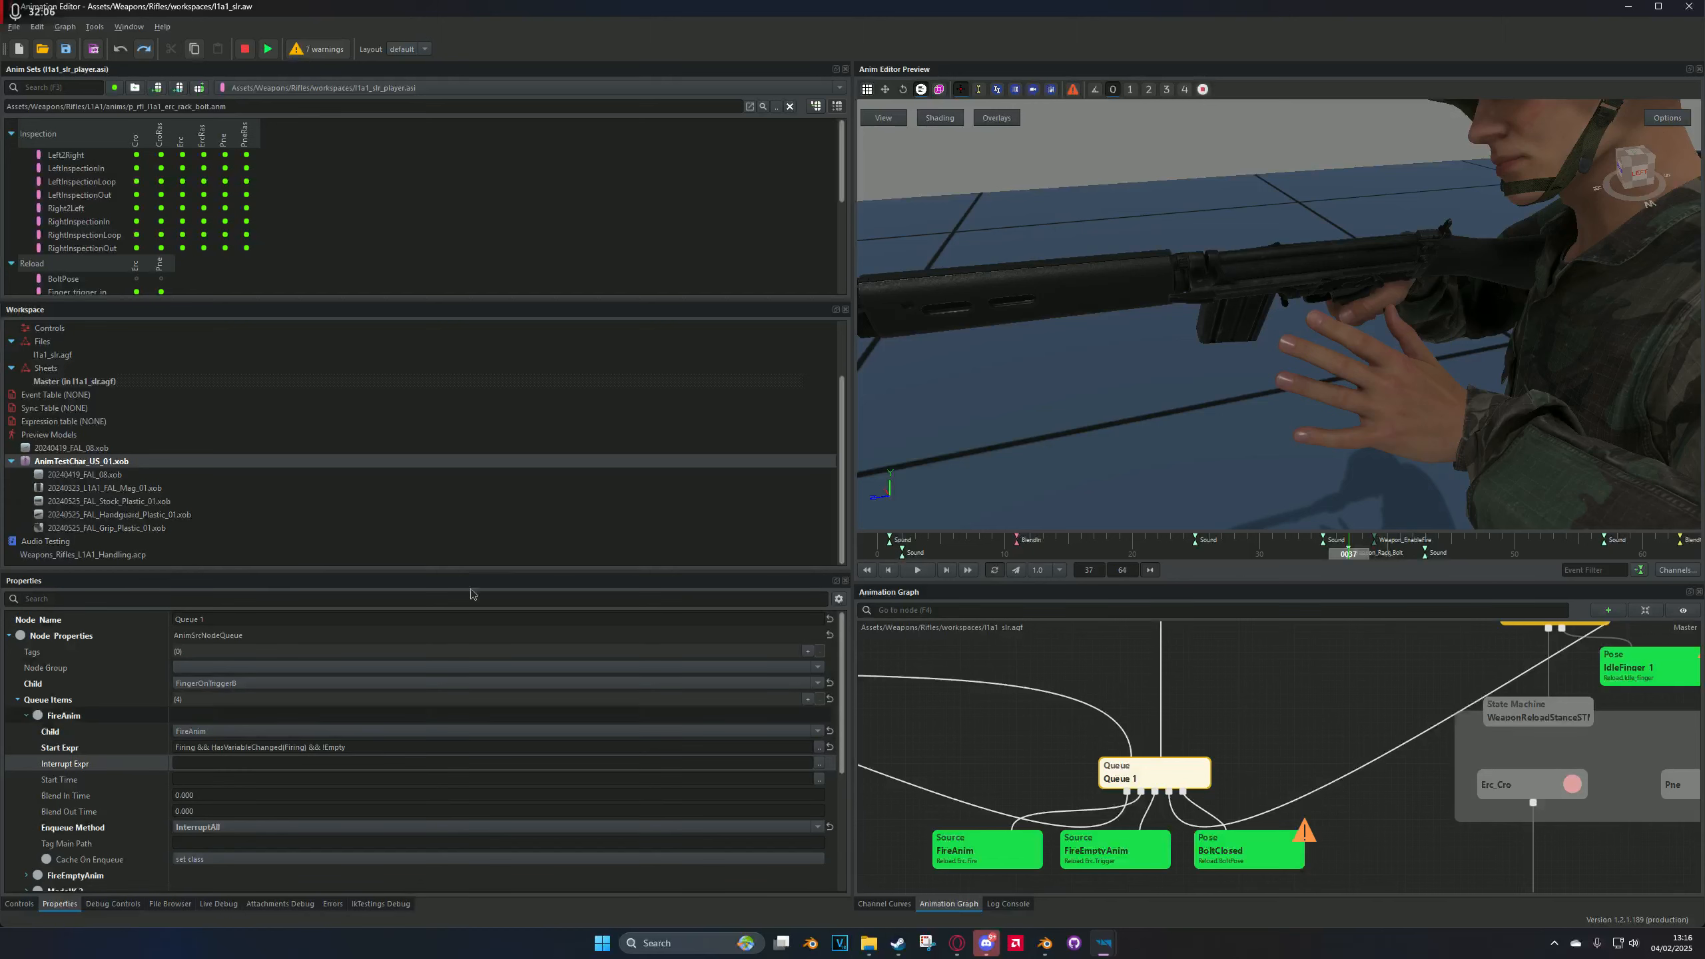
{"action": "left_click", "coordinate": [19, 903]}
{"action": "scroll", "coordinate": [101, 806], "scroll_direction": "down", "scroll_amount": 2}
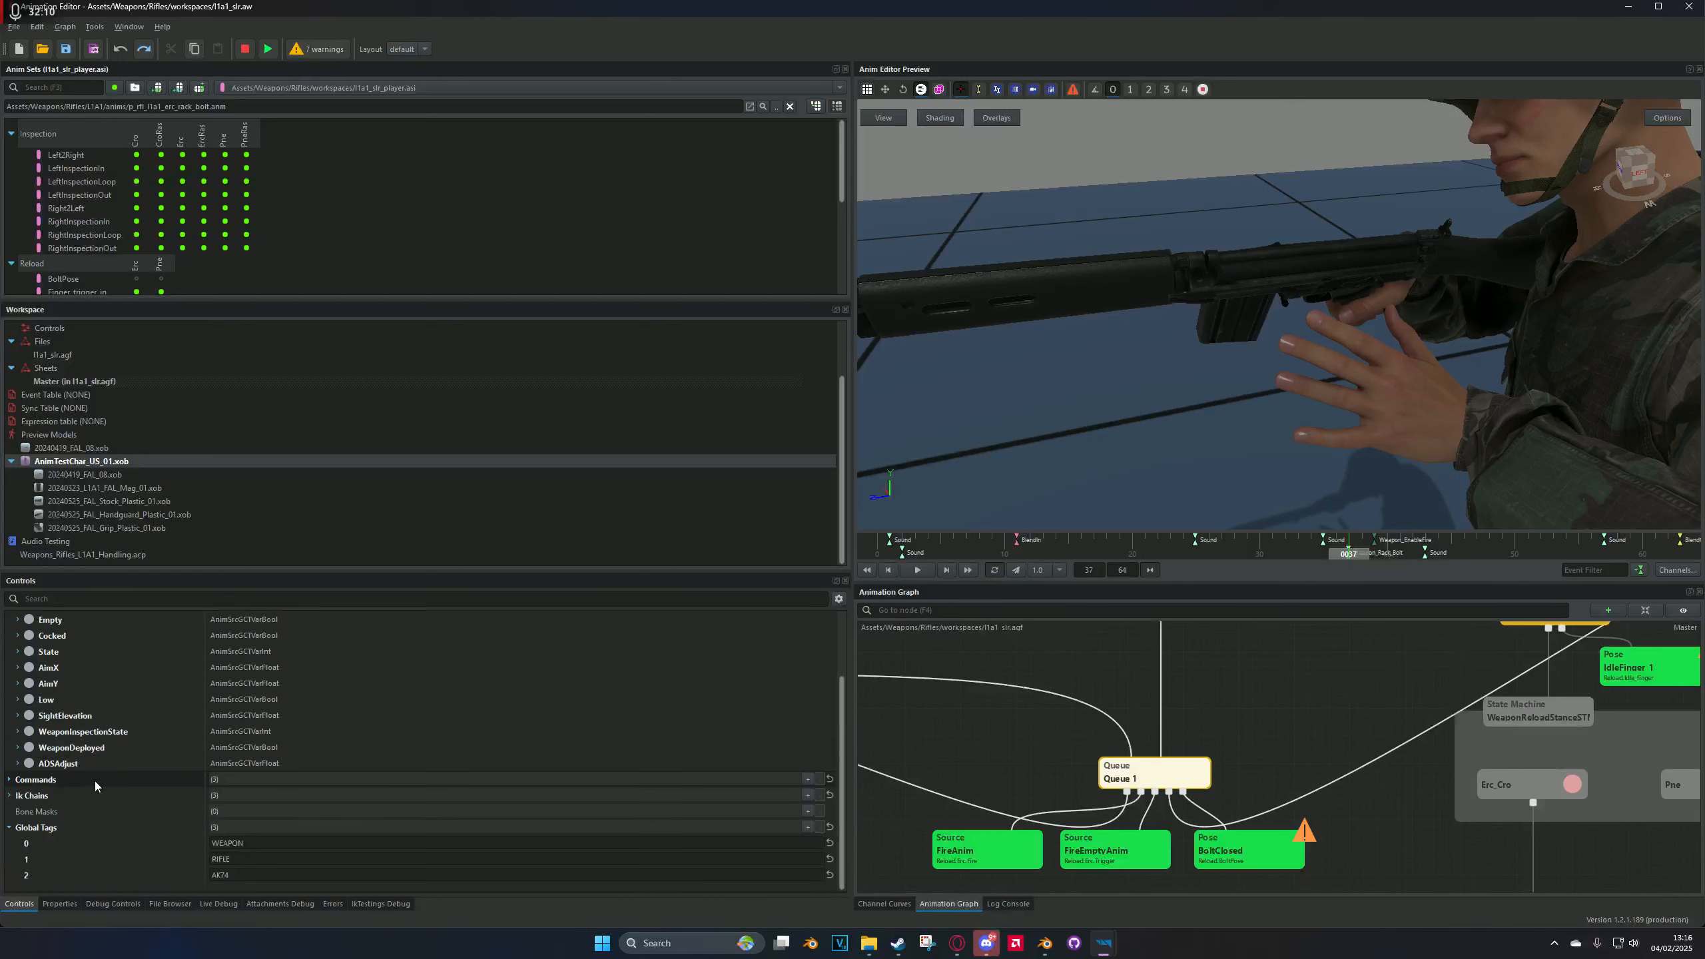
{"action": "left_click", "coordinate": [60, 903]}
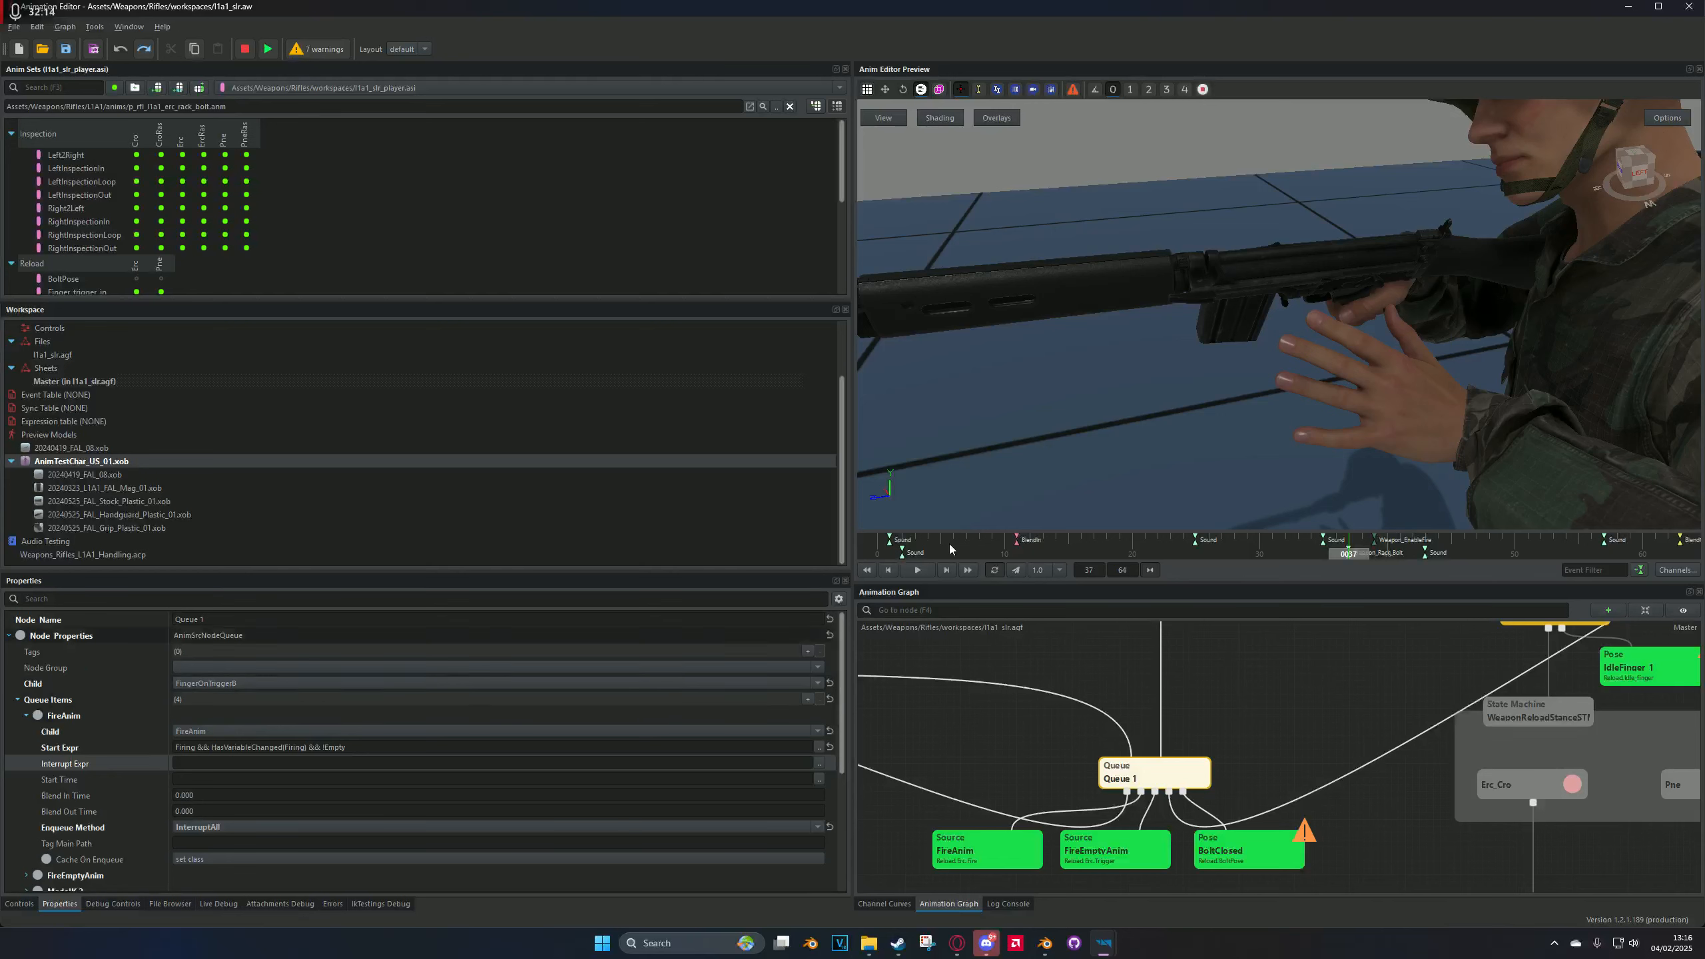
Step: Inspect the properties of the FireAnim and FireEmptyAnim source nodes and check the debug control groups
{"action": "left_click", "coordinate": [971, 845]}
{"action": "left_click", "coordinate": [1087, 849]}
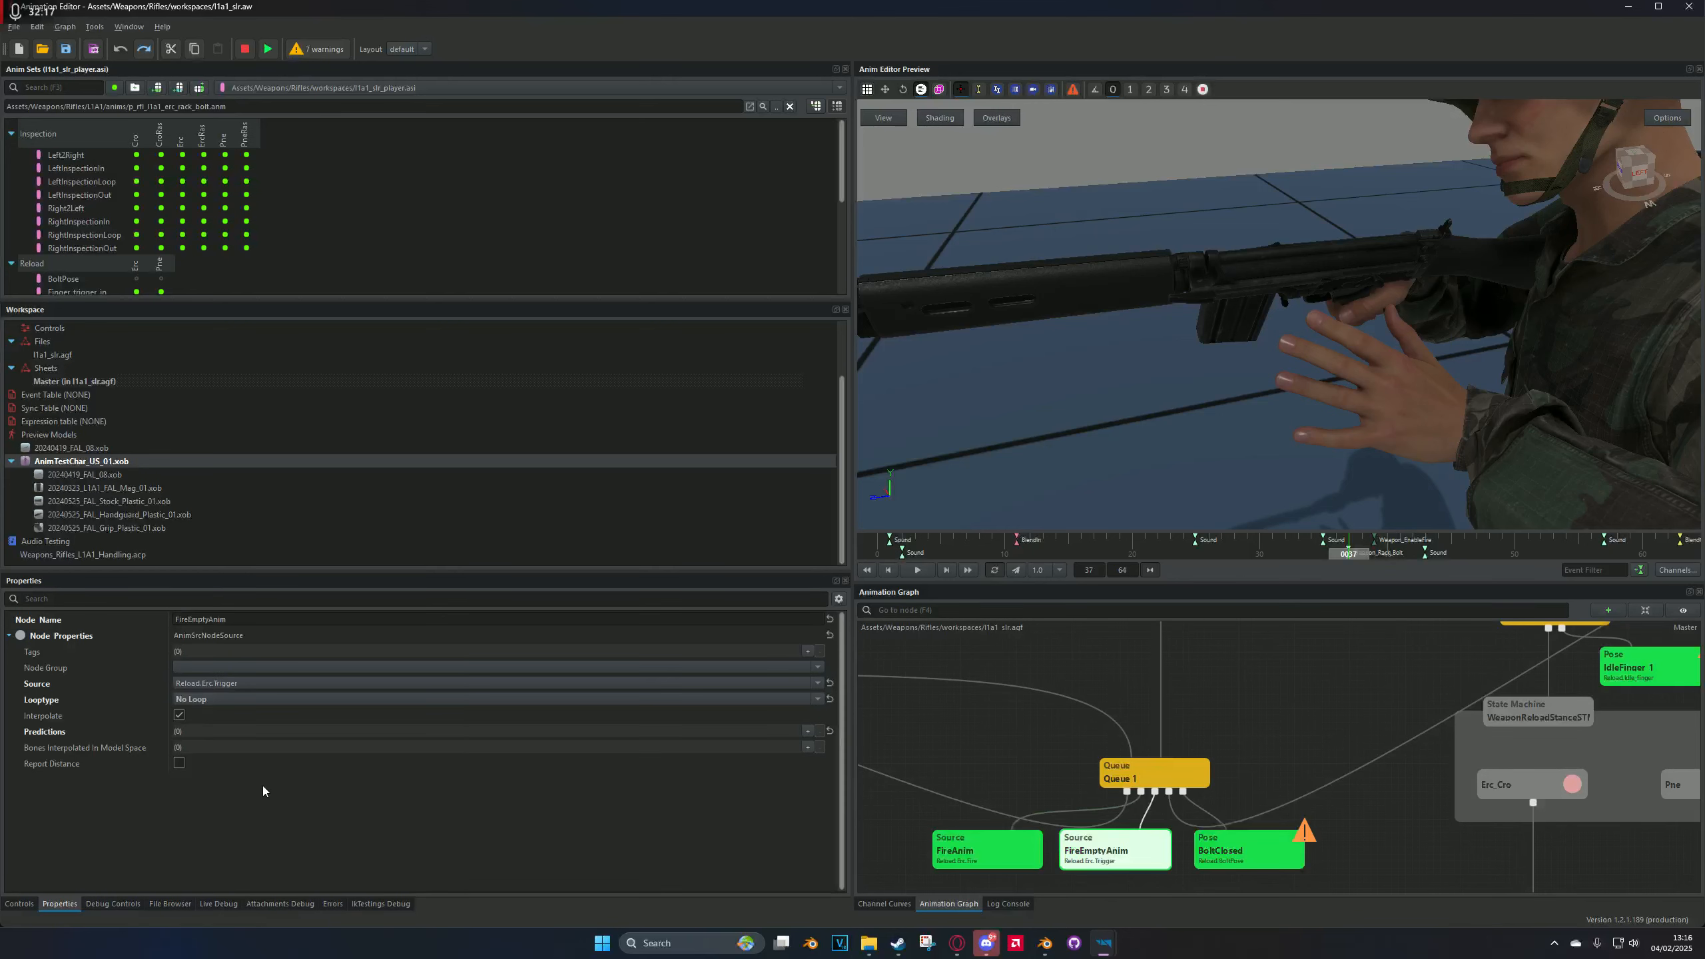
{"action": "left_click", "coordinate": [112, 901]}
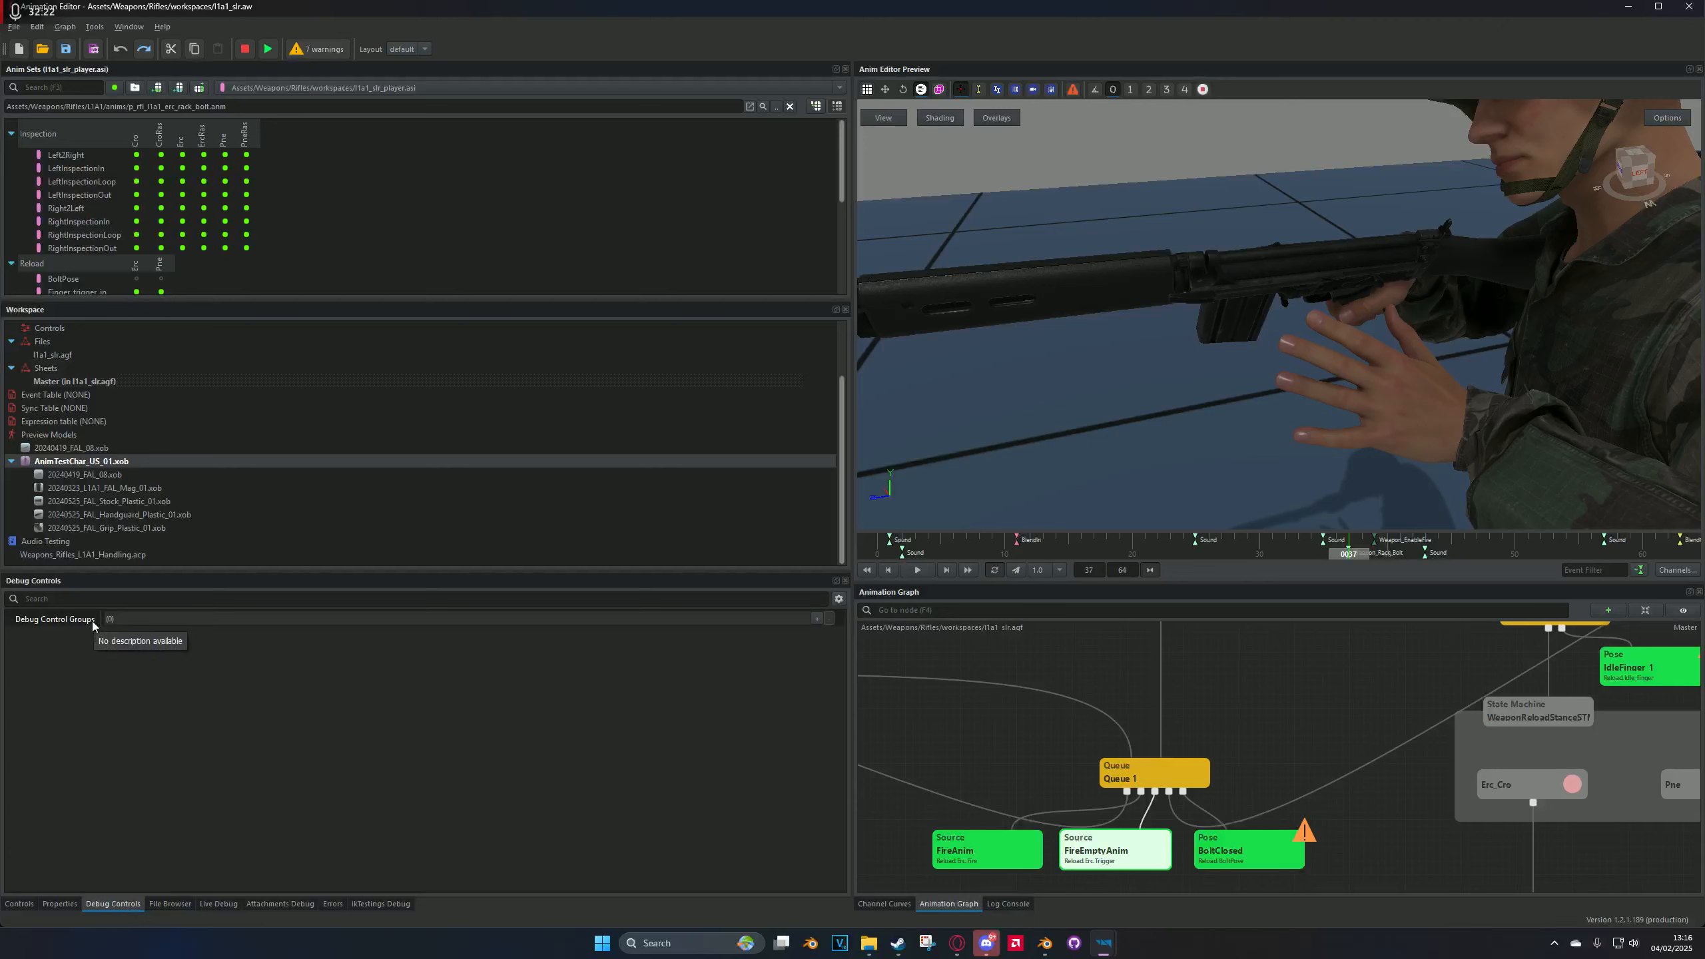
Step: Show the file browser and view the resource file choices for the player's Erc Reload_RemoveMag animation
{"action": "left_click", "coordinate": [173, 902]}
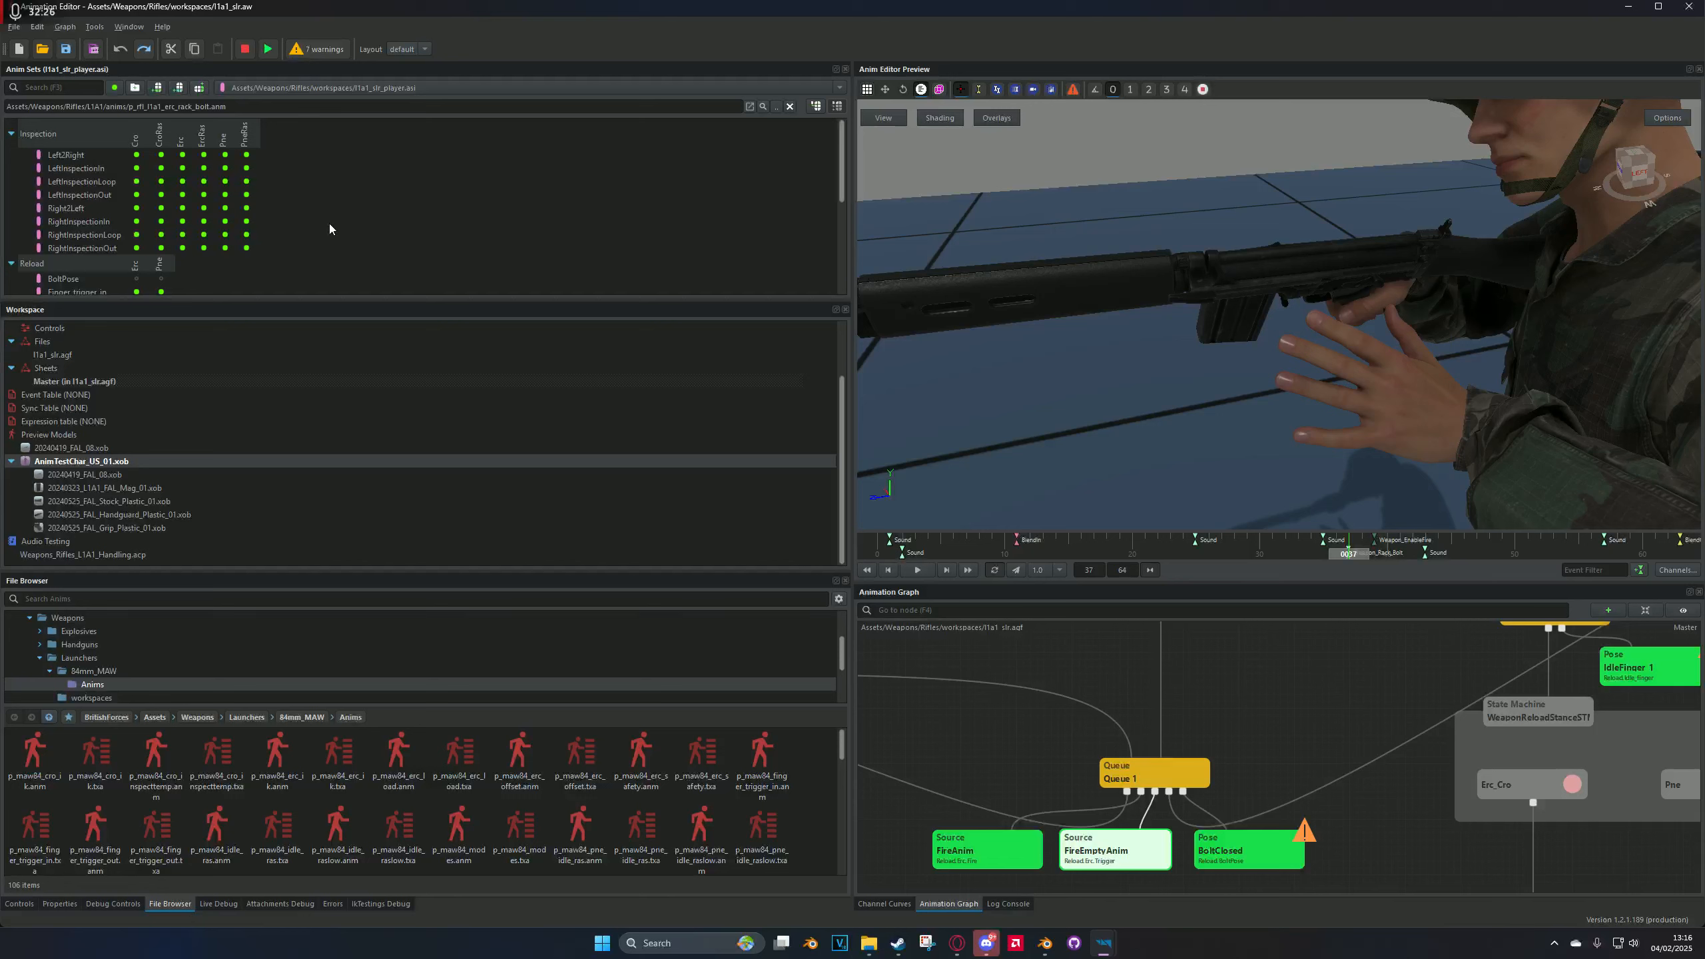
{"action": "scroll", "coordinate": [138, 261], "scroll_direction": "down", "scroll_amount": 5}
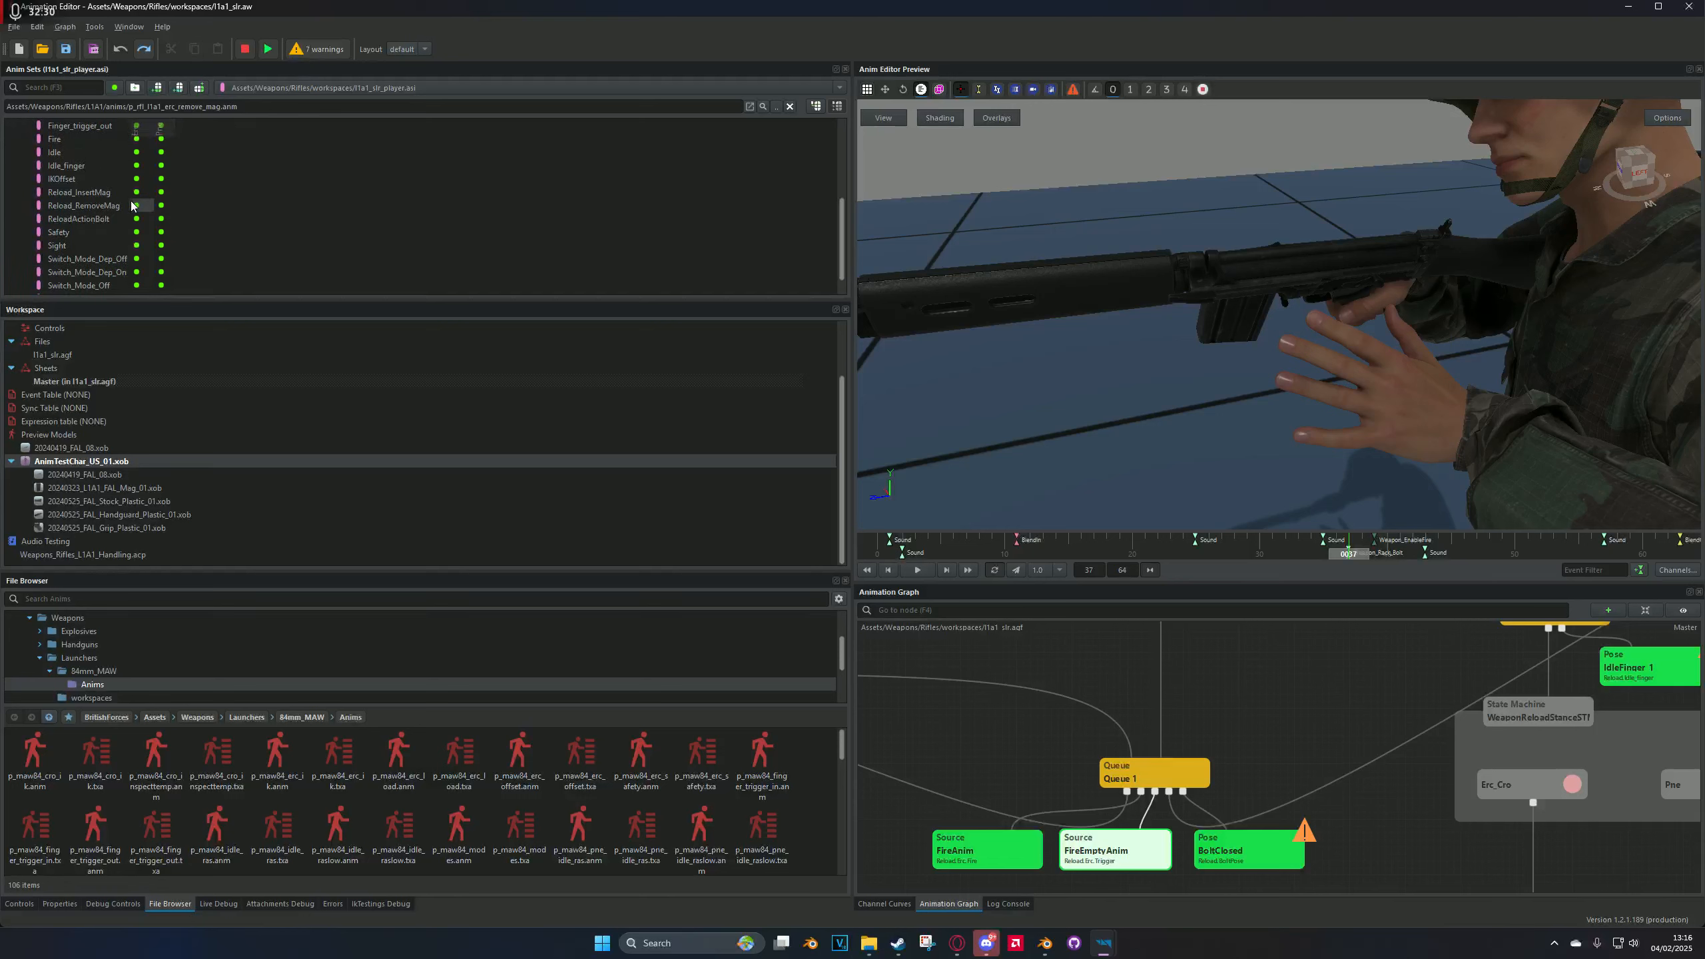
{"action": "left_click", "coordinate": [778, 108]}
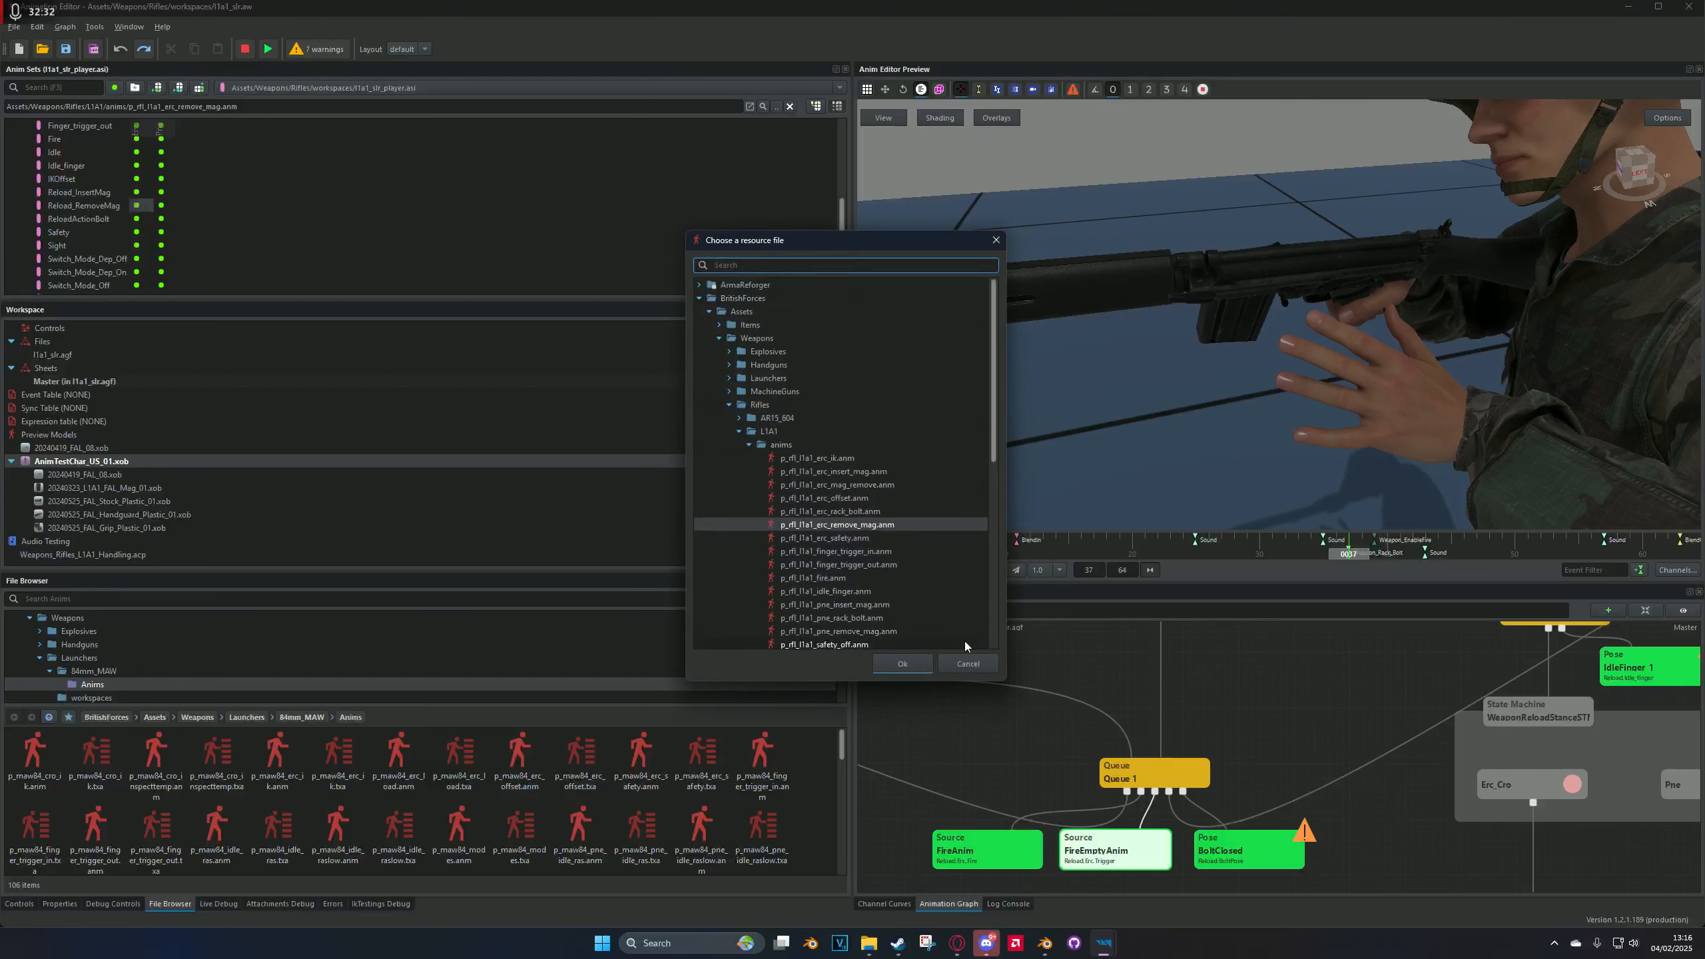
{"action": "left_click", "coordinate": [966, 662]}
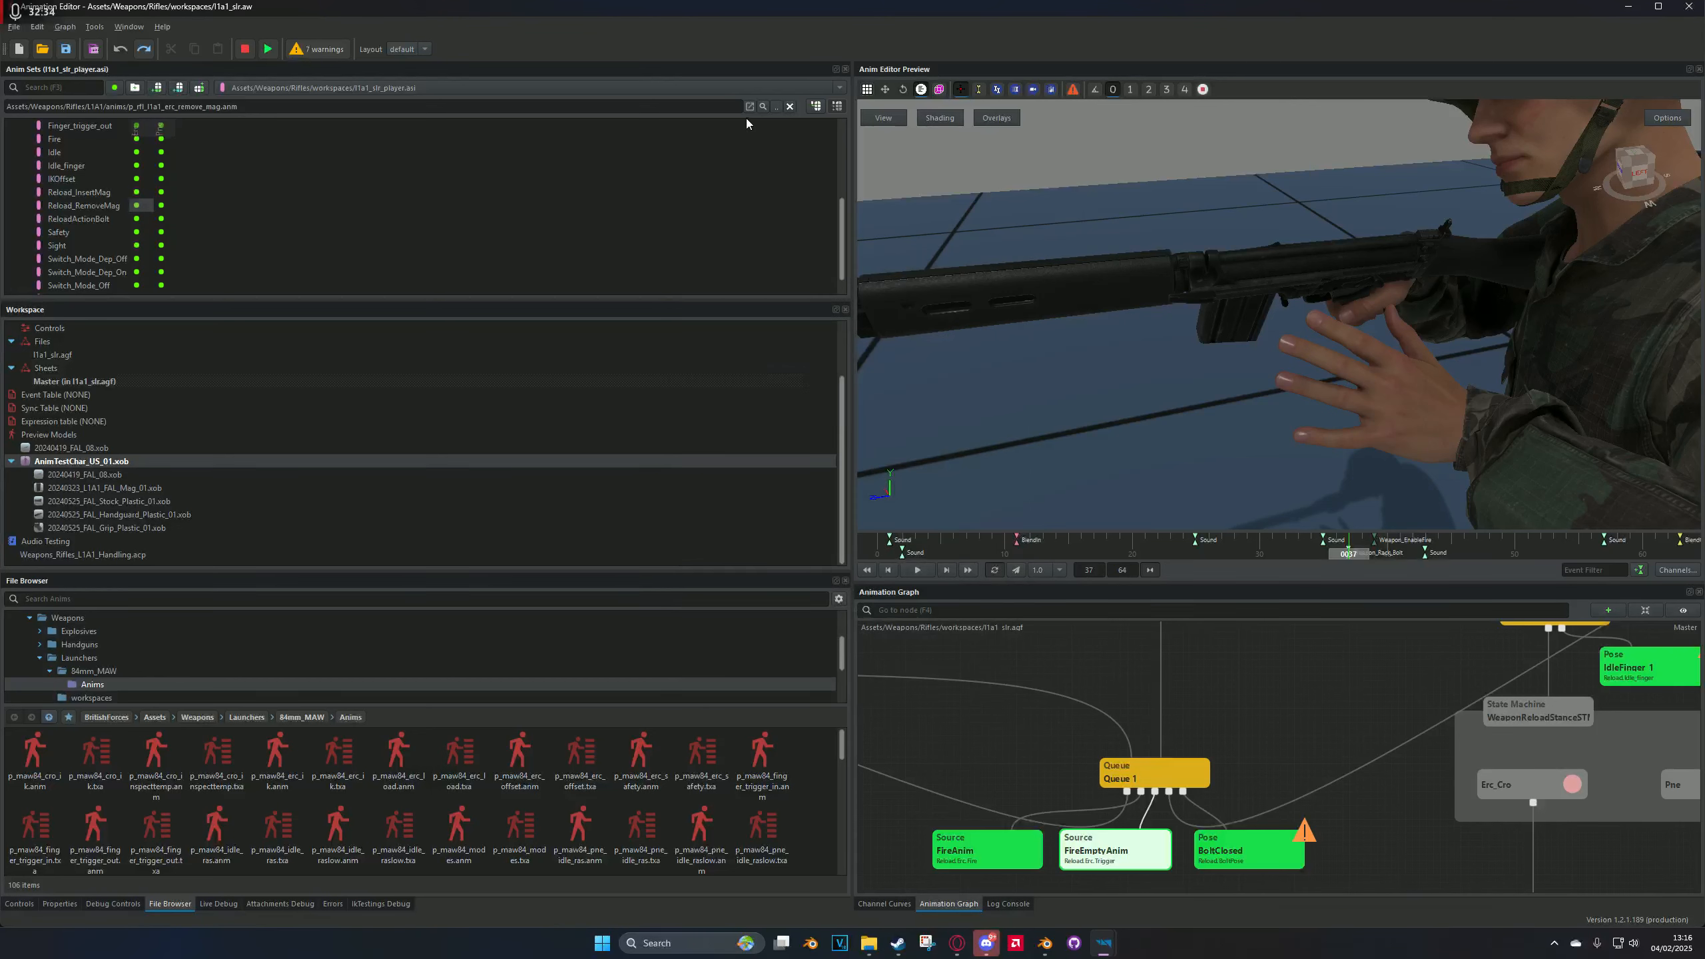
Step: Locate p_rfl_l1a1_erc_remove_mag.anm in the L1A1 anims folder from its animation slot and select the Pne IKOffset entry
{"action": "left_click", "coordinate": [762, 107]}
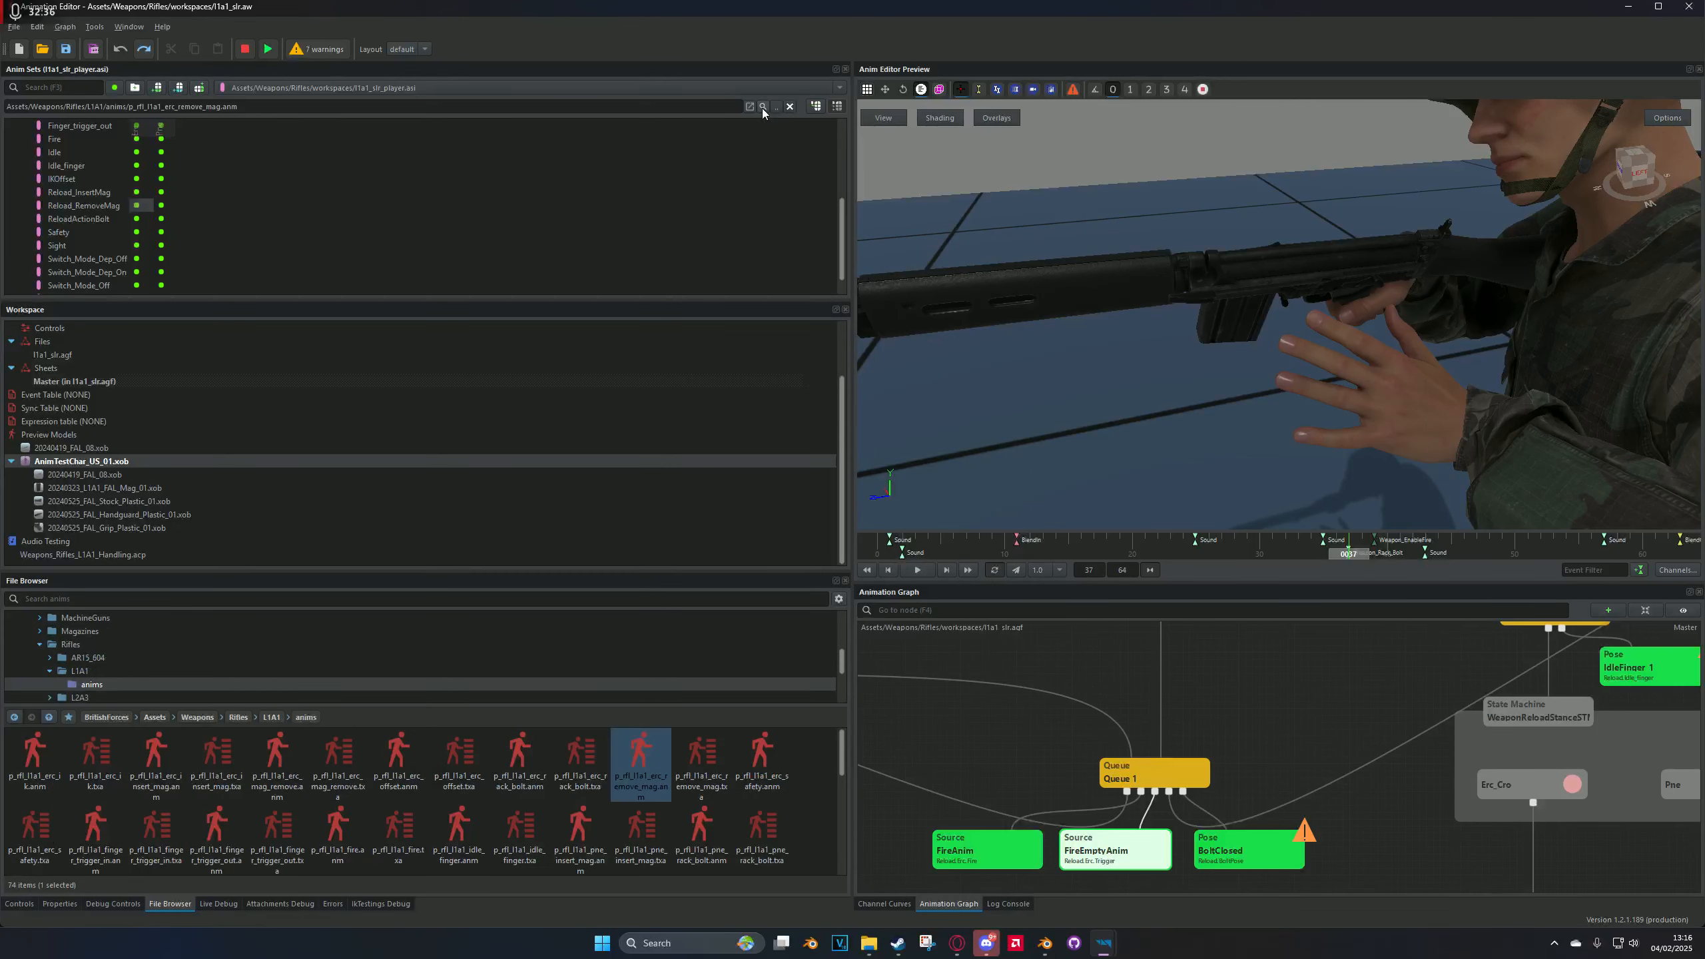
{"action": "left_click_drag", "start_coordinate": [641, 762], "coordinate": [582, 727]}
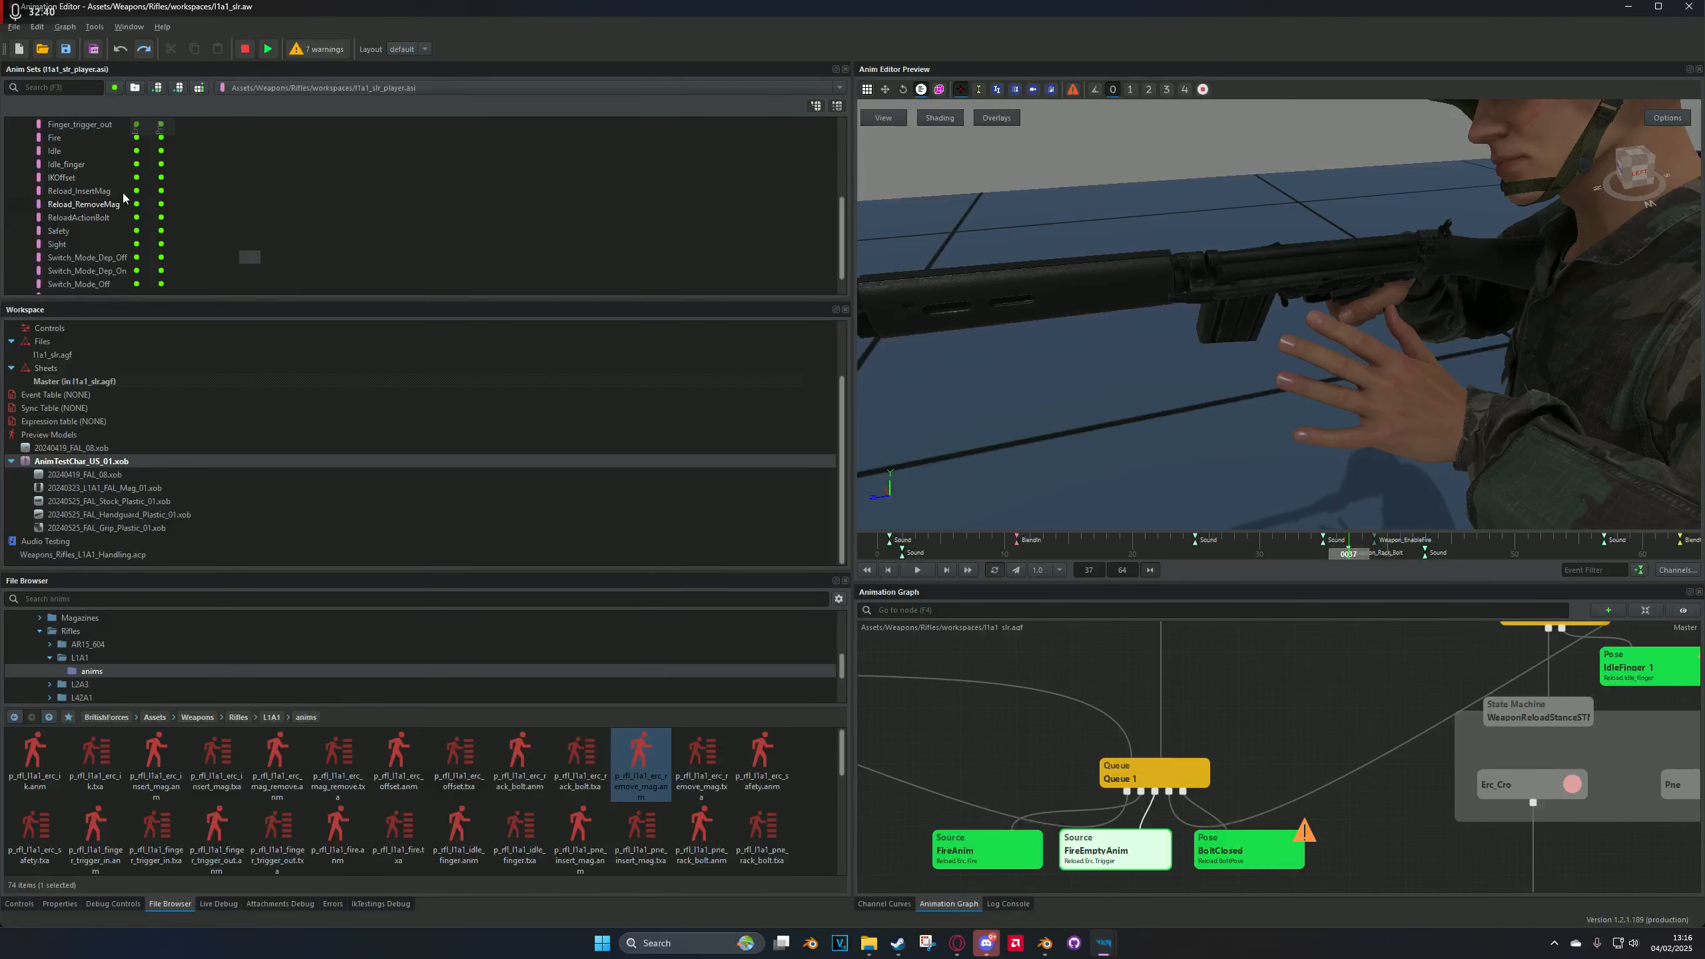
{"action": "left_click", "coordinate": [159, 179]}
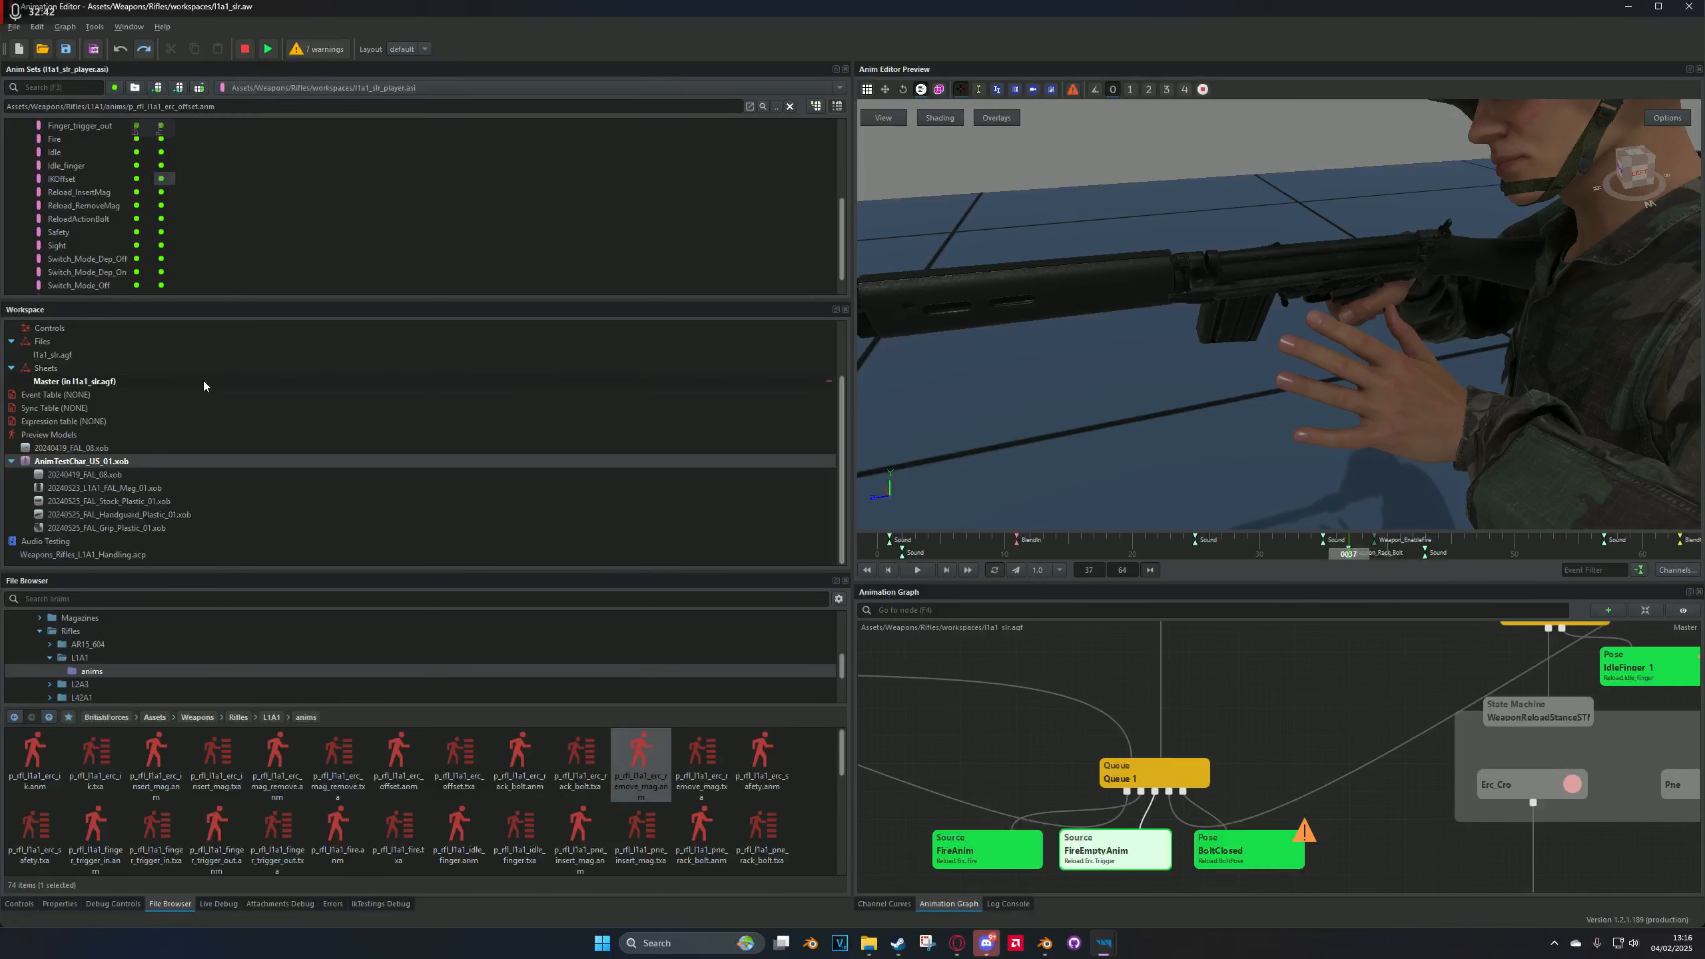
Step: Show the live debug list, return the preview to frame 0 and view the character holding the rifle
{"action": "left_click", "coordinate": [220, 903]}
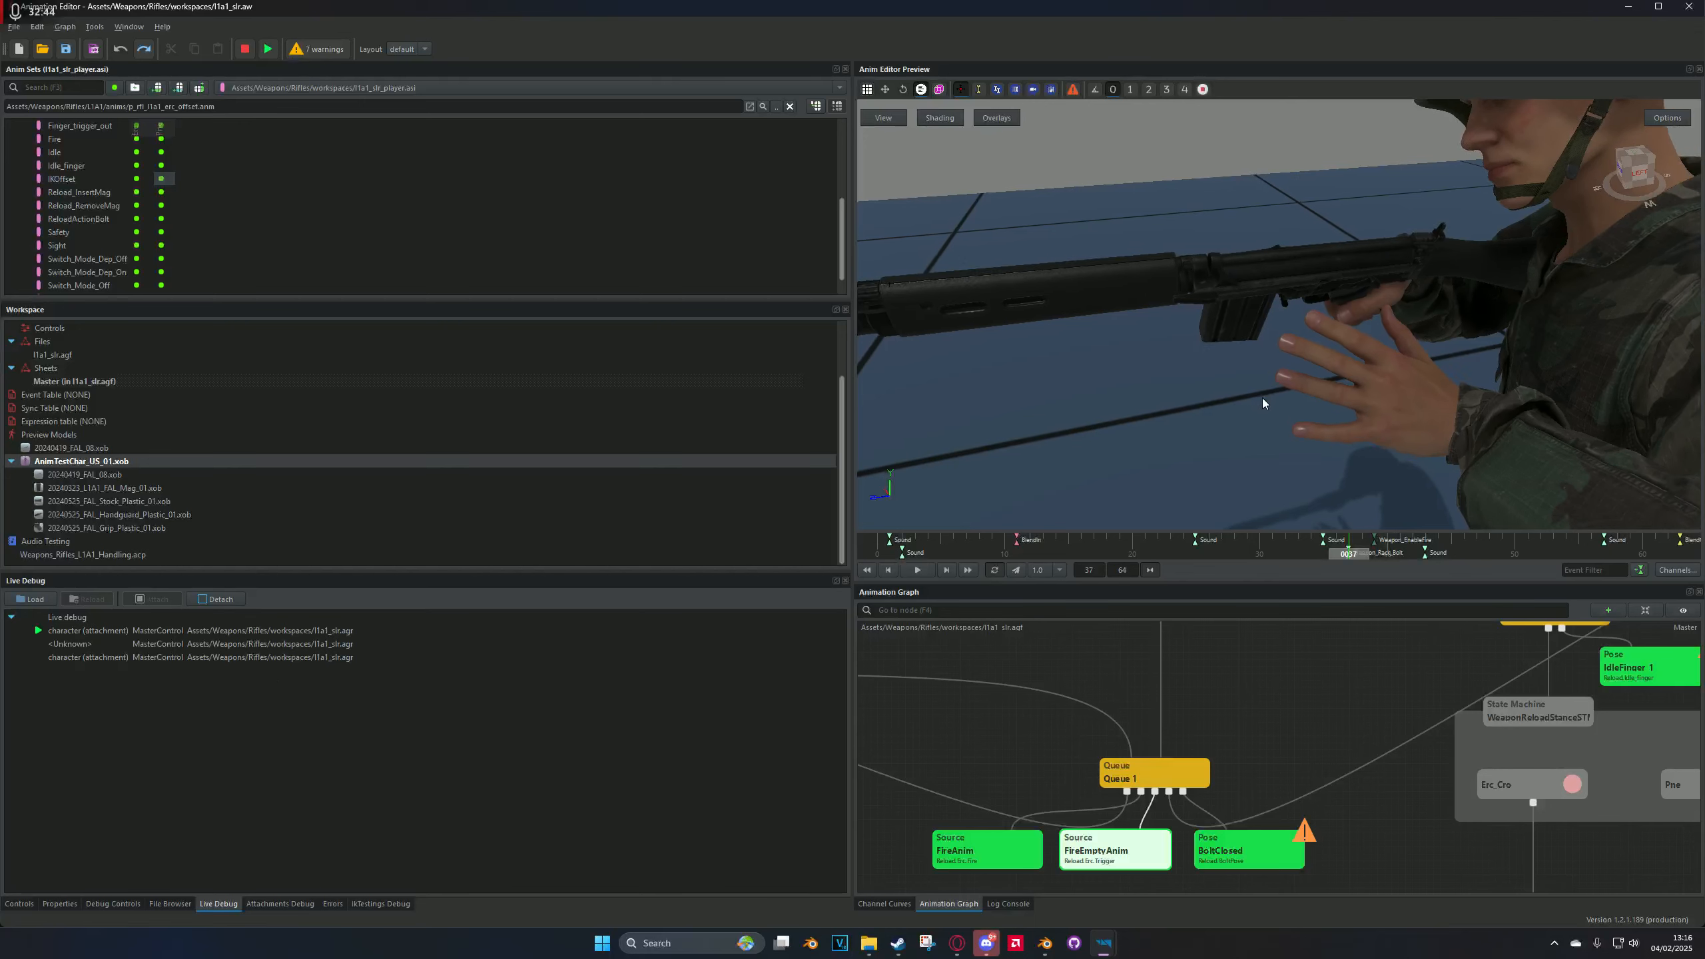
{"action": "scroll", "coordinate": [1262, 397], "scroll_direction": "down", "scroll_amount": 5}
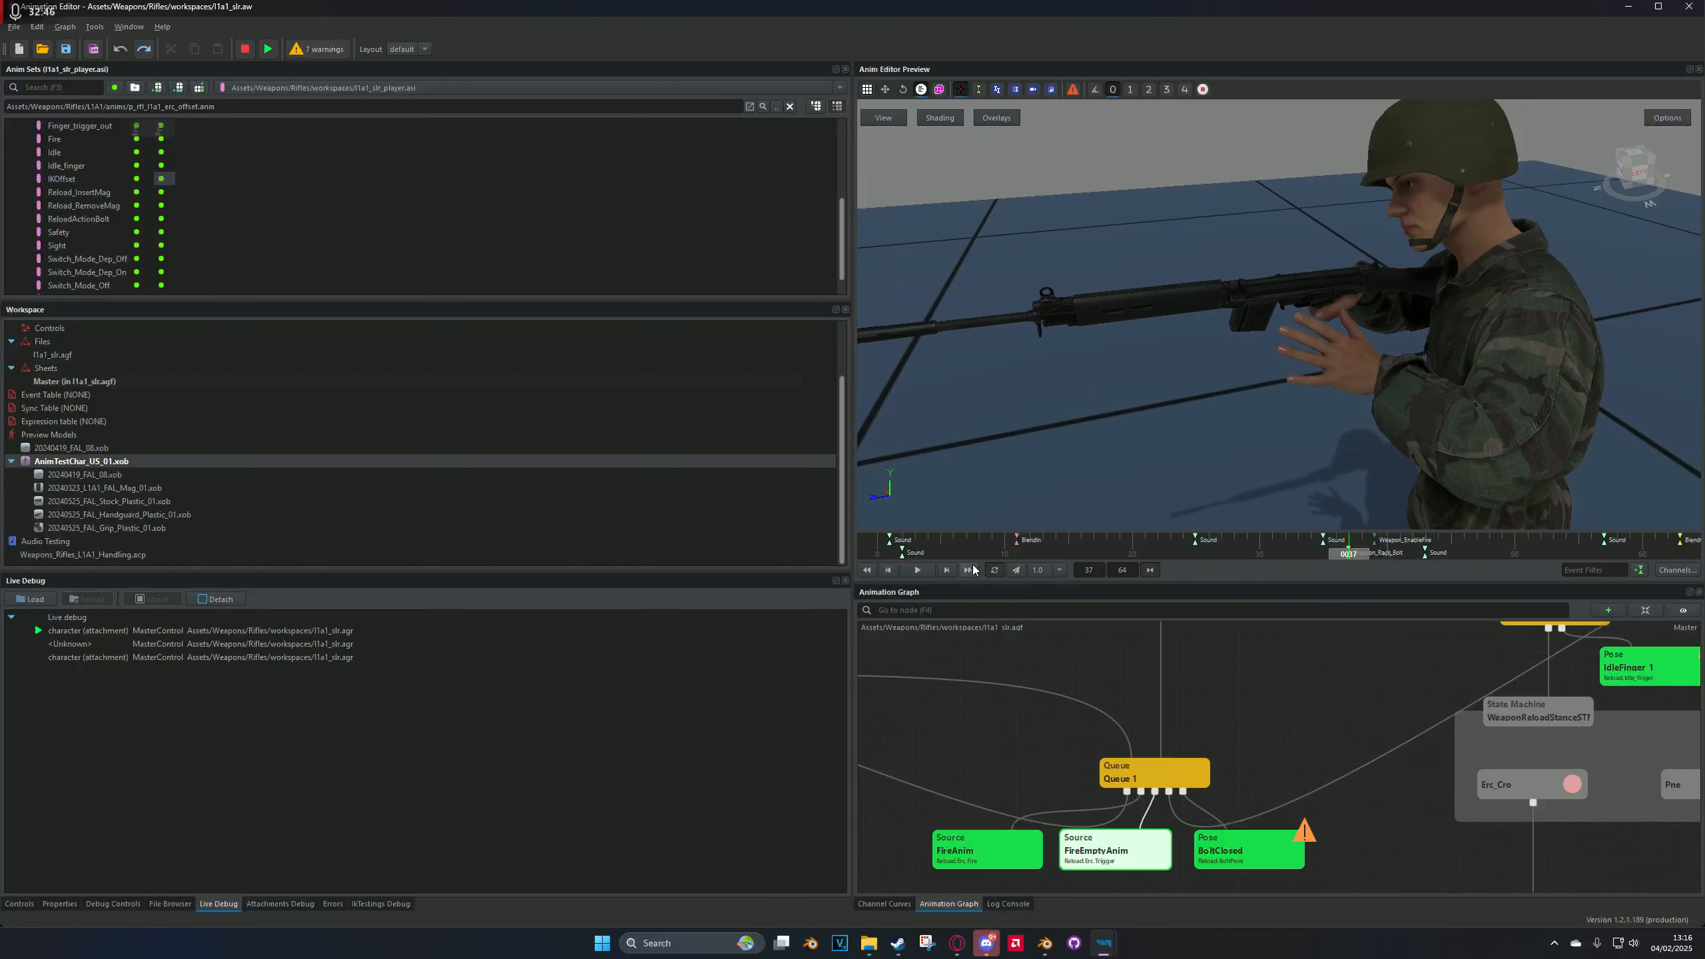
{"action": "left_click_drag", "start_coordinate": [972, 566], "coordinate": [813, 554]}
{"action": "left_click_drag", "start_coordinate": [1186, 422], "coordinate": [1246, 403]}
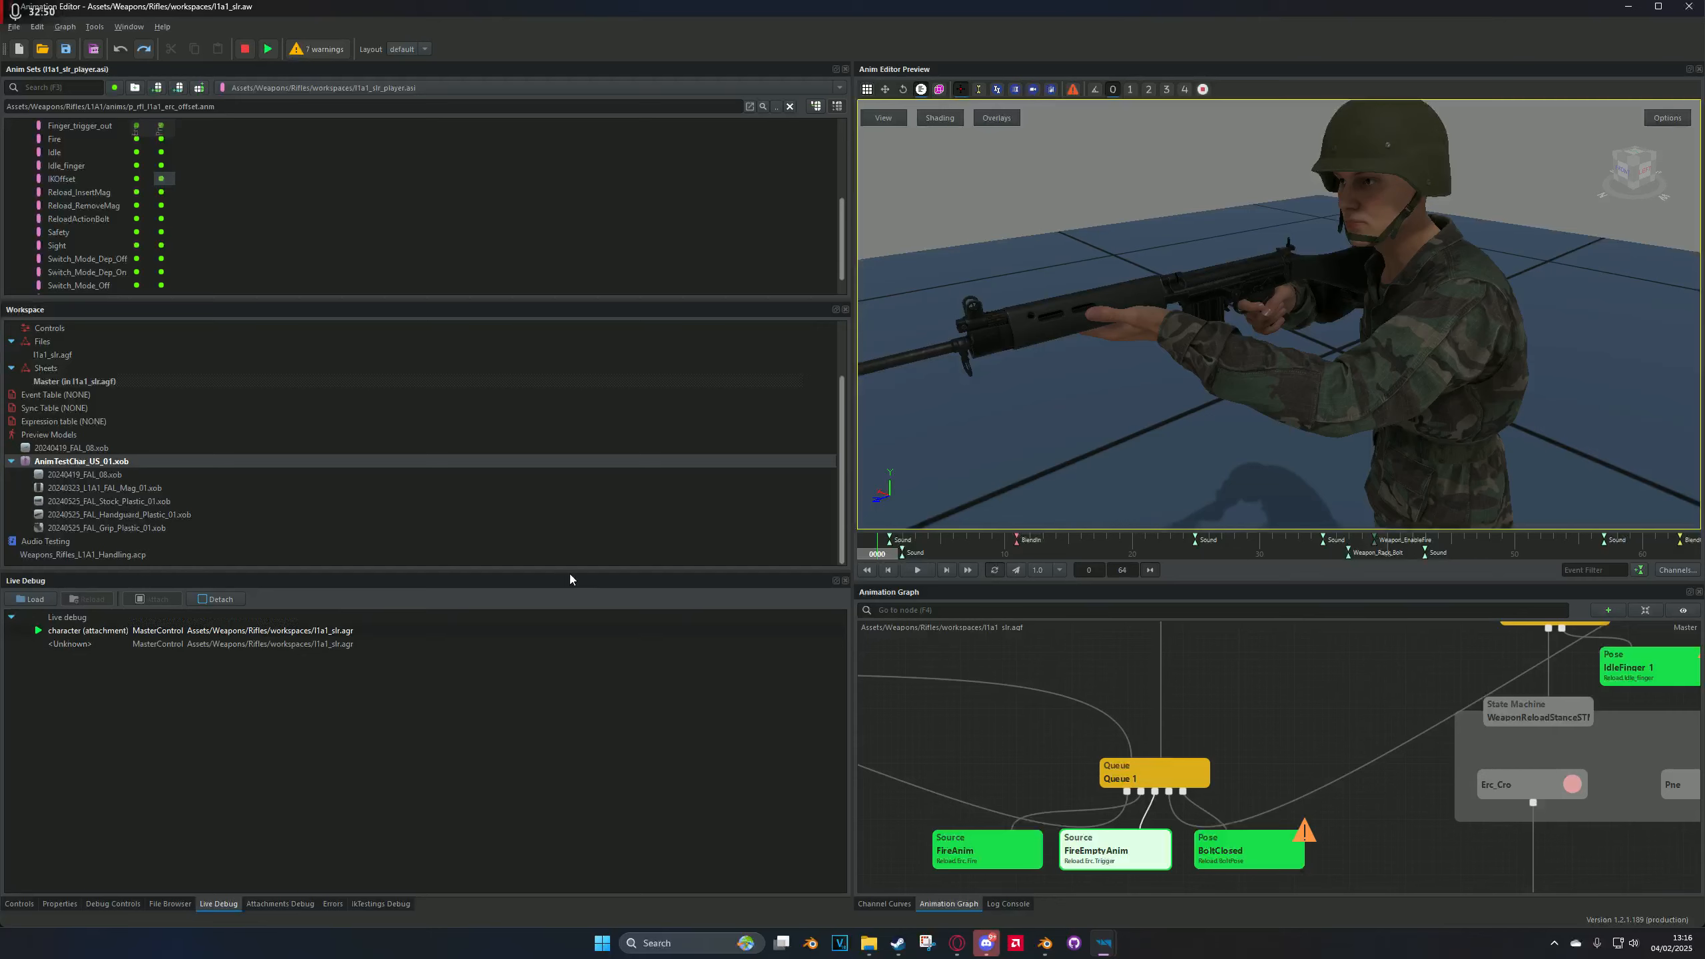
Step: Switch to the World Editor with the Assets_Showcase_Basic world in play mode
{"action": "mouse_move", "coordinate": [1103, 943]}
{"action": "left_click", "coordinate": [1181, 846]}
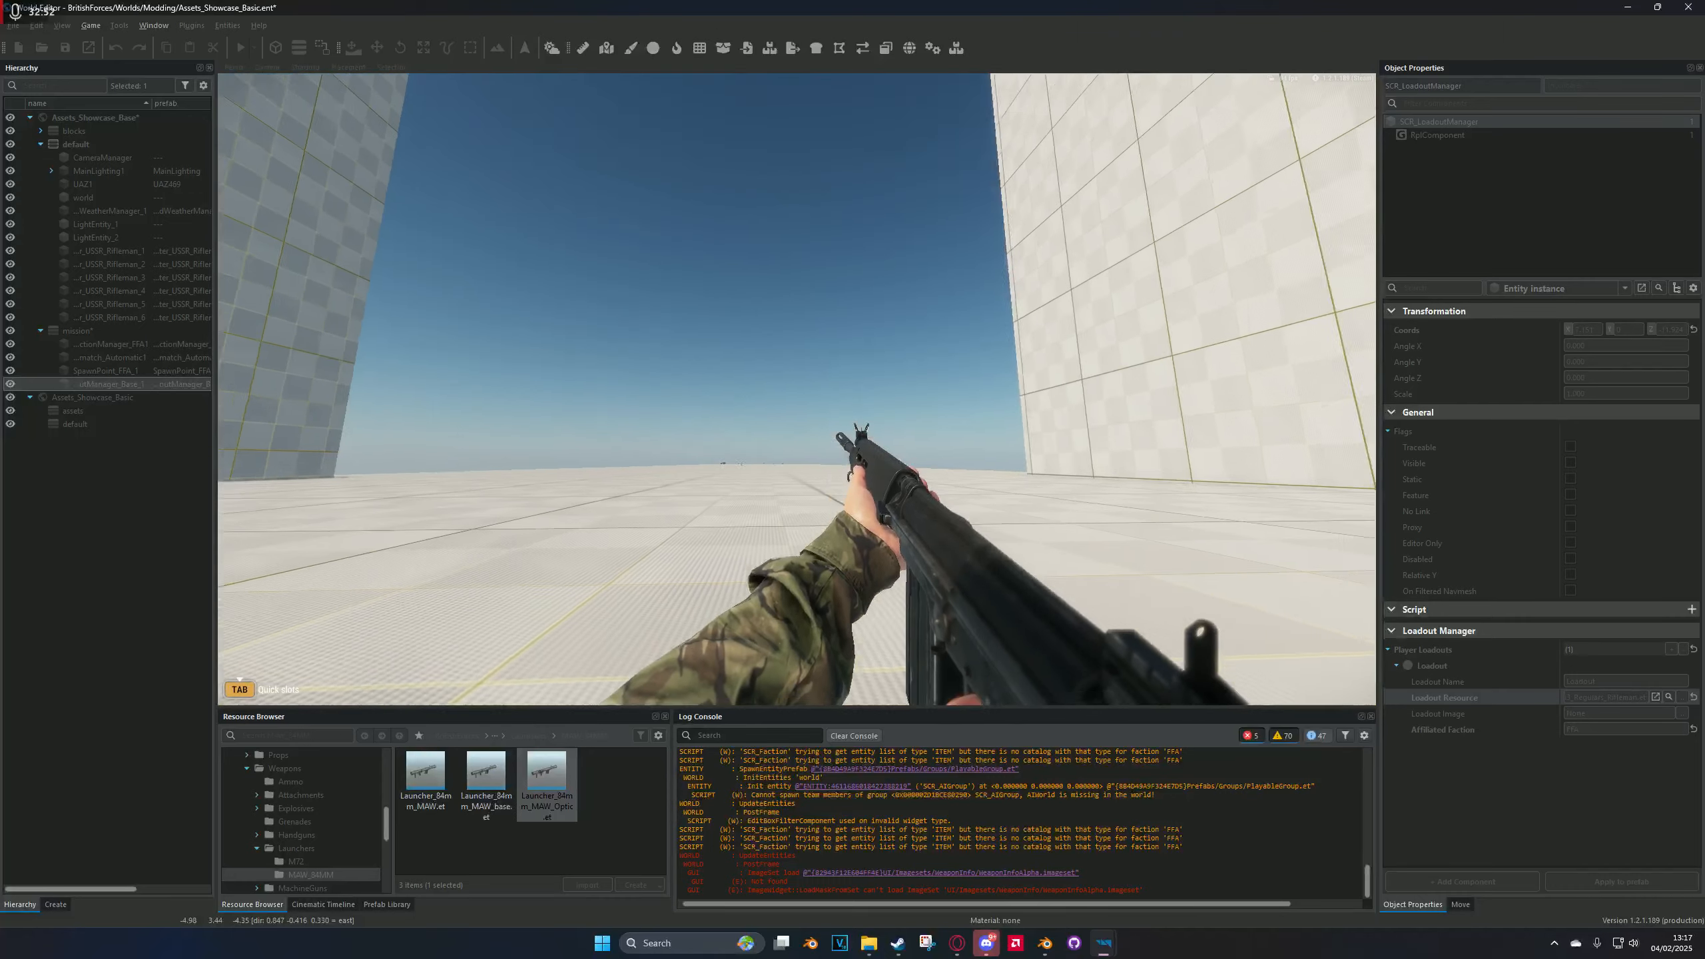
Step: Switch back to the Animation Editor and attach the live debug to the character (attachment) instance of l1a1_slr.agr
{"action": "key", "text": "alt+Tab"}
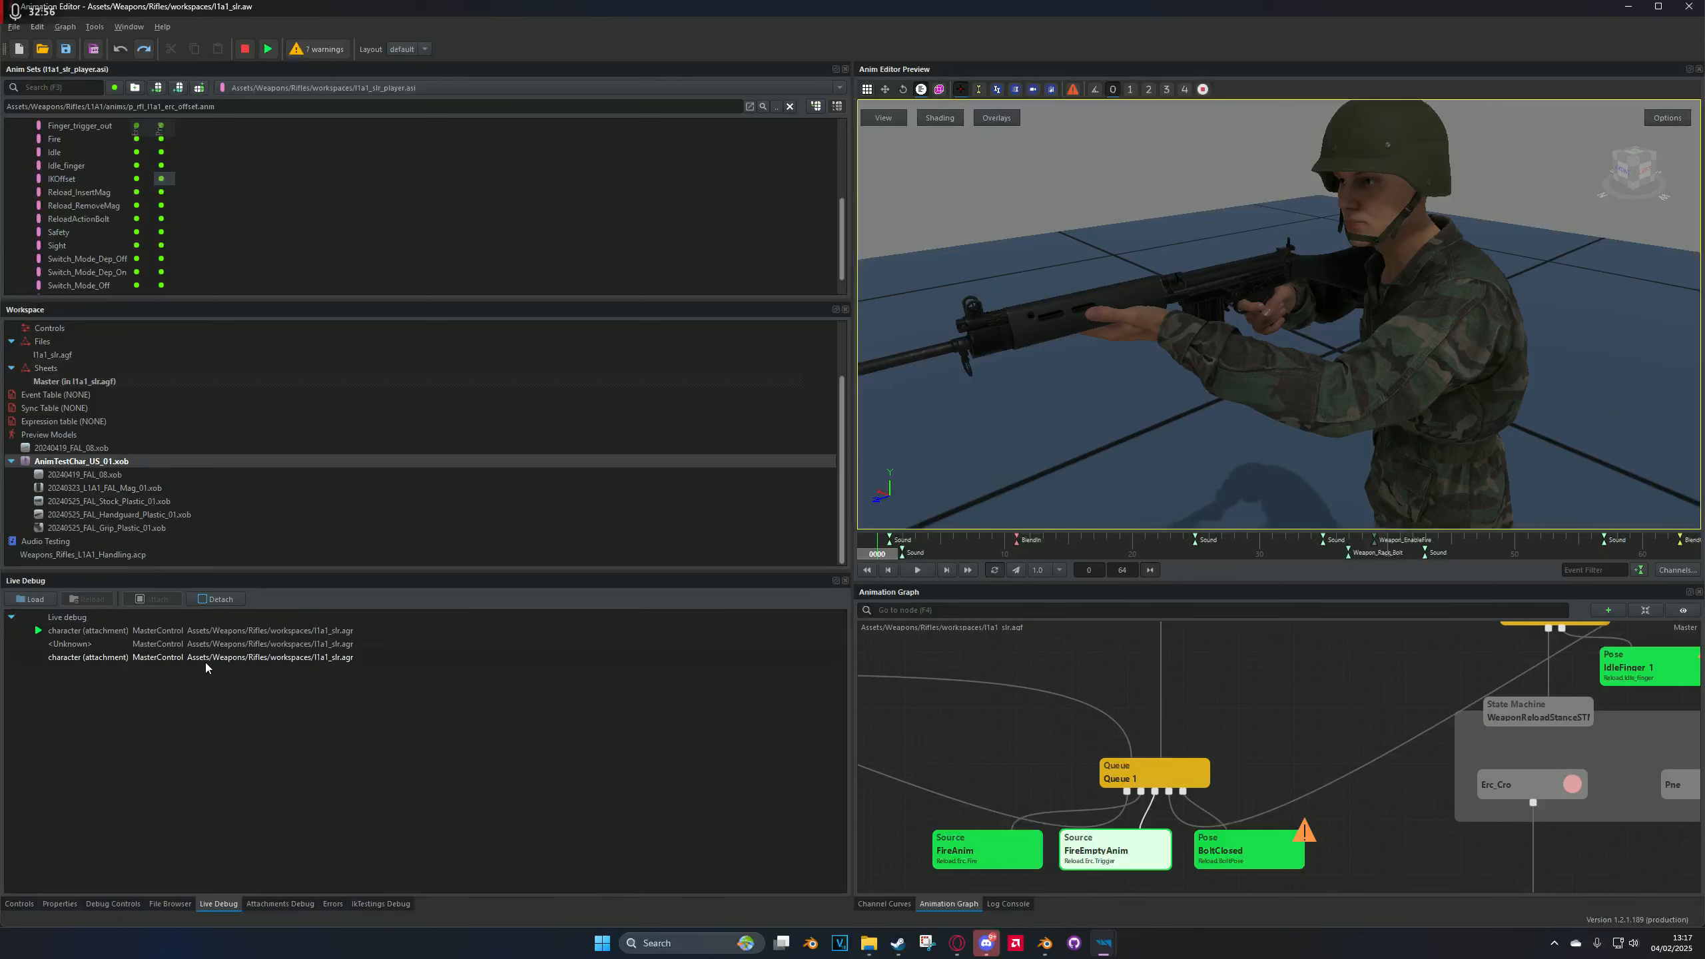
{"action": "left_click", "coordinate": [127, 645]}
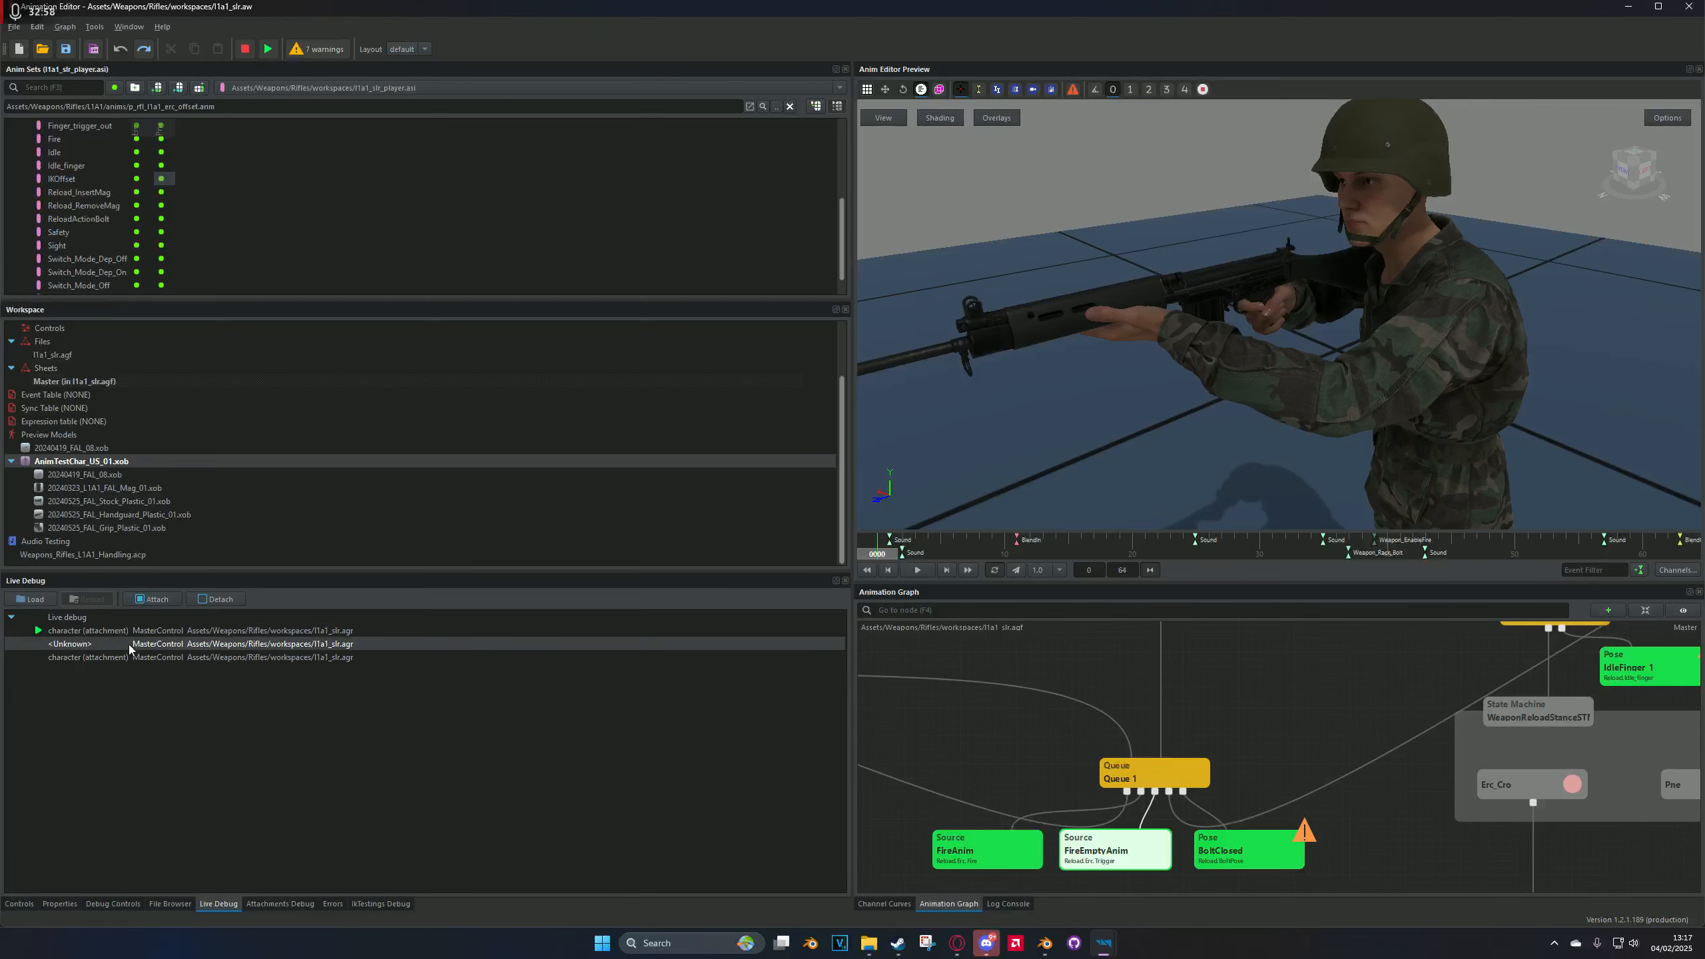
{"action": "left_click", "coordinate": [129, 658]}
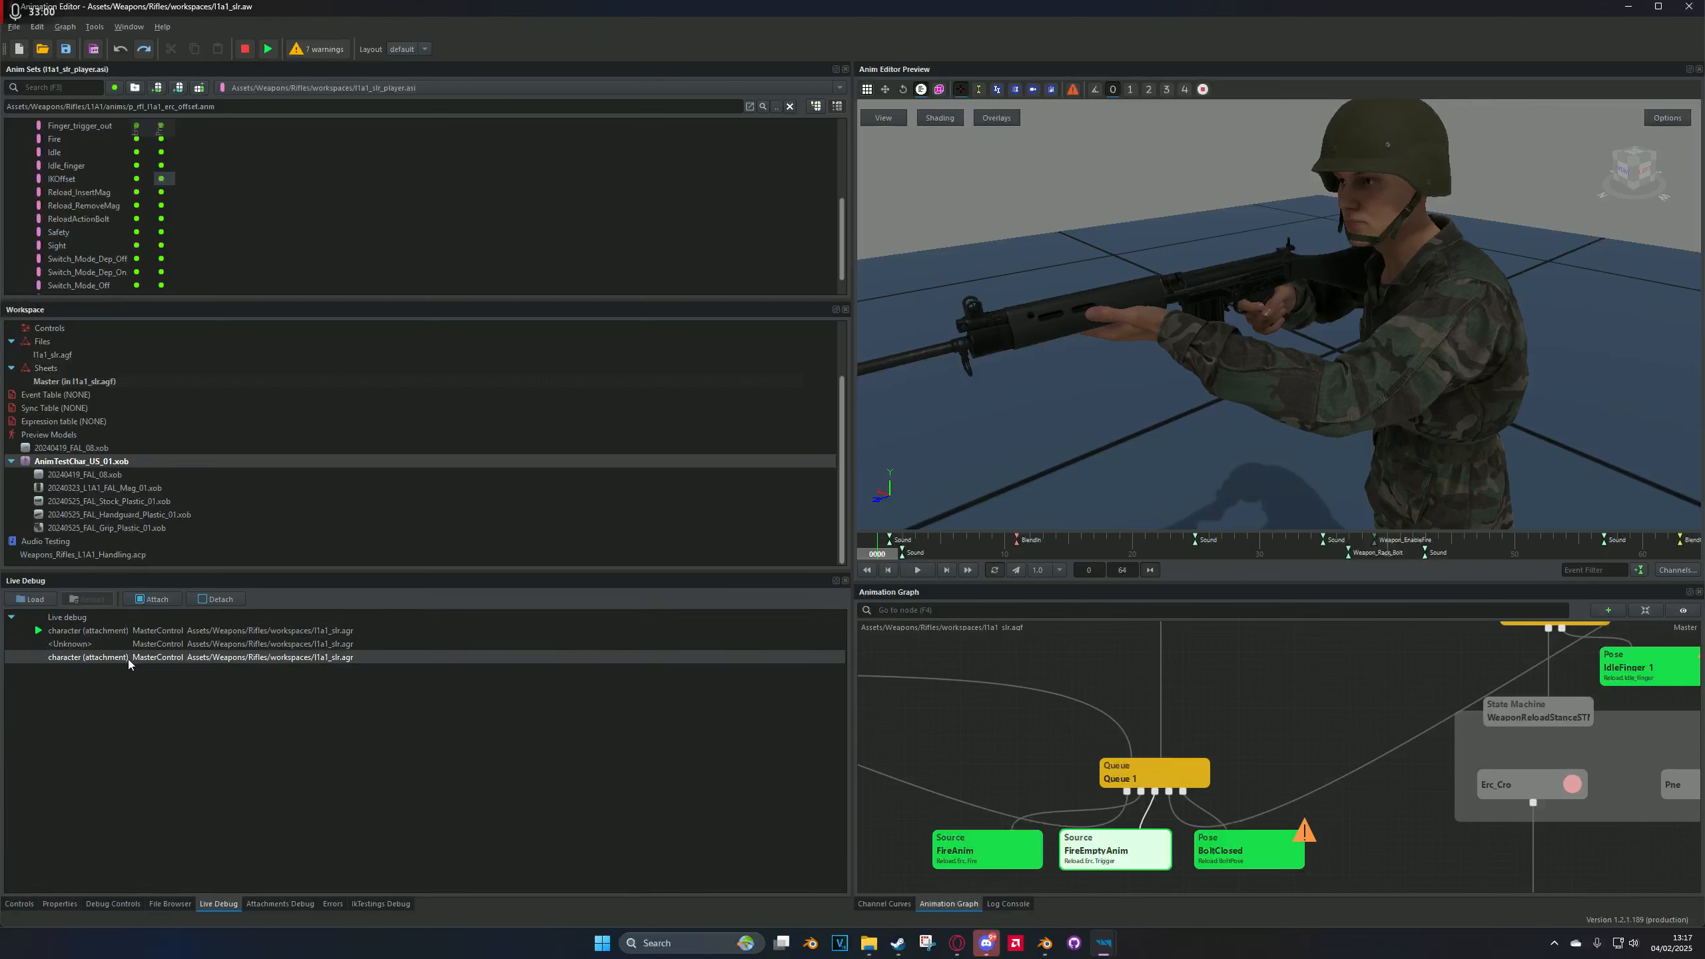
{"action": "left_click", "coordinate": [132, 643]}
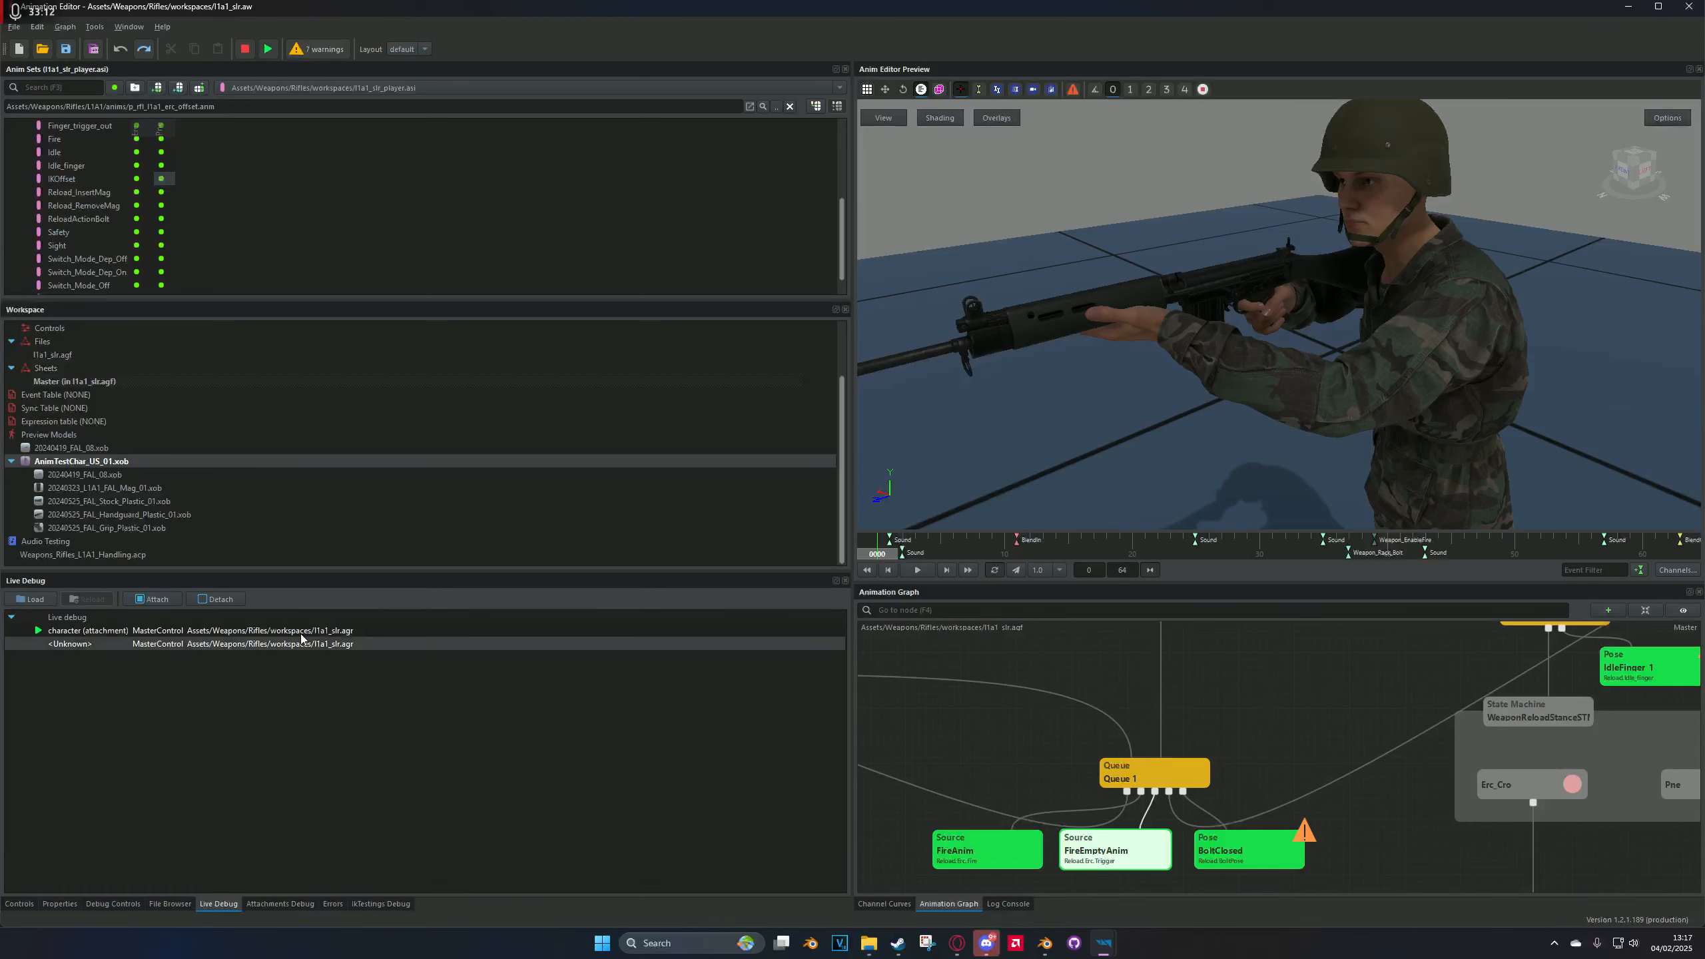
{"action": "left_click", "coordinate": [143, 633]}
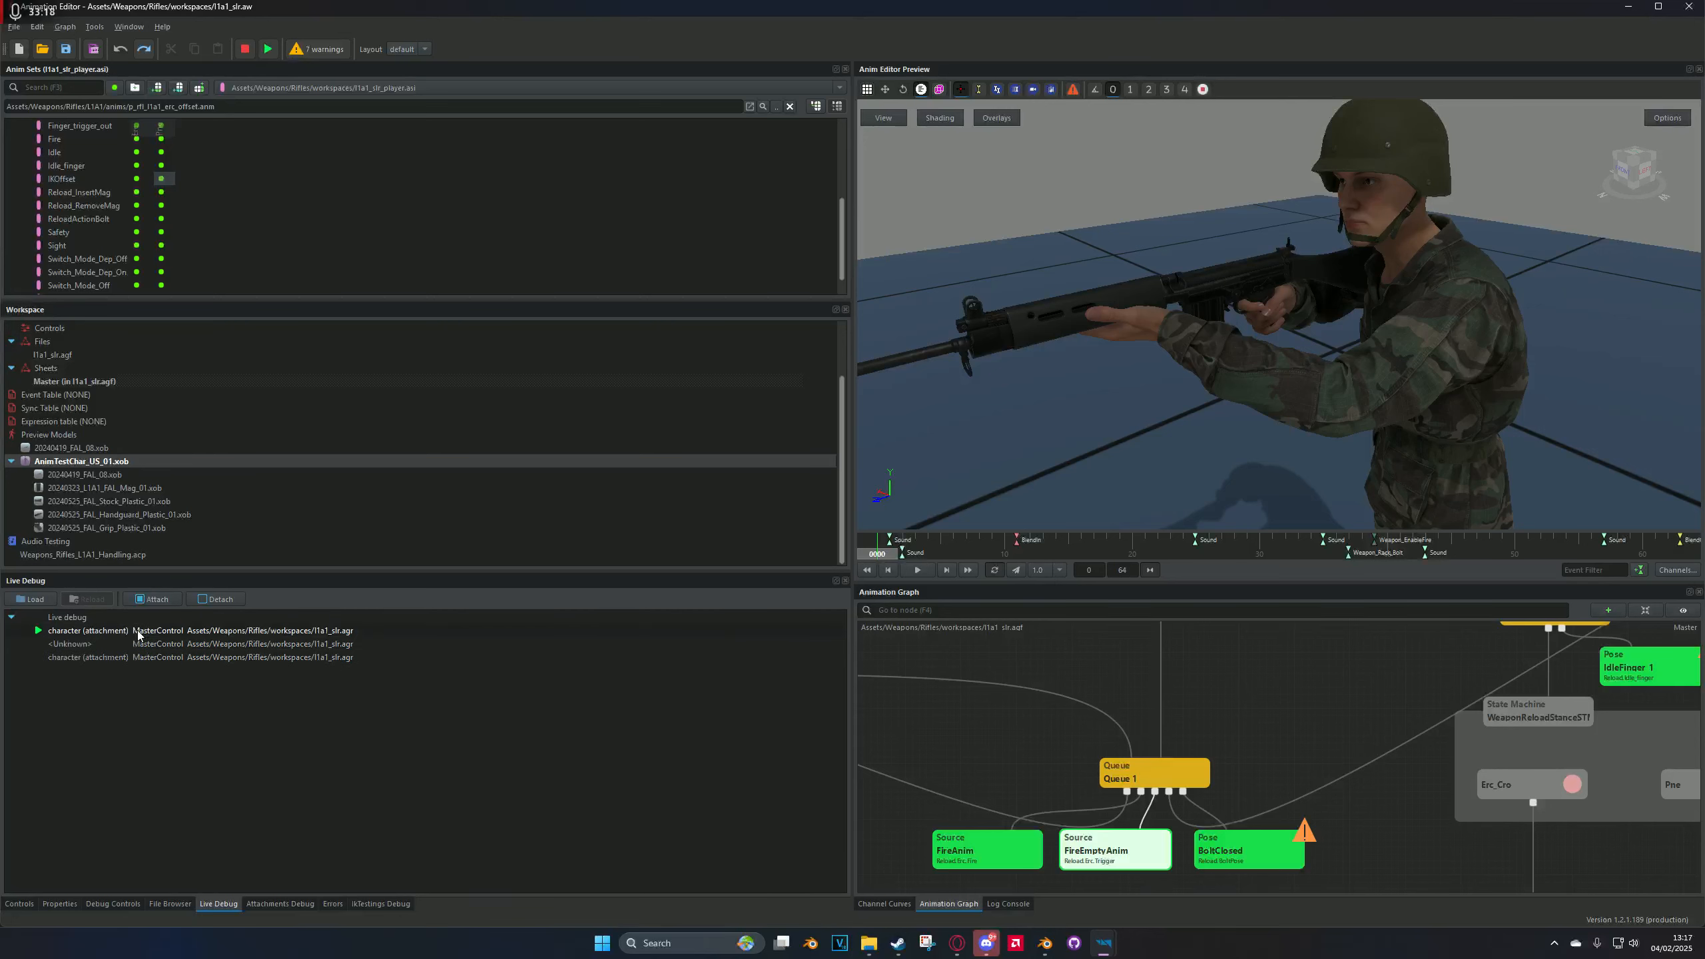
{"action": "left_click", "coordinate": [138, 632]}
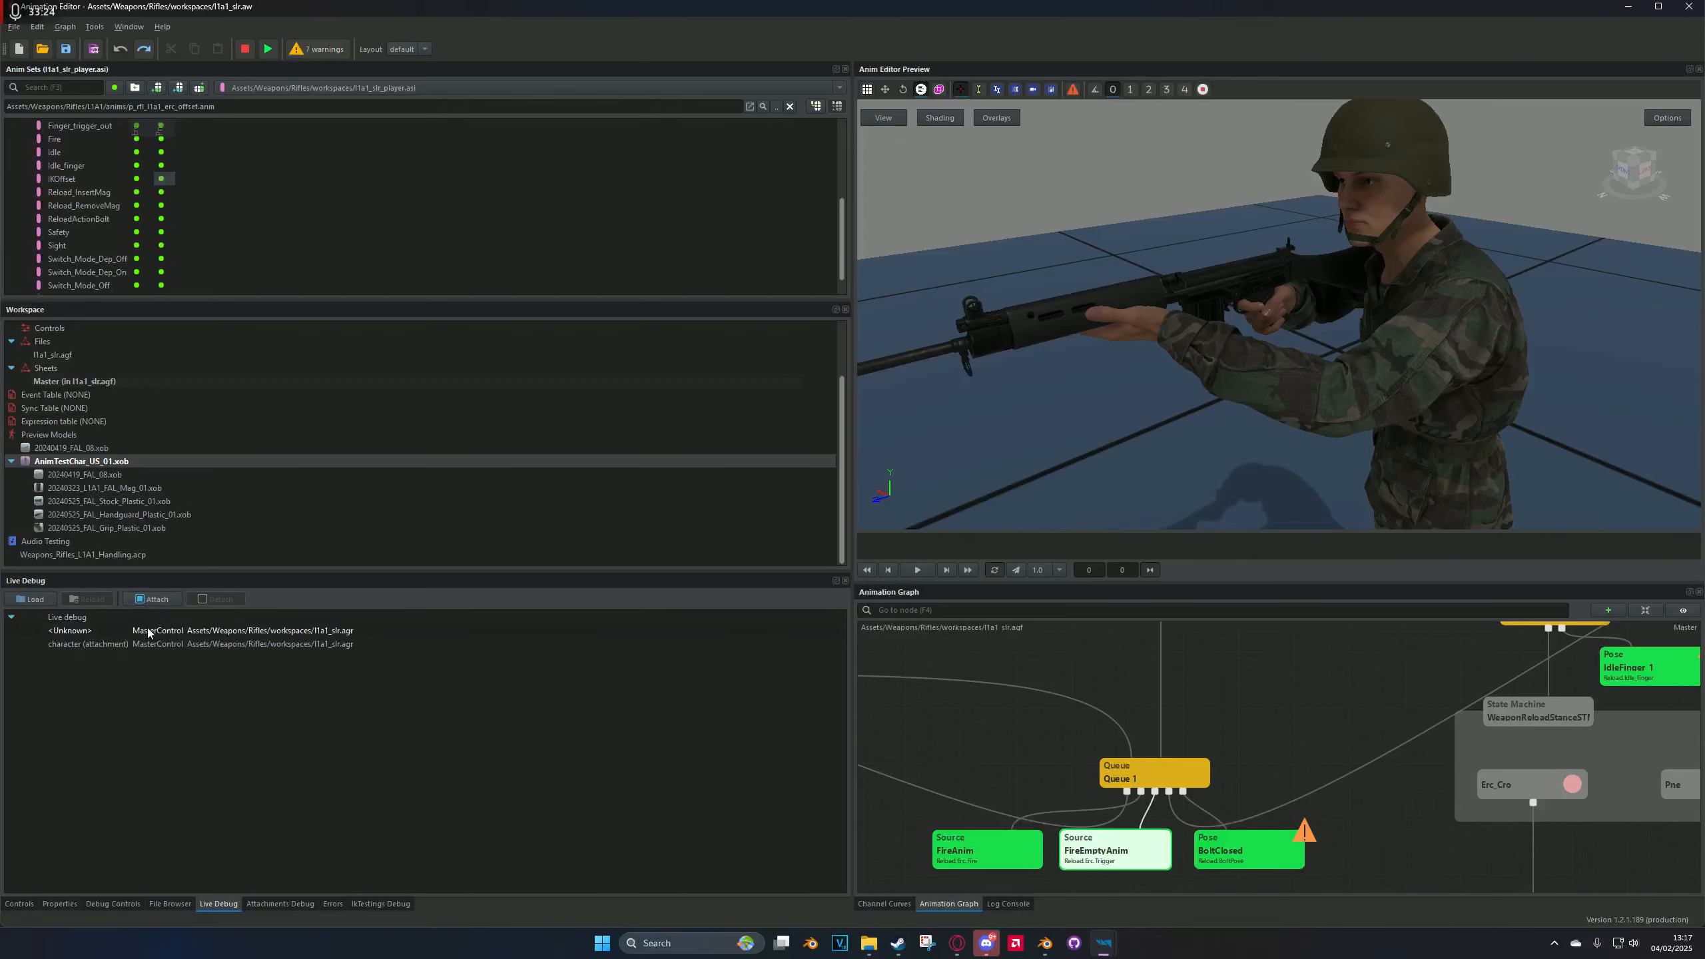
{"action": "left_click", "coordinate": [156, 602]}
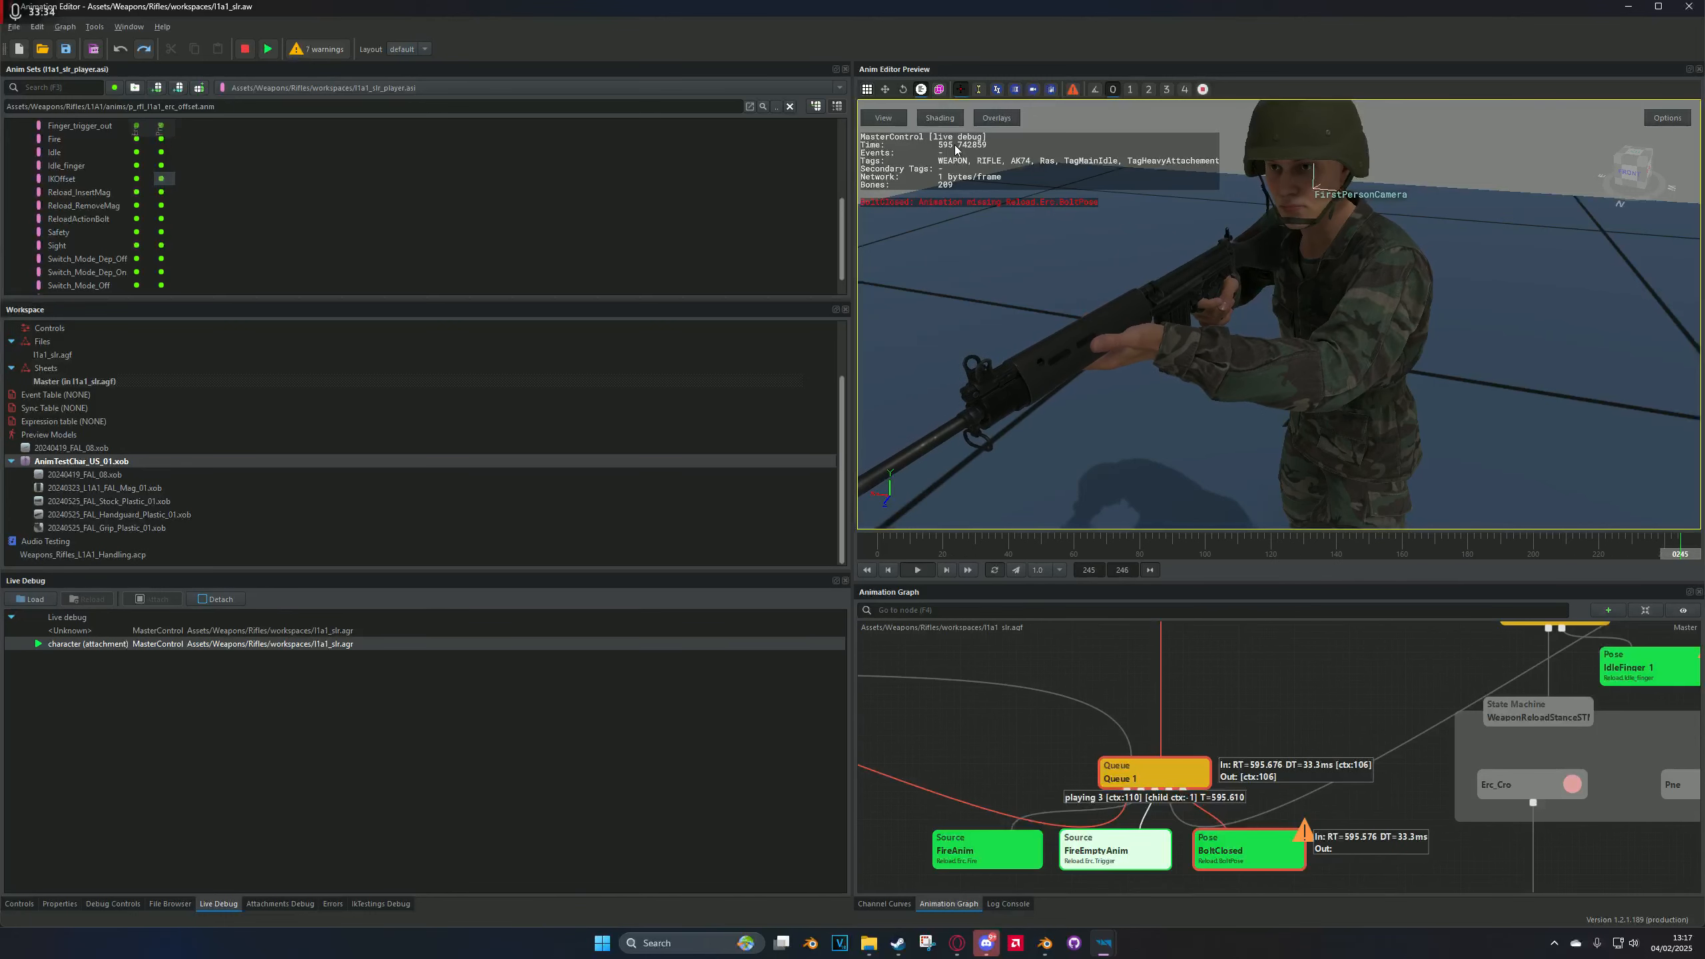
Step: Turn the preview to the front of the character and move the World Editor window to another screen, leaving the Animation Editor in view
{"action": "left_click_drag", "start_coordinate": [1307, 362], "coordinate": [1338, 322]}
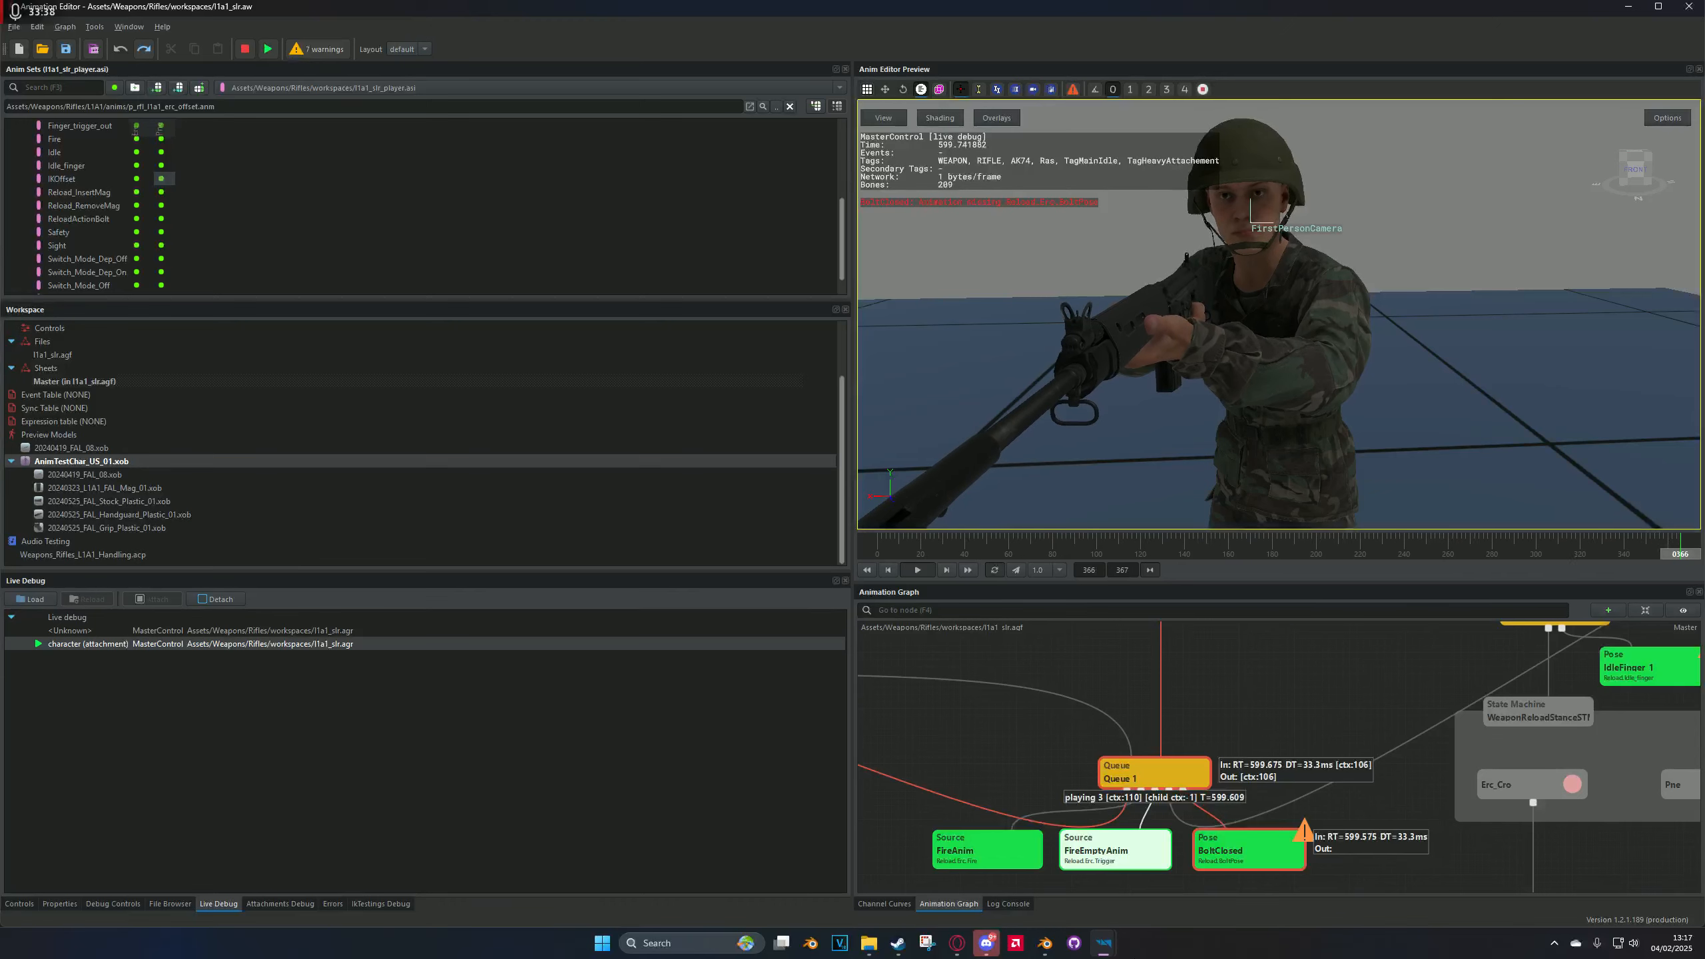
{"action": "mouse_move", "coordinate": [1116, 954]}
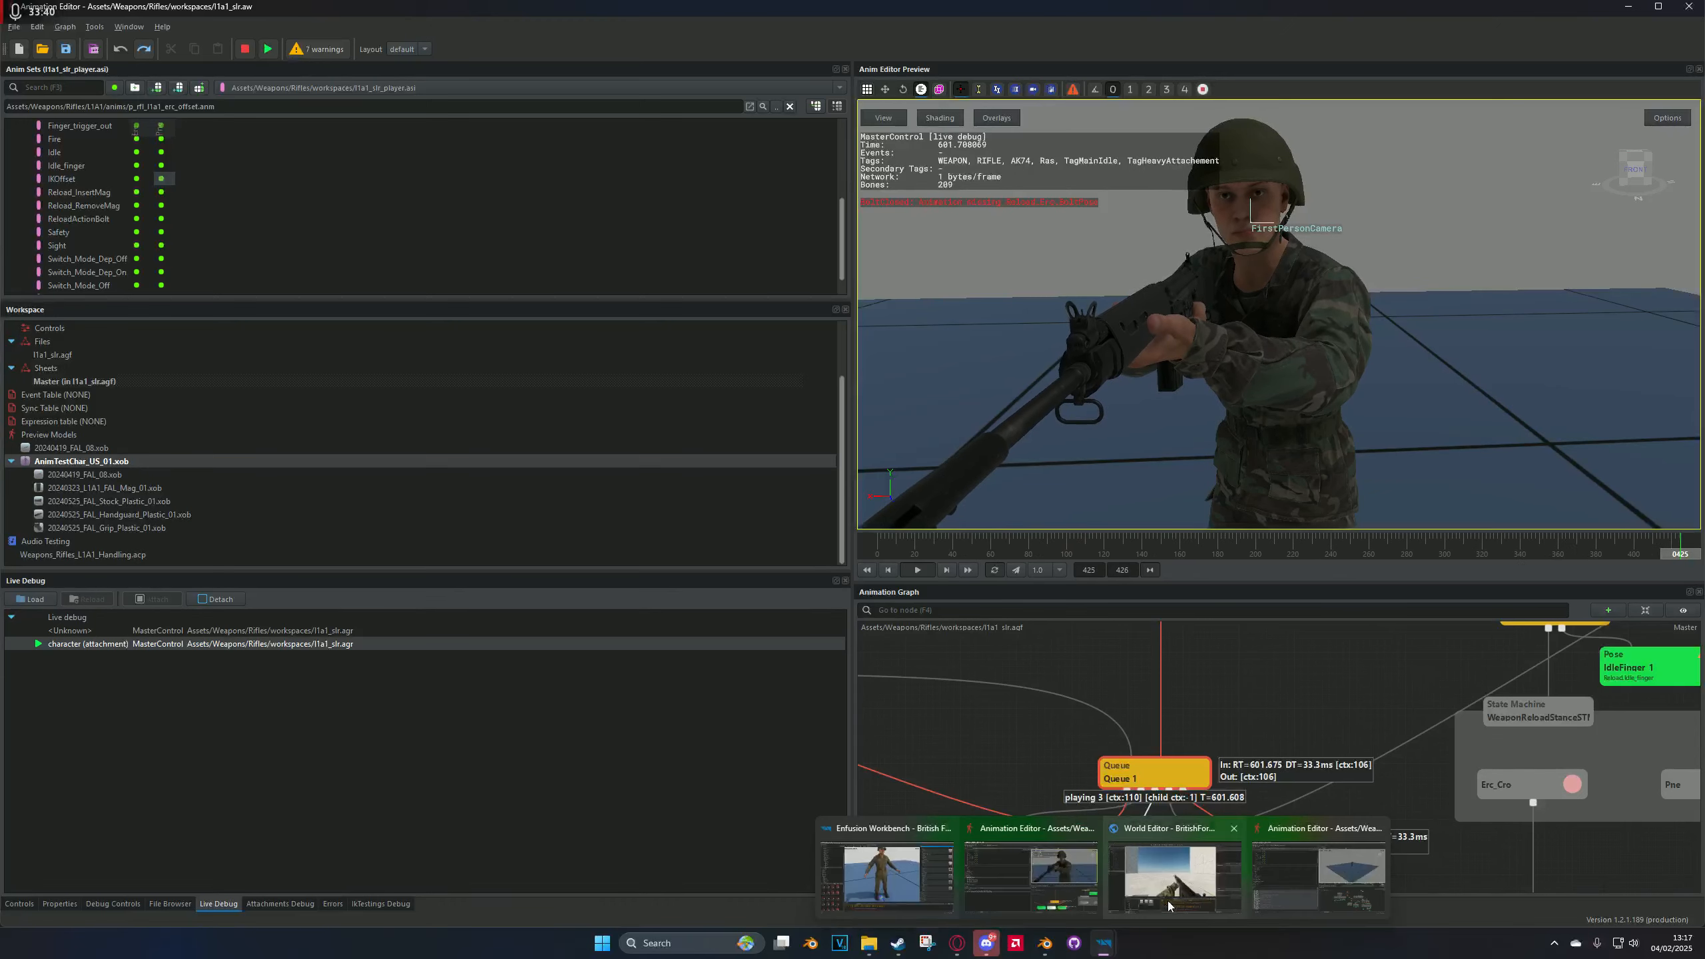
{"action": "left_click", "coordinate": [1171, 876]}
{"action": "left_click_drag", "start_coordinate": [1418, 6], "coordinate": [0, 326]}
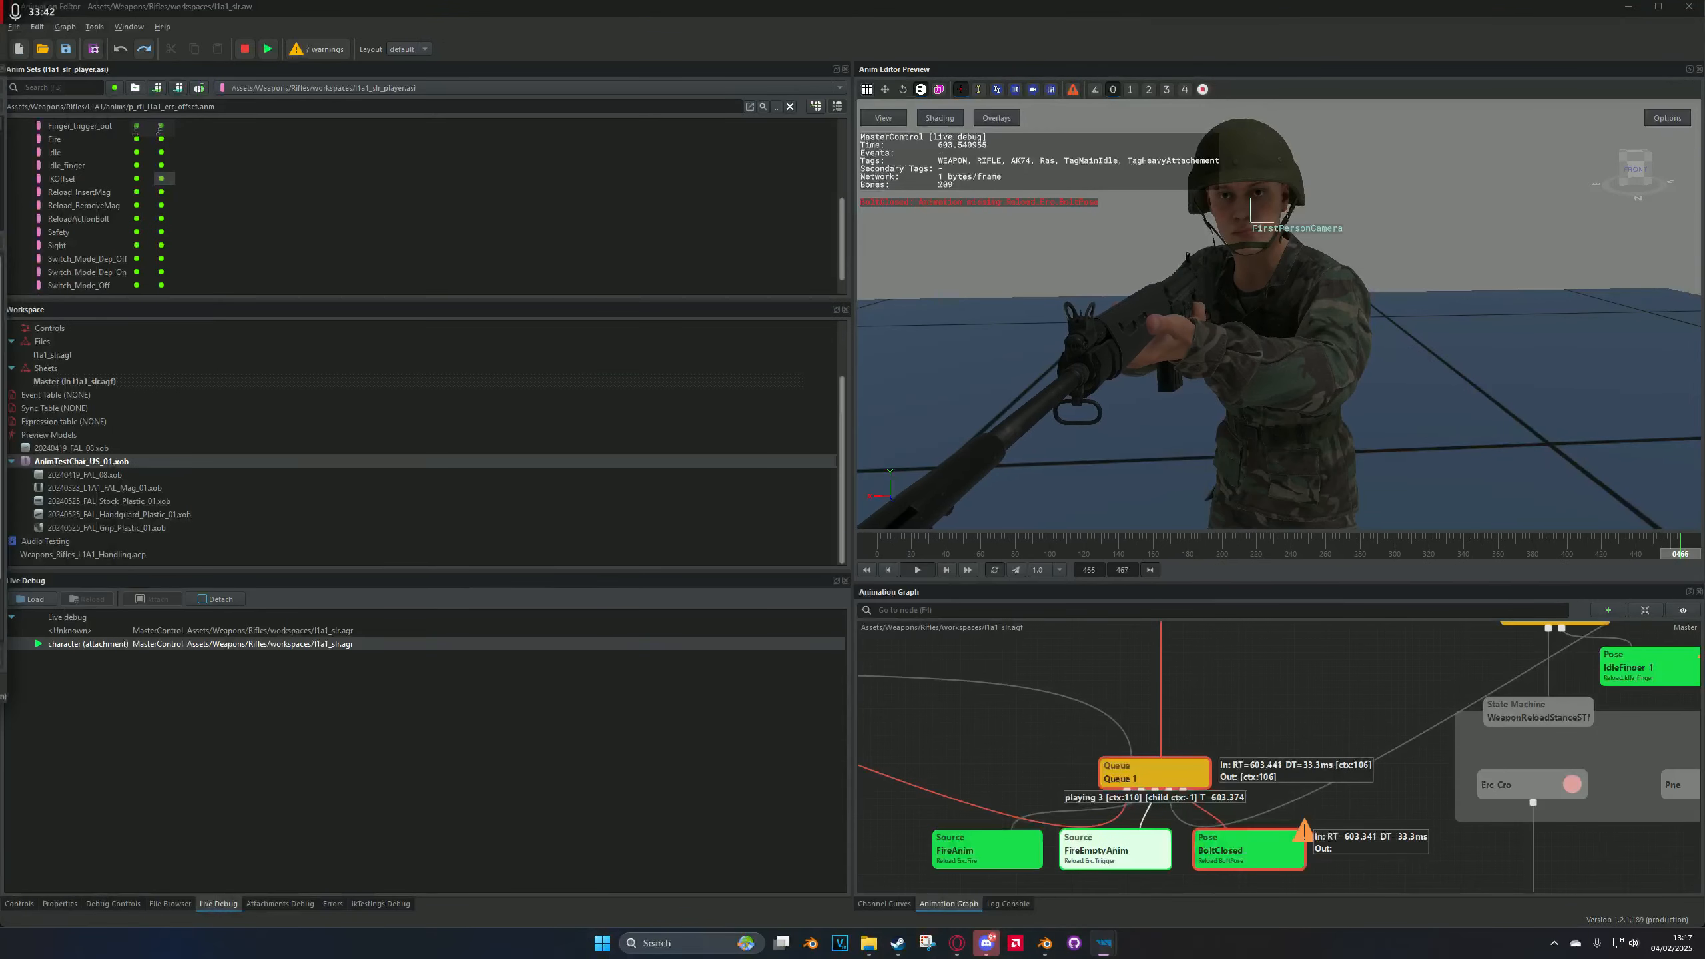
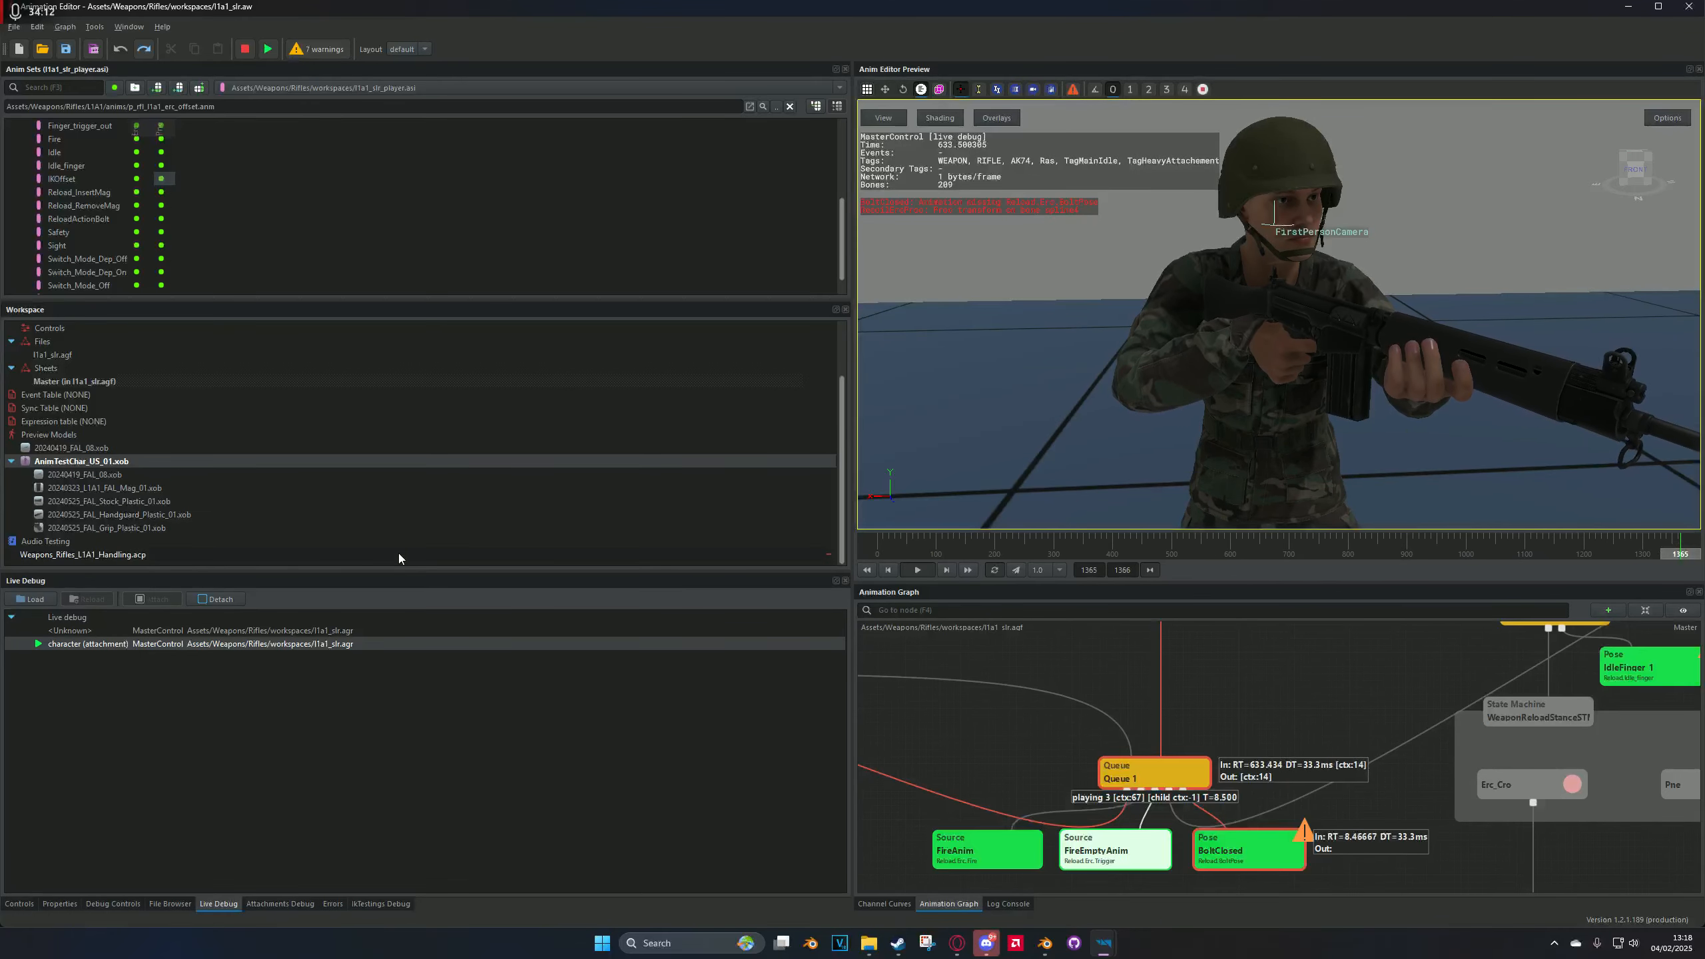
Step: Detach the live debug, scrub the recorded session from frame 0 and play it back in the preview
{"action": "left_click", "coordinate": [232, 601]}
{"action": "left_click_drag", "start_coordinate": [917, 550], "coordinate": [806, 556]}
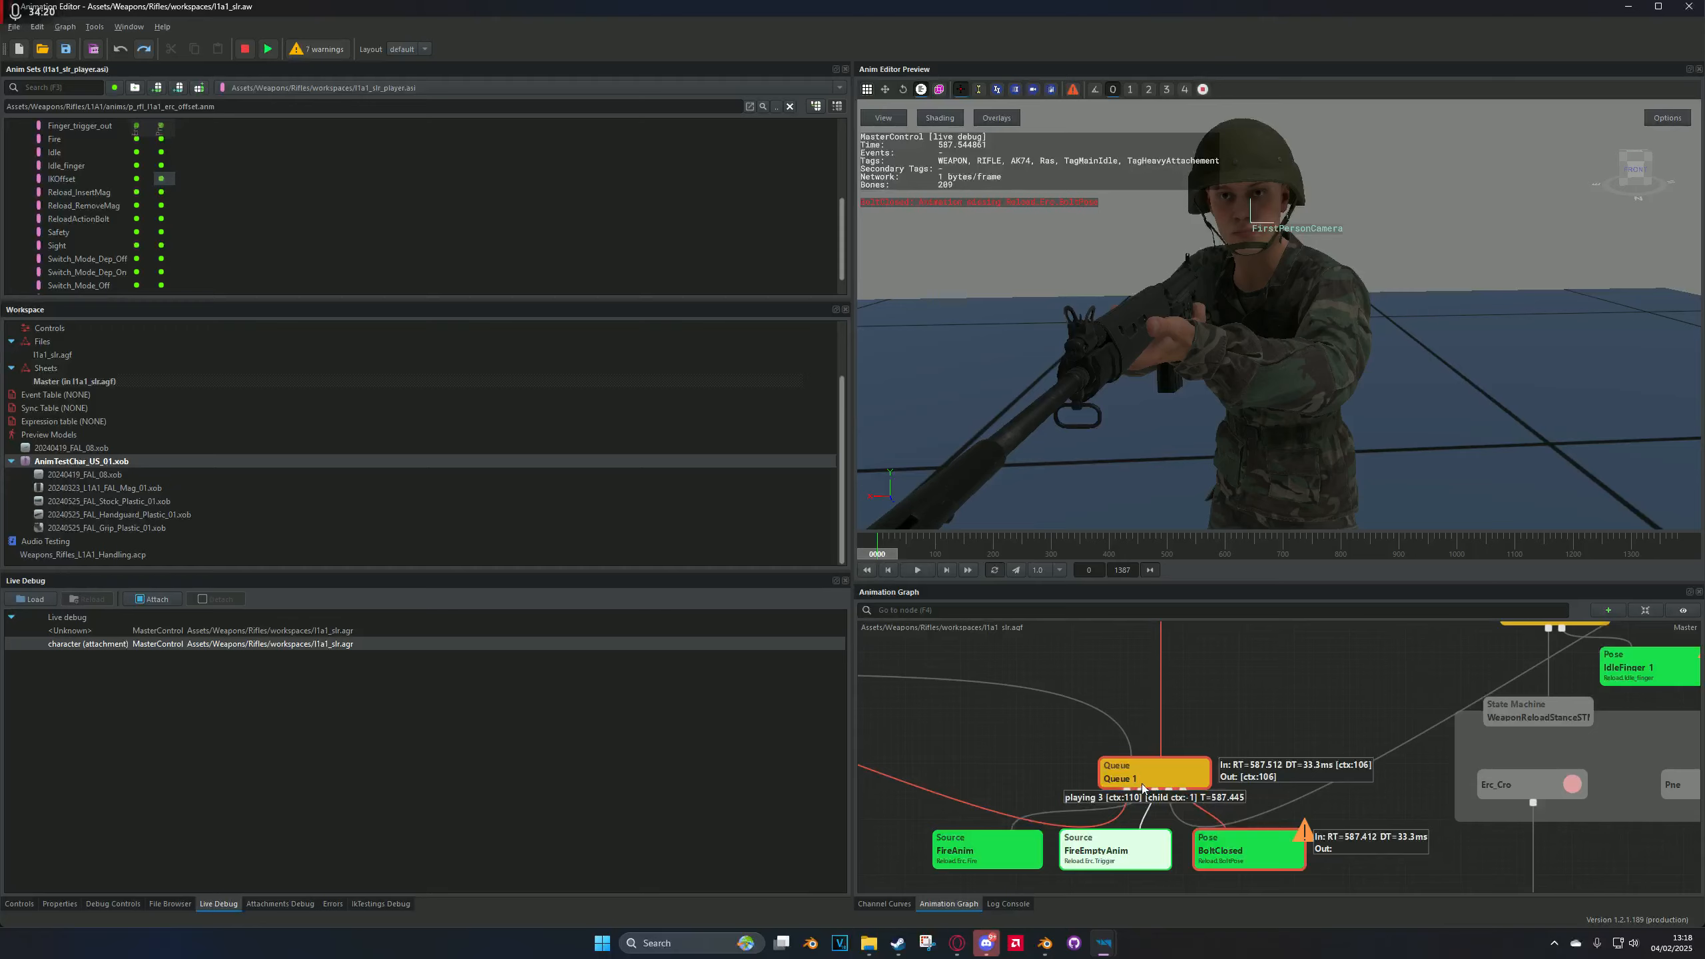
{"action": "left_click_drag", "start_coordinate": [931, 565], "coordinate": [1185, 536]}
{"action": "left_click", "coordinate": [917, 570]}
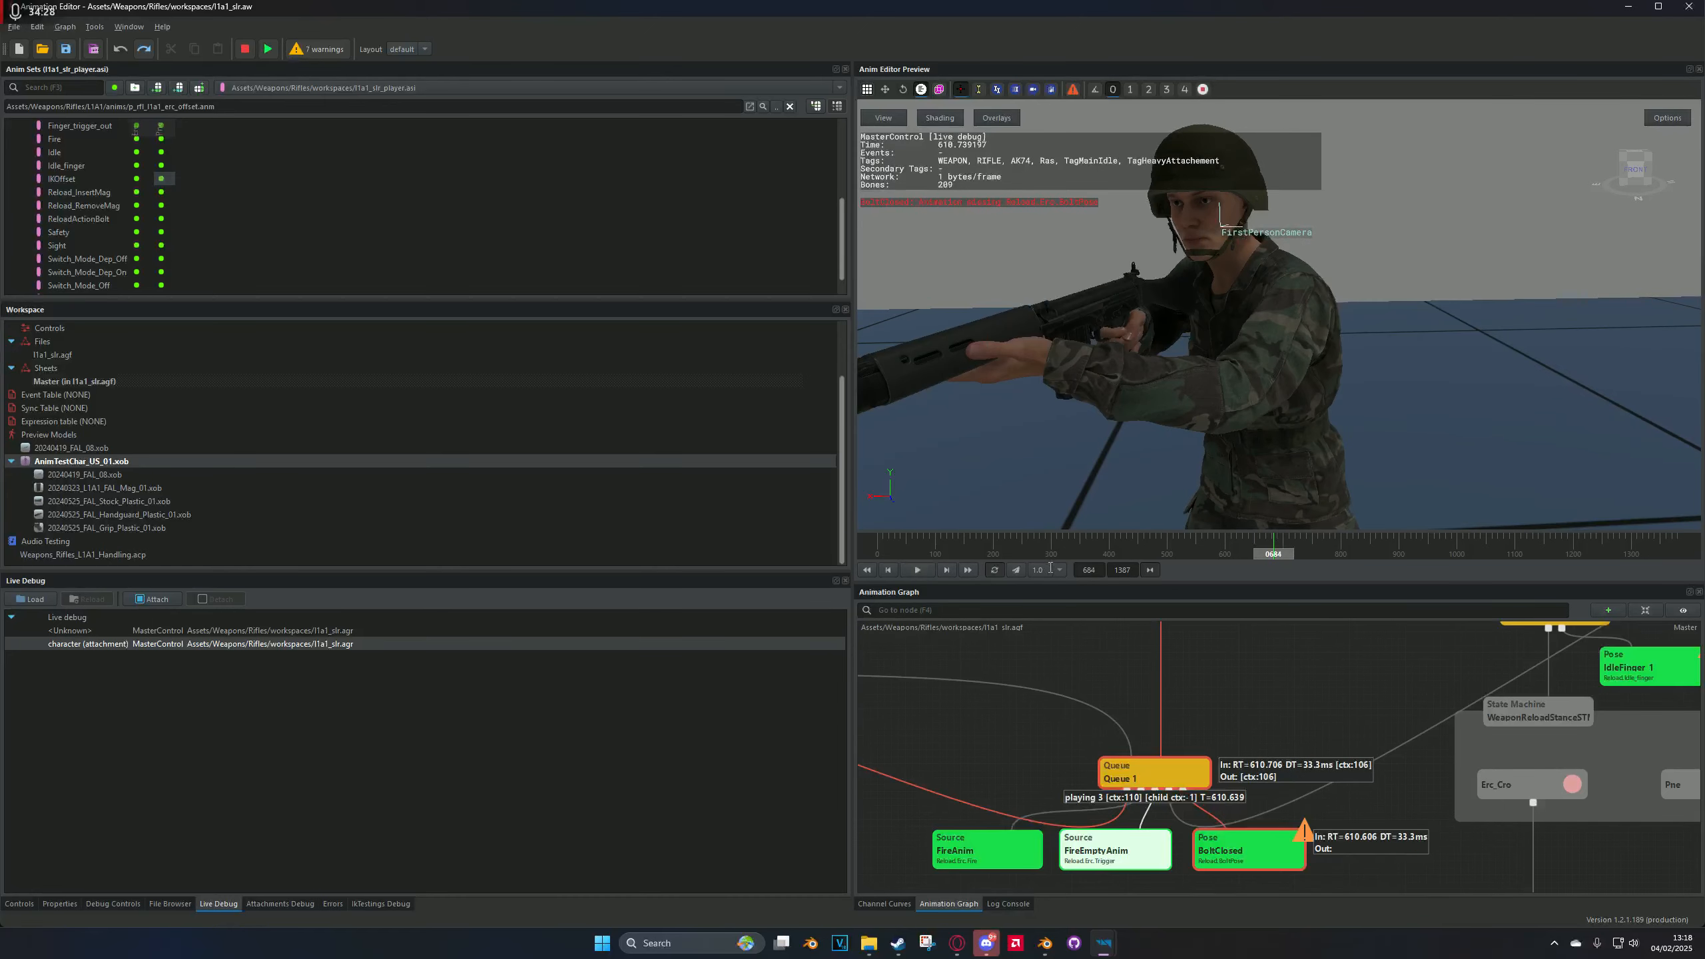
{"action": "left_click_drag", "start_coordinate": [1061, 547], "coordinate": [1032, 548]}
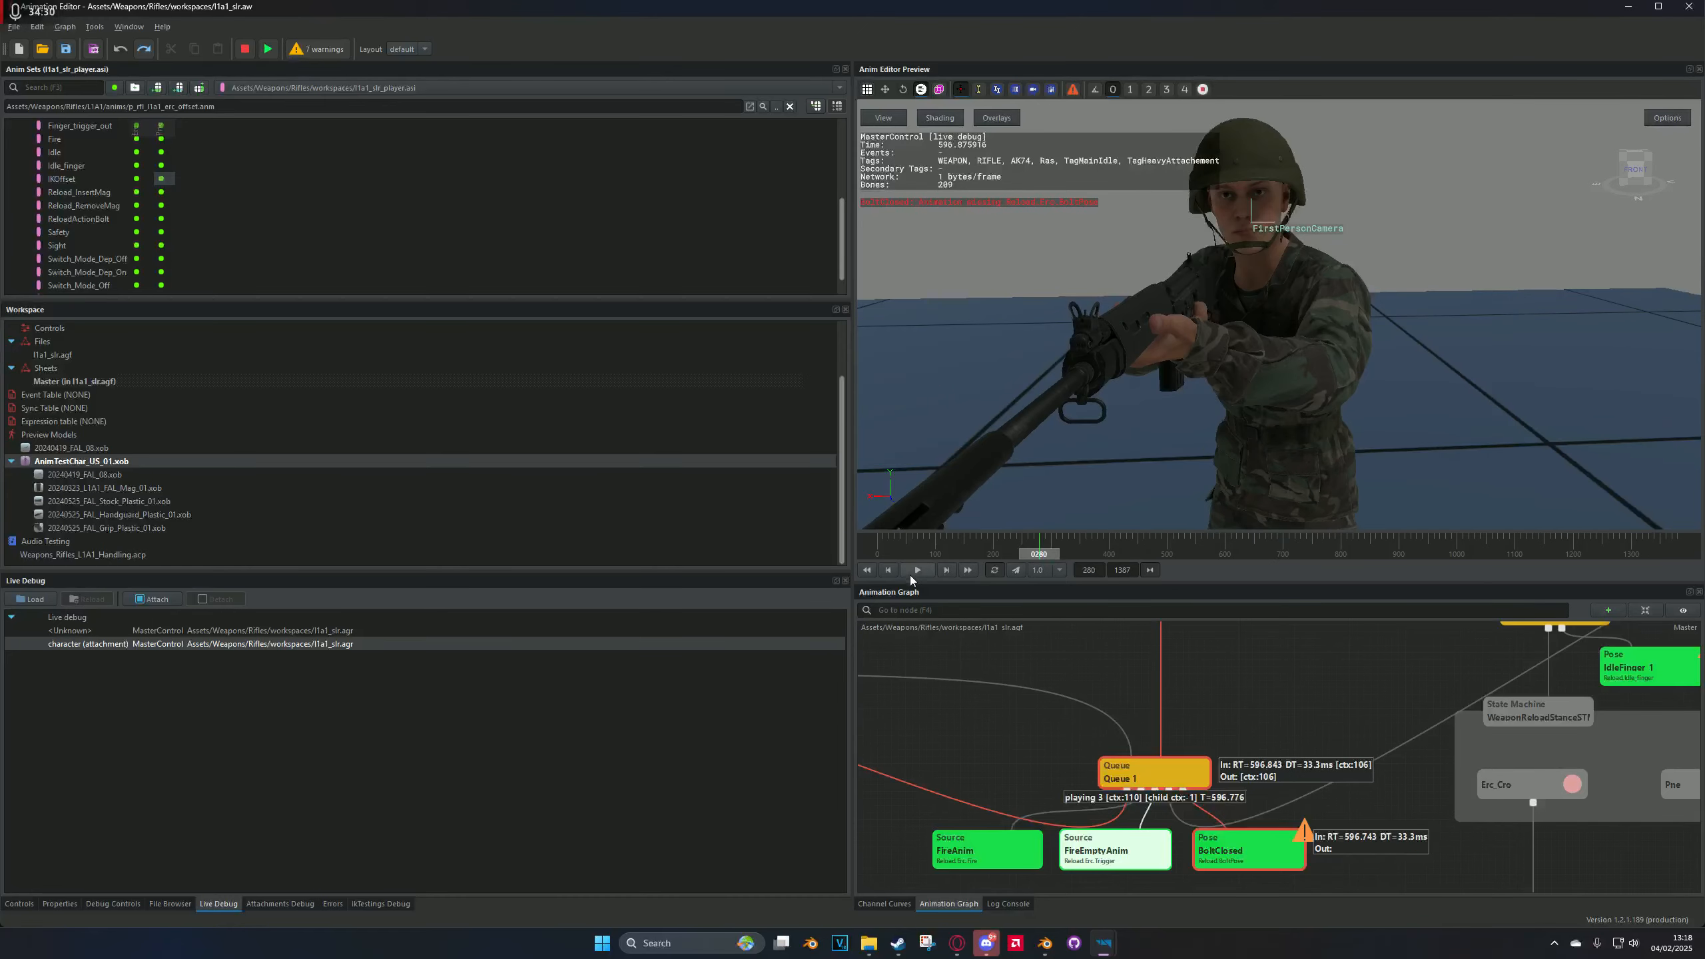
{"action": "left_click", "coordinate": [910, 575]}
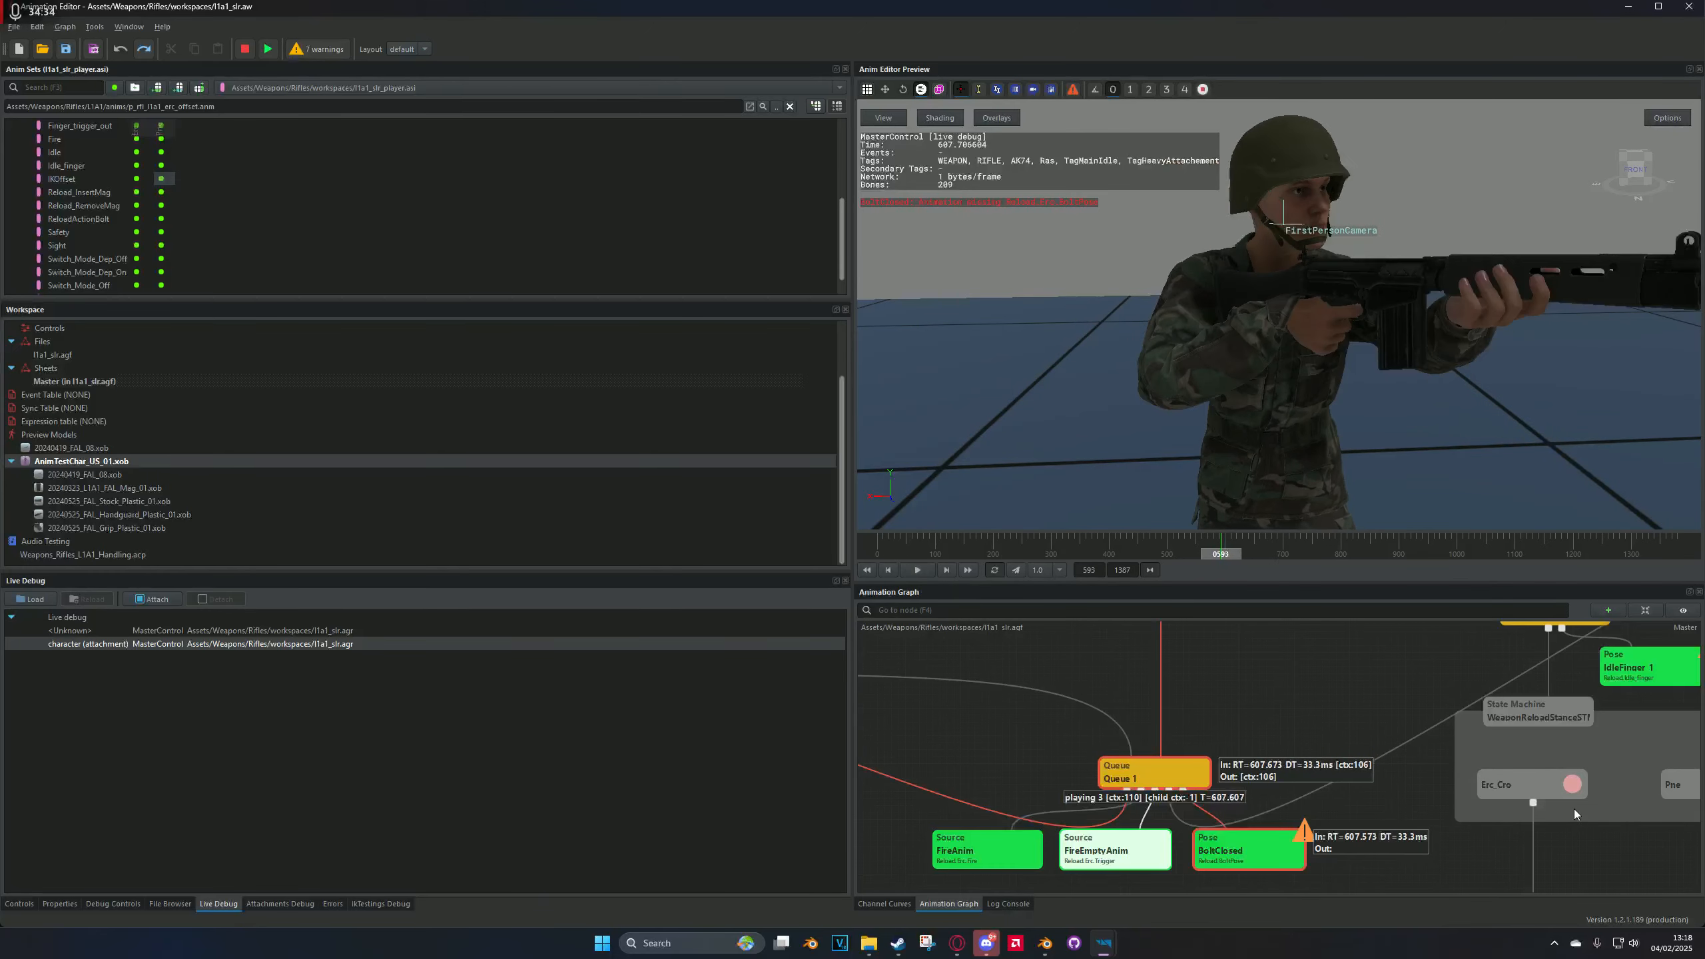
Step: Bring the whole animation graph into view, play the recording further and set the playhead to frame 875 within the reload
{"action": "scroll", "coordinate": [1574, 809], "scroll_direction": "down", "scroll_amount": 5}
{"action": "scroll", "coordinate": [1225, 751], "scroll_direction": "down", "scroll_amount": 3}
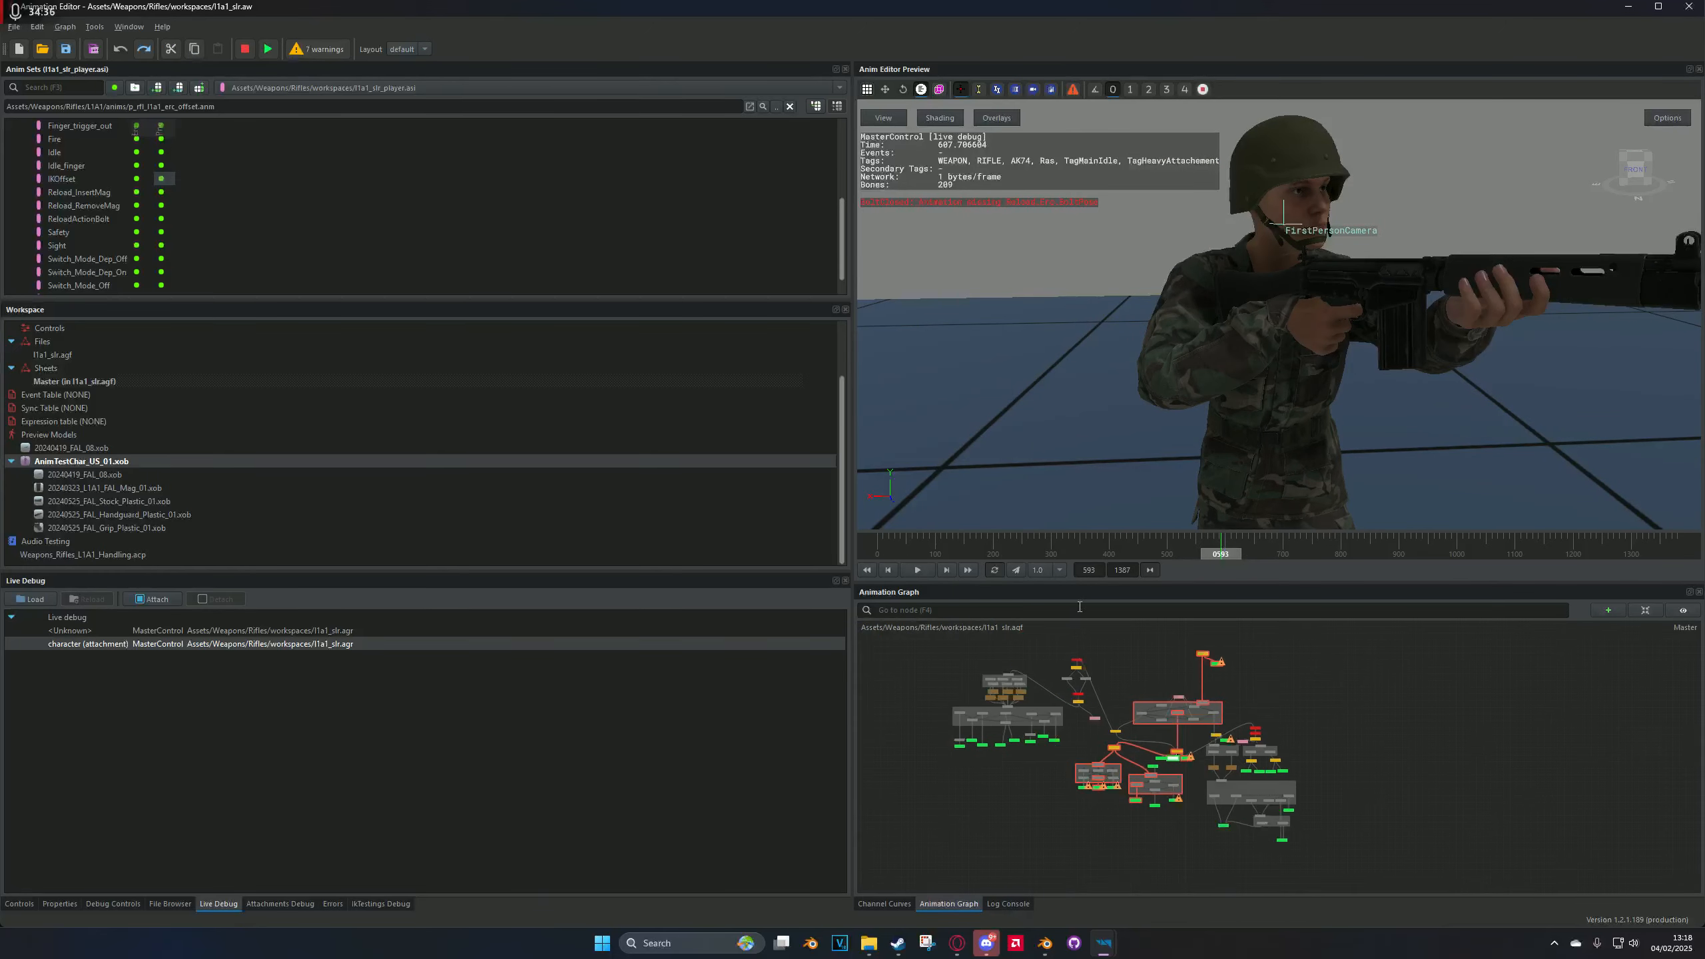
{"action": "scroll", "coordinate": [1231, 710], "scroll_direction": "up", "scroll_amount": 2}
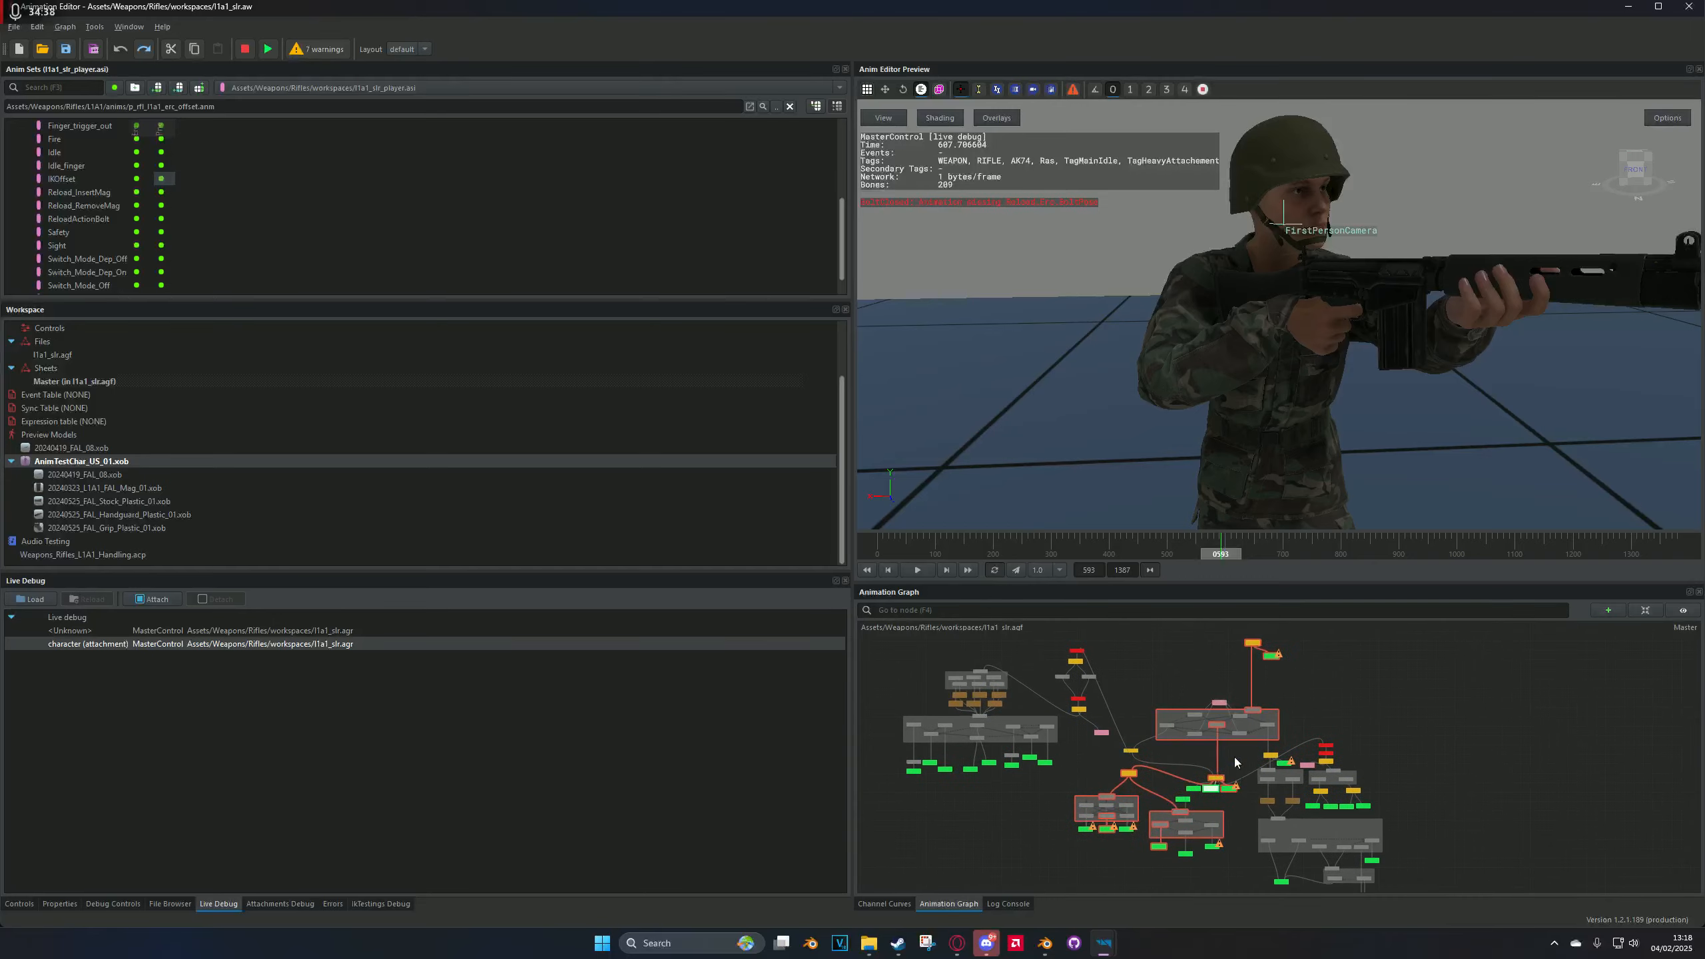
{"action": "left_click", "coordinate": [919, 571]}
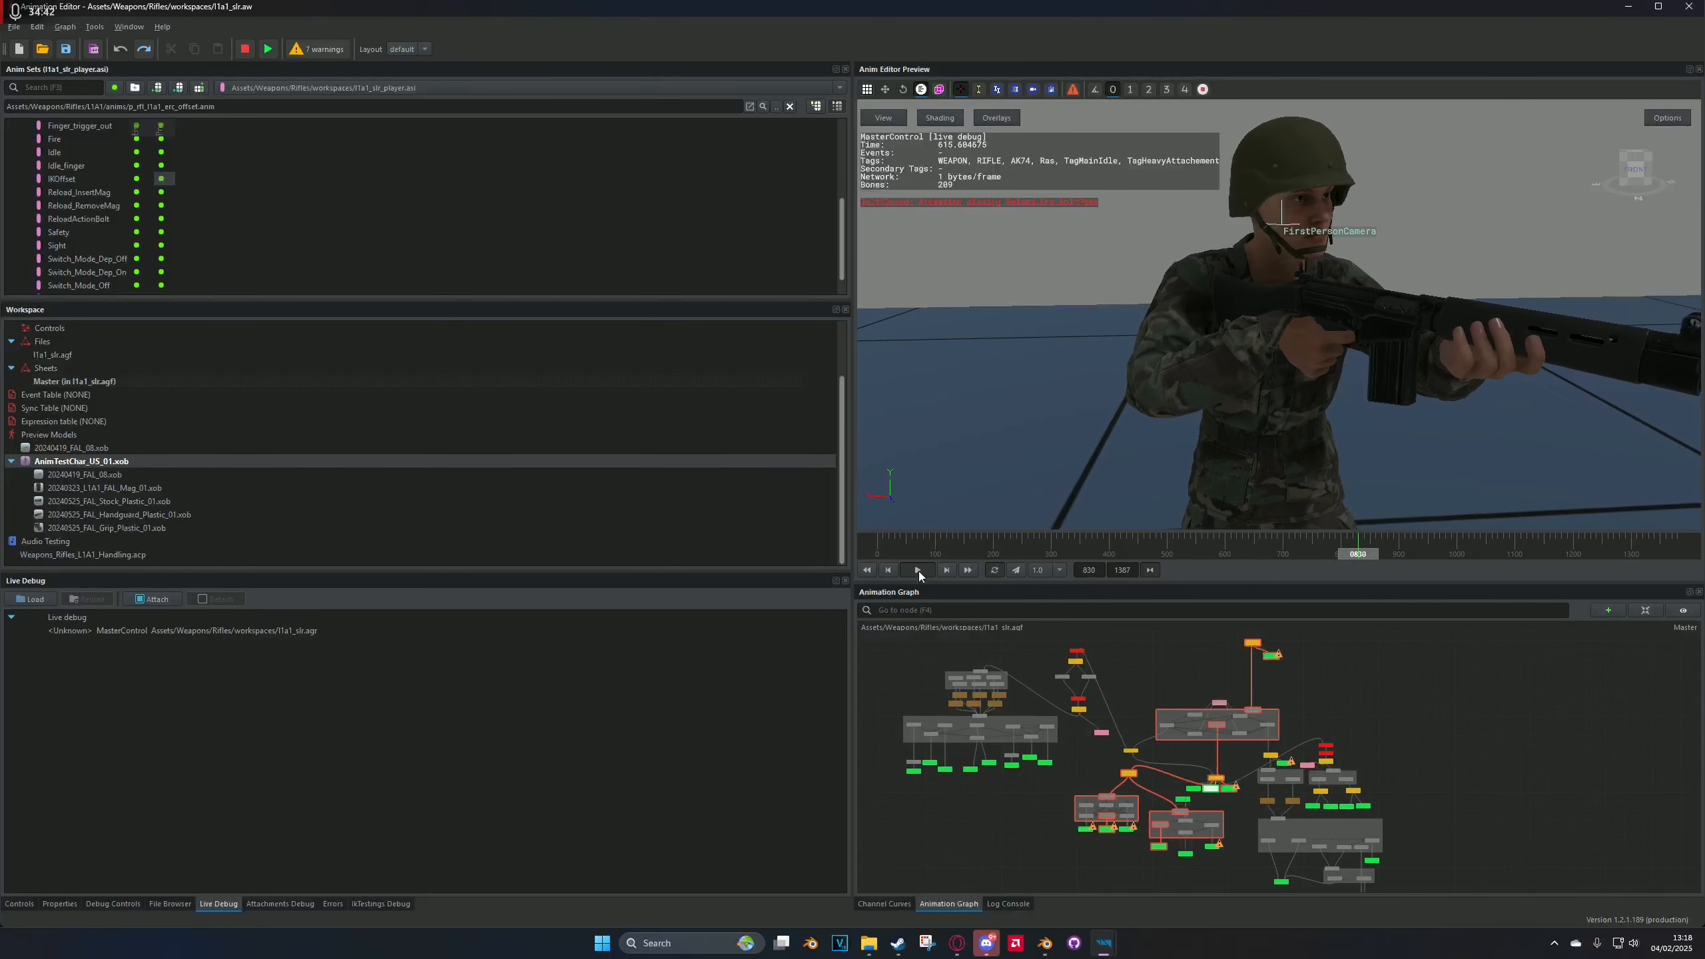
{"action": "left_click", "coordinate": [919, 570]}
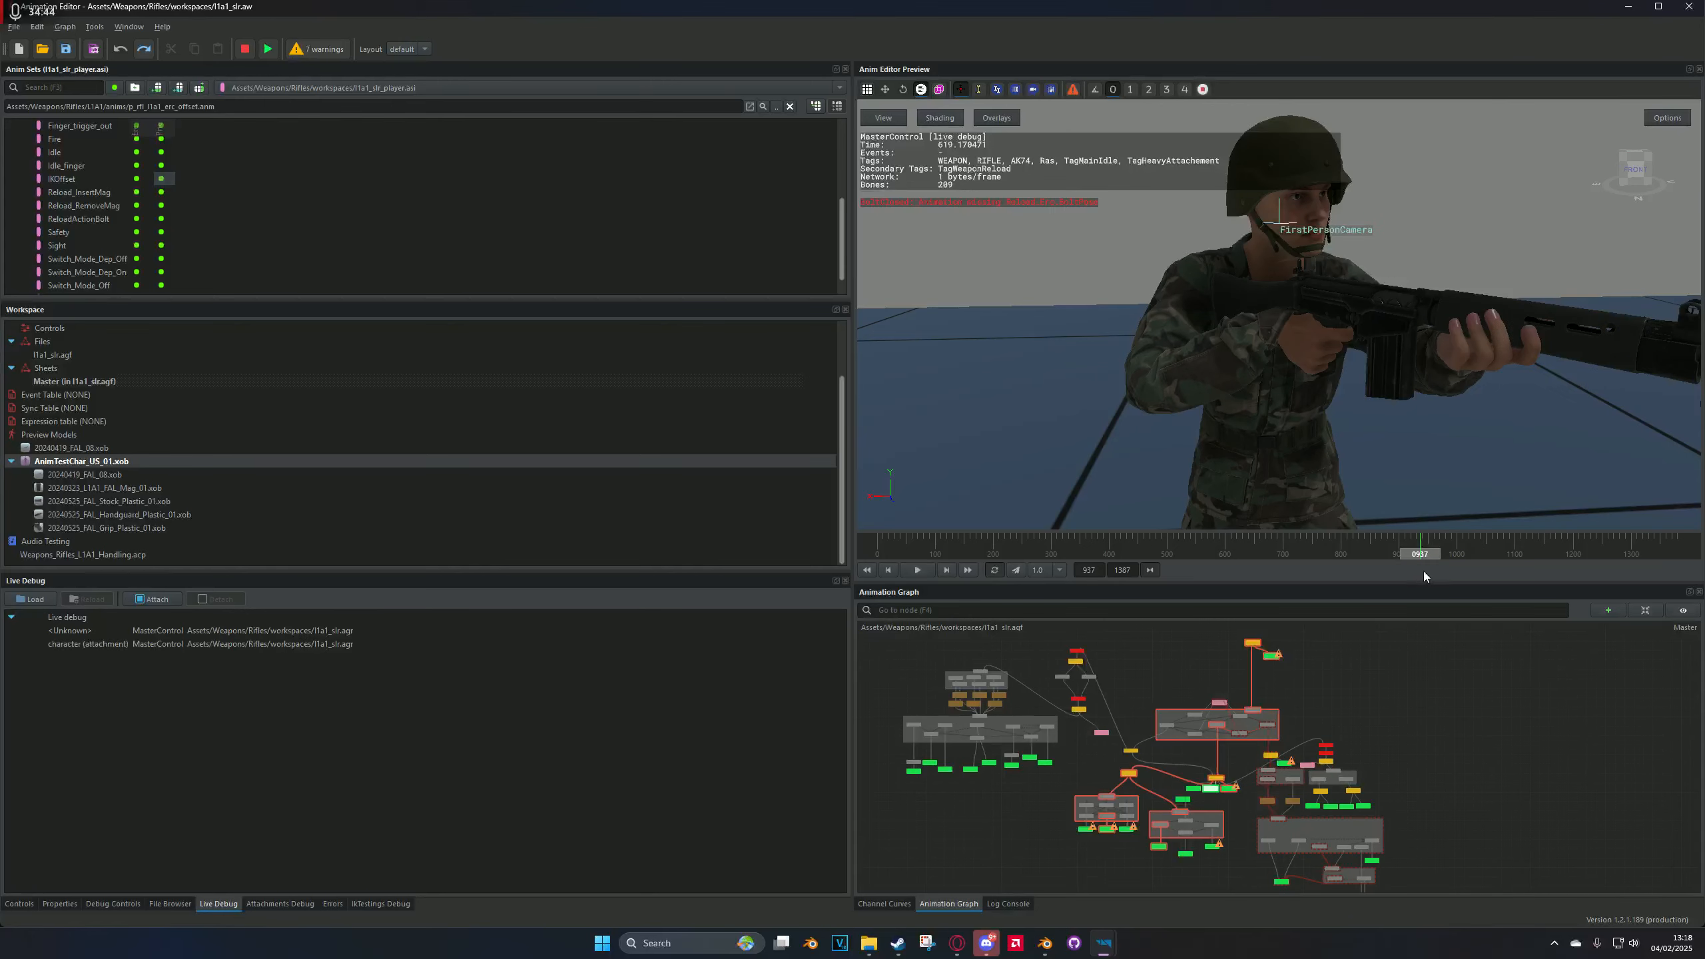
{"action": "left_click_drag", "start_coordinate": [1418, 556], "coordinate": [1384, 556]}
Step: Trace the active branch from the Reload state through Blend T 1 and the weapon reload stance state machine to the magazine reload nodes
{"action": "scroll", "coordinate": [1287, 697], "scroll_direction": "up", "scroll_amount": 3}
{"action": "scroll", "coordinate": [1286, 697], "scroll_direction": "up", "scroll_amount": 4}
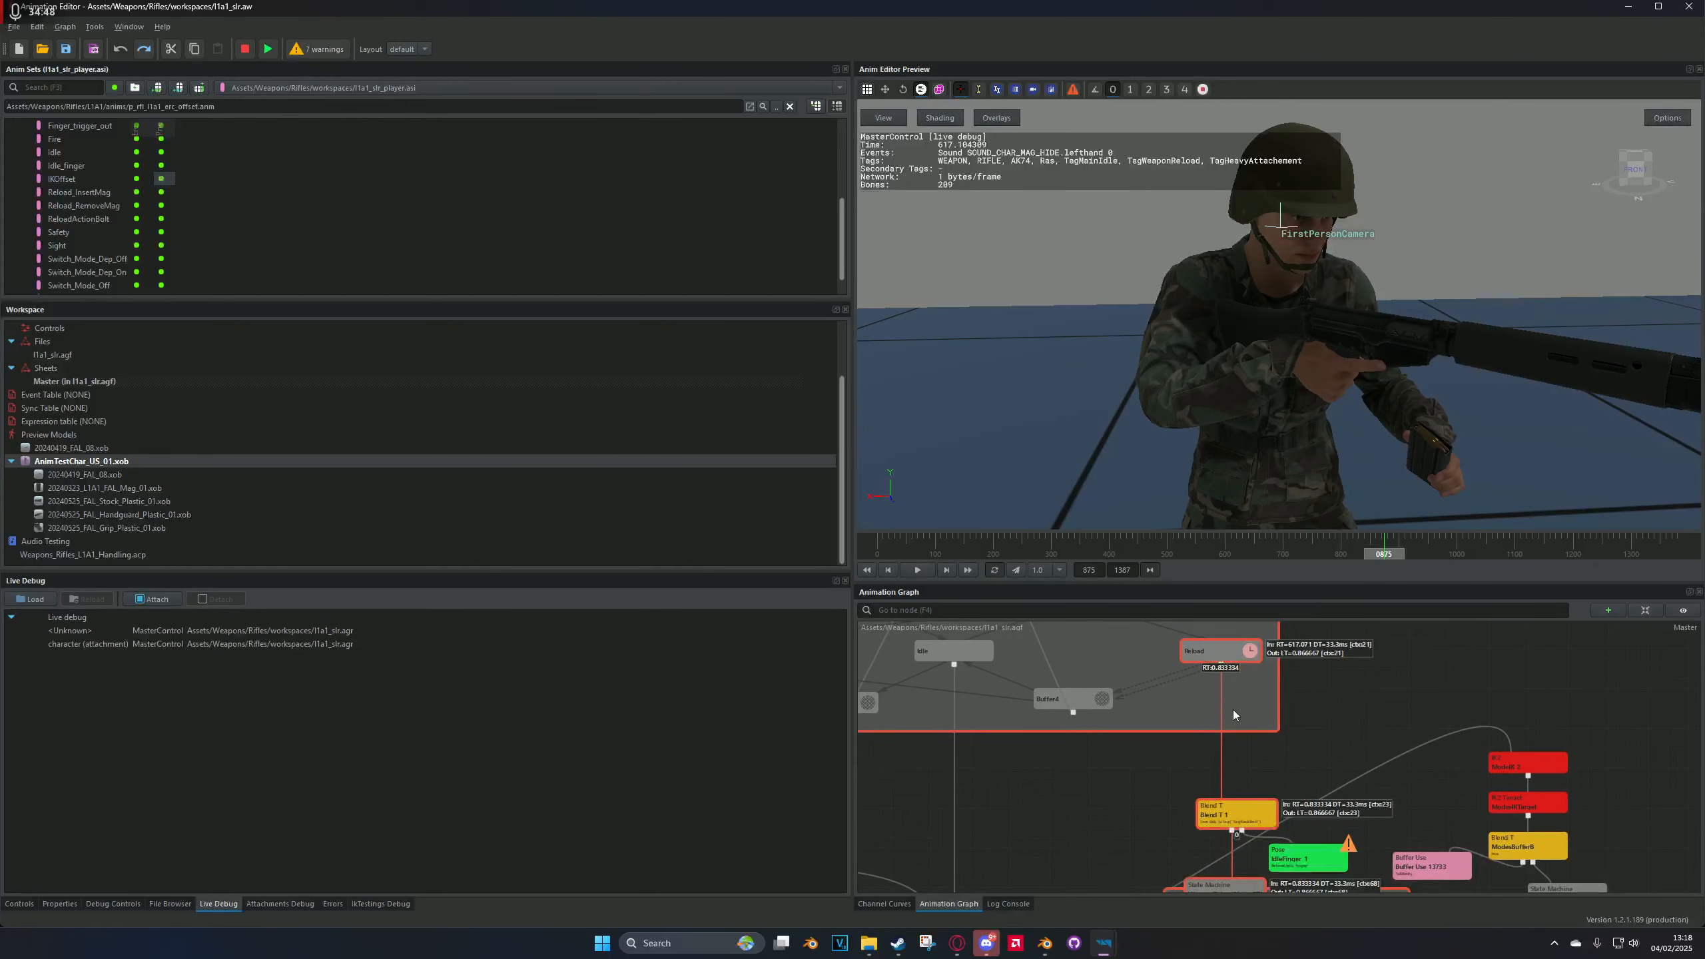
{"action": "scroll", "coordinate": [1233, 710], "scroll_direction": "down", "scroll_amount": 3}
{"action": "scroll", "coordinate": [1218, 699], "scroll_direction": "up", "scroll_amount": 4}
{"action": "middle_click_drag", "start_coordinate": [1267, 615], "coordinate": [1258, 620]}
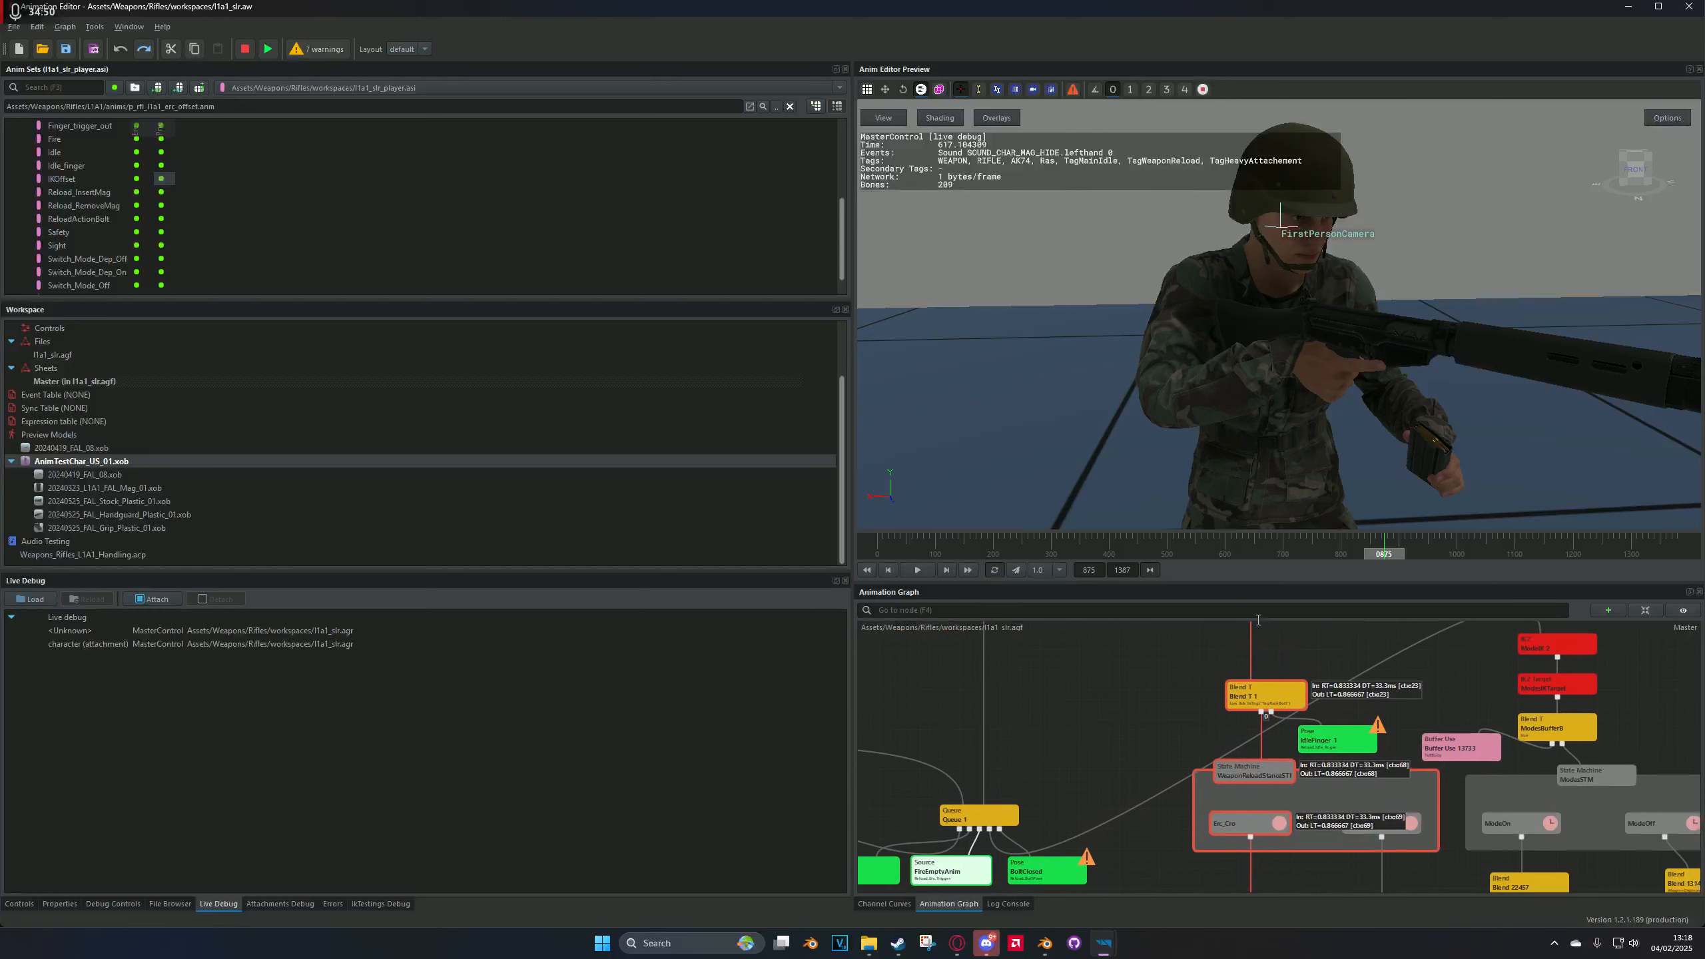
{"action": "middle_click_drag", "start_coordinate": [1266, 716], "coordinate": [1229, 574]}
{"action": "middle_click_drag", "start_coordinate": [1226, 642], "coordinate": [1175, 612]}
{"action": "scroll", "coordinate": [1178, 625], "scroll_direction": "down", "scroll_amount": 3}
{"action": "middle_click_drag", "start_coordinate": [1213, 744], "coordinate": [1145, 630]}
{"action": "scroll", "coordinate": [1172, 681], "scroll_direction": "up", "scroll_amount": 5}
{"action": "scroll", "coordinate": [1239, 744], "scroll_direction": "down", "scroll_amount": 5}
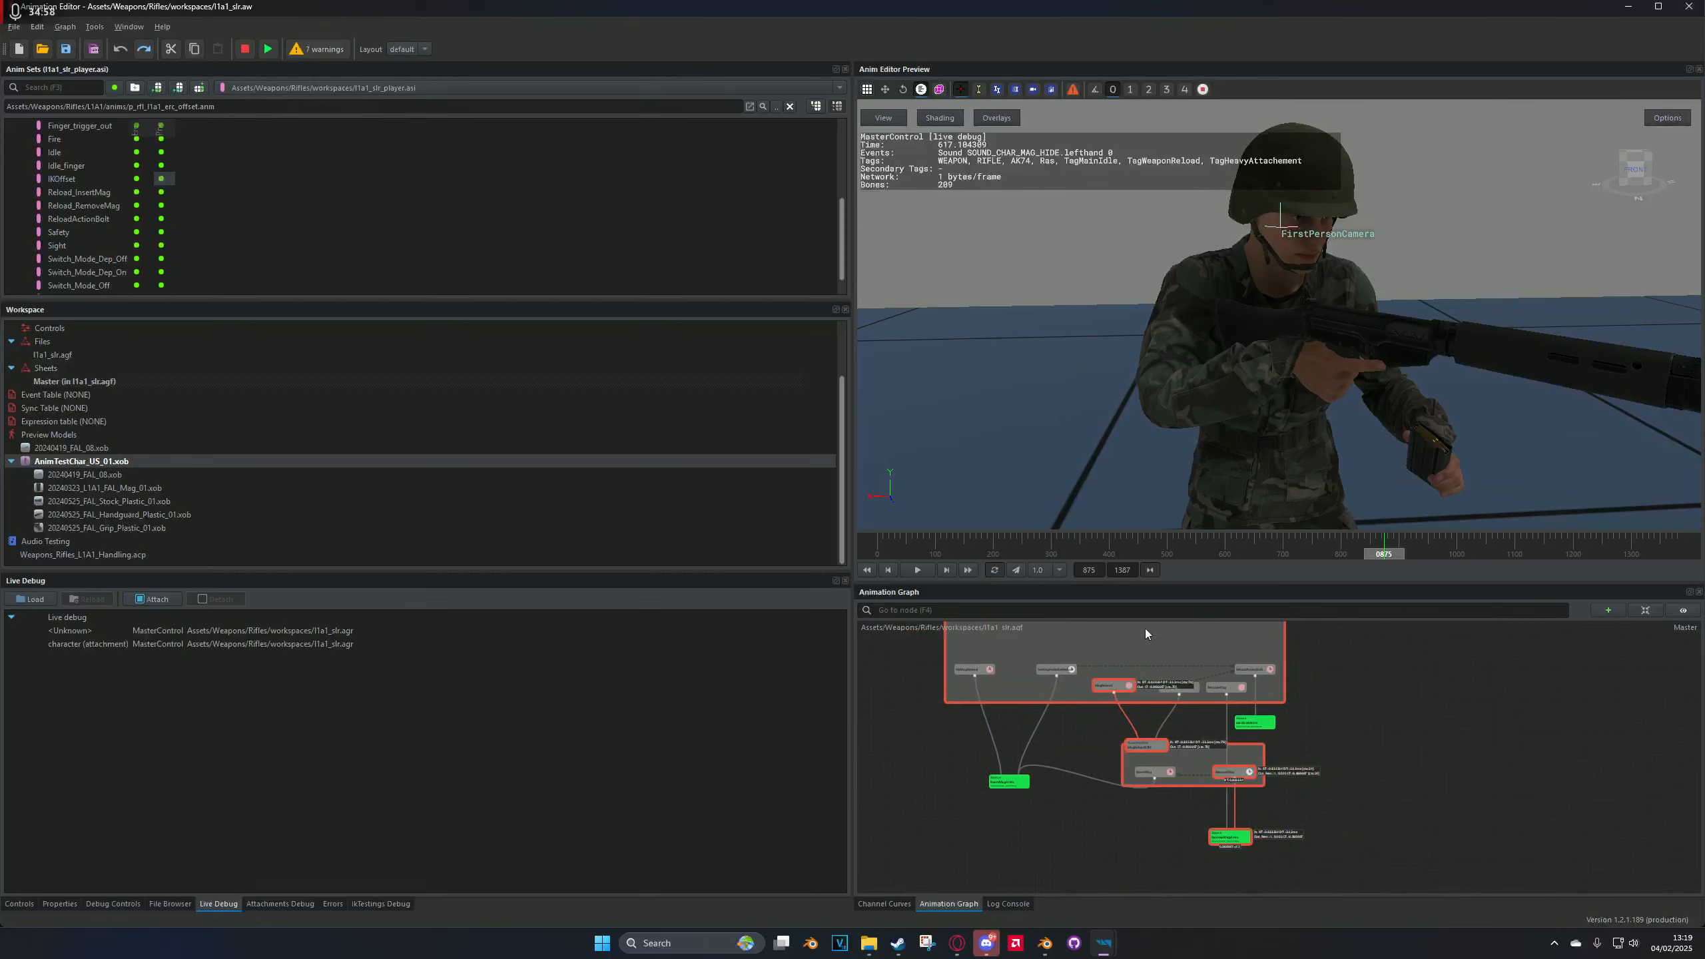
Step: Move the playhead to frame 868 and examine the MagReload state in the graph
{"action": "mouse_move", "coordinate": [1388, 553]}
{"action": "left_mouse_down"}
{"action": "mouse_move", "coordinate": [1357, 552]}
{"action": "mouse_move", "coordinate": [1380, 553]}
{"action": "left_mouse_up"}
{"action": "scroll", "coordinate": [1175, 680], "scroll_direction": "up", "scroll_amount": 3}
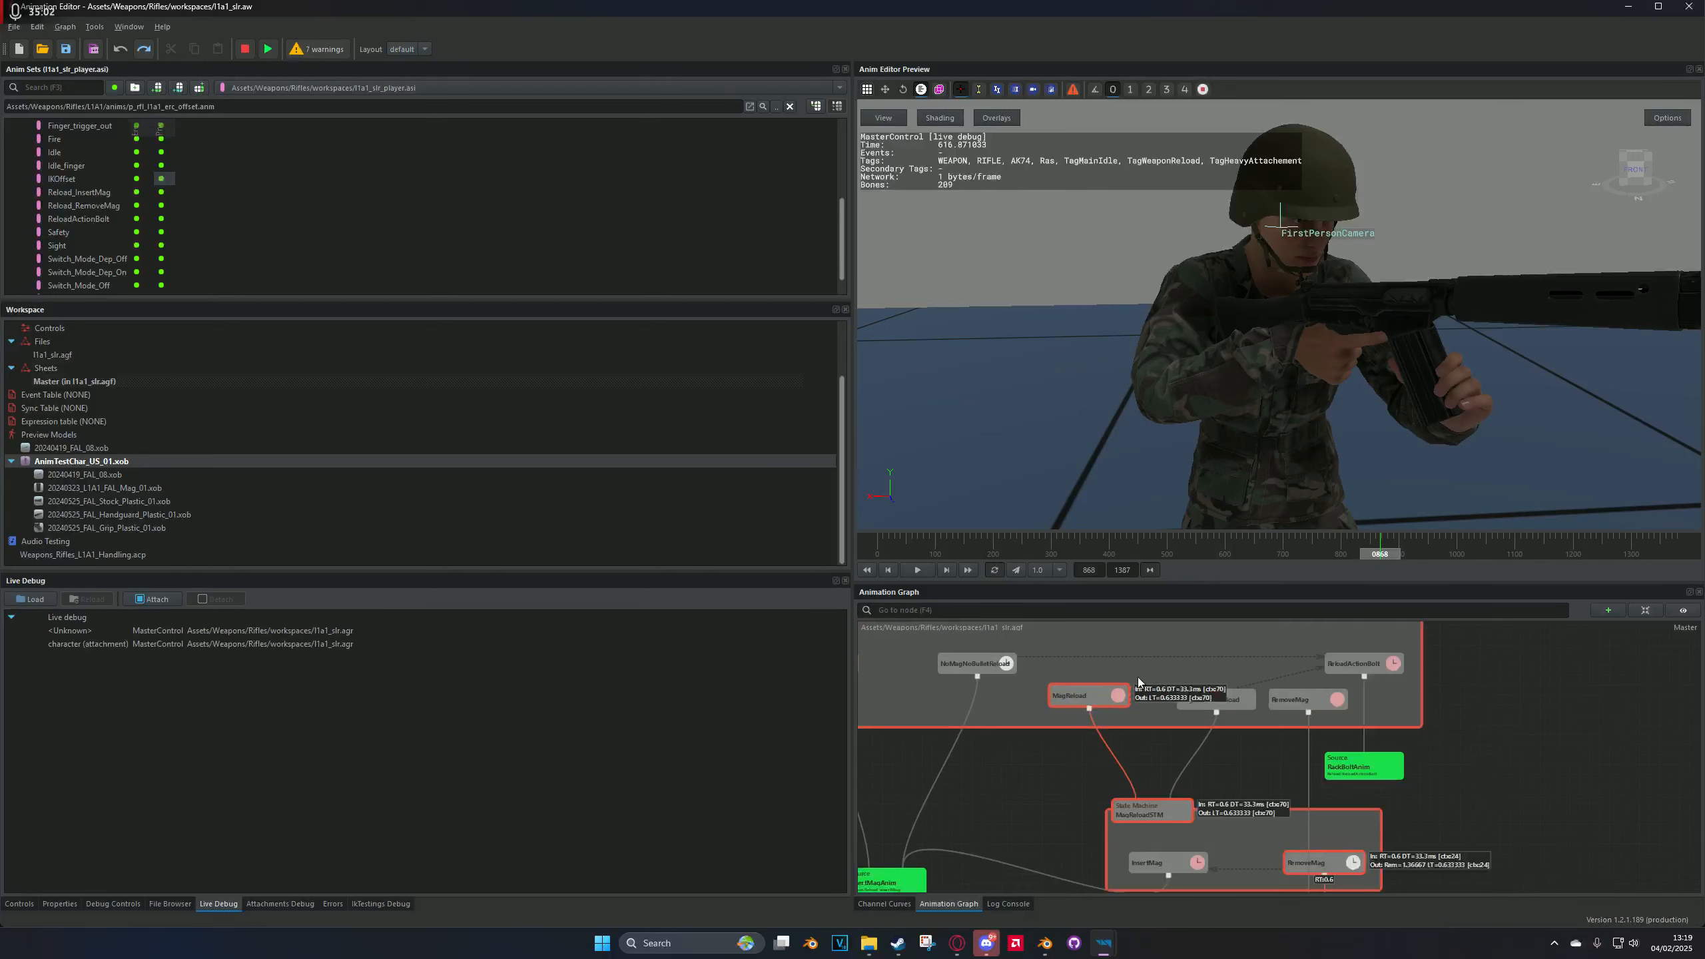
{"action": "scroll", "coordinate": [1193, 757], "scroll_direction": "up", "scroll_amount": 3}
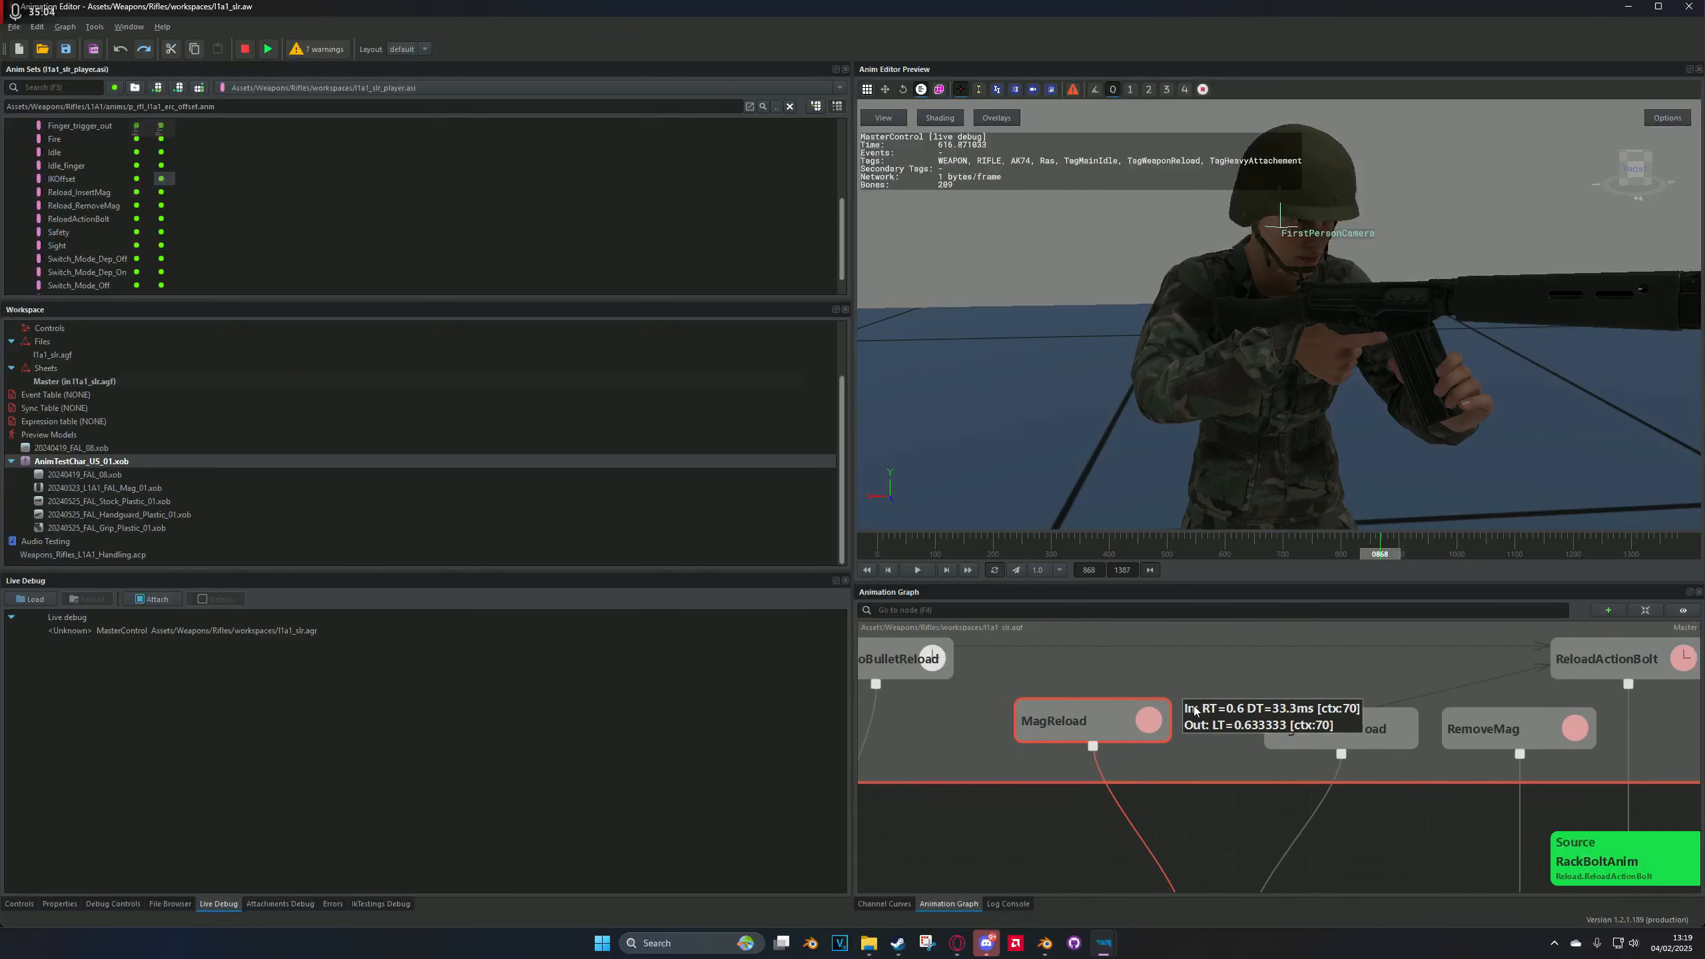
Step: Move the playhead to frame 882 and follow the active branch through the RemoveMag state to the RemoveMagAnim source
{"action": "mouse_move", "coordinate": [1386, 547]}
{"action": "left_mouse_down"}
{"action": "mouse_move", "coordinate": [1370, 547]}
{"action": "mouse_move", "coordinate": [1389, 549]}
{"action": "left_mouse_up"}
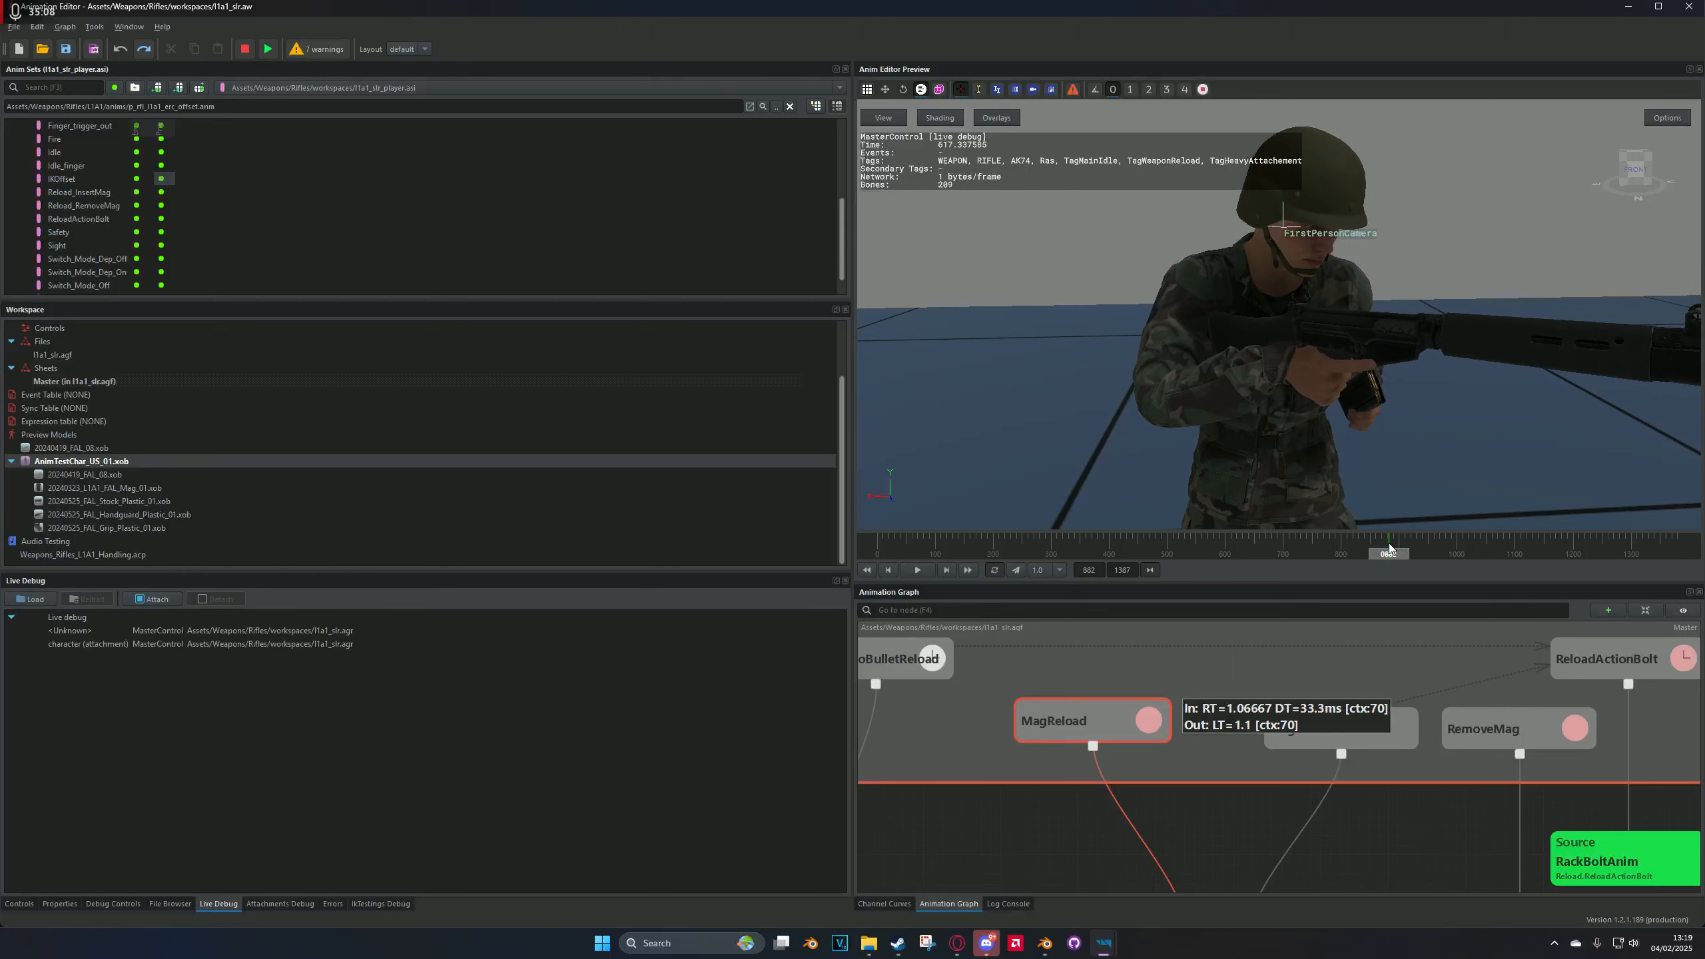
{"action": "scroll", "coordinate": [1355, 757], "scroll_direction": "down", "scroll_amount": 1}
{"action": "middle_click_drag", "start_coordinate": [1344, 765], "coordinate": [1237, 642]}
{"action": "scroll", "coordinate": [1321, 724], "scroll_direction": "down", "scroll_amount": 1}
{"action": "middle_click_drag", "start_coordinate": [1320, 731], "coordinate": [1250, 671]}
{"action": "scroll", "coordinate": [1255, 682], "scroll_direction": "up", "scroll_amount": 3}
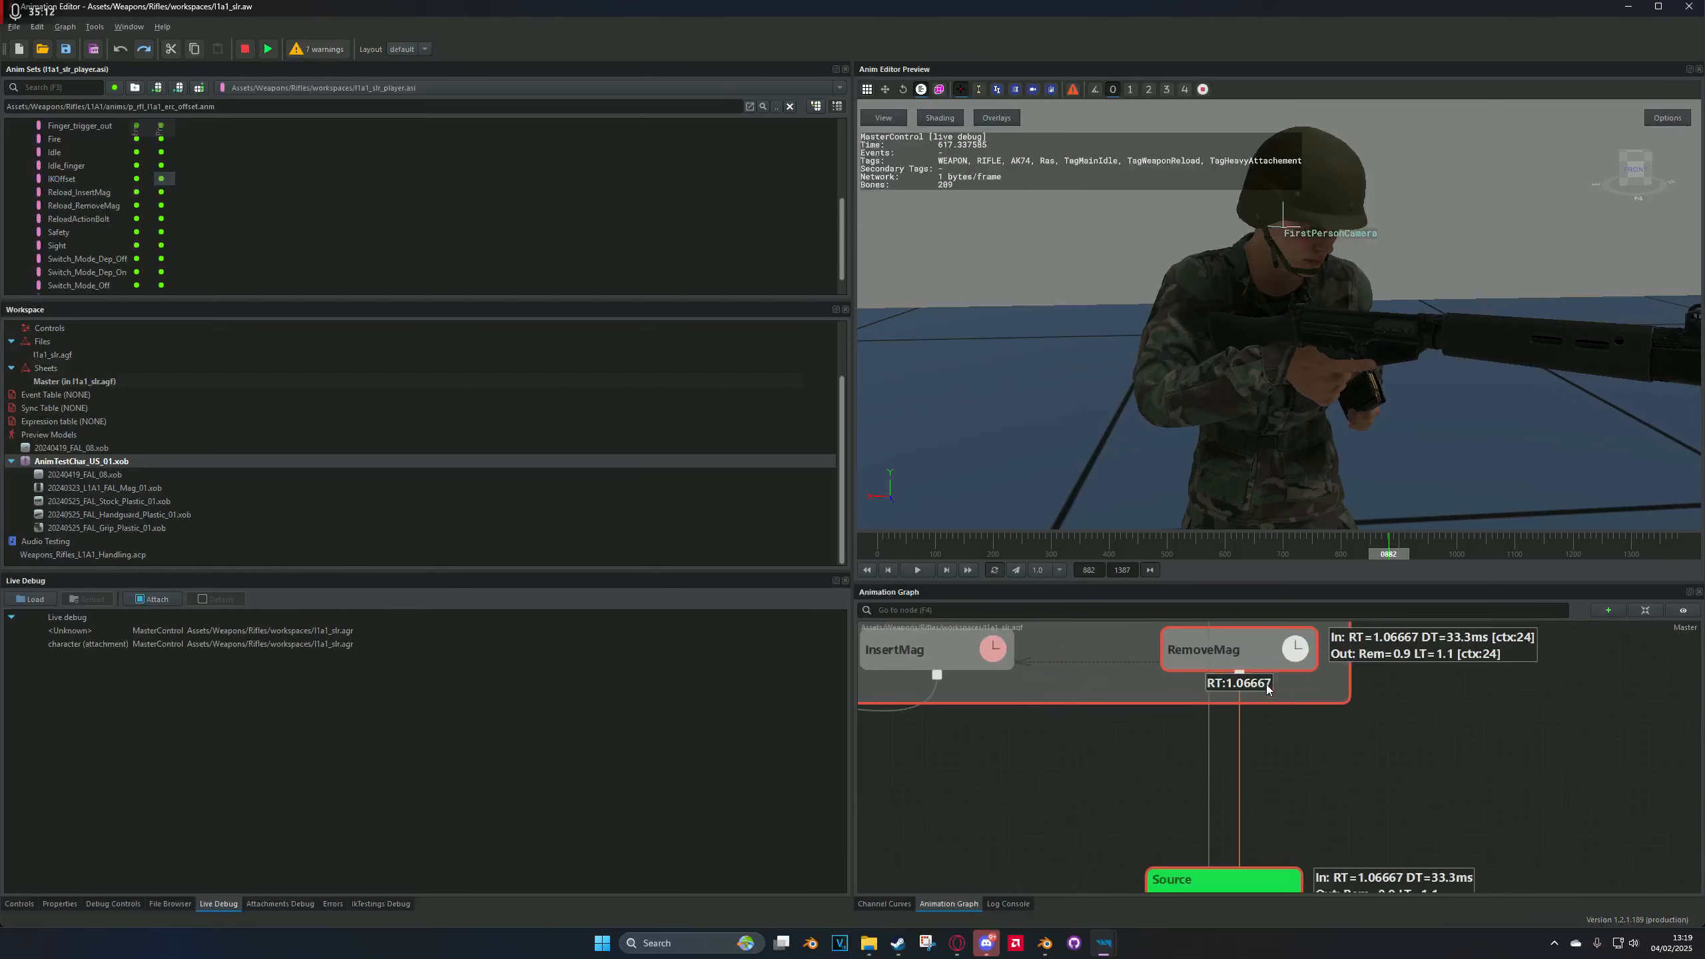
{"action": "scroll", "coordinate": [1308, 702], "scroll_direction": "down", "scroll_amount": 2}
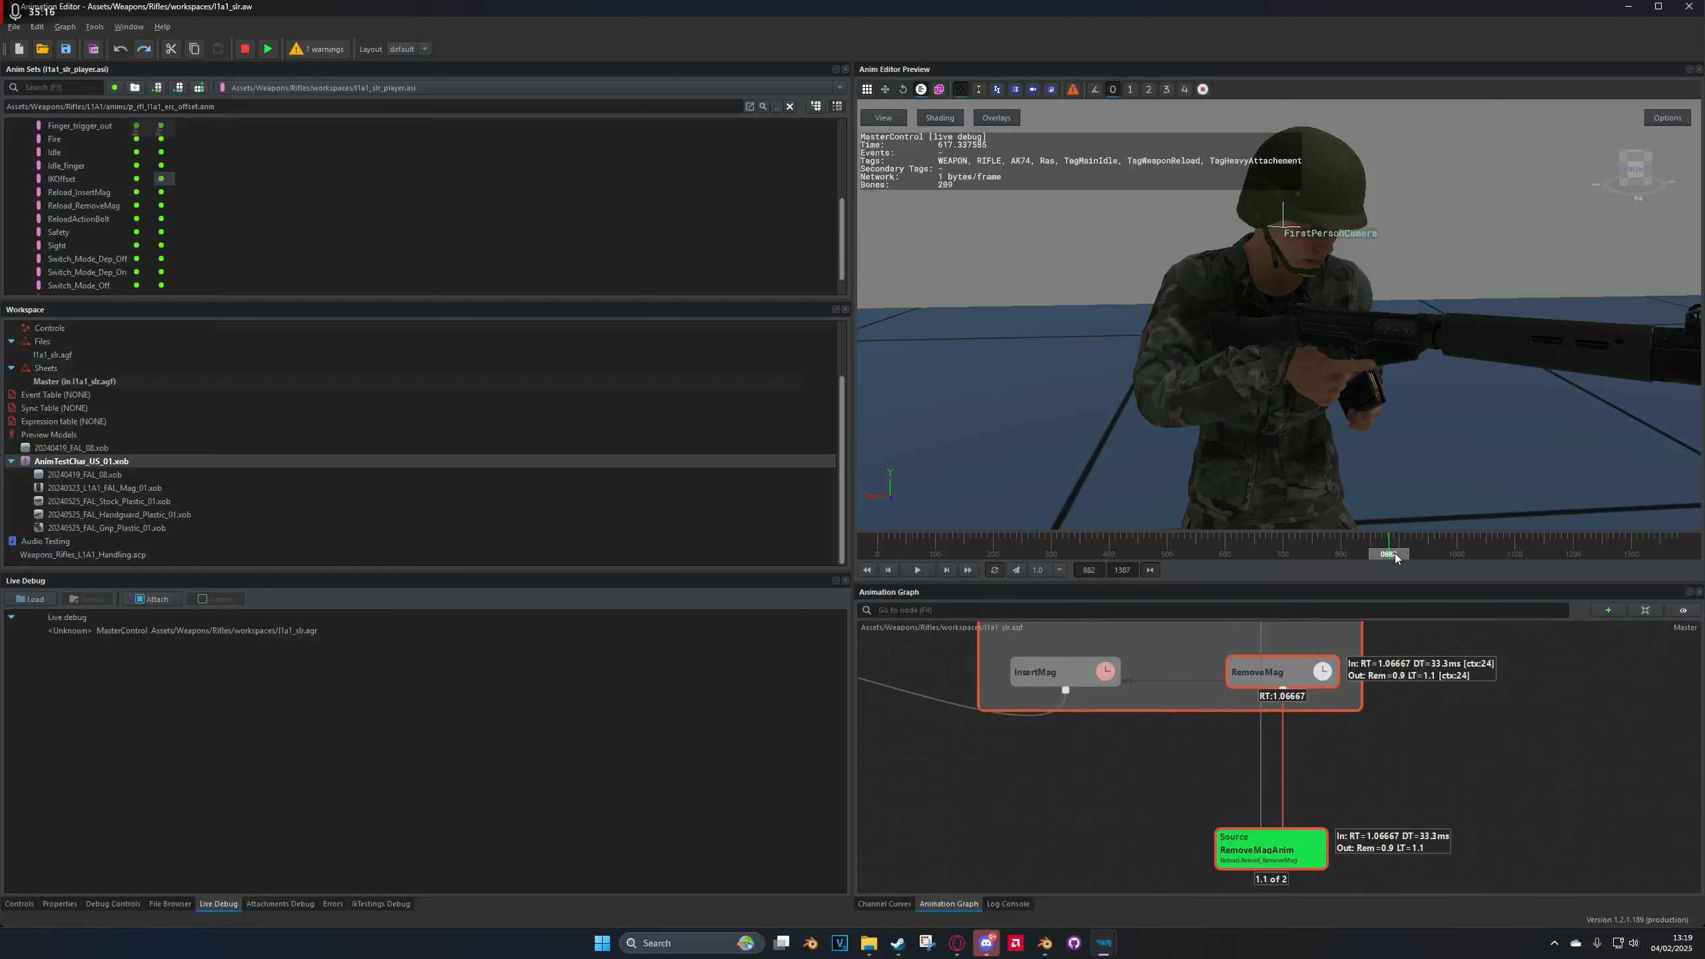
Step: Scrub the recording from the magazine removal to frame 917 and examine the InsertMagAnim source below the InsertMag state
{"action": "mouse_move", "coordinate": [1395, 553]}
{"action": "left_mouse_down"}
{"action": "mouse_move", "coordinate": [1409, 552]}
{"action": "mouse_move", "coordinate": [1381, 553]}
{"action": "left_mouse_up"}
{"action": "scroll", "coordinate": [1328, 646], "scroll_direction": "down", "scroll_amount": 4}
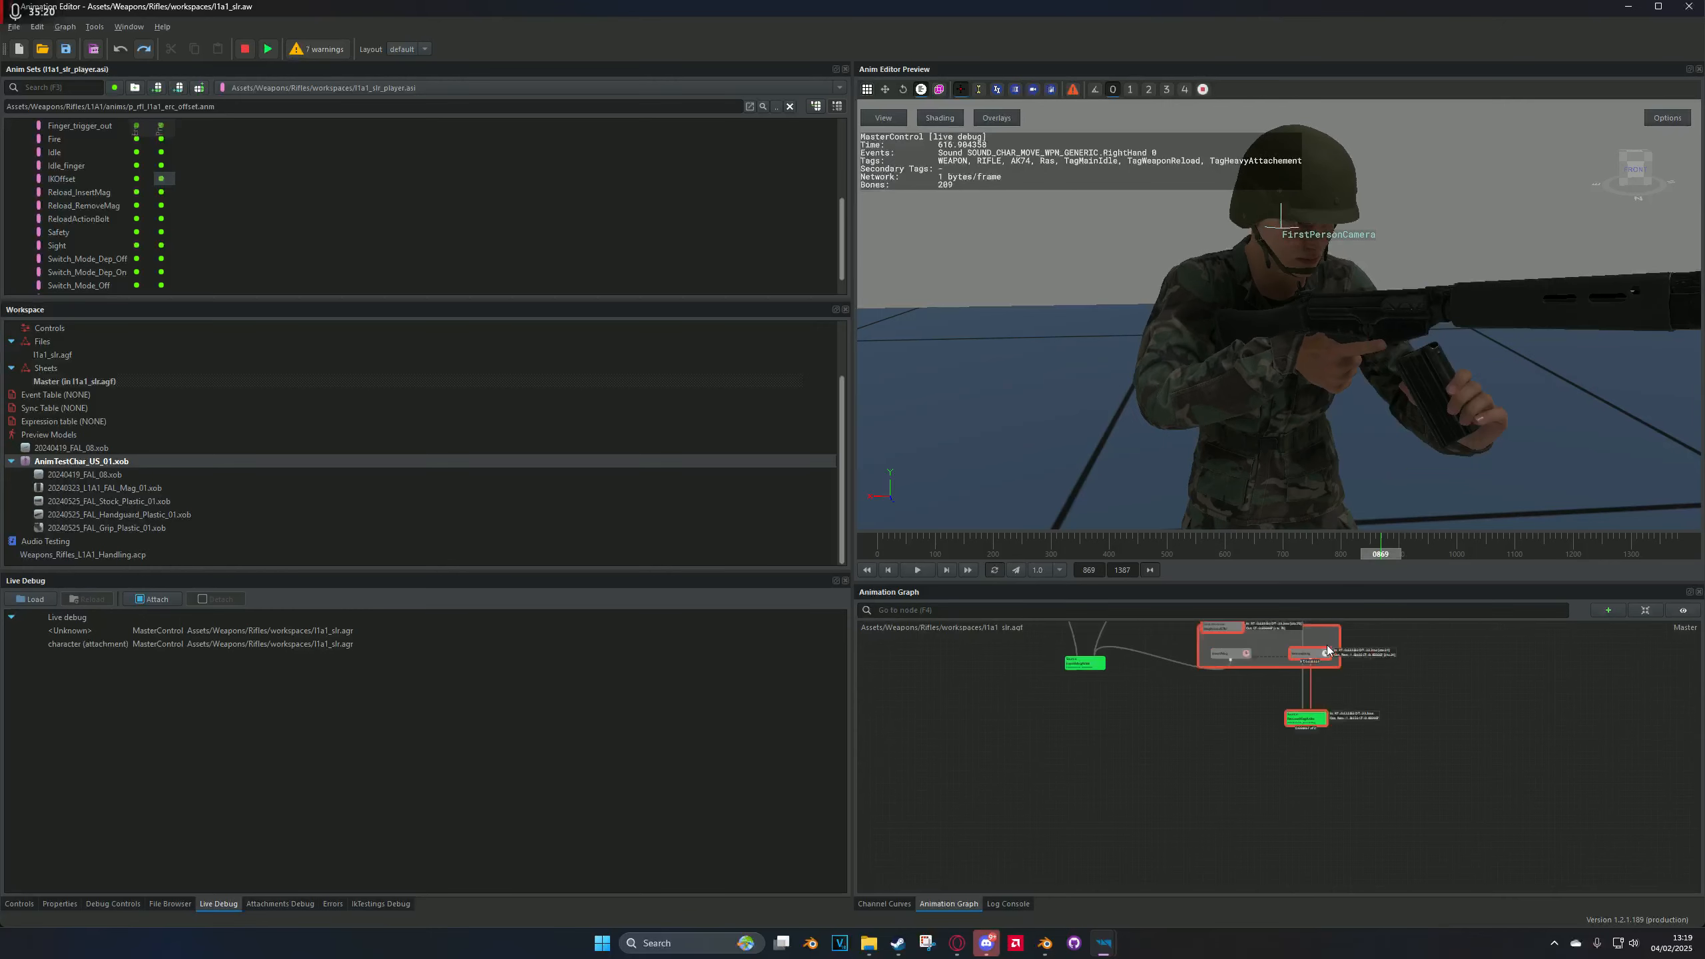
{"action": "scroll", "coordinate": [1328, 646], "scroll_direction": "down", "scroll_amount": 2}
{"action": "middle_click_drag", "start_coordinate": [1180, 717], "coordinate": [1165, 783]}
{"action": "left_click_drag", "start_coordinate": [1373, 552], "coordinate": [1408, 553]}
{"action": "scroll", "coordinate": [1184, 773], "scroll_direction": "up", "scroll_amount": 3}
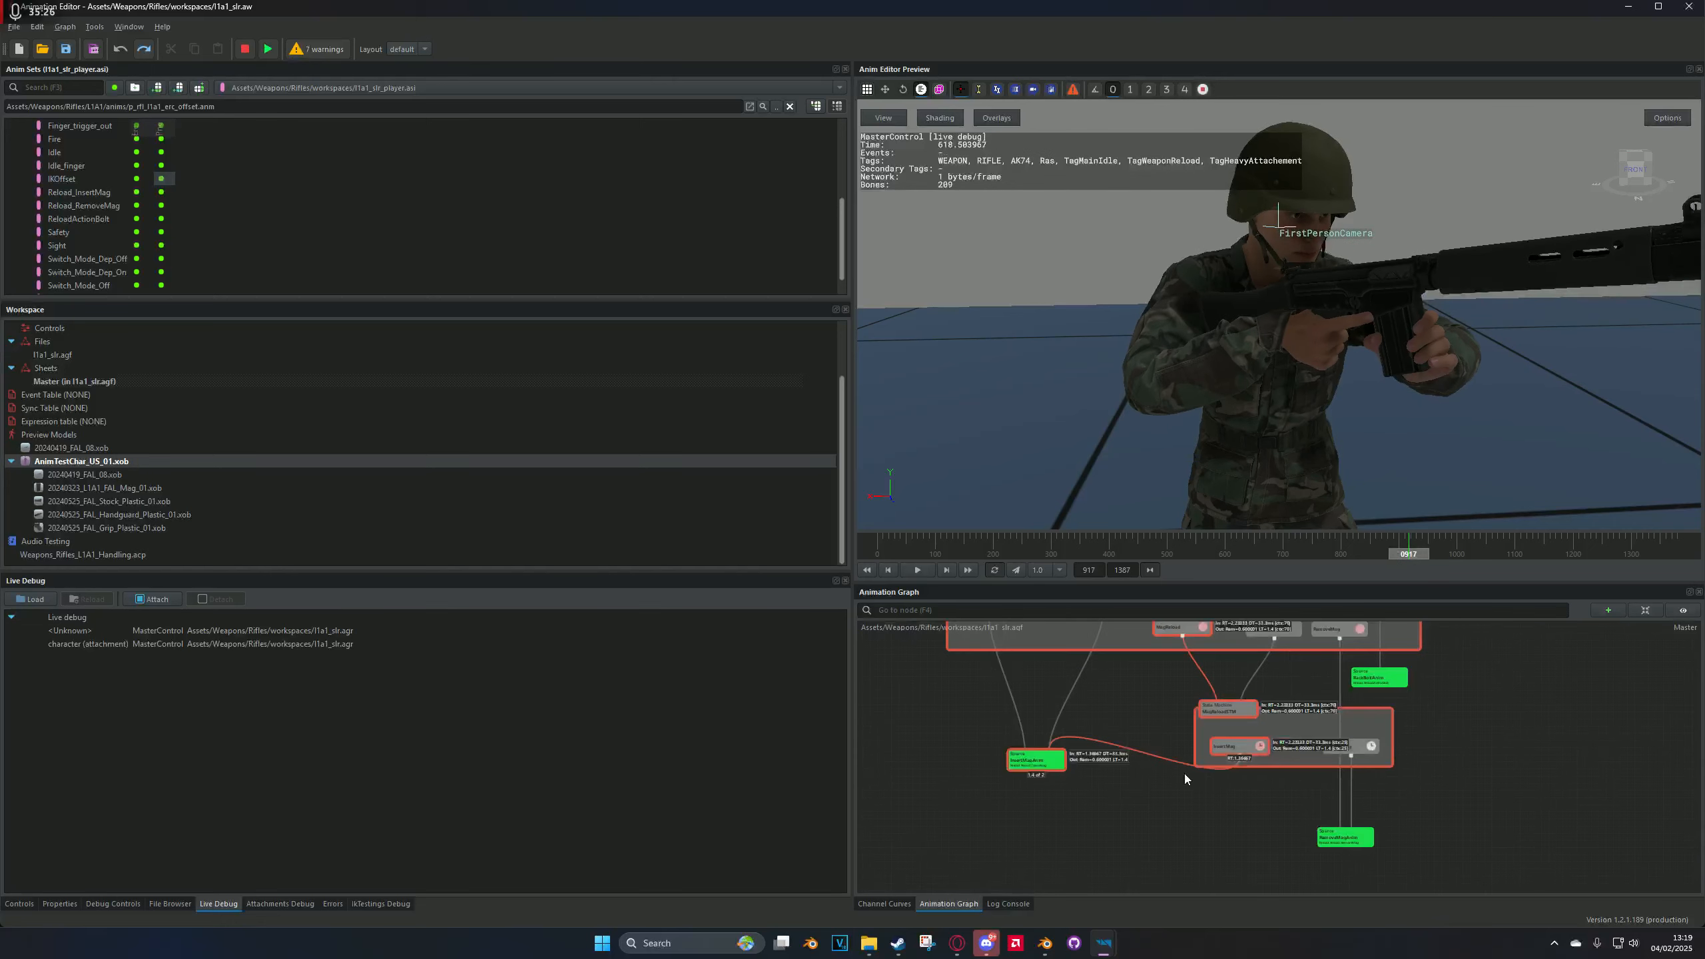
{"action": "middle_click_drag", "start_coordinate": [1185, 774], "coordinate": [1401, 781]}
{"action": "scroll", "coordinate": [1266, 717], "scroll_direction": "up", "scroll_amount": 5}
{"action": "middle_click_drag", "start_coordinate": [1277, 746], "coordinate": [1452, 773]}
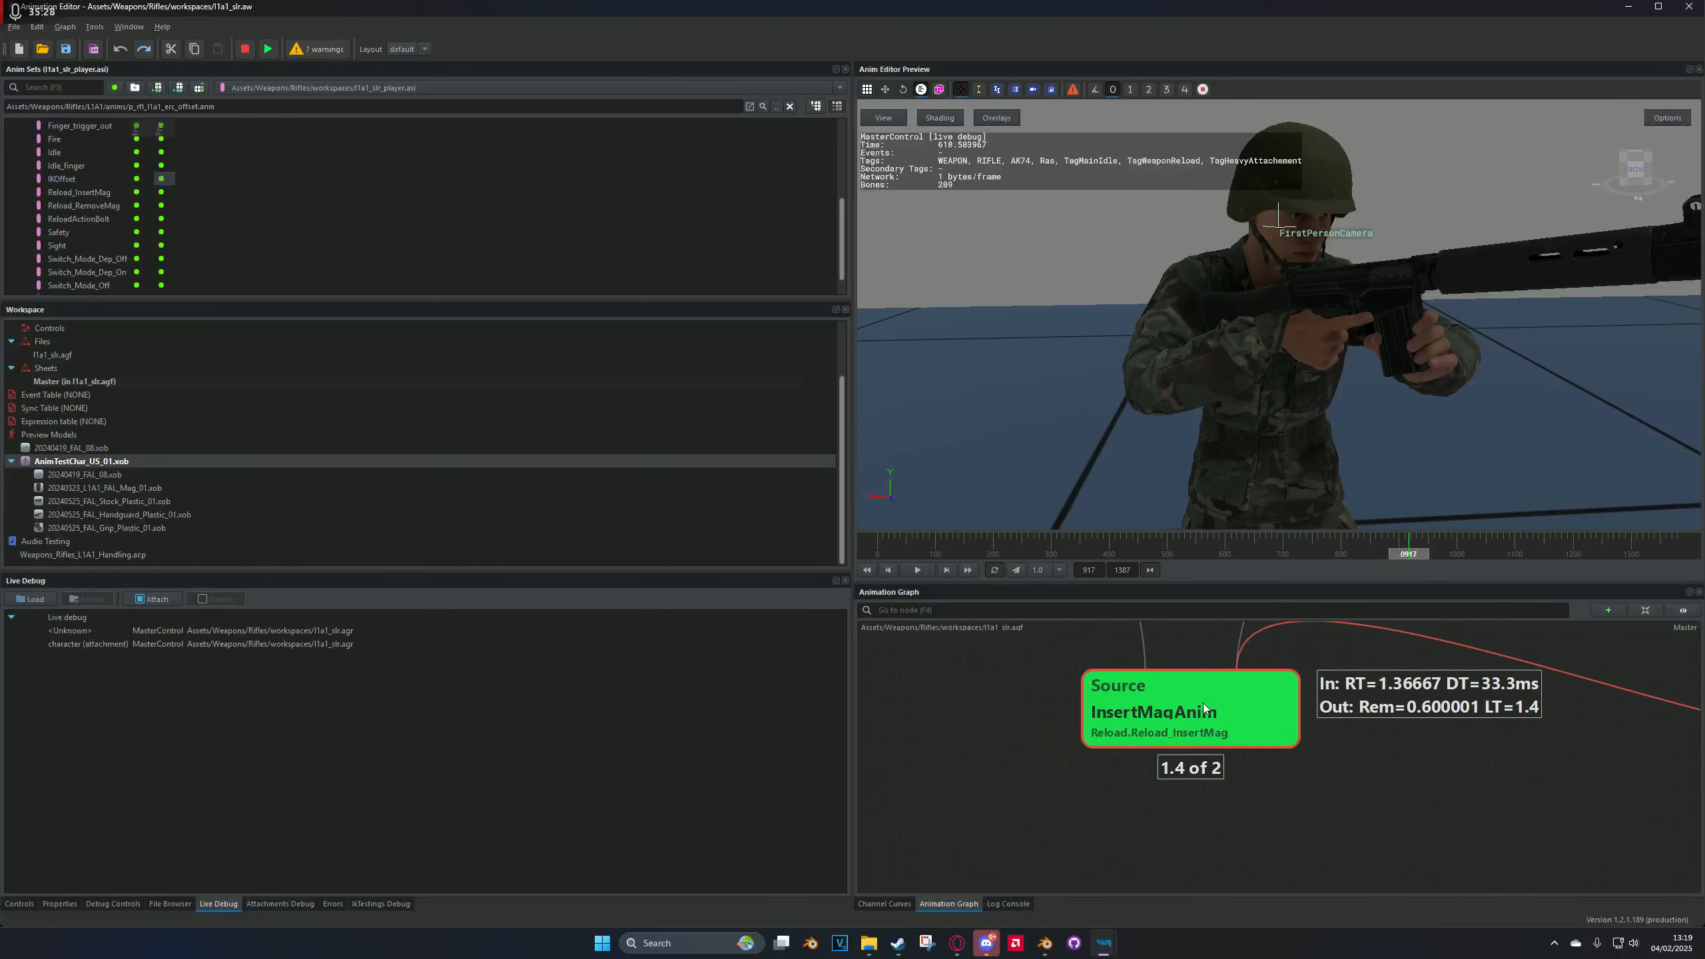
Step: Compare the InsertMag and RemoveMag states and set the playhead to frame 932 to check the active MagReload branch
{"action": "scroll", "coordinate": [1203, 724], "scroll_direction": "down", "scroll_amount": 2}
{"action": "scroll", "coordinate": [1196, 722], "scroll_direction": "down", "scroll_amount": 4}
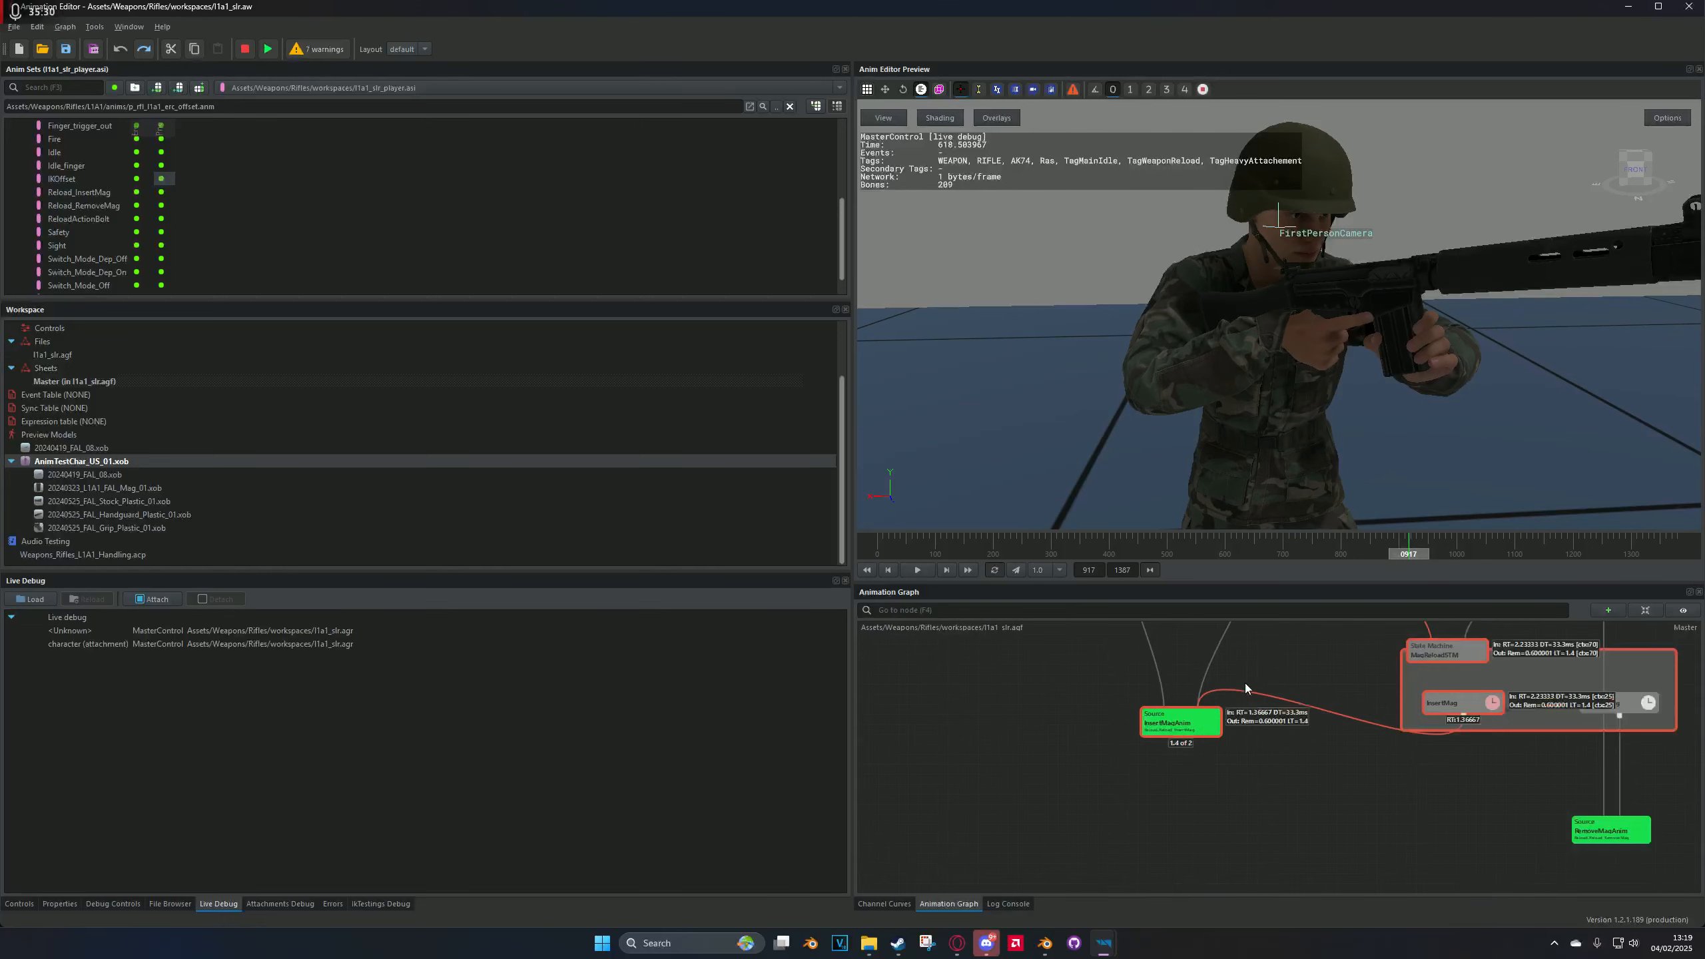
{"action": "scroll", "coordinate": [1267, 706], "scroll_direction": "up", "scroll_amount": 2}
{"action": "scroll", "coordinate": [1302, 722], "scroll_direction": "up", "scroll_amount": 3}
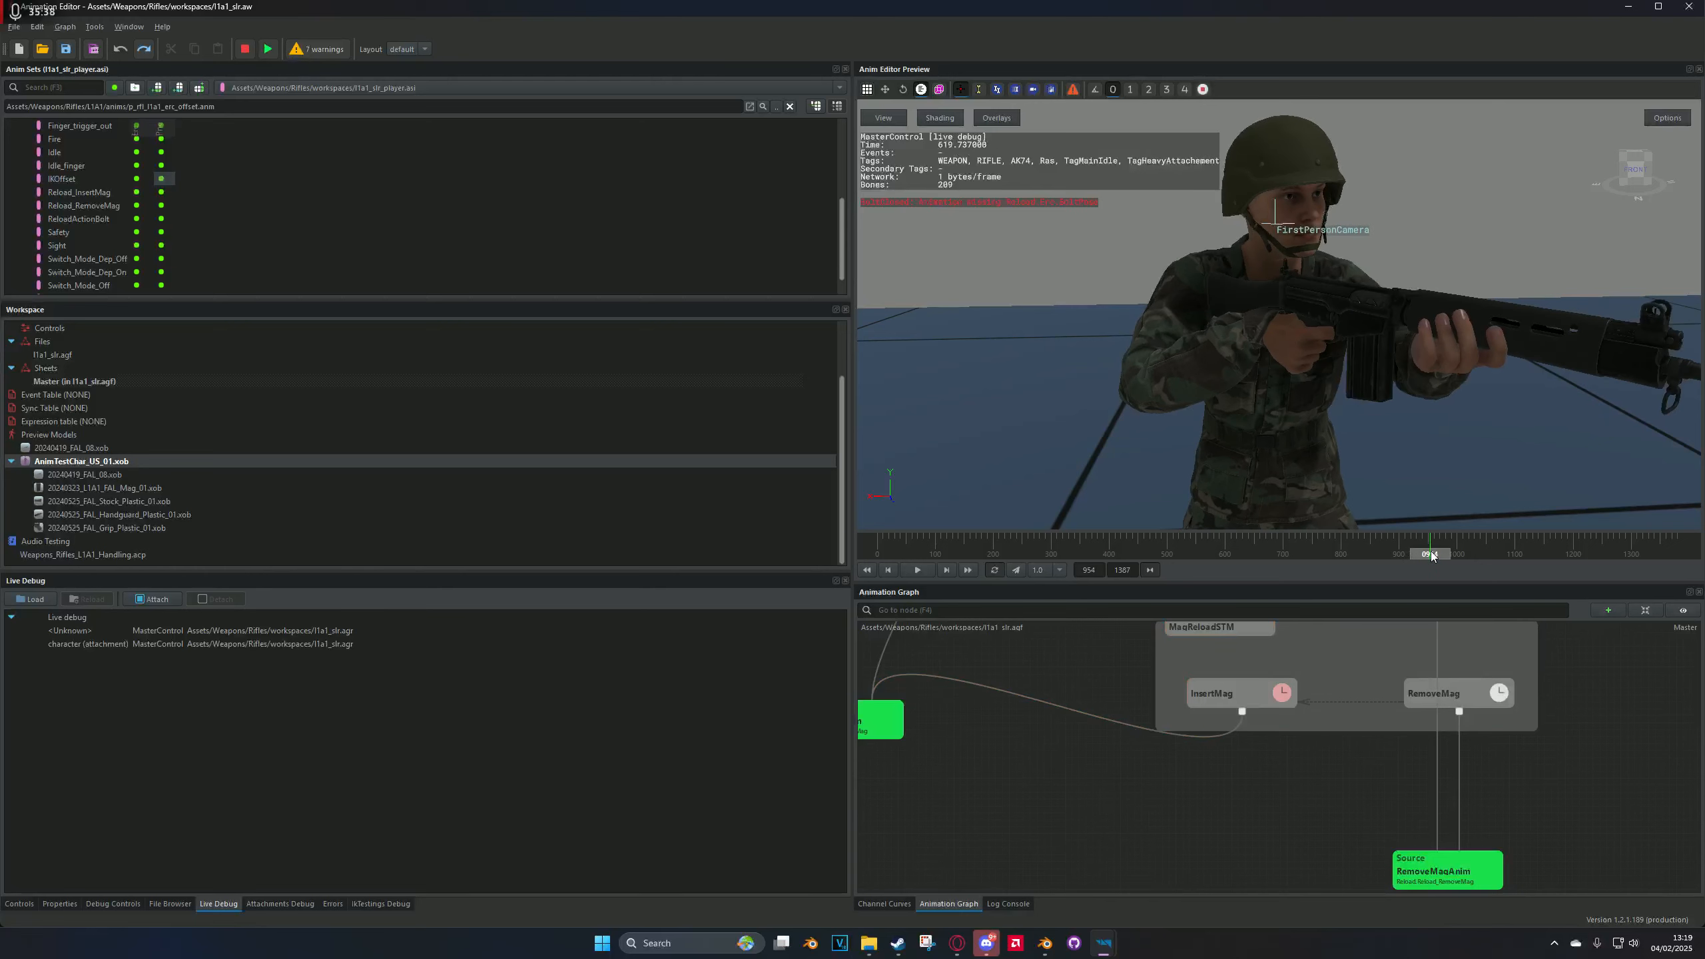
{"action": "left_click_drag", "start_coordinate": [1430, 545], "coordinate": [1417, 549]}
{"action": "middle_click_drag", "start_coordinate": [1364, 637], "coordinate": [1557, 820]}
{"action": "scroll", "coordinate": [1557, 821], "scroll_direction": "down", "scroll_amount": 5}
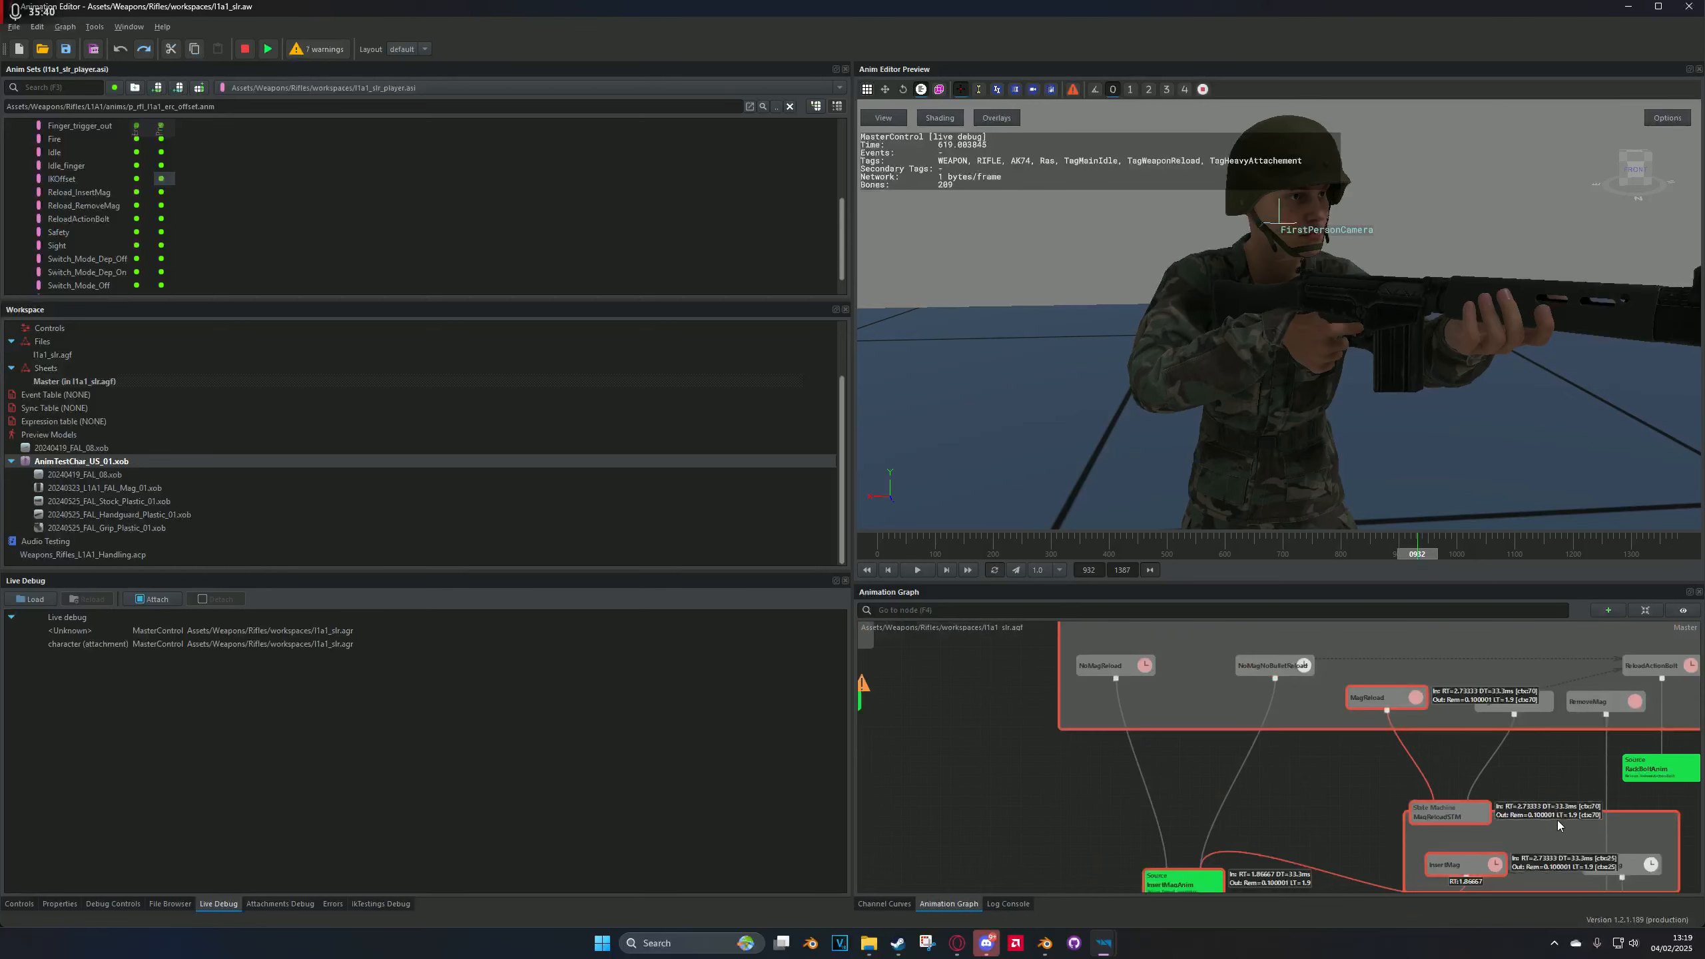
Step: Move the playhead to frame 936 and examine how the reload state machines blend out in the graph
{"action": "middle_click_drag", "start_coordinate": [1393, 781], "coordinate": [1296, 782]}
{"action": "left_click_drag", "start_coordinate": [1417, 553], "coordinate": [1420, 553]}
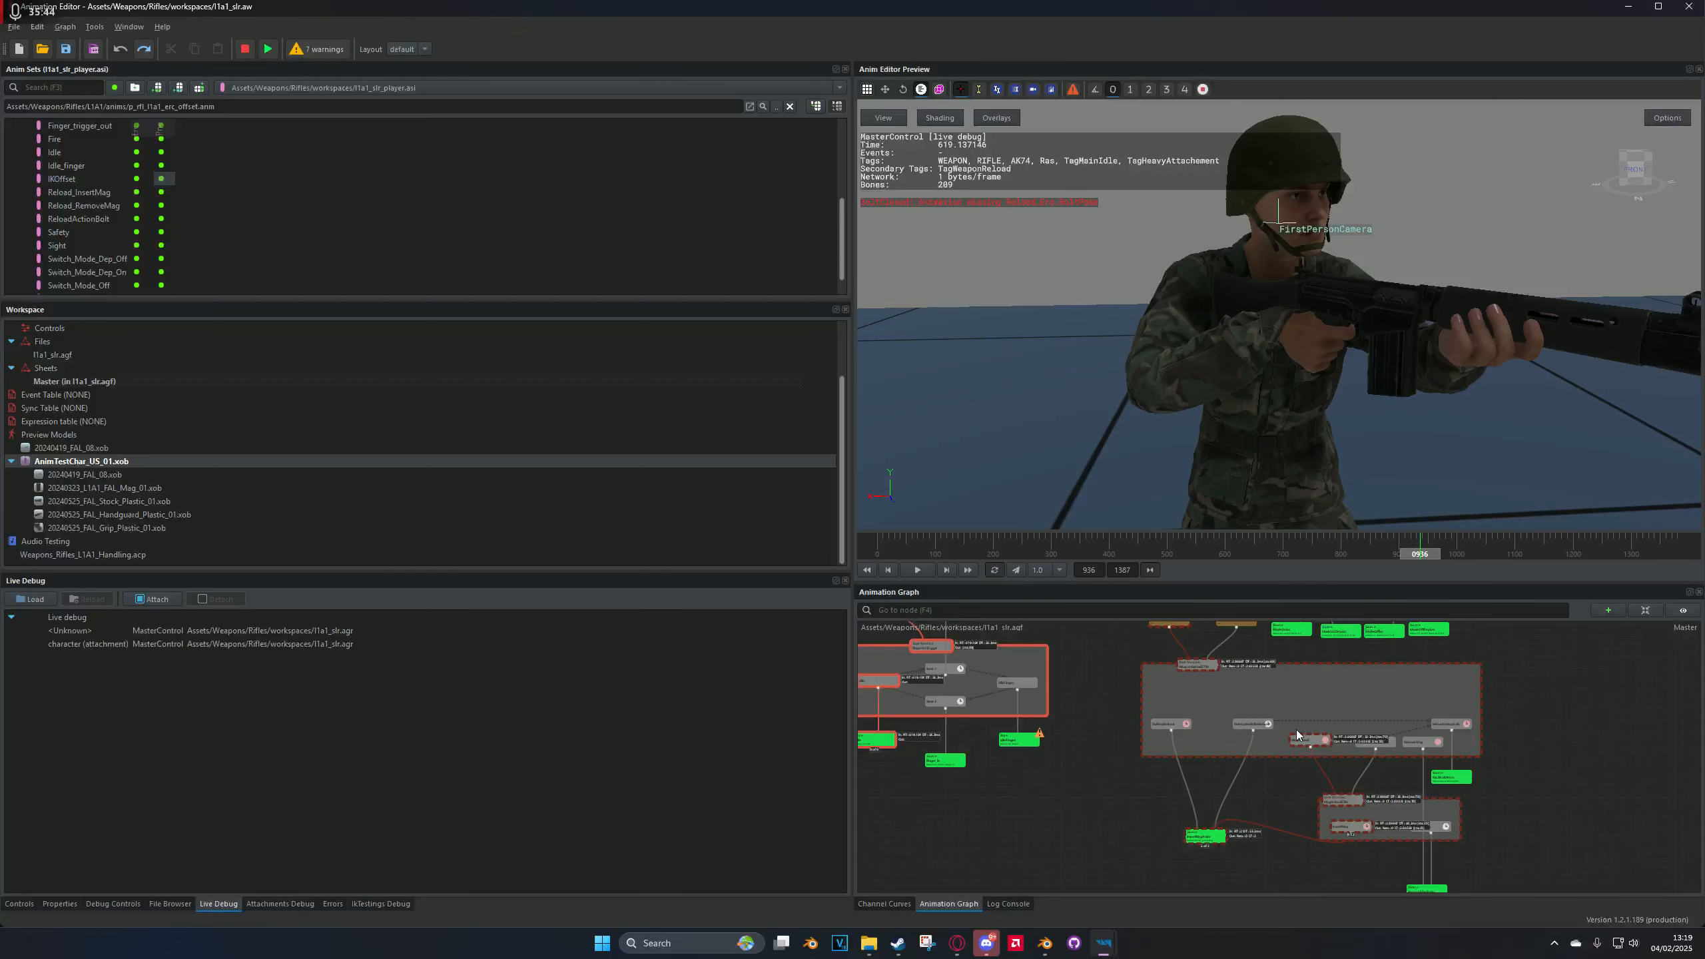
{"action": "scroll", "coordinate": [1248, 752], "scroll_direction": "up", "scroll_amount": 4}
{"action": "scroll", "coordinate": [1367, 757], "scroll_direction": "down", "scroll_amount": 6}
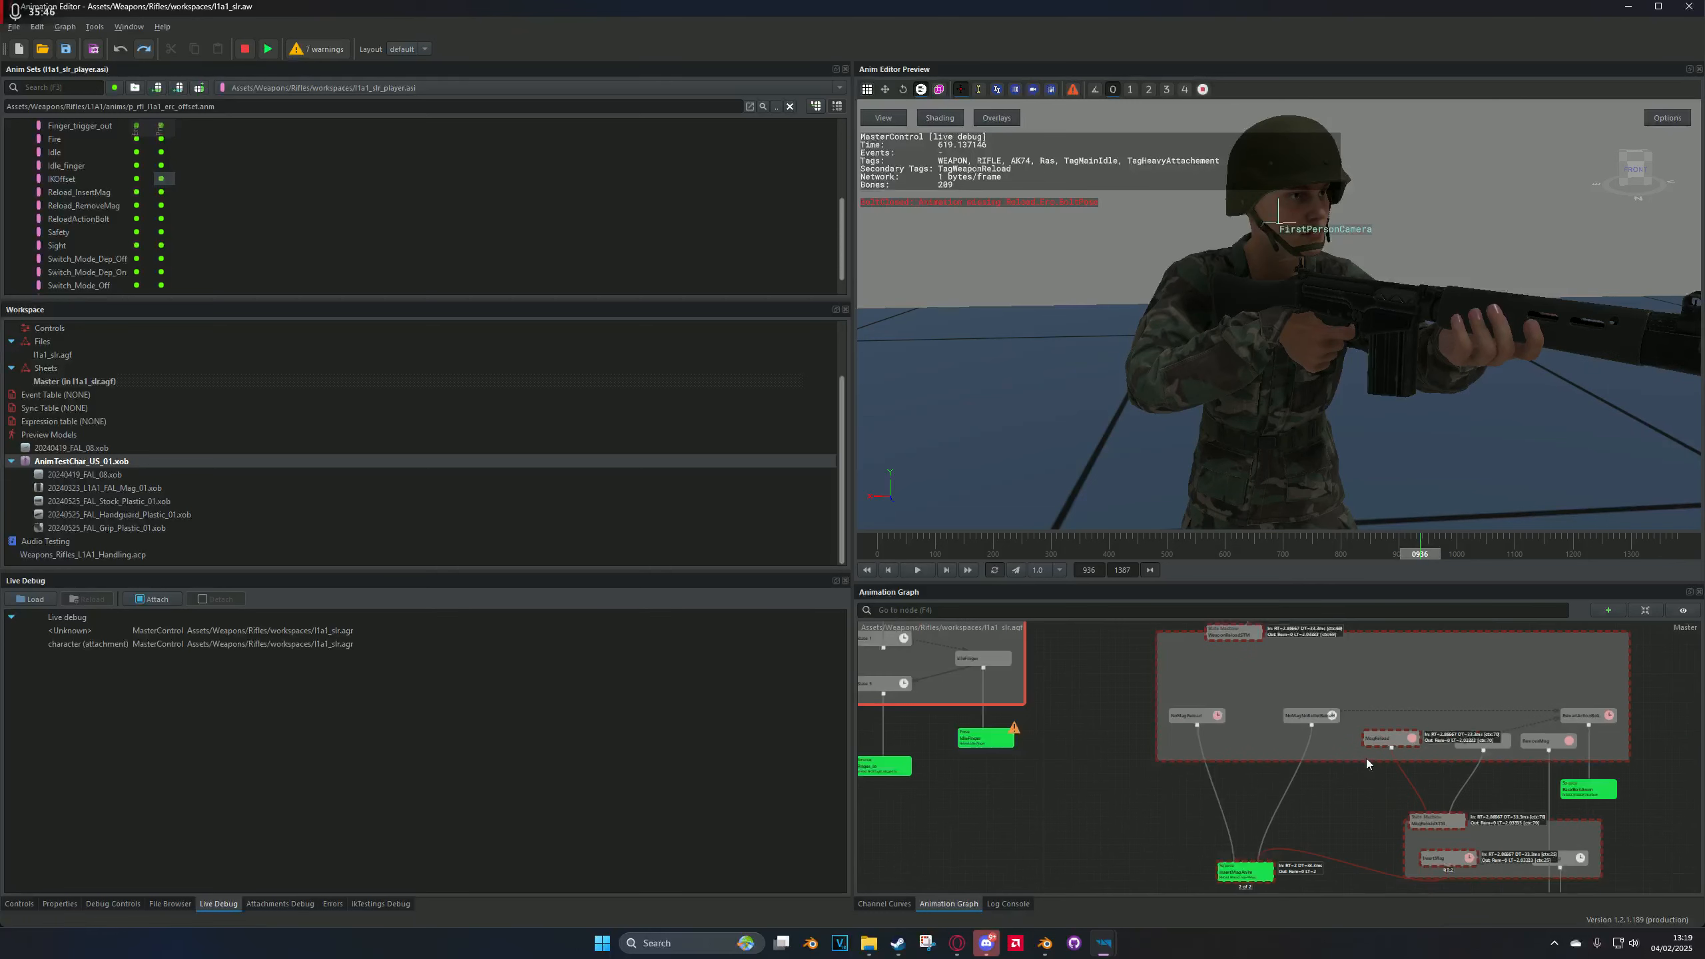
Step: Trace the active path from the reload state machines up to the Reload, Buffer4 and Idle states
{"action": "middle_click_drag", "start_coordinate": [1362, 768], "coordinate": [1417, 843]}
{"action": "scroll", "coordinate": [1464, 811], "scroll_direction": "up", "scroll_amount": 3}
{"action": "middle_click_drag", "start_coordinate": [1383, 741], "coordinate": [1401, 842]}
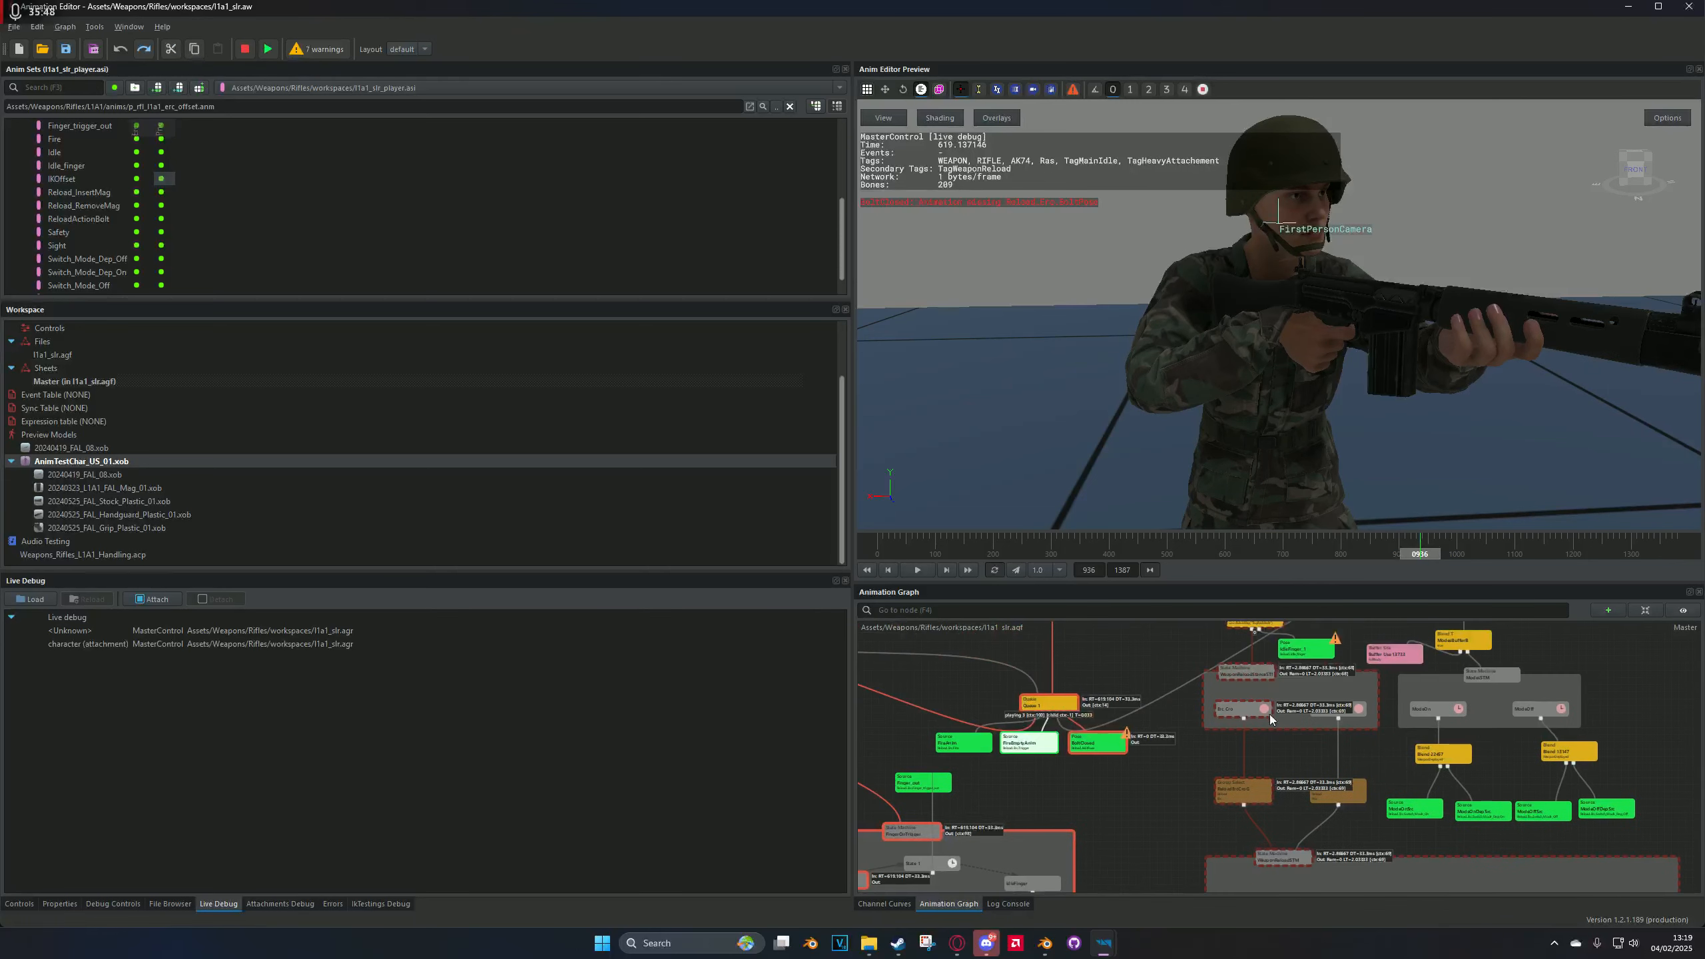
{"action": "middle_click_drag", "start_coordinate": [1321, 785], "coordinate": [1372, 893]}
{"action": "middle_click_drag", "start_coordinate": [1316, 732], "coordinate": [1344, 898]}
{"action": "scroll", "coordinate": [1312, 791], "scroll_direction": "up", "scroll_amount": 4}
{"action": "middle_click_drag", "start_coordinate": [1290, 835], "coordinate": [1372, 747]}
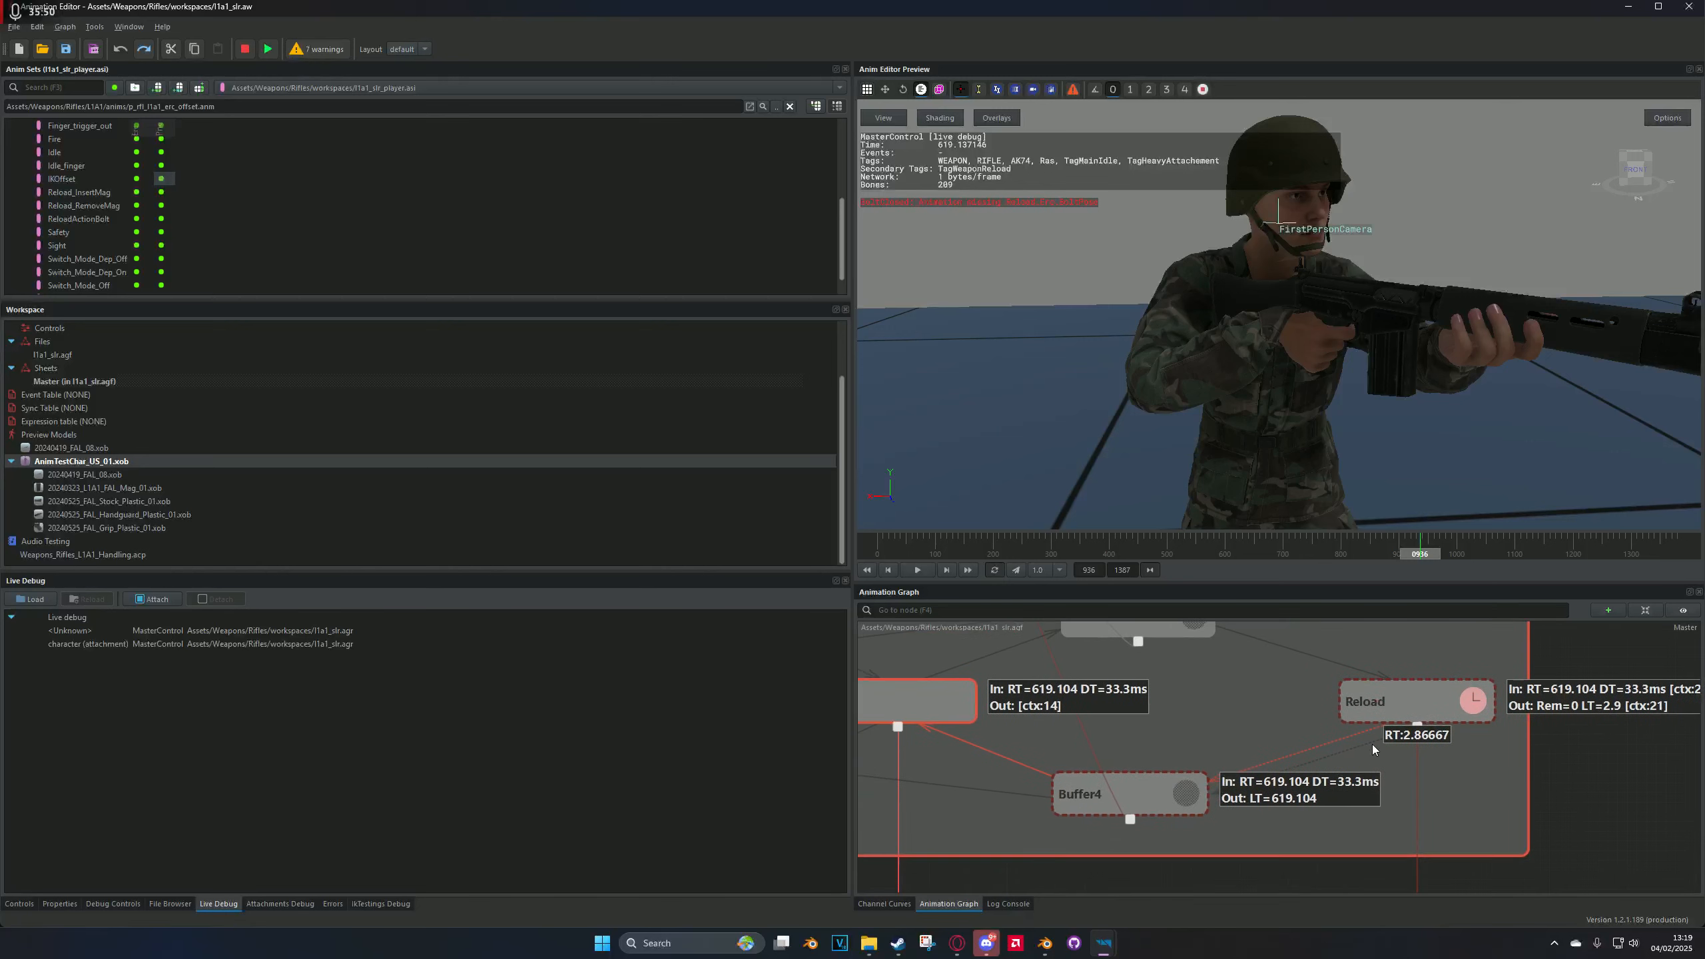
{"action": "middle_click_drag", "start_coordinate": [1187, 797], "coordinate": [1352, 749]}
{"action": "scroll", "coordinate": [1104, 779], "scroll_direction": "down", "scroll_amount": 3}
{"action": "middle_click_drag", "start_coordinate": [1104, 779], "coordinate": [1183, 693]}
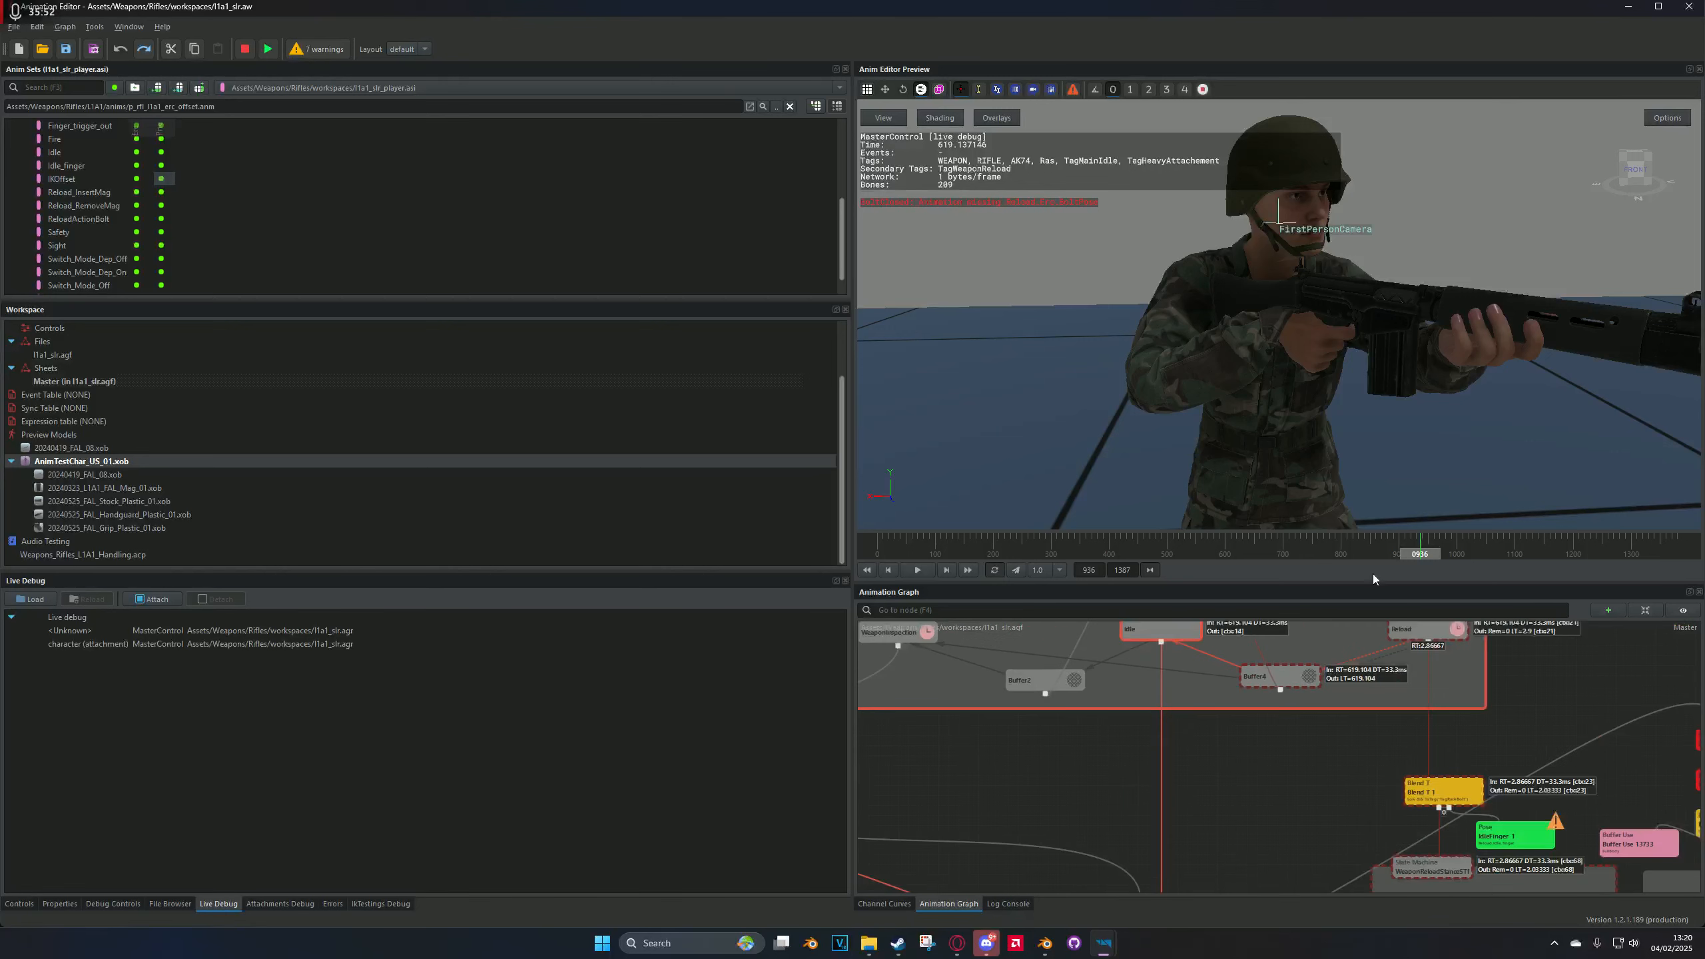
Step: Move the playhead back to frame 911 and review the whole active reload path alongside the soldier preview
{"action": "left_click_drag", "start_coordinate": [1422, 545], "coordinate": [1404, 548]}
{"action": "scroll", "coordinate": [1305, 753], "scroll_direction": "down", "scroll_amount": 3}
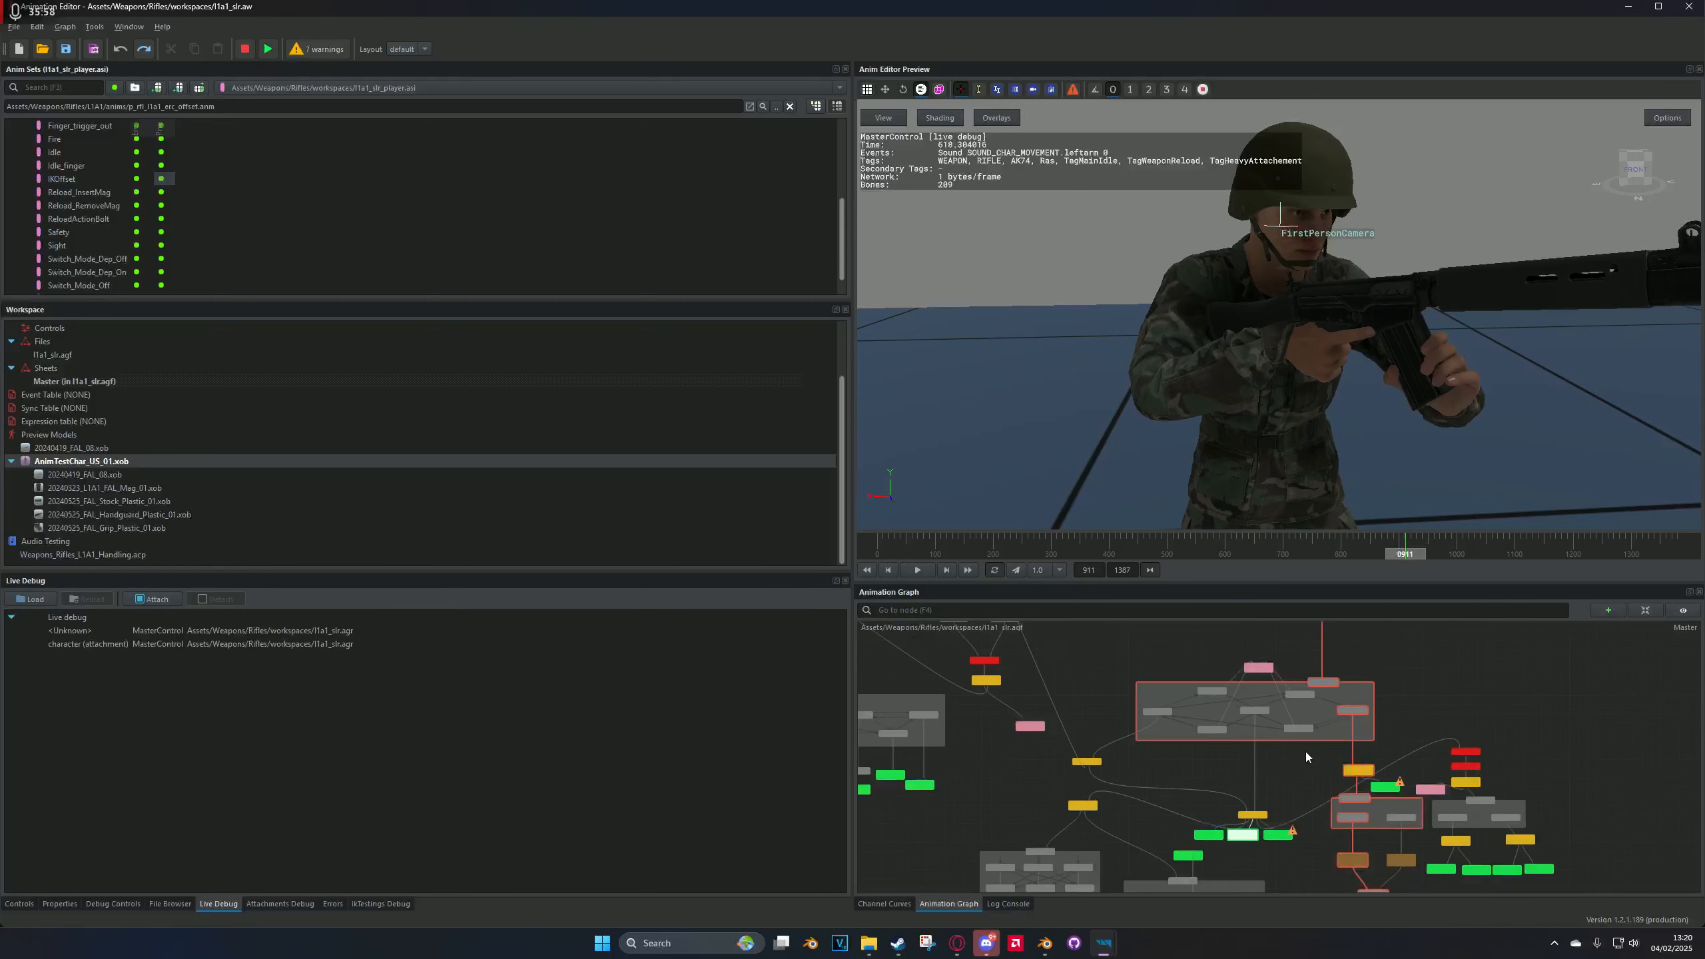
{"action": "scroll", "coordinate": [1305, 751], "scroll_direction": "down", "scroll_amount": 3}
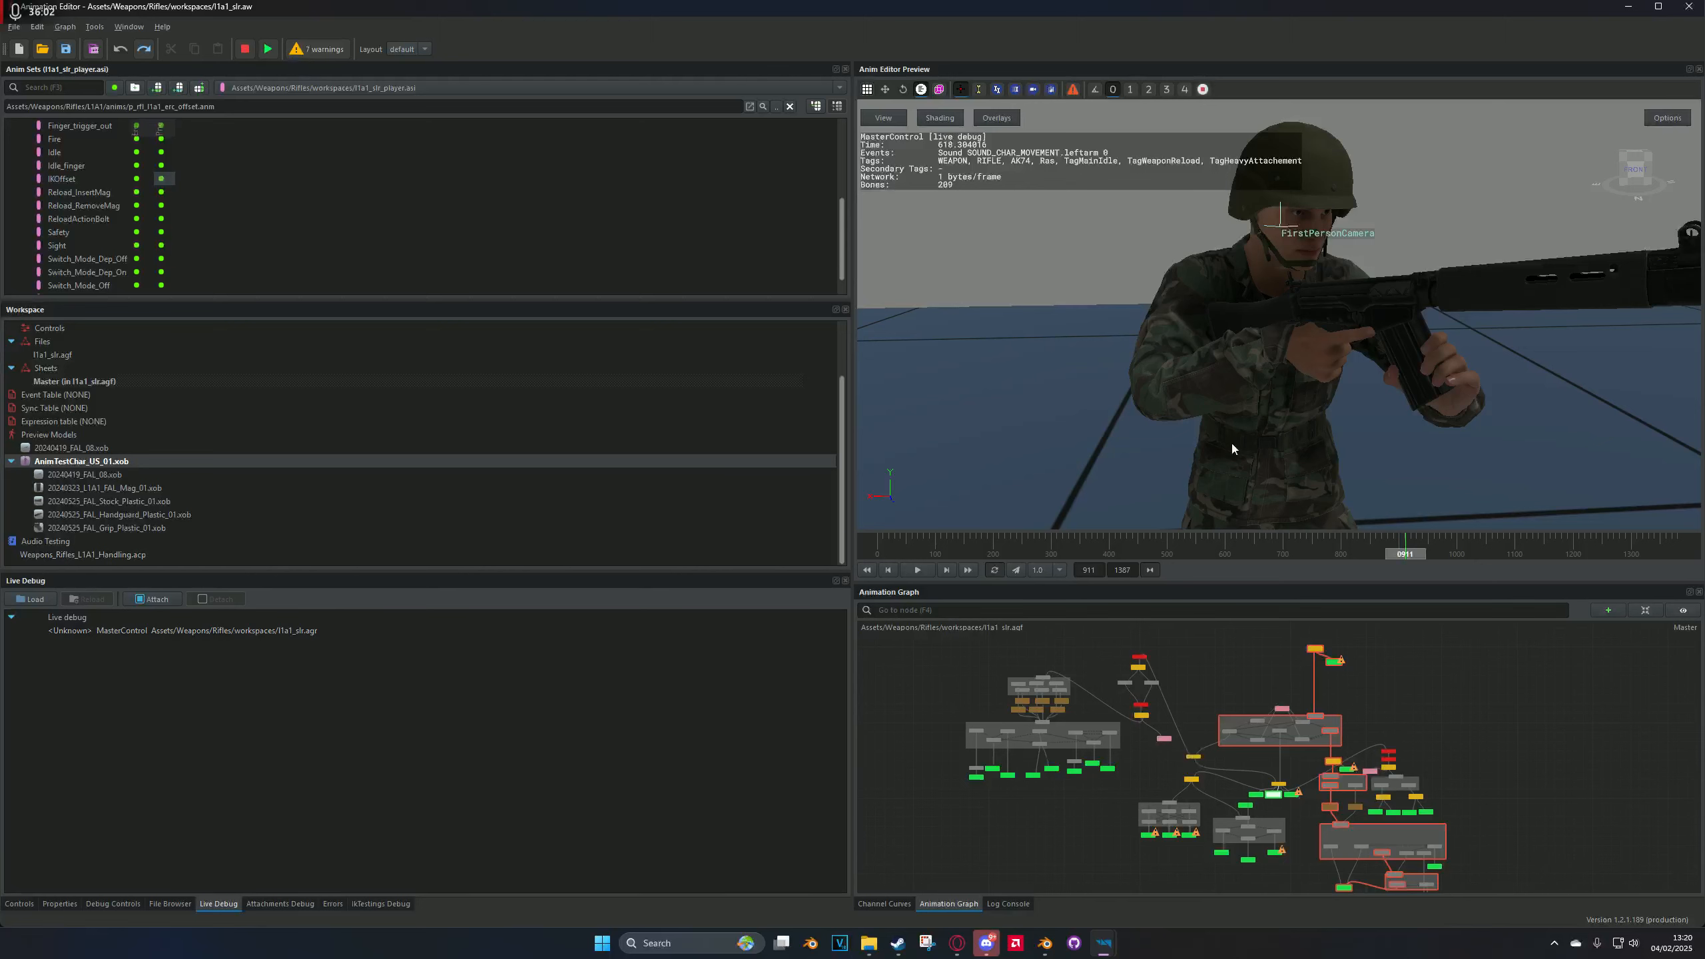
{"action": "middle_click_drag", "start_coordinate": [1232, 445], "coordinate": [1147, 331]}
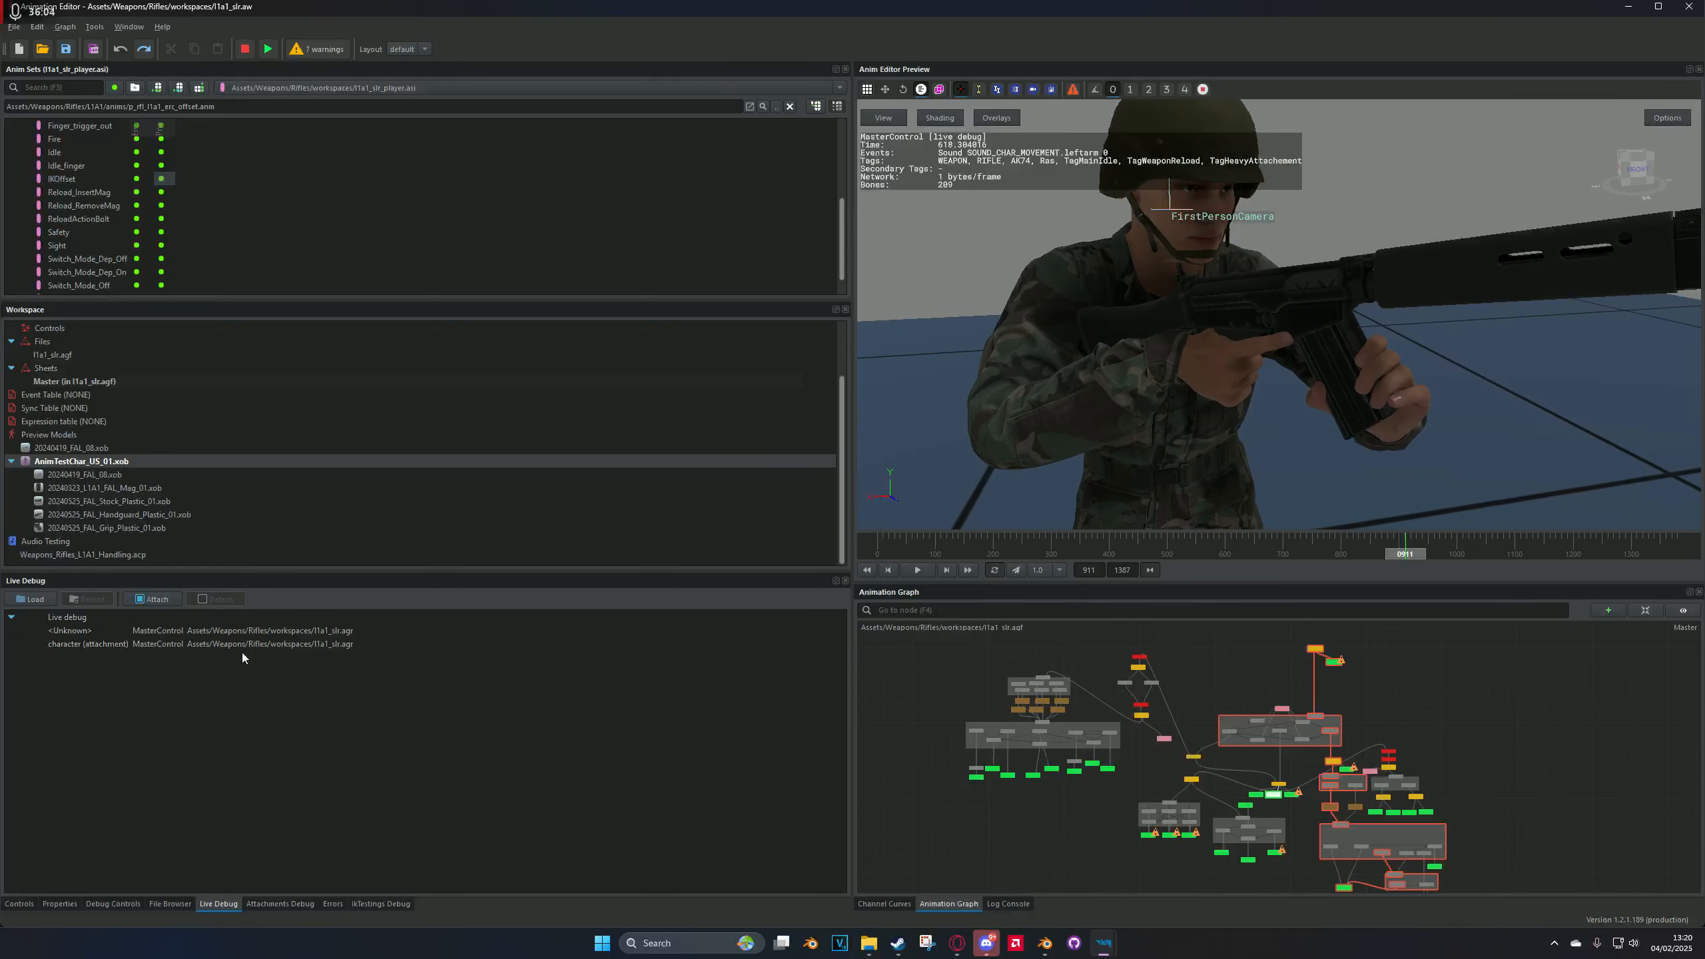
Step: Attach live debug to the <Unknown> MasterControl instance and preview it on the 20240419_FAL_08.xob weapon model
{"action": "double_click", "coordinate": [242, 632]}
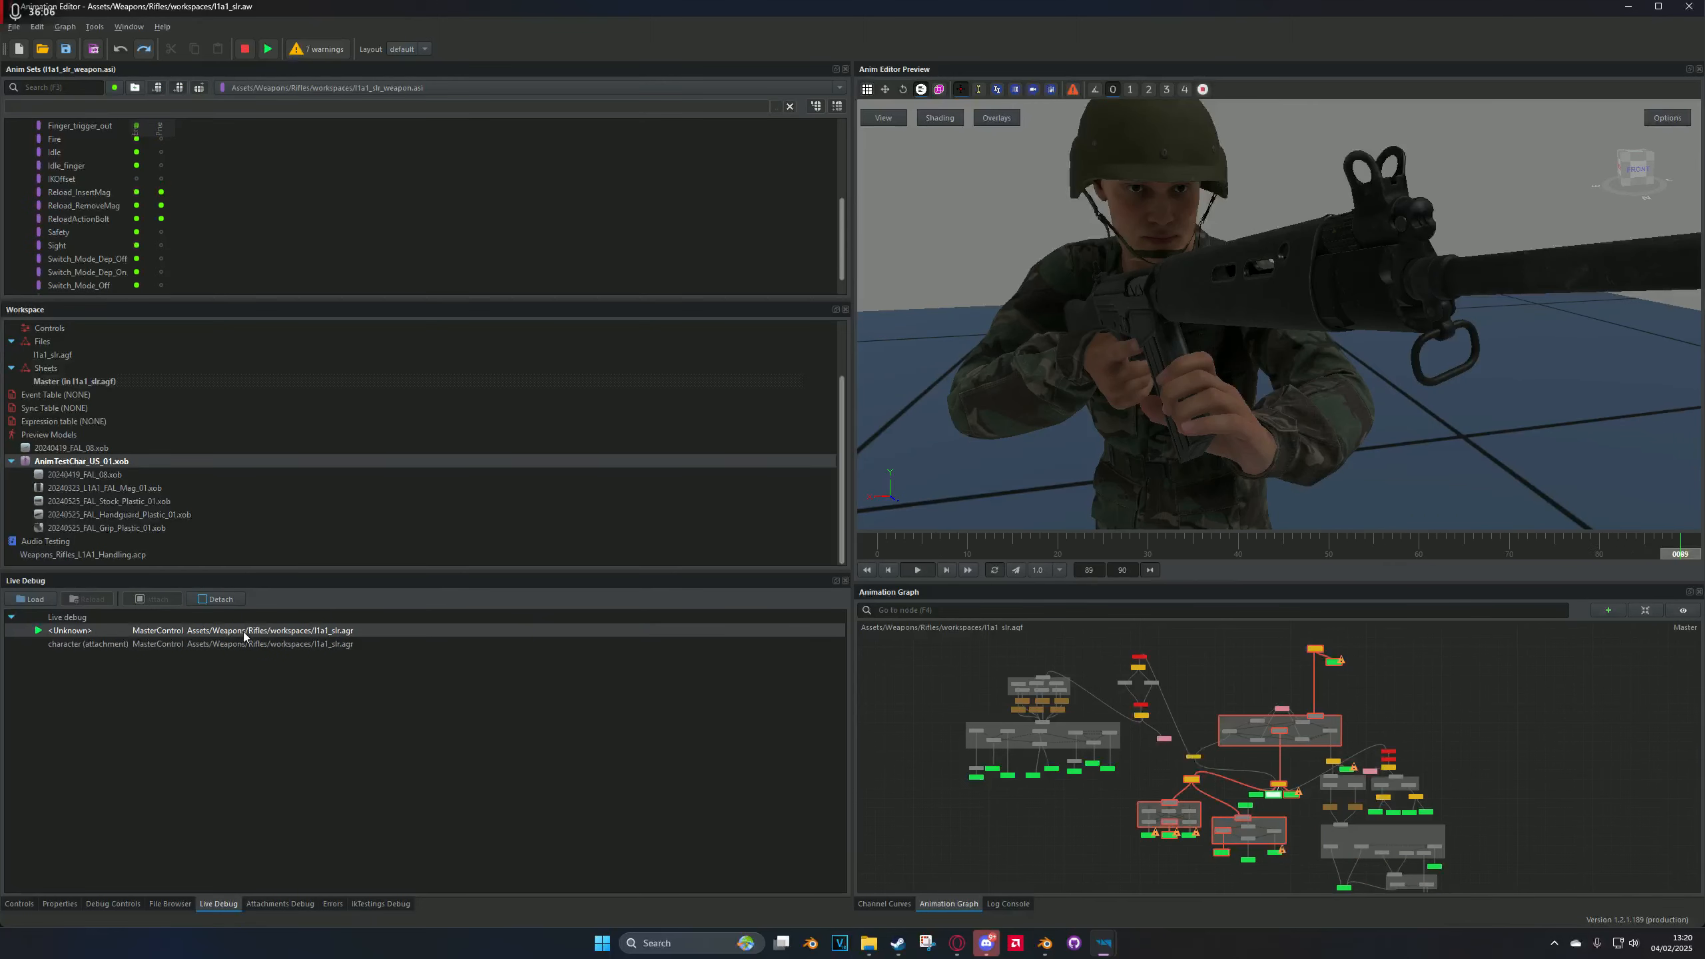
{"action": "left_click", "coordinate": [123, 447]}
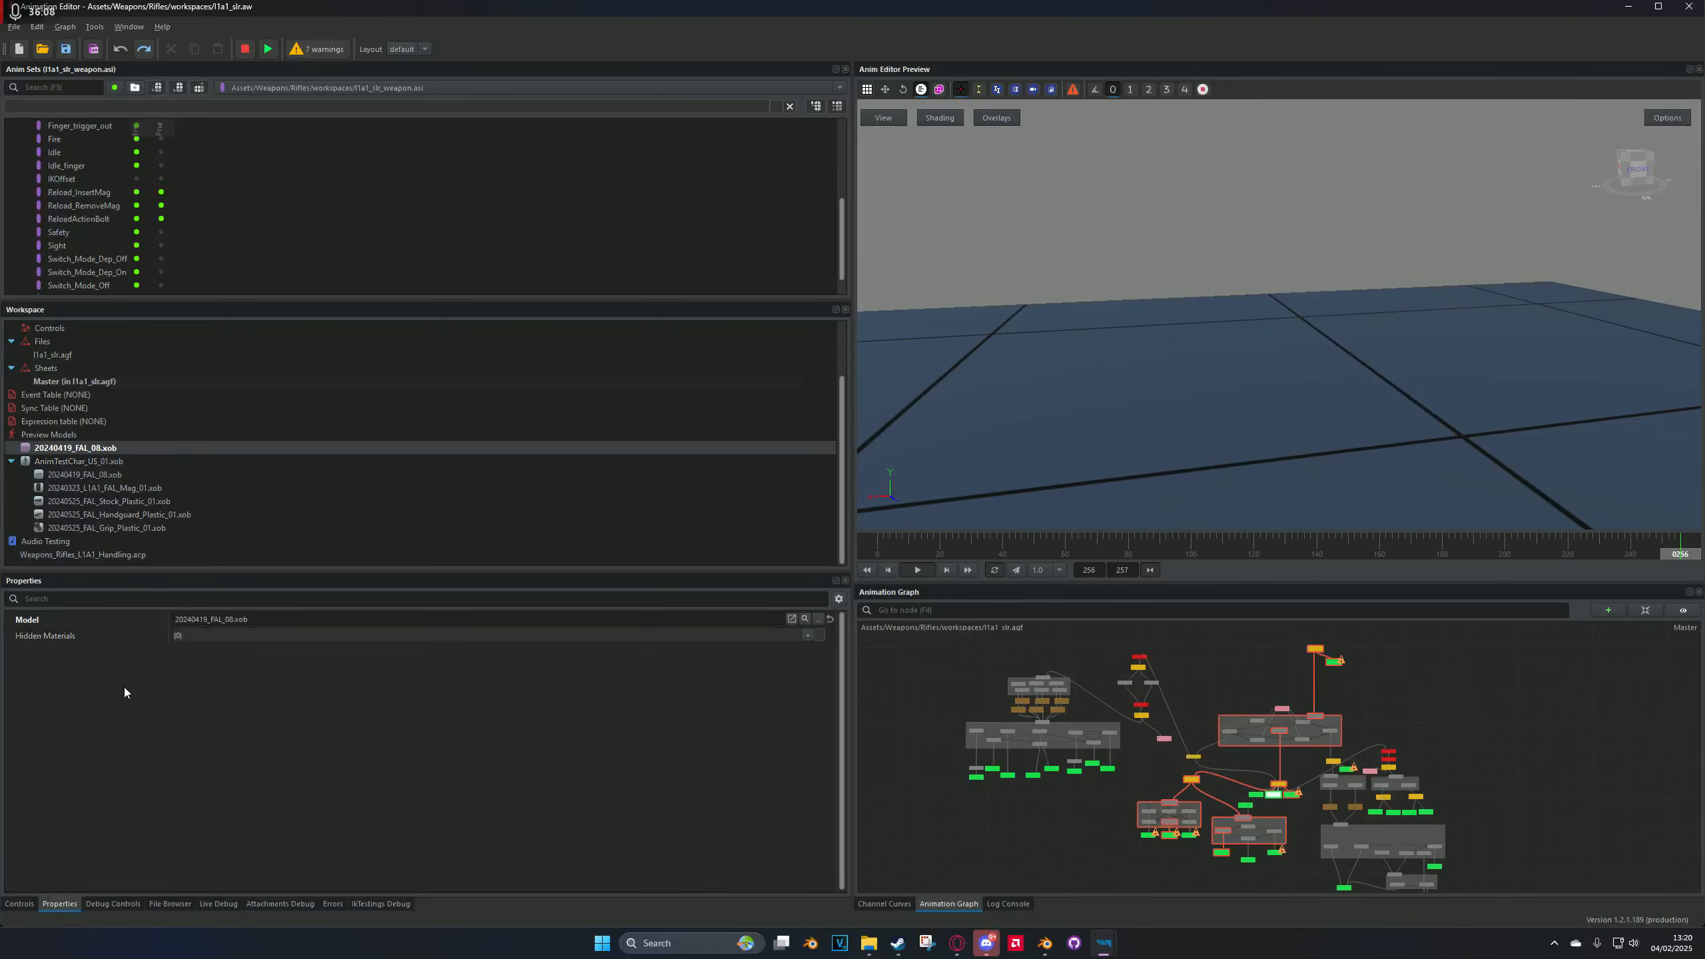
{"action": "left_click", "coordinate": [202, 904]}
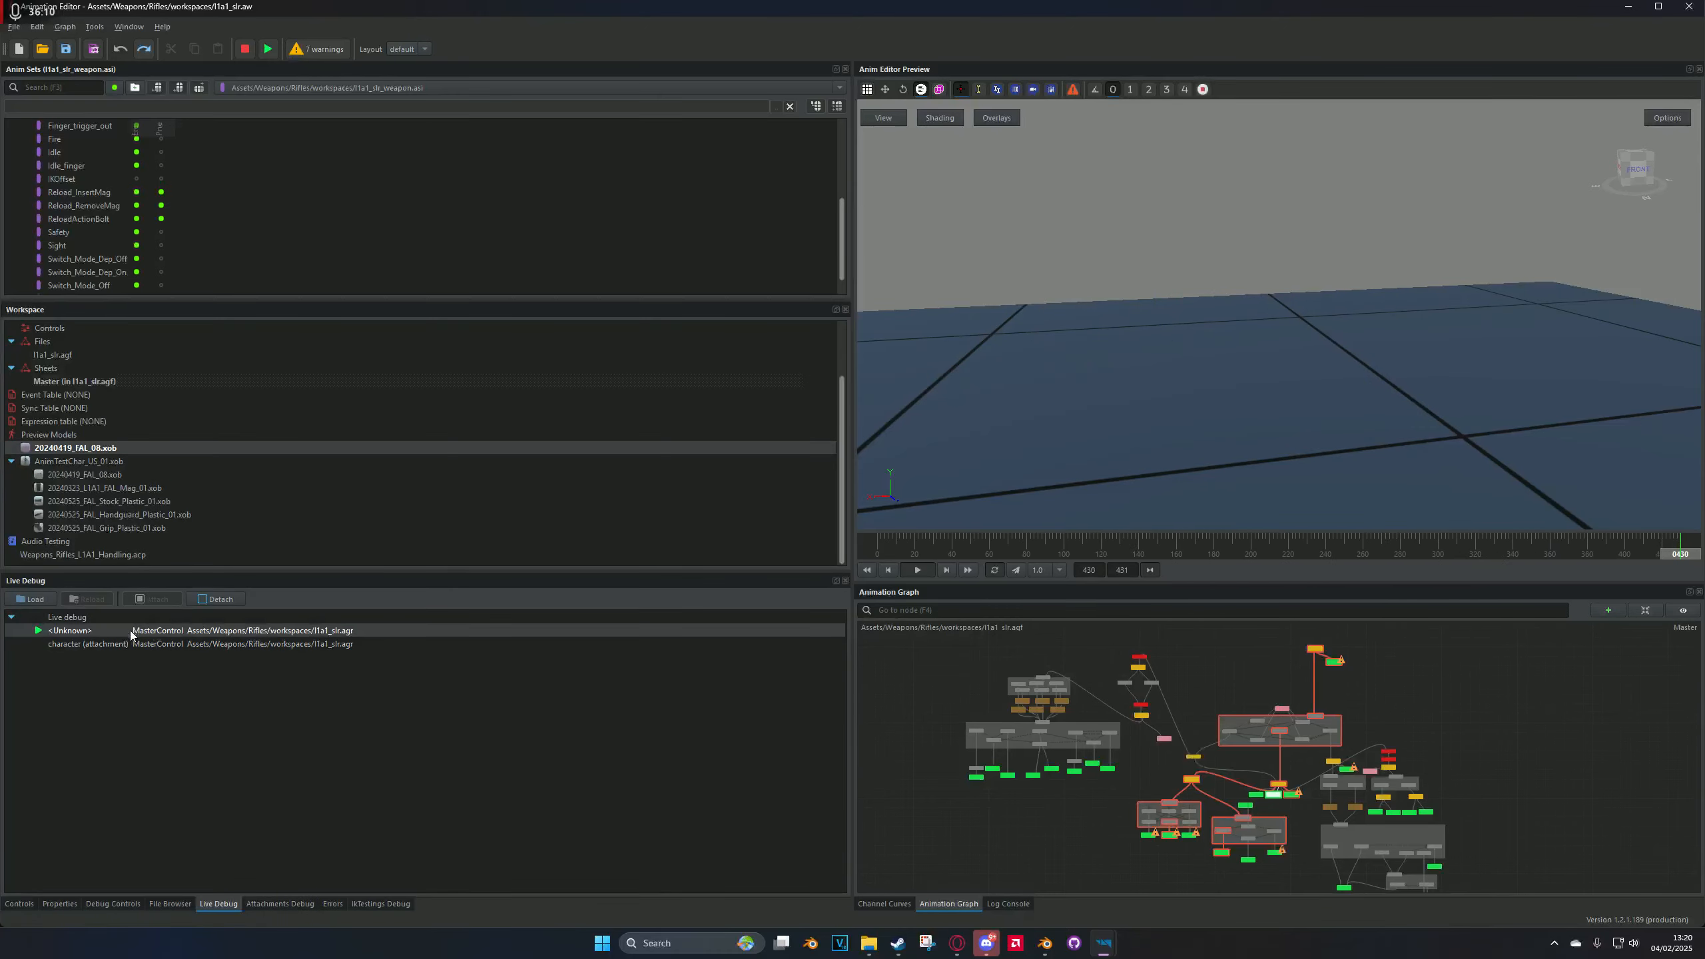
{"action": "right_click_drag", "start_coordinate": [1169, 411], "coordinate": [1317, 309]}
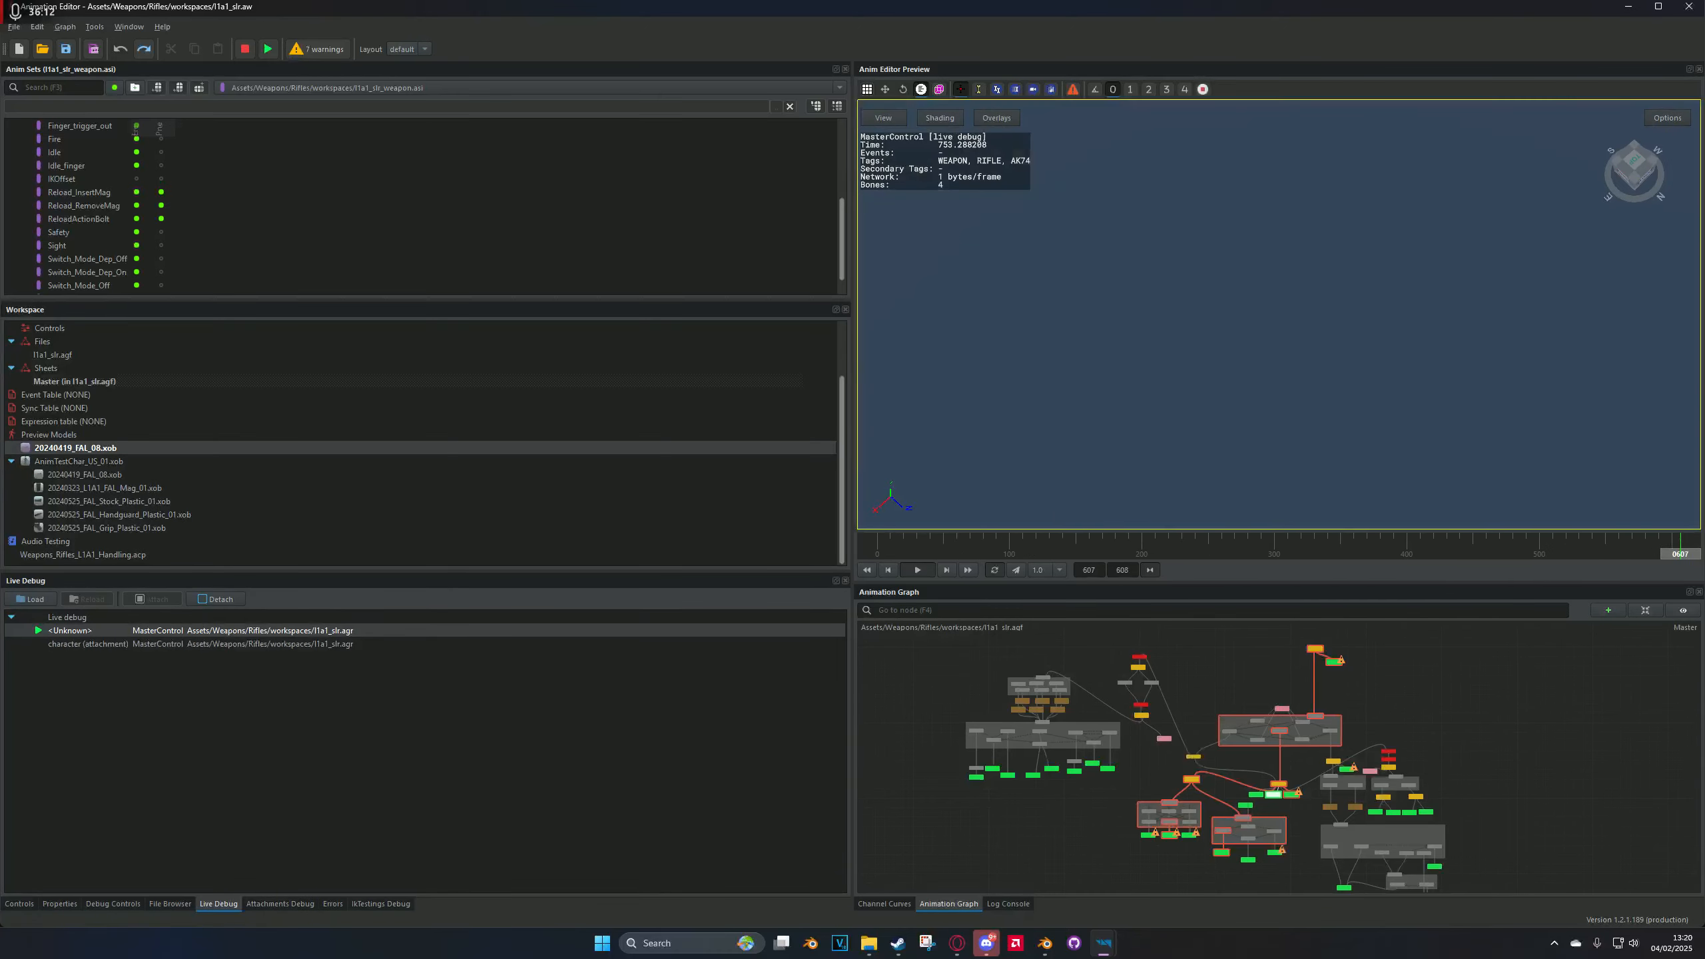
{"action": "right_click_drag", "start_coordinate": [1316, 205], "coordinate": [1324, 184]}
{"action": "scroll", "coordinate": [1324, 183], "scroll_direction": "down", "scroll_amount": 8}
{"action": "scroll", "coordinate": [1340, 253], "scroll_direction": "up", "scroll_amount": 5}
{"action": "right_click_drag", "start_coordinate": [1340, 253], "coordinate": [1338, 414]}
{"action": "scroll", "coordinate": [1337, 414], "scroll_direction": "up", "scroll_amount": 5}
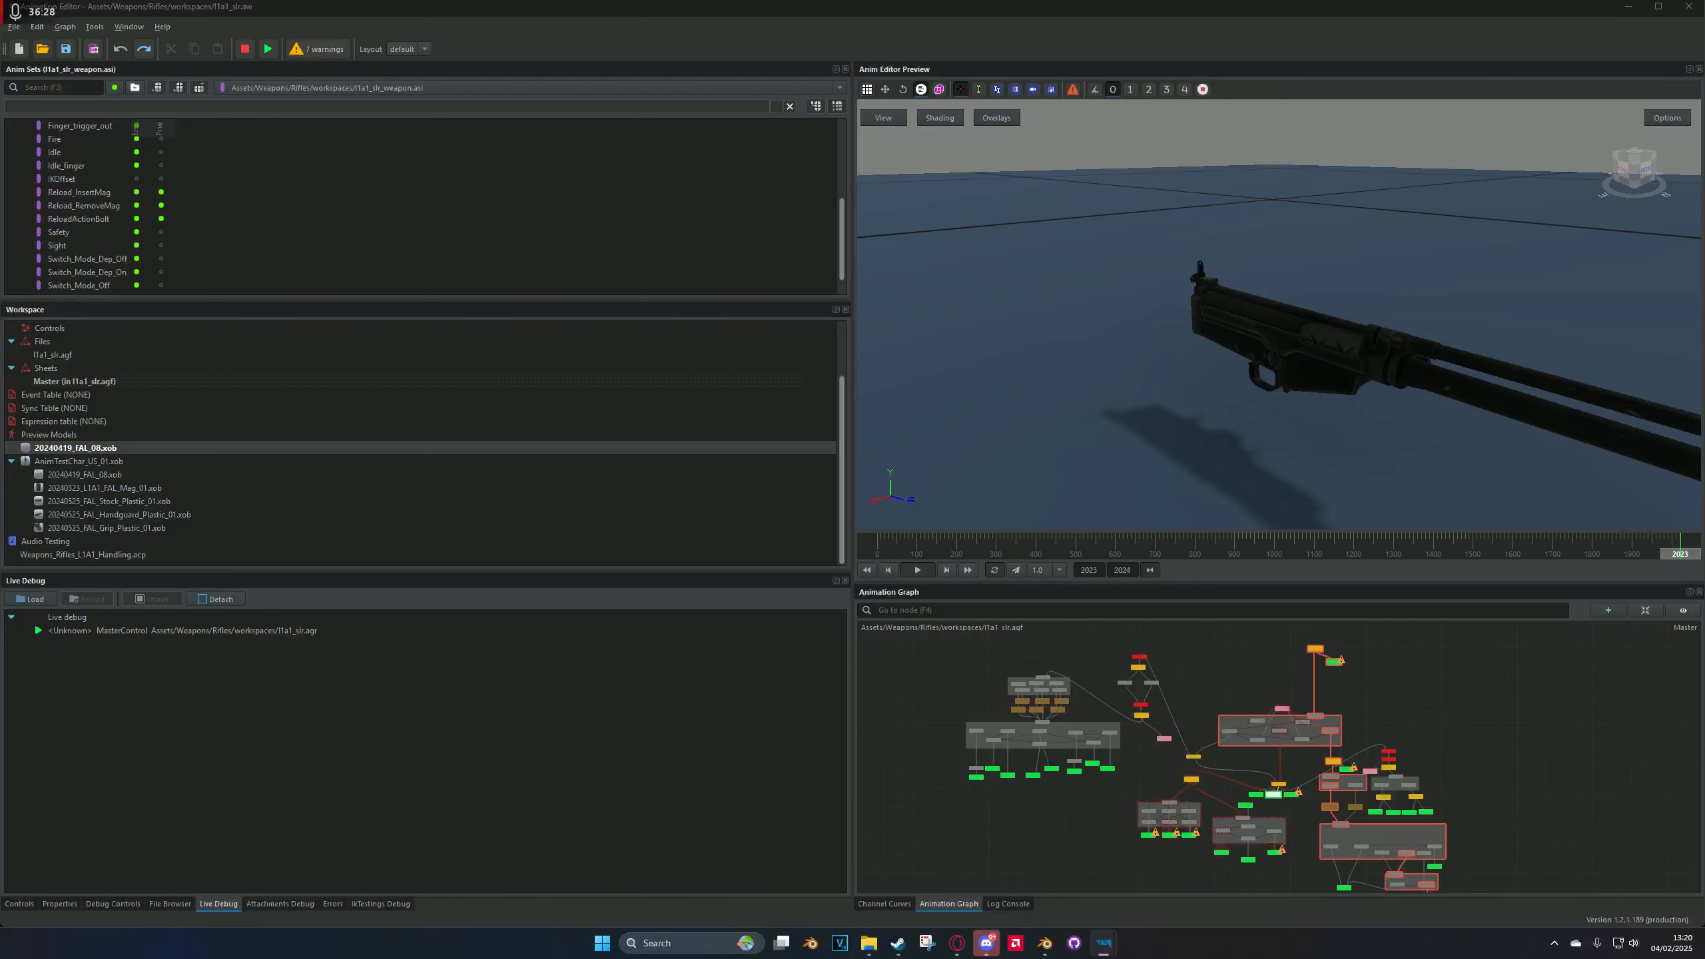
Step: Examine the weapon's live active branches, from the reload state machine to the safety and trigger state machines
{"action": "scroll", "coordinate": [1367, 773], "scroll_direction": "up", "scroll_amount": 2}
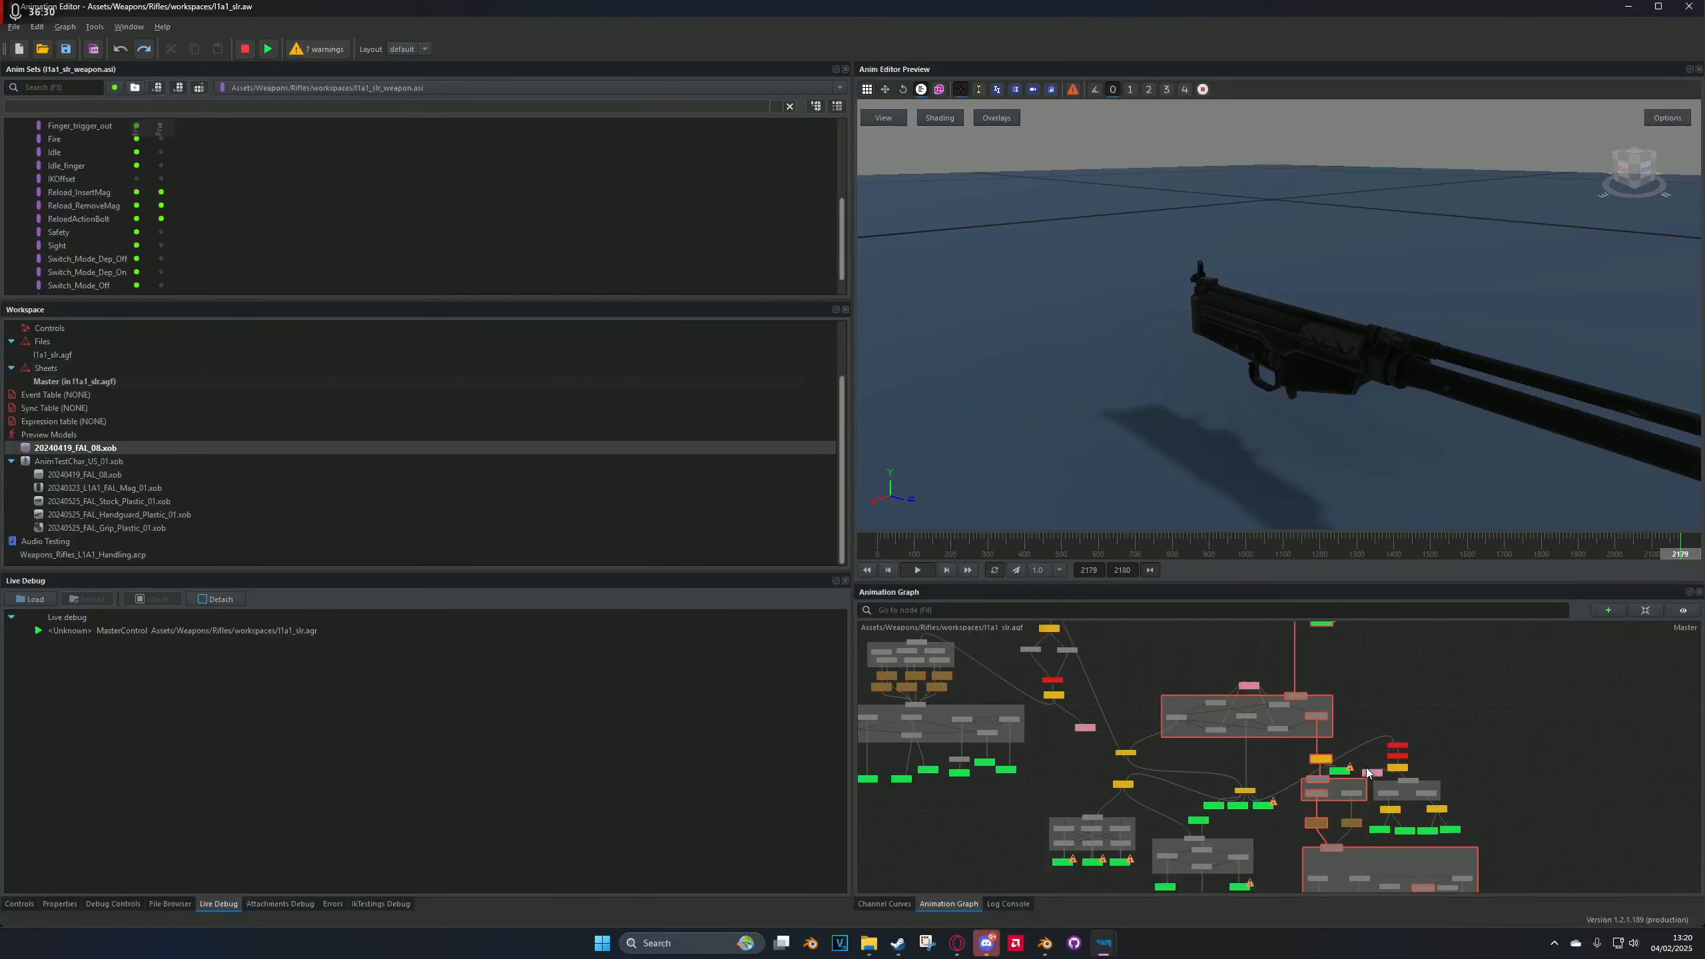
{"action": "scroll", "coordinate": [1367, 772], "scroll_direction": "up", "scroll_amount": 4}
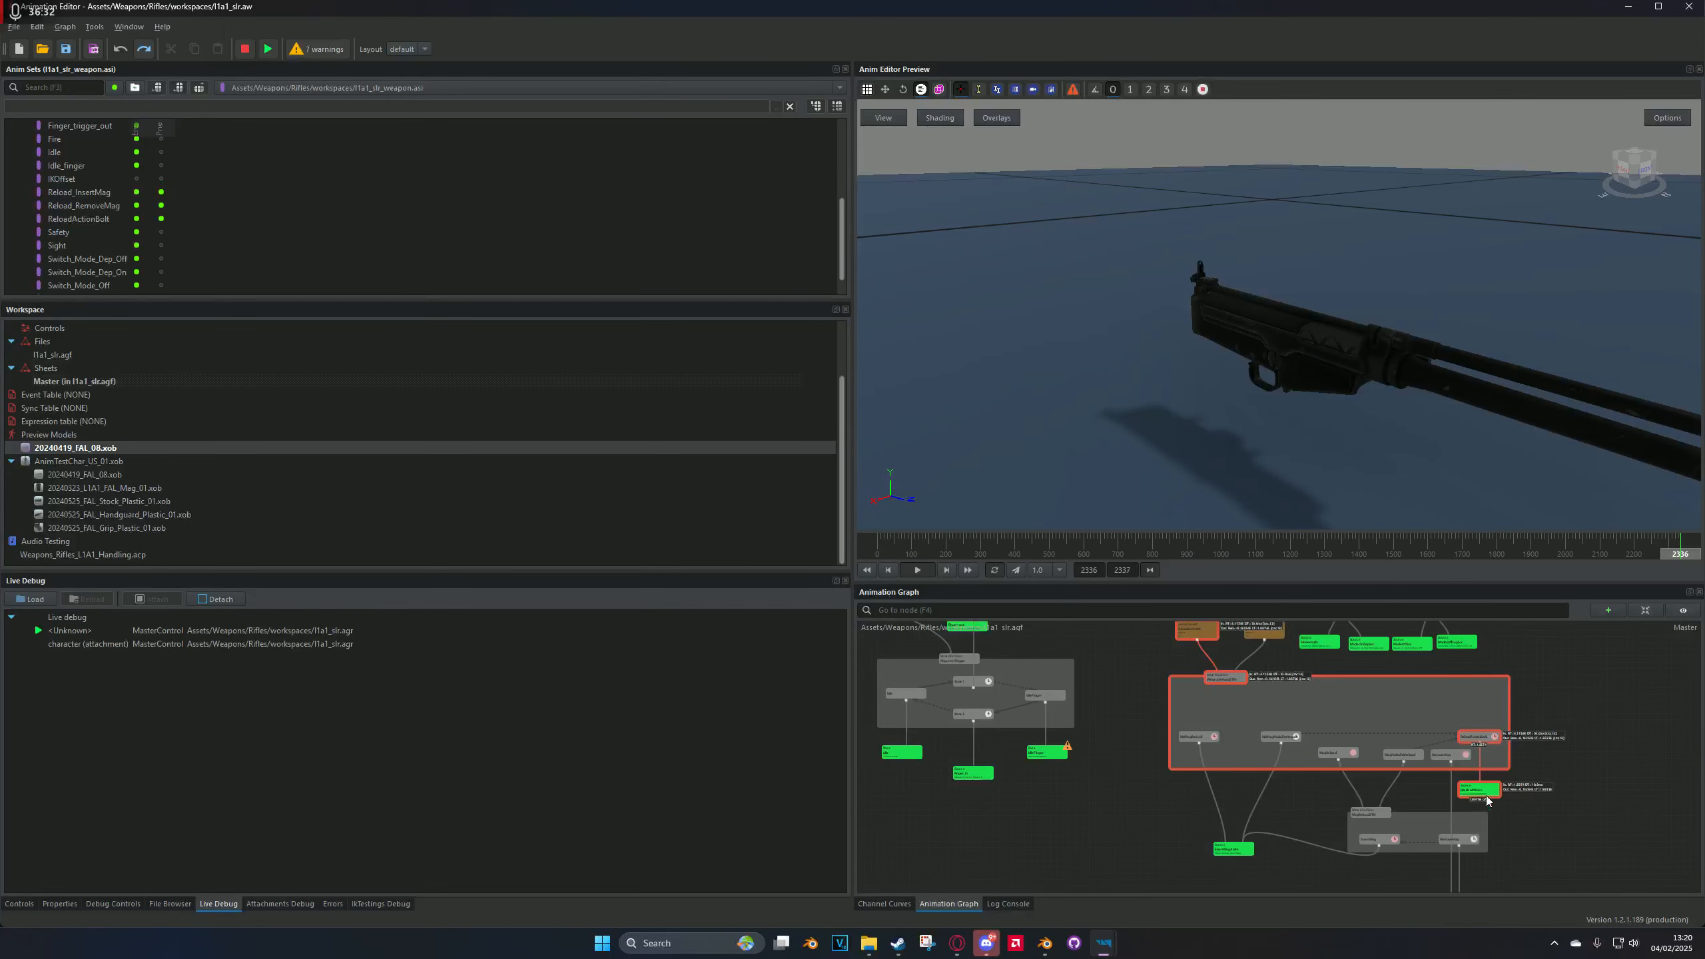
{"action": "middle_click_drag", "start_coordinate": [1185, 729], "coordinate": [1412, 799]}
{"action": "middle_click_drag", "start_coordinate": [1321, 766], "coordinate": [1380, 813]}
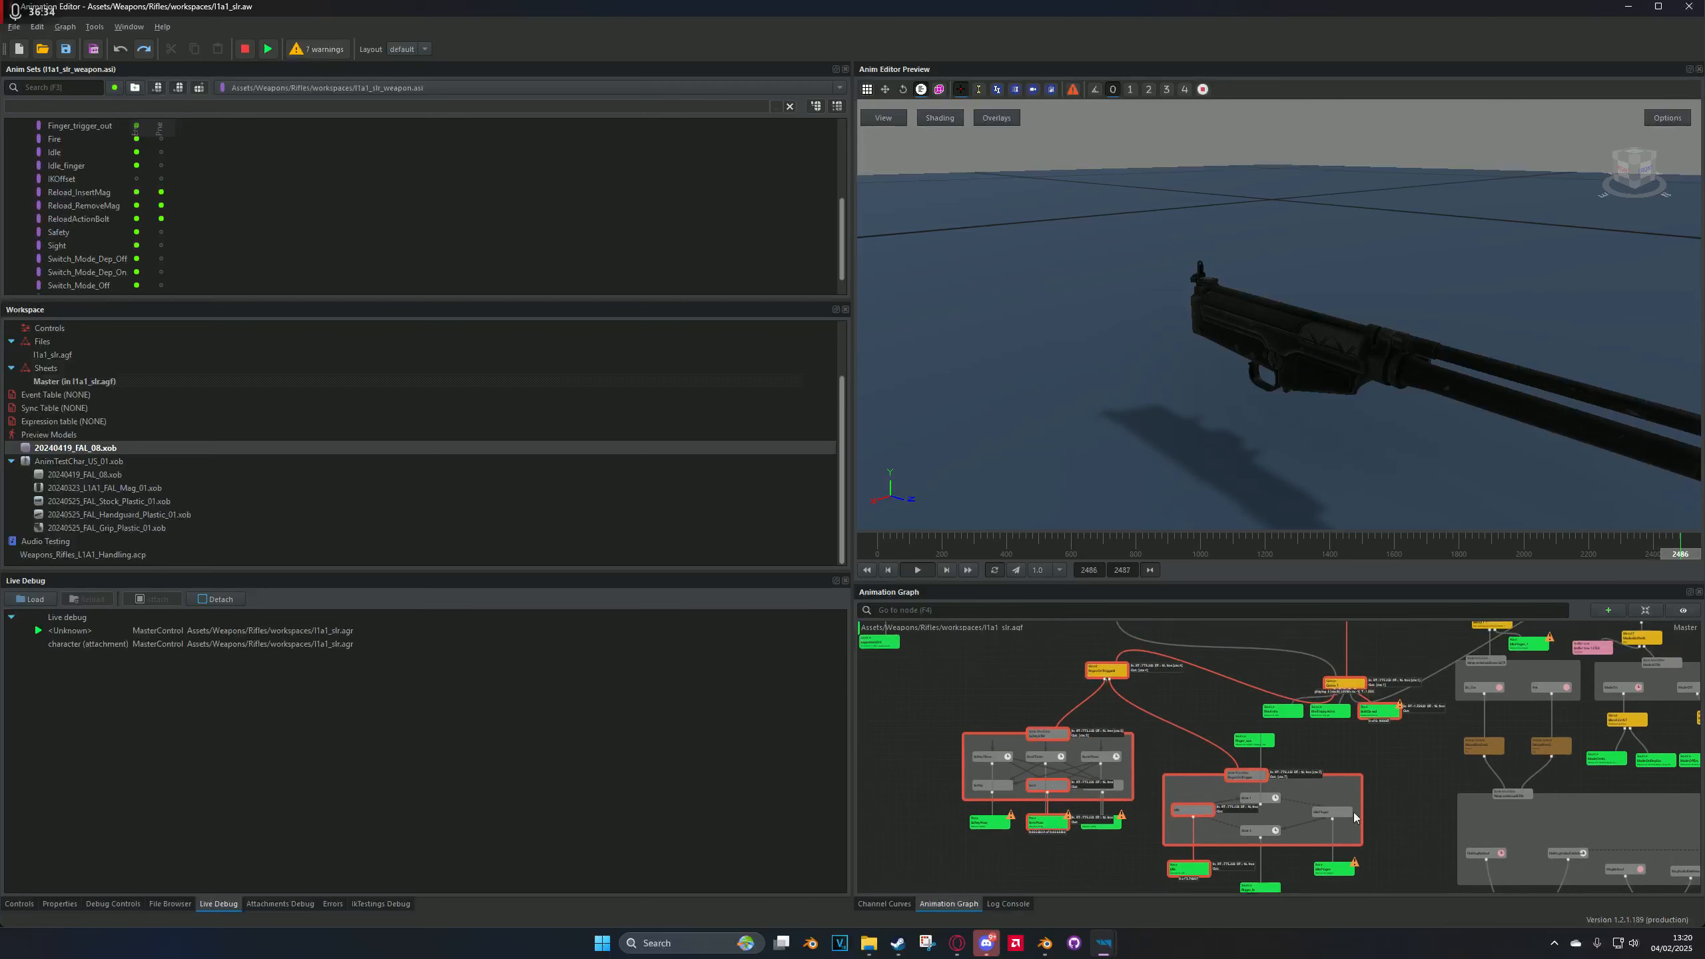
{"action": "scroll", "coordinate": [1075, 762], "scroll_direction": "up", "scroll_amount": 3}
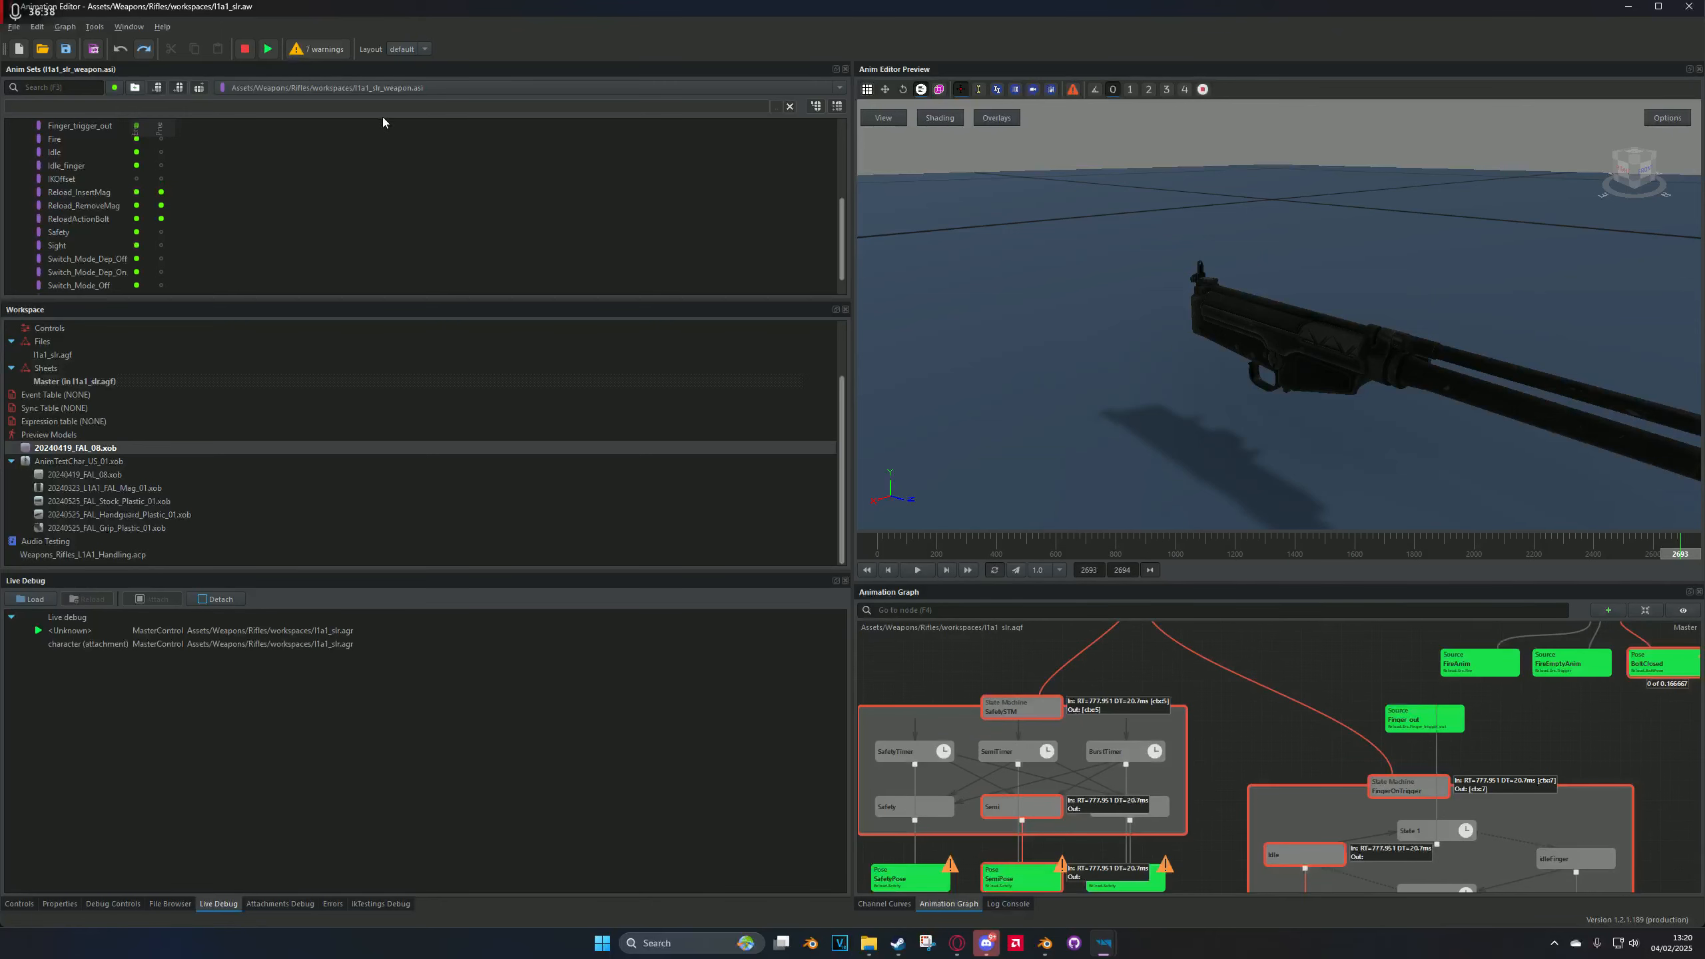
Step: Check the Reload_InsertMag animation in l1a1_slr_player.asi, return to l1a1_slr_weapon.asi and view the rifle side-on
{"action": "left_click", "coordinate": [380, 93]}
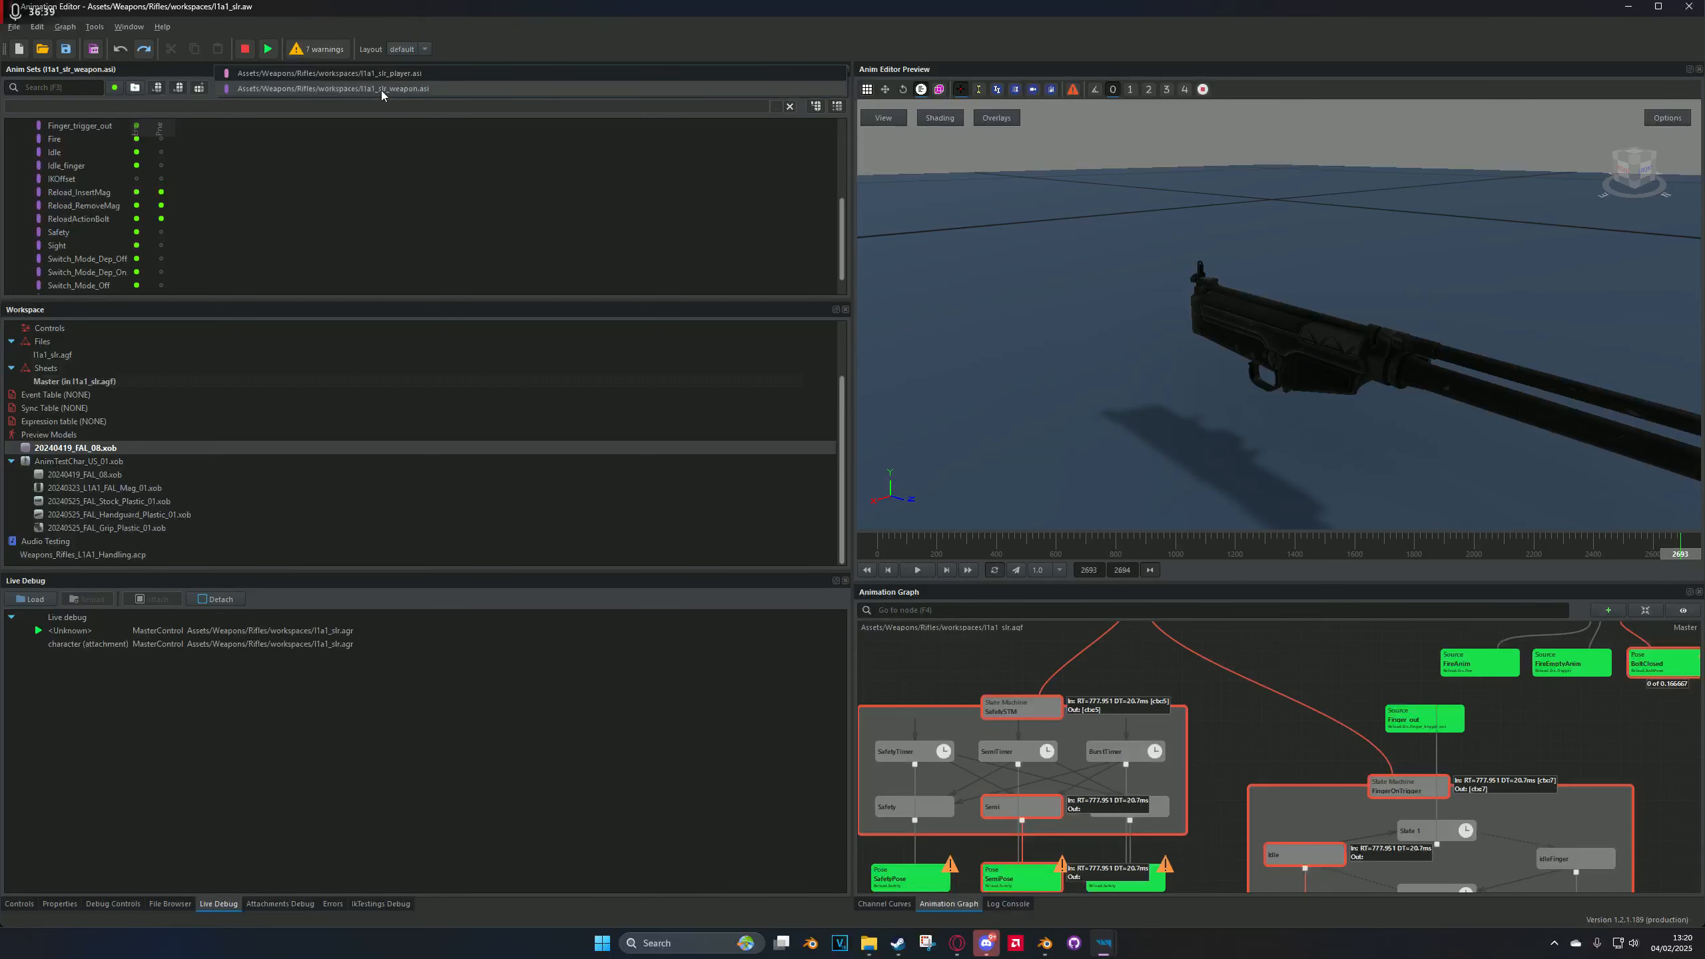
{"action": "left_click", "coordinate": [352, 74]}
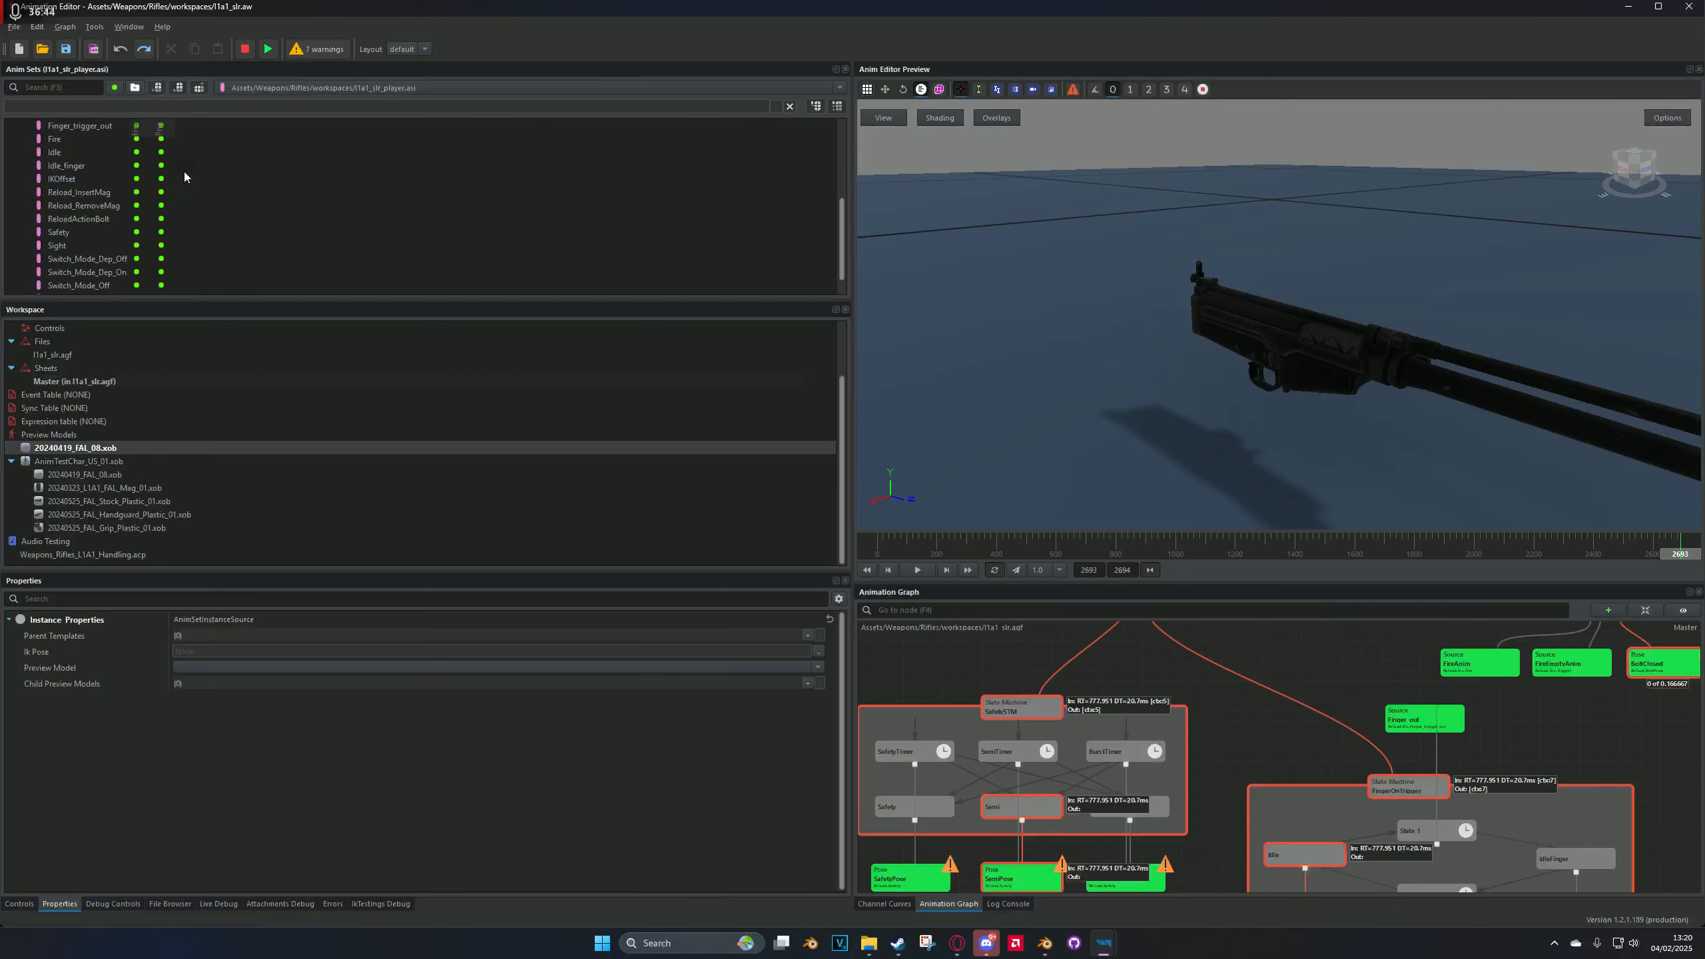
{"action": "left_click", "coordinate": [139, 193]}
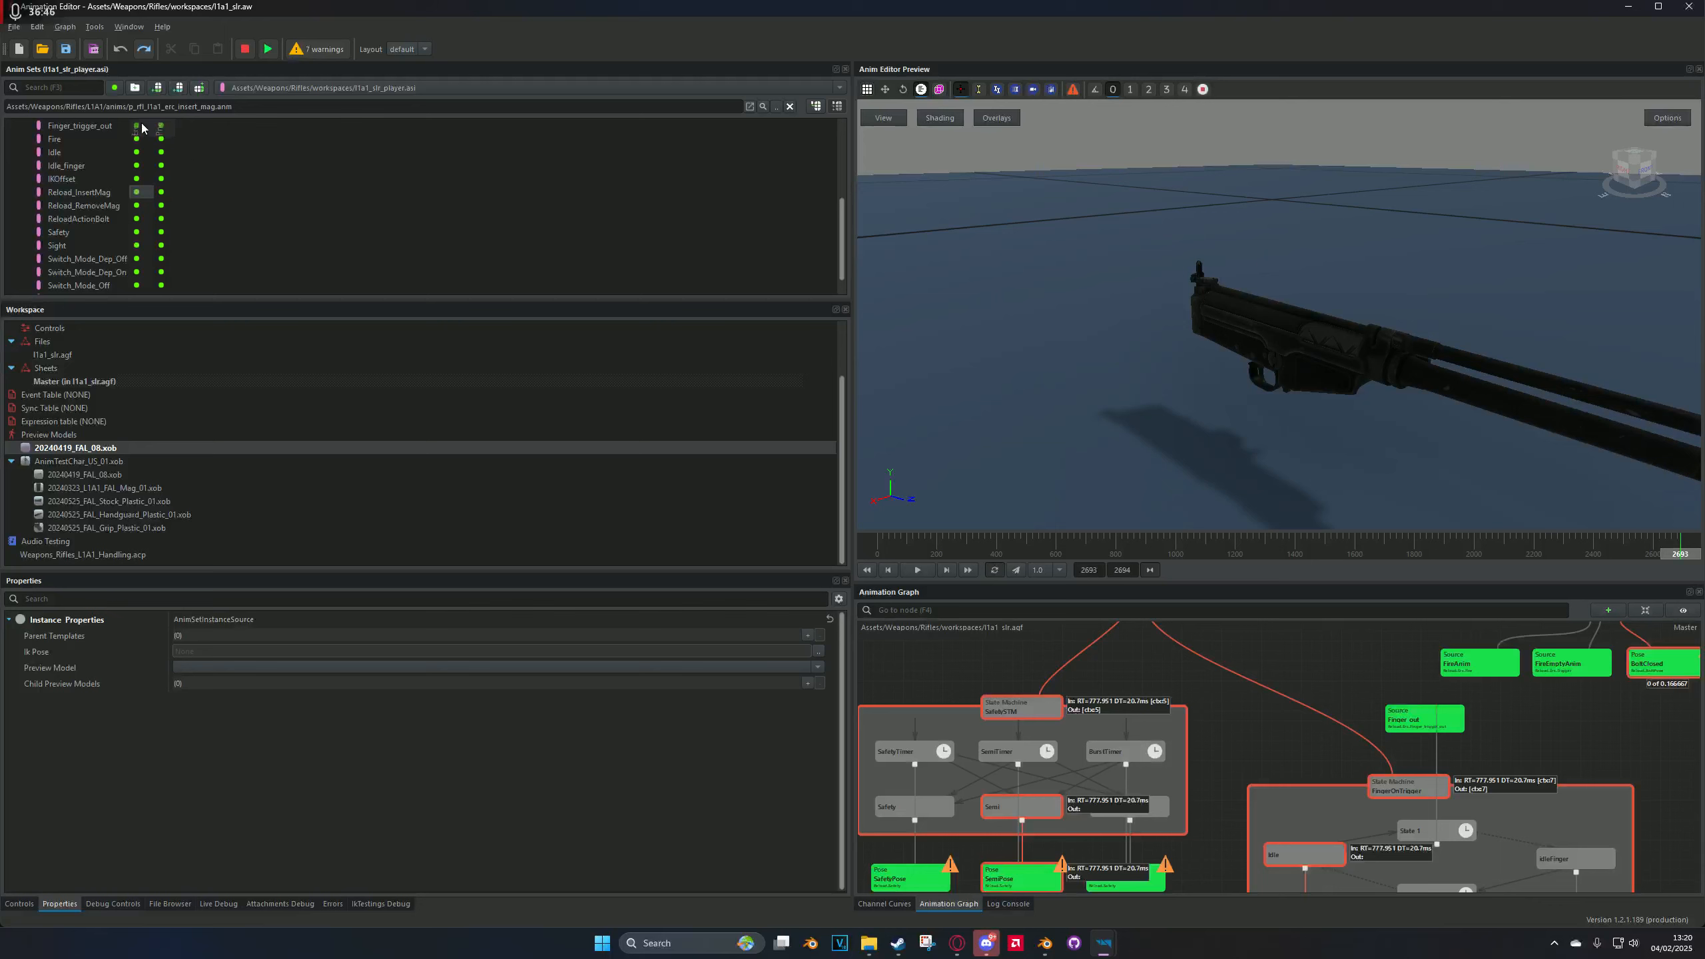
{"action": "left_click", "coordinate": [382, 94]}
{"action": "left_click", "coordinate": [388, 109]}
{"action": "right_click_drag", "start_coordinate": [1150, 350], "coordinate": [1242, 376]}
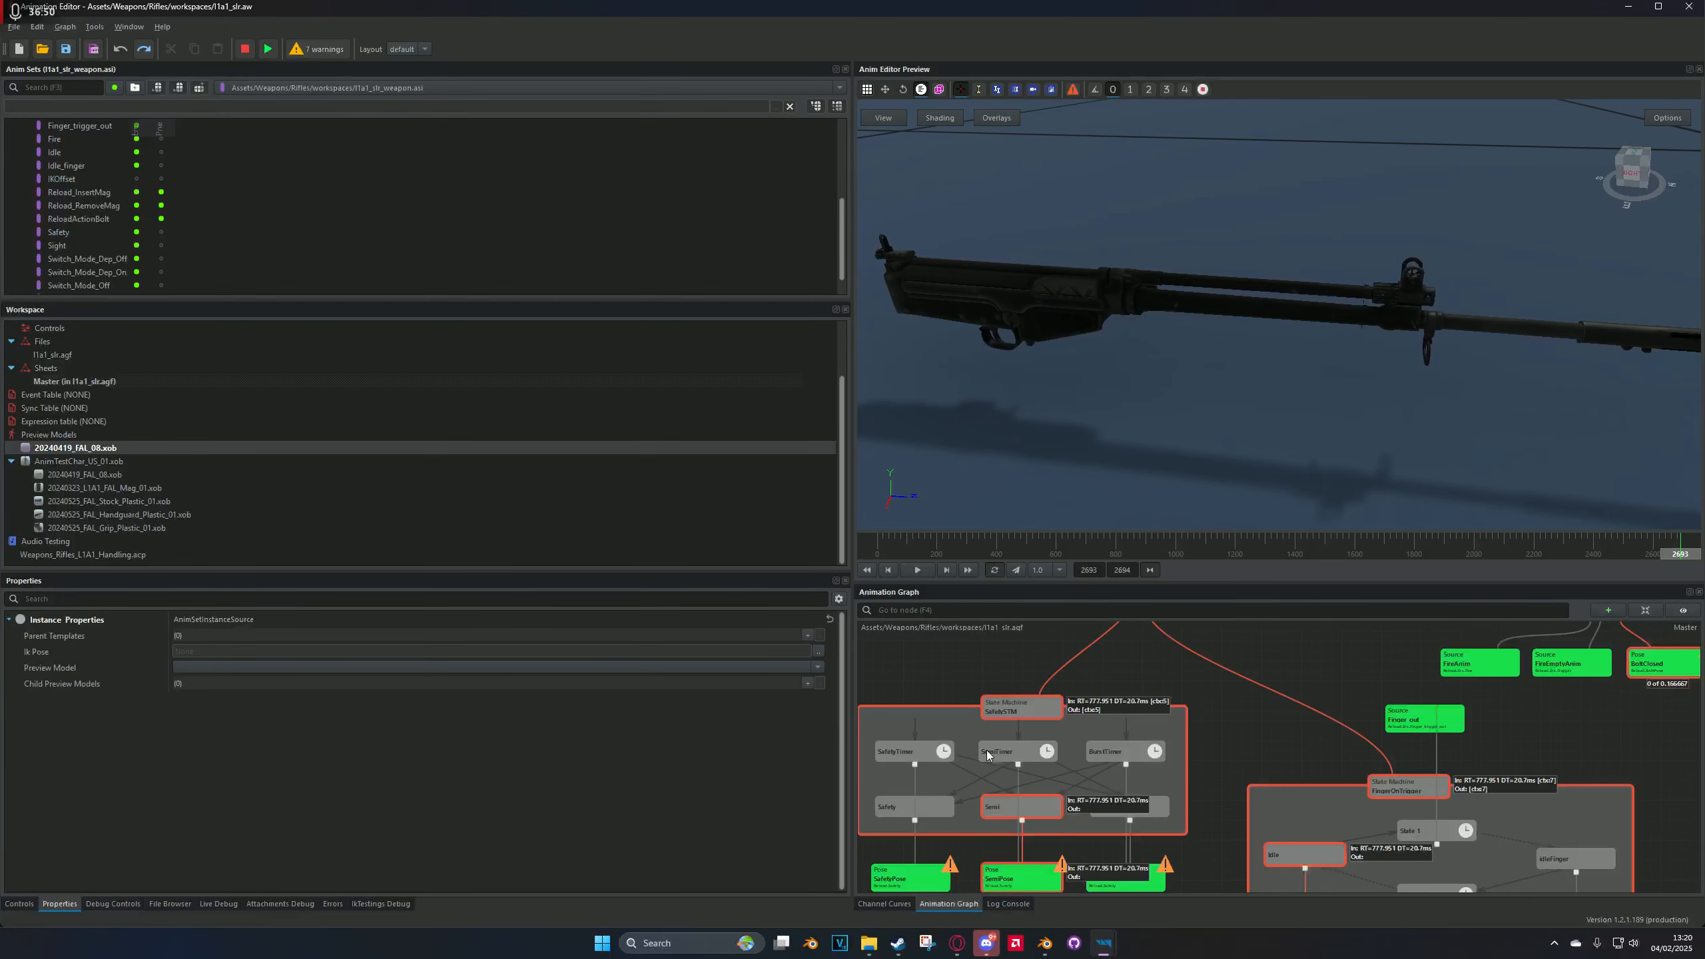
Step: Select the SemiPose node under the safety state machine to inspect its source and time
{"action": "scroll", "coordinate": [1354, 757], "scroll_direction": "down", "scroll_amount": 3}
{"action": "middle_click_drag", "start_coordinate": [1331, 716], "coordinate": [1134, 685]}
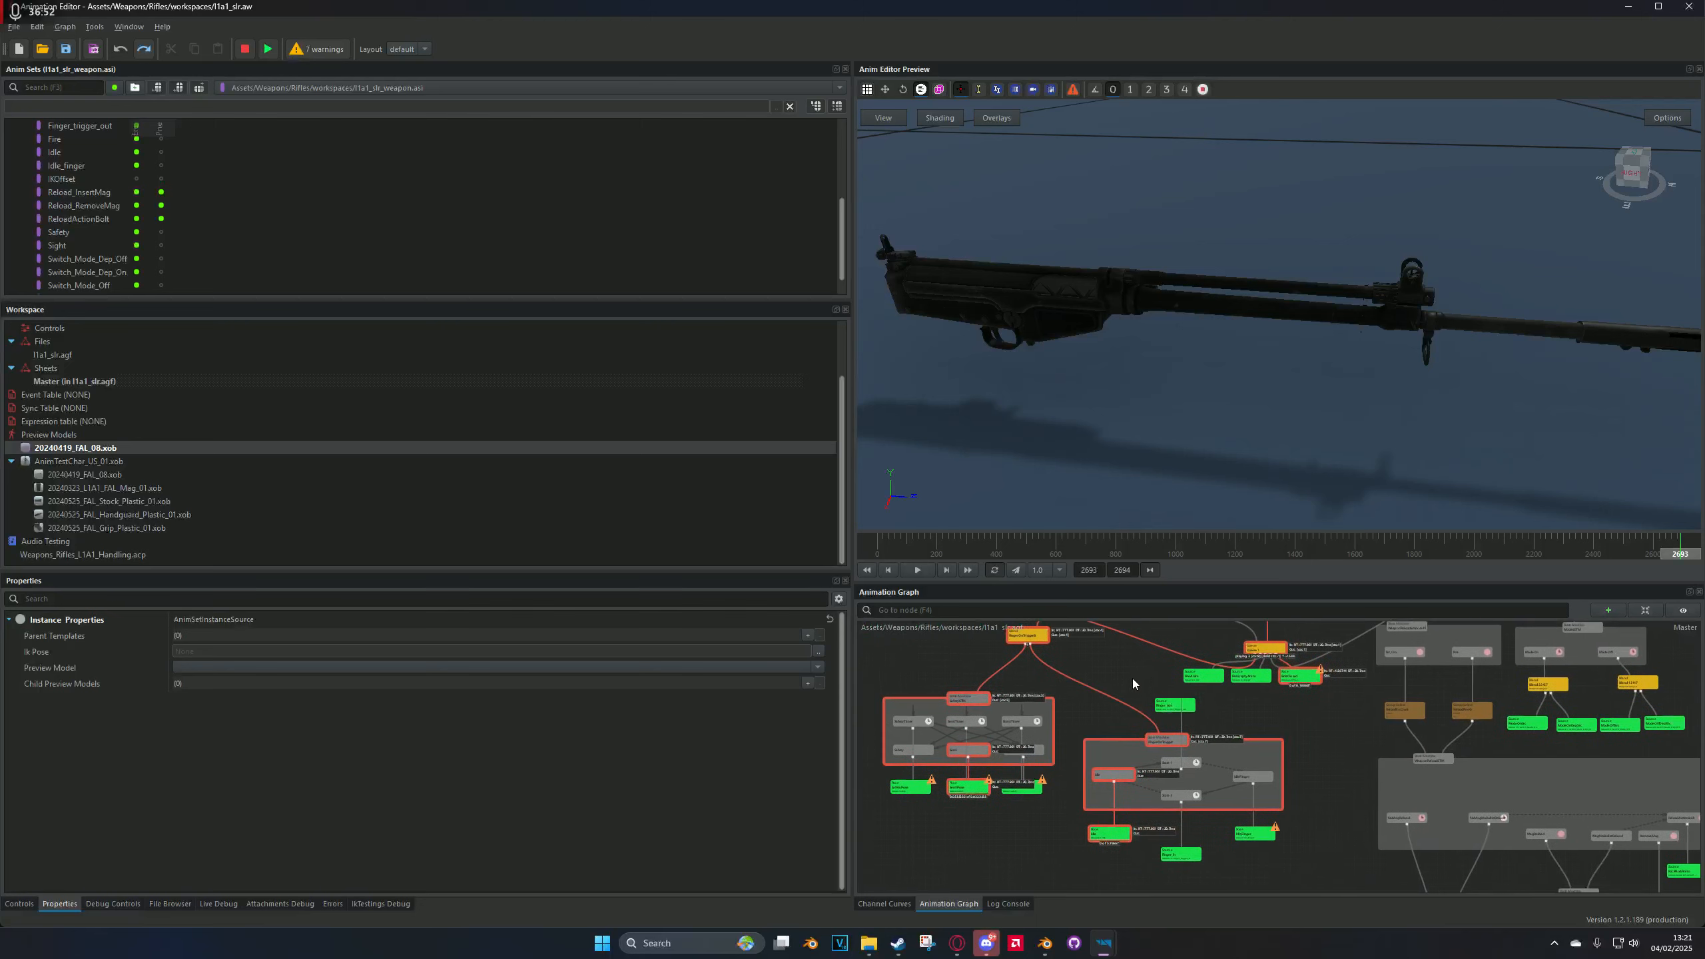
{"action": "scroll", "coordinate": [956, 740], "scroll_direction": "up", "scroll_amount": 3}
{"action": "middle_click_drag", "start_coordinate": [990, 799], "coordinate": [986, 732]}
{"action": "scroll", "coordinate": [1033, 736], "scroll_direction": "up", "scroll_amount": 4}
{"action": "left_click", "coordinate": [963, 699]}
{"action": "scroll", "coordinate": [1010, 738], "scroll_direction": "up", "scroll_amount": 2}
Step: Find the Safety row in the weapon anim set's Reload group and open its Erc animation
{"action": "scroll", "coordinate": [221, 221], "scroll_direction": "up", "scroll_amount": 5}
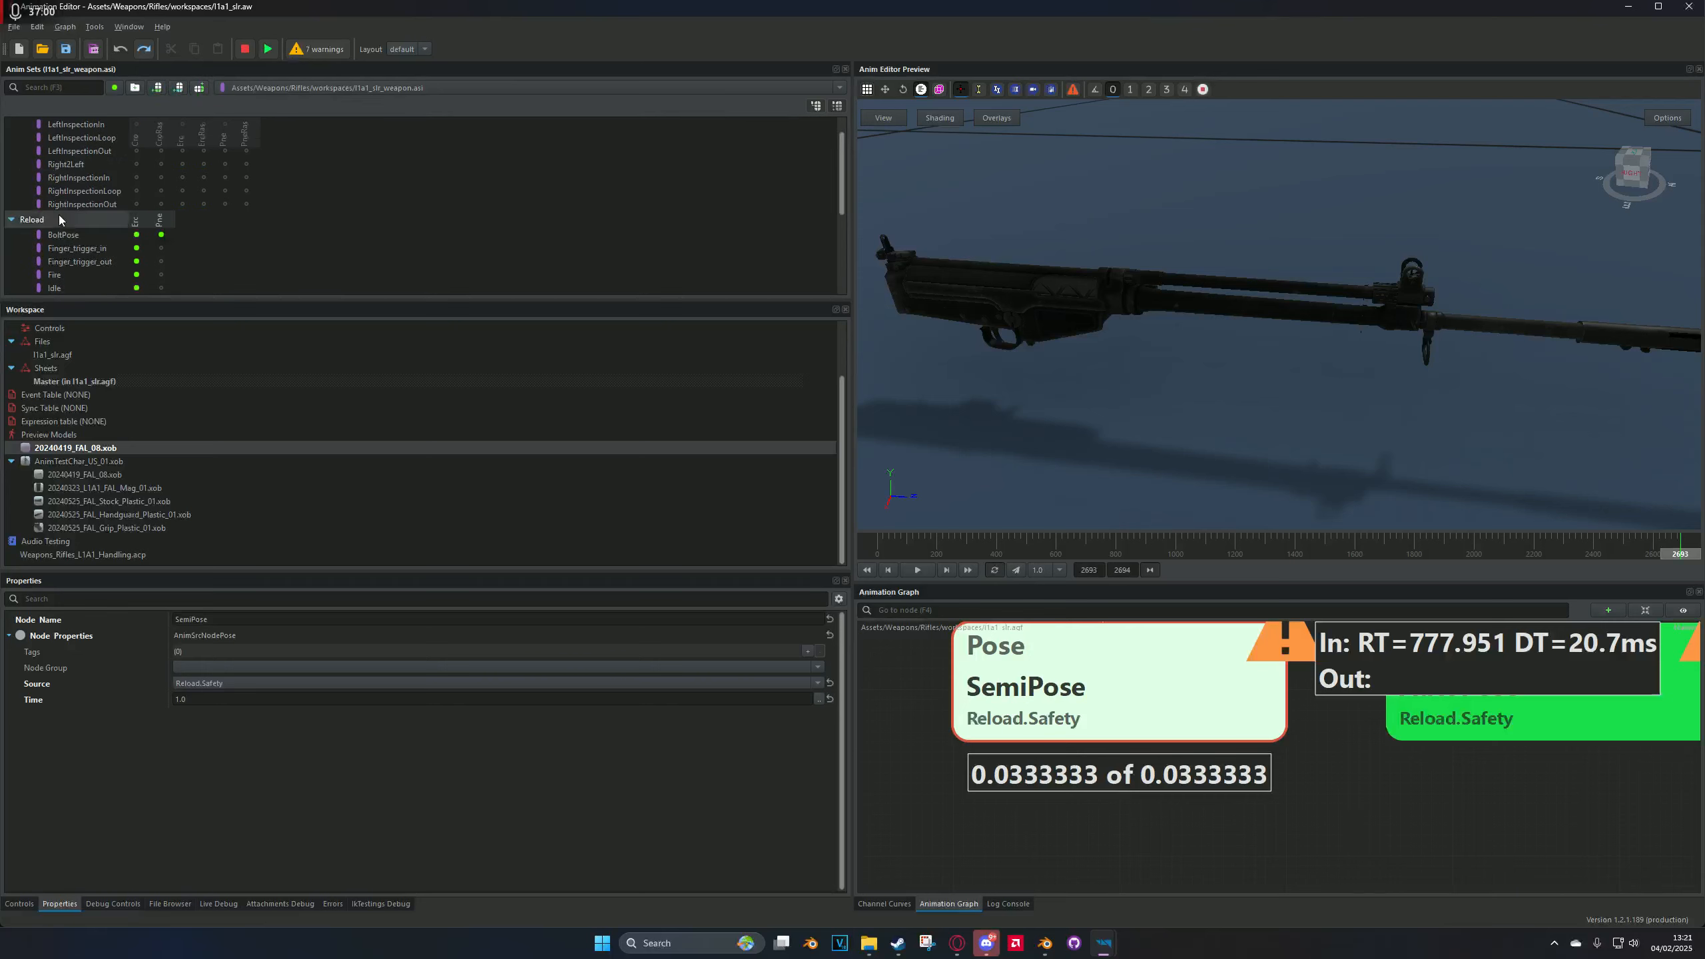
{"action": "scroll", "coordinate": [40, 236], "scroll_direction": "down", "scroll_amount": 4}
{"action": "left_click", "coordinate": [12, 166]}
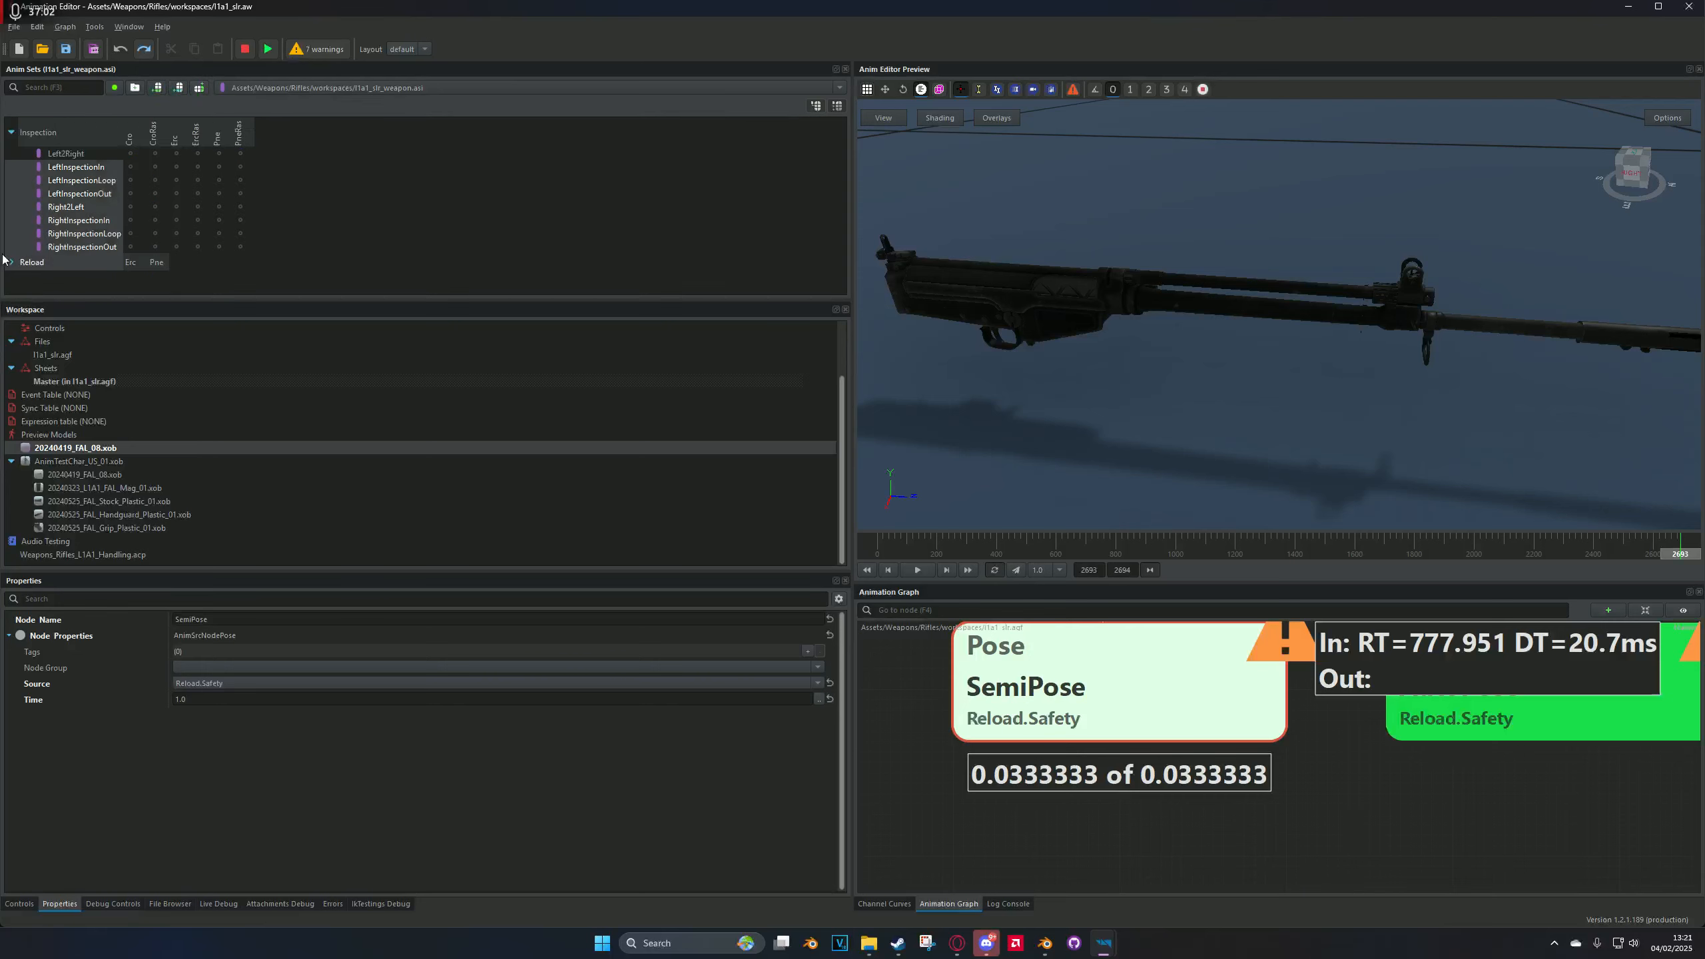
{"action": "left_click", "coordinate": [9, 262]}
{"action": "scroll", "coordinate": [83, 247], "scroll_direction": "down", "scroll_amount": 3}
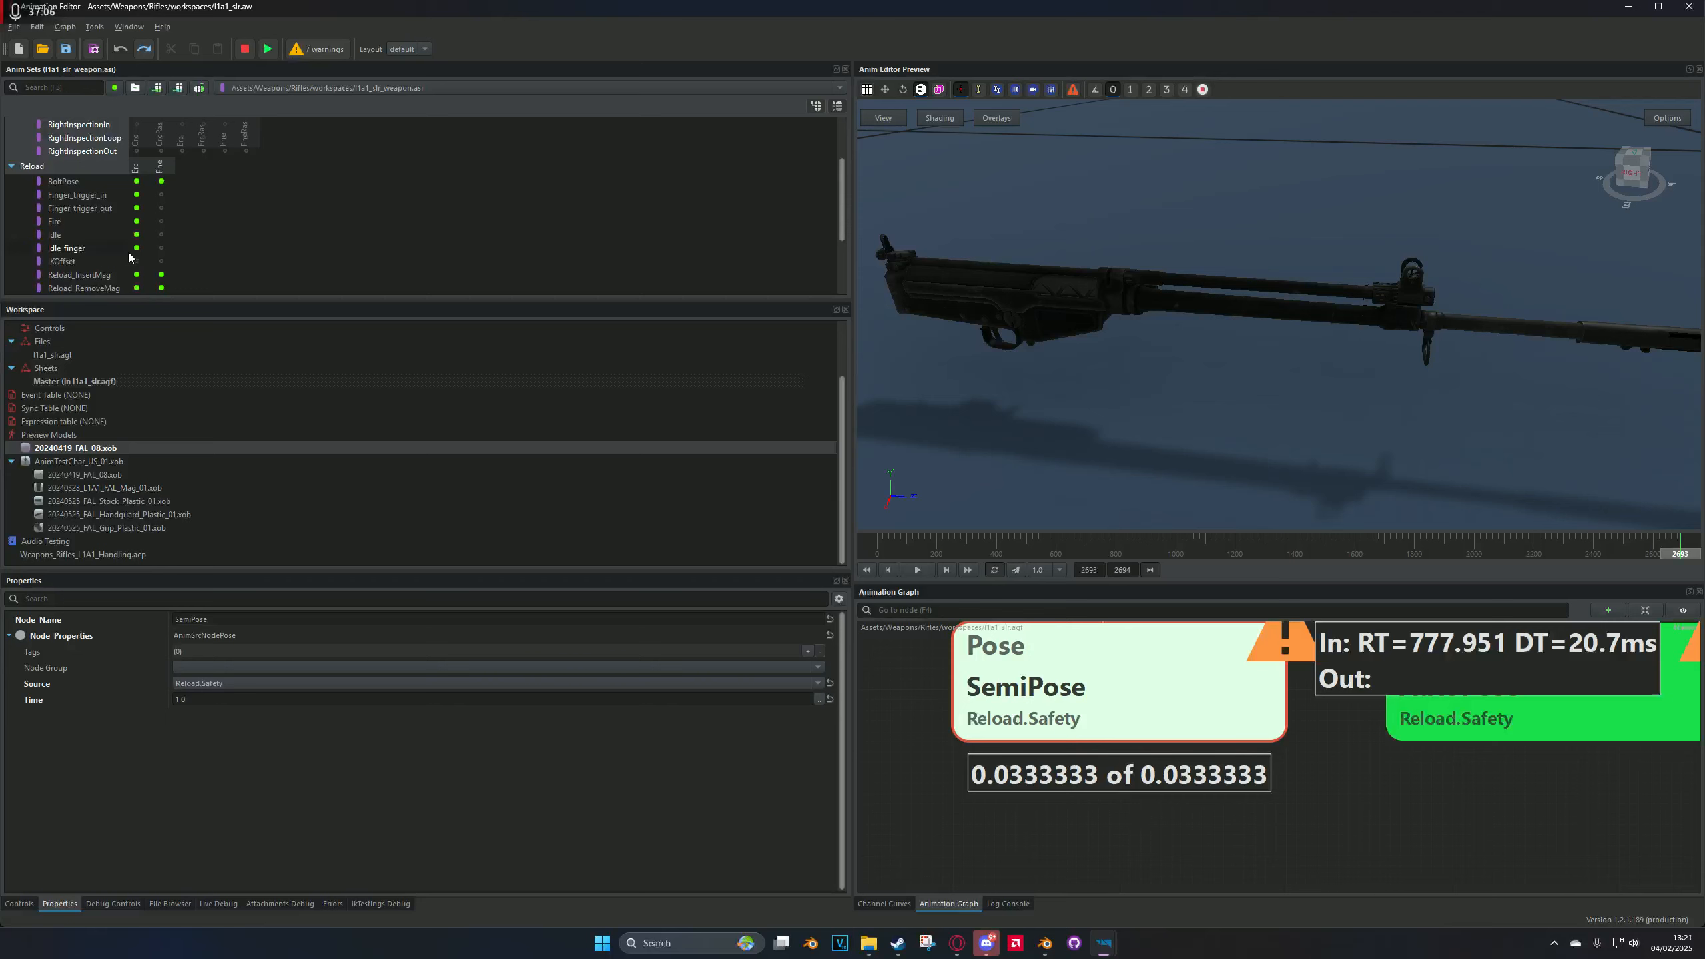
{"action": "scroll", "coordinate": [131, 254], "scroll_direction": "down", "scroll_amount": 2}
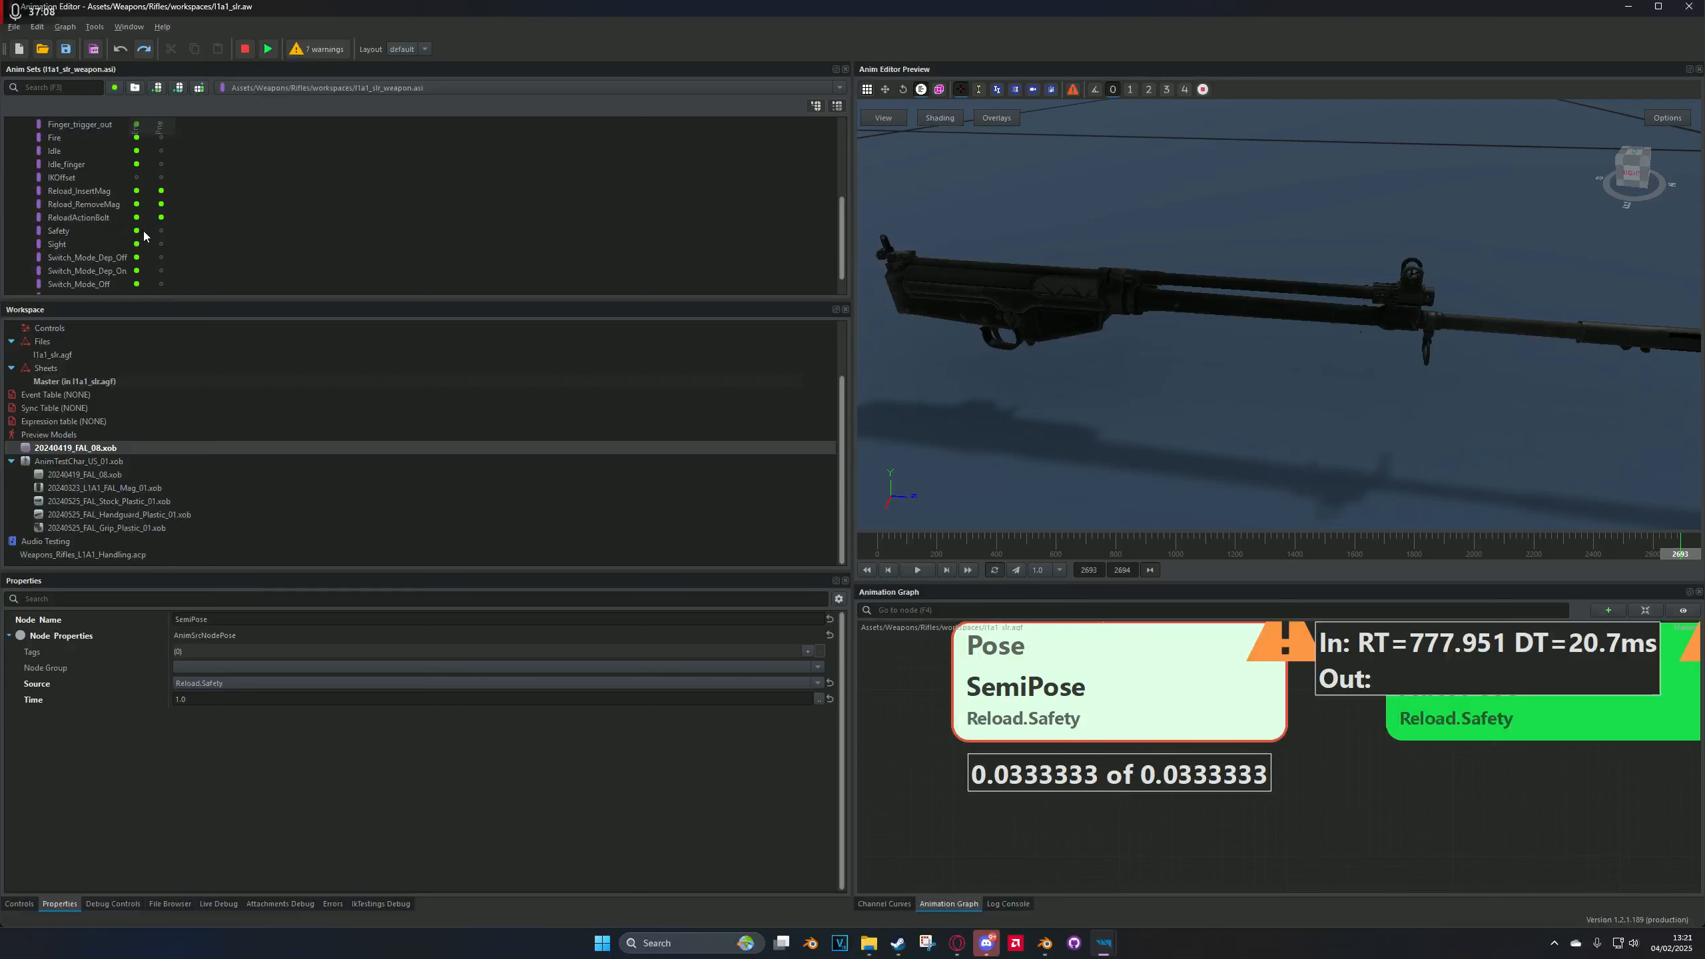
{"action": "left_click", "coordinate": [142, 232]}
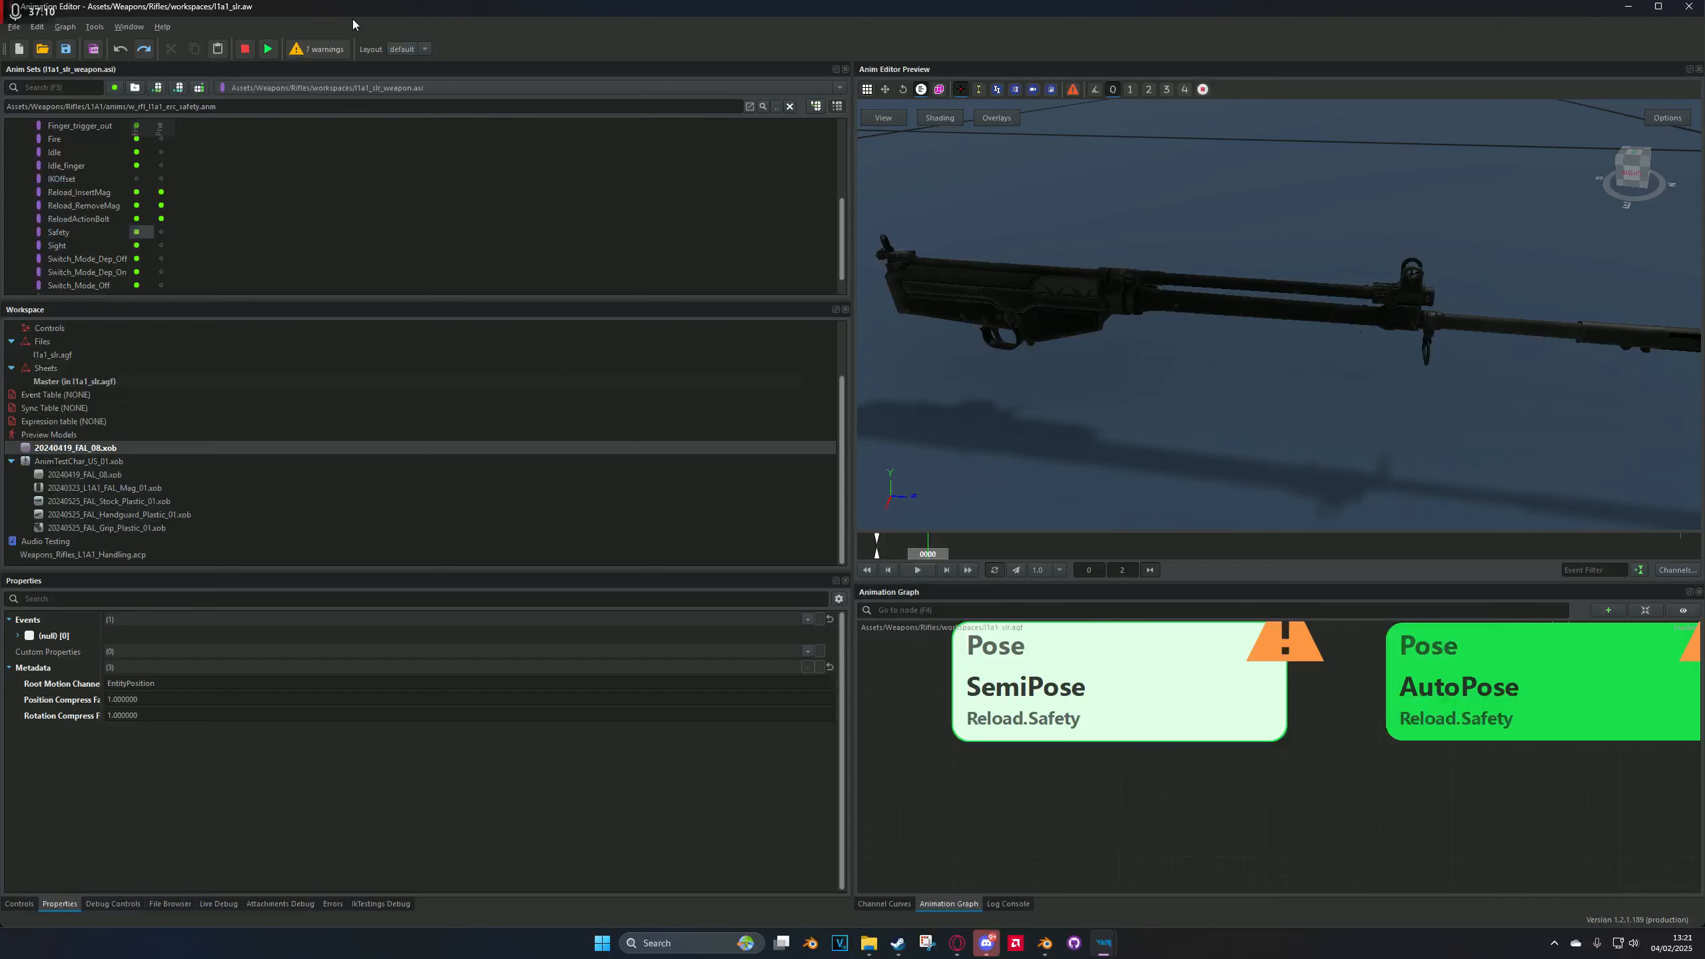
Step: Switch to l1a1_slr_player.asi, select the Safety row's Erc animation and start playback
{"action": "left_click", "coordinate": [404, 88]}
{"action": "left_click", "coordinate": [429, 75]}
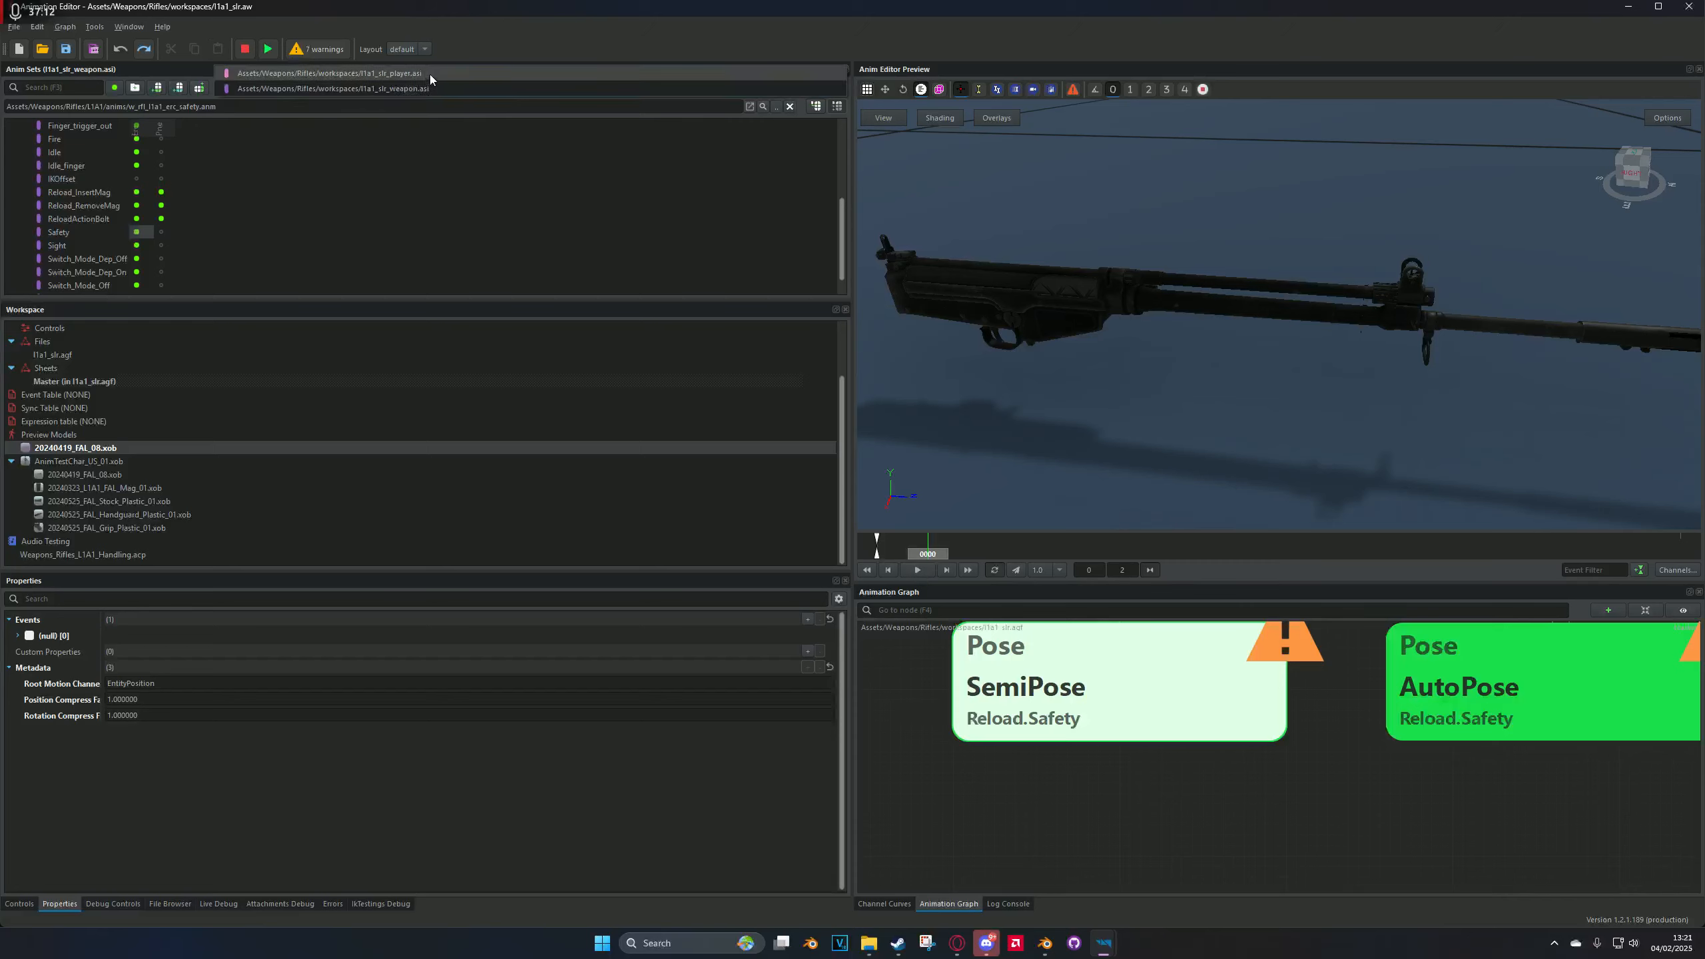
{"action": "left_click", "coordinate": [144, 232]}
{"action": "left_click", "coordinate": [916, 569]}
Step: Inspect the properties of the Blend 22457 node above the fire mode switching sources
{"action": "scroll", "coordinate": [1109, 712], "scroll_direction": "down", "scroll_amount": 3}
{"action": "middle_click_drag", "start_coordinate": [1075, 662], "coordinate": [993, 818]}
{"action": "scroll", "coordinate": [994, 818], "scroll_direction": "down", "scroll_amount": 5}
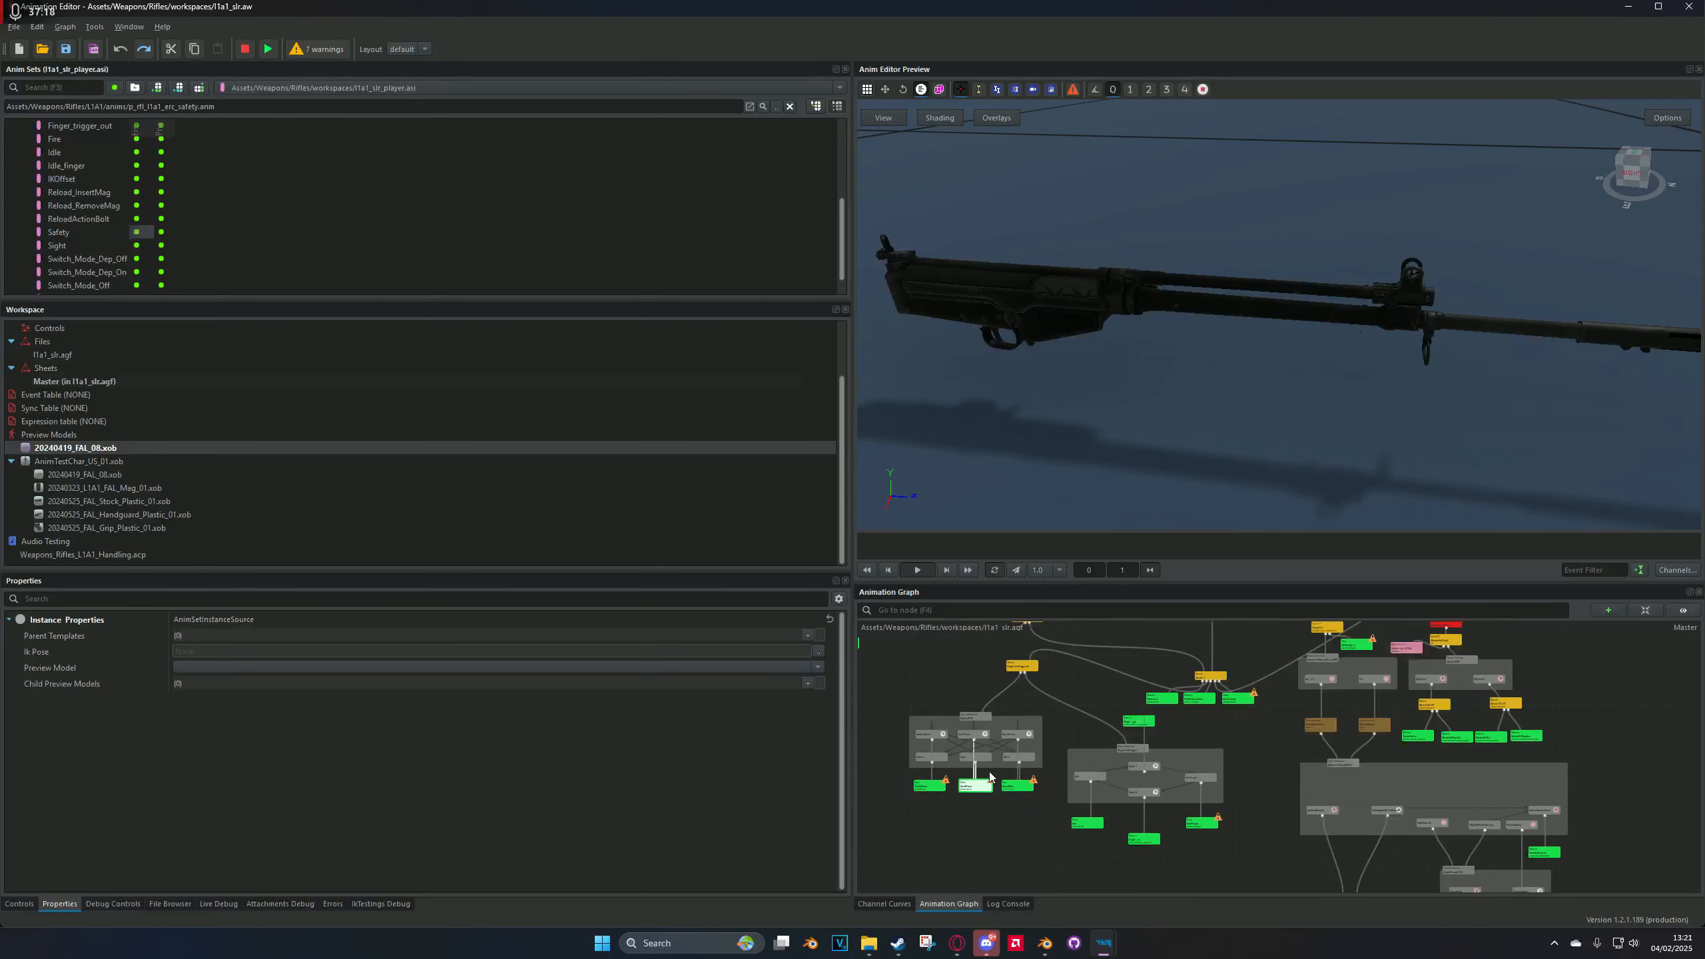
{"action": "middle_click_drag", "start_coordinate": [1366, 746], "coordinate": [1100, 756]}
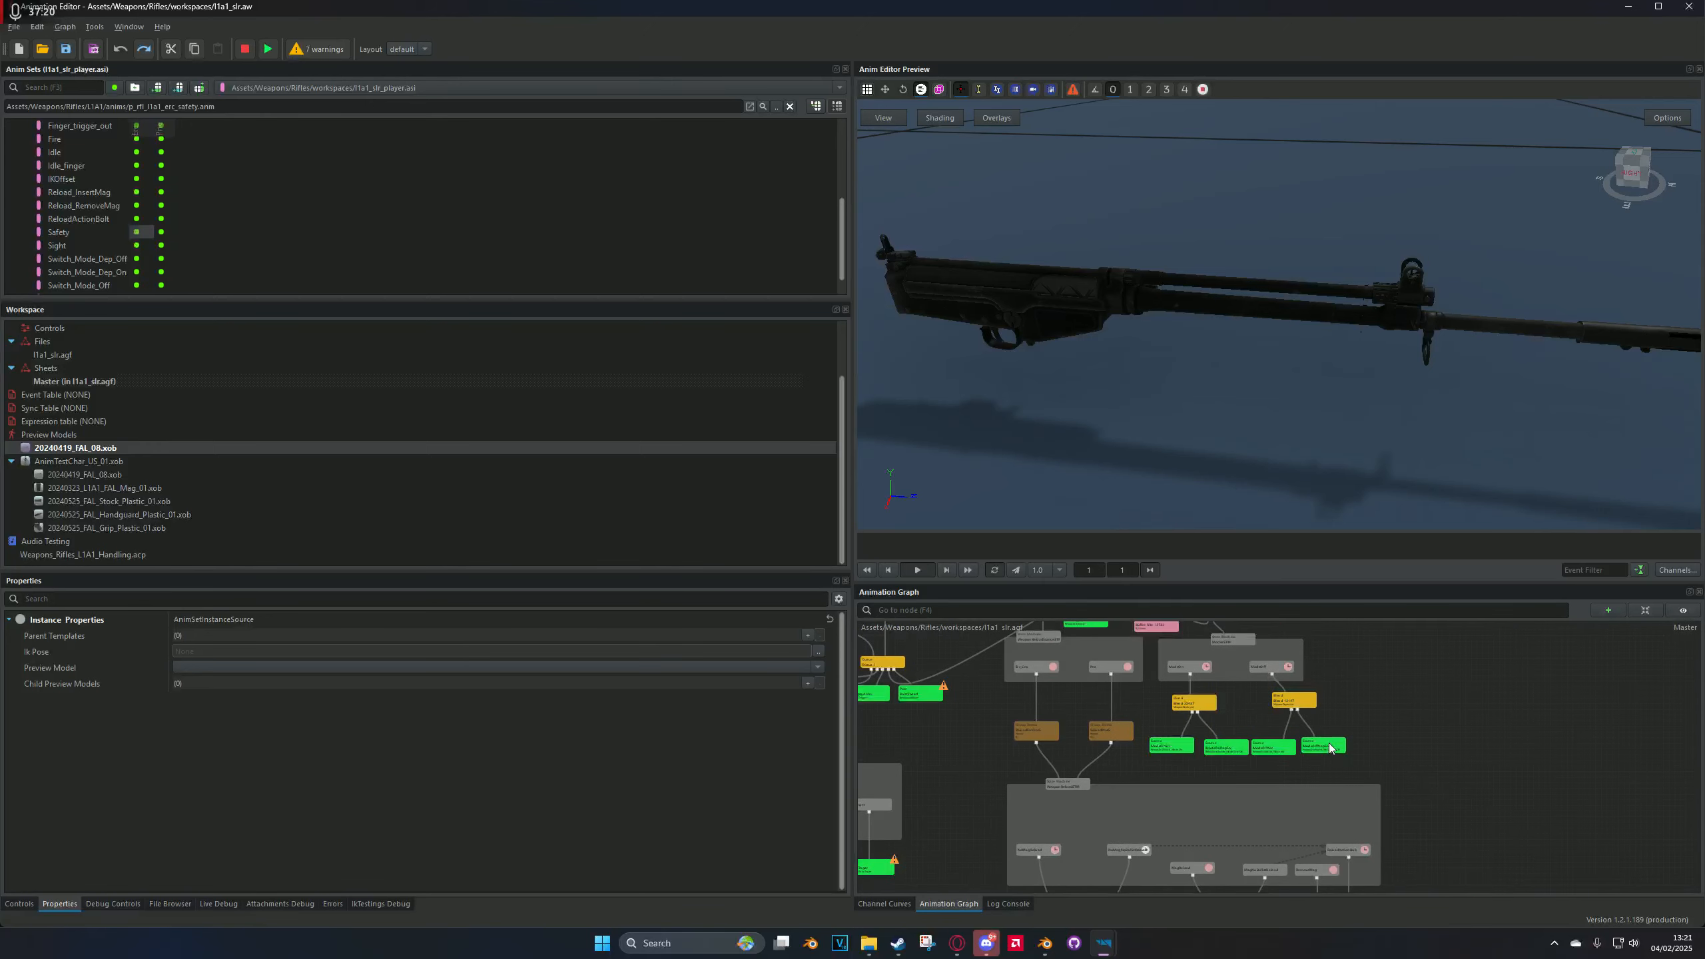
{"action": "left_click", "coordinate": [1353, 708]}
{"action": "left_click", "coordinate": [1197, 706]}
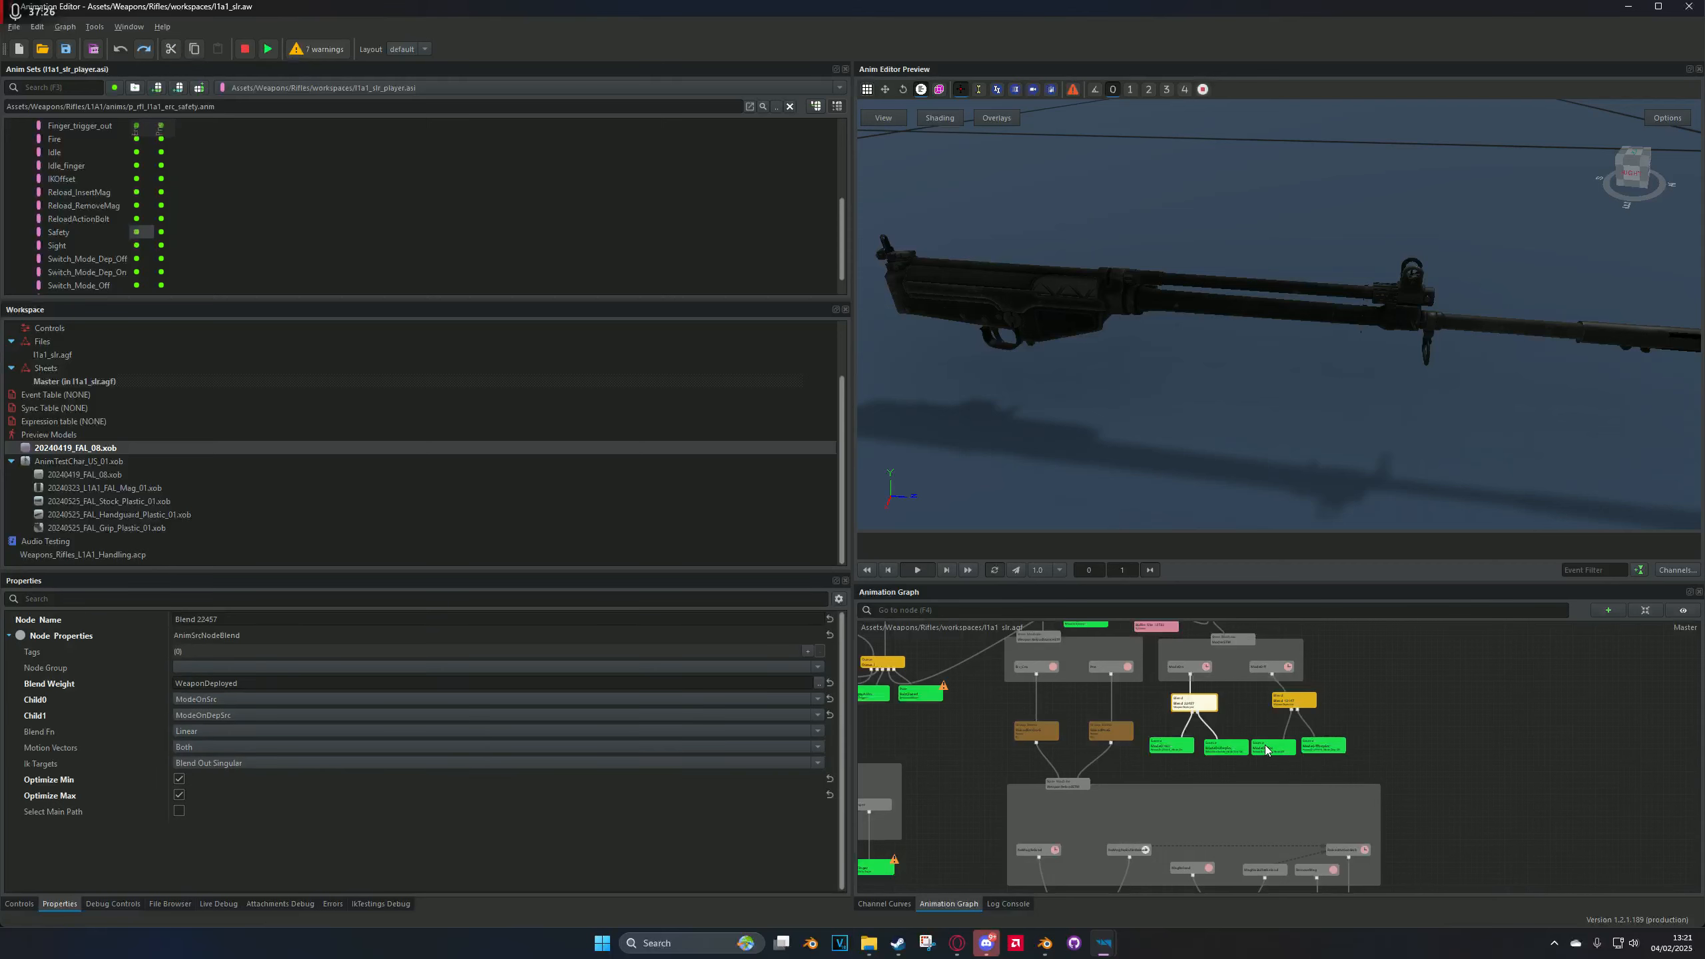
{"action": "scroll", "coordinate": [1079, 689], "scroll_direction": "up", "scroll_amount": 3}
{"action": "scroll", "coordinate": [1523, 705], "scroll_direction": "down", "scroll_amount": 5}
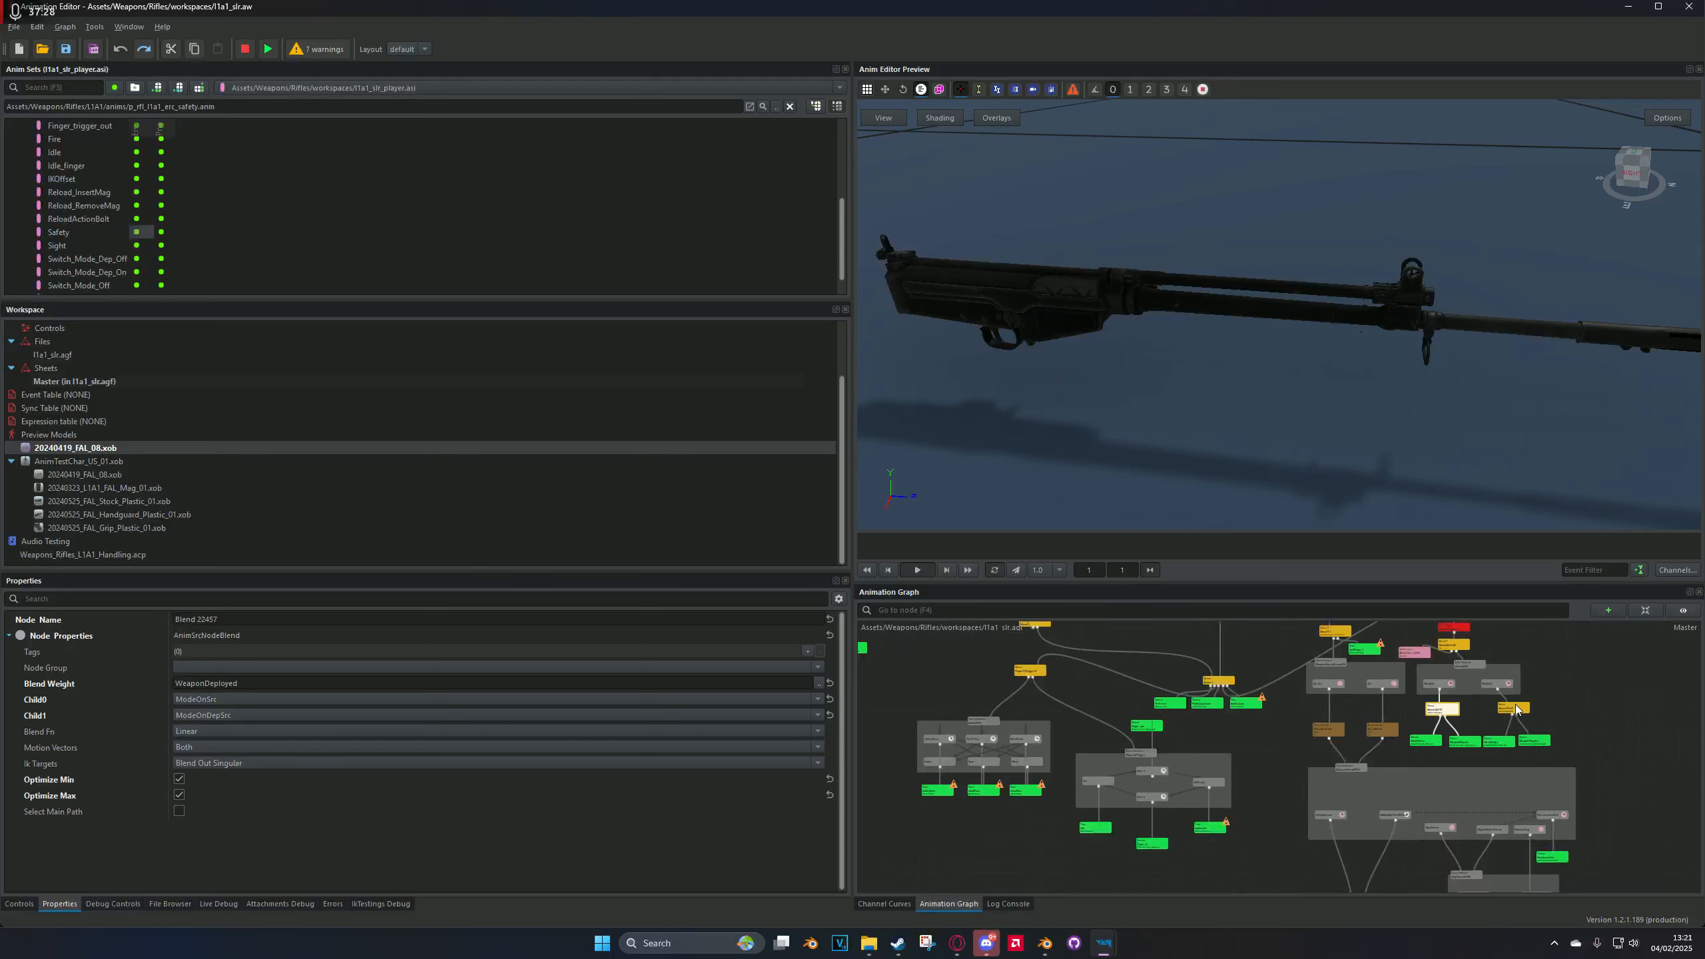
Step: Review the nodes above the mode switching branch and select the Idle state to inspect its start condition
{"action": "scroll", "coordinate": [1519, 709], "scroll_direction": "down", "scroll_amount": 2}
{"action": "scroll", "coordinate": [1436, 735], "scroll_direction": "down", "scroll_amount": 2}
{"action": "middle_click_drag", "start_coordinate": [1366, 753], "coordinate": [1260, 785]}
{"action": "scroll", "coordinate": [1291, 759], "scroll_direction": "up", "scroll_amount": 5}
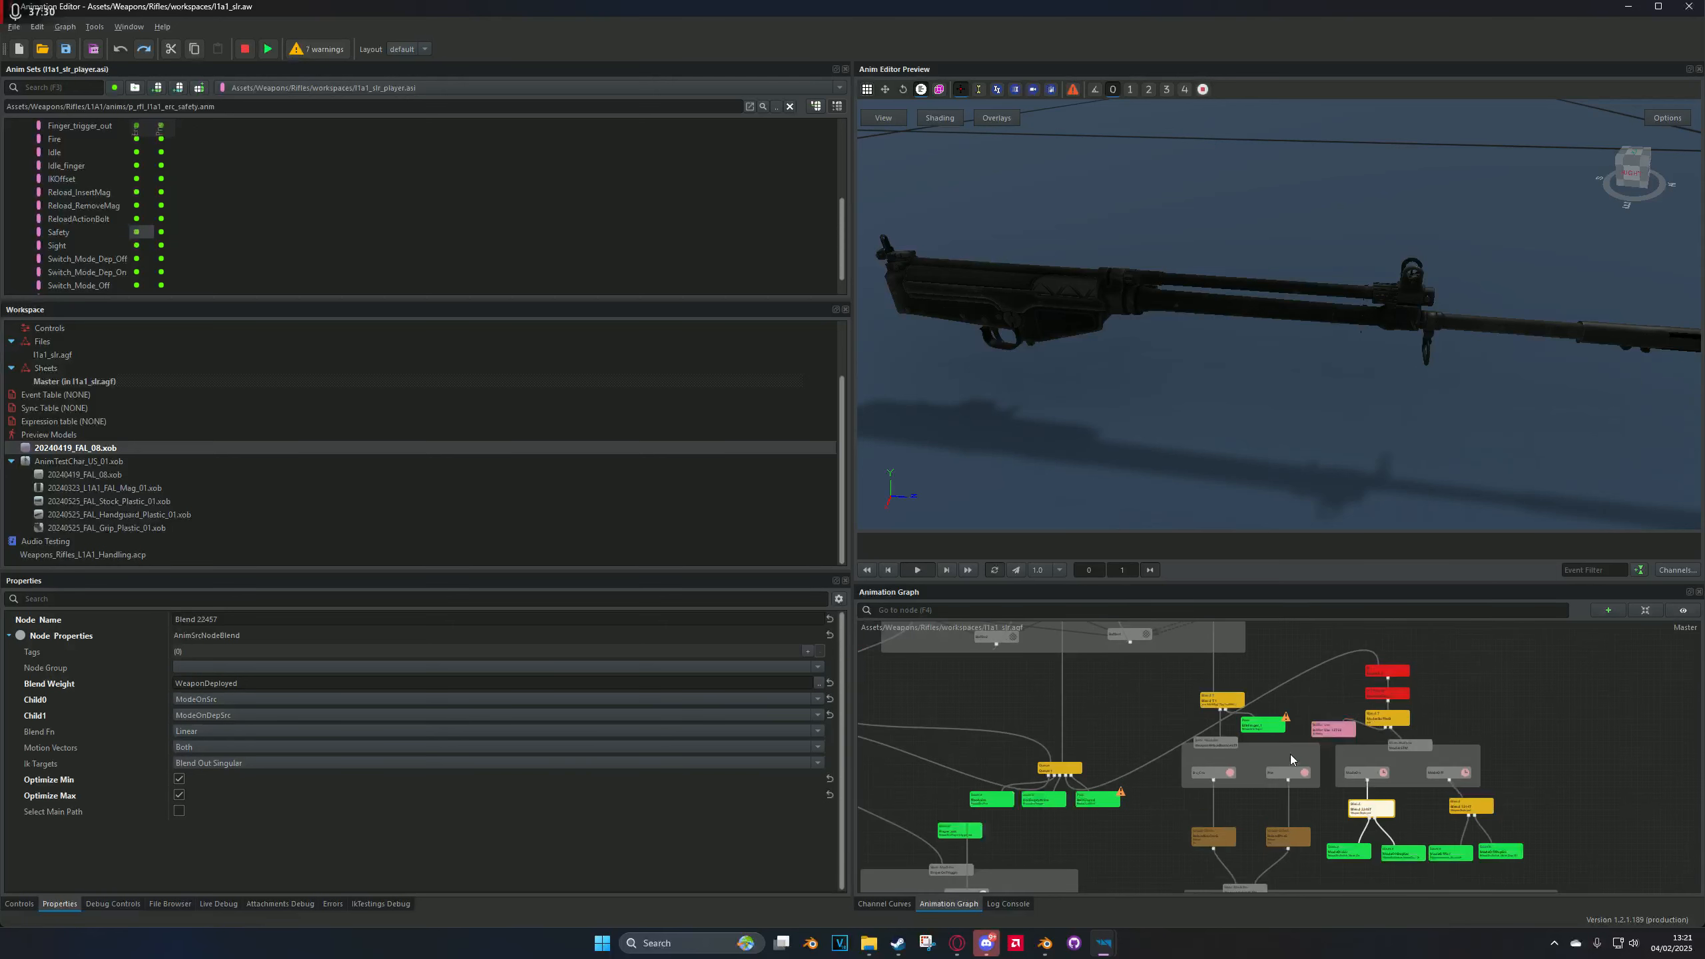
{"action": "scroll", "coordinate": [1290, 744], "scroll_direction": "up", "scroll_amount": 2}
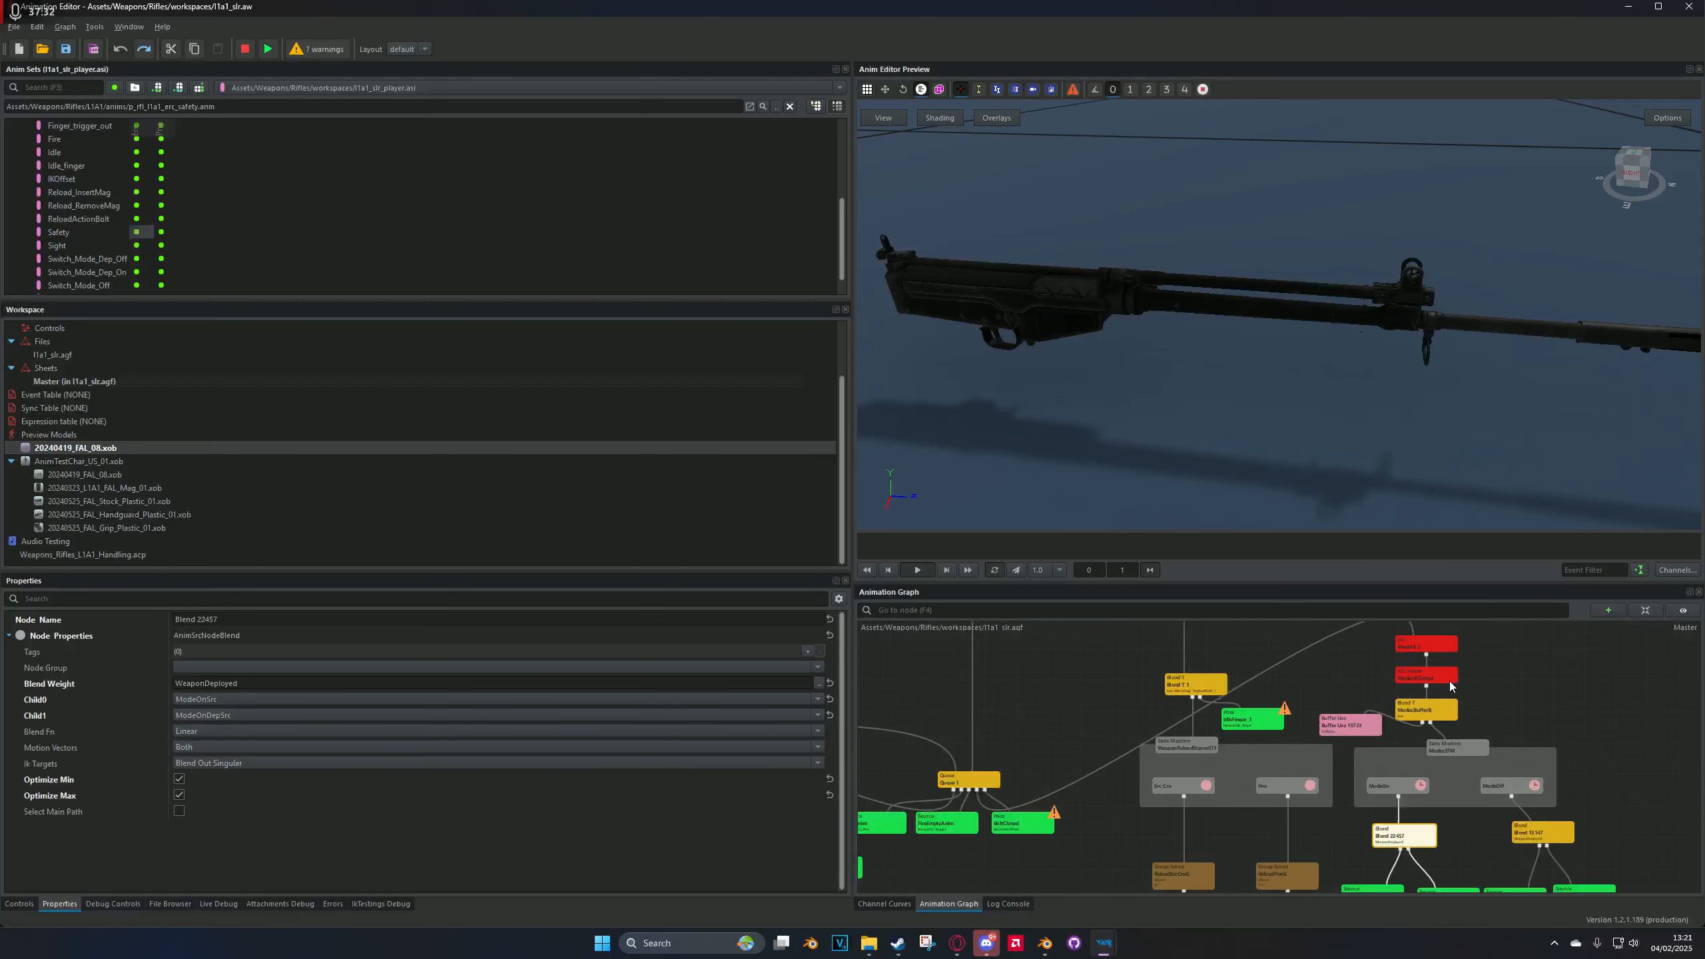
{"action": "scroll", "coordinate": [1443, 678], "scroll_direction": "down", "scroll_amount": 4}
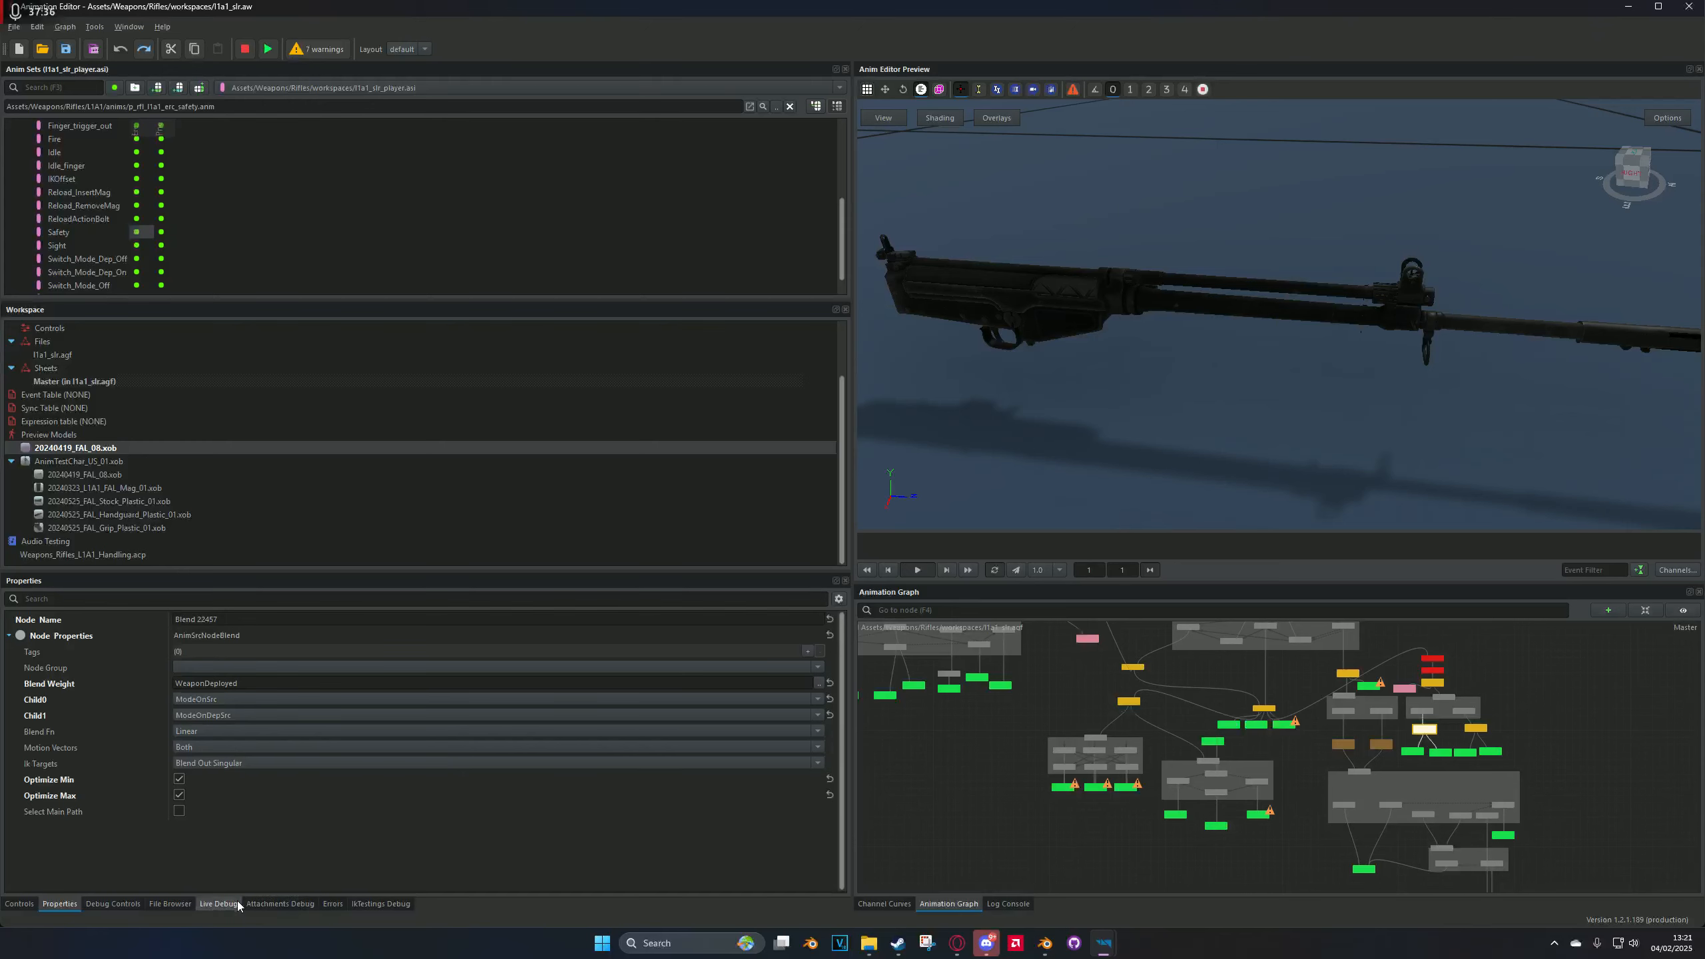
{"action": "scroll", "coordinate": [1282, 703], "scroll_direction": "up", "scroll_amount": 3}
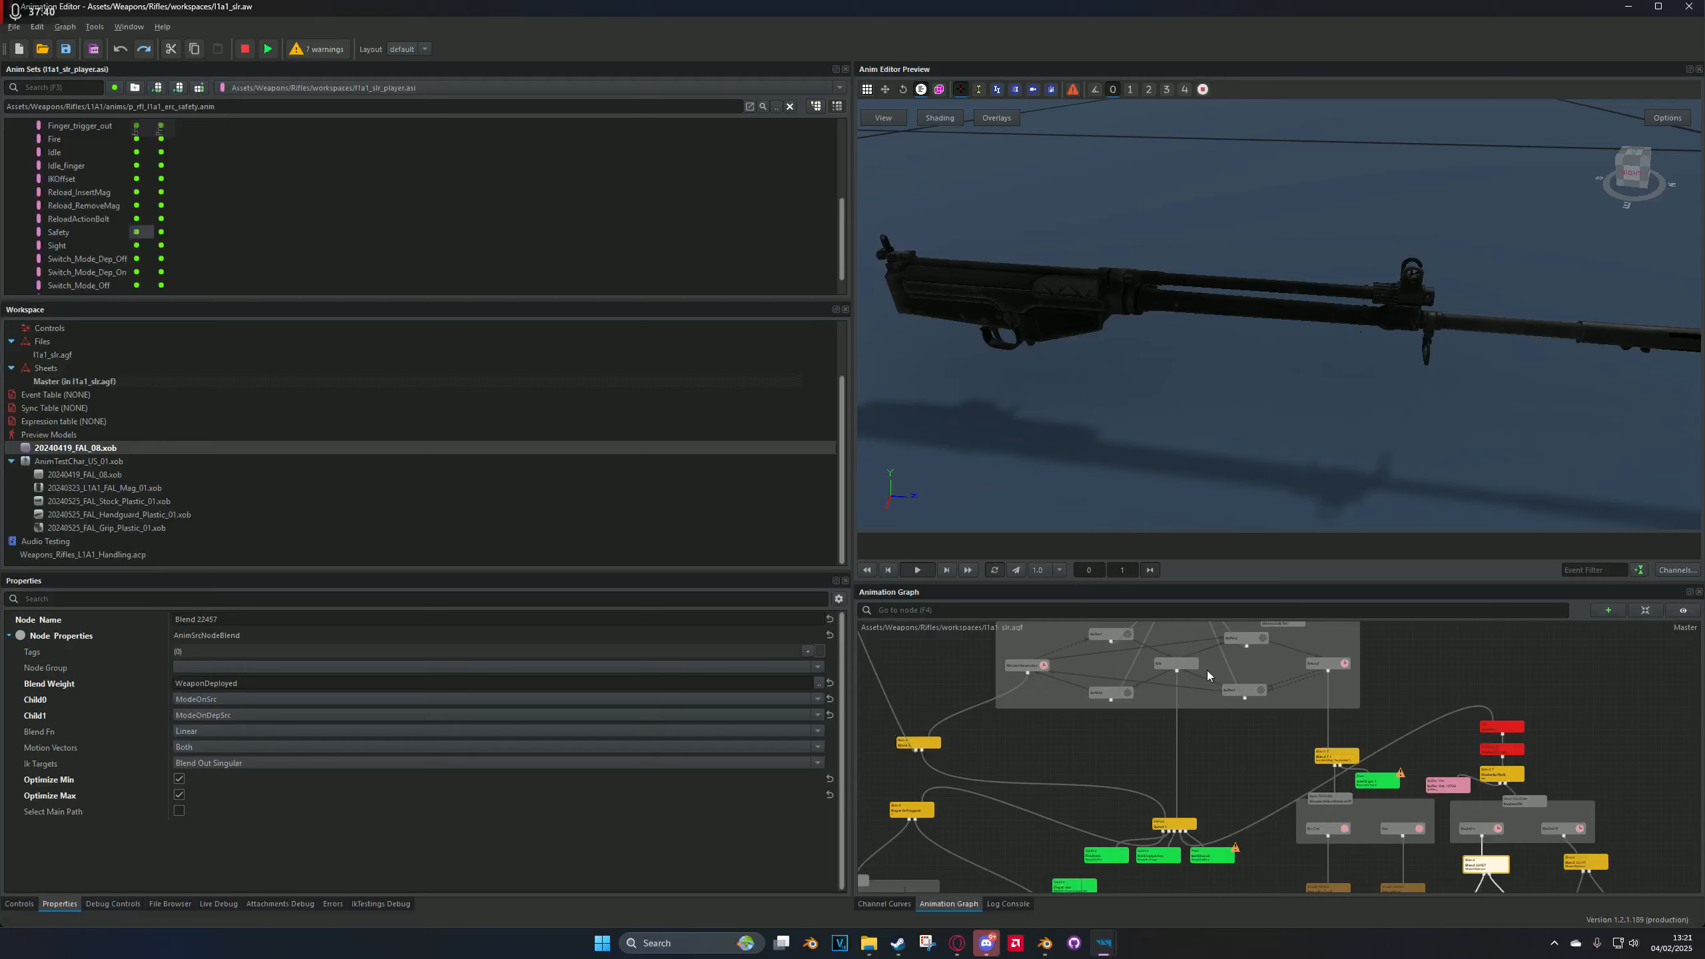
{"action": "left_click", "coordinate": [1167, 659]}
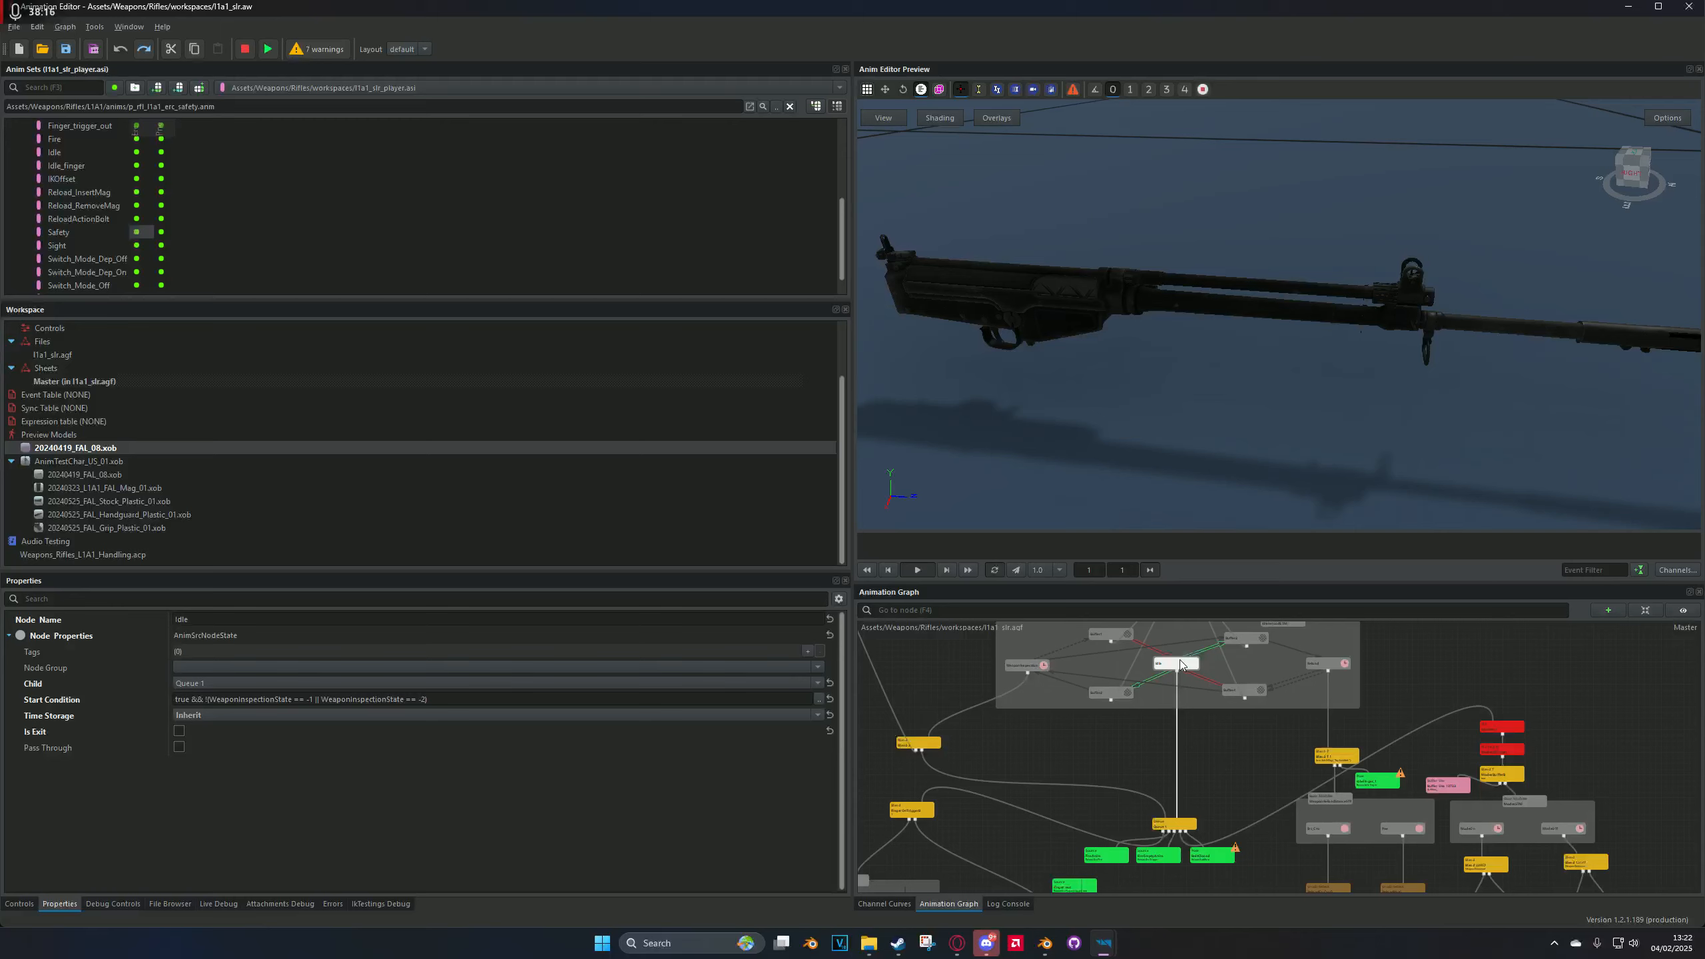
Step: Change the Ik Target of the LeftArm chain in the IK node above ModeIKTarget to RPropTar and save
{"action": "scroll", "coordinate": [1175, 688], "scroll_direction": "up", "scroll_amount": 4}
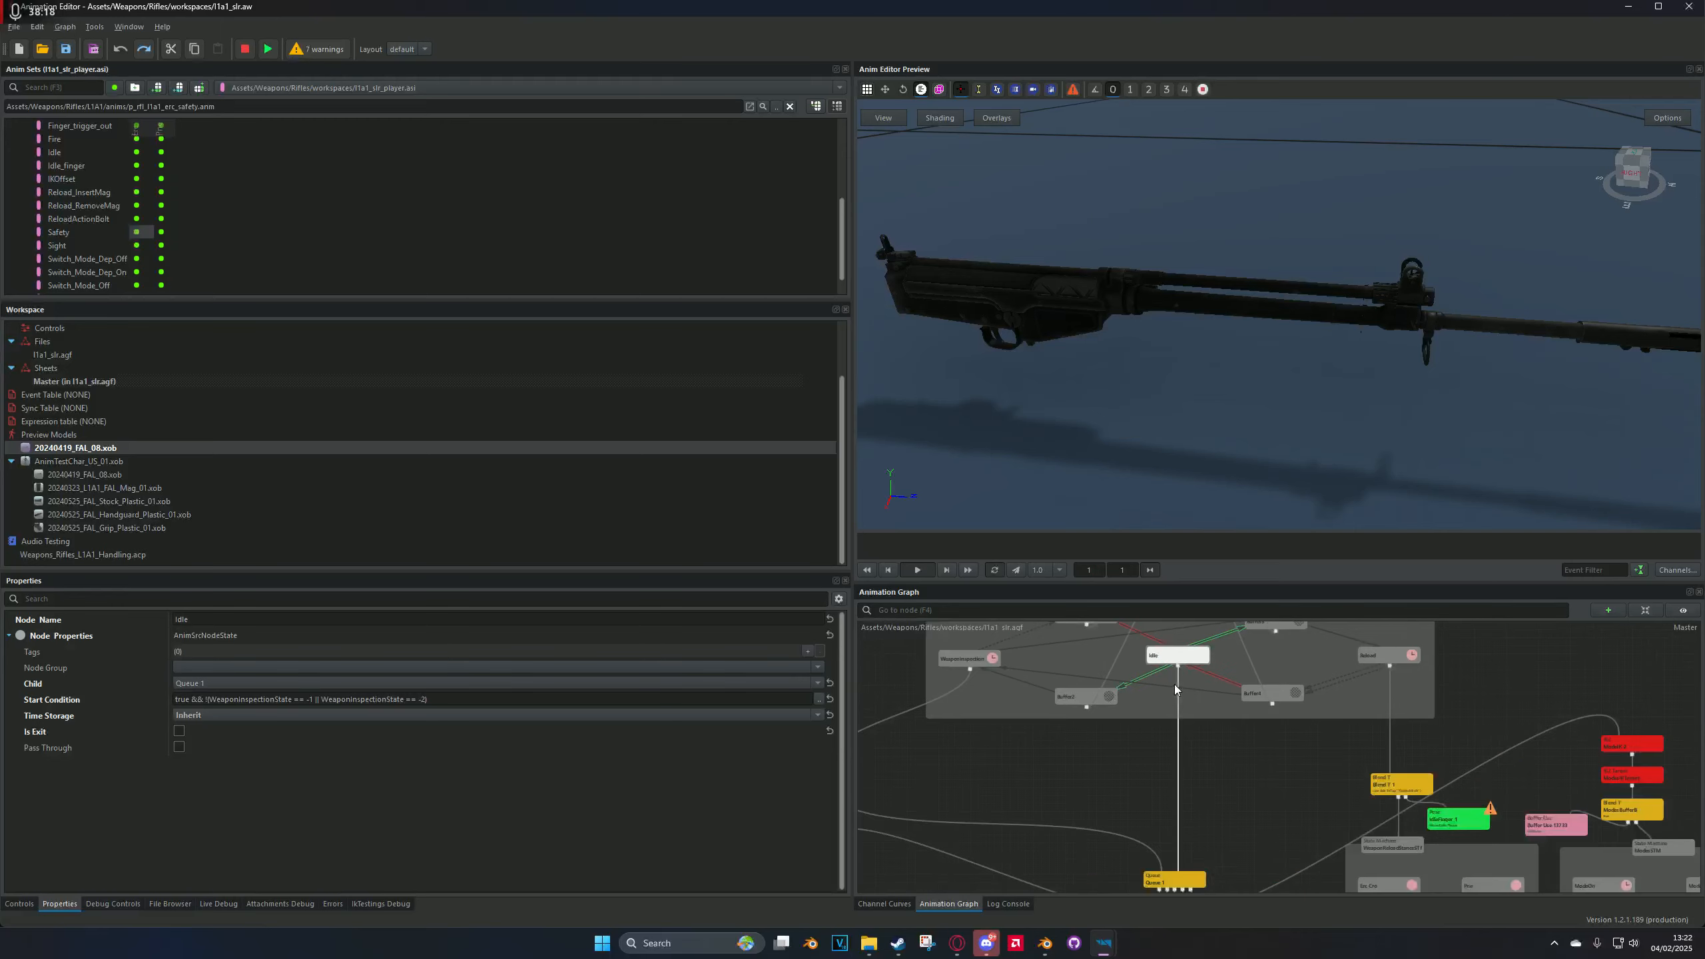
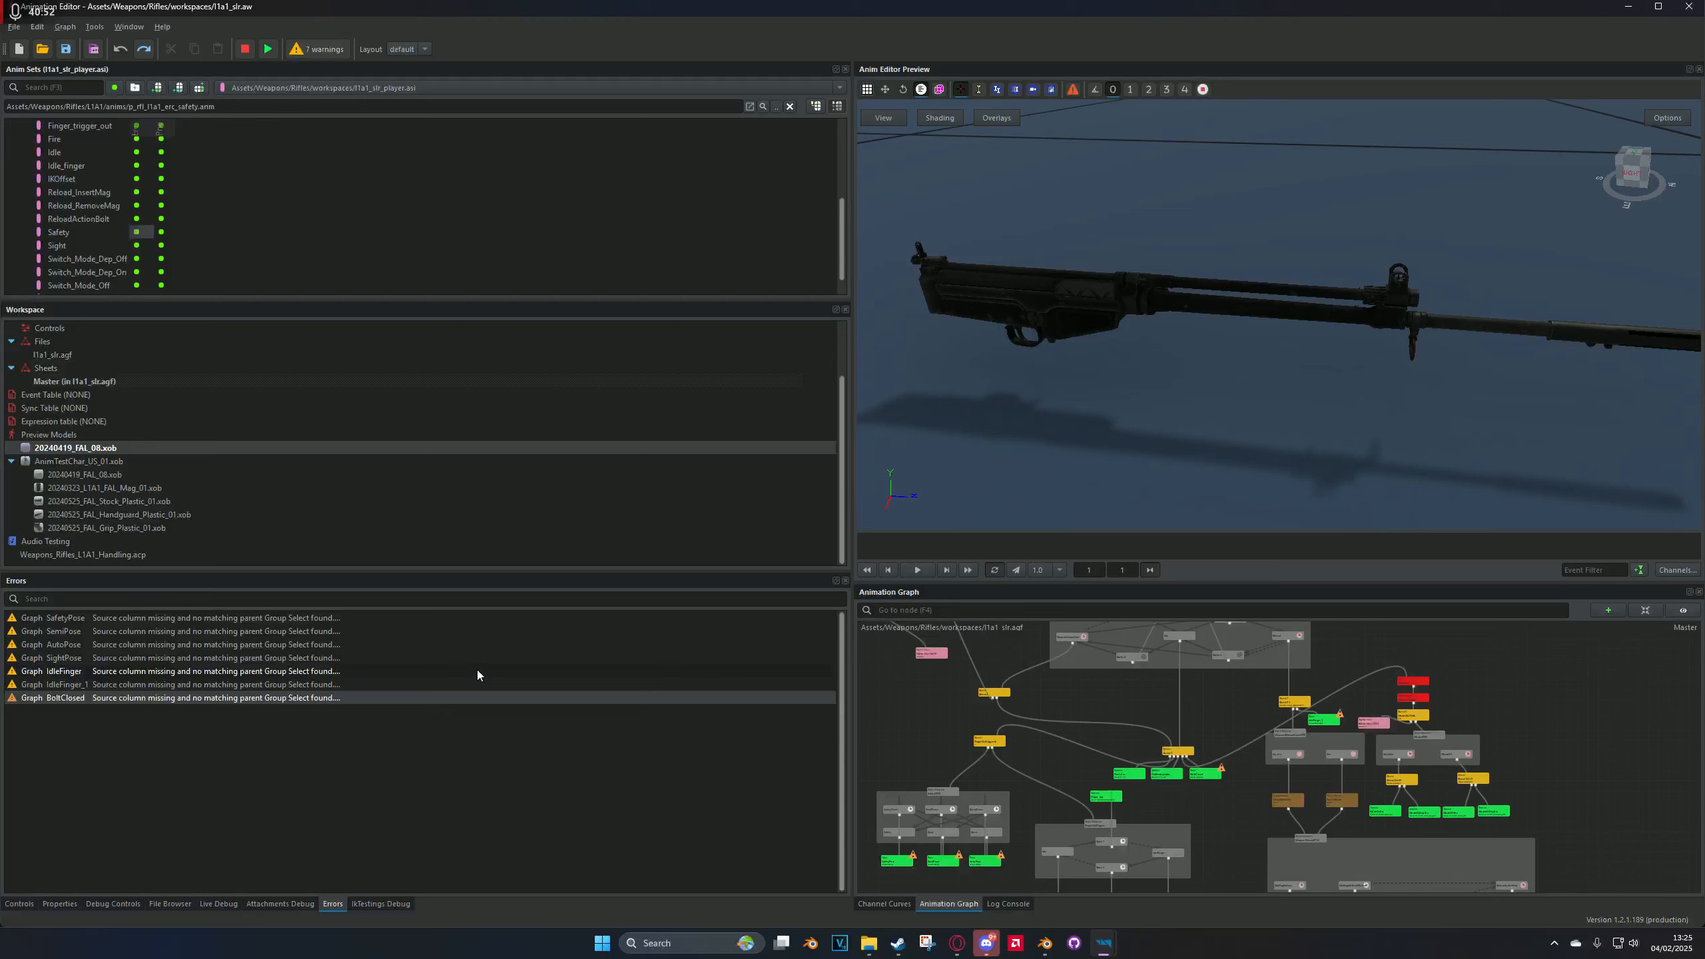
{"action": "scroll", "coordinate": [1339, 705], "scroll_direction": "up", "scroll_amount": 3}
{"action": "scroll", "coordinate": [1341, 707], "scroll_direction": "down", "scroll_amount": 3}
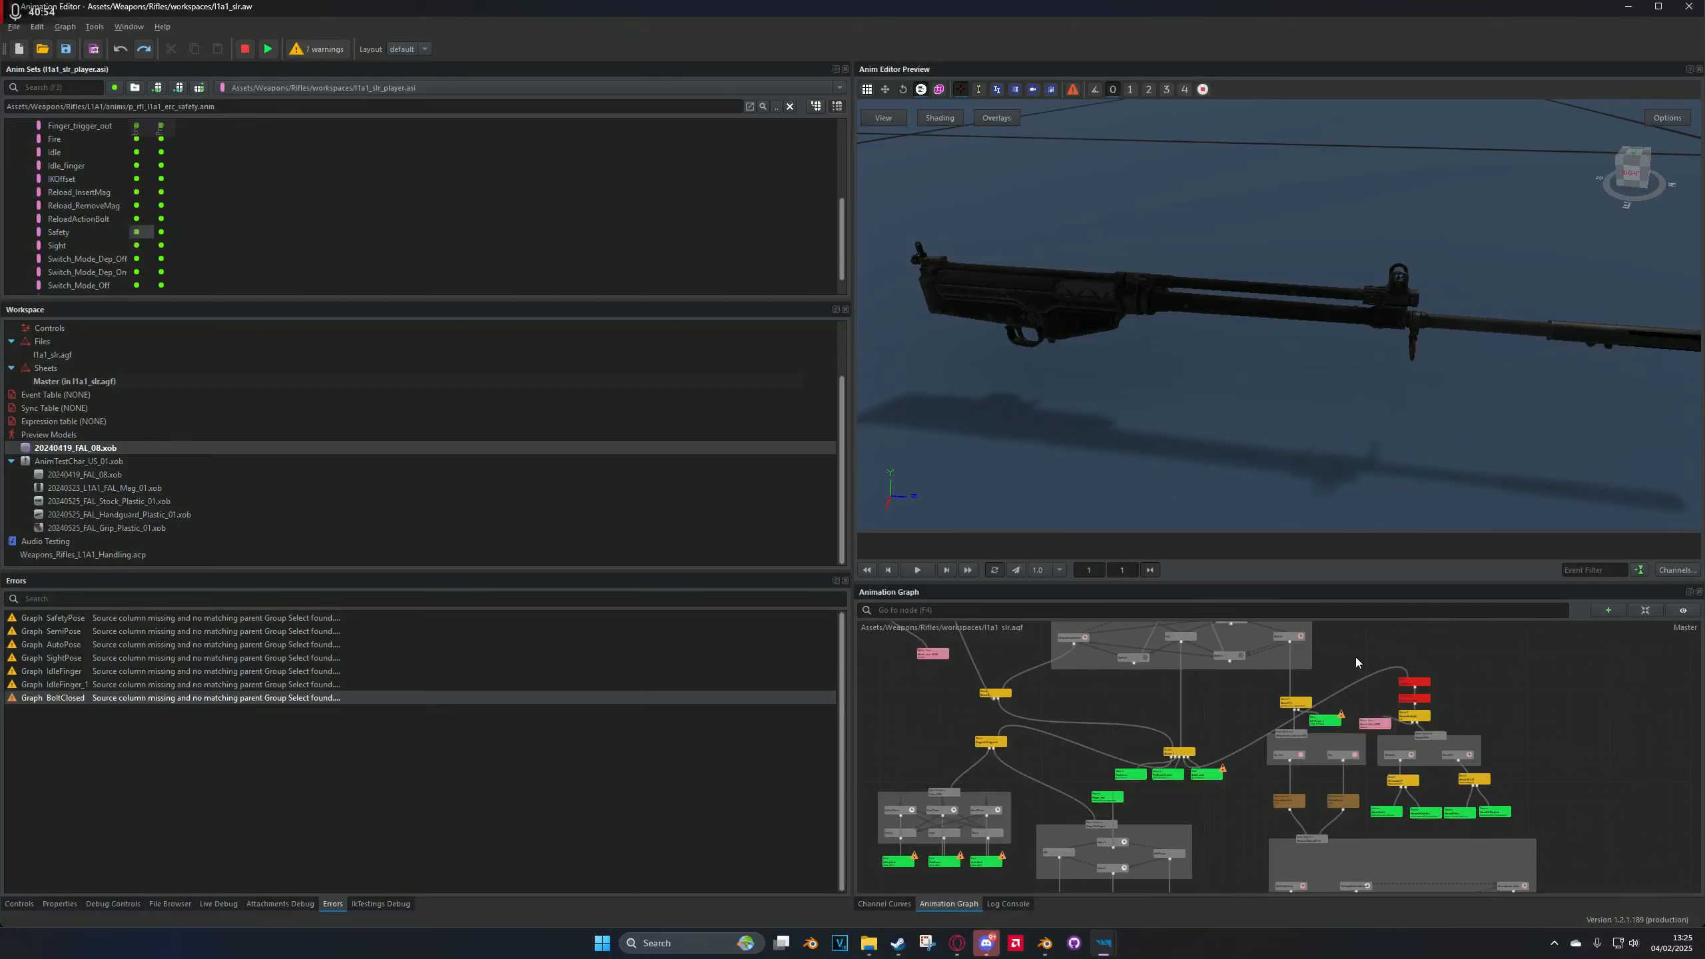
{"action": "scroll", "coordinate": [1361, 657], "scroll_direction": "up", "scroll_amount": 2}
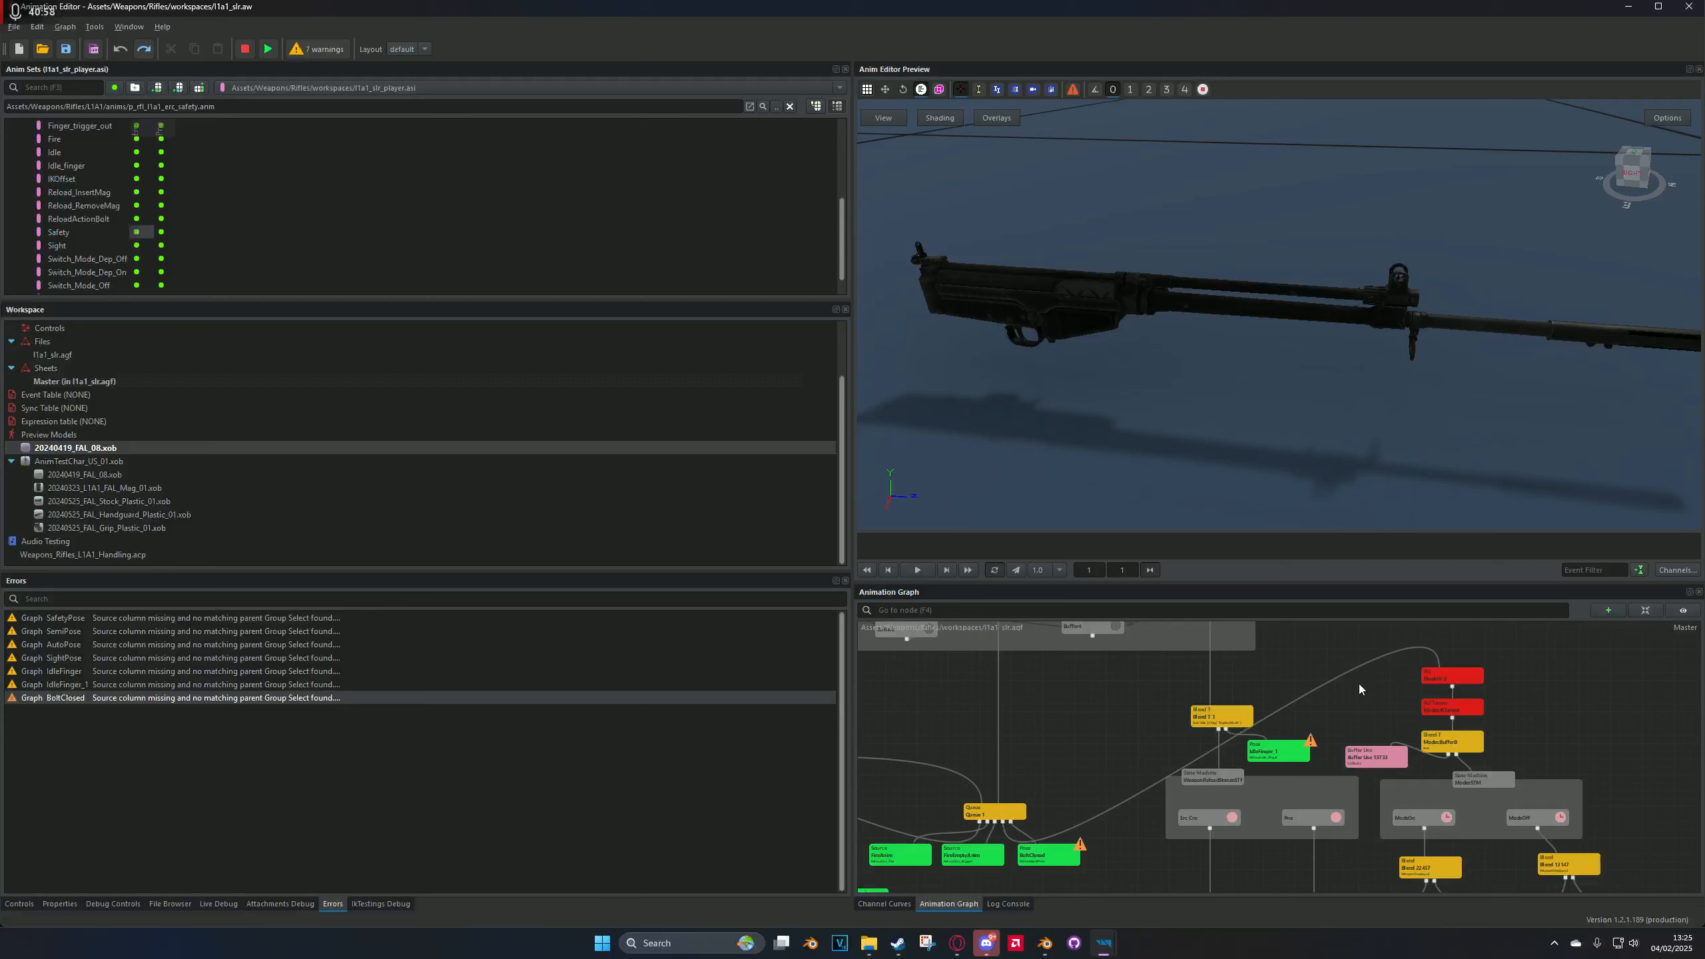
{"action": "scroll", "coordinate": [1359, 684], "scroll_direction": "down", "scroll_amount": 2}
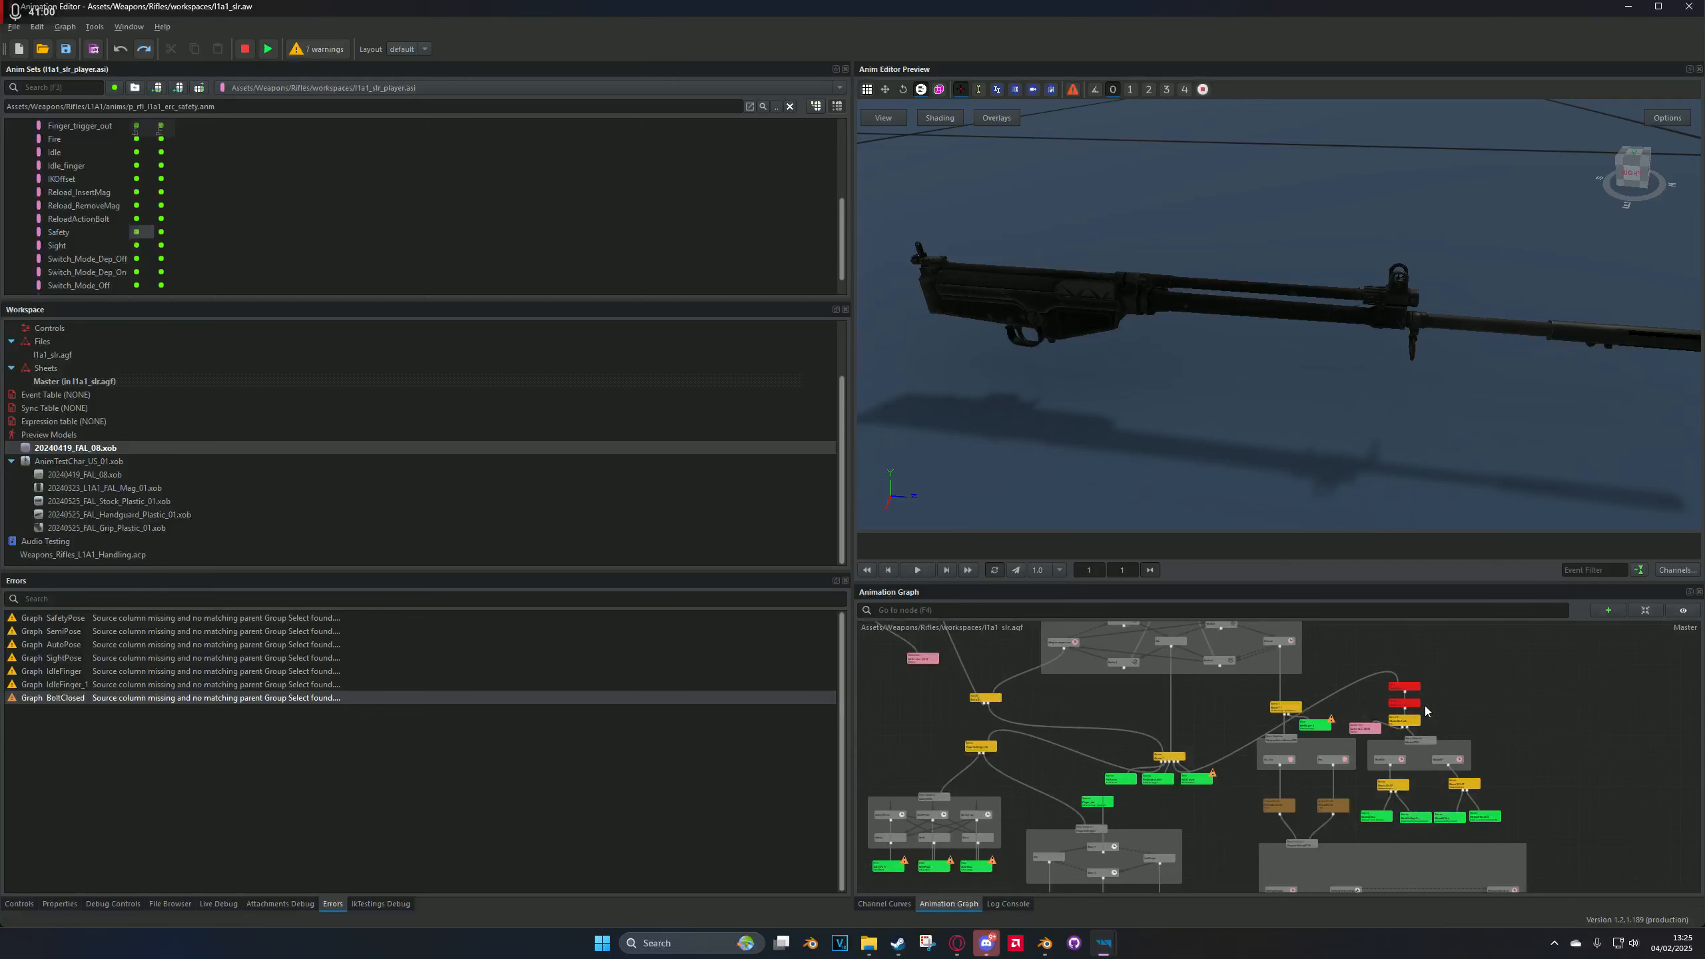
{"action": "scroll", "coordinate": [1437, 692], "scroll_direction": "up", "scroll_amount": 2}
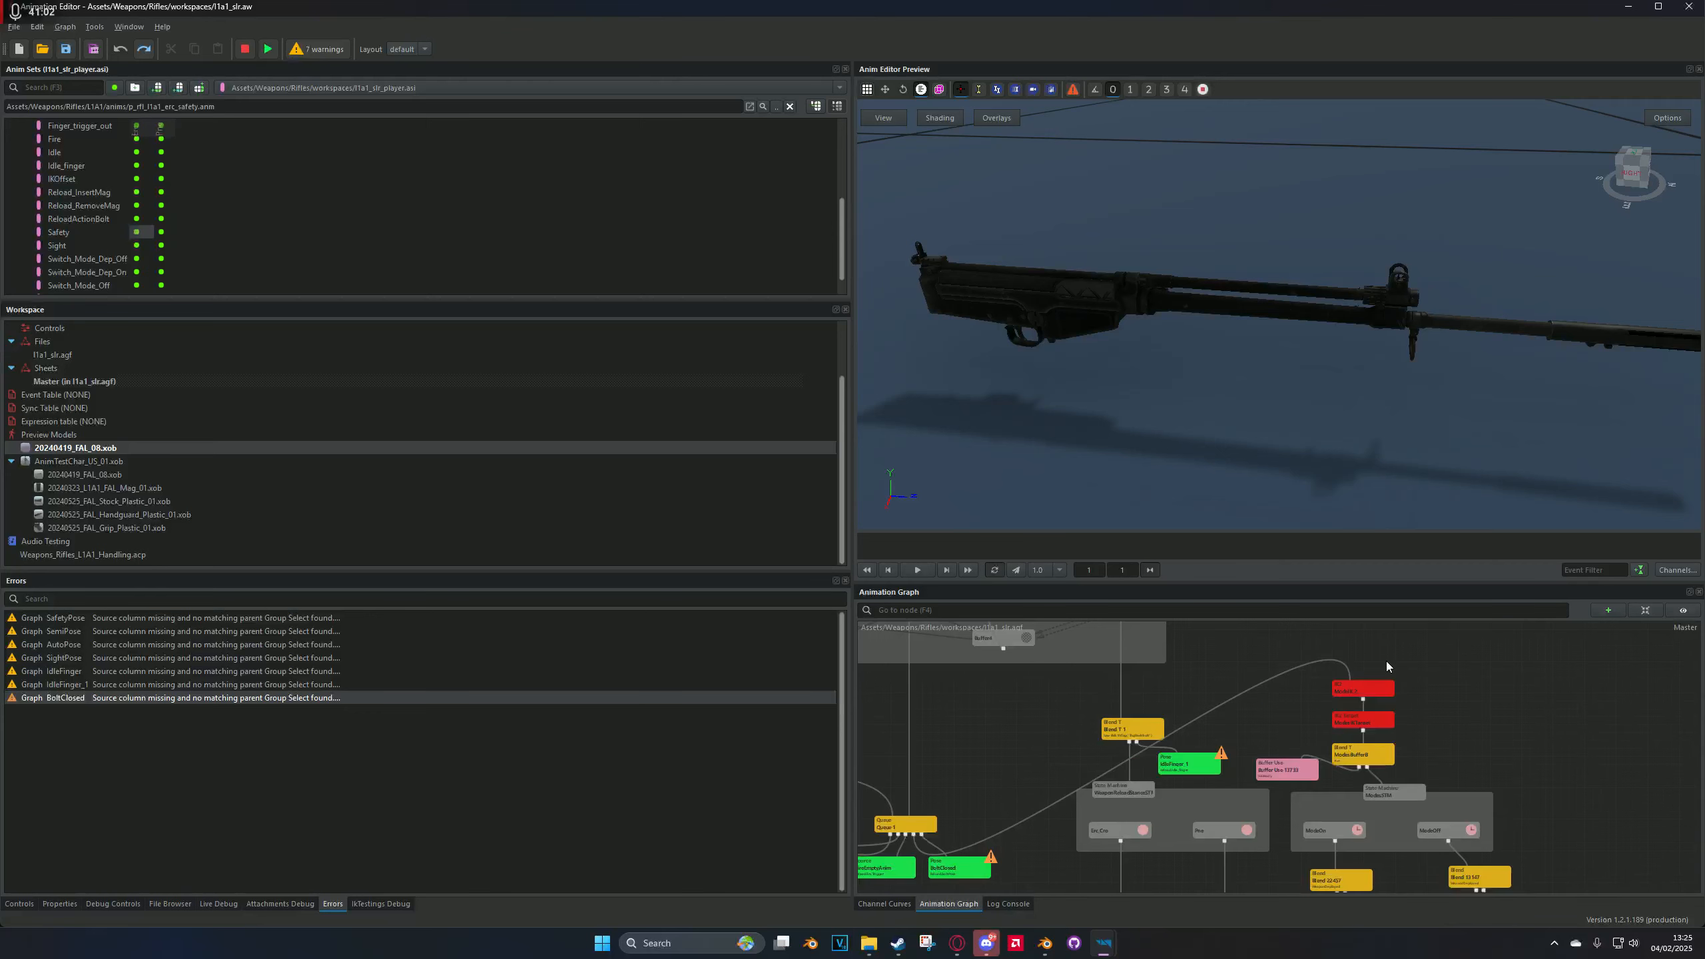
{"action": "left_click", "coordinate": [1370, 689]}
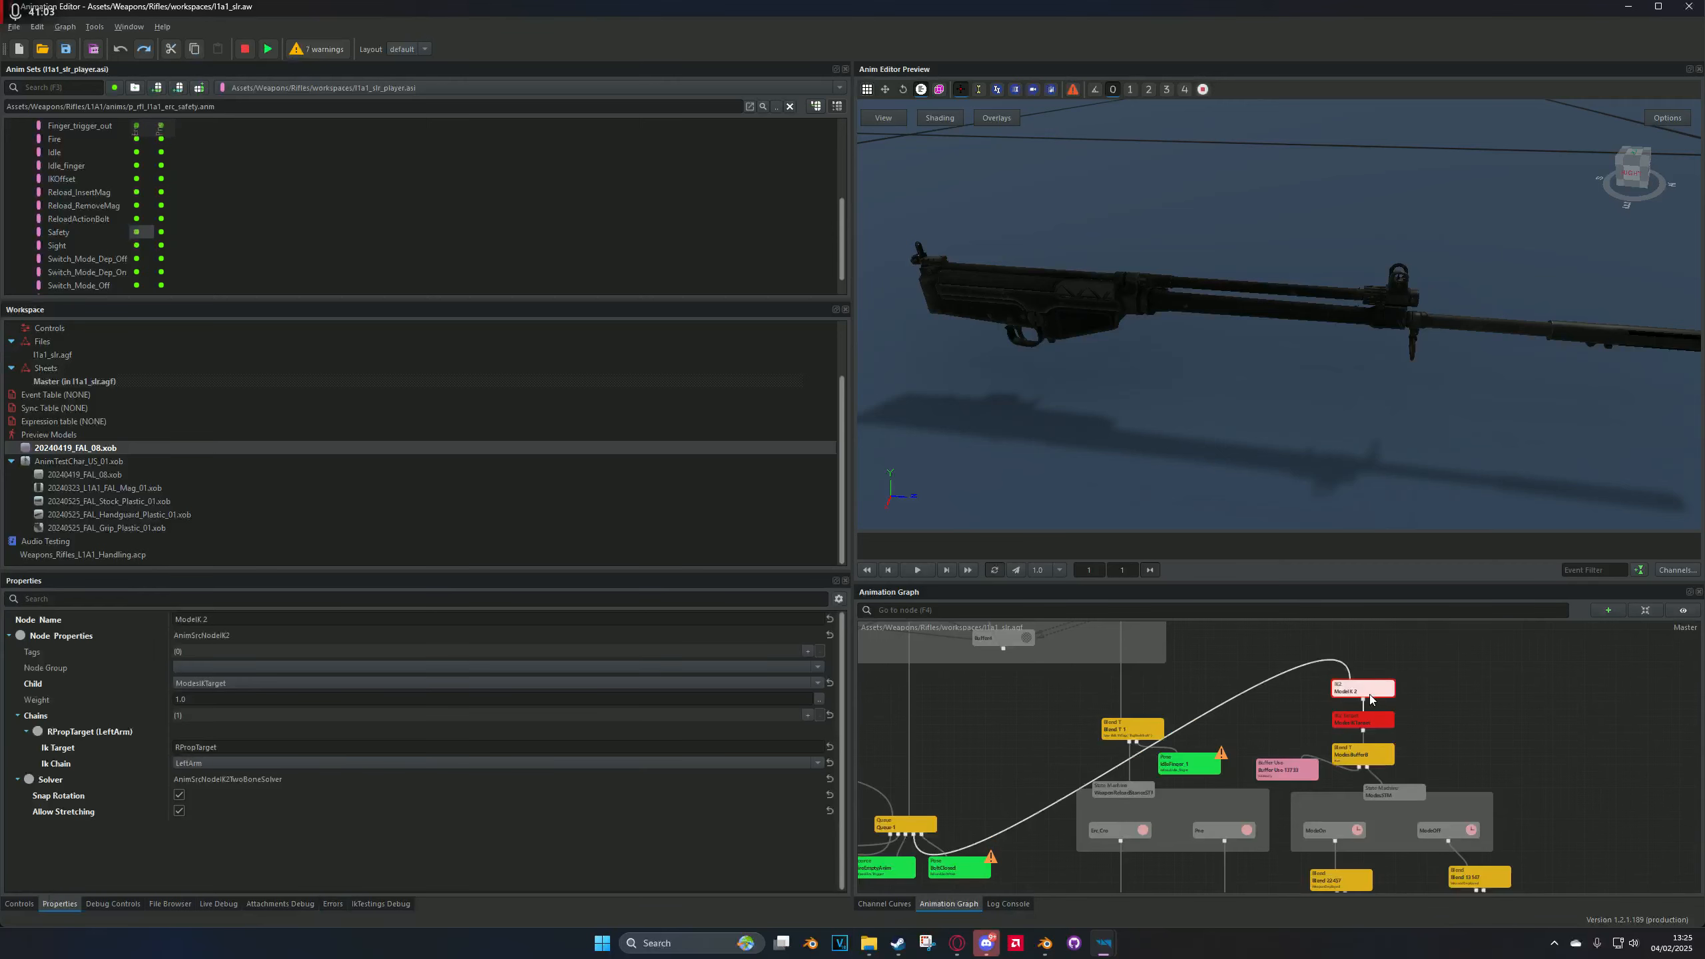
{"action": "left_click", "coordinate": [294, 749]}
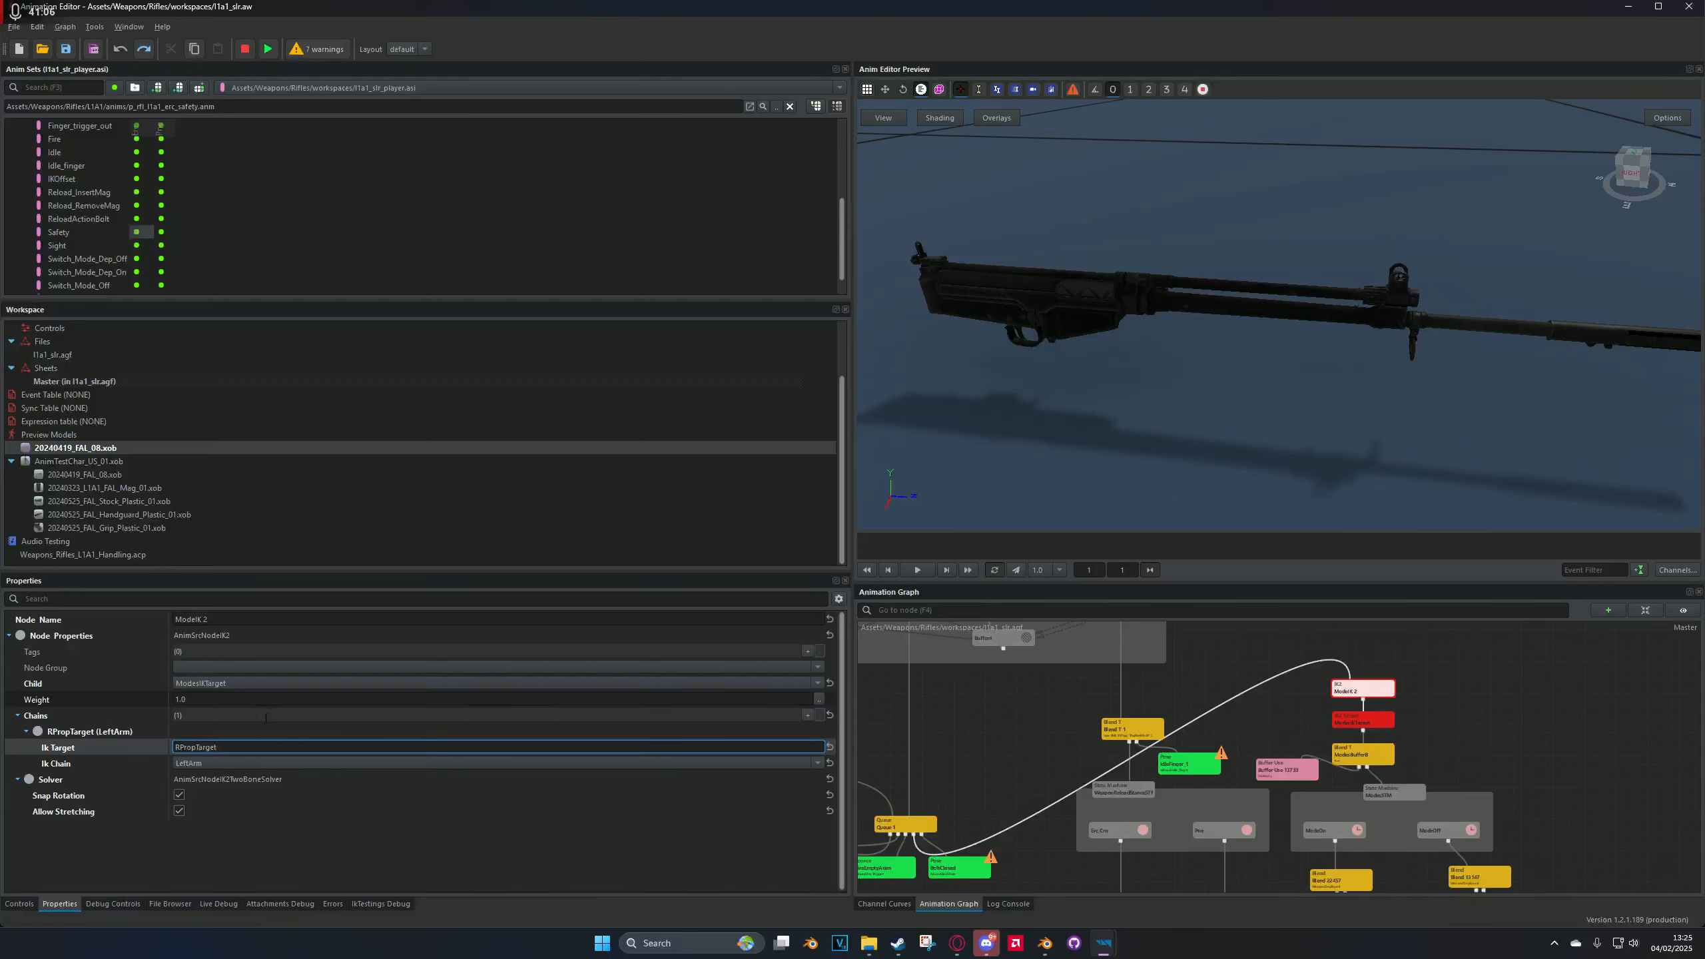
{"action": "key", "text": "BackSpace"}
{"action": "key", "text": "BackSpace"}
{"action": "key", "text": "BackSpace"}
{"action": "key", "text": "Return"}
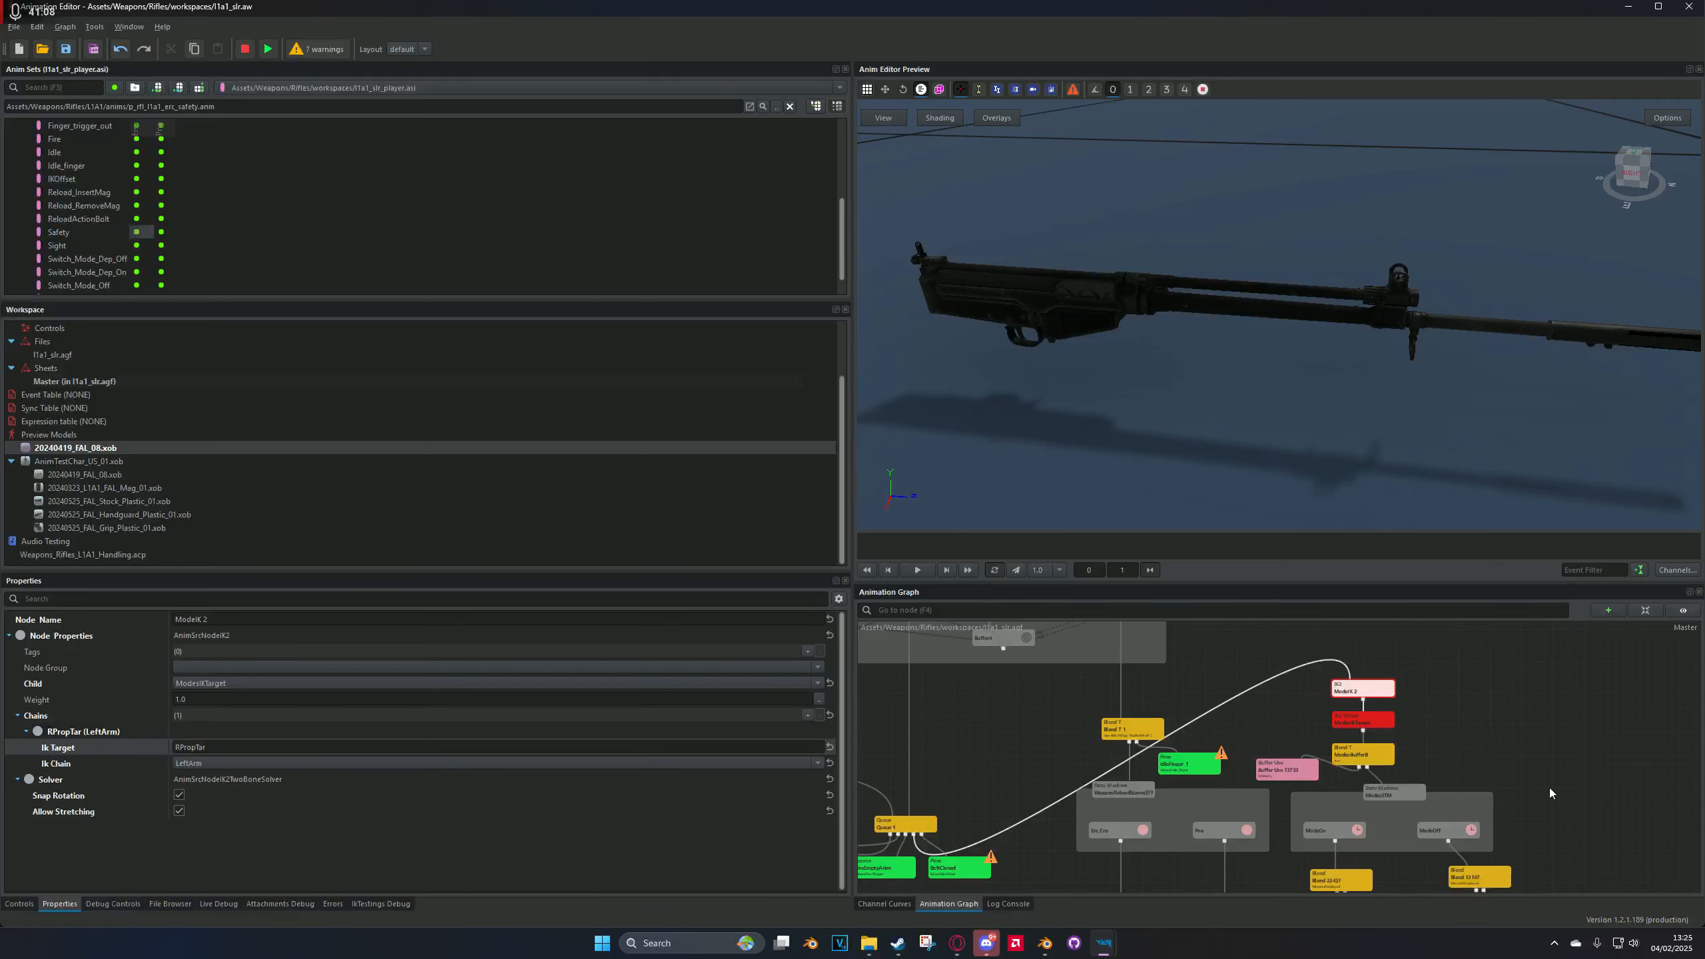
{"action": "key", "text": "ctrl+s"}
Step: Try the Blend T 1 condition without its closing parenthesis, inspect the node up close and undo the edit
{"action": "left_click", "coordinate": [1129, 727]}
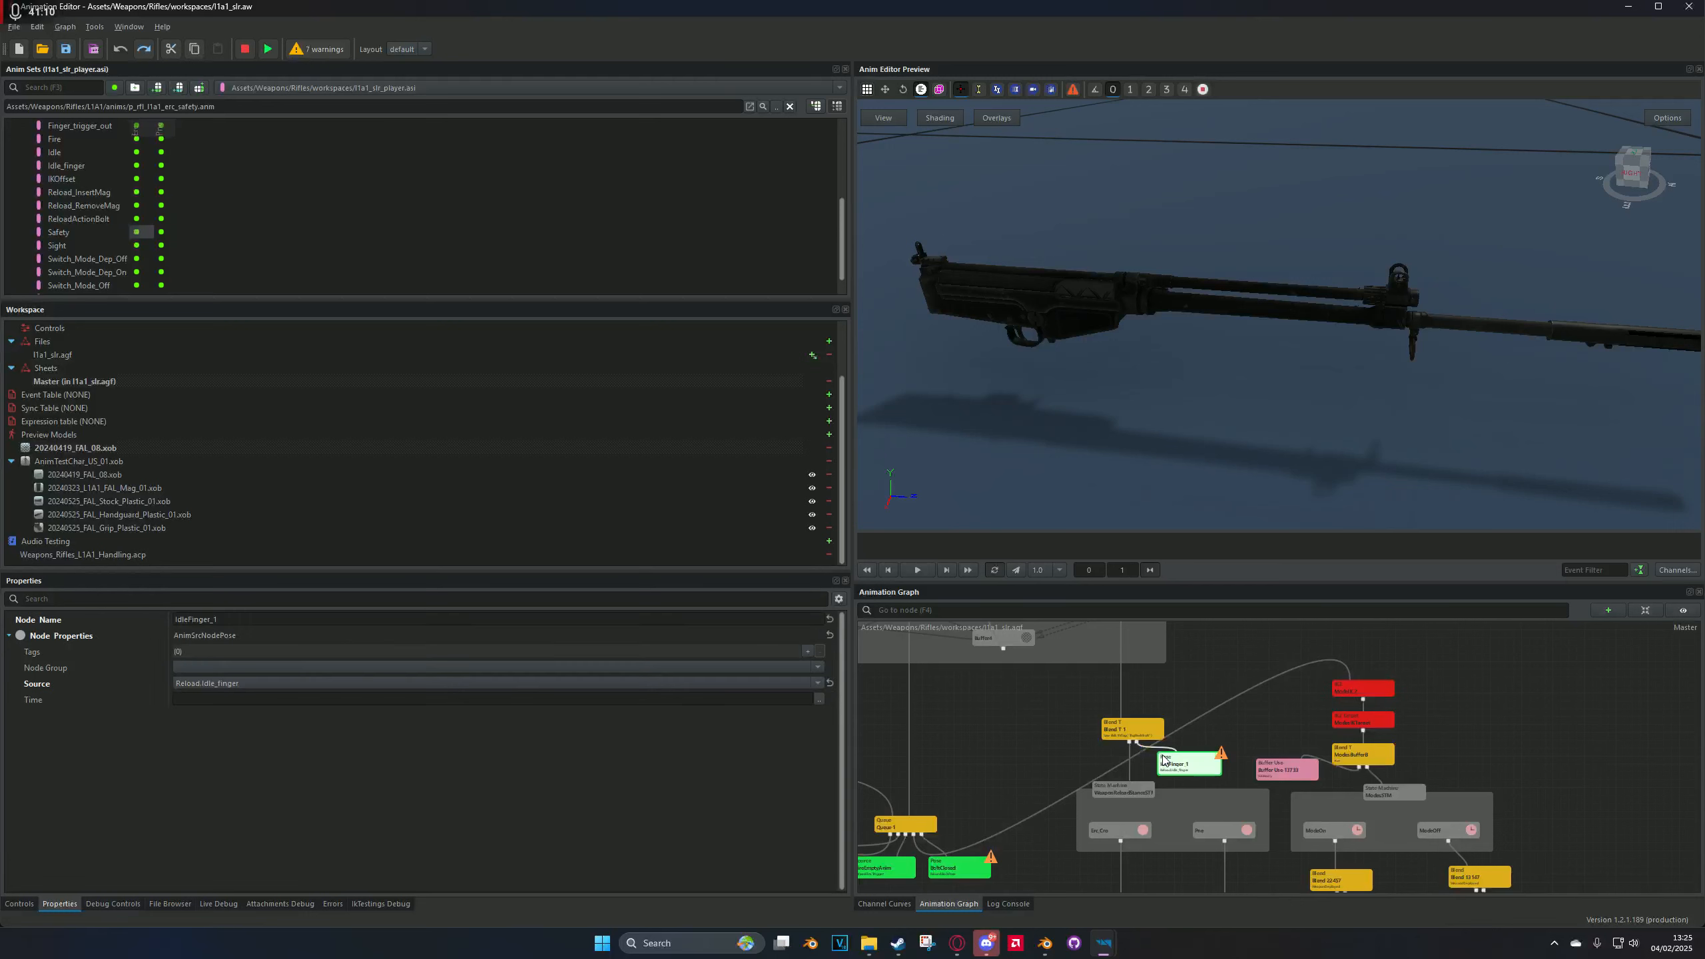
{"action": "left_click", "coordinate": [325, 746]}
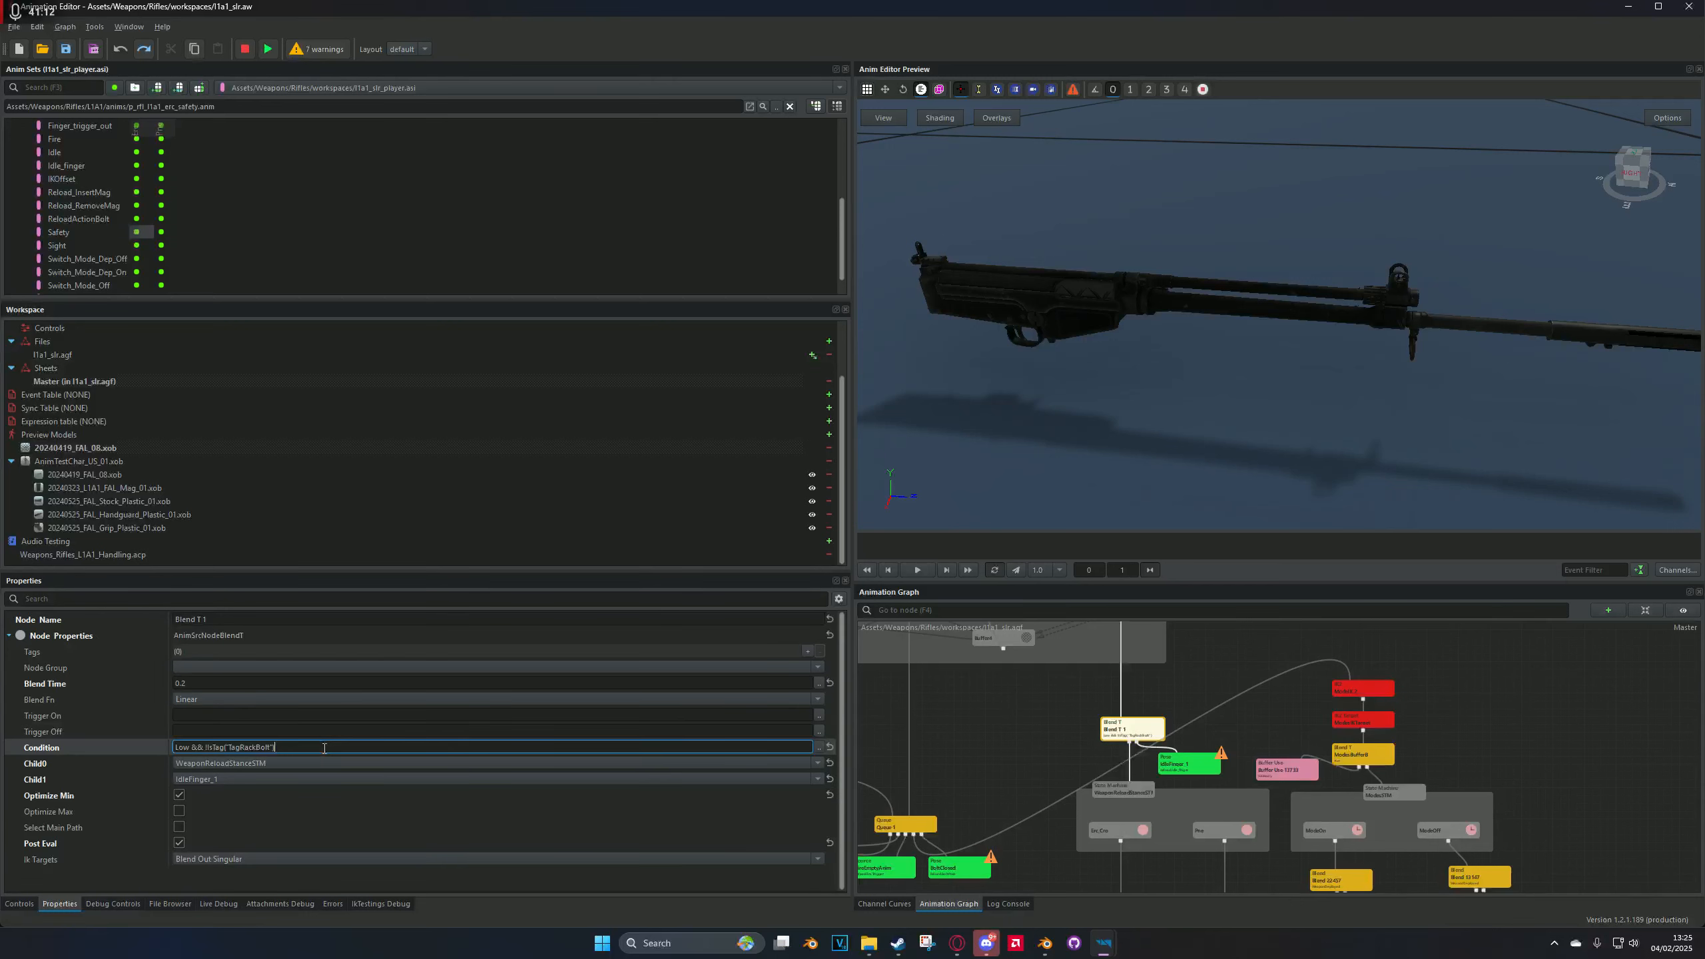
{"action": "key", "text": "Return"}
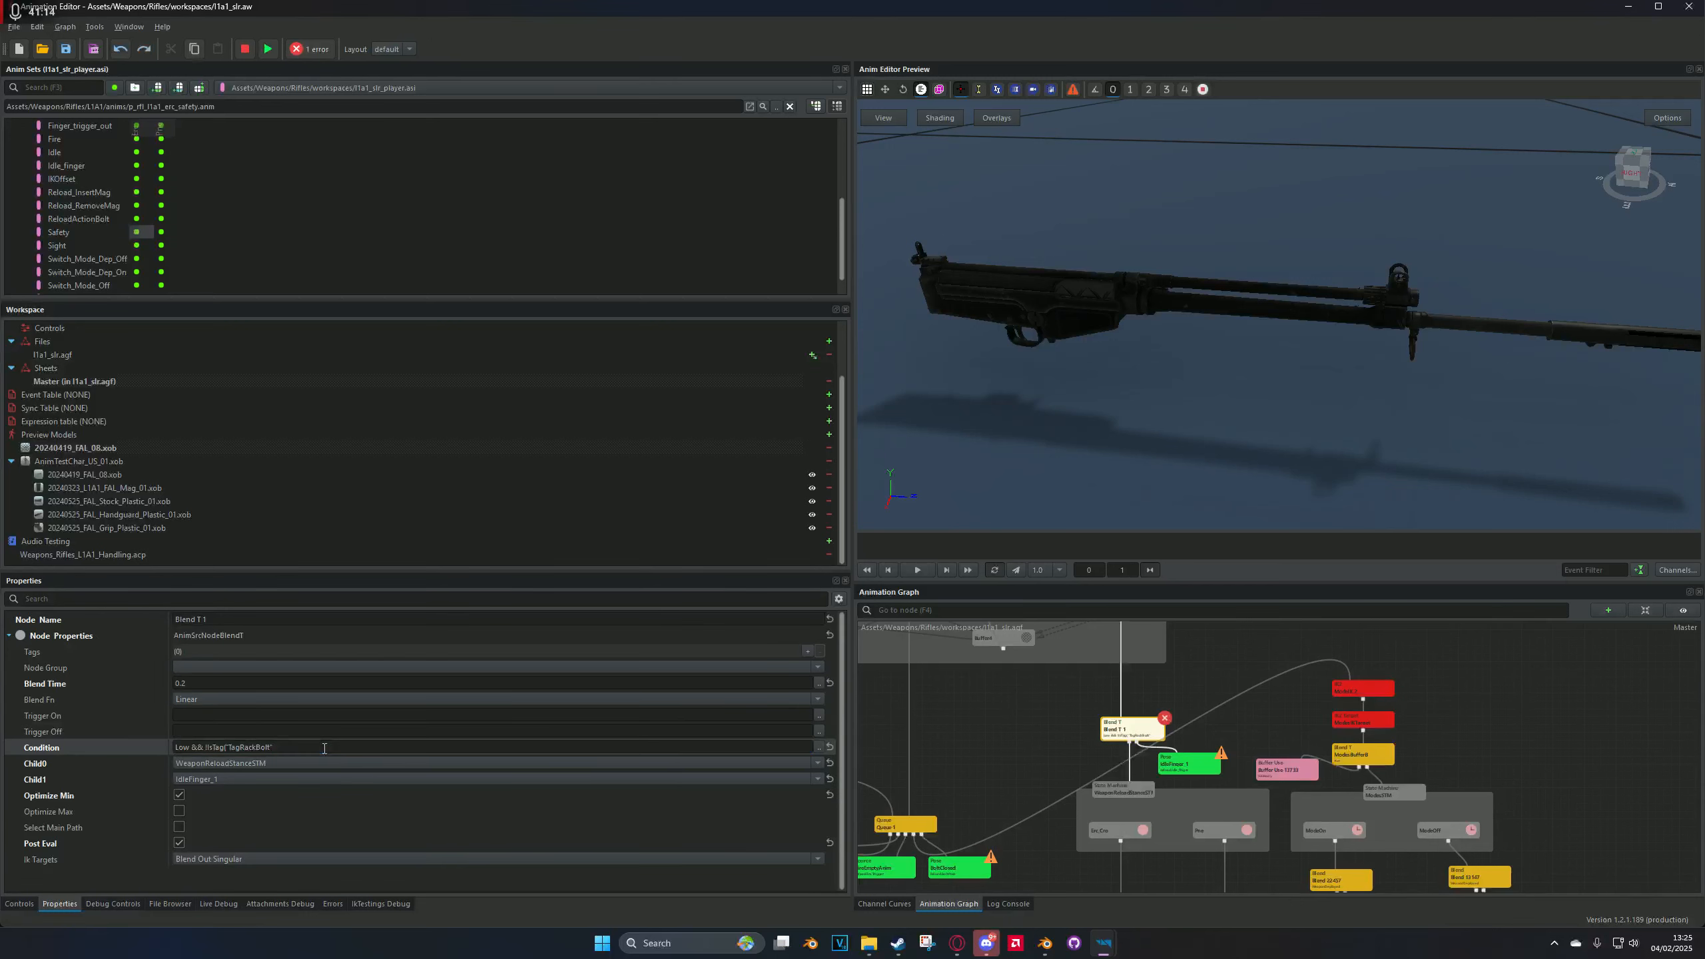
{"action": "scroll", "coordinate": [1162, 724], "scroll_direction": "up", "scroll_amount": 8}
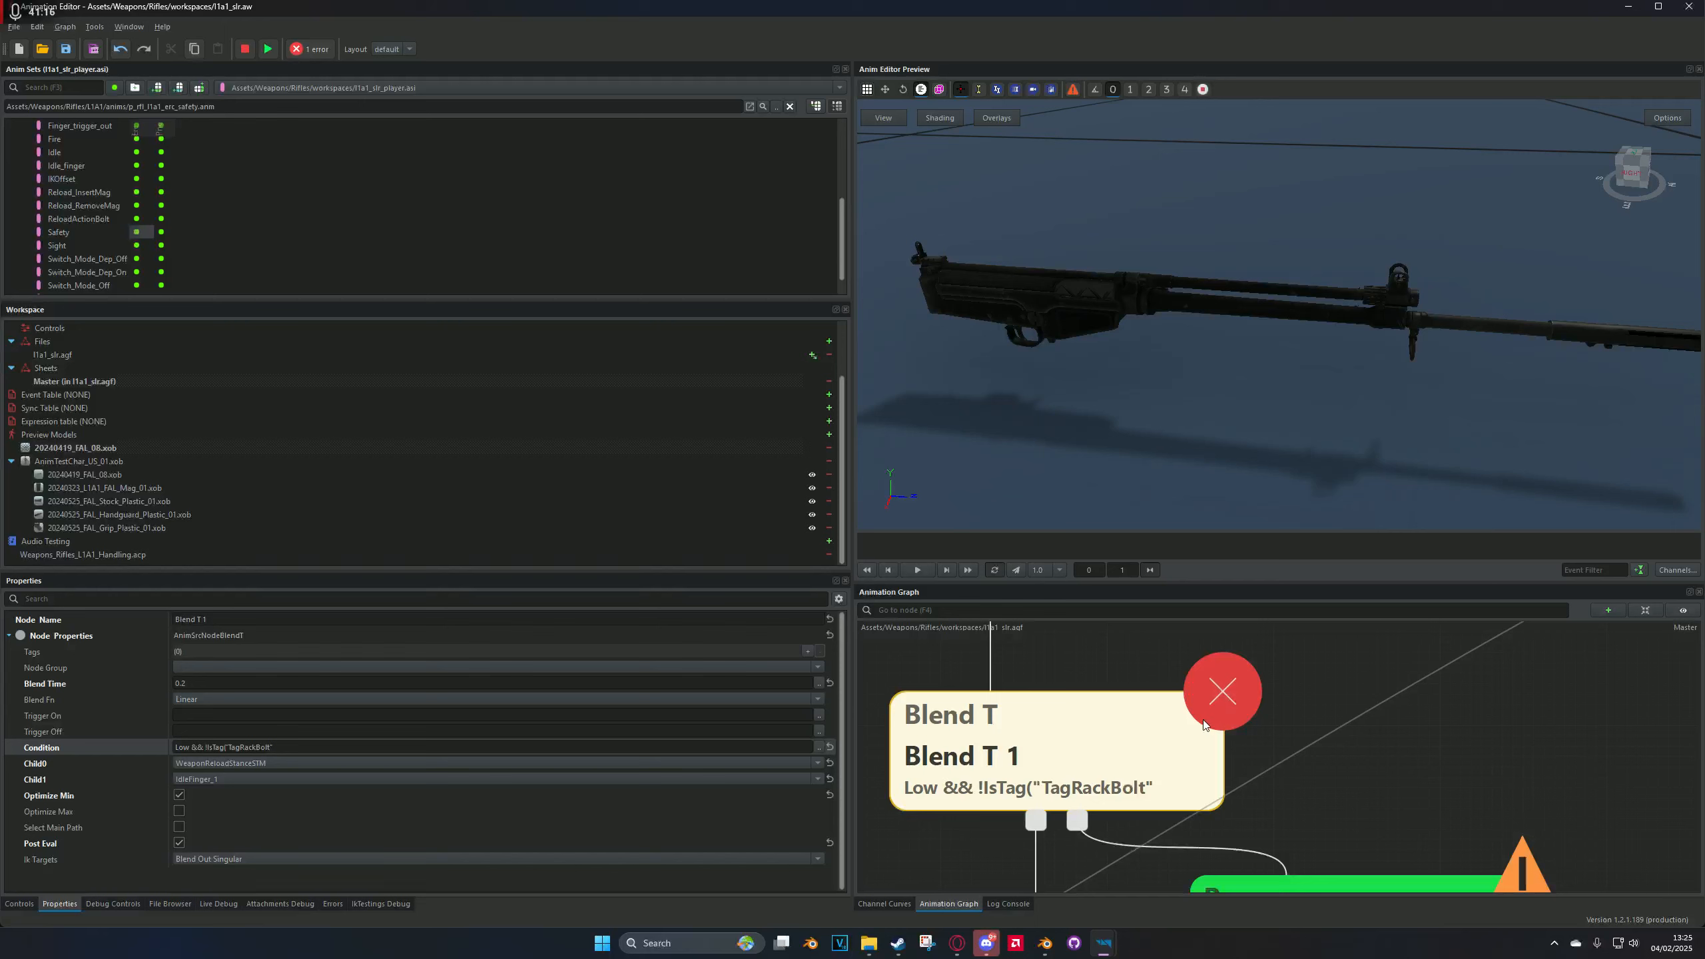
{"action": "scroll", "coordinate": [1208, 716], "scroll_direction": "down", "scroll_amount": 8}
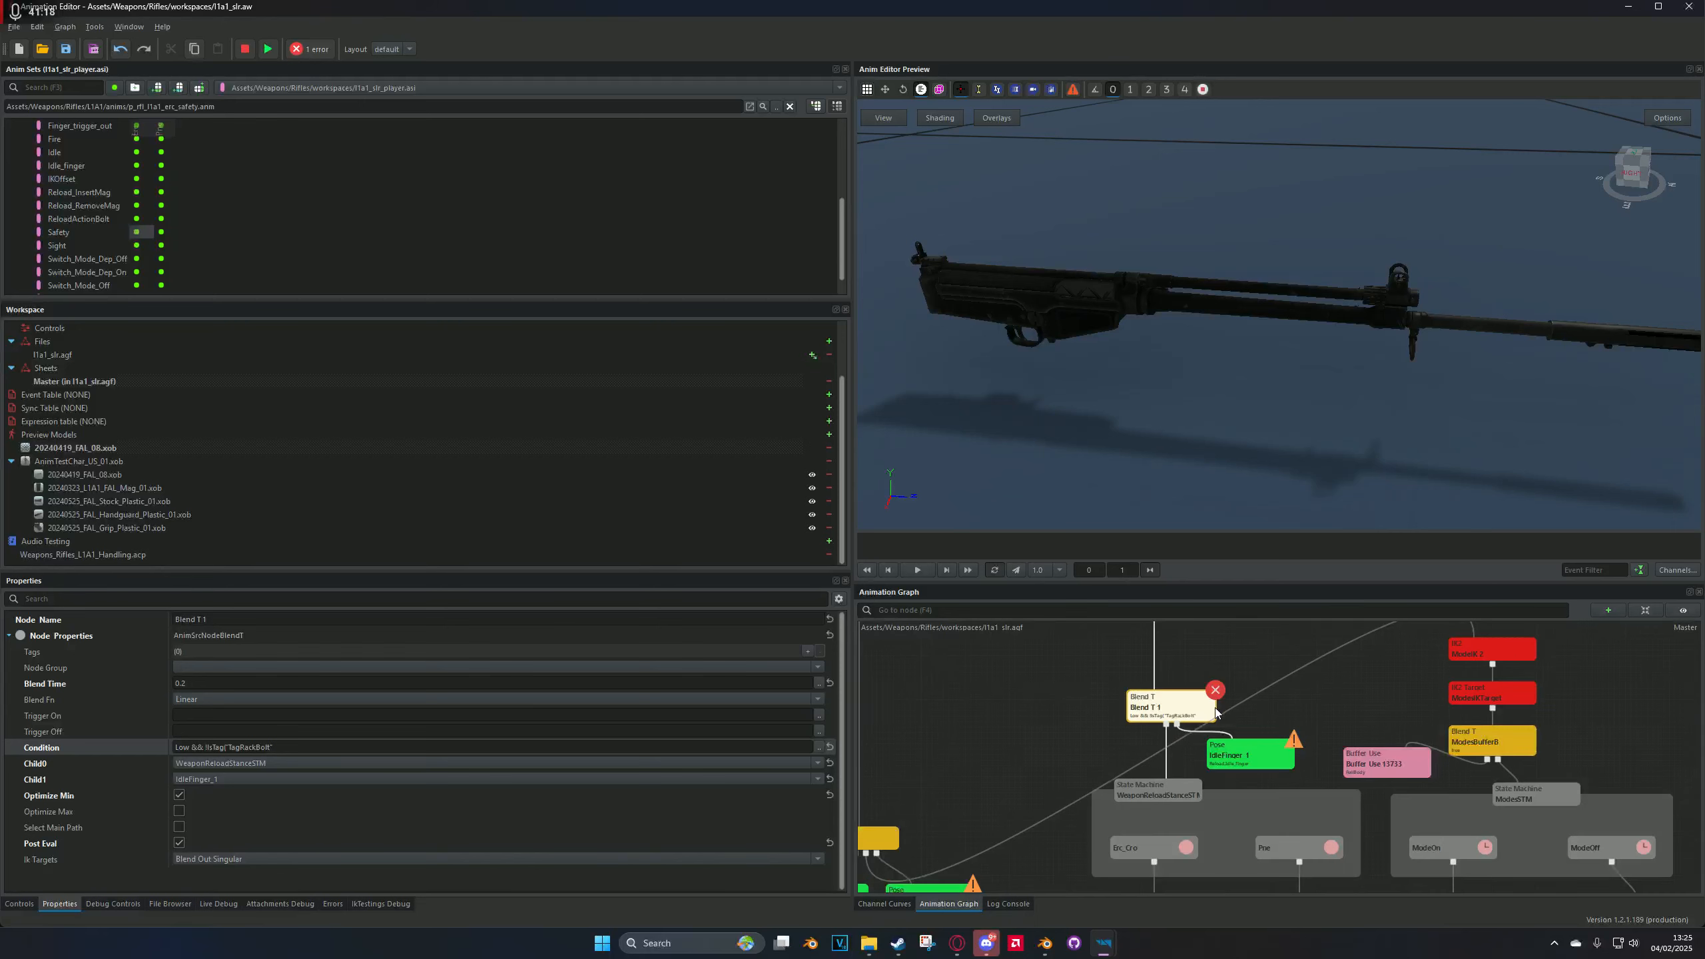
{"action": "key", "text": "ctrl+z"}
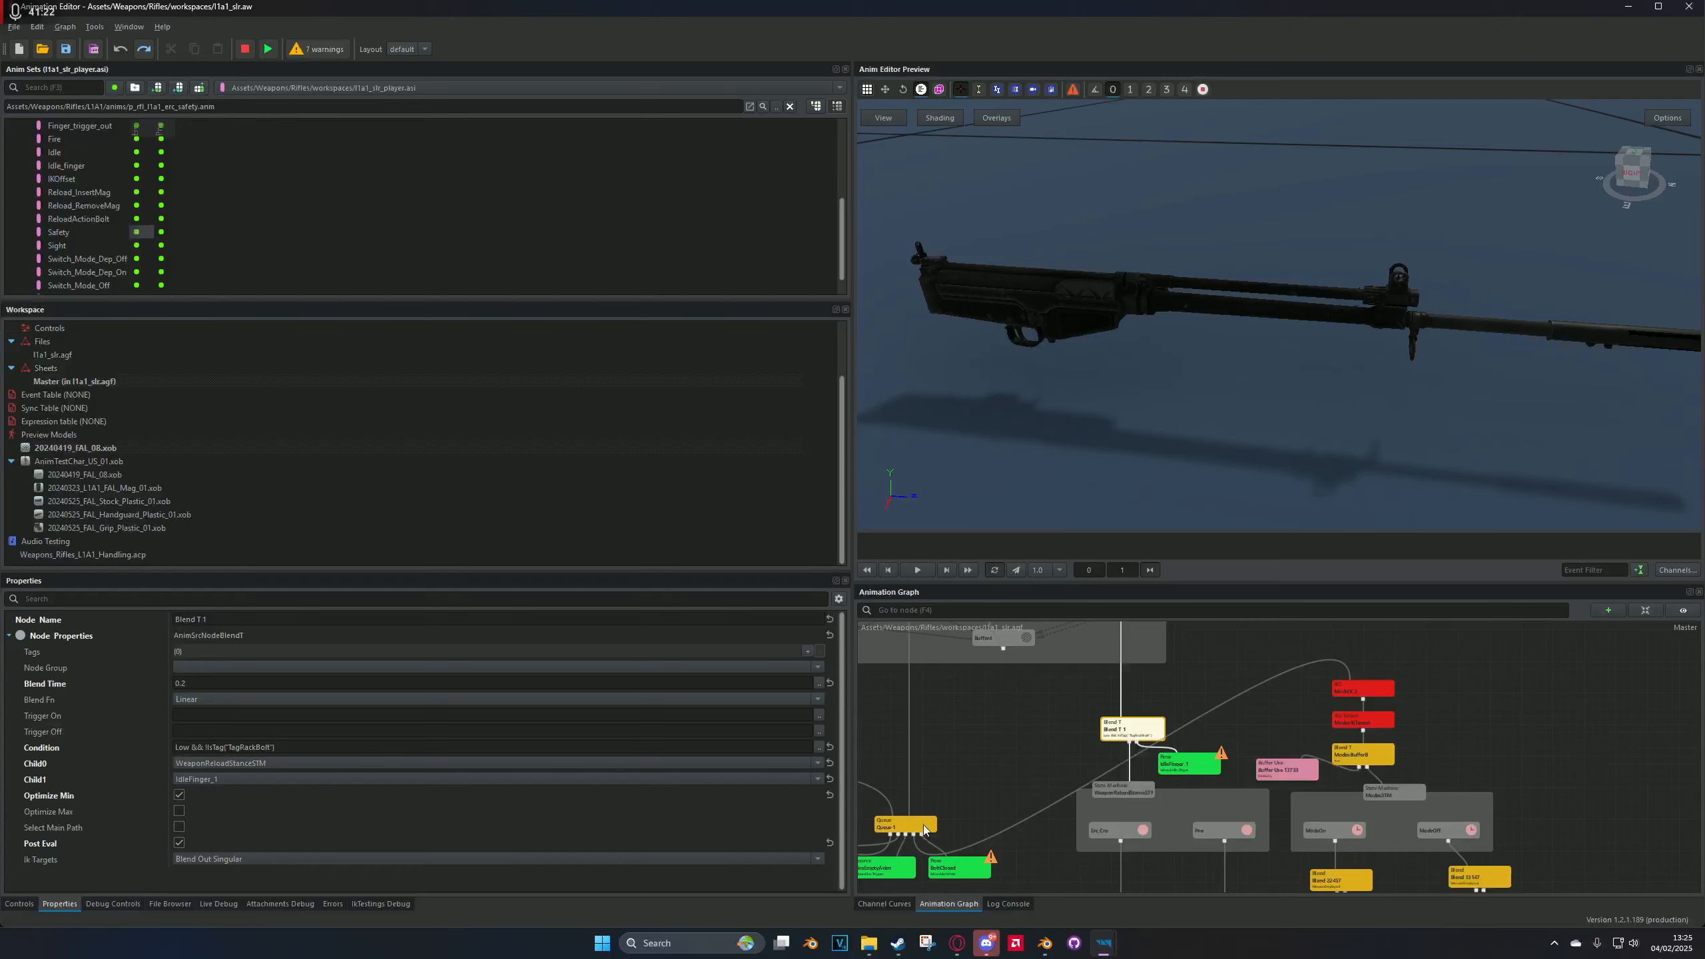
{"action": "mouse_move", "coordinate": [1104, 943]}
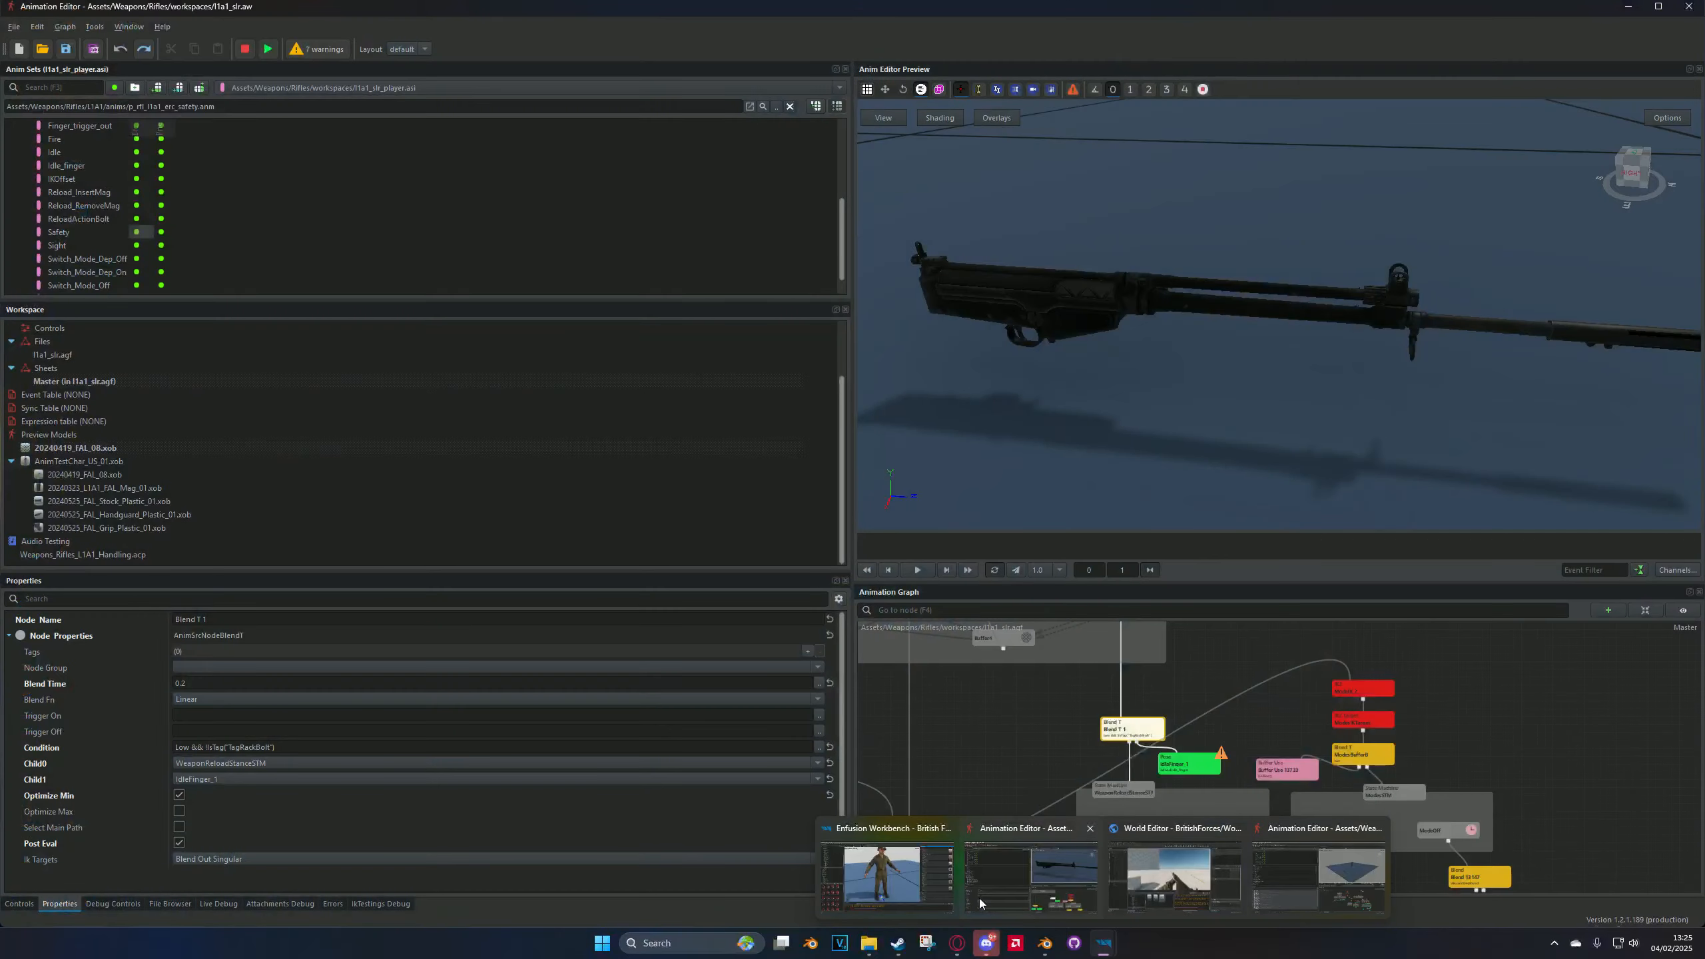
{"action": "left_click", "coordinate": [979, 903]}
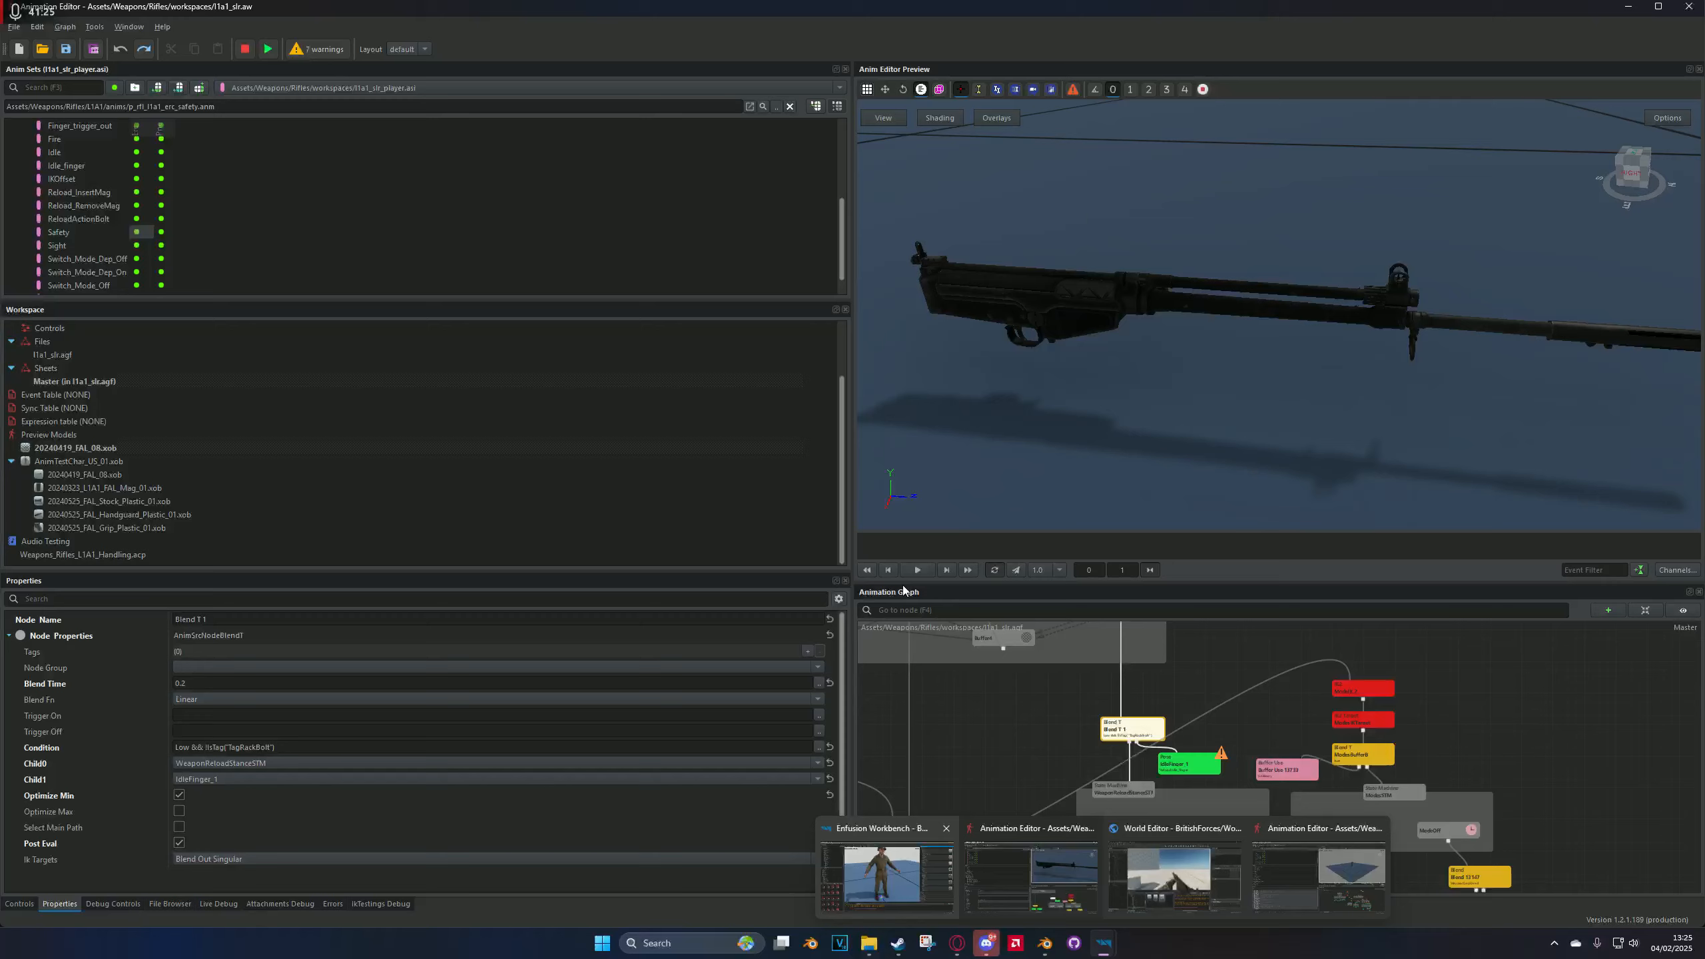
{"action": "left_click", "coordinate": [1236, 717]}
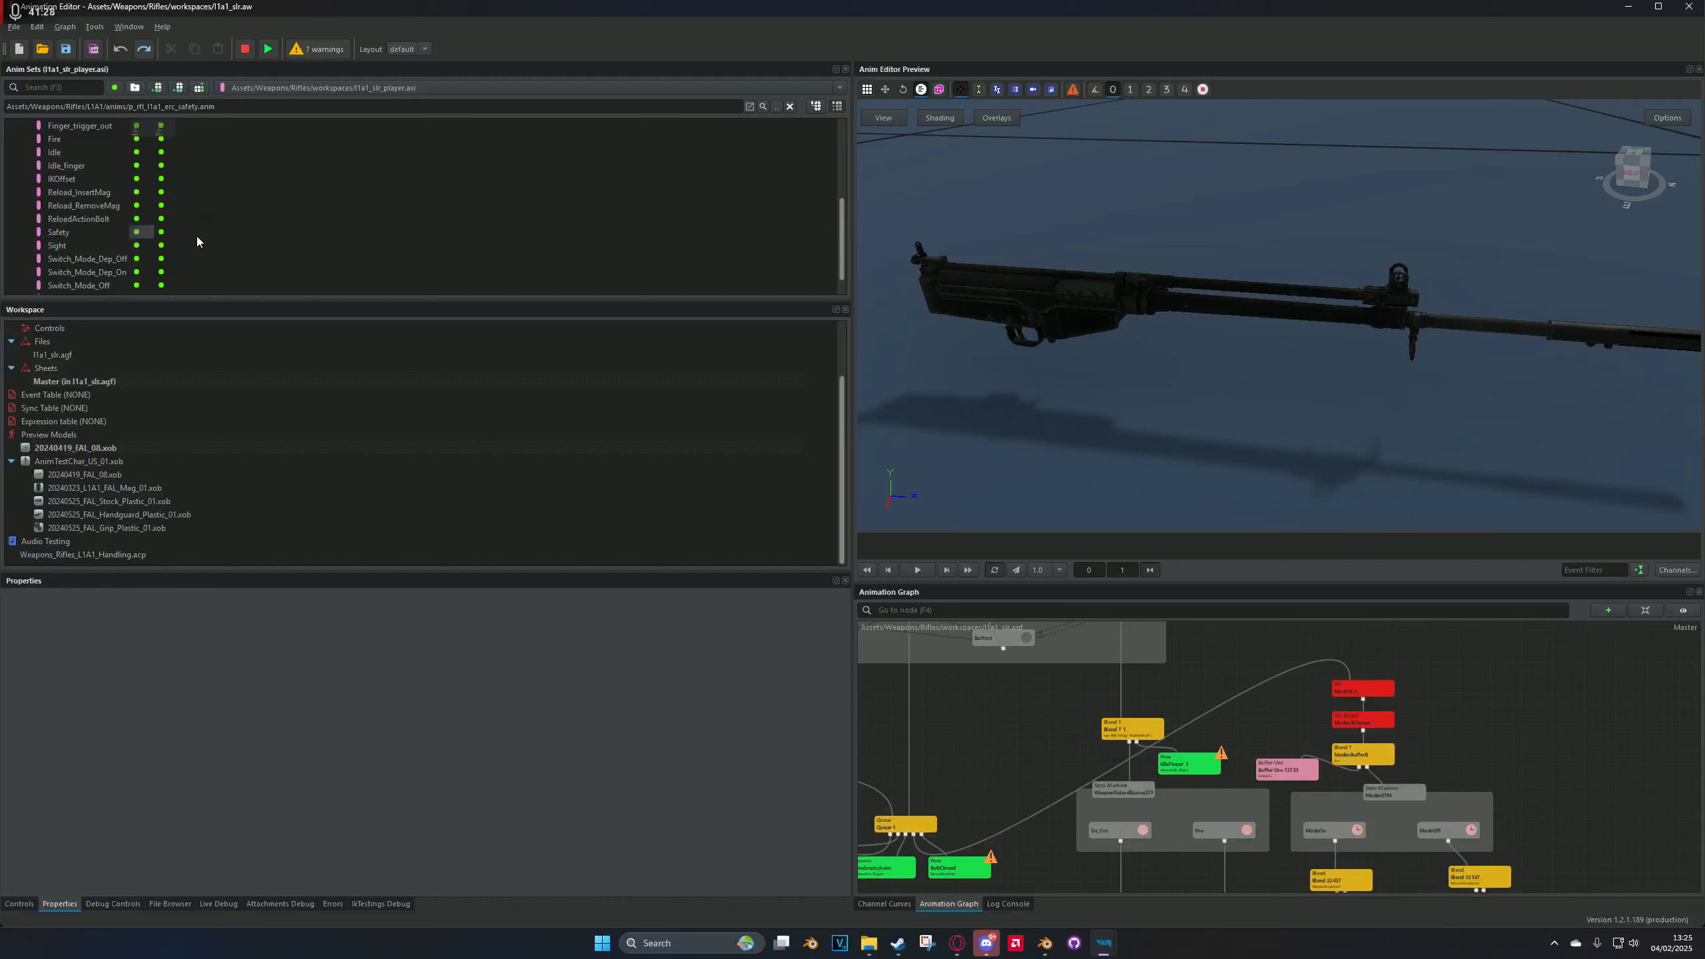
{"action": "scroll", "coordinate": [196, 244], "scroll_direction": "up", "scroll_amount": 3}
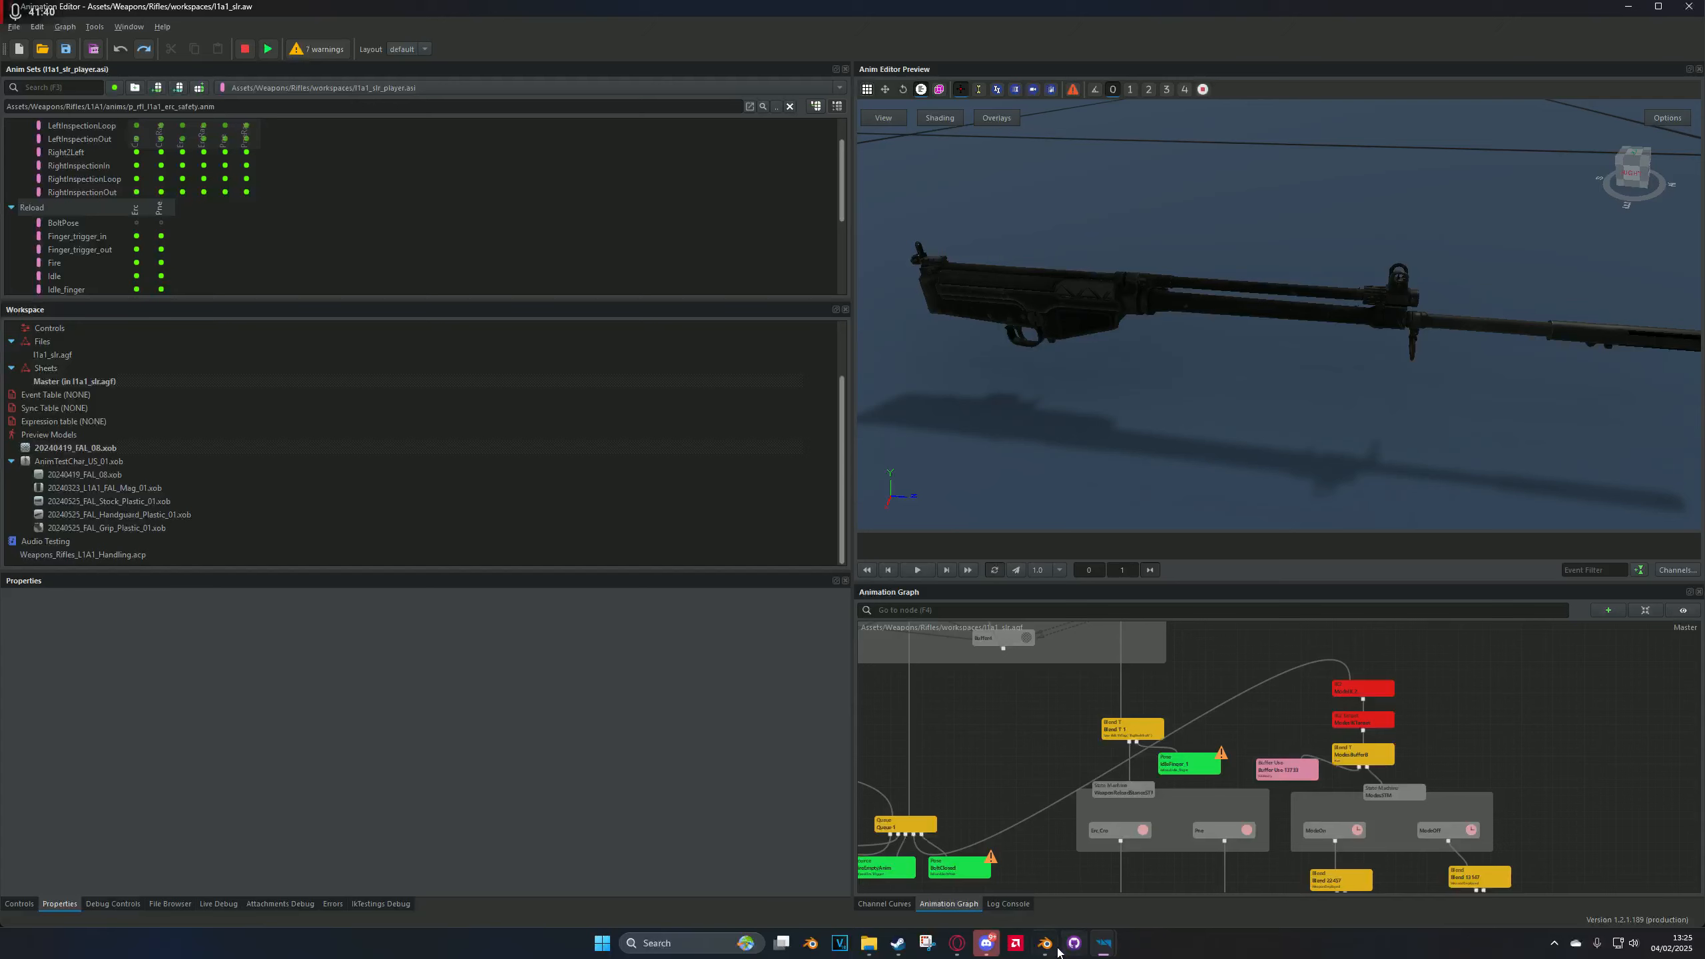
Step: Switch to Blender, hide the 3D viewport's sidebar and select the hand_ik.L control on the rig
{"action": "left_click", "coordinate": [1043, 866]}
{"action": "scroll", "coordinate": [978, 644], "scroll_direction": "down", "scroll_amount": 4}
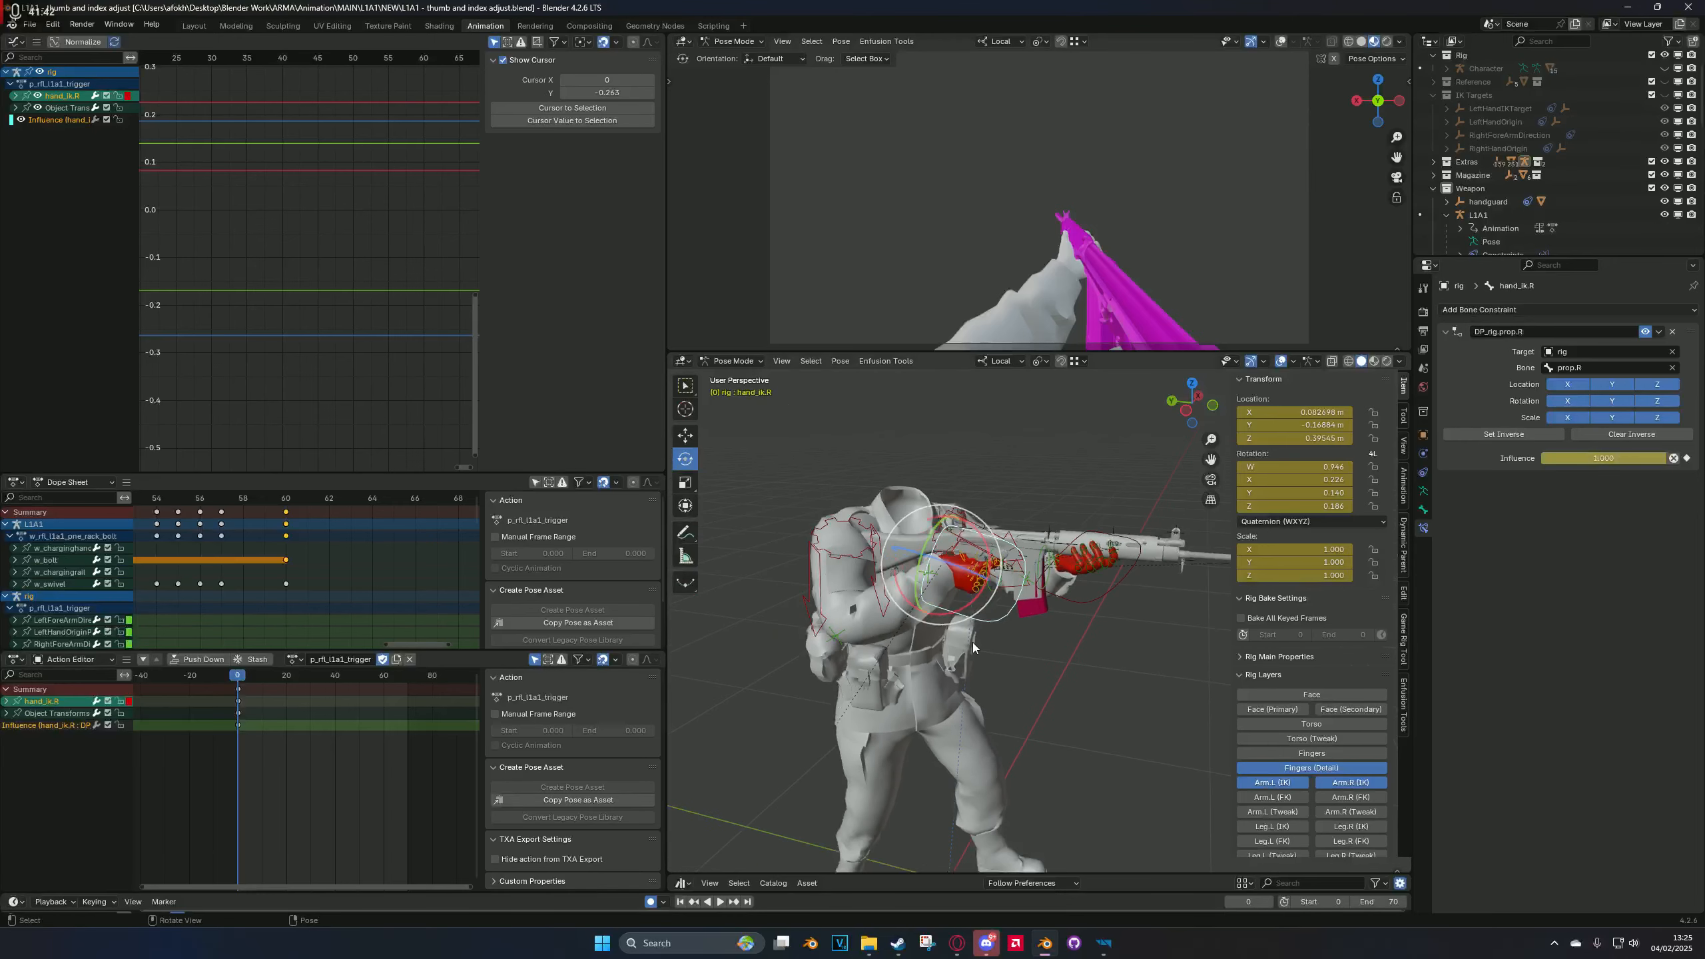
{"action": "key", "text": "n"}
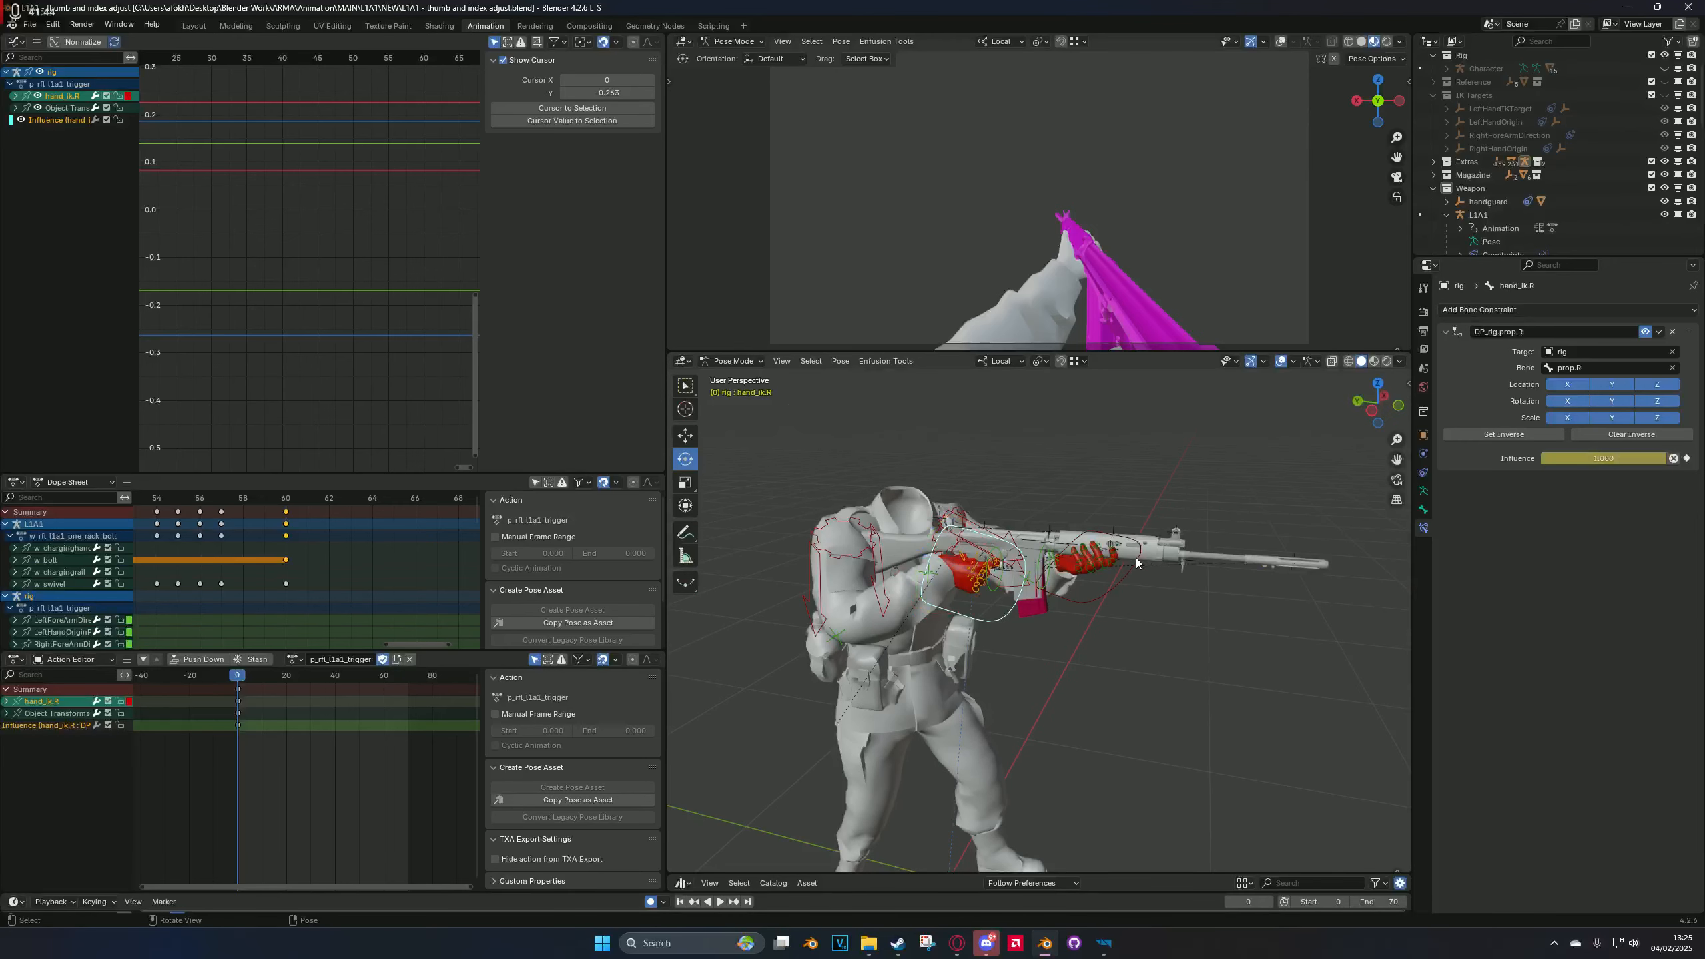
{"action": "scroll", "coordinate": [1003, 545], "scroll_direction": "up", "scroll_amount": 4}
{"action": "mouse_move", "coordinate": [984, 548]}
{"action": "middle_mouse_down"}
{"action": "mouse_move", "coordinate": [1073, 564]}
{"action": "mouse_move", "coordinate": [1116, 594]}
{"action": "mouse_move", "coordinate": [1011, 605]}
{"action": "mouse_move", "coordinate": [1033, 594]}
{"action": "mouse_move", "coordinate": [987, 581]}
{"action": "mouse_move", "coordinate": [1081, 571]}
{"action": "mouse_move", "coordinate": [920, 574]}
{"action": "mouse_move", "coordinate": [993, 554]}
{"action": "middle_mouse_up"}
{"action": "left_click", "coordinate": [1118, 587]}
{"action": "scroll", "coordinate": [987, 581], "scroll_direction": "up", "scroll_amount": 1}
{"action": "scroll", "coordinate": [991, 570], "scroll_direction": "up", "scroll_amount": 2}
{"action": "scroll", "coordinate": [1053, 584], "scroll_direction": "down", "scroll_amount": 3}
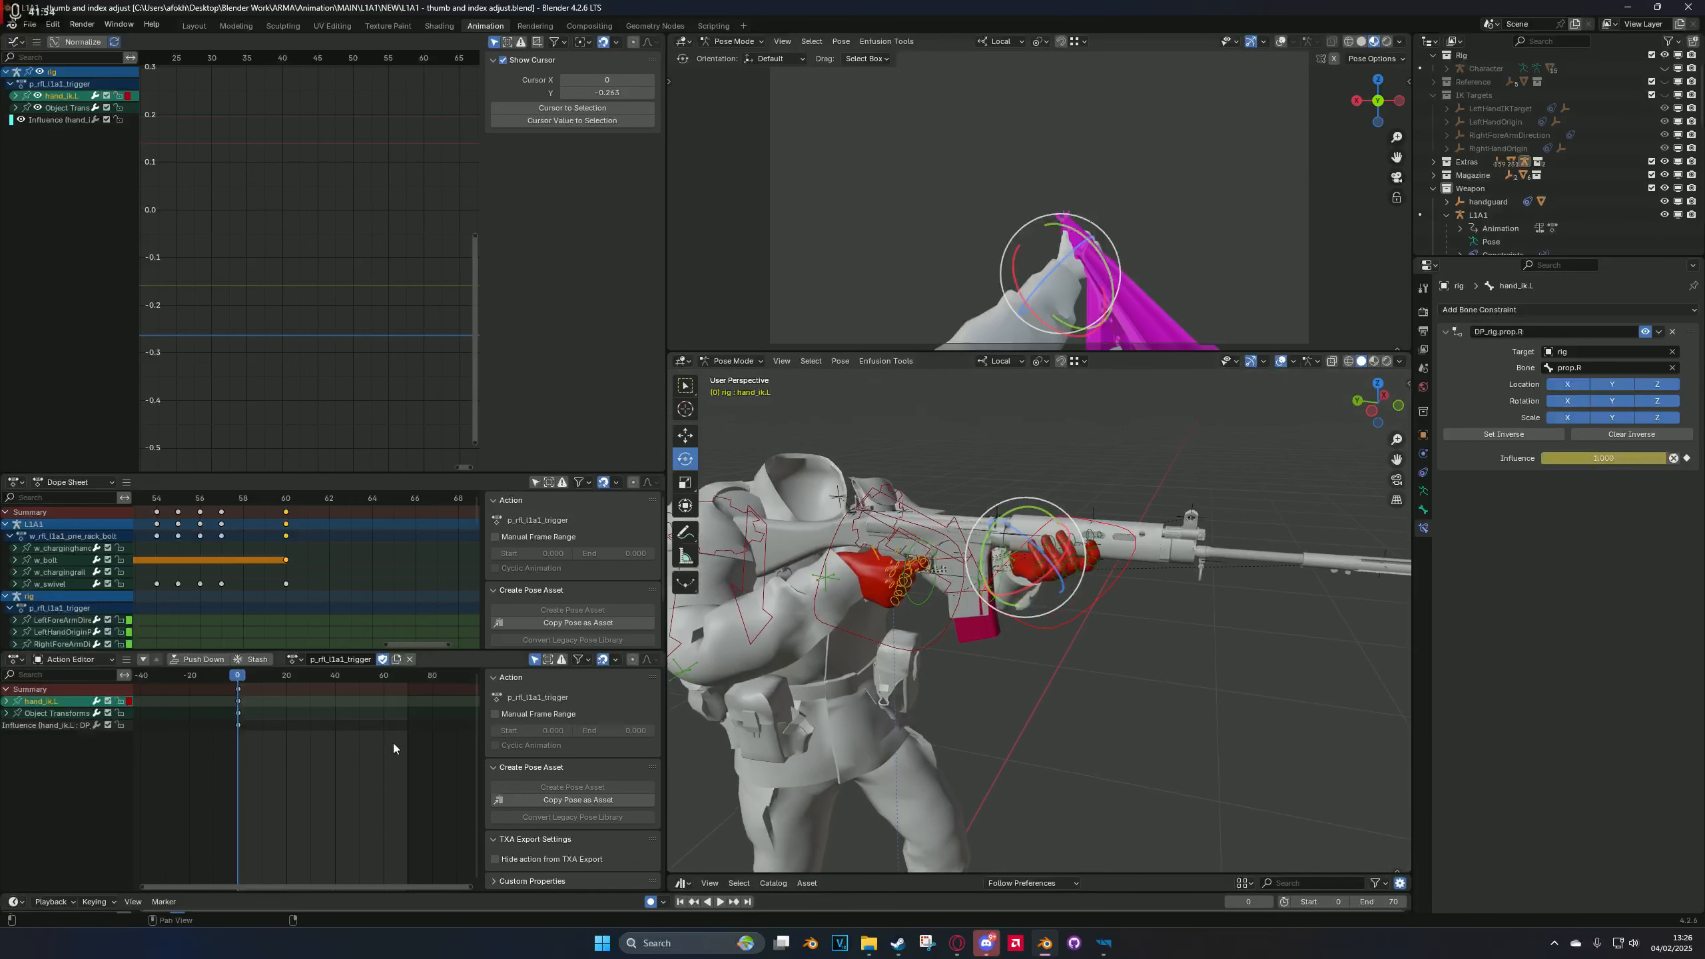
Step: Select the hand_ik.R control and set the lower viewport to the left orthographic view
{"action": "left_click", "coordinate": [304, 662]}
{"action": "middle_click_drag", "start_coordinate": [1159, 618], "coordinate": [1129, 592]}
{"action": "left_click", "coordinate": [927, 626]}
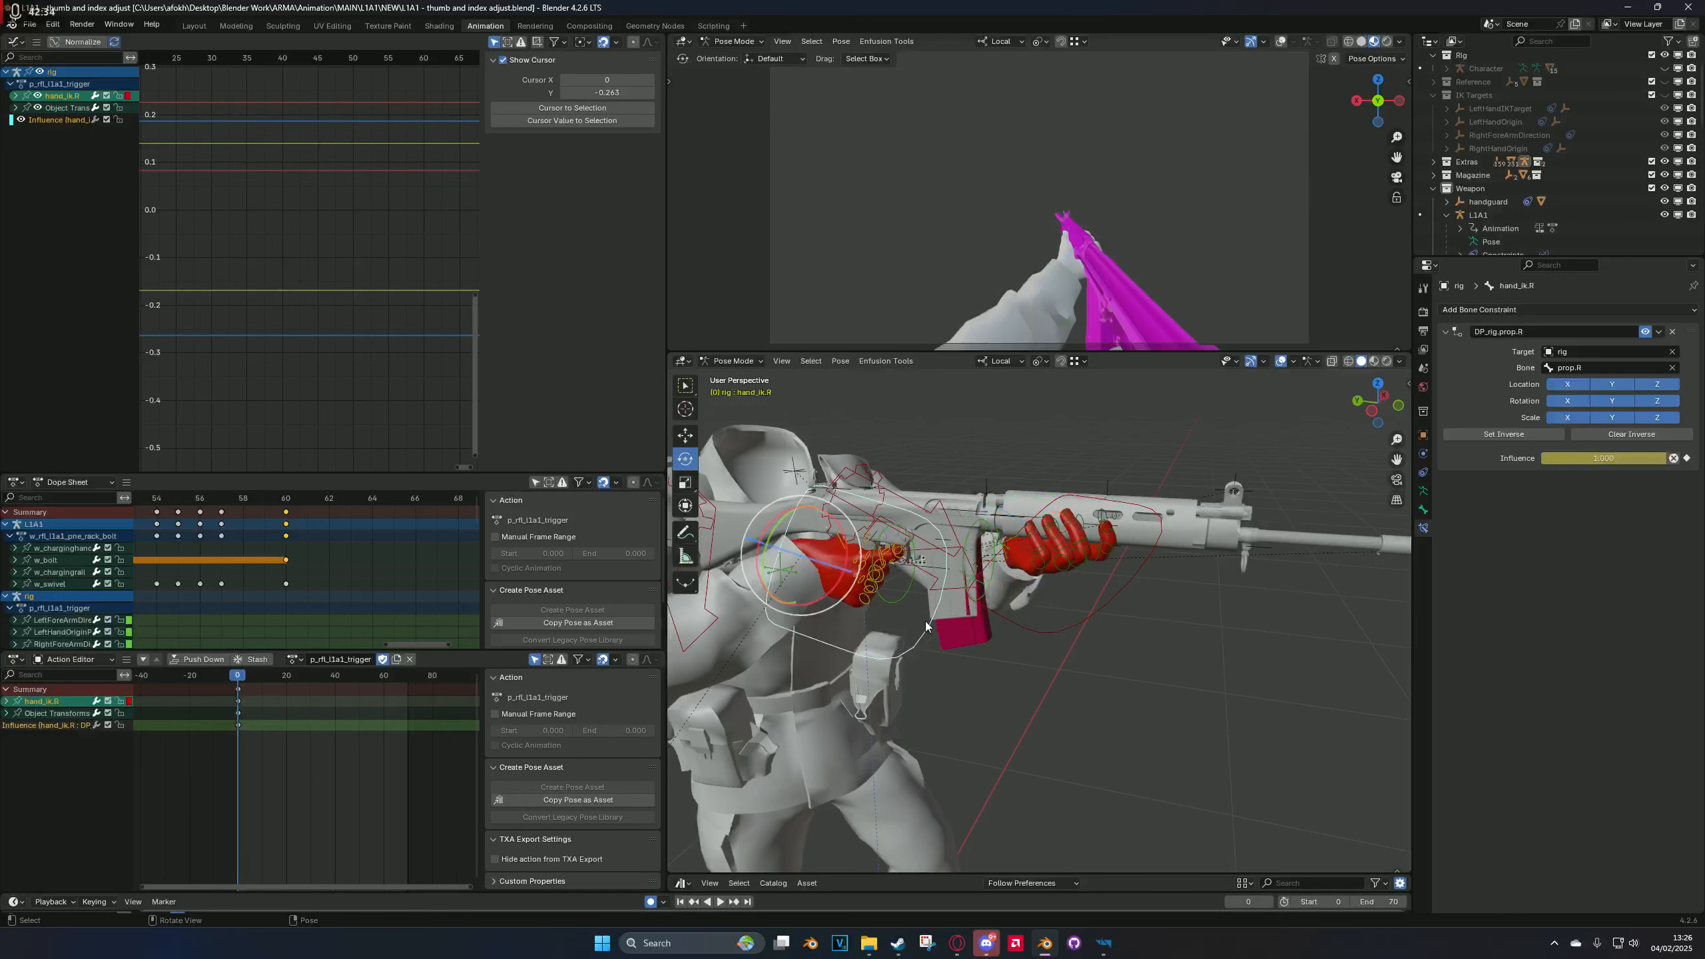
{"action": "key", "text": "KP_3"}
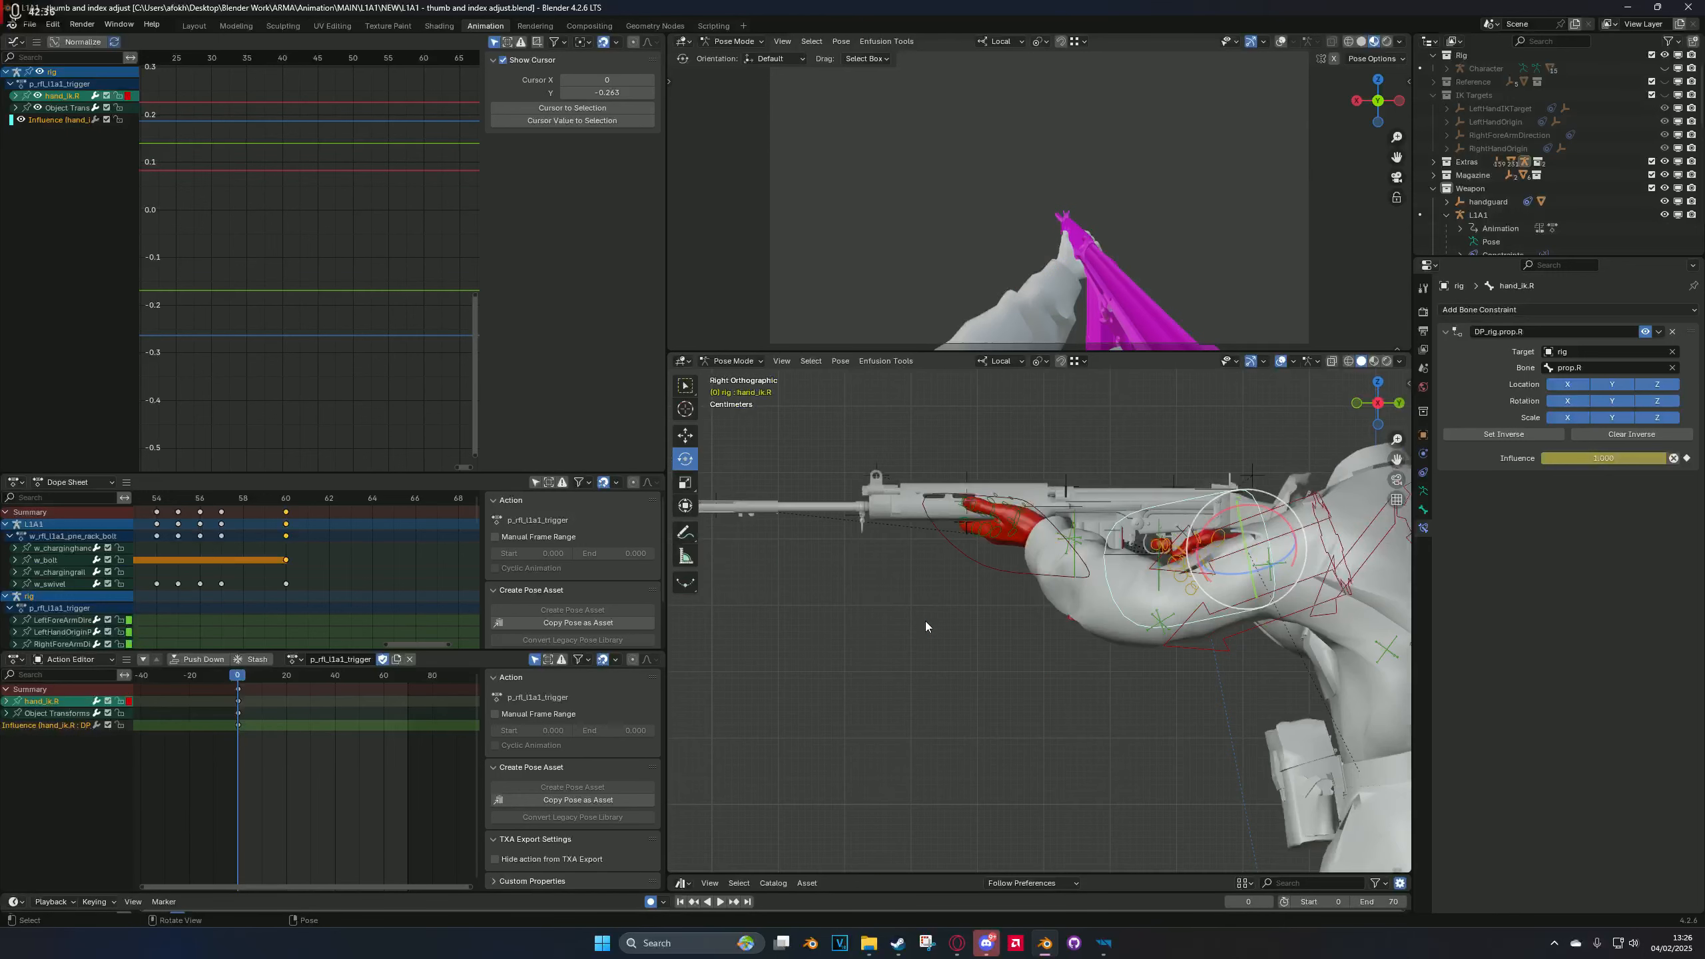
{"action": "key", "text": "ctrl+KP_3"}
Step: At frame 10, move and rotate hand_ik.L so the left hand reaches upright to the magazine, and preview the motion
{"action": "mouse_move", "coordinate": [243, 749]}
{"action": "left_mouse_down"}
{"action": "mouse_move", "coordinate": [261, 747]}
{"action": "mouse_move", "coordinate": [237, 732]}
{"action": "mouse_move", "coordinate": [252, 730]}
{"action": "left_mouse_up"}
{"action": "scroll", "coordinate": [259, 733], "scroll_direction": "up", "scroll_amount": 2}
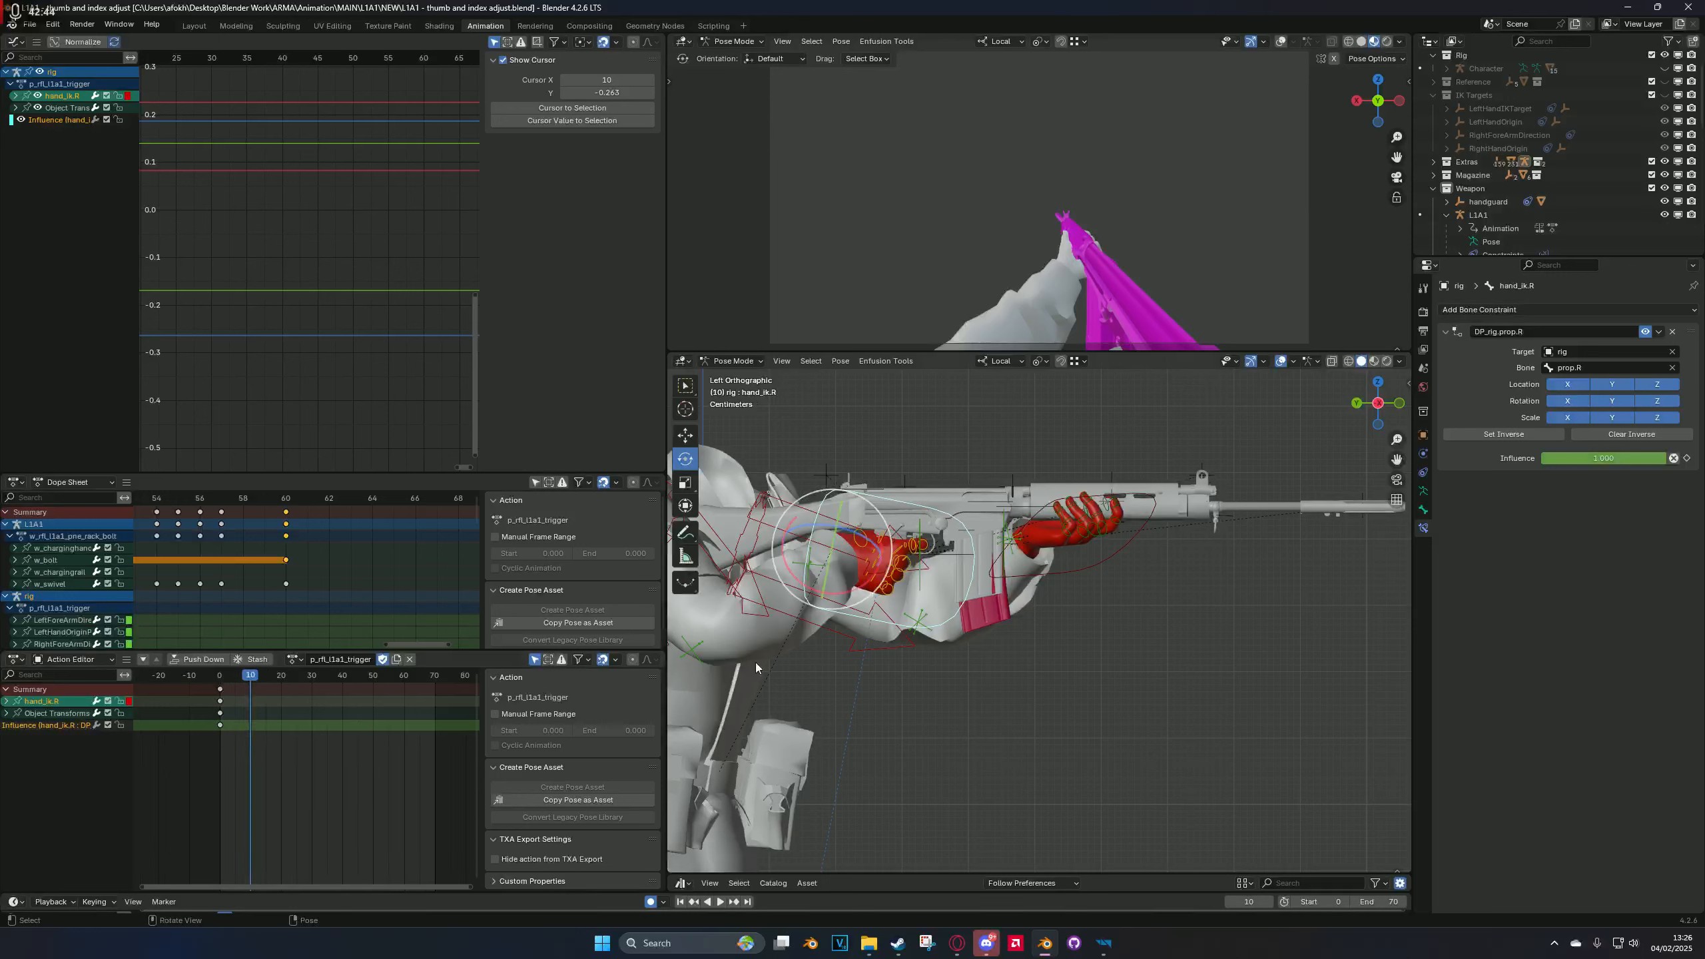
{"action": "left_click", "coordinate": [1093, 576]}
{"action": "key", "text": "g"}
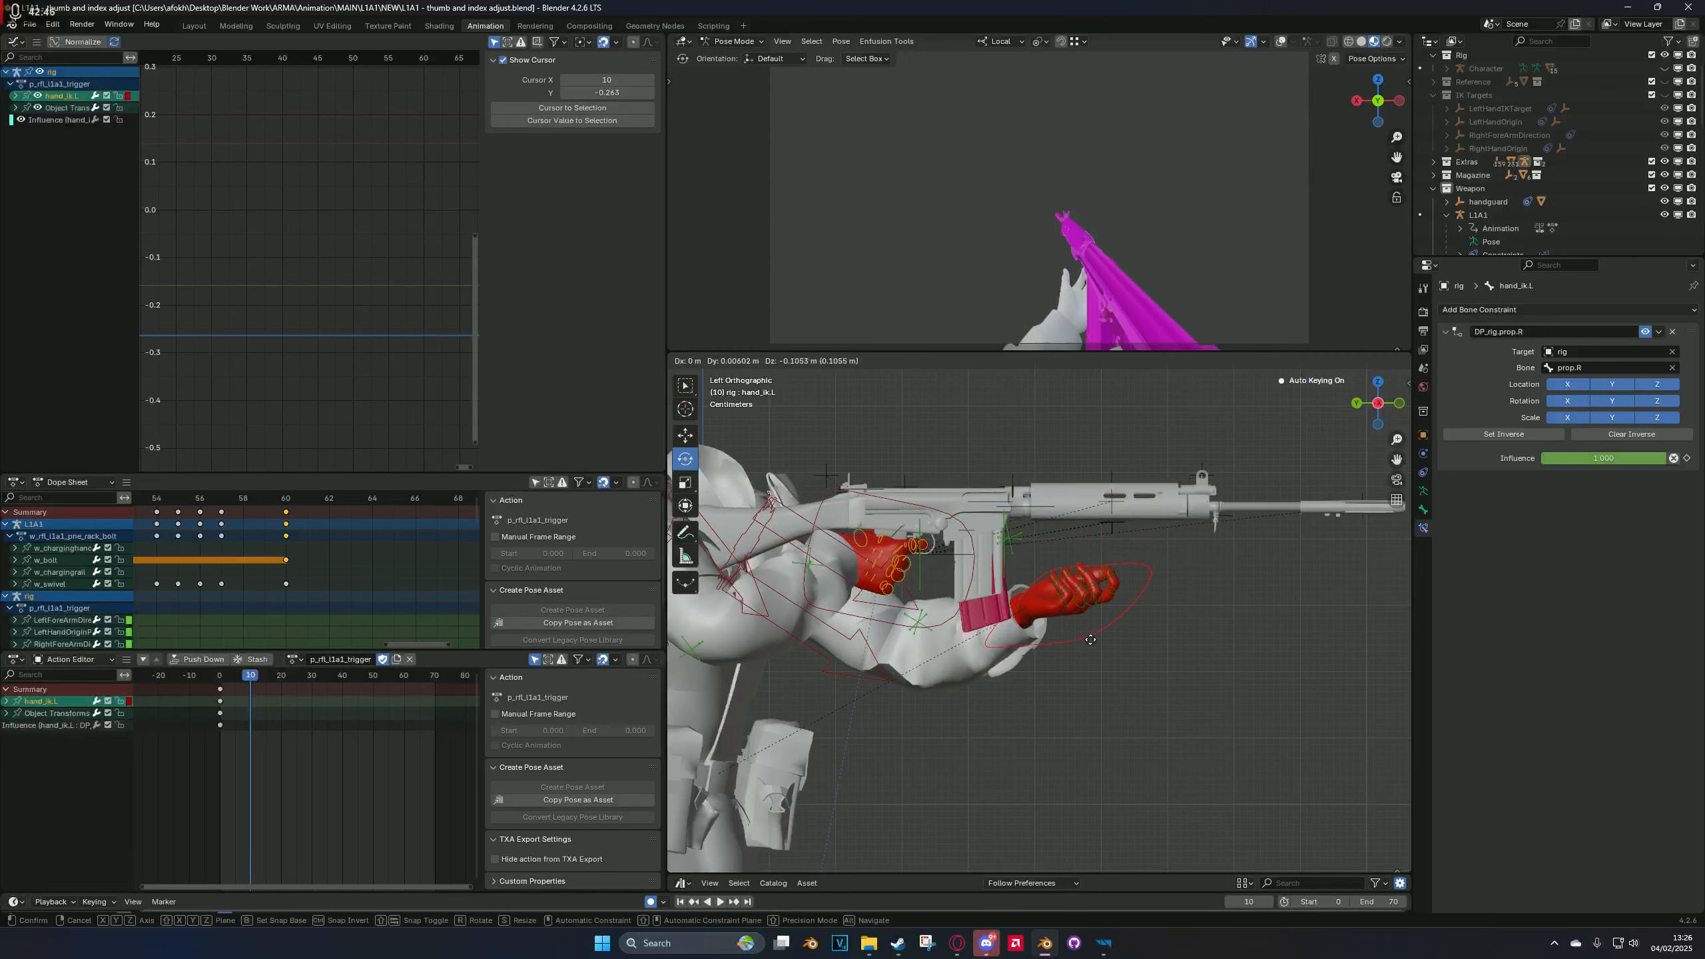
{"action": "left_click", "coordinate": [1060, 626]}
{"action": "left_click_drag", "start_coordinate": [1045, 611], "coordinate": [1040, 547]}
{"action": "key", "text": "g"}
{"action": "left_click", "coordinate": [1103, 737]}
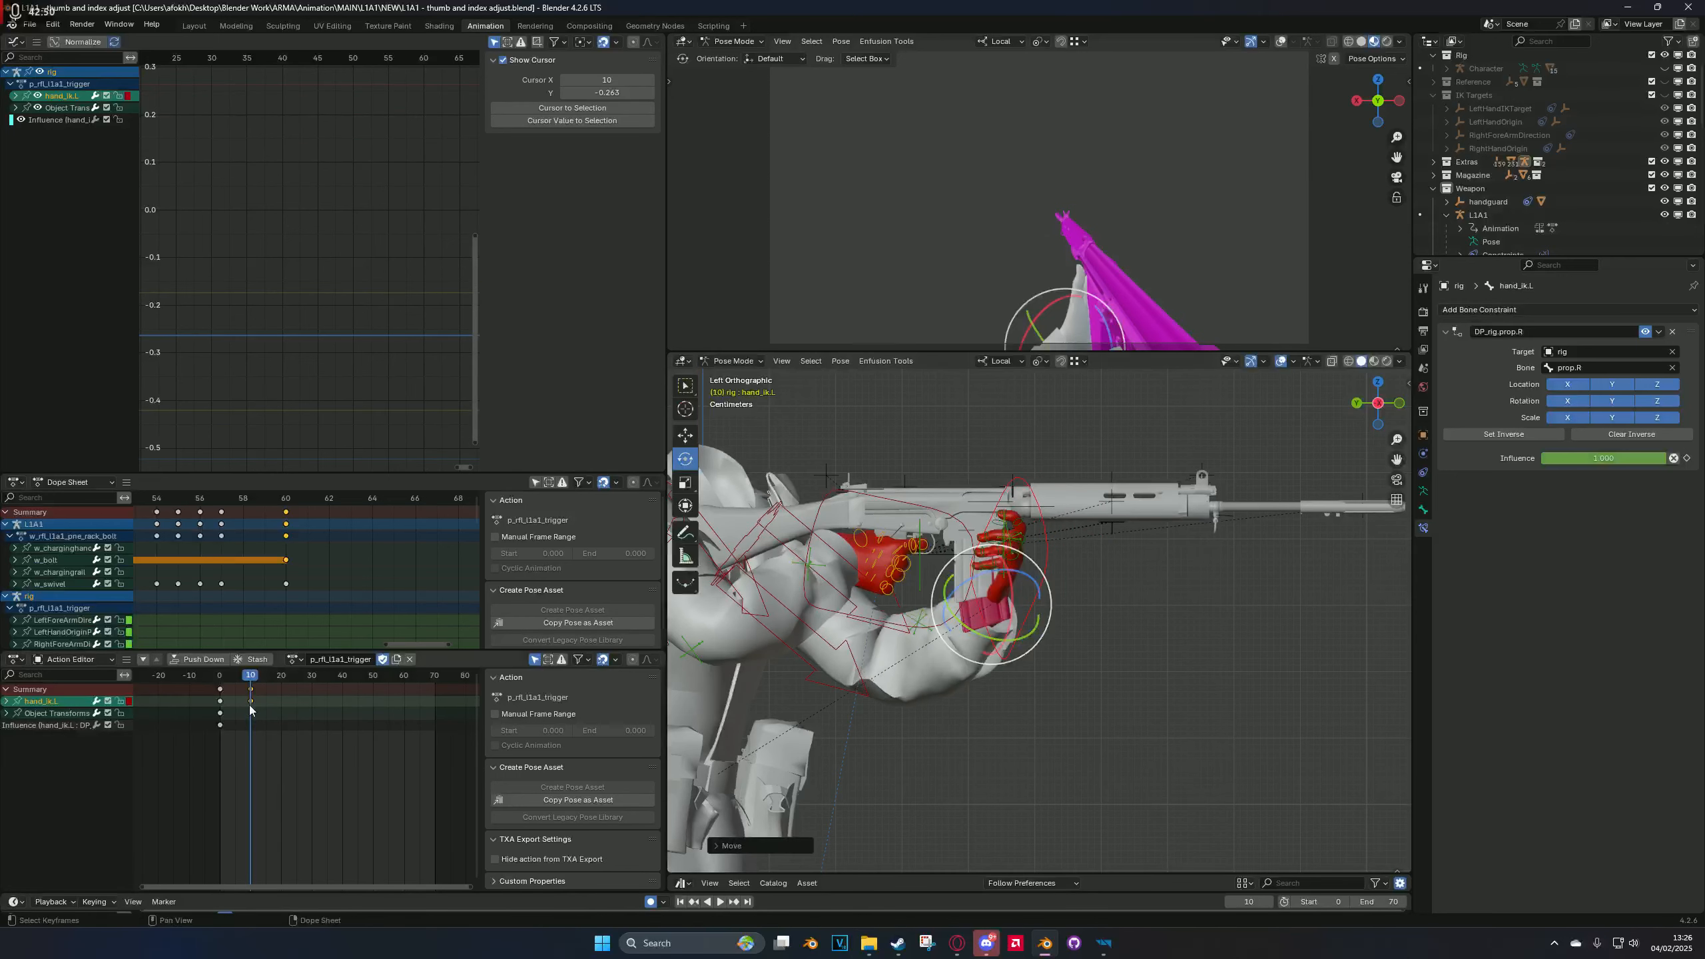
{"action": "key", "text": "space"}
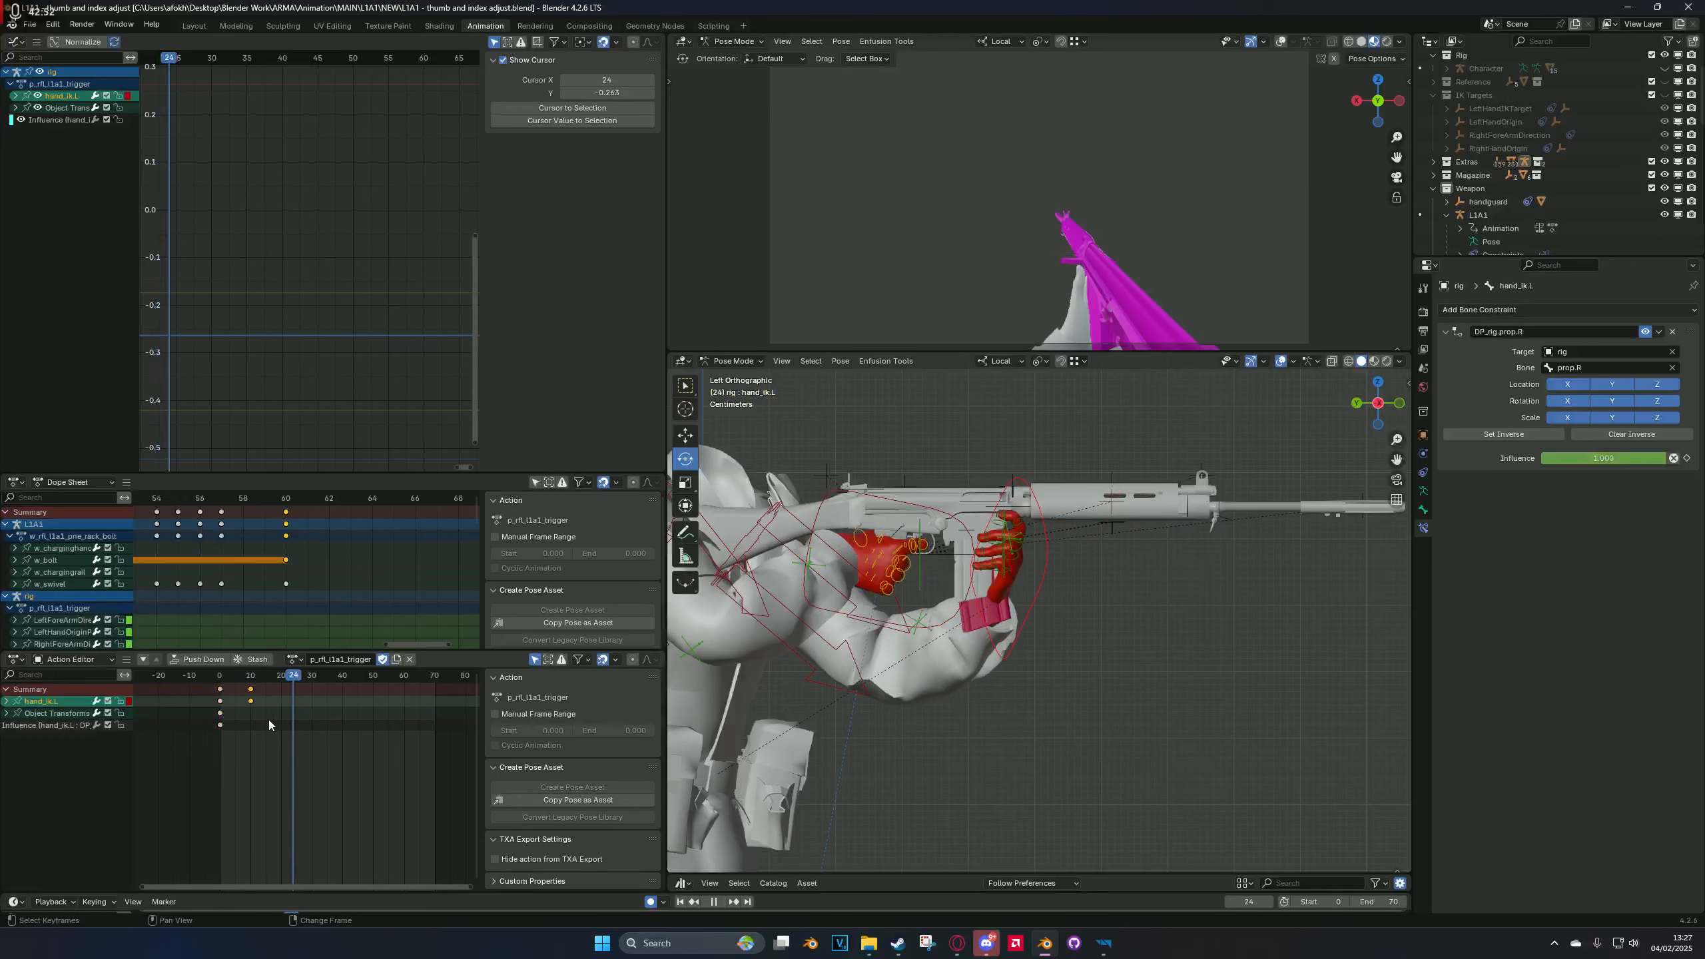
{"action": "key", "text": "Escape"}
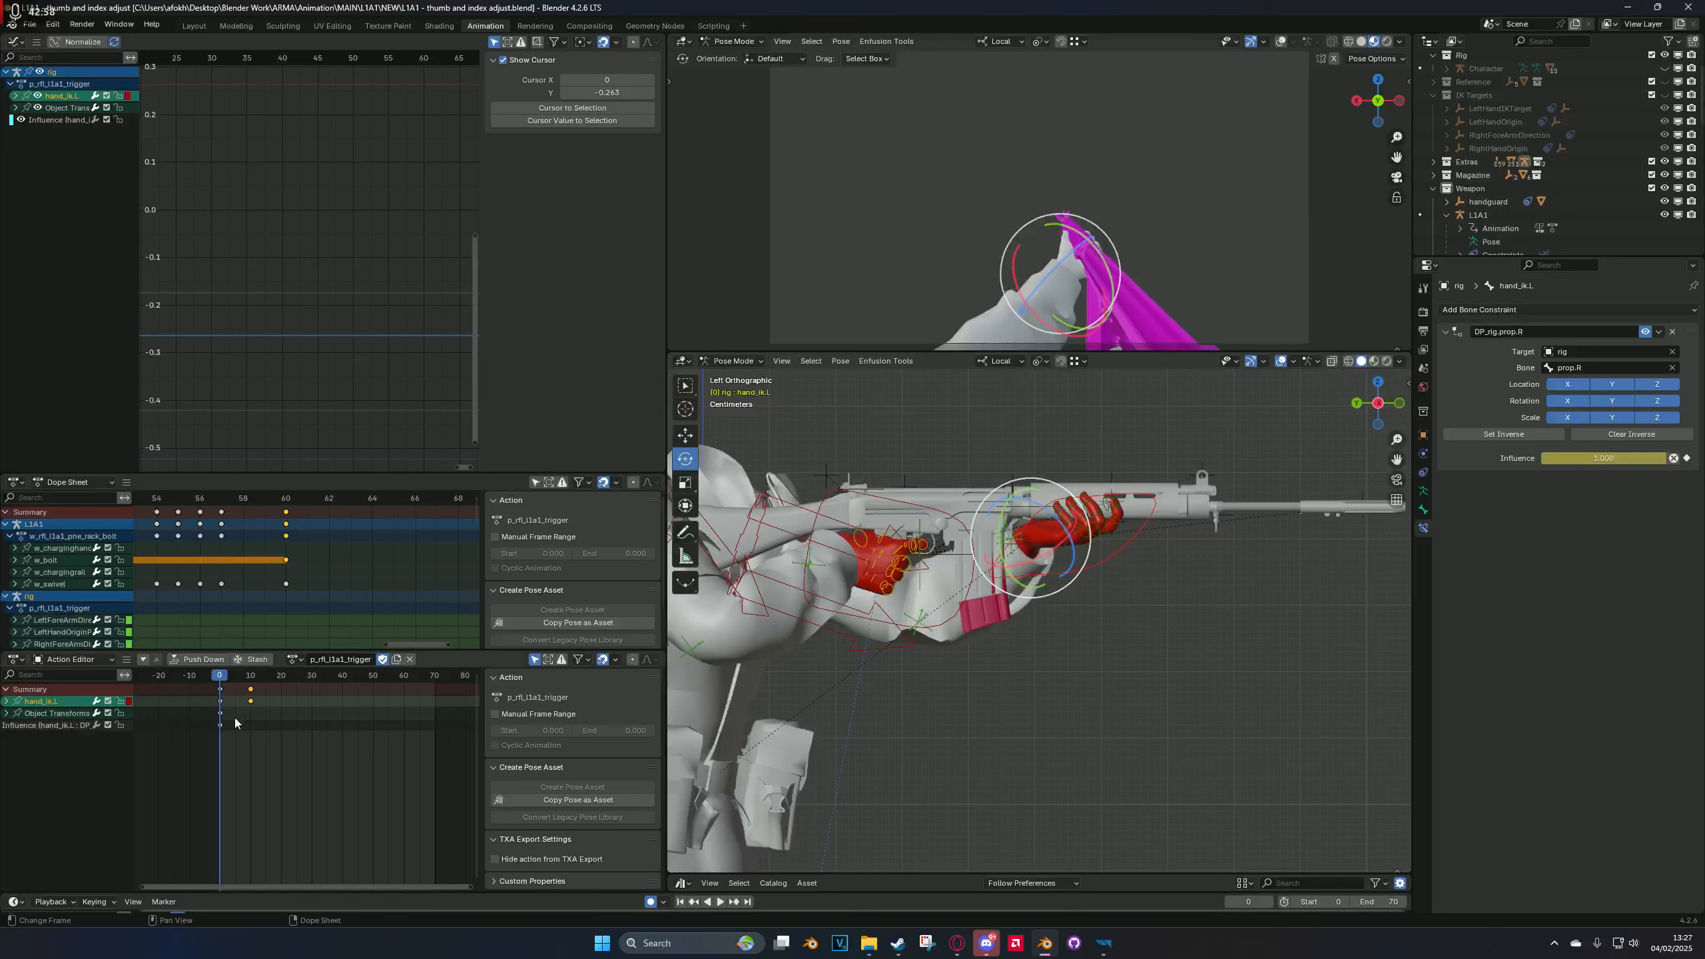
Step: Set the interpolation of all keyframes in the p_rfl_l1a1_trigger action to Constant and play it back
{"action": "left_click_drag", "start_coordinate": [277, 727], "coordinate": [201, 686]}
{"action": "key", "text": "t"}
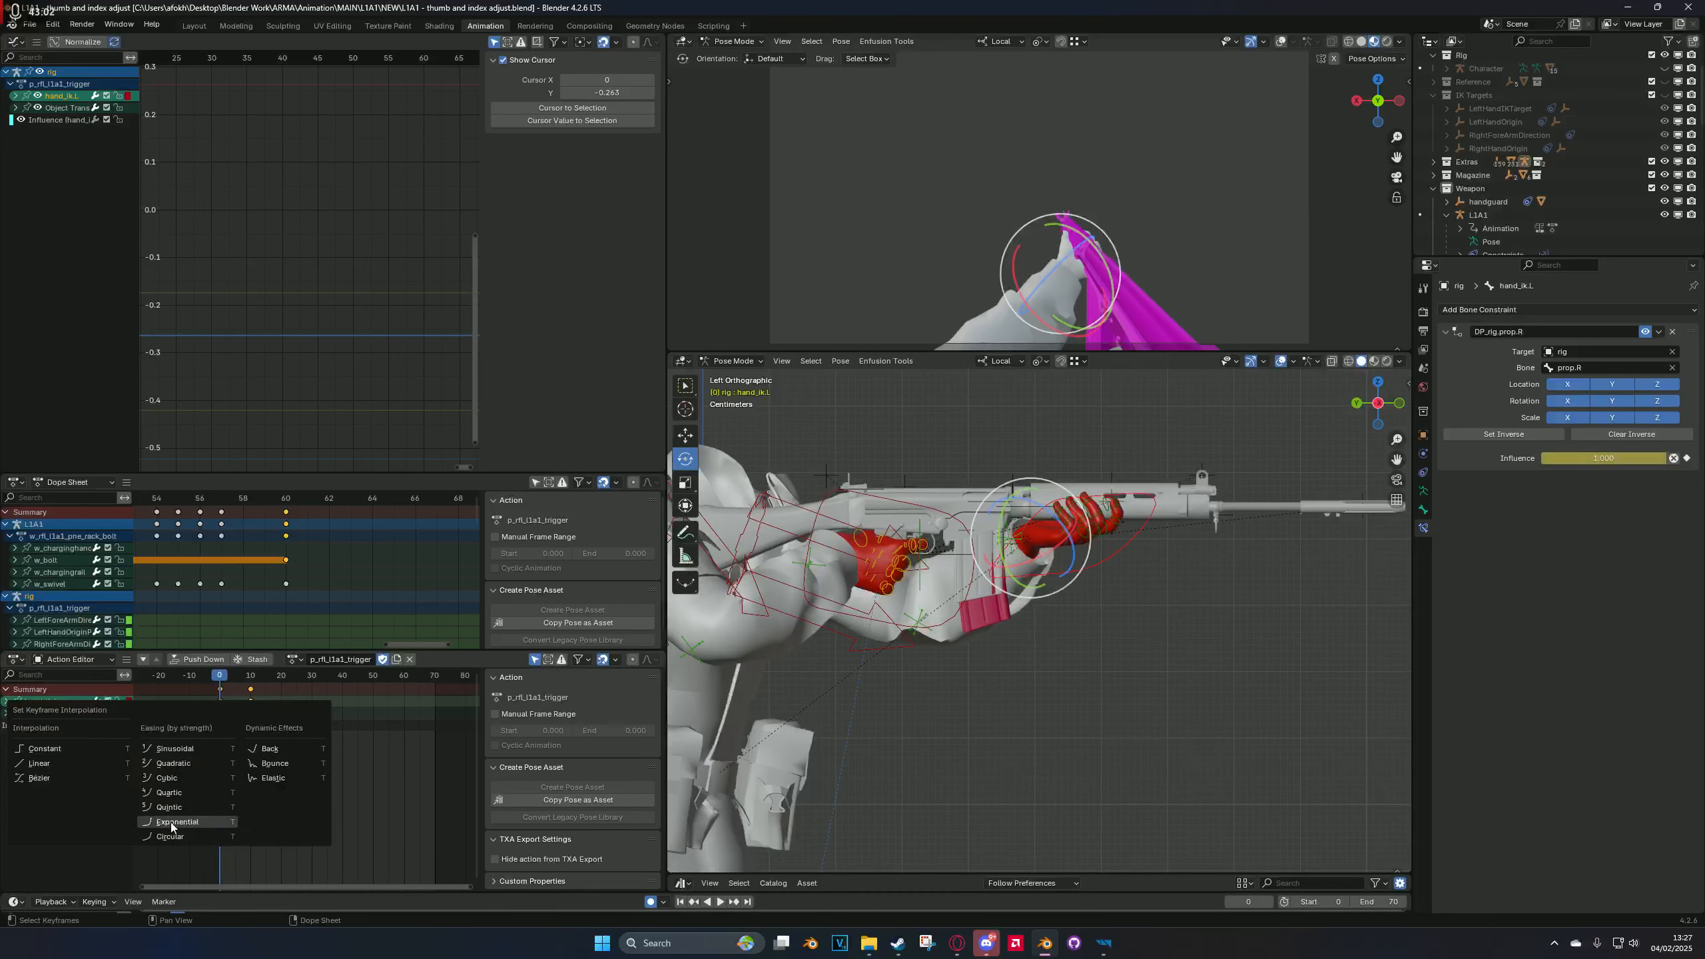
{"action": "left_click", "coordinate": [74, 748]}
{"action": "key", "text": "space"}
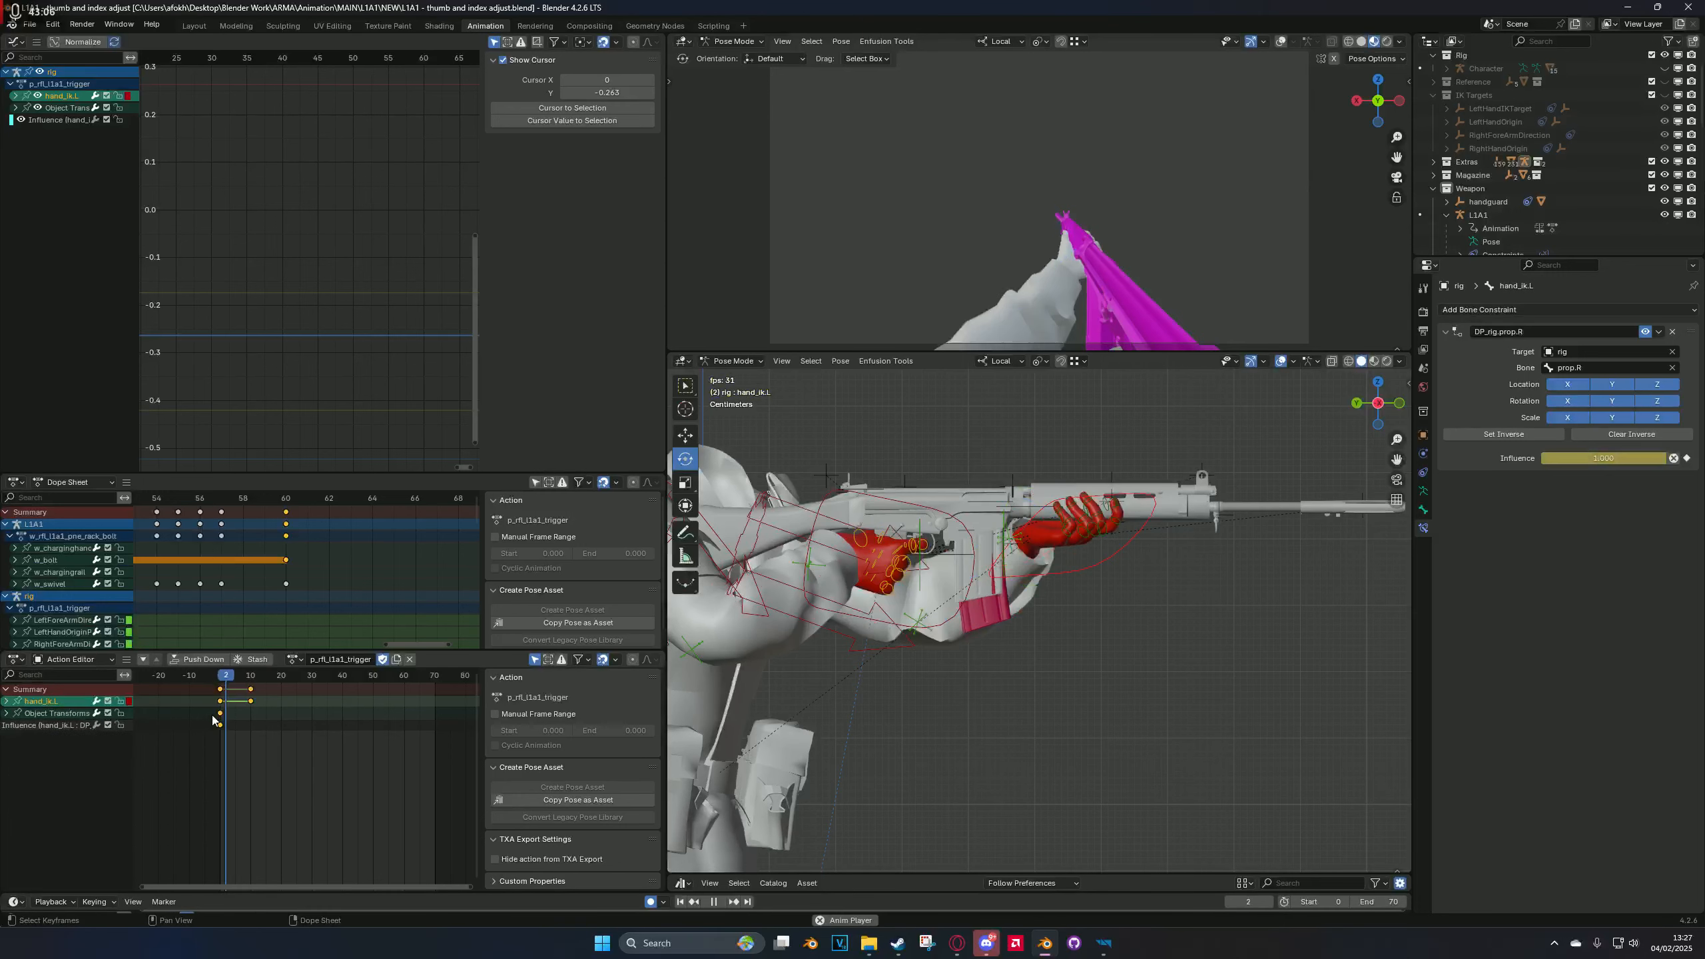
{"action": "key", "text": "space"}
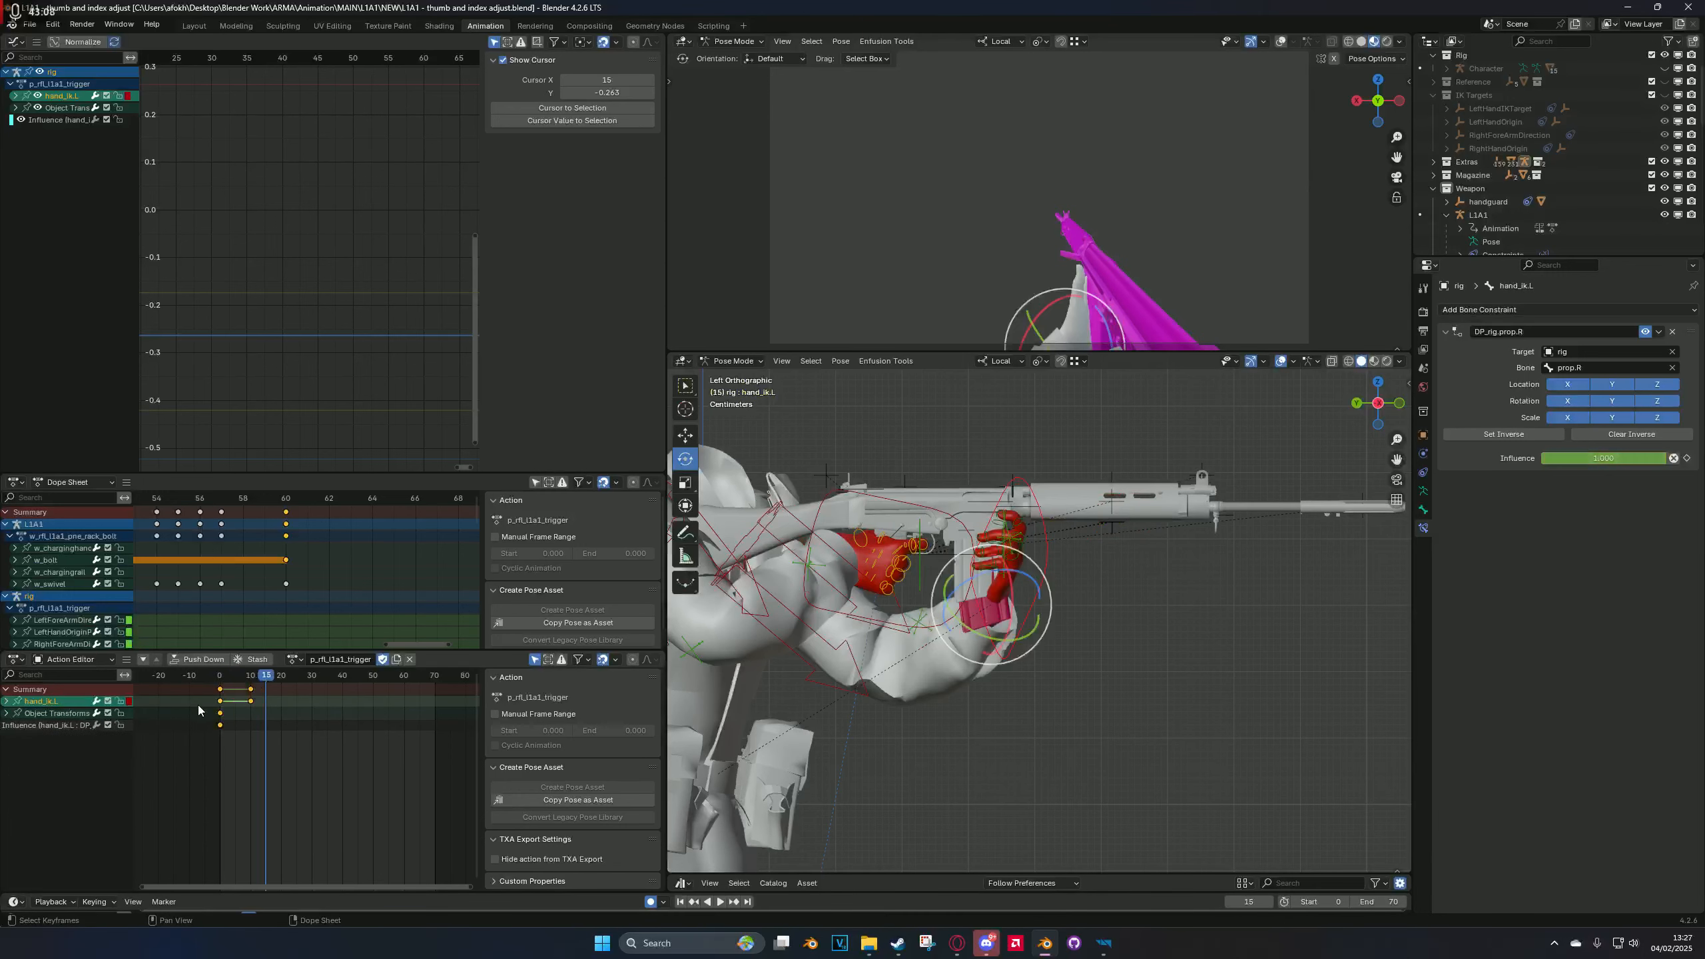
Step: At frame 20, move hand_ik.L down below the magazine and play the action from the start
{"action": "left_click_drag", "start_coordinate": [269, 717], "coordinate": [281, 707]}
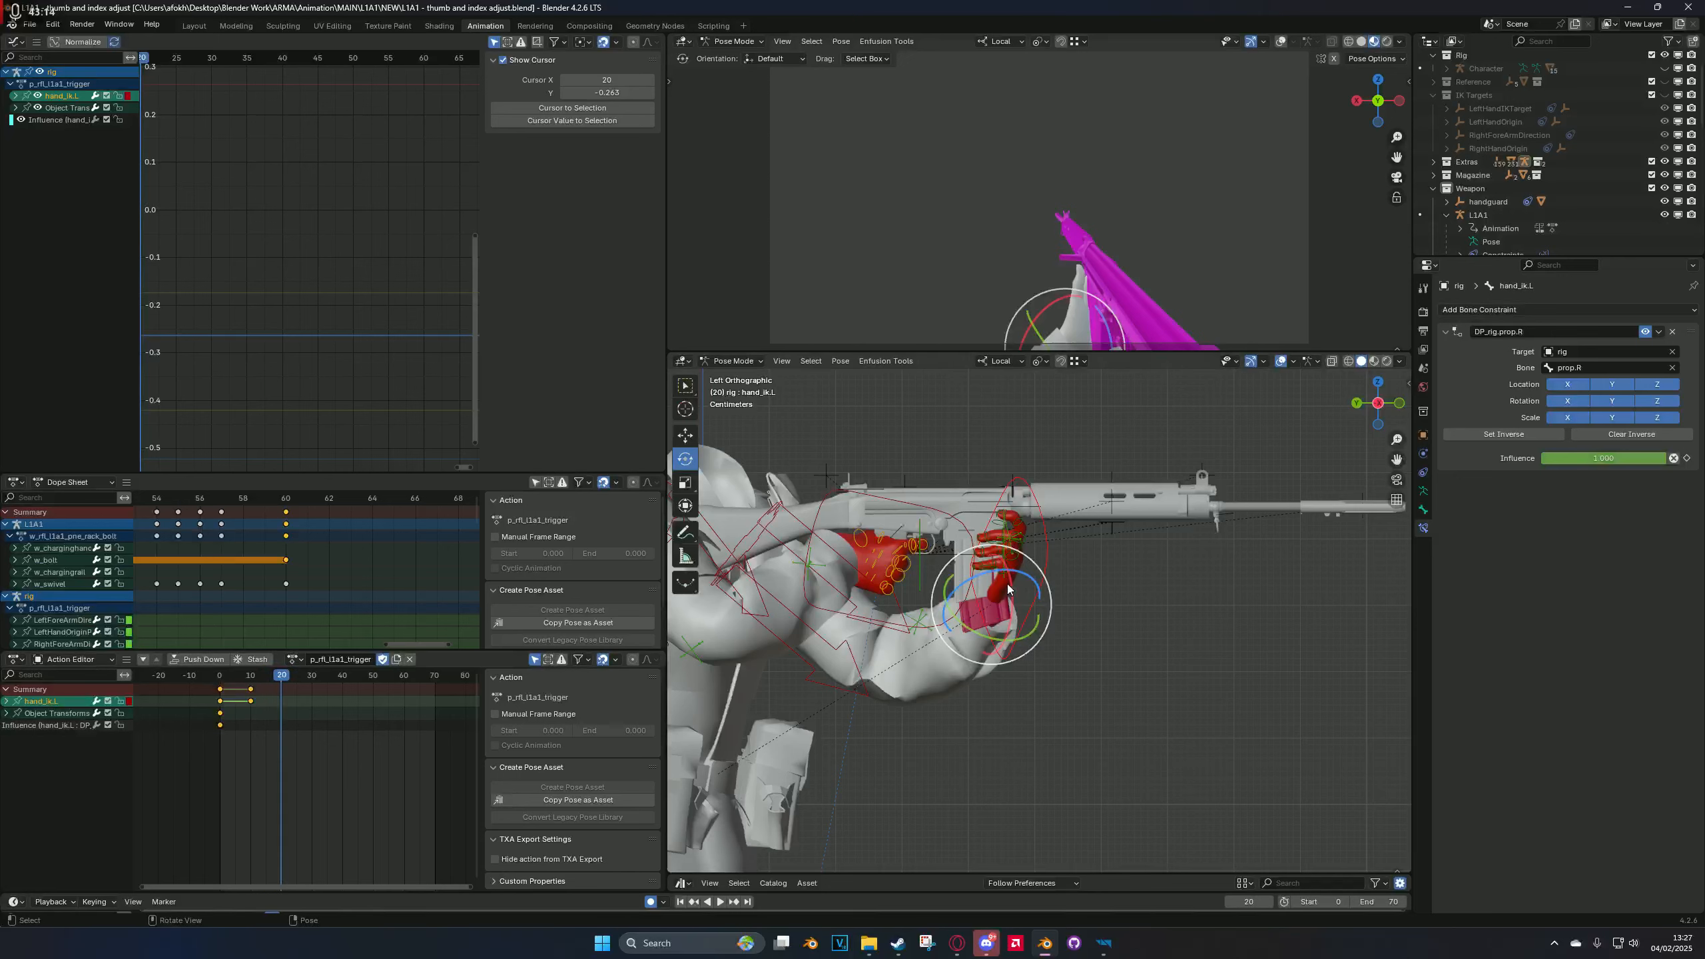
{"action": "key", "text": "g"}
{"action": "left_click", "coordinate": [1025, 695]}
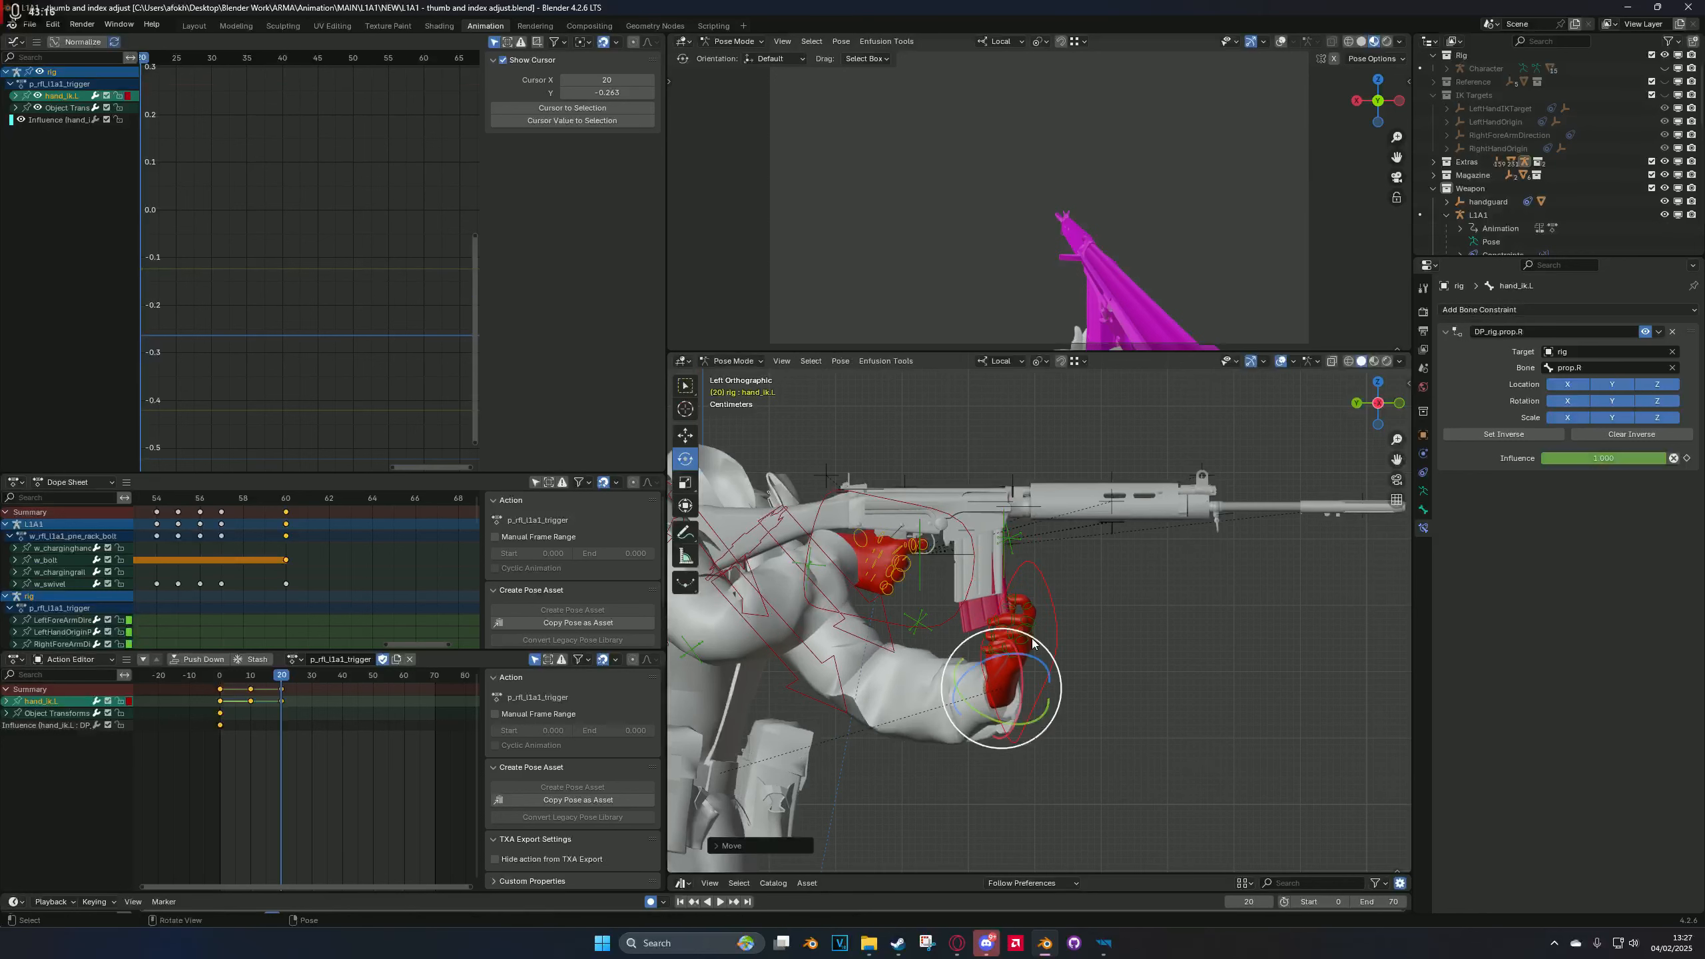
{"action": "key", "text": "shift+Left"}
{"action": "key", "text": "space"}
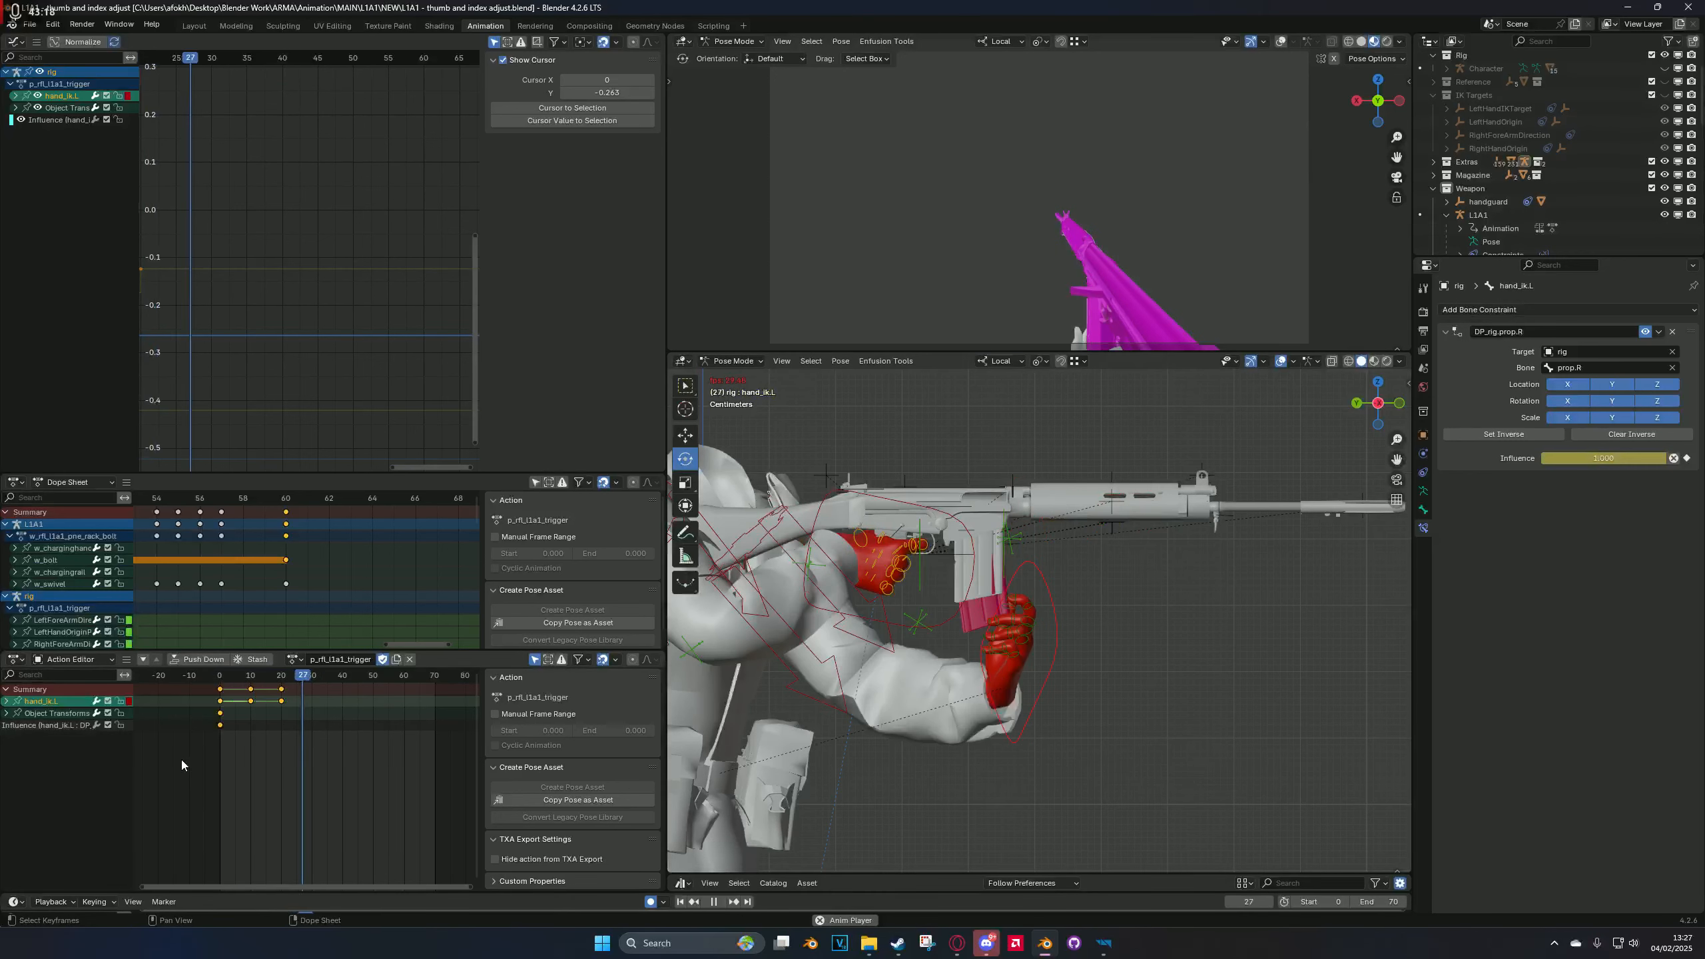
Step: At frame 30, move hand_ik.L down to the pouch at the character's hip and play the action
{"action": "key", "text": "space"}
{"action": "key", "text": "Left"}
{"action": "key", "text": "Left"}
{"action": "key", "text": "Left"}
{"action": "key", "text": "Left"}
{"action": "key", "text": "Left"}
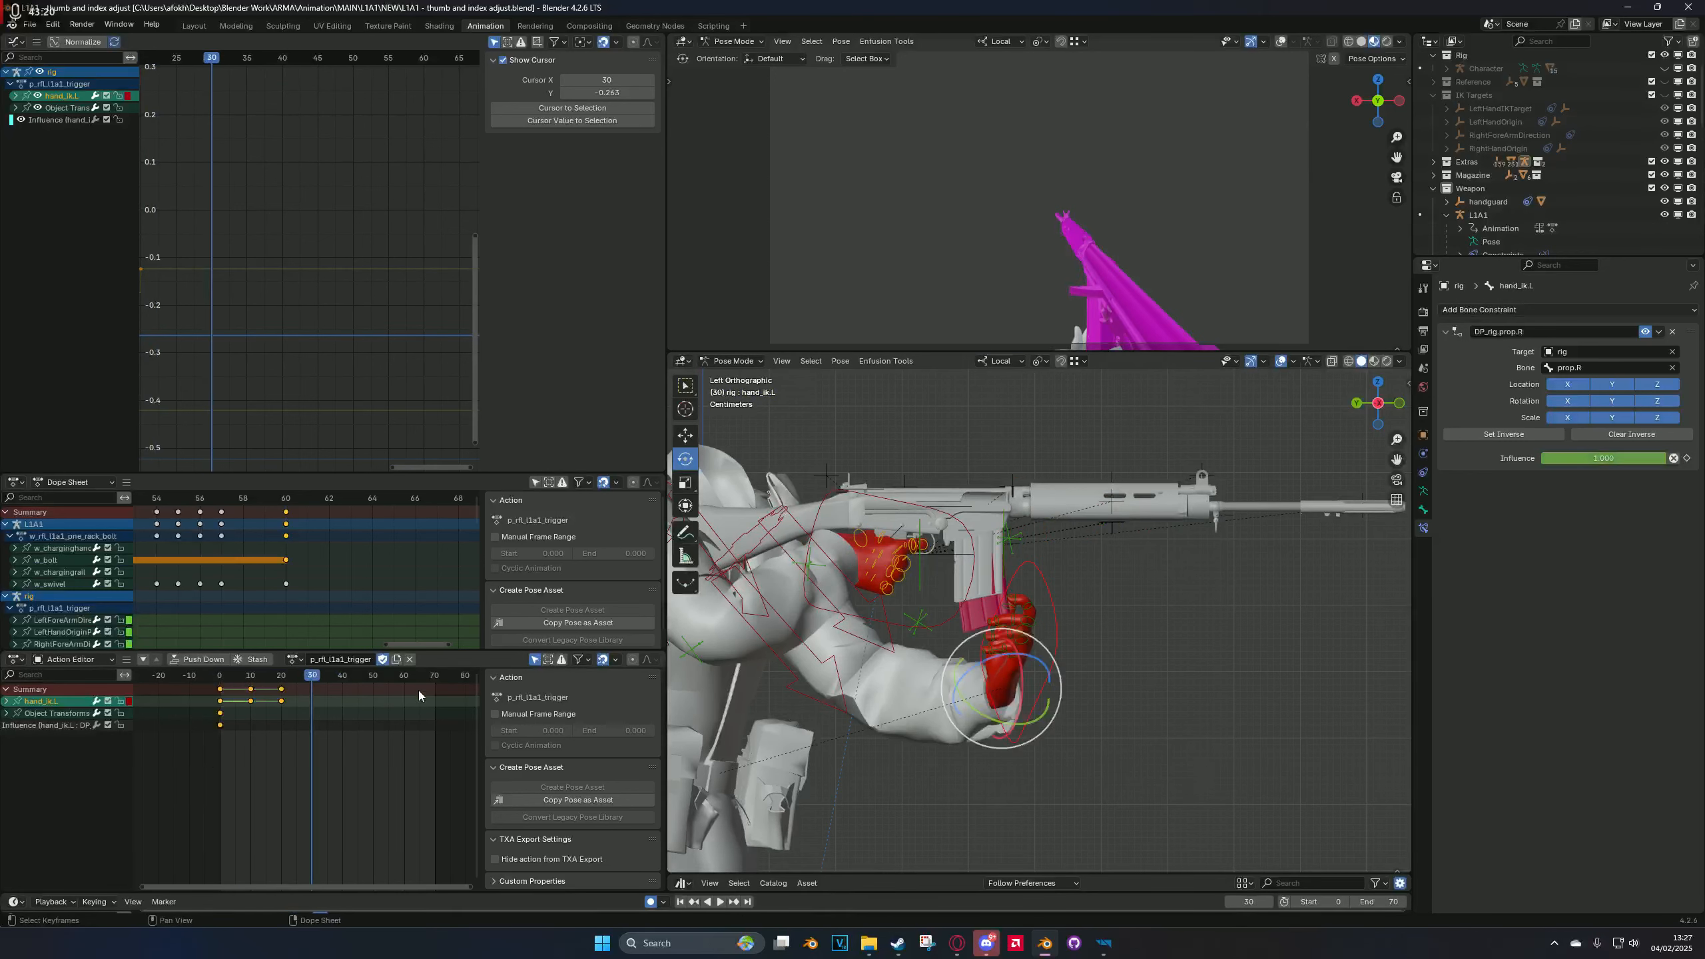
{"action": "key", "text": "g"}
{"action": "left_click", "coordinate": [772, 848]}
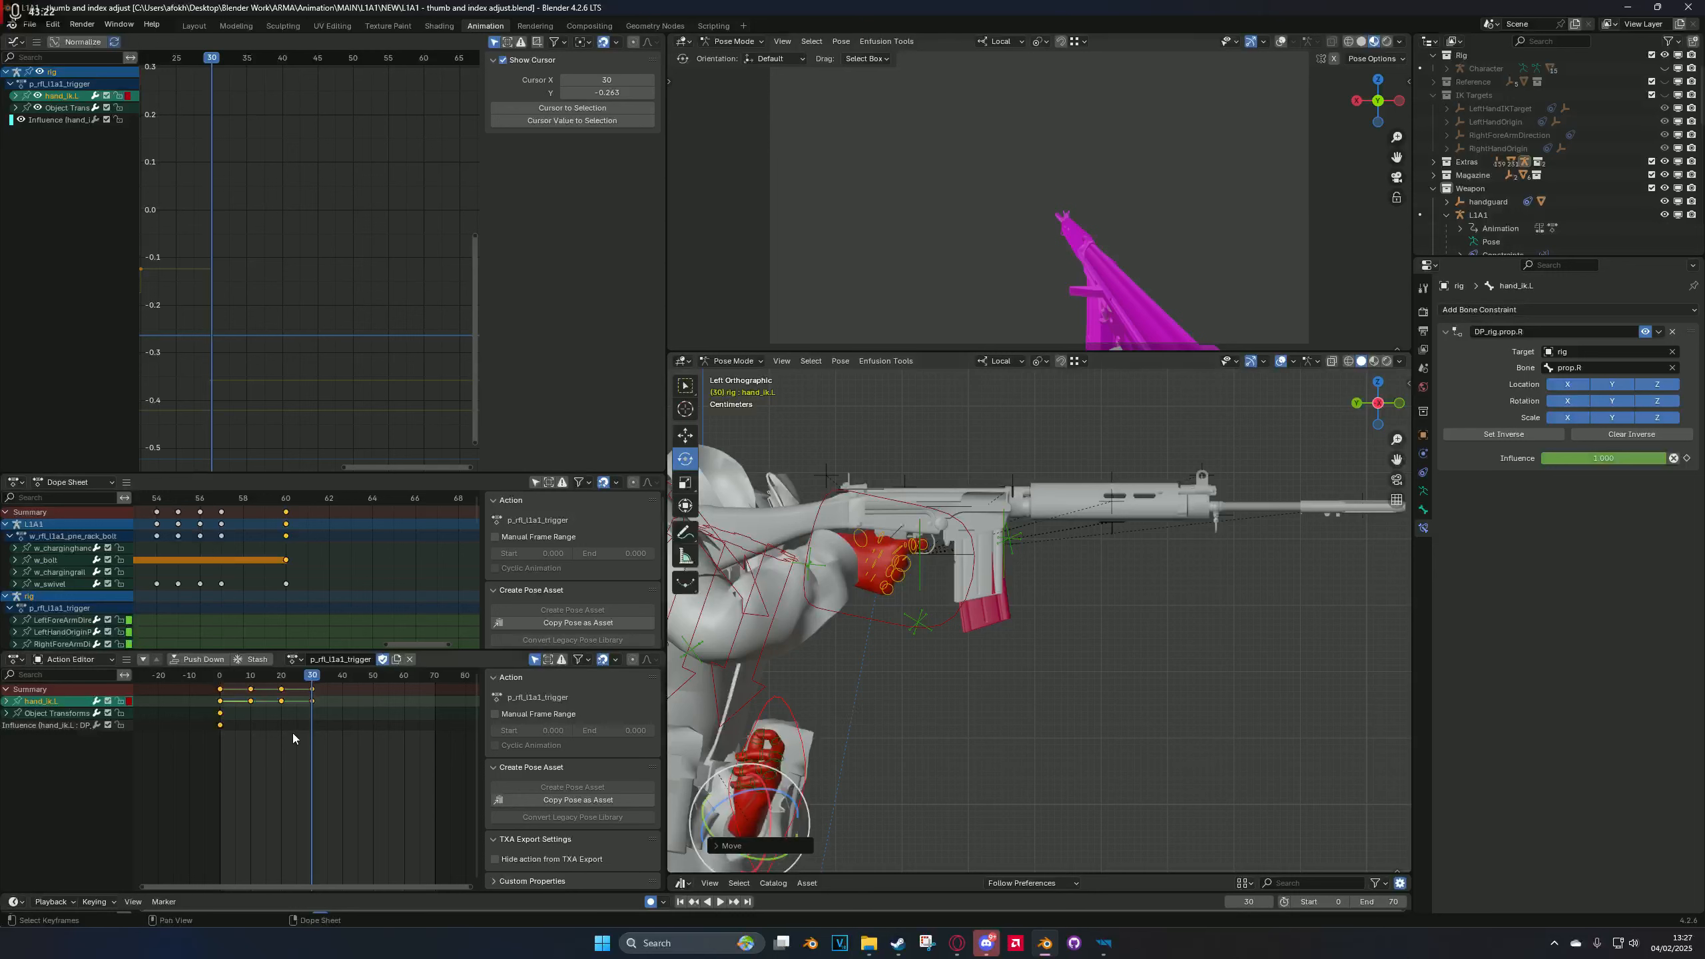
{"action": "key", "text": "space"}
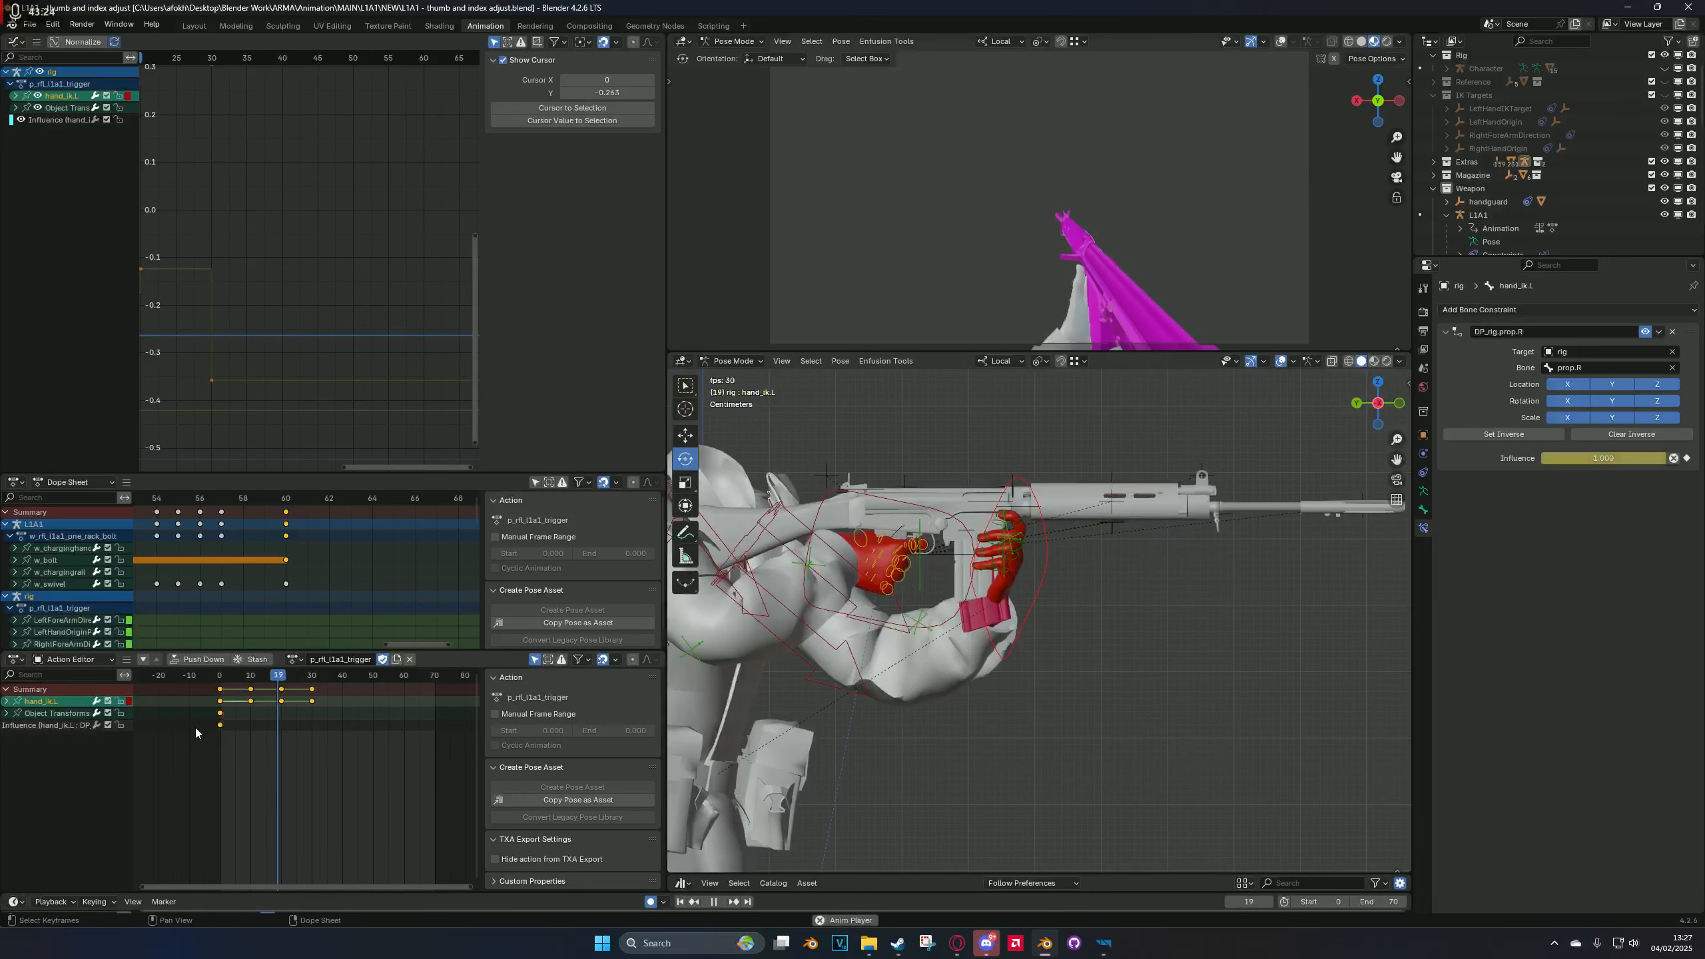
{"action": "key", "text": "space"}
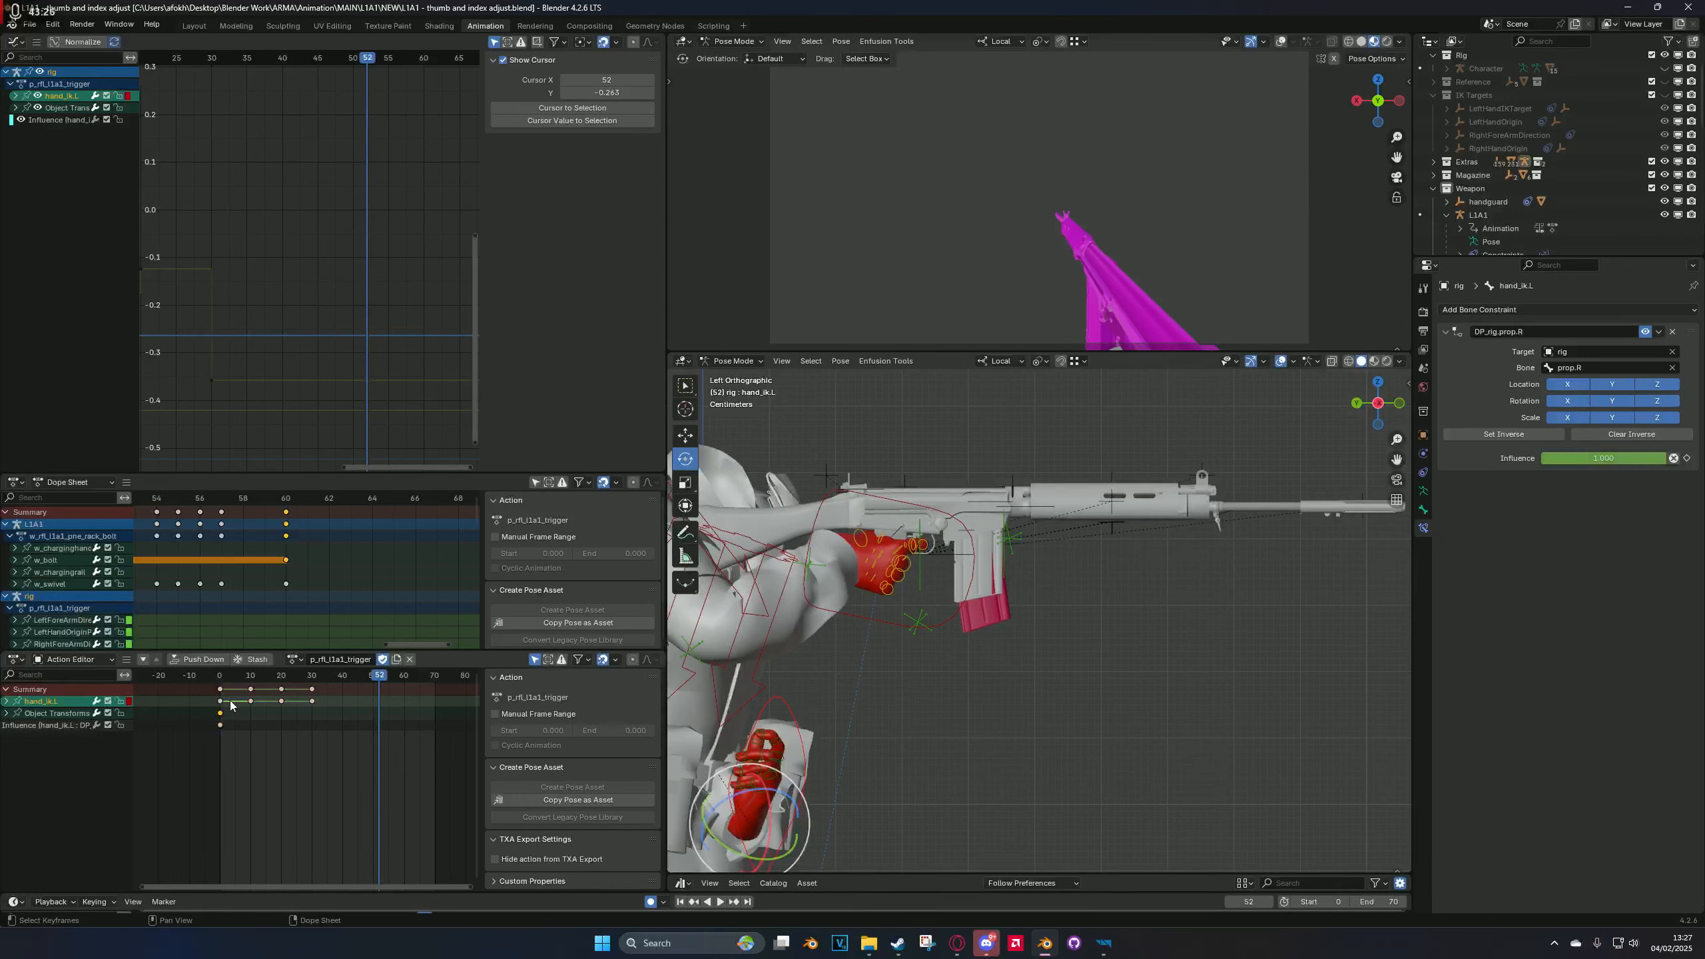
Step: Duplicate the hand_ik.L keyframe from frame 0 to frame 40 and play the action
{"action": "left_click", "coordinate": [222, 709]}
{"action": "key", "text": "shift+d"}
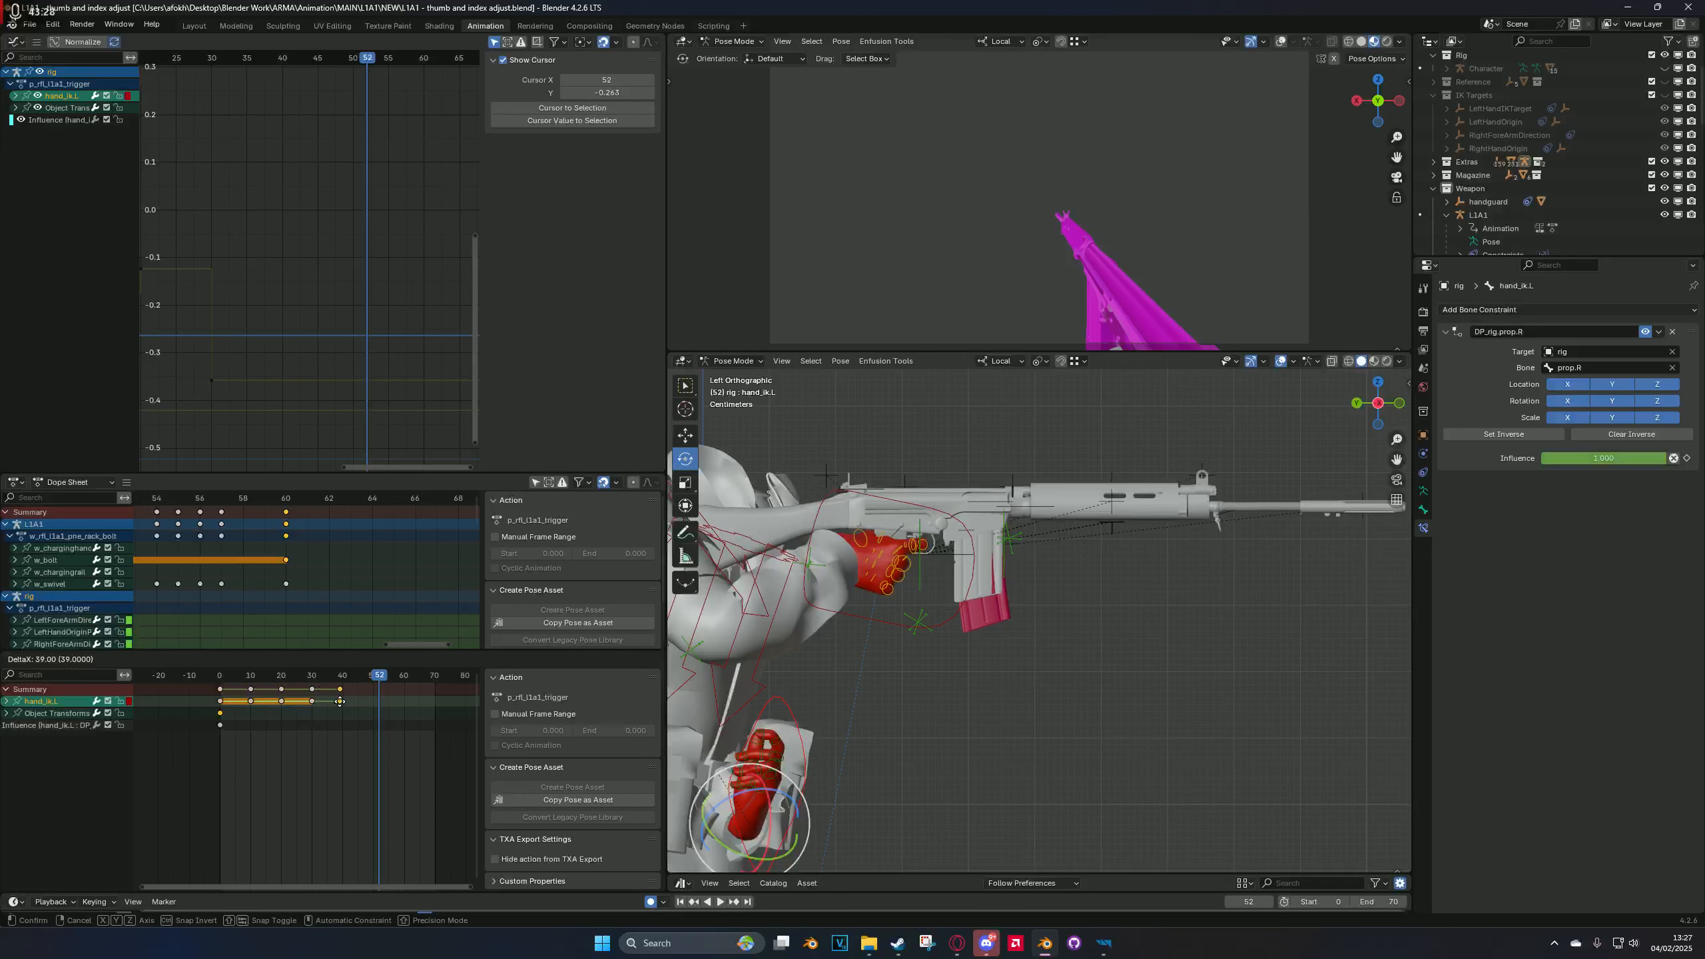
{"action": "left_click", "coordinate": [342, 701]}
{"action": "key", "text": "space"}
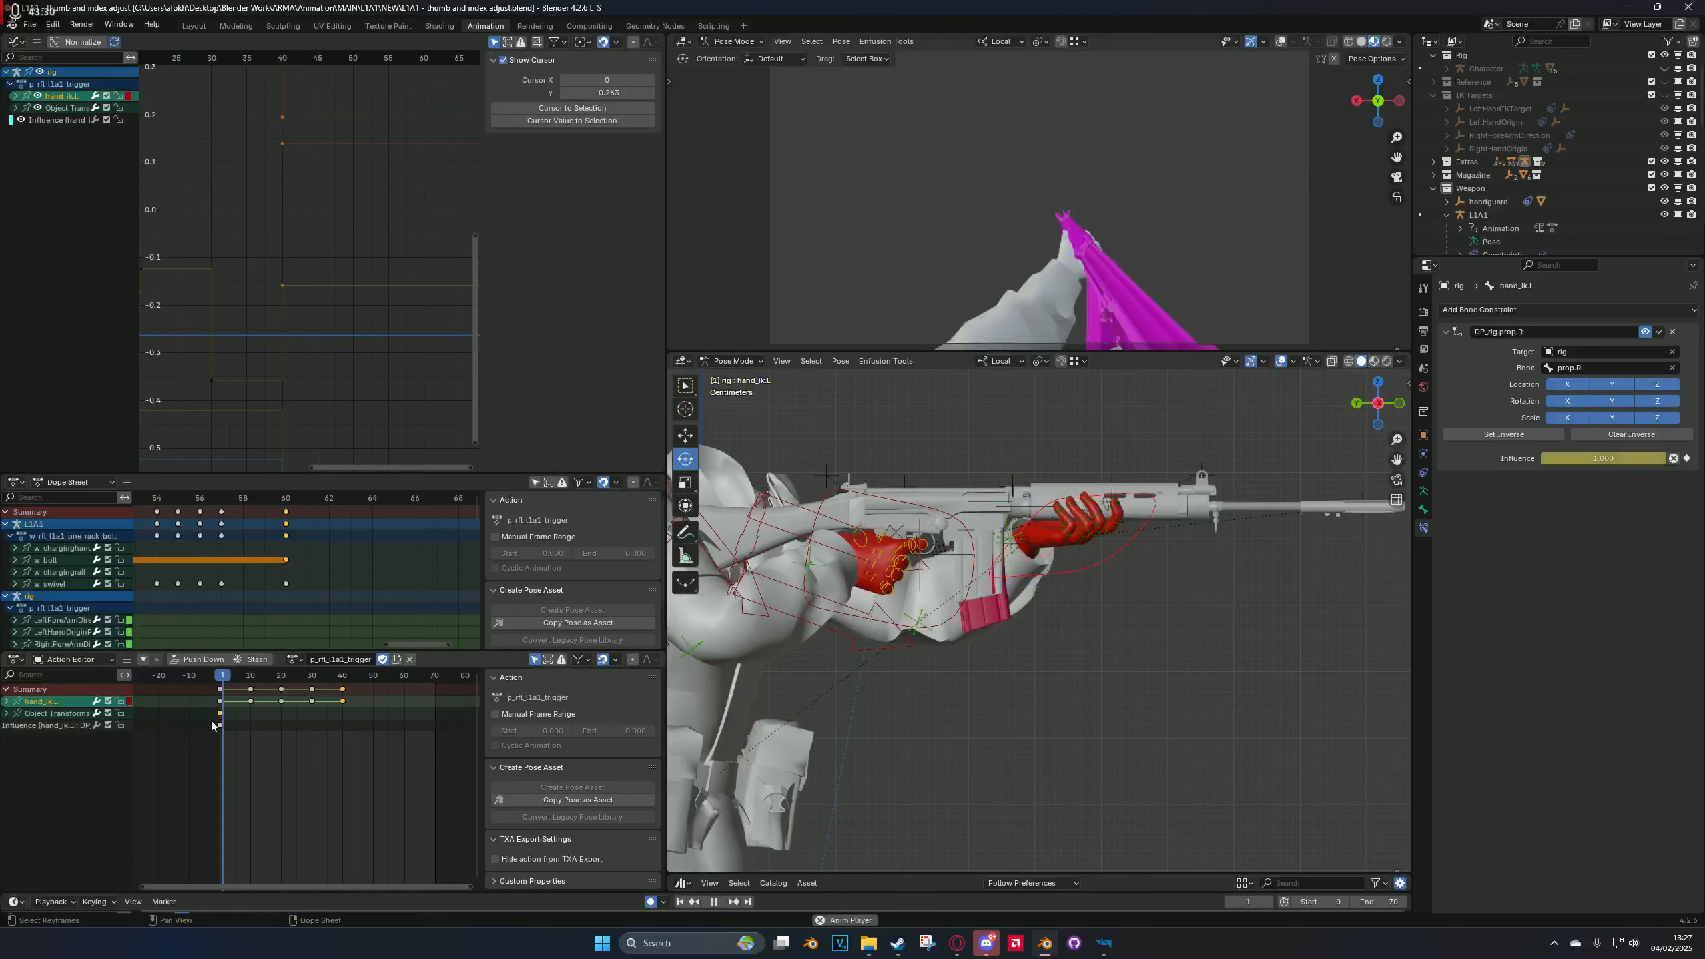
{"action": "key", "text": "space"}
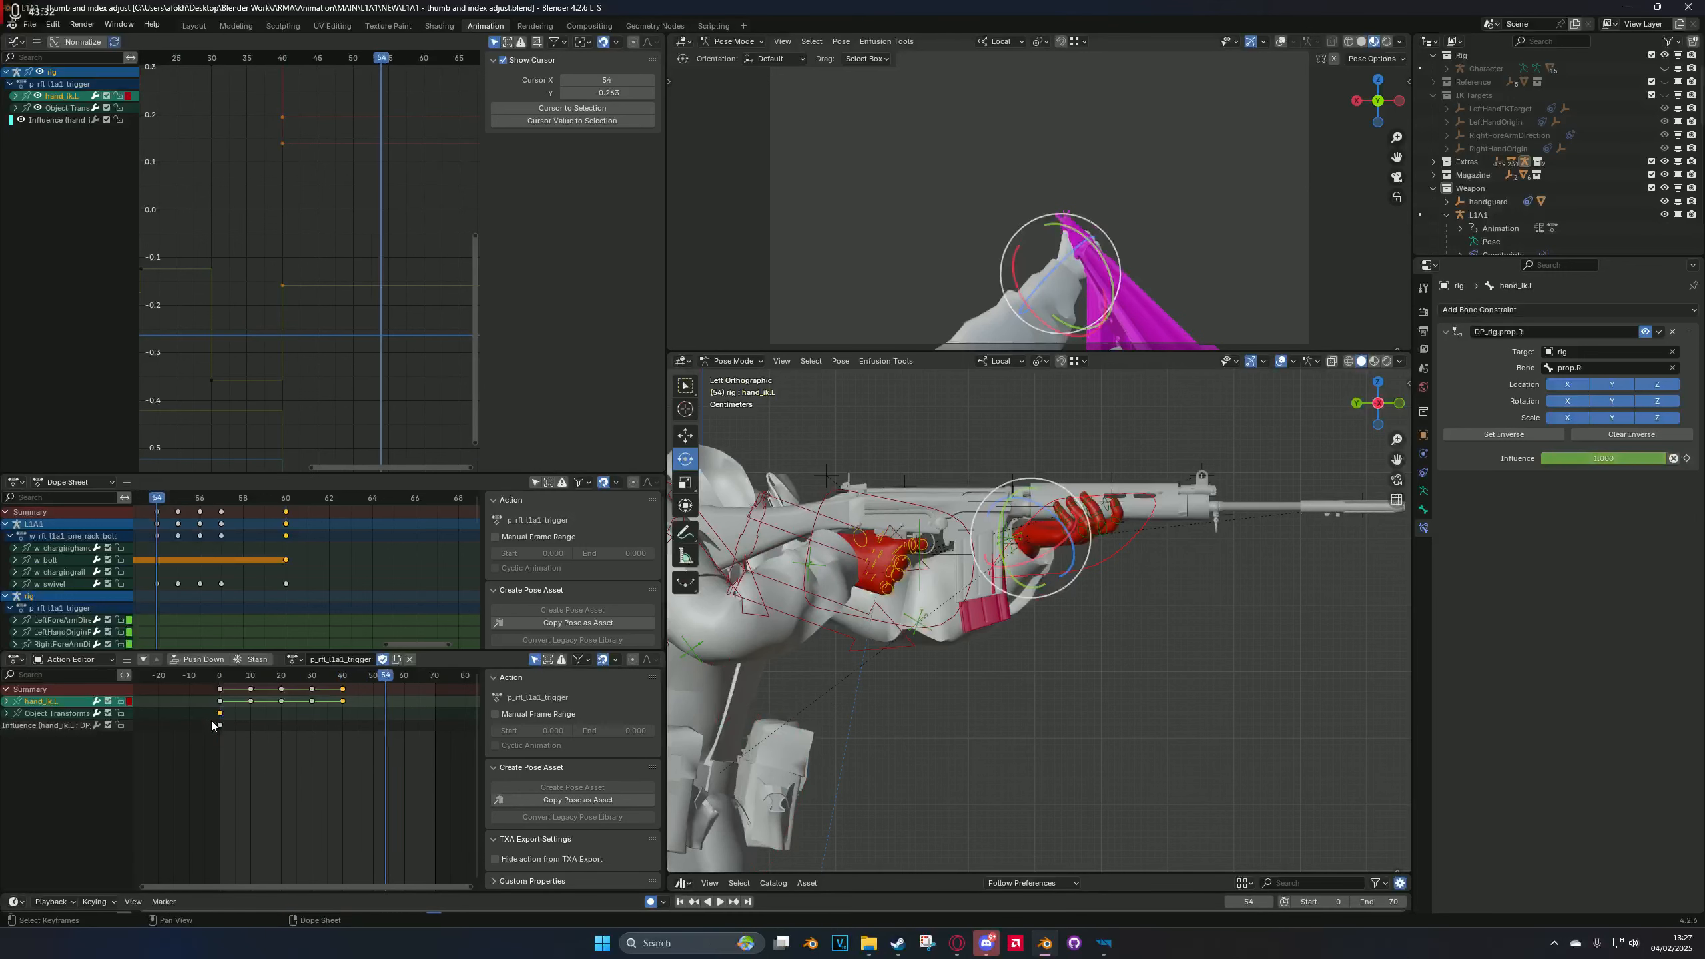
Step: Undo the recent keyframe edits and redo them up to the duplicated key at frame 40
{"action": "key", "text": "ctrl+z"}
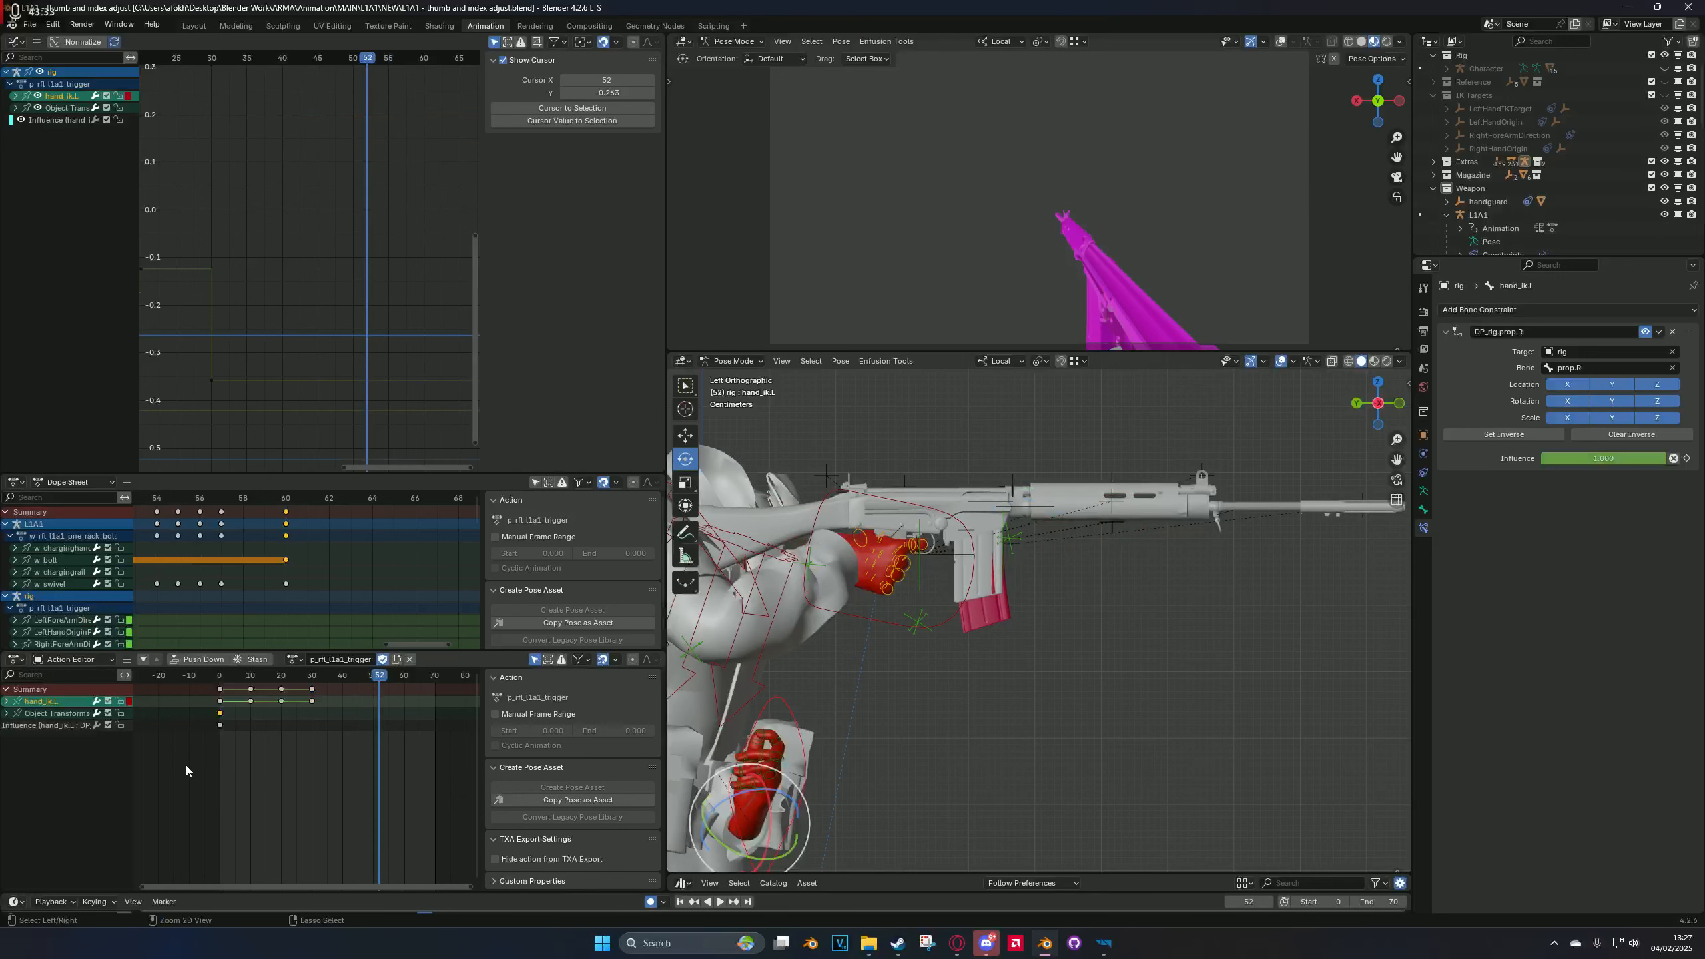
{"action": "key", "text": "ctrl+z"}
{"action": "key", "text": "ctrl+z"}
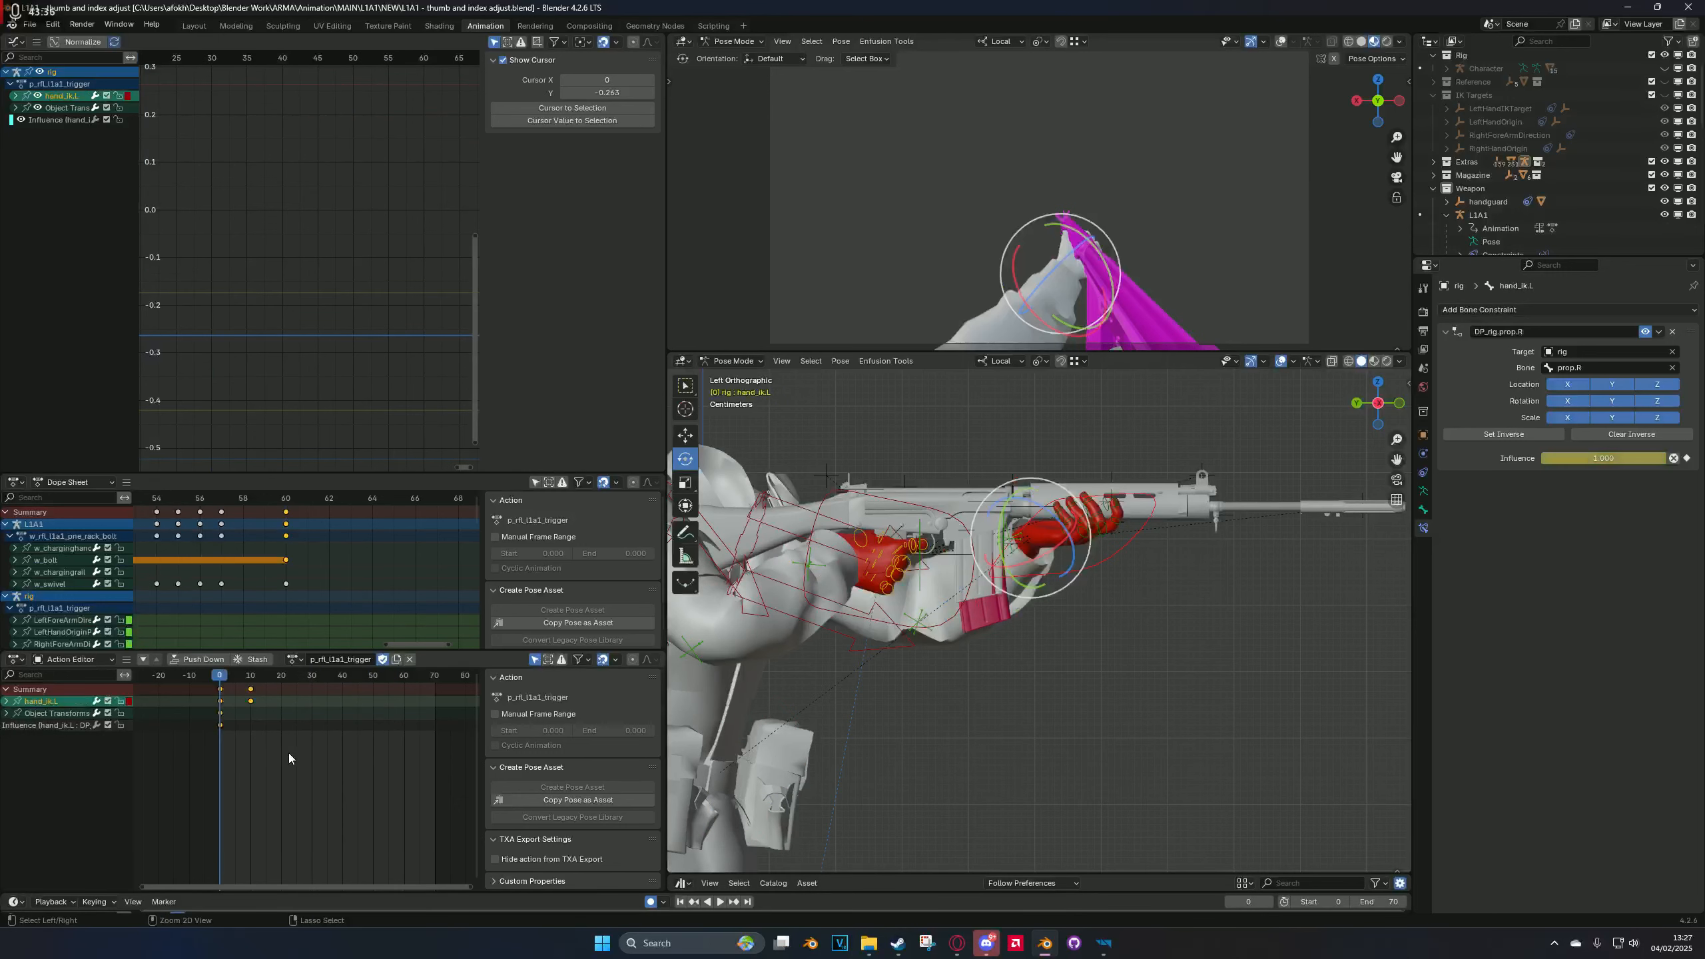
{"action": "key", "text": "ctrl+shift+z"}
{"action": "key", "text": "ctrl+shift+z"}
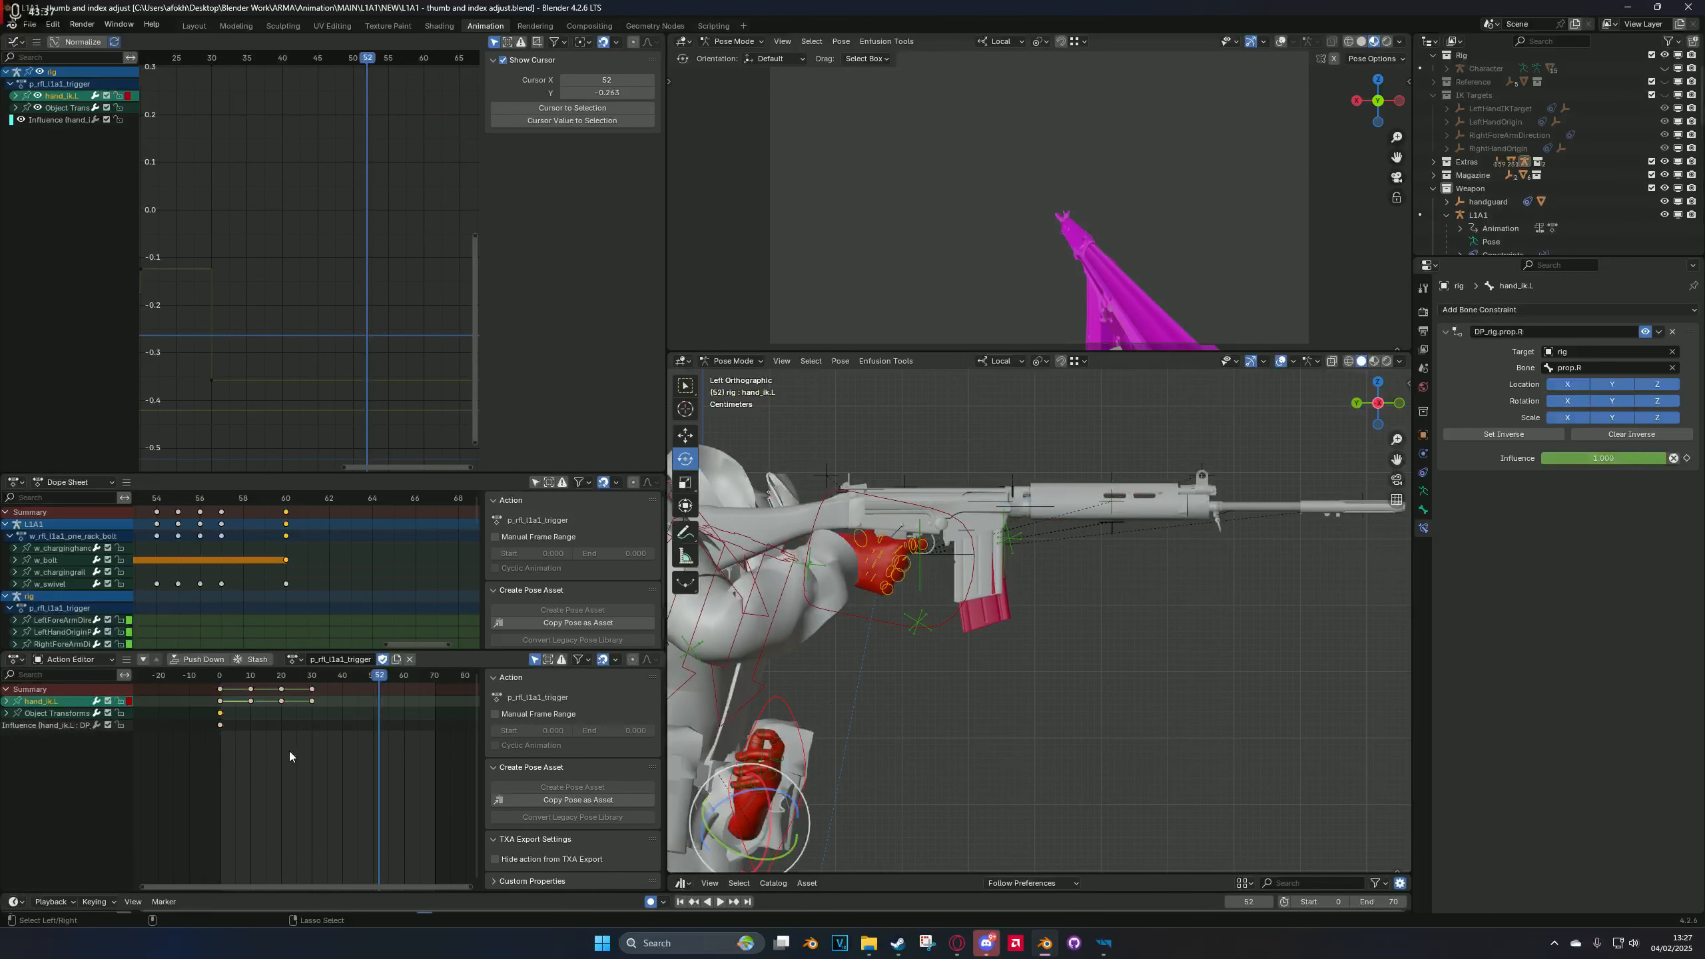
{"action": "key", "text": "ctrl+shift+z"}
{"action": "key", "text": "ctrl+shift+z"}
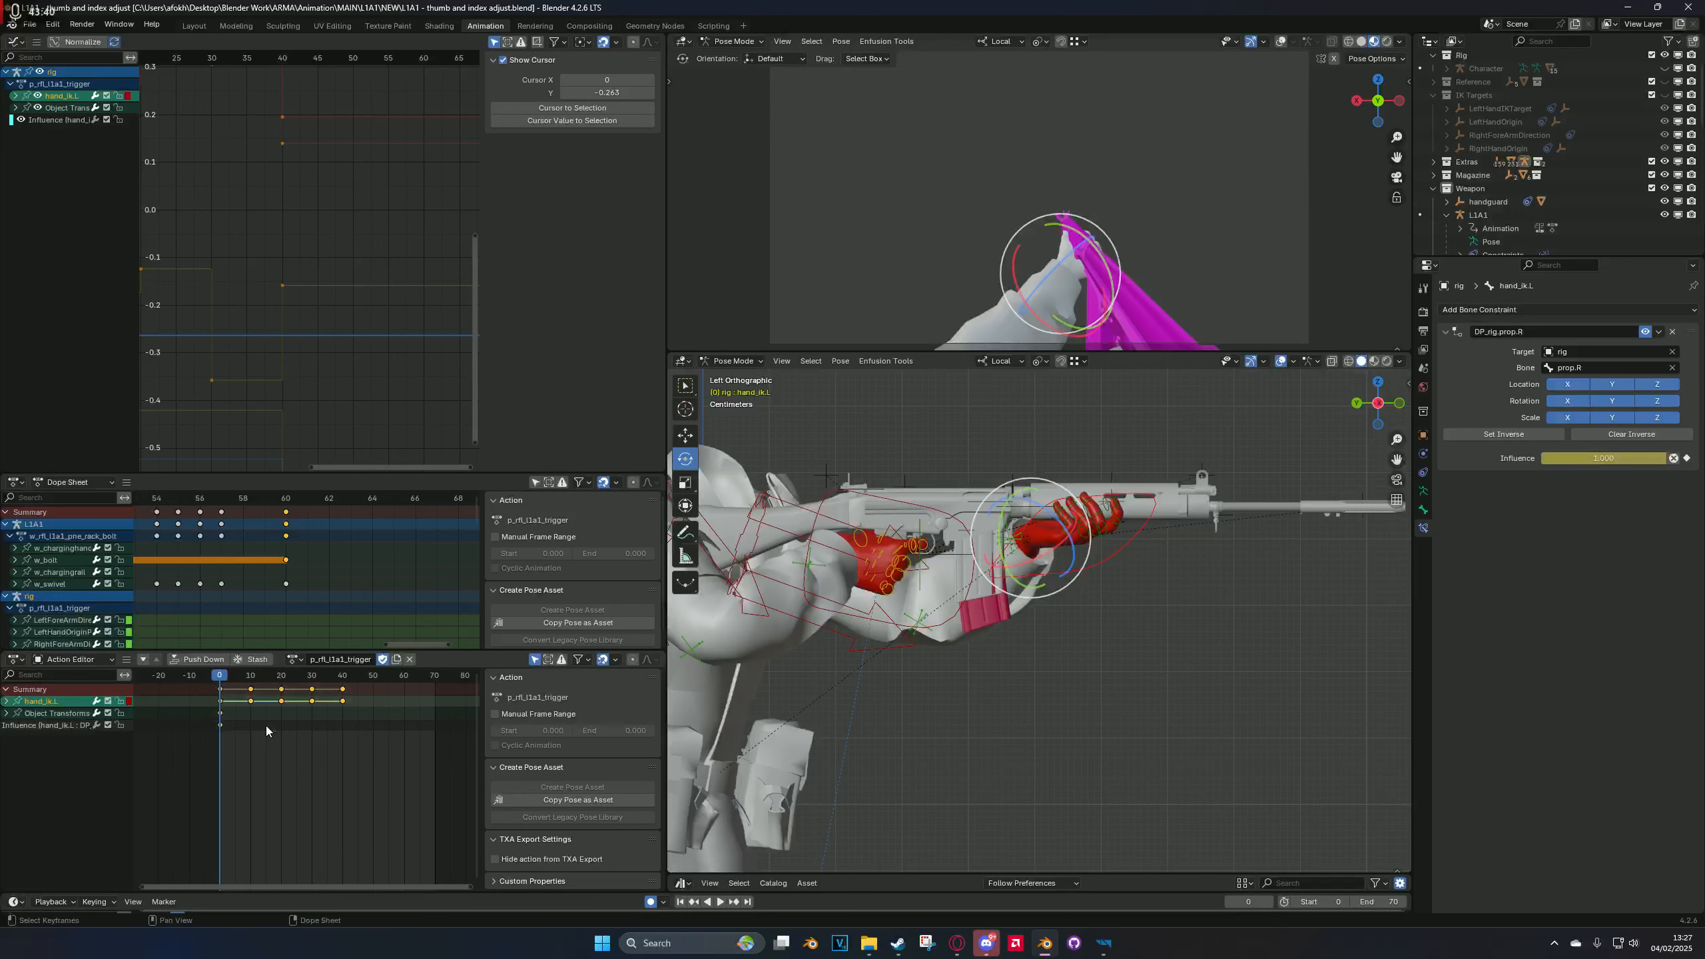
Step: Set the interpolation of all keyframes in the p_rfl_l1a1_trigger action to Bezier
{"action": "key", "text": "t"}
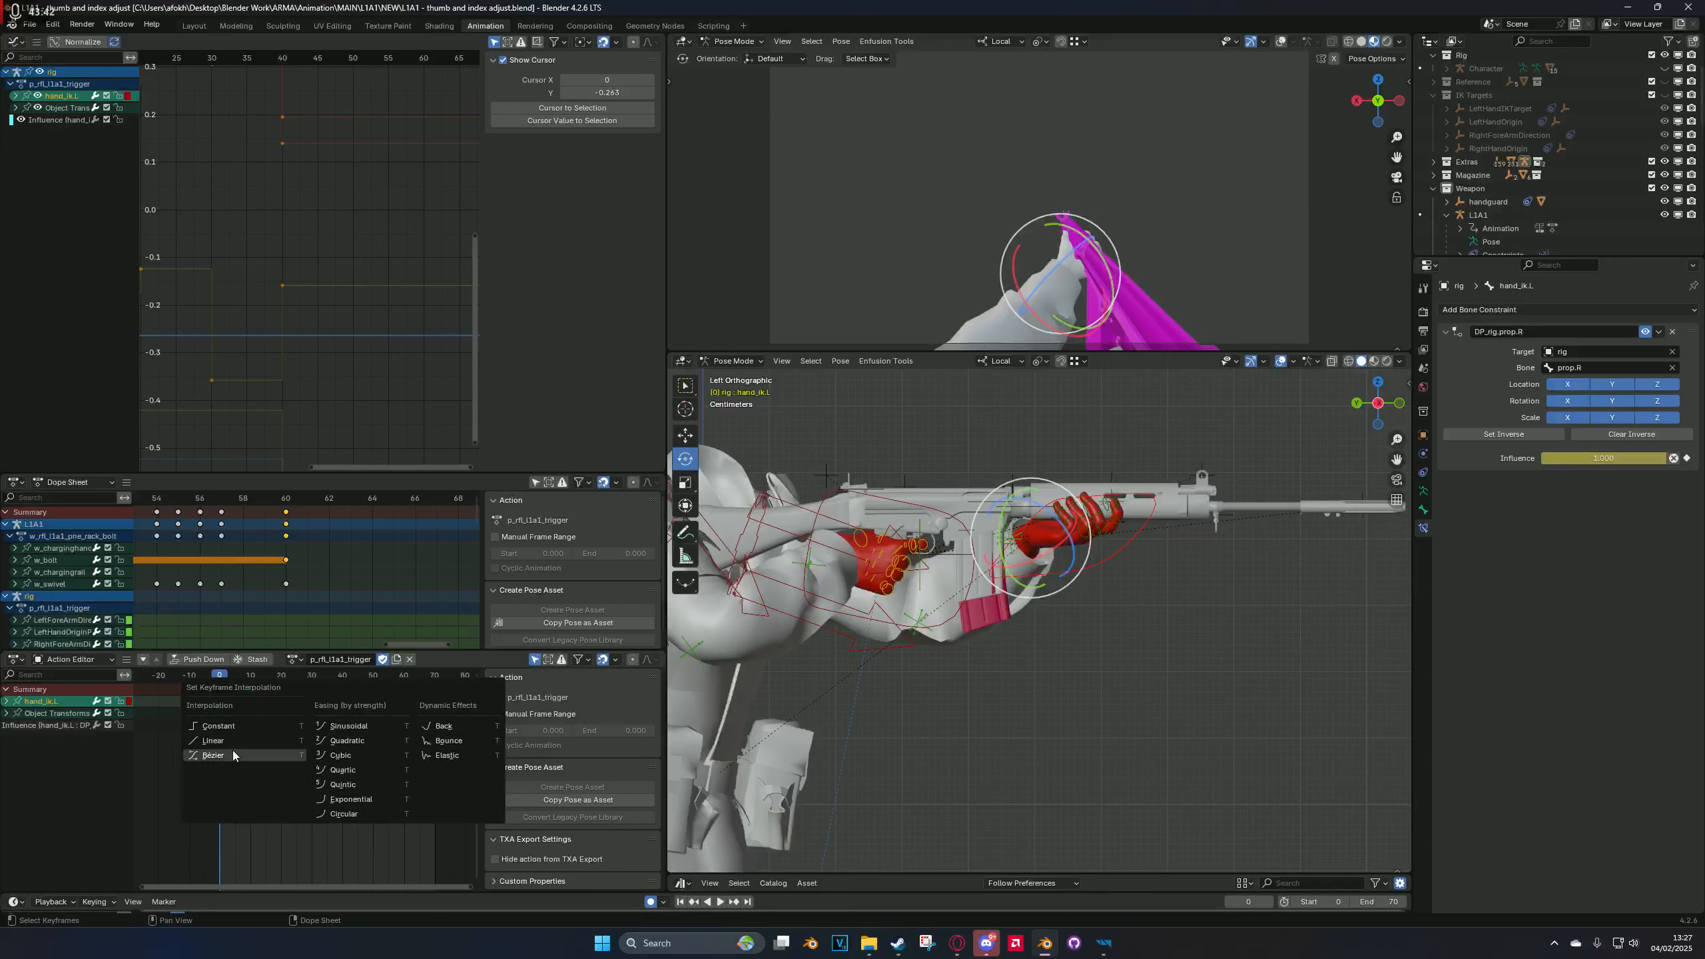
{"action": "left_click", "coordinate": [231, 754]}
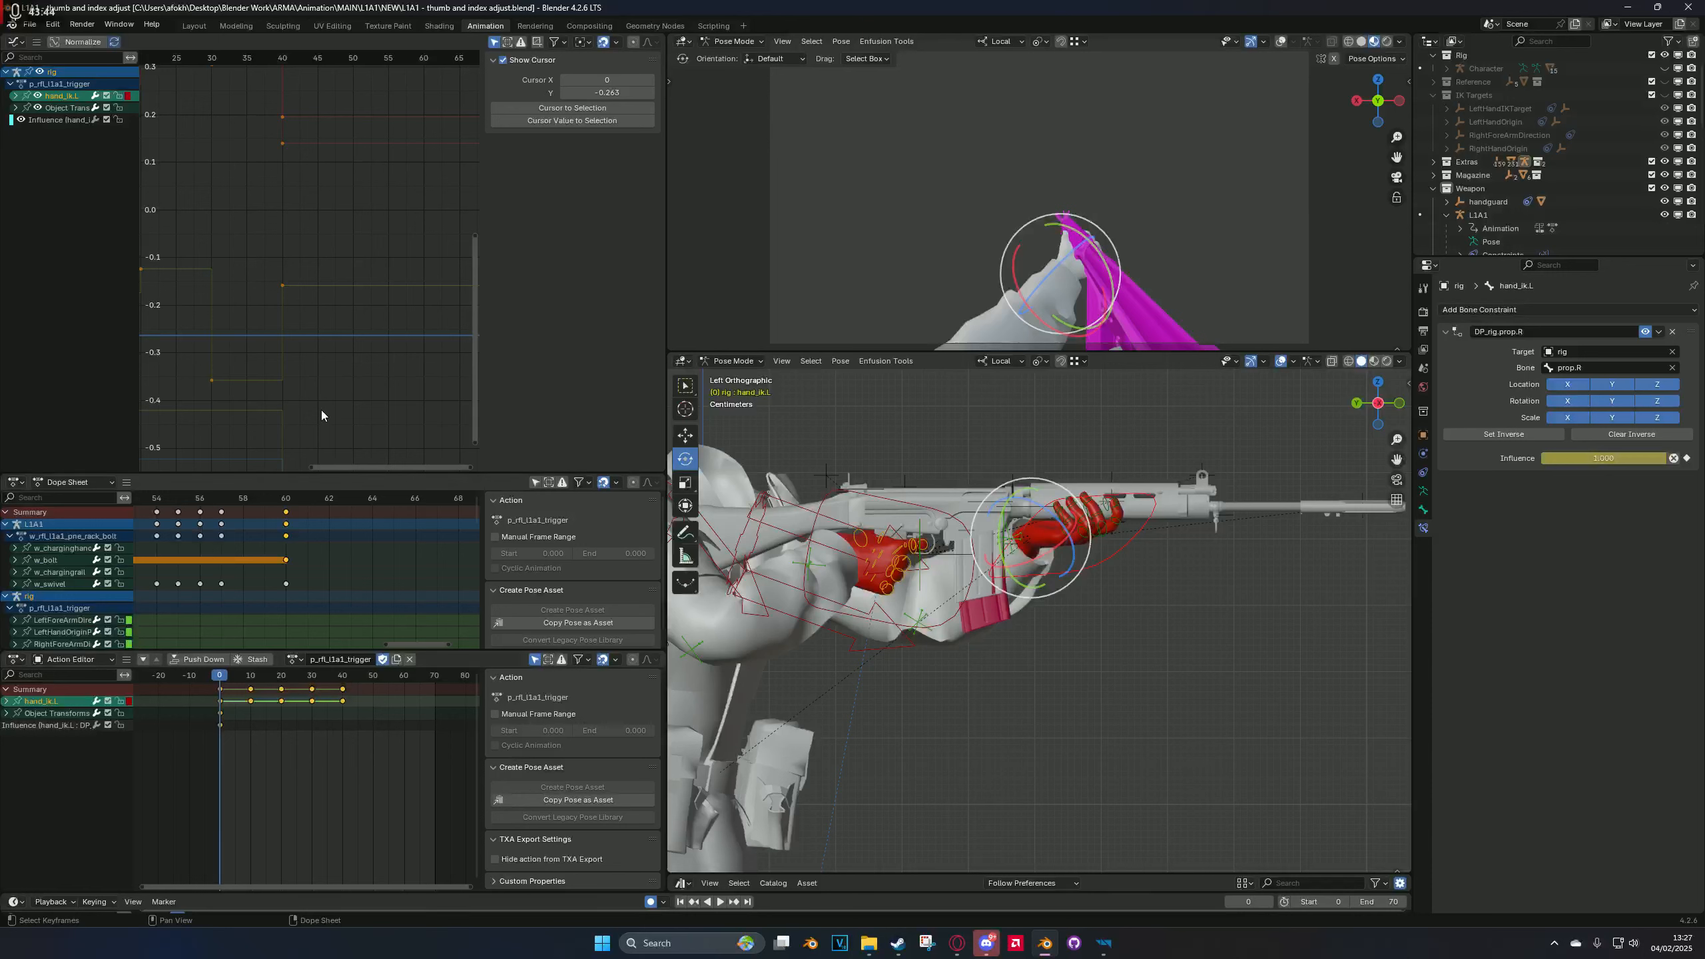
{"action": "left_click", "coordinate": [312, 727]}
{"action": "key", "text": "a"}
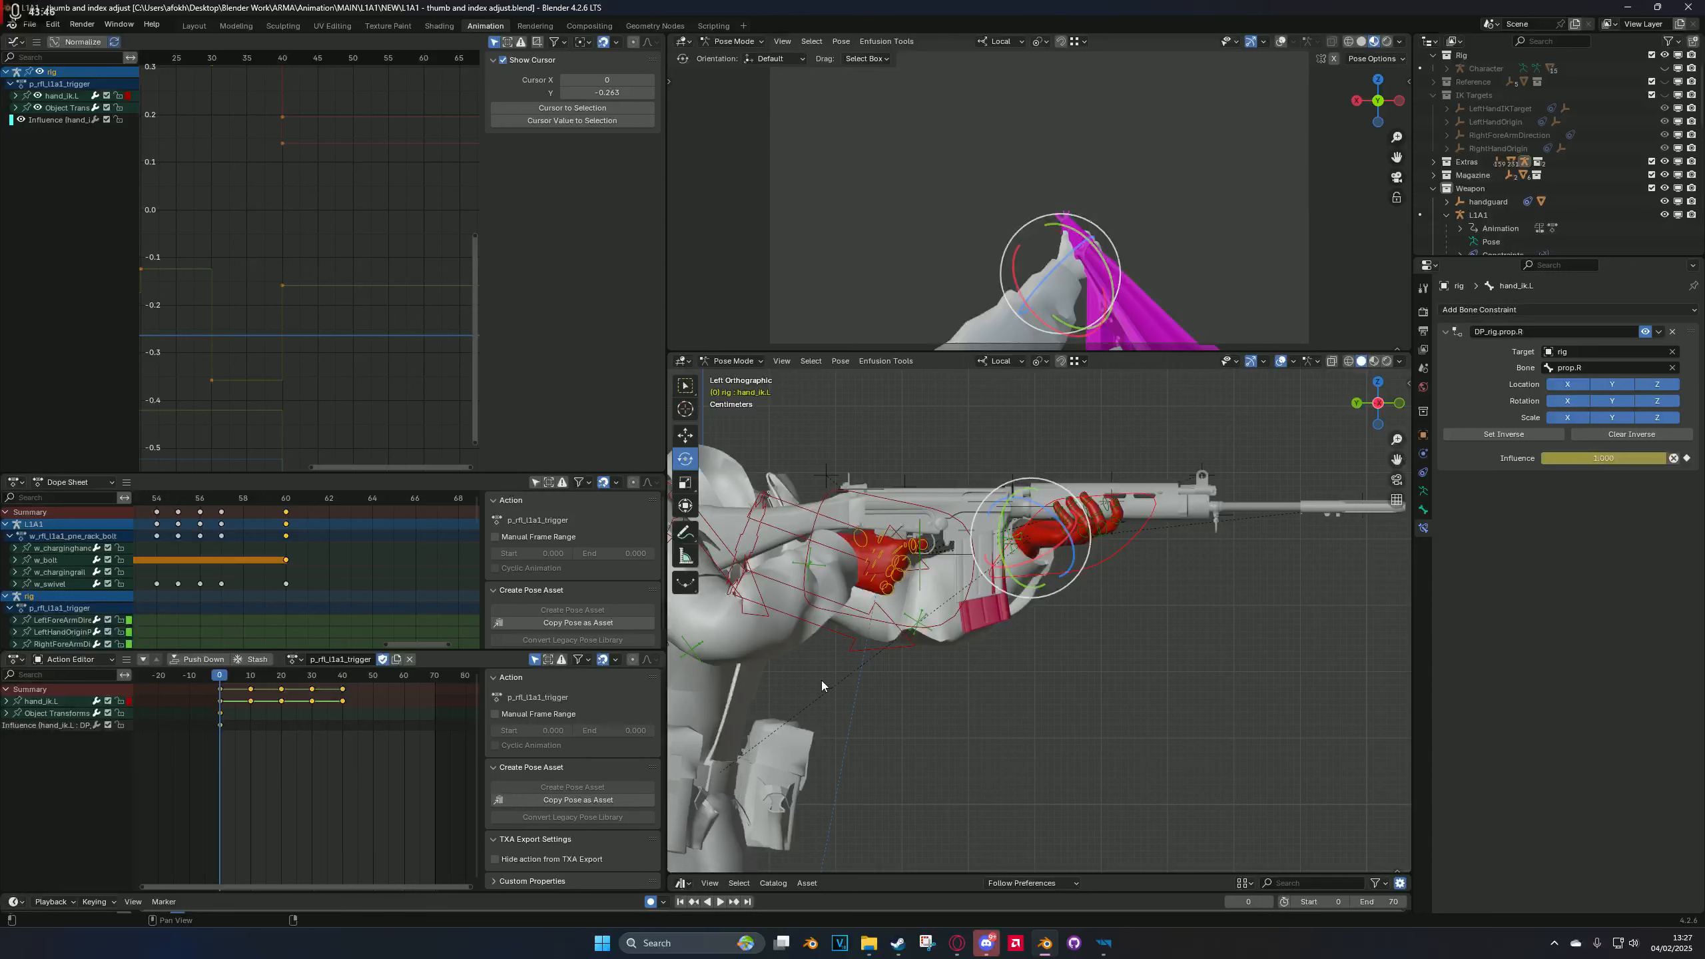
{"action": "key", "text": "t"}
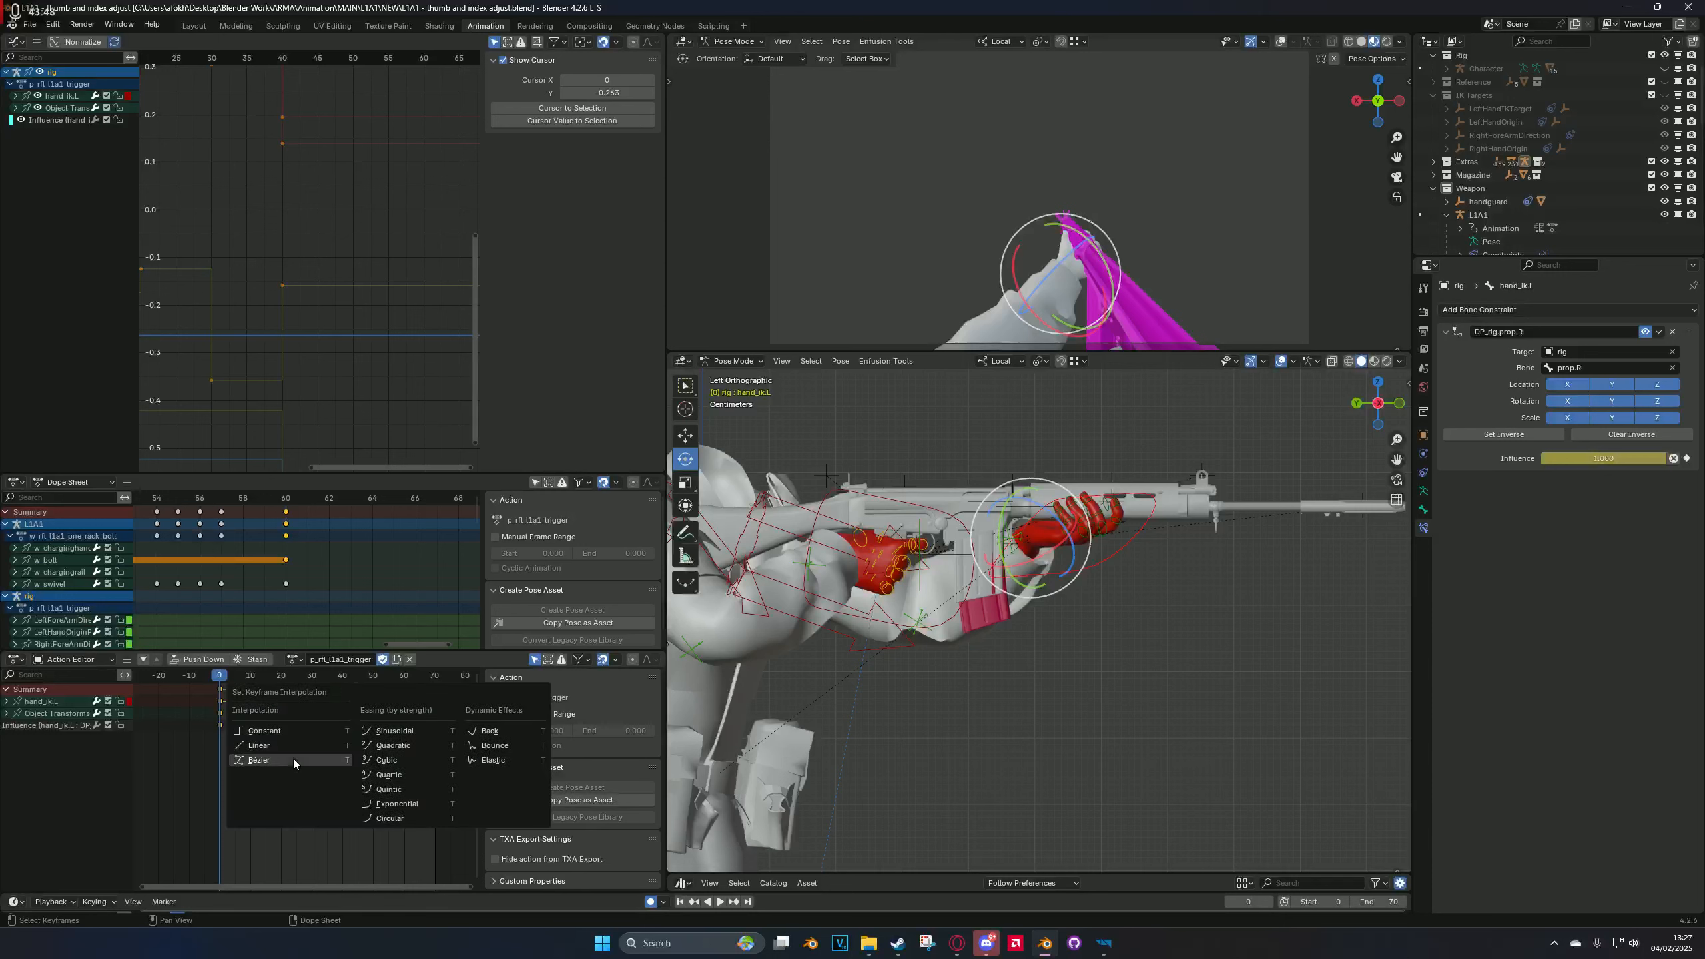
{"action": "left_click", "coordinate": [293, 758]}
Step: At frame 5, reposition hand_ik.L to key an in-between pose and play the action from a front perspective view
{"action": "left_click", "coordinate": [293, 725]}
{"action": "right_click_drag", "start_coordinate": [221, 729], "coordinate": [236, 729], "text": "shift"}
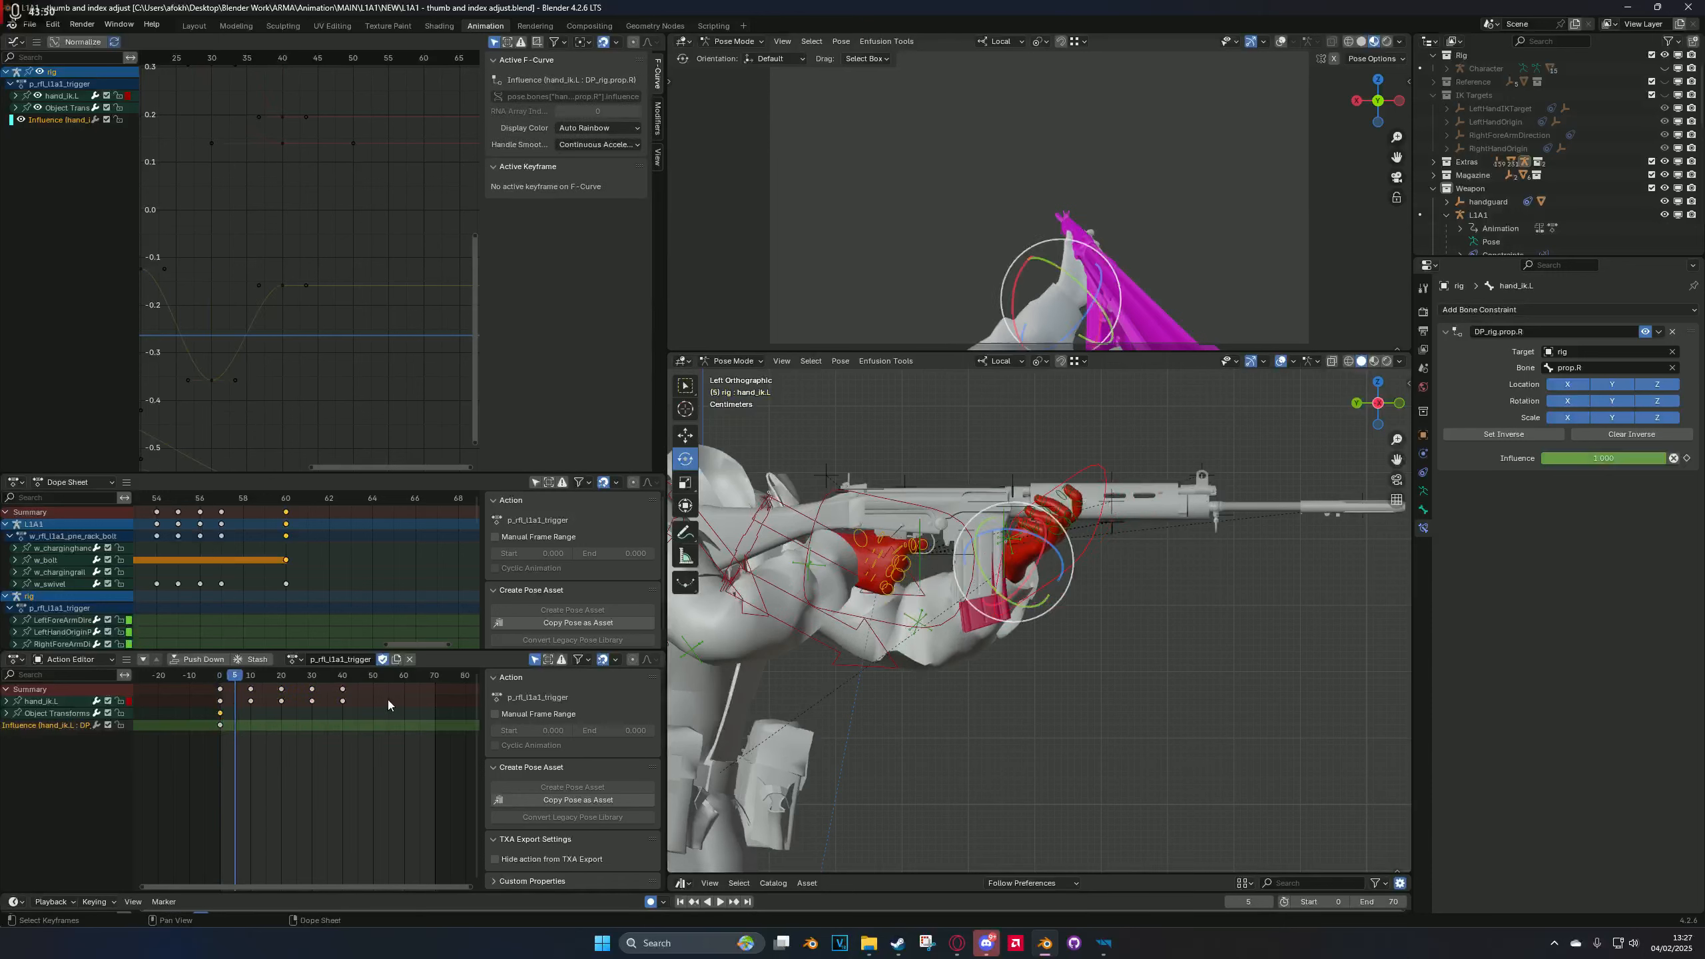
{"action": "key", "text": "g"}
{"action": "left_click", "coordinate": [926, 630]}
{"action": "middle_click_drag", "start_coordinate": [925, 629], "coordinate": [1033, 598]}
{"action": "key", "text": "space"}
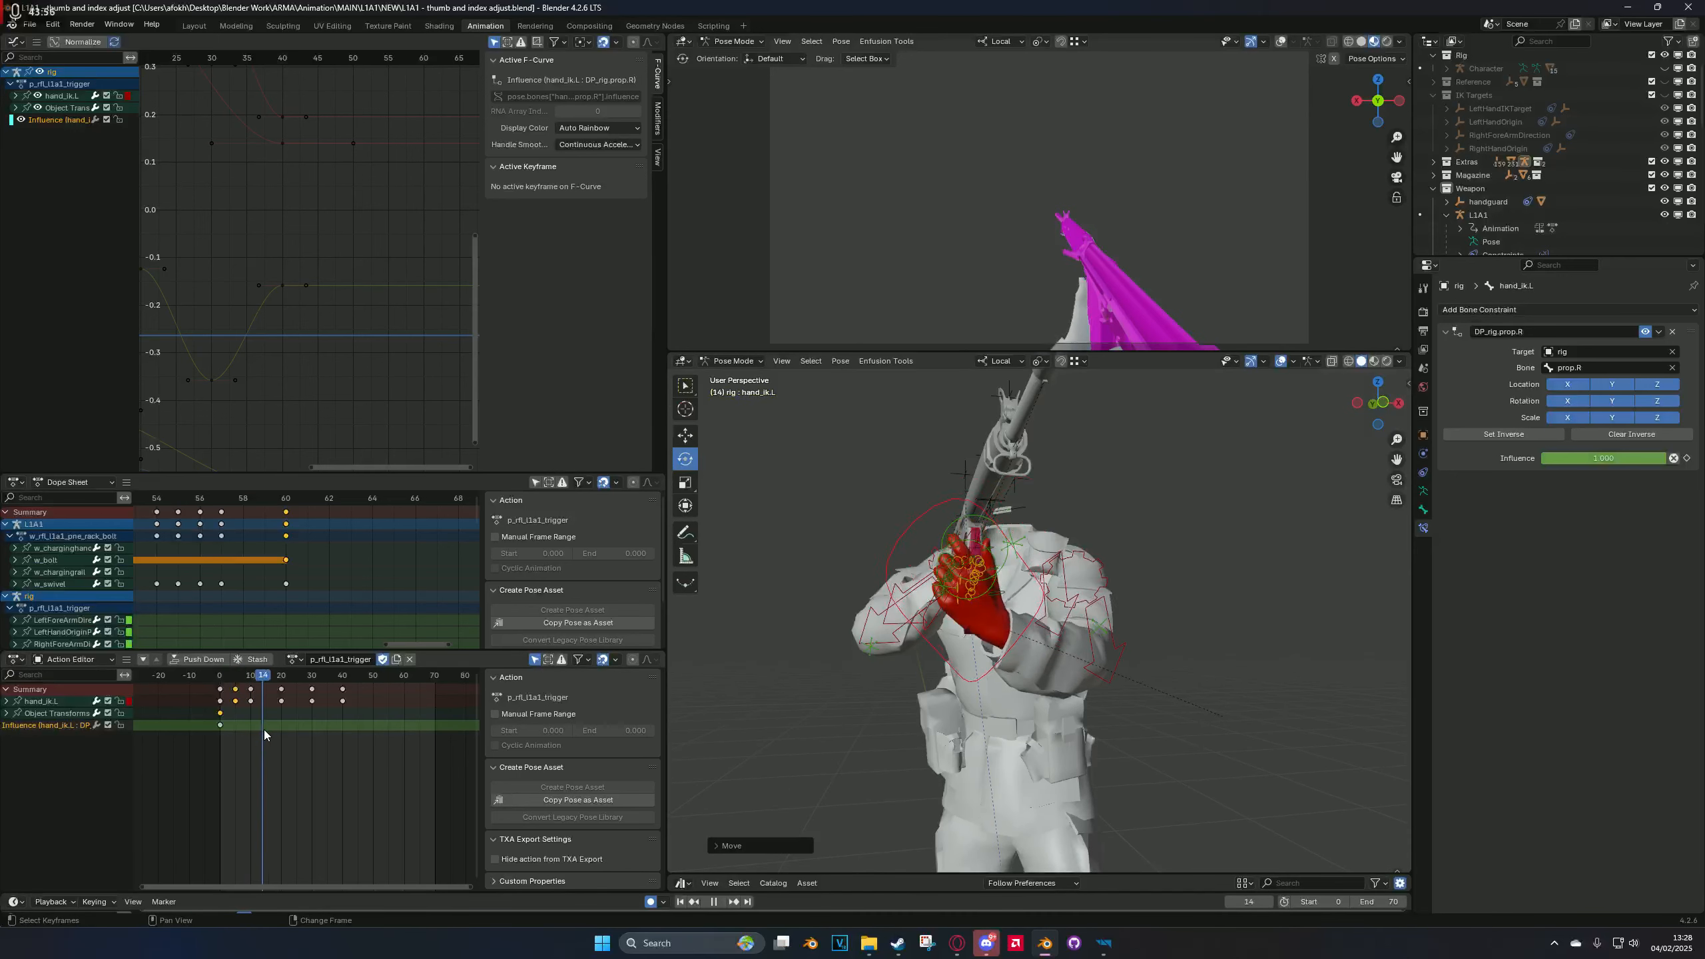
Step: At frame 16, rotate and move hand_ik.L away from the magazine toward the character's left side, and preview the motion
{"action": "key", "text": "space"}
{"action": "key", "text": "r"}
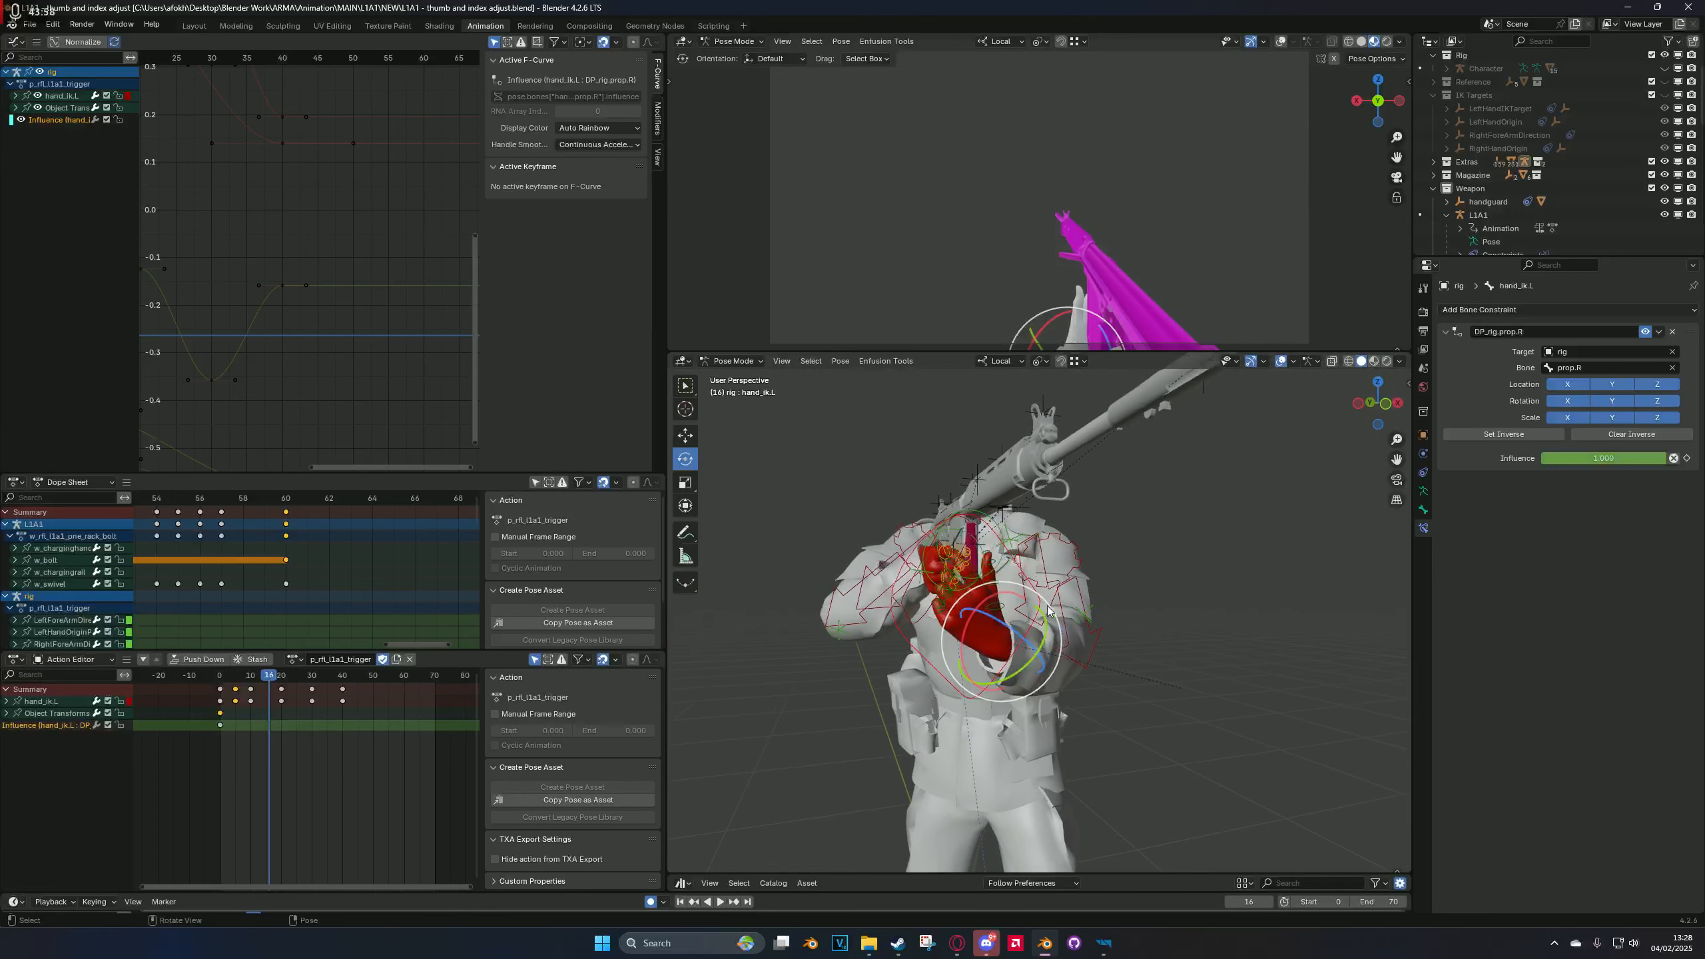
{"action": "left_click", "coordinate": [879, 591]}
{"action": "key", "text": "g"}
{"action": "left_click", "coordinate": [976, 581]}
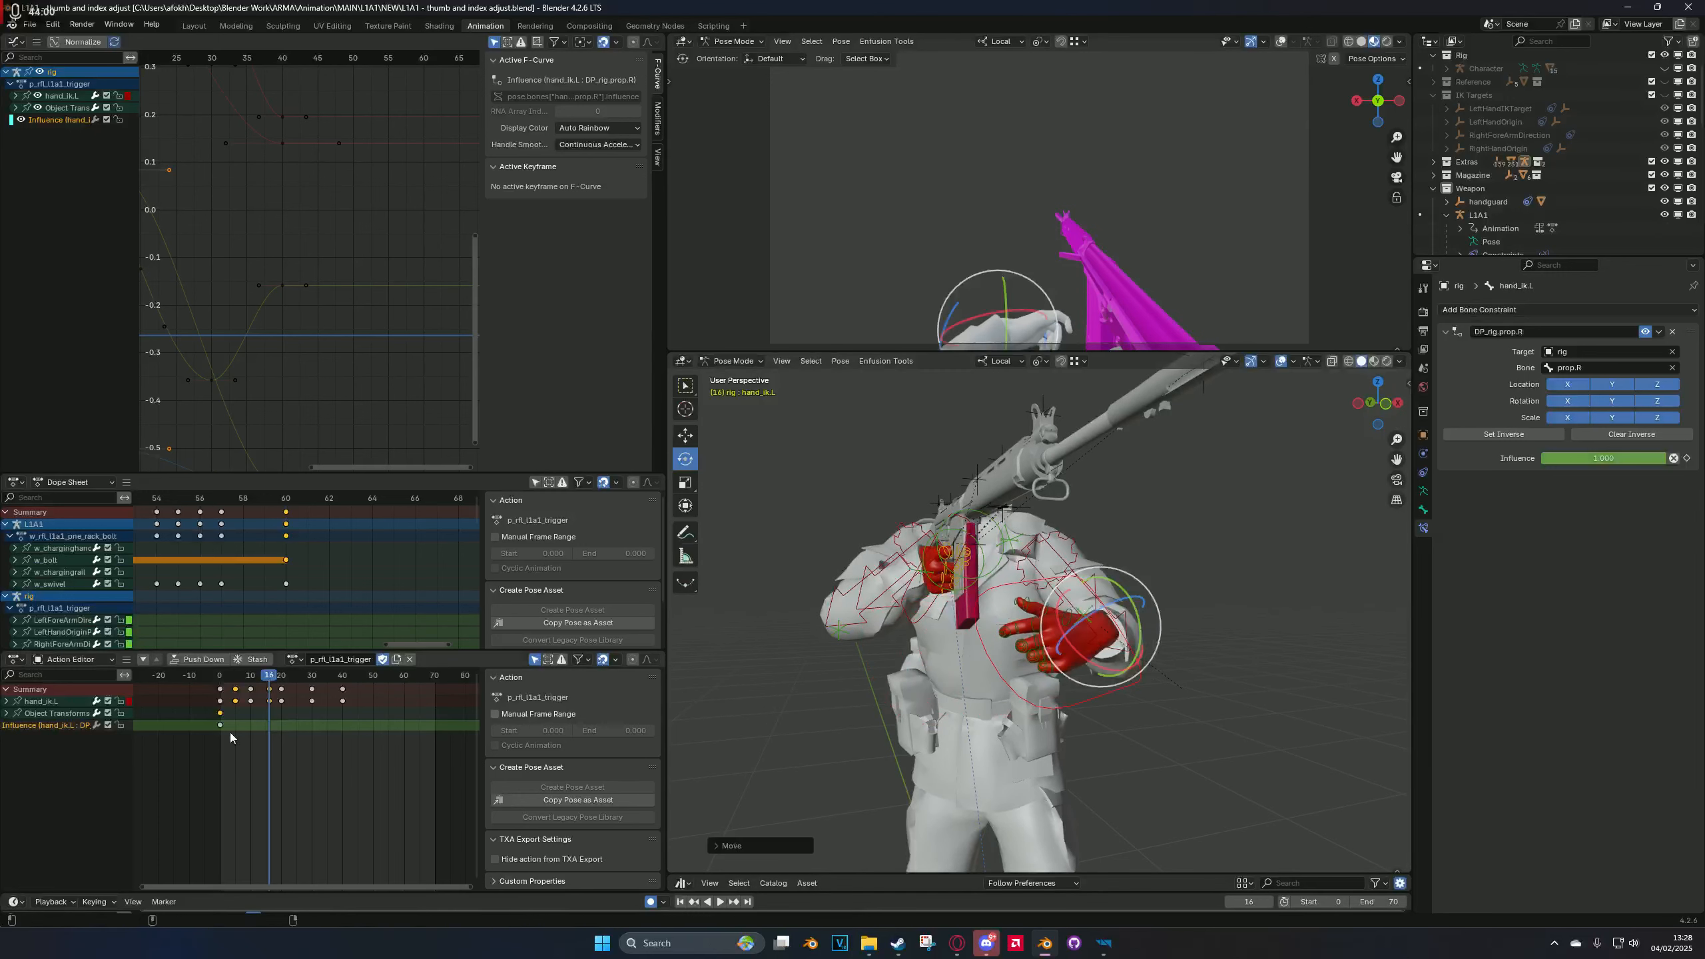
{"action": "key", "text": "space"}
{"action": "key", "text": "space"}
{"action": "middle_click_drag", "start_coordinate": [772, 591], "coordinate": [983, 696]}
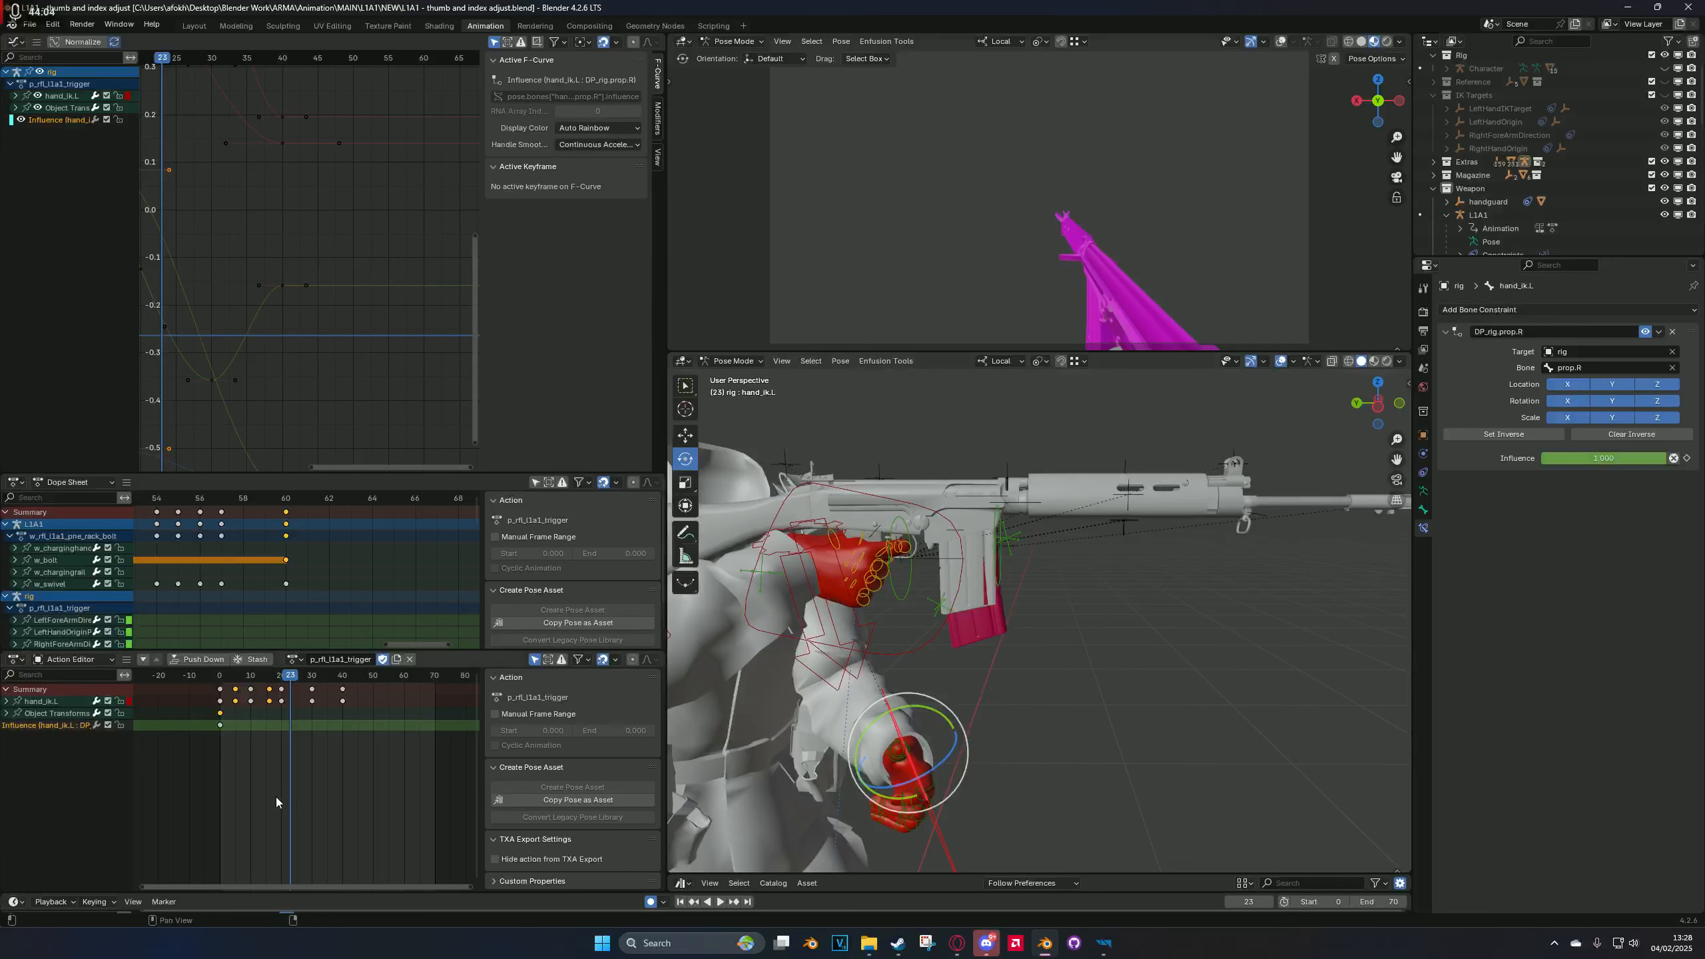
{"action": "right_click_drag", "start_coordinate": [257, 776], "coordinate": [133, 781], "text": "shift"}
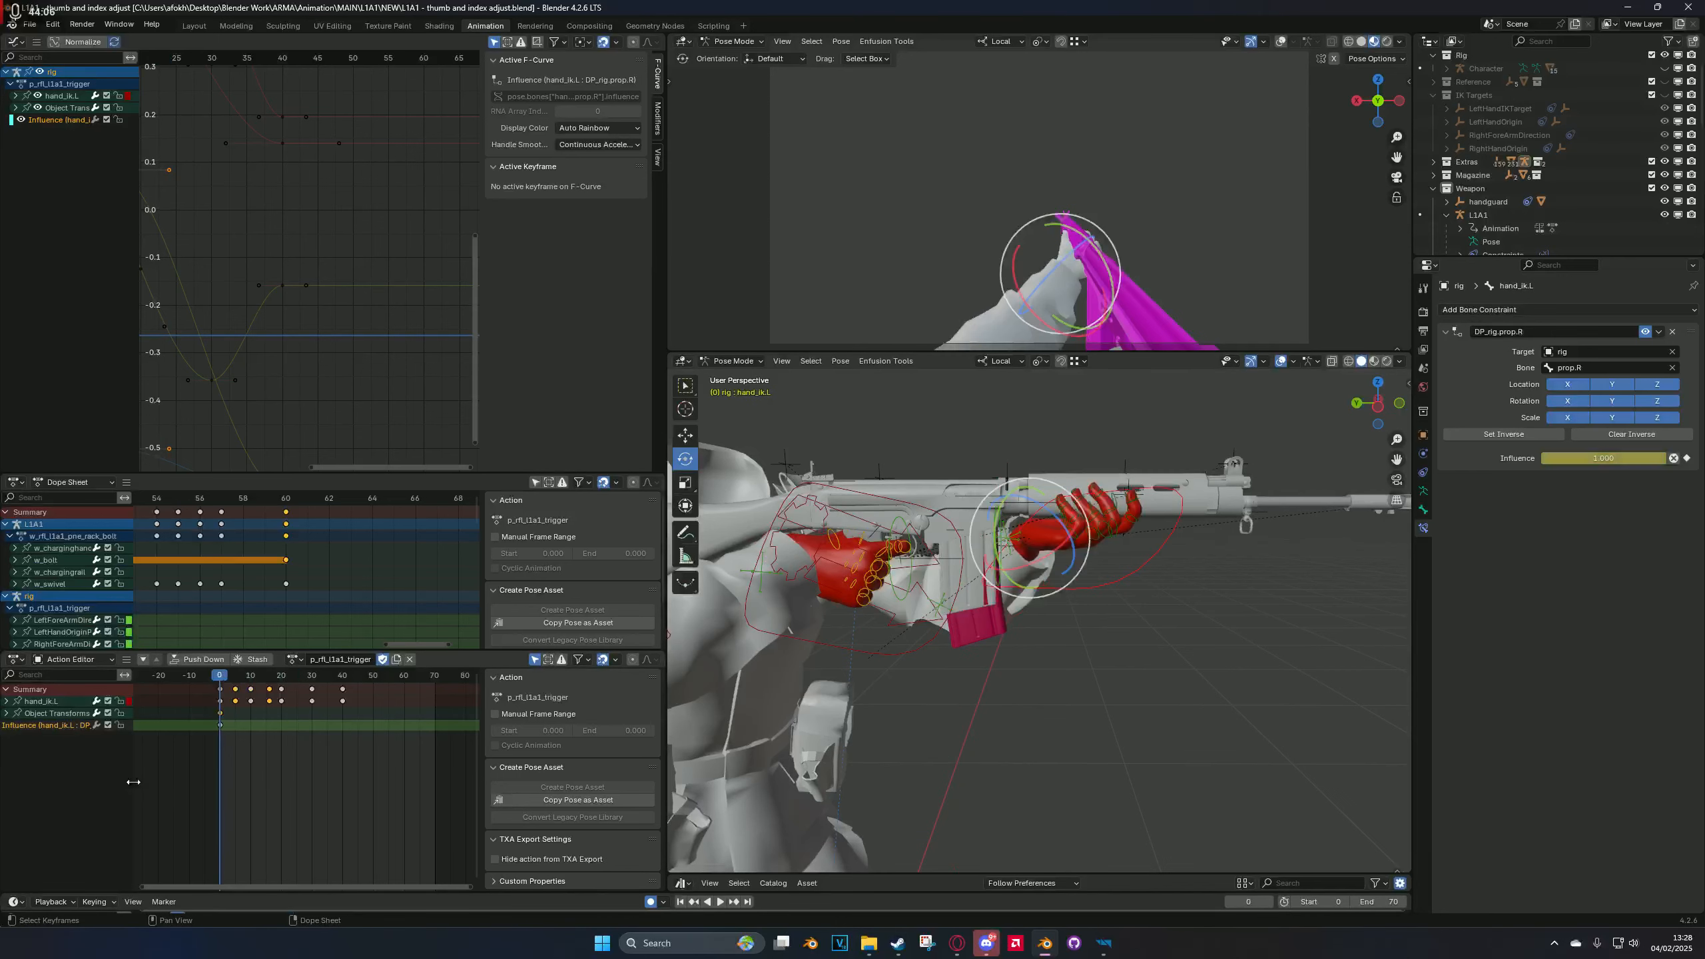
{"action": "key", "text": "space"}
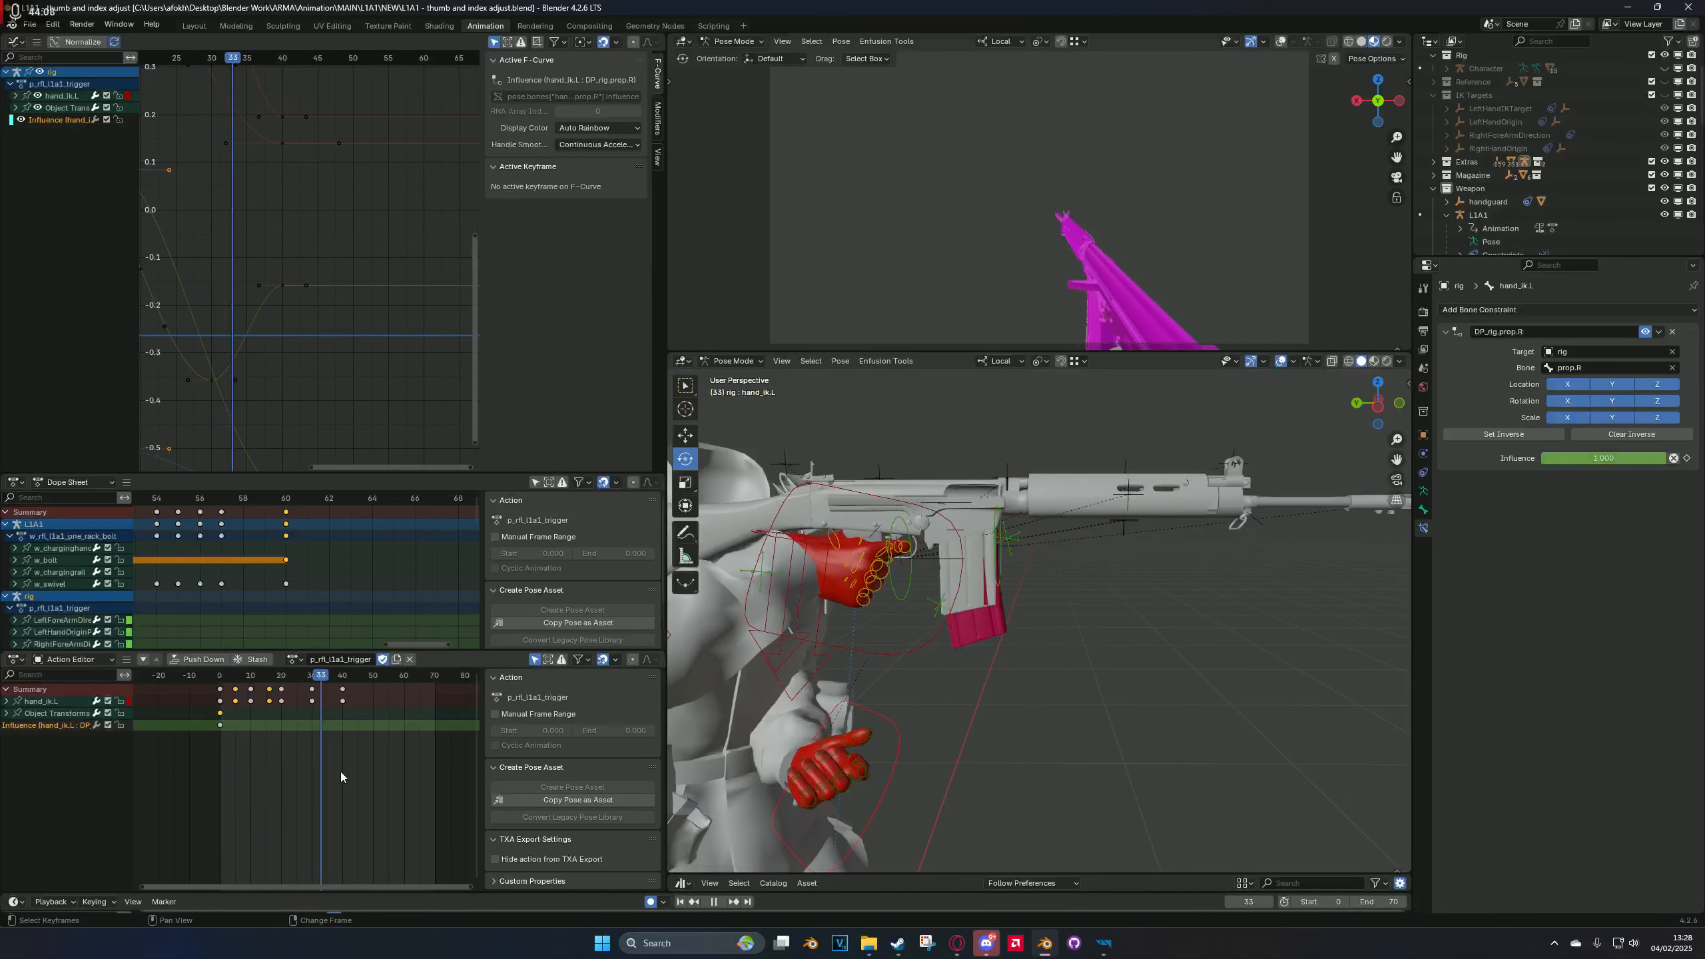
{"action": "key", "text": "Escape"}
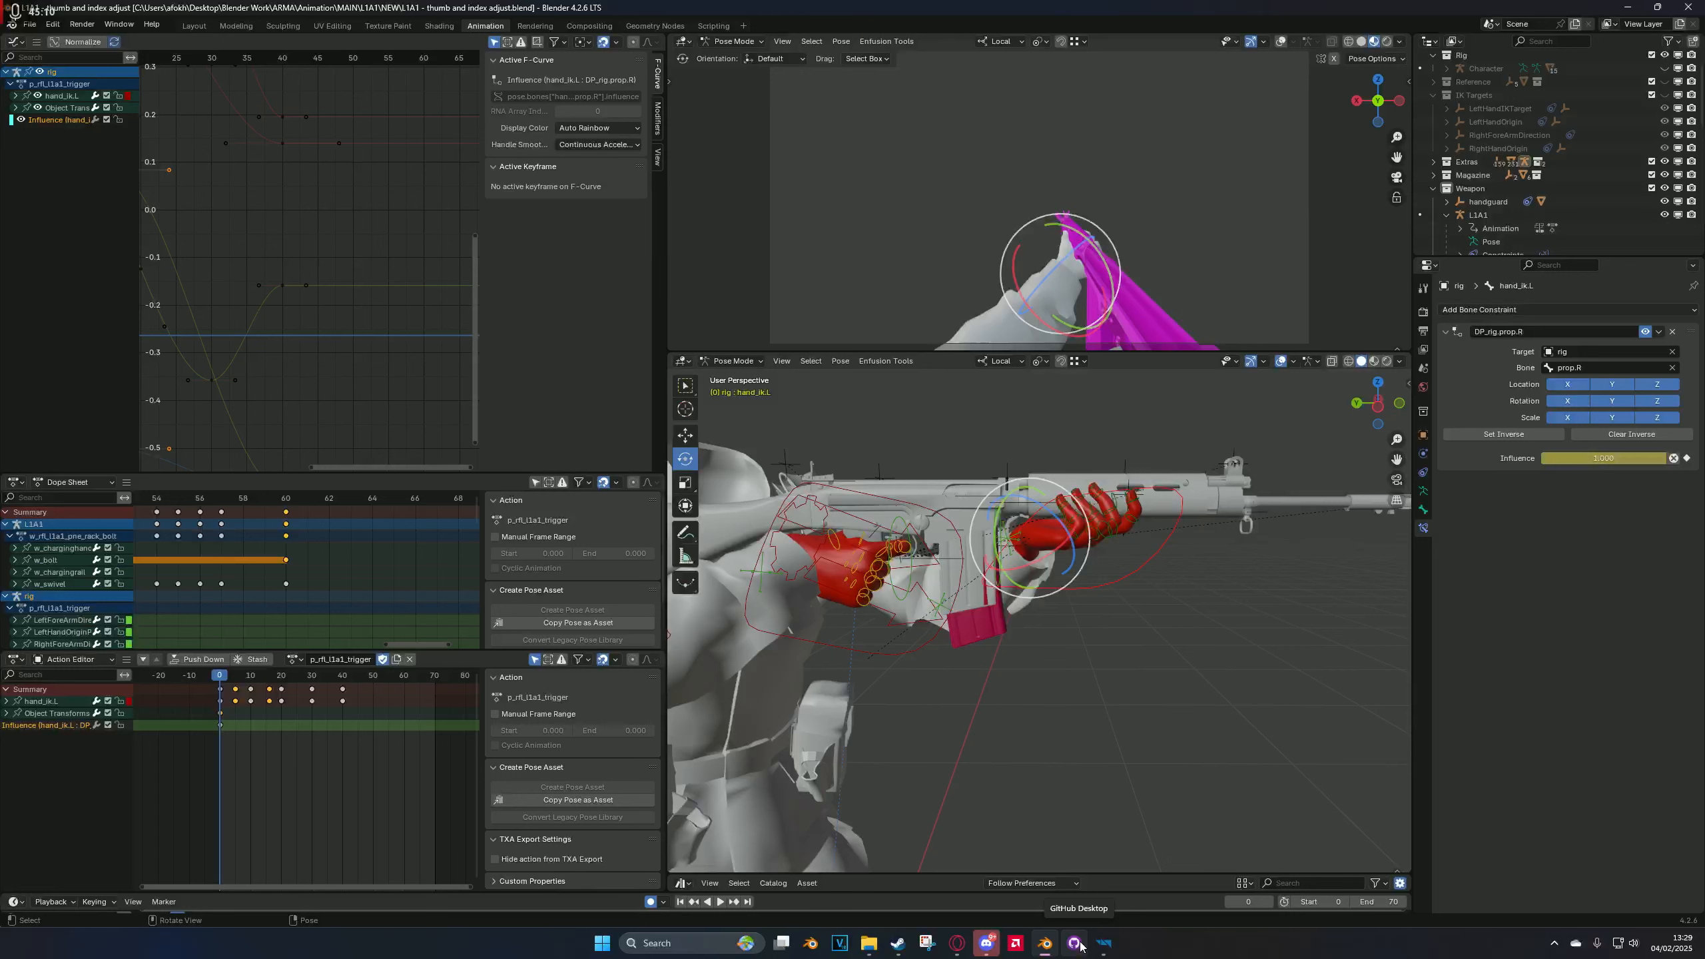
Step: Move the prop.R control slightly at frame 0 and undo a trial rotation of it
{"action": "mouse_move", "coordinate": [1105, 944]}
{"action": "left_click", "coordinate": [891, 584]}
{"action": "key", "text": "g"}
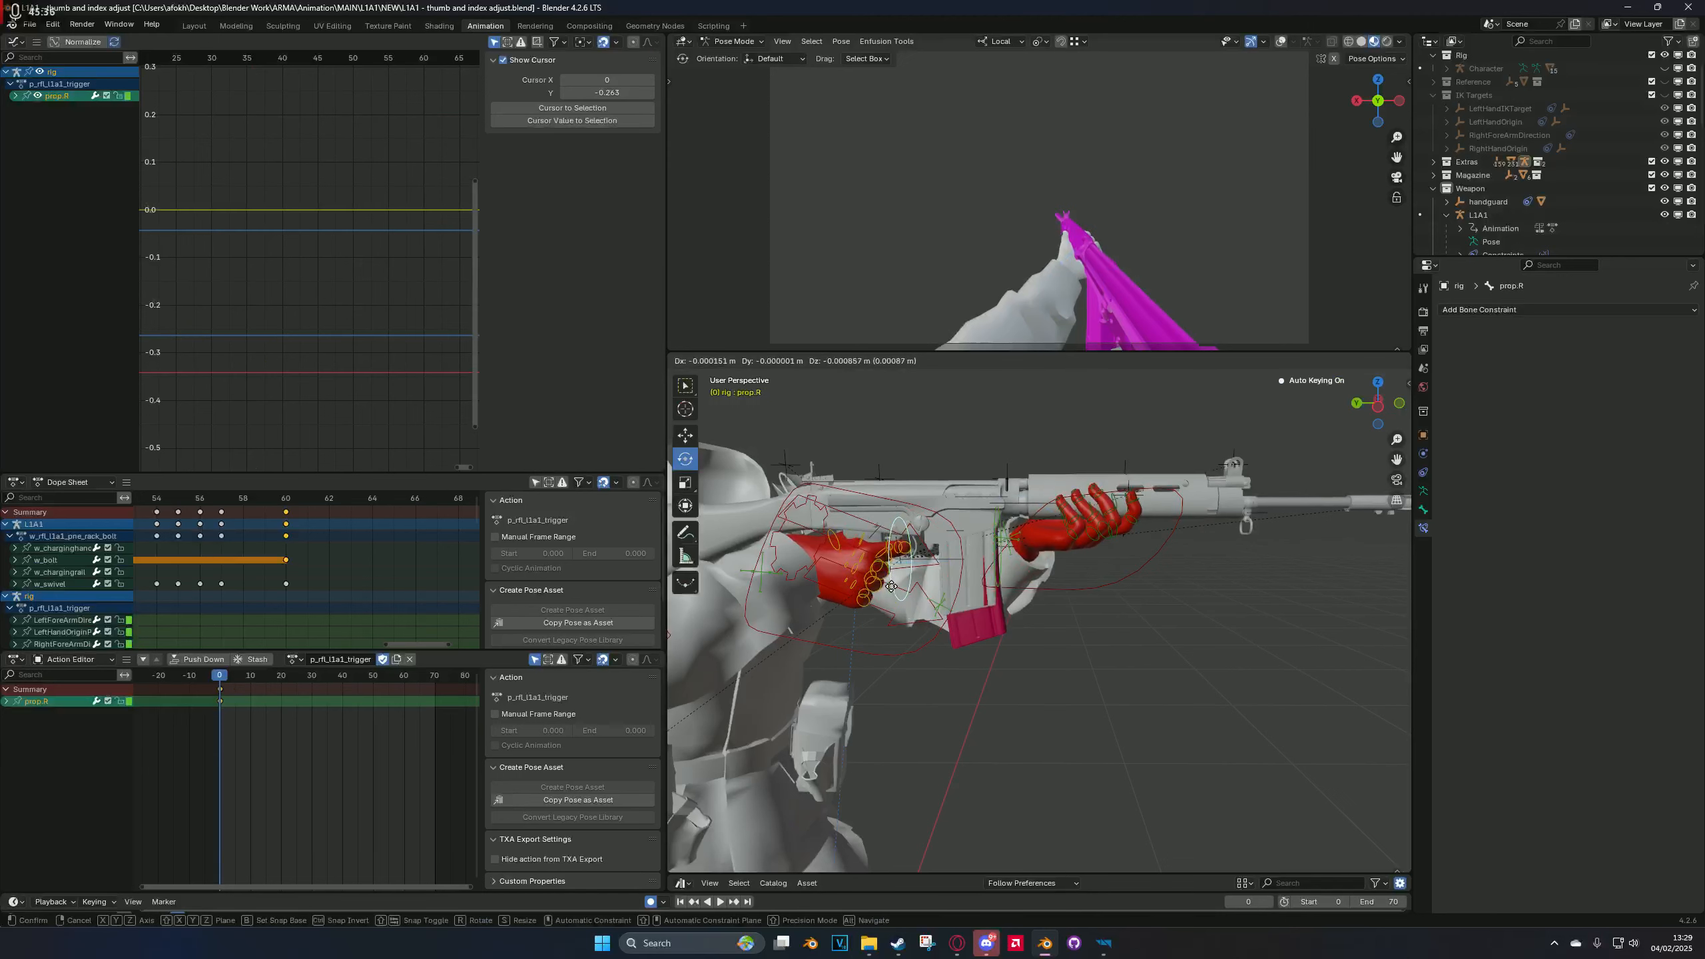
{"action": "left_click", "coordinate": [896, 578]}
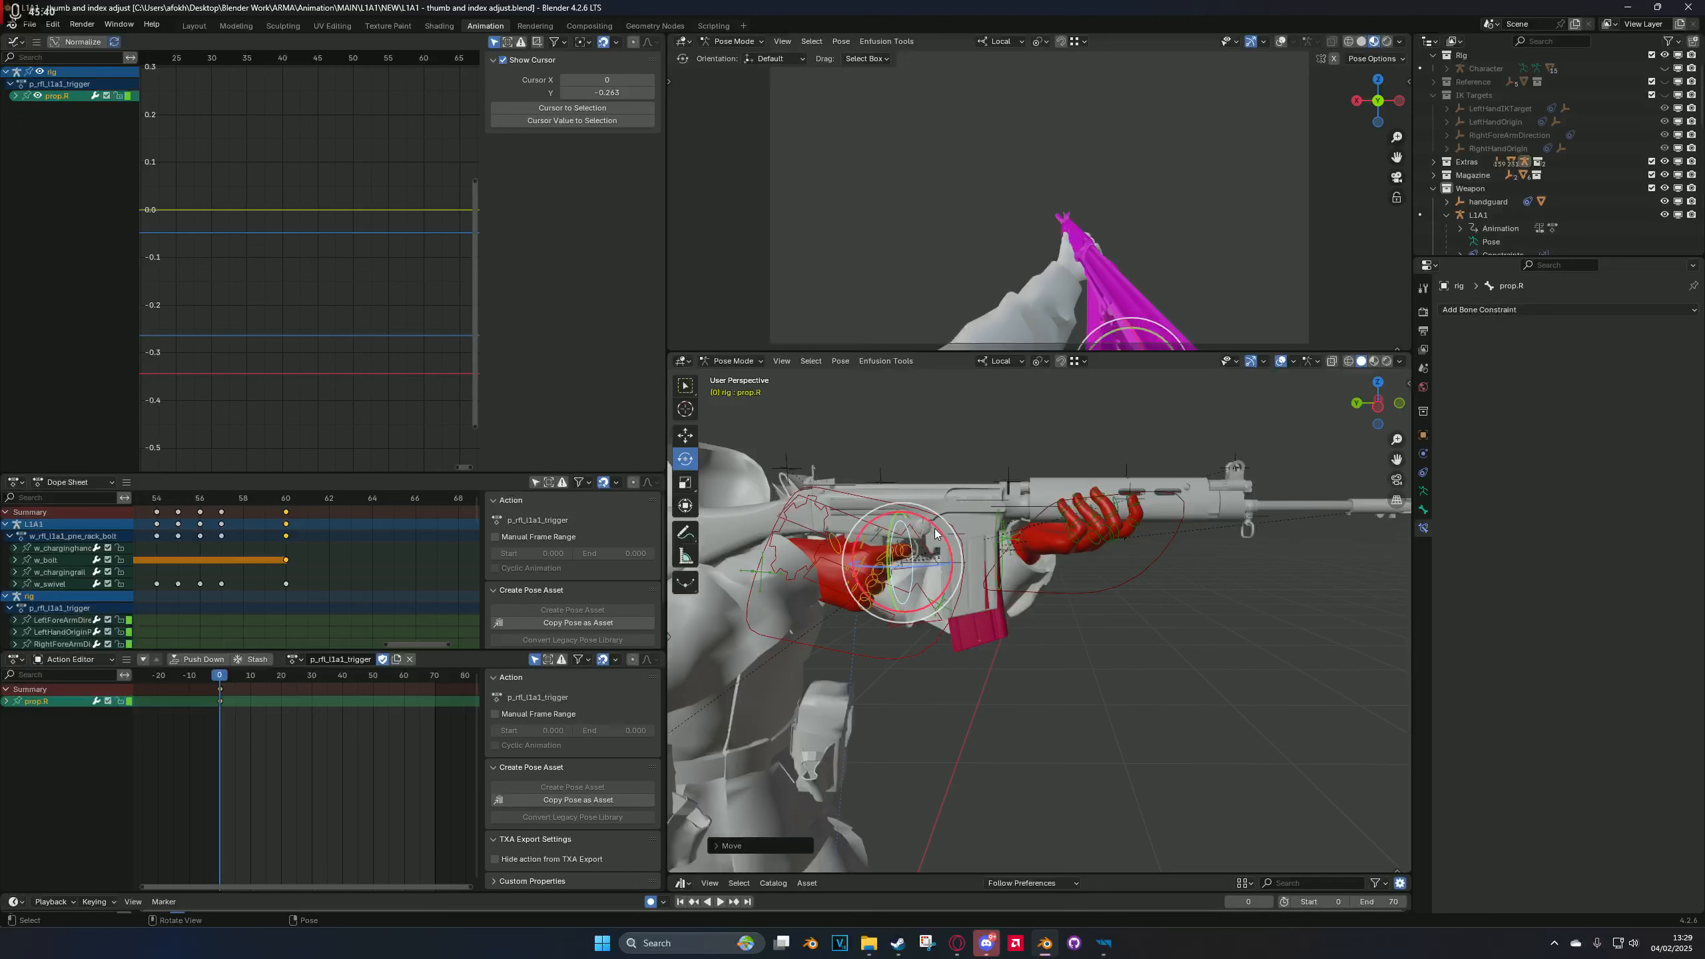
{"action": "left_click_drag", "start_coordinate": [935, 534], "coordinate": [949, 554]}
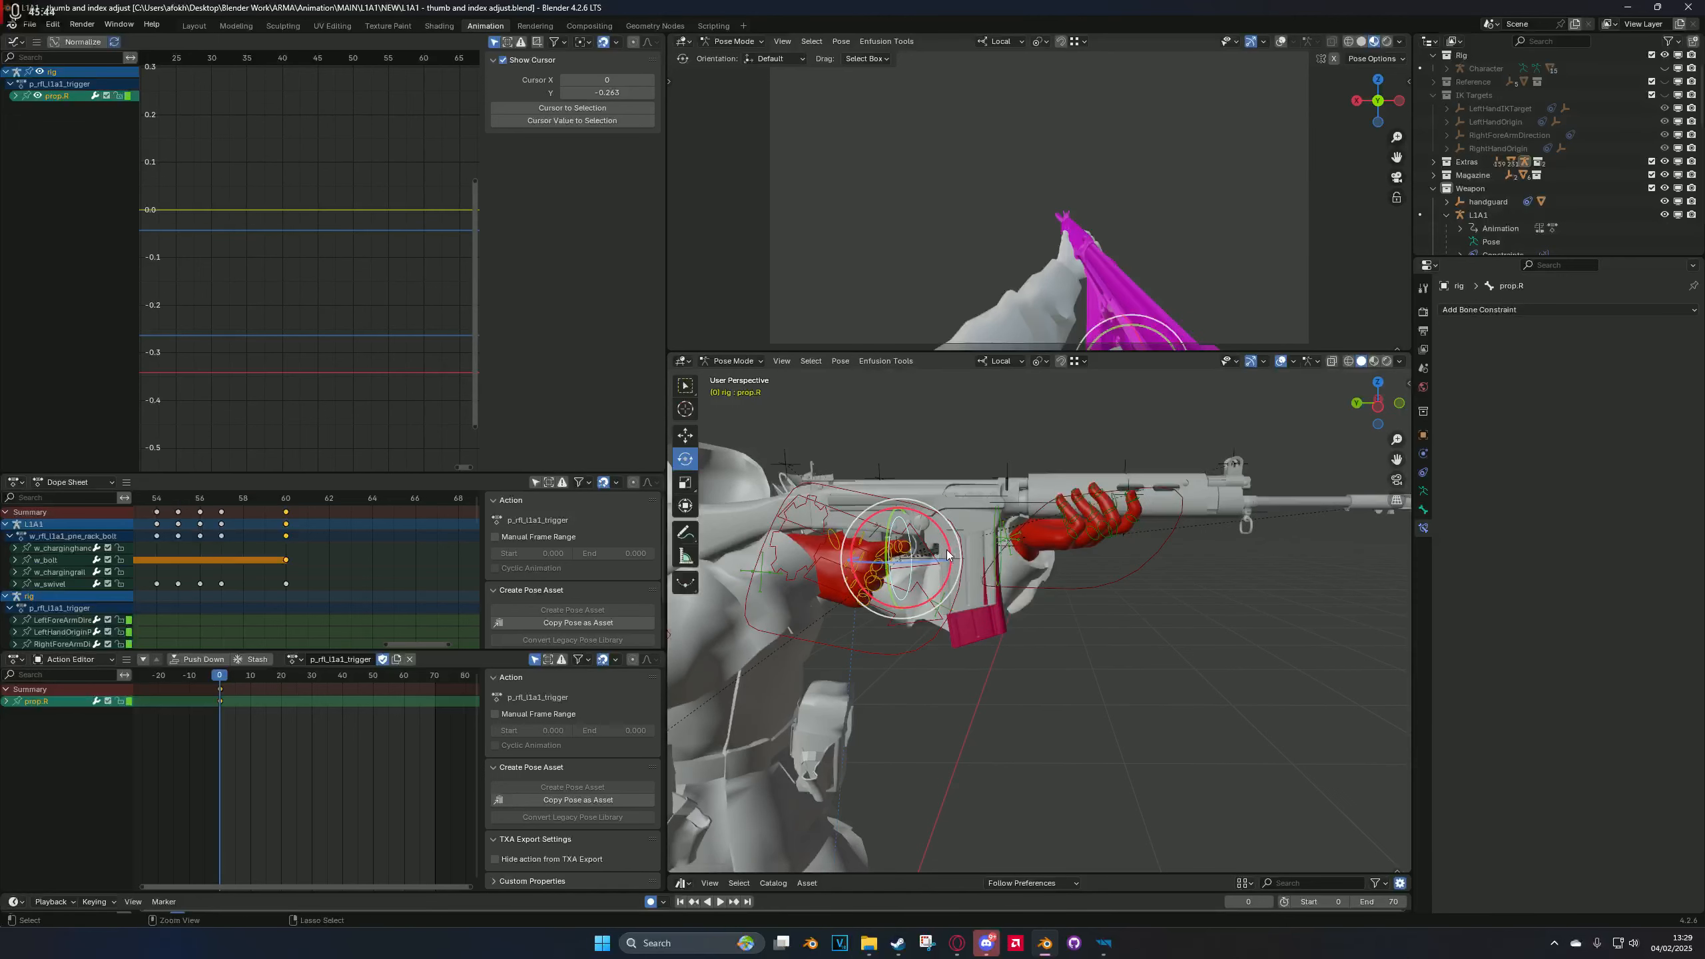
{"action": "key", "text": "ctrl+z"}
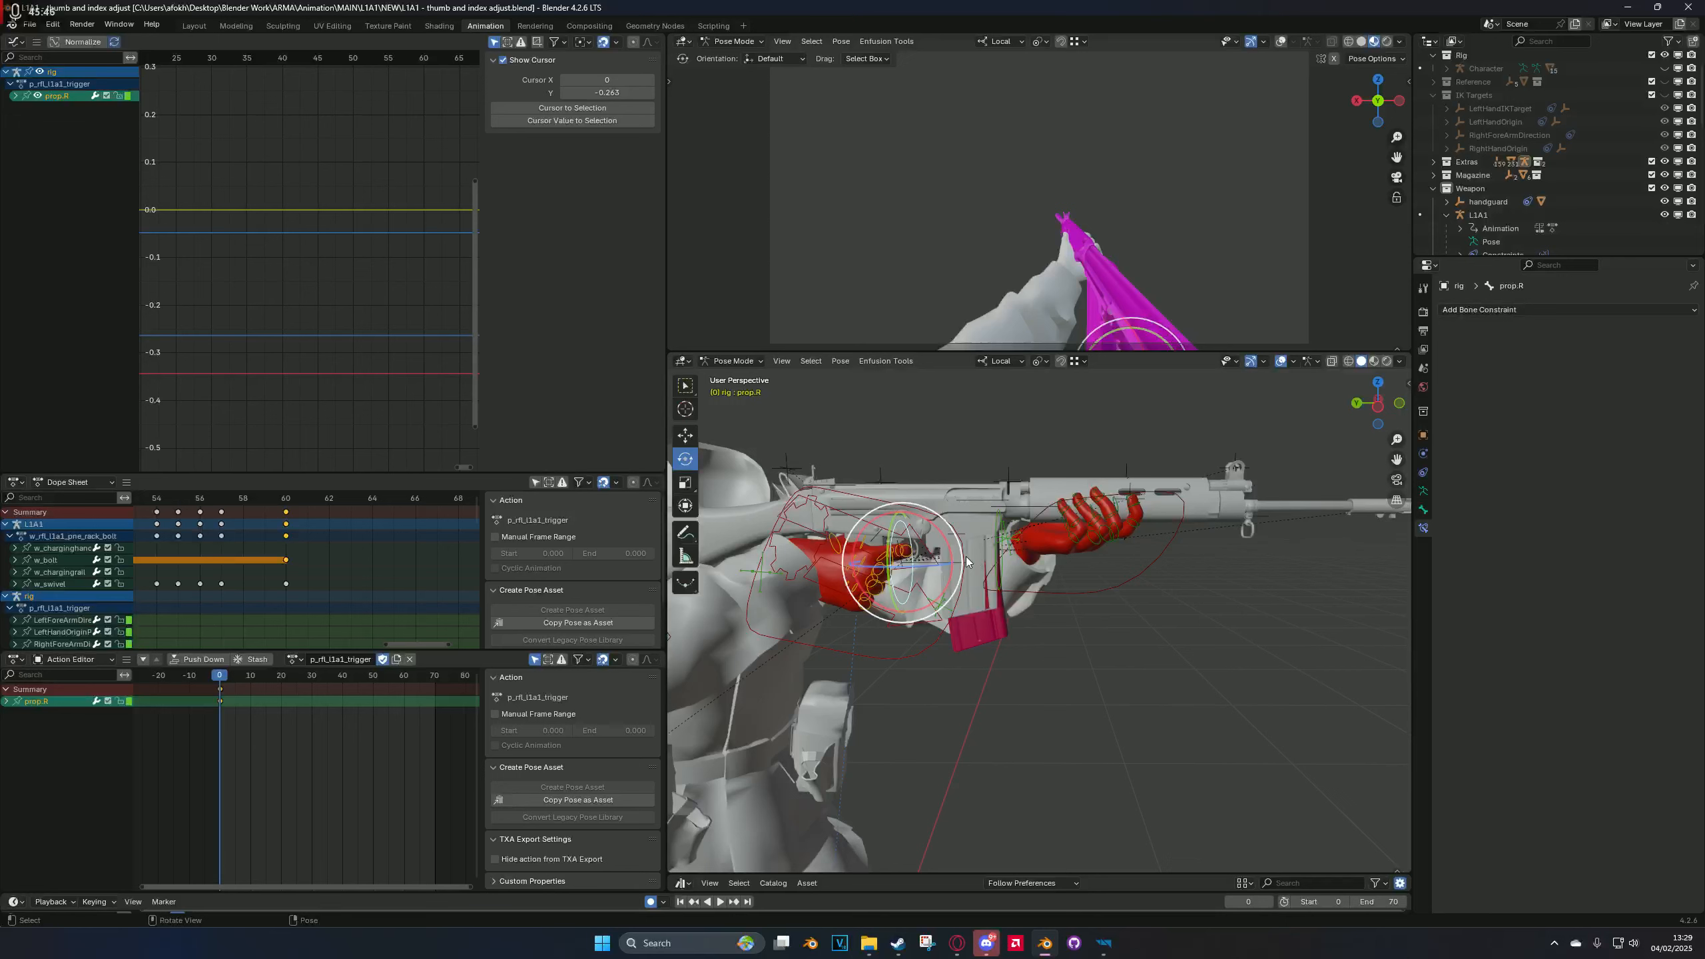
Step: Try shifting prop.R again at frame 0 and undo the move
{"action": "middle_click_drag", "start_coordinate": [967, 561], "coordinate": [1017, 503], "text": "shift"}
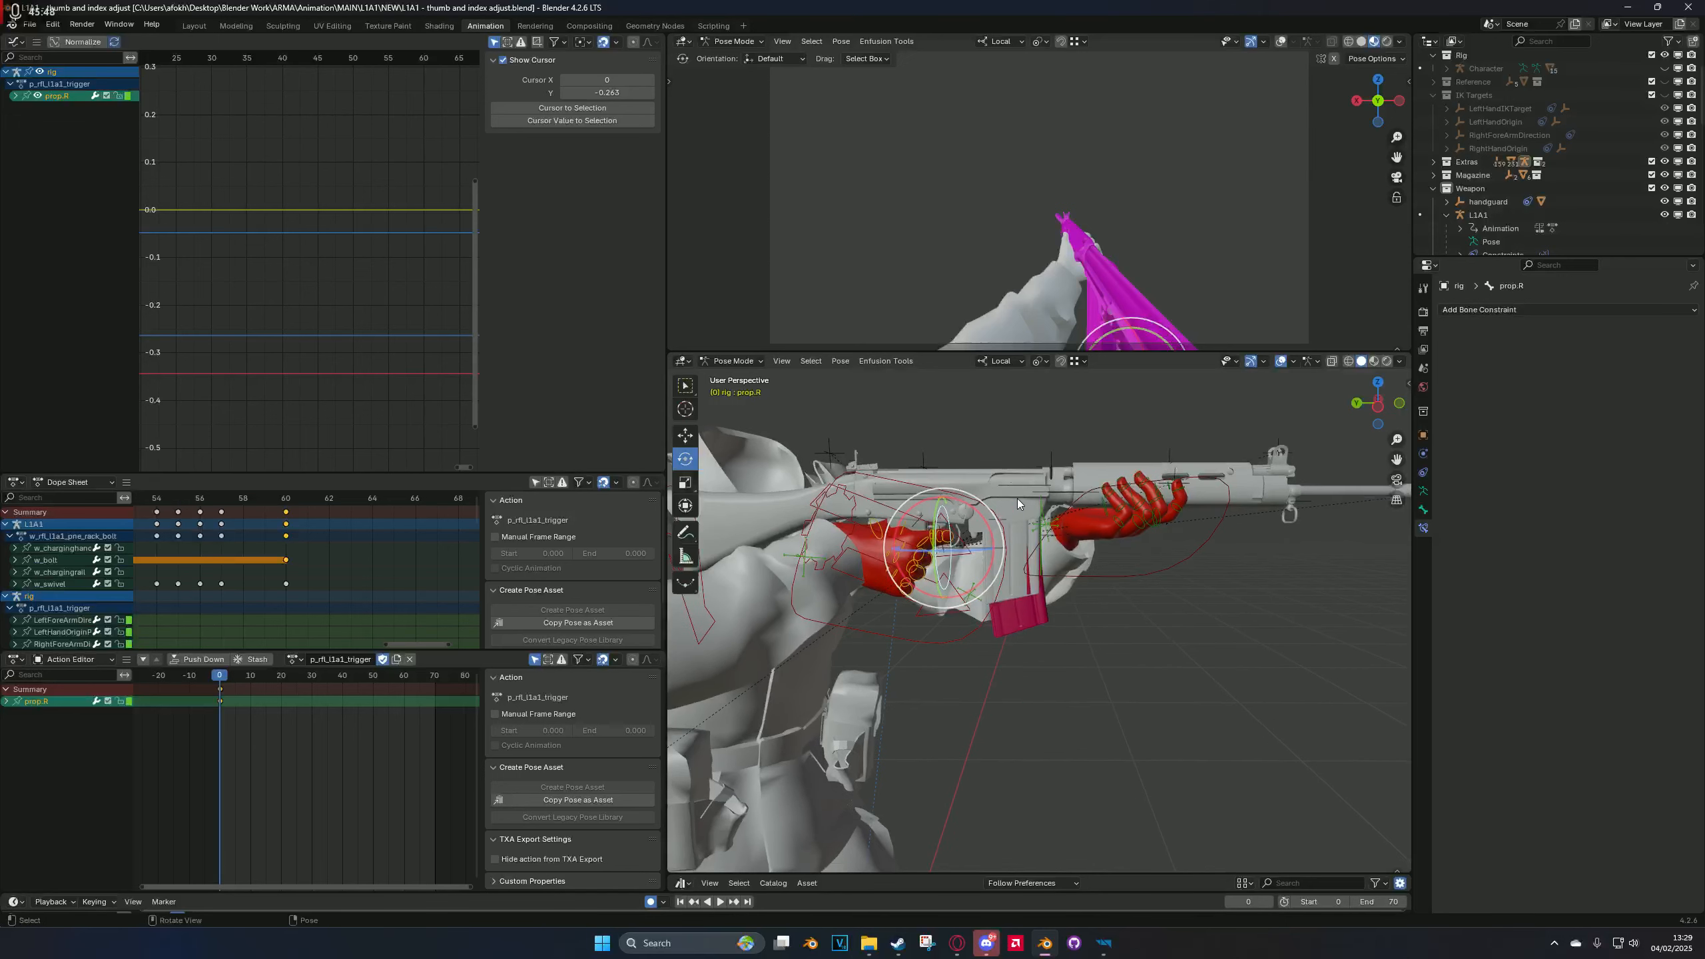
{"action": "key", "text": "g"}
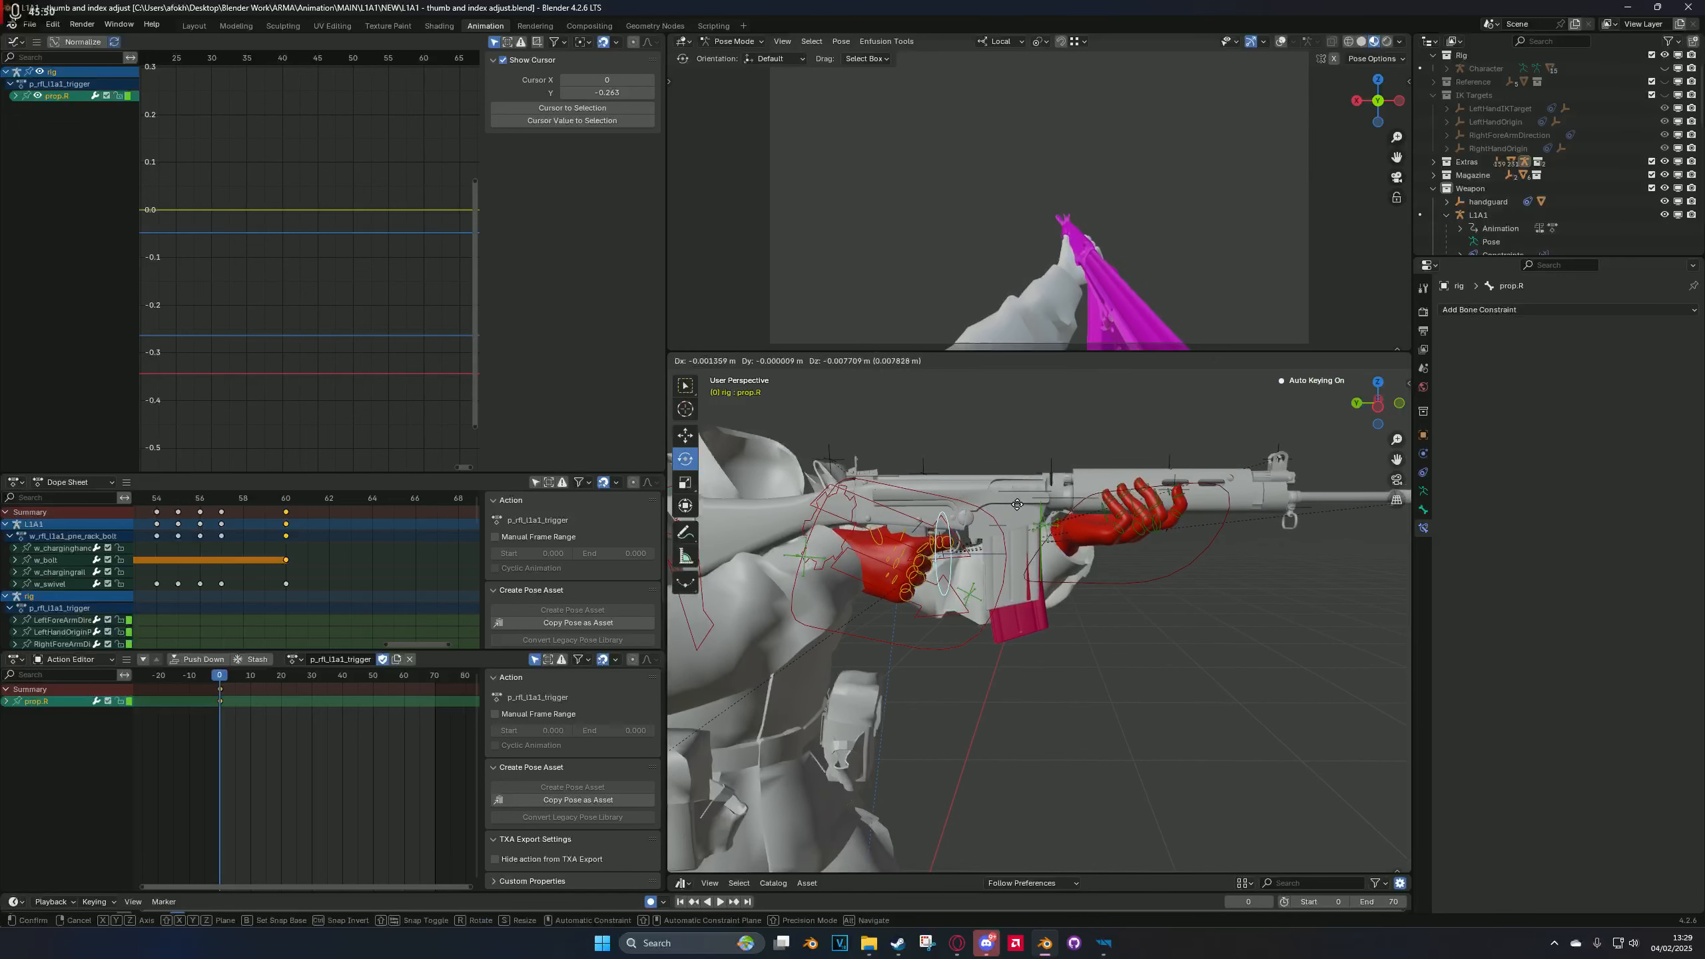
{"action": "left_click", "coordinate": [1026, 569]}
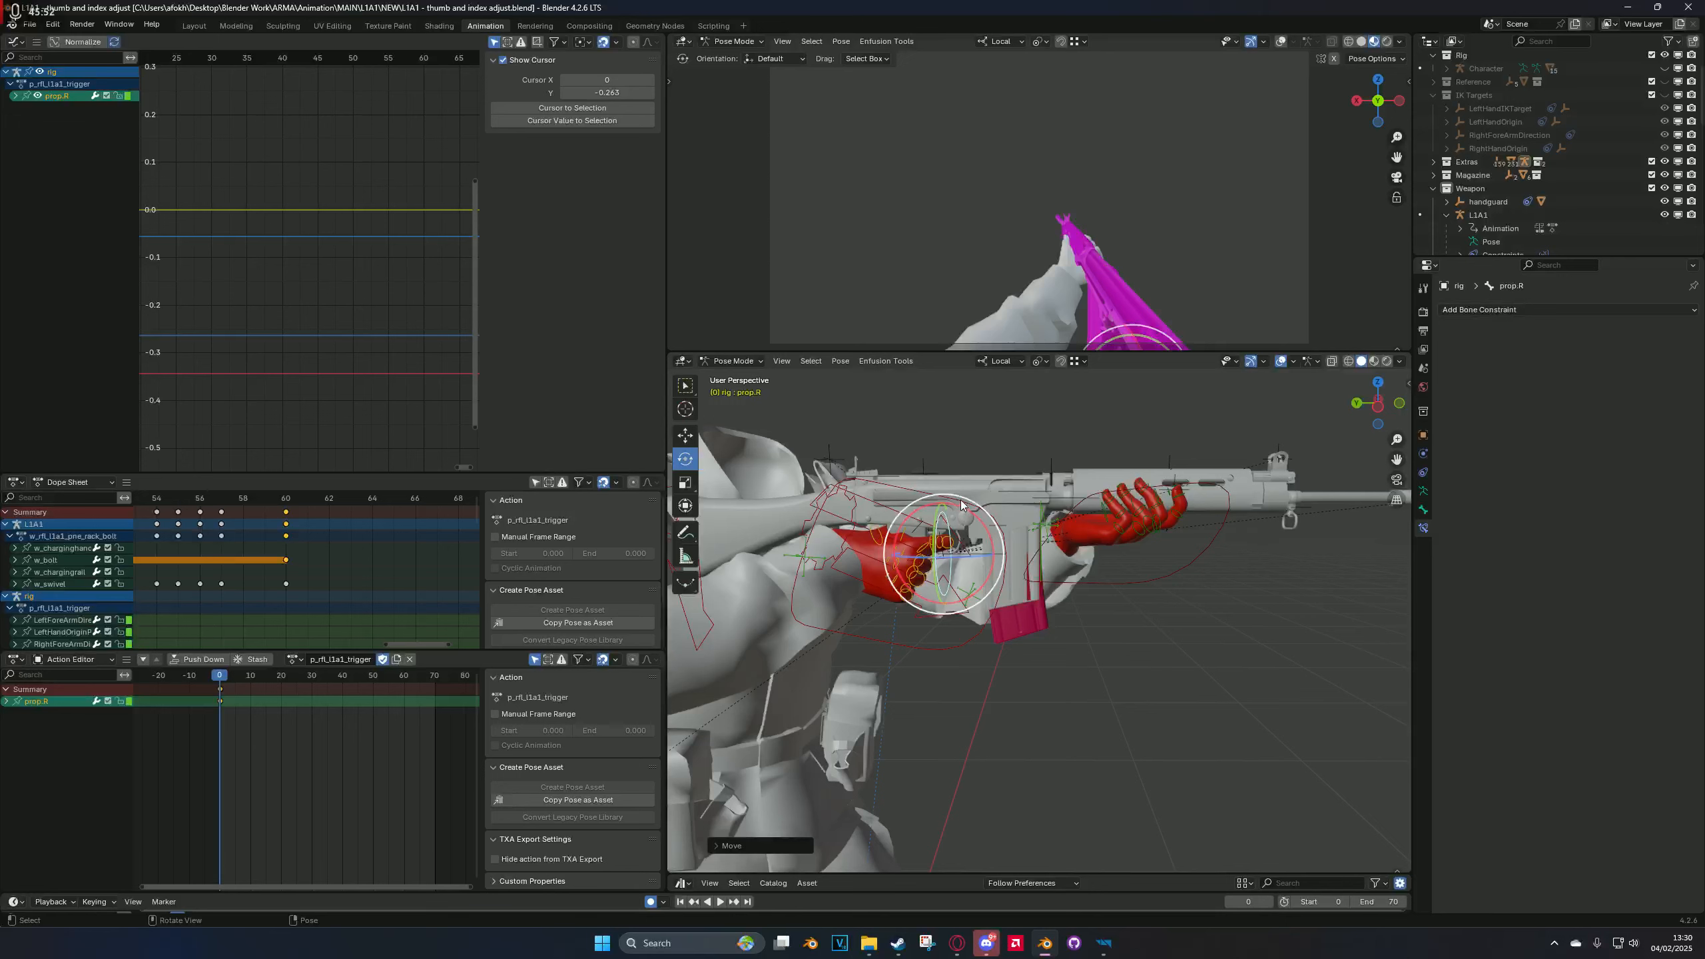
{"action": "key", "text": "ctrl+z"}
Step: Try a small recoil move of prop.R at frame 2, preview it in the maximized camera view, and undo it
{"action": "key", "text": "Right"}
{"action": "key", "text": "Right"}
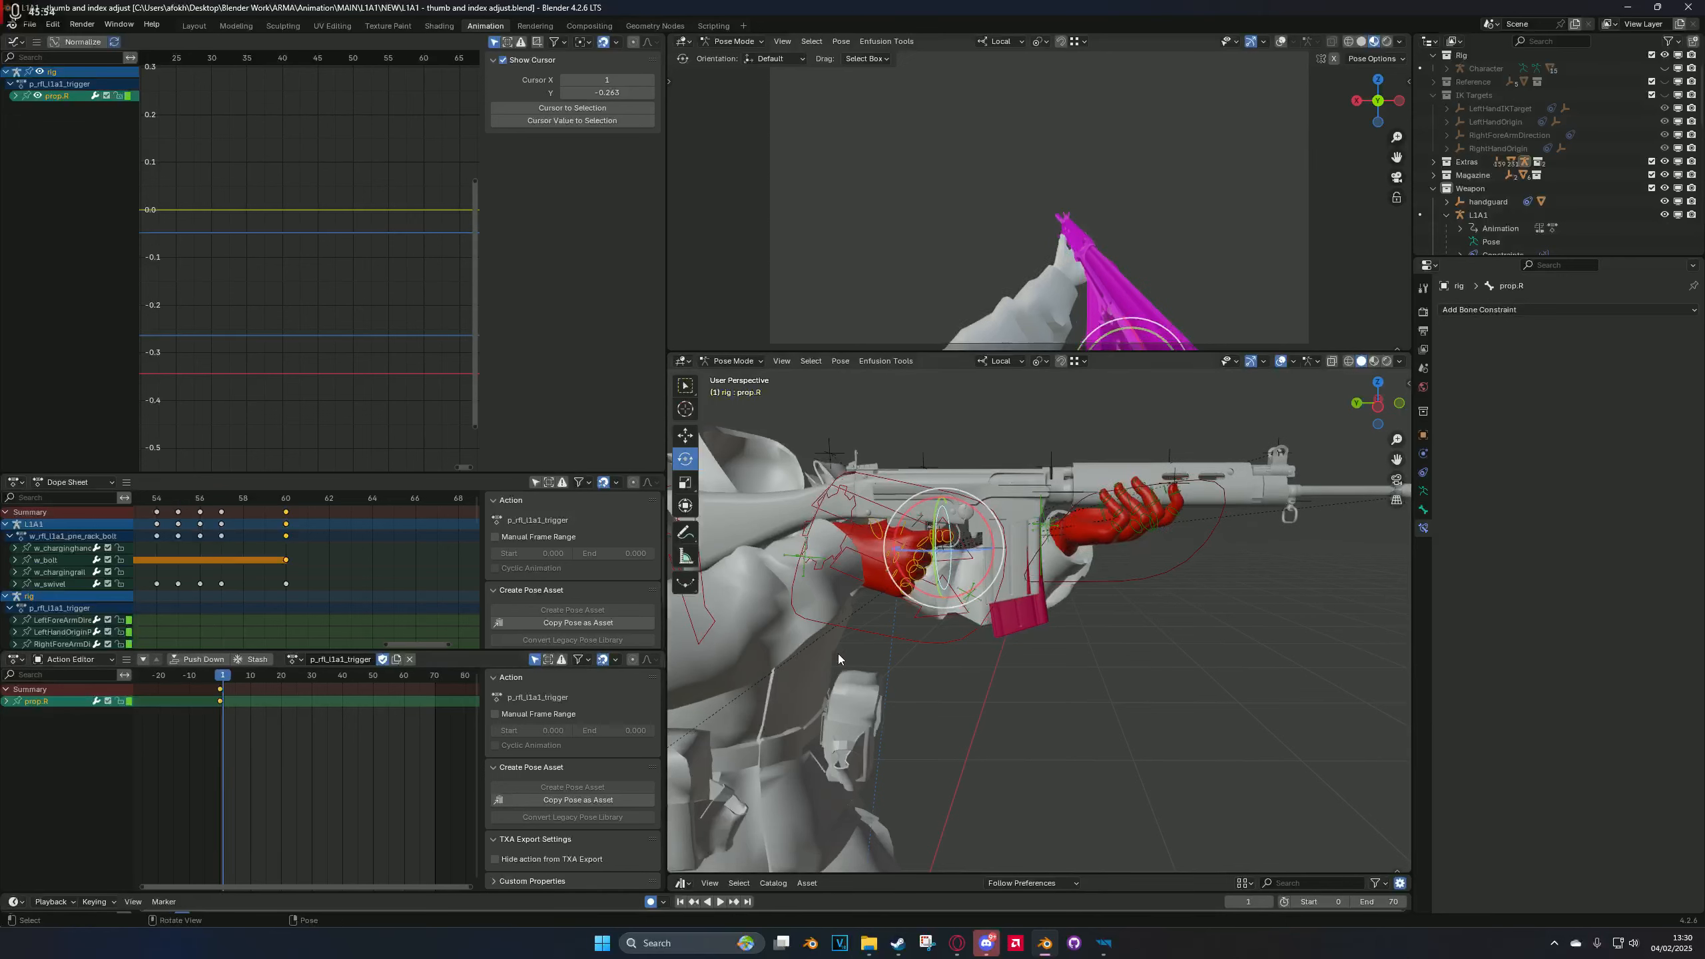
{"action": "key", "text": "g"}
{"action": "left_click", "coordinate": [1017, 595]}
{"action": "right_click_drag", "start_coordinate": [227, 725], "coordinate": [199, 736], "text": "shift"}
{"action": "key", "text": "space"}
{"action": "key", "text": "ctrl+space"}
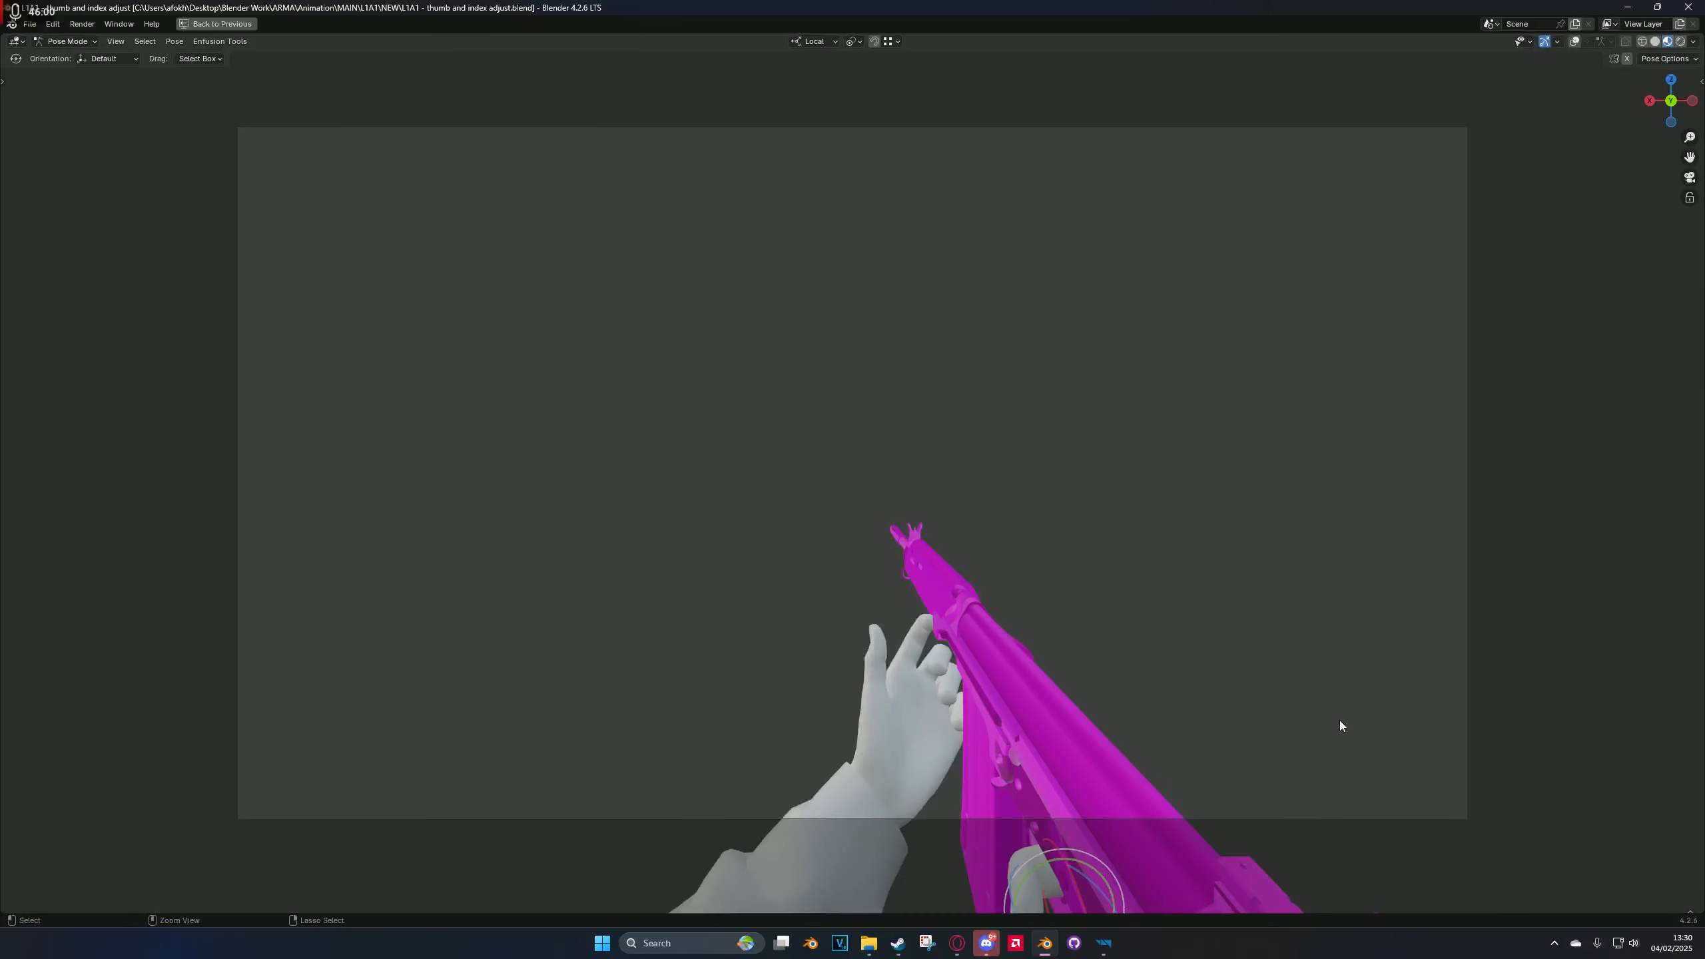
{"action": "key", "text": "ctrl+space"}
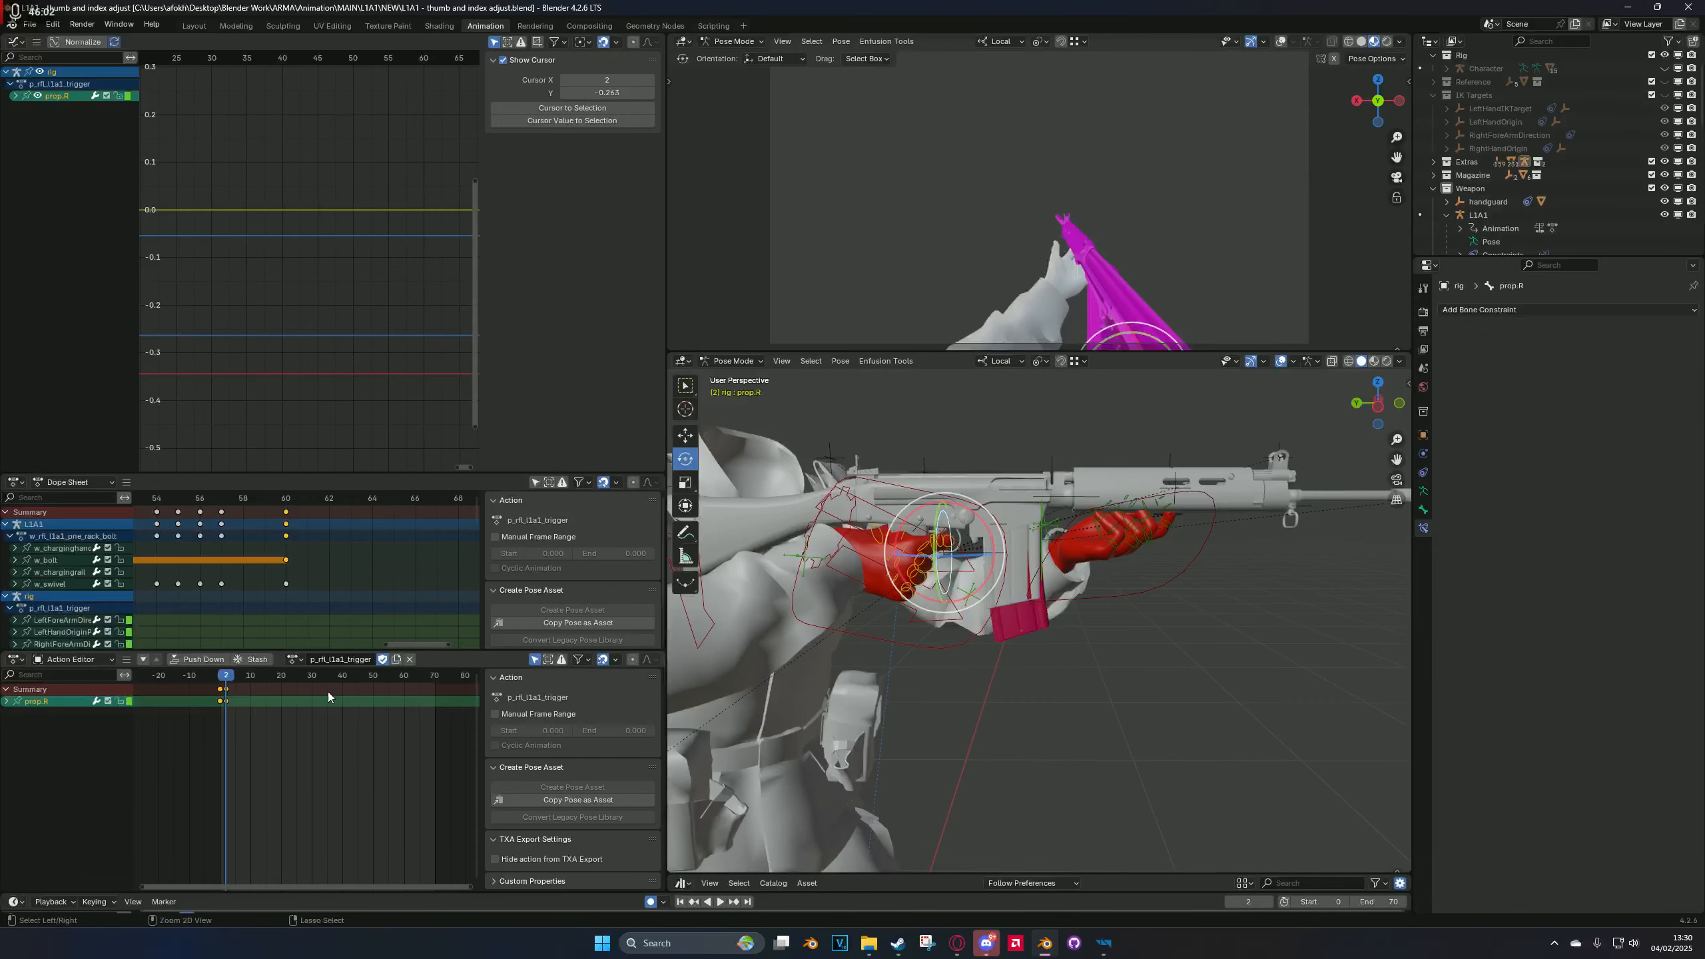
{"action": "key", "text": "ctrl+z"}
{"action": "key", "text": "ctrl+z"}
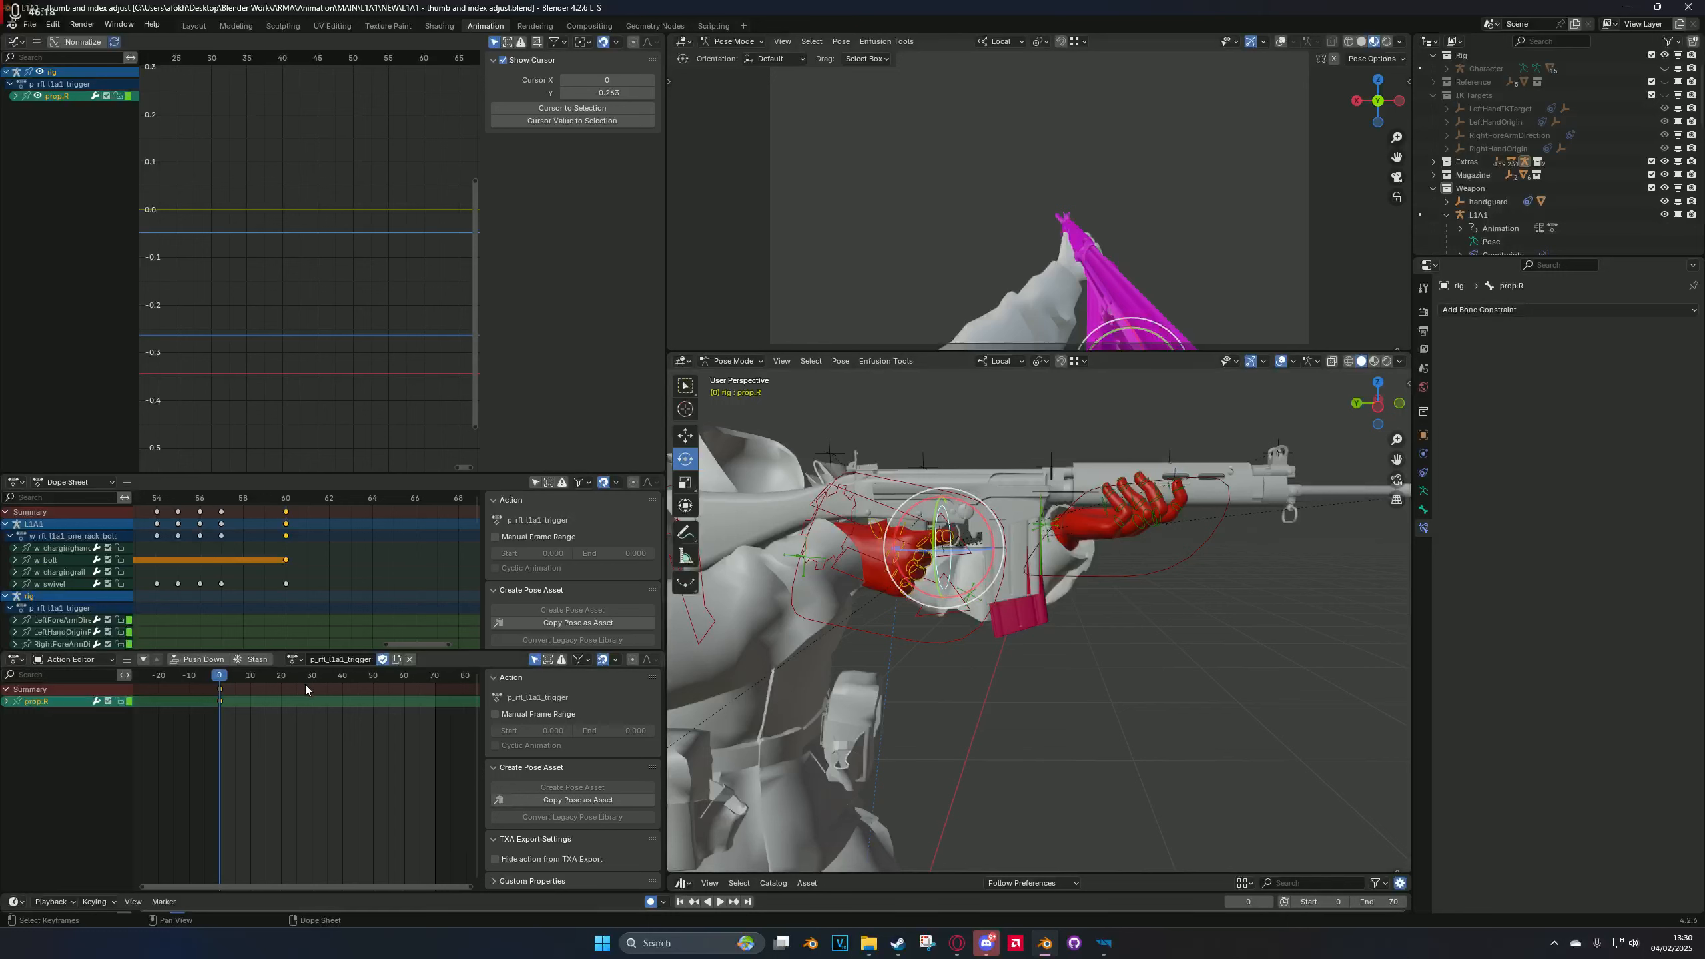
Step: Select the prop.R keyframe at frame 0, play the action briefly and return to frame 0
{"action": "left_click", "coordinate": [223, 702]}
{"action": "key", "text": "space"}
{"action": "right_click_drag", "start_coordinate": [237, 701], "coordinate": [171, 717], "text": "shift"}
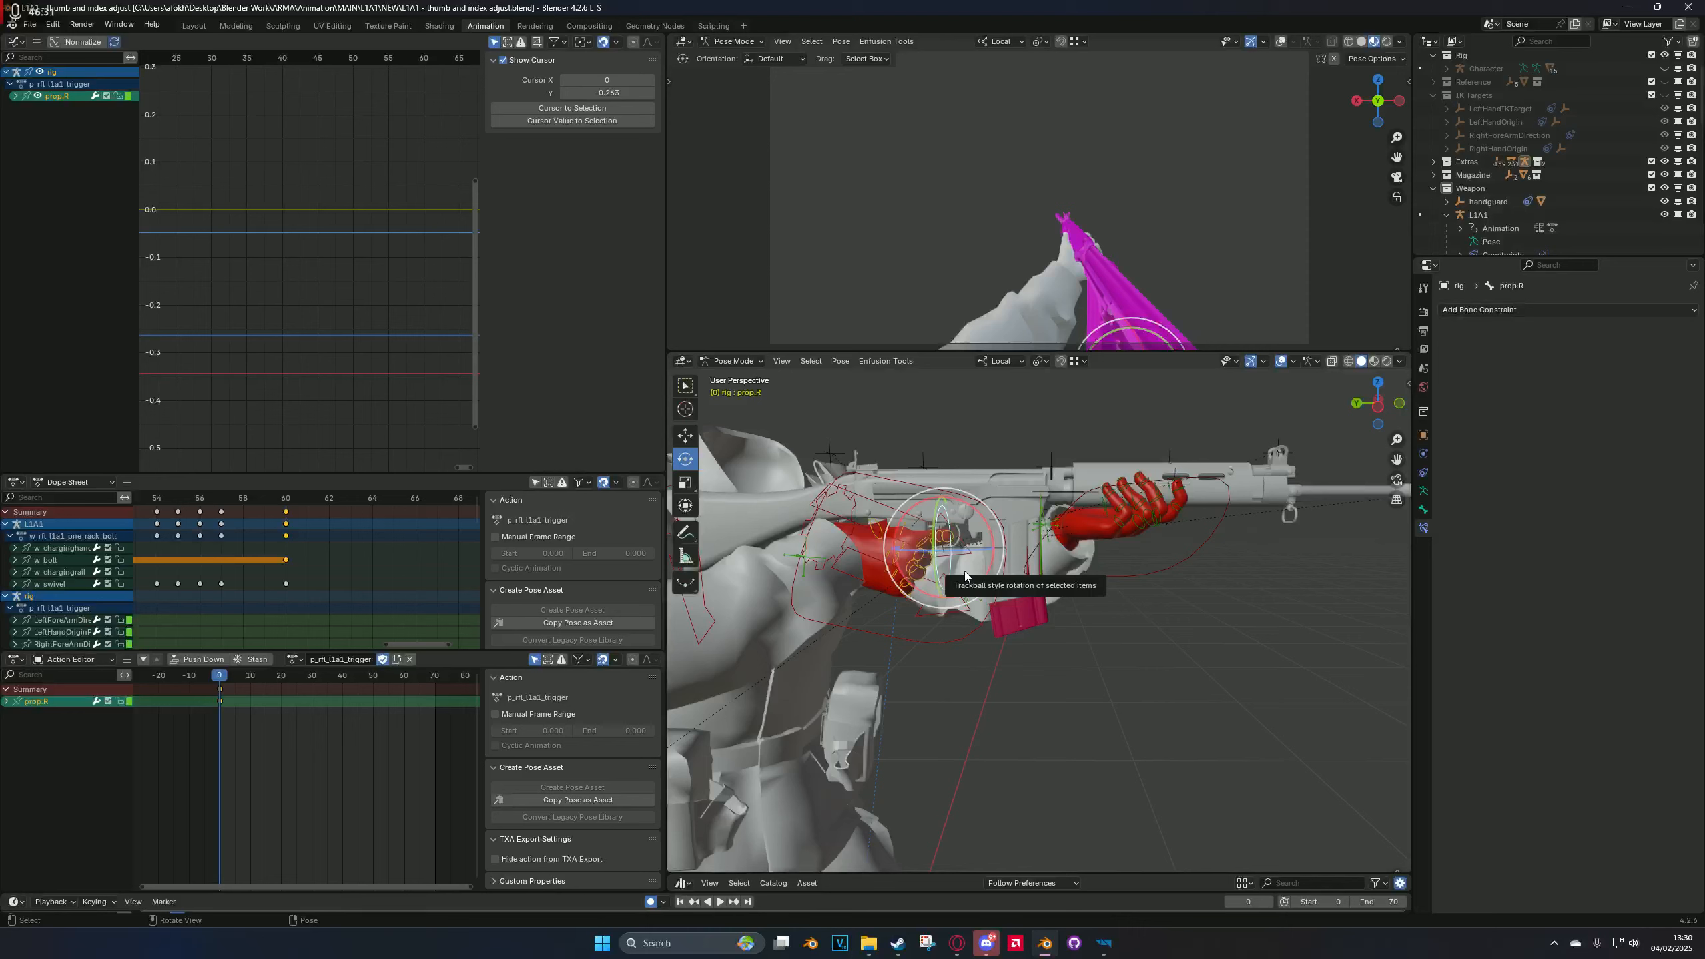
Step: Try shifting prop.R along its local Z axis at the start of the action and preview the motion
{"action": "key", "text": "g"}
{"action": "key", "text": "z"}
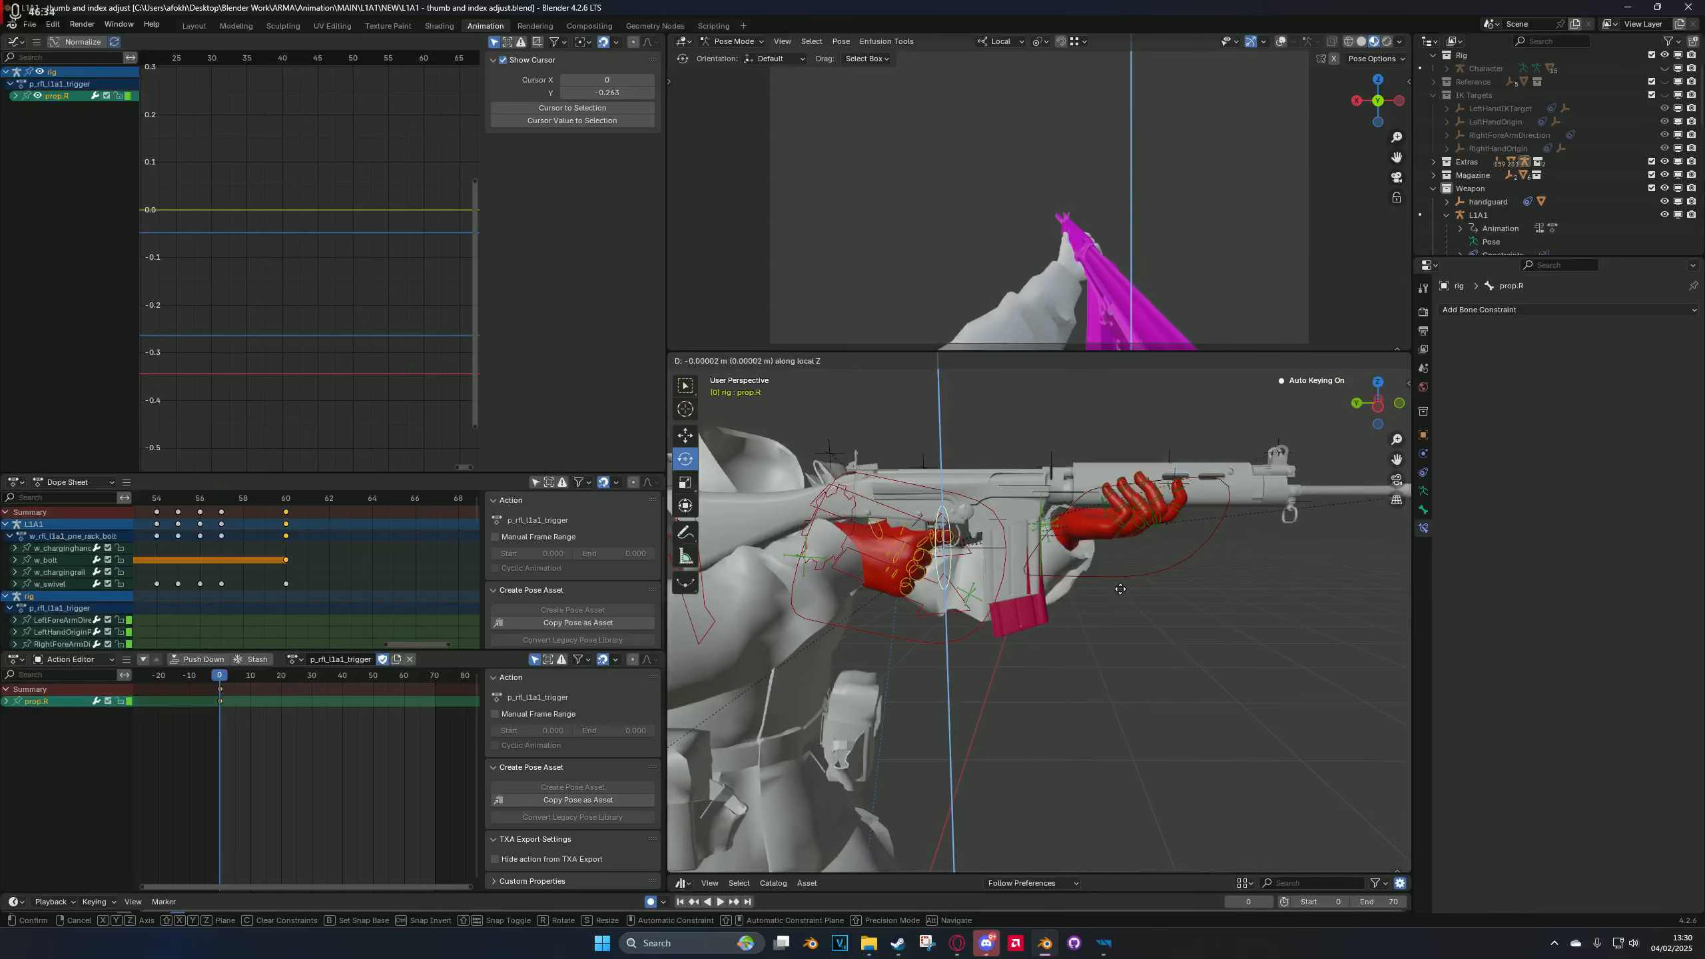
{"action": "left_click", "coordinate": [1129, 580]}
{"action": "key", "text": "space"}
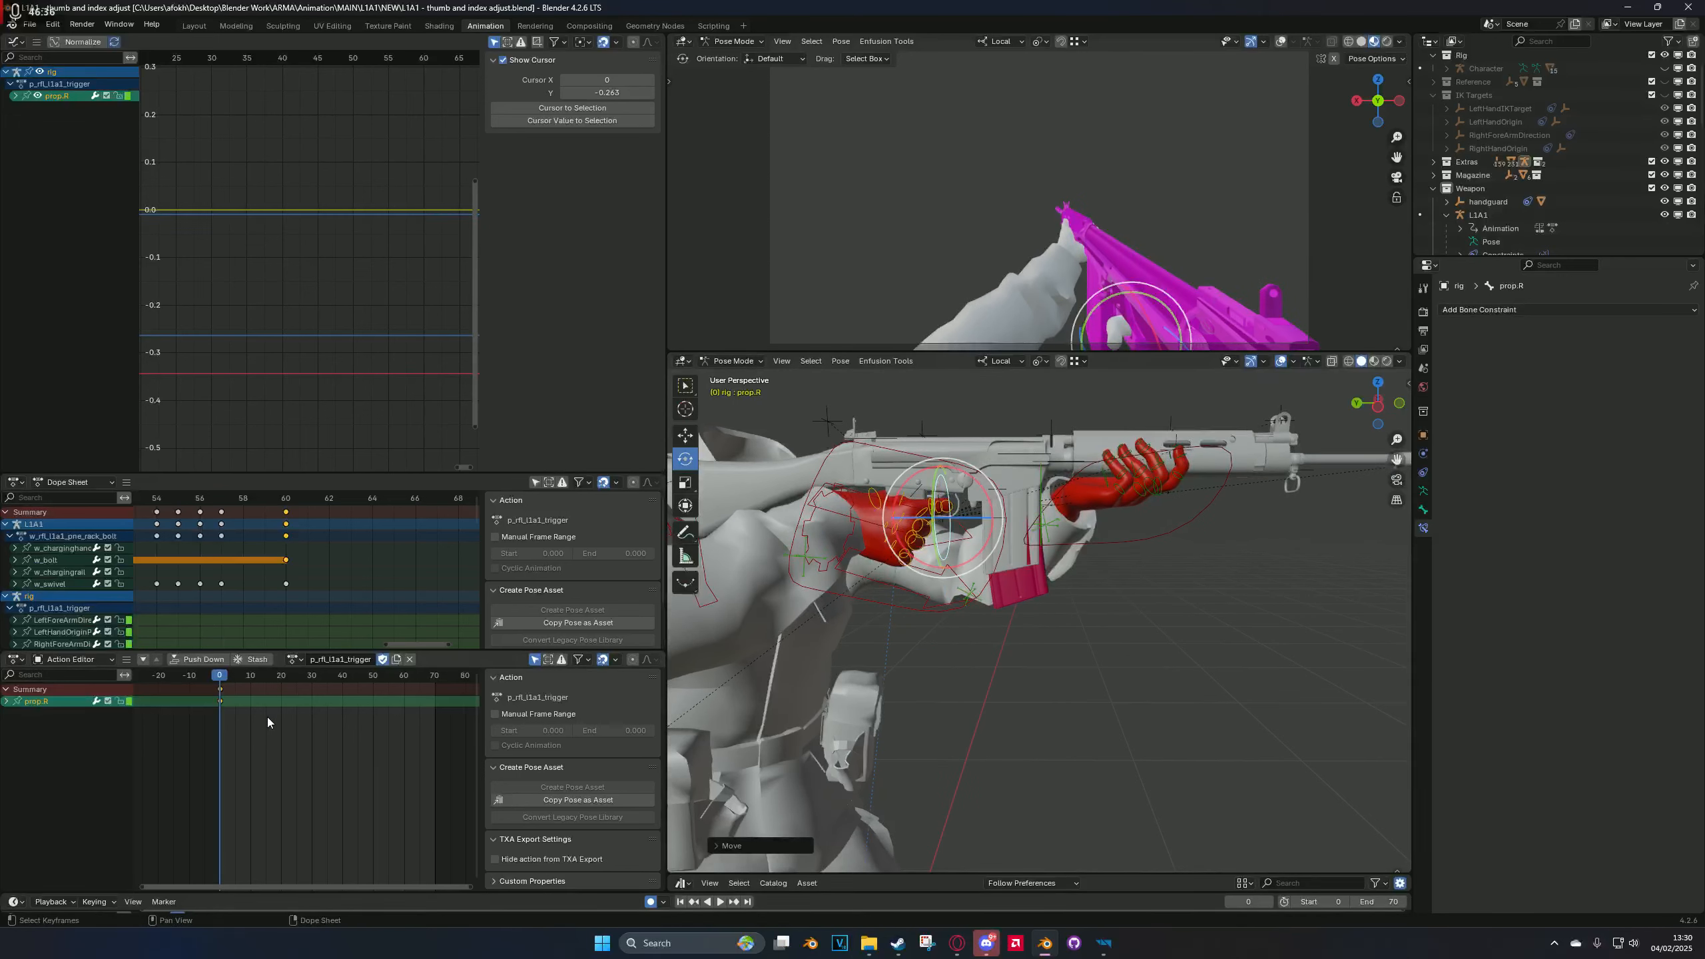
{"action": "key", "text": "space"}
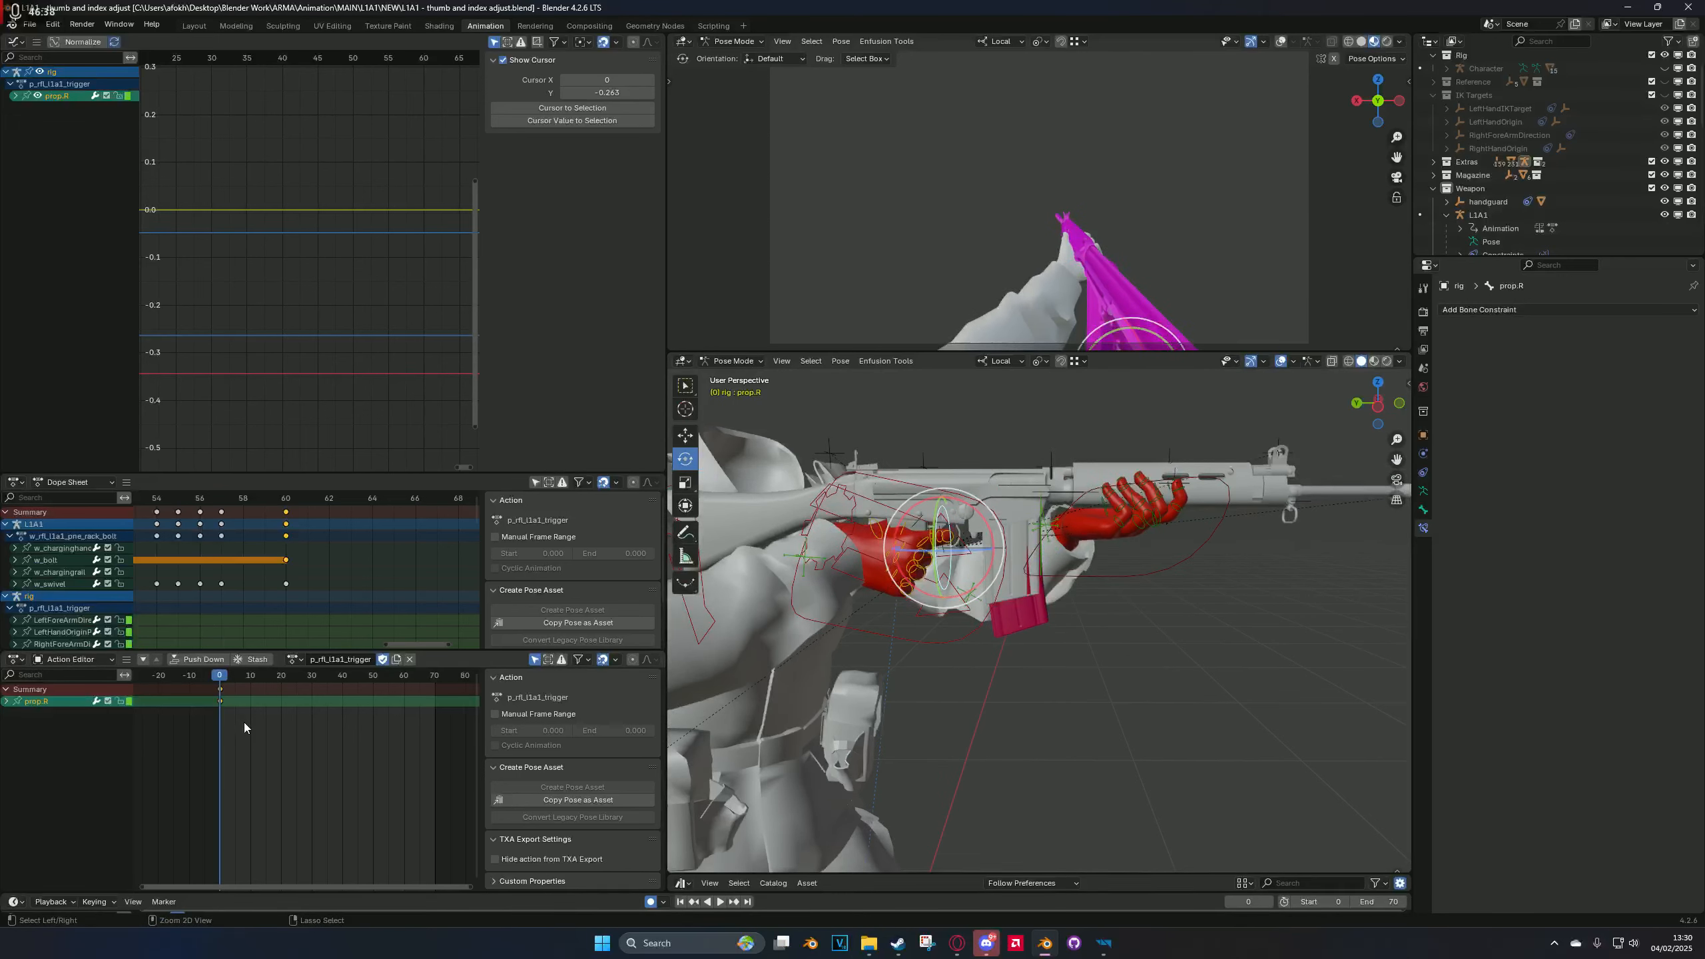
{"action": "key", "text": "space"}
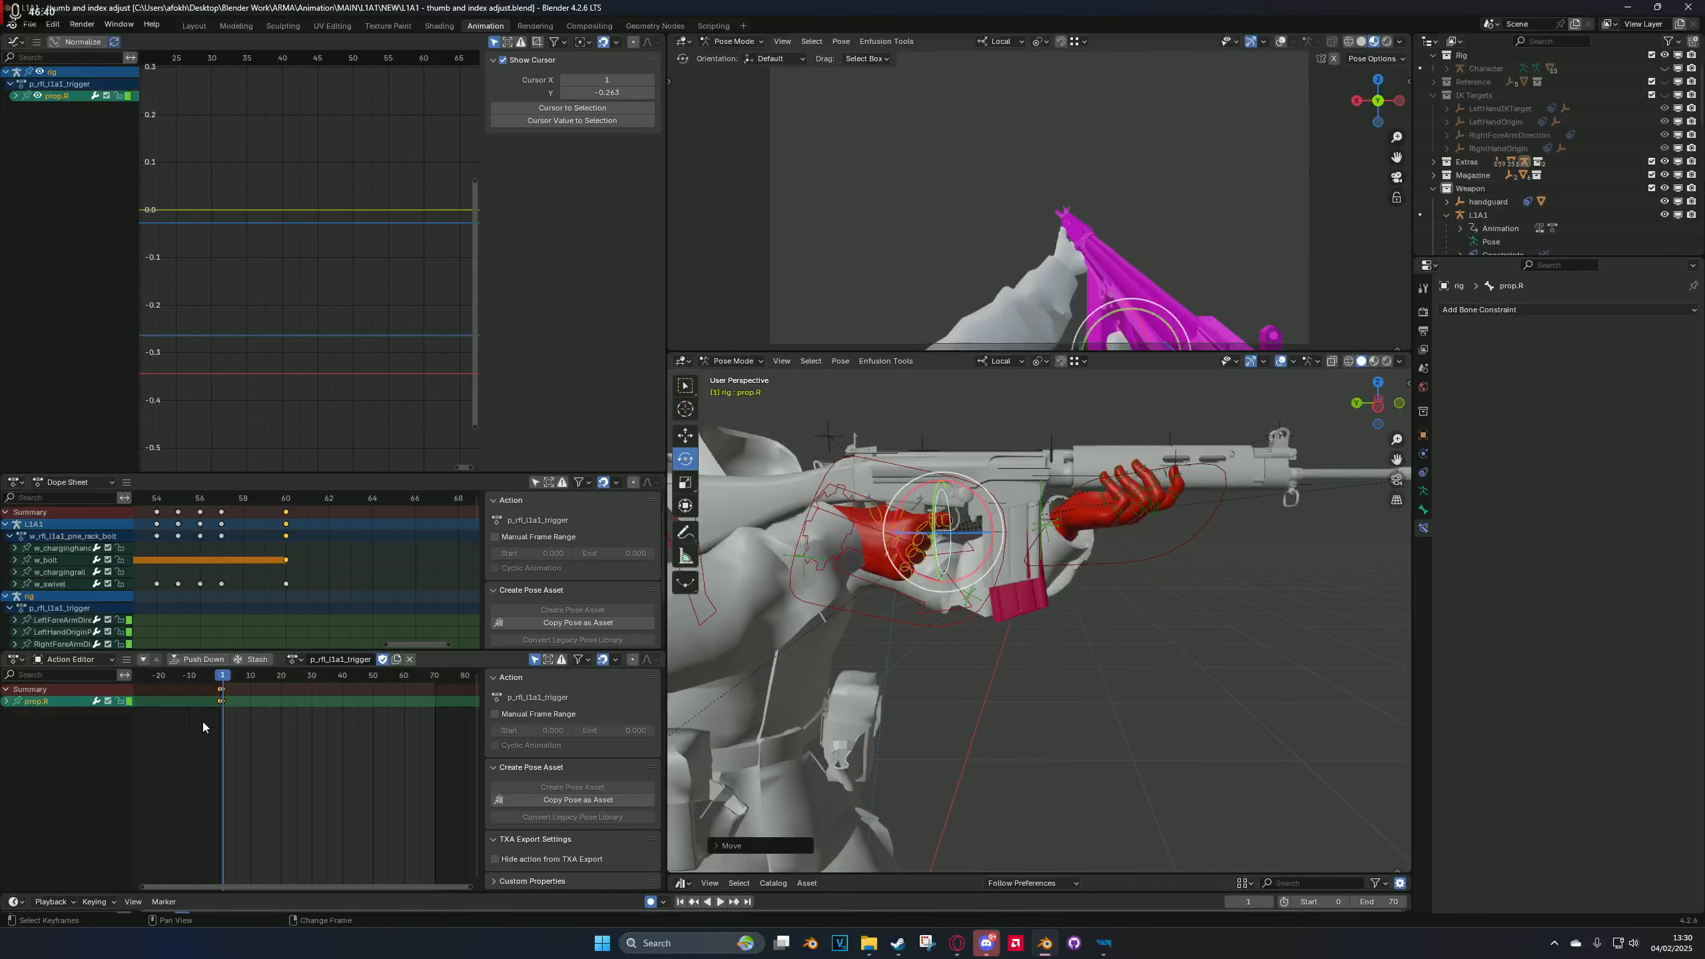
{"action": "key", "text": "Escape"}
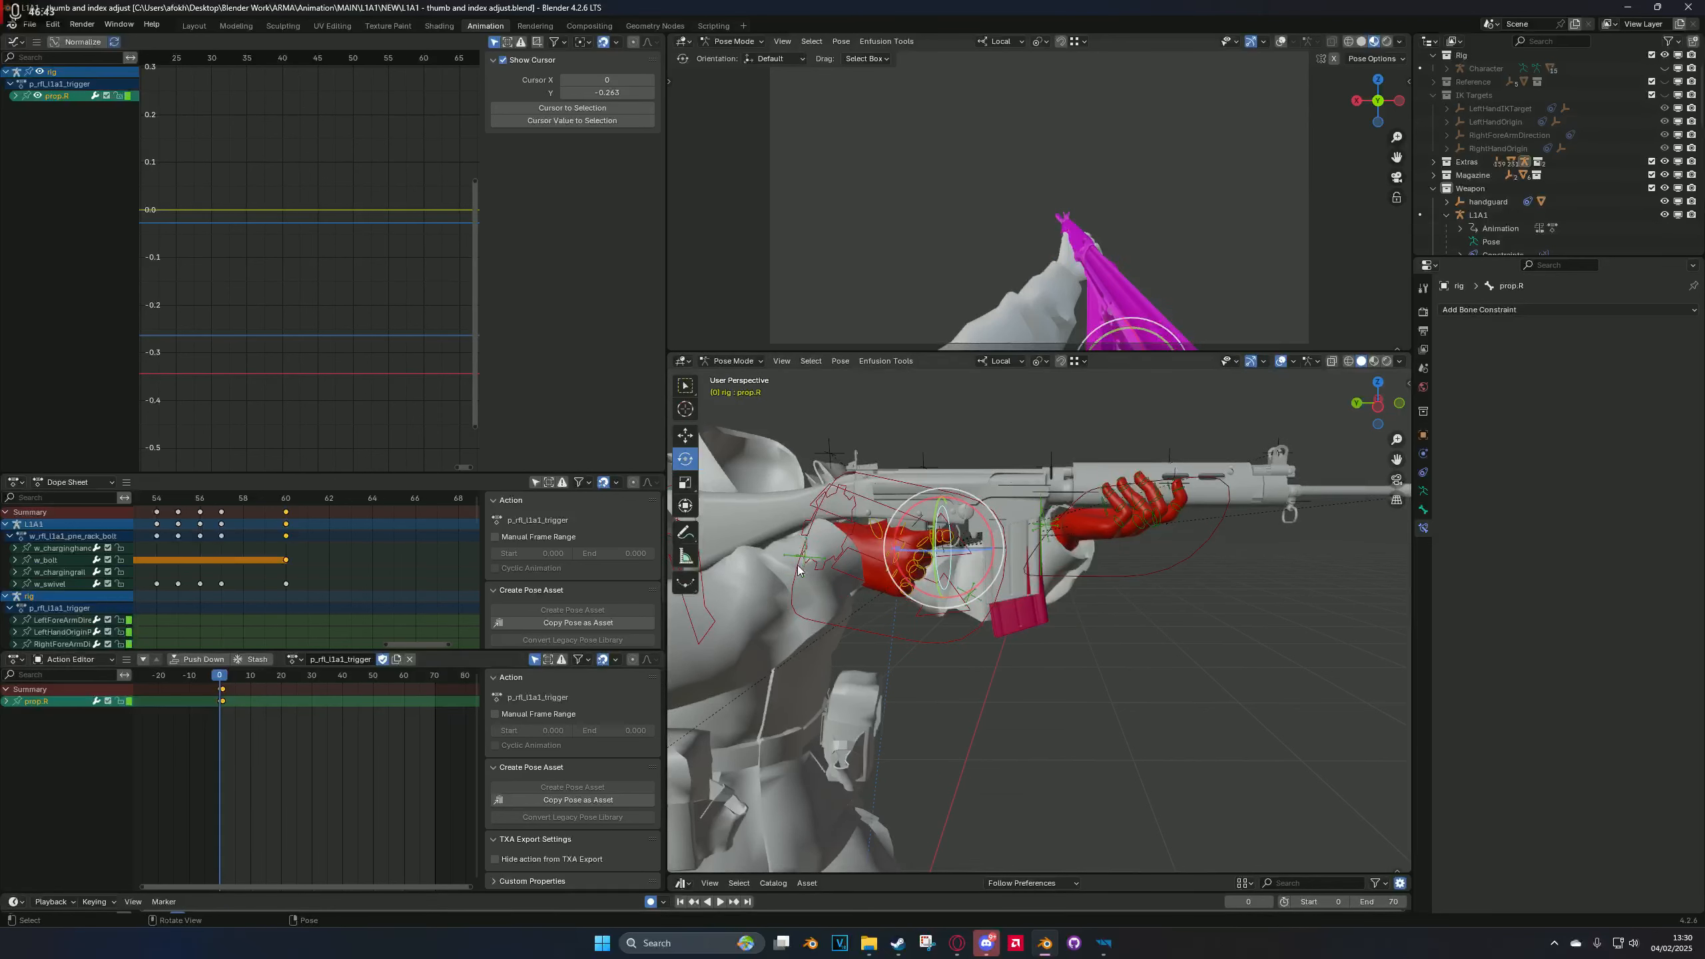
Step: Replay the action briefly, undo the trial shift of prop.R and return to frame 0
{"action": "key", "text": "space"}
{"action": "key", "text": "Escape"}
{"action": "key", "text": "space"}
{"action": "key", "text": "Escape"}
{"action": "key", "text": "ctrl+z"}
{"action": "key", "text": "ctrl+z"}
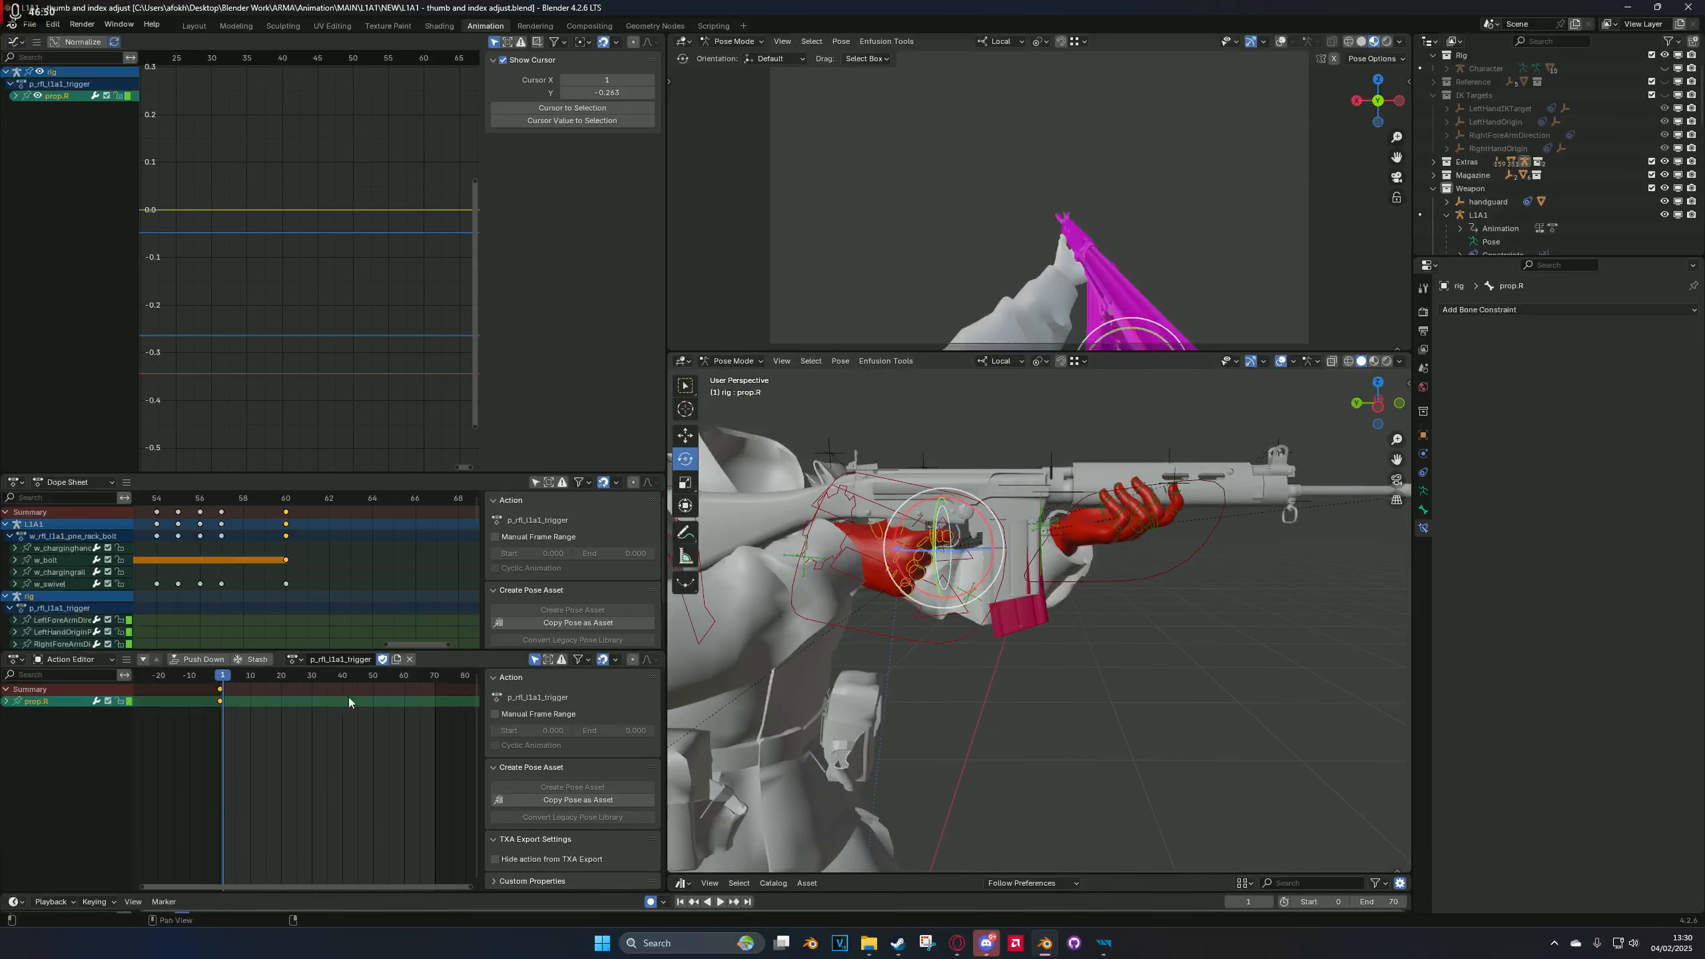
{"action": "right_click", "coordinate": [221, 714], "text": "shift"}
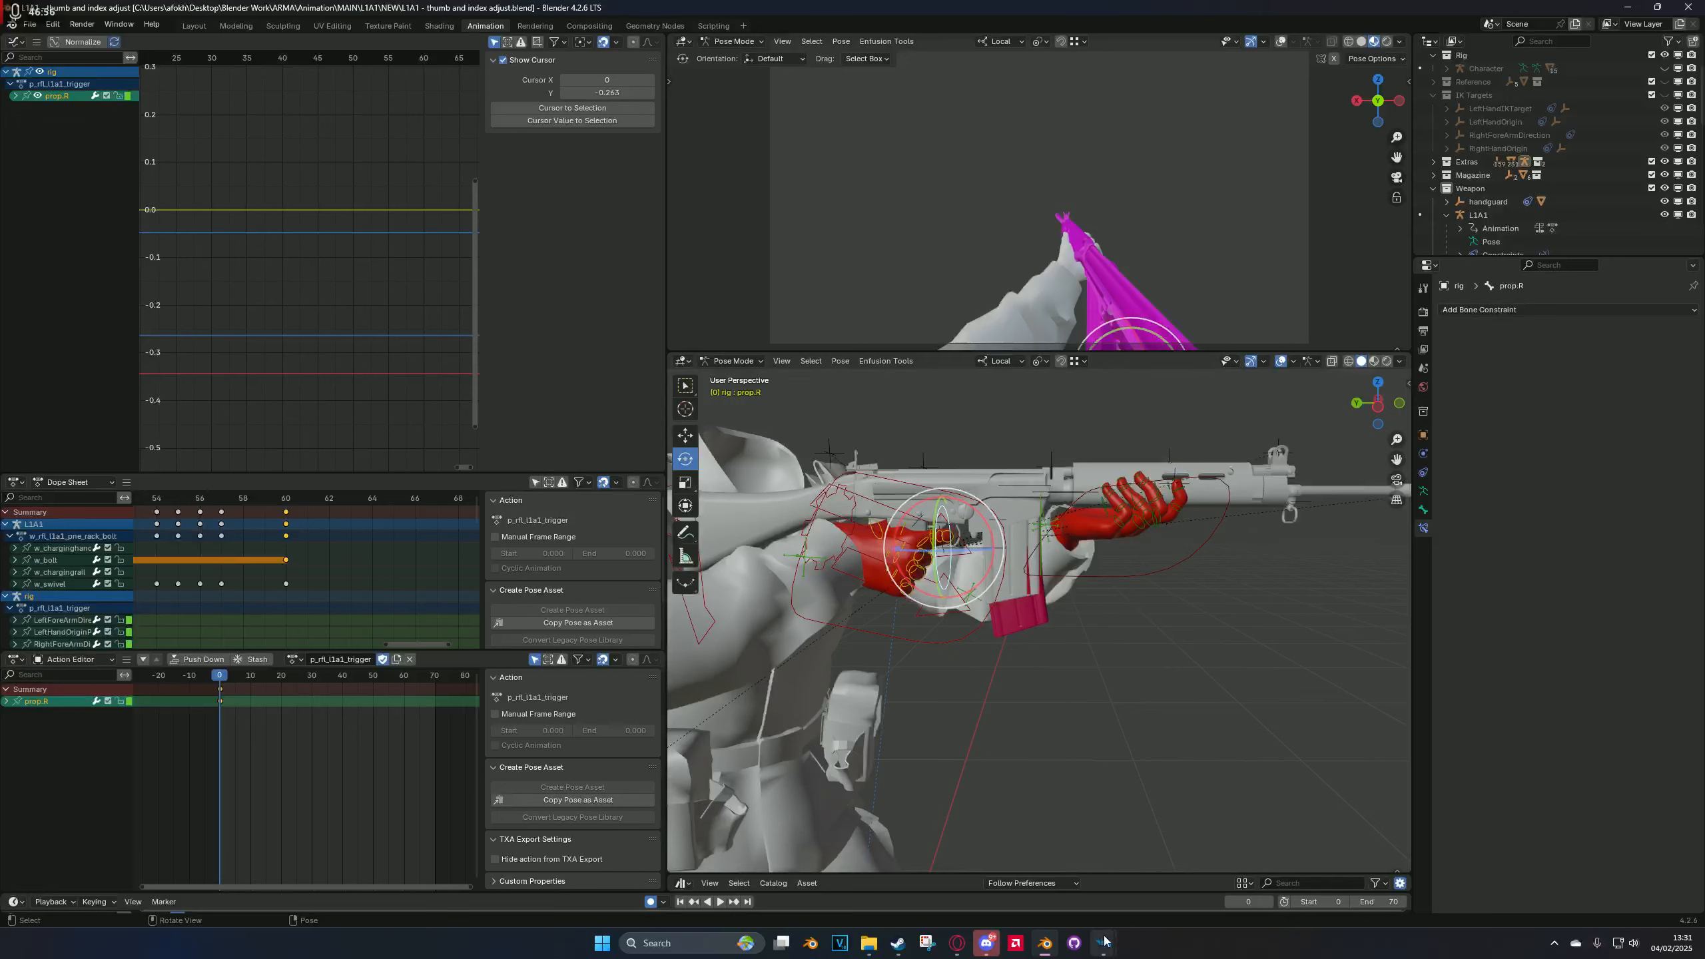
Step: Examine the soldier's rifle hold and arm controls from several angles
{"action": "mouse_move", "coordinate": [1113, 940]}
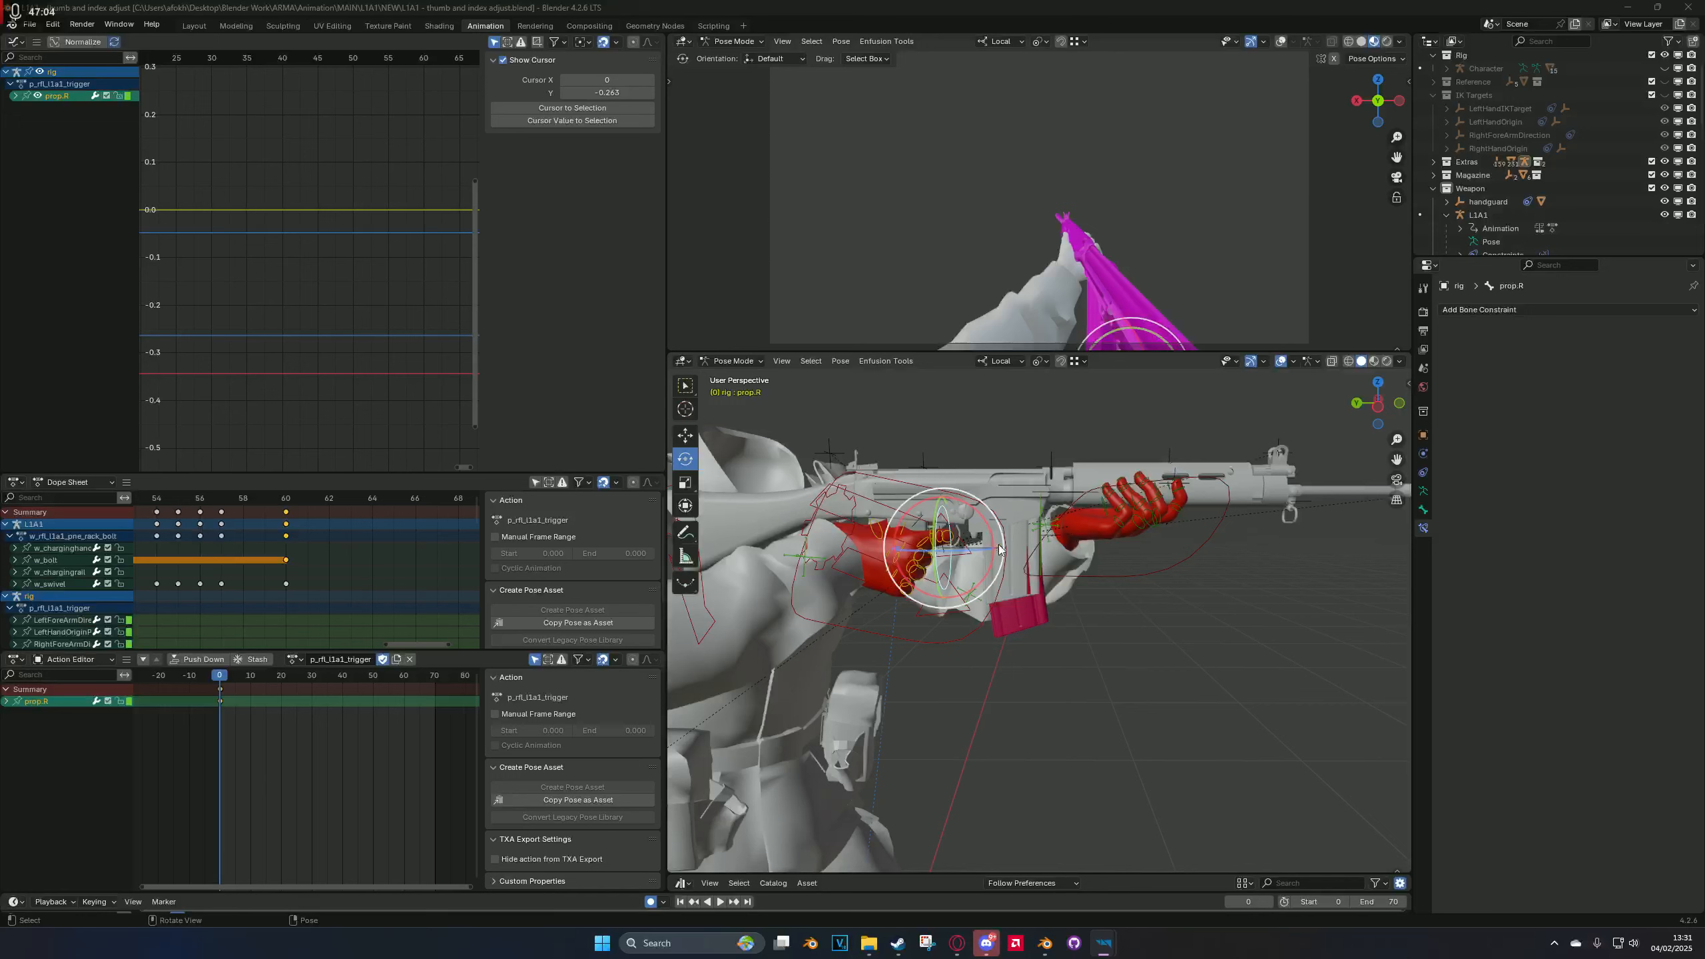
{"action": "scroll", "coordinate": [1148, 525], "scroll_direction": "down", "scroll_amount": 2}
{"action": "middle_click_drag", "start_coordinate": [1150, 524], "coordinate": [1049, 579]}
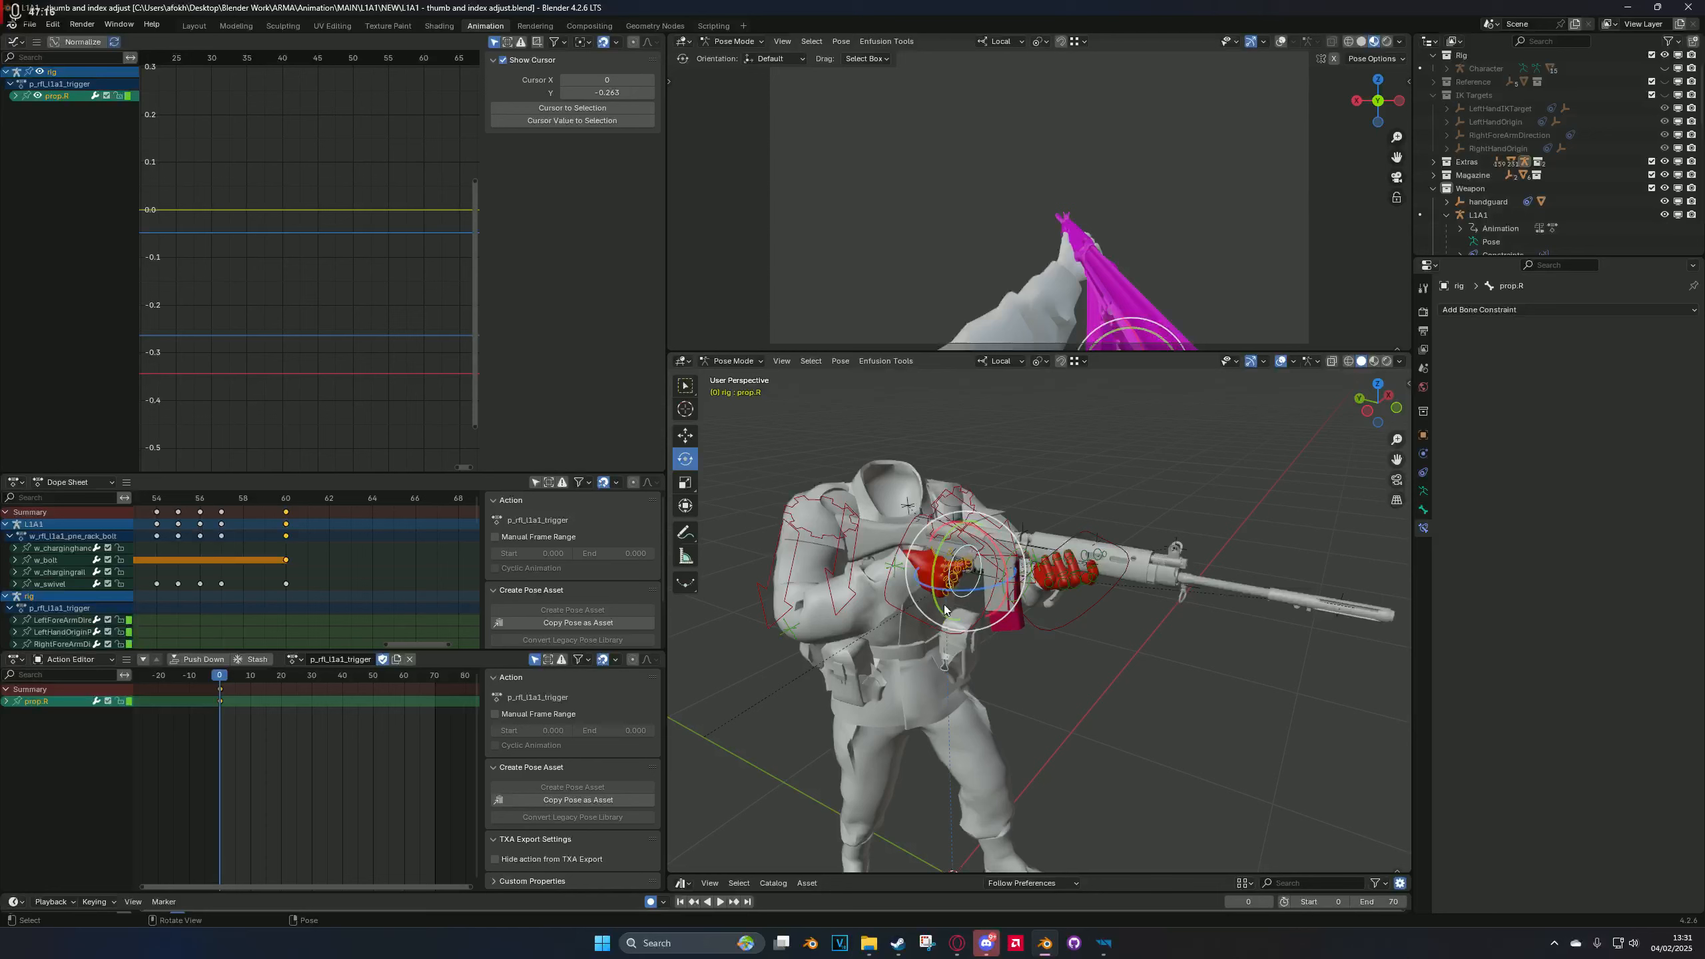
{"action": "middle_click_drag", "start_coordinate": [975, 557], "coordinate": [985, 605]}
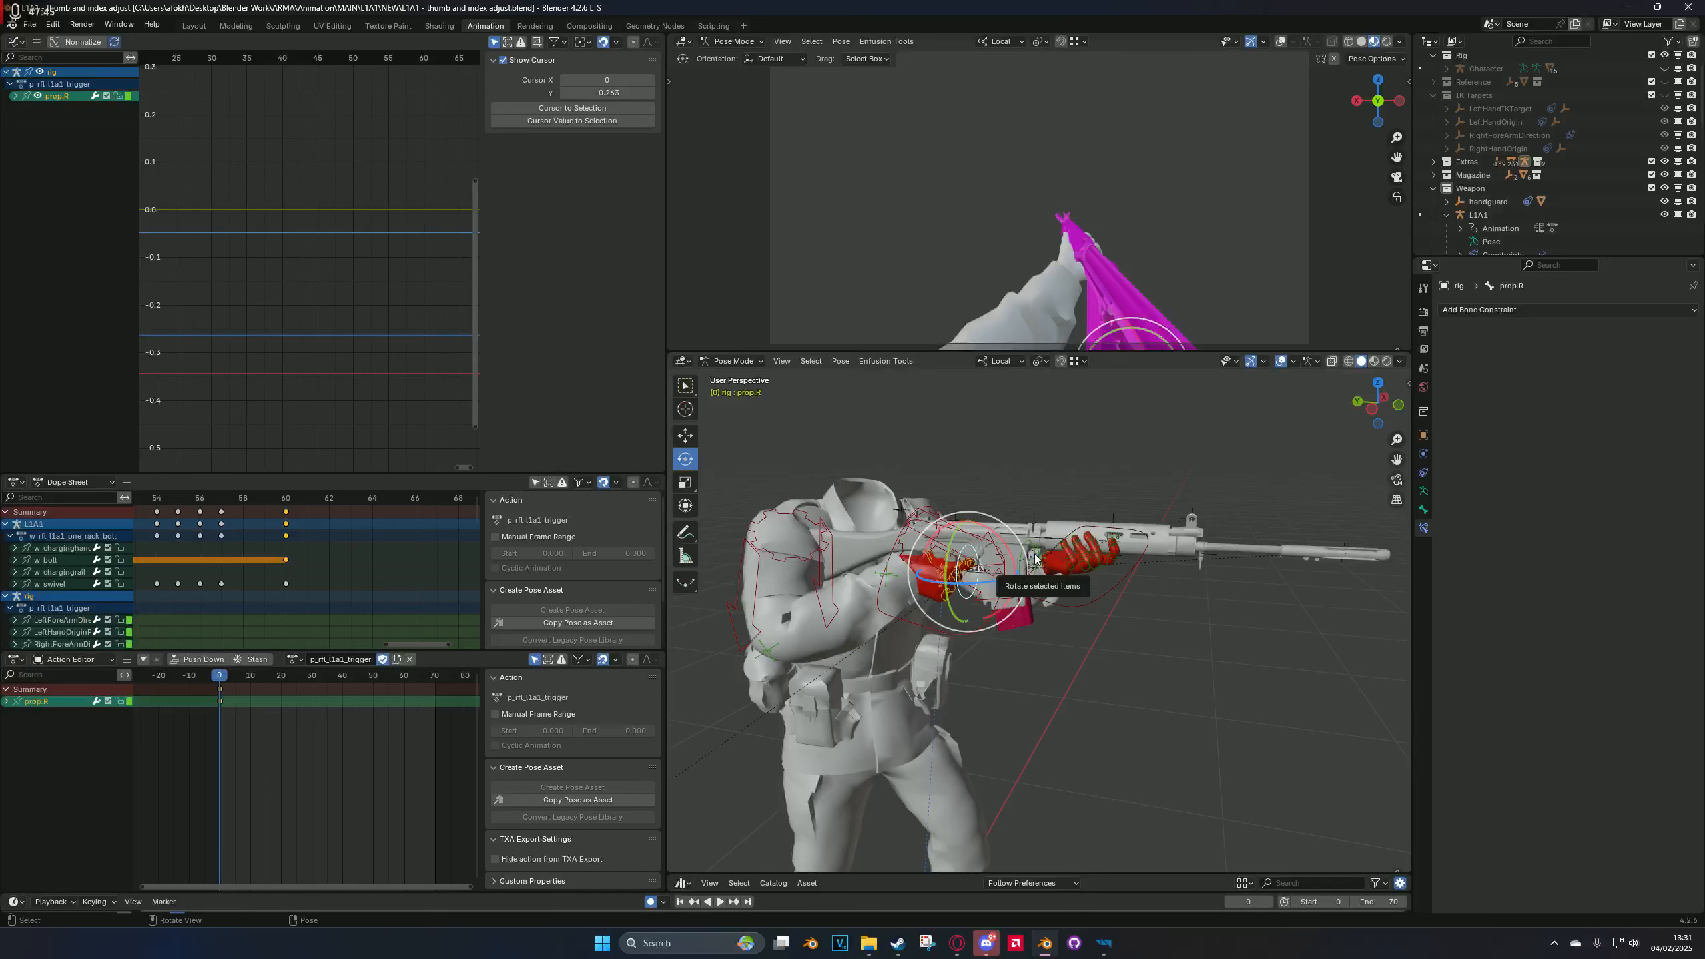
{"action": "scroll", "coordinate": [1136, 611], "scroll_direction": "up", "scroll_amount": 4}
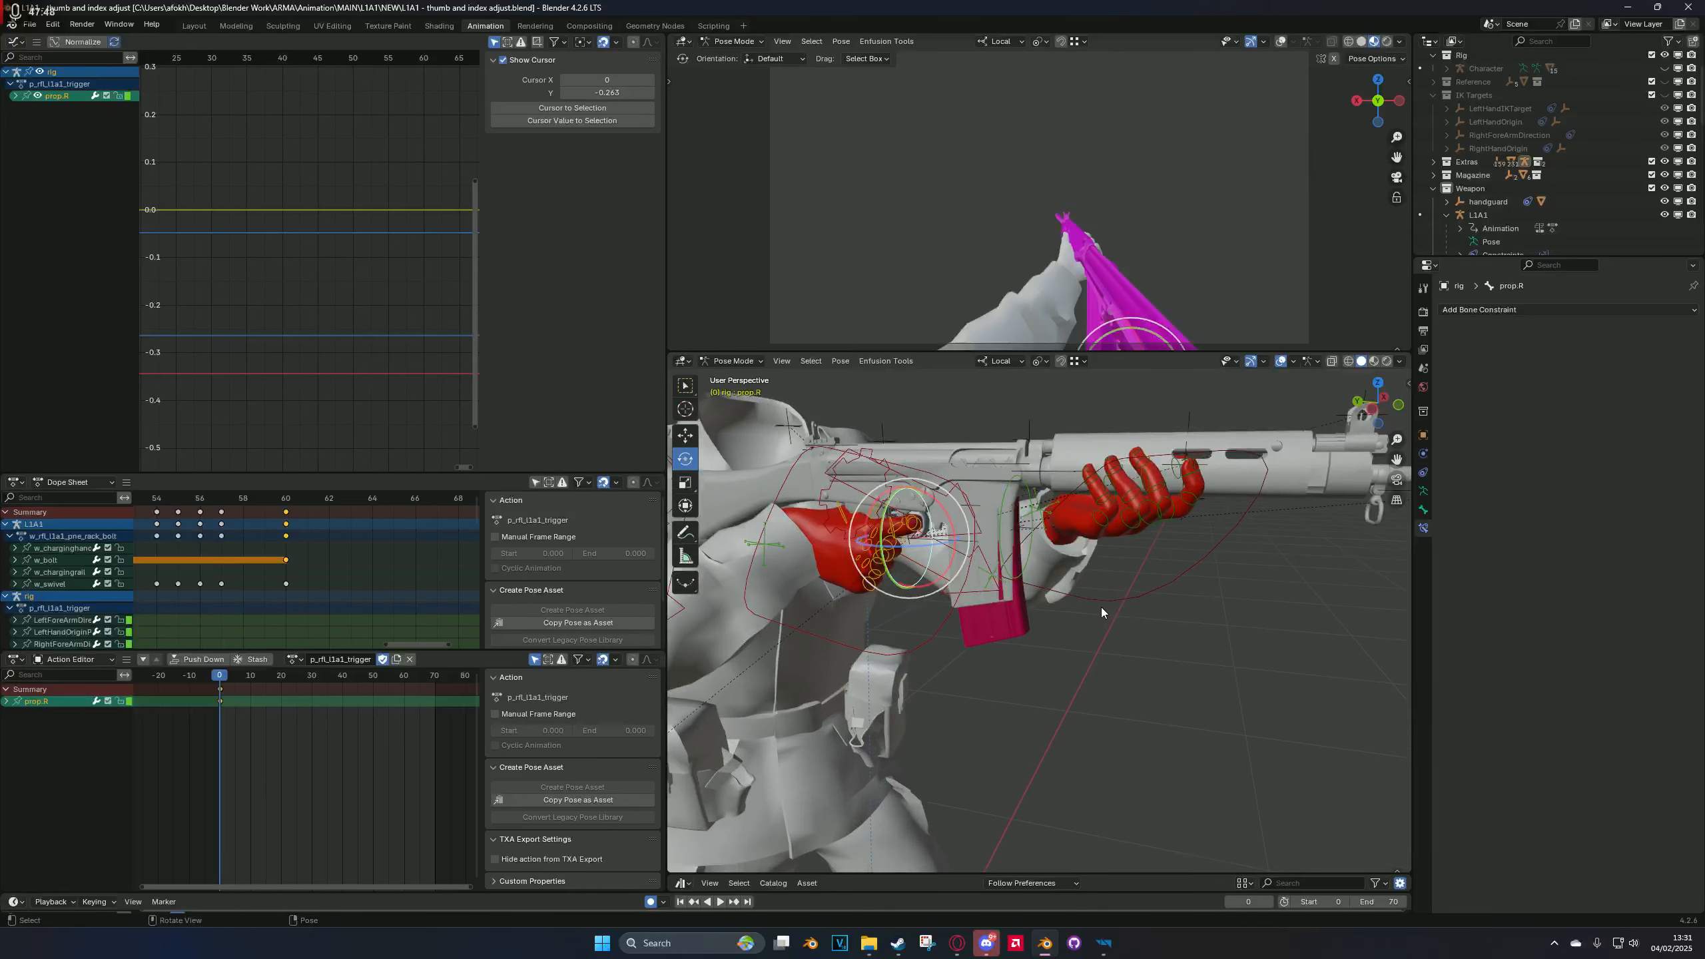
{"action": "scroll", "coordinate": [1100, 608], "scroll_direction": "down", "scroll_amount": 4}
{"action": "middle_click_drag", "start_coordinate": [887, 577], "coordinate": [1044, 566], "text": "shift"}
{"action": "scroll", "coordinate": [1057, 590], "scroll_direction": "up", "scroll_amount": 2}
{"action": "left_click", "coordinate": [1063, 566]}
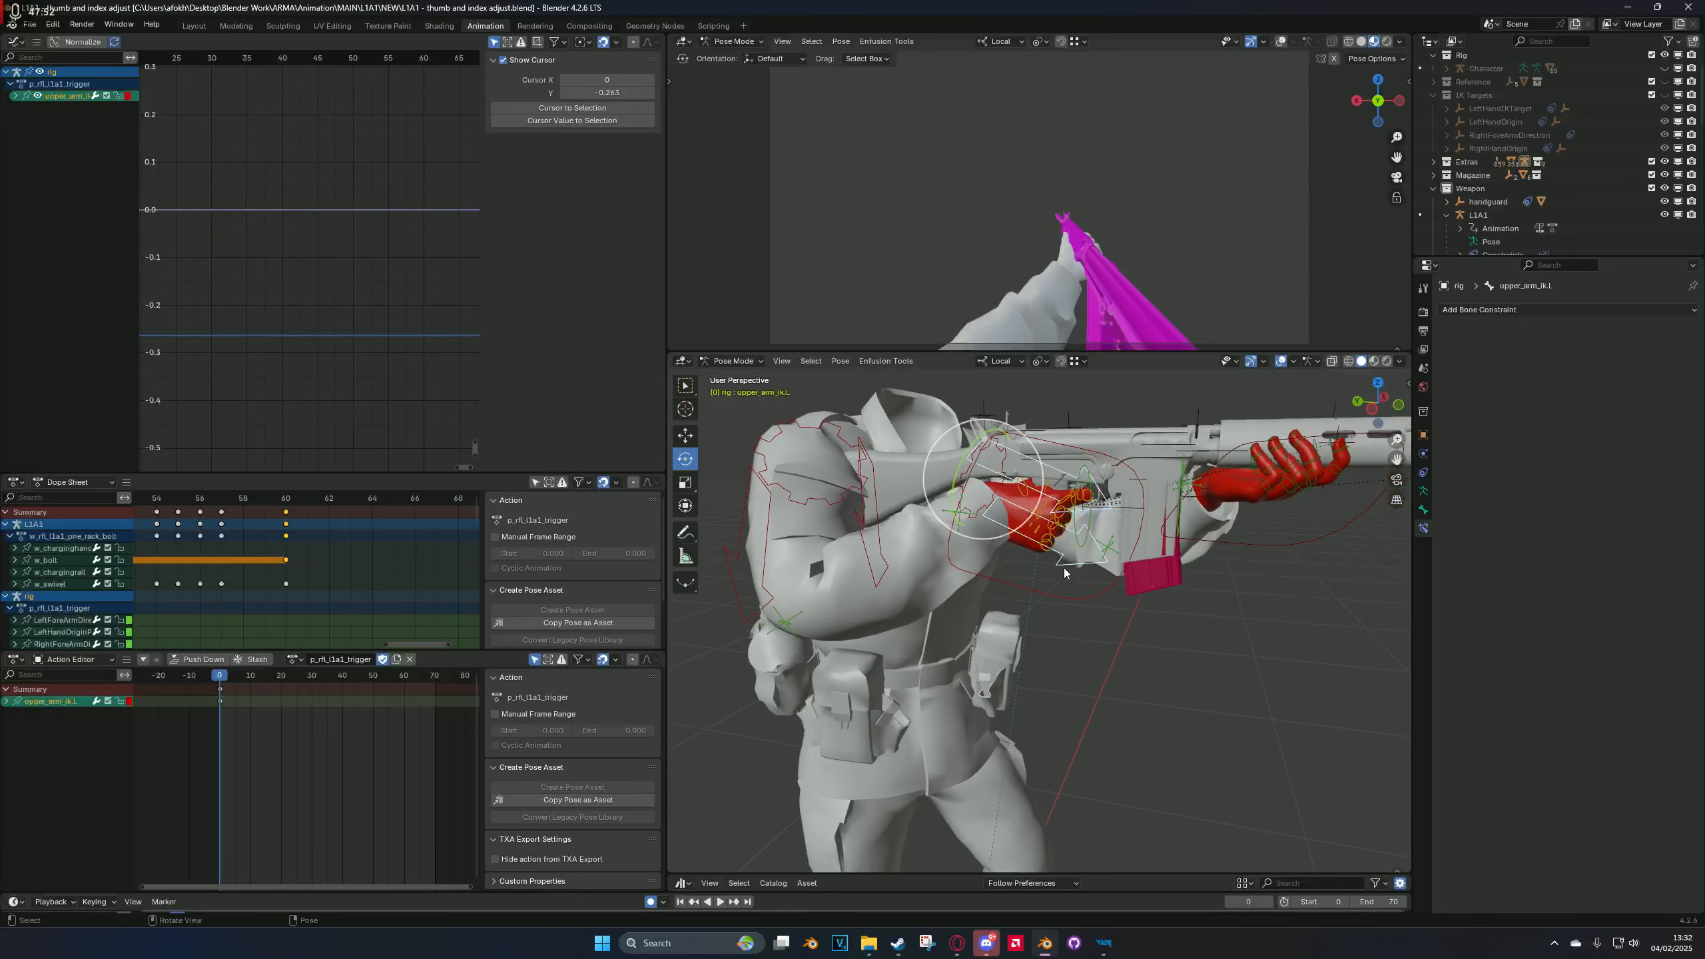
{"action": "middle_click_drag", "start_coordinate": [1066, 578], "coordinate": [1024, 533]}
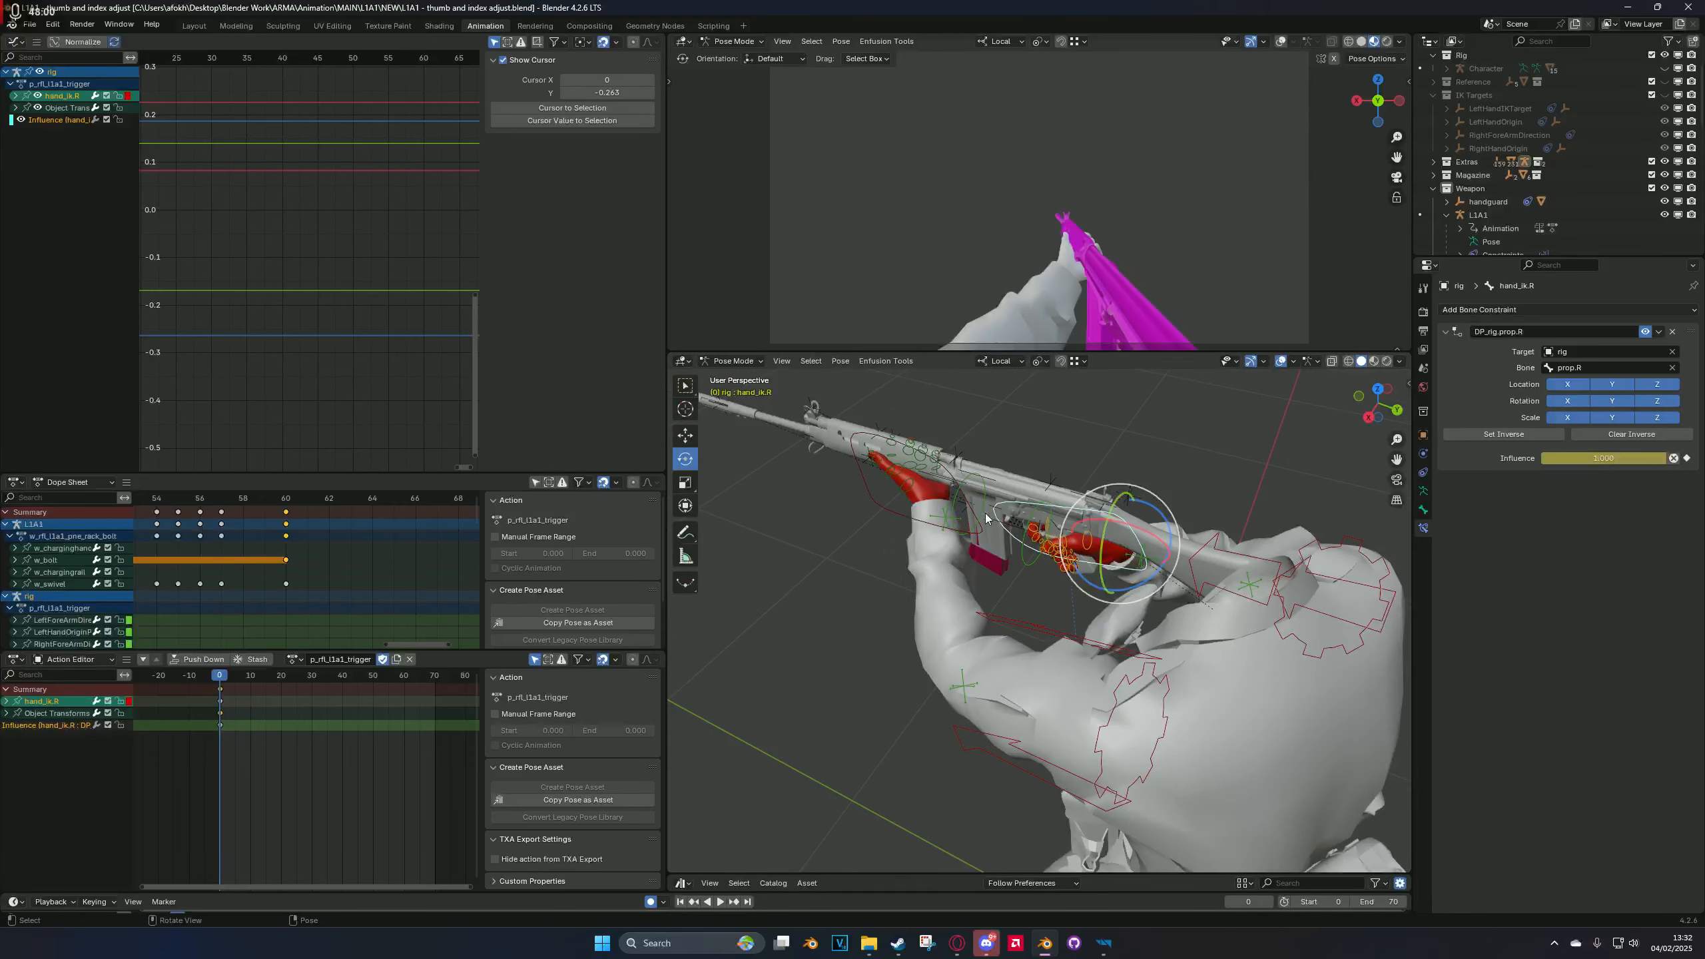
Step: Compare the bone constraints of prop.L and hand_ik.L by selecting each control in turn
{"action": "left_click", "coordinate": [986, 515]}
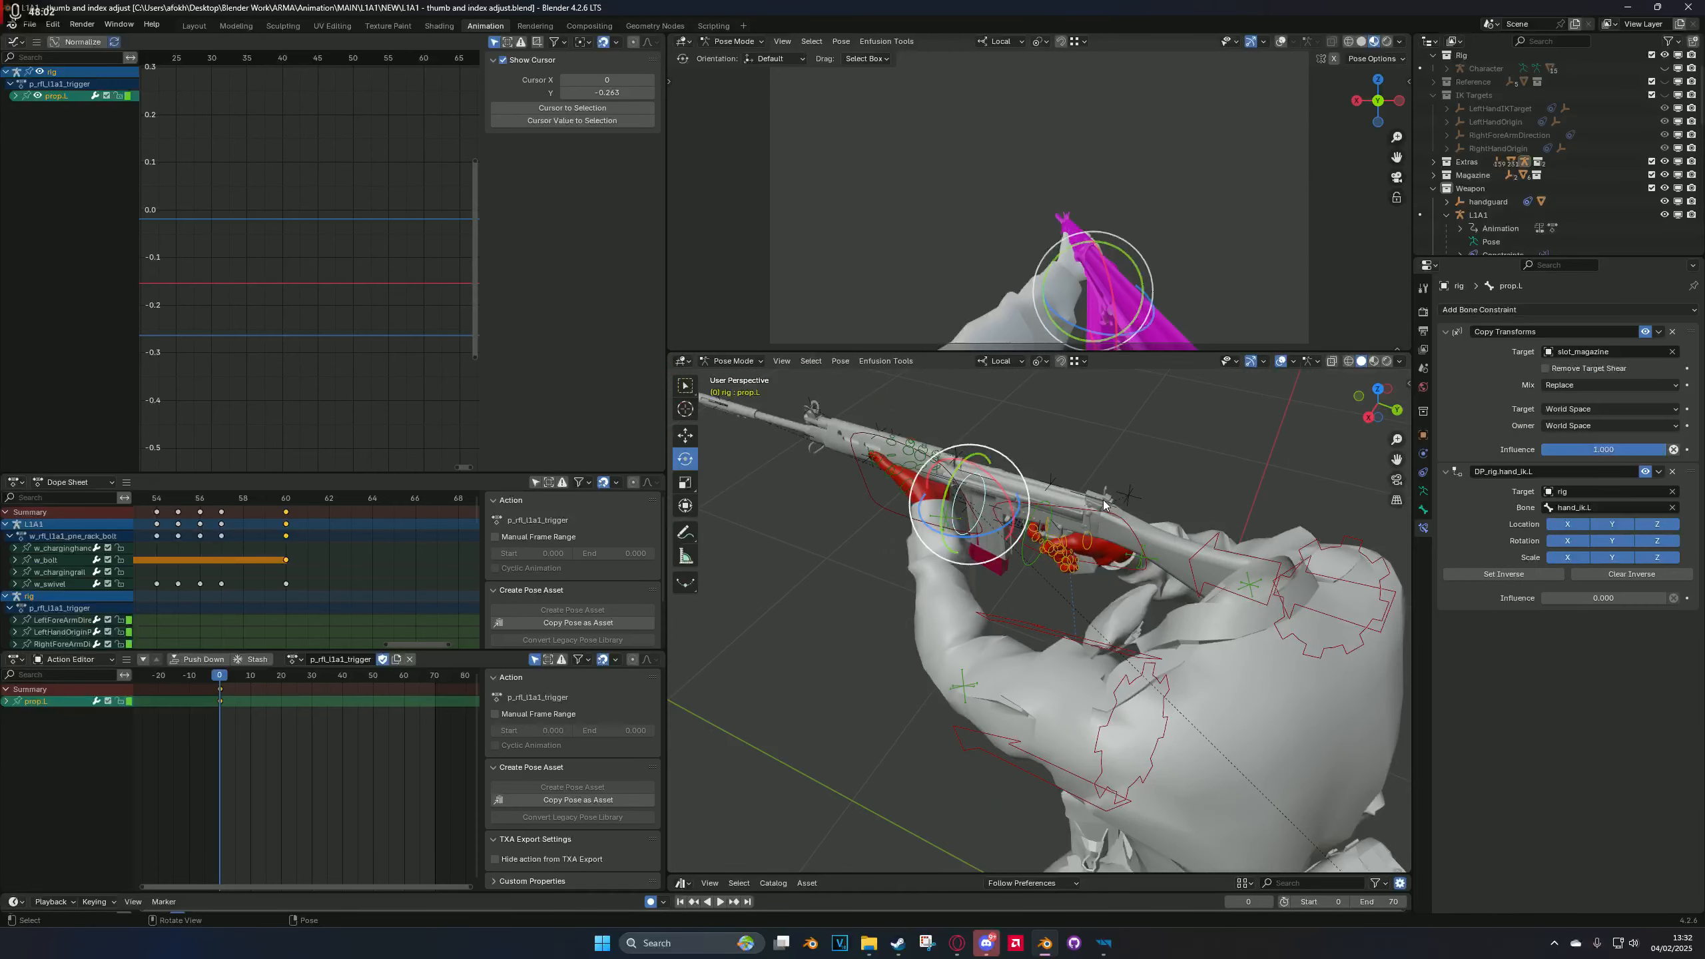
{"action": "left_click", "coordinate": [954, 511]}
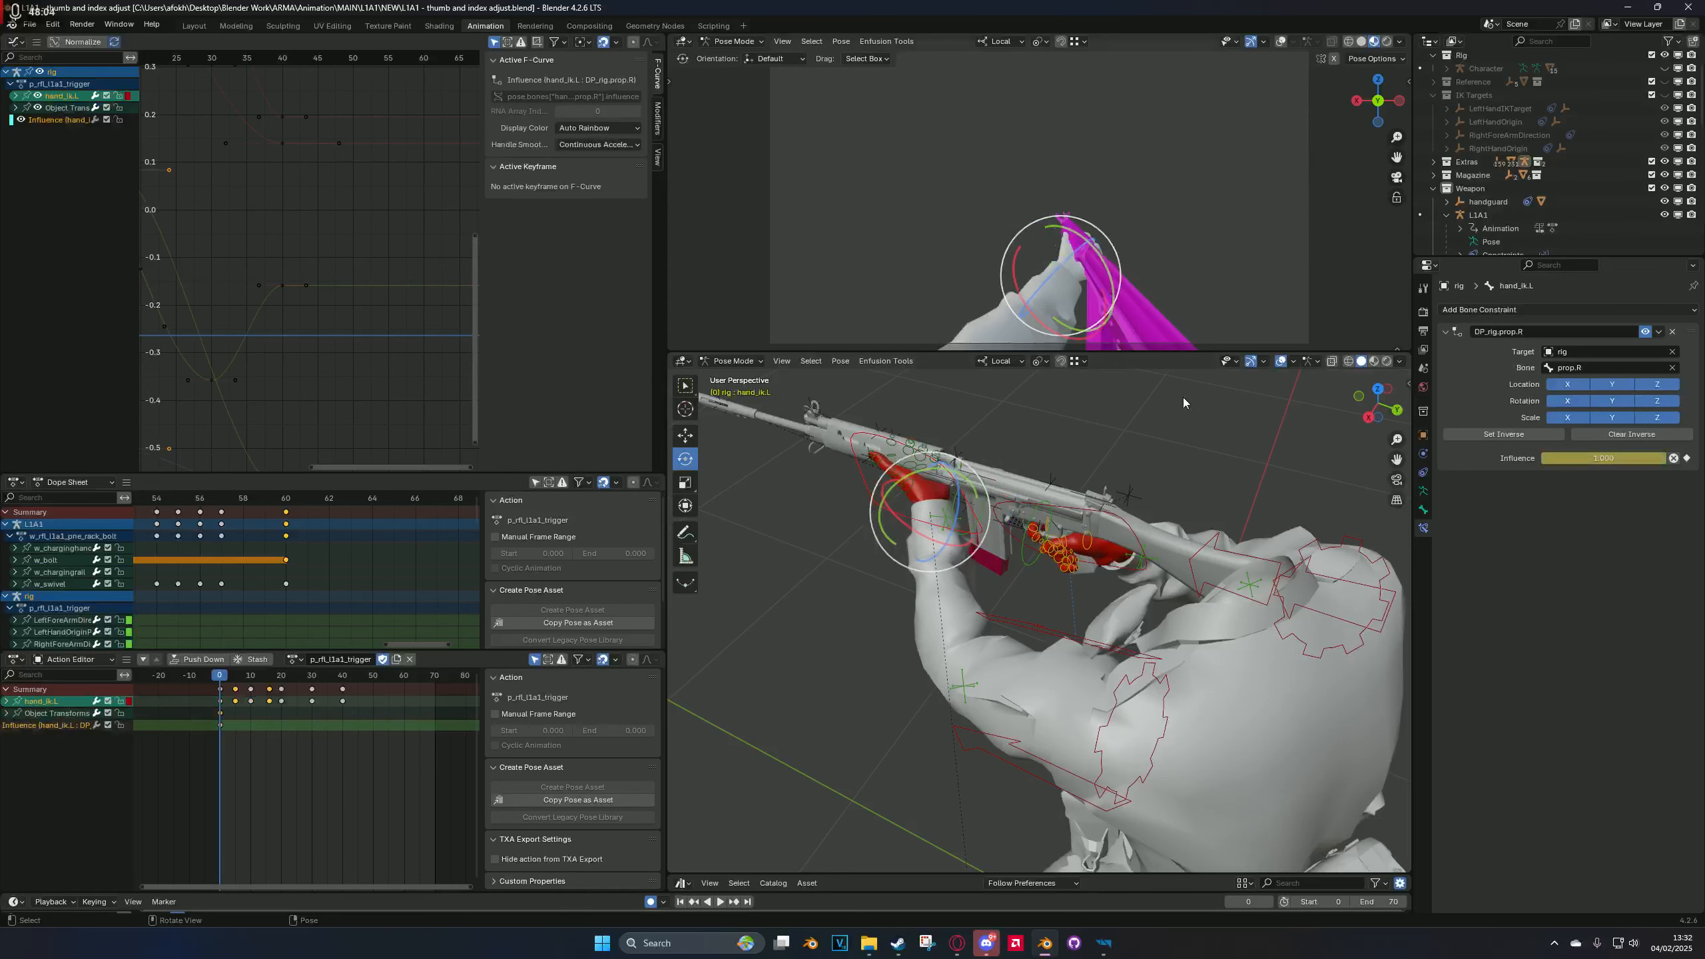
{"action": "left_click", "coordinate": [960, 507]}
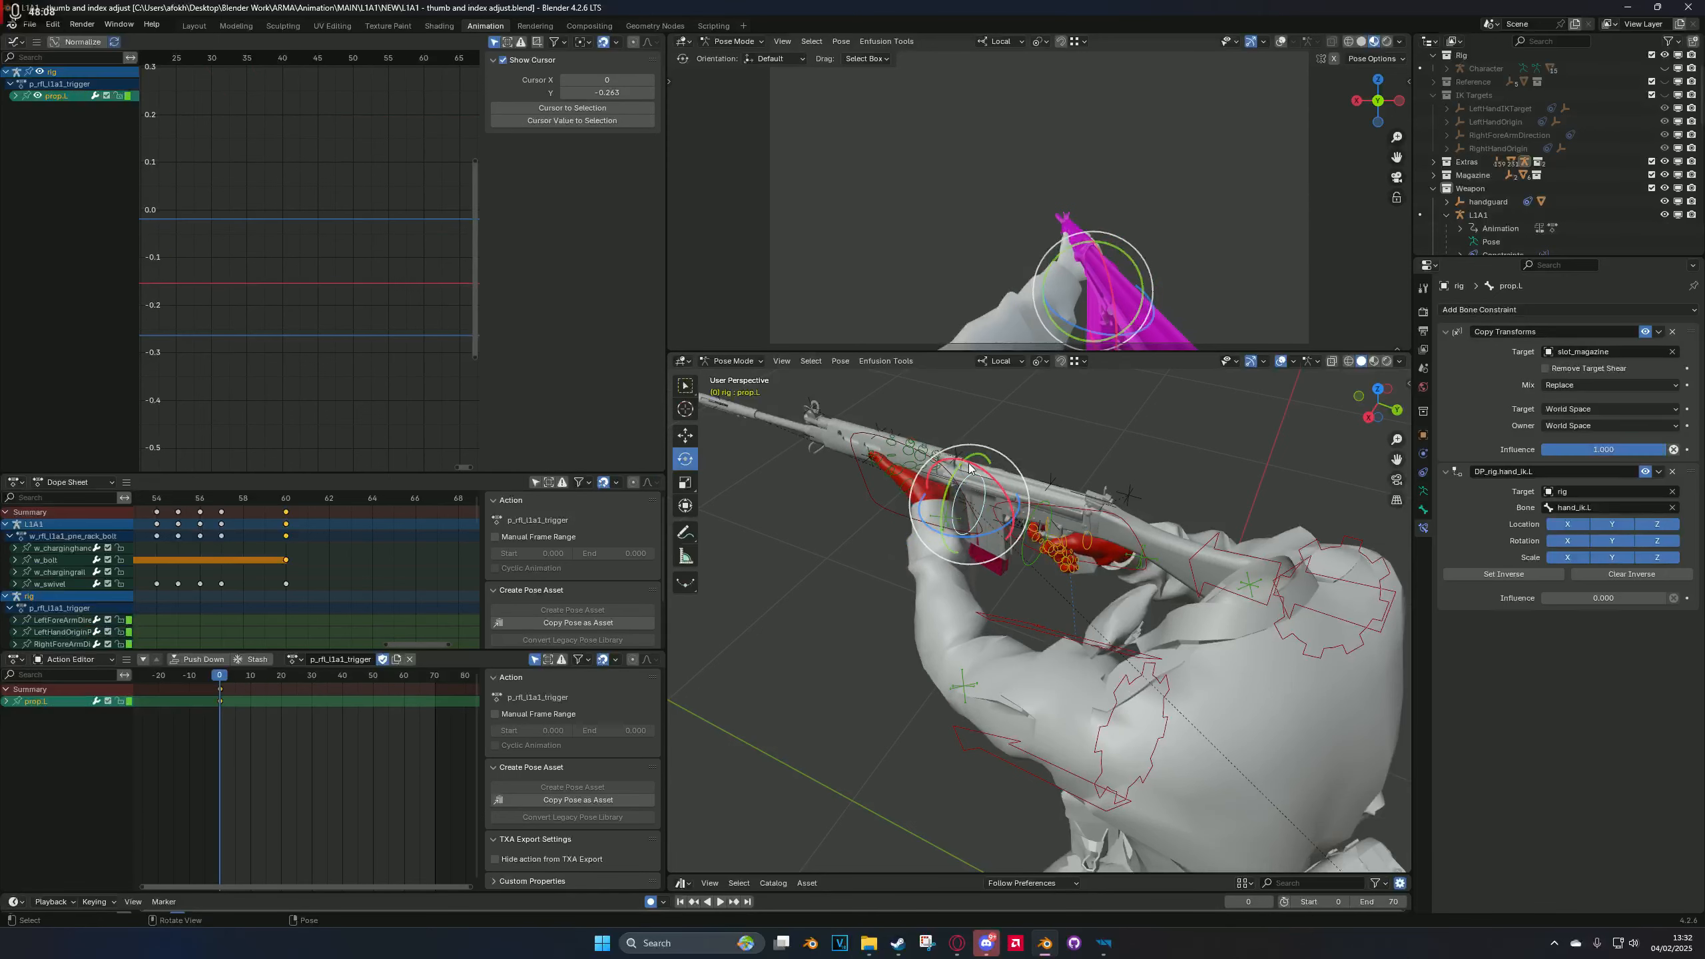
Step: Try moving and rotating hand_ik.L toward the magazine, attempt to move prop.L, and undo the trial changes
{"action": "left_click", "coordinate": [914, 511]}
{"action": "key", "text": "g"}
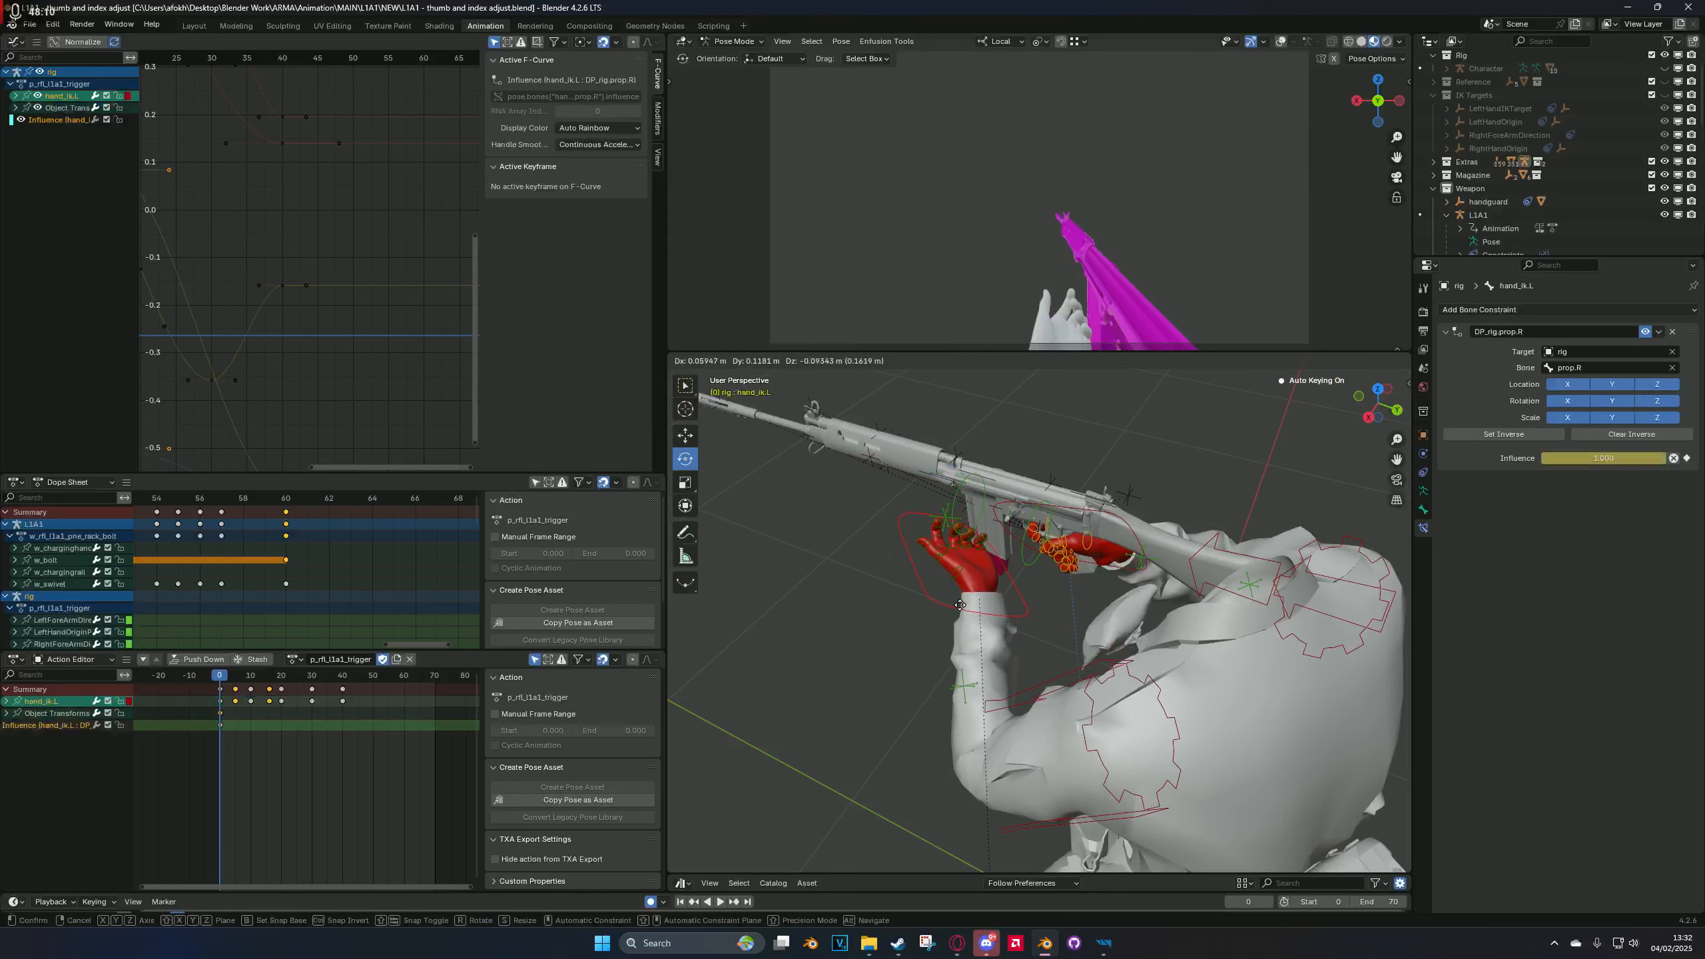
{"action": "left_click", "coordinate": [966, 574]}
{"action": "left_click_drag", "start_coordinate": [970, 574], "coordinate": [1072, 610]}
{"action": "left_click", "coordinate": [983, 516]}
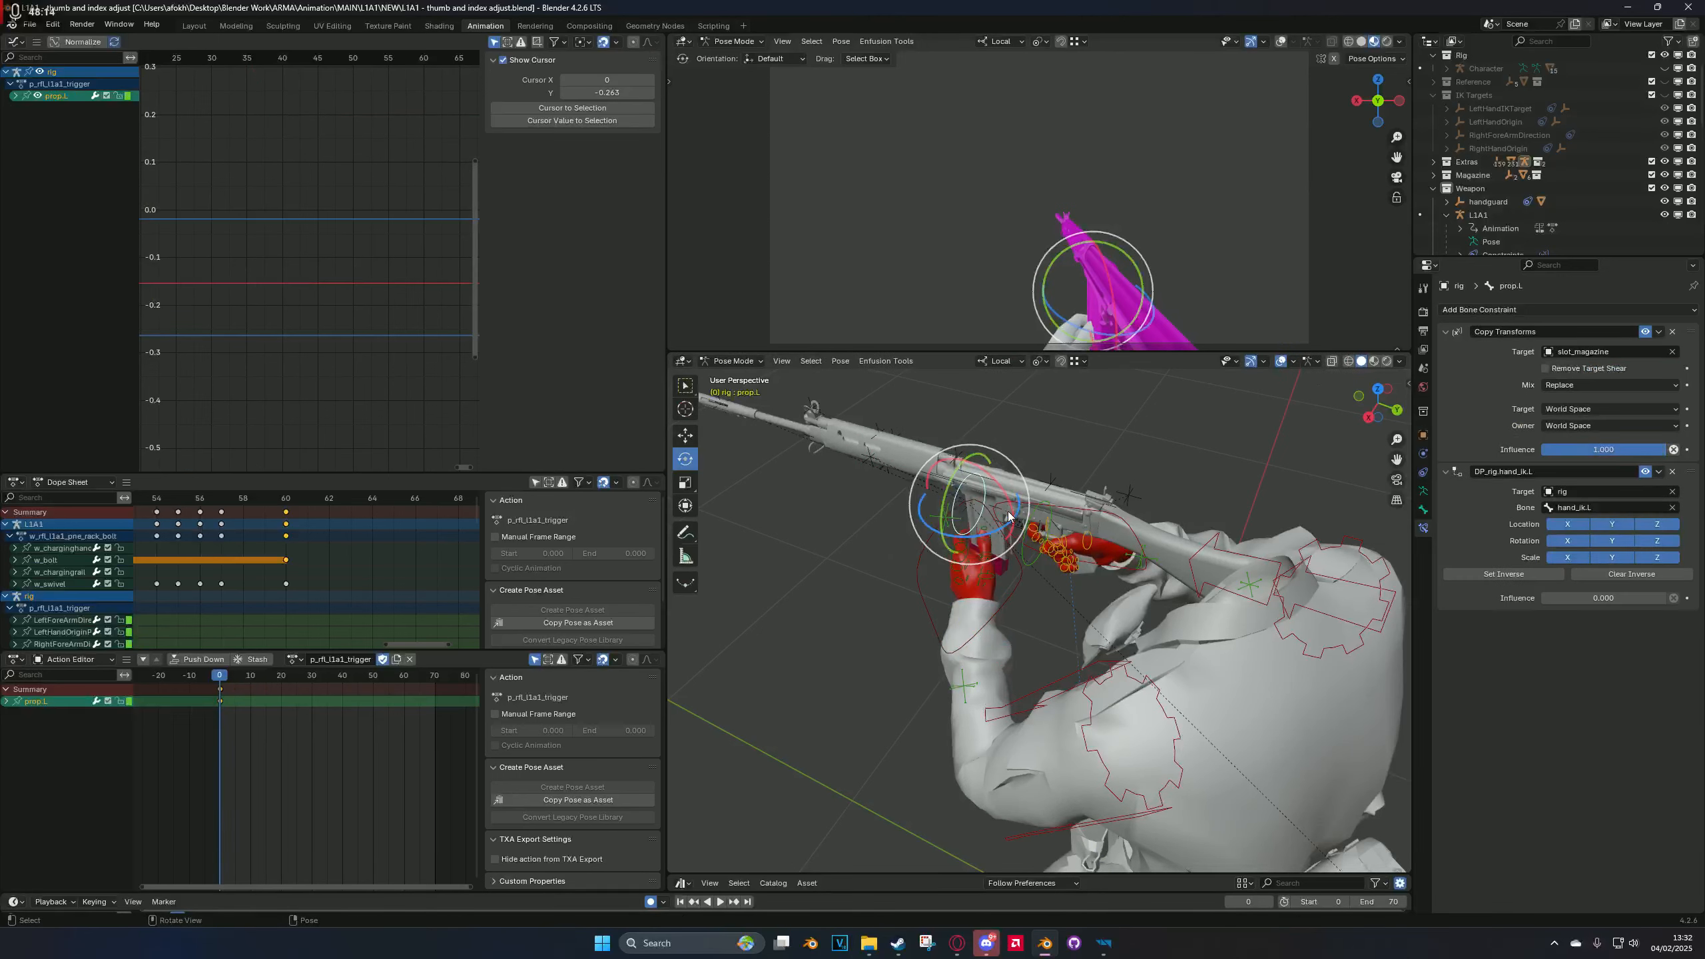
{"action": "middle_click_drag", "start_coordinate": [988, 532], "coordinate": [939, 535]}
{"action": "key", "text": "g"}
{"action": "right_click", "coordinate": [935, 538]}
{"action": "key", "text": "ctrl+z"}
{"action": "key", "text": "ctrl+z"}
{"action": "key", "text": "ctrl+z"}
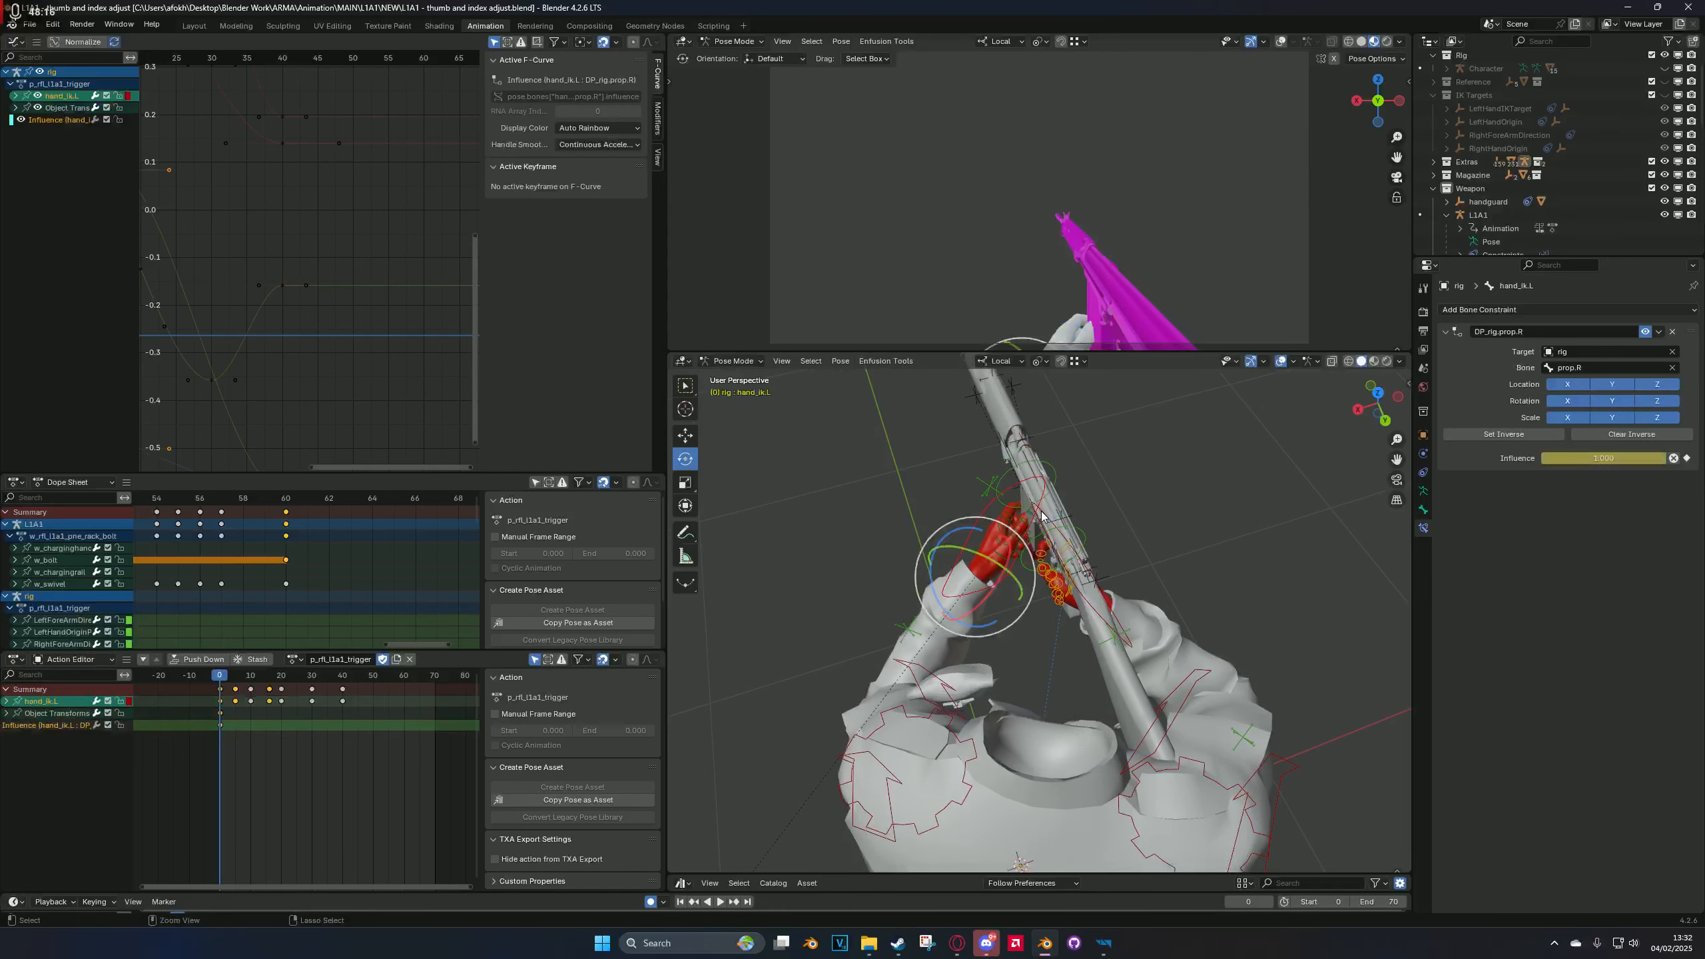
Step: Show the viewport sidebar for hand_ik.L, review the rig layers, and view the rifle from behind
{"action": "middle_click_drag", "start_coordinate": [1038, 511], "coordinate": [1122, 455]}
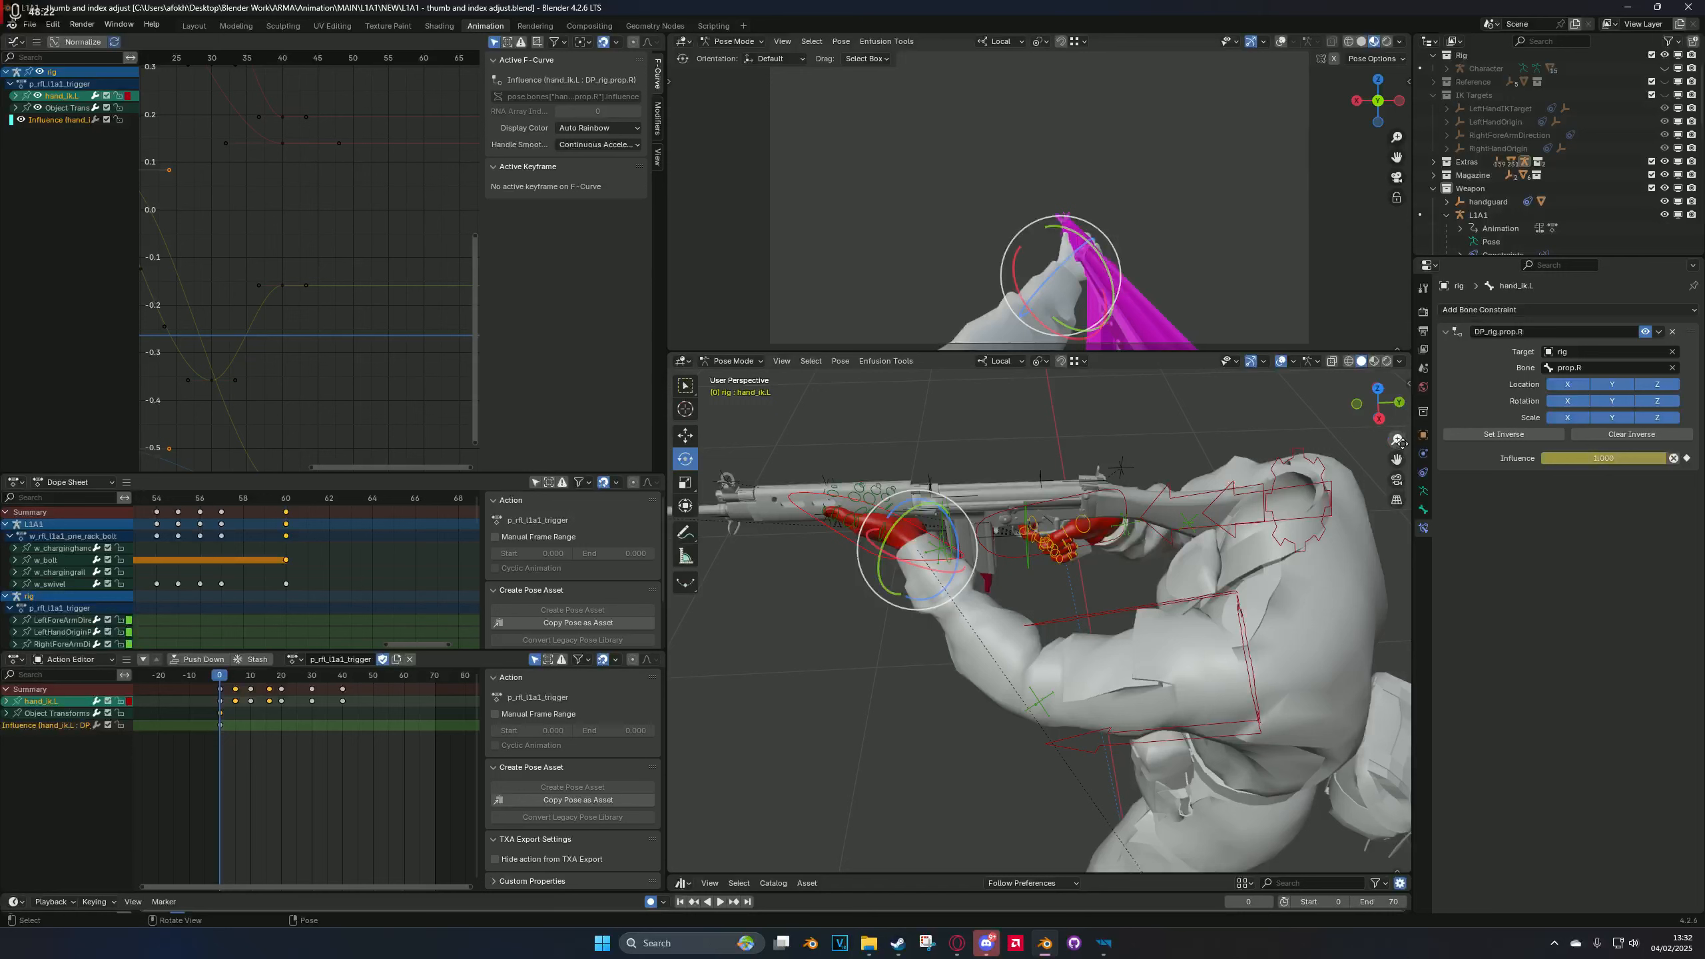
{"action": "left_click", "coordinate": [1409, 383]}
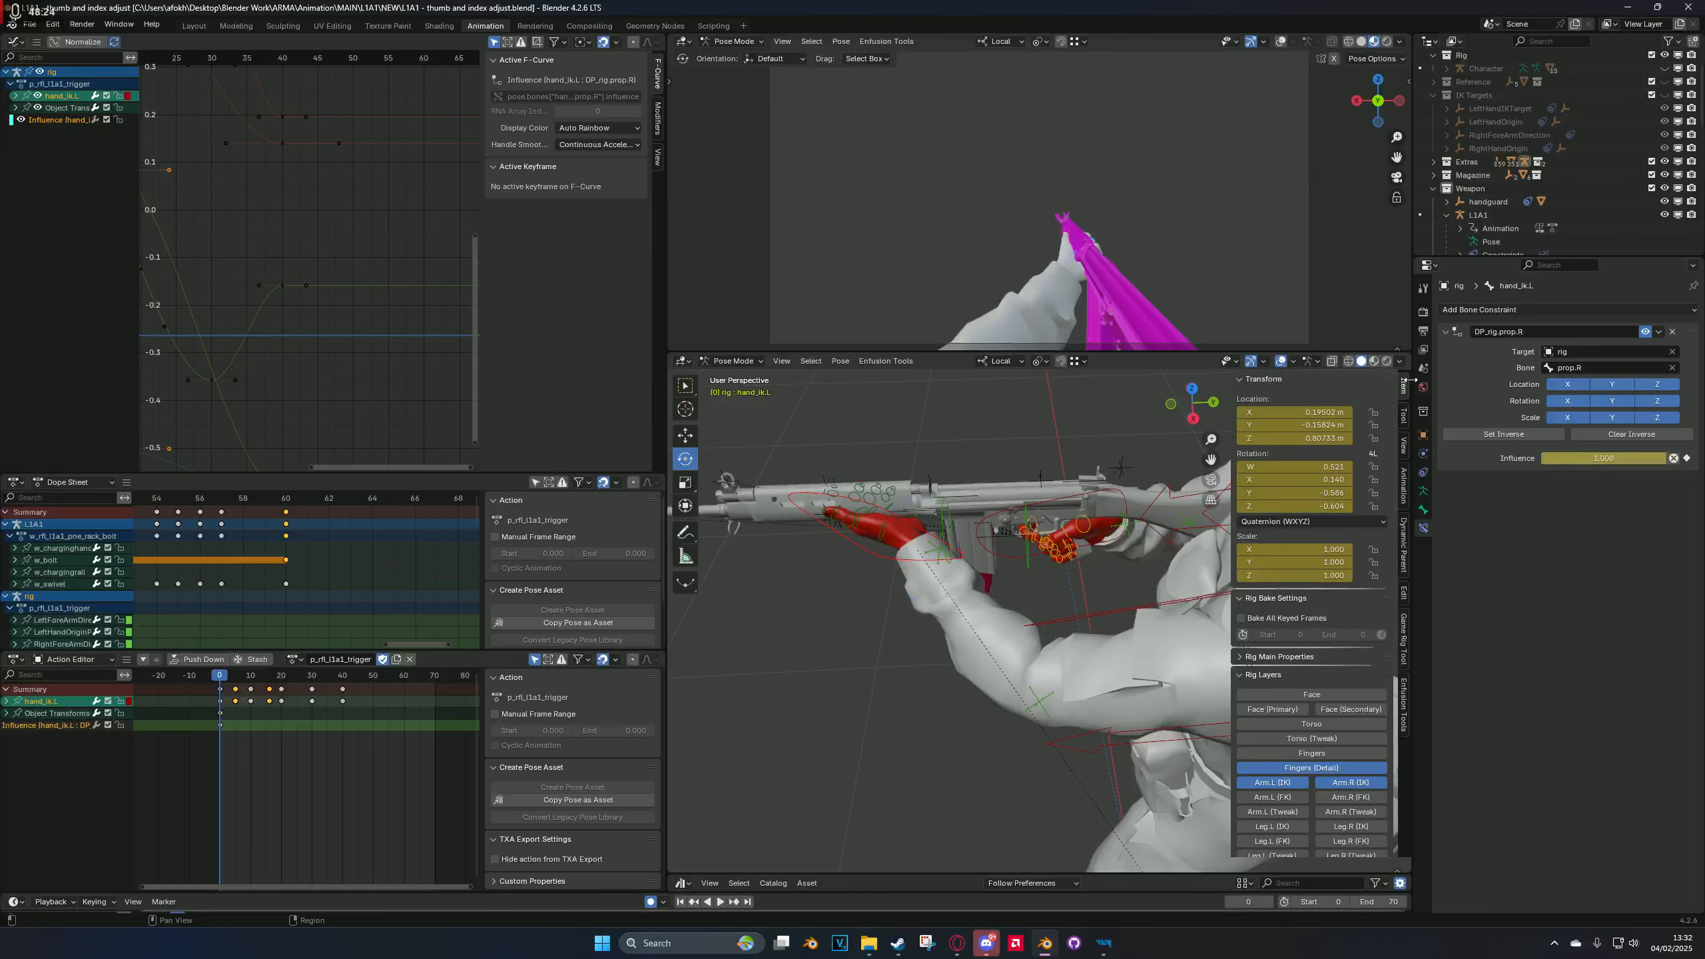
{"action": "scroll", "coordinate": [1350, 664], "scroll_direction": "down", "scroll_amount": 2}
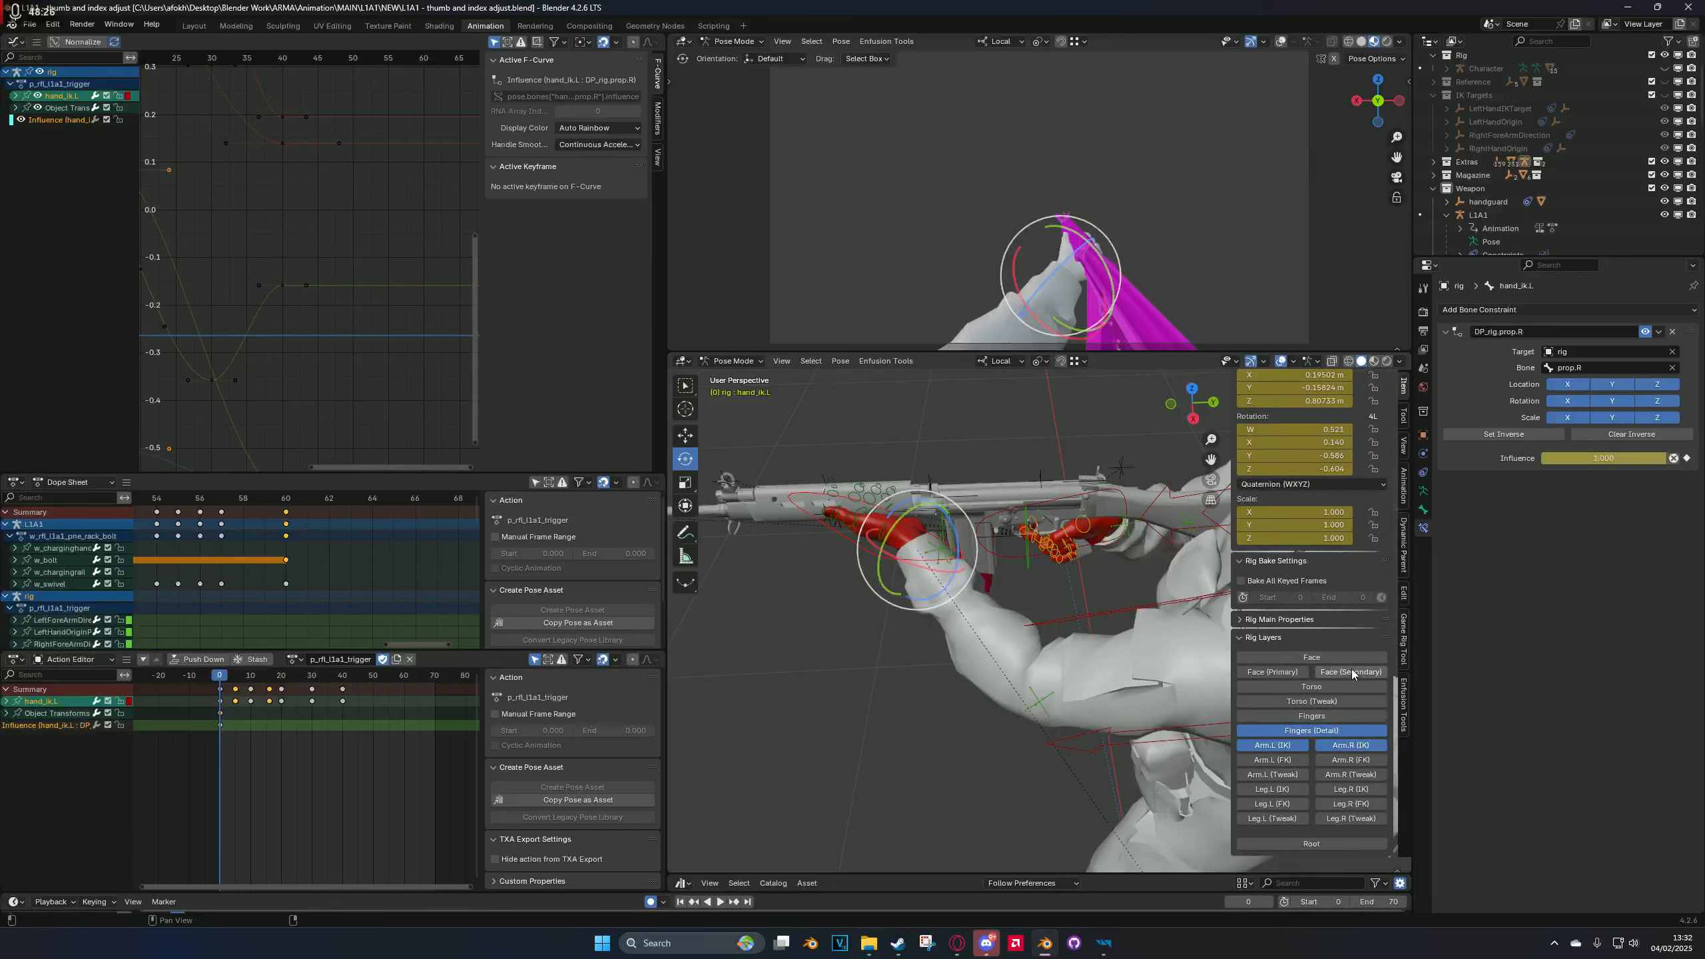
{"action": "middle_click_drag", "start_coordinate": [1099, 581], "coordinate": [849, 545]}
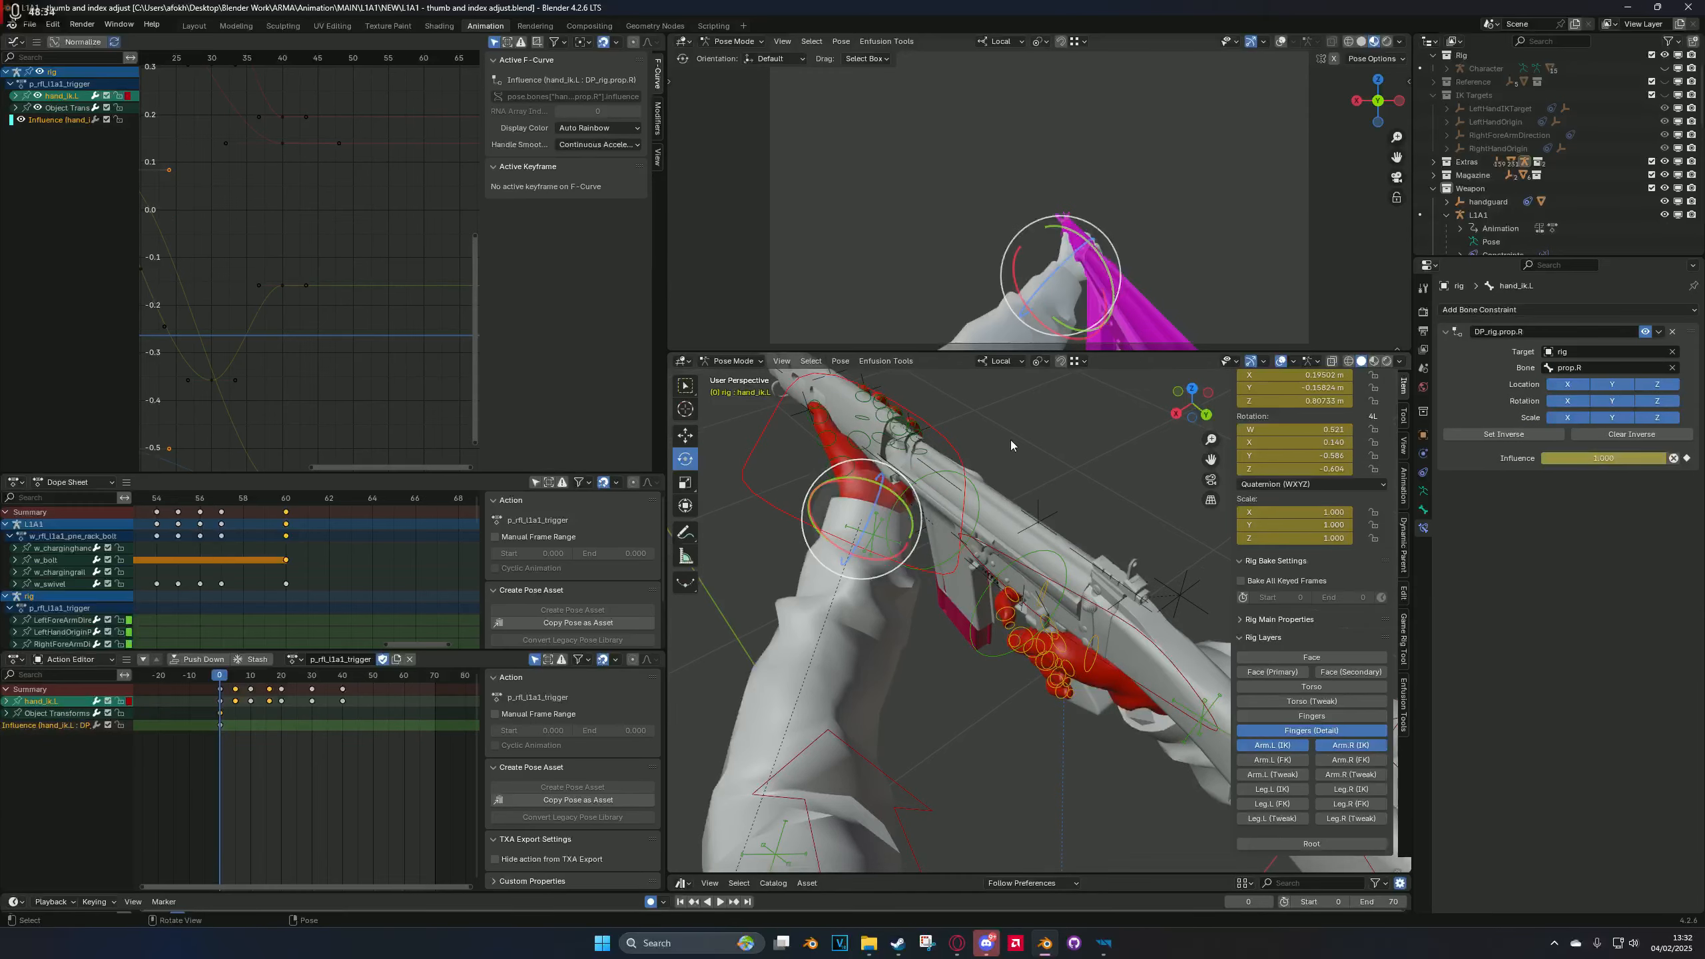
Step: Try moving prop.R to demonstrate how both hands follow the rifle, and restore its position
{"action": "left_click", "coordinate": [1001, 653]}
{"action": "key", "text": "g"}
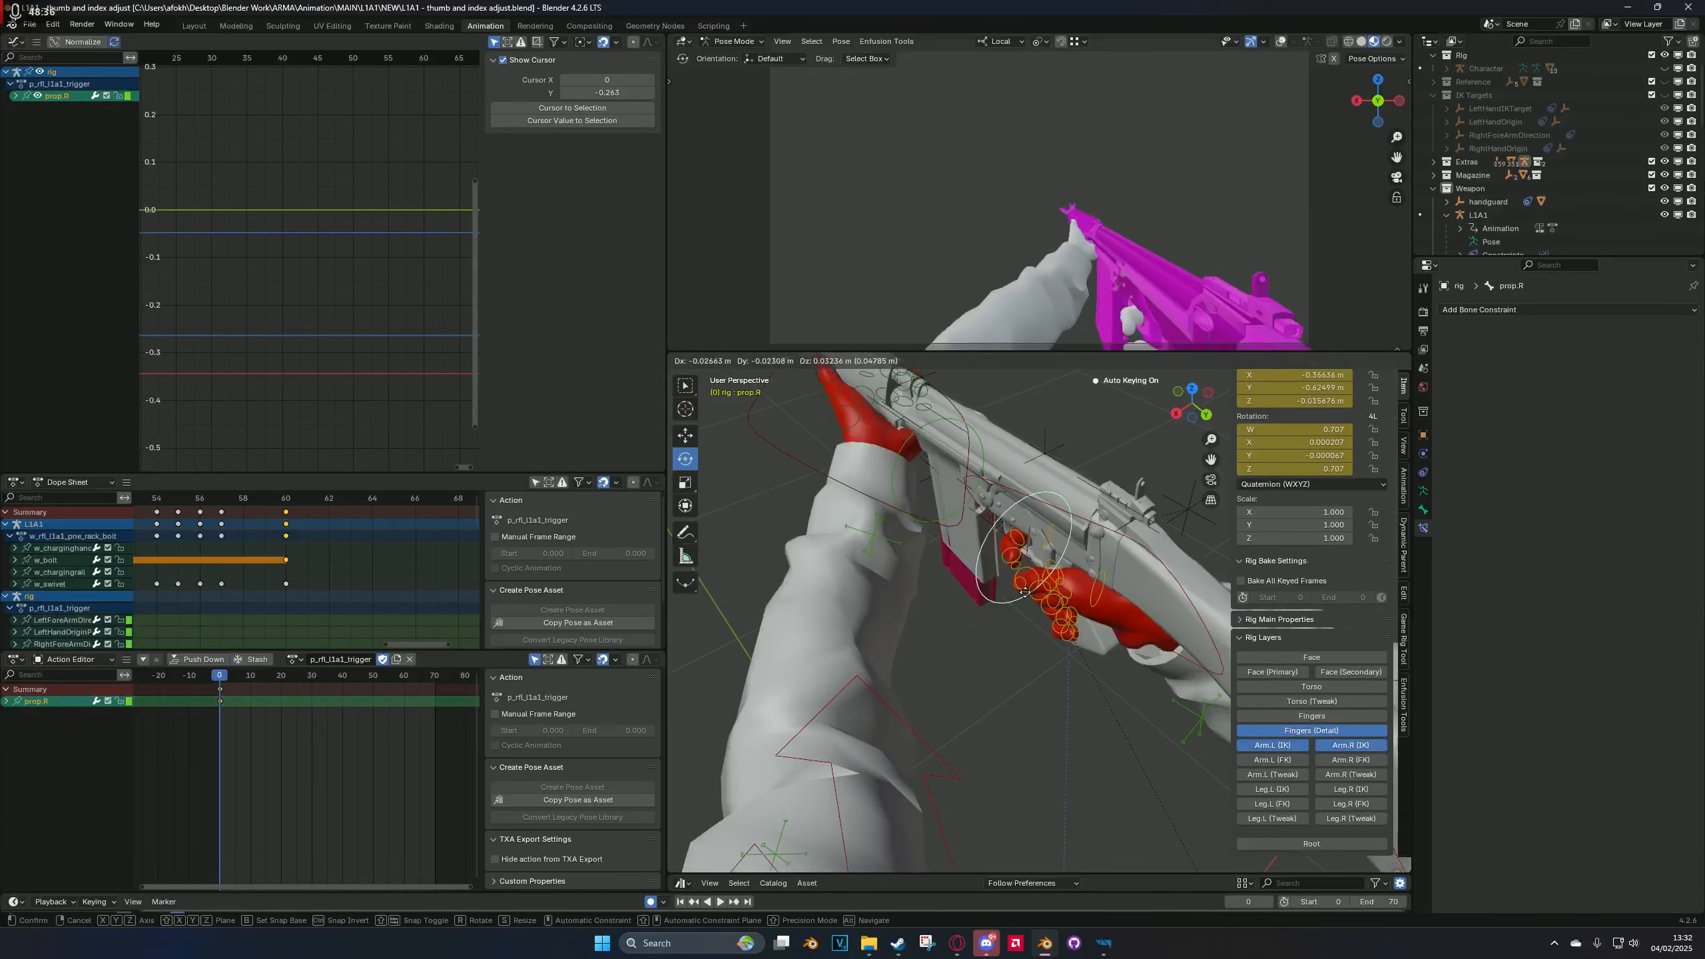
{"action": "left_click", "coordinate": [1121, 666]}
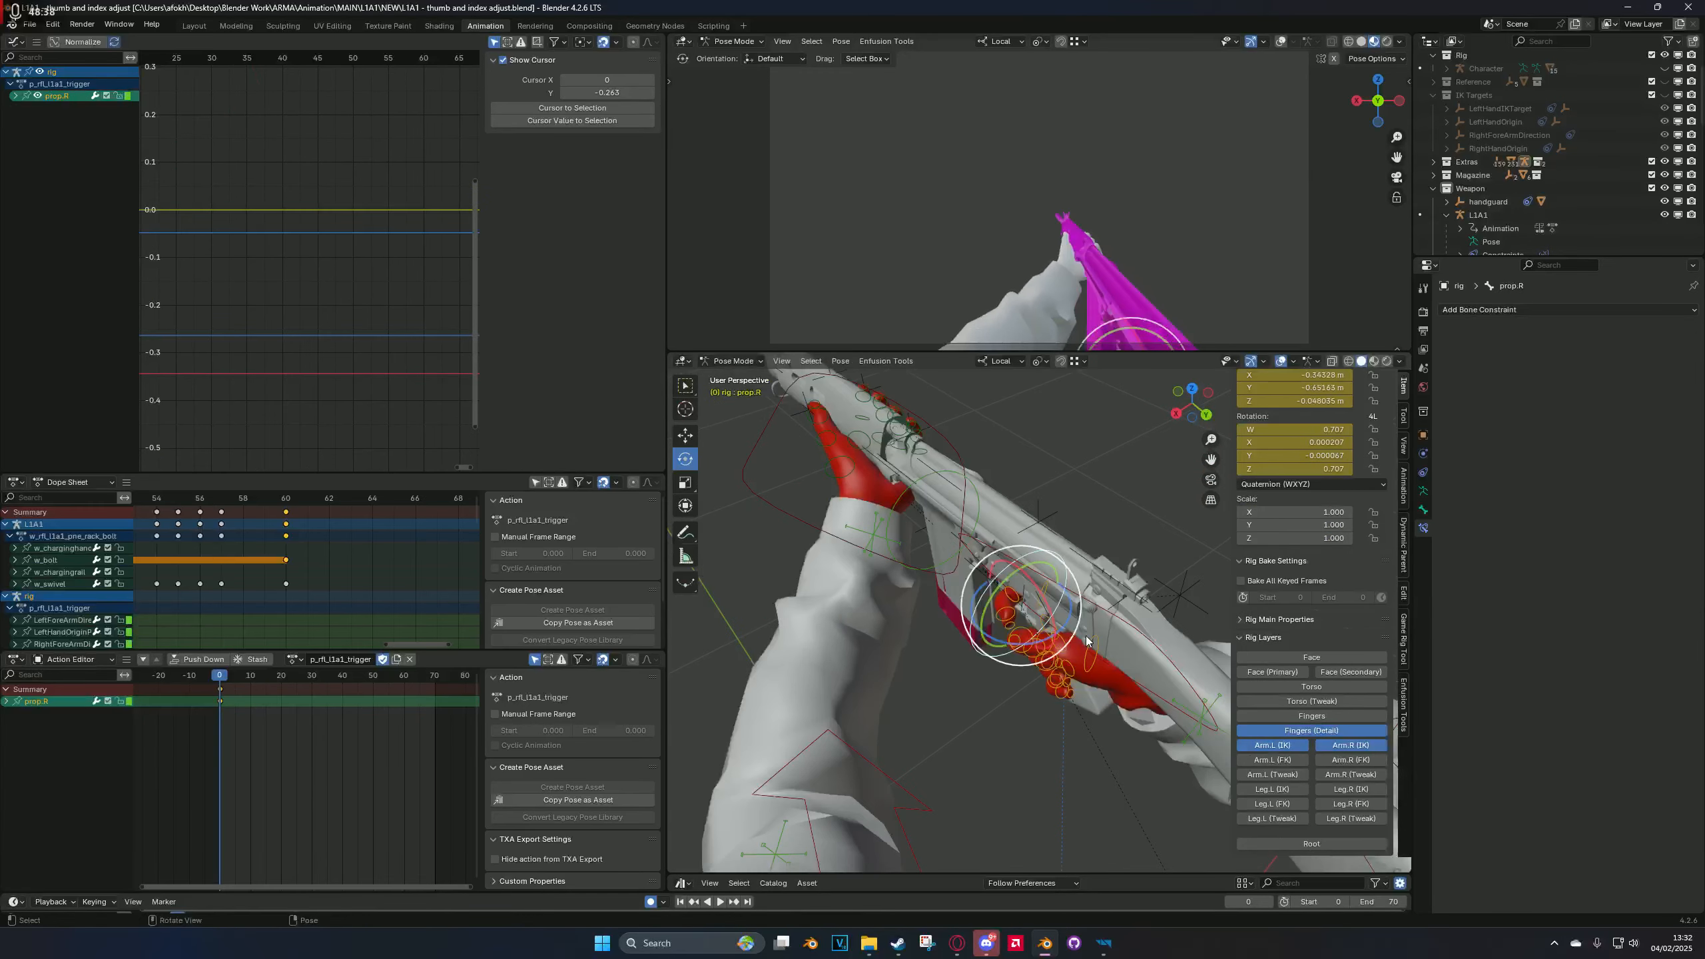
{"action": "middle_click_drag", "start_coordinate": [1121, 667], "coordinate": [1161, 638]}
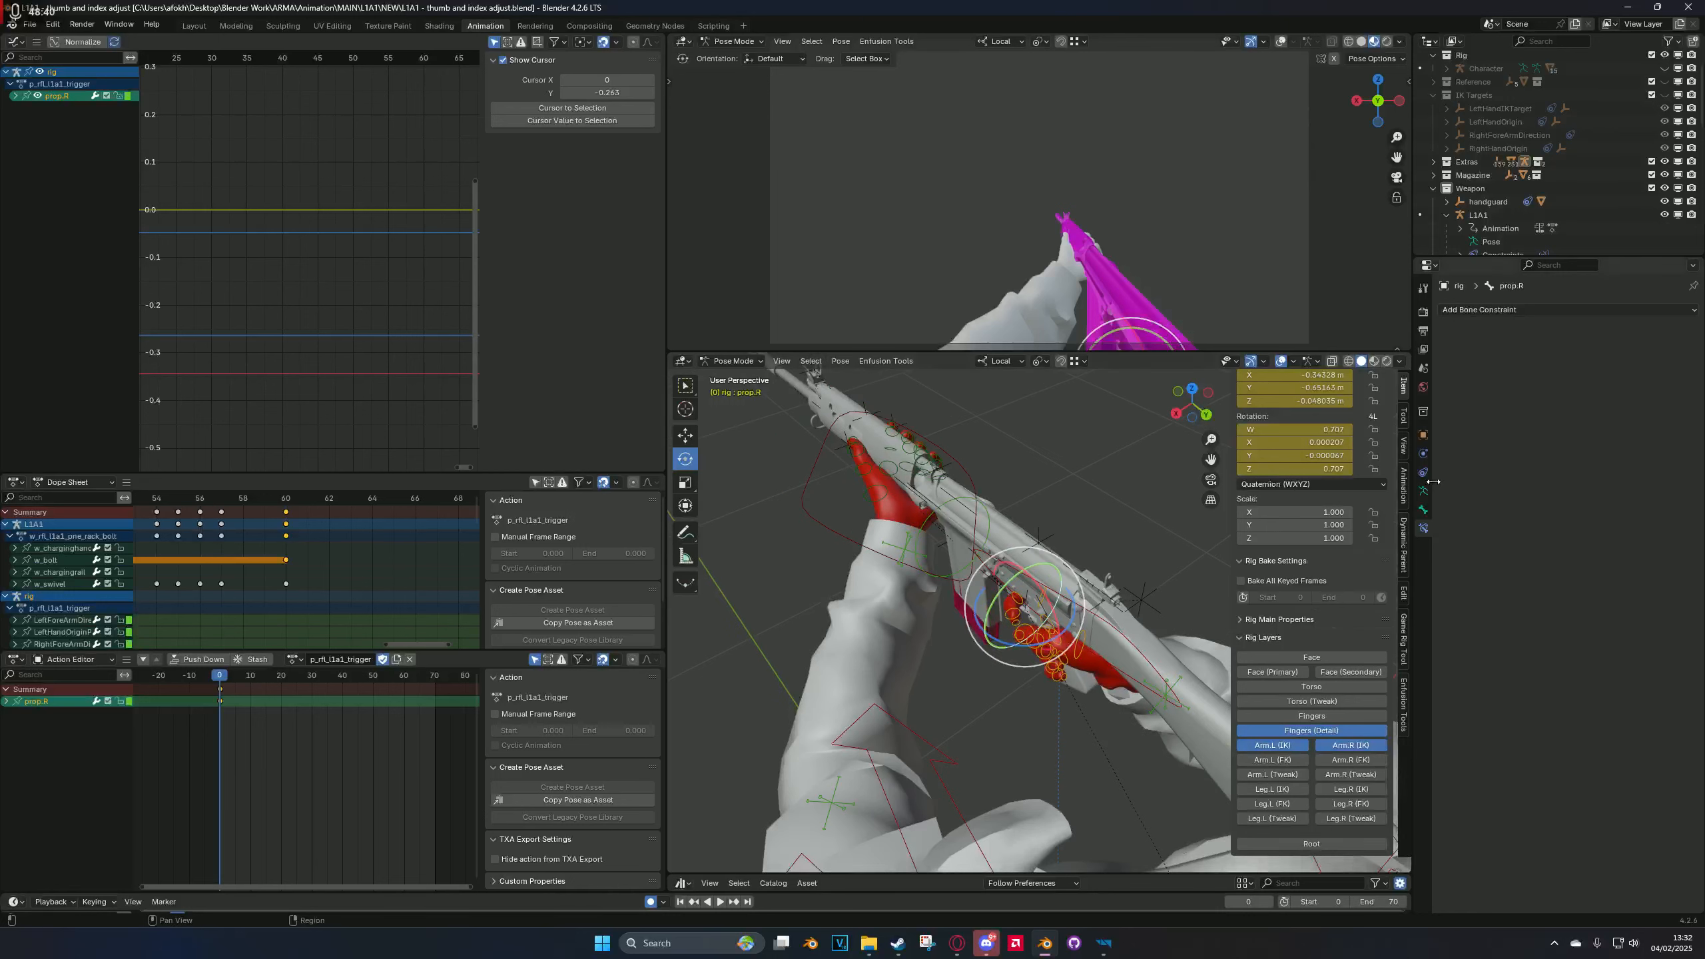
Step: Select hand_ik.L and look through the available bone constraint types without adding one
{"action": "left_click", "coordinate": [917, 560]}
{"action": "left_click", "coordinate": [918, 562]}
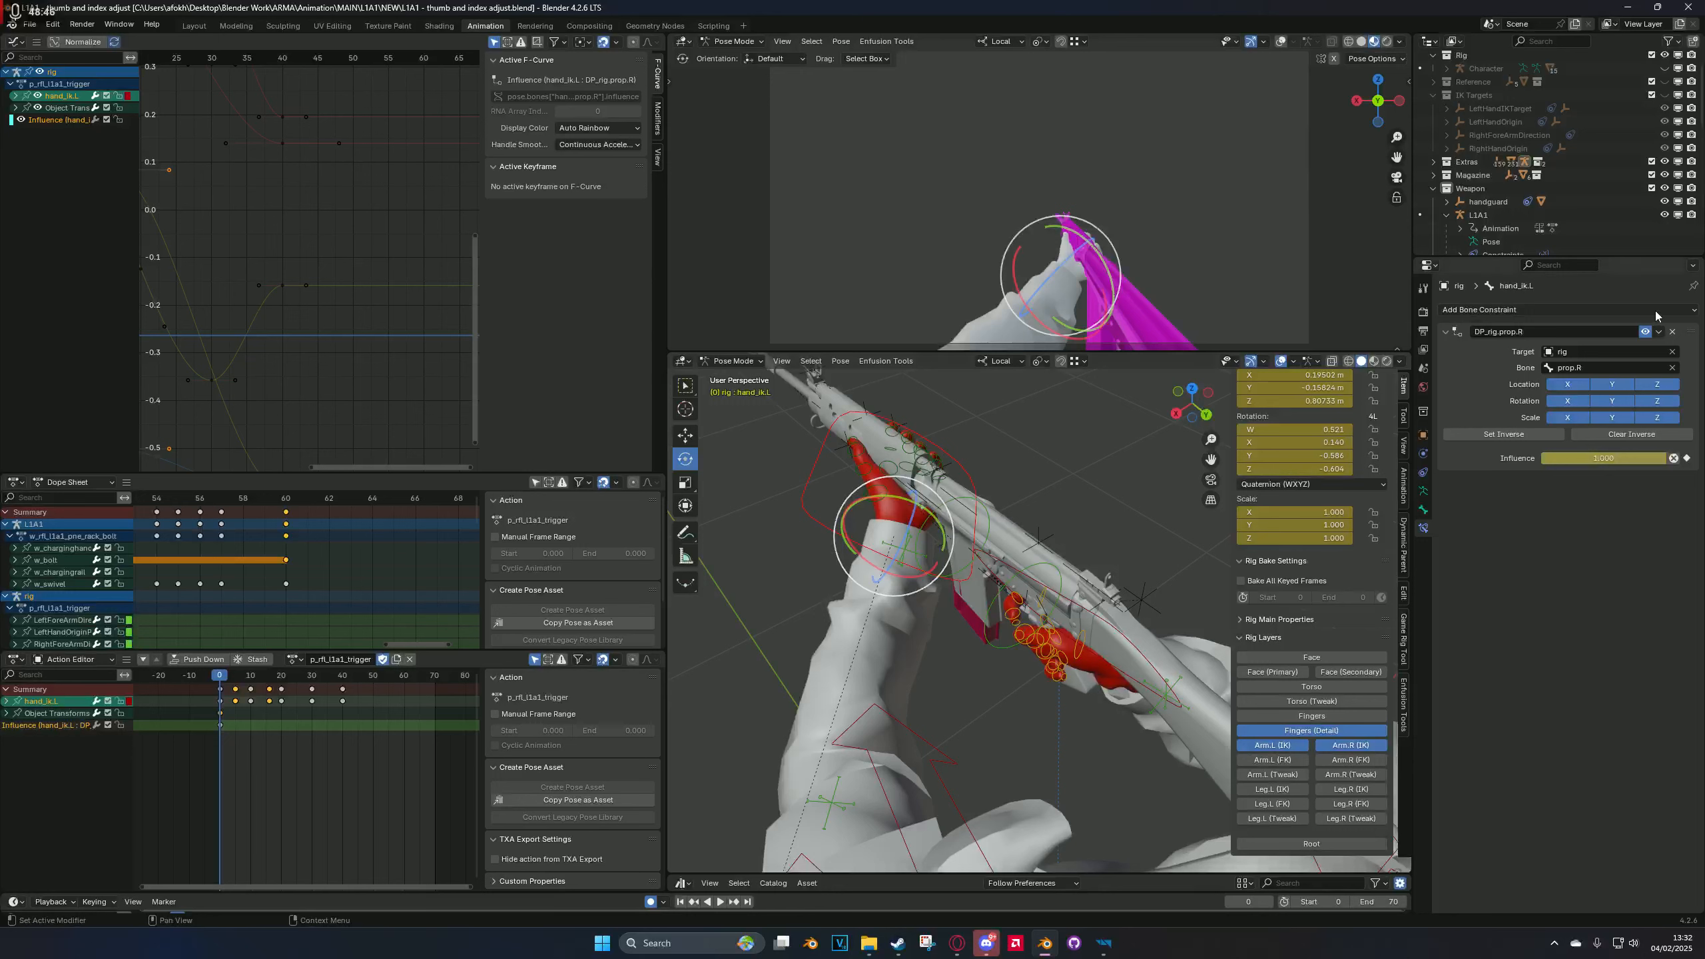
{"action": "left_click", "coordinate": [1570, 309]}
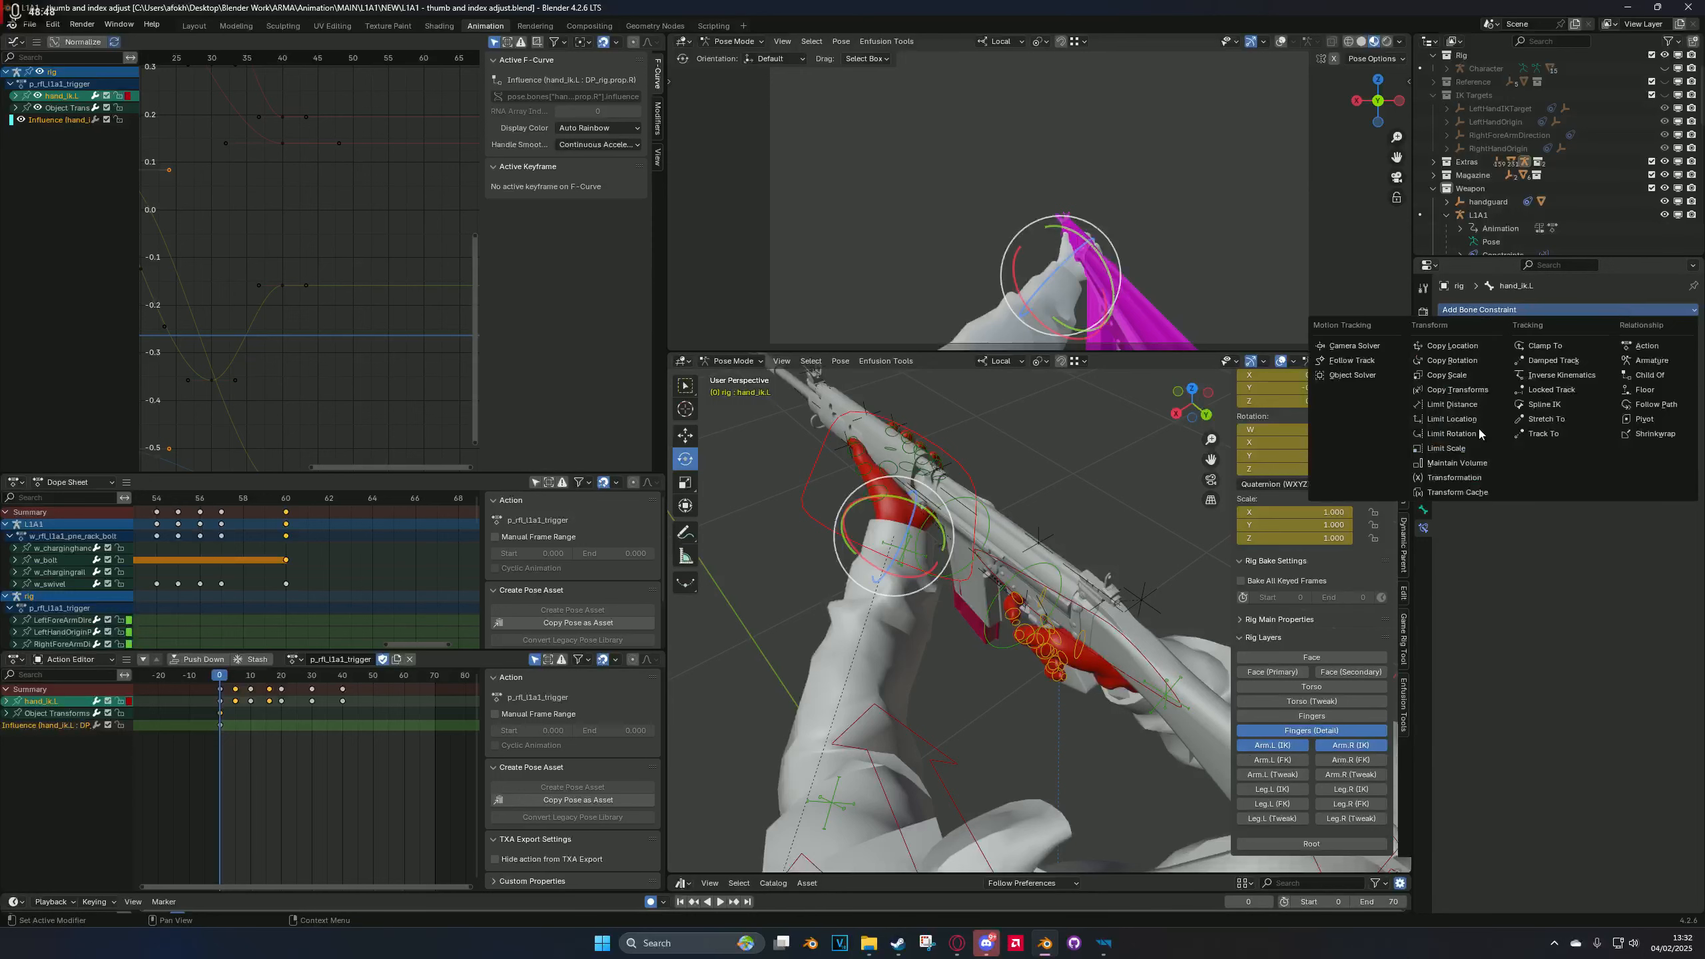
{"action": "left_click", "coordinate": [1508, 309]}
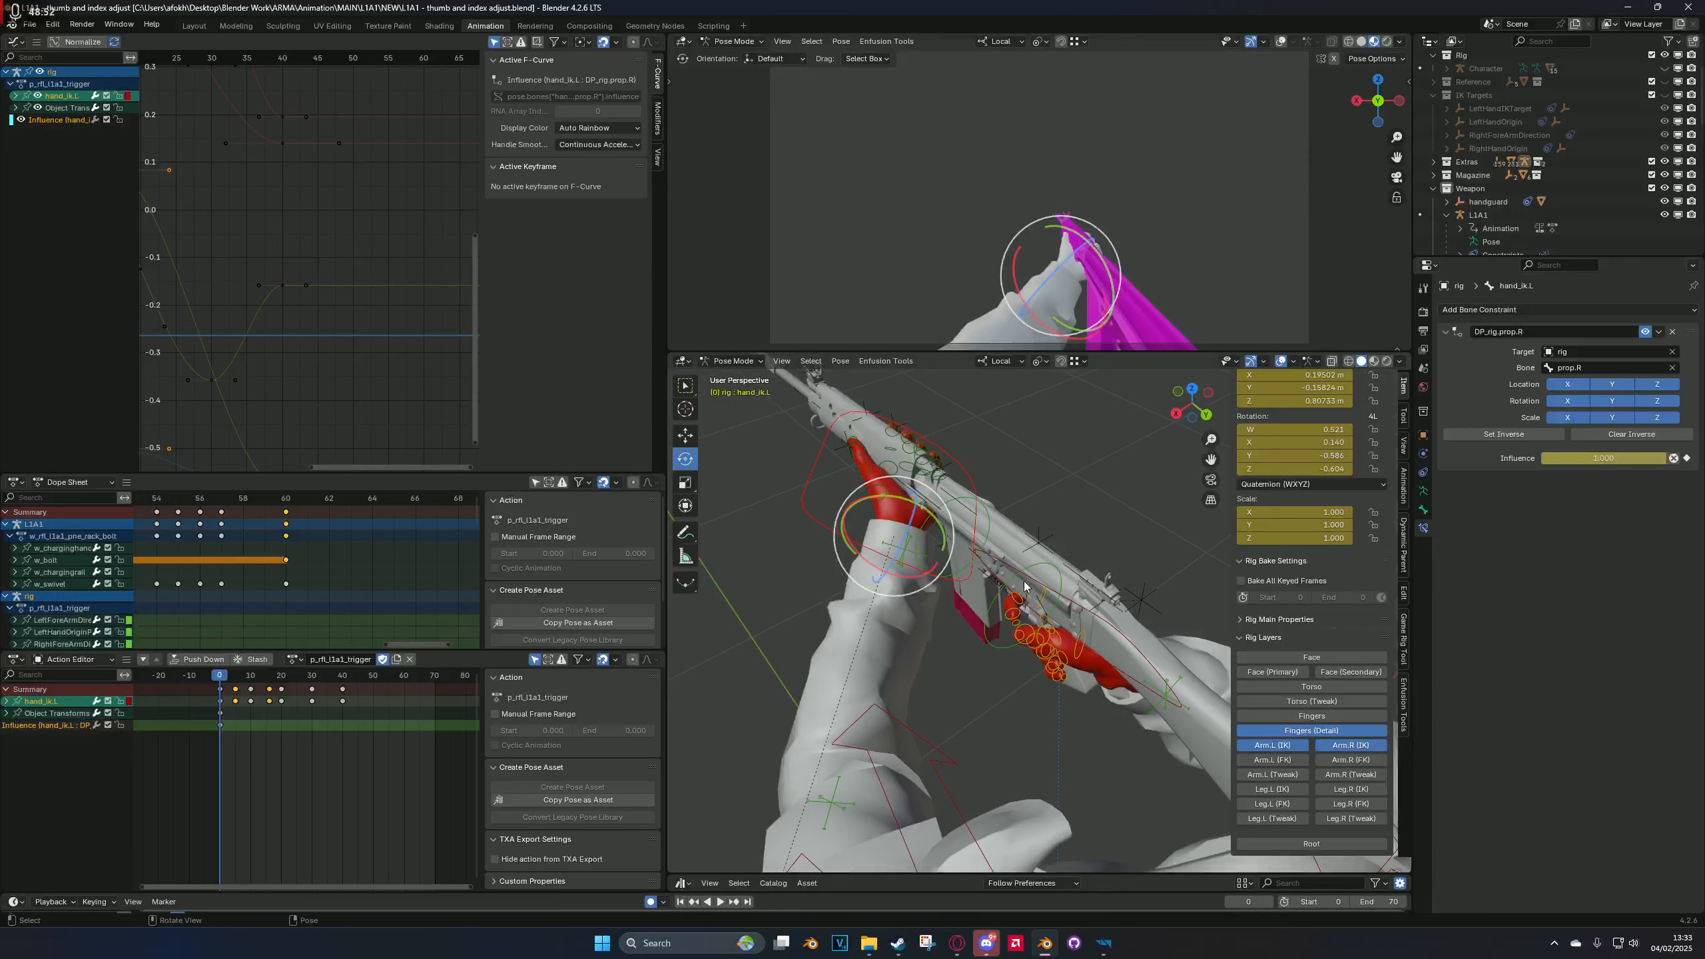
Step: Alternate the selection between prop.R and hand_ik.L to examine how the left hand is linked to the rifle
{"action": "left_click", "coordinate": [1013, 524]}
{"action": "left_click", "coordinate": [821, 534]}
{"action": "left_click", "coordinate": [1018, 581], "text": "shift"}
{"action": "left_click", "coordinate": [1031, 565]}
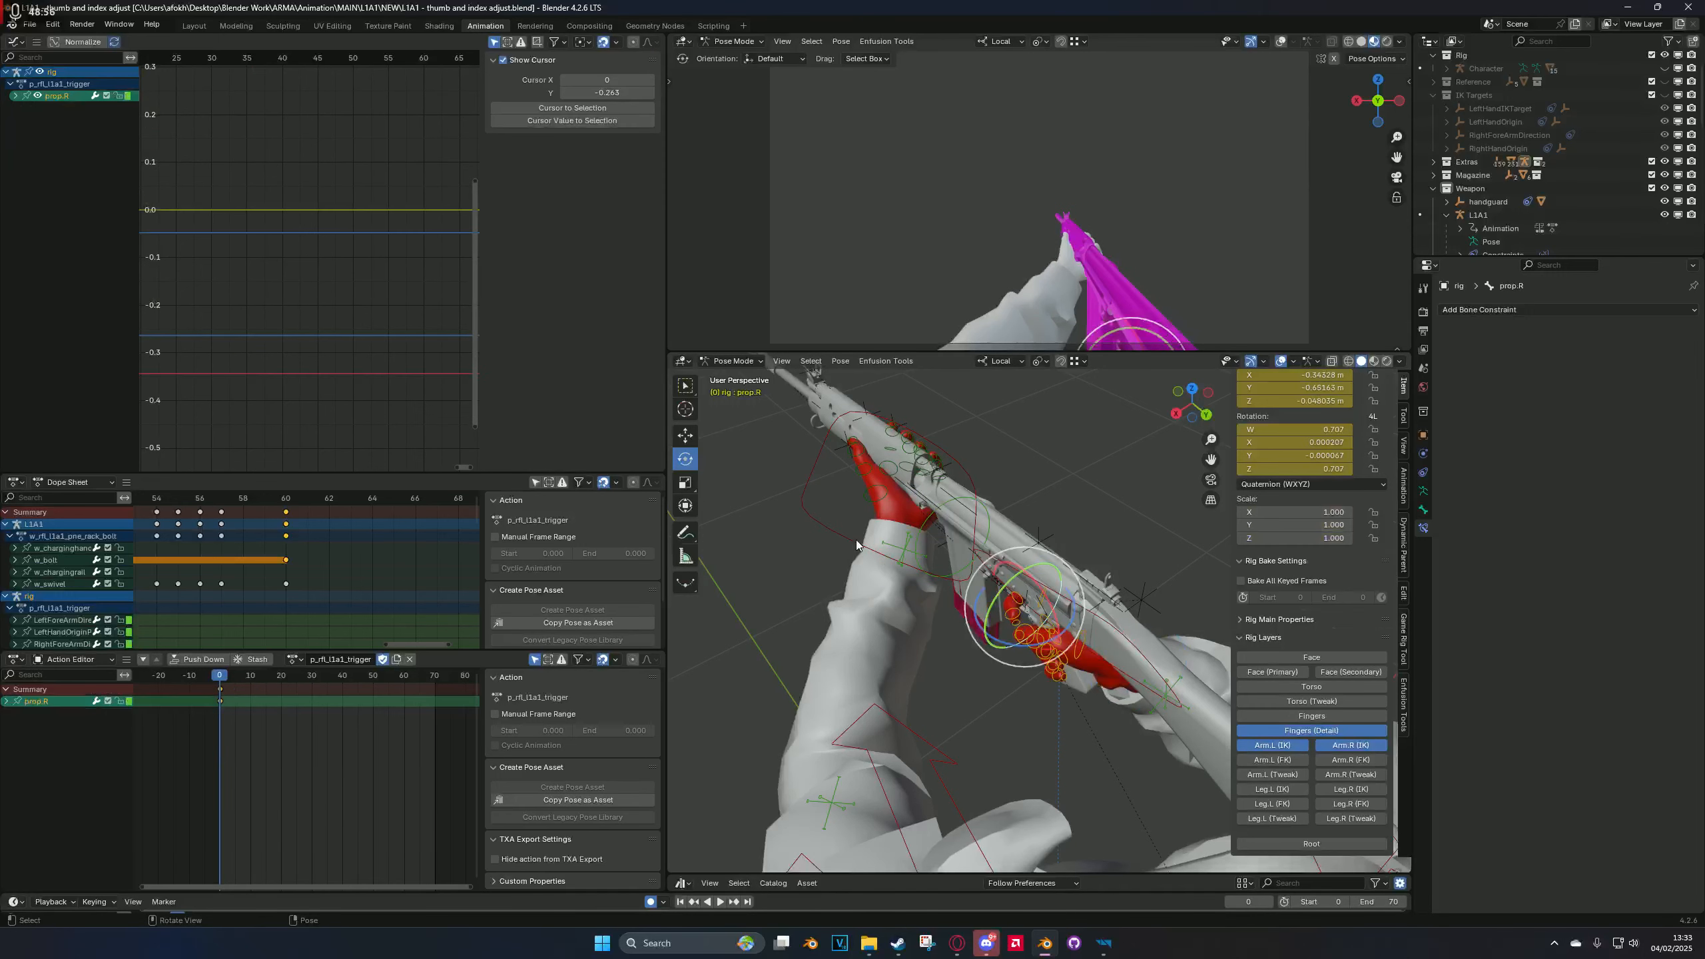
{"action": "left_click", "coordinate": [854, 537]}
{"action": "left_click", "coordinate": [856, 565]}
{"action": "left_click", "coordinate": [852, 541]}
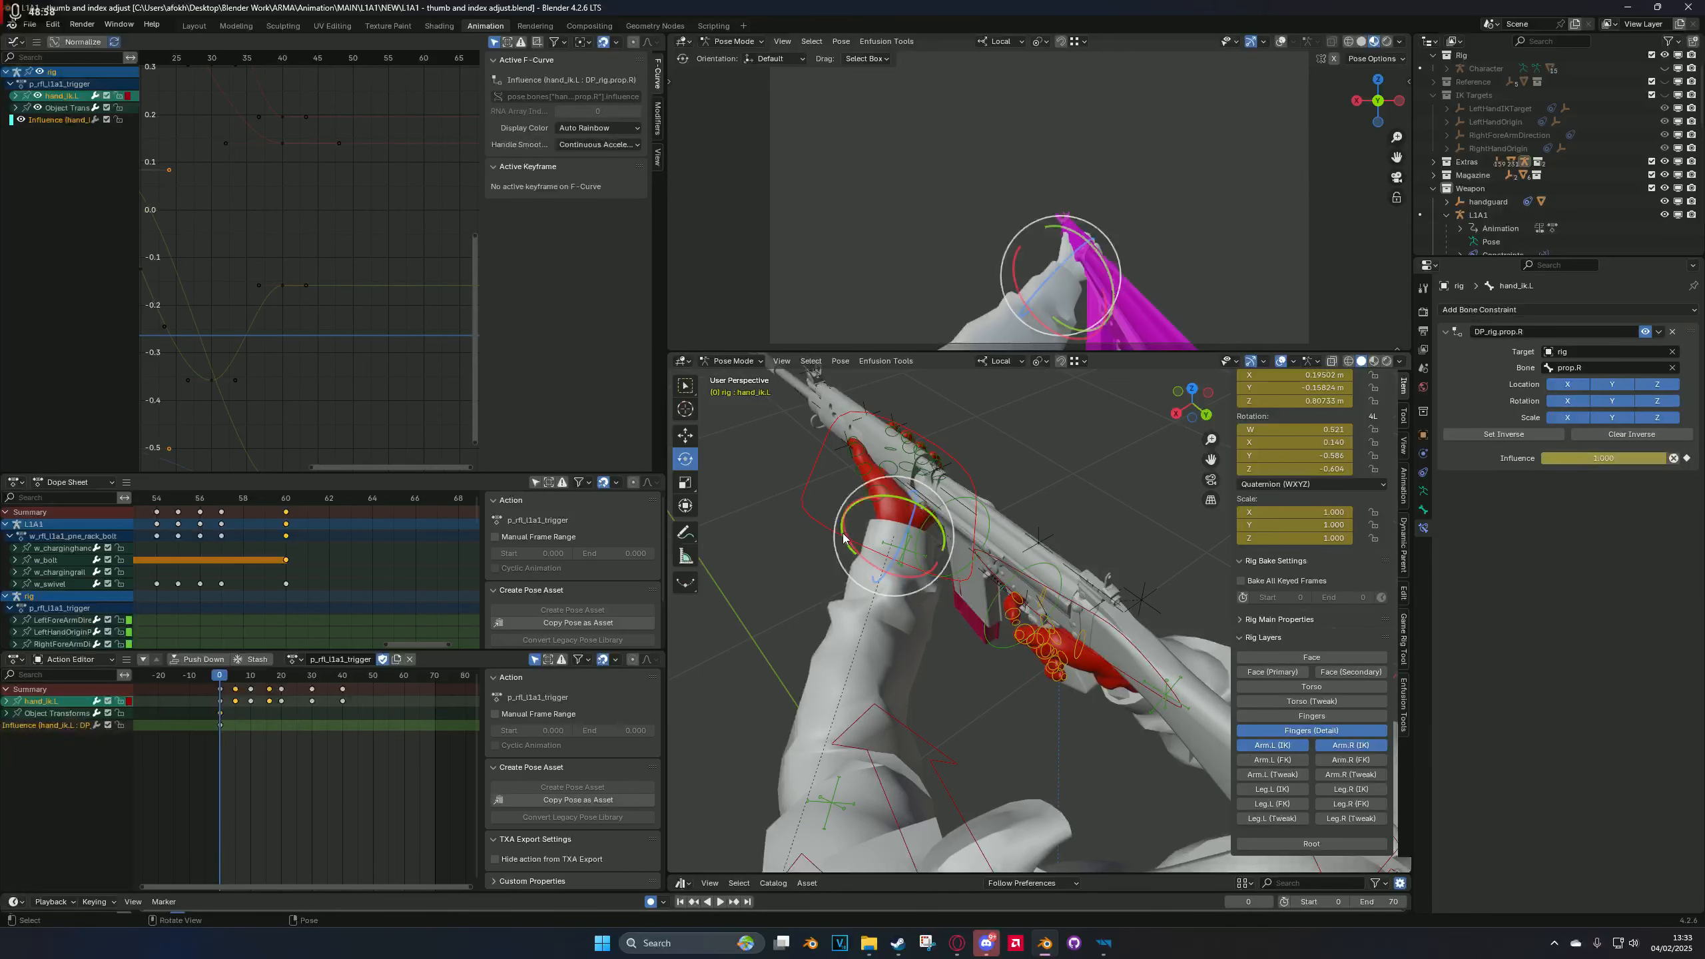
Step: Move hand_ik.L off the handguard to just beside the rifle's magazine
{"action": "middle_click_drag", "start_coordinate": [847, 548], "coordinate": [922, 554]}
{"action": "key", "text": "g"}
{"action": "left_click", "coordinate": [1048, 635]}
{"action": "middle_click_drag", "start_coordinate": [1049, 635], "coordinate": [933, 618]}
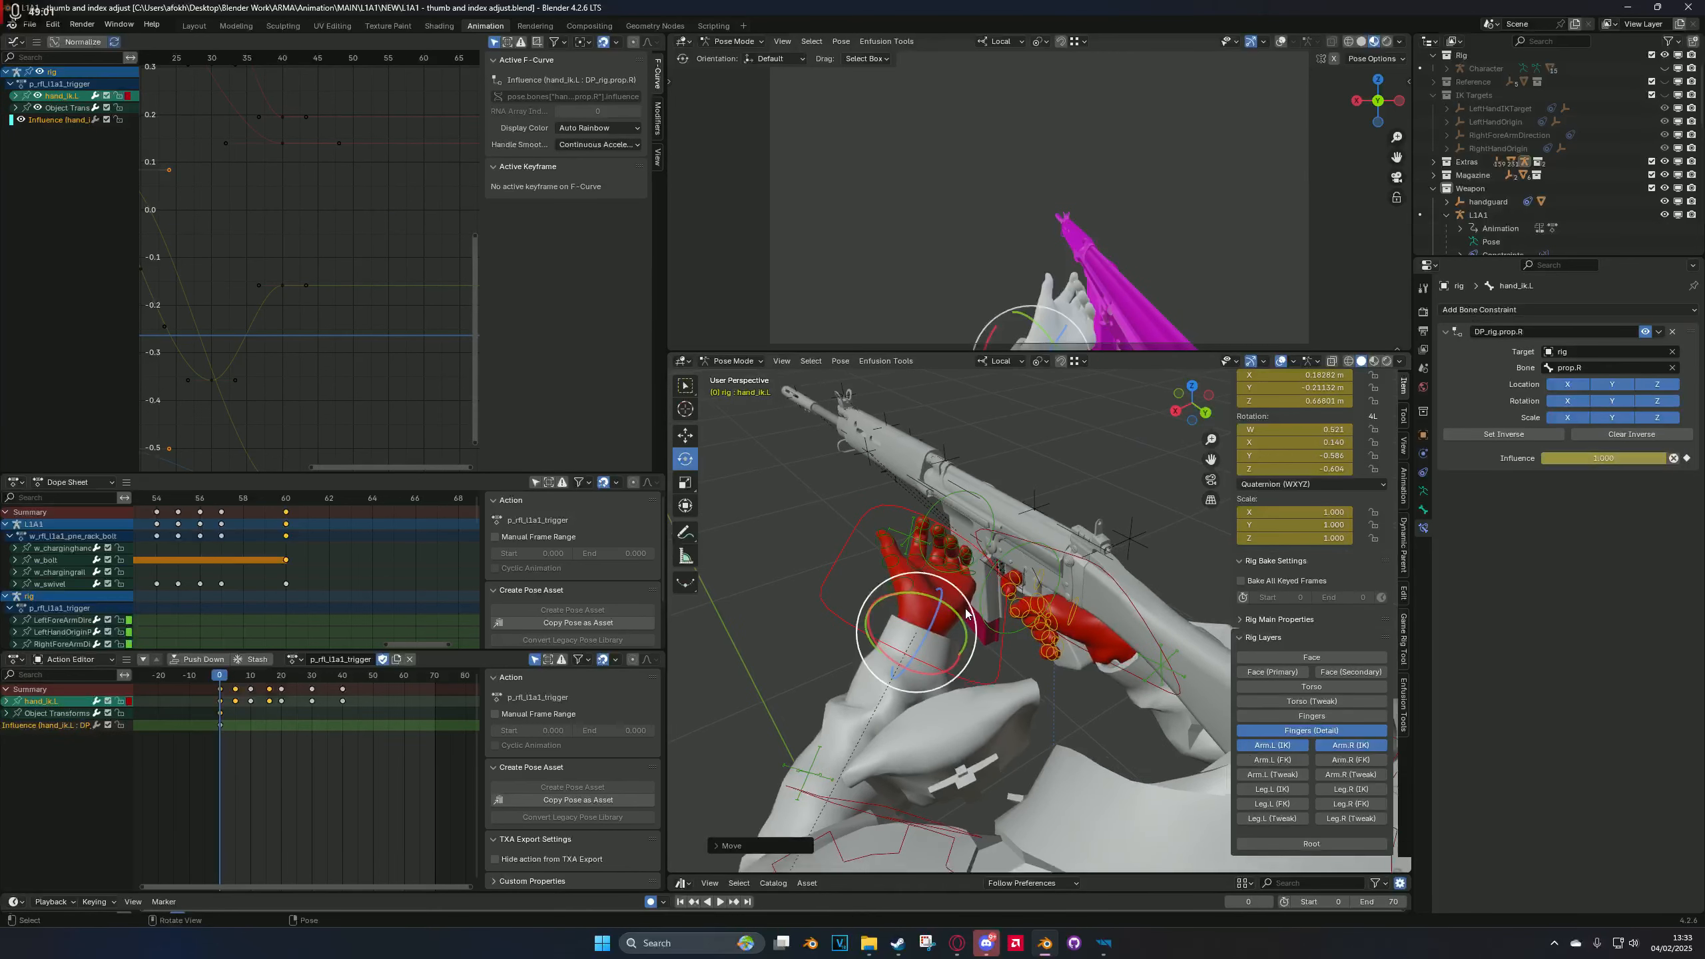
Step: Create a dynamic parent linking prop.L to hand_ik.L, with prop.L as the active bone
{"action": "left_click", "coordinate": [954, 502]}
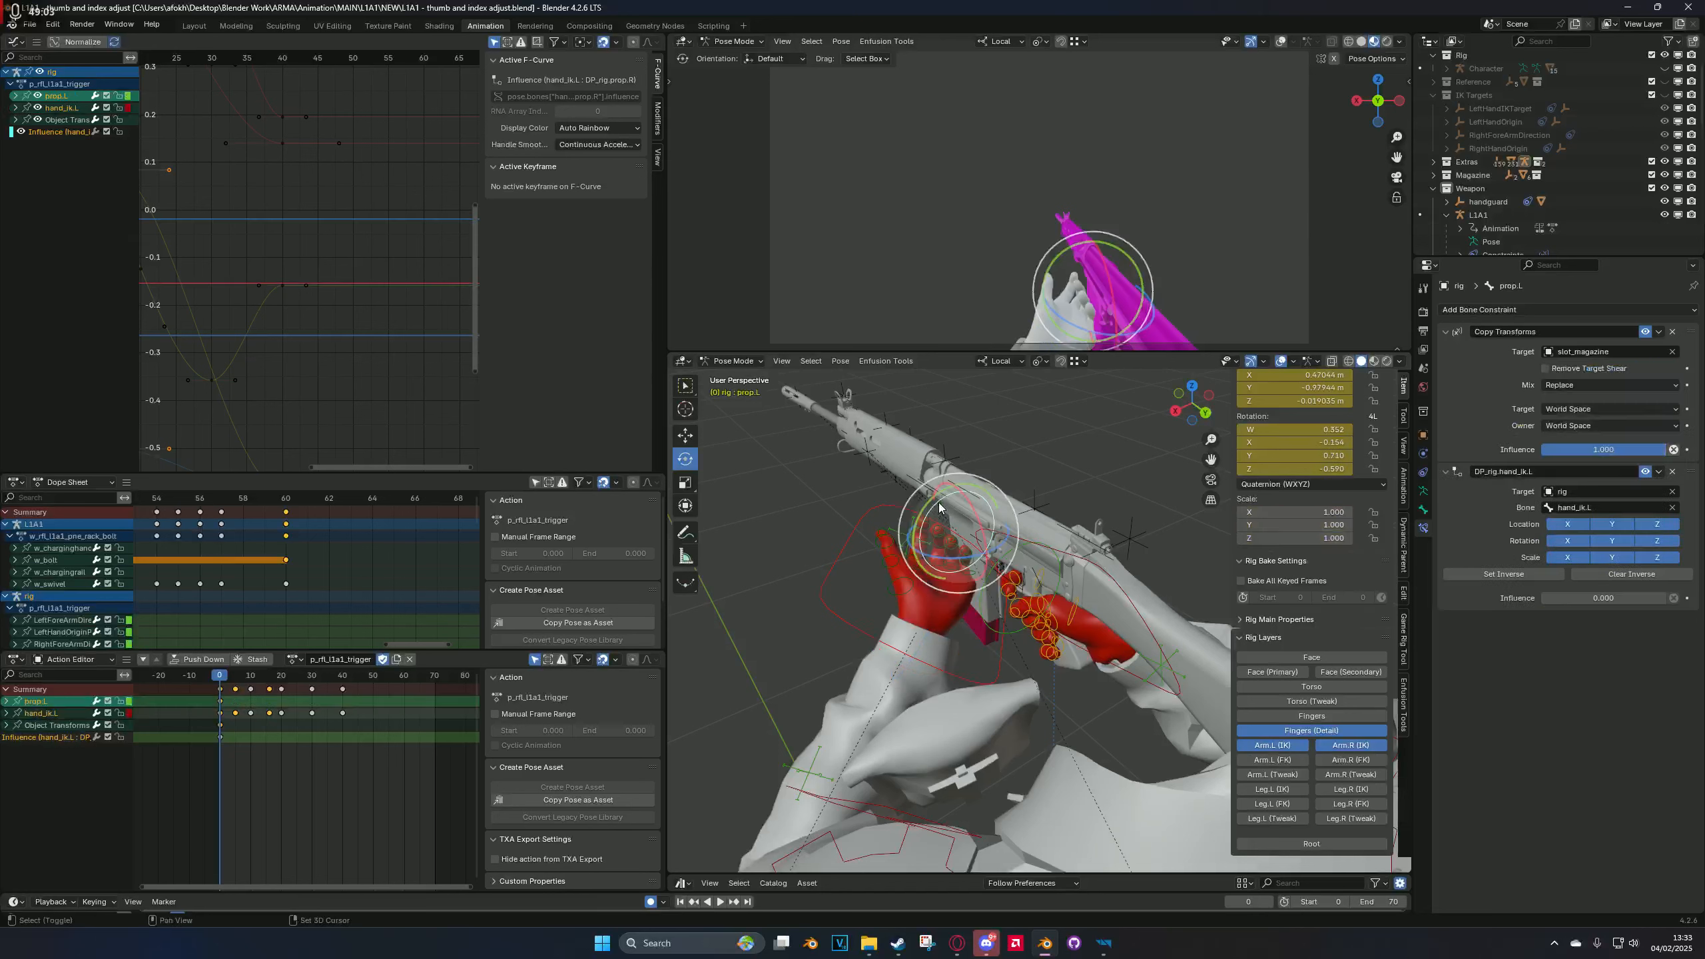
{"action": "left_click", "coordinate": [1404, 546]}
{"action": "left_click", "coordinate": [1317, 398]}
Step: Move hand_ik.L well away from the rifle so the parented magazine travels with the left hand
{"action": "left_click", "coordinate": [907, 666]}
{"action": "key", "text": "g"}
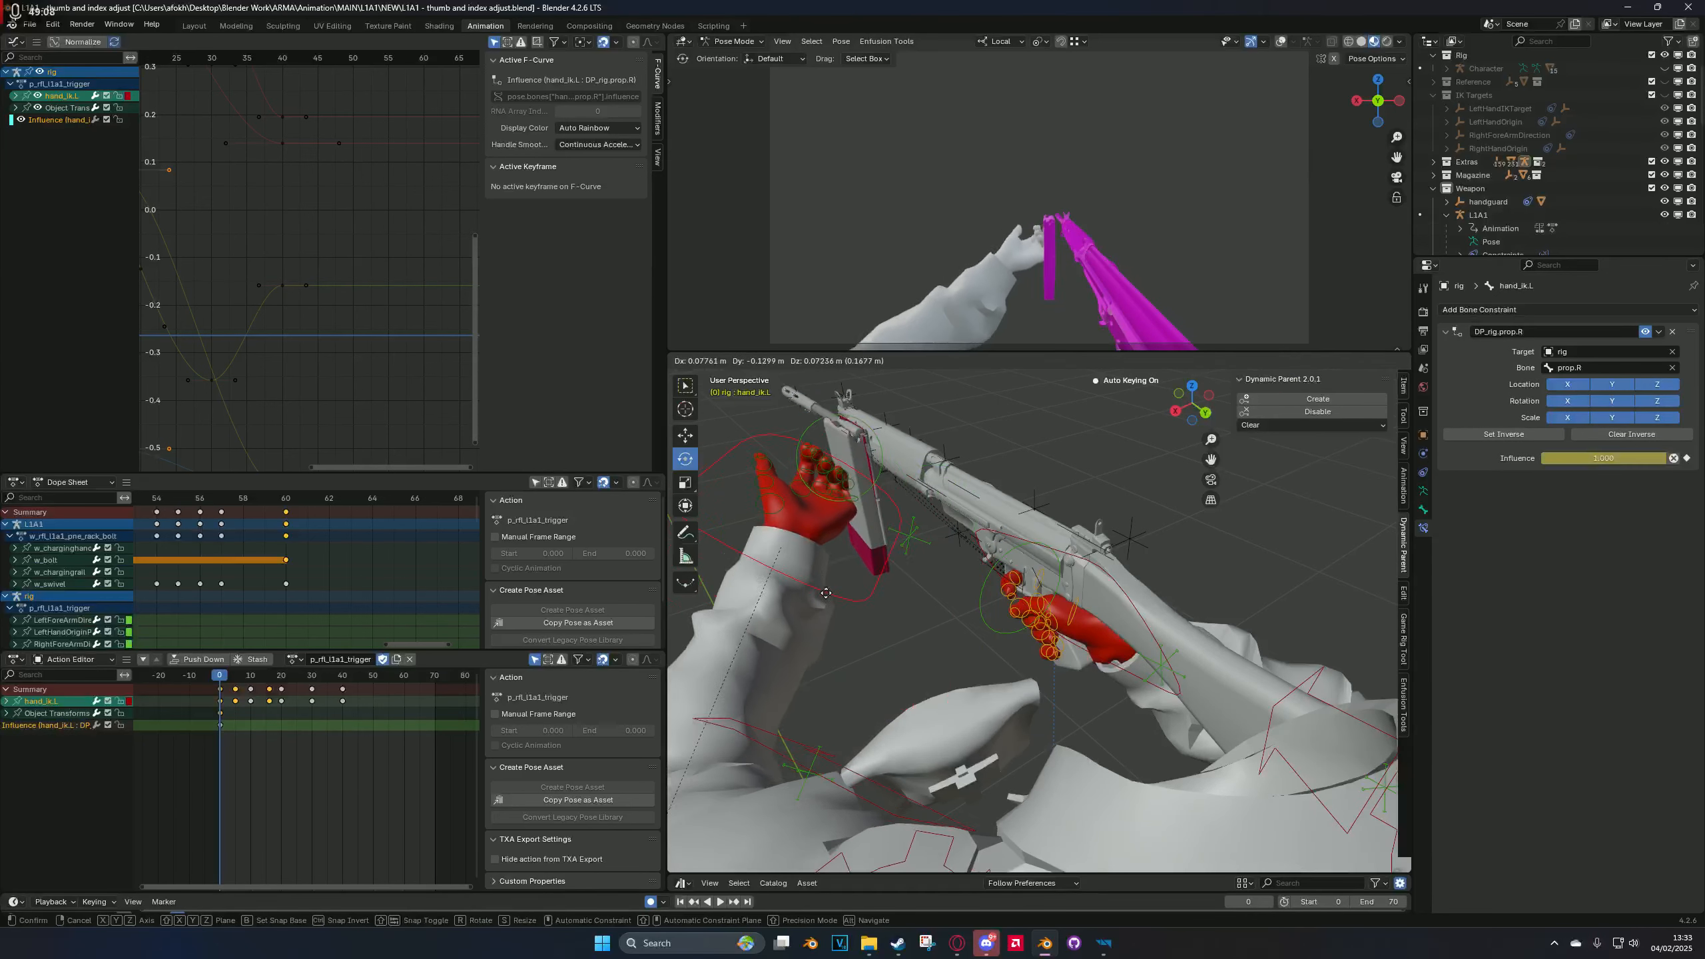
{"action": "left_click", "coordinate": [766, 632]}
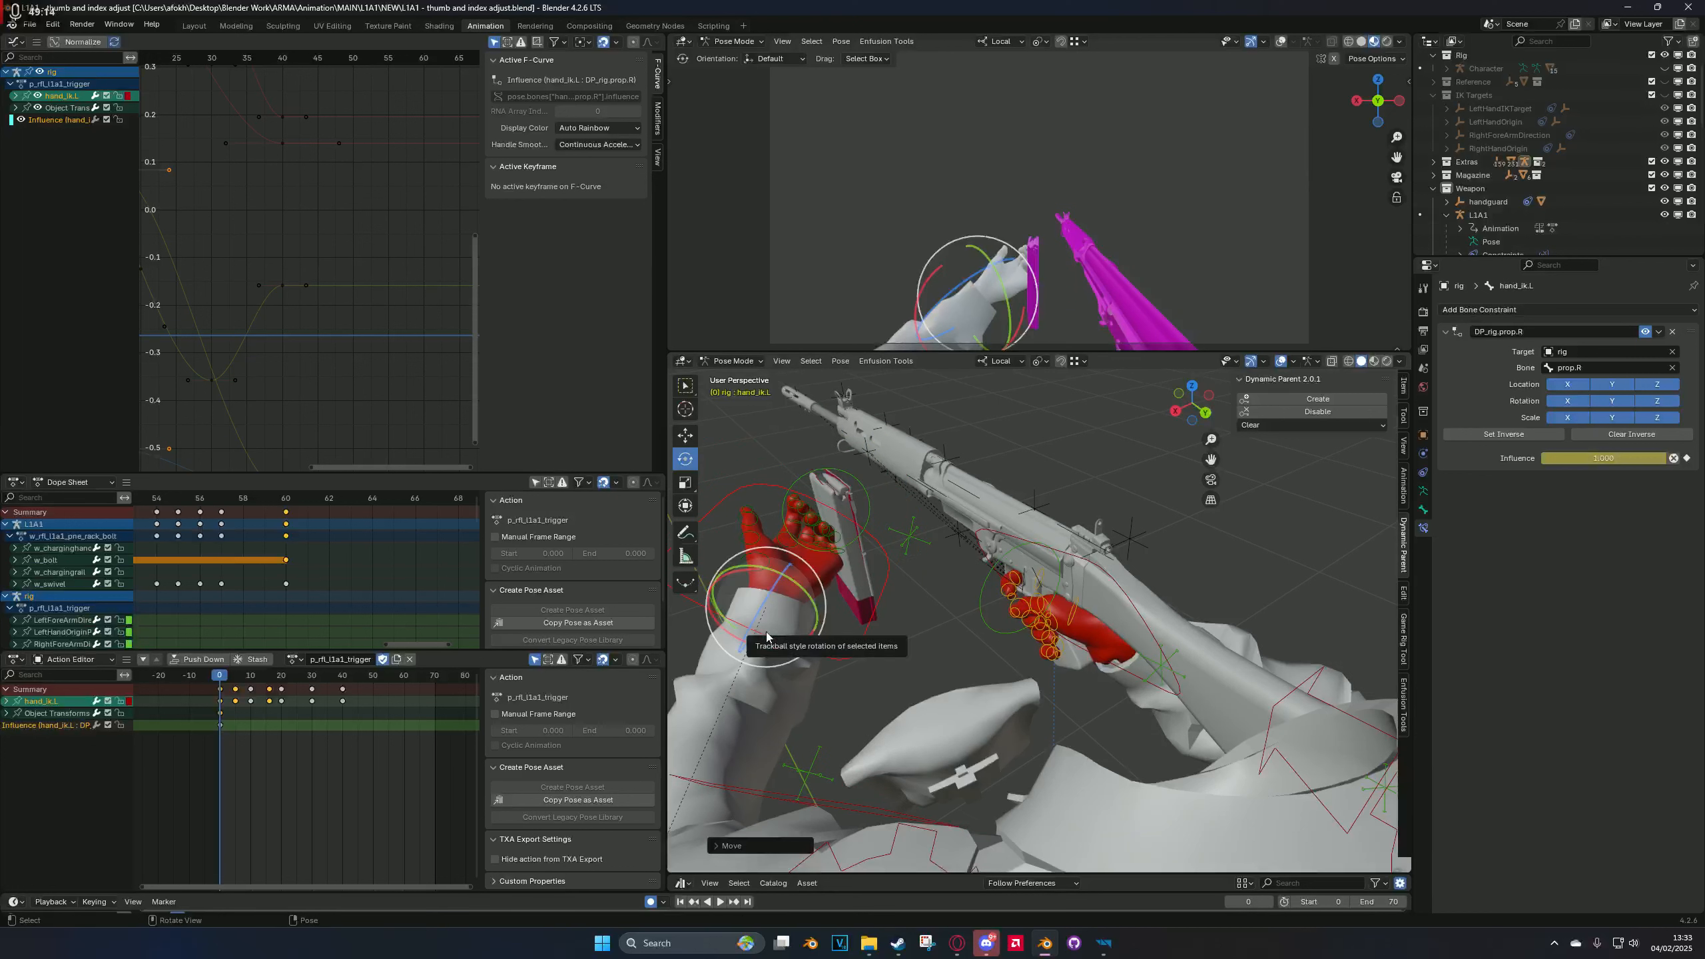
Step: Move hand_ik.L with its parented magazine back beside the rifle's magazine well
{"action": "key", "text": "g"}
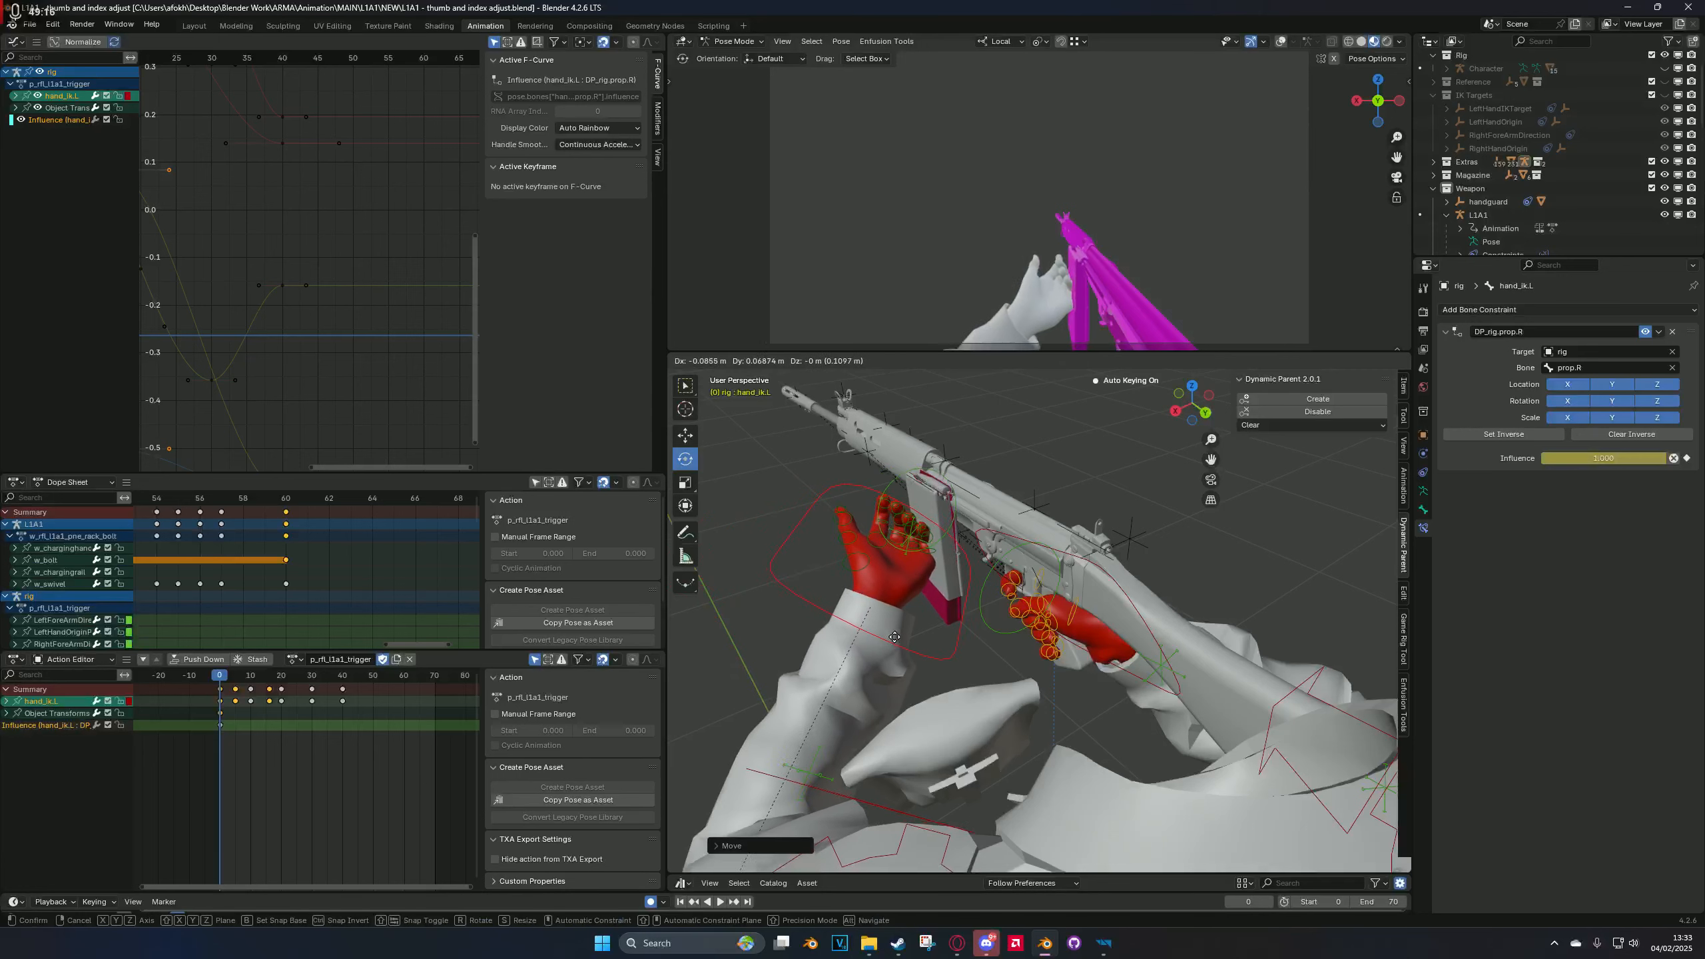
{"action": "left_click", "coordinate": [932, 643]}
{"action": "key", "text": "ctrl+z"}
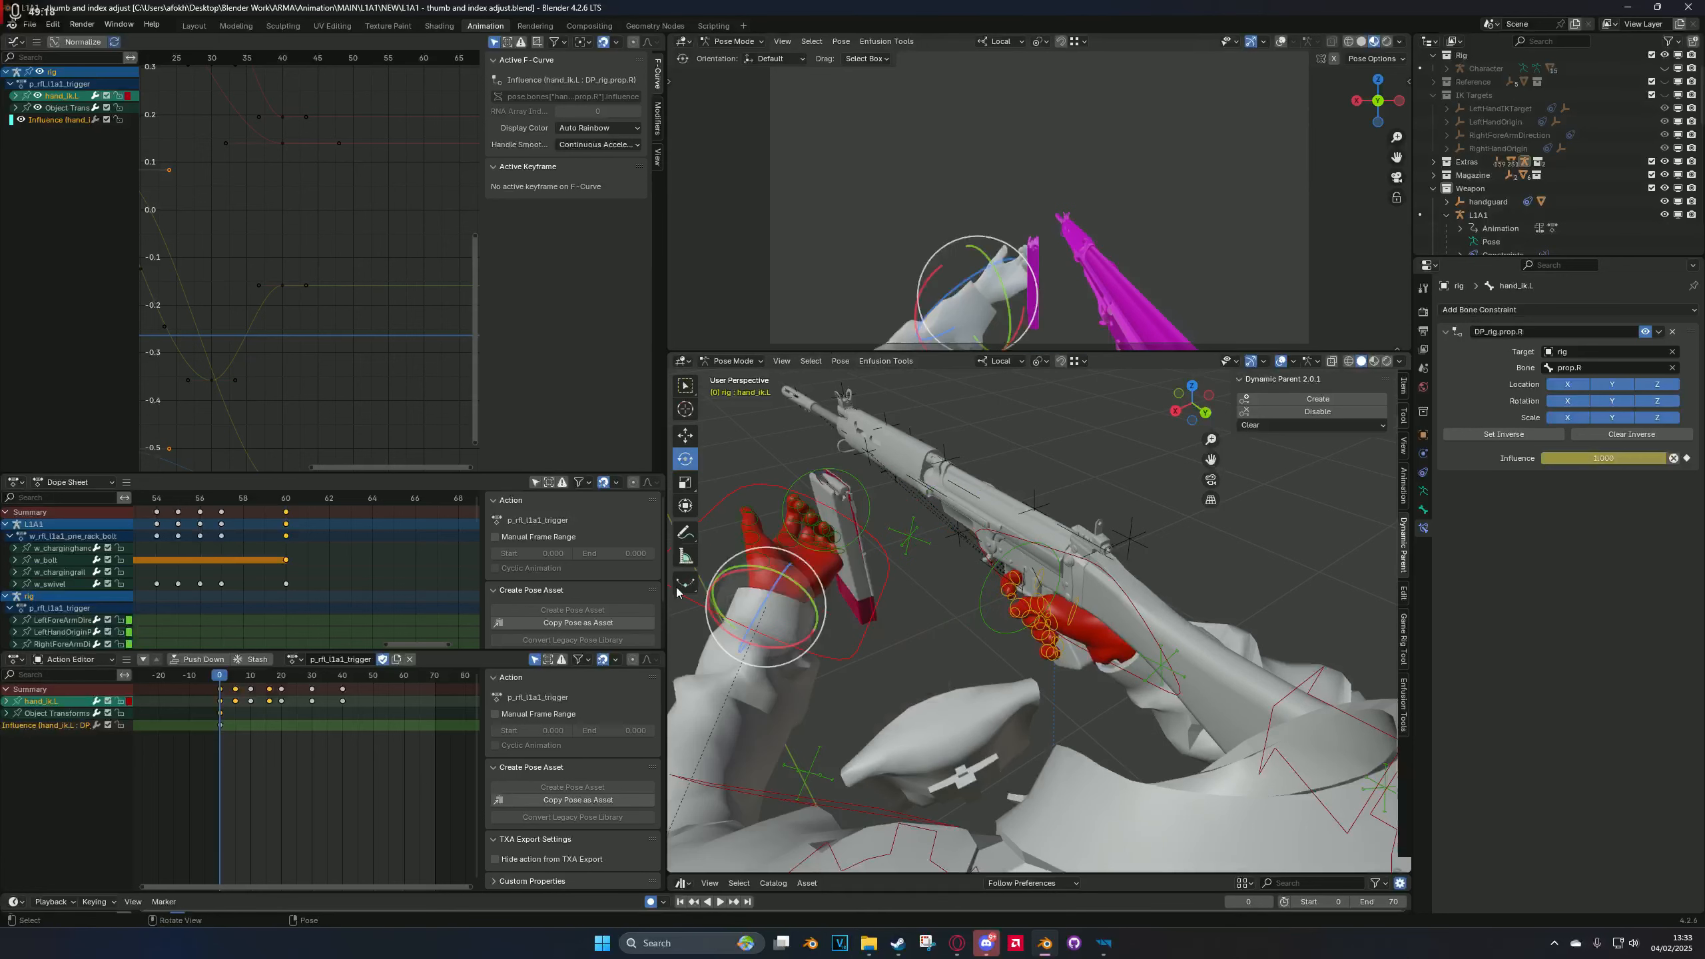
{"action": "key", "text": "ctrl+shift+z"}
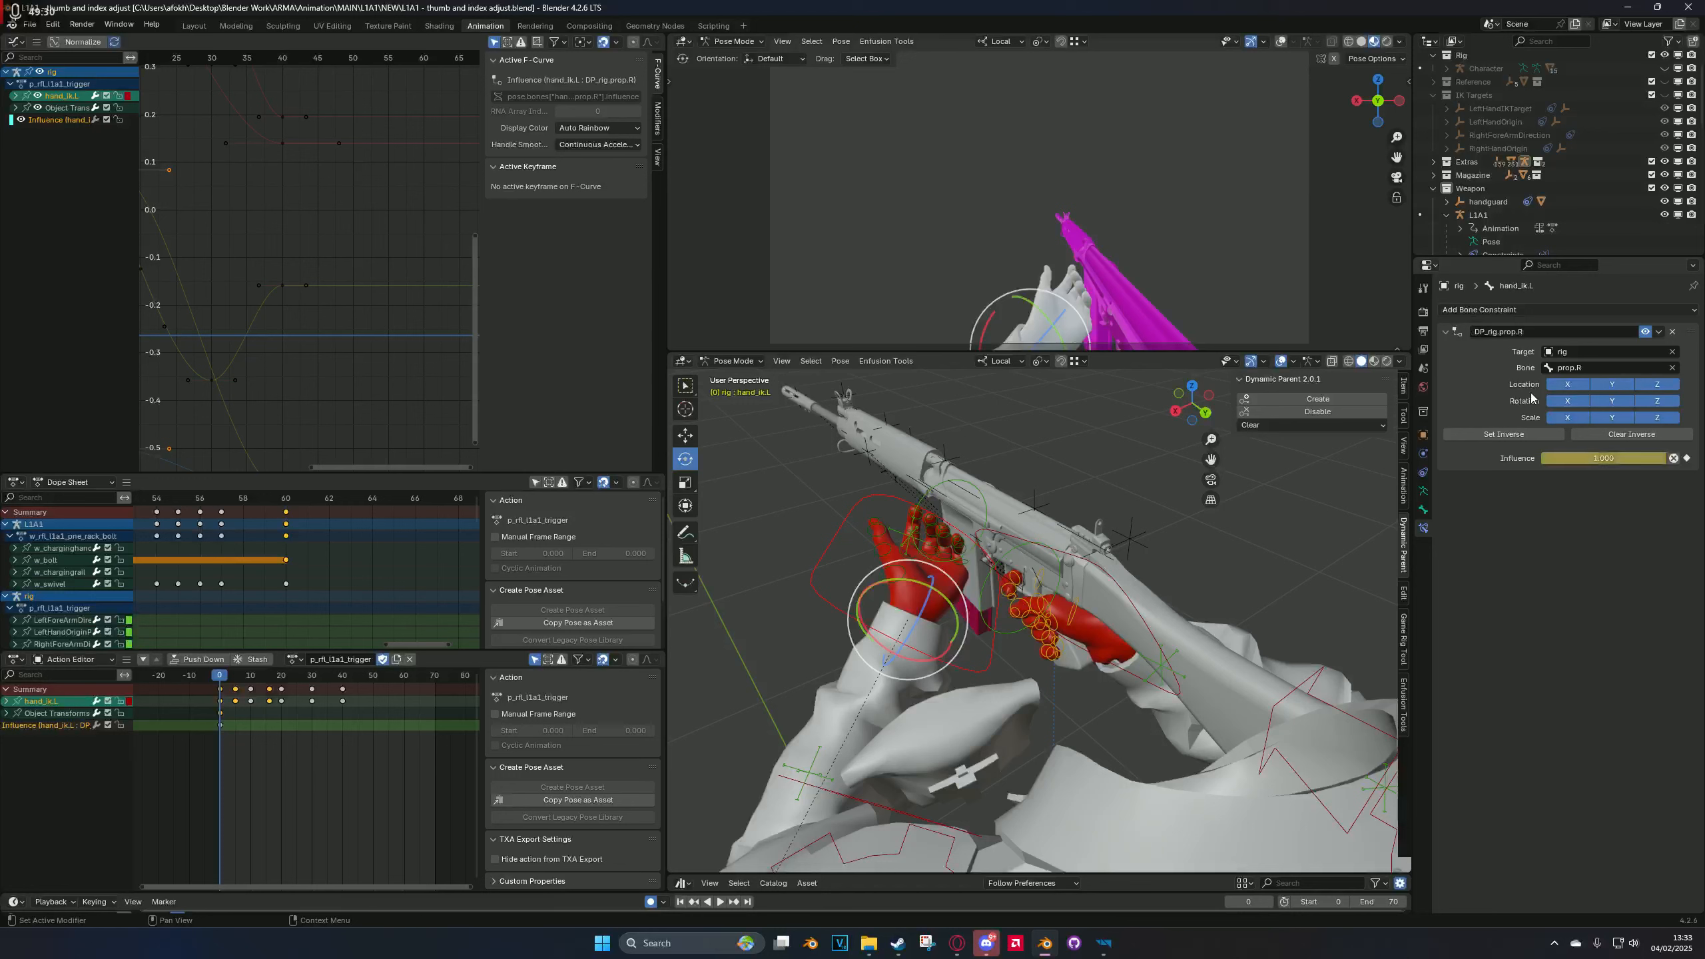
Step: Disable hand_ik.L's dynamic parent to prop.R, and try moving the hand away from the rifle
{"action": "left_click", "coordinate": [1311, 410]}
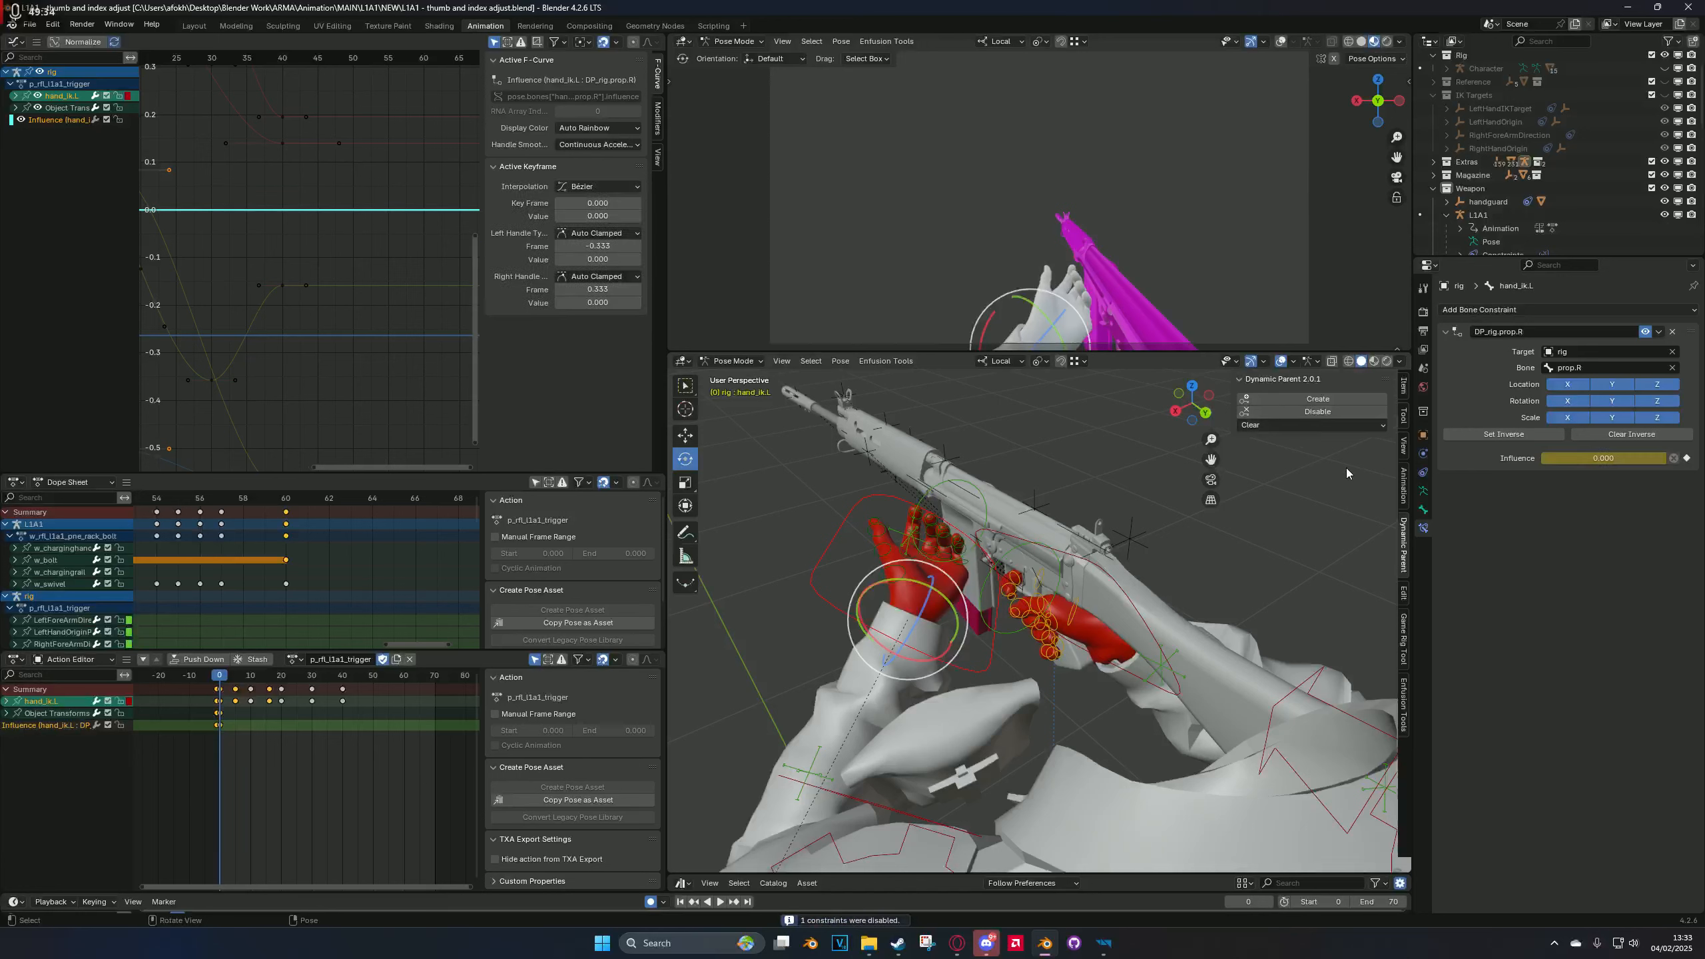
{"action": "left_click", "coordinate": [1282, 399]}
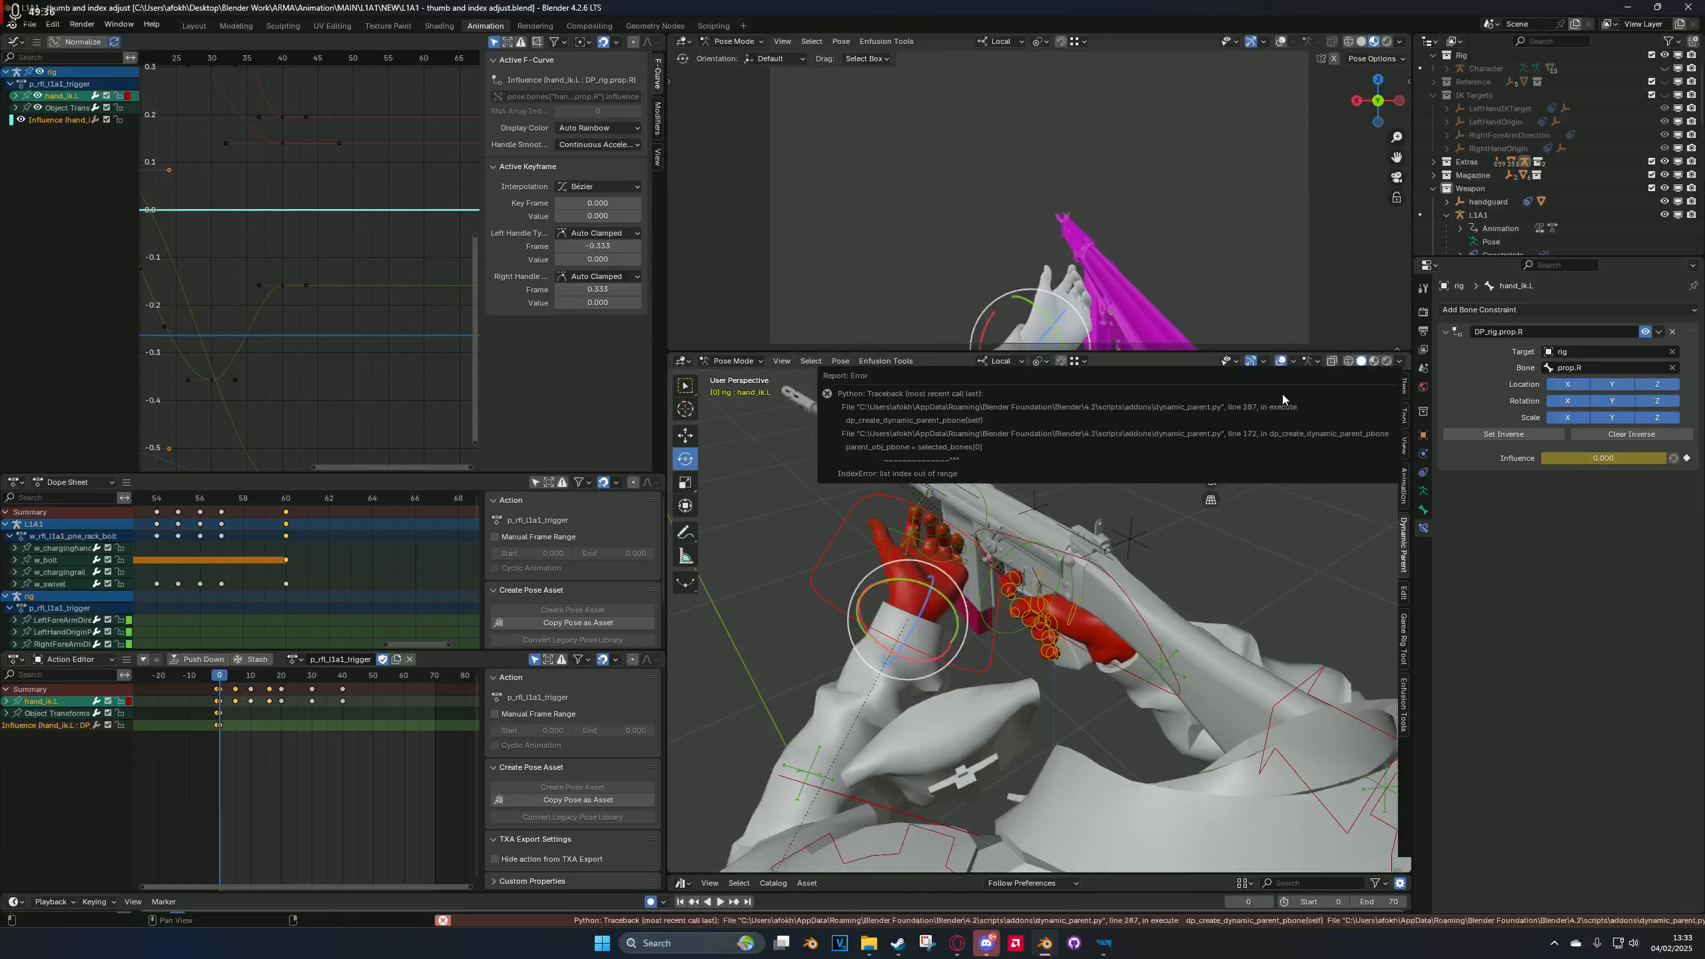
{"action": "key", "text": "g"}
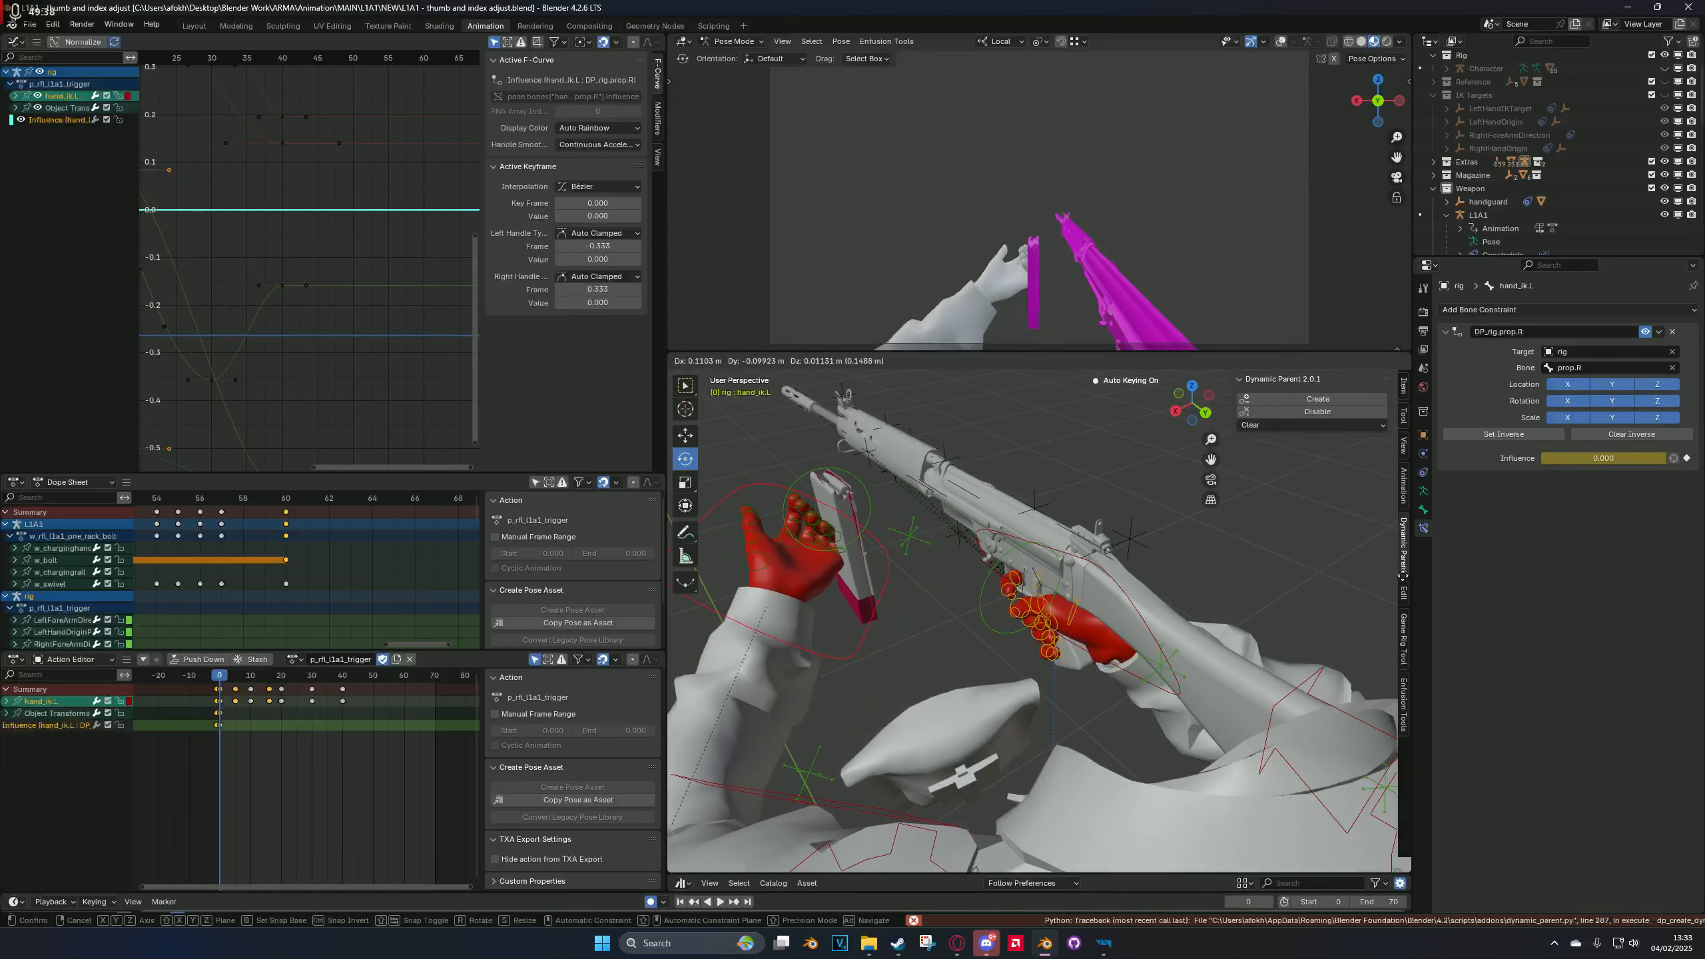
{"action": "left_click", "coordinate": [1403, 532]}
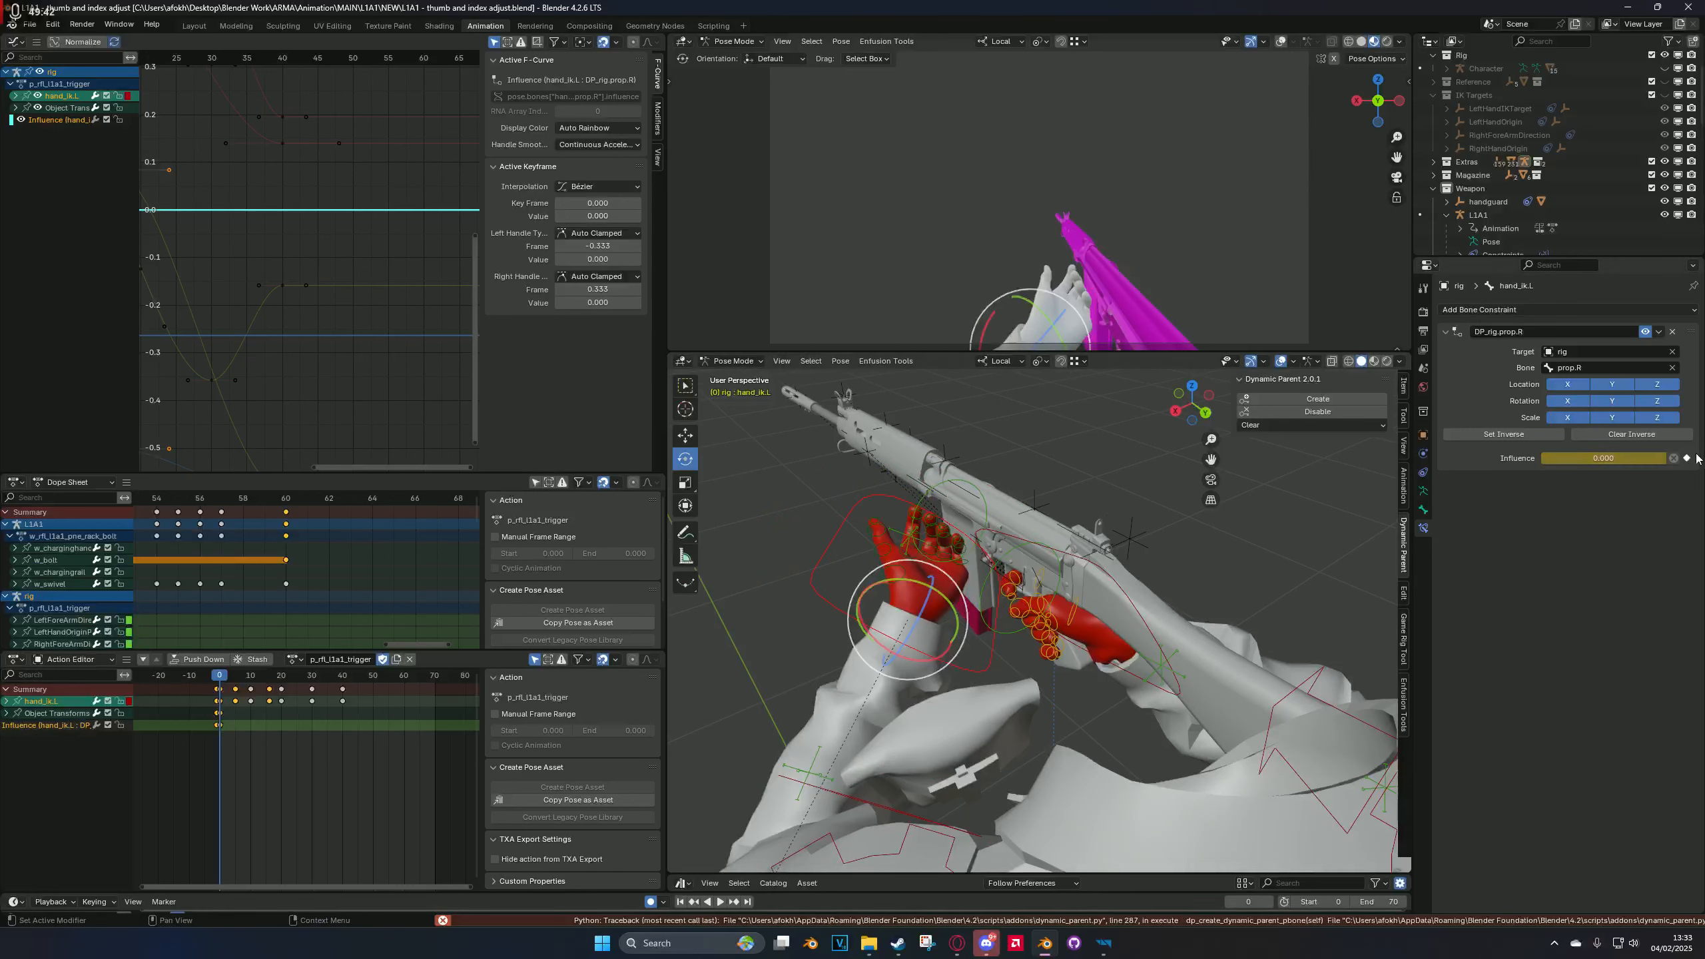
{"action": "left_click", "coordinate": [1319, 412]}
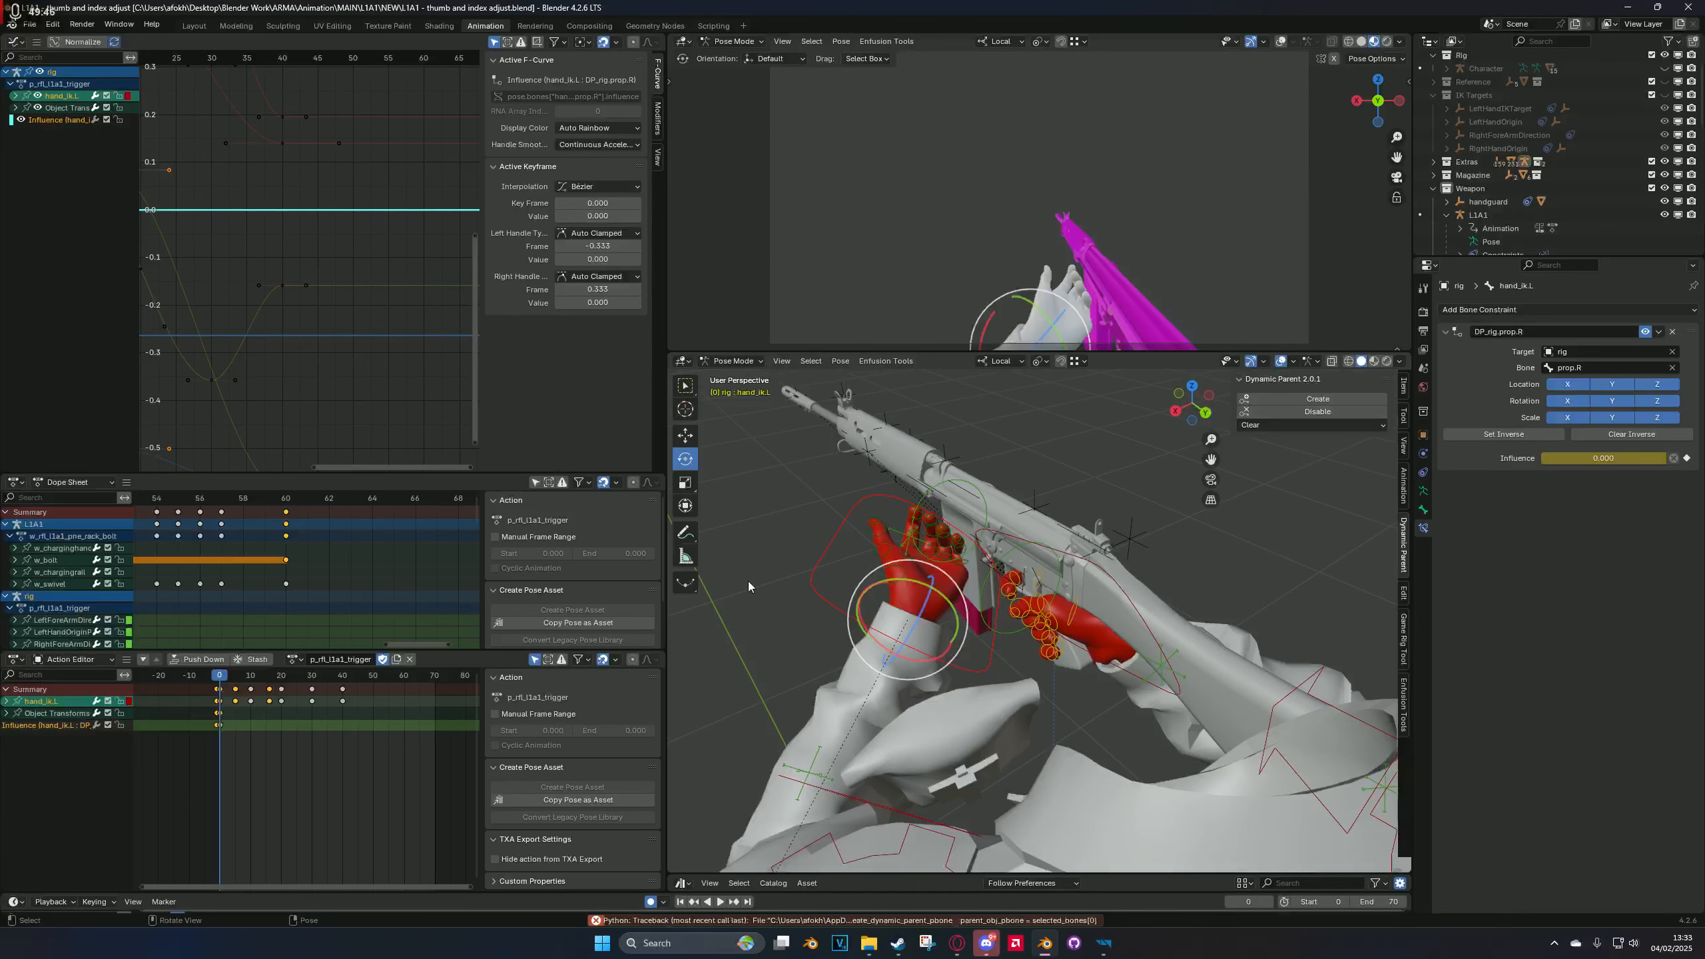
{"action": "left_click", "coordinate": [1348, 412]}
{"action": "key", "text": "g"}
{"action": "left_click", "coordinate": [845, 555]}
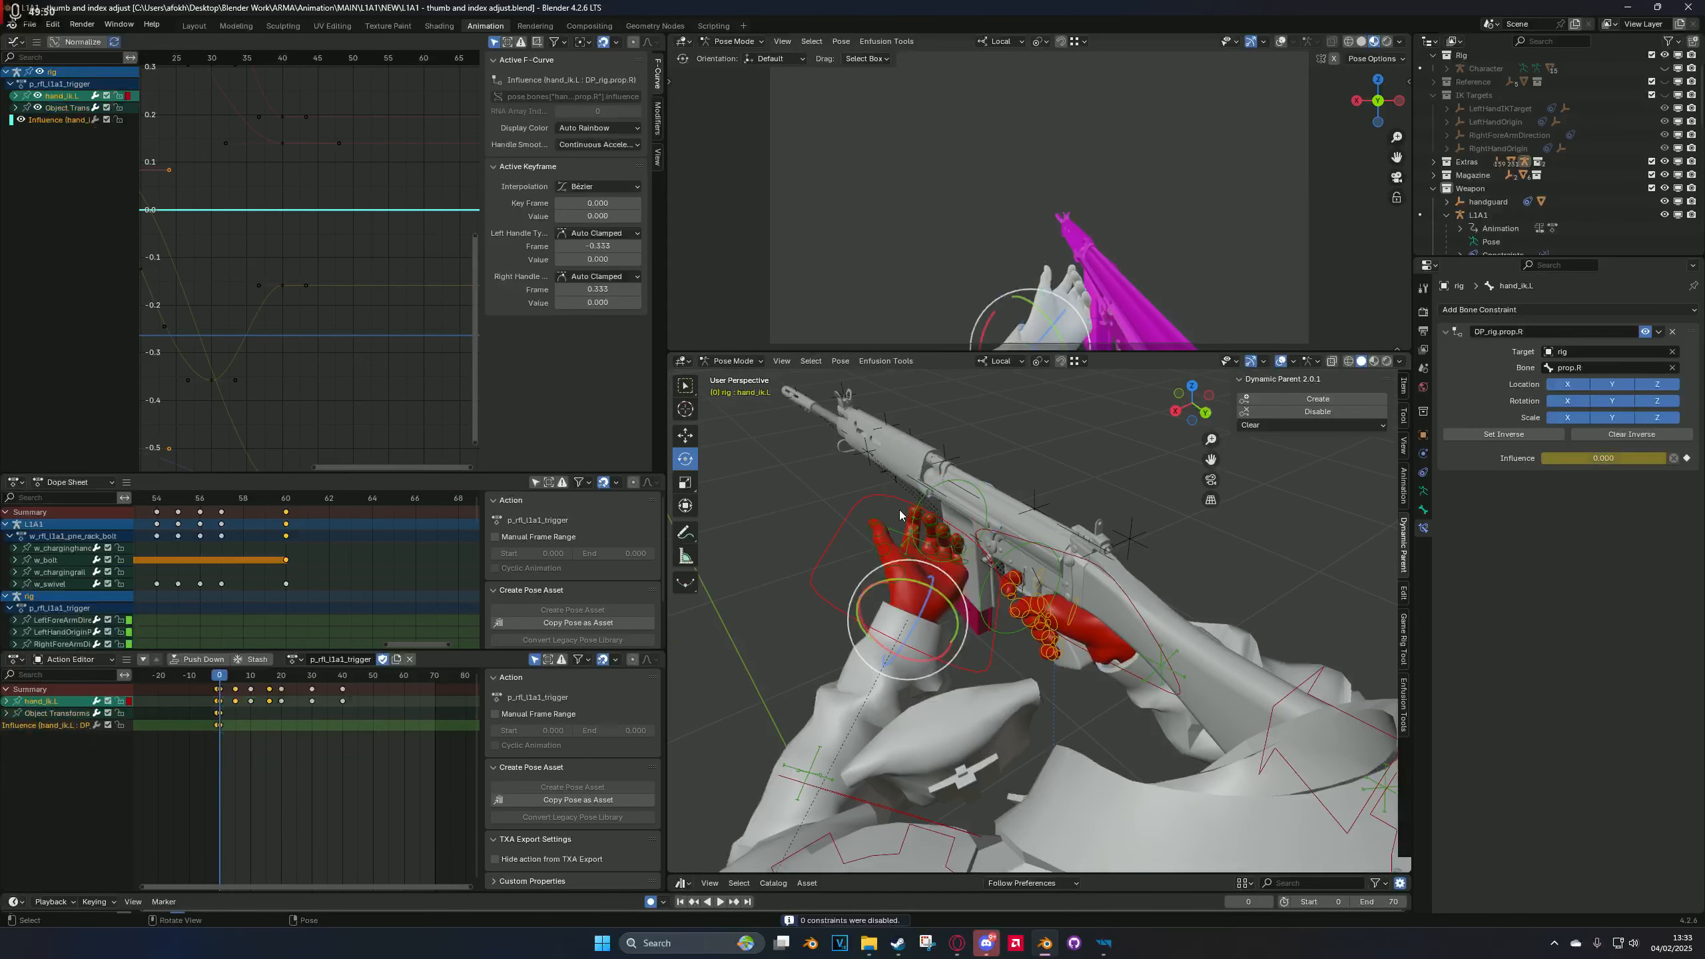
Step: Disable the dynamic parent on prop.L and move hand_ik.L up to the handguard, independently of the magazine
{"action": "left_click", "coordinate": [920, 510]}
{"action": "left_click", "coordinate": [1298, 410]}
{"action": "left_click", "coordinate": [849, 550]}
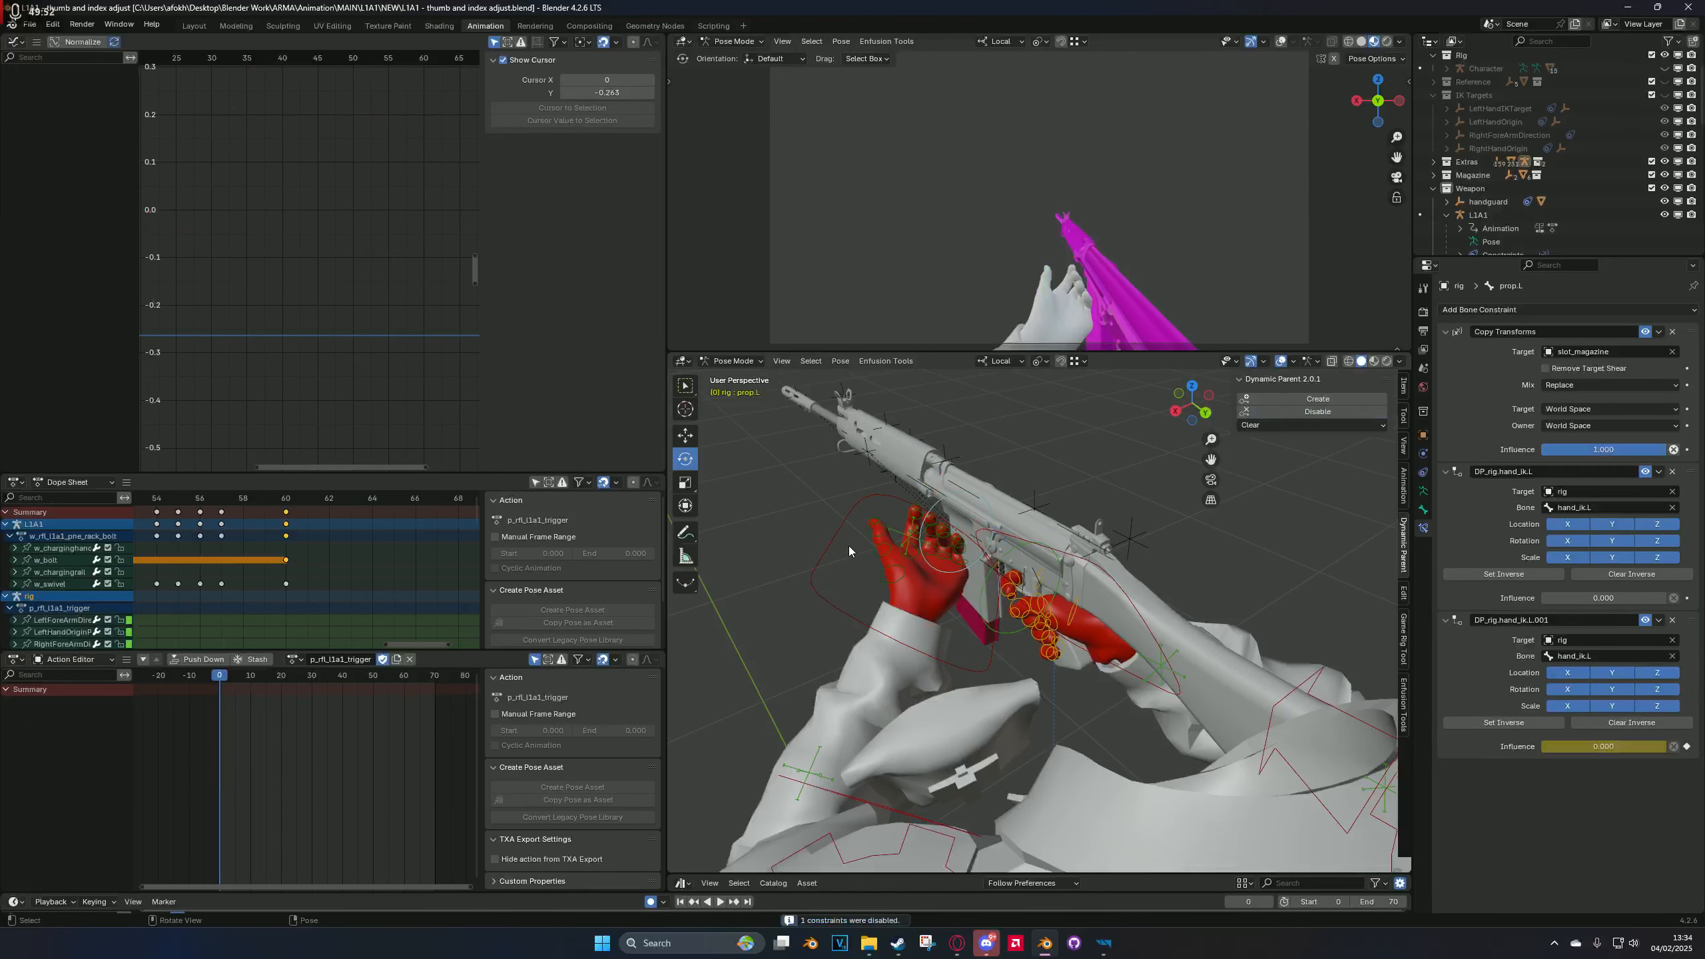
{"action": "left_click", "coordinate": [841, 544]}
{"action": "key", "text": "g"}
{"action": "left_click", "coordinate": [815, 452]}
{"action": "scroll", "coordinate": [899, 546], "scroll_direction": "down", "scroll_amount": 2}
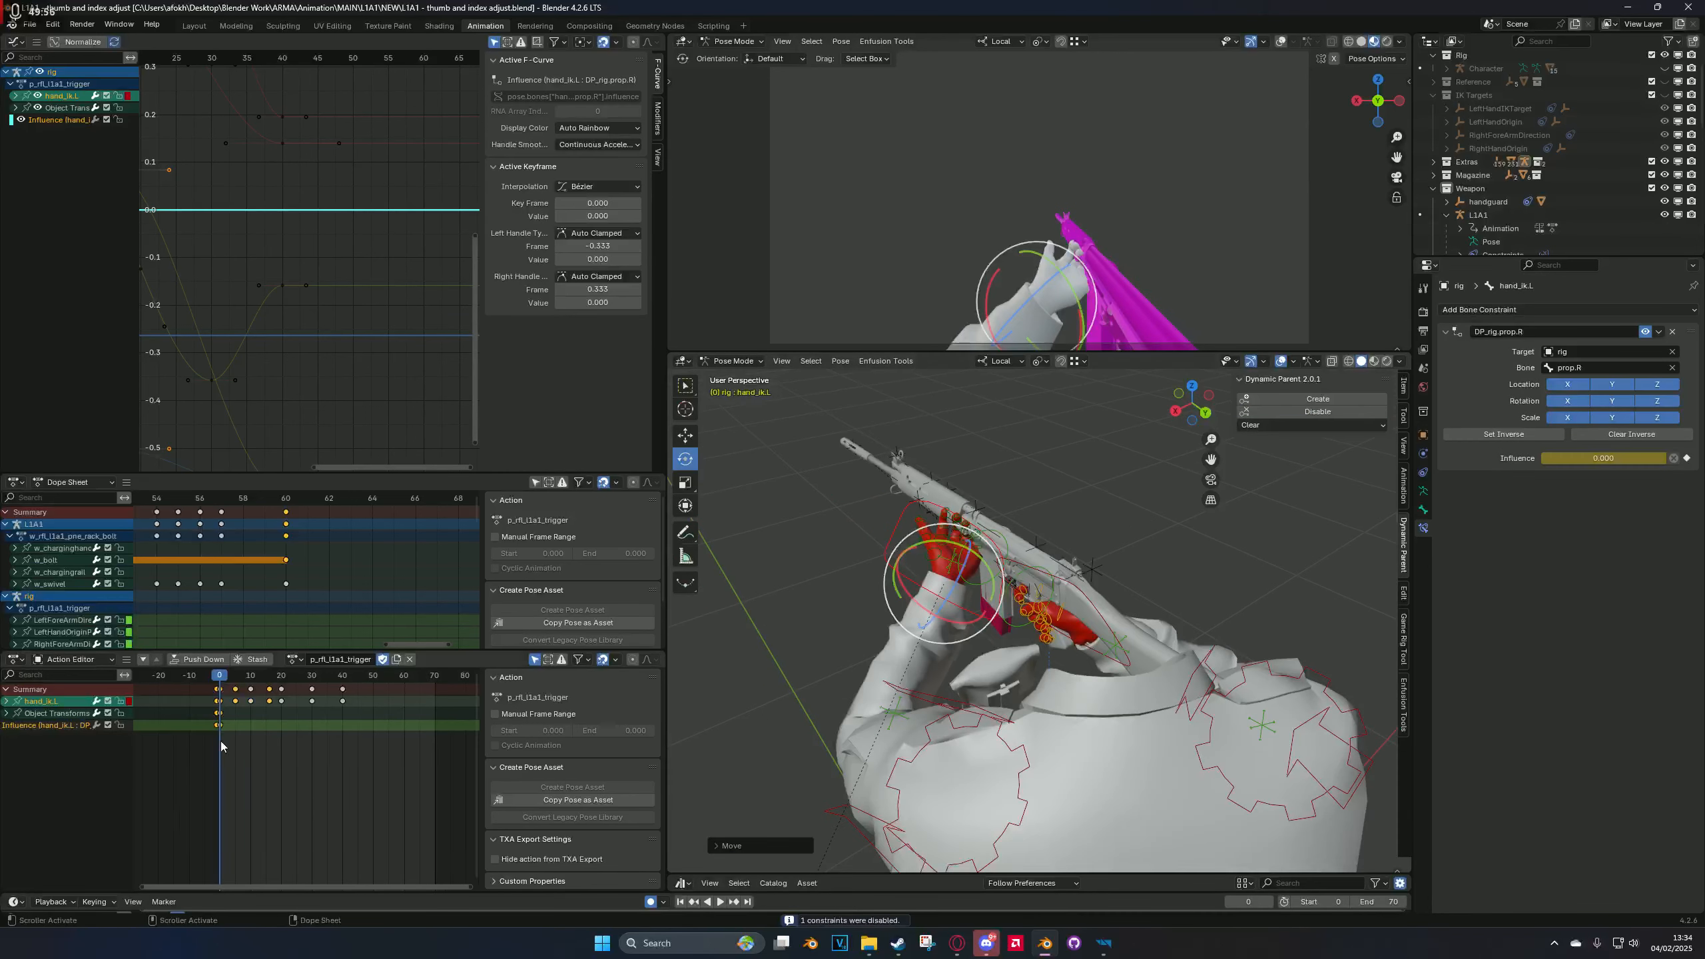
Step: Examine hand_ik.L's constraint influence keyframes around frame 0 and the left hand's position along the rifle
{"action": "scroll", "coordinate": [204, 743], "scroll_direction": "up", "scroll_amount": 9}
{"action": "scroll", "coordinate": [356, 746], "scroll_direction": "up", "scroll_amount": 10}
{"action": "middle_click_drag", "start_coordinate": [202, 742], "coordinate": [331, 746]}
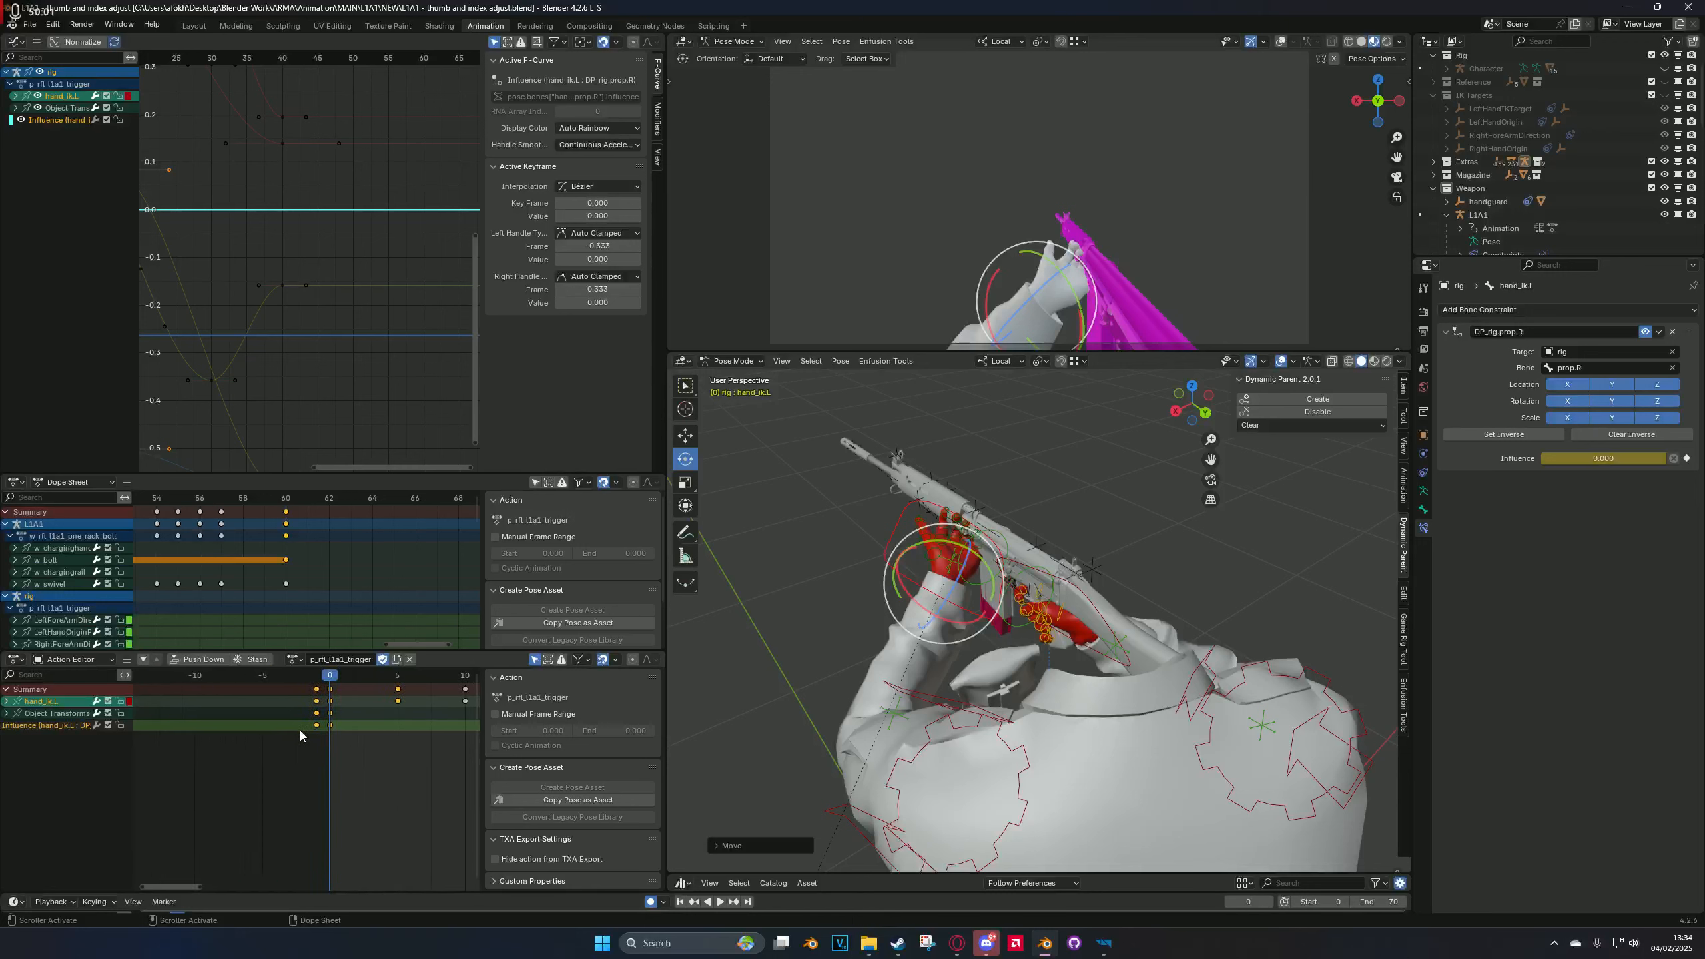
{"action": "middle_click_drag", "start_coordinate": [1156, 704], "coordinate": [975, 543]}
{"action": "scroll", "coordinate": [1340, 694], "scroll_direction": "up", "scroll_amount": 3}
{"action": "middle_click_drag", "start_coordinate": [1340, 695], "coordinate": [1042, 661]}
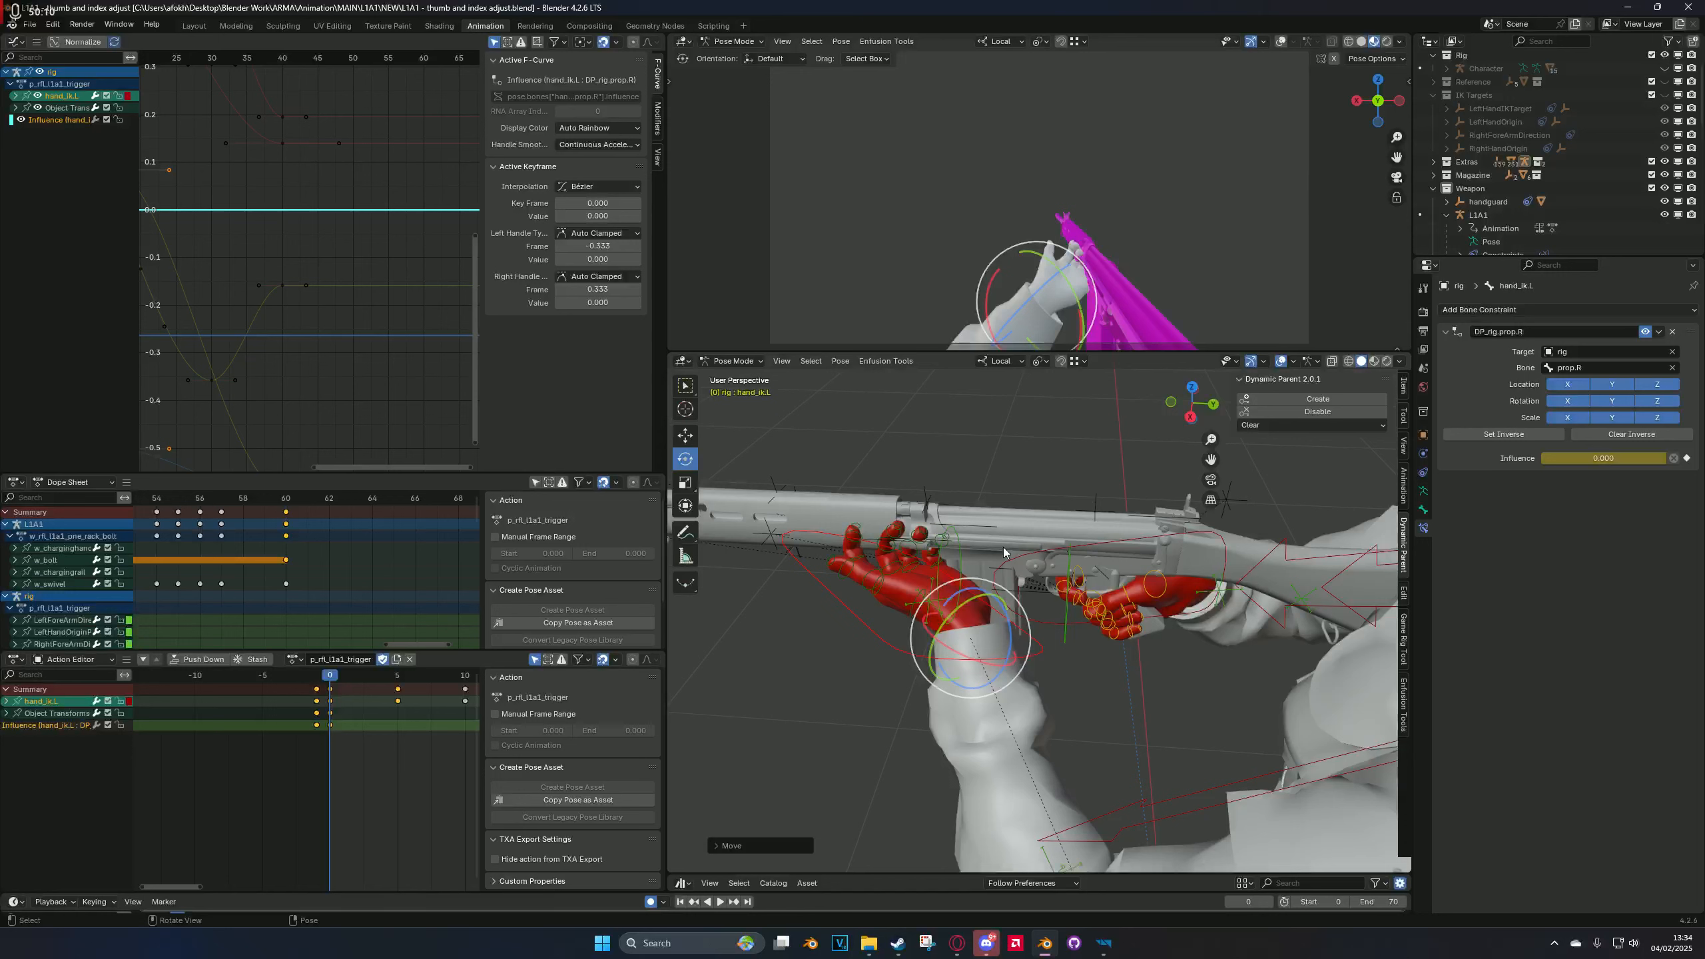
{"action": "scroll", "coordinate": [947, 552], "scroll_direction": "down", "scroll_amount": 3}
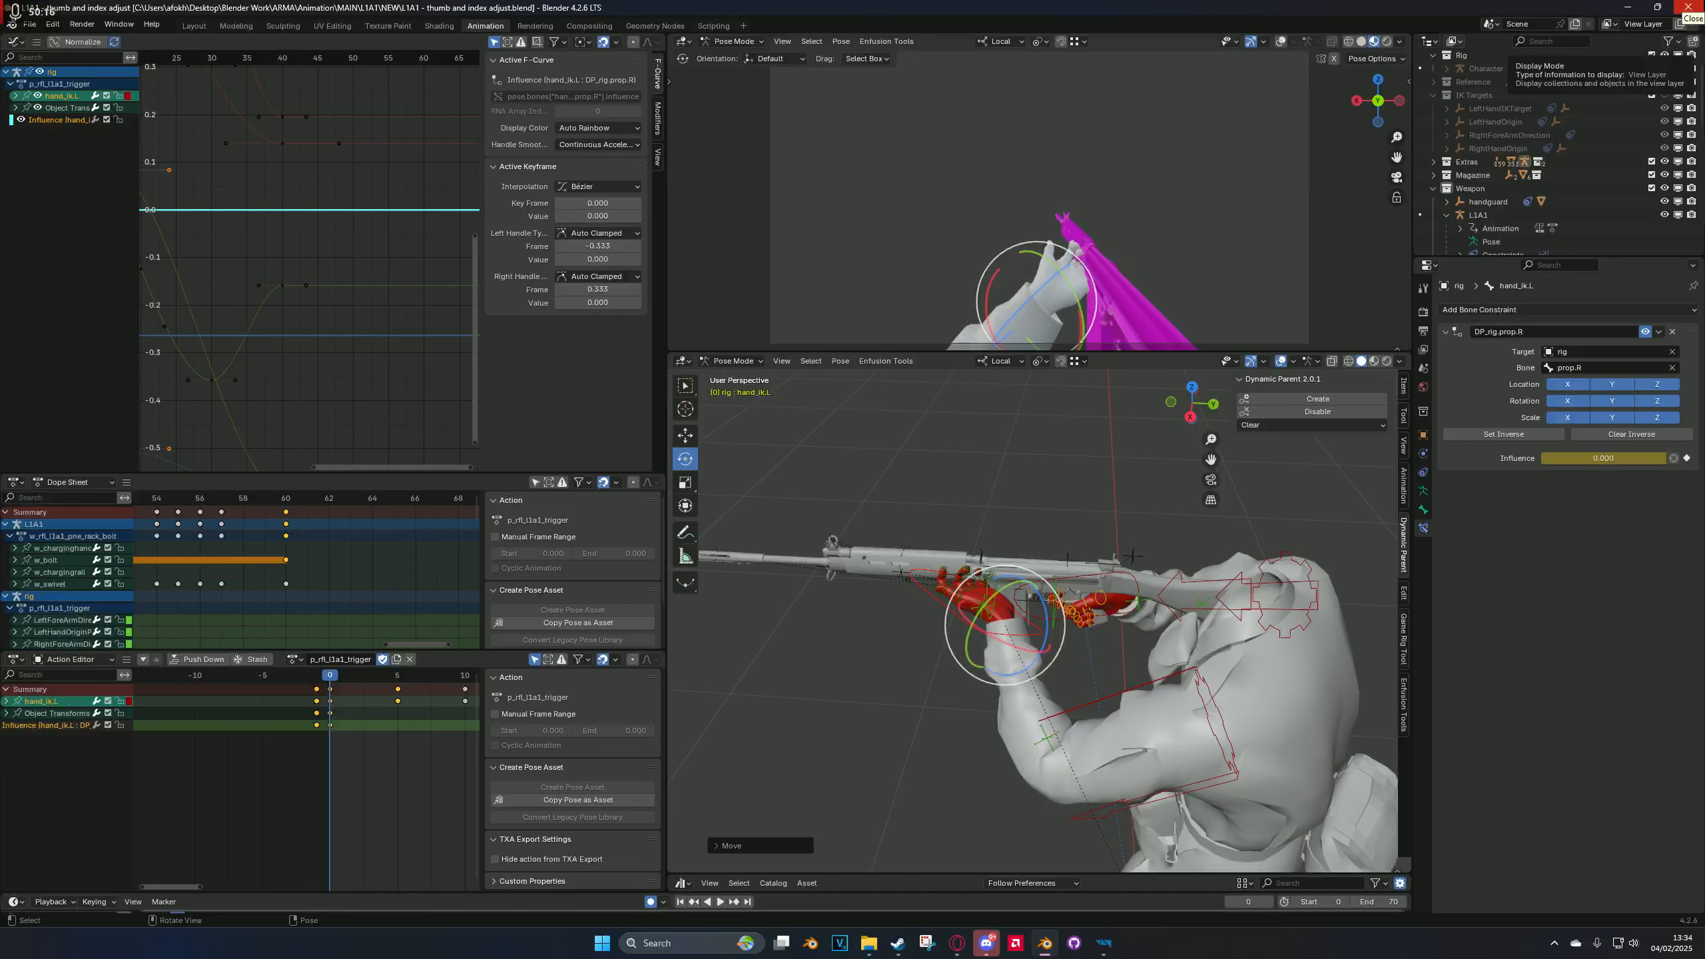
Step: Close the Blender file without saving its changes and return to the Animation Editor
{"action": "left_click", "coordinate": [1688, 7]}
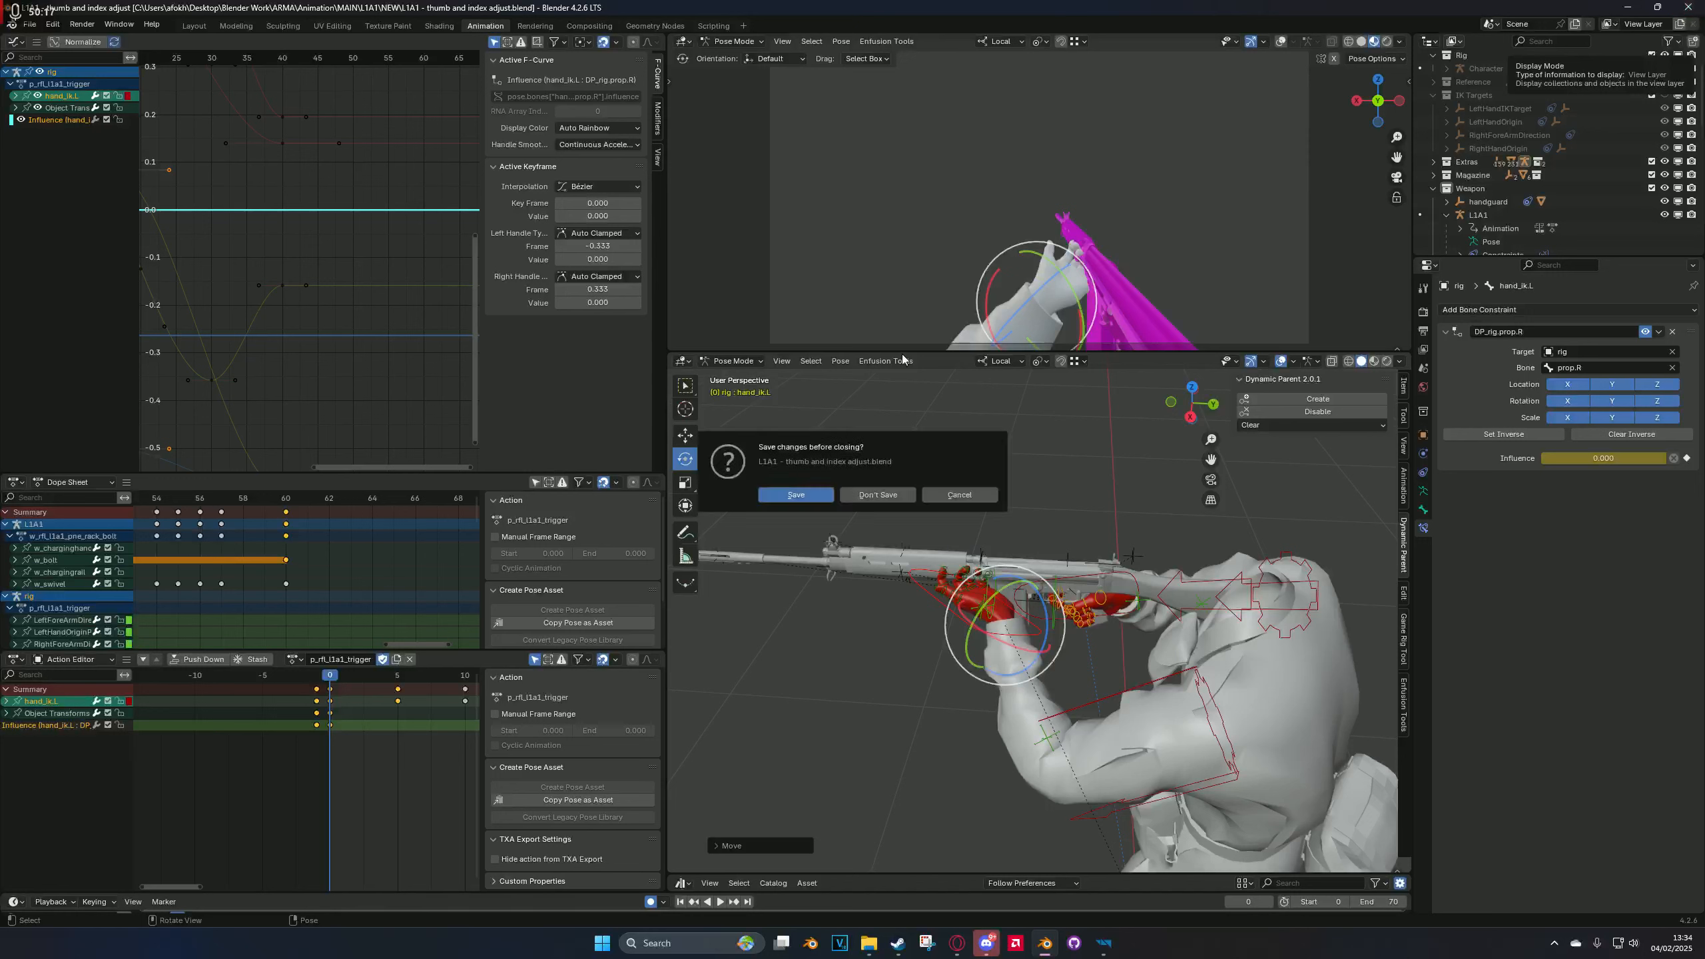
{"action": "left_click", "coordinate": [896, 498]}
Step: Open the Reload group's IKOffset animation and preview it on the AnimTestChar_US_01.xob character
{"action": "scroll", "coordinate": [995, 471], "scroll_direction": "down", "scroll_amount": 3}
{"action": "scroll", "coordinate": [243, 223], "scroll_direction": "down", "scroll_amount": 2}
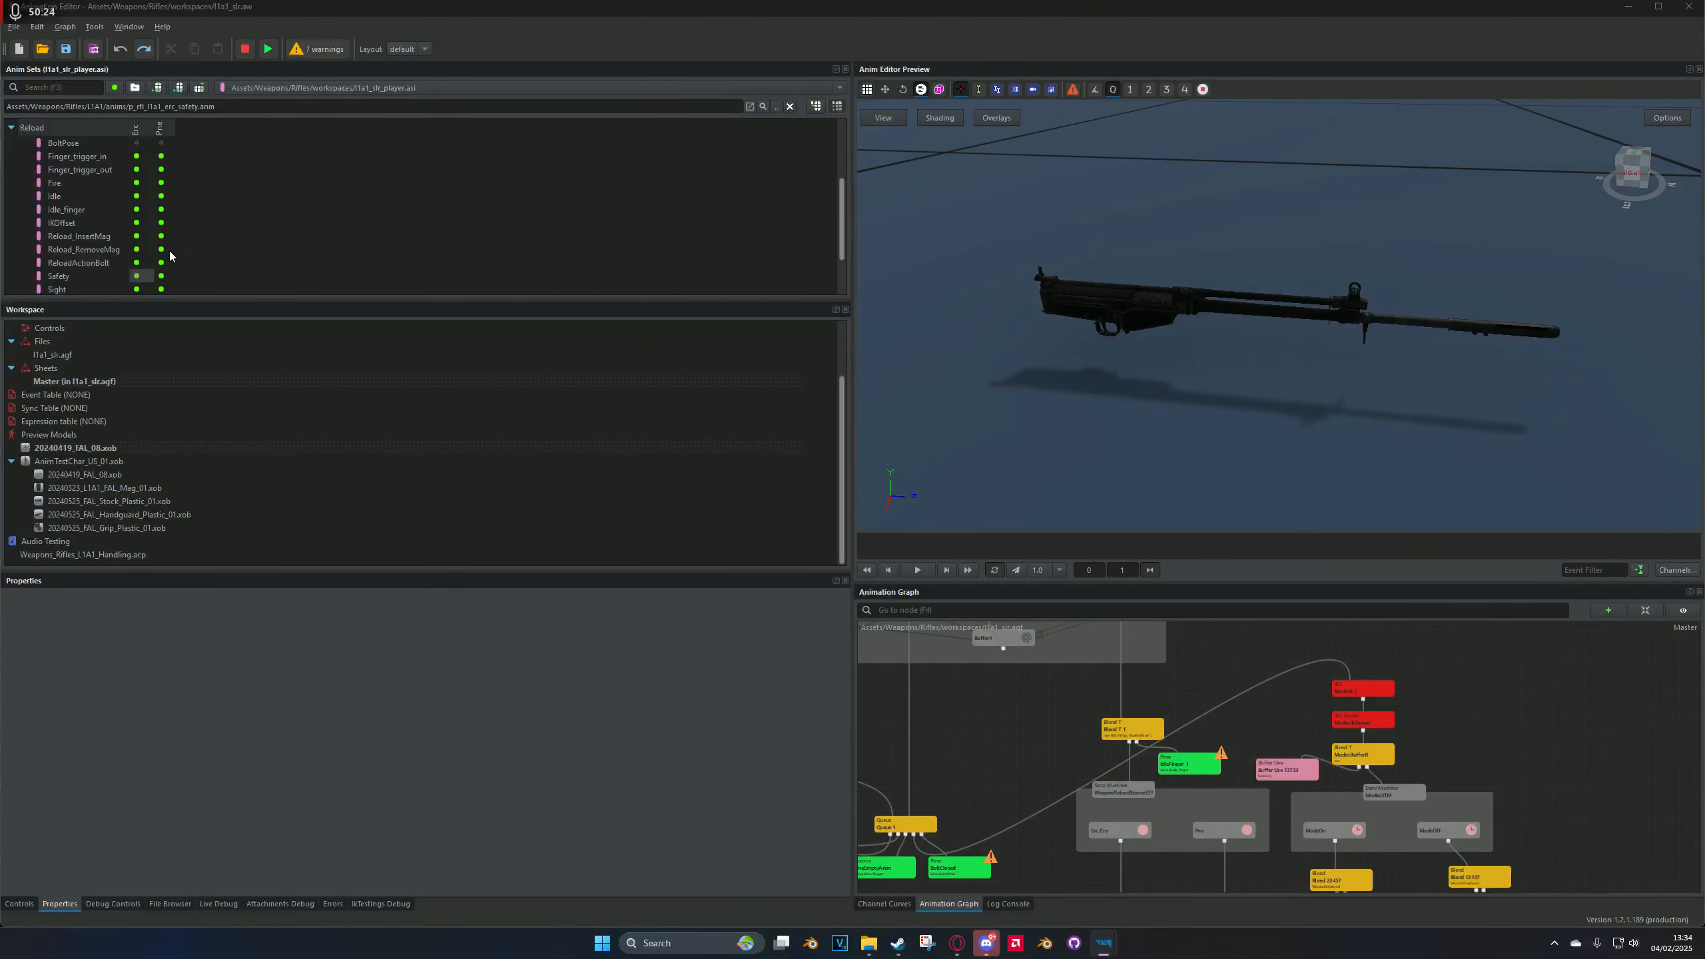
{"action": "left_click", "coordinate": [148, 222]}
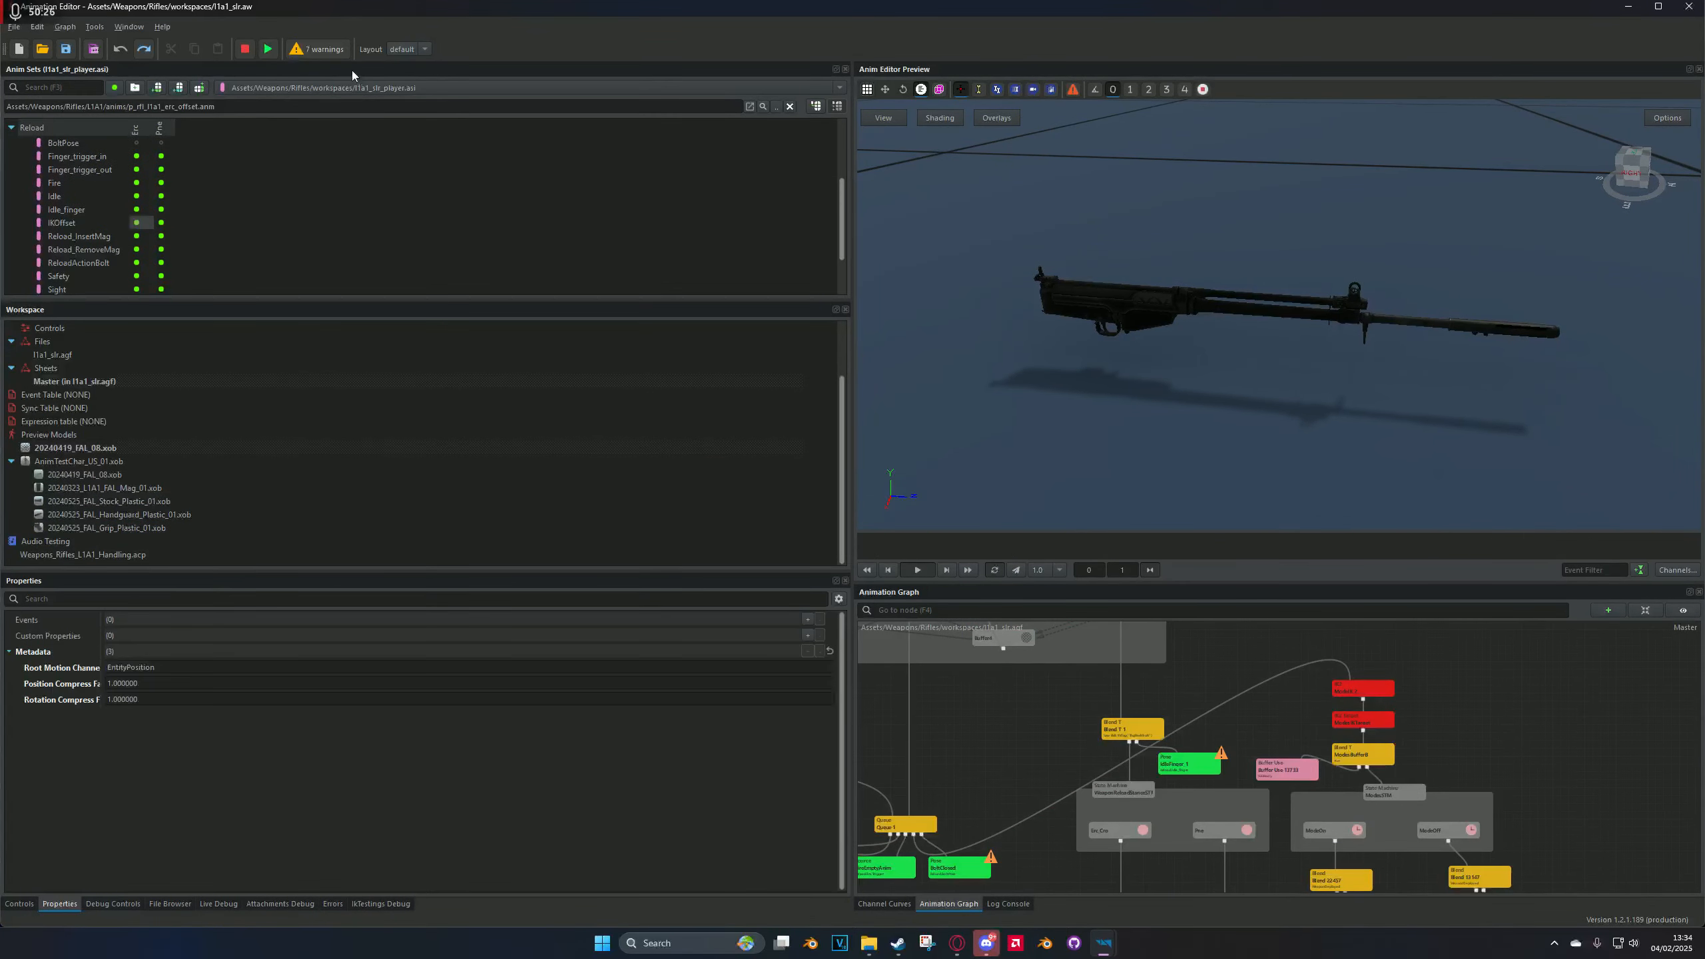
{"action": "left_click", "coordinate": [119, 462]}
{"action": "left_click_drag", "start_coordinate": [1170, 312], "coordinate": [1196, 337]}
{"action": "middle_click_drag", "start_coordinate": [1196, 337], "coordinate": [1103, 461]}
{"action": "scroll", "coordinate": [1103, 461], "scroll_direction": "up", "scroll_amount": 4}
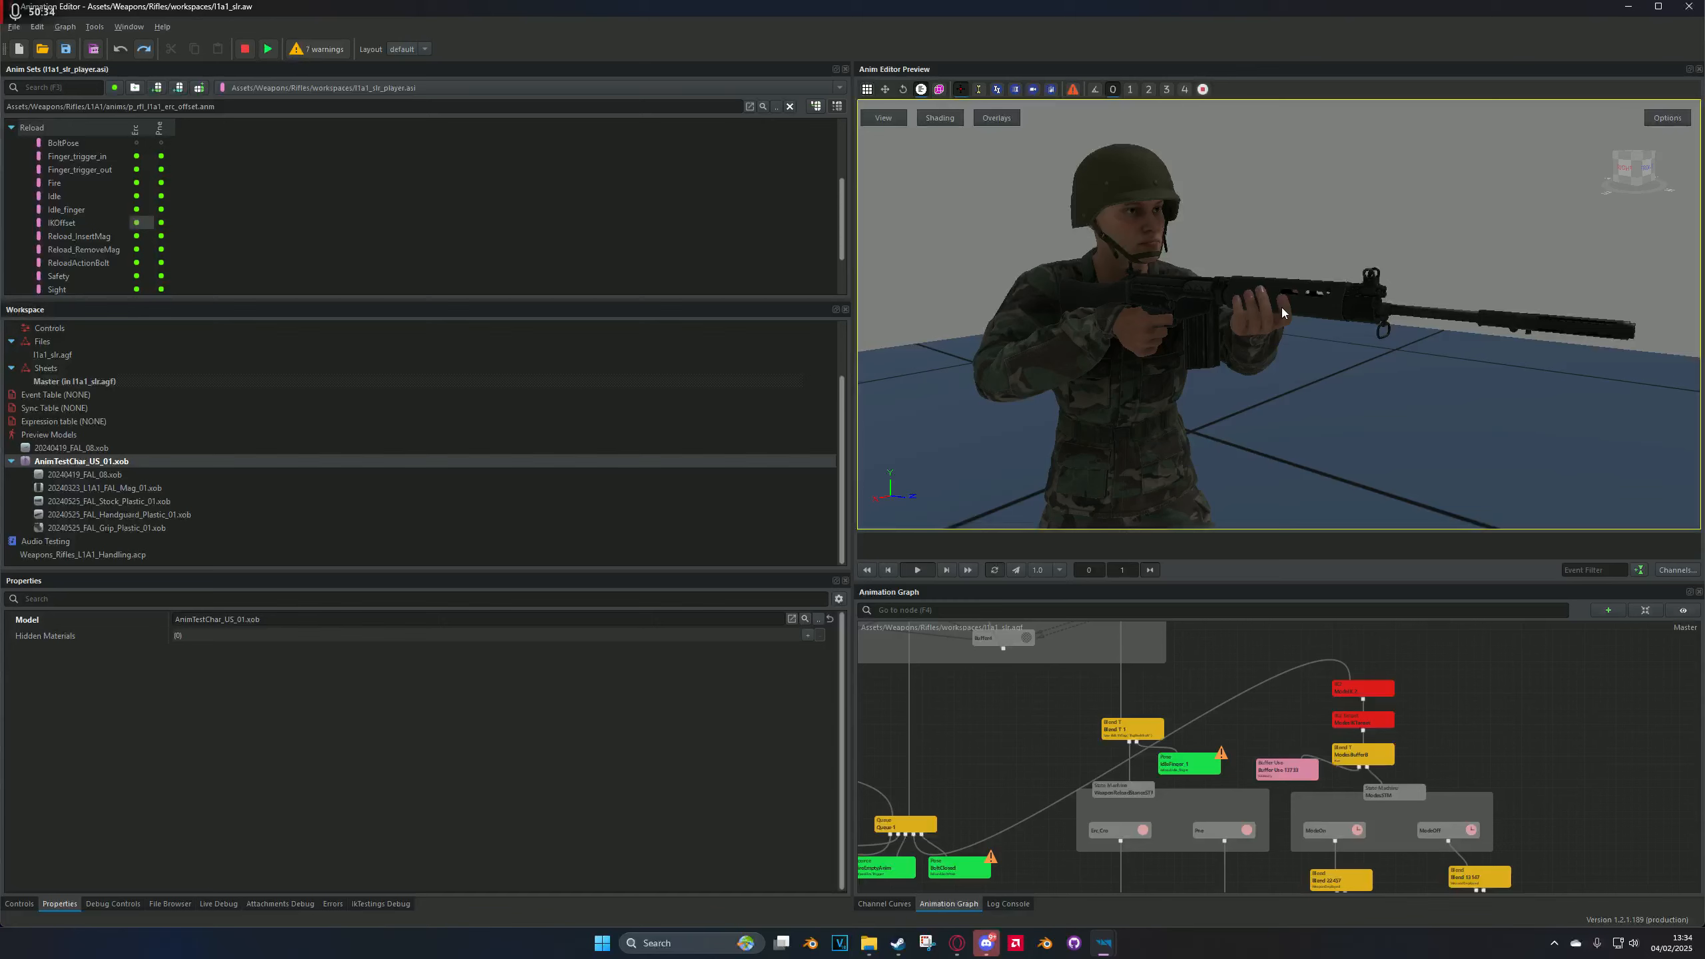
Step: Examine the character's left and right hand placement on the L1A1 from several angles and distances
{"action": "mouse_move", "coordinate": [1239, 317]}
{"action": "middle_mouse_down"}
{"action": "mouse_move", "coordinate": [1208, 317]}
{"action": "mouse_move", "coordinate": [1271, 325]}
{"action": "mouse_move", "coordinate": [1238, 320]}
{"action": "middle_mouse_up"}
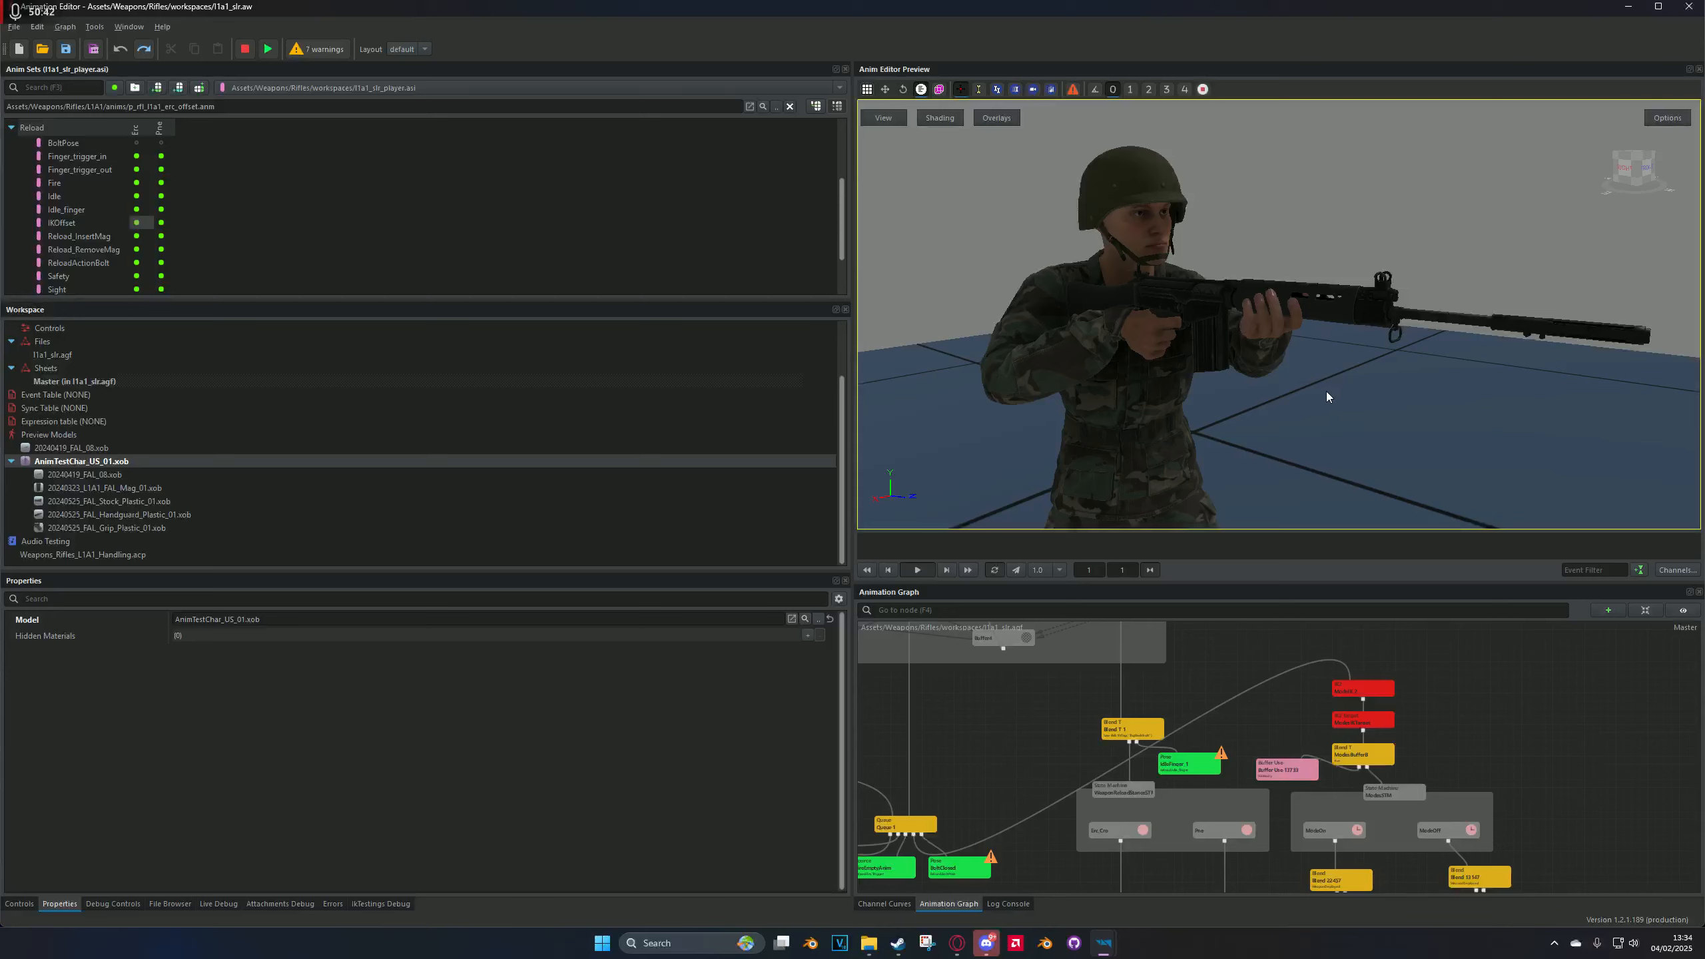
{"action": "left_click_drag", "start_coordinate": [1593, 341], "coordinate": [1398, 309]}
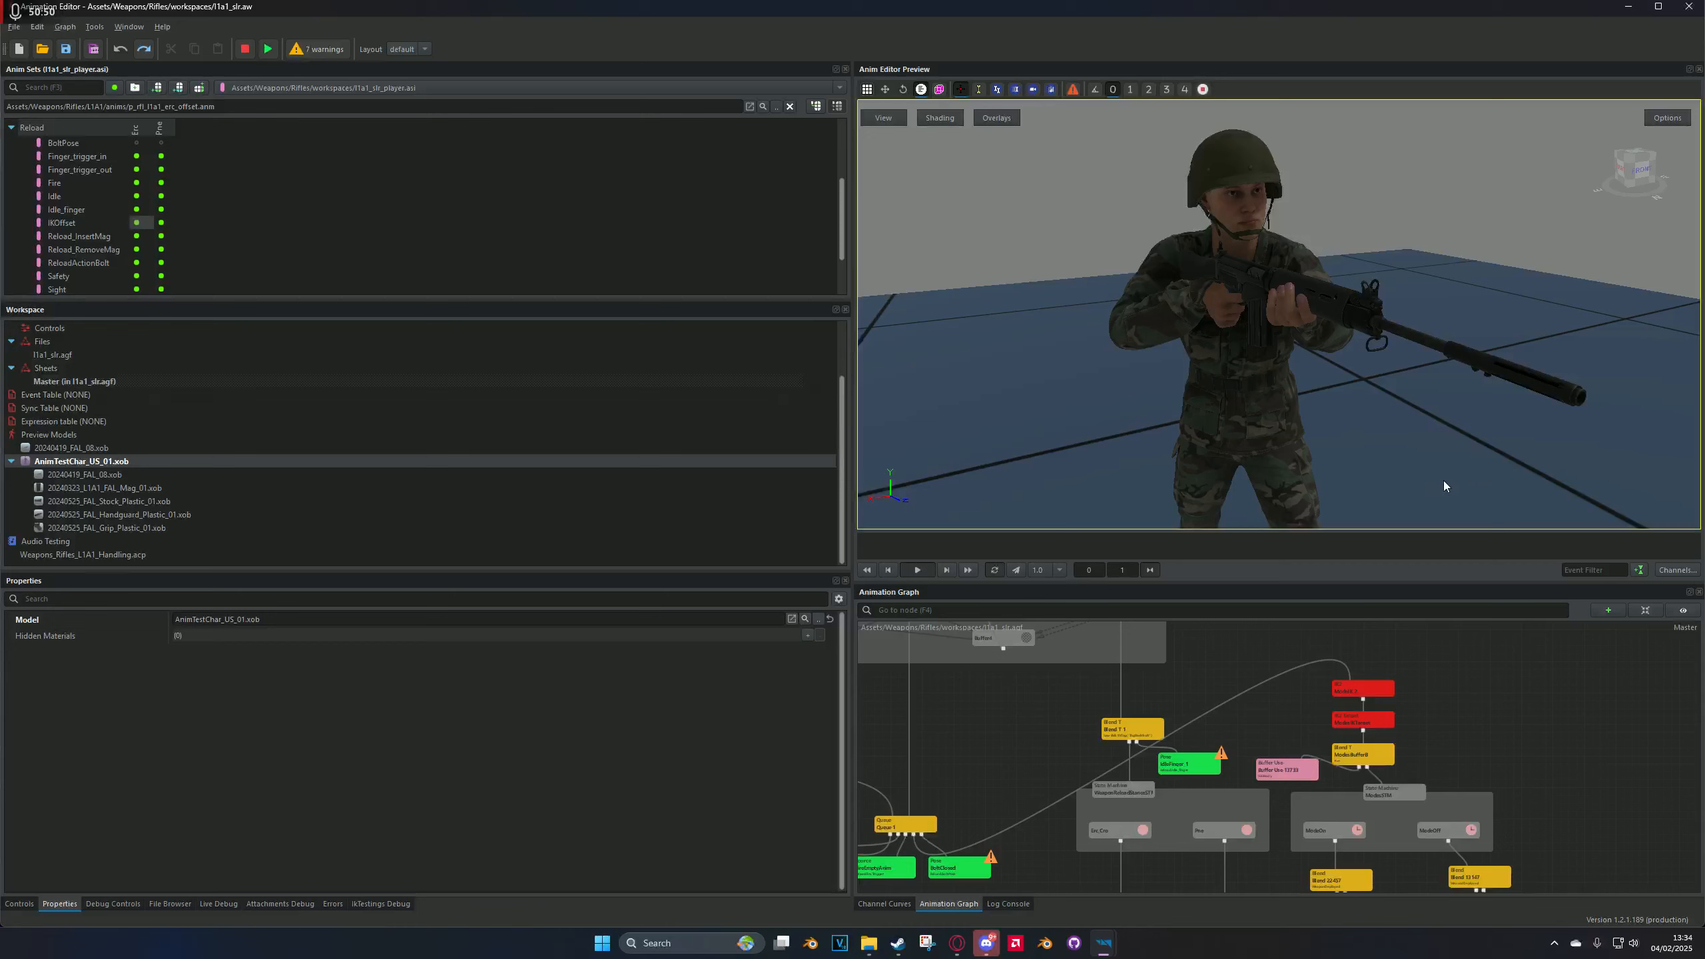
{"action": "left_click_drag", "start_coordinate": [1383, 453], "coordinate": [1350, 436]}
{"action": "middle_click_drag", "start_coordinate": [1279, 315], "coordinate": [1194, 315]}
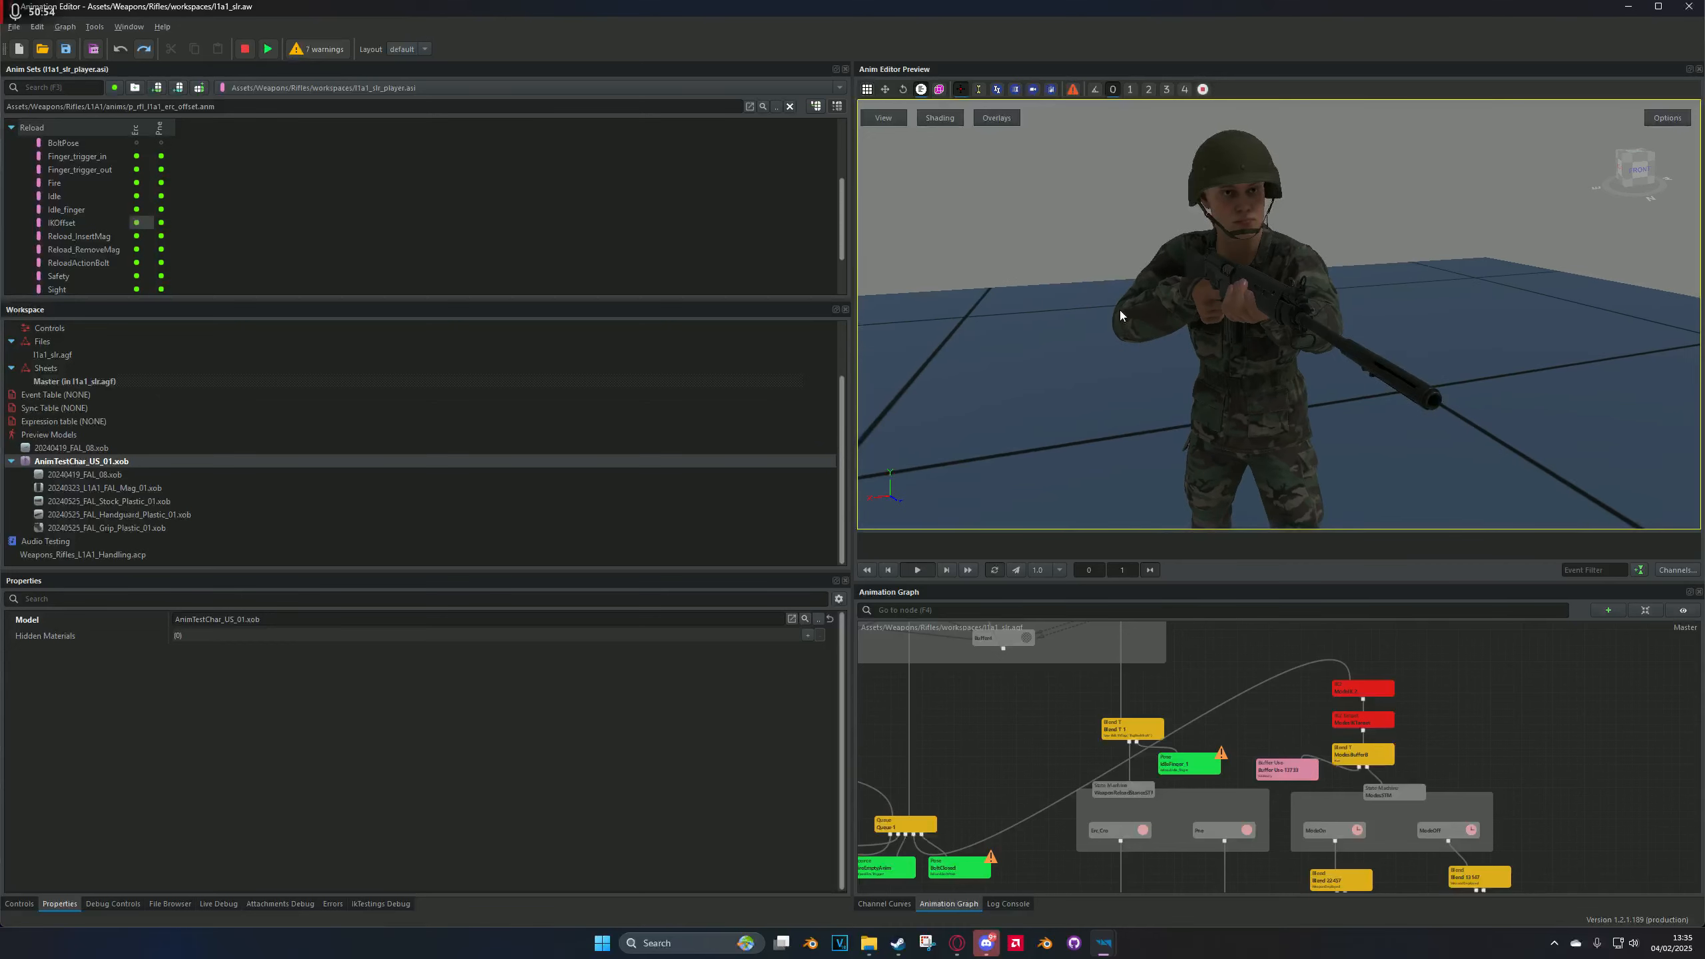
{"action": "middle_click_drag", "start_coordinate": [1261, 328], "coordinate": [1294, 351]}
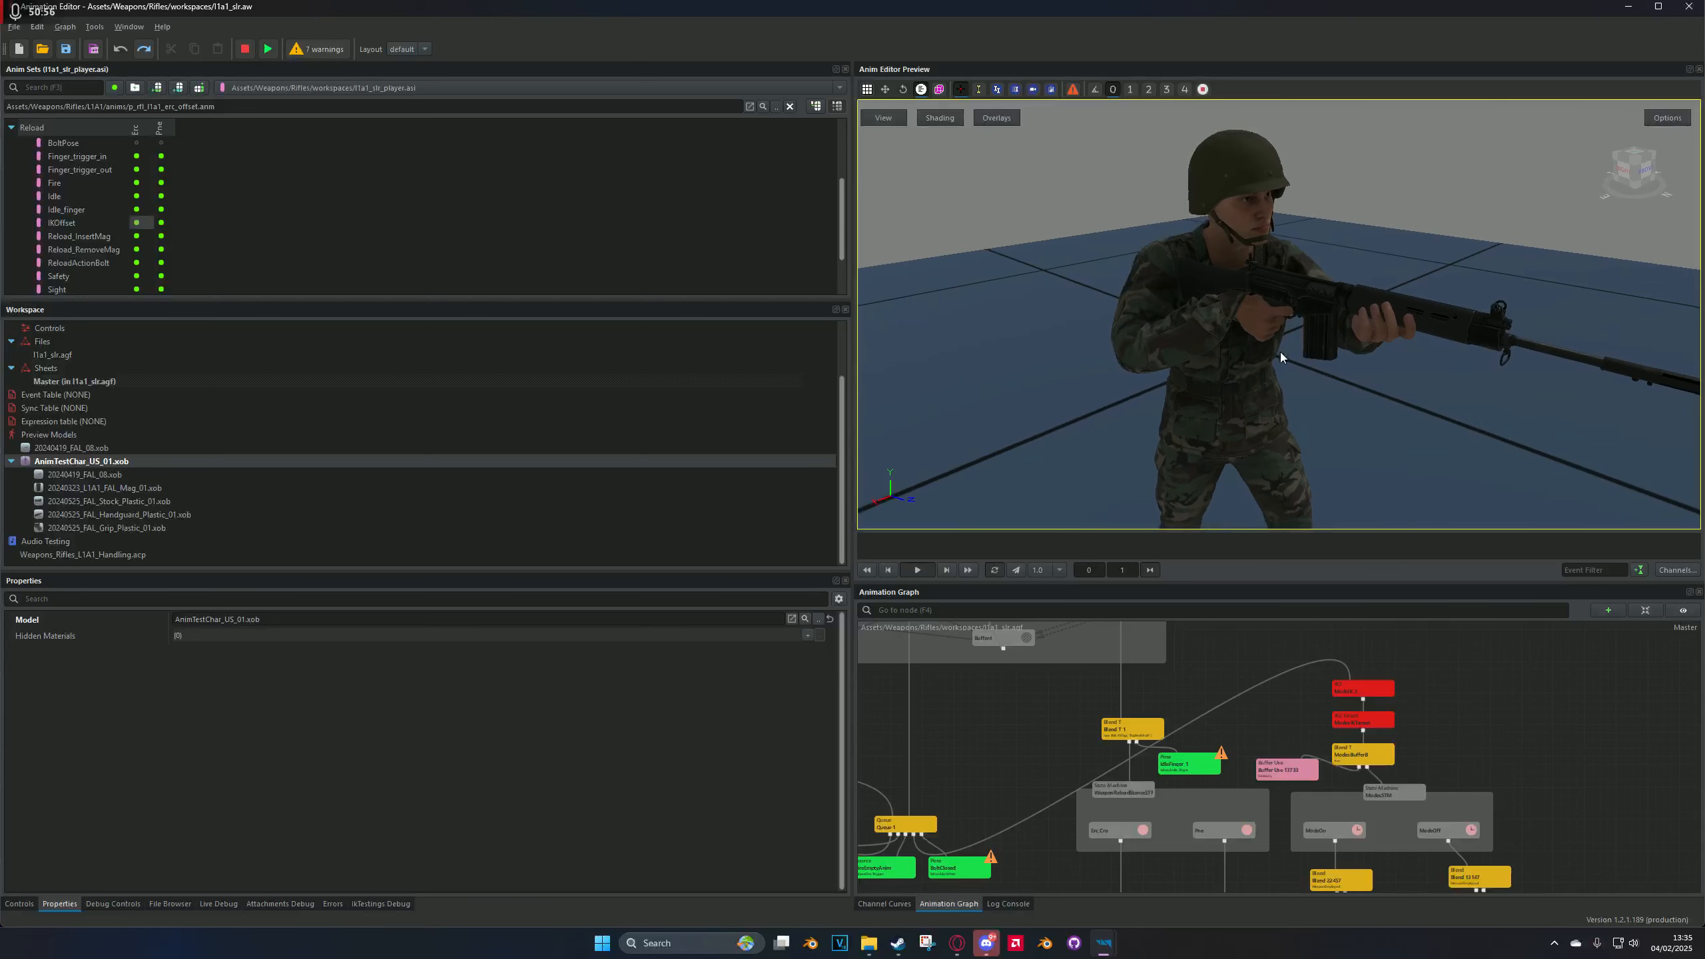
{"action": "scroll", "coordinate": [1245, 323], "scroll_direction": "up", "scroll_amount": 6}
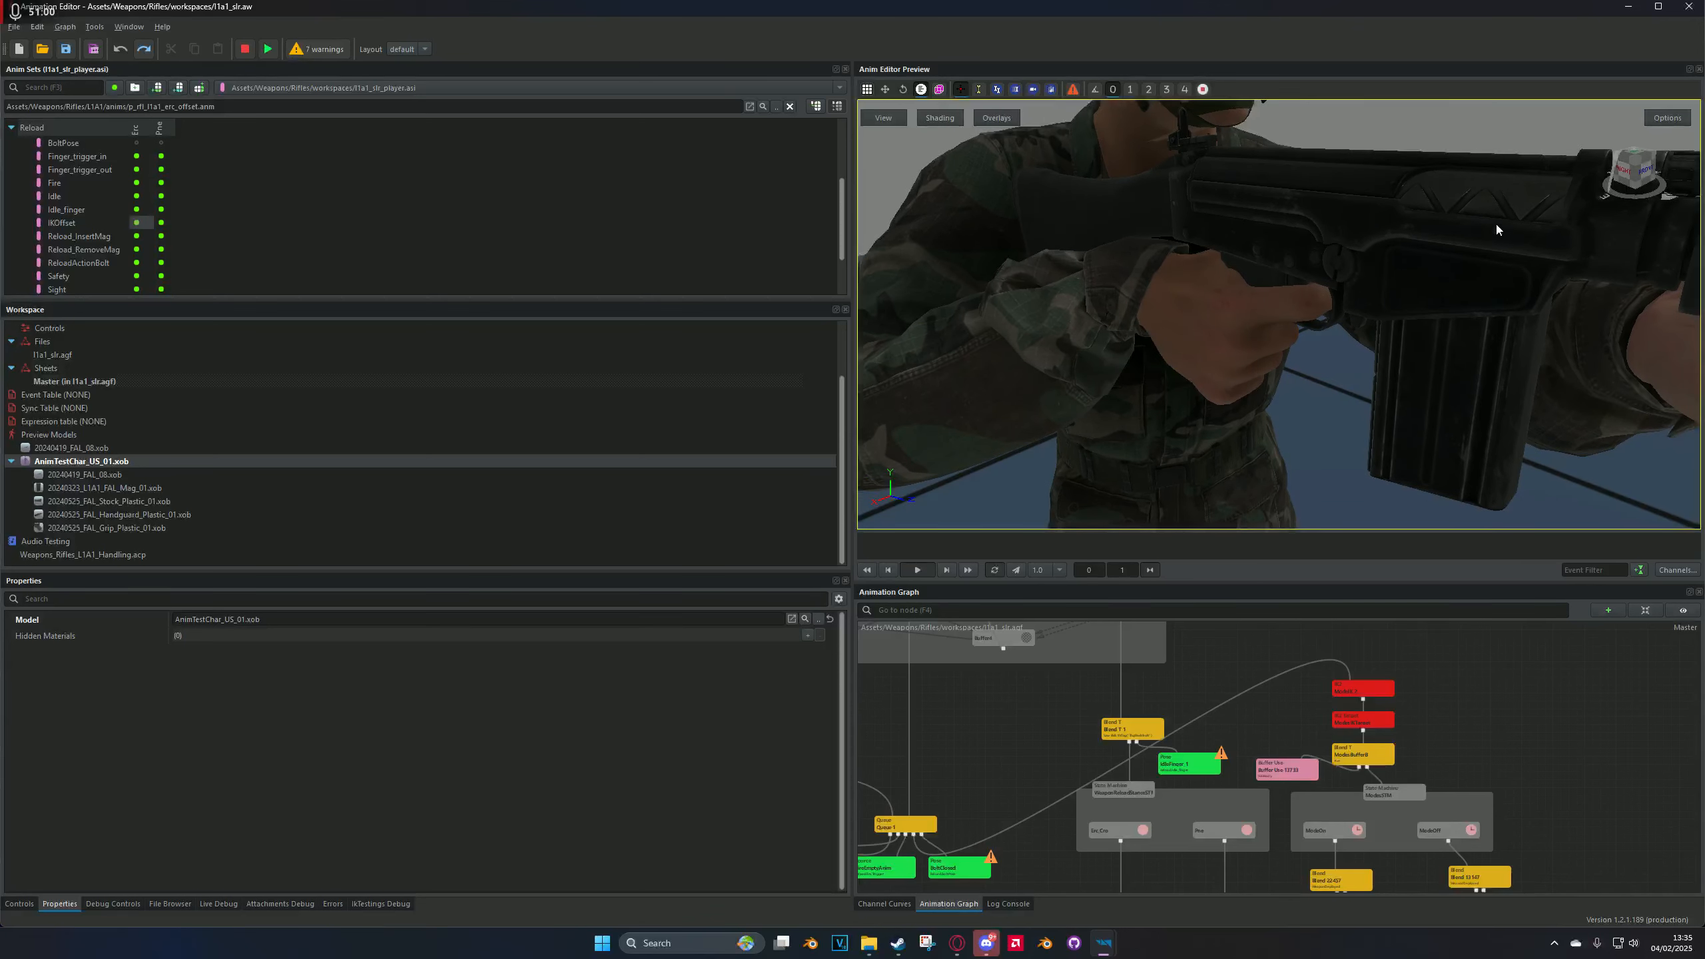
{"action": "scroll", "coordinate": [1335, 262], "scroll_direction": "down", "scroll_amount": 6}
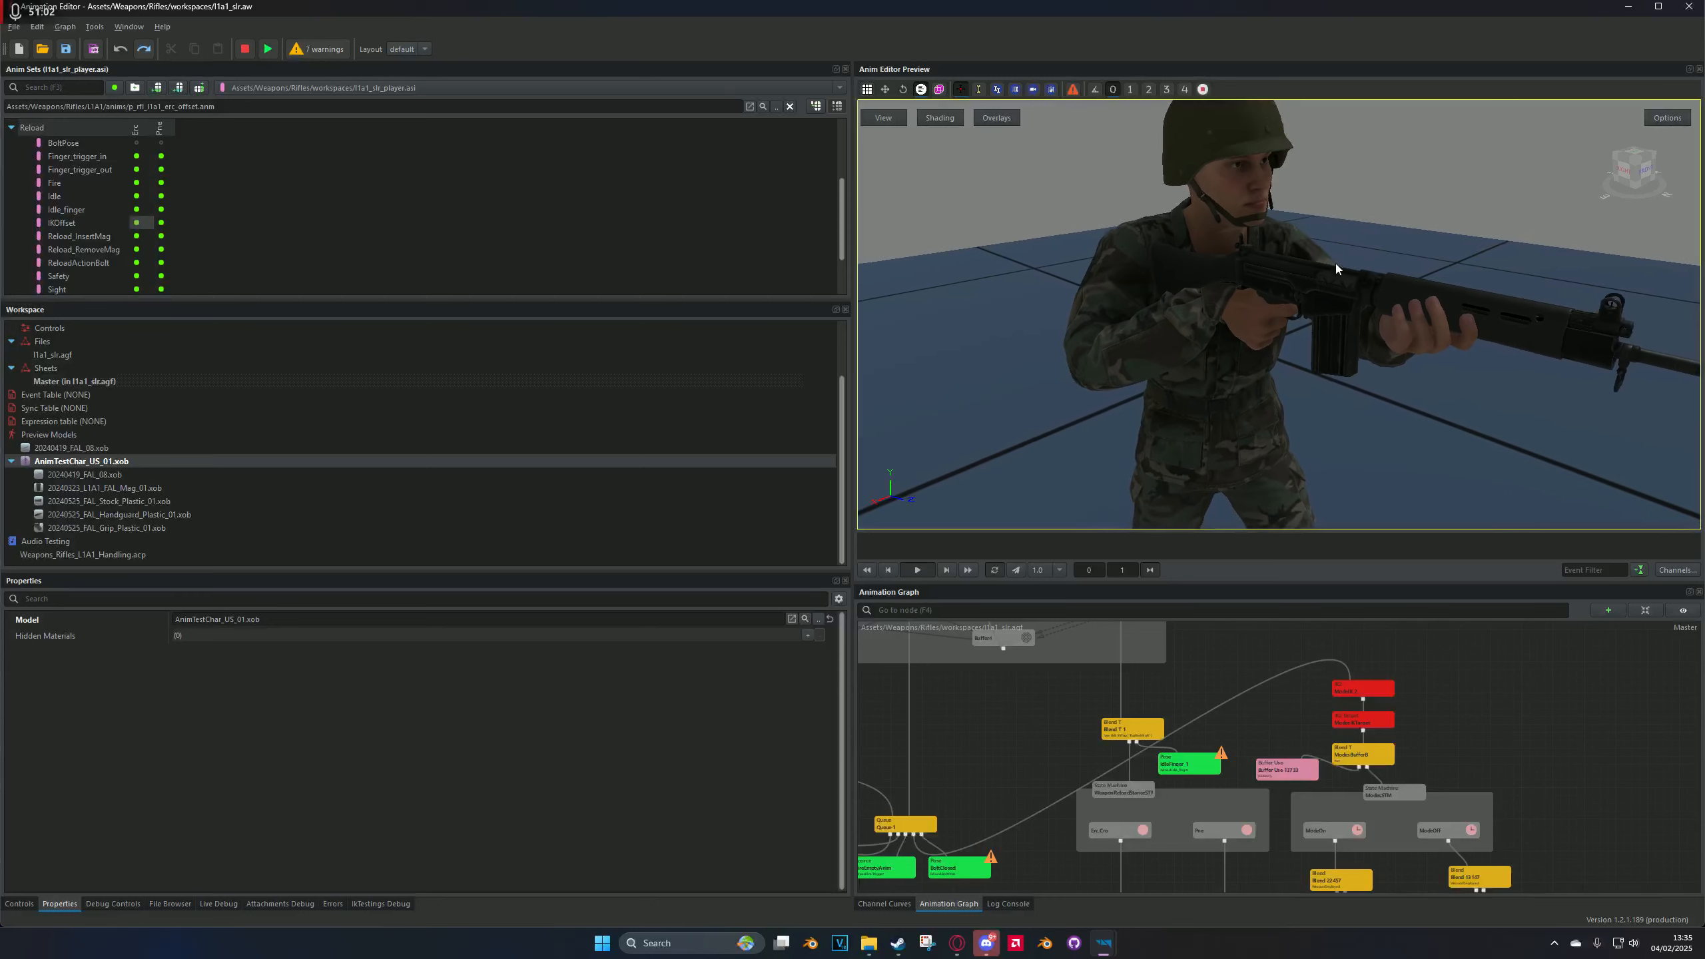
{"action": "middle_click_drag", "start_coordinate": [1265, 329], "coordinate": [1319, 134]}
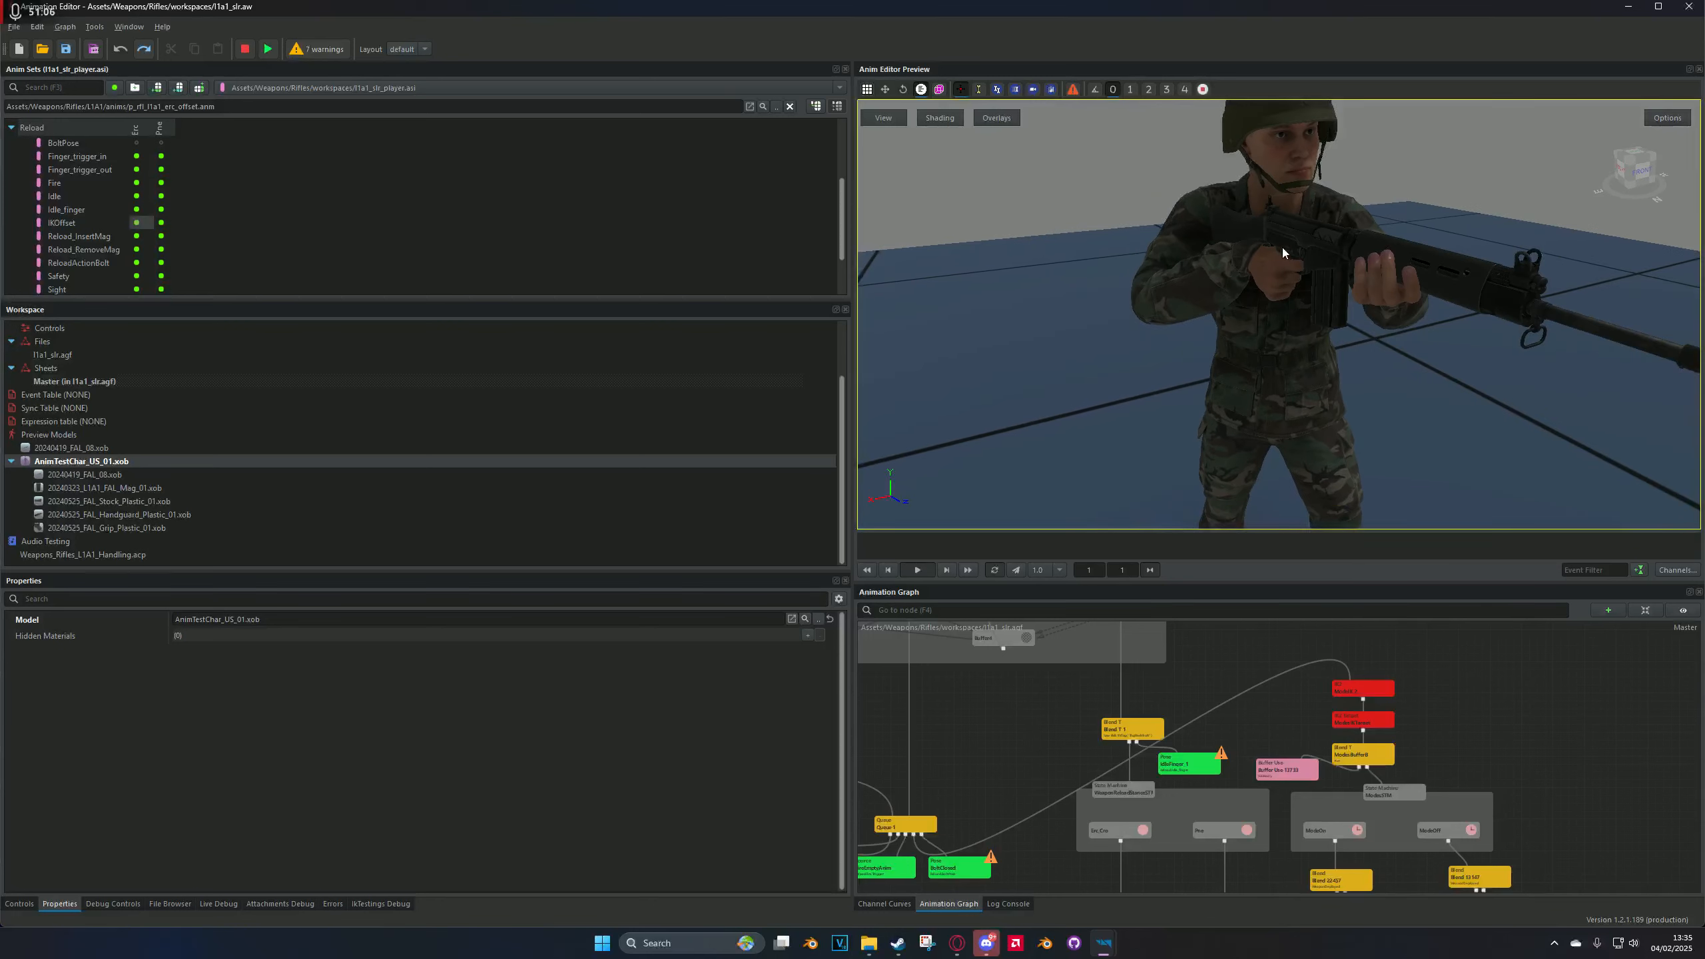
{"action": "scroll", "coordinate": [1281, 252], "scroll_direction": "down", "scroll_amount": 3}
{"action": "middle_click_drag", "start_coordinate": [1274, 291], "coordinate": [1114, 314]}
{"action": "scroll", "coordinate": [1324, 302], "scroll_direction": "up", "scroll_amount": 4}
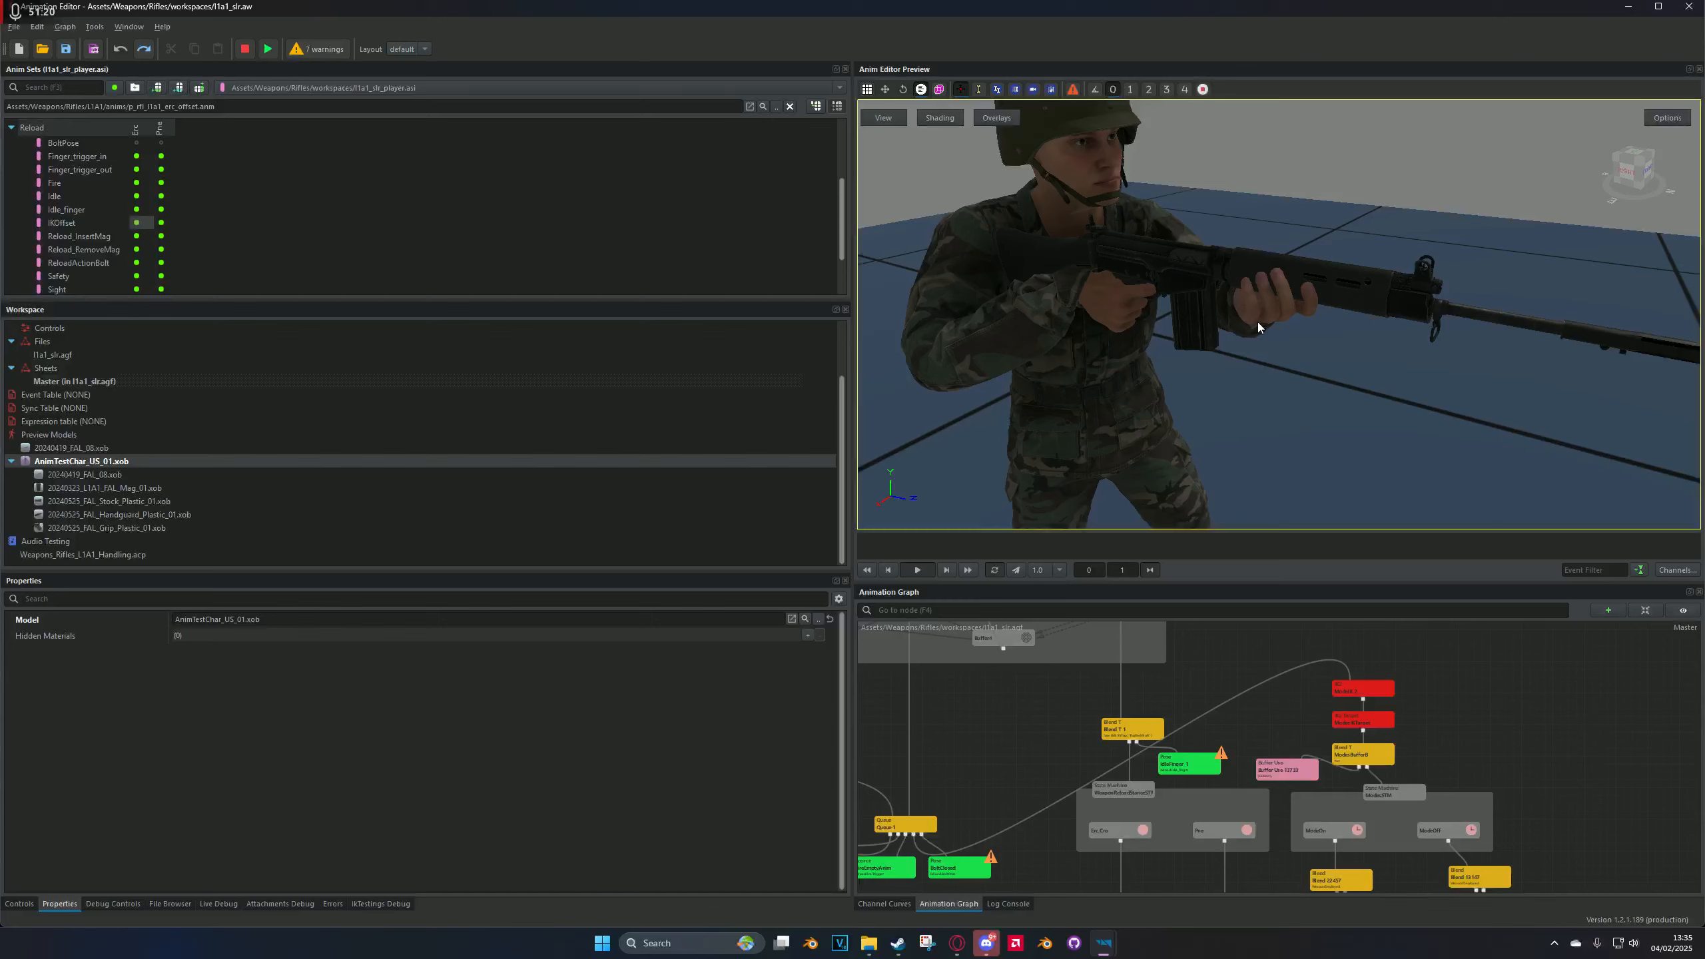
{"action": "scroll", "coordinate": [1257, 327], "scroll_direction": "down", "scroll_amount": 4}
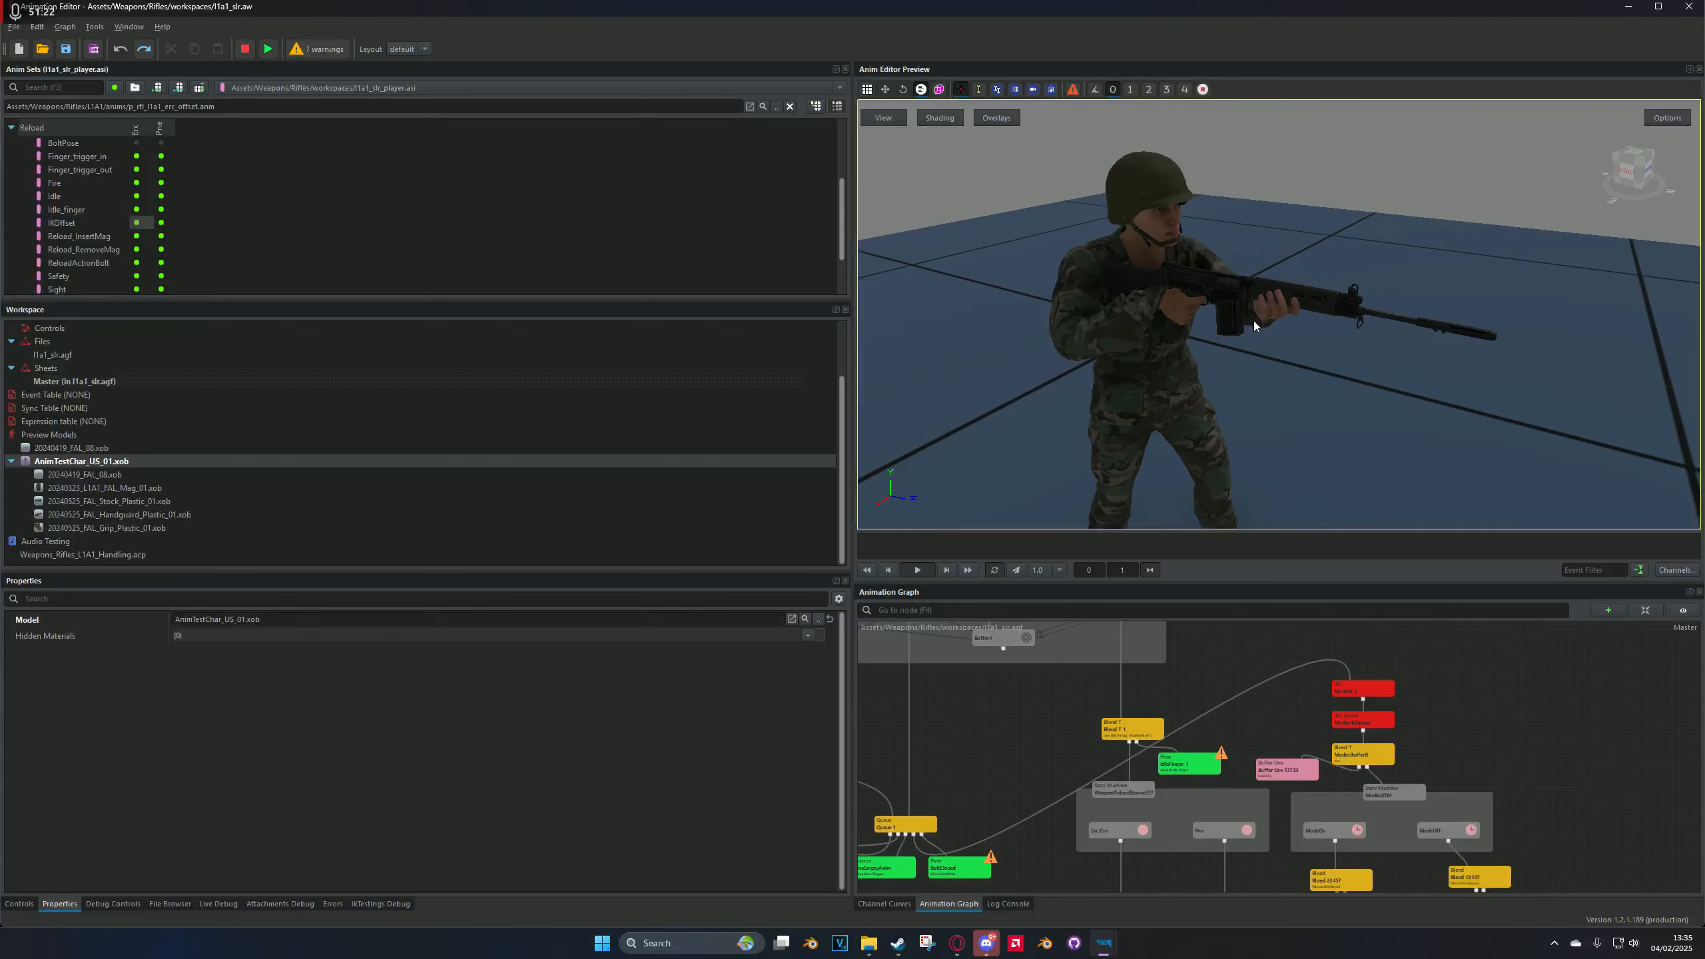